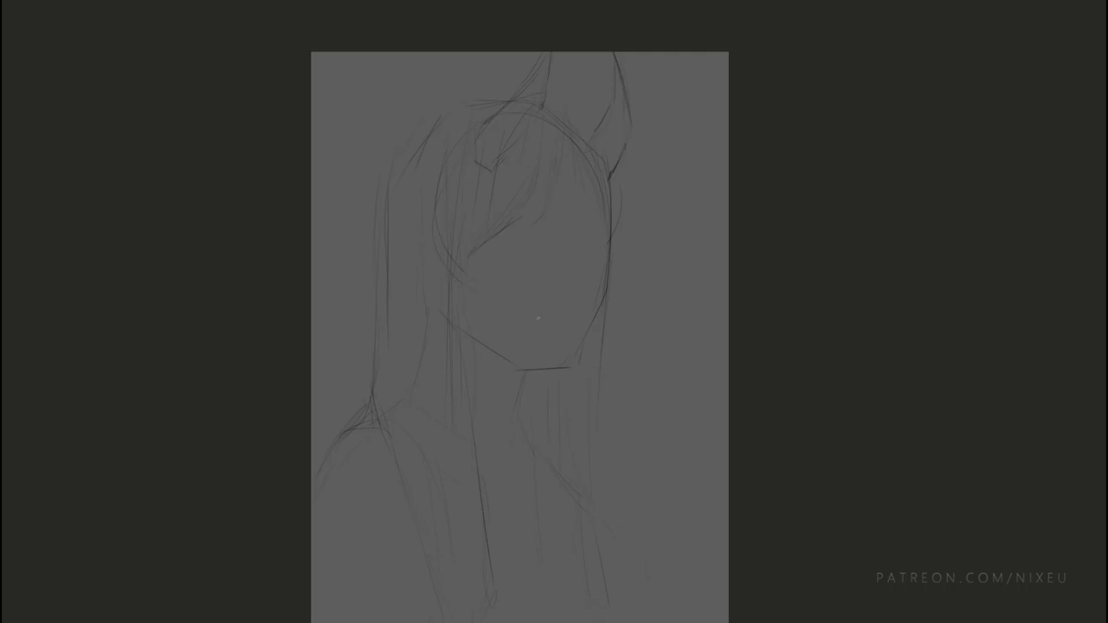
Step: Sketch a line beside the eye and the eyebrow above it, mirroring the canvas to check proportions
{"action": "key", "text": "ctrl+plus"}
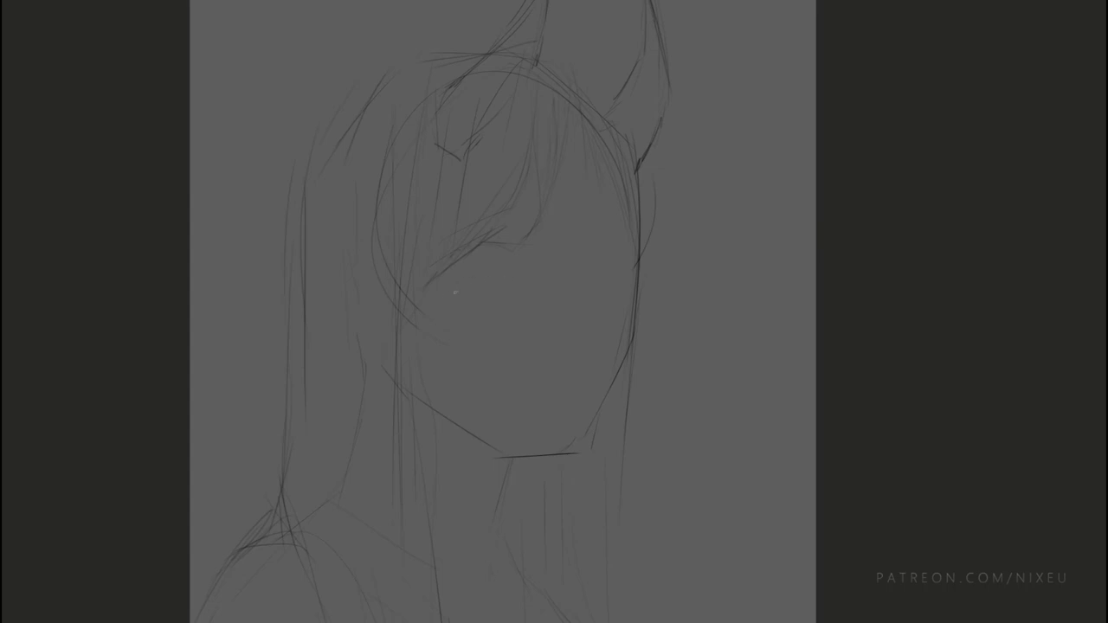
{"action": "key", "text": "h"}
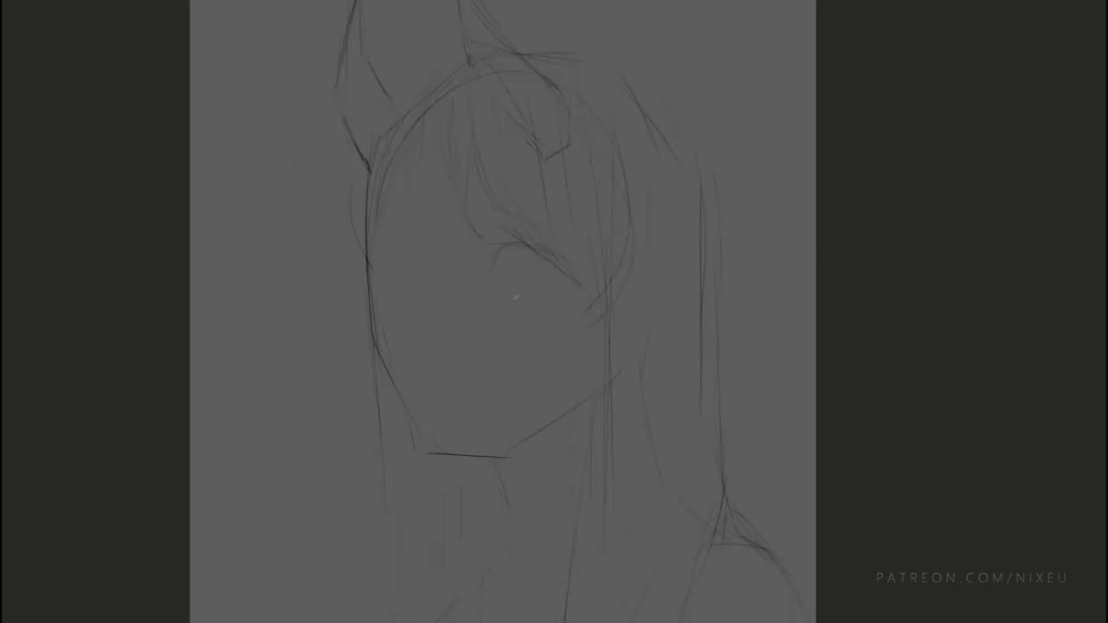
{"action": "key", "text": "ctrl+plus"}
{"action": "left_click_drag", "start_coordinate": [526, 258], "coordinate": [547, 254]}
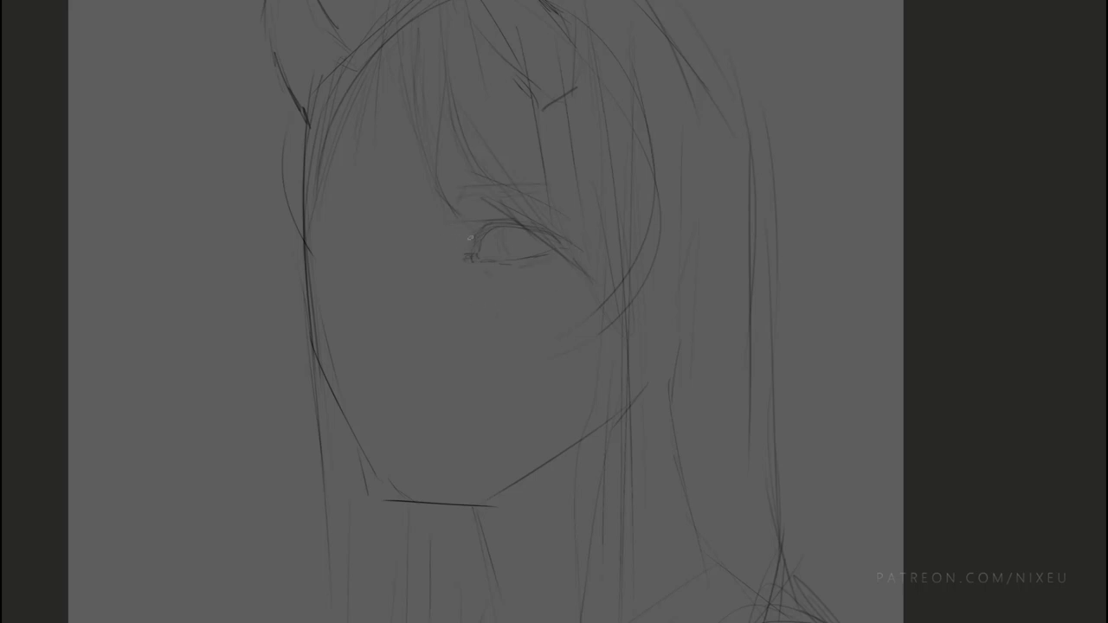
{"action": "left_click_drag", "start_coordinate": [483, 201], "coordinate": [547, 196]}
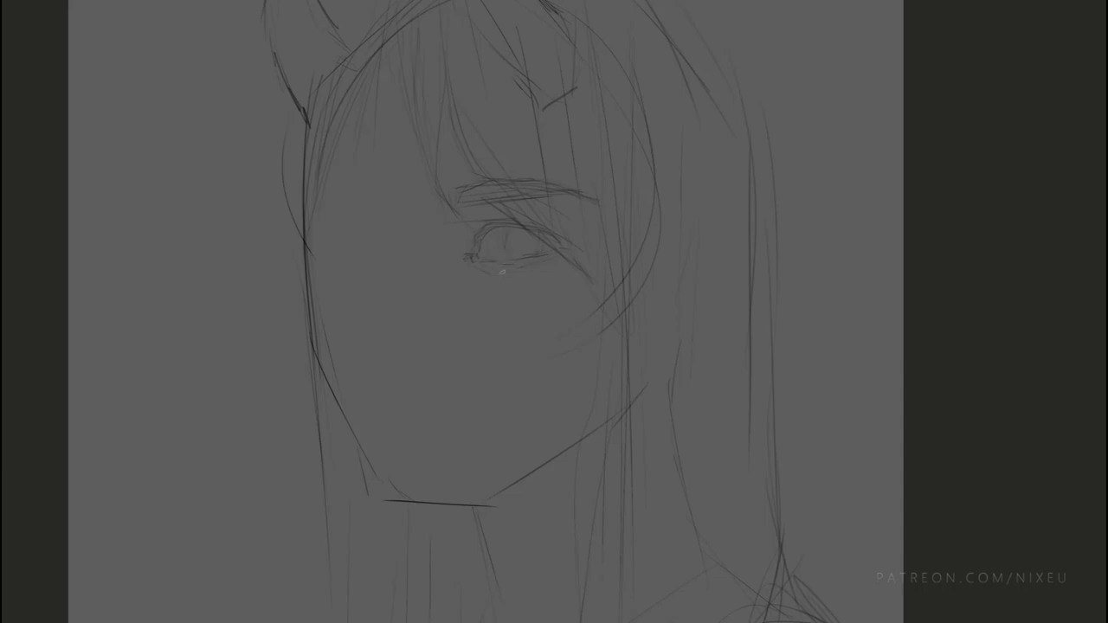
{"action": "key", "text": "ctrl+minus"}
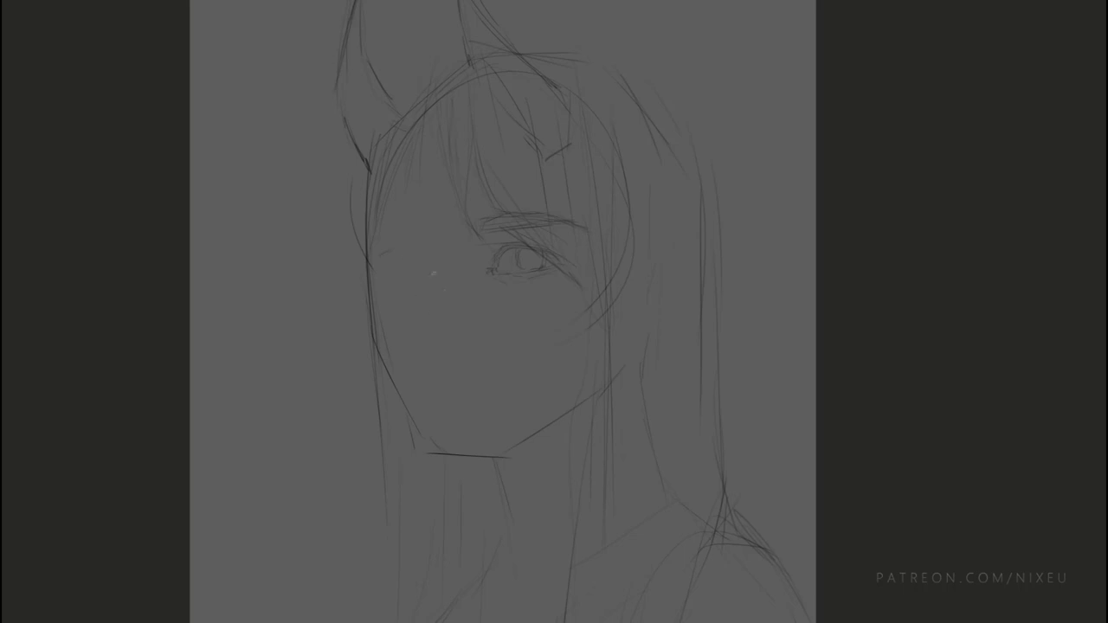
{"action": "key", "text": "h"}
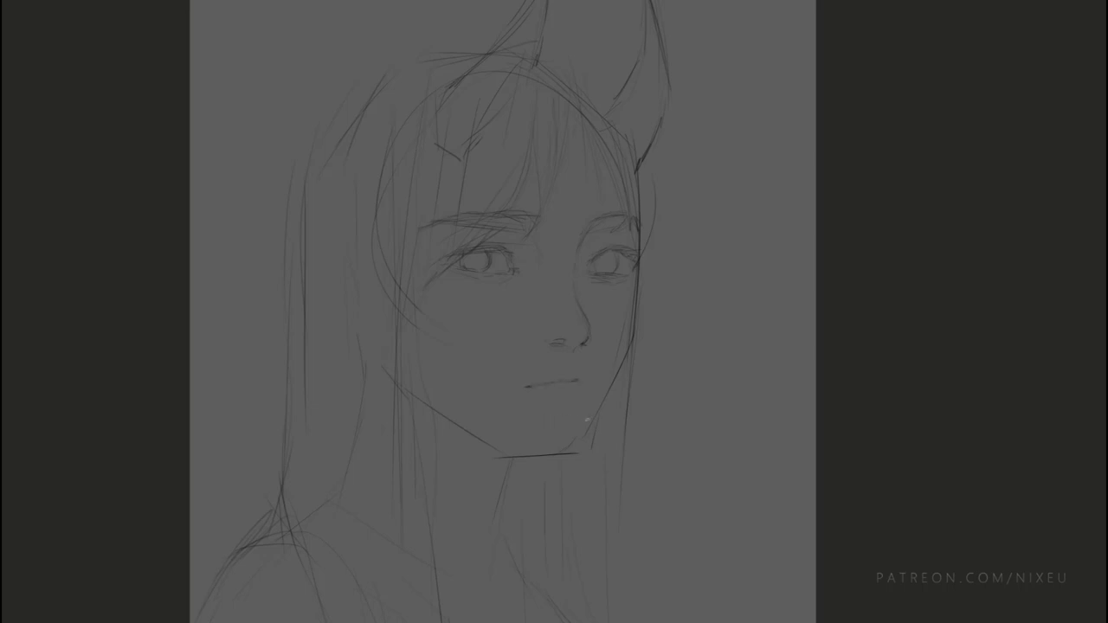
{"action": "key", "text": "ctrl+minus"}
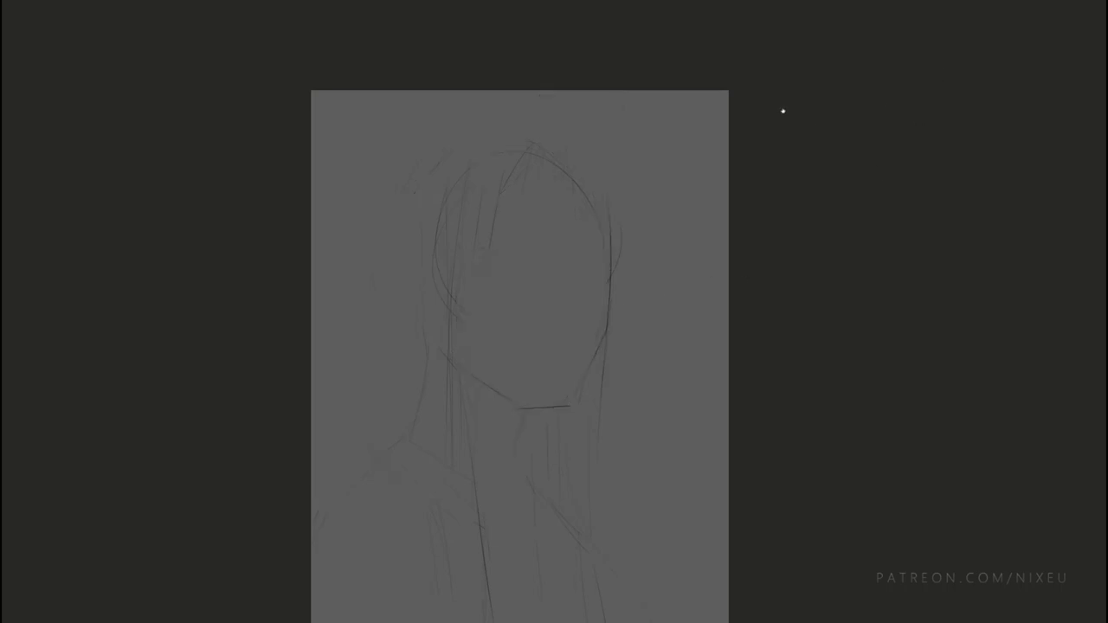
Step: Lasso the left eye and free-transform it to reshape it
{"action": "key", "text": "ctrl+plus"}
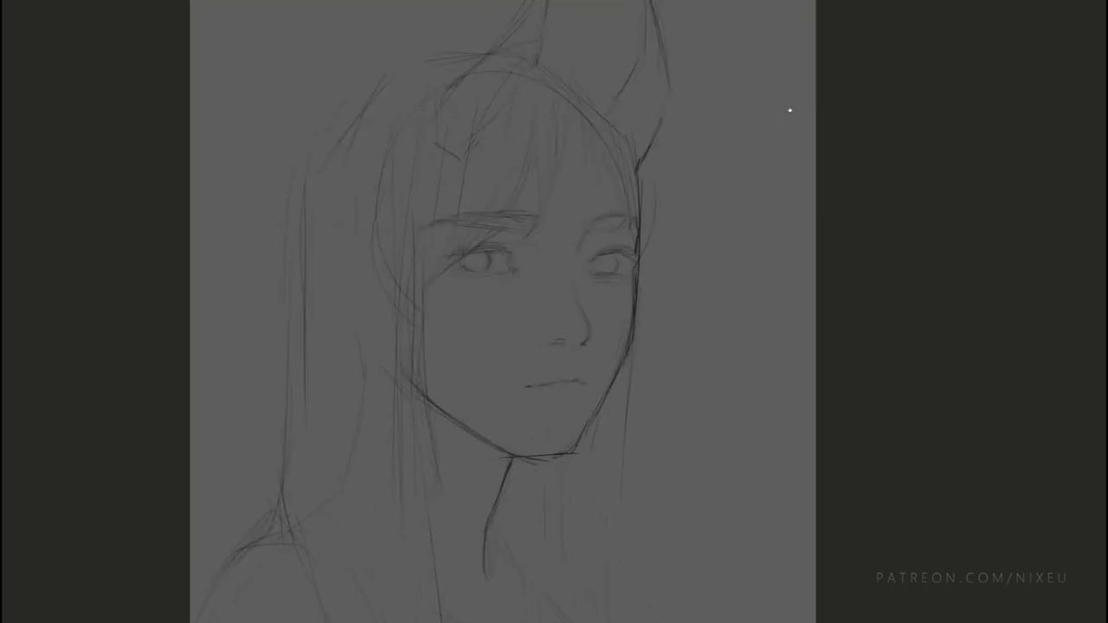
{"action": "key", "text": "ctrl+minus"}
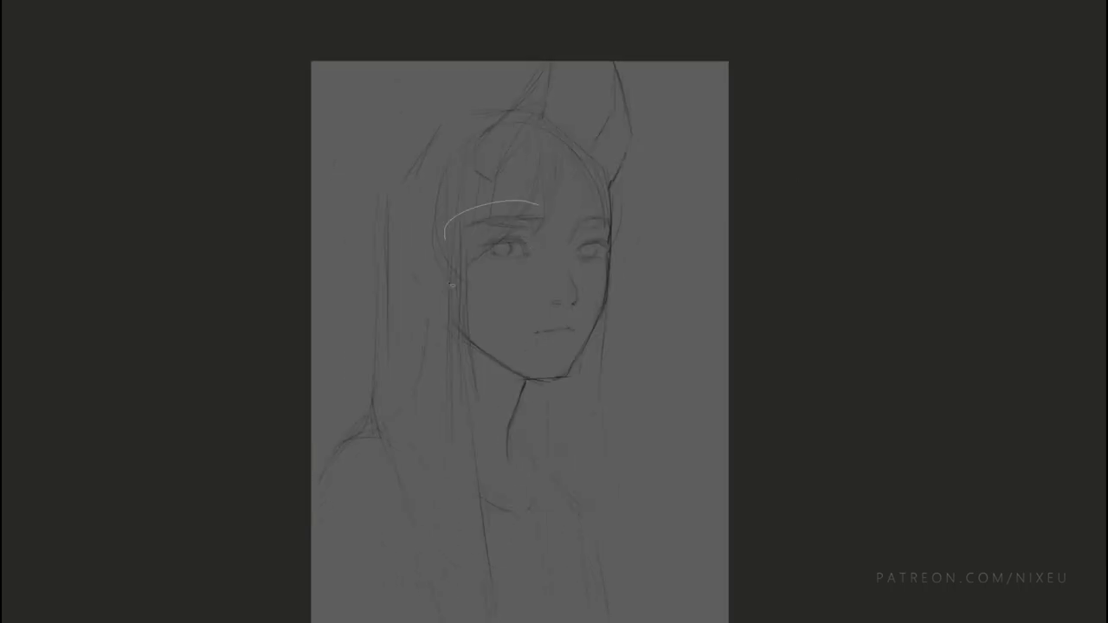
{"action": "left_click_drag", "start_coordinate": [519, 201], "coordinate": [540, 275]}
{"action": "key", "text": "ctrl+t"}
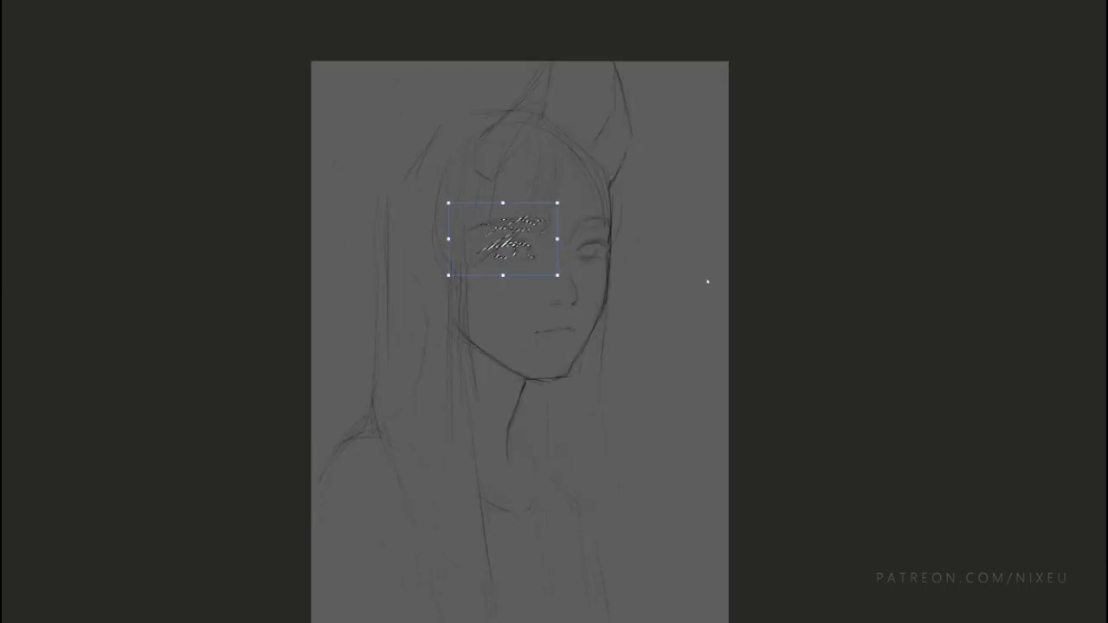
{"action": "key", "text": "ctrl+plus"}
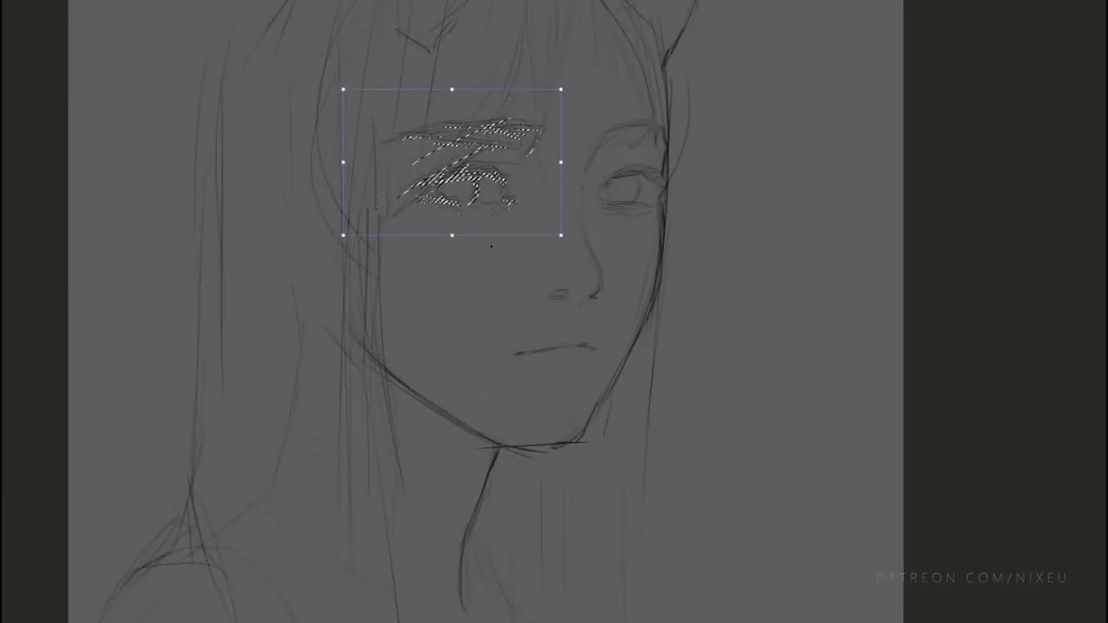
{"action": "key", "text": "ctrl+minus"}
{"action": "key", "text": "Return"}
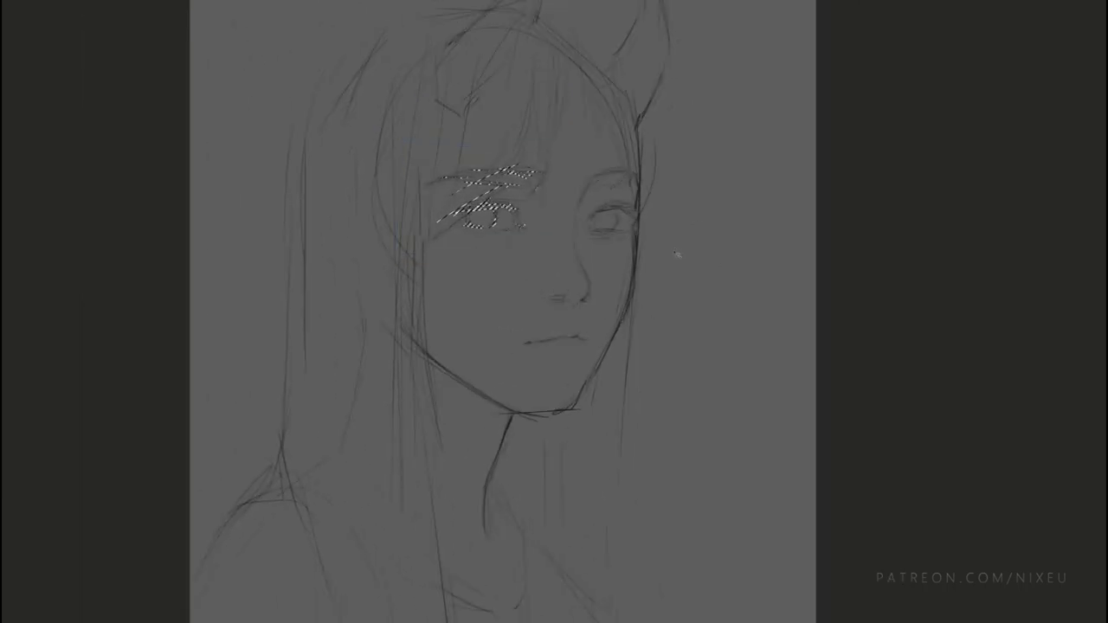
Step: Deselect and sketch fresh hair strands falling across the forehead
{"action": "key", "text": "ctrl+d"}
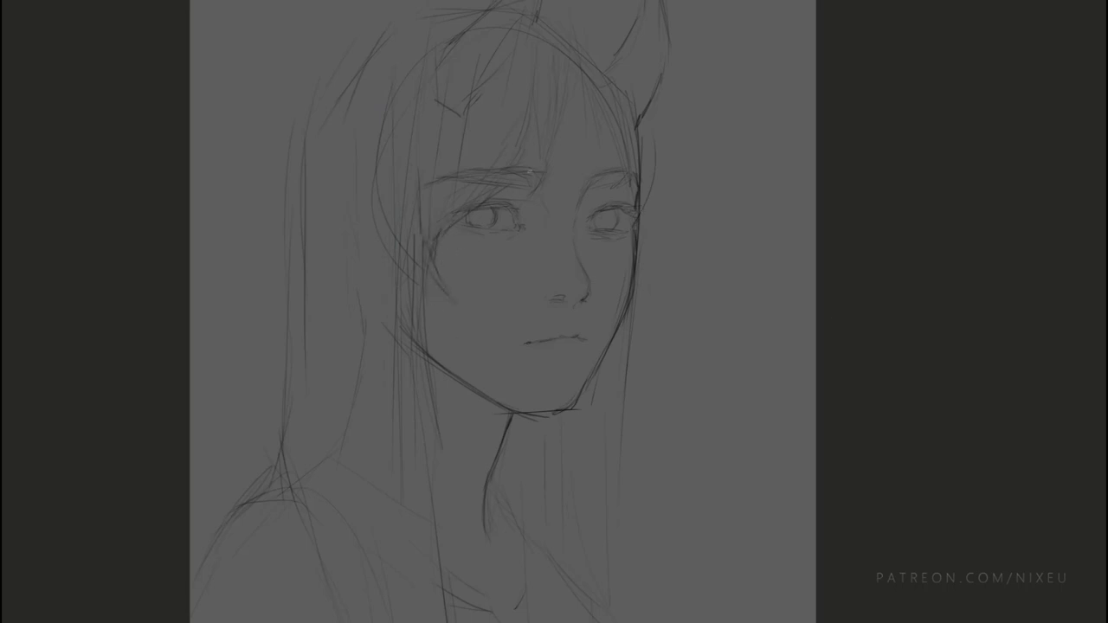
{"action": "left_click_drag", "start_coordinate": [520, 151], "coordinate": [532, 194]}
{"action": "key", "text": "ctrl+minus"}
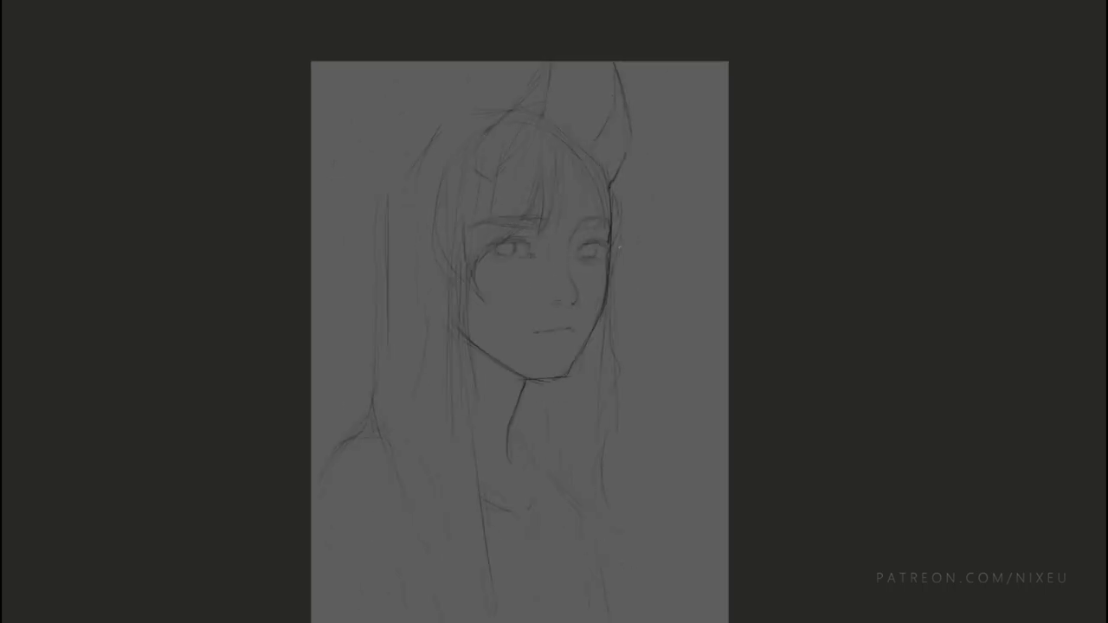
Step: Add a hair stroke and darken the upper eyelids of both eyes
{"action": "left_click_drag", "start_coordinate": [594, 132], "coordinate": [573, 156]}
{"action": "key", "text": "ctrl+plus"}
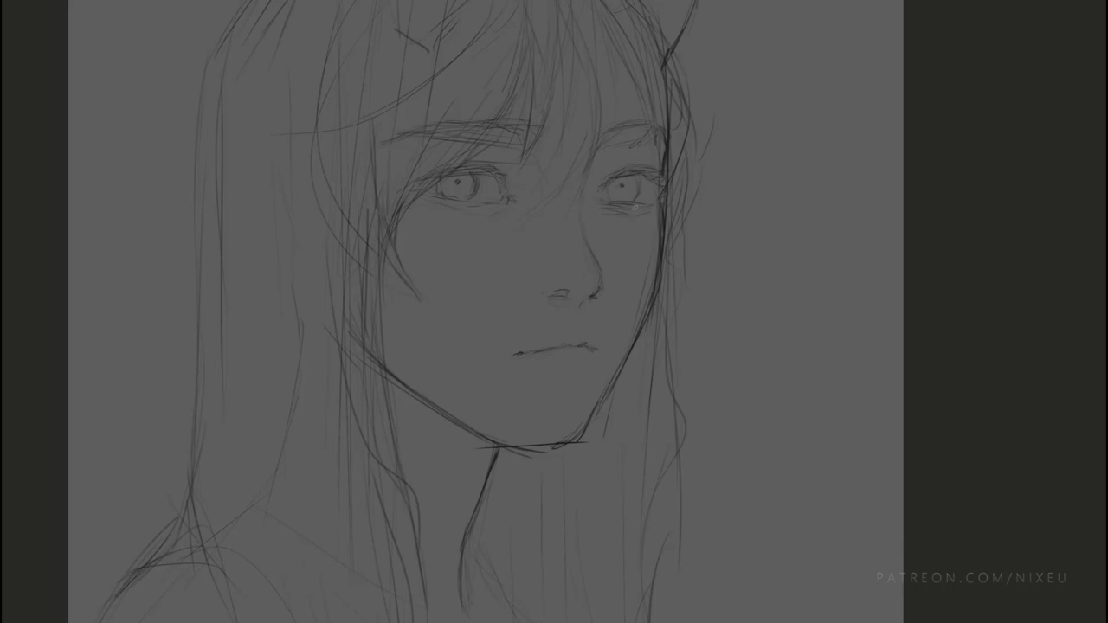
{"action": "left_click_drag", "start_coordinate": [625, 164], "coordinate": [651, 162]}
{"action": "left_click_drag", "start_coordinate": [478, 163], "coordinate": [502, 161]}
{"action": "key", "text": "ctrl+minus"}
{"action": "key", "text": "ctrl+minus"}
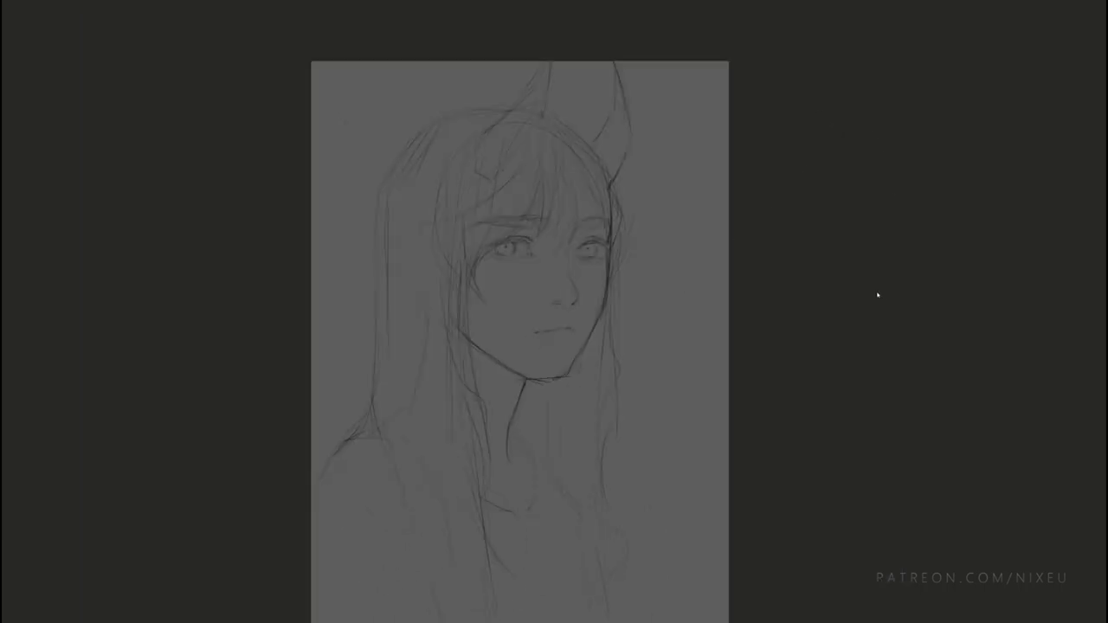
{"action": "key", "text": "ctrl+minus"}
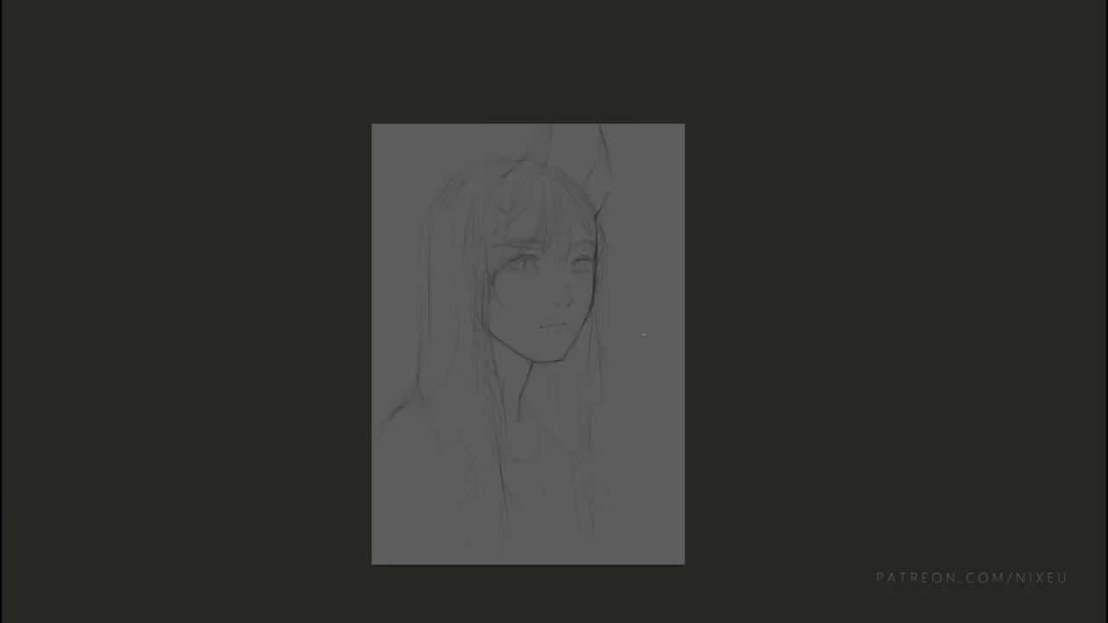
{"action": "key", "text": "ctrl+plus"}
{"action": "key", "text": "ctrl+plus"}
{"action": "key", "text": "ctrl+minus"}
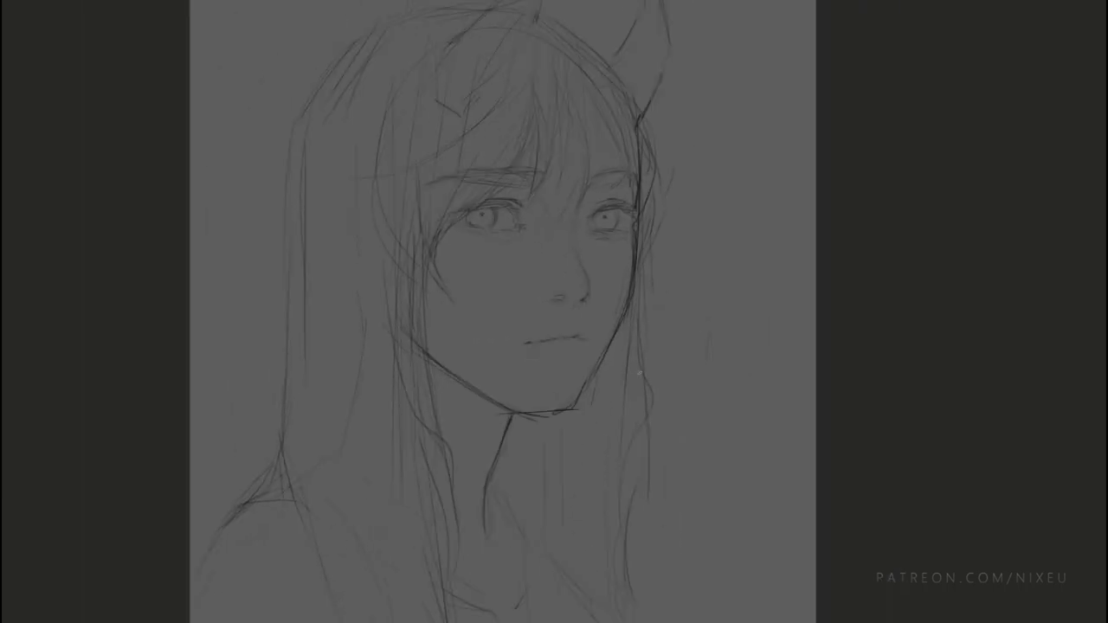
{"action": "key", "text": "ctrl+minus"}
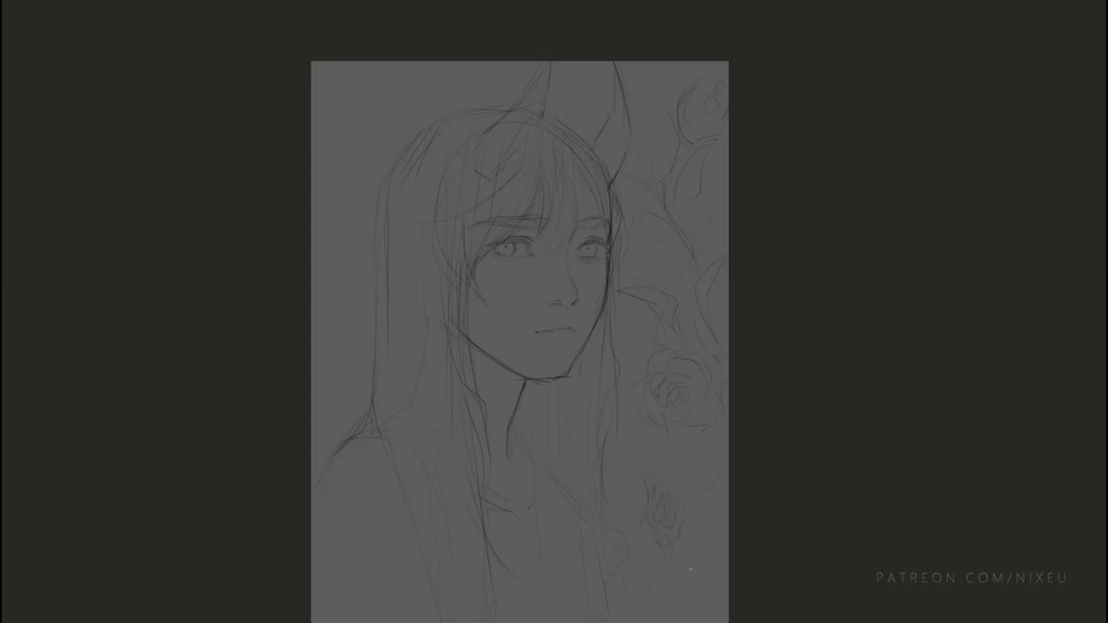
Step: Sketch rose lines near the right and left edges of the background
{"action": "scroll", "coordinate": [681, 543], "scroll_direction": "down", "scroll_amount": 2}
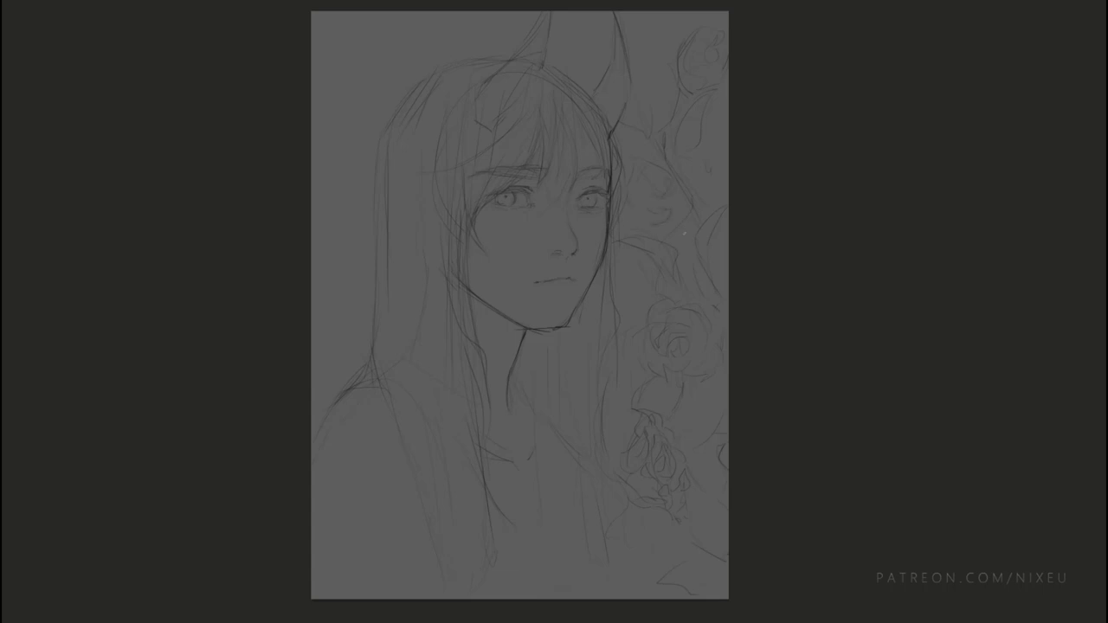
{"action": "left_click_drag", "start_coordinate": [715, 174], "coordinate": [727, 154]}
{"action": "left_click_drag", "start_coordinate": [322, 413], "coordinate": [312, 423]}
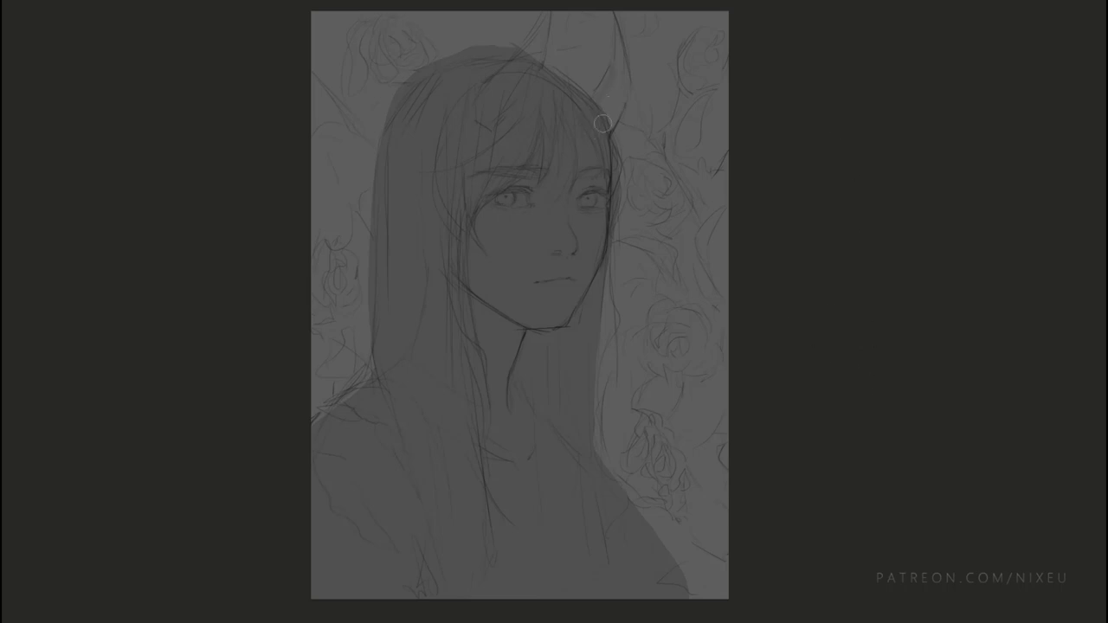
Step: Darken both horns, reshape the hair's top outline and block in the shoulders
{"action": "mouse_move", "coordinate": [616, 69]}
{"action": "left_mouse_down"}
{"action": "mouse_move", "coordinate": [625, 114]}
{"action": "mouse_move", "coordinate": [608, 156]}
{"action": "left_mouse_up"}
{"action": "left_click_drag", "start_coordinate": [545, 47], "coordinate": [506, 110]}
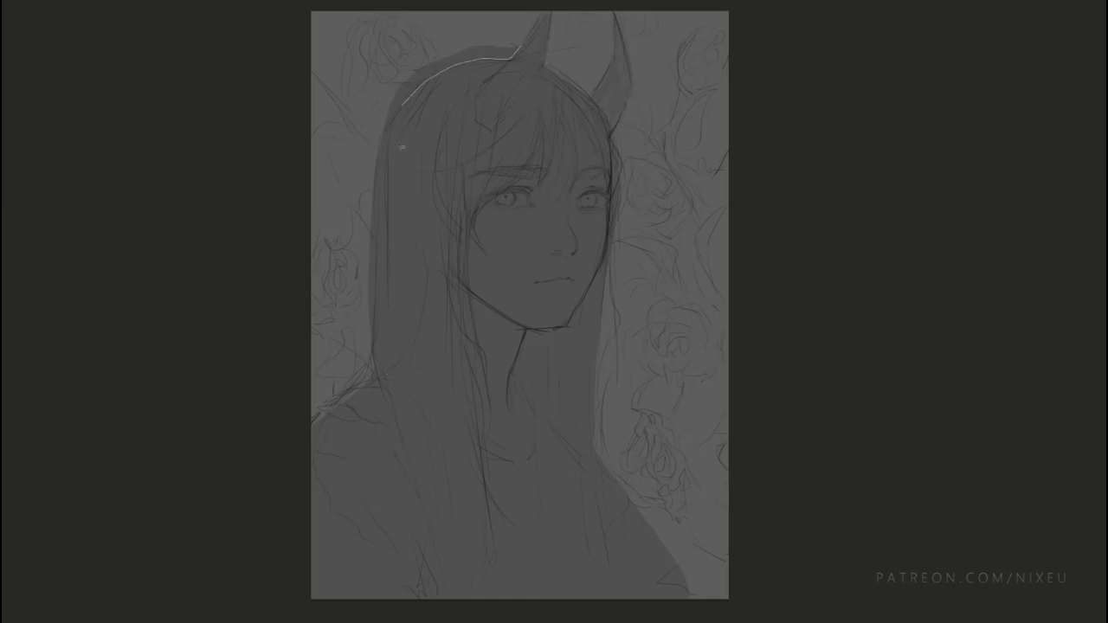
{"action": "left_click_drag", "start_coordinate": [519, 86], "coordinate": [376, 139]}
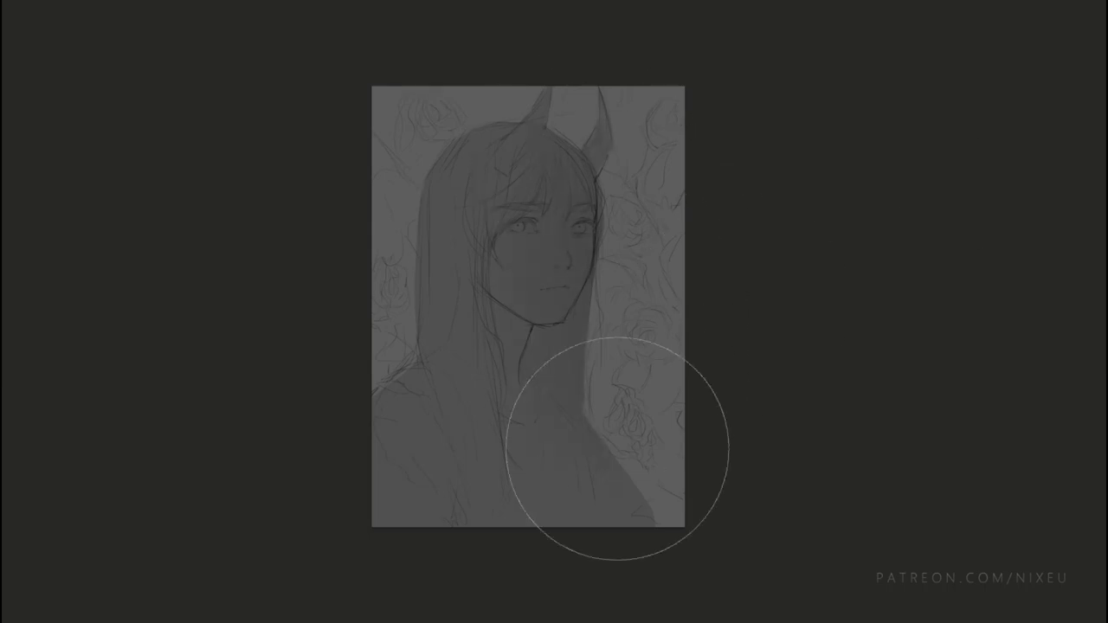
{"action": "mouse_move", "coordinate": [618, 445]}
{"action": "left_mouse_down"}
{"action": "mouse_move", "coordinate": [598, 512]}
{"action": "mouse_move", "coordinate": [388, 519]}
{"action": "left_mouse_up"}
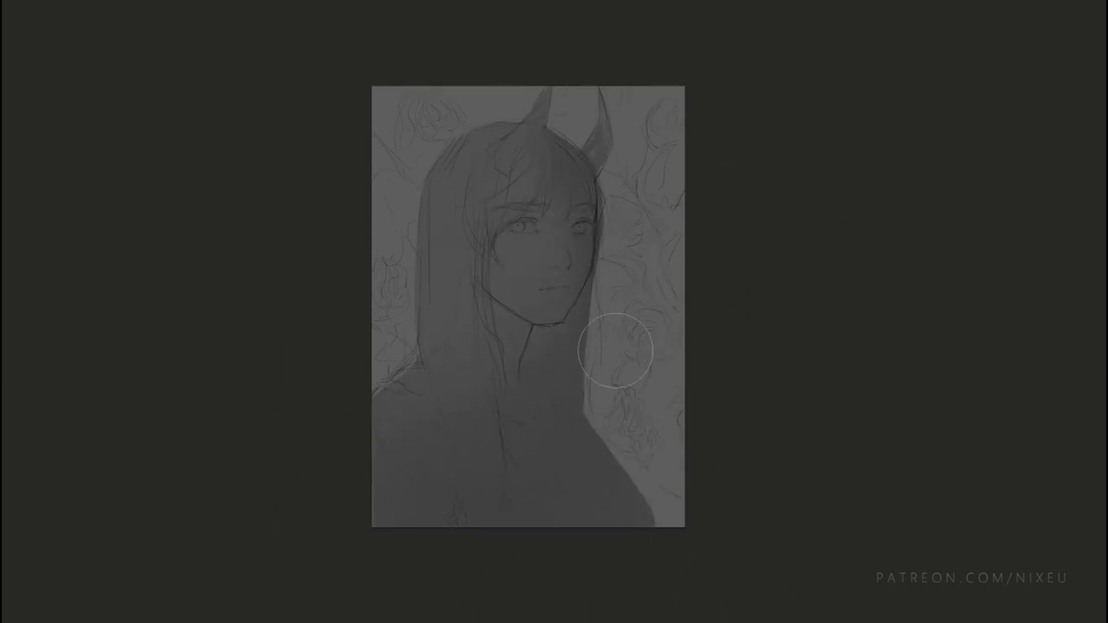
Step: With a smaller brush, darken and define the lips
{"action": "key", "text": "ctrl+plus"}
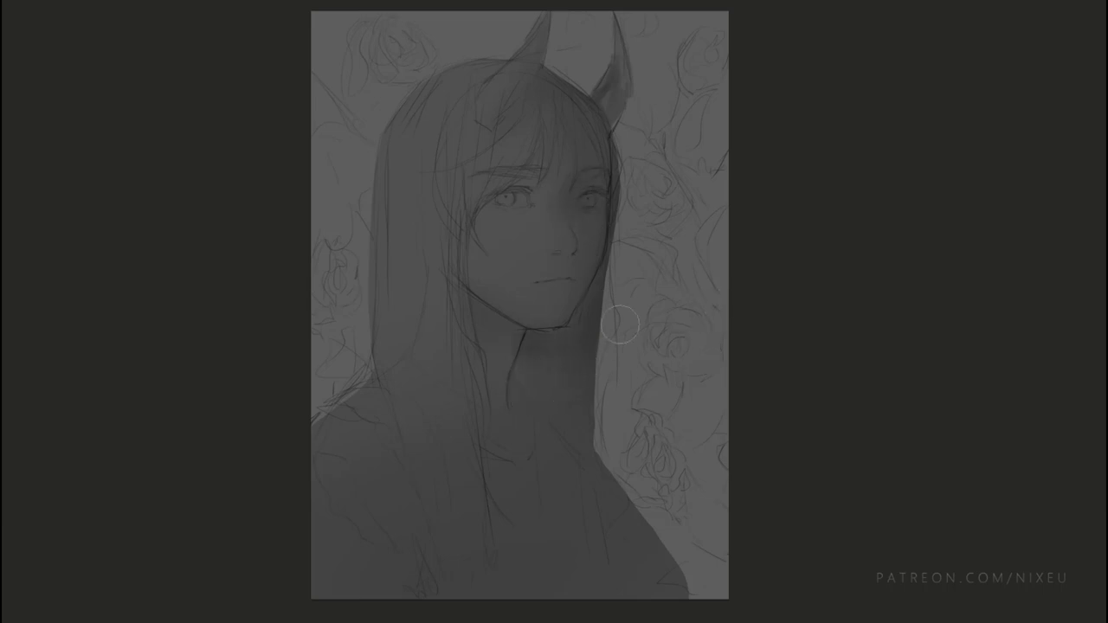
{"action": "key", "text": "["}
{"action": "key", "text": "["}
{"action": "key", "text": "["}
{"action": "left_click_drag", "start_coordinate": [545, 283], "coordinate": [565, 284]}
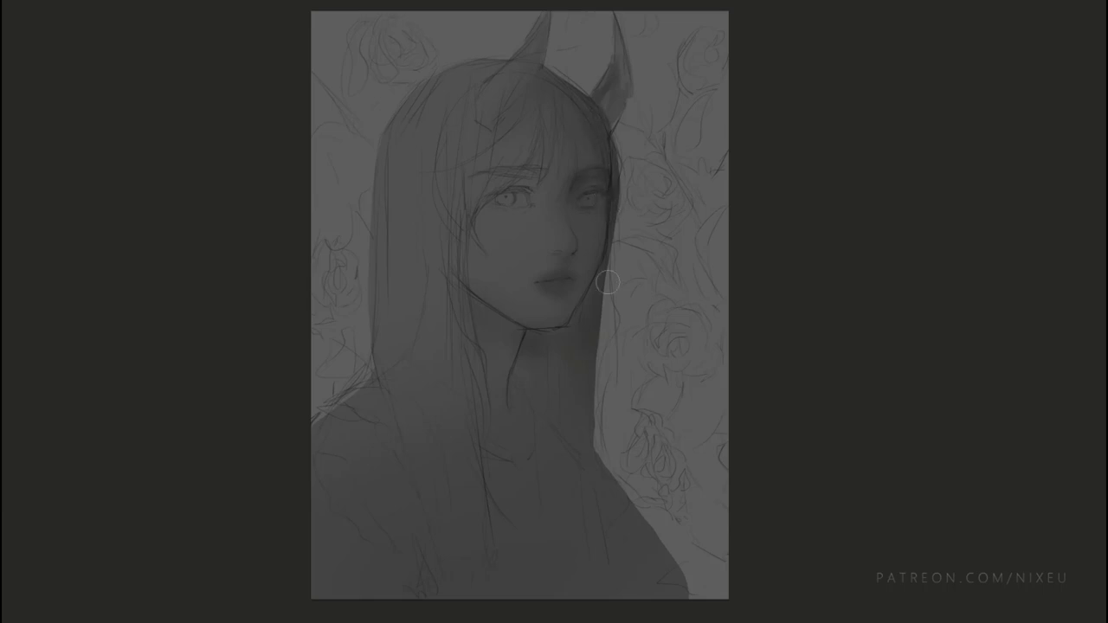
{"action": "key", "text": "bracketleft"}
{"action": "key", "text": "bracketleft"}
{"action": "key", "text": "bracketleft"}
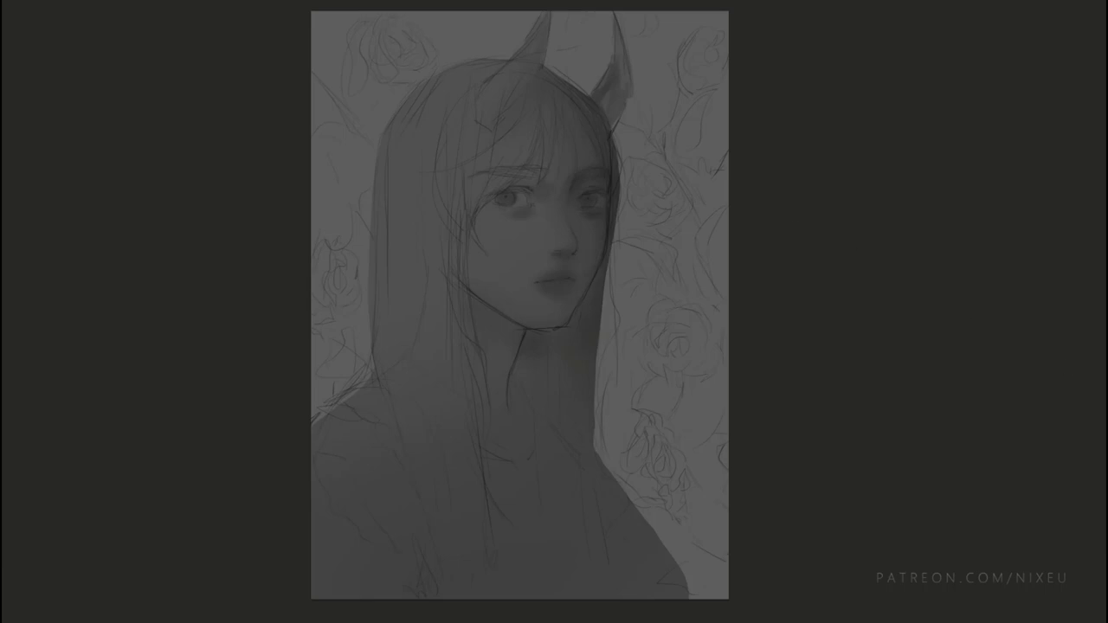
Step: Darken the left eye's upper lid and inner corner, then define the left eyebrow
{"action": "scroll", "coordinate": [475, 261], "scroll_direction": "up", "scroll_amount": 3}
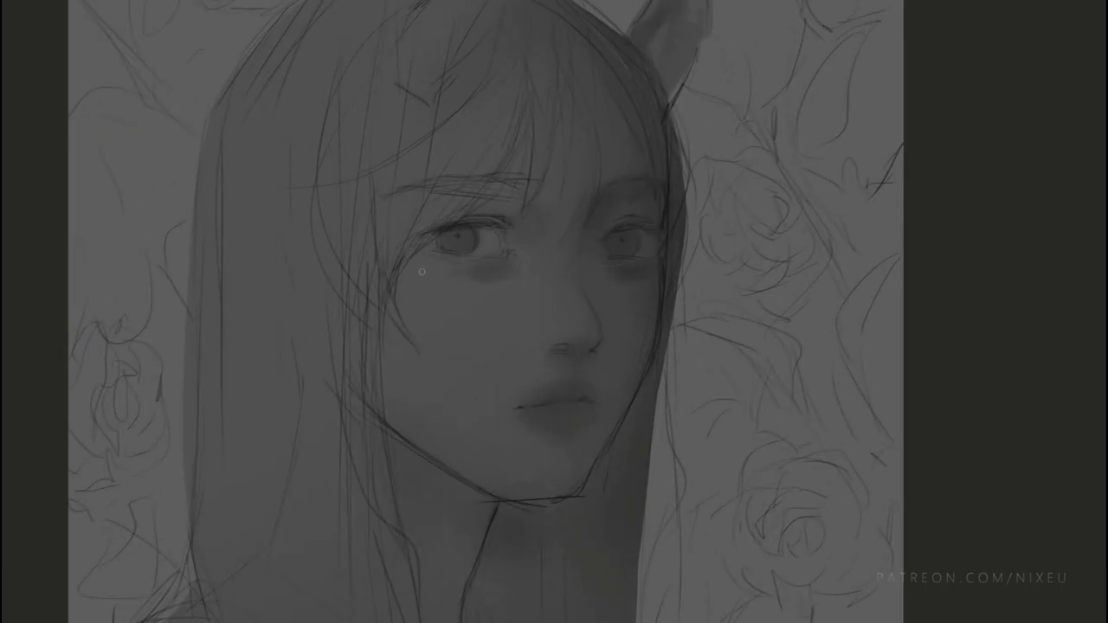
{"action": "left_click_drag", "start_coordinate": [416, 239], "coordinate": [499, 226]}
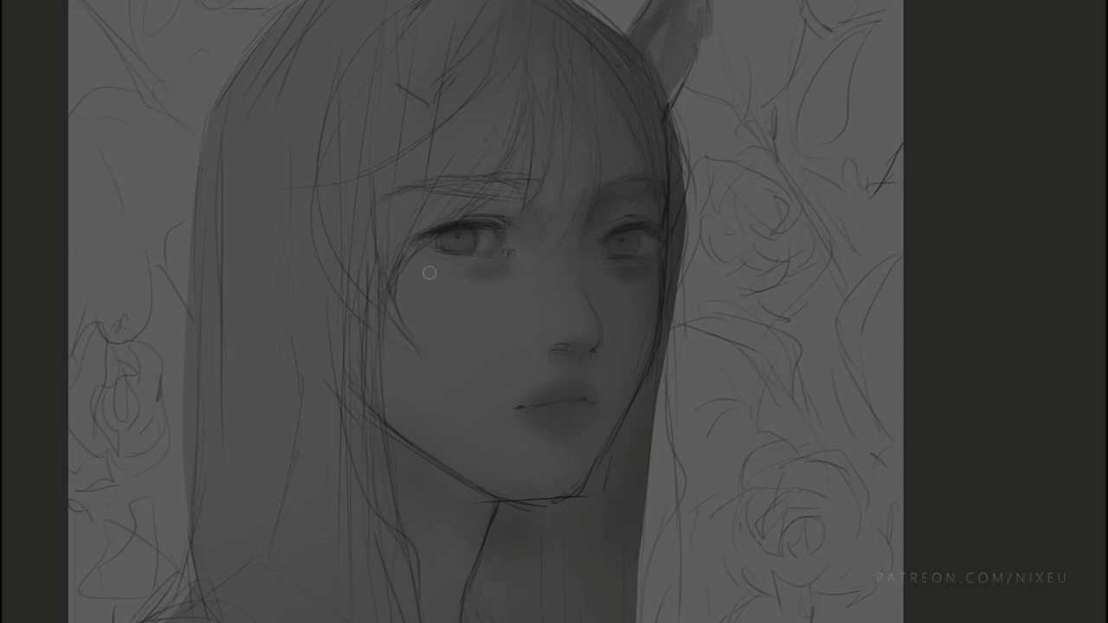
{"action": "left_click_drag", "start_coordinate": [433, 249], "coordinate": [431, 244]}
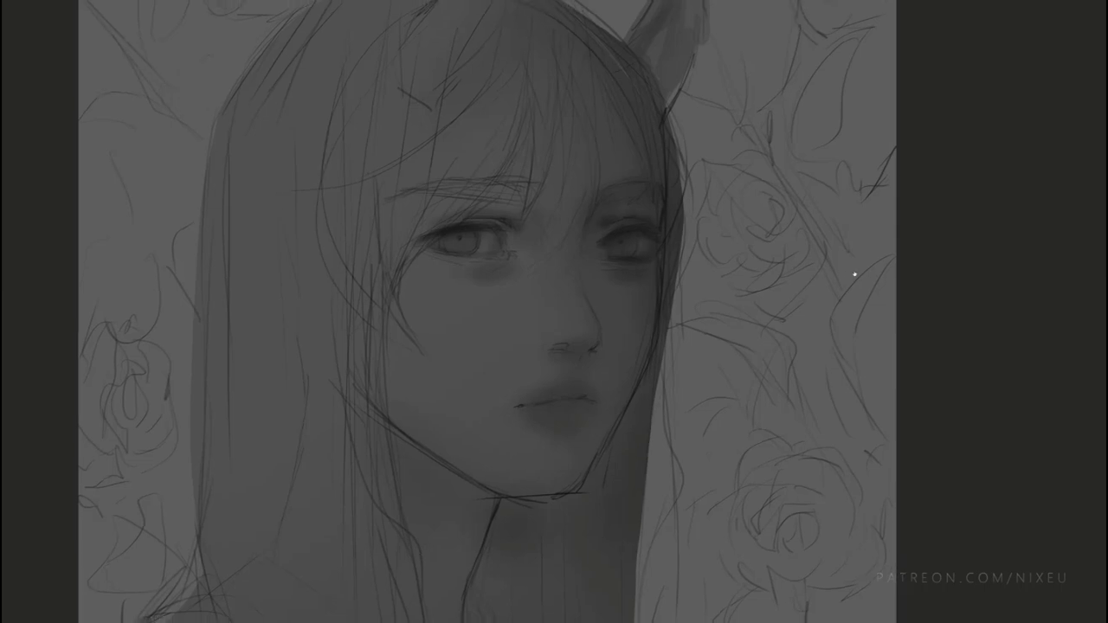
{"action": "scroll", "coordinate": [854, 272], "scroll_direction": "down", "scroll_amount": 3}
{"action": "scroll", "coordinate": [826, 277], "scroll_direction": "up", "scroll_amount": 2}
{"action": "scroll", "coordinate": [530, 252], "scroll_direction": "down", "scroll_amount": 2}
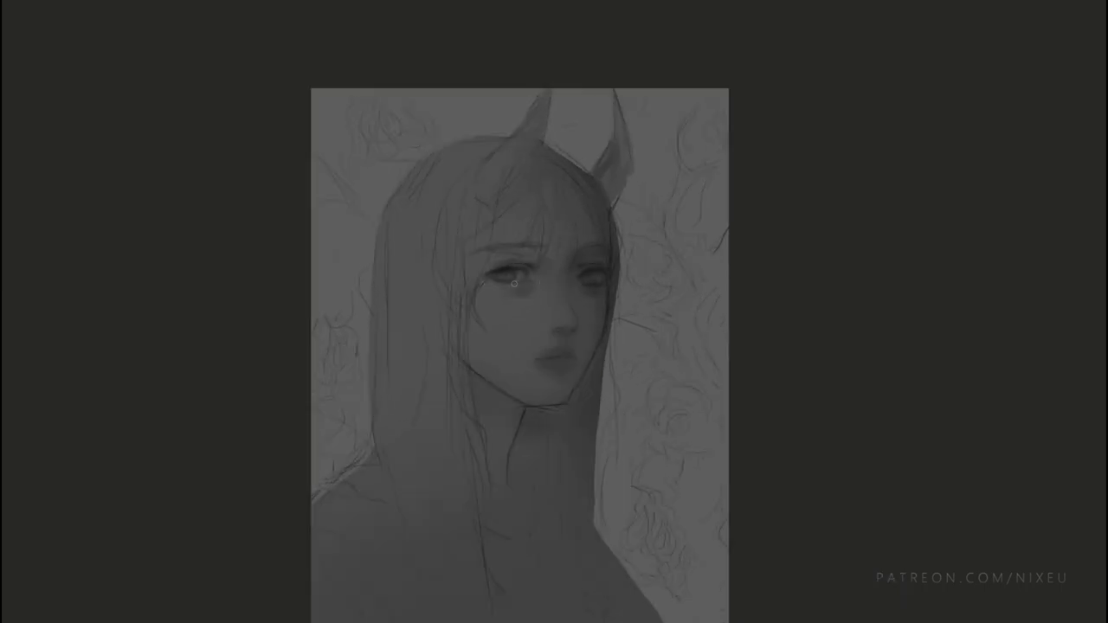
{"action": "mouse_move", "coordinate": [507, 251]}
{"action": "left_mouse_down"}
{"action": "mouse_move", "coordinate": [530, 249]}
{"action": "mouse_move", "coordinate": [482, 251]}
{"action": "left_mouse_up"}
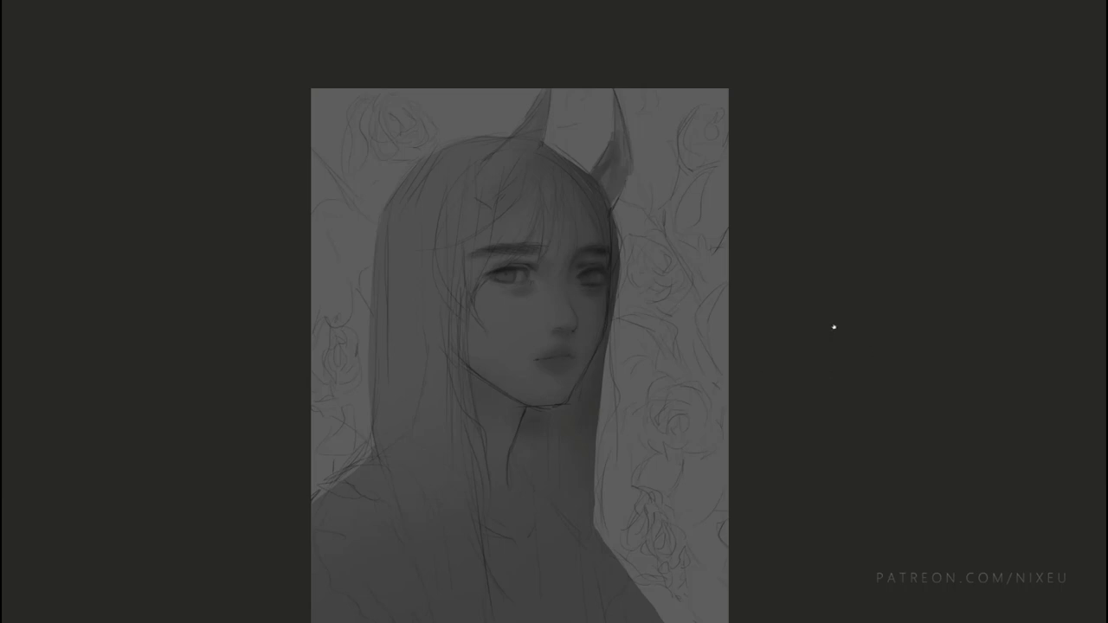
{"action": "key", "text": "ctrl+plus"}
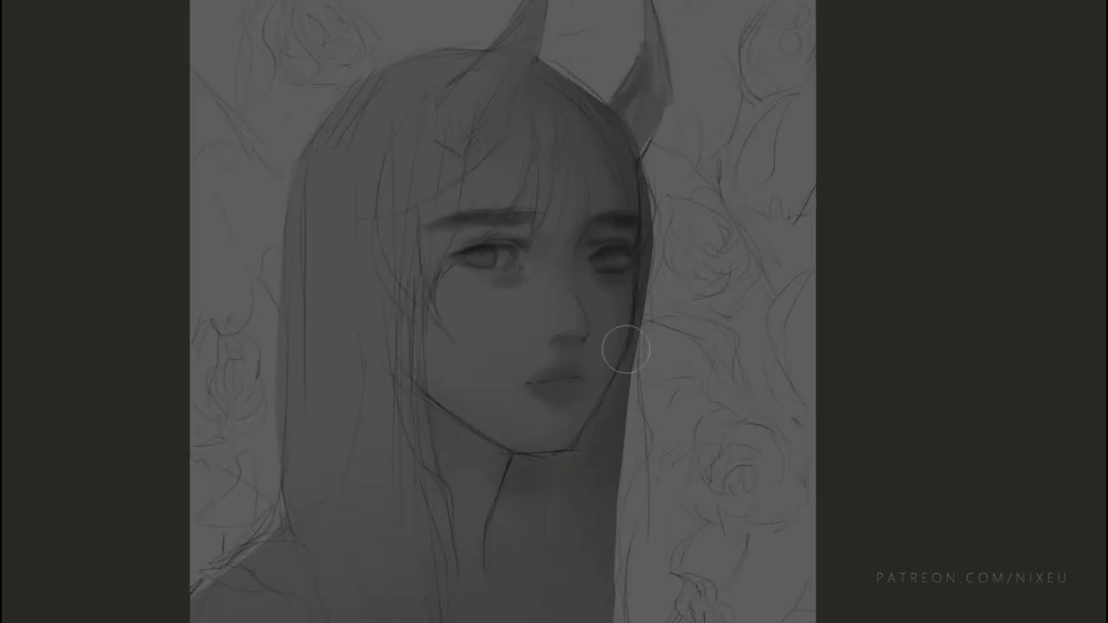
{"action": "key", "text": "ctrl+minus"}
{"action": "key", "text": "ctrl+minus"}
{"action": "key", "text": "ctrl+minus"}
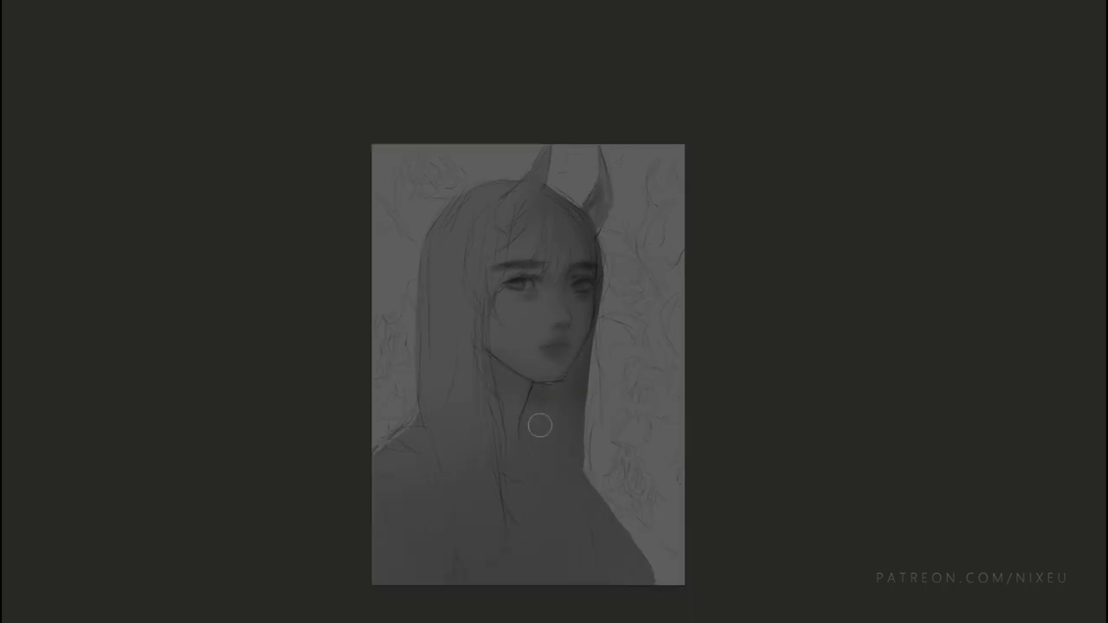
Step: Shade the neck, the hair left of the face and the shoulders, plus a hairline touch-up
{"action": "left_click_drag", "start_coordinate": [566, 413], "coordinate": [535, 455]}
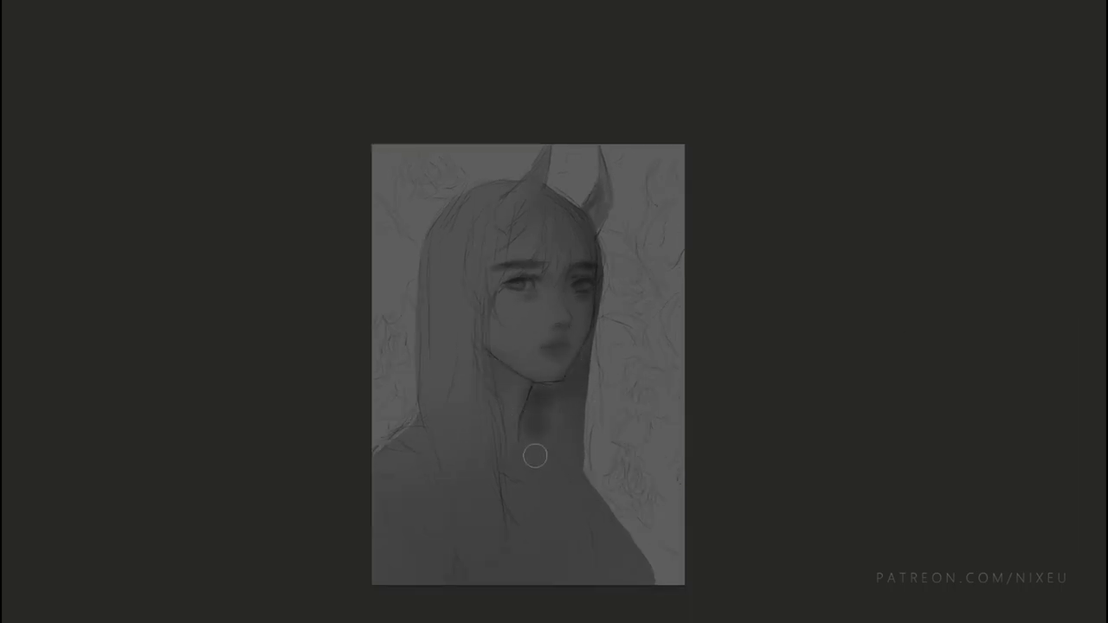
{"action": "left_click_drag", "start_coordinate": [488, 348], "coordinate": [482, 286]}
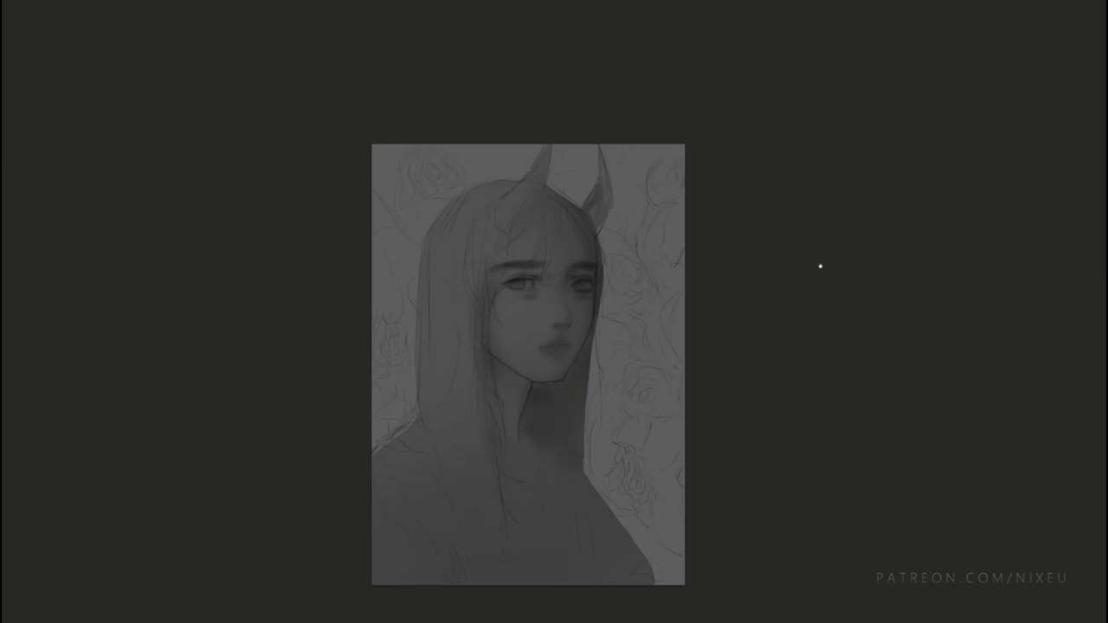
{"action": "mouse_move", "coordinate": [416, 329]}
{"action": "left_mouse_down"}
{"action": "mouse_move", "coordinate": [451, 388]}
{"action": "mouse_move", "coordinate": [411, 471]}
{"action": "left_mouse_up"}
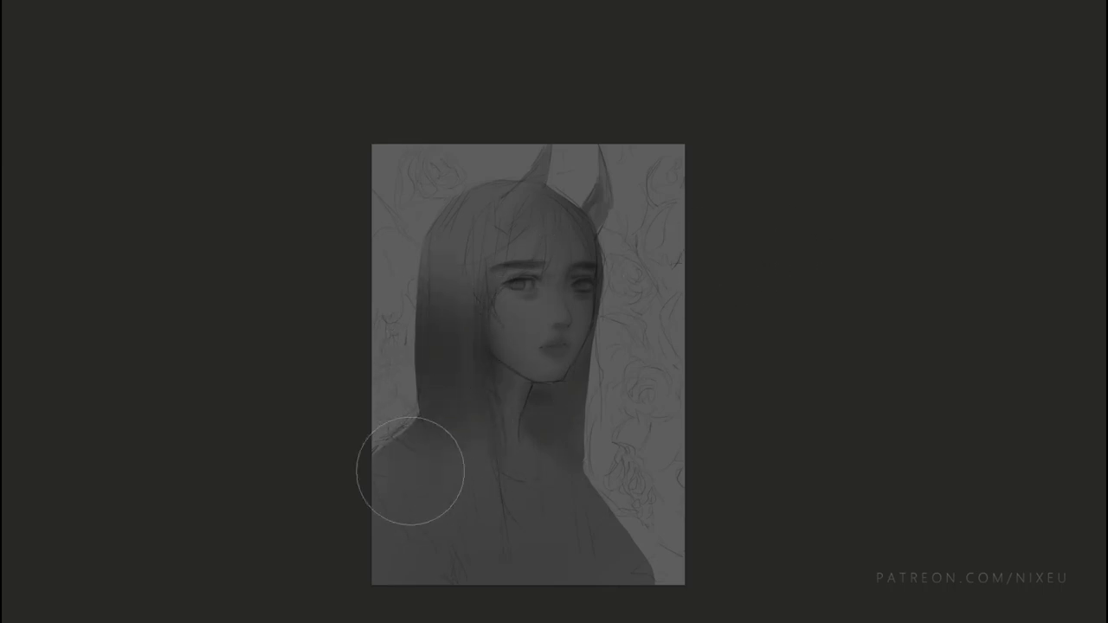
{"action": "mouse_move", "coordinate": [425, 589]}
{"action": "left_mouse_down"}
{"action": "mouse_move", "coordinate": [597, 581]}
{"action": "mouse_move", "coordinate": [612, 493]}
{"action": "left_mouse_up"}
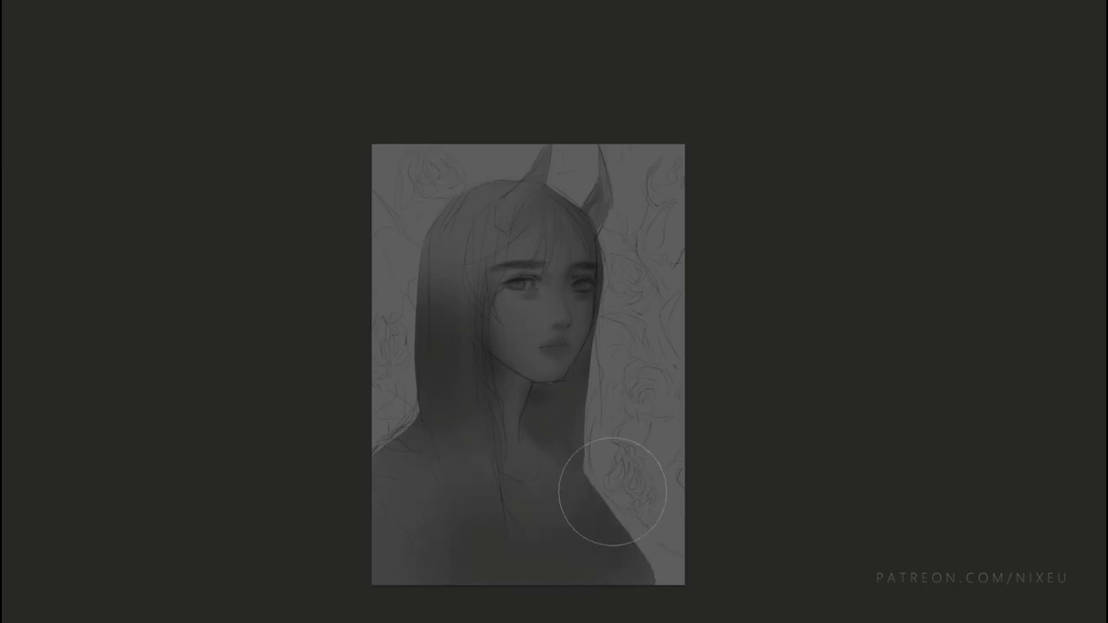
{"action": "key", "text": "bracketleft"}
{"action": "key", "text": "bracketleft"}
{"action": "key", "text": "bracketleft"}
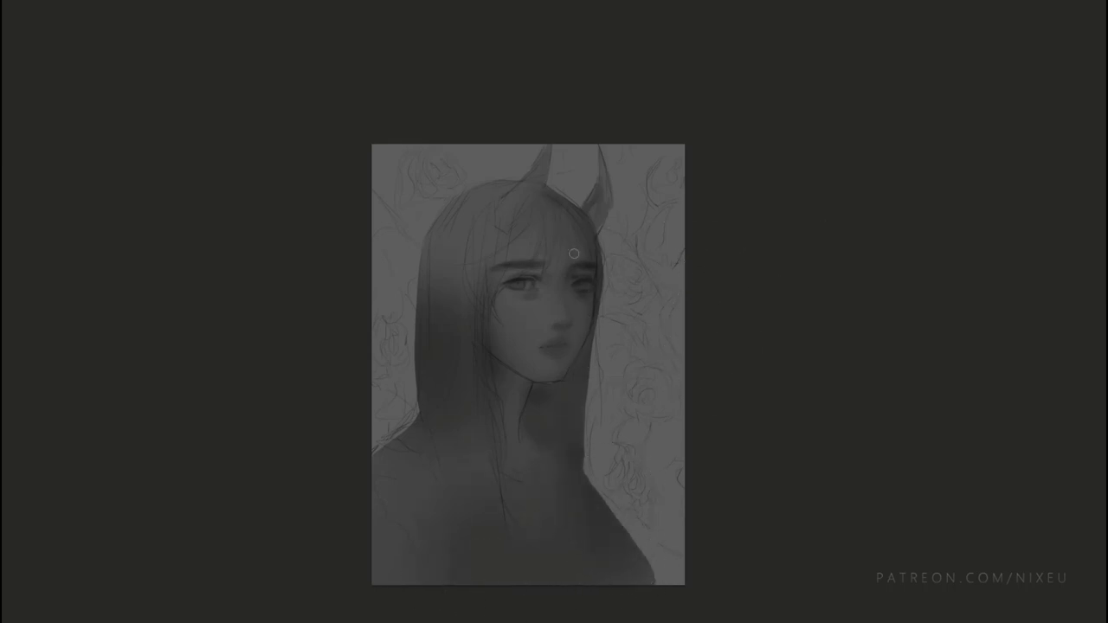
{"action": "left_click_drag", "start_coordinate": [559, 208], "coordinate": [551, 240]}
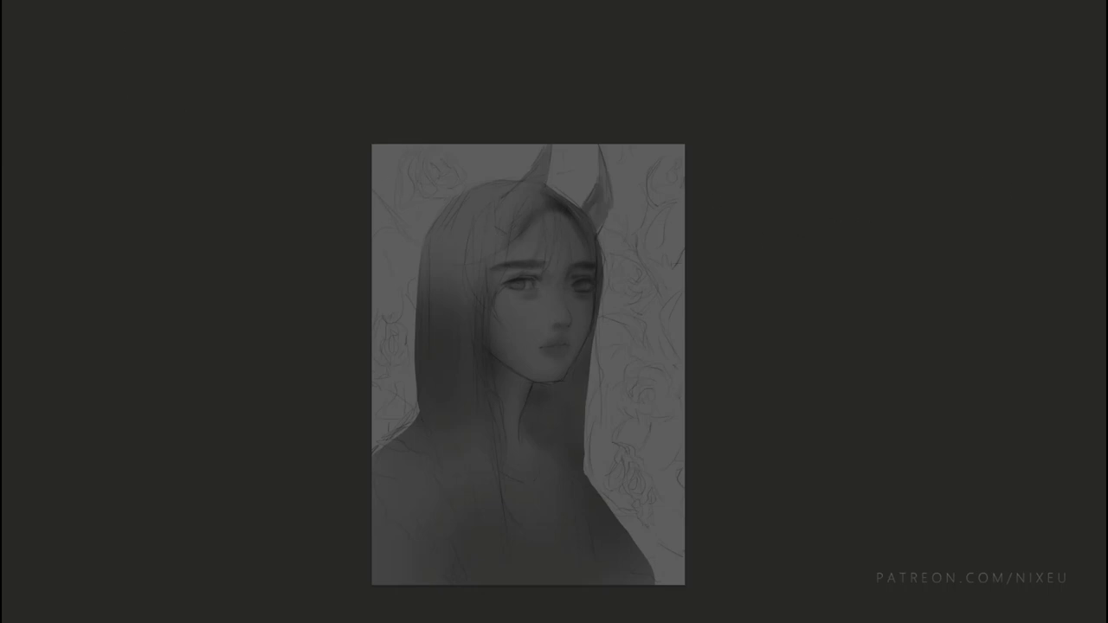
Step: Paint soft highlights on the forehead and across cheek and nose, comparing with undo/redo
{"action": "key", "text": "ctrl+plus"}
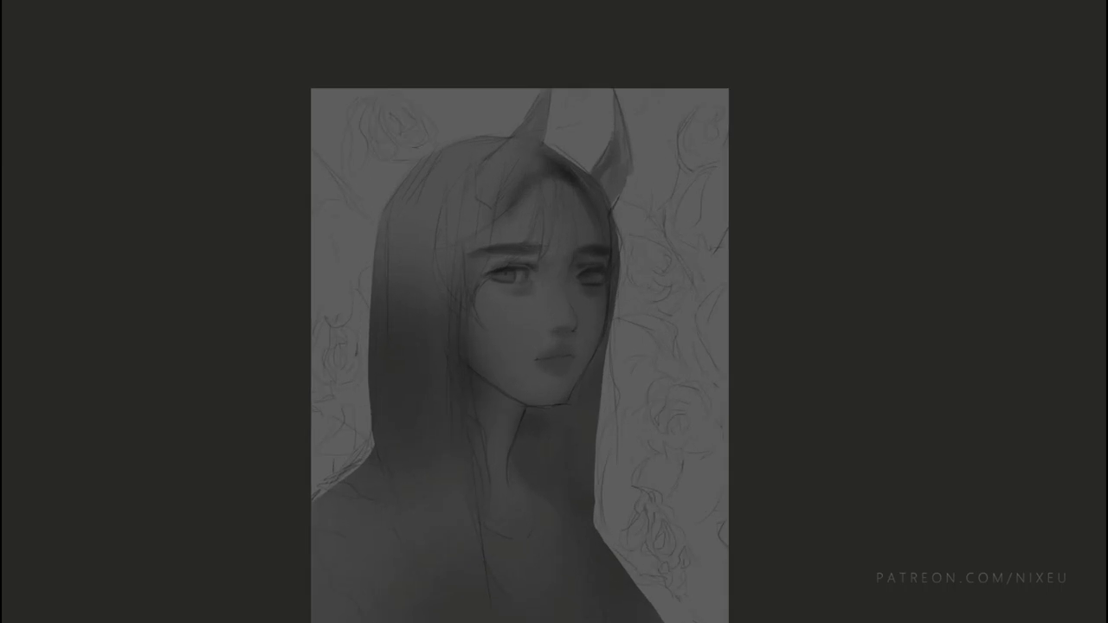
{"action": "left_click_drag", "start_coordinate": [456, 284], "coordinate": [463, 223]}
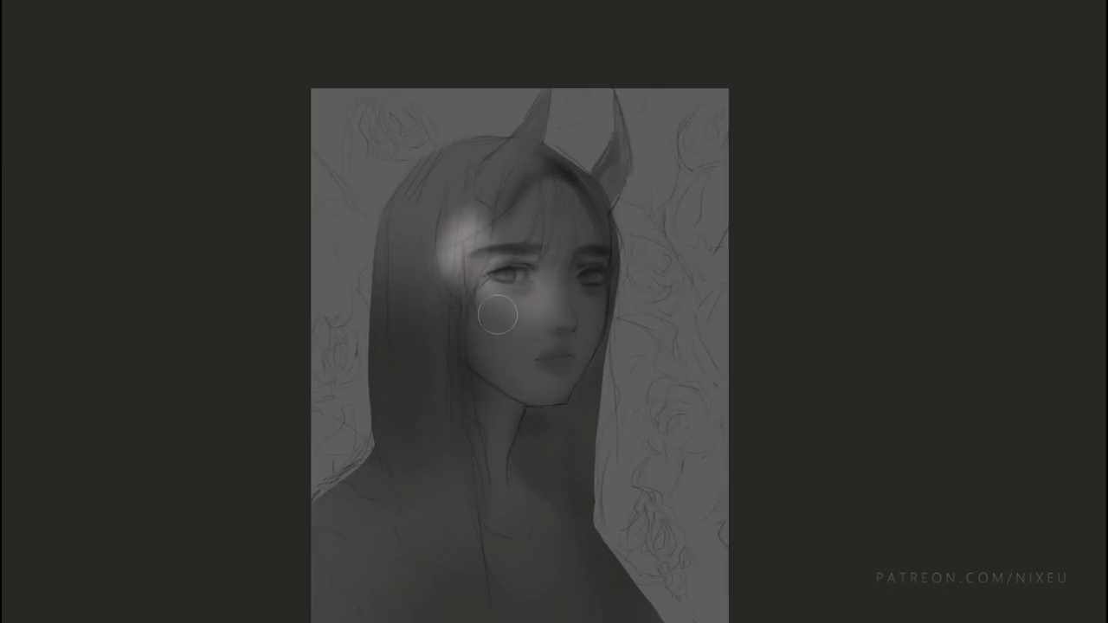
{"action": "mouse_move", "coordinate": [519, 322]}
{"action": "left_mouse_down"}
{"action": "mouse_move", "coordinate": [489, 290]}
{"action": "mouse_move", "coordinate": [537, 311]}
{"action": "left_mouse_up"}
{"action": "key", "text": "ctrl+z"}
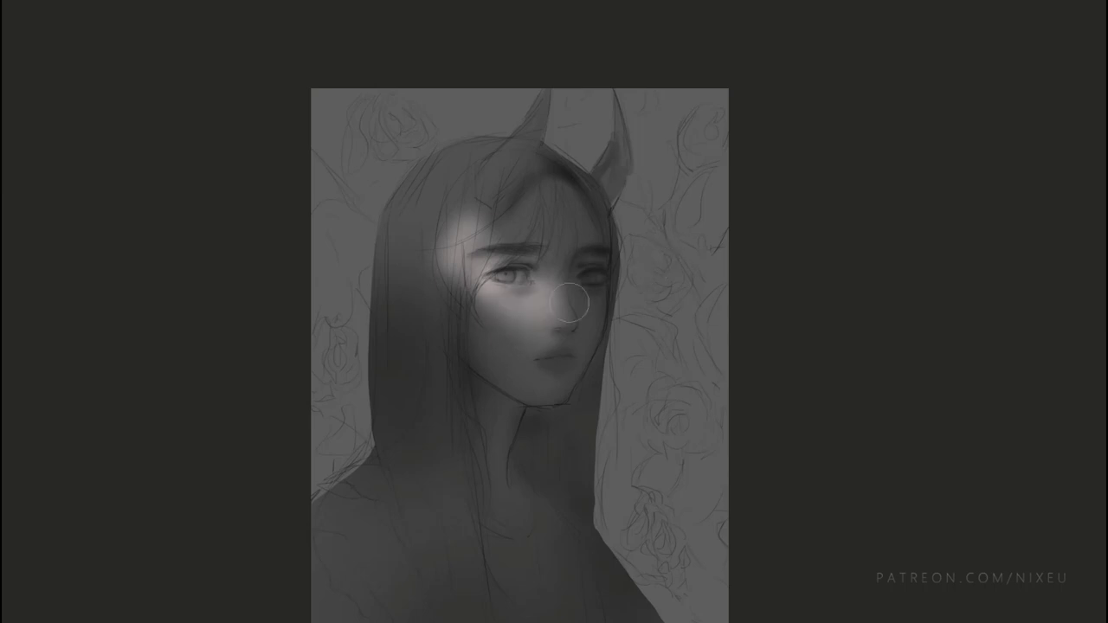
{"action": "key", "text": "ctrl+shift+z"}
{"action": "key", "text": "ctrl+z"}
{"action": "key", "text": "ctrl+shift+z"}
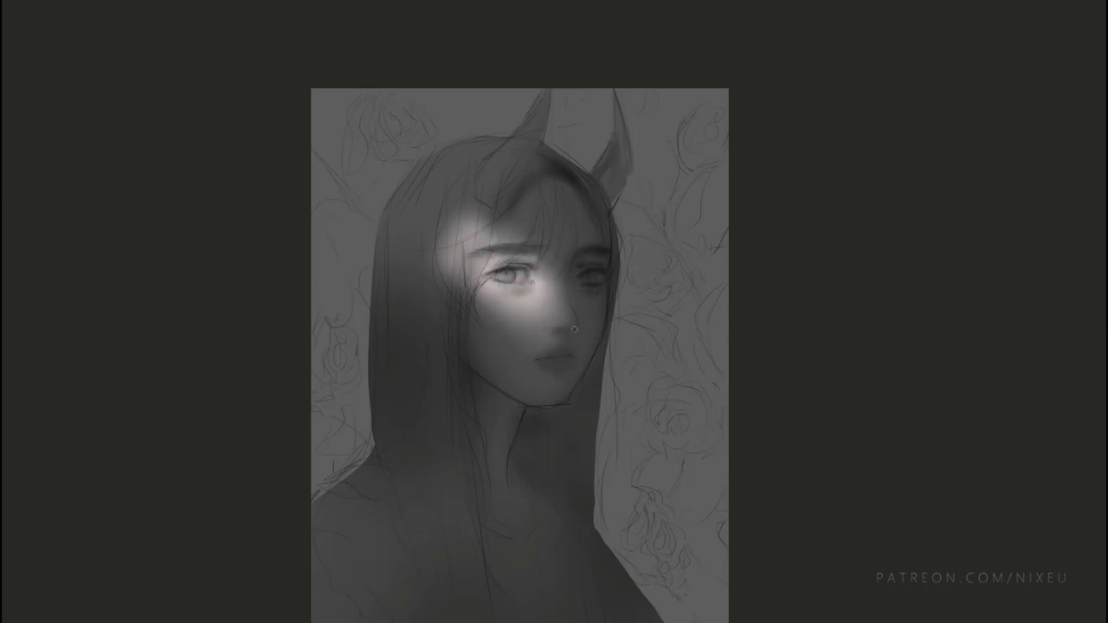
Step: Brighten the nose bridge, the area below the left eye and the cheek
{"action": "left_click_drag", "start_coordinate": [579, 299], "coordinate": [585, 314]}
{"action": "left_click_drag", "start_coordinate": [538, 276], "coordinate": [546, 286]}
{"action": "left_click_drag", "start_coordinate": [565, 314], "coordinate": [563, 353]}
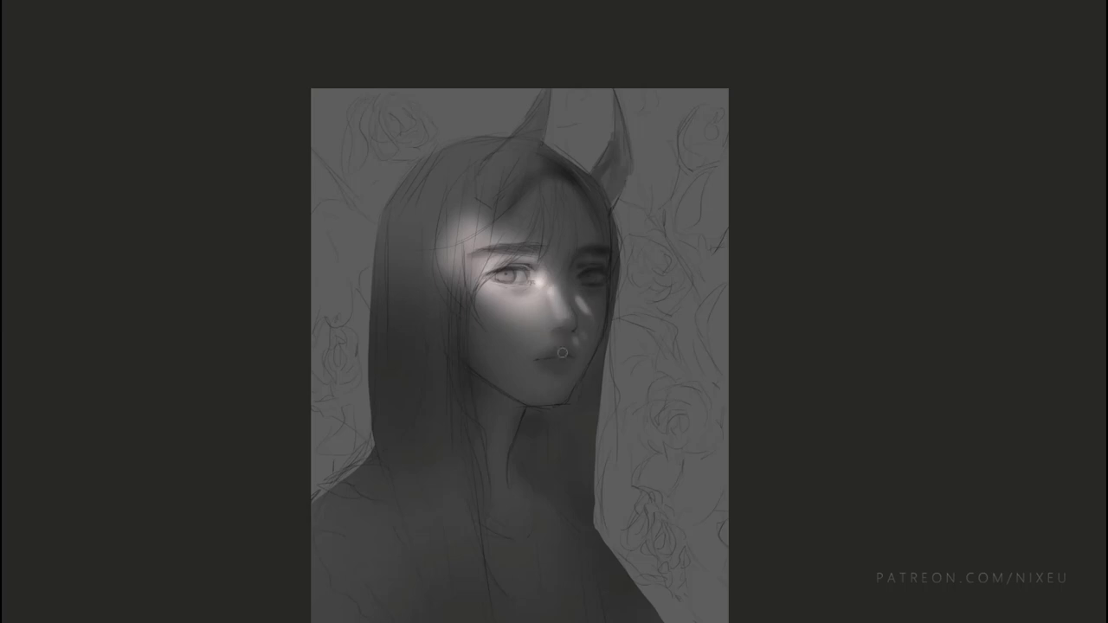
{"action": "mouse_move", "coordinate": [558, 294]}
{"action": "left_mouse_down"}
{"action": "mouse_move", "coordinate": [540, 338]}
{"action": "mouse_move", "coordinate": [524, 308]}
{"action": "left_mouse_up"}
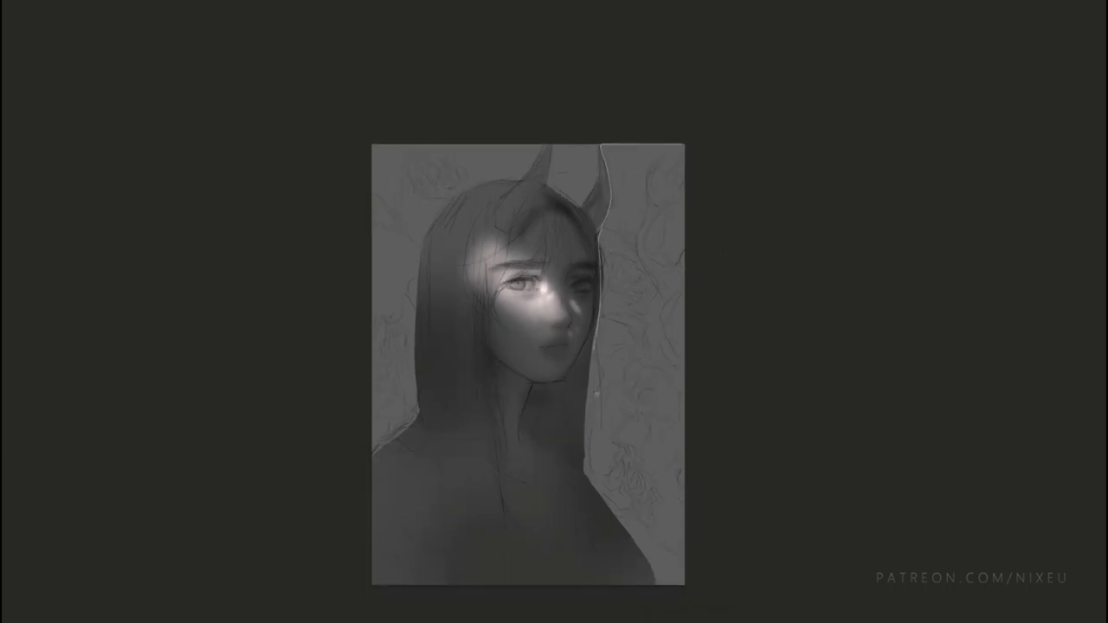
Step: Lasso the background on both sides of the hair to even its tone, then paint a dark hair strand near the left eye
{"action": "left_click_drag", "start_coordinate": [606, 226], "coordinate": [606, 140]}
{"action": "left_click_drag", "start_coordinate": [485, 146], "coordinate": [408, 286]}
{"action": "left_click_drag", "start_coordinate": [408, 329], "coordinate": [336, 217]}
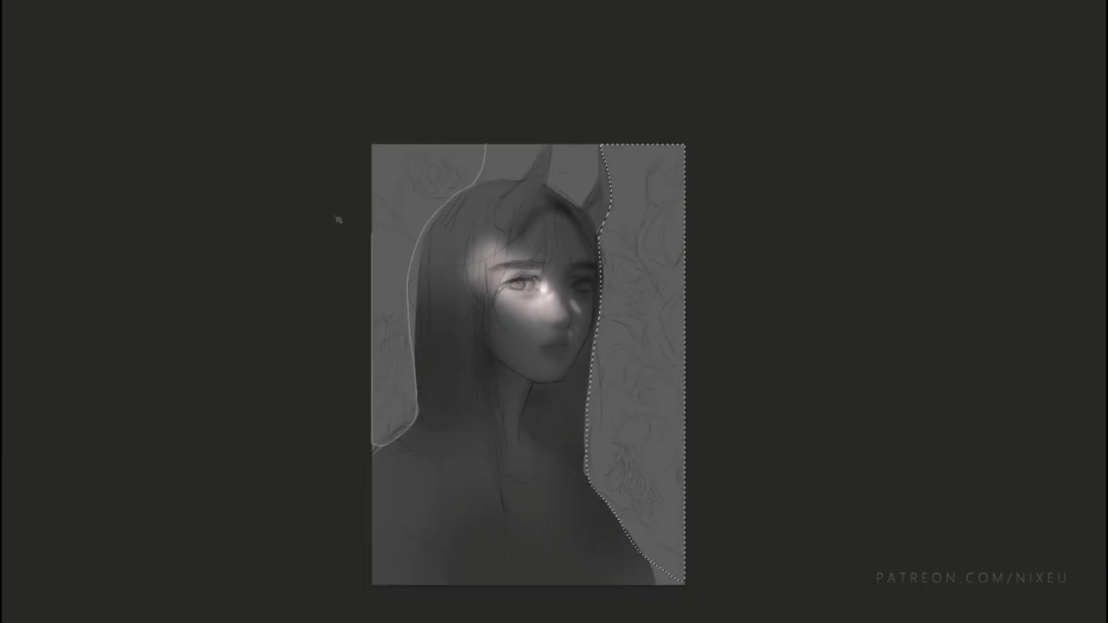
{"action": "key", "text": "ctrl+d"}
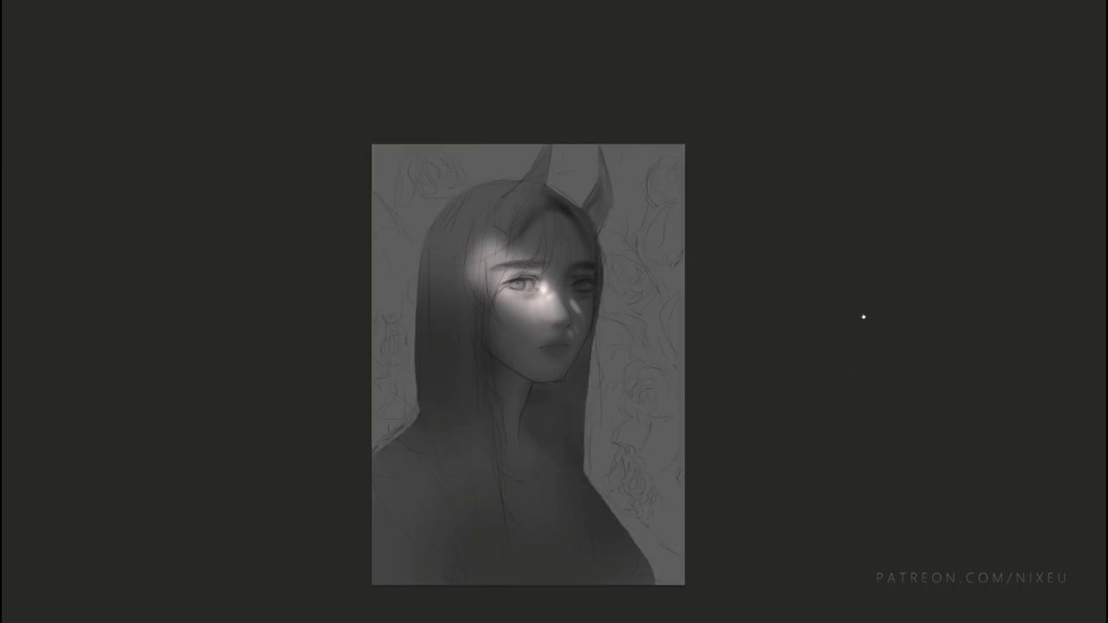
{"action": "key", "text": "ctrl+plus"}
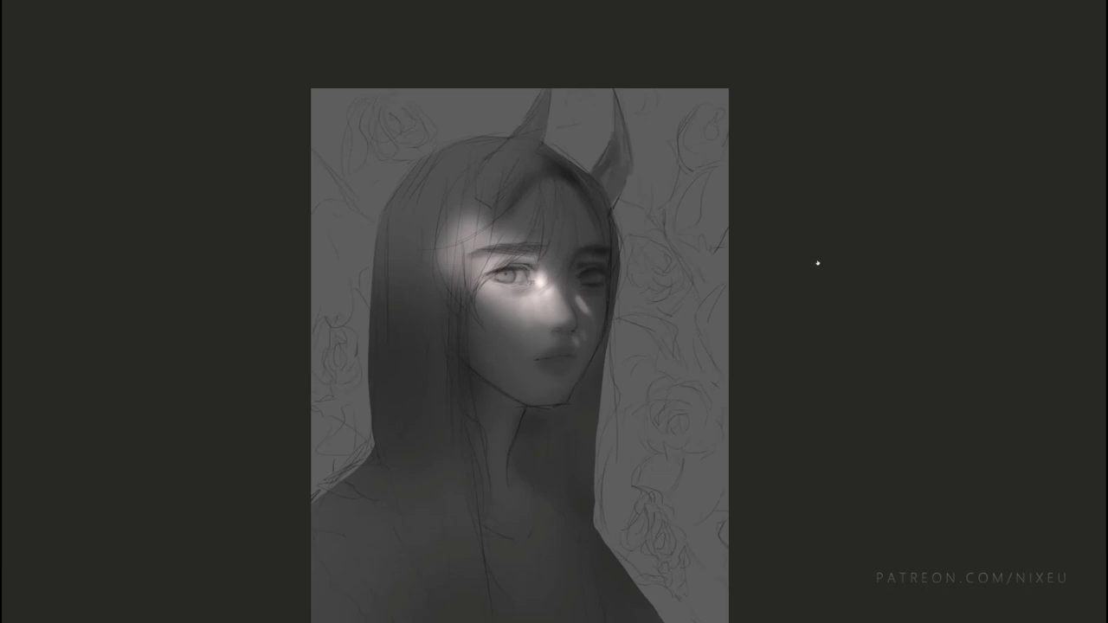
{"action": "left_click_drag", "start_coordinate": [547, 222], "coordinate": [472, 294]}
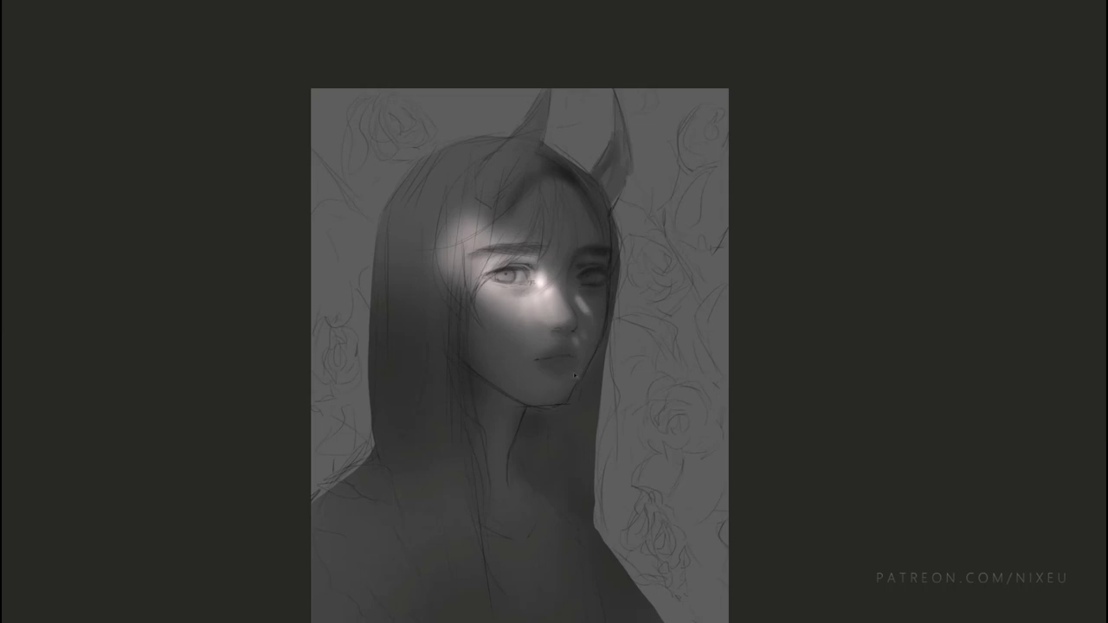
Step: Zoom in close to refine the left eye's lashes, the nose and the lip shape
{"action": "key", "text": "ctrl+plus"}
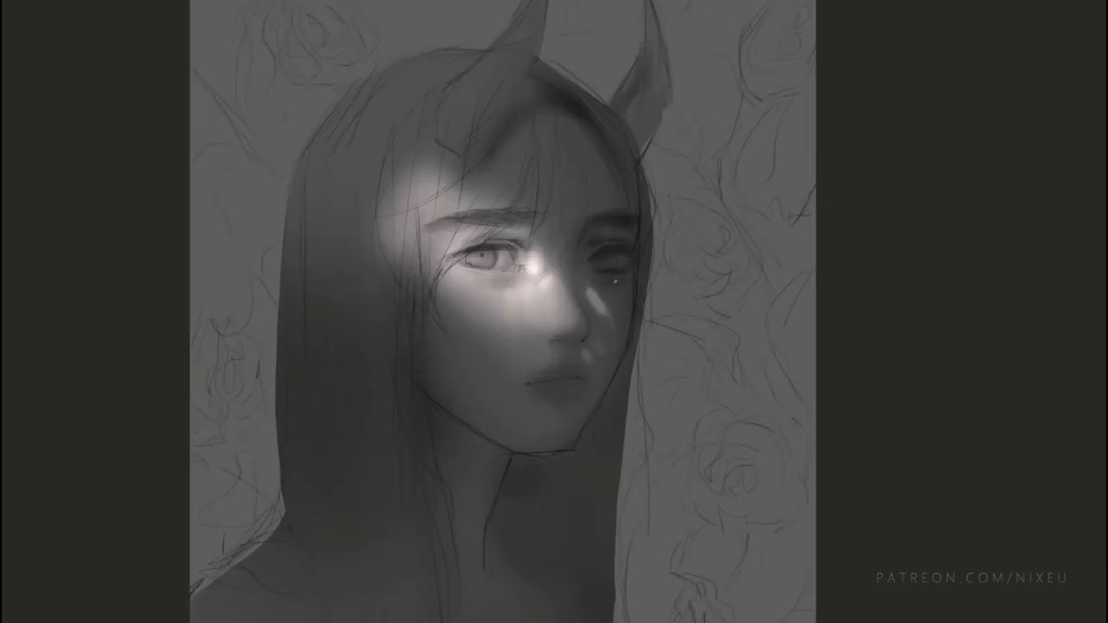
{"action": "key", "text": "ctrl+plus"}
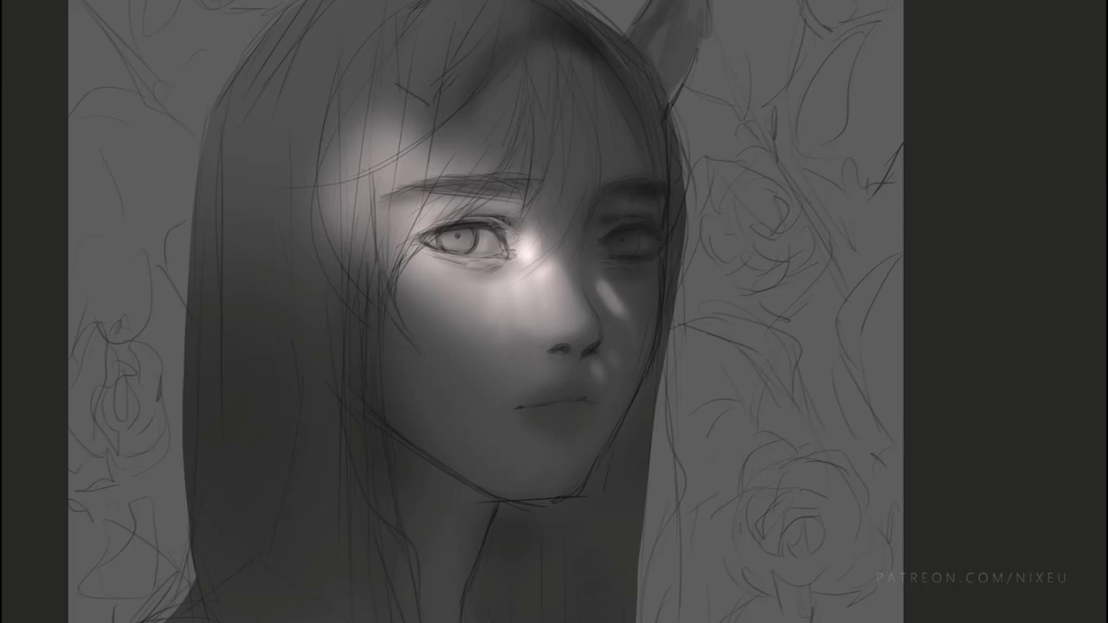
{"action": "key", "text": "ctrl+minus"}
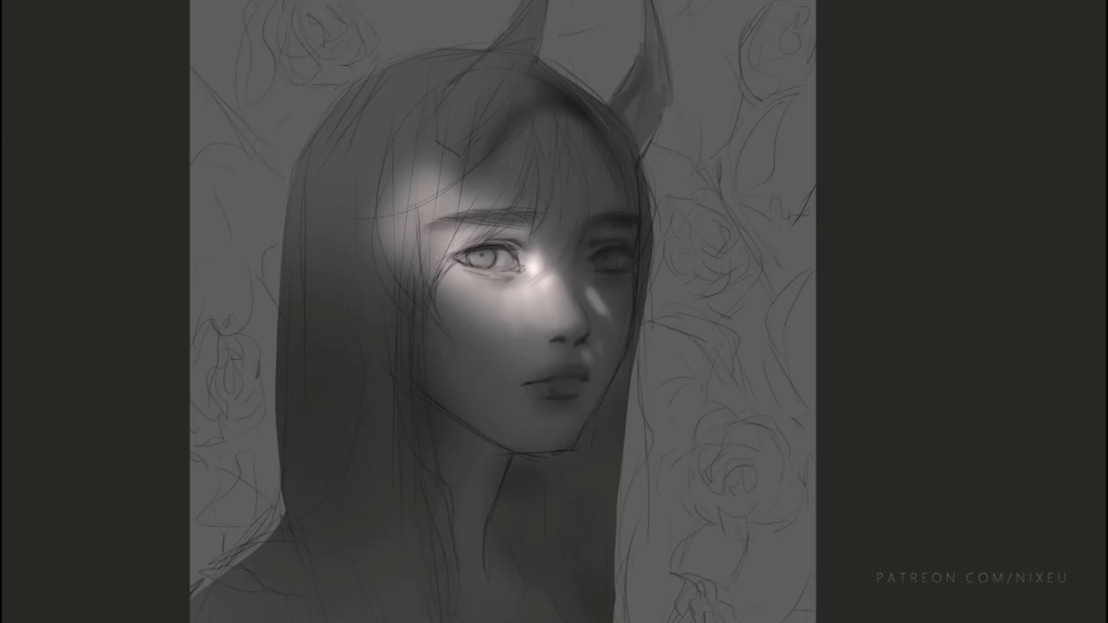
Step: Refine the shading between nose and upper lip, darkening then lightening the upper lip
{"action": "mouse_move", "coordinate": [523, 339]}
{"action": "left_mouse_down"}
{"action": "mouse_move", "coordinate": [563, 364]}
{"action": "mouse_move", "coordinate": [501, 353]}
{"action": "left_mouse_up"}
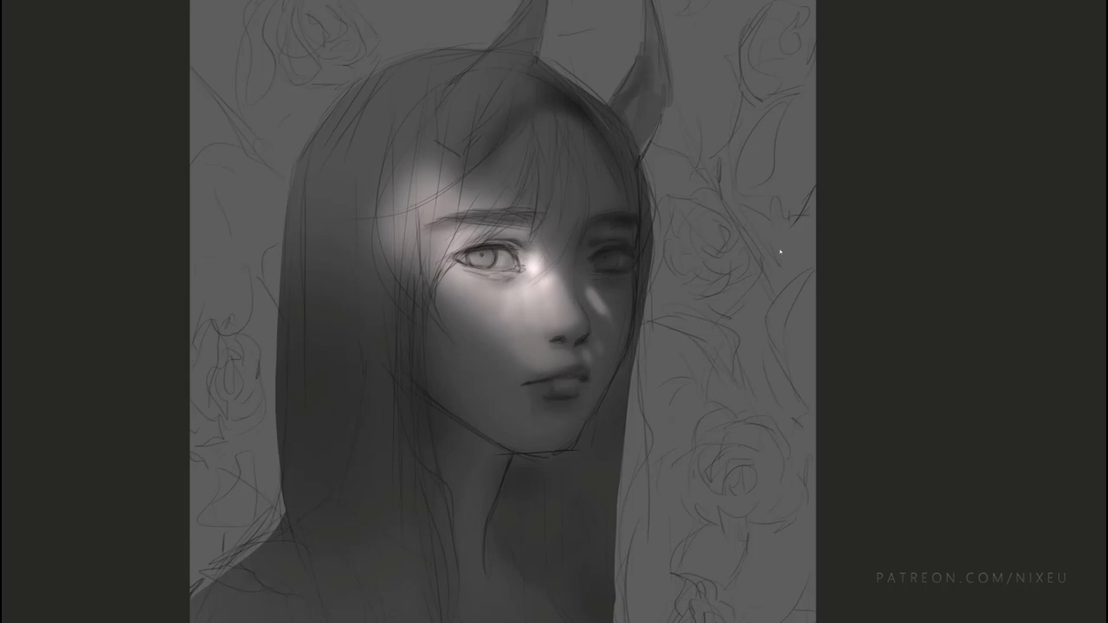
{"action": "mouse_move", "coordinate": [556, 381]}
{"action": "left_mouse_down"}
{"action": "mouse_move", "coordinate": [566, 409]}
{"action": "mouse_move", "coordinate": [554, 360]}
{"action": "mouse_move", "coordinate": [532, 351]}
{"action": "left_mouse_up"}
{"action": "left_click_drag", "start_coordinate": [578, 384], "coordinate": [561, 381]}
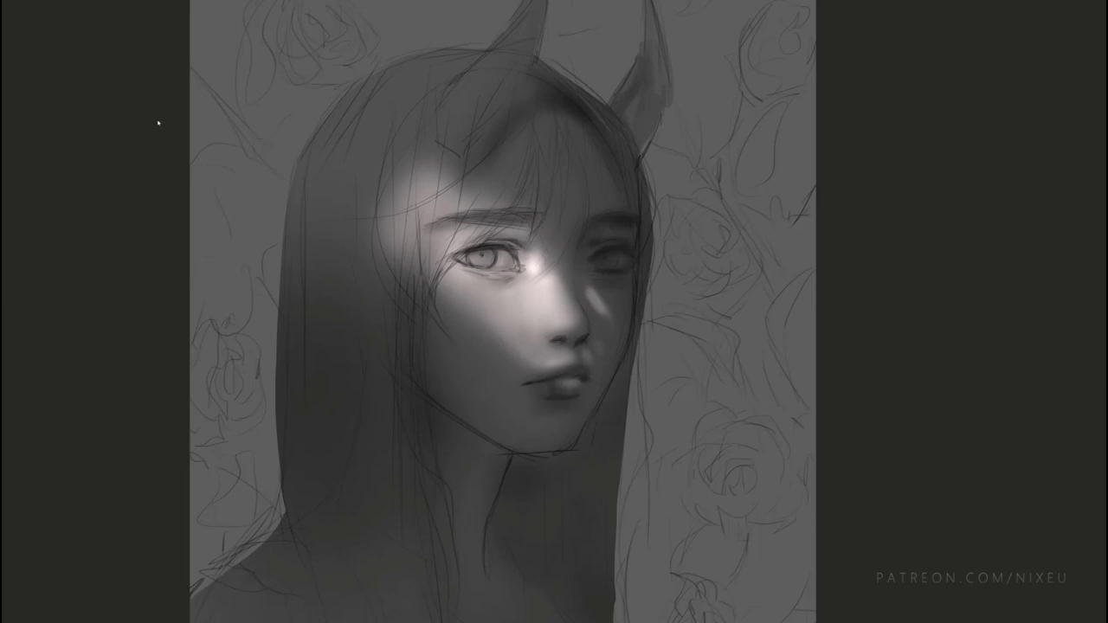
Step: Repaint a softer band of light across the eye and cheek, and darken the left cheek edge
{"action": "mouse_move", "coordinate": [528, 303]}
{"action": "left_mouse_down"}
{"action": "mouse_move", "coordinate": [493, 269]}
{"action": "mouse_move", "coordinate": [502, 251]}
{"action": "left_mouse_up"}
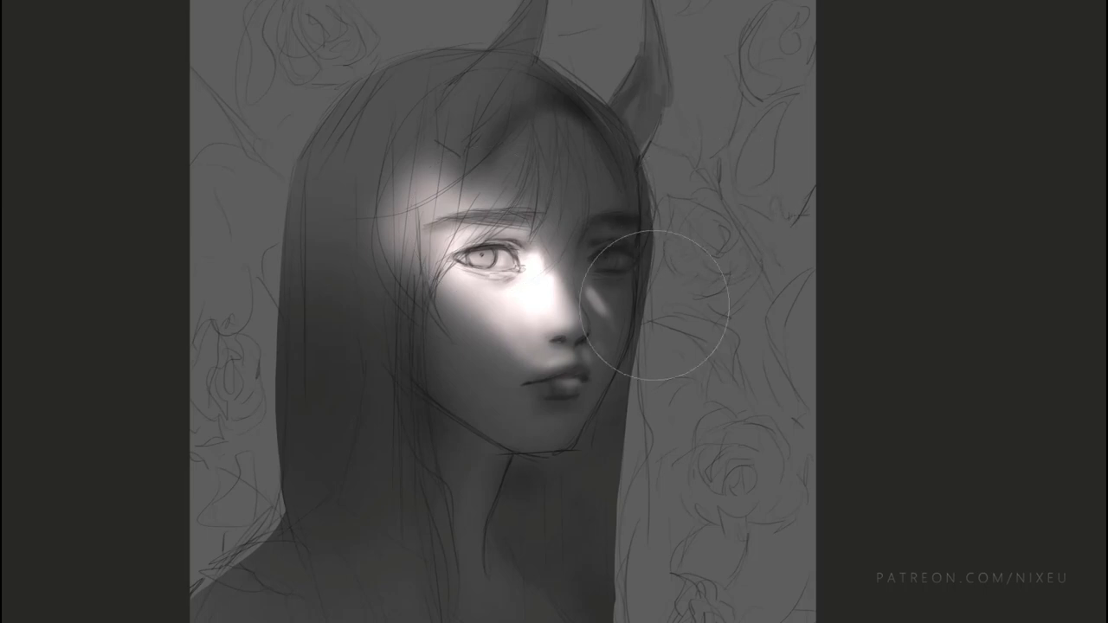
{"action": "key", "text": "ctrl+z"}
{"action": "left_click_drag", "start_coordinate": [563, 303], "coordinate": [511, 295]}
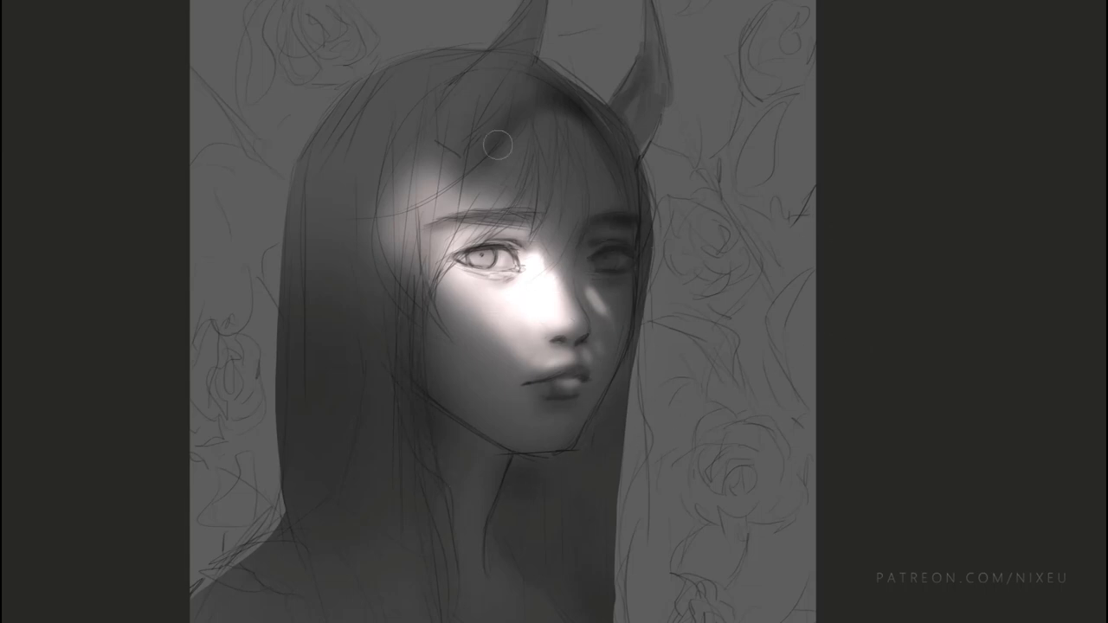
{"action": "left_click_drag", "start_coordinate": [434, 324], "coordinate": [432, 391]}
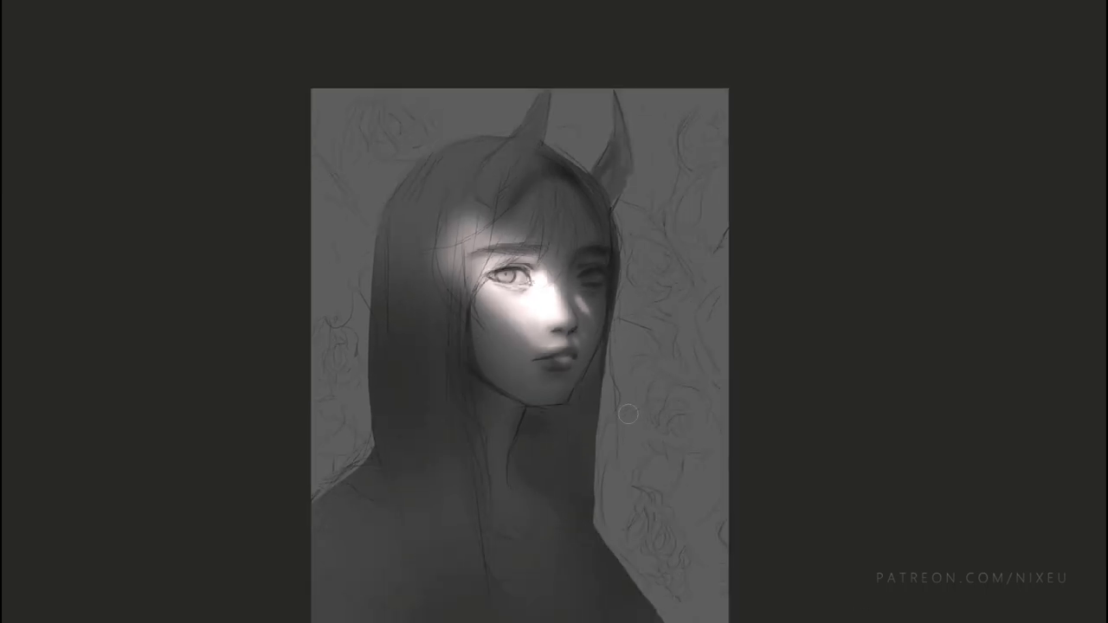
Step: Paint three dark strands down the hair's right edge and a short dark collar stroke
{"action": "left_click_drag", "start_coordinate": [603, 368], "coordinate": [606, 542]}
{"action": "mouse_move", "coordinate": [606, 481]}
{"action": "left_mouse_down"}
{"action": "mouse_move", "coordinate": [610, 550]}
{"action": "mouse_move", "coordinate": [617, 344]}
{"action": "left_mouse_up"}
{"action": "left_click_drag", "start_coordinate": [616, 295], "coordinate": [610, 437]}
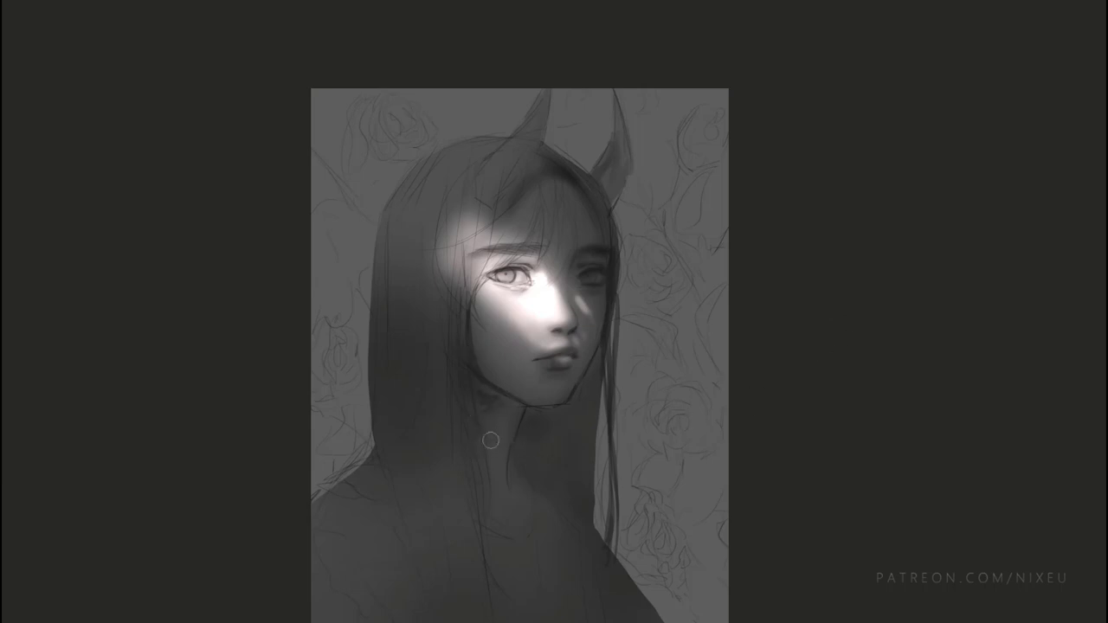
{"action": "left_click_drag", "start_coordinate": [520, 437], "coordinate": [518, 449]}
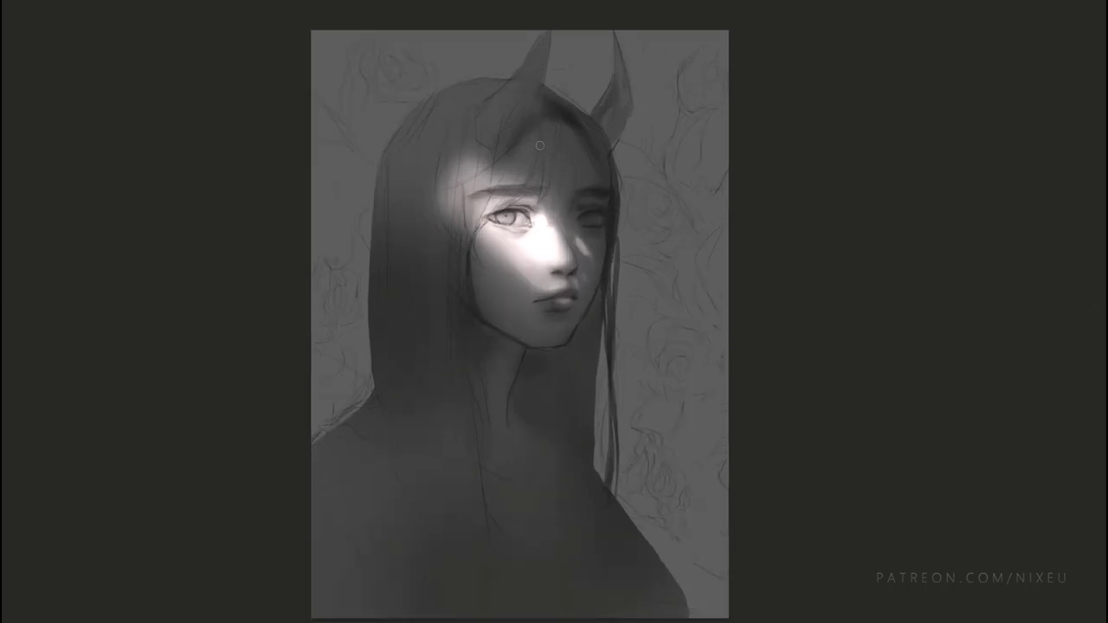
Step: Paint dark hair strands over the lit fringe, temple and top of the head
{"action": "left_click_drag", "start_coordinate": [539, 145], "coordinate": [493, 190]}
{"action": "left_click_drag", "start_coordinate": [548, 164], "coordinate": [507, 174]}
{"action": "mouse_move", "coordinate": [528, 128]}
{"action": "left_mouse_down"}
{"action": "mouse_move", "coordinate": [492, 187]}
{"action": "mouse_move", "coordinate": [463, 208]}
{"action": "left_mouse_up"}
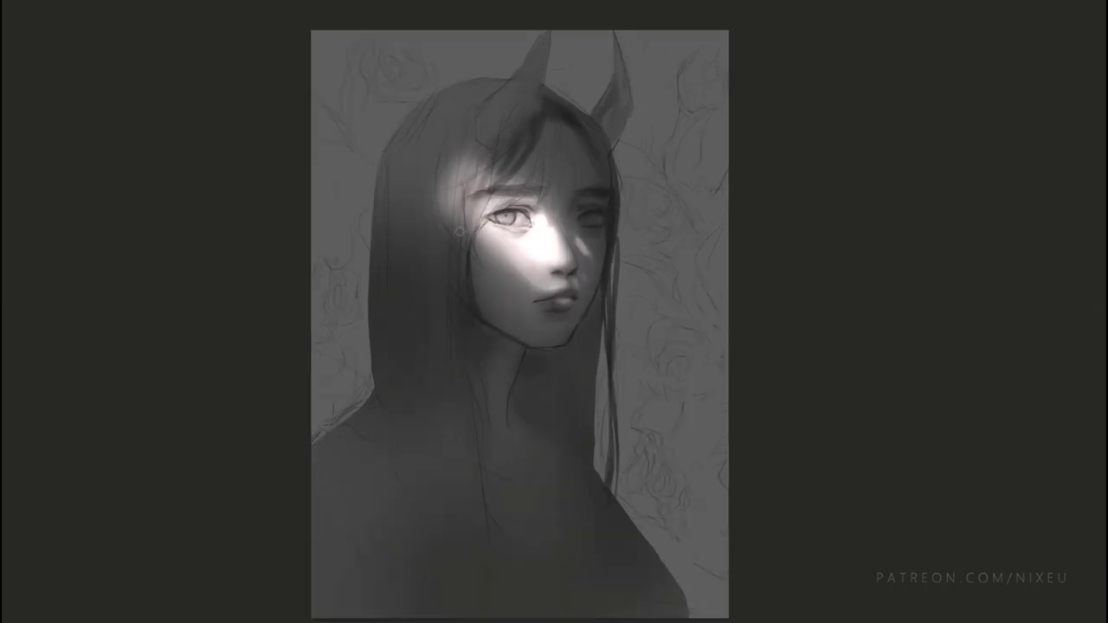
{"action": "mouse_move", "coordinate": [467, 109]}
{"action": "left_mouse_down"}
{"action": "mouse_move", "coordinate": [455, 199]}
{"action": "mouse_move", "coordinate": [425, 187]}
{"action": "left_mouse_up"}
{"action": "left_click_drag", "start_coordinate": [451, 108], "coordinate": [394, 189]}
{"action": "left_click_drag", "start_coordinate": [536, 130], "coordinate": [489, 208]}
{"action": "left_click_drag", "start_coordinate": [511, 157], "coordinate": [494, 179]}
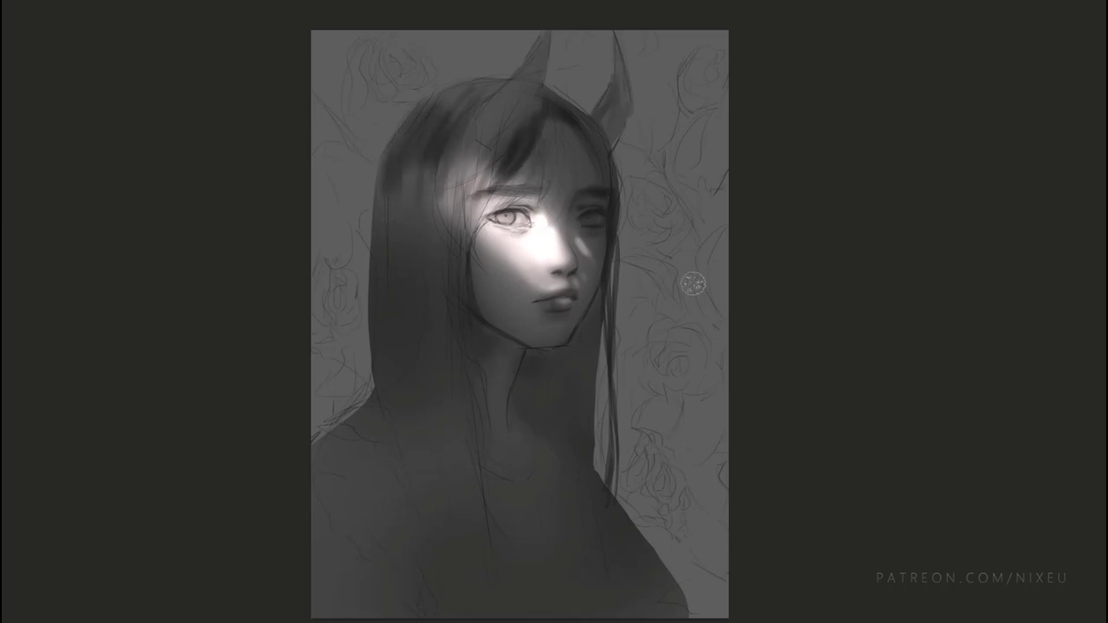
{"action": "left_click_drag", "start_coordinate": [542, 140], "coordinate": [515, 192]}
{"action": "mouse_move", "coordinate": [559, 123]}
{"action": "left_mouse_down"}
{"action": "mouse_move", "coordinate": [509, 206]}
{"action": "mouse_move", "coordinate": [525, 206]}
{"action": "left_mouse_up"}
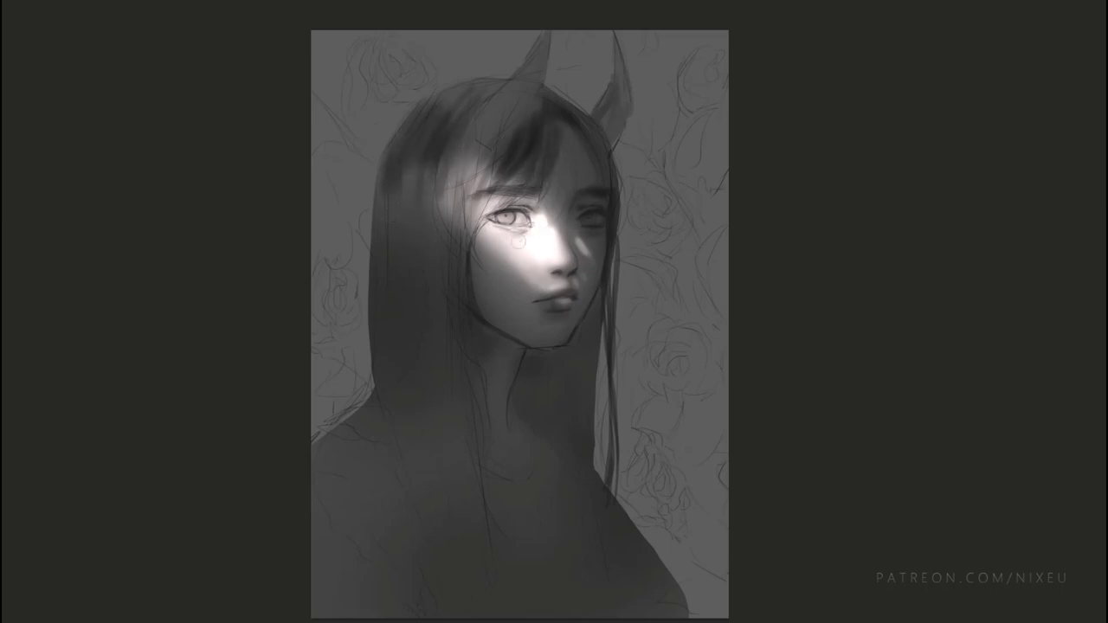
{"action": "mouse_move", "coordinate": [606, 185]}
{"action": "left_mouse_down"}
{"action": "mouse_move", "coordinate": [578, 121]}
{"action": "mouse_move", "coordinate": [592, 171]}
{"action": "left_mouse_up"}
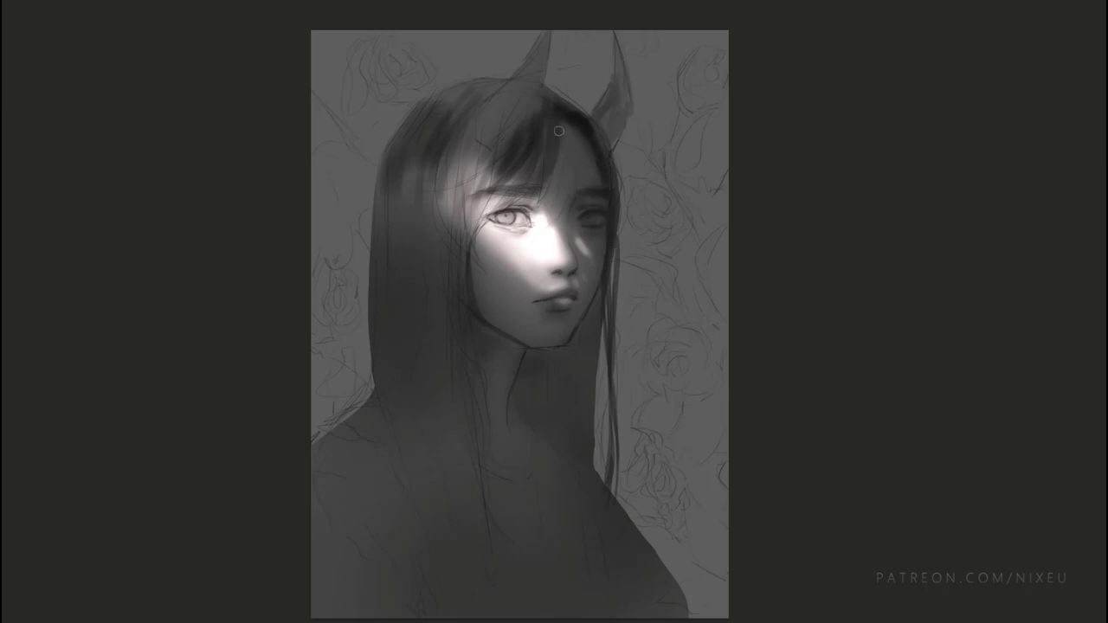
{"action": "left_click_drag", "start_coordinate": [559, 131], "coordinate": [567, 95]}
Step: Darken the hair left of the face and the bangs across the forehead
{"action": "left_click_drag", "start_coordinate": [424, 246], "coordinate": [425, 188]}
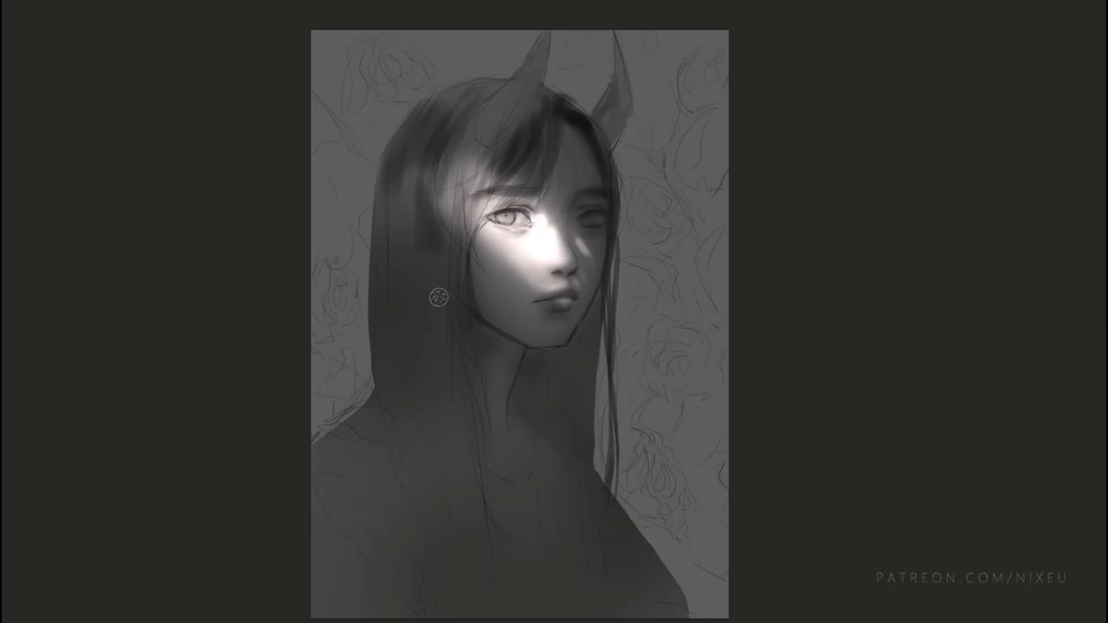
{"action": "mouse_move", "coordinate": [450, 294]}
{"action": "left_mouse_down"}
{"action": "mouse_move", "coordinate": [448, 225]}
{"action": "mouse_move", "coordinate": [416, 172]}
{"action": "mouse_move", "coordinate": [404, 251]}
{"action": "mouse_move", "coordinate": [390, 182]}
{"action": "left_mouse_up"}
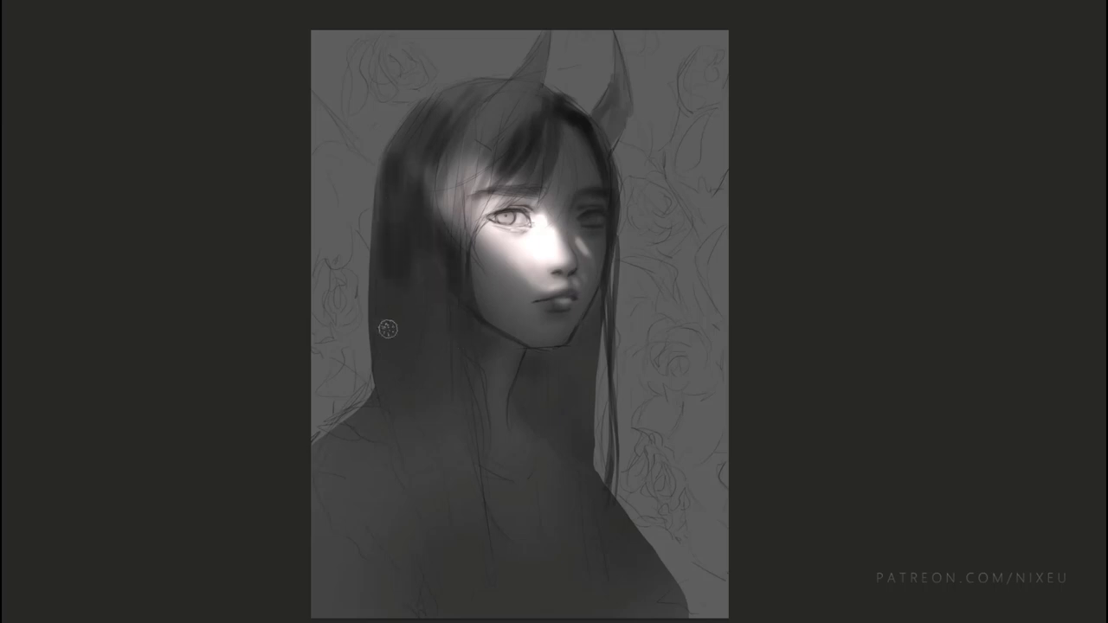
{"action": "left_click_drag", "start_coordinate": [377, 223], "coordinate": [376, 169]}
{"action": "mouse_move", "coordinate": [433, 142]}
{"action": "left_mouse_down"}
{"action": "mouse_move", "coordinate": [425, 199]}
{"action": "mouse_move", "coordinate": [443, 303]}
{"action": "left_mouse_up"}
{"action": "left_click_drag", "start_coordinate": [437, 260], "coordinate": [423, 317]}
{"action": "mouse_move", "coordinate": [484, 163]}
{"action": "left_mouse_down"}
{"action": "mouse_move", "coordinate": [529, 137]}
{"action": "mouse_move", "coordinate": [498, 187]}
{"action": "left_mouse_up"}
{"action": "mouse_move", "coordinate": [437, 94]}
{"action": "left_mouse_down"}
{"action": "mouse_move", "coordinate": [476, 131]}
{"action": "mouse_move", "coordinate": [459, 131]}
{"action": "left_mouse_up"}
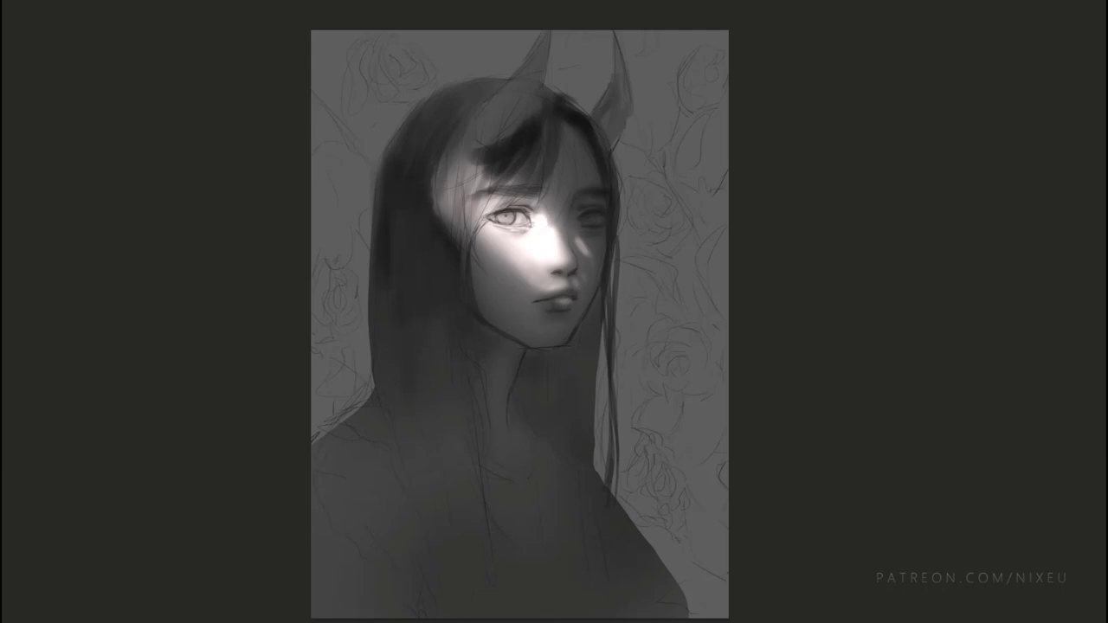
Step: Extend the left hair down to the shoulder with dark flowing strands
{"action": "mouse_move", "coordinate": [396, 255]}
{"action": "left_mouse_down"}
{"action": "mouse_move", "coordinate": [383, 265]}
{"action": "mouse_move", "coordinate": [376, 401]}
{"action": "left_mouse_up"}
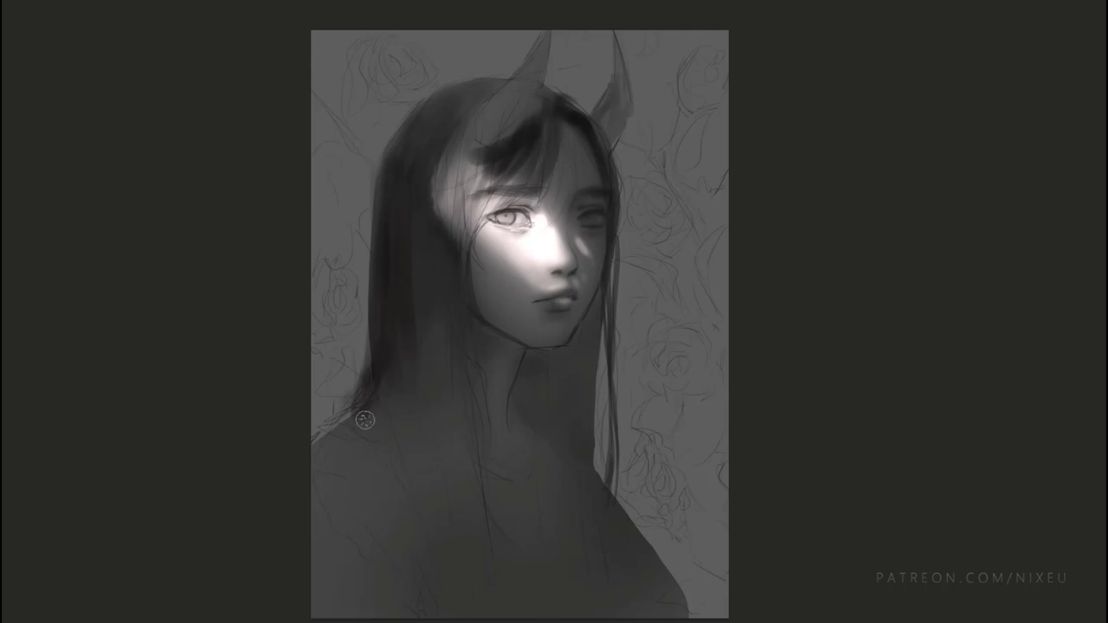
{"action": "mouse_move", "coordinate": [396, 362]}
{"action": "left_mouse_down"}
{"action": "mouse_move", "coordinate": [388, 421]}
{"action": "mouse_move", "coordinate": [433, 493]}
{"action": "mouse_move", "coordinate": [391, 485]}
{"action": "left_mouse_up"}
{"action": "mouse_move", "coordinate": [407, 385]}
{"action": "left_mouse_down"}
{"action": "mouse_move", "coordinate": [437, 528]}
{"action": "mouse_move", "coordinate": [460, 532]}
{"action": "left_mouse_up"}
{"action": "key", "text": "ctrl+minus"}
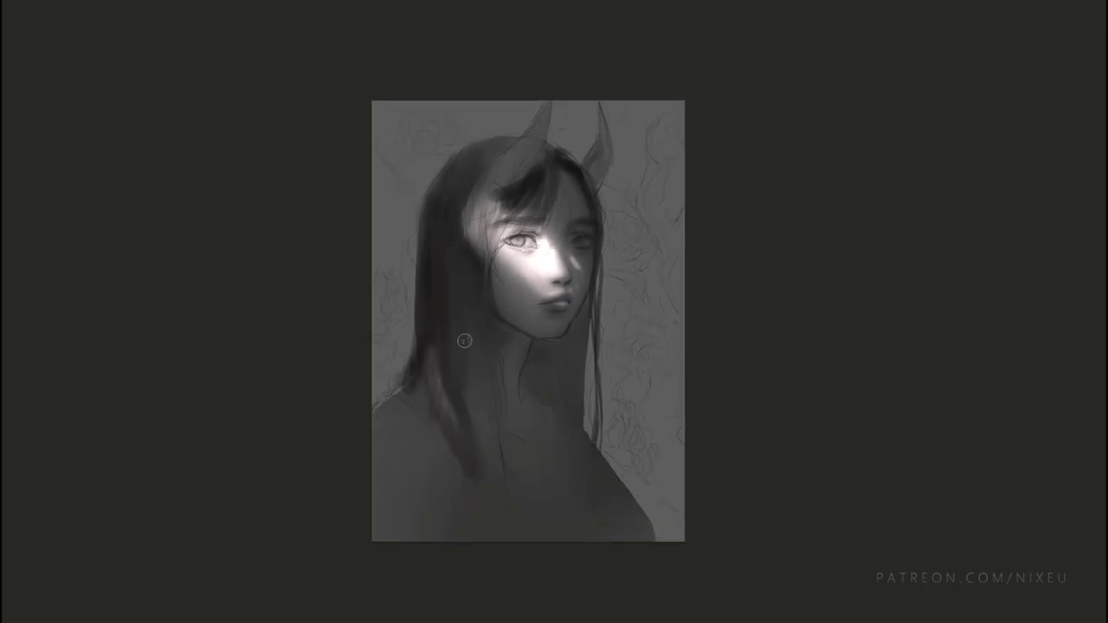
{"action": "left_click_drag", "start_coordinate": [464, 341], "coordinate": [477, 477]}
{"action": "left_click_drag", "start_coordinate": [481, 407], "coordinate": [500, 497]}
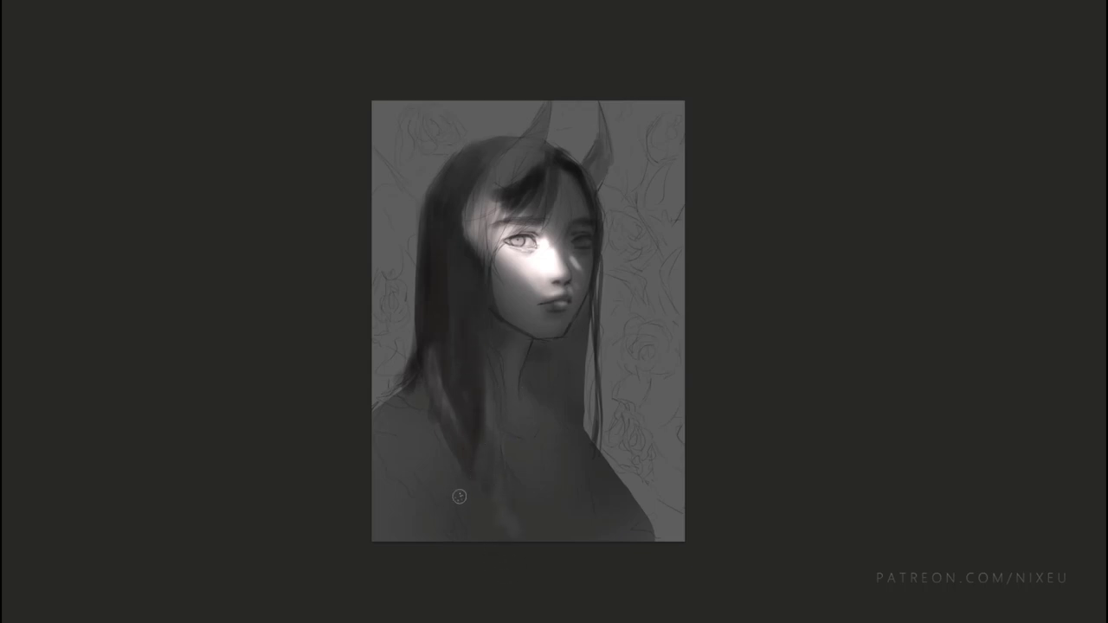
{"action": "mouse_move", "coordinate": [431, 390]}
{"action": "left_mouse_down"}
{"action": "mouse_move", "coordinate": [440, 490]}
{"action": "mouse_move", "coordinate": [472, 506]}
{"action": "mouse_move", "coordinate": [477, 546]}
{"action": "mouse_move", "coordinate": [462, 542]}
{"action": "left_mouse_up"}
{"action": "left_click_drag", "start_coordinate": [450, 481], "coordinate": [483, 589]}
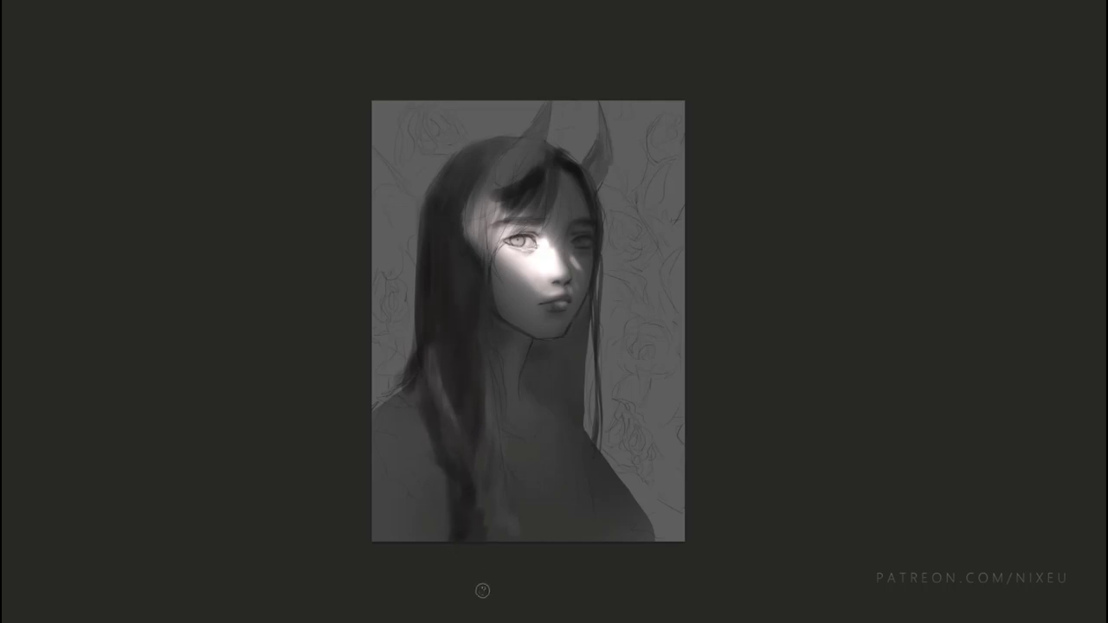
{"action": "left_click_drag", "start_coordinate": [491, 446], "coordinate": [509, 570]}
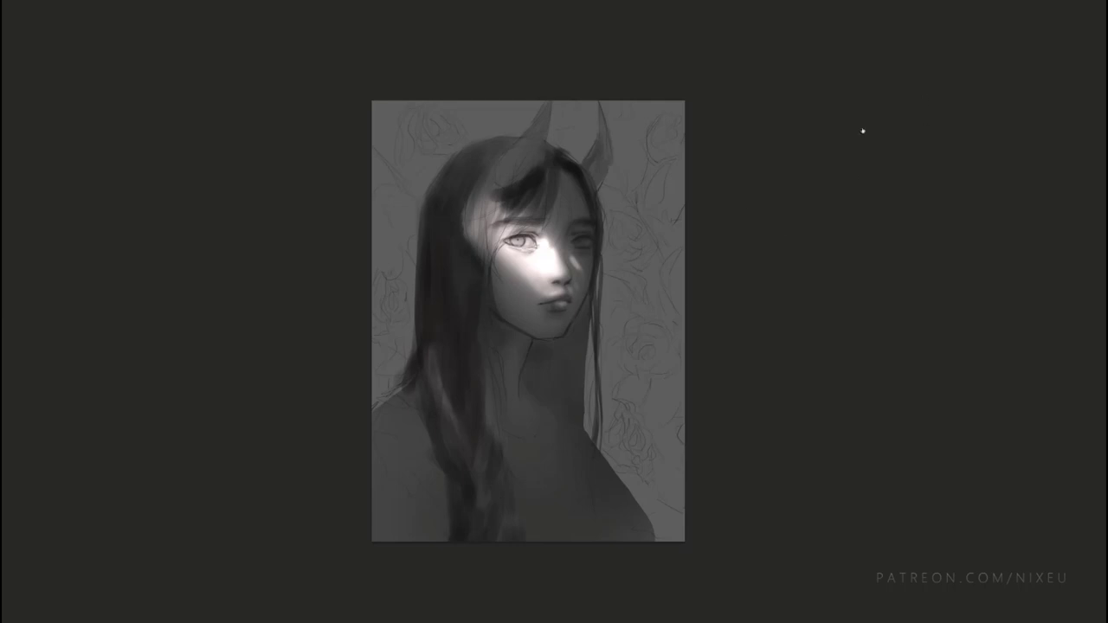
Step: Shade the right side of the neck and below the chin darker
{"action": "left_click_drag", "start_coordinate": [537, 381], "coordinate": [537, 415]}
{"action": "mouse_move", "coordinate": [544, 355]}
{"action": "left_mouse_down"}
{"action": "mouse_move", "coordinate": [549, 428]}
{"action": "mouse_move", "coordinate": [571, 416]}
{"action": "left_mouse_up"}
{"action": "left_click_drag", "start_coordinate": [580, 312], "coordinate": [599, 472]}
{"action": "mouse_move", "coordinate": [595, 275]}
{"action": "left_mouse_down"}
{"action": "mouse_move", "coordinate": [600, 442]}
{"action": "mouse_move", "coordinate": [577, 450]}
{"action": "mouse_move", "coordinate": [561, 513]}
{"action": "mouse_move", "coordinate": [589, 468]}
{"action": "mouse_move", "coordinate": [596, 502]}
{"action": "left_mouse_up"}
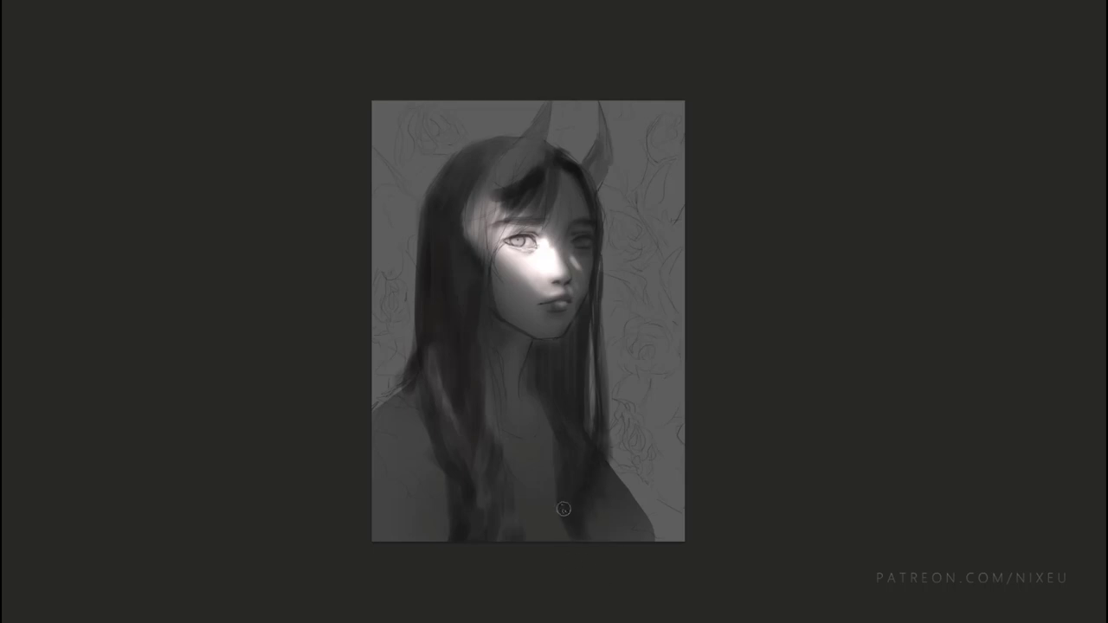
{"action": "left_click_drag", "start_coordinate": [548, 409], "coordinate": [554, 464]}
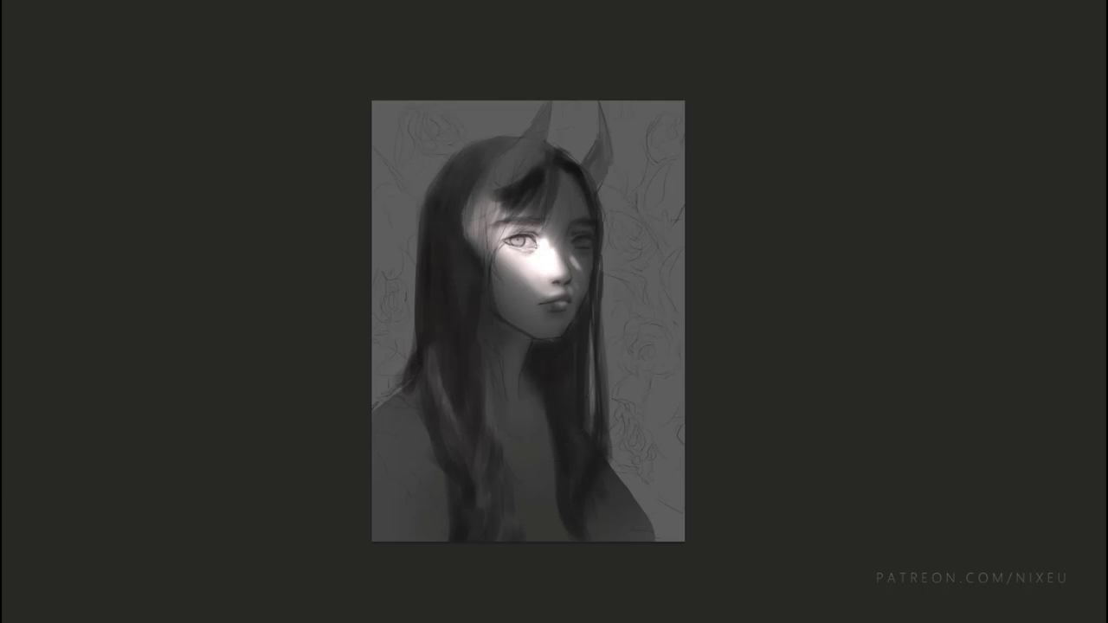
{"action": "mouse_move", "coordinate": [511, 368]}
{"action": "left_mouse_down"}
{"action": "mouse_move", "coordinate": [550, 355]}
{"action": "mouse_move", "coordinate": [529, 403]}
{"action": "left_mouse_up"}
Step: Paint a soft pink glow on the neck and the hair strand beside it
{"action": "mouse_move", "coordinate": [532, 346]}
{"action": "left_mouse_down"}
{"action": "mouse_move", "coordinate": [537, 412]}
{"action": "mouse_move", "coordinate": [554, 446]}
{"action": "left_mouse_up"}
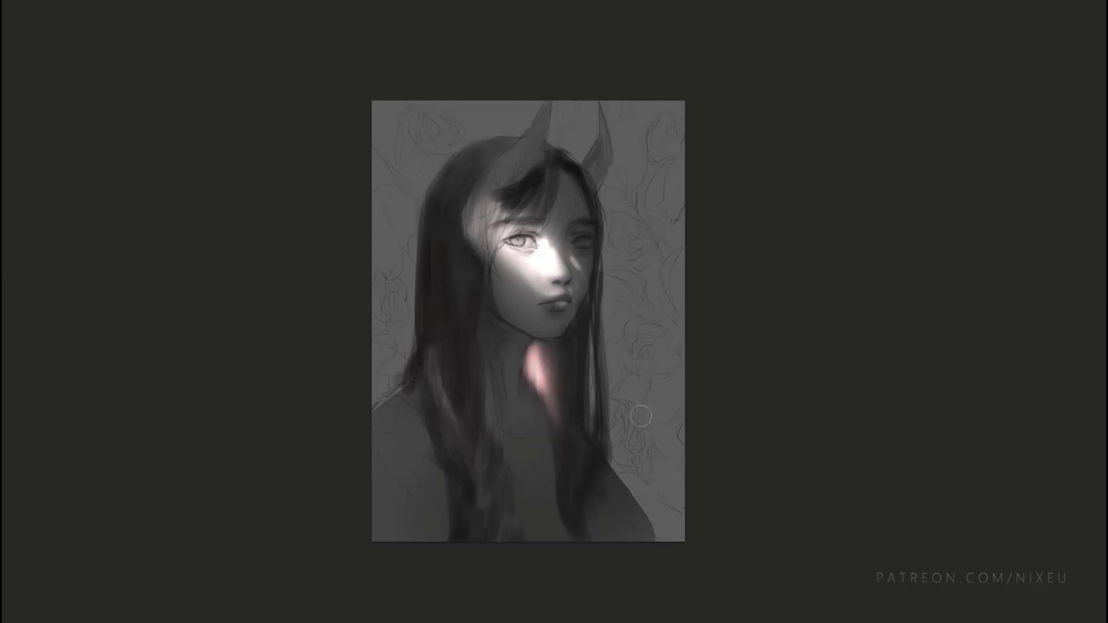
{"action": "mouse_move", "coordinate": [544, 351]}
{"action": "left_mouse_down"}
{"action": "mouse_move", "coordinate": [550, 450]}
{"action": "mouse_move", "coordinate": [563, 424]}
{"action": "left_mouse_up"}
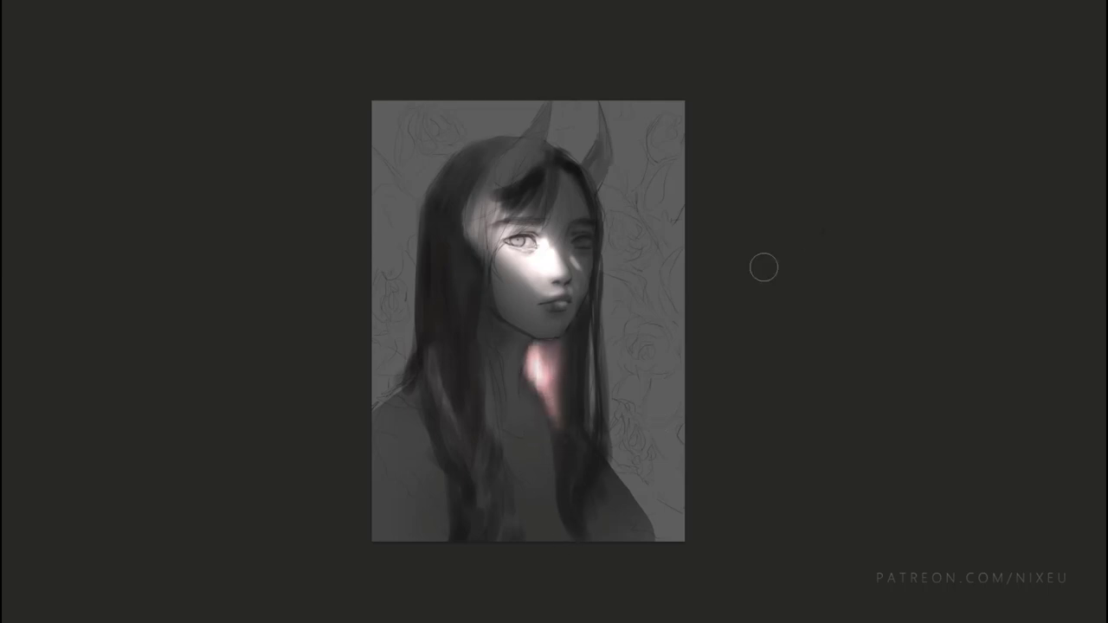
{"action": "scroll", "coordinate": [592, 373], "scroll_direction": "up", "scroll_amount": 2}
{"action": "scroll", "coordinate": [587, 396], "scroll_direction": "up", "scroll_amount": 1}
{"action": "scroll", "coordinate": [586, 371], "scroll_direction": "down", "scroll_amount": 1}
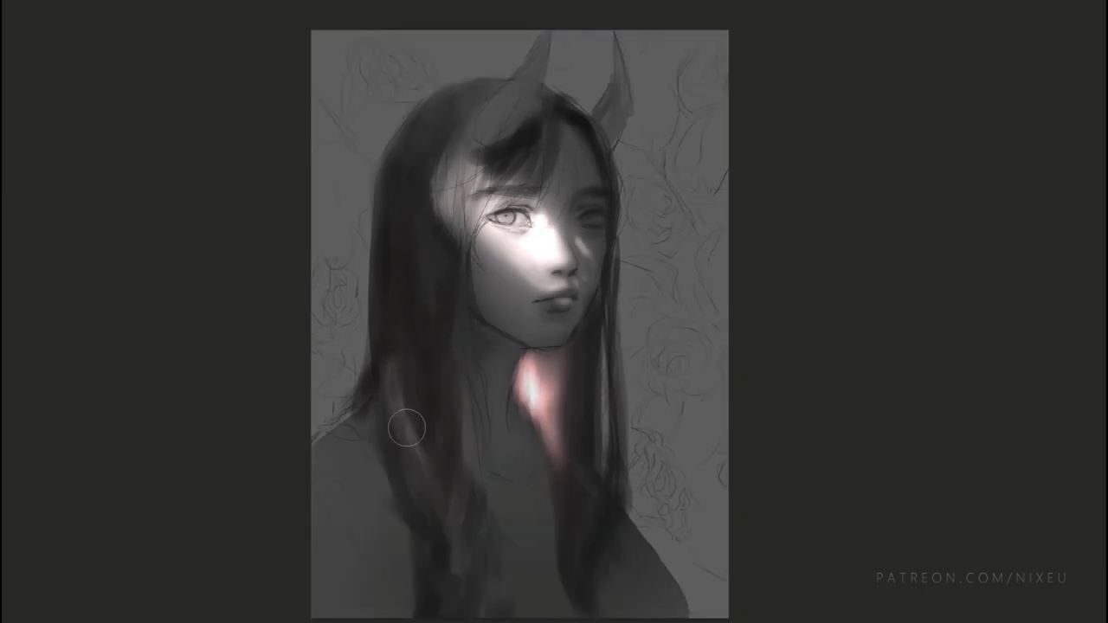
{"action": "left_click_drag", "start_coordinate": [604, 351], "coordinate": [599, 459]}
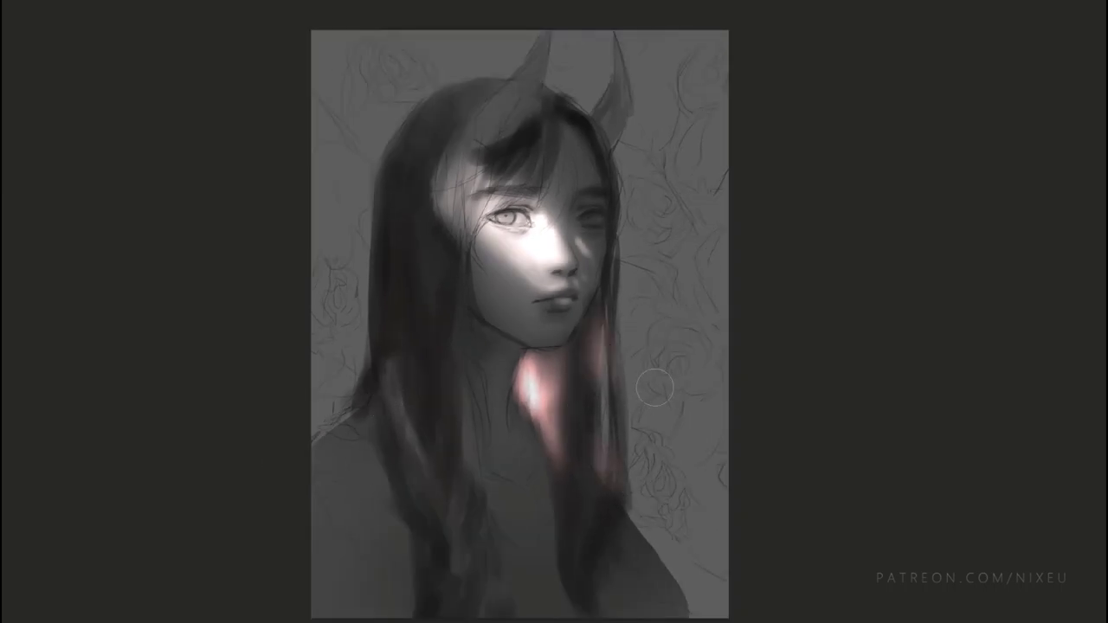
Step: Flip the canvas horizontally and zoom in closer on the face
{"action": "key", "text": "ctrl+minus"}
{"action": "key", "text": "ctrl+plus"}
{"action": "key", "text": "h"}
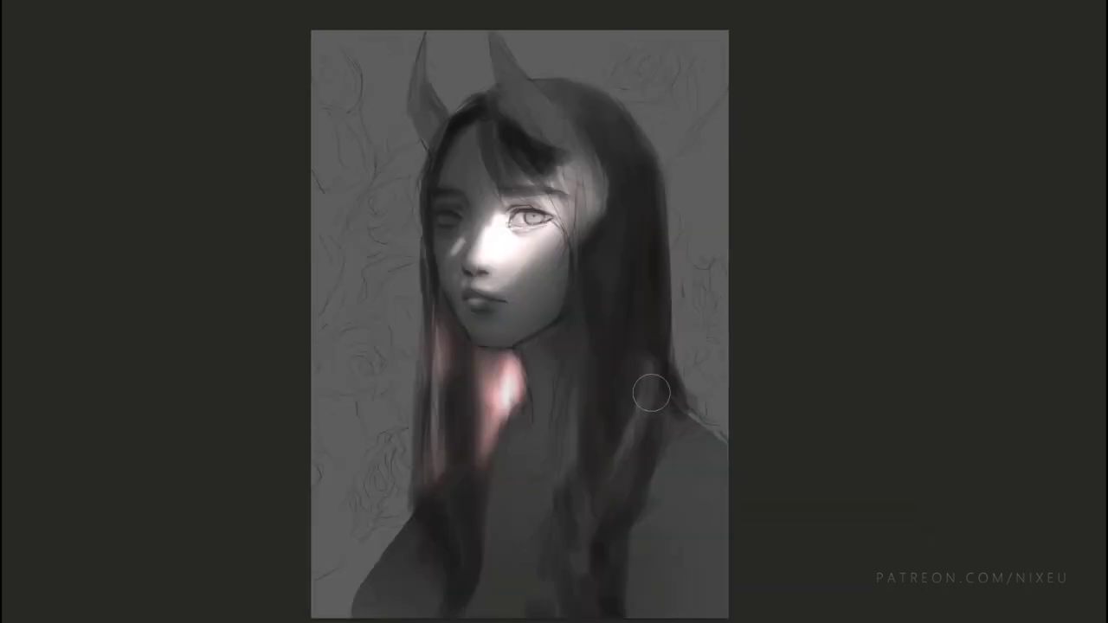
{"action": "key", "text": "ctrl+plus"}
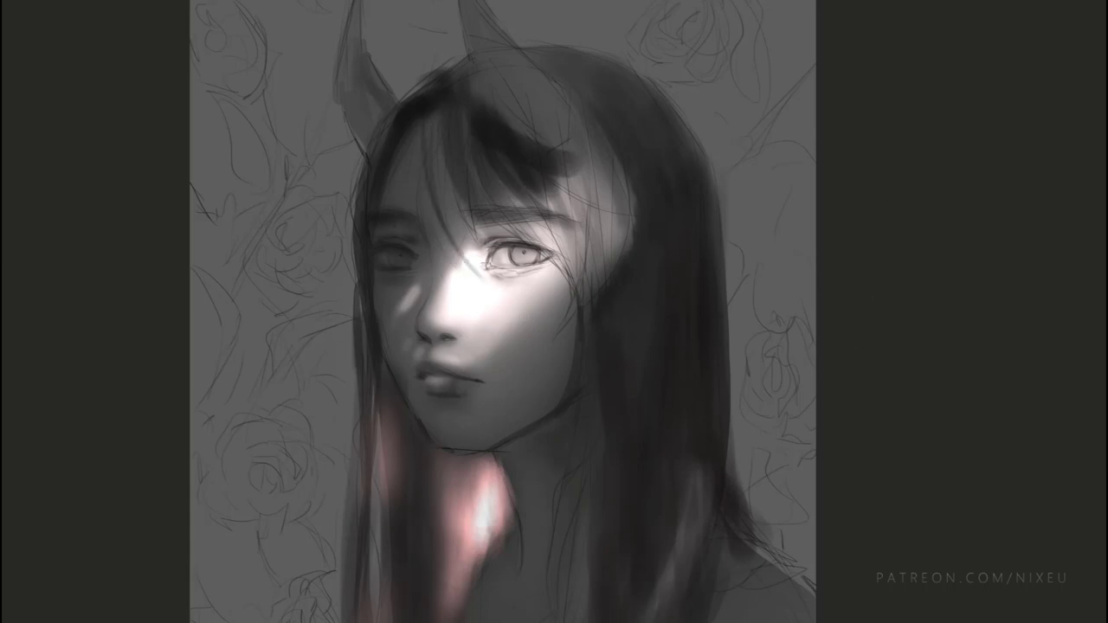
Step: Paint dark hair strands across the lit face and along its right side
{"action": "left_click_drag", "start_coordinate": [440, 198], "coordinate": [486, 285]}
{"action": "left_click_drag", "start_coordinate": [447, 238], "coordinate": [509, 310]}
{"action": "left_click_drag", "start_coordinate": [454, 187], "coordinate": [513, 255]}
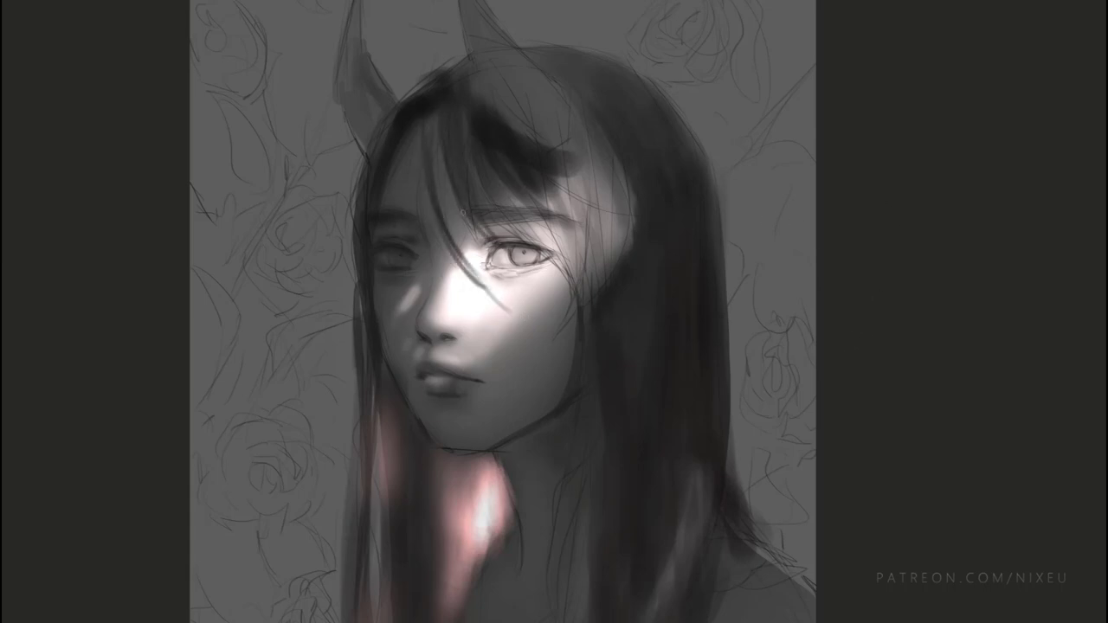
{"action": "left_click_drag", "start_coordinate": [476, 170], "coordinate": [551, 265]}
{"action": "mouse_move", "coordinate": [568, 195]}
{"action": "left_mouse_down"}
{"action": "mouse_move", "coordinate": [537, 277]}
{"action": "mouse_move", "coordinate": [555, 317]}
{"action": "left_mouse_up"}
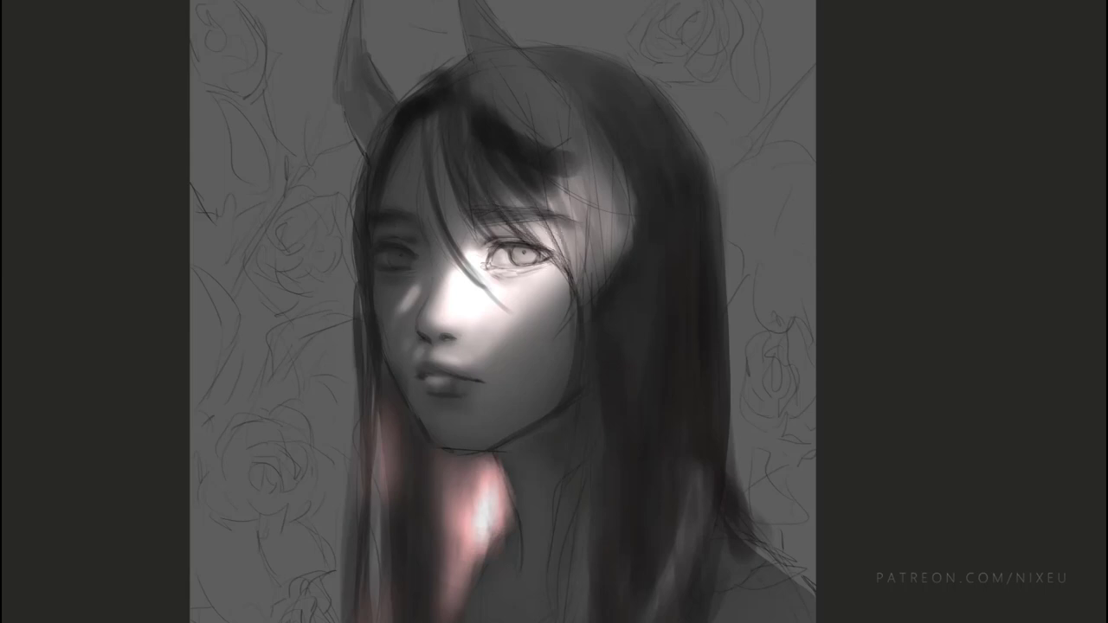
{"action": "left_click_drag", "start_coordinate": [580, 190], "coordinate": [573, 291]}
{"action": "left_click_drag", "start_coordinate": [572, 298], "coordinate": [559, 372]}
Step: Add more dark strands to the right hair and a thin one near the bangs
{"action": "left_click_drag", "start_coordinate": [590, 201], "coordinate": [583, 289]}
{"action": "mouse_move", "coordinate": [614, 170]}
{"action": "left_mouse_down"}
{"action": "mouse_move", "coordinate": [597, 258]}
{"action": "mouse_move", "coordinate": [606, 244]}
{"action": "left_mouse_up"}
{"action": "left_click_drag", "start_coordinate": [635, 183], "coordinate": [625, 236]}
{"action": "left_click_drag", "start_coordinate": [628, 209], "coordinate": [622, 246]}
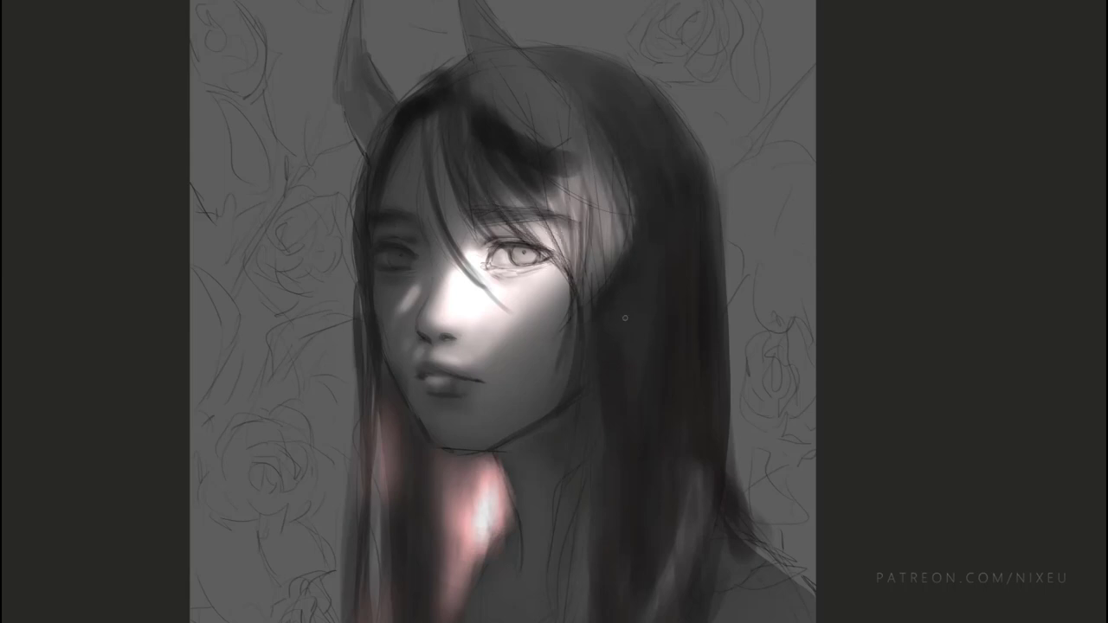
{"action": "left_click_drag", "start_coordinate": [421, 123], "coordinate": [418, 154]}
Step: Add light strands across the crown, bangs and left side of the hair
{"action": "left_click_drag", "start_coordinate": [438, 90], "coordinate": [430, 121]}
{"action": "mouse_move", "coordinate": [457, 69]}
{"action": "left_mouse_down"}
{"action": "mouse_move", "coordinate": [441, 105]}
{"action": "mouse_move", "coordinate": [462, 87]}
{"action": "left_mouse_up"}
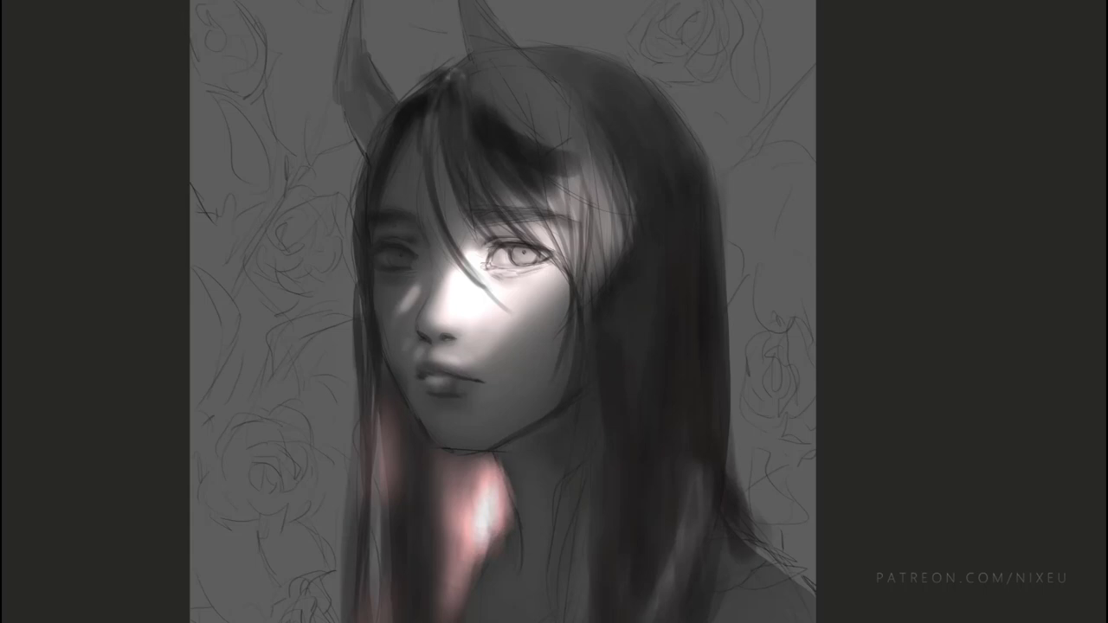
{"action": "mouse_move", "coordinate": [566, 177]}
{"action": "left_mouse_down"}
{"action": "mouse_move", "coordinate": [554, 193]}
{"action": "mouse_move", "coordinate": [568, 199]}
{"action": "left_mouse_up"}
{"action": "left_click_drag", "start_coordinate": [520, 130], "coordinate": [492, 149]}
{"action": "mouse_move", "coordinate": [473, 88]}
{"action": "left_mouse_down"}
{"action": "mouse_move", "coordinate": [554, 163]}
{"action": "mouse_move", "coordinate": [450, 154]}
{"action": "left_mouse_up"}
{"action": "left_click_drag", "start_coordinate": [449, 75], "coordinate": [444, 144]}
{"action": "left_click_drag", "start_coordinate": [433, 91], "coordinate": [374, 169]}
{"action": "left_click_drag", "start_coordinate": [388, 105], "coordinate": [355, 265]}
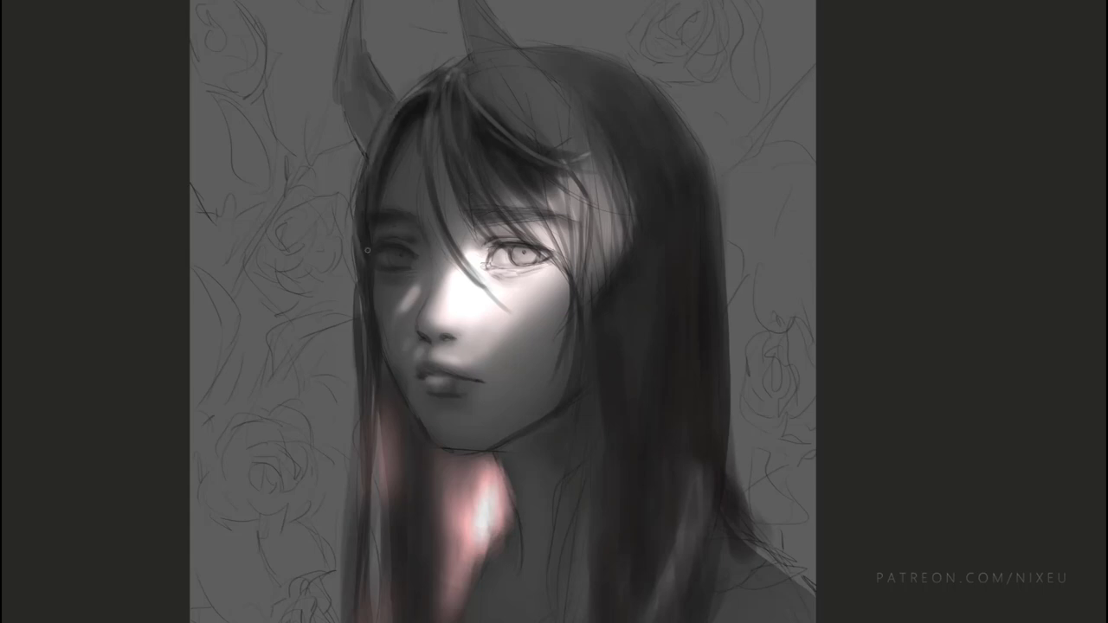
Step: Darken the upper-left and left edges of the hair with dark strands
{"action": "left_click_drag", "start_coordinate": [375, 121], "coordinate": [364, 171]}
{"action": "left_click_drag", "start_coordinate": [433, 73], "coordinate": [391, 109]}
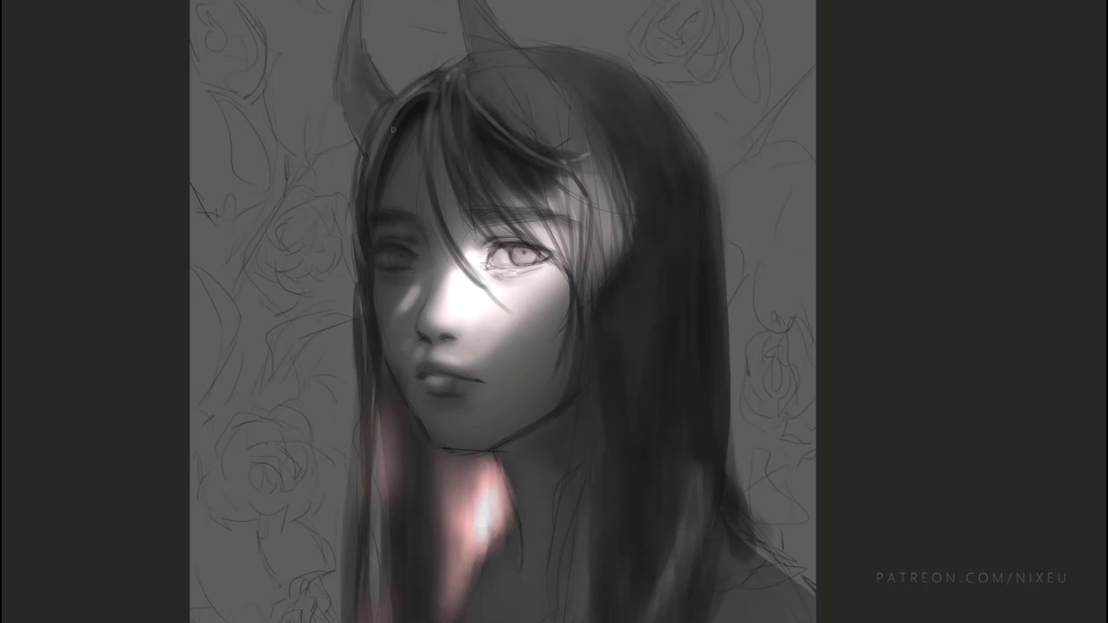
{"action": "left_click_drag", "start_coordinate": [355, 147], "coordinate": [340, 320]}
{"action": "left_click_drag", "start_coordinate": [355, 212], "coordinate": [352, 394]}
{"action": "left_click_drag", "start_coordinate": [364, 318], "coordinate": [355, 391]}
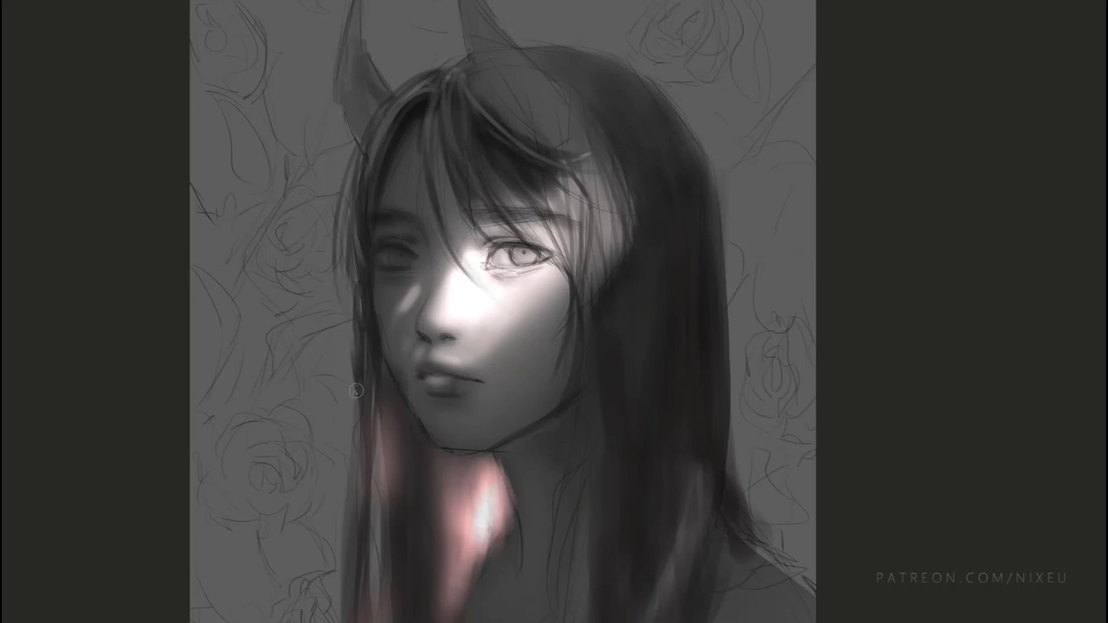
{"action": "key", "text": "ctrl+minus"}
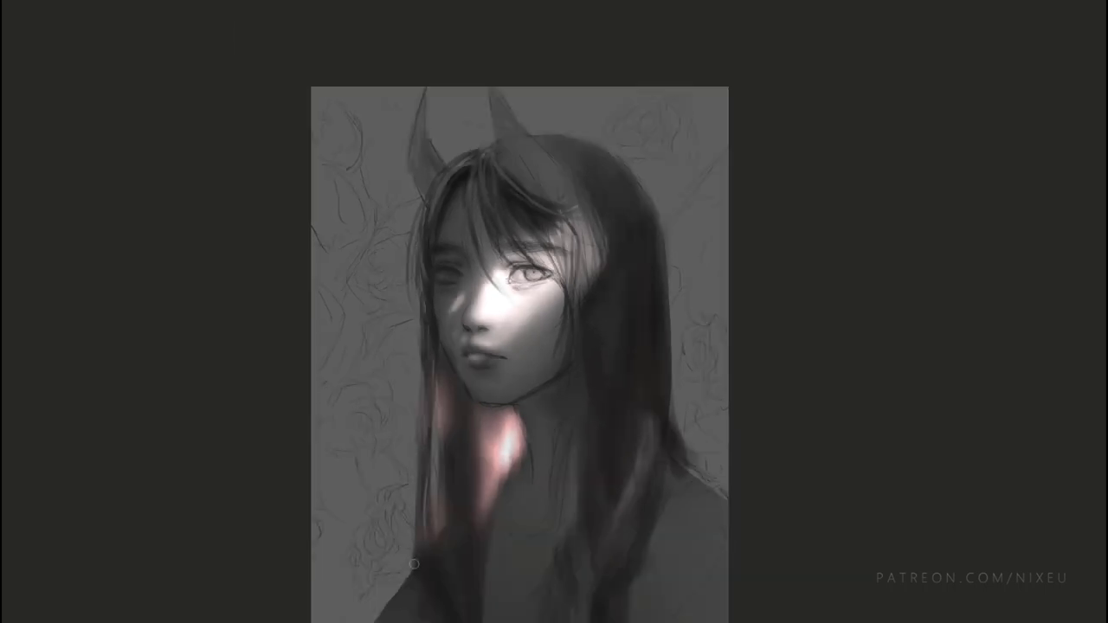
Step: Mirror the canvas horizontally to check the painting, then zoom back in
{"action": "key", "text": "ctrl+plus"}
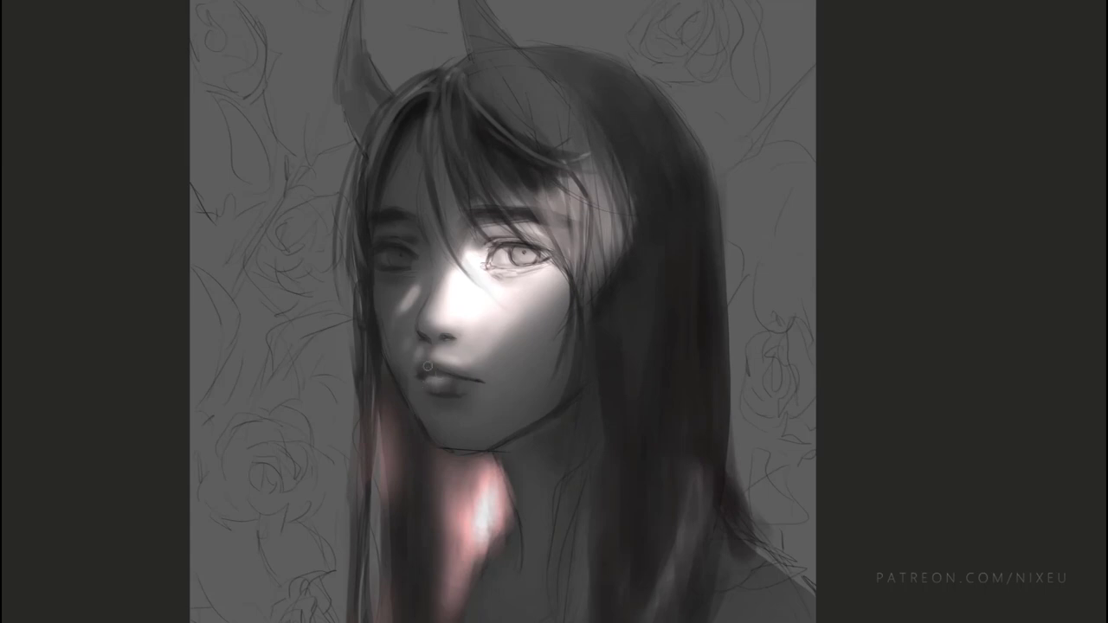
{"action": "left_click", "coordinate": [447, 369]}
{"action": "left_click_drag", "start_coordinate": [423, 330], "coordinate": [432, 332]}
{"action": "key", "text": "ctrl+minus"}
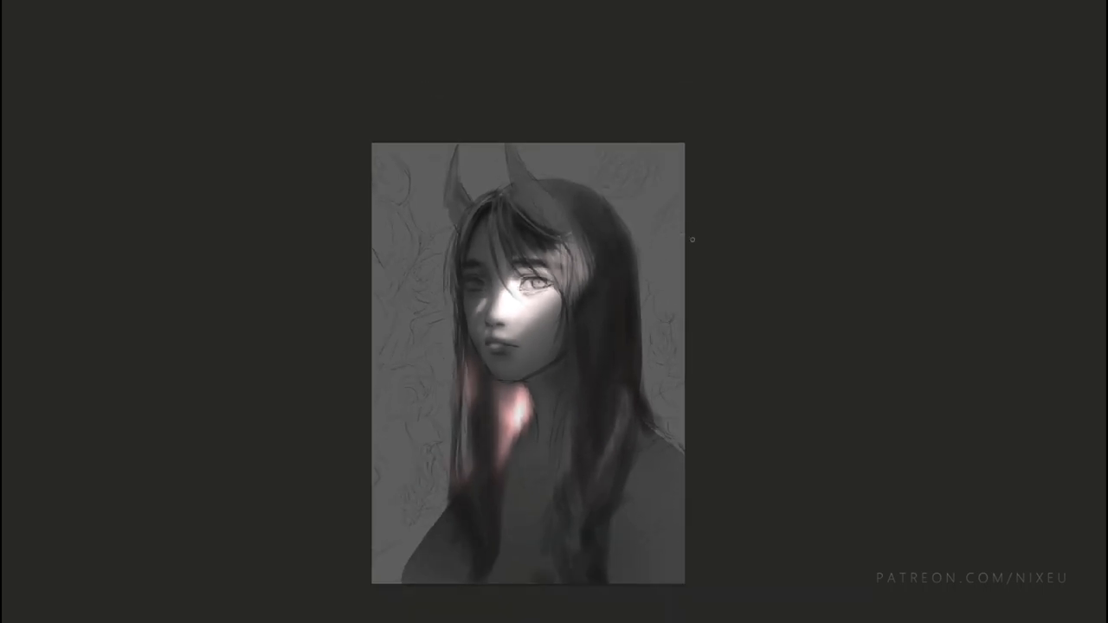
{"action": "key", "text": "h"}
{"action": "key", "text": "ctrl+plus"}
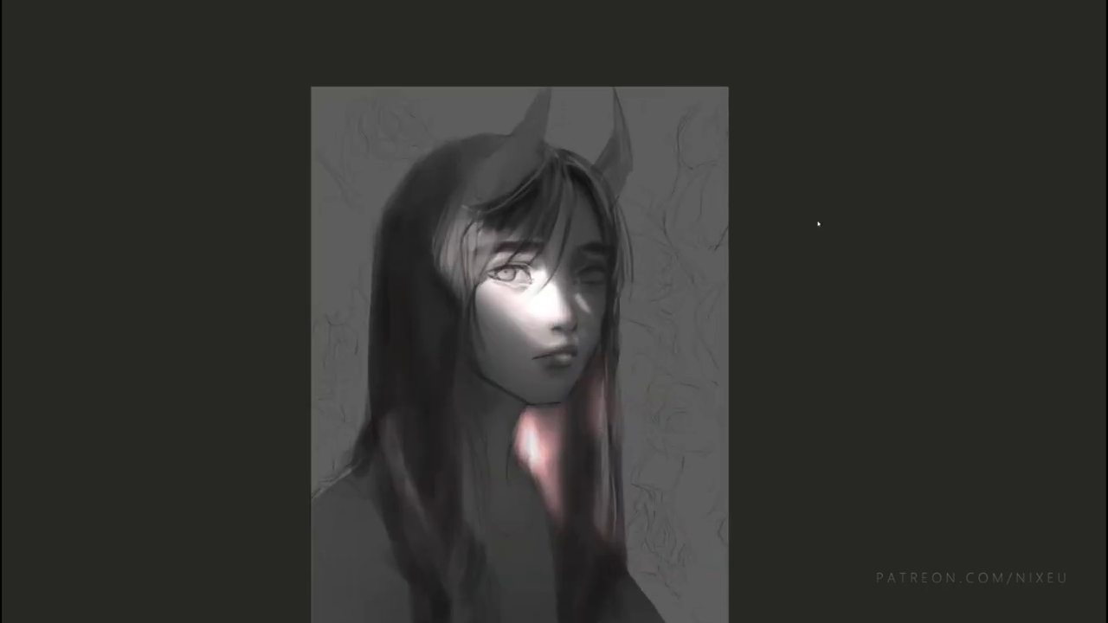
Step: Darken and widen the left hair edge, then lasso-select both horns
{"action": "left_click_drag", "start_coordinate": [372, 295], "coordinate": [360, 428]}
{"action": "left_click_drag", "start_coordinate": [368, 372], "coordinate": [355, 446]}
{"action": "mouse_move", "coordinate": [372, 259]}
{"action": "left_mouse_down"}
{"action": "mouse_move", "coordinate": [329, 485]}
{"action": "mouse_move", "coordinate": [369, 417]}
{"action": "left_mouse_up"}
{"action": "left_click_drag", "start_coordinate": [374, 295], "coordinate": [437, 156]}
{"action": "left_click_drag", "start_coordinate": [367, 364], "coordinate": [351, 398]}
{"action": "mouse_move", "coordinate": [346, 438]}
{"action": "left_mouse_down"}
{"action": "mouse_move", "coordinate": [339, 494]}
{"action": "mouse_move", "coordinate": [351, 455]}
{"action": "left_mouse_up"}
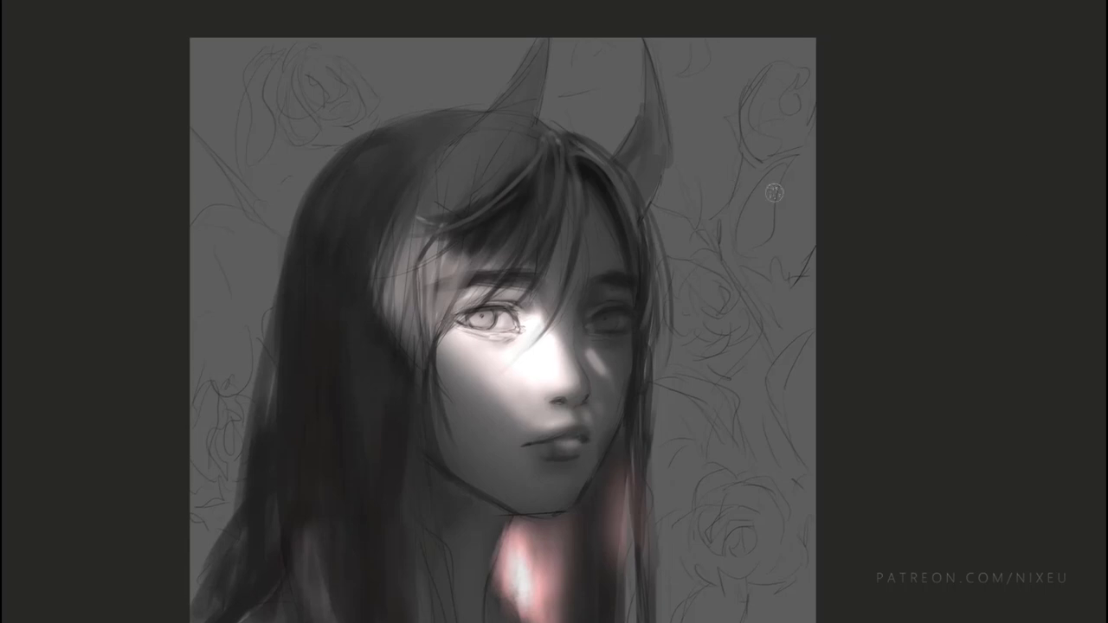
{"action": "mouse_move", "coordinate": [551, 63]}
{"action": "left_mouse_down"}
{"action": "mouse_move", "coordinate": [519, 203]}
{"action": "mouse_move", "coordinate": [449, 202]}
{"action": "mouse_move", "coordinate": [460, 138]}
{"action": "mouse_move", "coordinate": [531, 40]}
{"action": "left_mouse_up"}
{"action": "mouse_move", "coordinate": [642, 40]}
{"action": "left_mouse_down"}
{"action": "mouse_move", "coordinate": [667, 207]}
{"action": "mouse_move", "coordinate": [645, 41]}
{"action": "left_mouse_up"}
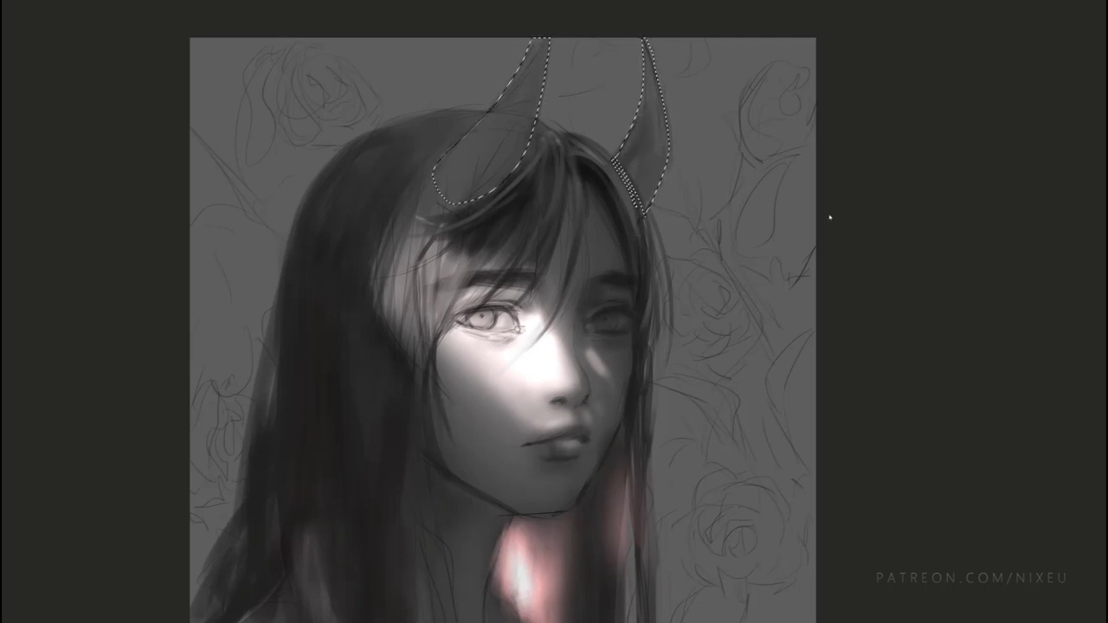
Step: Shade the right horn's interior dark and add light streaks along its inner edge
{"action": "left_click_drag", "start_coordinate": [641, 173], "coordinate": [651, 117]}
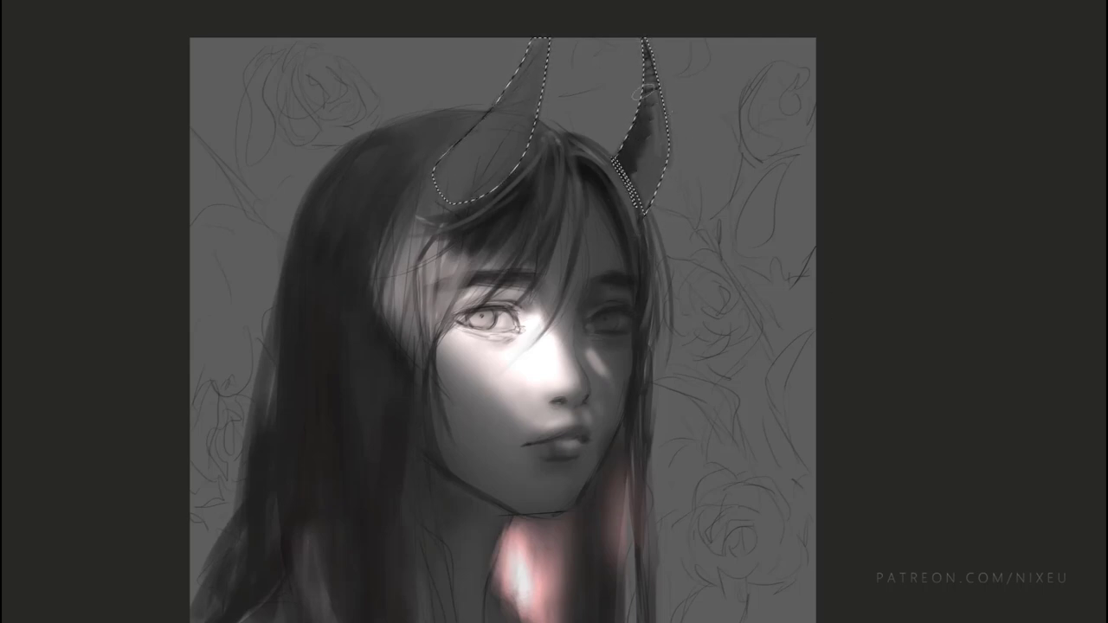
{"action": "left_click_drag", "start_coordinate": [656, 164], "coordinate": [655, 117]}
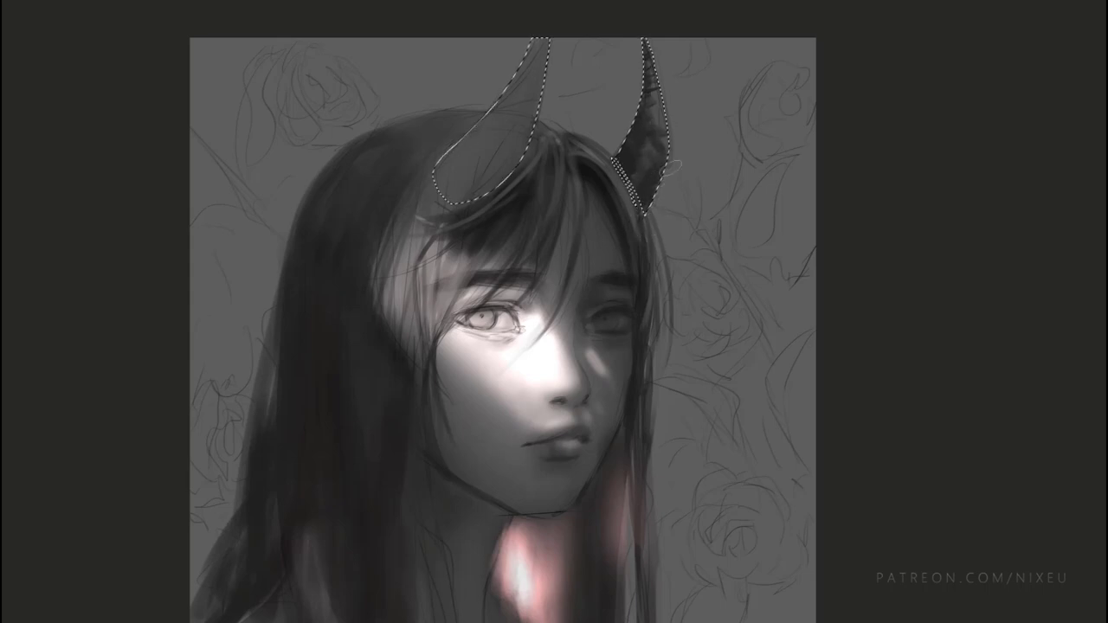
{"action": "left_click_drag", "start_coordinate": [652, 156], "coordinate": [647, 113]}
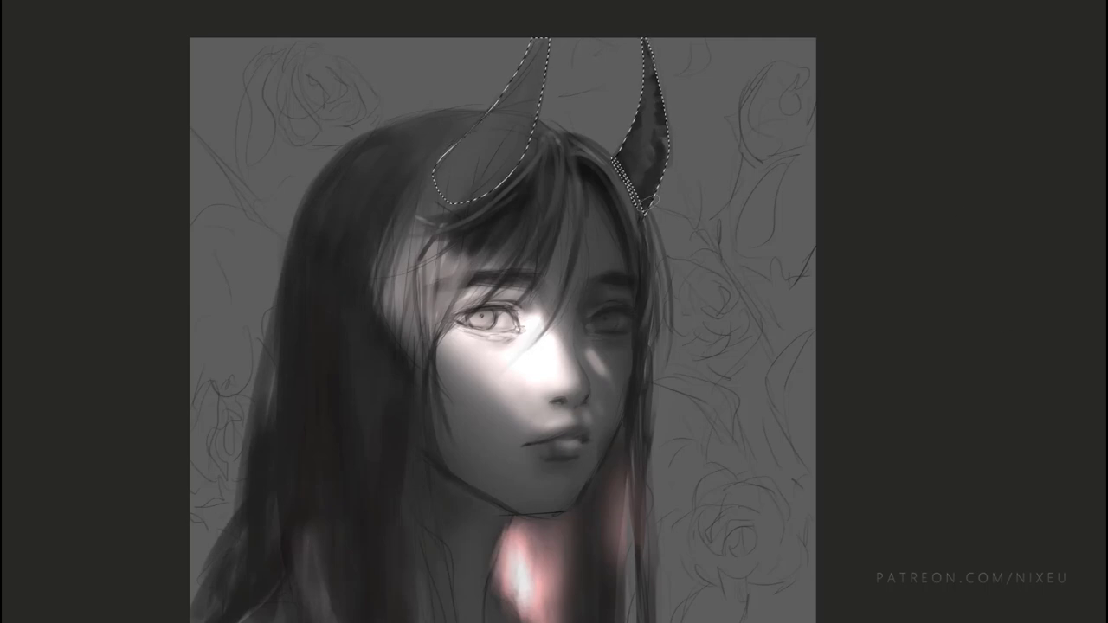
{"action": "left_click_drag", "start_coordinate": [639, 173], "coordinate": [643, 117]}
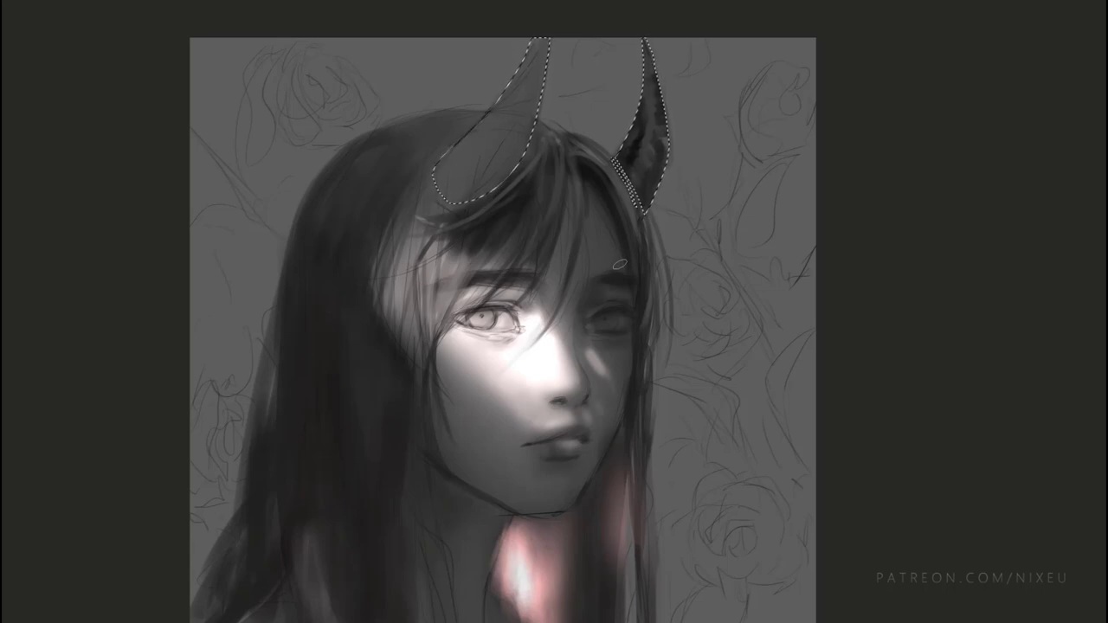
{"action": "left_click_drag", "start_coordinate": [620, 263], "coordinate": [633, 165]}
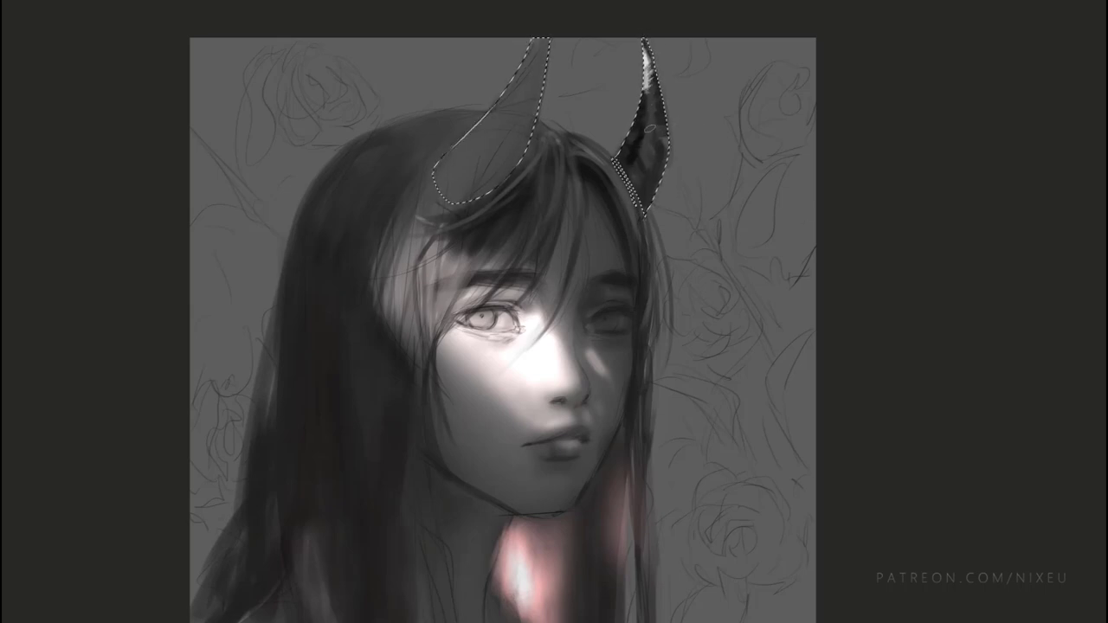
{"action": "mouse_move", "coordinate": [650, 128]}
{"action": "left_mouse_down"}
{"action": "mouse_move", "coordinate": [655, 147]}
{"action": "mouse_move", "coordinate": [639, 154]}
{"action": "mouse_move", "coordinate": [656, 166]}
{"action": "mouse_move", "coordinate": [662, 149]}
{"action": "mouse_move", "coordinate": [651, 164]}
{"action": "mouse_move", "coordinate": [661, 169]}
{"action": "left_mouse_up"}
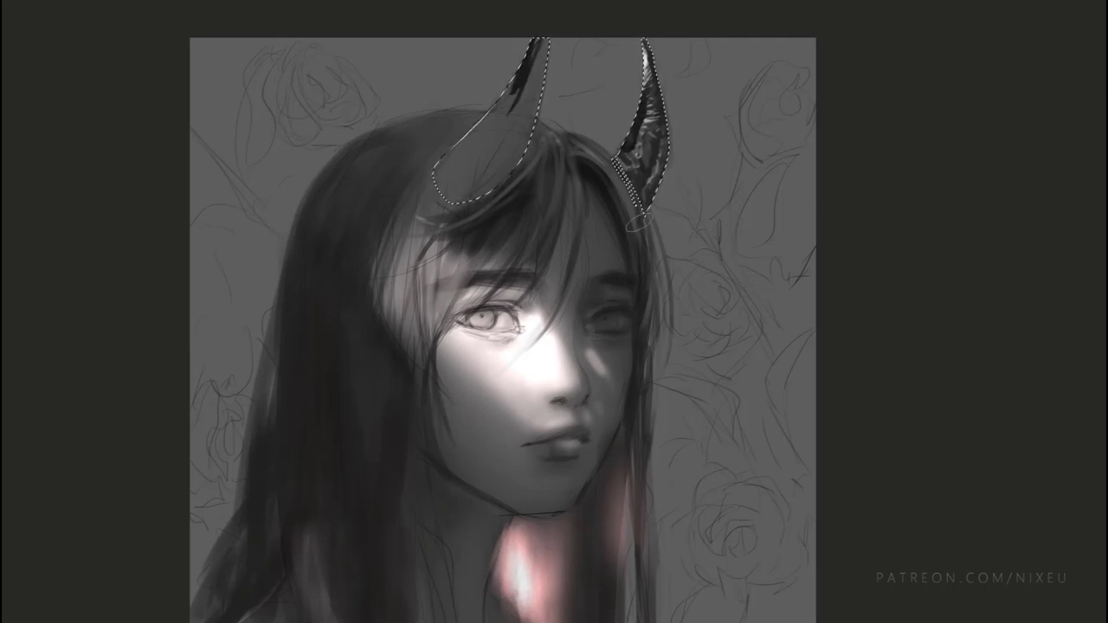
Step: Paint ridged glossy shading into the left horn with cheek-sampled bright highlights
{"action": "mouse_move", "coordinate": [516, 115]}
{"action": "left_mouse_down"}
{"action": "mouse_move", "coordinate": [450, 186]}
{"action": "mouse_move", "coordinate": [464, 191]}
{"action": "left_mouse_up"}
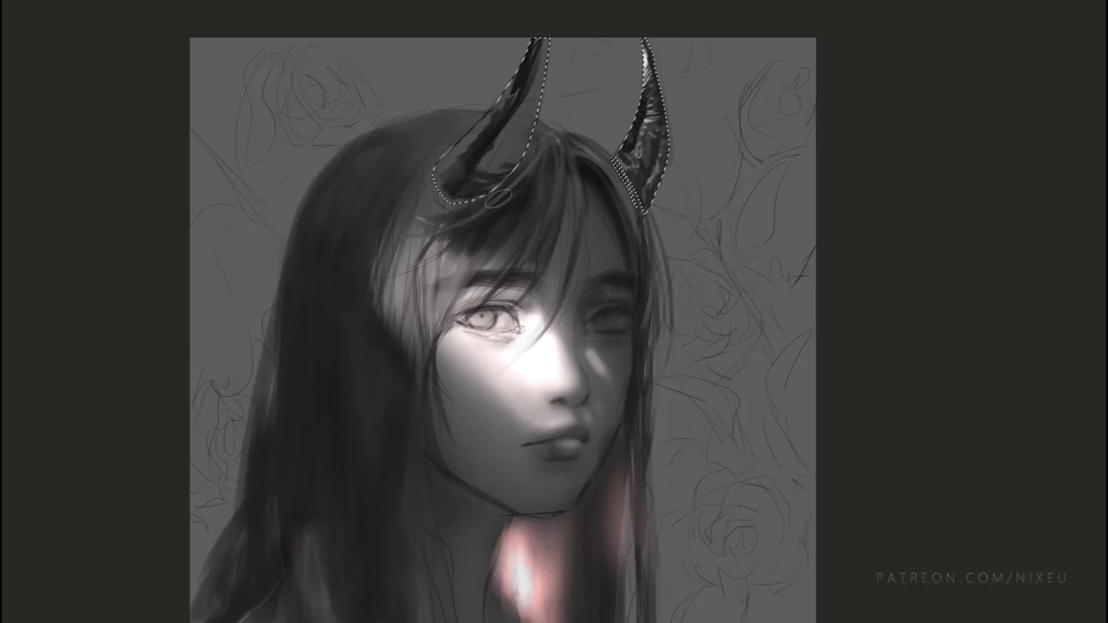
{"action": "left_click_drag", "start_coordinate": [497, 149], "coordinate": [479, 164]}
{"action": "left_click_drag", "start_coordinate": [523, 113], "coordinate": [504, 139]}
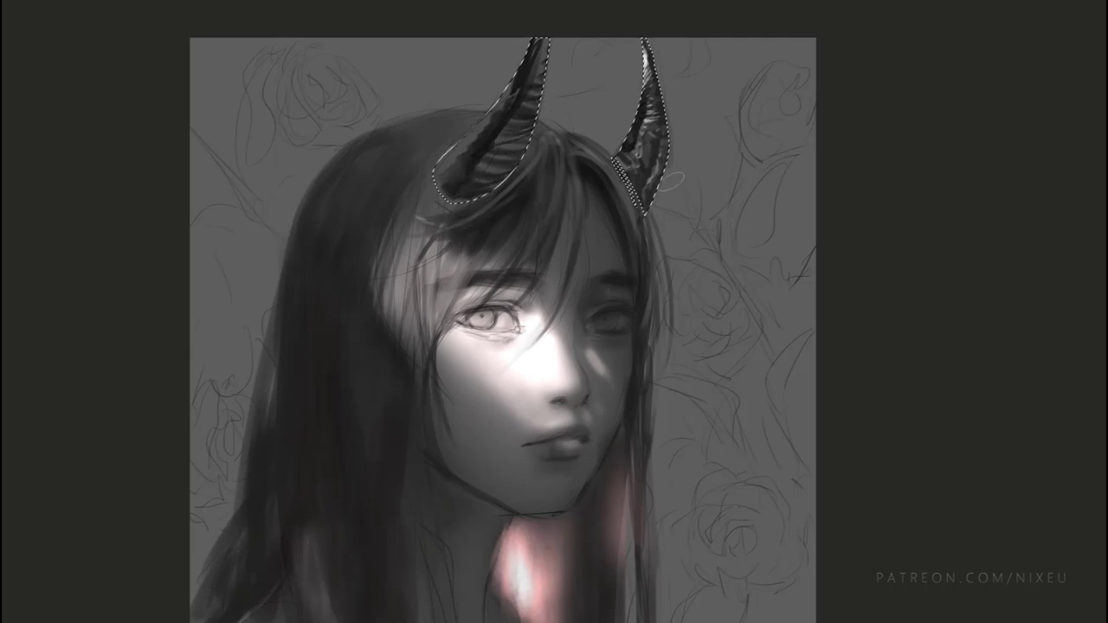
{"action": "left_click", "coordinate": [532, 328], "text": "alt"}
{"action": "left_click_drag", "start_coordinate": [453, 168], "coordinate": [436, 219]}
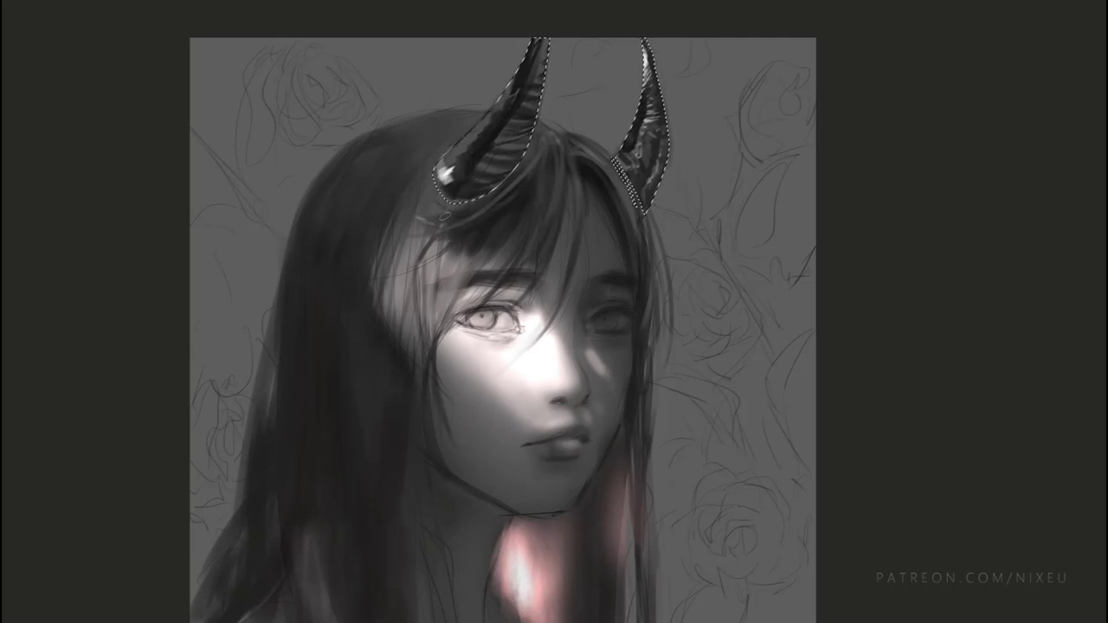
{"action": "mouse_move", "coordinate": [450, 170]}
{"action": "left_mouse_down"}
{"action": "mouse_move", "coordinate": [454, 189]}
{"action": "mouse_move", "coordinate": [472, 179]}
{"action": "left_mouse_up"}
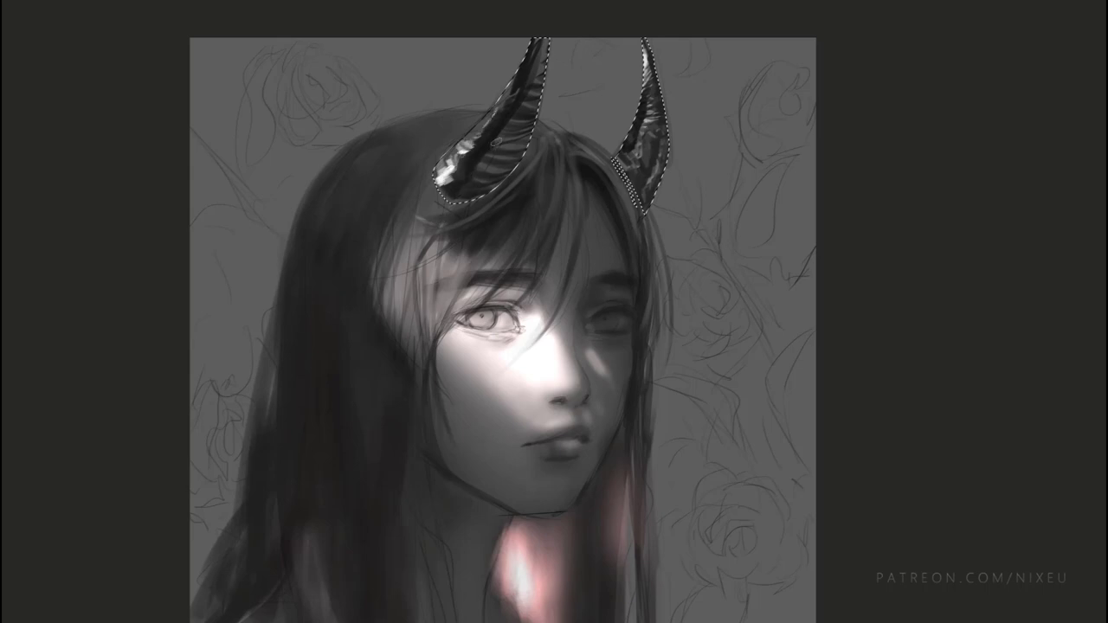
Step: Touch up the right horn's inner edge and warm the face and neck skin
{"action": "left_click_drag", "start_coordinate": [635, 154], "coordinate": [612, 203]}
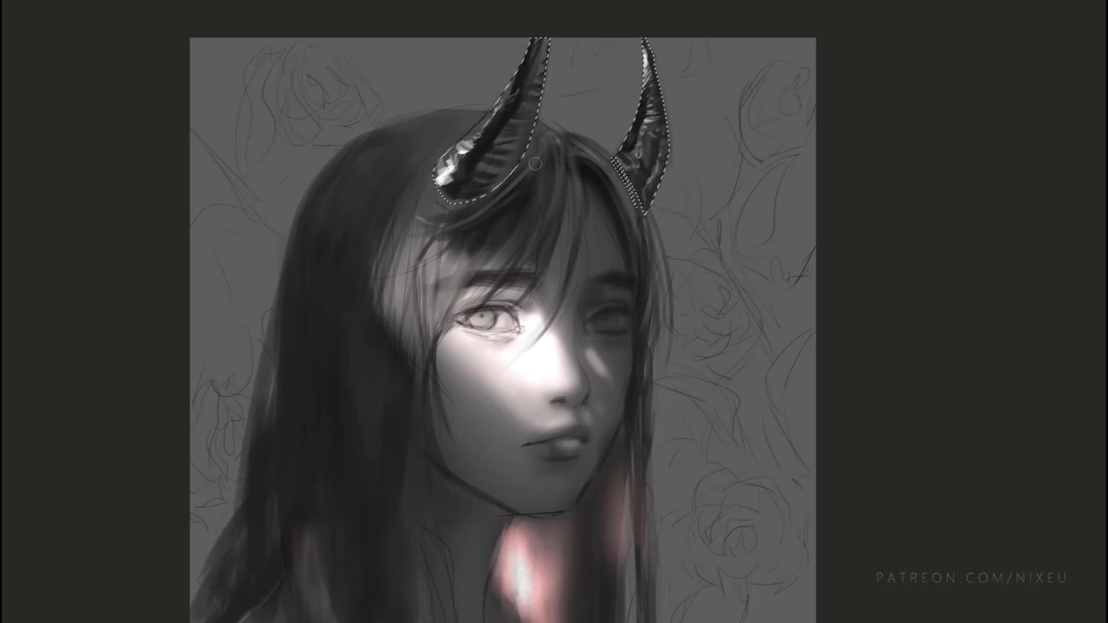
{"action": "mouse_move", "coordinate": [623, 147]}
{"action": "left_mouse_down"}
{"action": "mouse_move", "coordinate": [658, 201]}
{"action": "mouse_move", "coordinate": [649, 52]}
{"action": "left_mouse_up"}
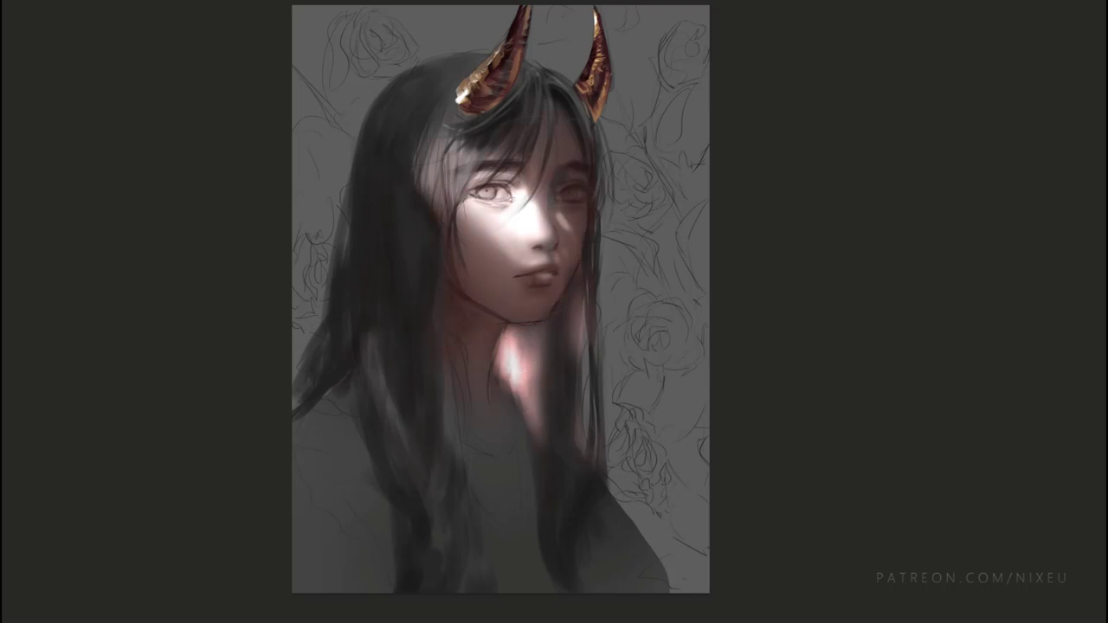
{"action": "left_click_drag", "start_coordinate": [572, 296], "coordinate": [470, 395]}
Step: Paint a warm orange glow across the brow, lit eye and nose bridge
{"action": "left_click_drag", "start_coordinate": [467, 165], "coordinate": [523, 173]}
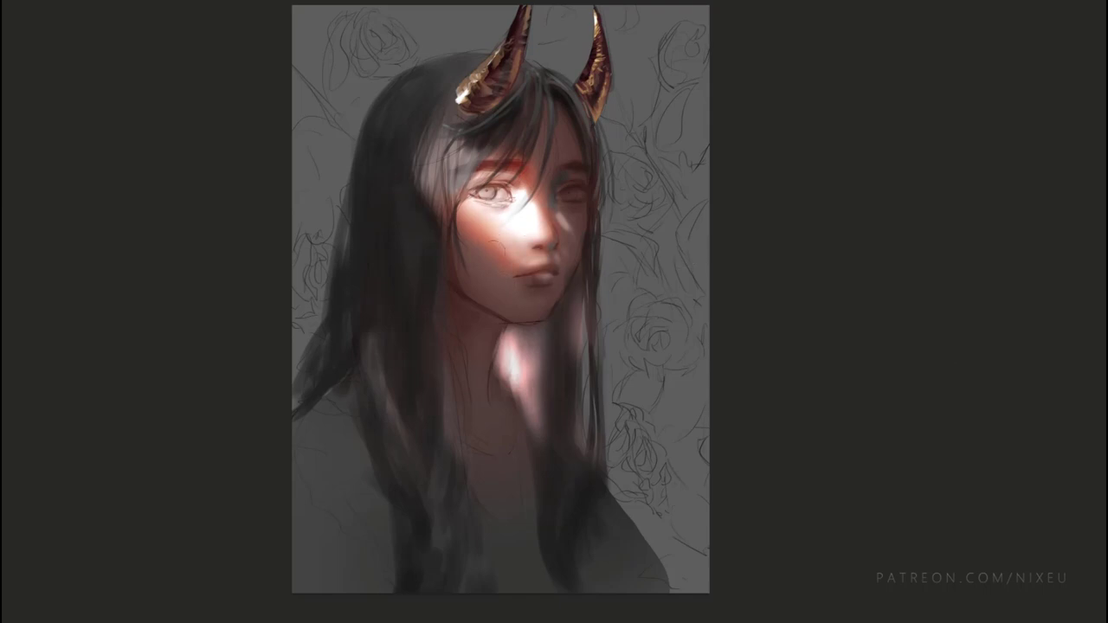
{"action": "left_click_drag", "start_coordinate": [472, 195], "coordinate": [493, 173]}
{"action": "left_click_drag", "start_coordinate": [472, 228], "coordinate": [520, 213]}
{"action": "left_click_drag", "start_coordinate": [507, 227], "coordinate": [530, 193]}
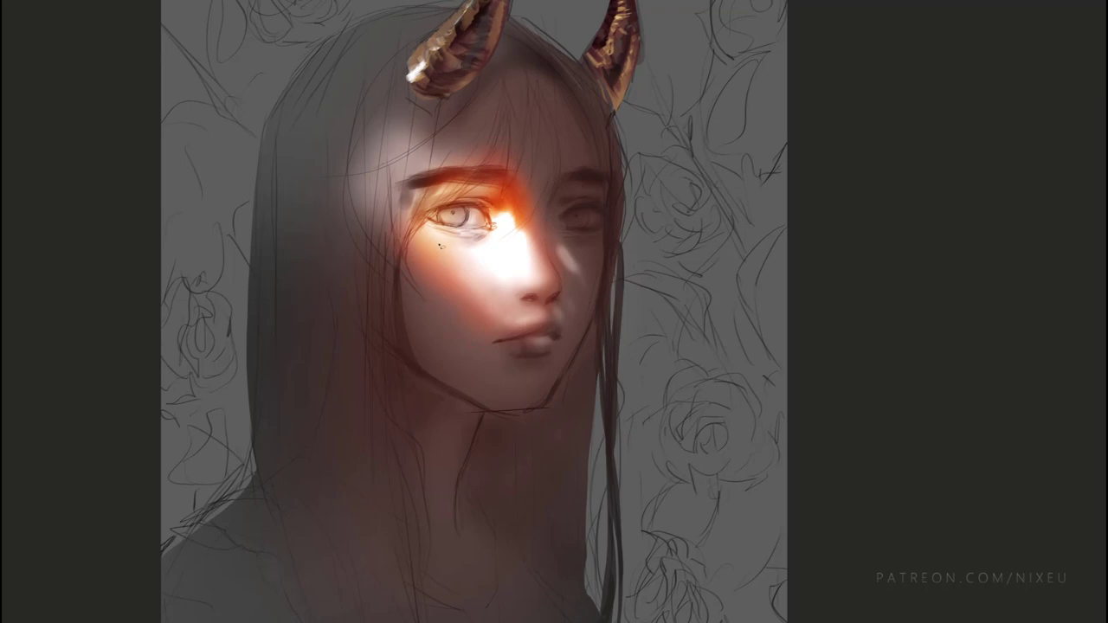
Step: Lasso the lit eye's iris, paint it orange-red, and deselect
{"action": "left_click_drag", "start_coordinate": [437, 216], "coordinate": [438, 219]}
{"action": "left_click_drag", "start_coordinate": [479, 256], "coordinate": [459, 258]}
{"action": "key", "text": "ctrl+d"}
Step: Redden the other iris, darken an upper eyelid line, and shade the lips and chin red
{"action": "mouse_move", "coordinate": [588, 211]}
{"action": "left_mouse_down"}
{"action": "mouse_move", "coordinate": [585, 227]}
{"action": "mouse_move", "coordinate": [566, 223]}
{"action": "mouse_move", "coordinate": [587, 210]}
{"action": "mouse_move", "coordinate": [584, 249]}
{"action": "mouse_move", "coordinate": [577, 218]}
{"action": "left_mouse_up"}
{"action": "key", "text": "ctrl+d"}
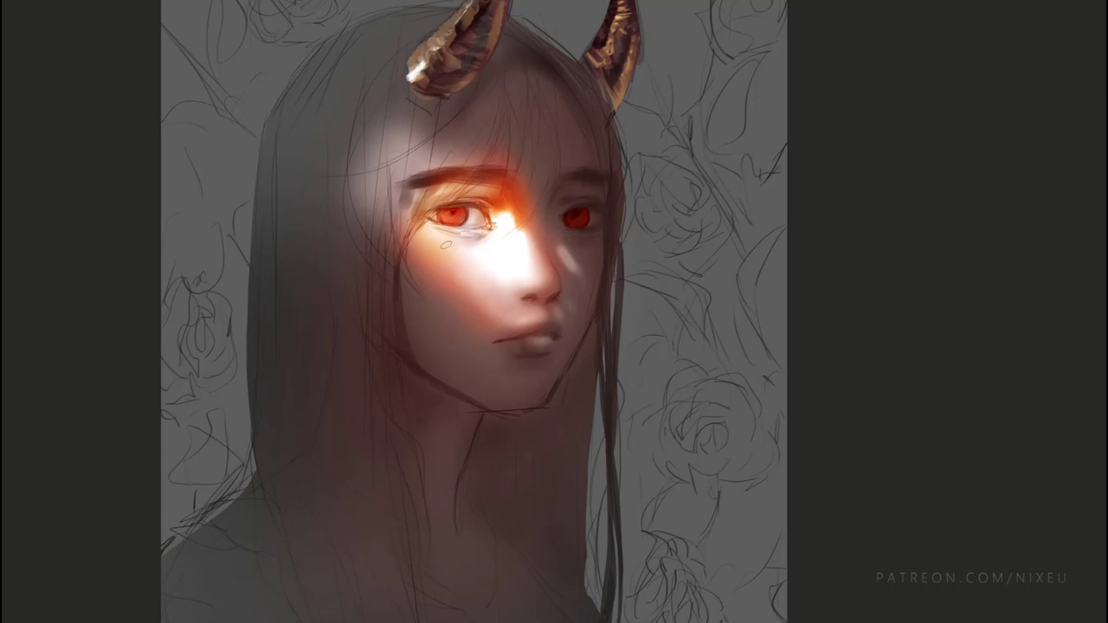
{"action": "key", "text": "ctrl+plus"}
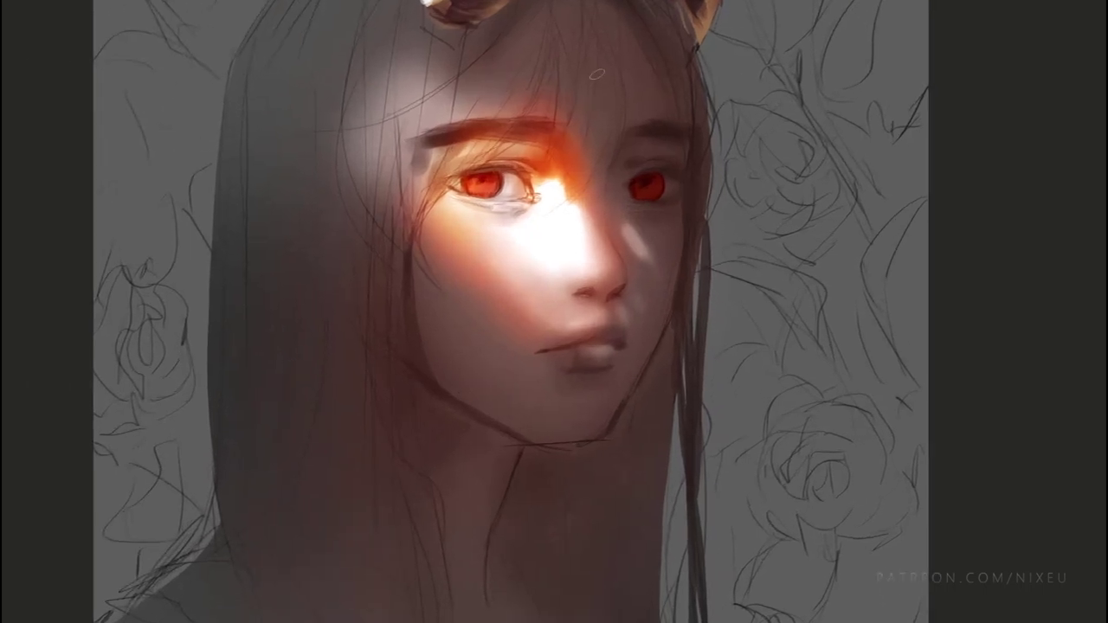
{"action": "left_click_drag", "start_coordinate": [632, 173], "coordinate": [665, 168]}
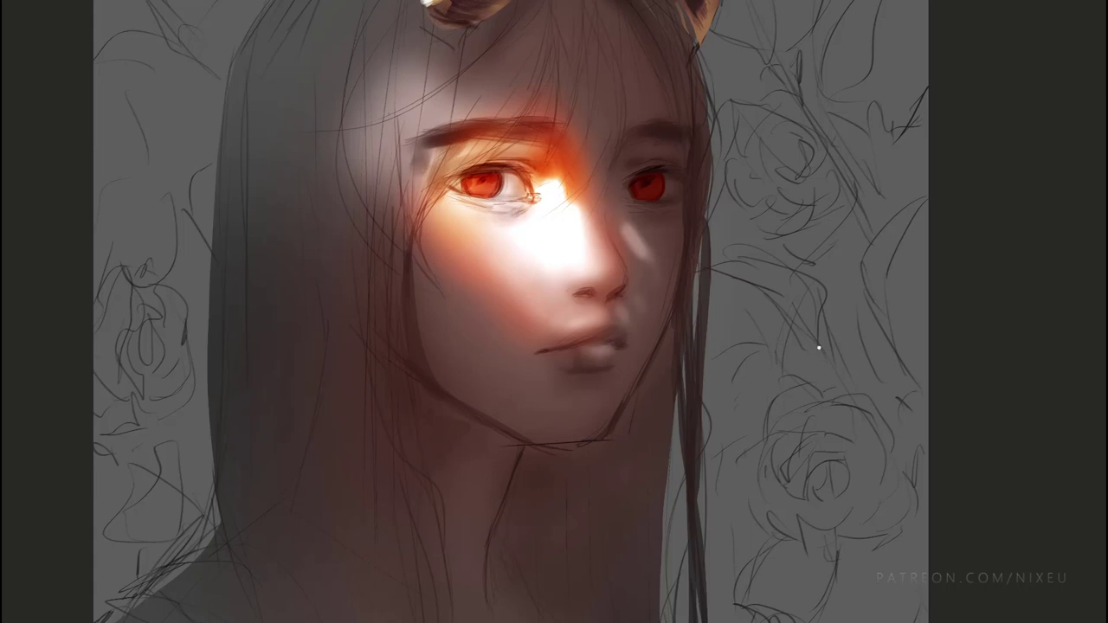
{"action": "mouse_move", "coordinate": [594, 388]}
{"action": "left_mouse_down"}
{"action": "mouse_move", "coordinate": [599, 346]}
{"action": "mouse_move", "coordinate": [616, 340]}
{"action": "left_mouse_up"}
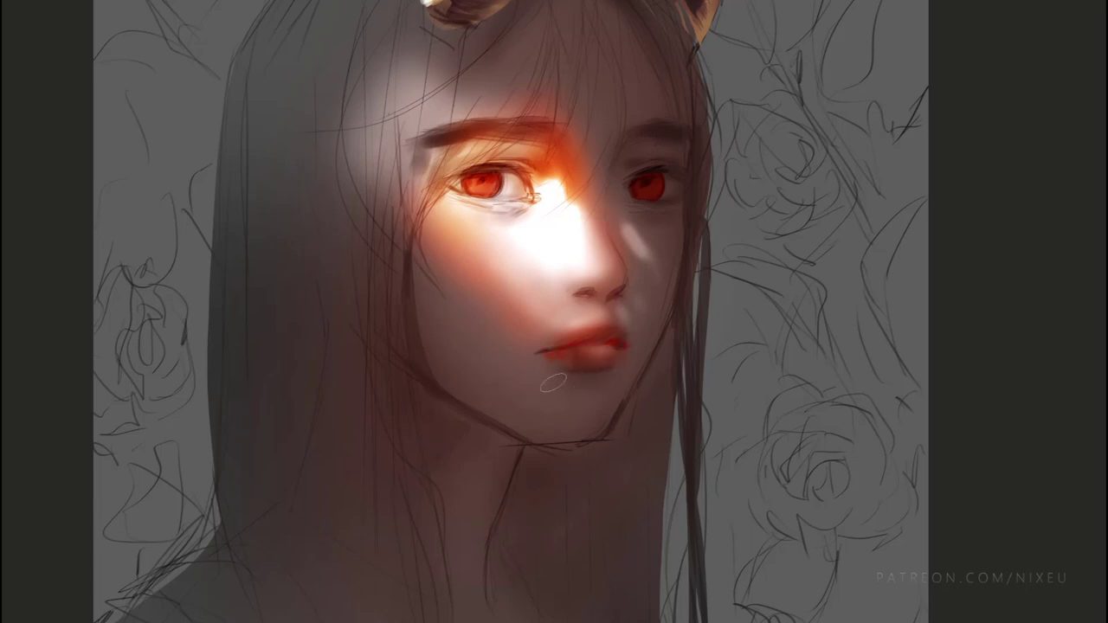
Step: Deepen the upper lip to a saturated red, then zoom out to show the whole horned head
{"action": "mouse_move", "coordinate": [578, 368]}
{"action": "left_mouse_down"}
{"action": "mouse_move", "coordinate": [598, 363]}
{"action": "mouse_move", "coordinate": [594, 390]}
{"action": "left_mouse_up"}
{"action": "key", "text": "ctrl+minus"}
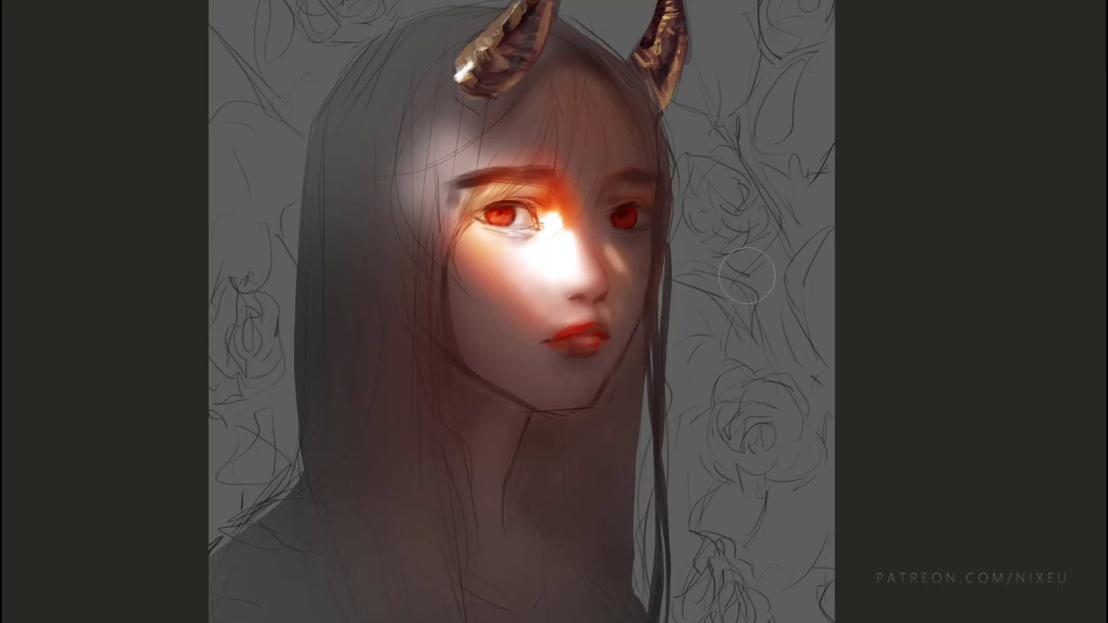
Step: Slightly resize and reposition the lassoed lips with Free Transform, then deselect and check at several zooms
{"action": "mouse_move", "coordinate": [606, 326]}
{"action": "left_mouse_down"}
{"action": "mouse_move", "coordinate": [554, 371]}
{"action": "mouse_move", "coordinate": [611, 322]}
{"action": "left_mouse_up"}
{"action": "key", "text": "ctrl+t"}
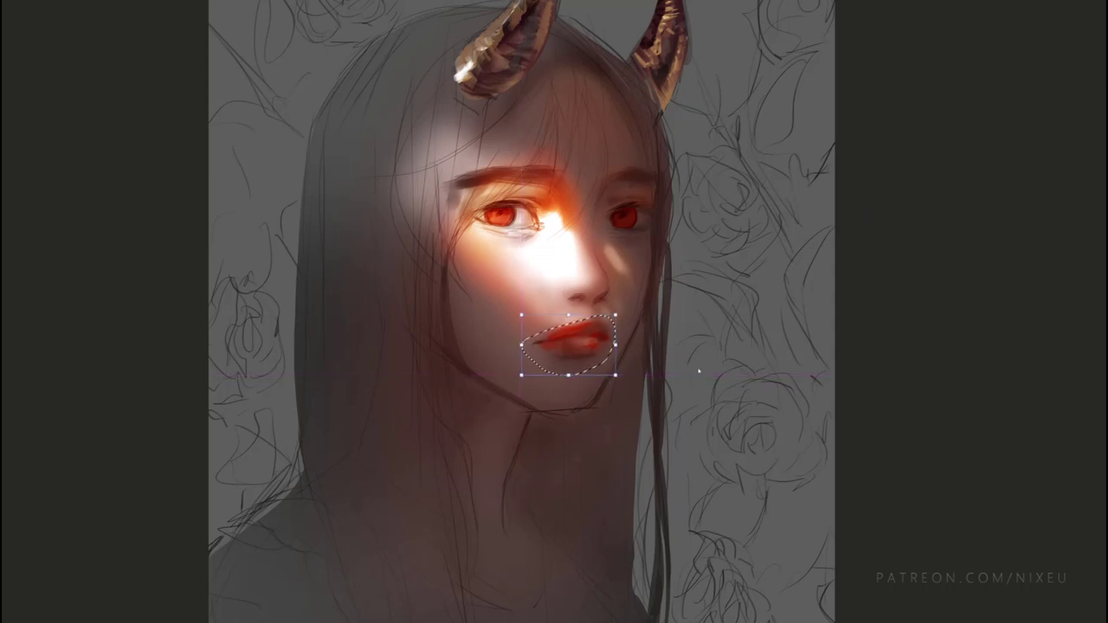
{"action": "key", "text": "Return"}
{"action": "key", "text": "ctrl+d"}
{"action": "key", "text": "ctrl+plus"}
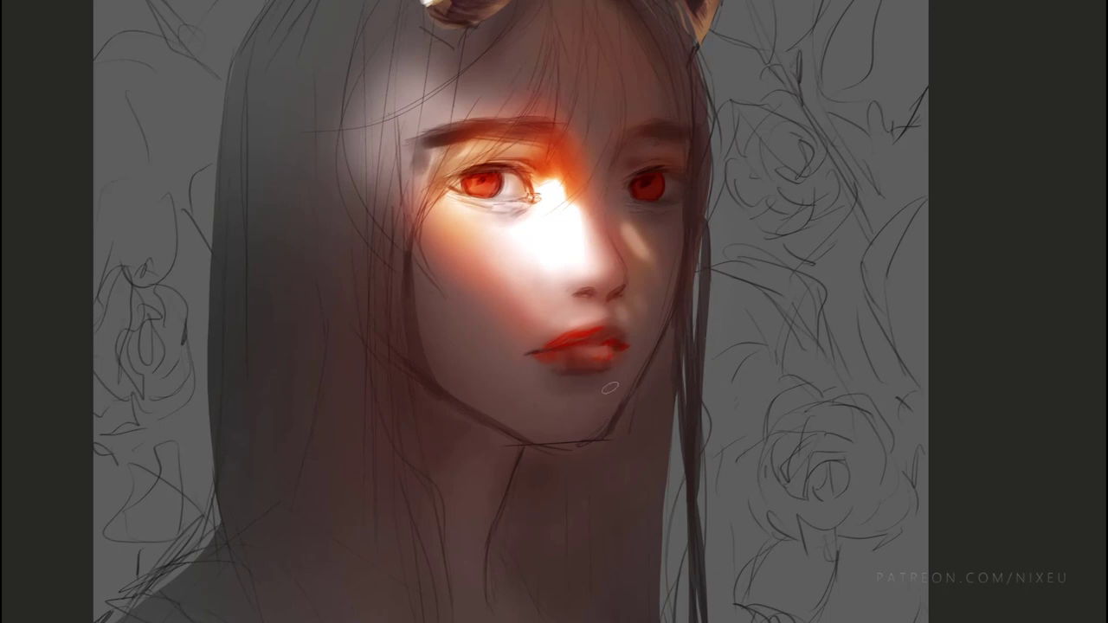
{"action": "key", "text": "ctrl+minus"}
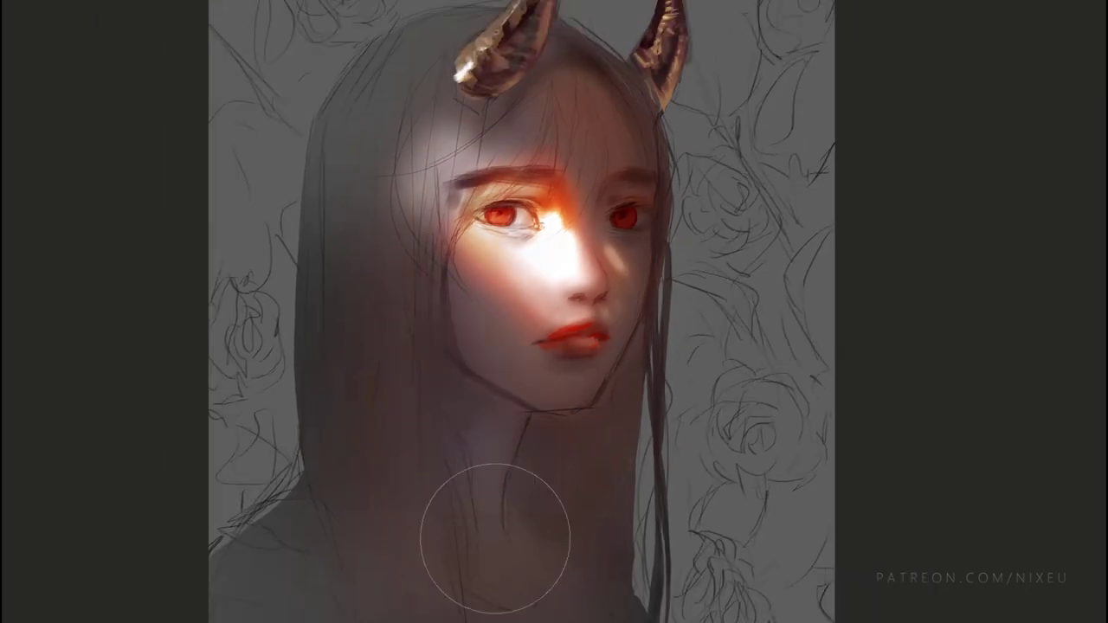
{"action": "key", "text": "ctrl+plus"}
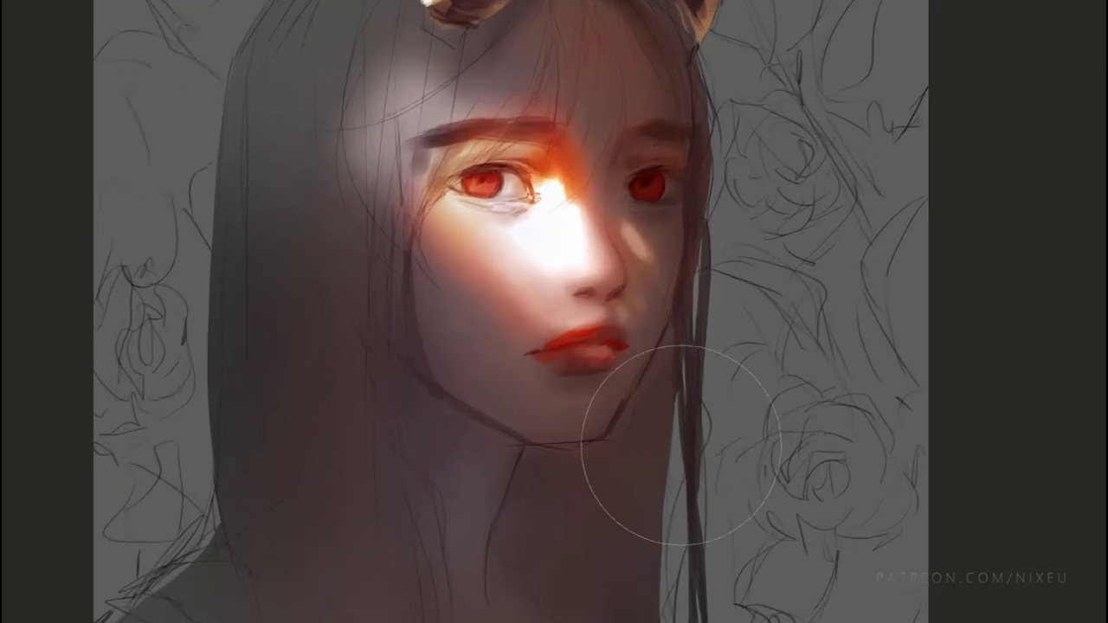
{"action": "key", "text": "ctrl+minus"}
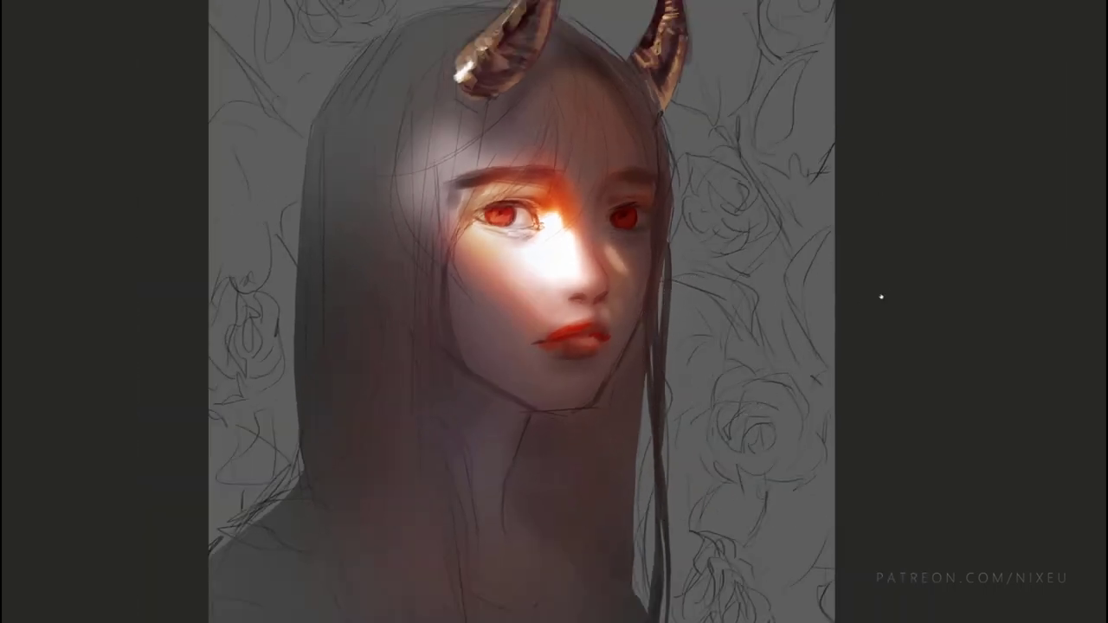
{"action": "key", "text": "ctrl+plus"}
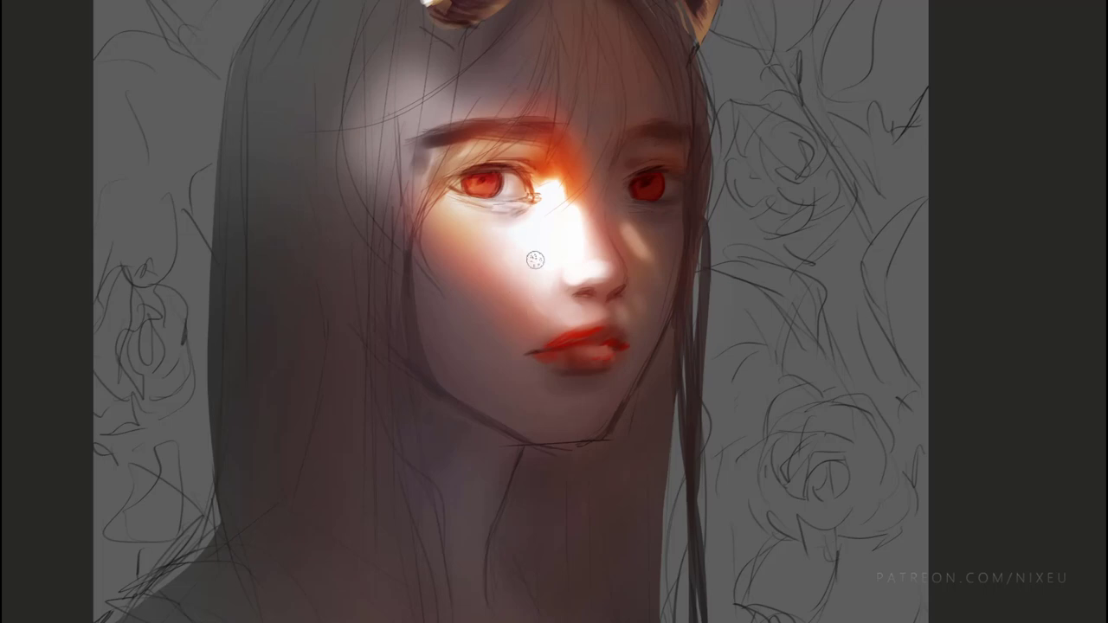
Step: Dab and blend orange-red along the lit left eye's lower lid, and darken its upper lid
{"action": "left_click_drag", "start_coordinate": [464, 208], "coordinate": [482, 210]}
{"action": "left_click_drag", "start_coordinate": [473, 198], "coordinate": [486, 201]}
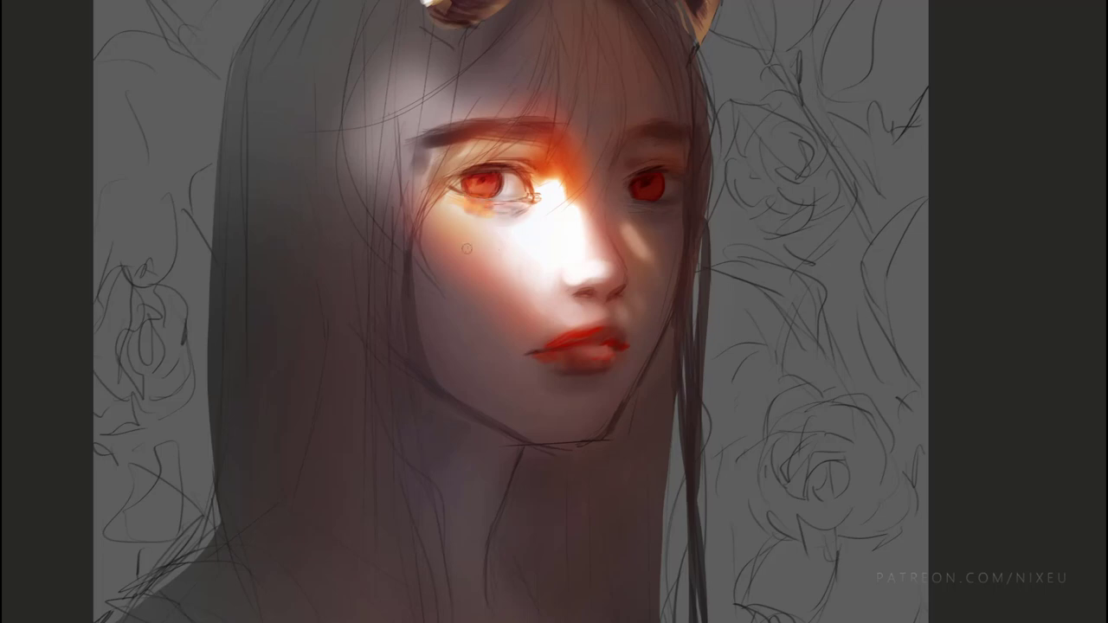
{"action": "left_click_drag", "start_coordinate": [459, 148], "coordinate": [485, 143]}
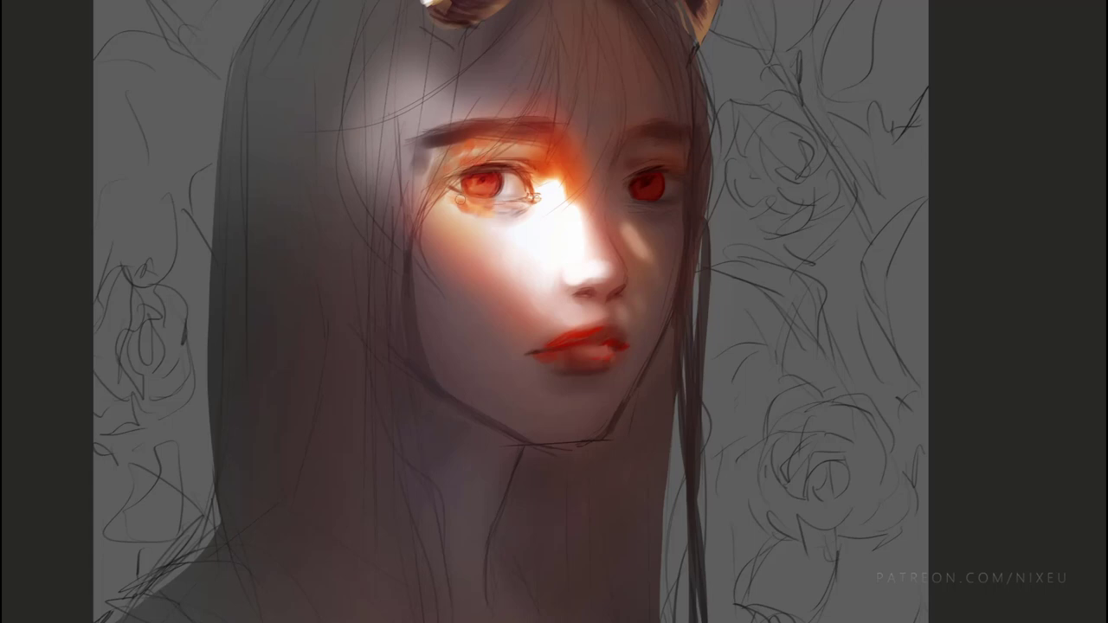
{"action": "left_click_drag", "start_coordinate": [454, 204], "coordinate": [536, 199]}
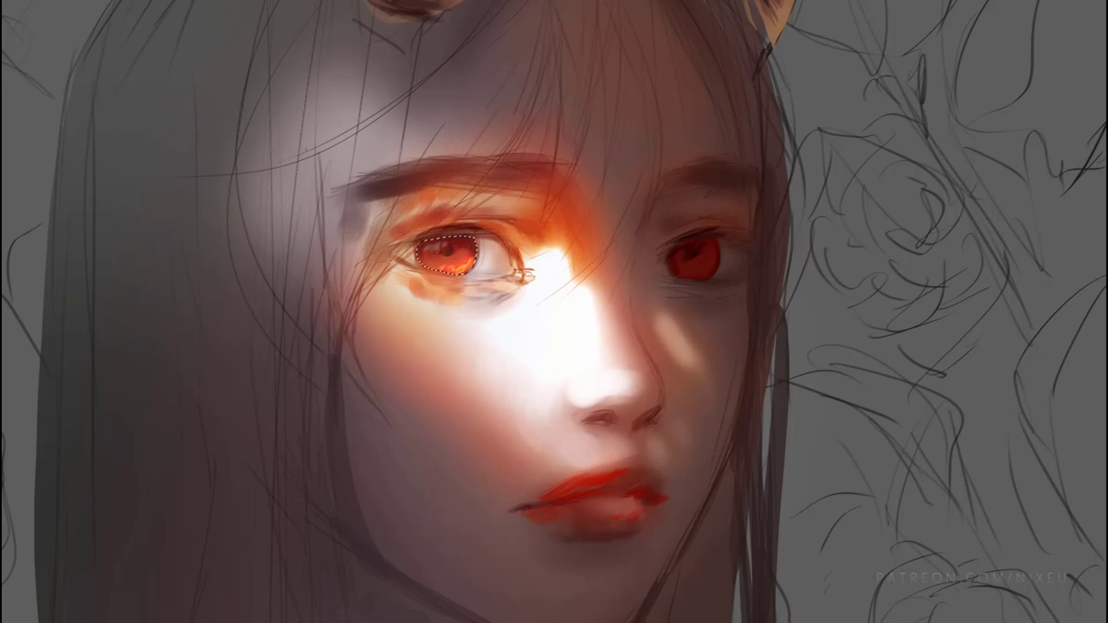
Step: Paint a dark lash line under the lit left eye and darker strokes along its upper eyelid
{"action": "key", "text": "ctrl+d"}
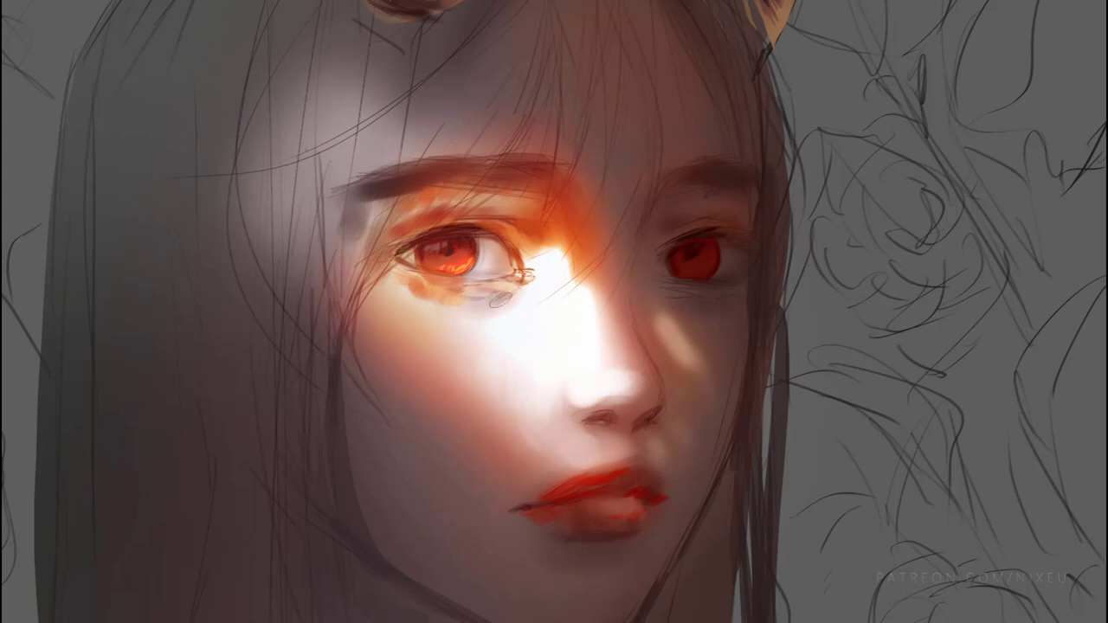
{"action": "left_click_drag", "start_coordinate": [400, 289], "coordinate": [414, 279]}
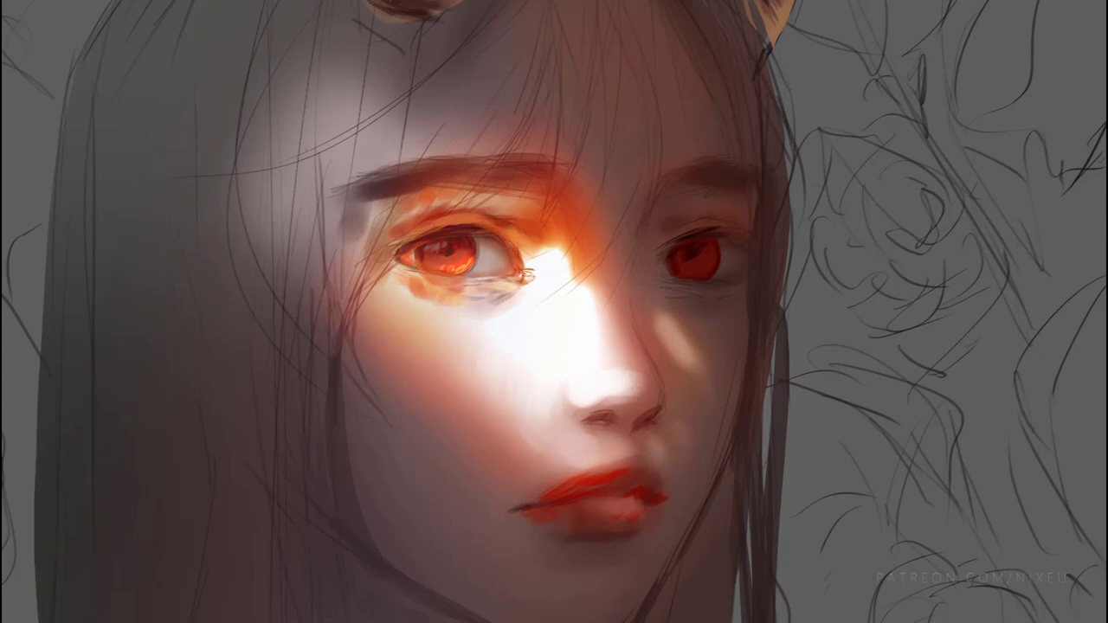
{"action": "left_click_drag", "start_coordinate": [388, 252], "coordinate": [424, 233]}
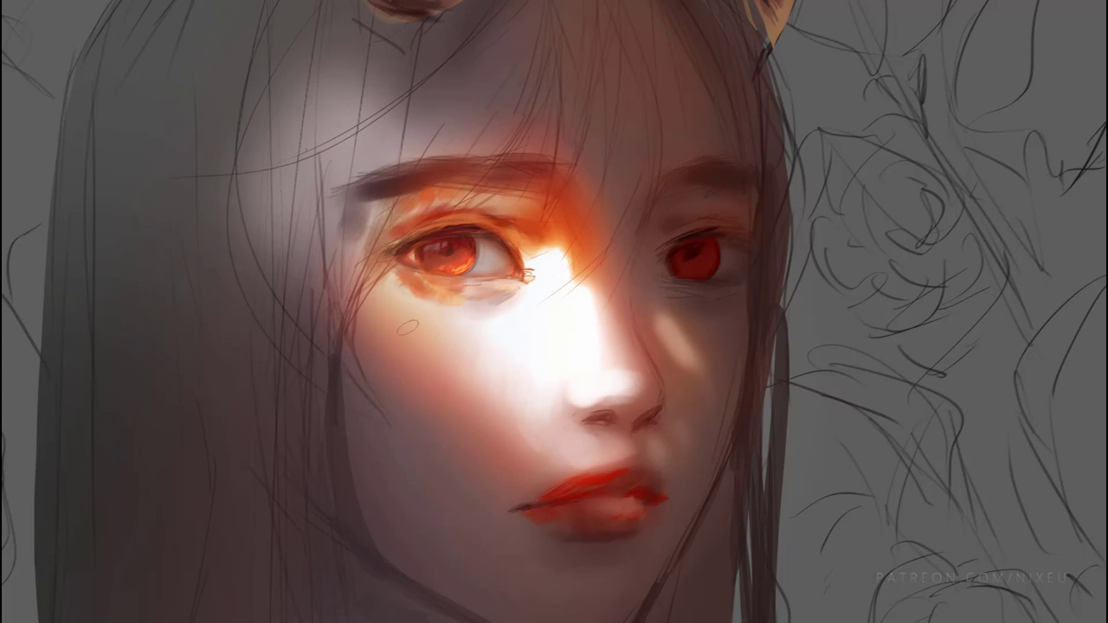
Step: Reshape the bright cheek patch under the lit eye with pale light, then darker shading toward the jaw
{"action": "key", "text": "ctrl+minus"}
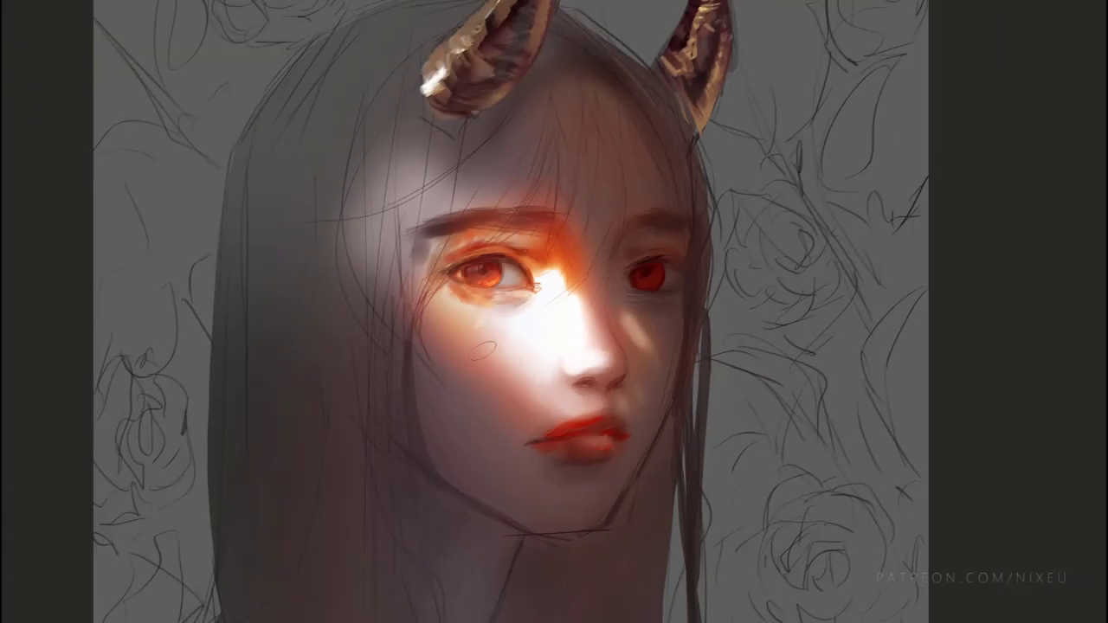
{"action": "left_click_drag", "start_coordinate": [490, 347], "coordinate": [449, 303]}
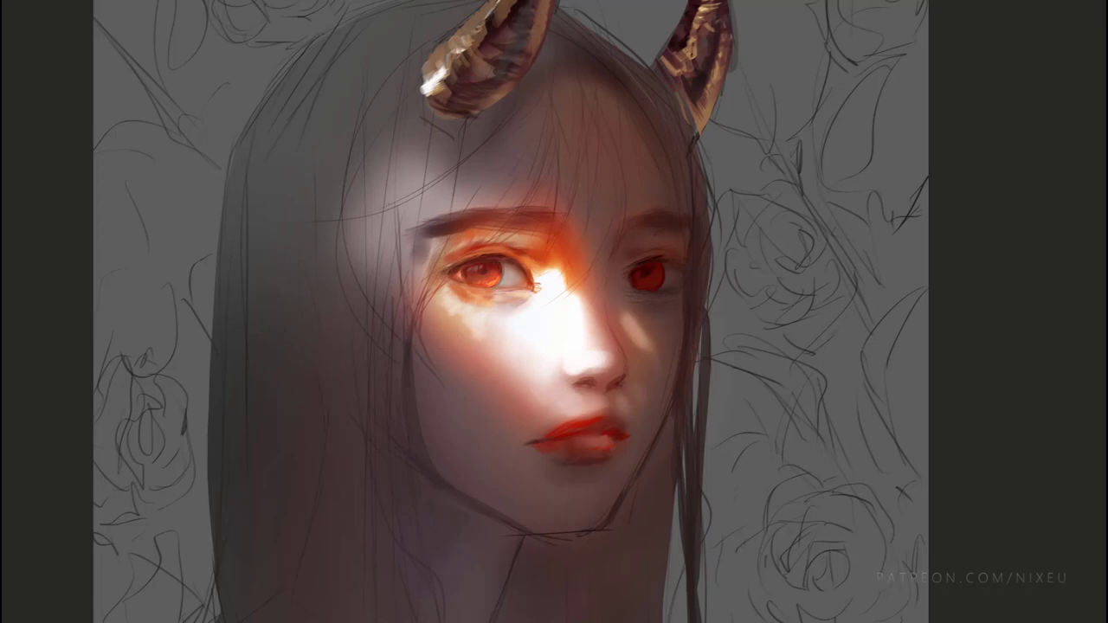
{"action": "key", "text": "ctrl+plus"}
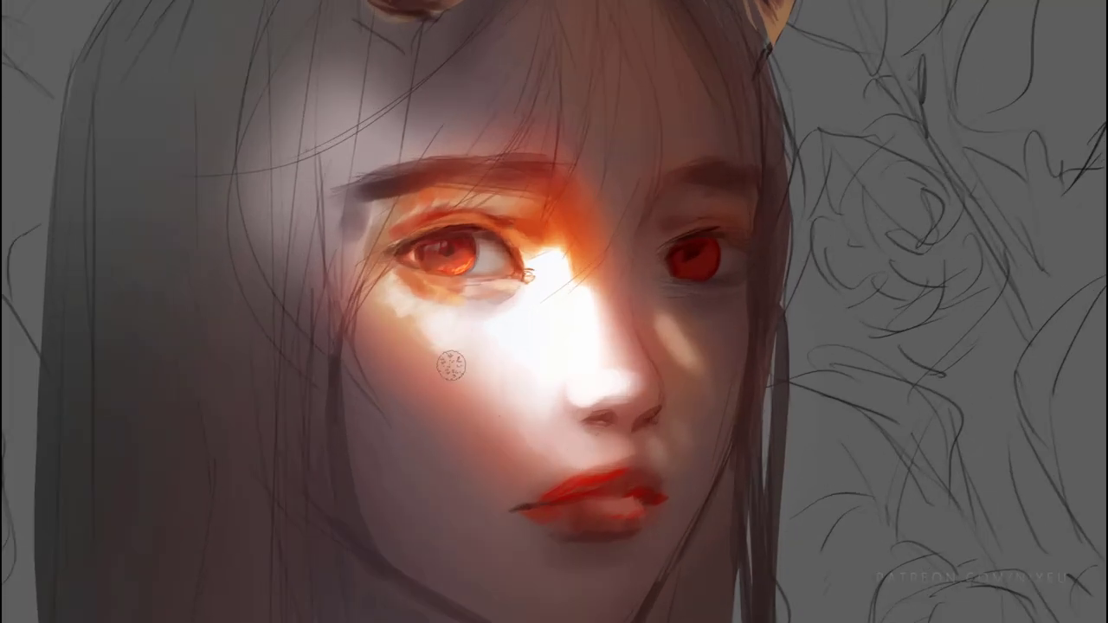
{"action": "key", "text": "ctrl+minus"}
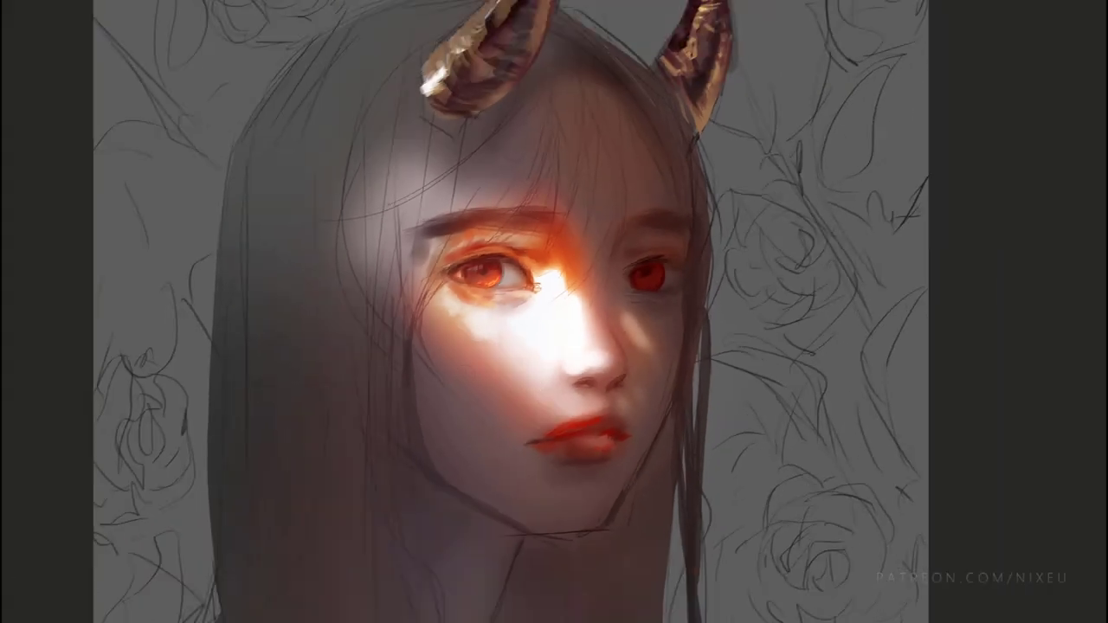
{"action": "left_click_drag", "start_coordinate": [433, 329], "coordinate": [509, 391]}
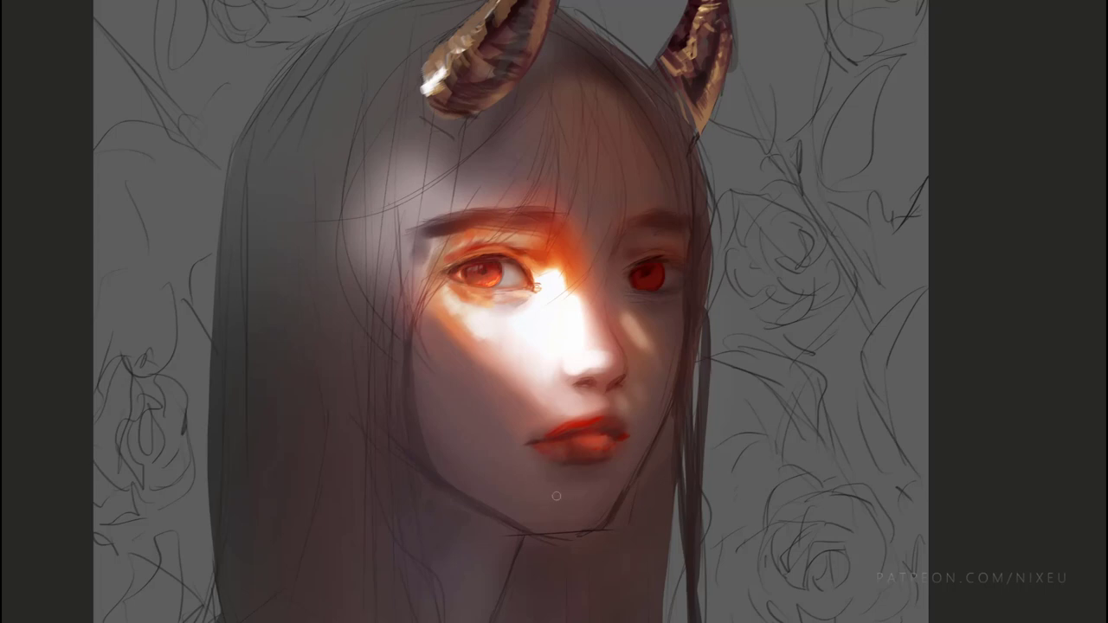
Step: Dab a faint highlight onto the shadowed right iris
{"action": "key", "text": "ctrl+plus"}
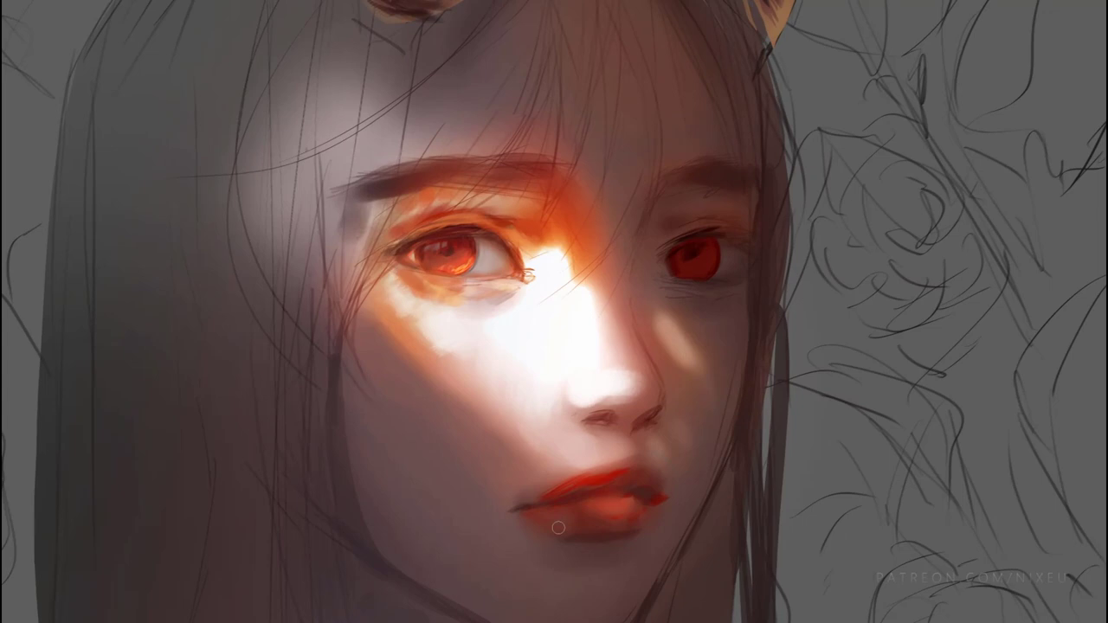
{"action": "key", "text": "ctrl+minus"}
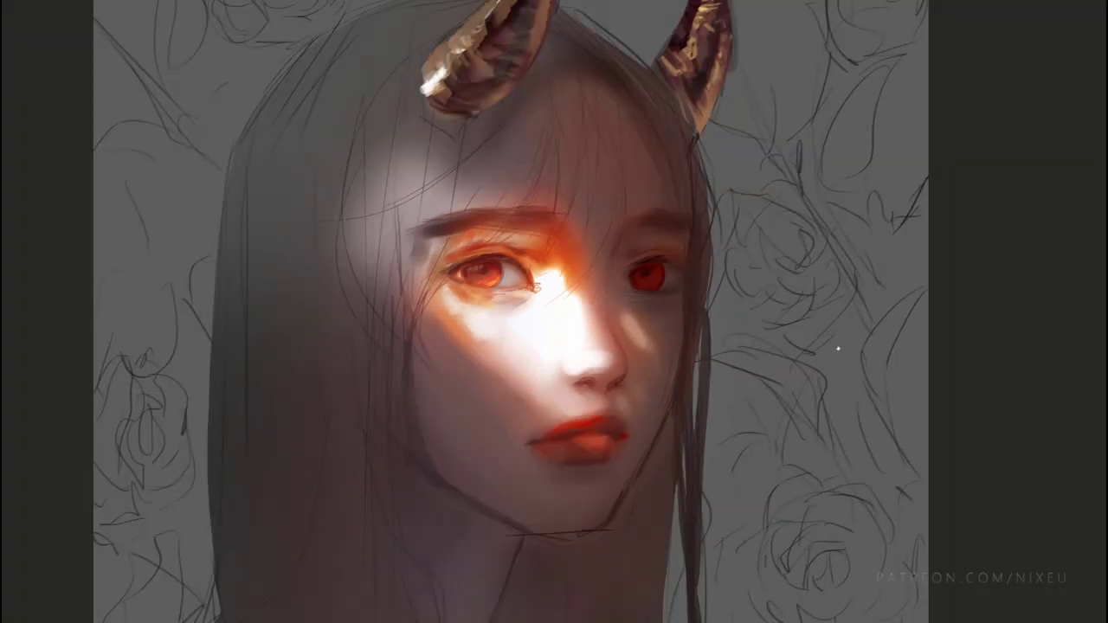
{"action": "key", "text": "ctrl+plus"}
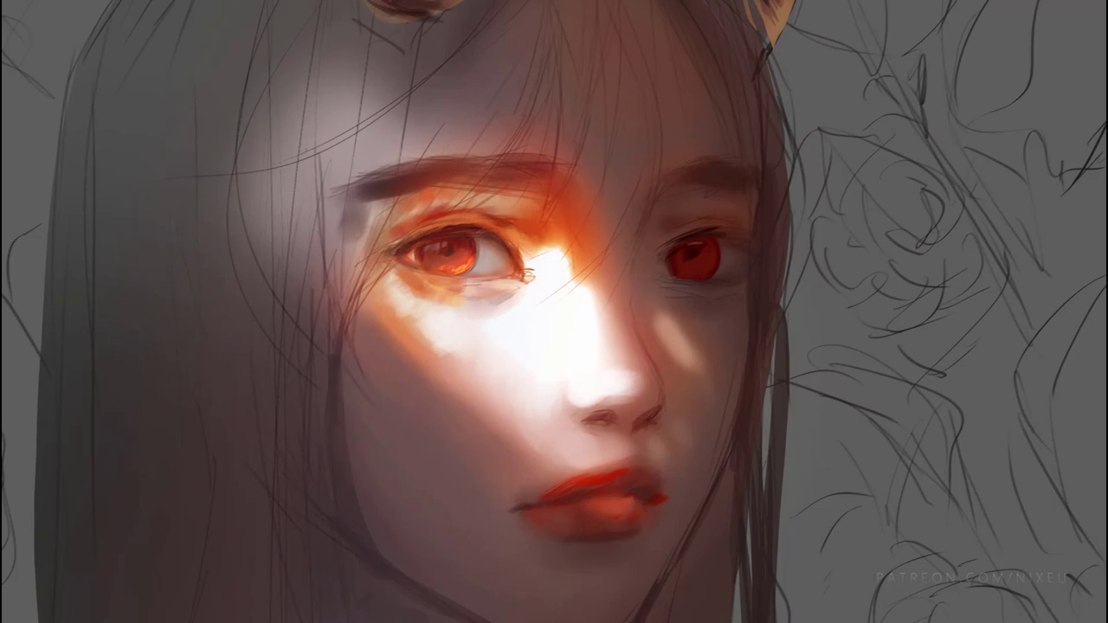
{"action": "left_click", "coordinate": [697, 245]}
{"action": "key", "text": "ctrl+minus"}
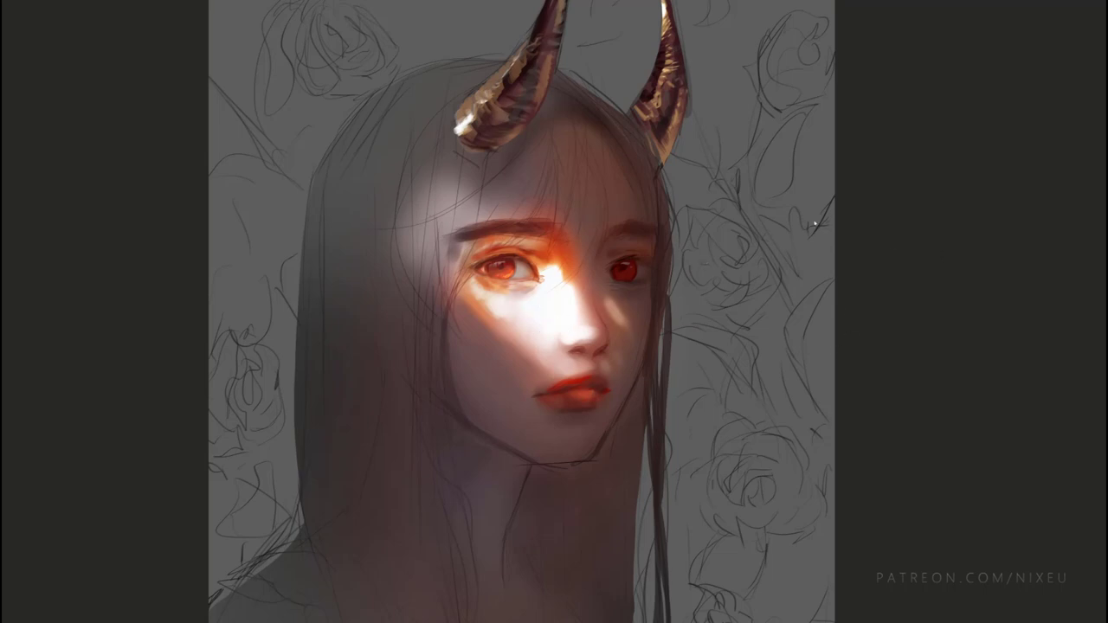
Step: Add a soft light stroke just under the left eye, checking it up close
{"action": "left_click_drag", "start_coordinate": [532, 286], "coordinate": [509, 289]}
{"action": "key", "text": "ctrl+plus"}
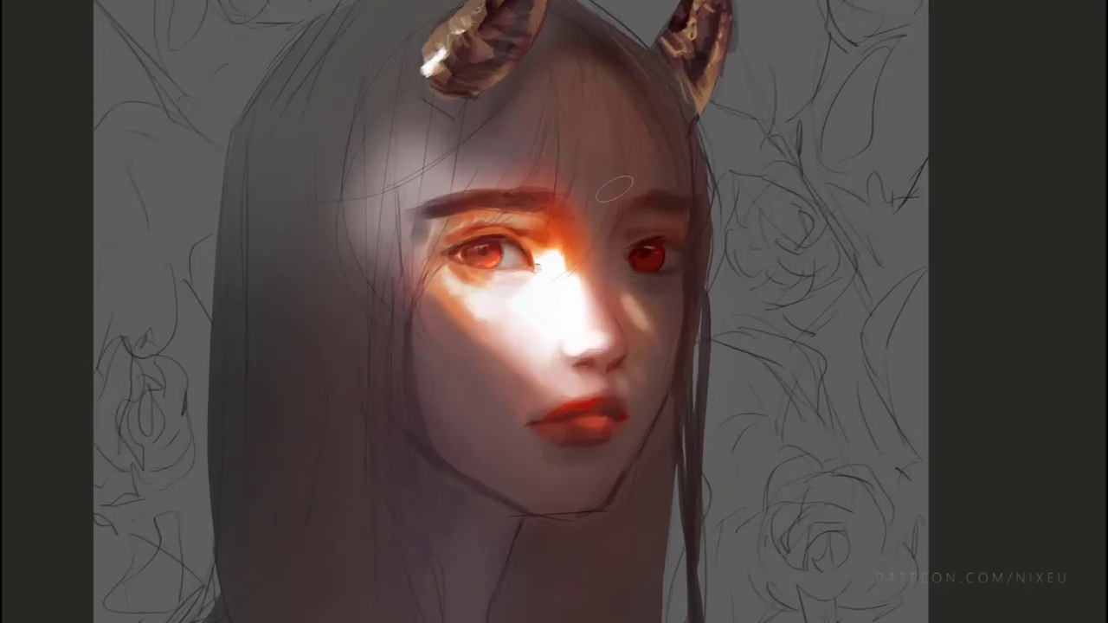
{"action": "key", "text": "ctrl+minus"}
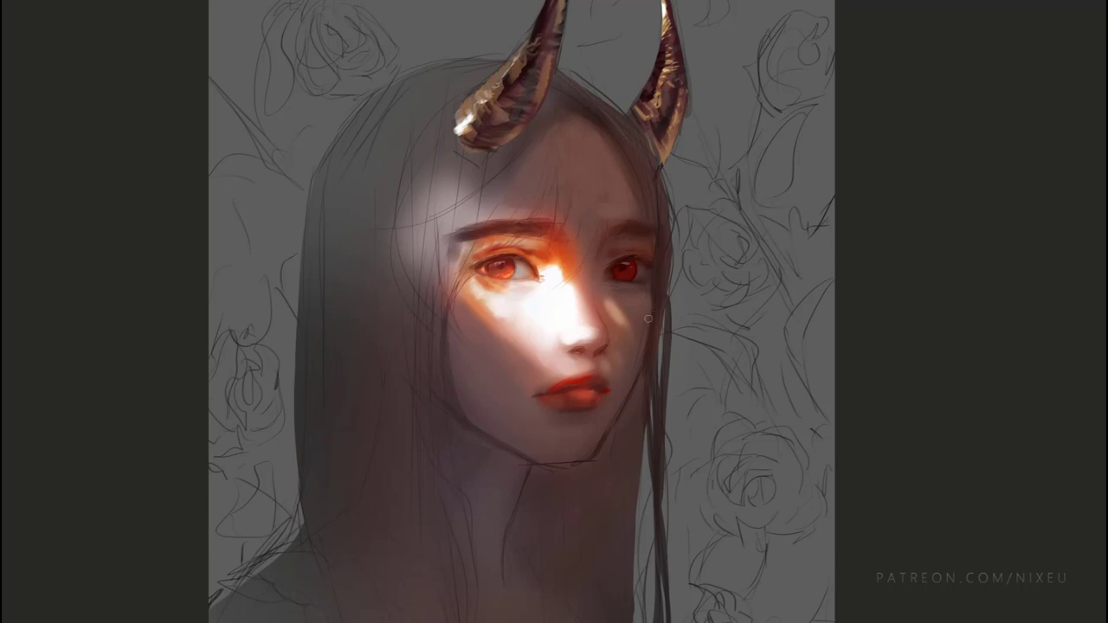
Step: Lasso the shadowed cheek and a hair strand beside the face, then flip the canvas to check proportions
{"action": "key", "text": "ctrl+plus"}
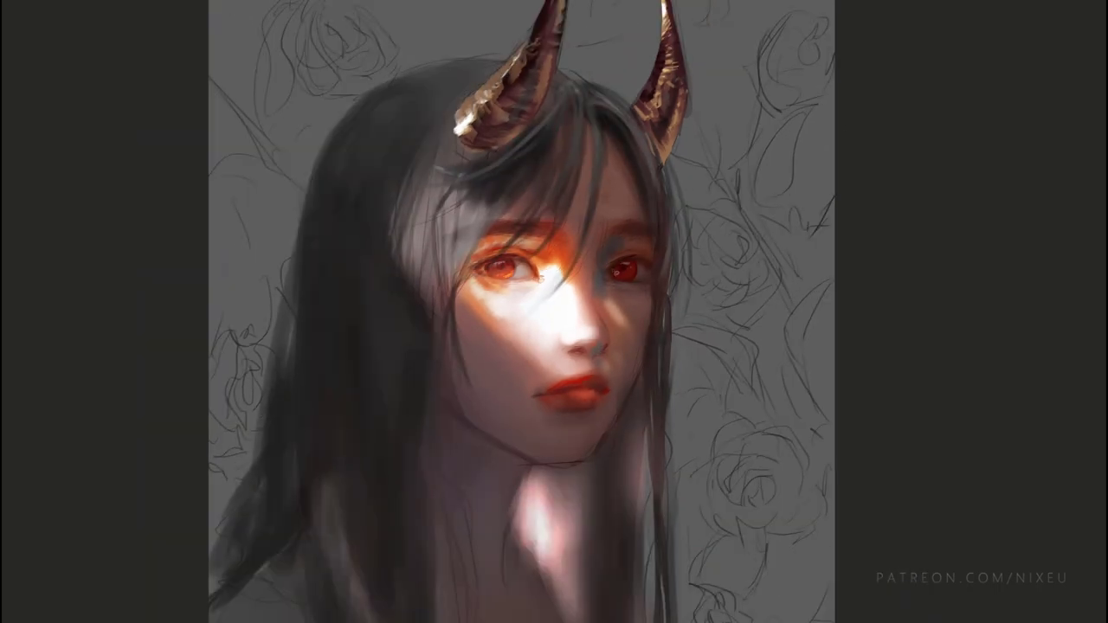
{"action": "left_click_drag", "start_coordinate": [619, 216], "coordinate": [636, 212]}
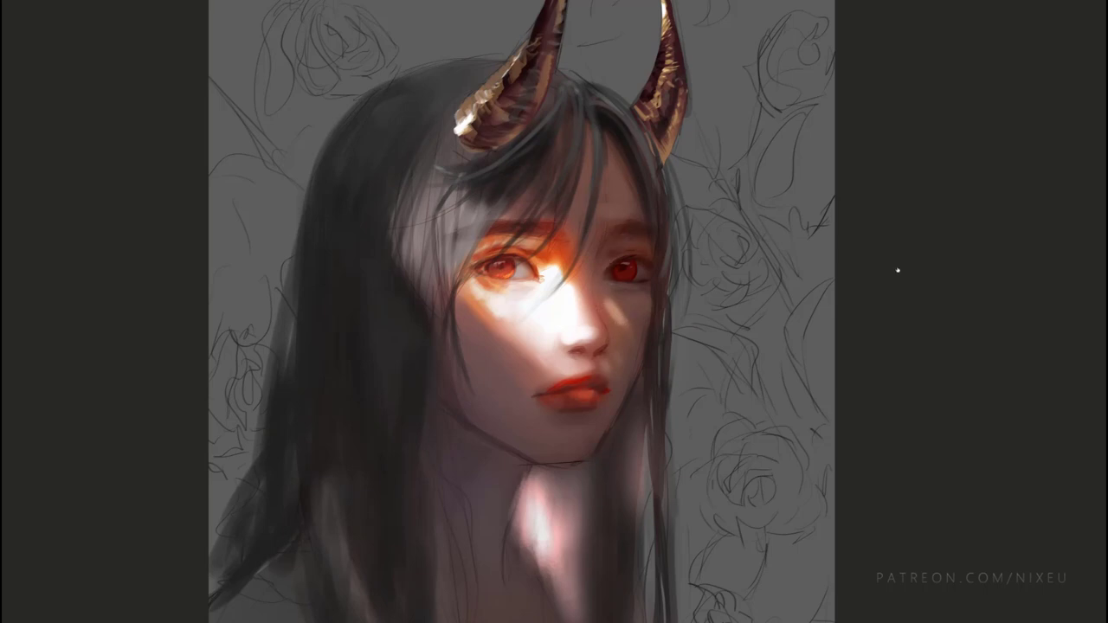
{"action": "key", "text": "ctrl+plus"}
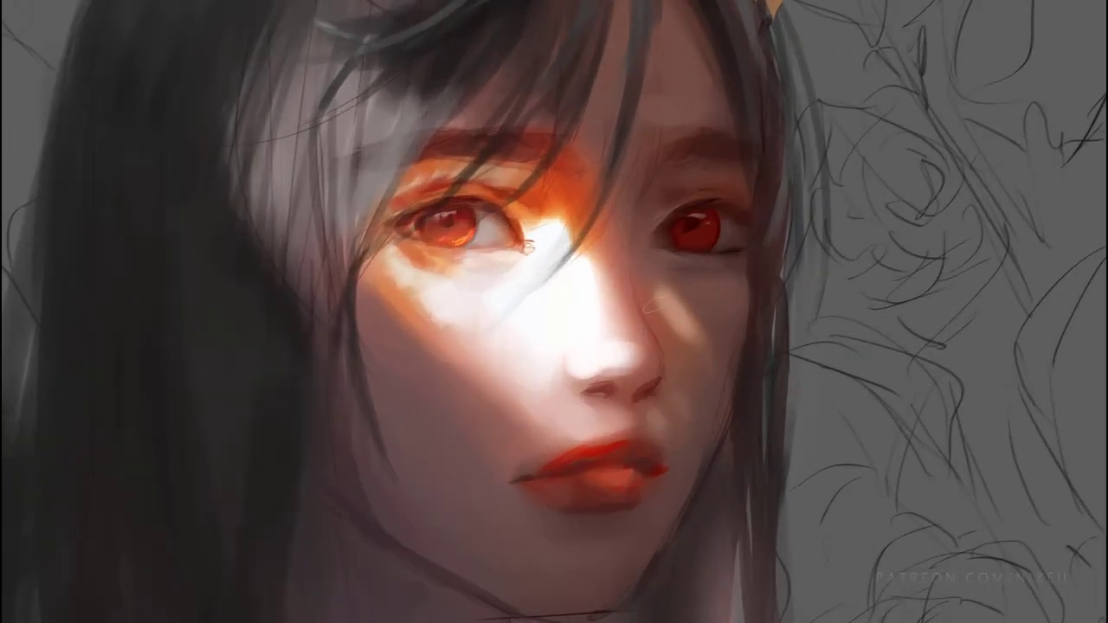
{"action": "key", "text": "ctrl+minus"}
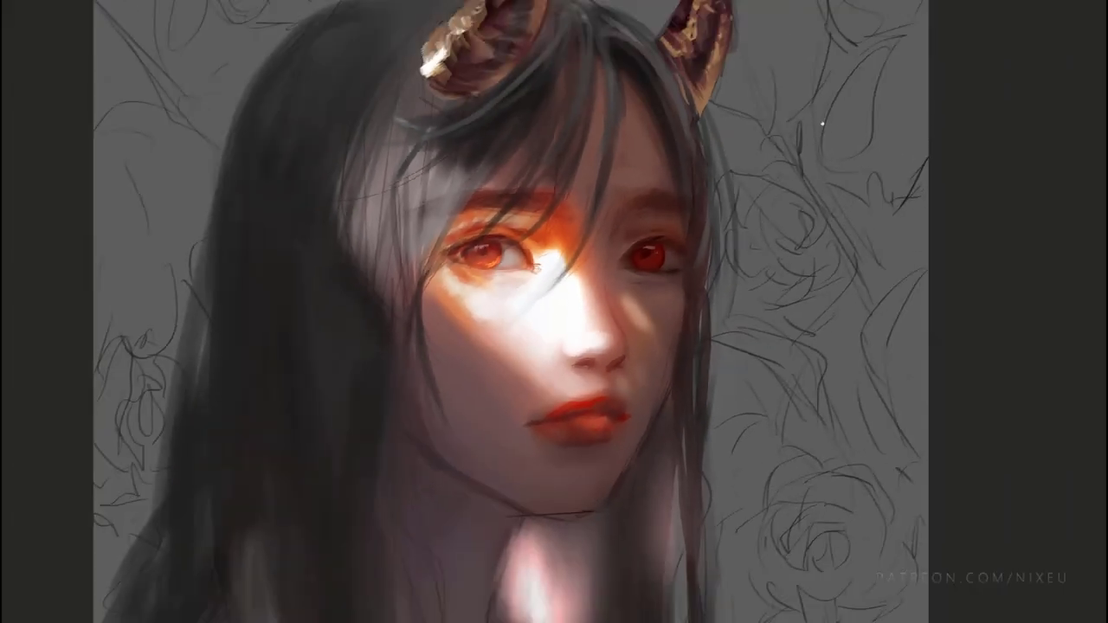
{"action": "left_click_drag", "start_coordinate": [620, 62], "coordinate": [684, 264]}
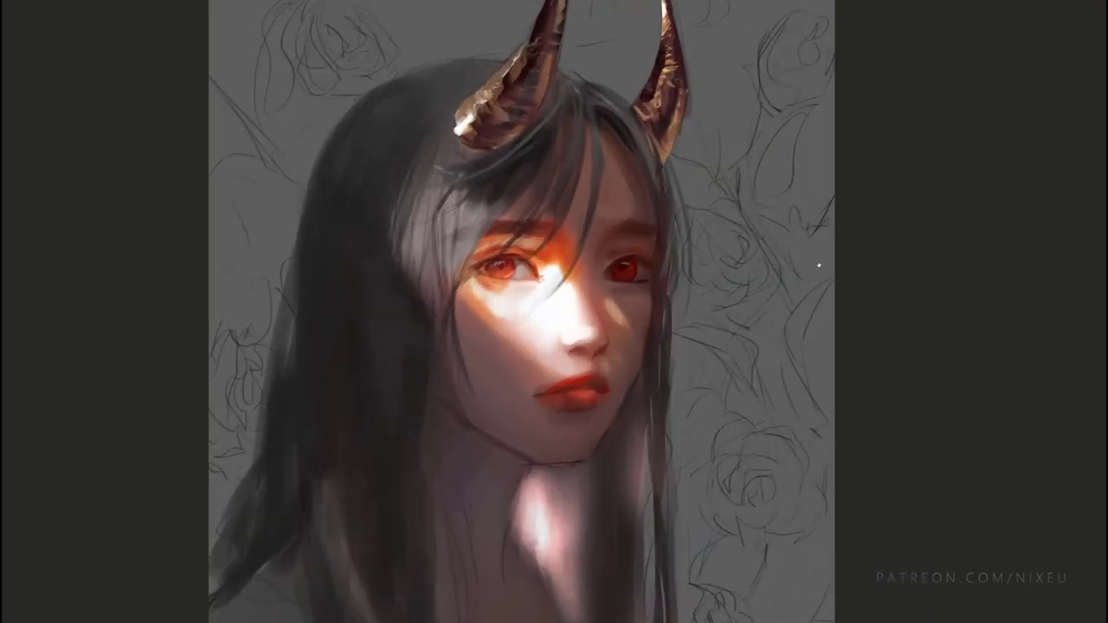
{"action": "key", "text": "h"}
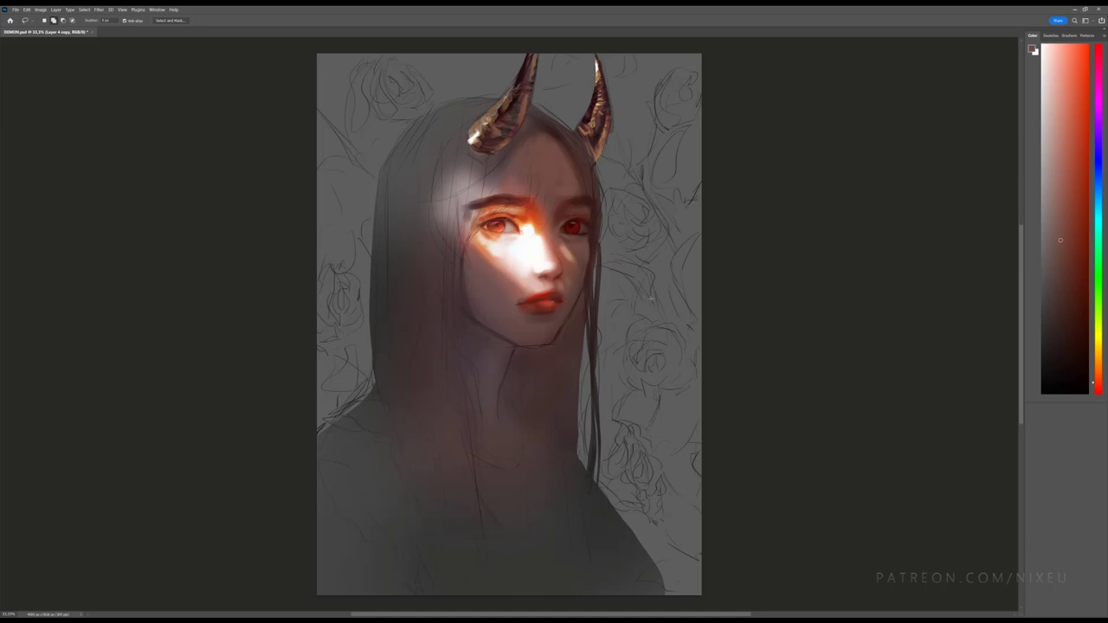
Step: Mirror the canvas, copy the lassoed cheek and chin onto a new layer, and lighten the brow
{"action": "key", "text": "ctrl+plus"}
{"action": "key", "text": "ctrl+minus"}
{"action": "key", "text": "ctrl+shift+h"}
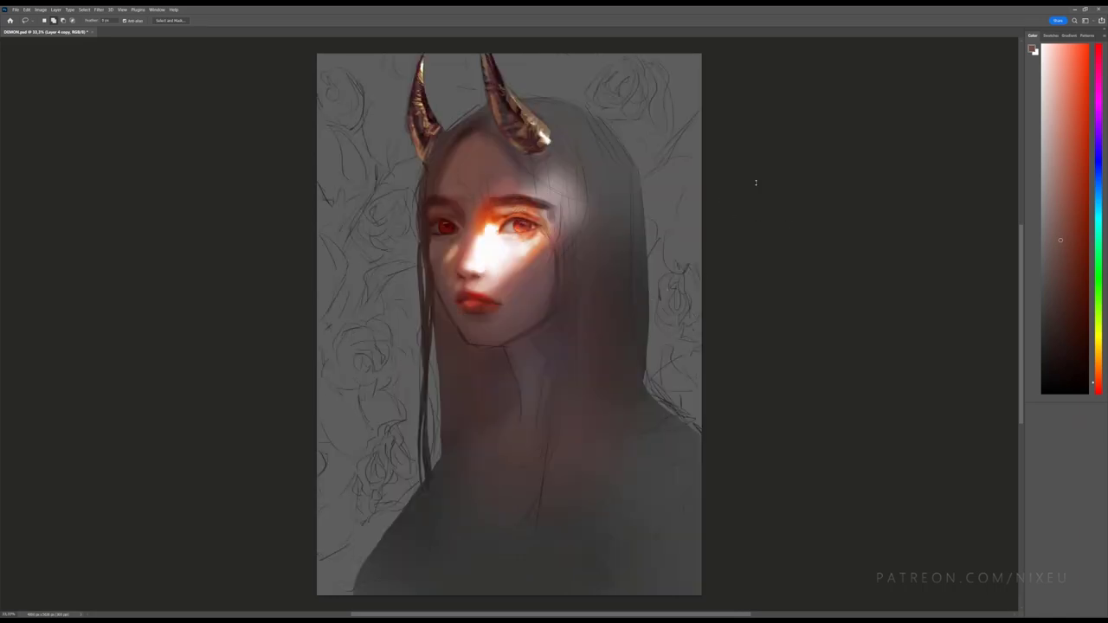
{"action": "mouse_move", "coordinate": [477, 122]}
{"action": "left_mouse_down"}
{"action": "mouse_move", "coordinate": [592, 233]}
{"action": "mouse_move", "coordinate": [485, 125]}
{"action": "left_mouse_up"}
{"action": "key", "text": "ctrl+j"}
{"action": "key", "text": "ctrl+shift+x"}
{"action": "key", "text": "ctrl+z"}
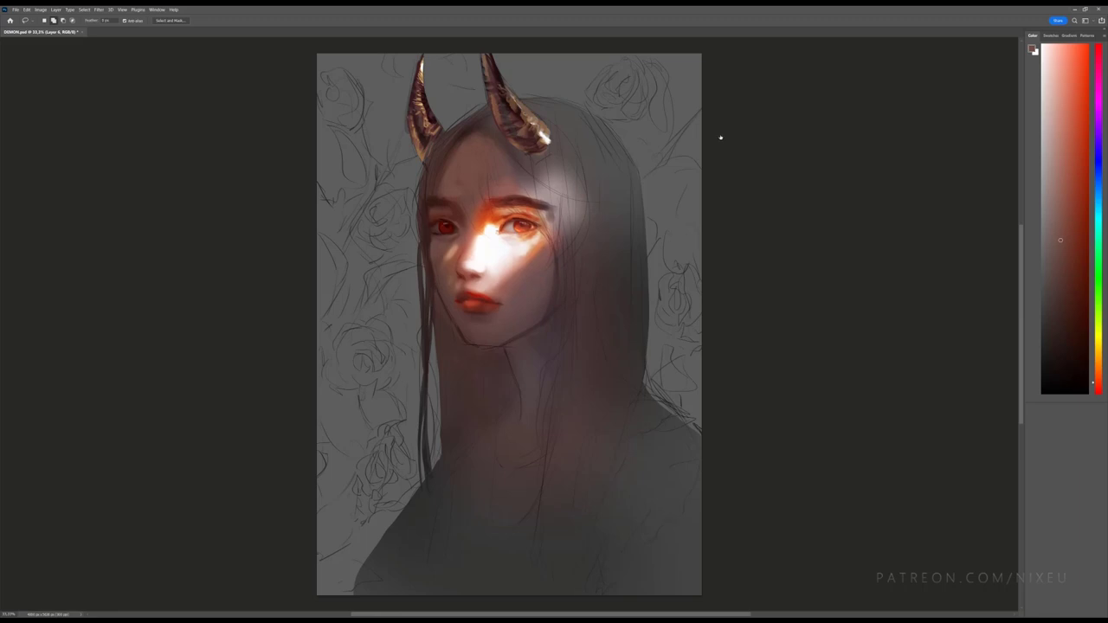
Step: Zoom in on the eye area and compare the latest edit with undo and redo
{"action": "scroll", "coordinate": [719, 137], "scroll_direction": "up", "scroll_amount": 2}
{"action": "scroll", "coordinate": [719, 137], "scroll_direction": "up", "scroll_amount": 2}
{"action": "scroll", "coordinate": [719, 137], "scroll_direction": "up", "scroll_amount": 2}
{"action": "scroll", "coordinate": [719, 137], "scroll_direction": "up", "scroll_amount": 1}
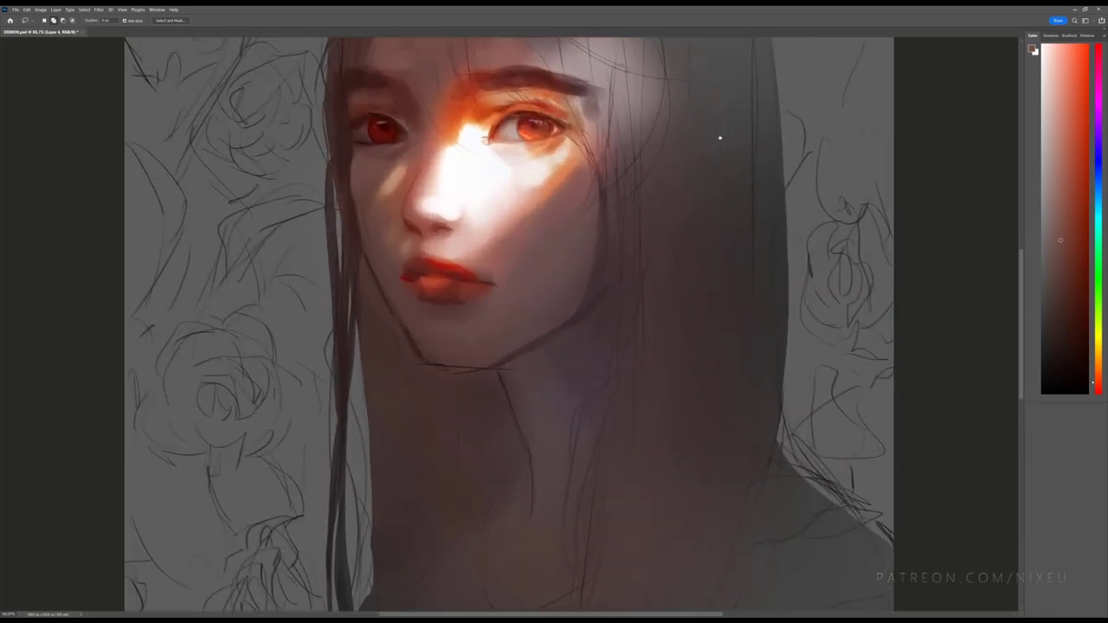
{"action": "key", "text": "ctrl+z"}
{"action": "key", "text": "ctrl+shift+z"}
Step: Flip the canvas back to its original orientation and compare the eye glow before and after
{"action": "left_click_drag", "start_coordinate": [1022, 274], "coordinate": [1014, 248]}
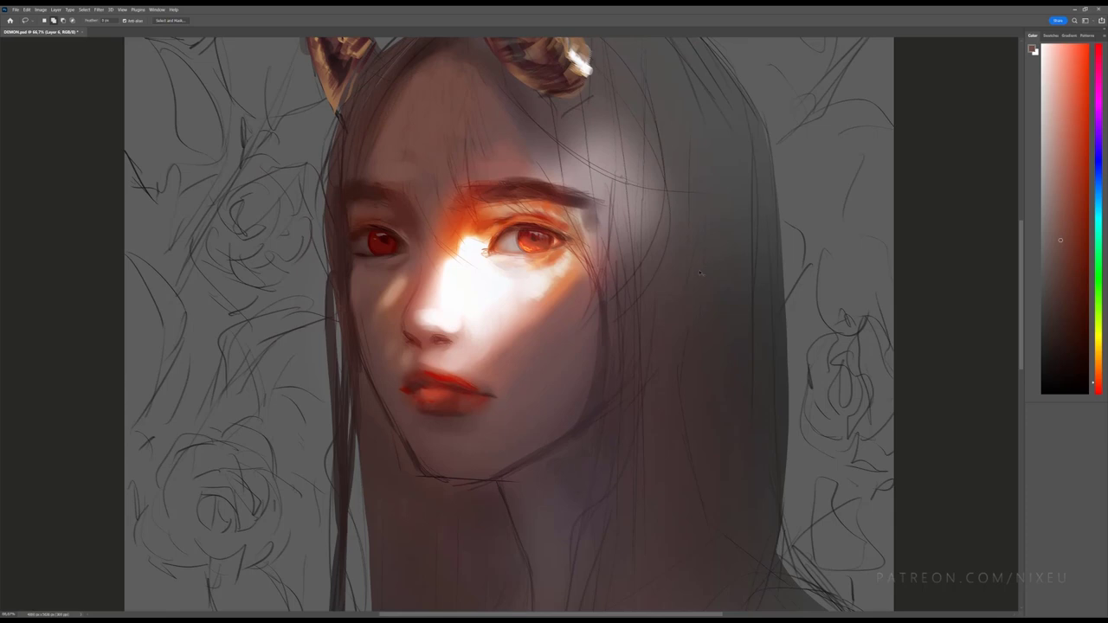
{"action": "key", "text": "h"}
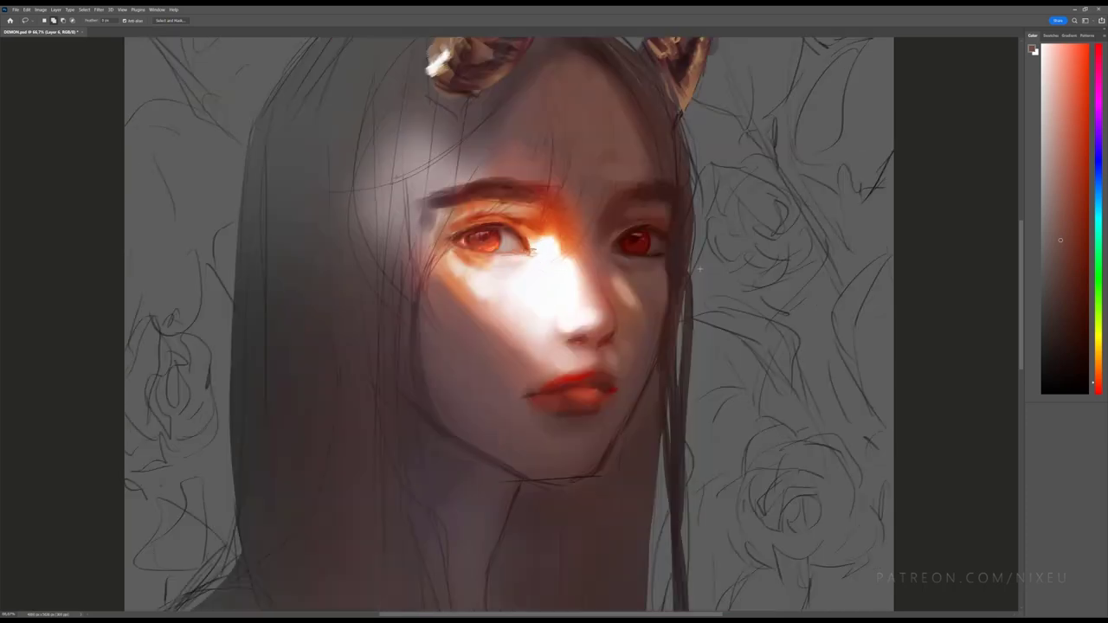
{"action": "key", "text": "ctrl+z"}
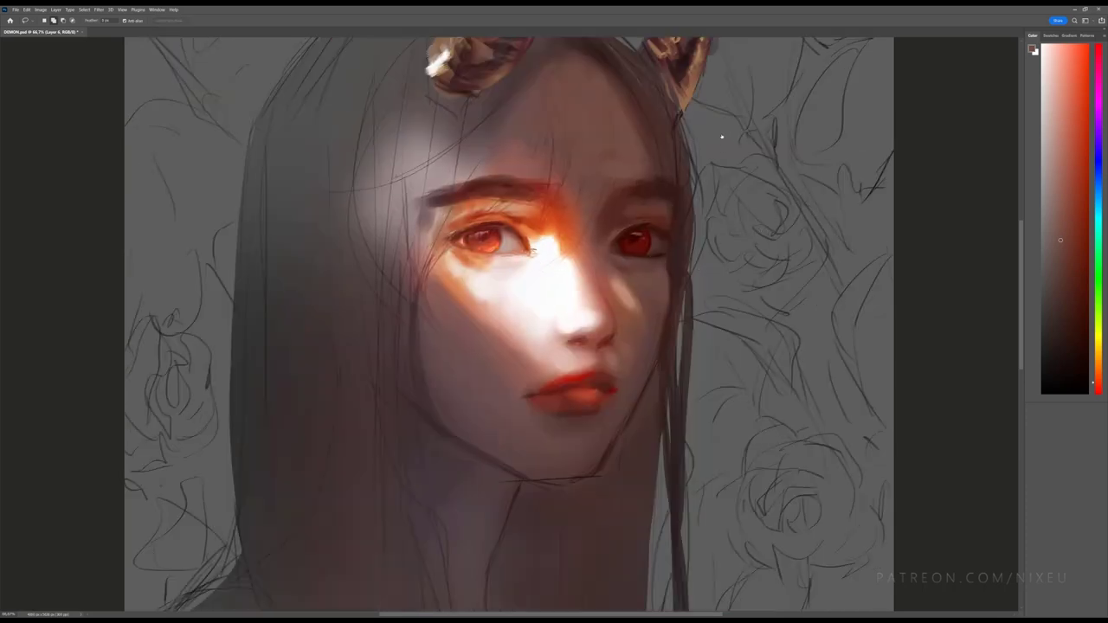
{"action": "key", "text": "ctrl+shift+z"}
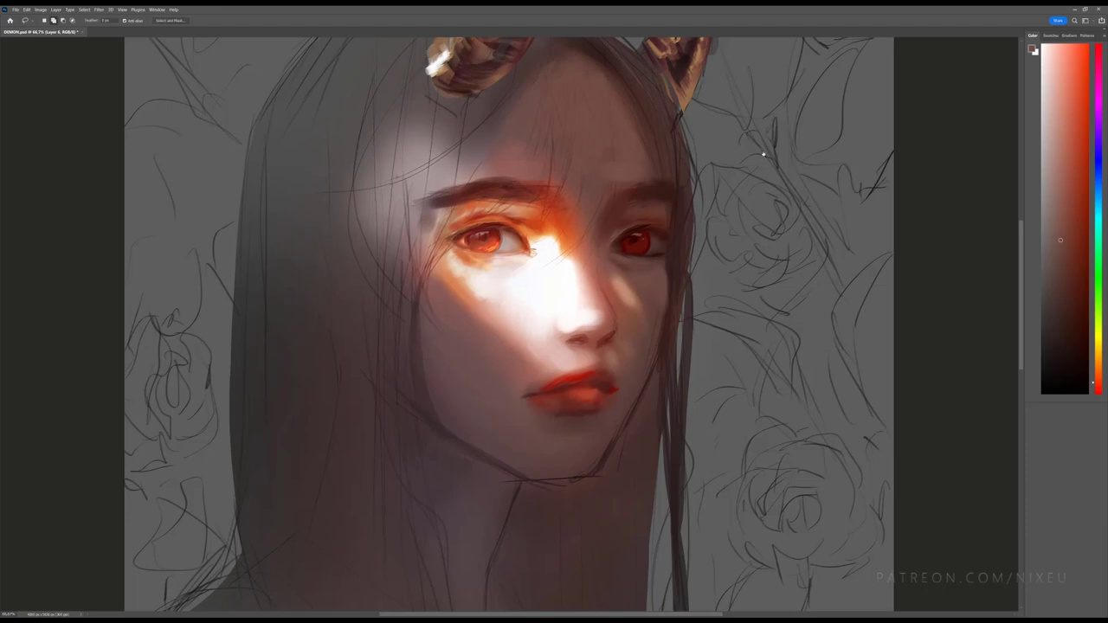
{"action": "key", "text": "ctrl+z"}
{"action": "key", "text": "ctrl+shift+z"}
Step: Flip the canvas again and trace a Lasso selection along the lit cheek and jaw
{"action": "left_click_drag", "start_coordinate": [520, 613], "coordinate": [547, 616]}
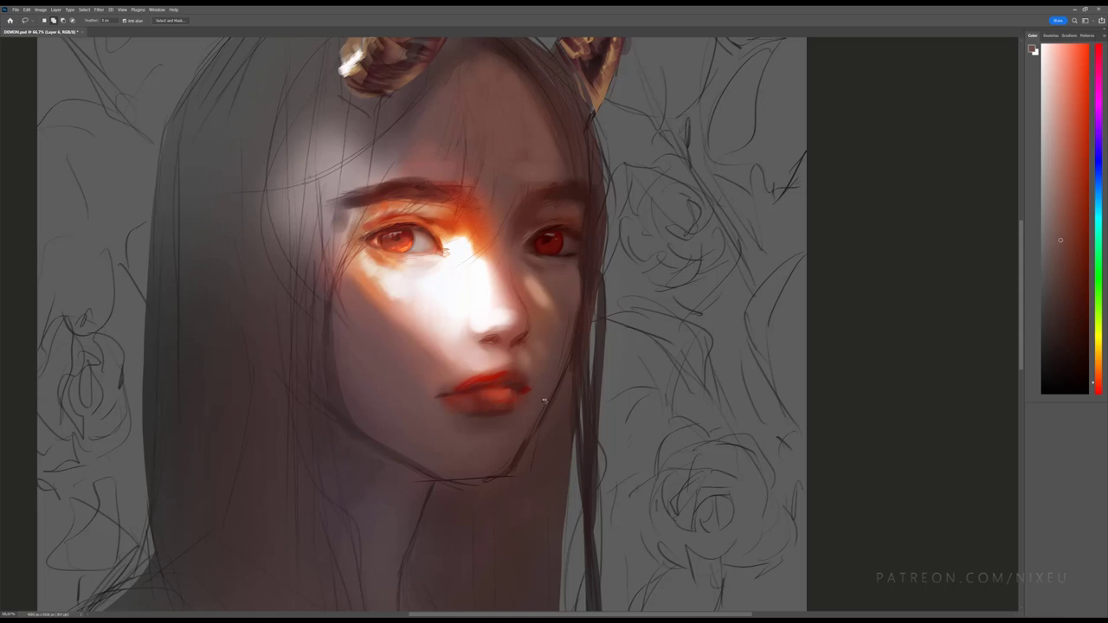
{"action": "key", "text": "h"}
{"action": "scroll", "coordinate": [492, 598], "scroll_direction": "left", "scroll_amount": 2}
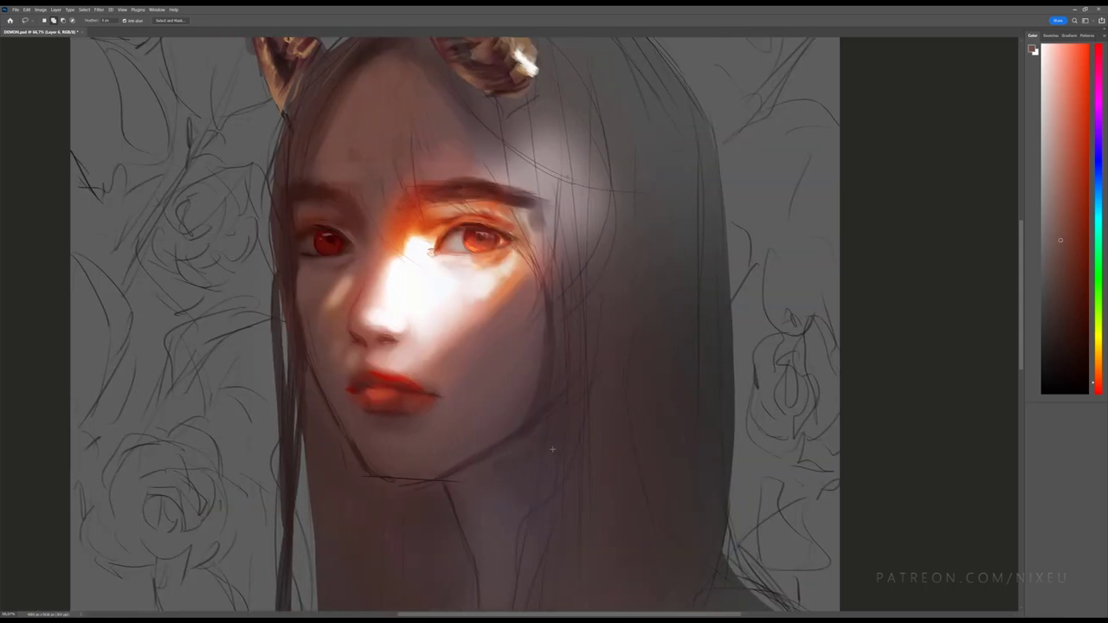
{"action": "key", "text": "b"}
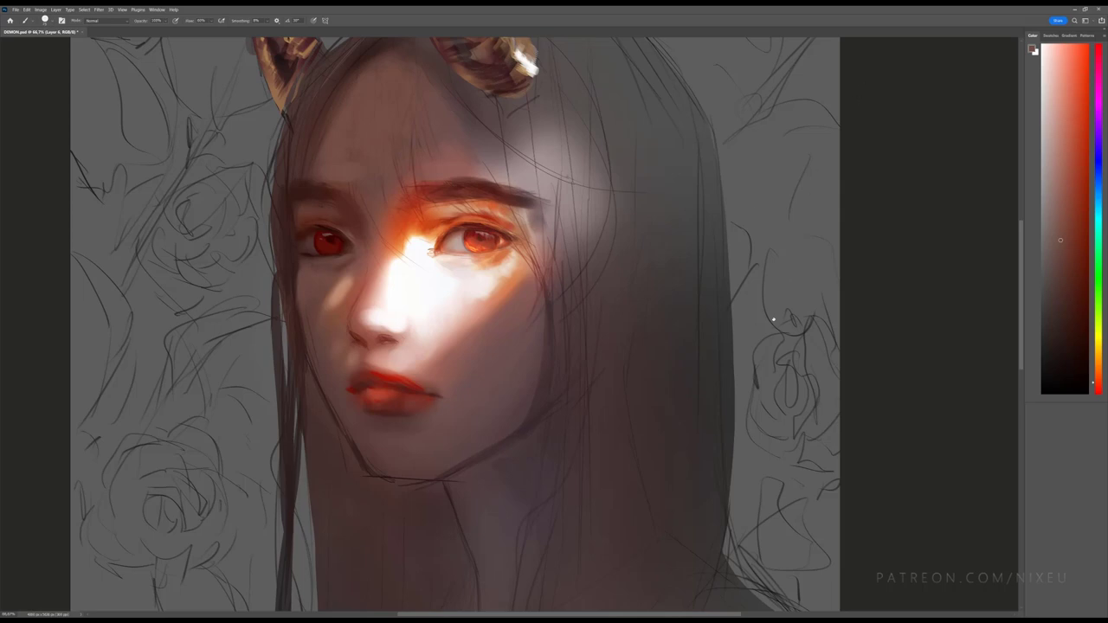
{"action": "key", "text": "l"}
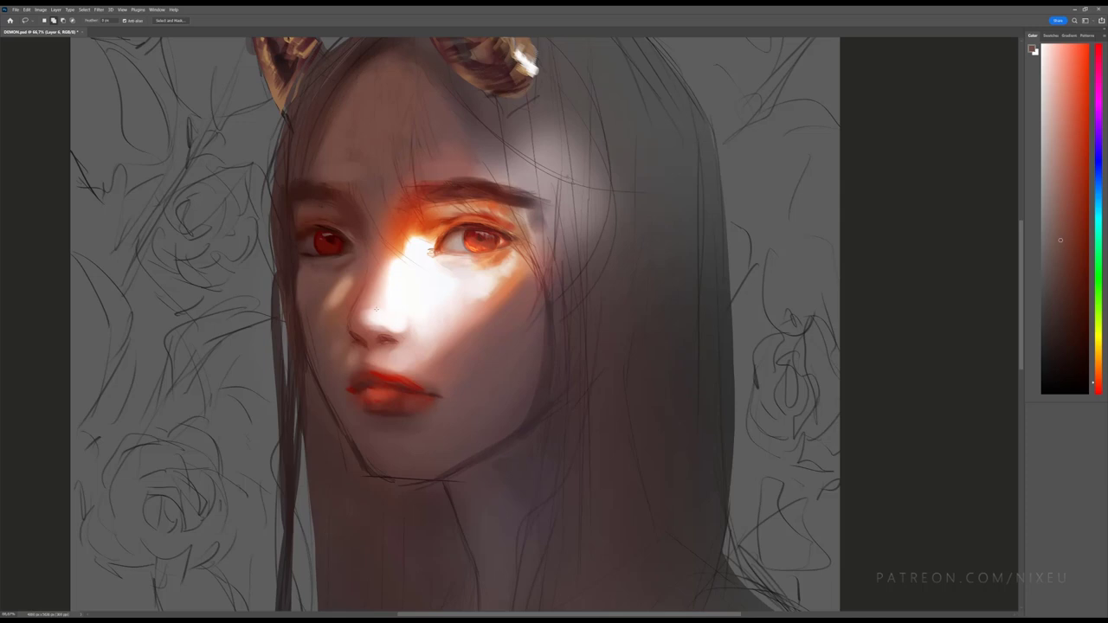
{"action": "mouse_move", "coordinate": [297, 289]}
{"action": "left_mouse_down"}
{"action": "mouse_move", "coordinate": [360, 467]}
{"action": "mouse_move", "coordinate": [391, 485]}
{"action": "mouse_move", "coordinate": [468, 455]}
{"action": "mouse_move", "coordinate": [458, 374]}
{"action": "mouse_move", "coordinate": [394, 251]}
{"action": "mouse_move", "coordinate": [298, 286]}
{"action": "left_mouse_up"}
Step: Repaint the selected cheek and jaw with sampled light and dark skin tones, then deselect
{"action": "key", "text": "b"}
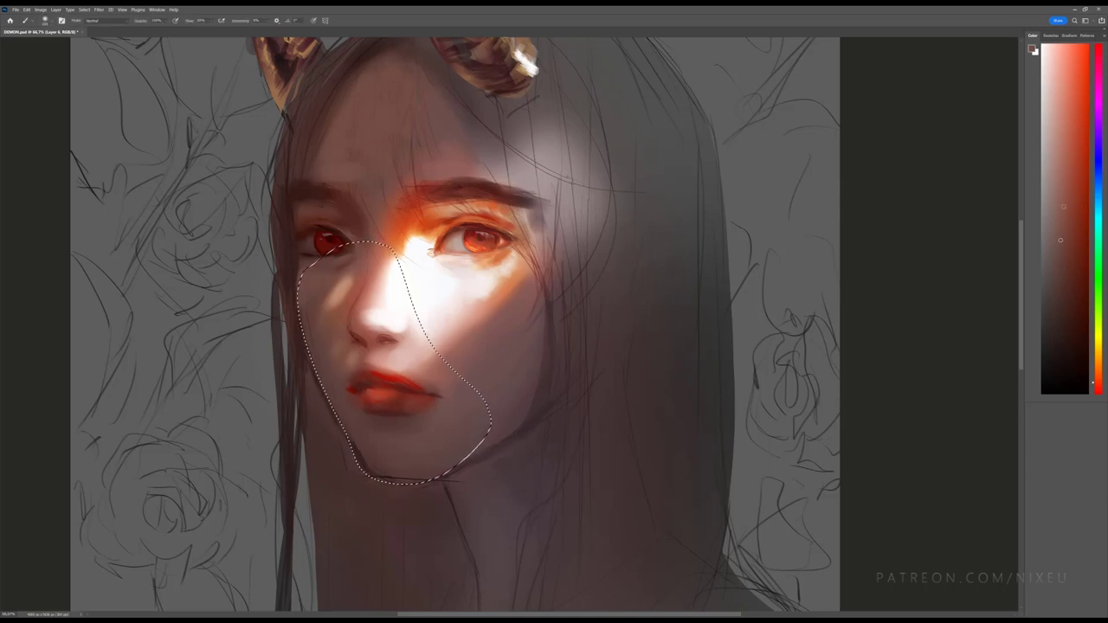
{"action": "left_click", "coordinate": [778, 224], "text": "alt"}
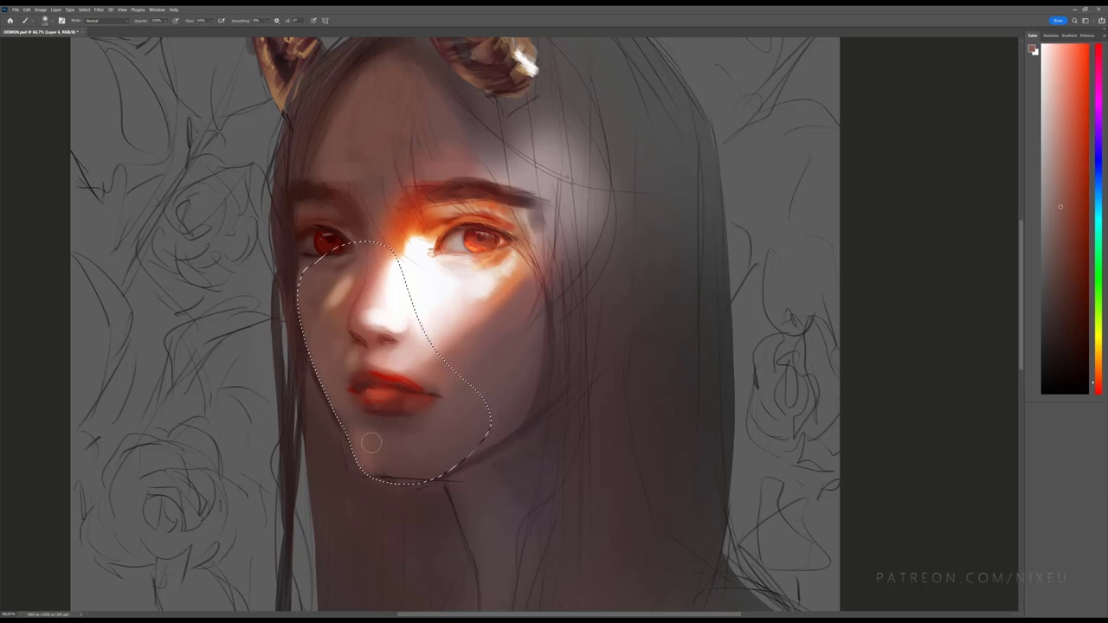
{"action": "left_click", "coordinate": [364, 437], "text": "alt"}
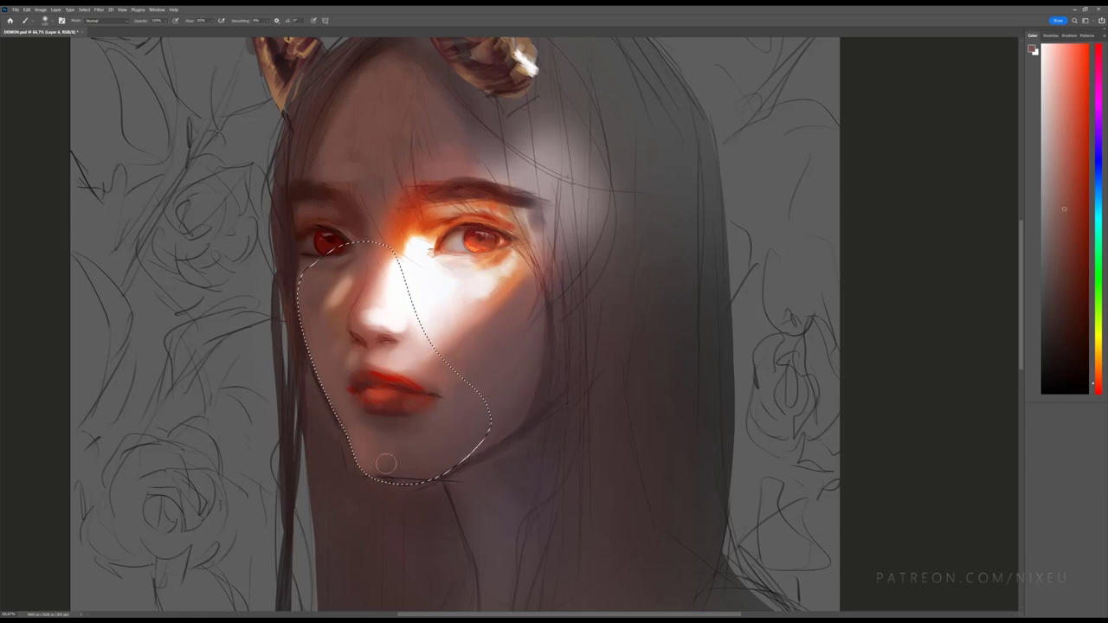
{"action": "left_click", "coordinate": [421, 472], "text": "alt"}
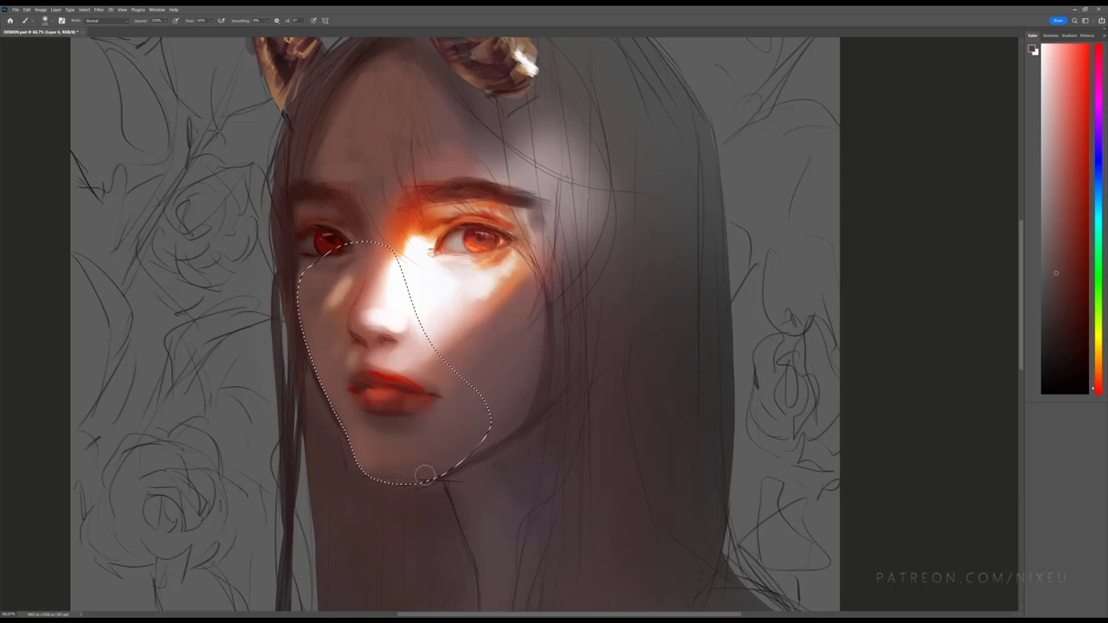
{"action": "left_click", "coordinate": [382, 468], "text": "alt"}
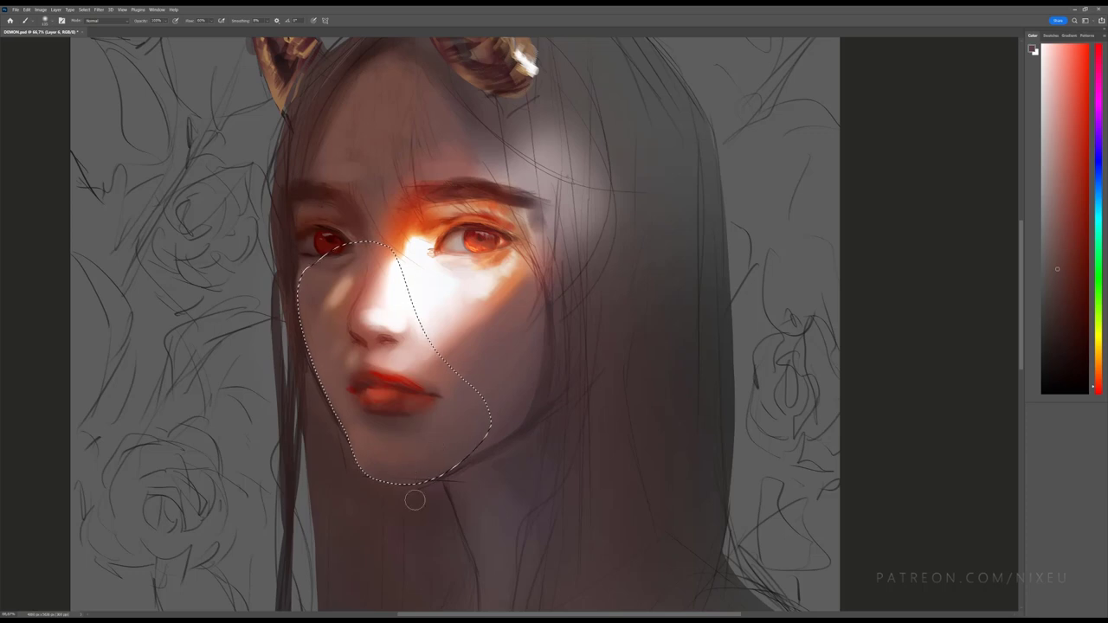
{"action": "left_click", "coordinate": [410, 294], "text": "alt"}
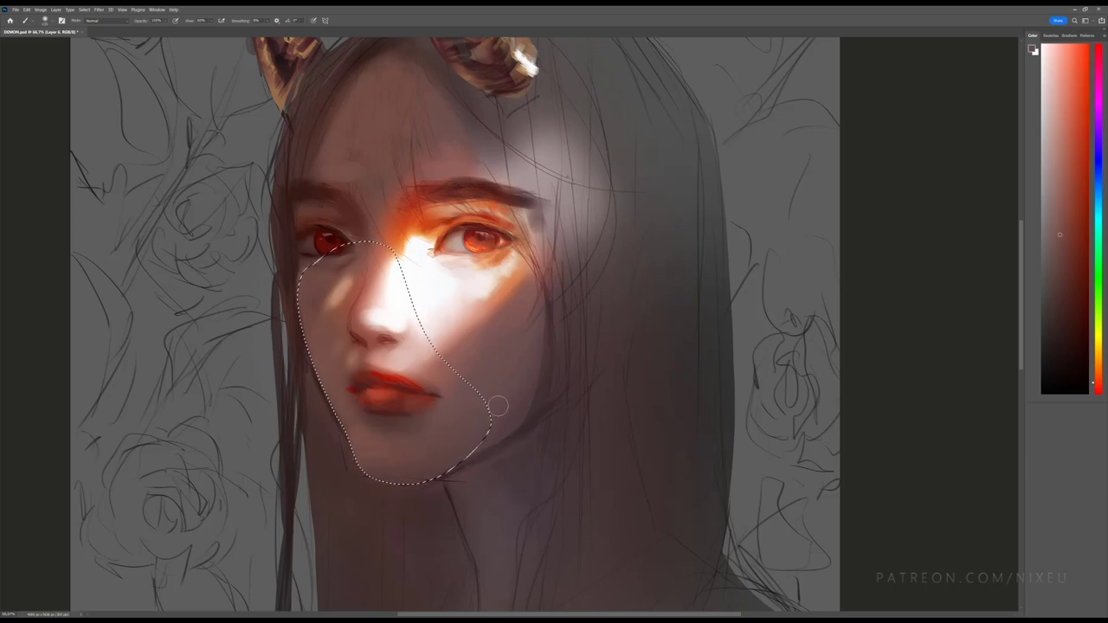
{"action": "key", "text": "ctrl+d"}
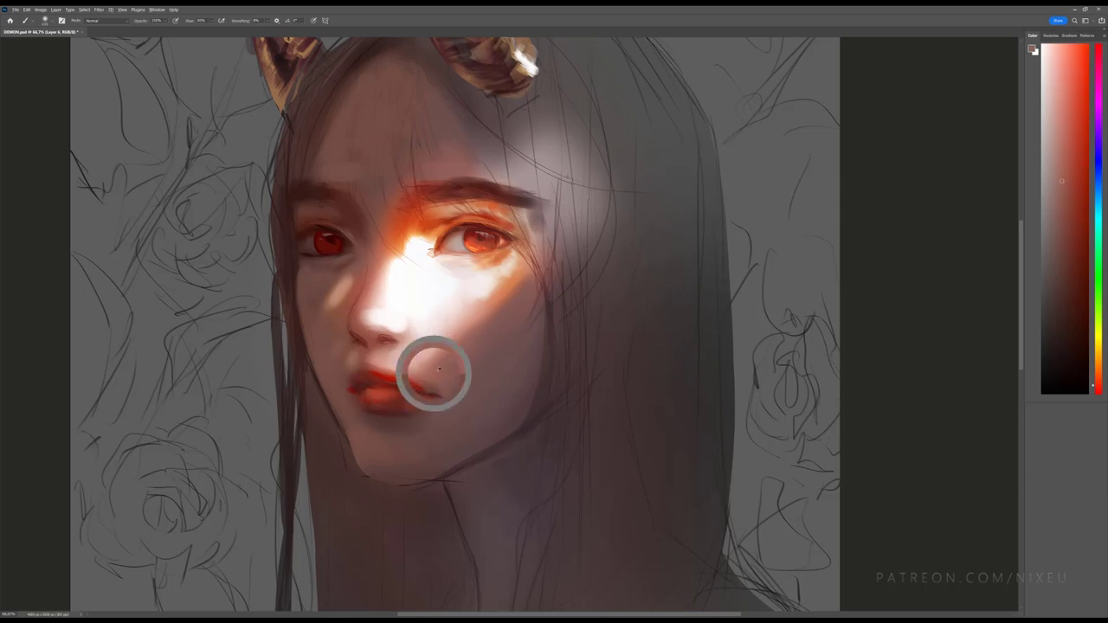
{"action": "left_click", "coordinate": [1062, 181]}
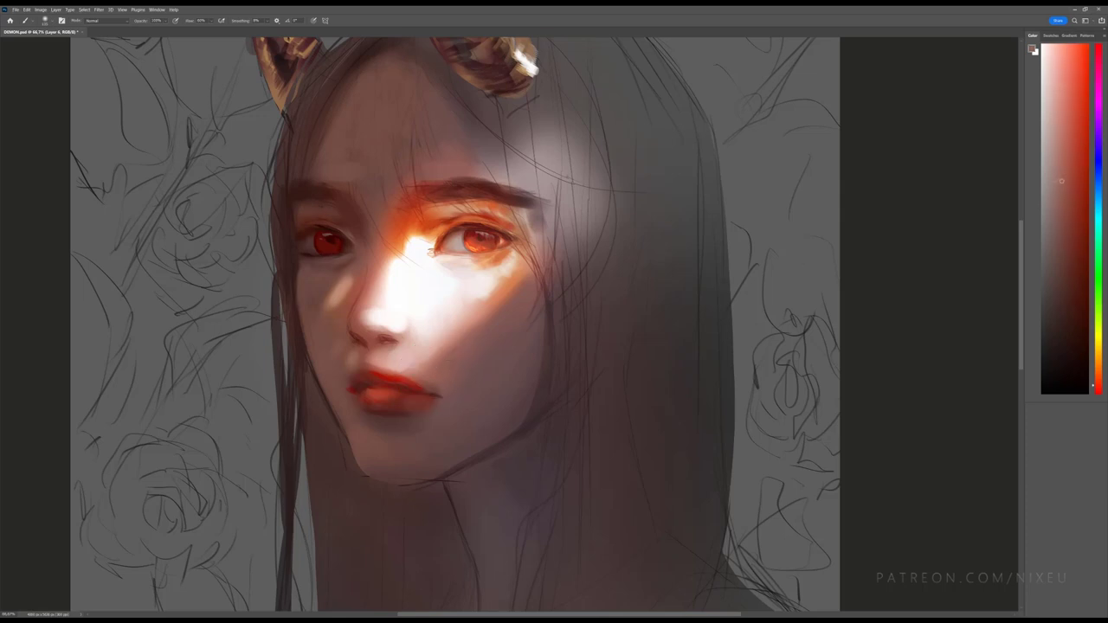
Step: Pick orange and red shades and softly paint warm skin touches over the jaw edge
{"action": "left_click", "coordinate": [1097, 370]}
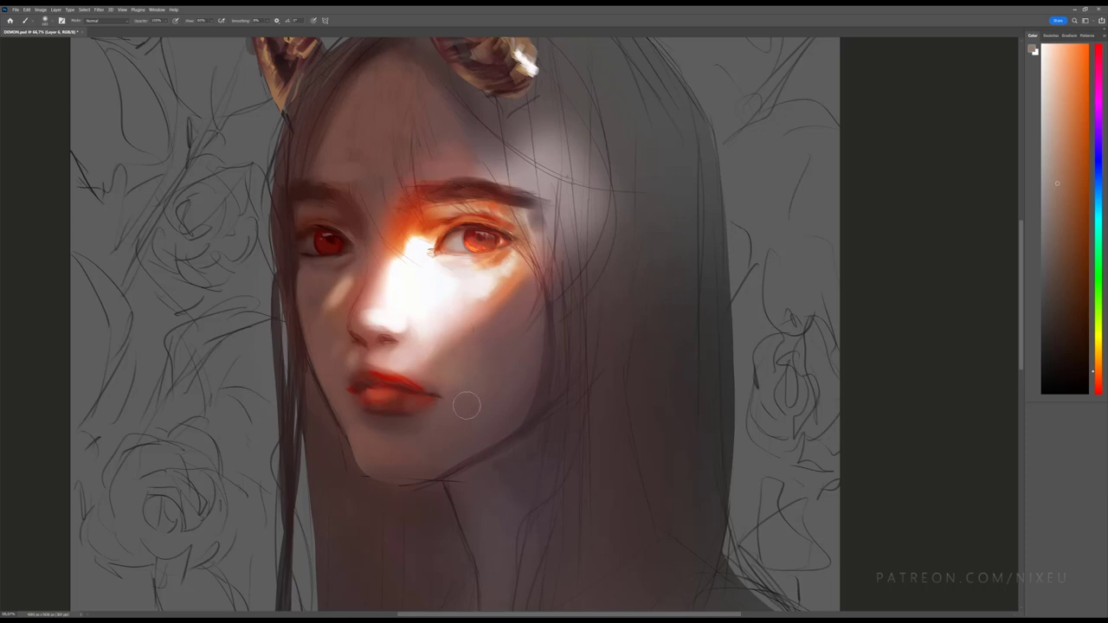
{"action": "left_click", "coordinate": [444, 378], "text": "alt"}
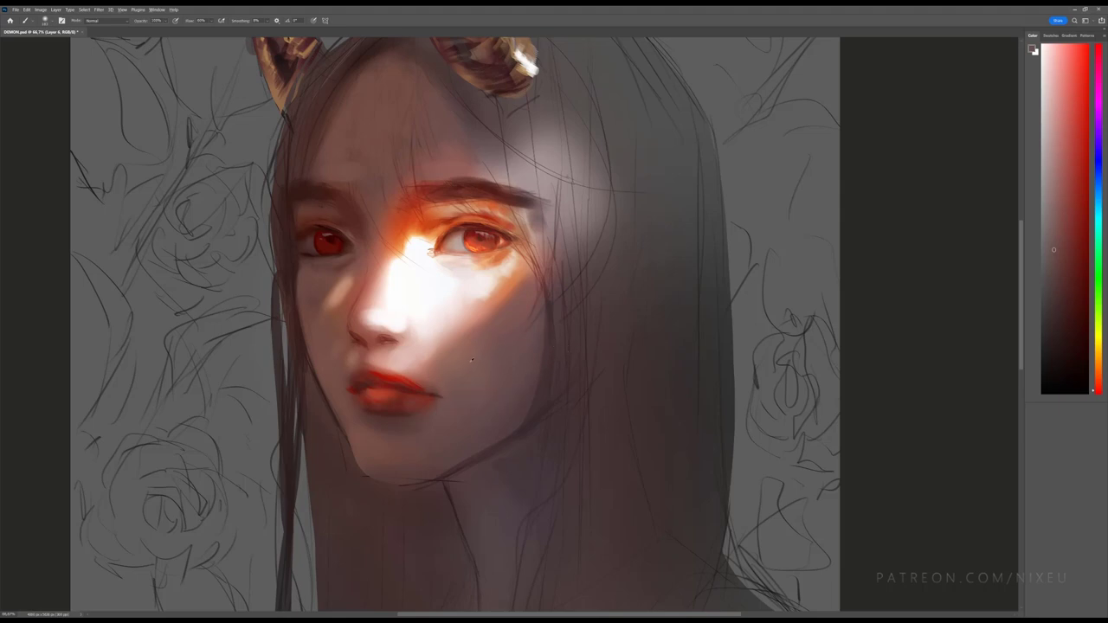
{"action": "left_click", "coordinate": [471, 360], "text": "alt"}
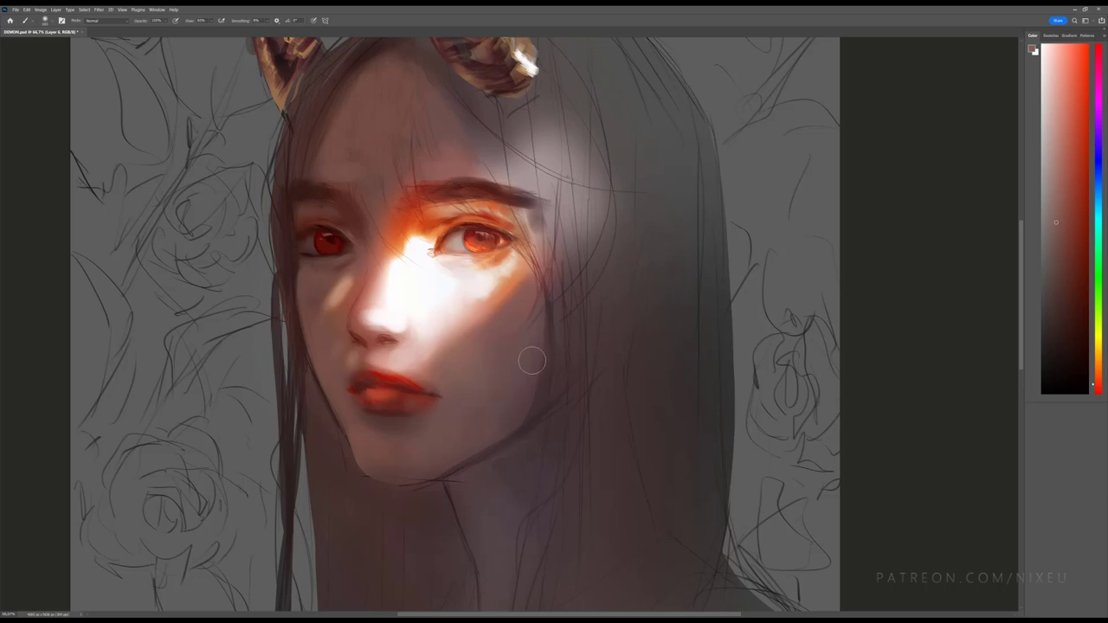
{"action": "left_click", "coordinate": [514, 405], "text": "alt"}
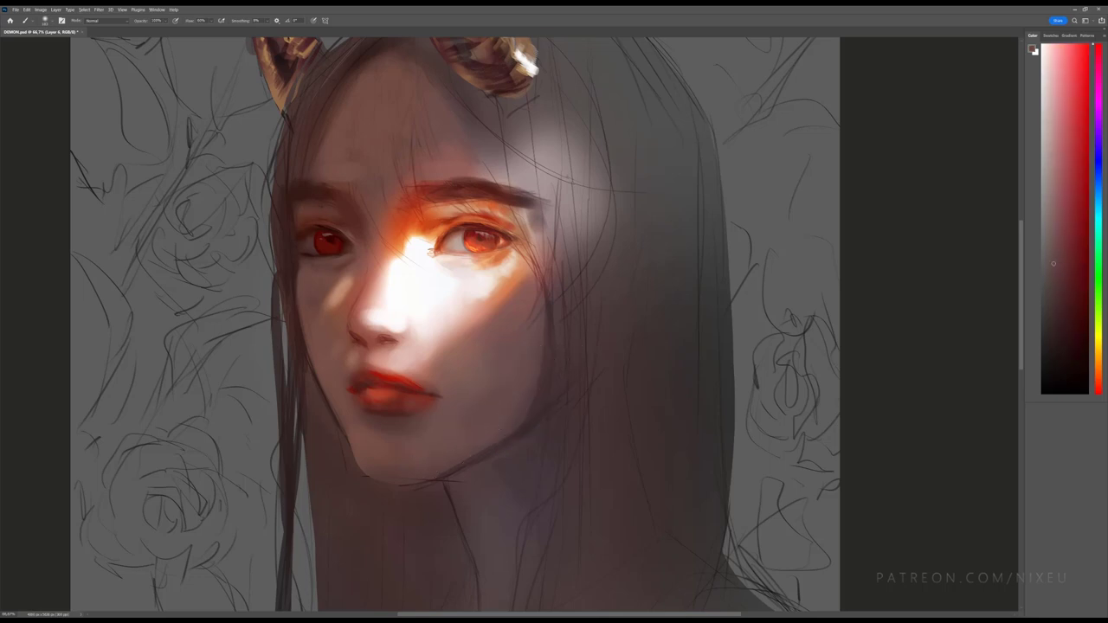
{"action": "left_click", "coordinate": [525, 373], "text": "alt"}
{"action": "left_click_drag", "start_coordinate": [508, 410], "coordinate": [511, 390]}
Step: Choose another warm shade, zoom out, and mirror the canvas horizontally to check the face
{"action": "left_click", "coordinate": [1069, 268]}
{"action": "key", "text": "ctrl+minus"}
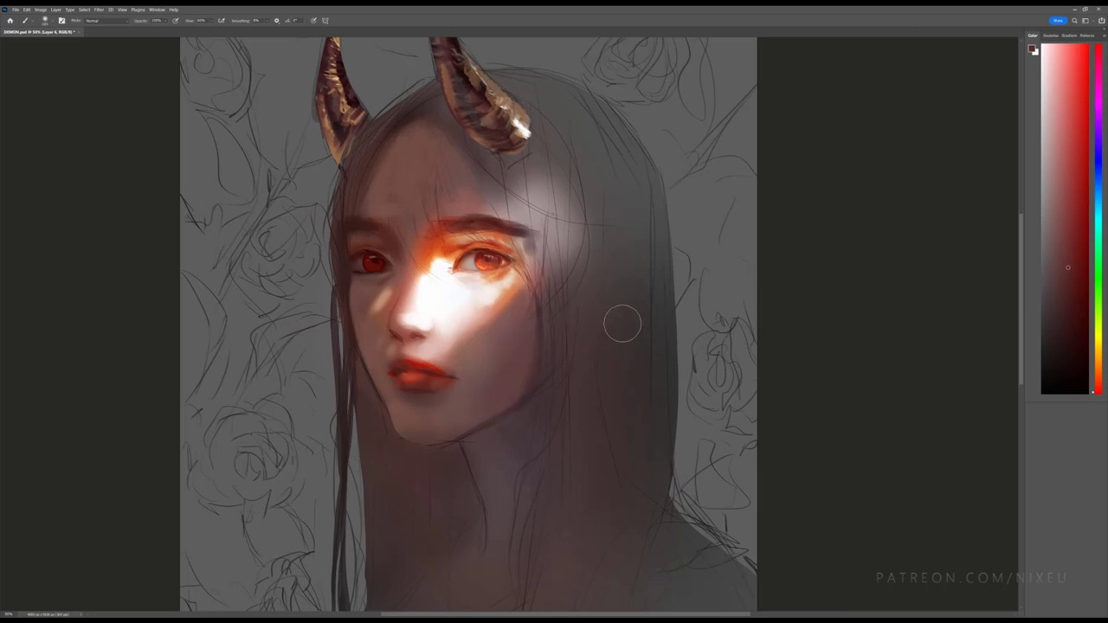
{"action": "left_click", "coordinate": [1062, 297]}
{"action": "key", "text": "h"}
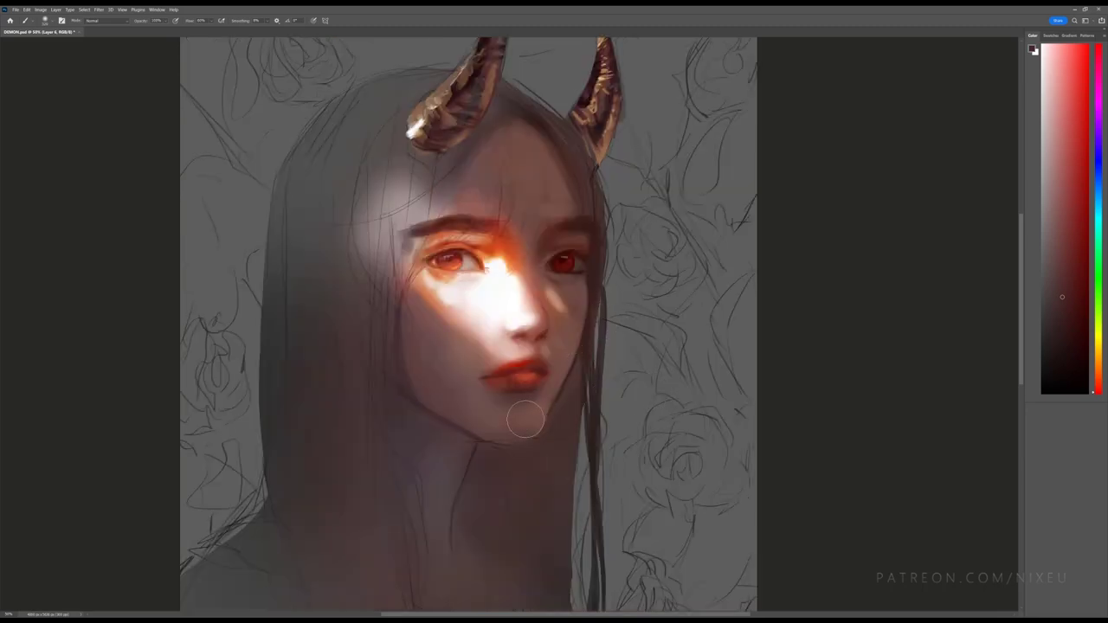
{"action": "key", "text": "l"}
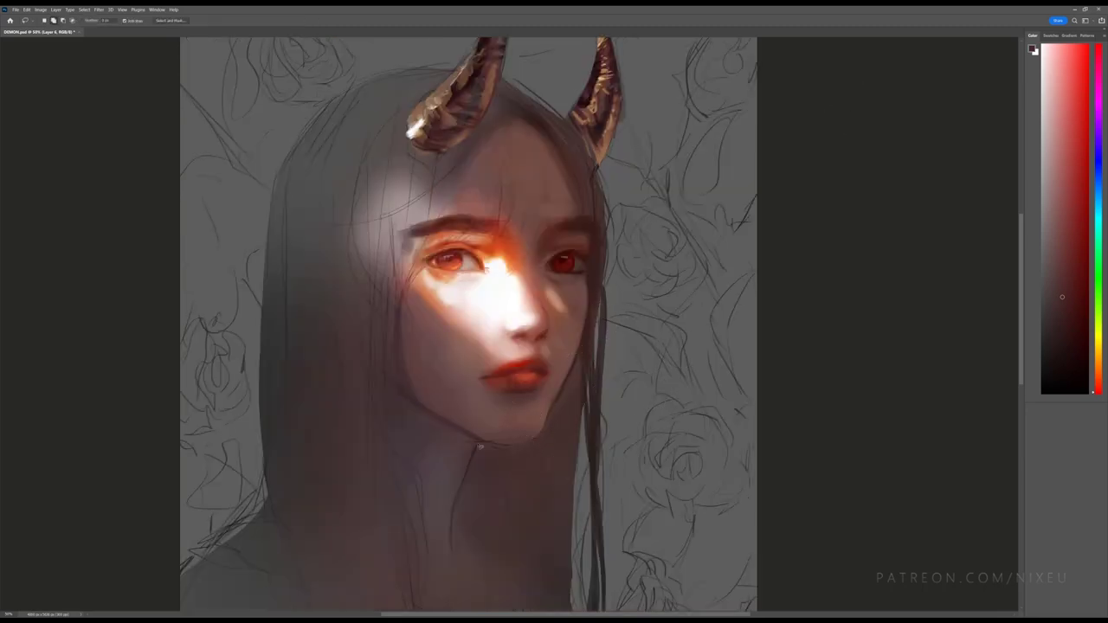
Step: Lasso the neck under the chin, repaint it with skin tone sampled from the face, then deselect
{"action": "left_click_drag", "start_coordinate": [417, 517], "coordinate": [402, 400]}
{"action": "left_click_drag", "start_coordinate": [449, 430], "coordinate": [475, 440]}
{"action": "key", "text": "b"}
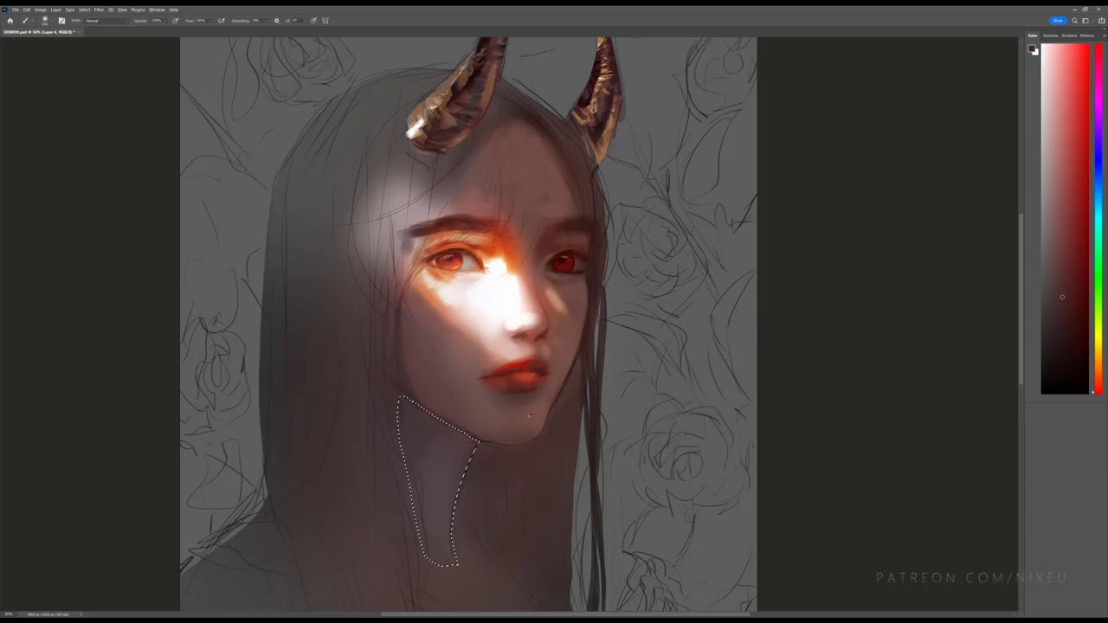
{"action": "left_click", "coordinate": [523, 438], "text": "alt"}
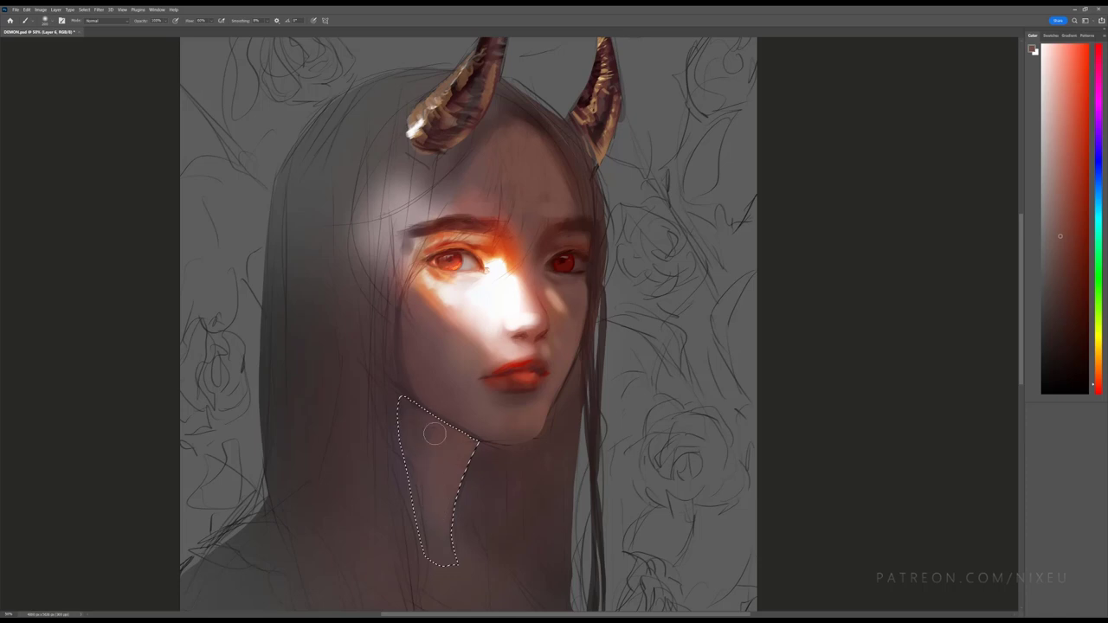
{"action": "key", "text": "ctrl+d"}
{"action": "key", "text": "ctrl+minus"}
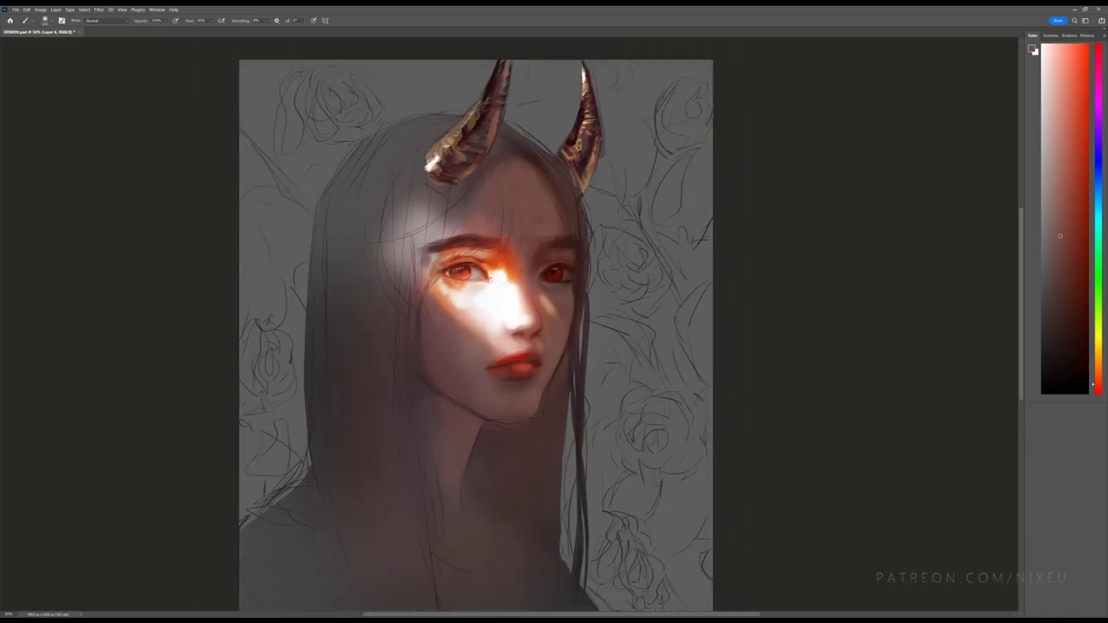
{"action": "key", "text": "ctrl+minus"}
{"action": "key", "text": "ctrl+plus"}
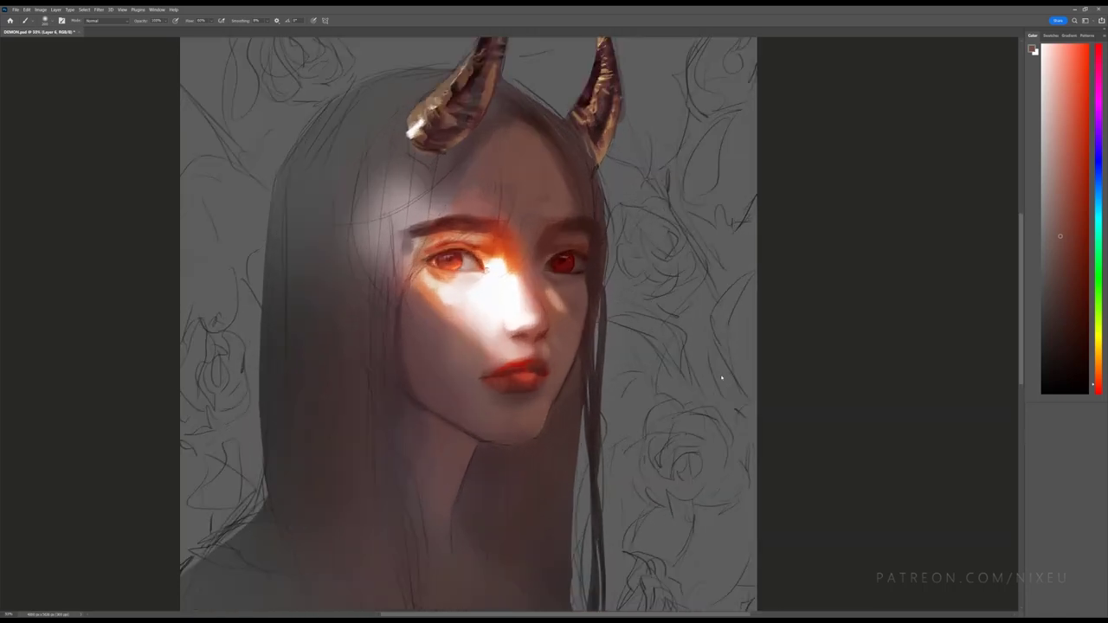
{"action": "key", "text": "ctrl+minus"}
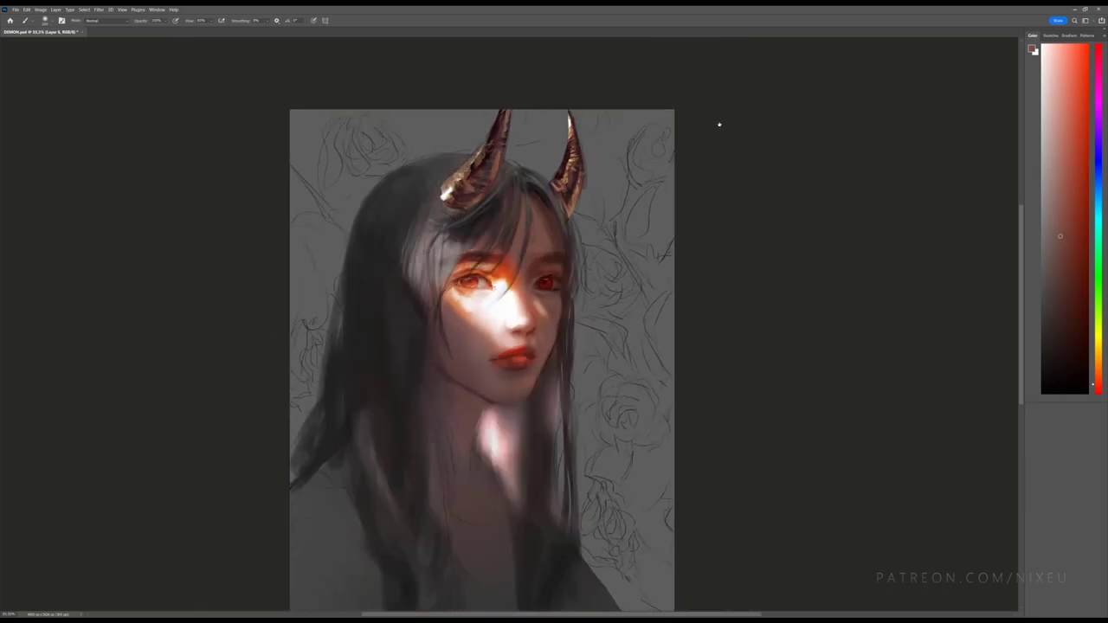
Step: Compare the earlier lighter hair with the dark-painted hair, keeping the dark version
{"action": "key", "text": "ctrl+z"}
{"action": "key", "text": "ctrl+shift+z"}
{"action": "key", "text": "ctrl+z"}
{"action": "key", "text": "ctrl+shift+z"}
{"action": "key", "text": "ctrl+minus"}
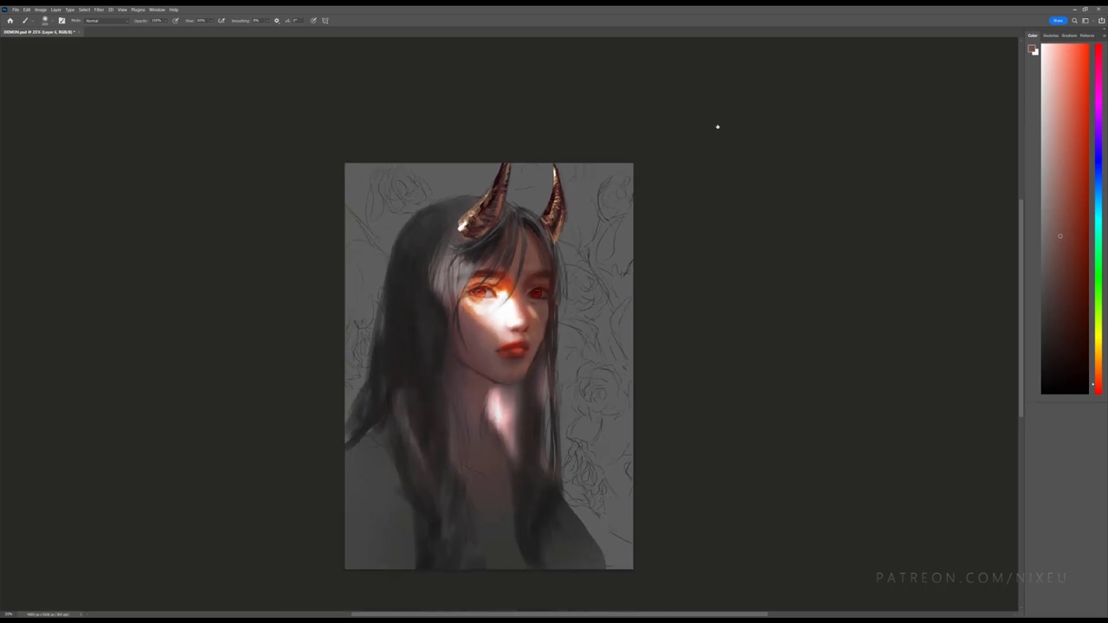
{"action": "key", "text": "ctrl+plus"}
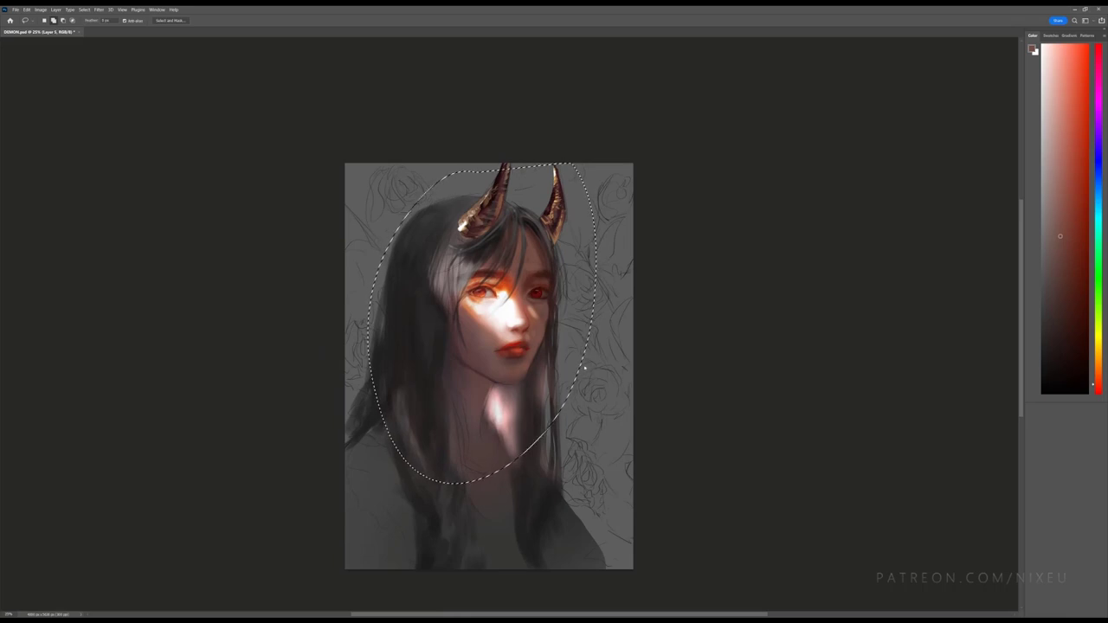
Step: Warp the oval head selection taller at the top and wider on the right, then apply it
{"action": "key", "text": "ctrl+t"}
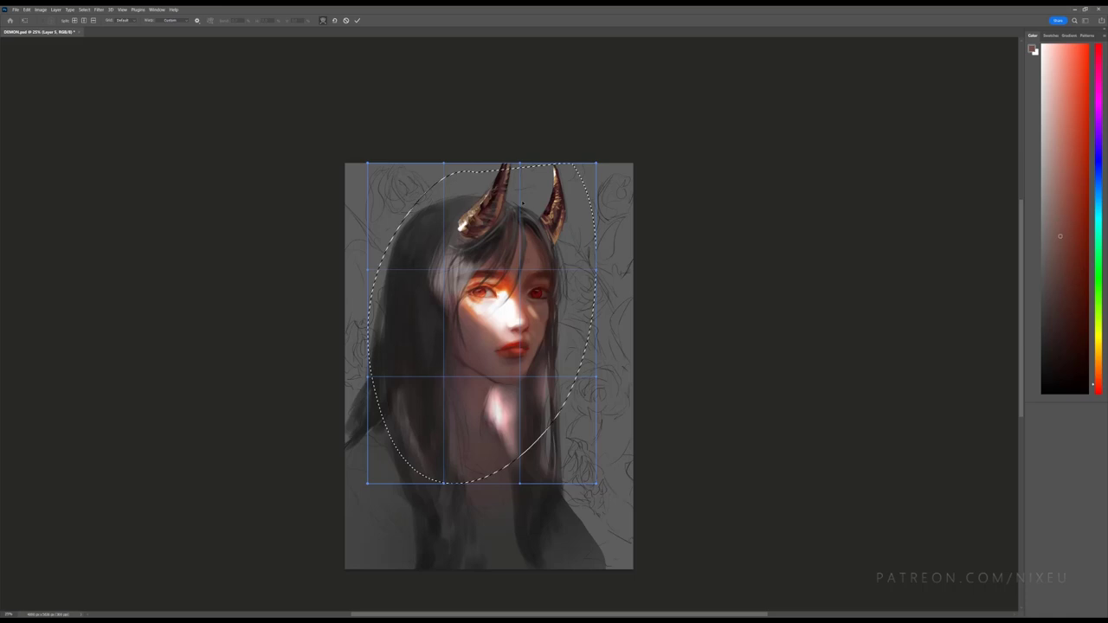
{"action": "left_click_drag", "start_coordinate": [516, 163], "coordinate": [511, 148]}
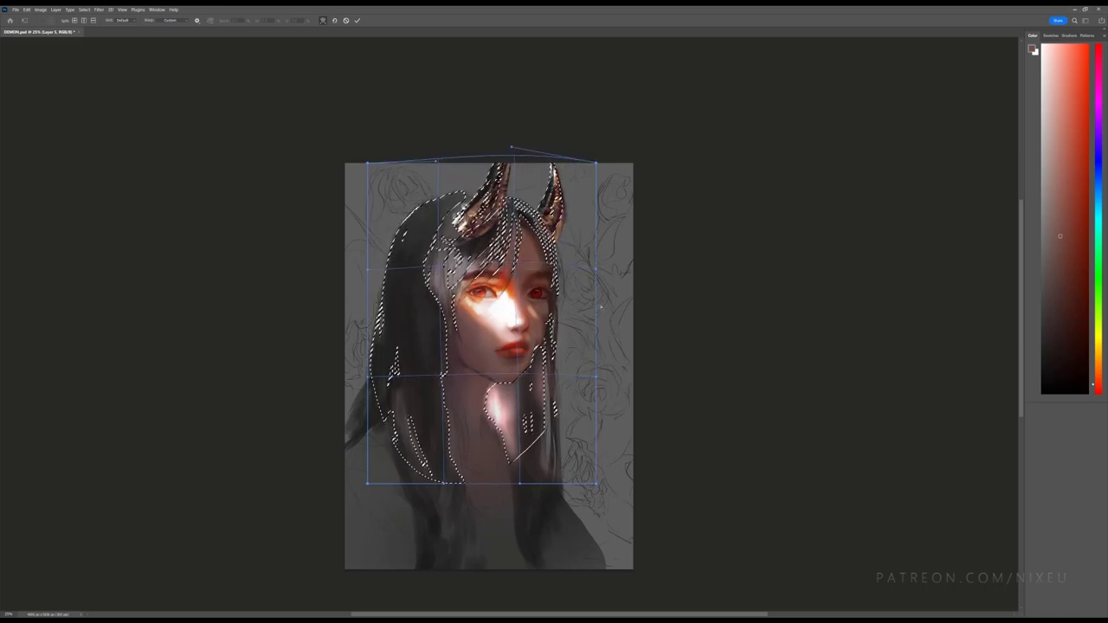
{"action": "left_click_drag", "start_coordinate": [596, 270], "coordinate": [604, 274]}
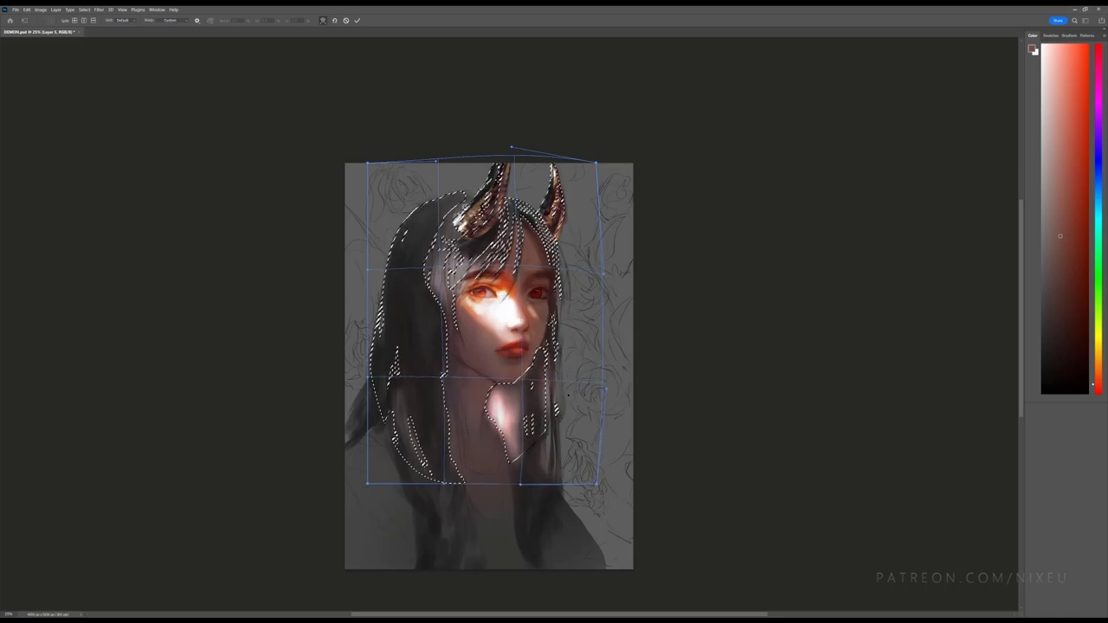
{"action": "left_click_drag", "start_coordinate": [599, 378], "coordinate": [603, 386]}
{"action": "left_click_drag", "start_coordinate": [511, 148], "coordinate": [512, 138]}
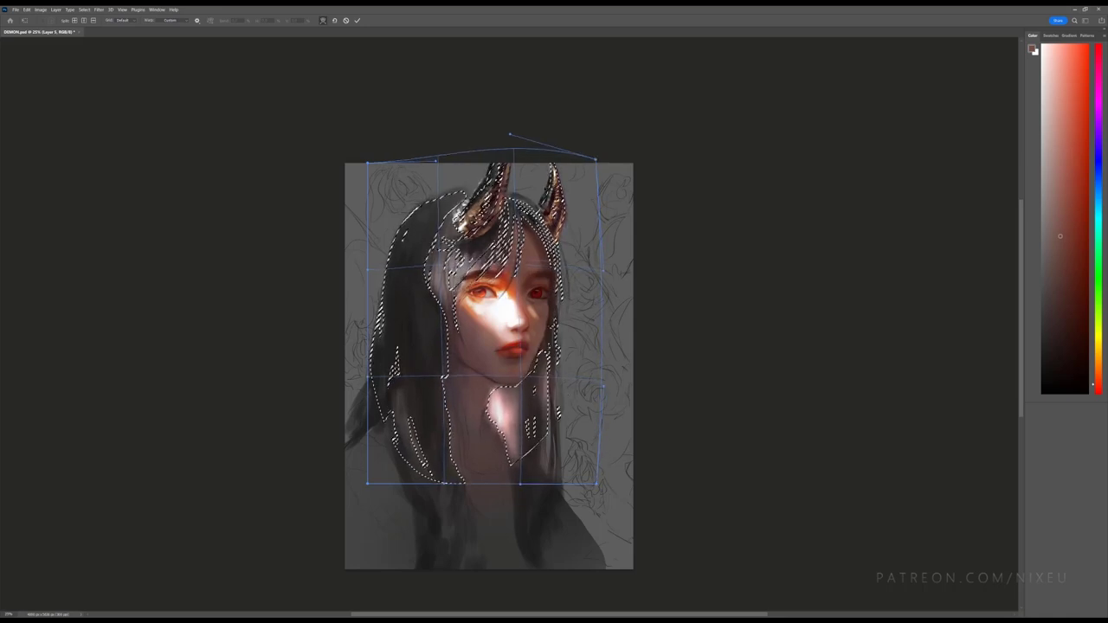
{"action": "left_click", "coordinate": [357, 20]}
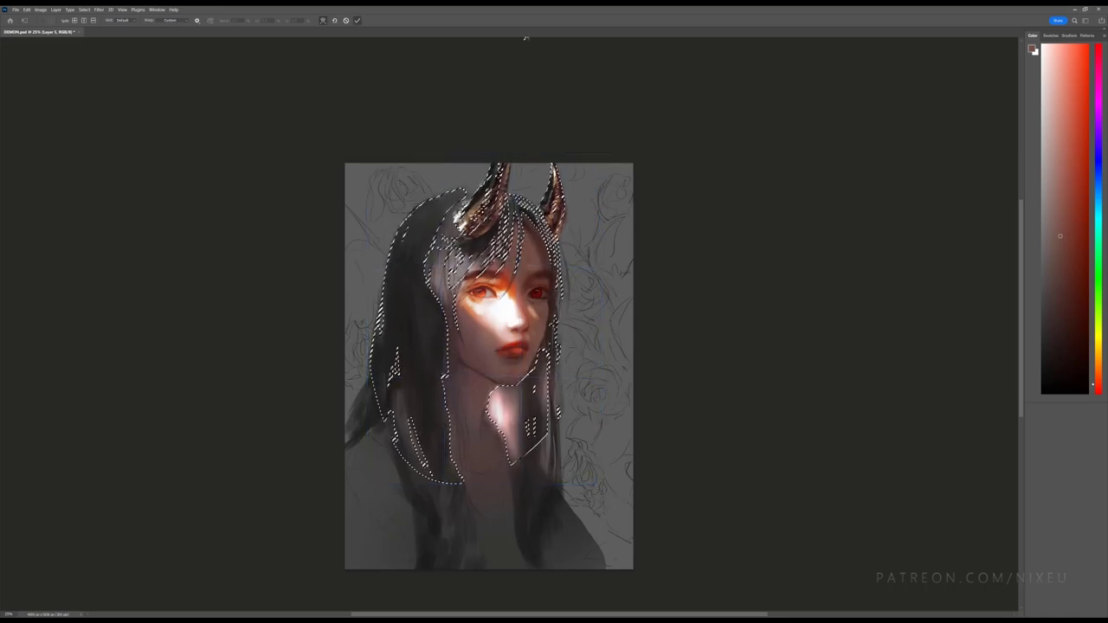
{"action": "key", "text": "ctrl+d"}
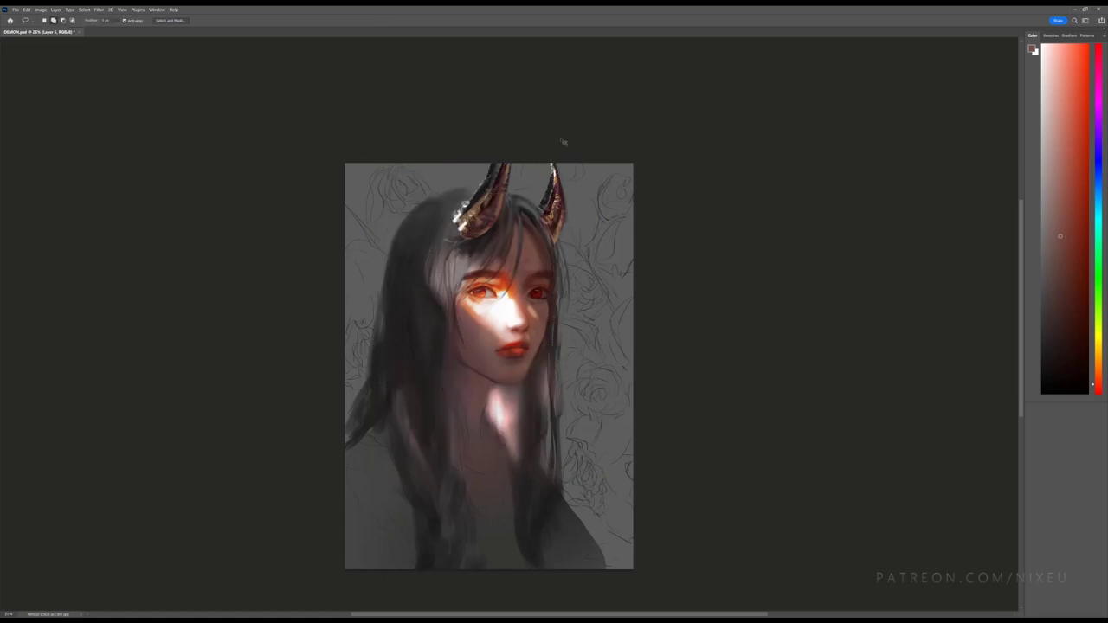
{"action": "left_click_drag", "start_coordinate": [556, 165], "coordinate": [466, 166]}
{"action": "key", "text": "ctrl+d"}
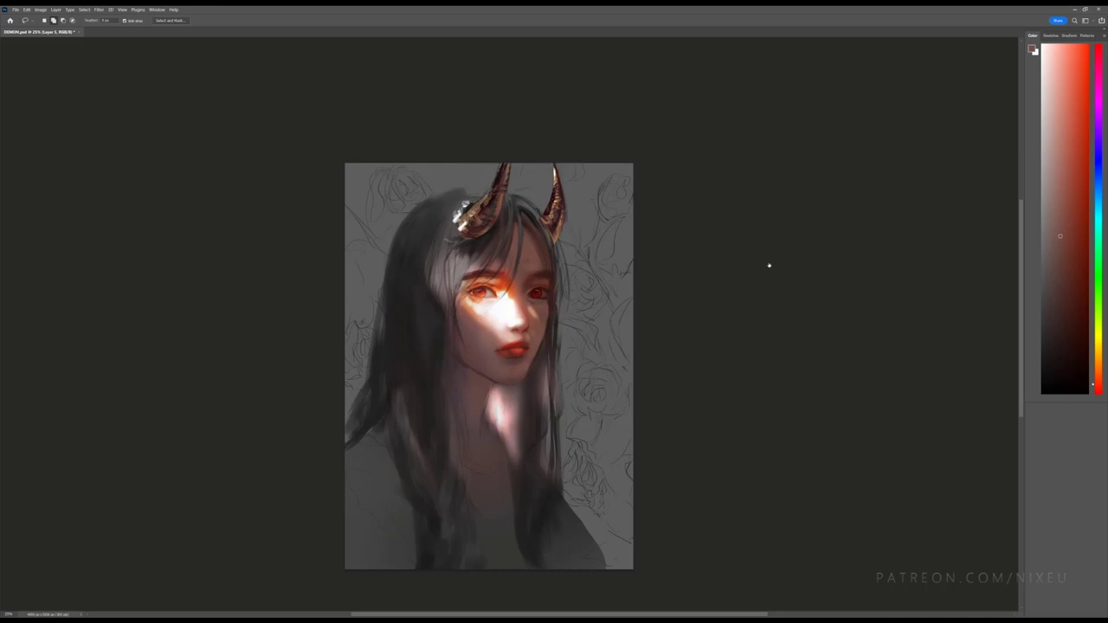
Step: Paint near-black hair strokes along the hairline above and between the horn bases
{"action": "key", "text": "b"}
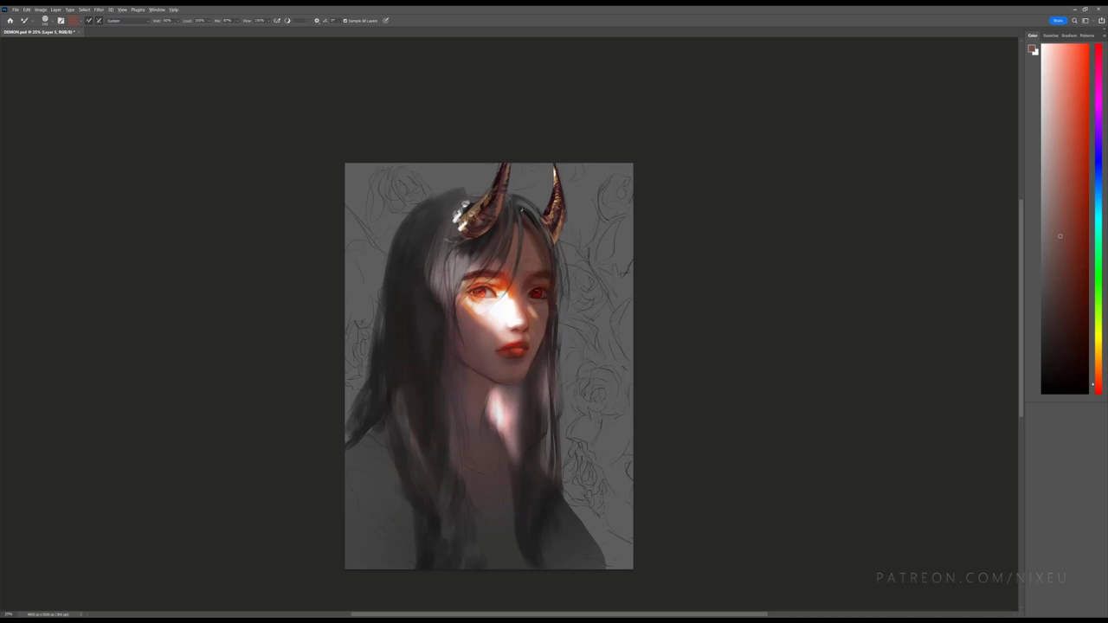
{"action": "left_click", "coordinate": [508, 223], "text": "alt"}
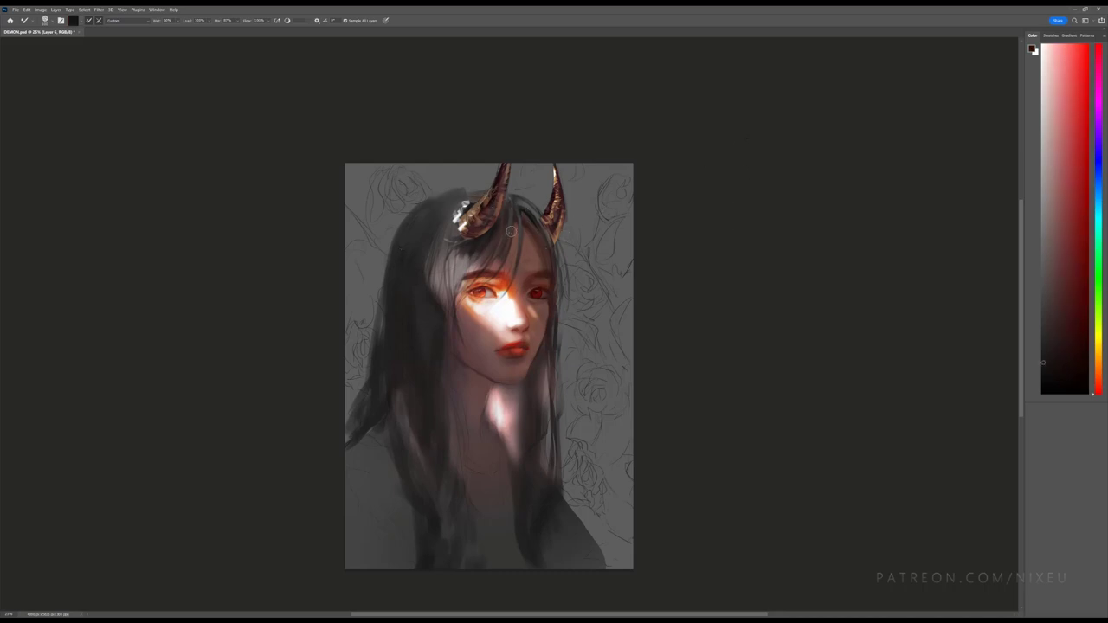
{"action": "left_click_drag", "start_coordinate": [467, 189], "coordinate": [512, 203]}
{"action": "key", "text": "ctrl+plus"}
{"action": "key", "text": "ctrl+plus"}
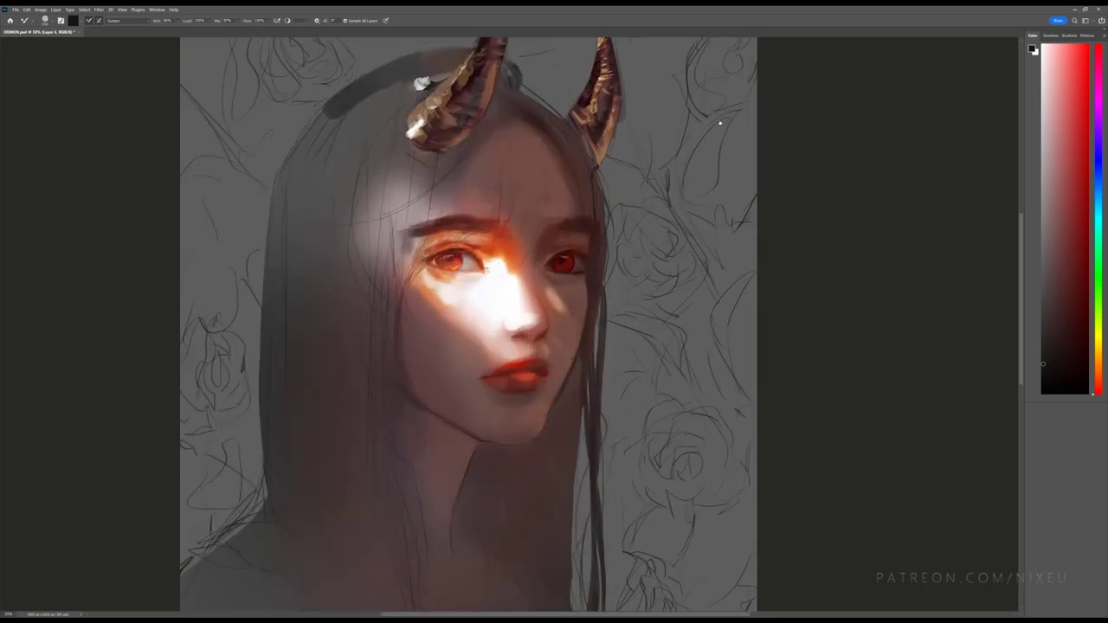
{"action": "key", "text": "ctrl+minus"}
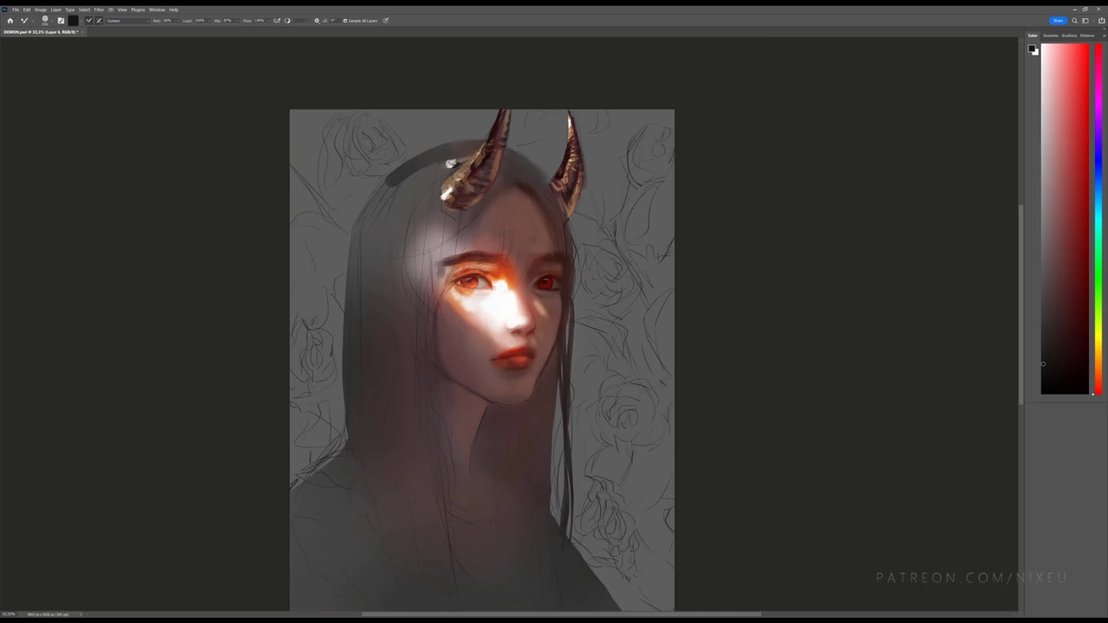
{"action": "left_click", "coordinate": [1053, 381]}
{"action": "key", "text": "shift+b"}
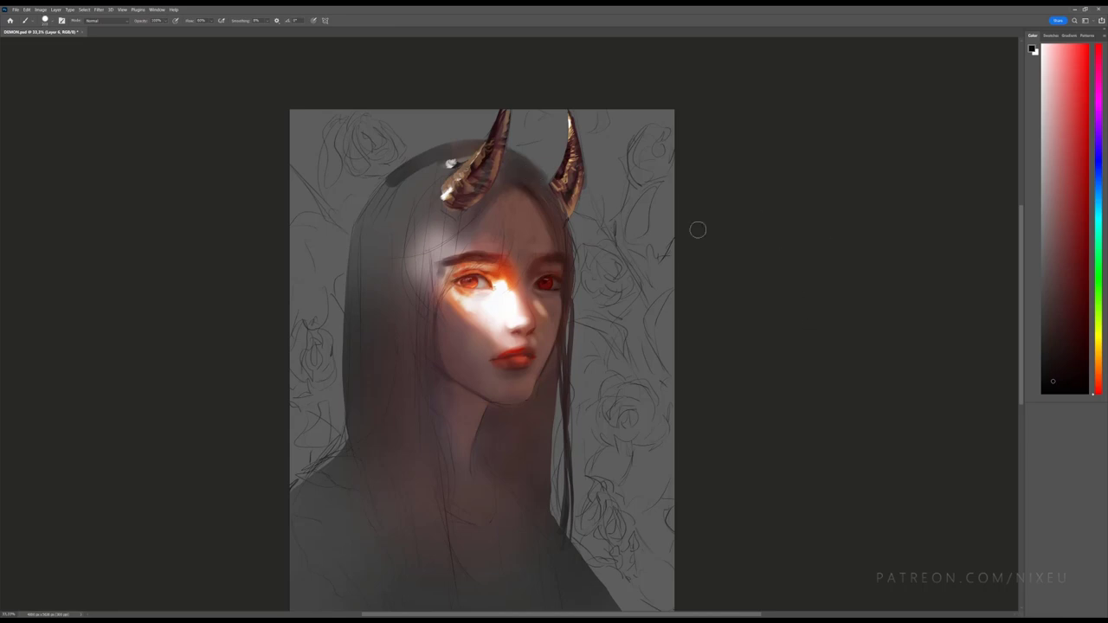
Step: Darken the hair outline across the crown, down the left side and beside the right horn
{"action": "left_click_drag", "start_coordinate": [511, 161], "coordinate": [531, 174]}
{"action": "left_click_drag", "start_coordinate": [429, 149], "coordinate": [373, 187]}
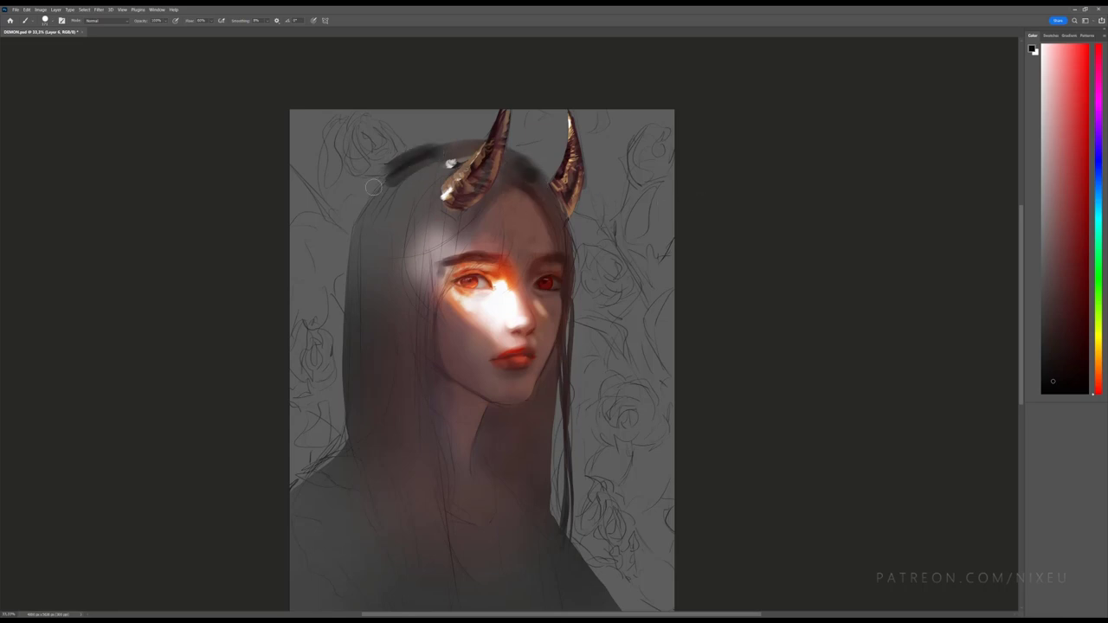
{"action": "key", "text": "ctrl+z"}
{"action": "left_click", "coordinate": [478, 172], "text": "alt"}
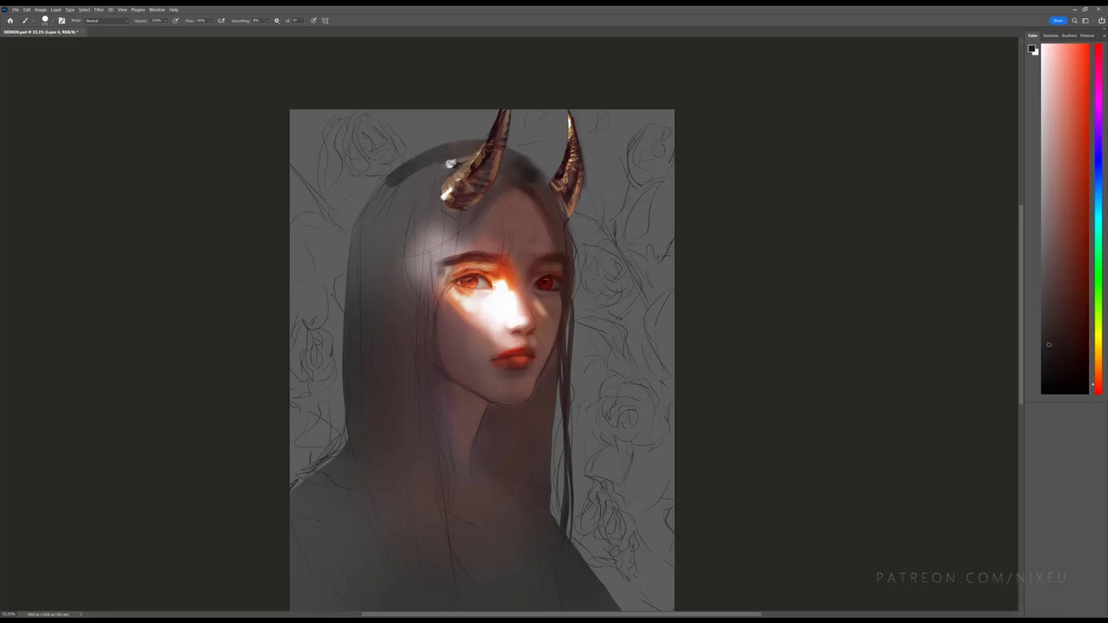
{"action": "left_click", "coordinate": [437, 178], "text": "alt"}
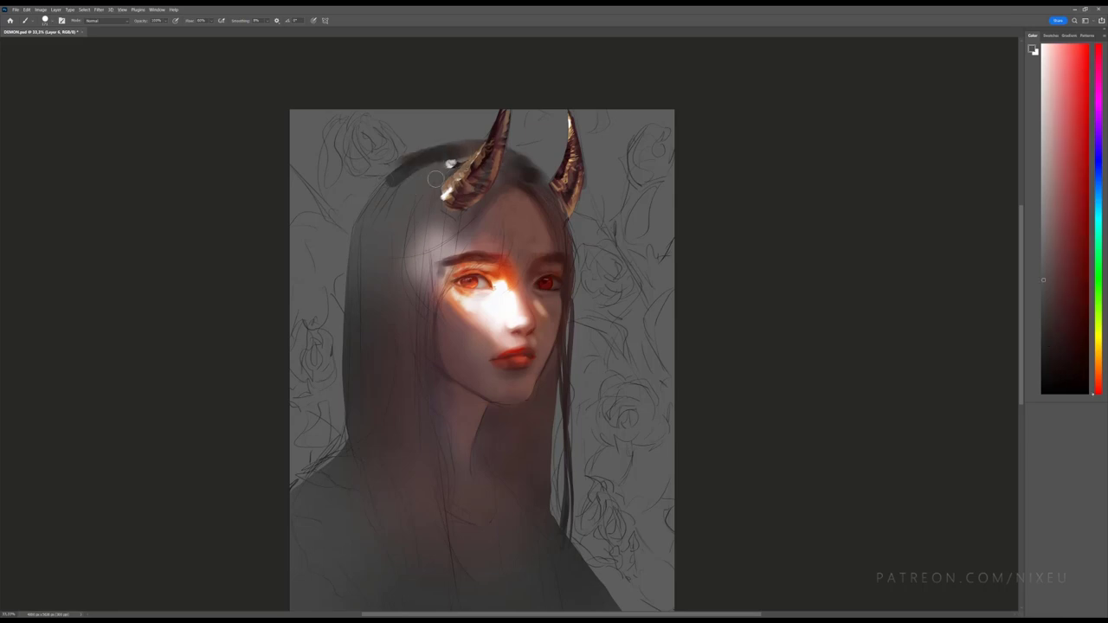
{"action": "left_click", "coordinate": [436, 173], "text": "alt"}
{"action": "mouse_move", "coordinate": [403, 190]}
{"action": "left_mouse_down"}
{"action": "mouse_move", "coordinate": [385, 183]}
{"action": "mouse_move", "coordinate": [359, 229]}
{"action": "mouse_move", "coordinate": [389, 173]}
{"action": "left_mouse_up"}
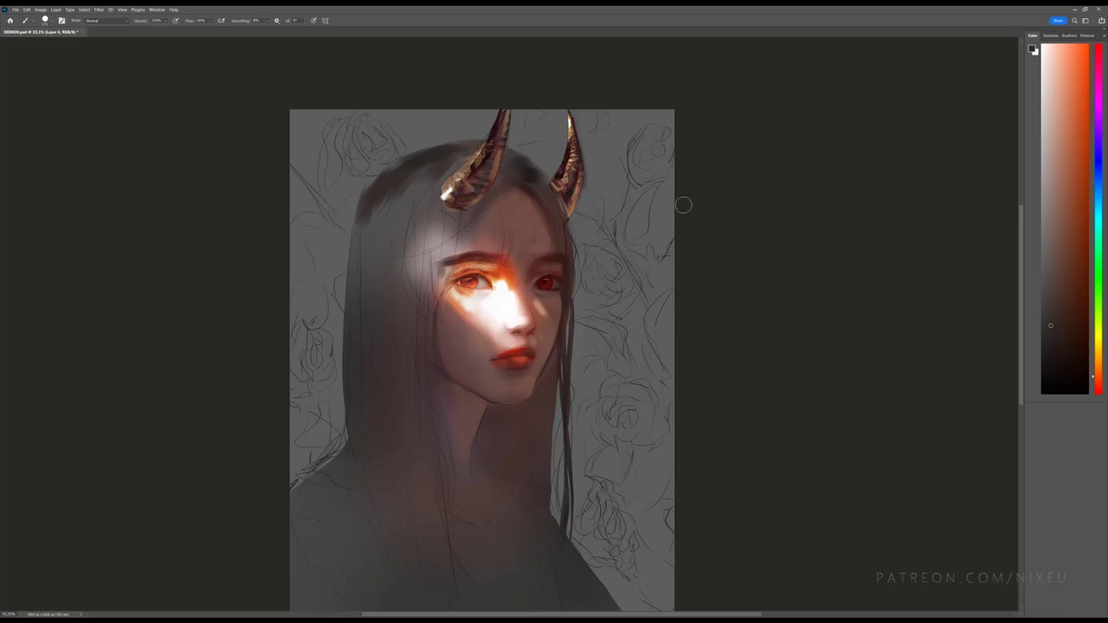
{"action": "left_click_drag", "start_coordinate": [355, 216], "coordinate": [344, 304]}
{"action": "left_click_drag", "start_coordinate": [350, 260], "coordinate": [340, 393]}
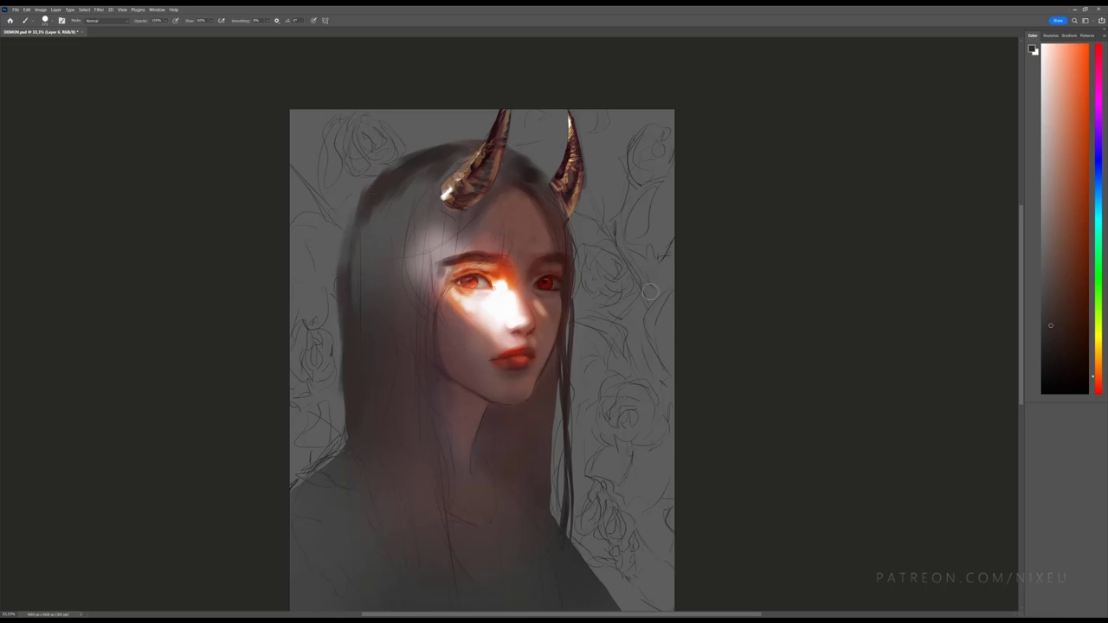
{"action": "left_click_drag", "start_coordinate": [567, 218], "coordinate": [577, 271]}
Step: Paint dark red hair strokes over the upper-left head and forehead
{"action": "left_click", "coordinate": [525, 179], "text": "alt"}
{"action": "left_click_drag", "start_coordinate": [433, 184], "coordinate": [404, 251]}
{"action": "mouse_move", "coordinate": [437, 205]}
{"action": "left_mouse_down"}
{"action": "mouse_move", "coordinate": [409, 251]}
{"action": "mouse_move", "coordinate": [456, 236]}
{"action": "left_mouse_up"}
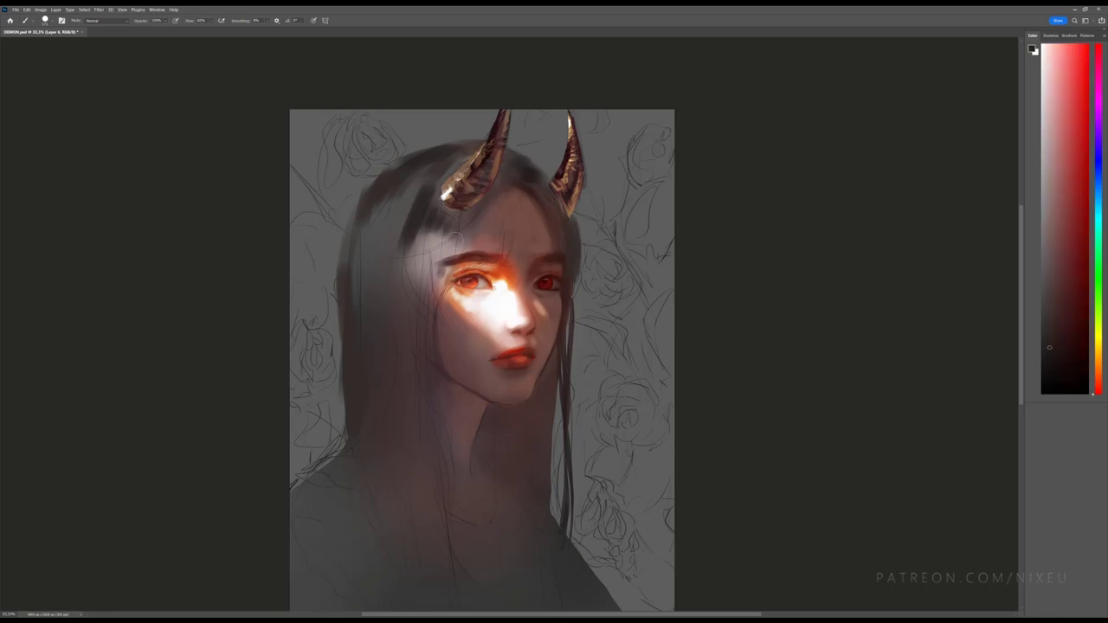
{"action": "left_click", "coordinate": [437, 224], "text": "alt"}
{"action": "mouse_move", "coordinate": [424, 183]}
{"action": "left_mouse_down"}
{"action": "mouse_move", "coordinate": [390, 232]}
{"action": "mouse_move", "coordinate": [387, 207]}
{"action": "left_mouse_up"}
{"action": "left_click", "coordinate": [437, 172], "text": "alt"}
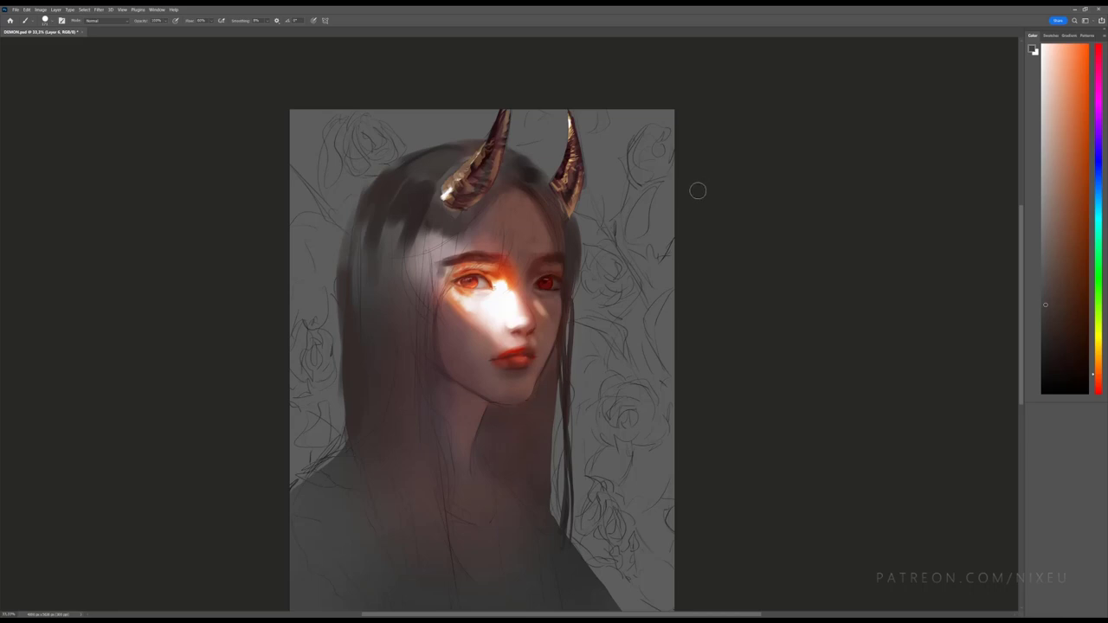
{"action": "left_click", "coordinate": [417, 214], "text": "alt"}
Step: Add blocky dark red-orange vertical strands down the left side of the hair
{"action": "left_click_drag", "start_coordinate": [412, 227], "coordinate": [411, 313]}
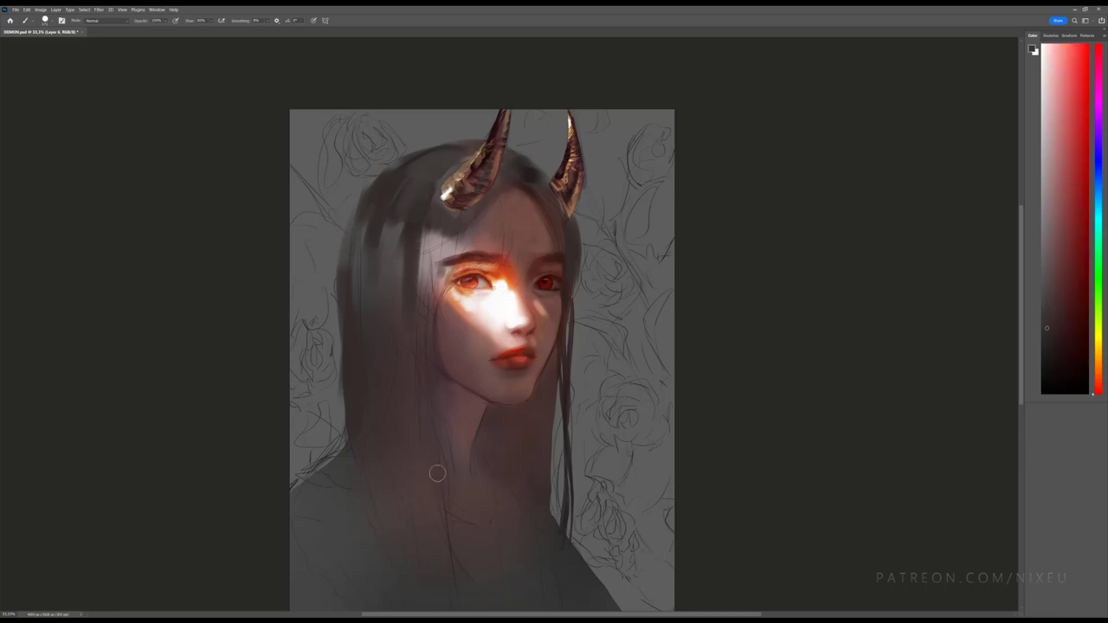
{"action": "key", "text": "ctrl+z"}
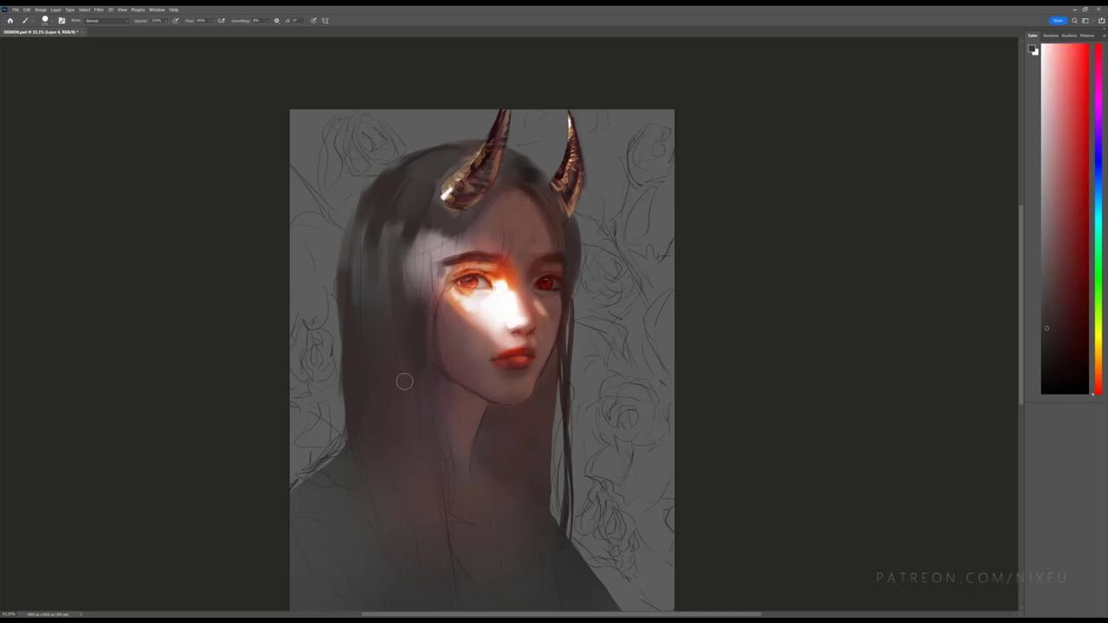
{"action": "left_click", "coordinate": [348, 331], "text": "alt"}
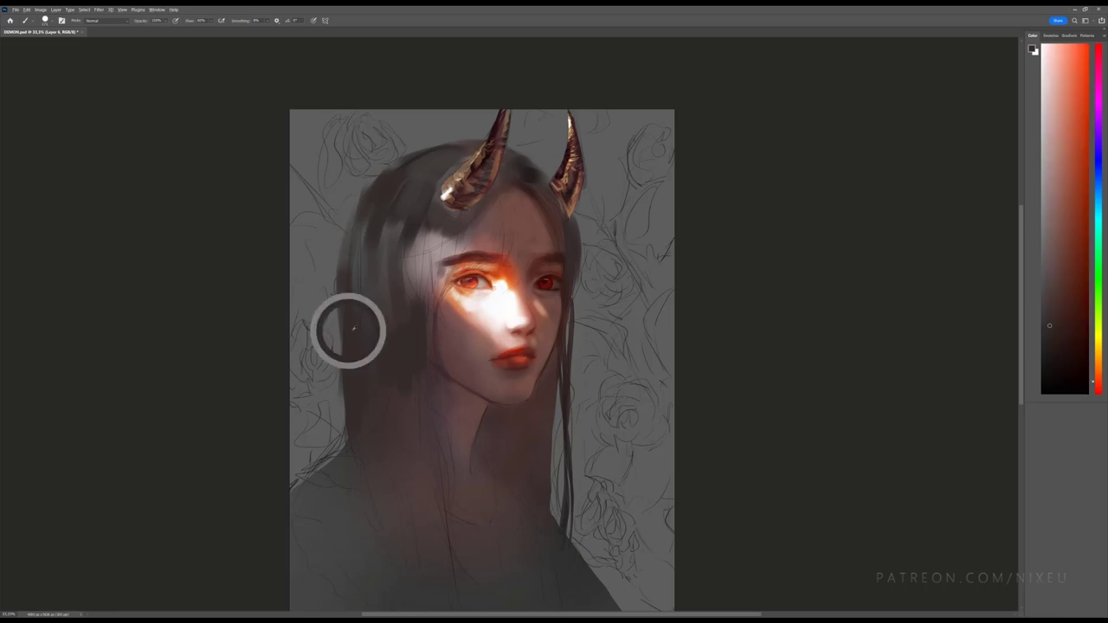
{"action": "left_click_drag", "start_coordinate": [386, 262], "coordinate": [380, 316]}
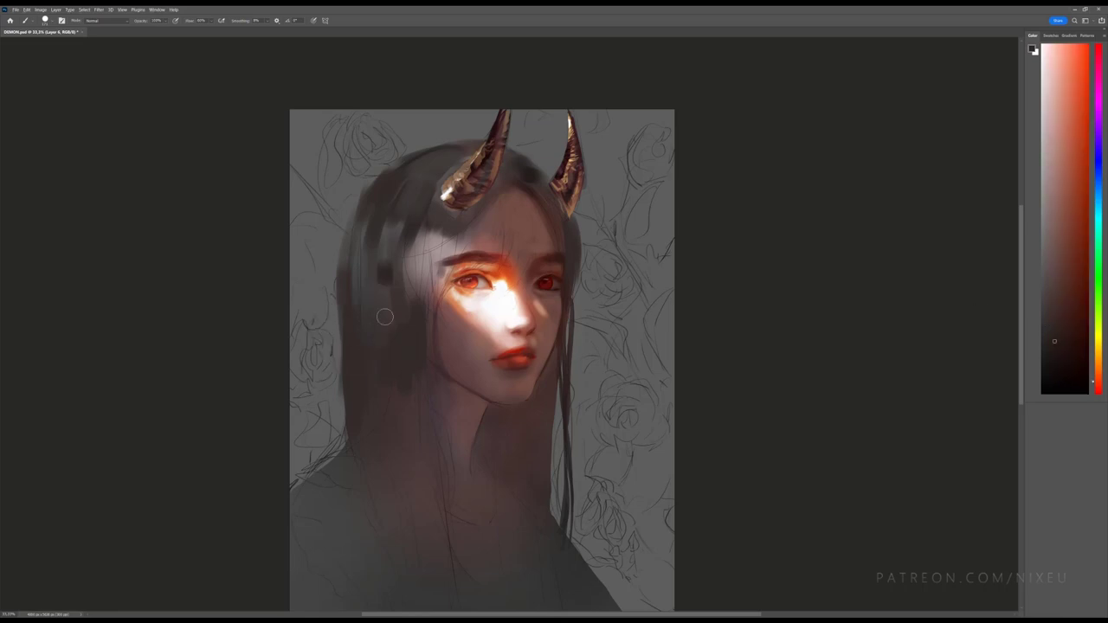
{"action": "key", "text": "ctrl+plus"}
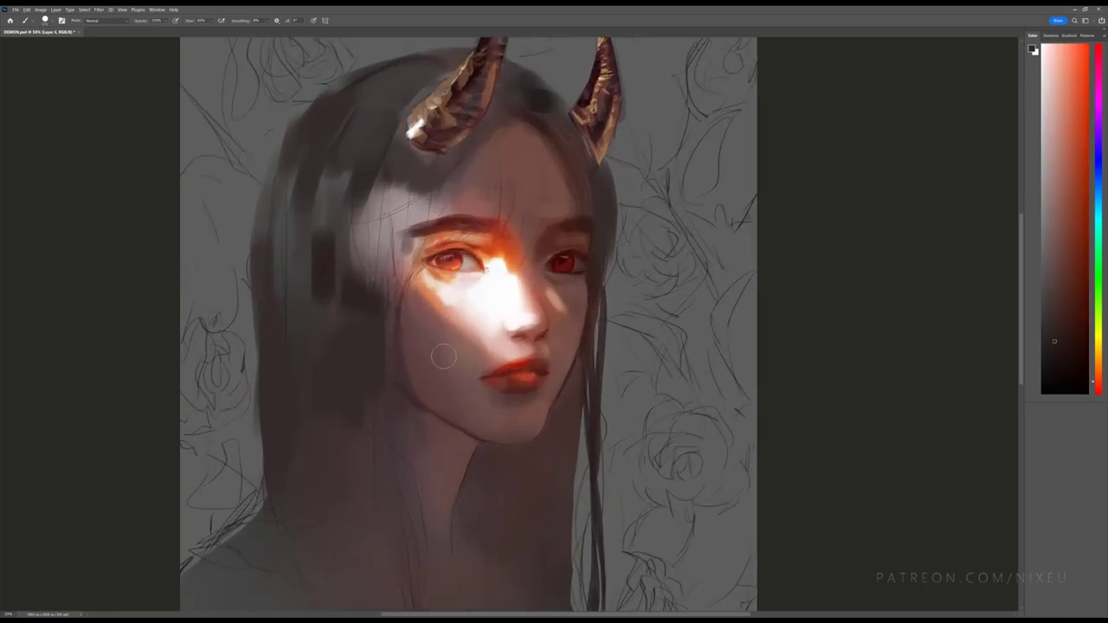
{"action": "left_click_drag", "start_coordinate": [302, 230], "coordinate": [303, 281]}
{"action": "left_click_drag", "start_coordinate": [338, 316], "coordinate": [338, 367]}
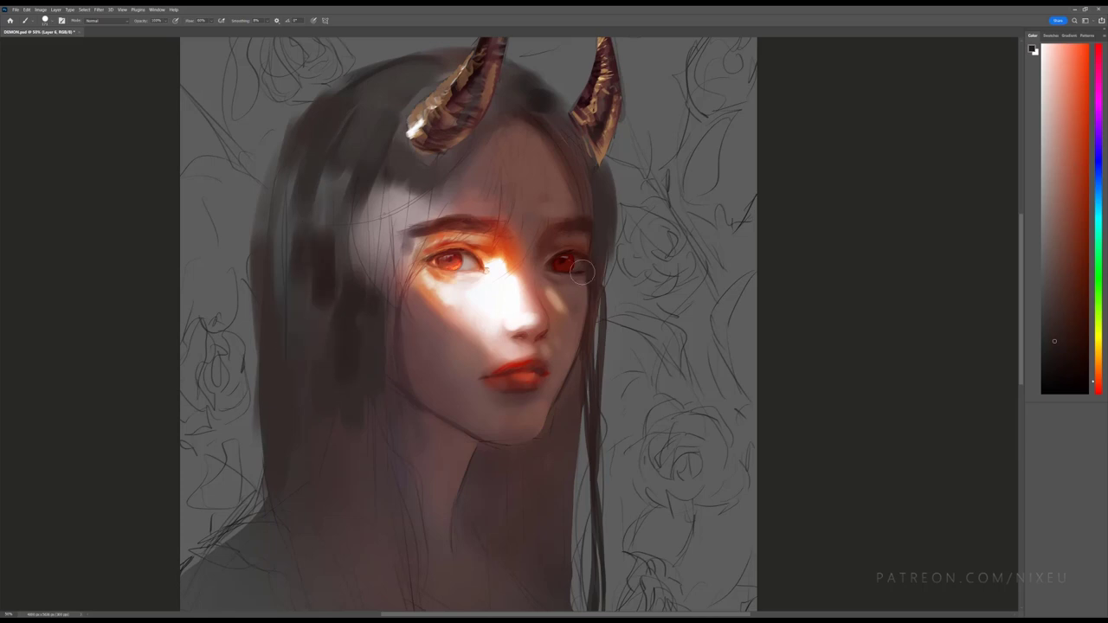
{"action": "key", "text": "ctrl+minus"}
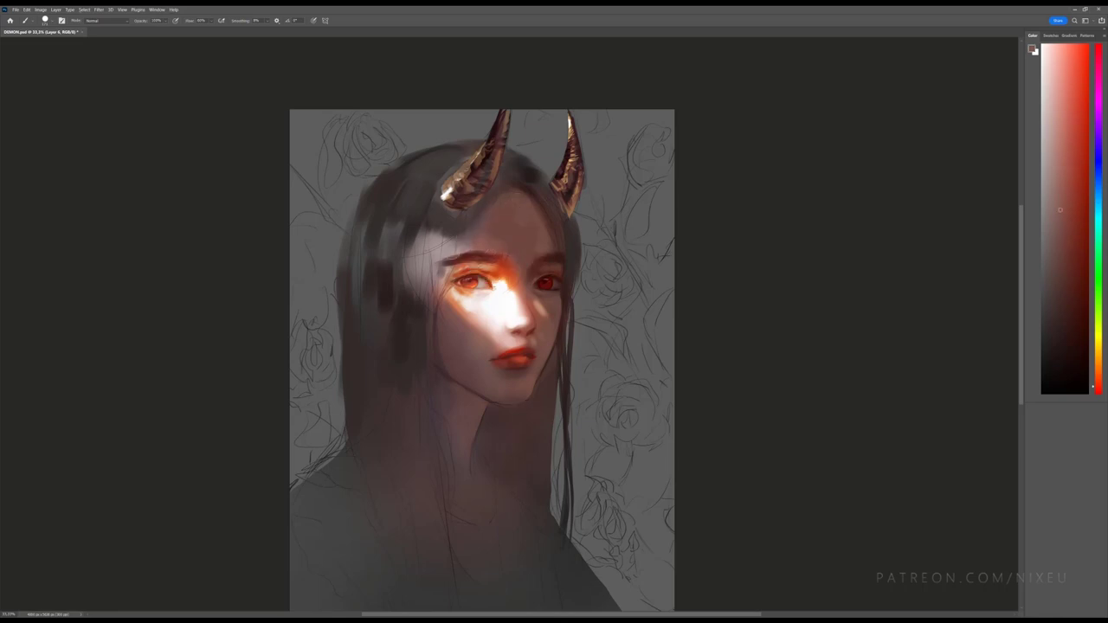
Step: Brush lighter sampled tones into the hair beside the upper-left face and brow
{"action": "left_click", "coordinate": [458, 249], "text": "alt"}
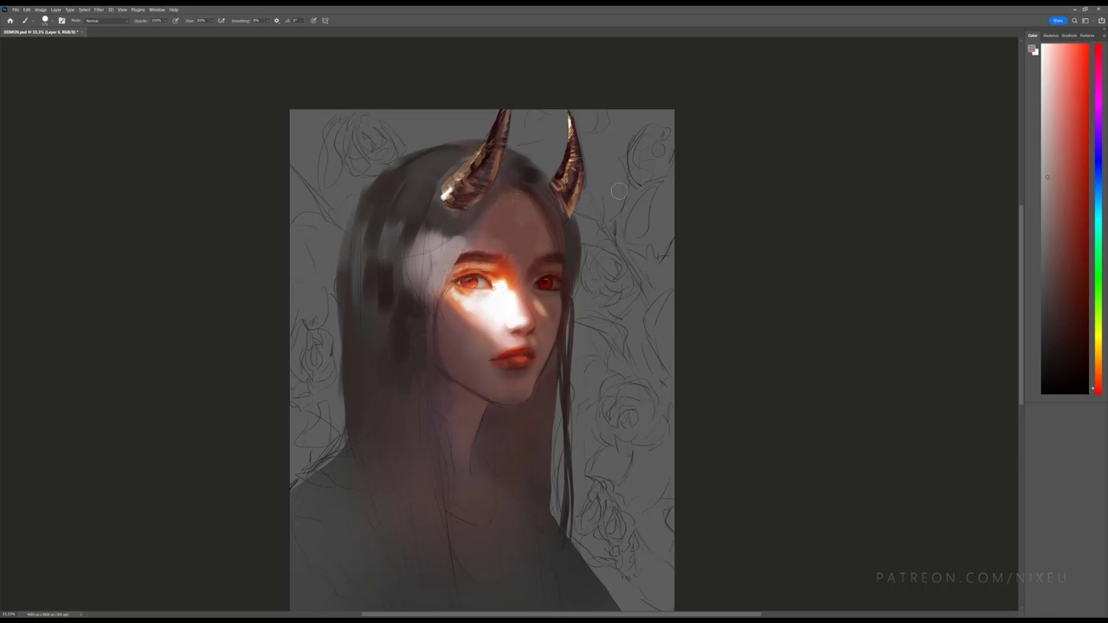
{"action": "left_click", "coordinate": [465, 237], "text": "alt"}
{"action": "left_click_drag", "start_coordinate": [462, 239], "coordinate": [436, 286]}
{"action": "left_click", "coordinate": [433, 274], "text": "alt"}
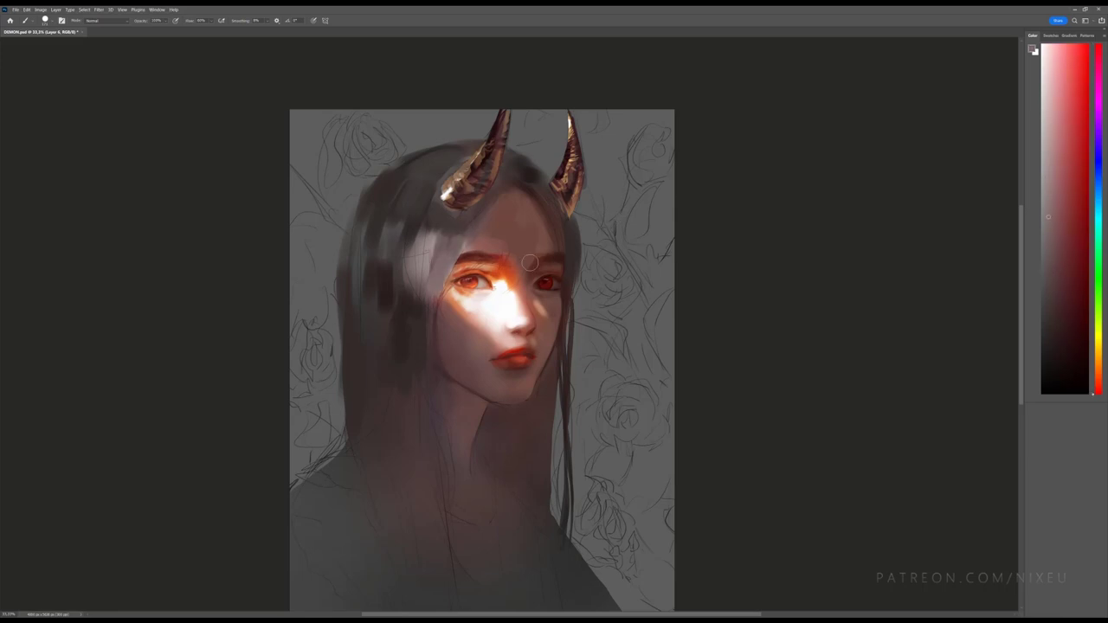
{"action": "mouse_move", "coordinate": [429, 246]}
{"action": "left_mouse_down"}
{"action": "mouse_move", "coordinate": [425, 289]}
{"action": "mouse_move", "coordinate": [439, 277]}
{"action": "left_mouse_up"}
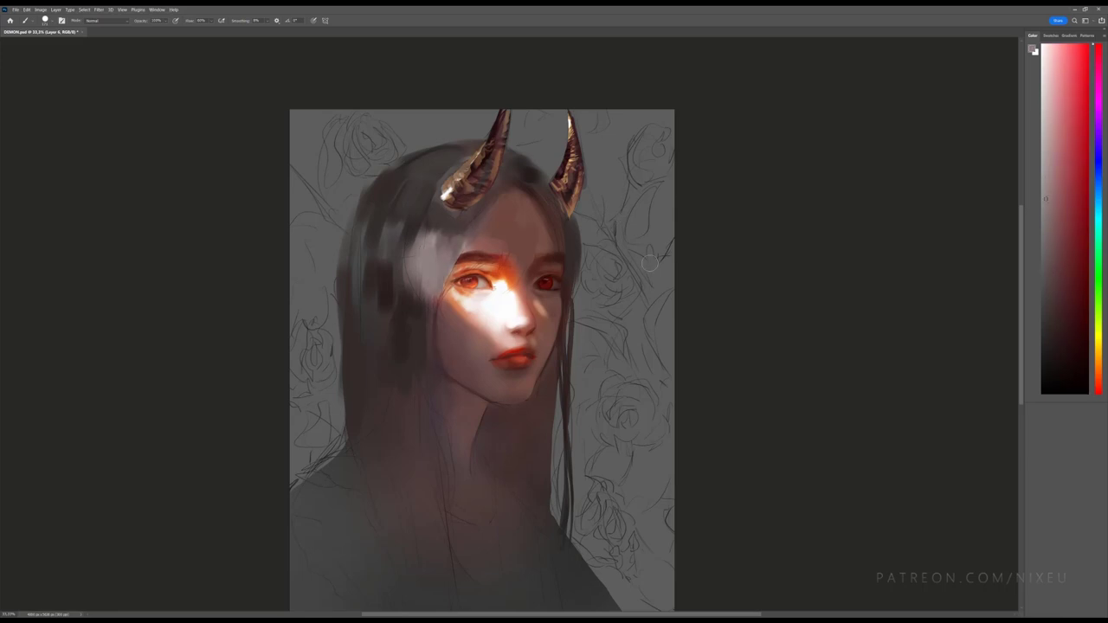
{"action": "mouse_move", "coordinate": [410, 231]}
{"action": "left_mouse_down"}
{"action": "mouse_move", "coordinate": [407, 255]}
{"action": "mouse_move", "coordinate": [396, 252]}
{"action": "left_mouse_up"}
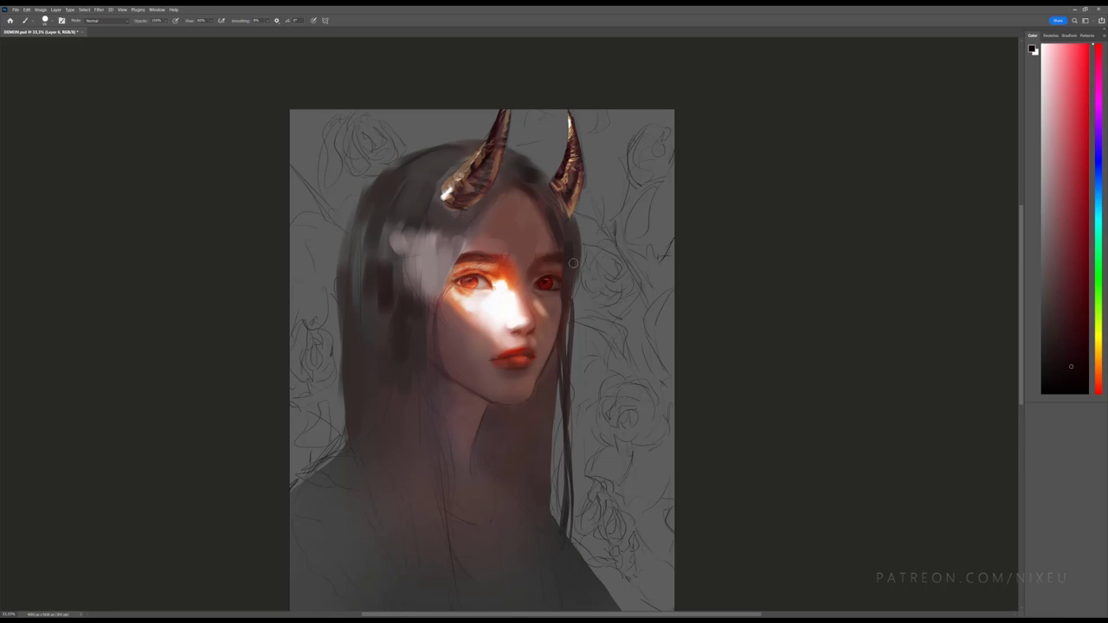
Step: Paint thin dark lines and a warm light-orange skin-tone stroke along the strand right of the face
{"action": "left_click_drag", "start_coordinate": [573, 262], "coordinate": [572, 275]}
{"action": "left_click_drag", "start_coordinate": [575, 278], "coordinate": [574, 333]}
{"action": "left_click_drag", "start_coordinate": [577, 280], "coordinate": [578, 327]}
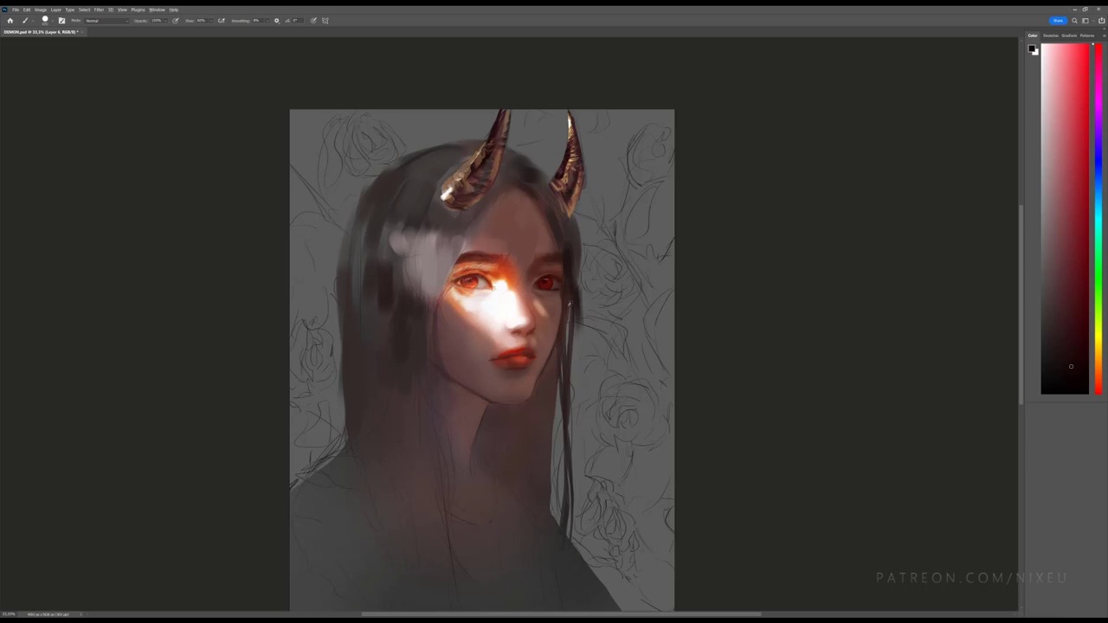
{"action": "left_click", "coordinate": [449, 294], "text": "alt"}
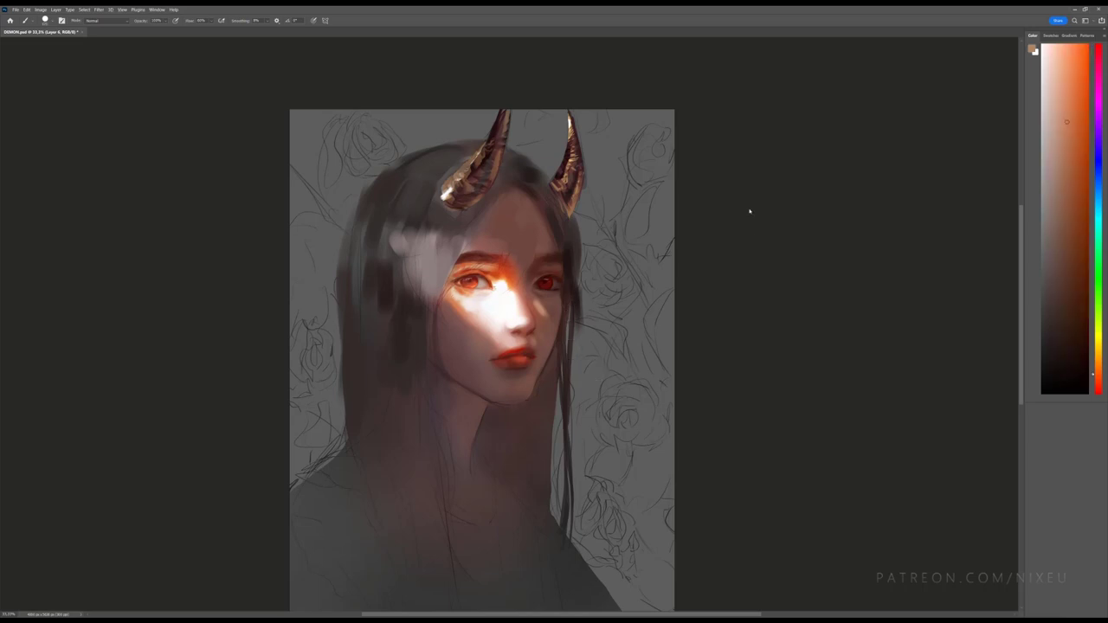
{"action": "left_click_drag", "start_coordinate": [570, 322], "coordinate": [583, 393]}
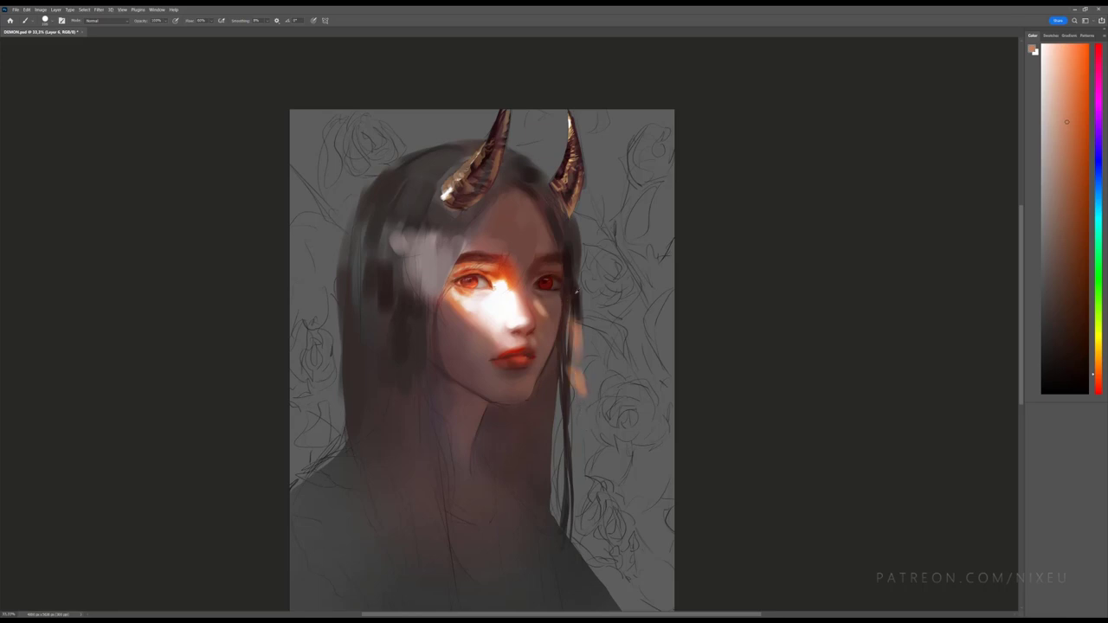
{"action": "left_click", "coordinate": [572, 303], "text": "alt"}
{"action": "left_click_drag", "start_coordinate": [569, 308], "coordinate": [561, 399]}
{"action": "left_click_drag", "start_coordinate": [576, 343], "coordinate": [573, 433]}
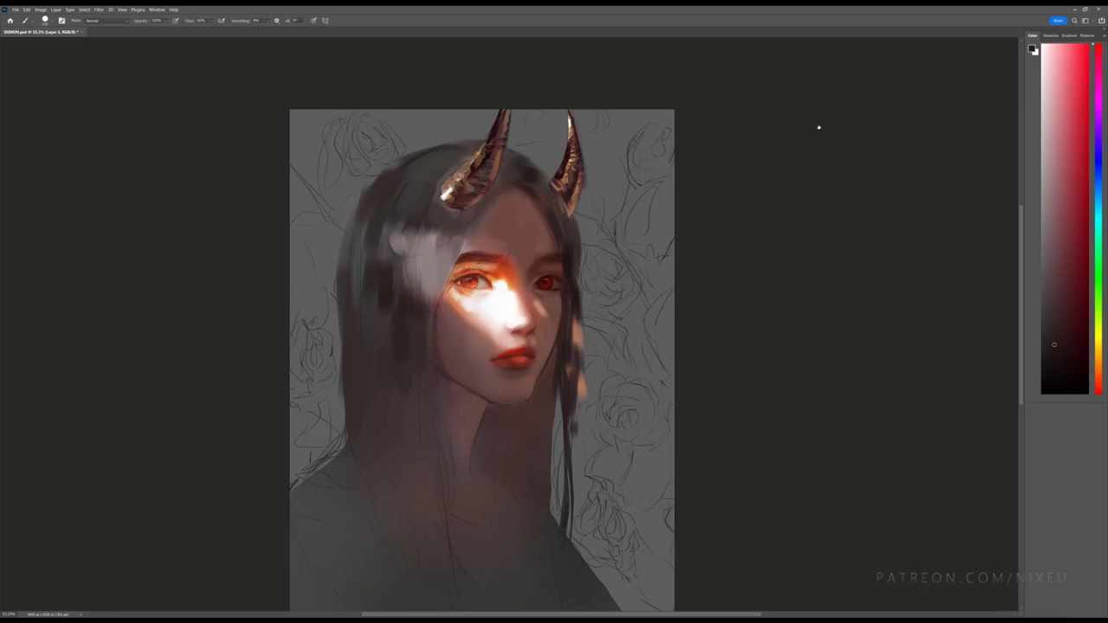
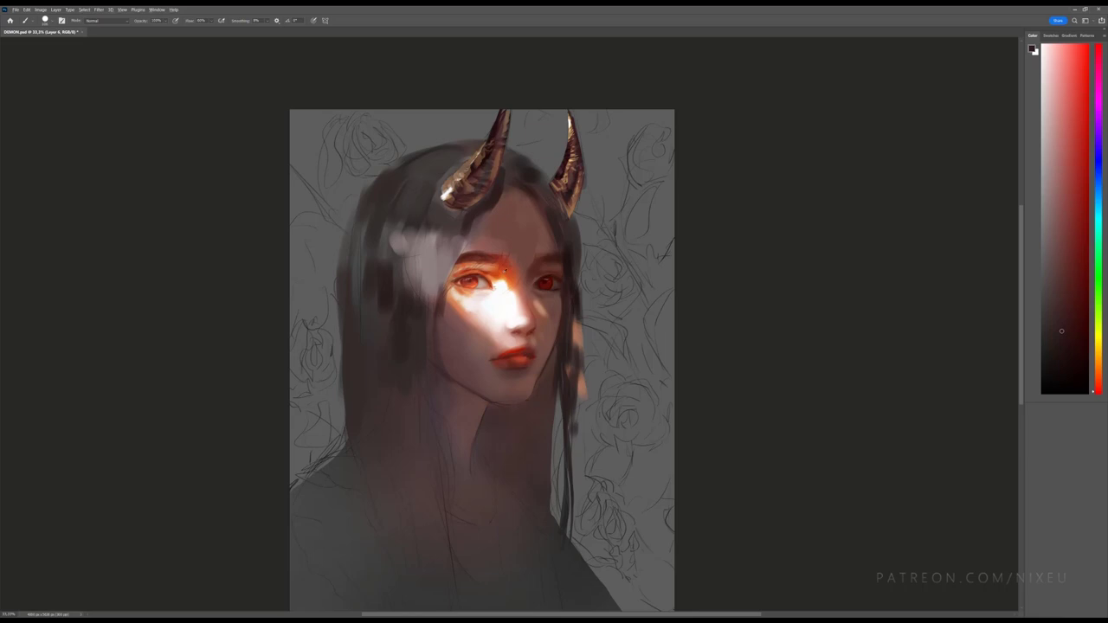
Step: Paint an orange glow down the left cheek and darken the left forehead hairline
{"action": "left_click", "coordinate": [486, 293], "text": "alt"}
{"action": "left_click_drag", "start_coordinate": [441, 296], "coordinate": [440, 329]}
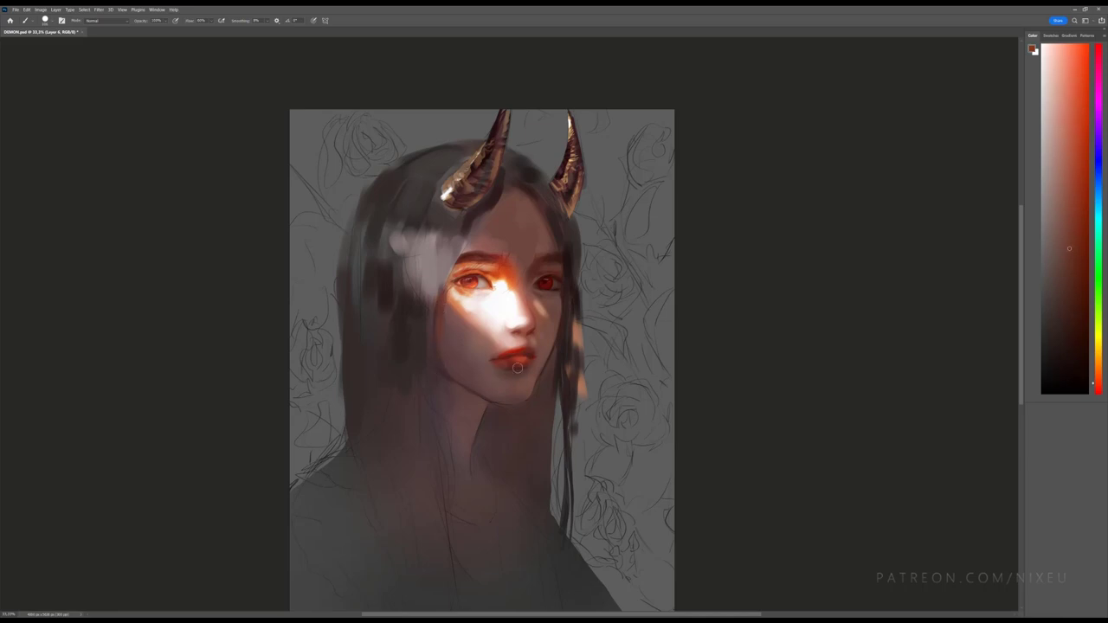
{"action": "left_click_drag", "start_coordinate": [461, 256], "coordinate": [474, 233]}
{"action": "key", "text": "ctrl+minus"}
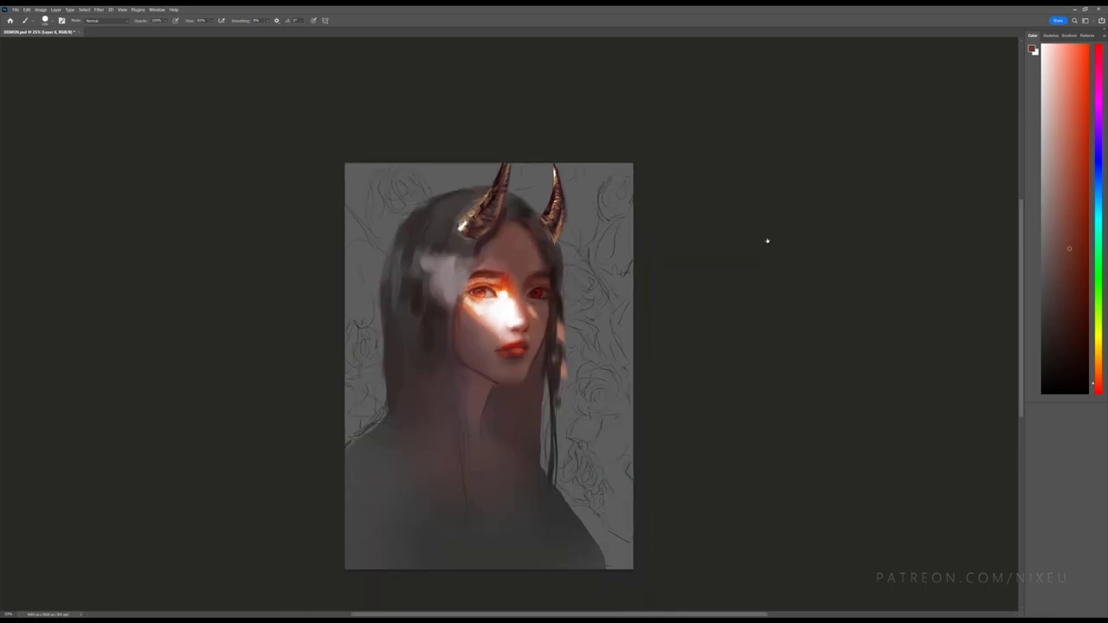
Step: Using dark crimson, paint dark strands along the left side of the hair
{"action": "left_click", "coordinate": [553, 289], "text": "alt"}
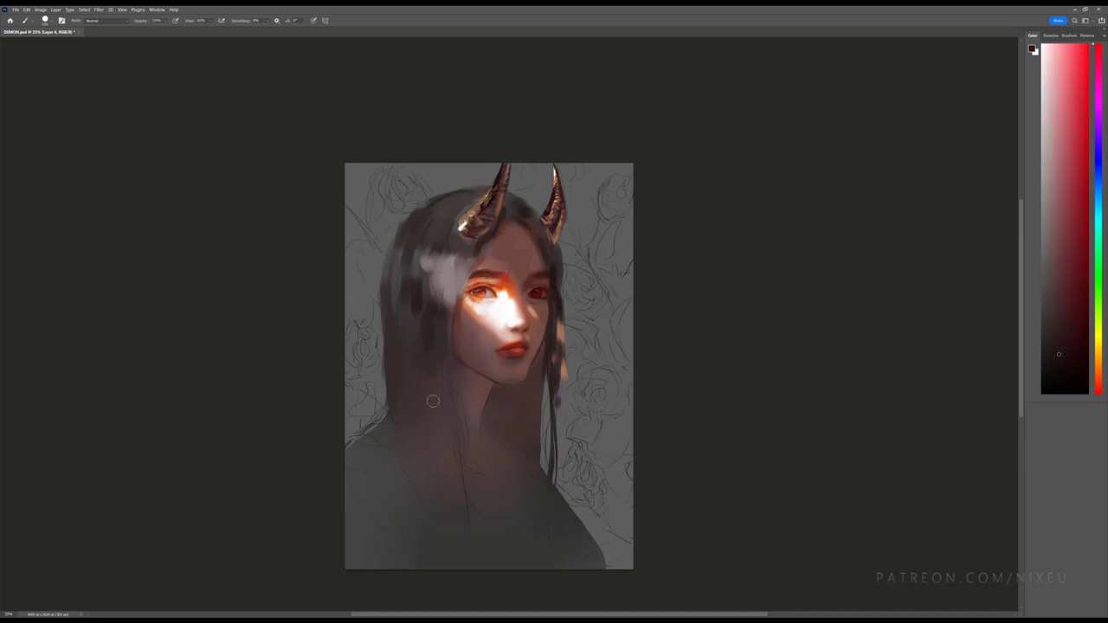
{"action": "left_click_drag", "start_coordinate": [441, 319], "coordinate": [439, 481]}
{"action": "left_click_drag", "start_coordinate": [431, 345], "coordinate": [445, 488]}
{"action": "left_click_drag", "start_coordinate": [430, 381], "coordinate": [450, 507]}
{"action": "mouse_move", "coordinate": [424, 345]}
{"action": "left_mouse_down"}
{"action": "mouse_move", "coordinate": [408, 474]}
{"action": "mouse_move", "coordinate": [397, 400]}
{"action": "left_mouse_up"}
{"action": "left_click_drag", "start_coordinate": [405, 285], "coordinate": [381, 419]}
{"action": "left_click_drag", "start_coordinate": [391, 312], "coordinate": [374, 428]}
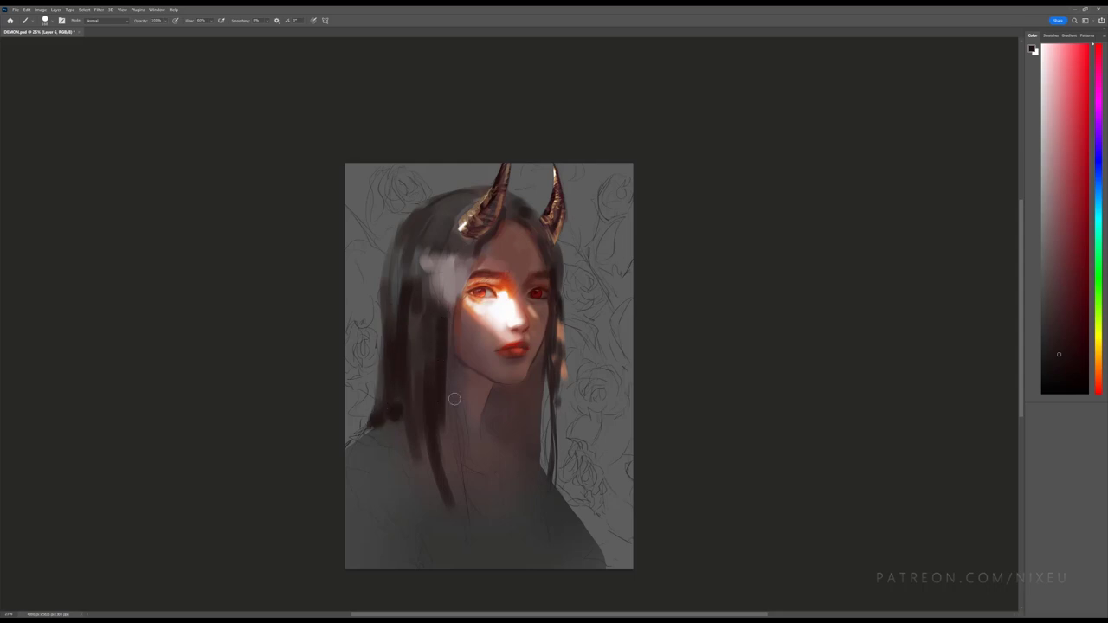
{"action": "left_click_drag", "start_coordinate": [443, 339], "coordinate": [455, 438]}
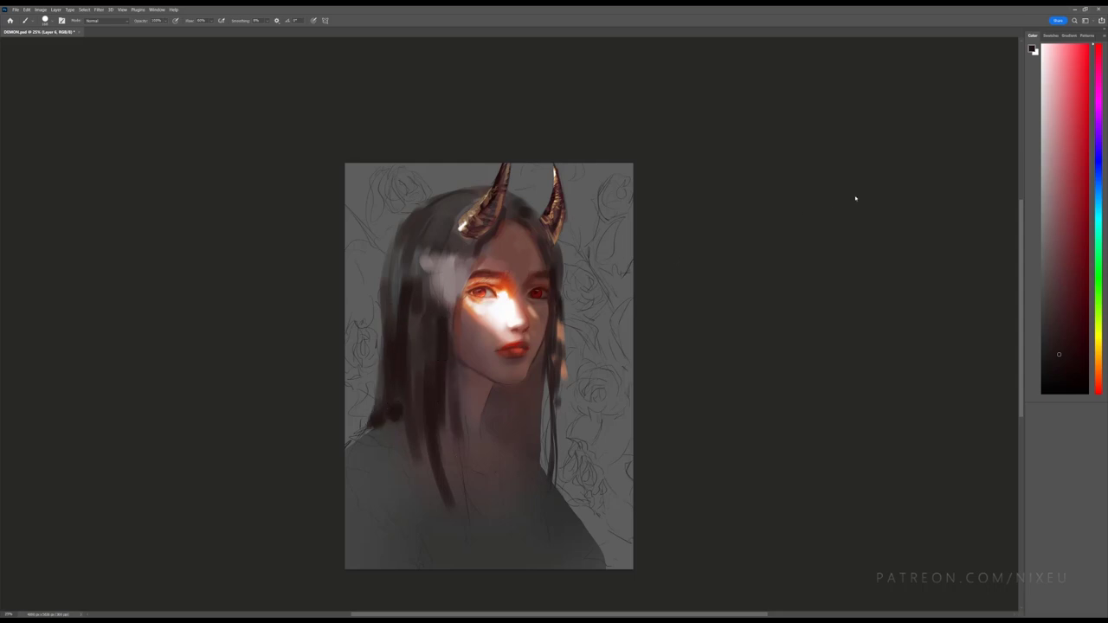
{"action": "left_click_drag", "start_coordinate": [457, 315], "coordinate": [457, 386]}
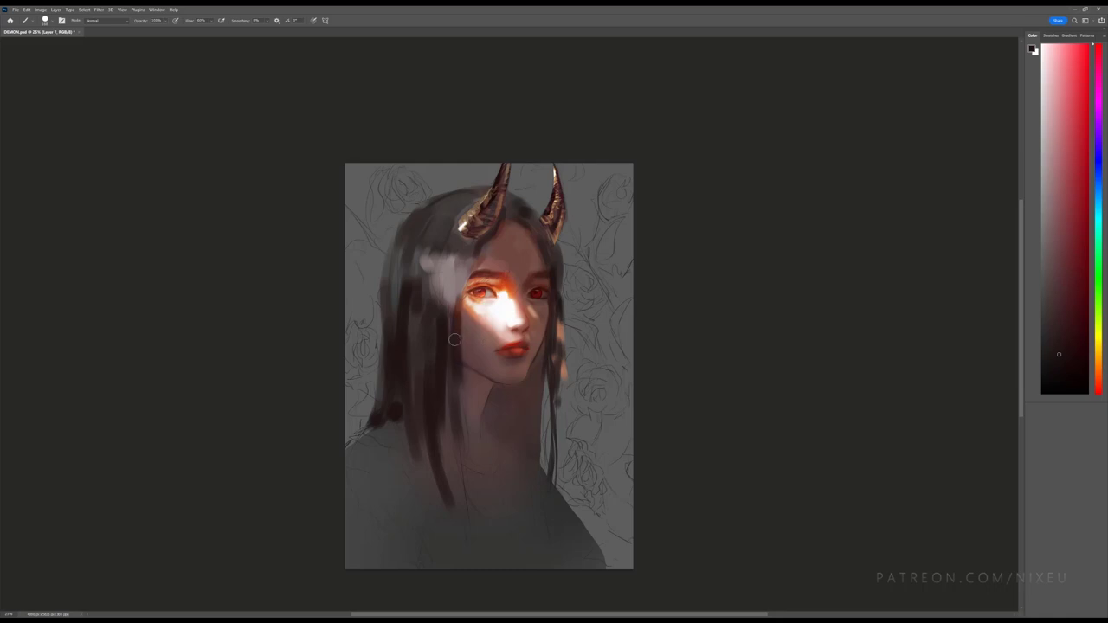
{"action": "left_click_drag", "start_coordinate": [456, 337], "coordinate": [454, 396]}
Step: Extend long dark strands down the left hair, over the shoulder toward the canvas bottom
{"action": "left_click_drag", "start_coordinate": [454, 317], "coordinate": [483, 539]}
{"action": "left_click_drag", "start_coordinate": [445, 400], "coordinate": [474, 517]}
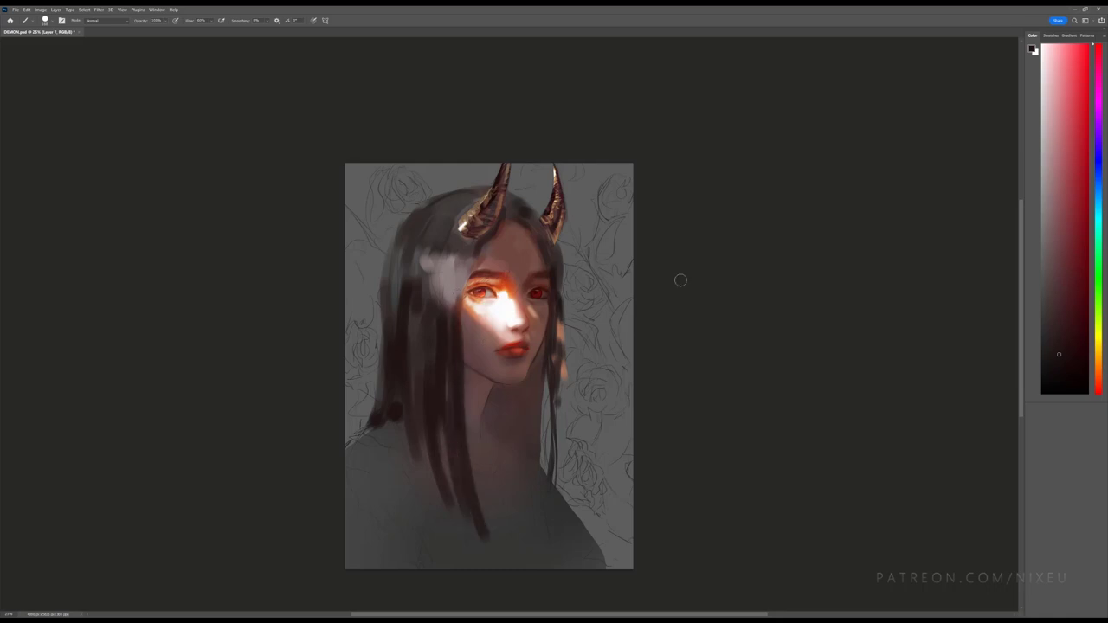
{"action": "left_click_drag", "start_coordinate": [447, 378], "coordinate": [463, 537]}
{"action": "left_click_drag", "start_coordinate": [446, 490], "coordinate": [458, 563]}
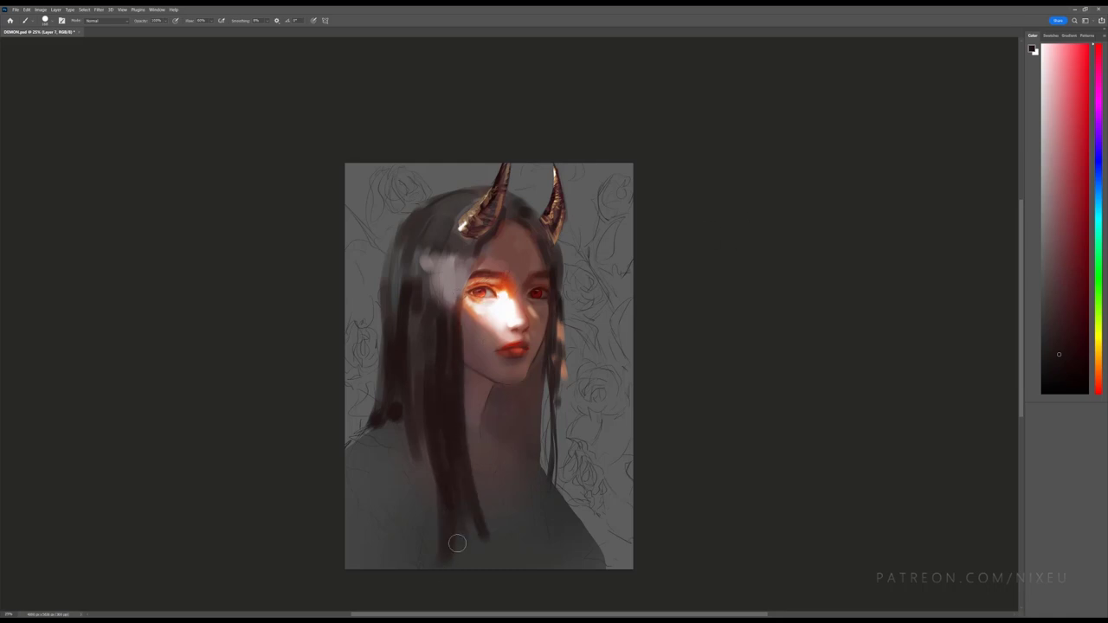
{"action": "left_click_drag", "start_coordinate": [455, 511], "coordinate": [478, 535]}
{"action": "mouse_move", "coordinate": [414, 400]}
{"action": "left_mouse_down"}
{"action": "mouse_move", "coordinate": [422, 476]}
{"action": "mouse_move", "coordinate": [388, 485]}
{"action": "left_mouse_up"}
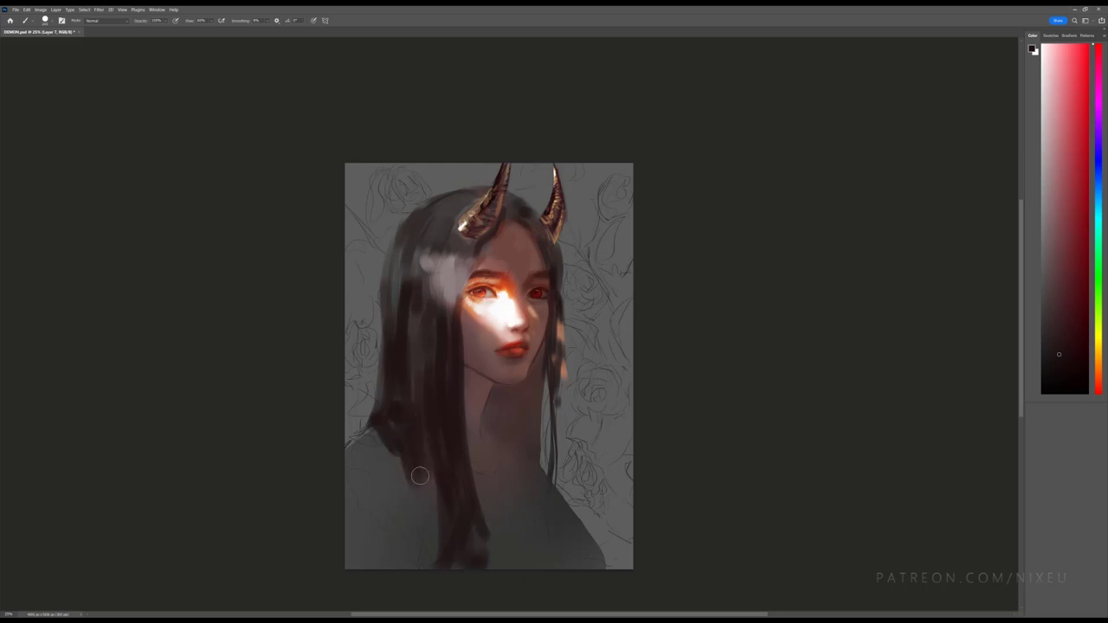
{"action": "left_click_drag", "start_coordinate": [370, 431], "coordinate": [410, 471]}
{"action": "left_click_drag", "start_coordinate": [377, 433], "coordinate": [425, 512]}
{"action": "left_click_drag", "start_coordinate": [414, 469], "coordinate": [436, 561]}
{"action": "left_click_drag", "start_coordinate": [383, 483], "coordinate": [405, 542]}
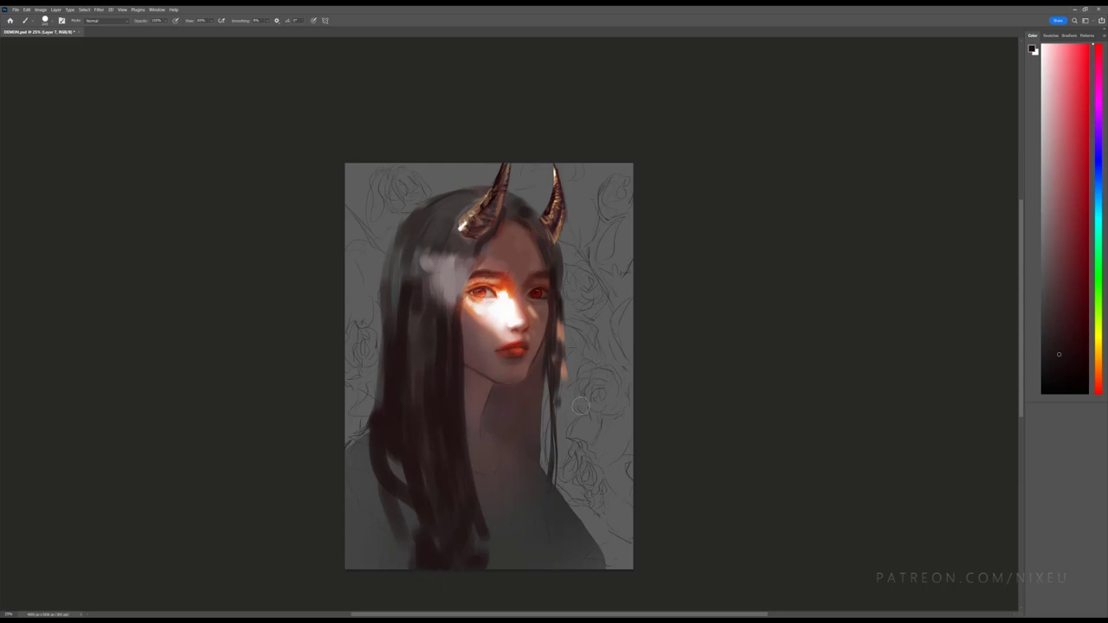
Step: Add strands across the neck and a shorter, redone strand beside the face
{"action": "left_click_drag", "start_coordinate": [466, 371], "coordinate": [497, 523]}
{"action": "left_click_drag", "start_coordinate": [468, 274], "coordinate": [473, 377]}
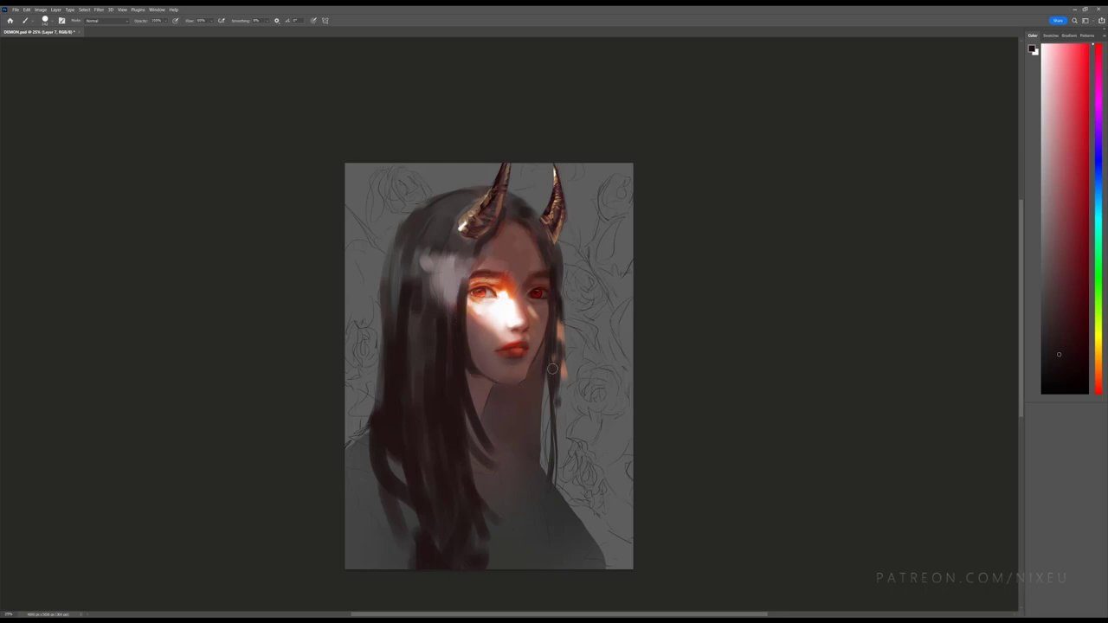
{"action": "key", "text": "ctrl+z"}
{"action": "left_click_drag", "start_coordinate": [462, 288], "coordinate": [464, 348]}
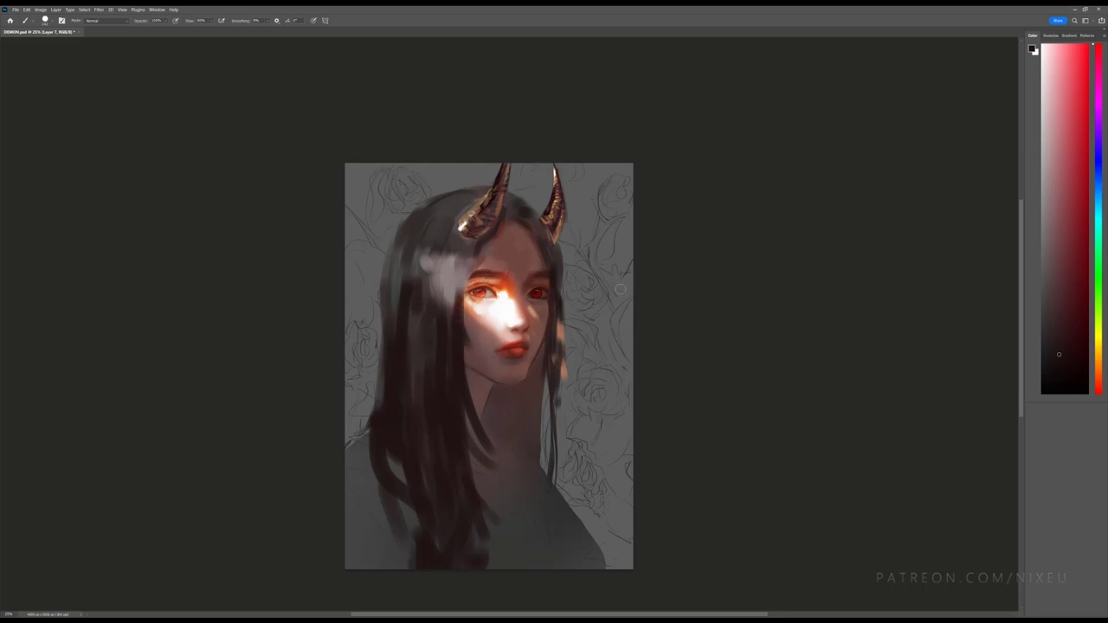
Step: Erase parts of the strands beside the face, left of the neck and lower-left to soften them
{"action": "key", "text": "e"}
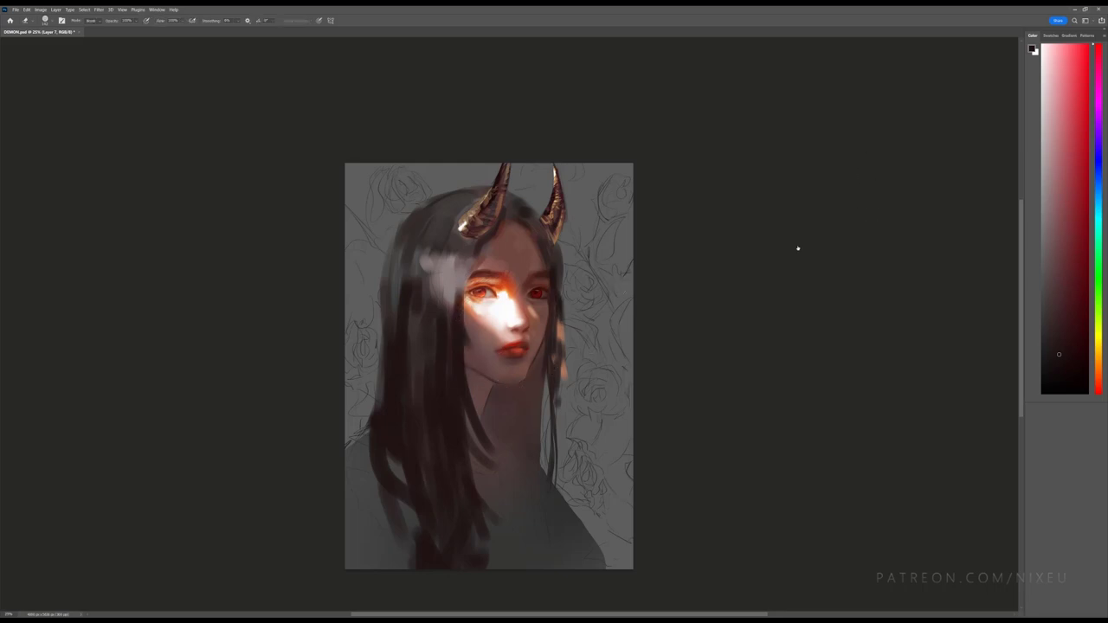
{"action": "mouse_move", "coordinate": [464, 294]}
{"action": "left_mouse_down"}
{"action": "mouse_move", "coordinate": [485, 433]}
{"action": "mouse_move", "coordinate": [468, 438]}
{"action": "mouse_move", "coordinate": [468, 477]}
{"action": "left_mouse_up"}
{"action": "mouse_move", "coordinate": [448, 399]}
{"action": "left_mouse_down"}
{"action": "mouse_move", "coordinate": [458, 481]}
{"action": "mouse_move", "coordinate": [484, 552]}
{"action": "left_mouse_up"}
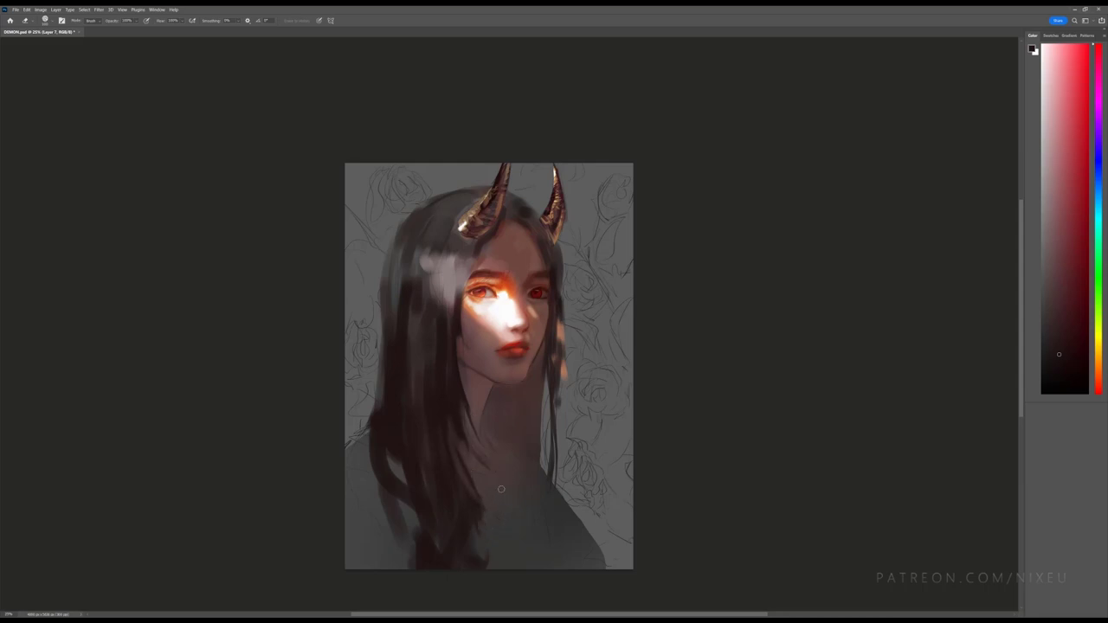
{"action": "mouse_move", "coordinate": [431, 438]}
{"action": "left_mouse_down"}
{"action": "mouse_move", "coordinate": [394, 458]}
{"action": "mouse_move", "coordinate": [407, 489]}
{"action": "mouse_move", "coordinate": [394, 533]}
{"action": "mouse_move", "coordinate": [424, 567]}
{"action": "mouse_move", "coordinate": [432, 552]}
{"action": "left_mouse_up"}
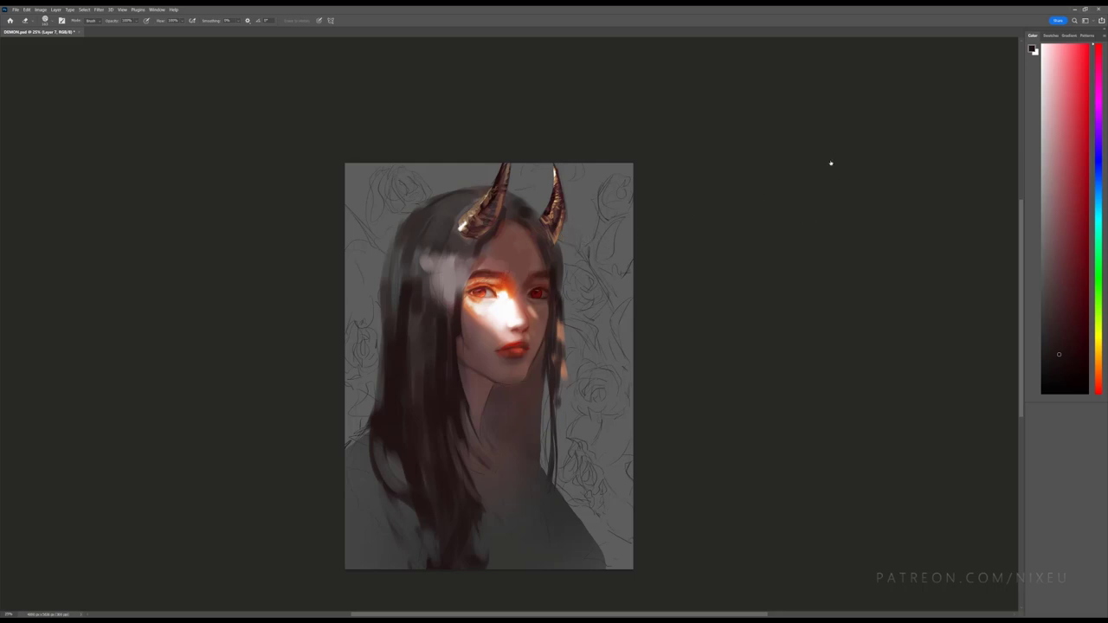
{"action": "key", "text": "b"}
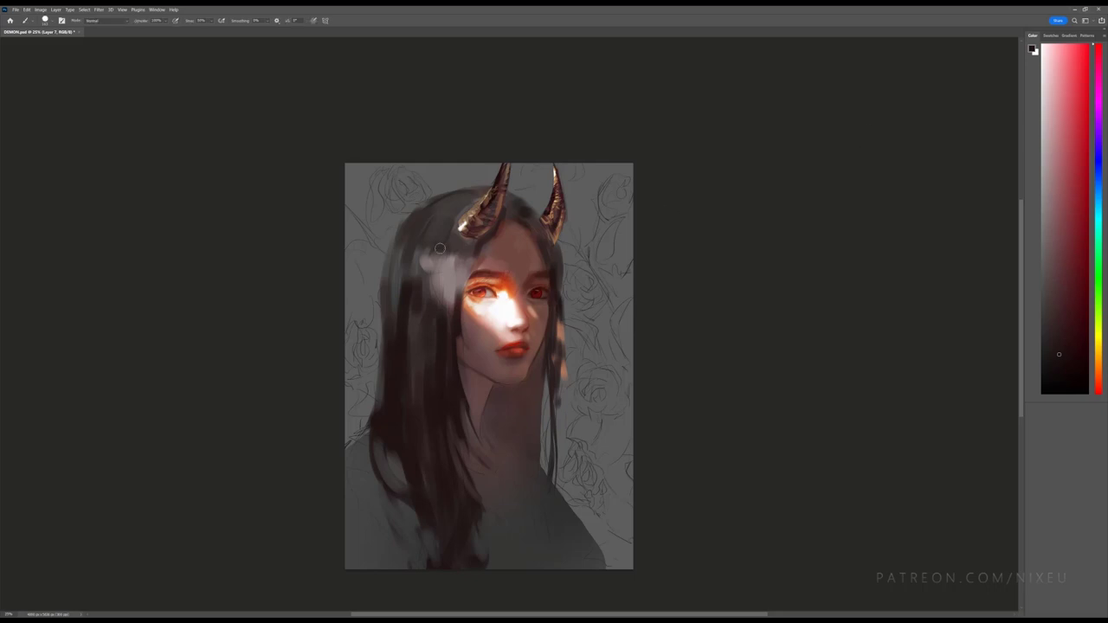
Step: Soften the top-left hair, sampling hair and forehead skin tones
{"action": "mouse_move", "coordinate": [452, 196]}
{"action": "left_mouse_down"}
{"action": "mouse_move", "coordinate": [405, 260]}
{"action": "mouse_move", "coordinate": [468, 194]}
{"action": "left_mouse_up"}
{"action": "left_click", "coordinate": [397, 267], "text": "alt"}
{"action": "left_click", "coordinate": [420, 236], "text": "alt"}
{"action": "key", "text": "ctrl+plus"}
{"action": "key", "text": "ctrl+plus"}
{"action": "key", "text": "ctrl+plus"}
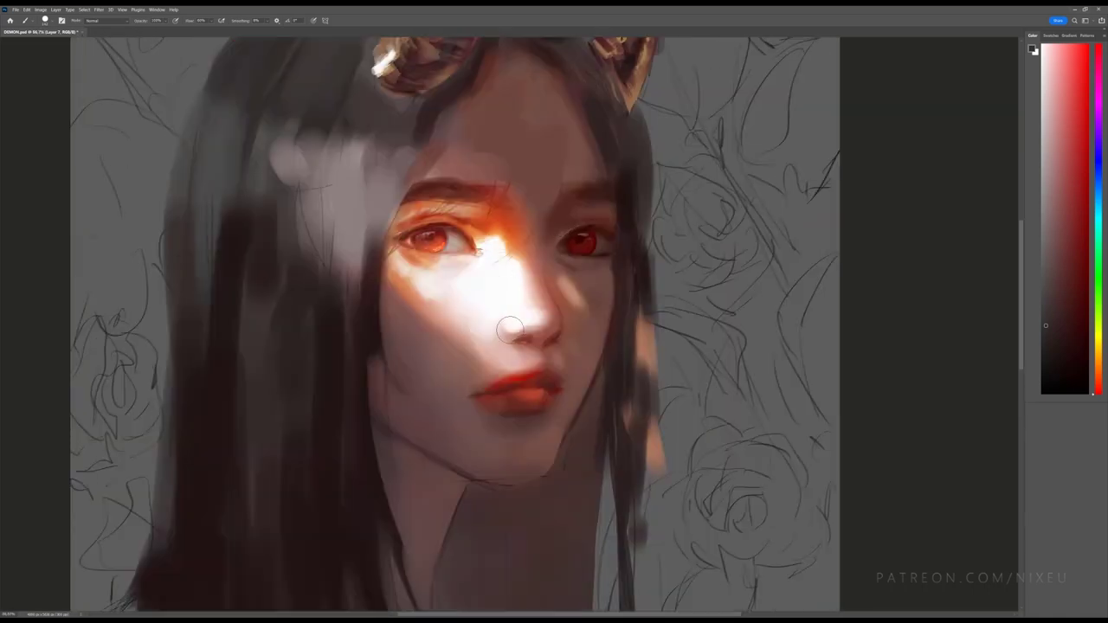
{"action": "key", "text": "ctrl+minus"}
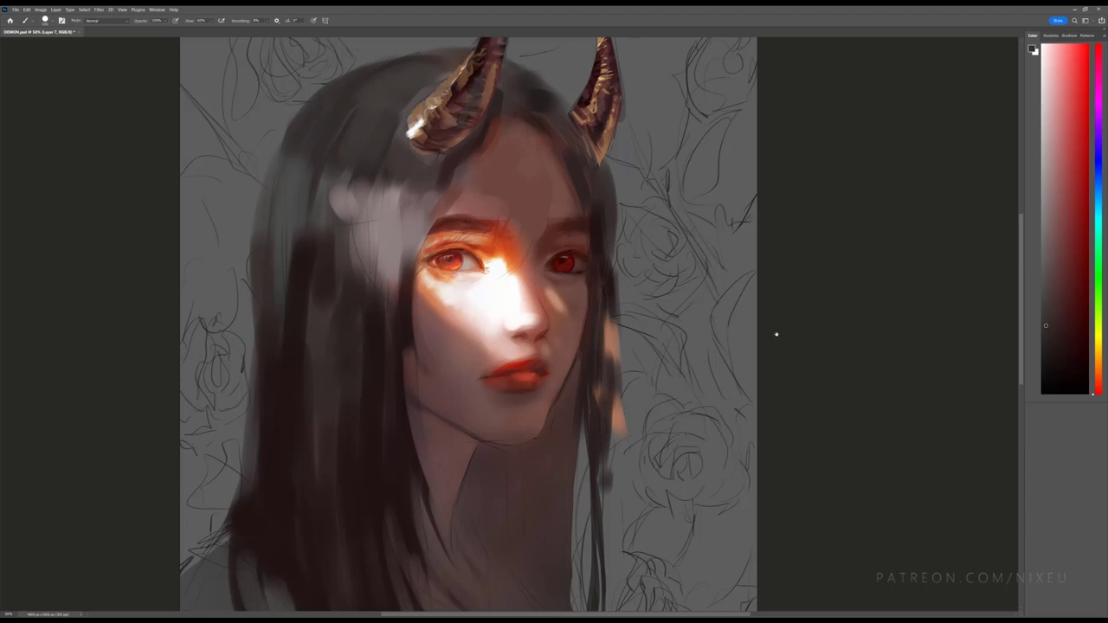
{"action": "left_click", "coordinate": [558, 208], "text": "alt"}
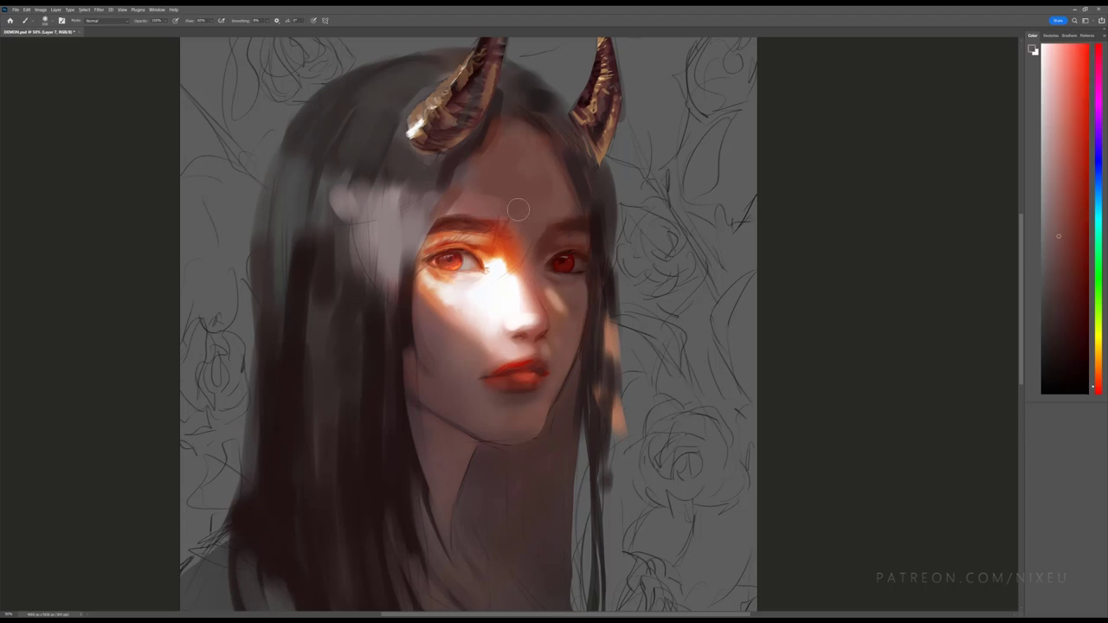
{"action": "left_click", "coordinate": [547, 197], "text": "alt"}
{"action": "scroll", "coordinate": [545, 346], "scroll_direction": "down", "scroll_amount": 1}
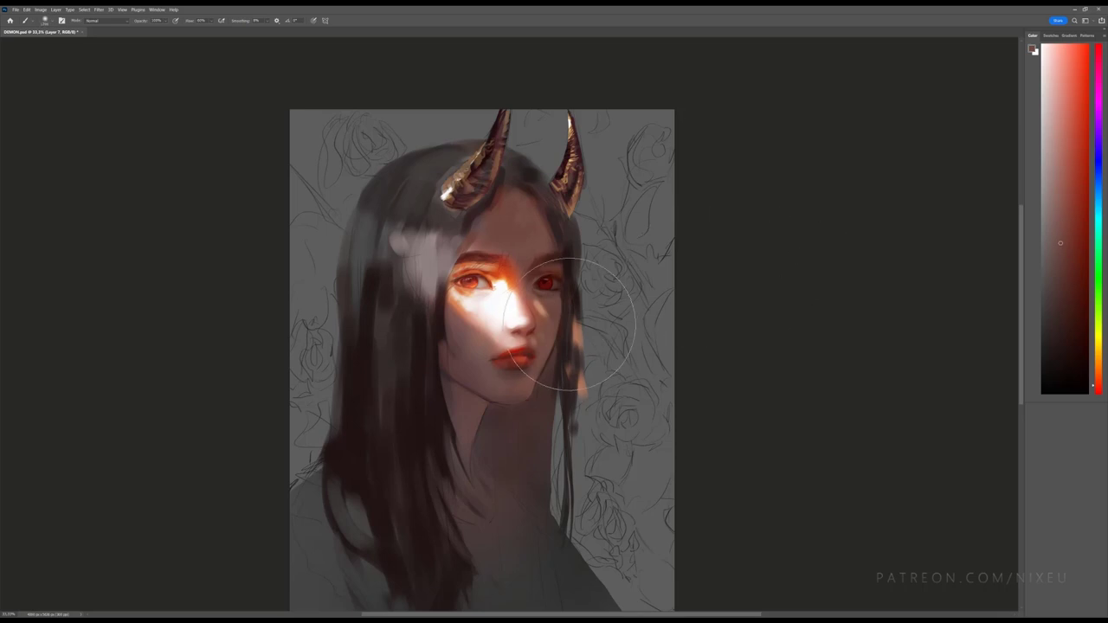
{"action": "key", "text": "ctrl+plus"}
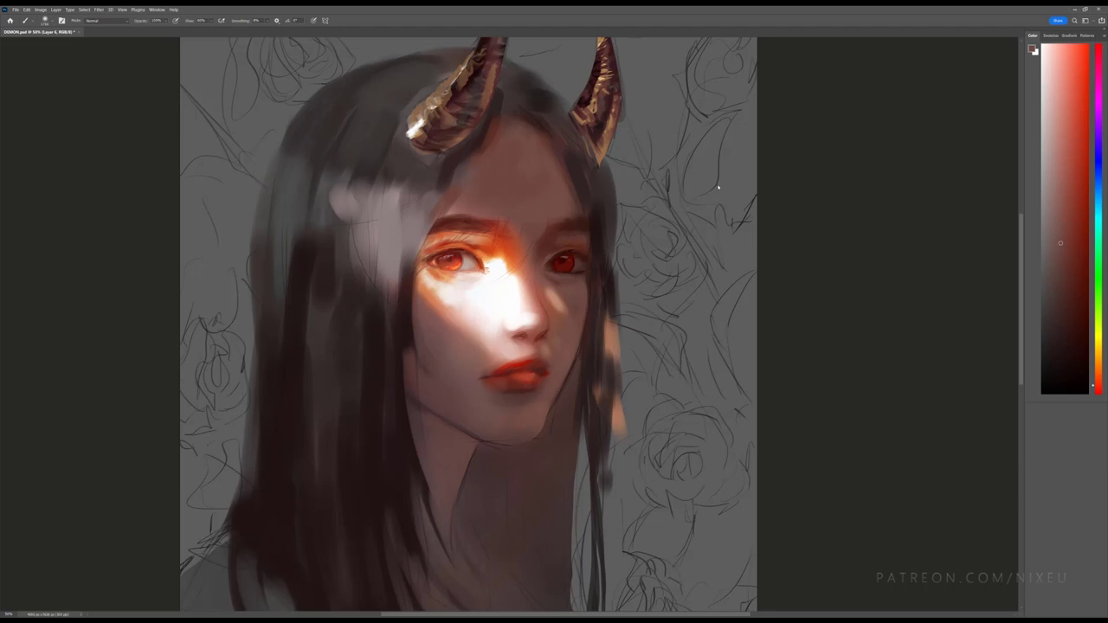
{"action": "key", "text": "ctrl+minus"}
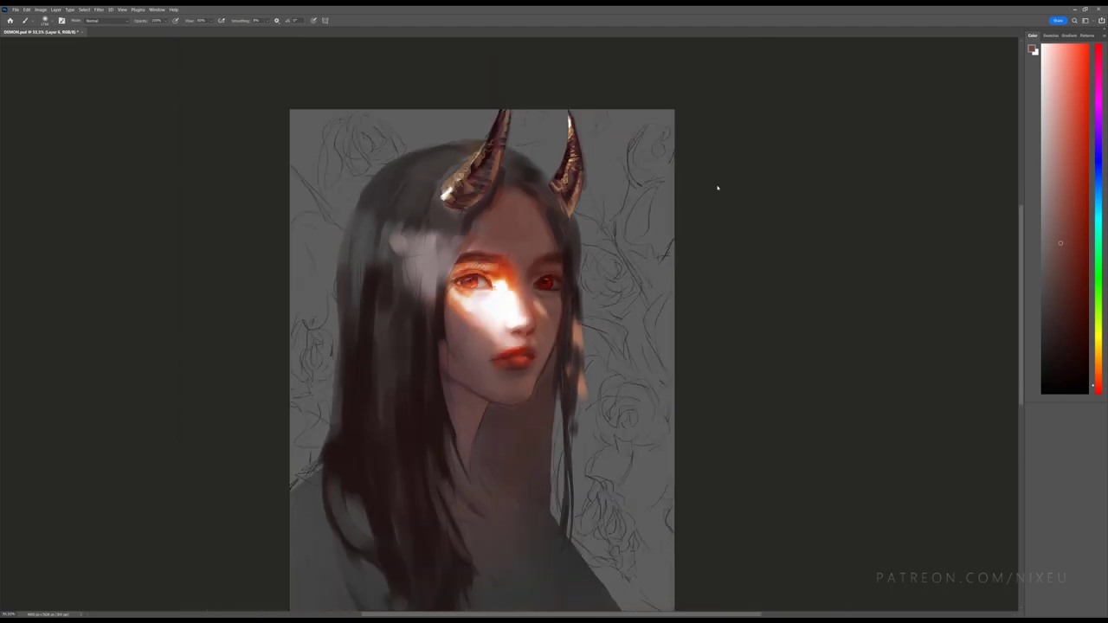
Step: Merge the layer down, add a new empty layer and set the brush to Color Burn
{"action": "key", "text": "ctrl+e"}
{"action": "key", "text": "ctrl+shift+alt+n"}
{"action": "key", "text": "shift+alt+b"}
Step: Brush a Color Burn shadow on the neck below the chin, discarding a test stroke on the face
{"action": "left_click_drag", "start_coordinate": [491, 220], "coordinate": [494, 445]}
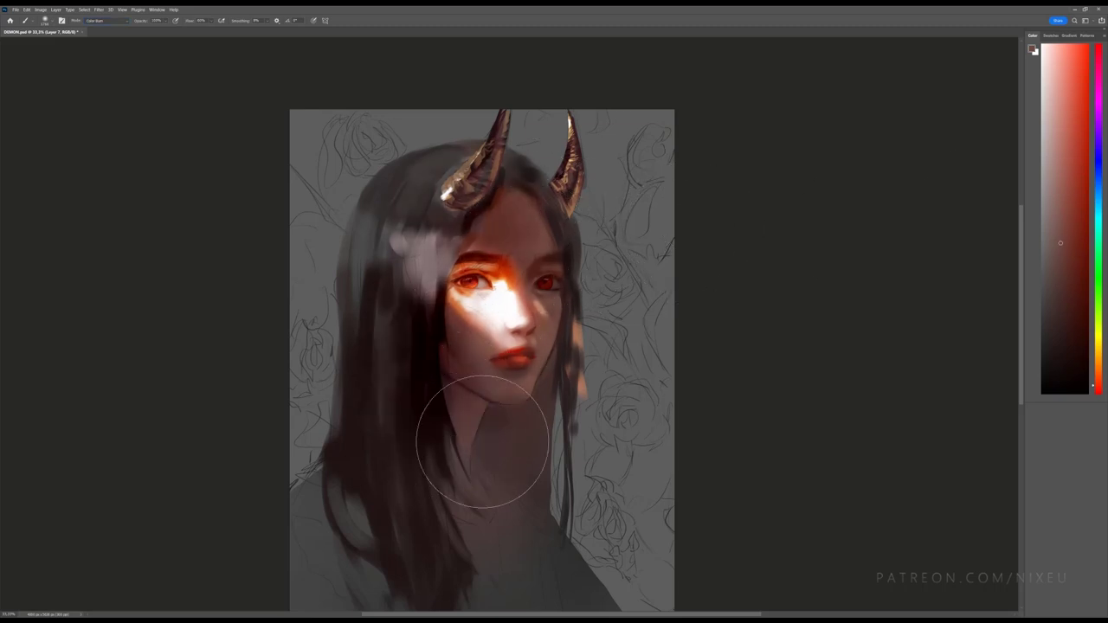
{"action": "key", "text": "ctrl+z"}
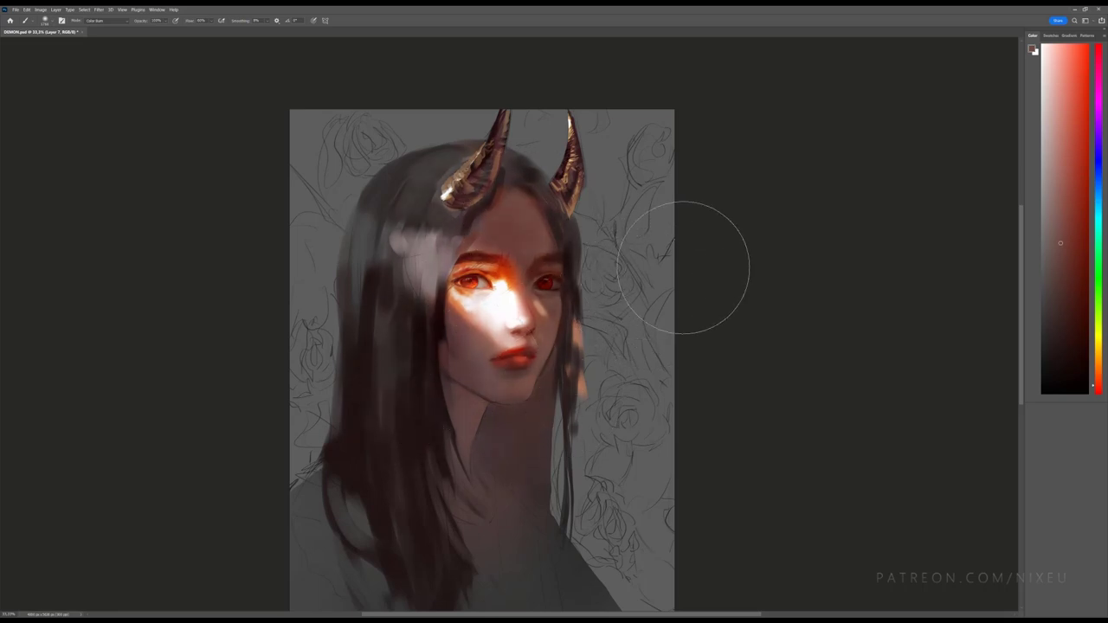
{"action": "left_click_drag", "start_coordinate": [472, 459], "coordinate": [568, 549]}
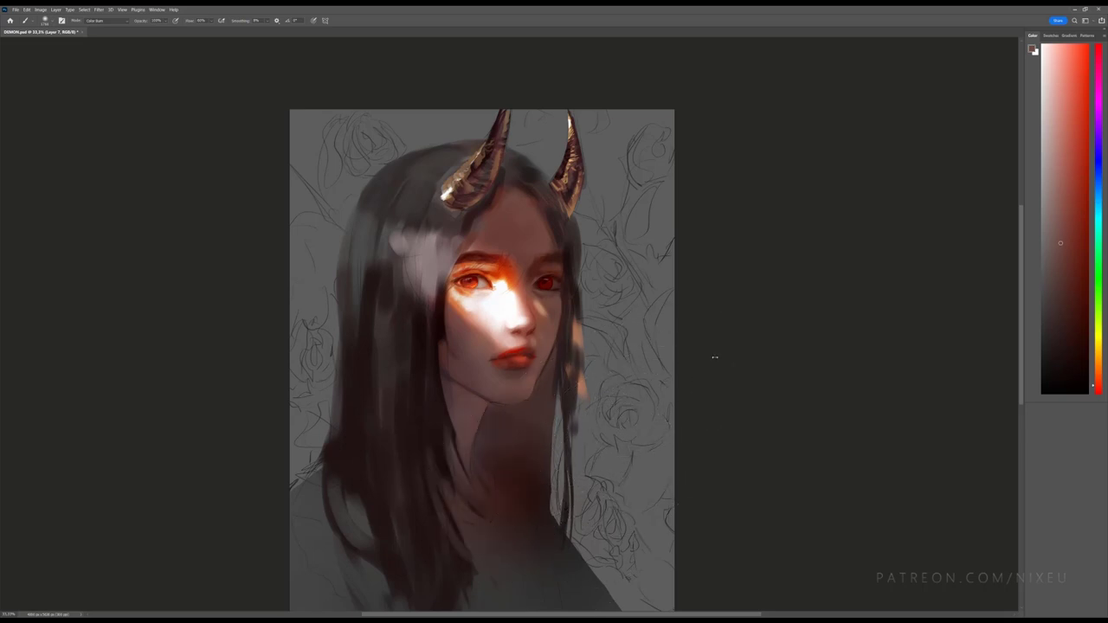
{"action": "key", "text": "ctrl+plus"}
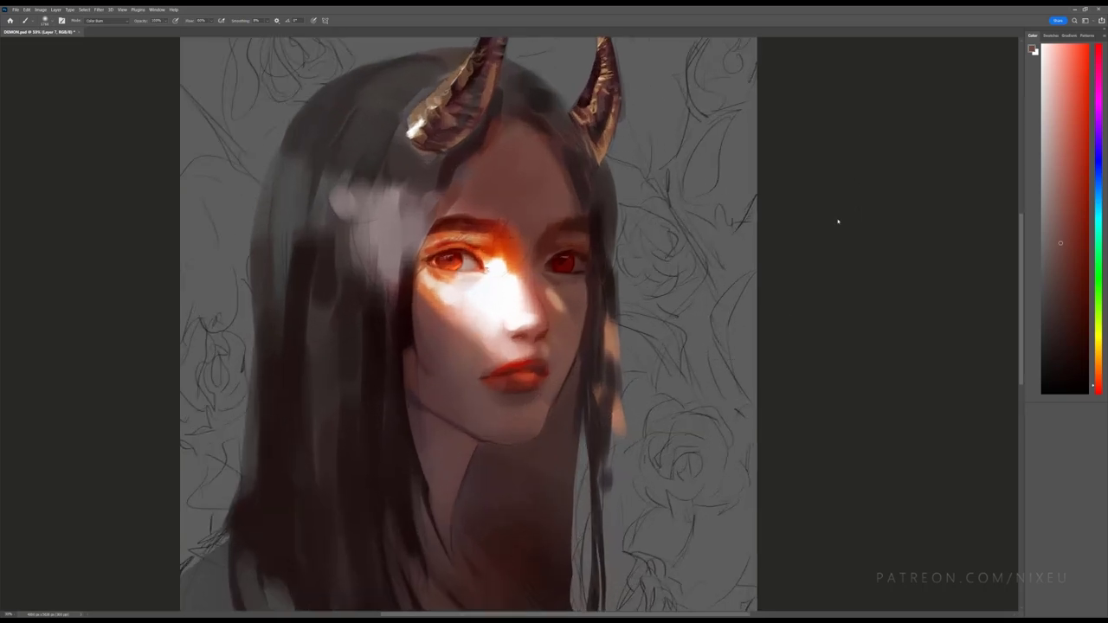
{"action": "key", "text": "ctrl+minus"}
{"action": "key", "text": "ctrl+minus"}
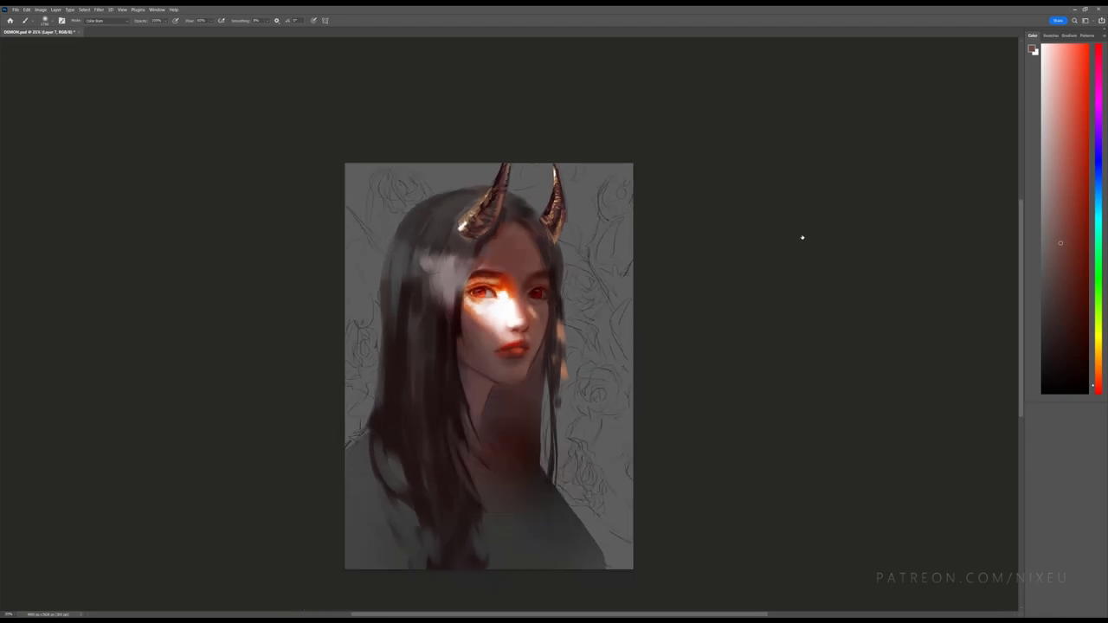
{"action": "key", "text": "ctrl+plus"}
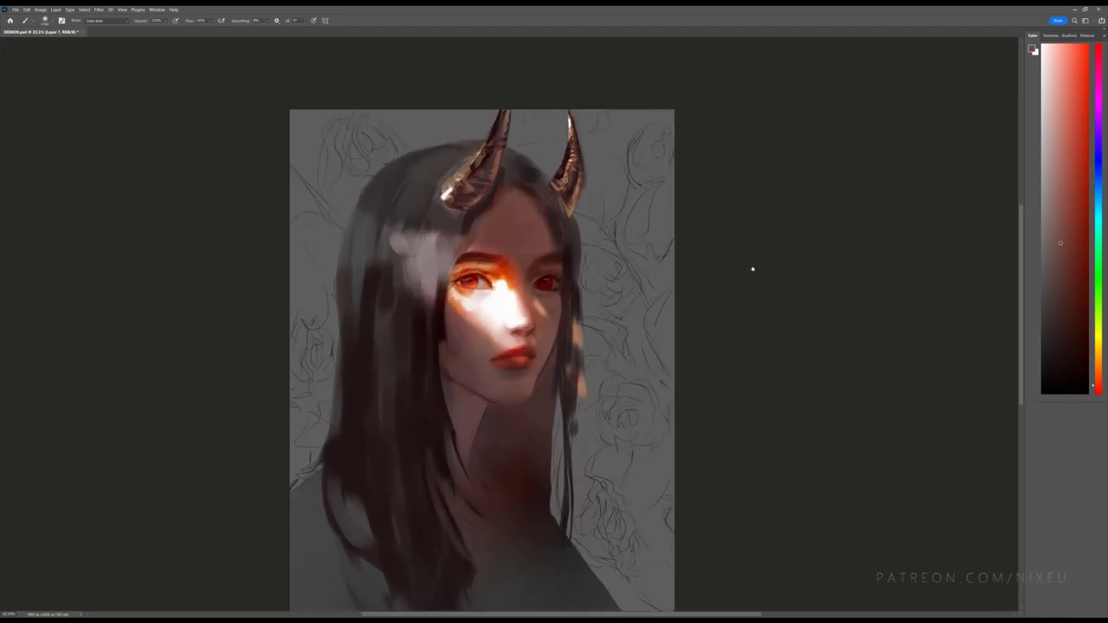
{"action": "key", "text": "ctrl+plus"}
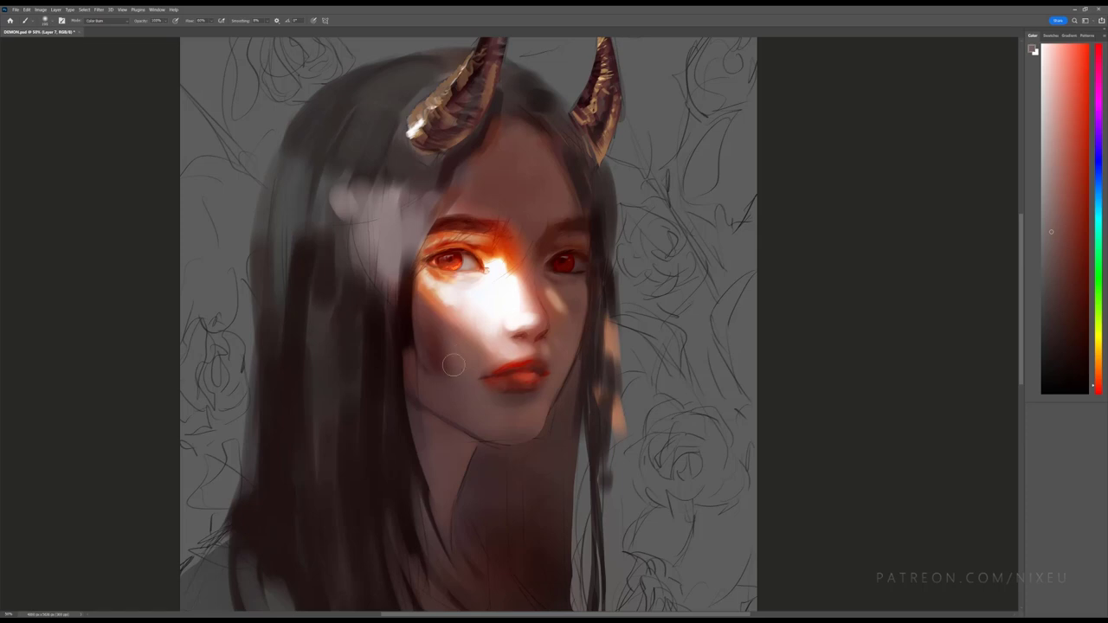
Step: Return the brush mode to Normal and load a darker forehead skin tone
{"action": "left_click", "coordinate": [105, 19]}
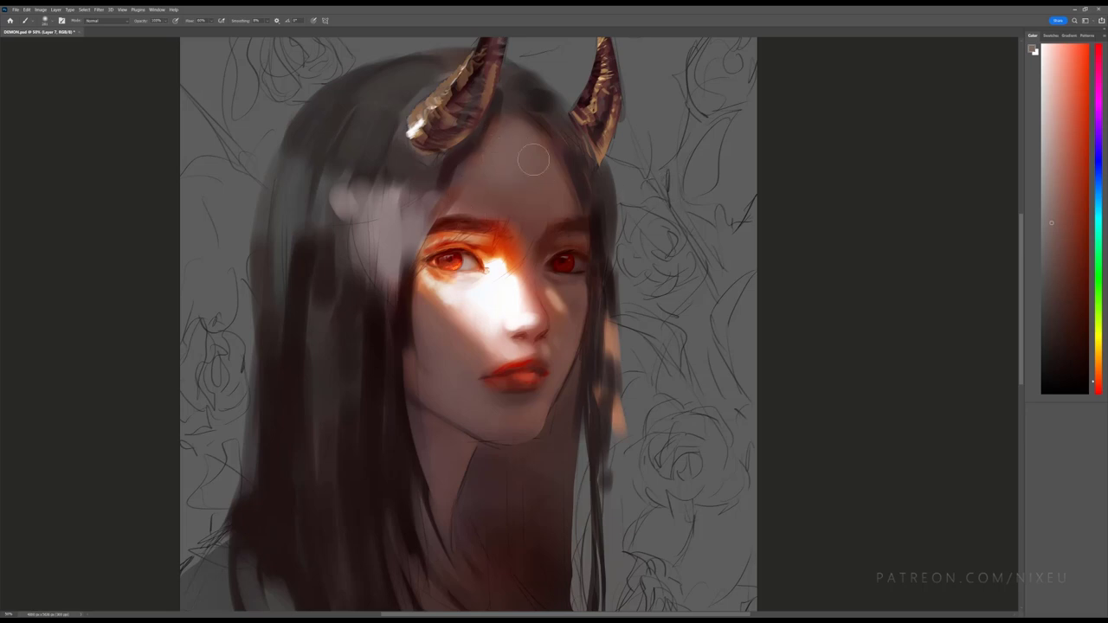
{"action": "left_click", "coordinate": [523, 173], "text": "alt"}
{"action": "left_click", "coordinate": [585, 209], "text": "alt"}
{"action": "left_click", "coordinate": [561, 213], "text": "alt"}
{"action": "left_click", "coordinate": [519, 219], "text": "alt"}
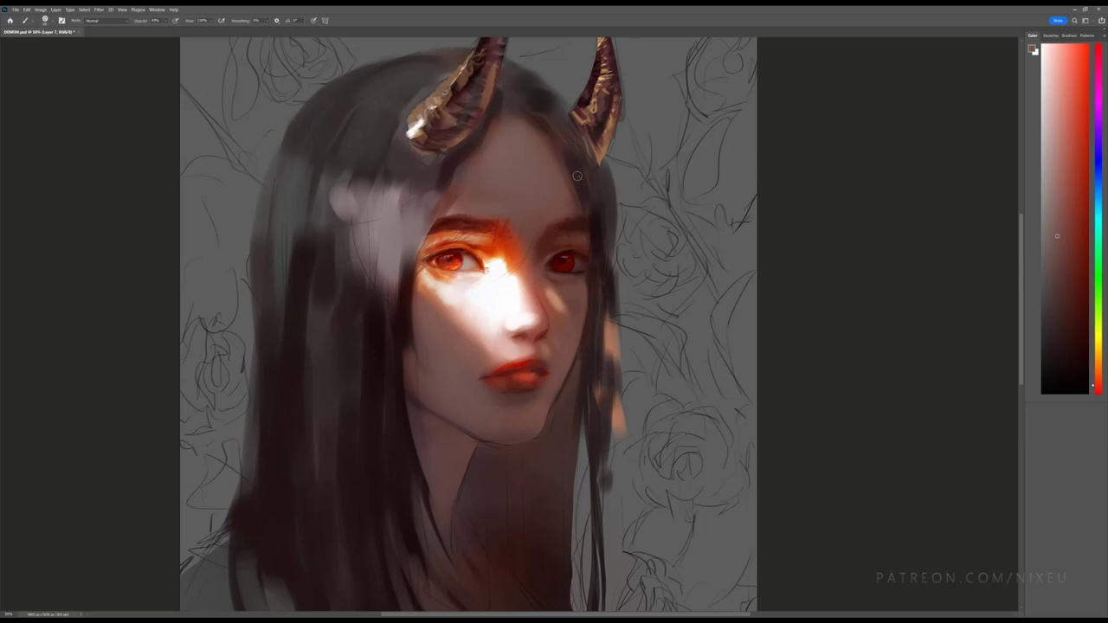
{"action": "key", "text": "x"}
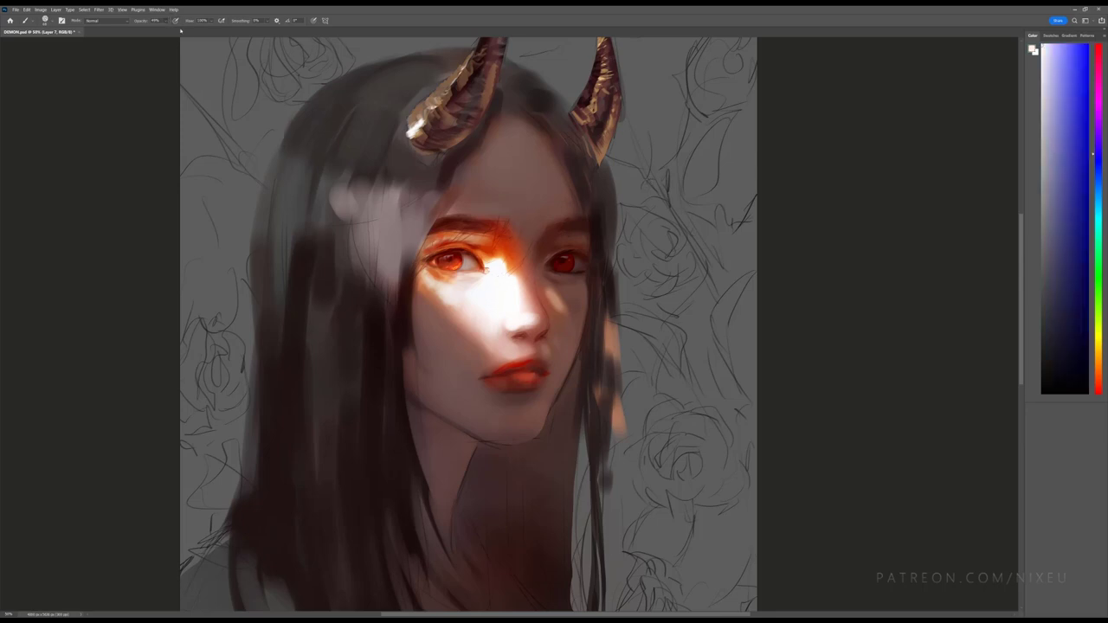
{"action": "key", "text": "x"}
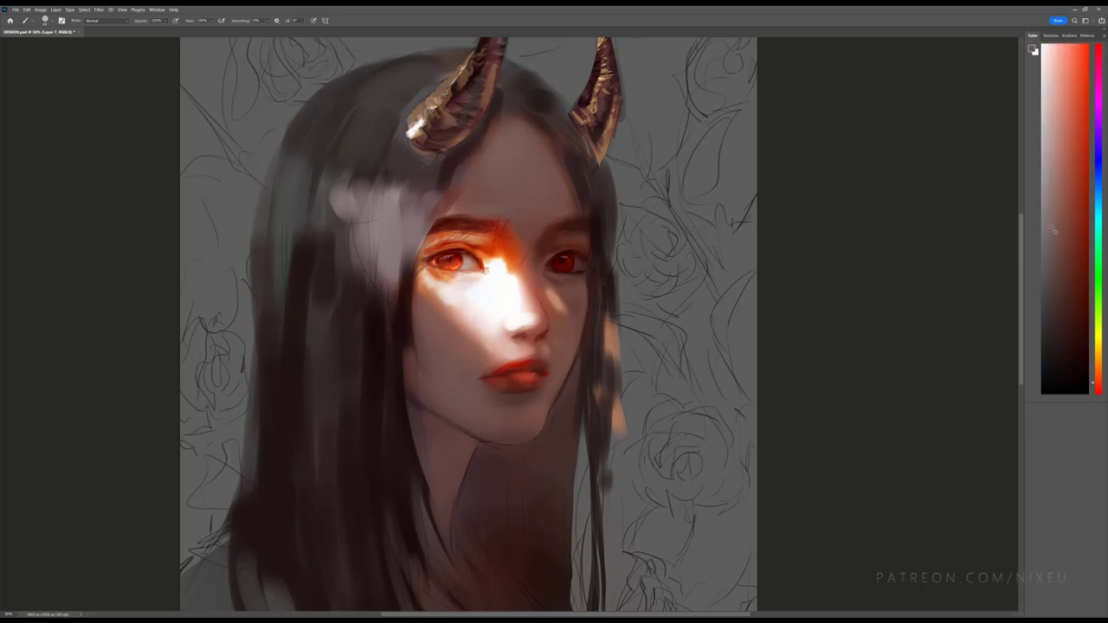
{"action": "left_click", "coordinate": [527, 229], "text": "alt"}
{"action": "left_click", "coordinate": [525, 229], "text": "alt"}
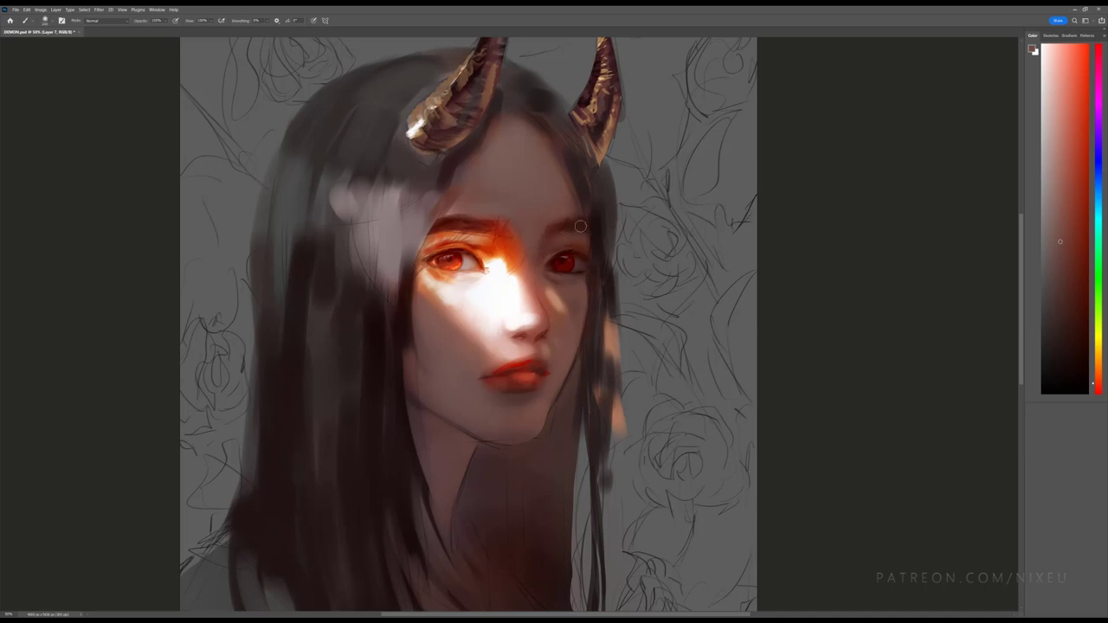
{"action": "left_click", "coordinate": [576, 231], "text": "alt"}
{"action": "key", "text": "ctrl+plus"}
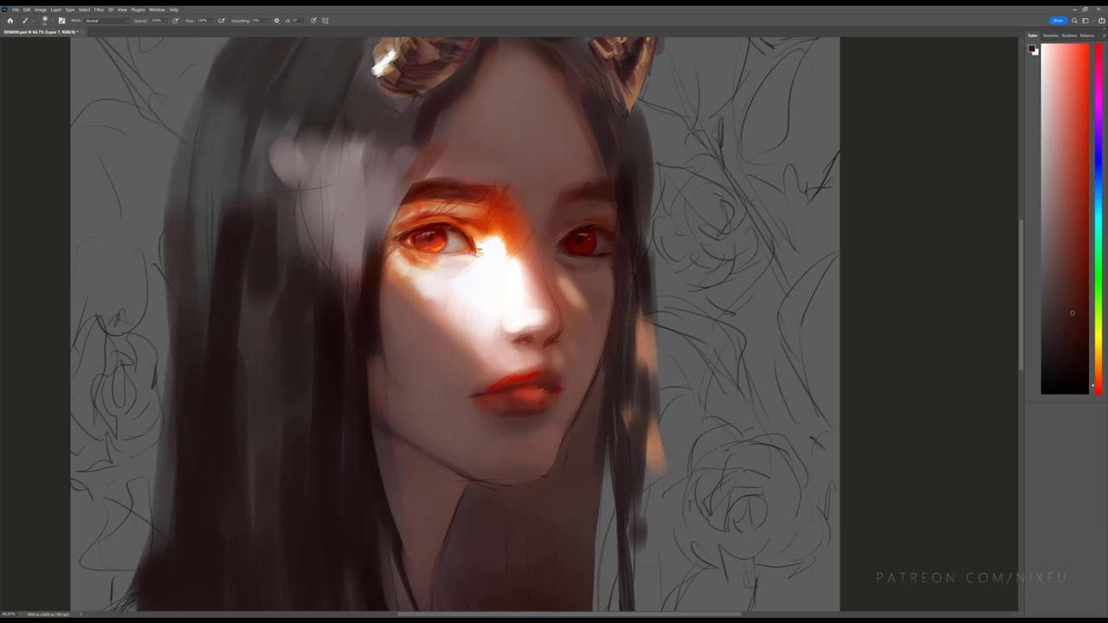
Step: Paint finer dark lashes and crisper red iris detail on the left eye using sampled reds and black
{"action": "left_click", "coordinate": [496, 210], "text": "alt"}
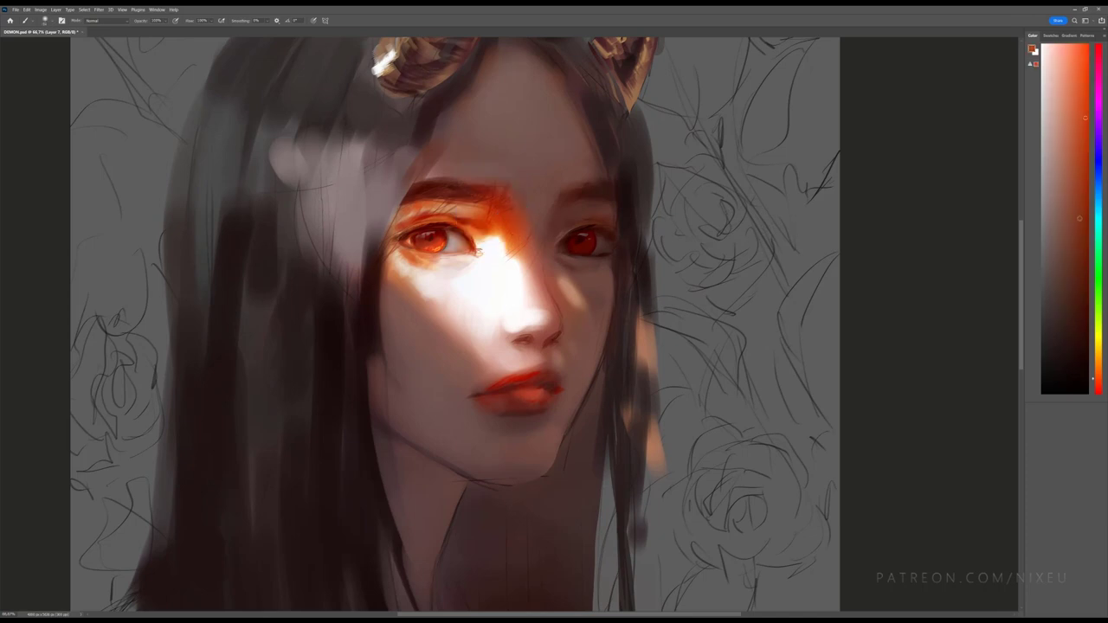
{"action": "left_click", "coordinate": [532, 216], "text": "alt"}
{"action": "left_click", "coordinate": [577, 240], "text": "alt"}
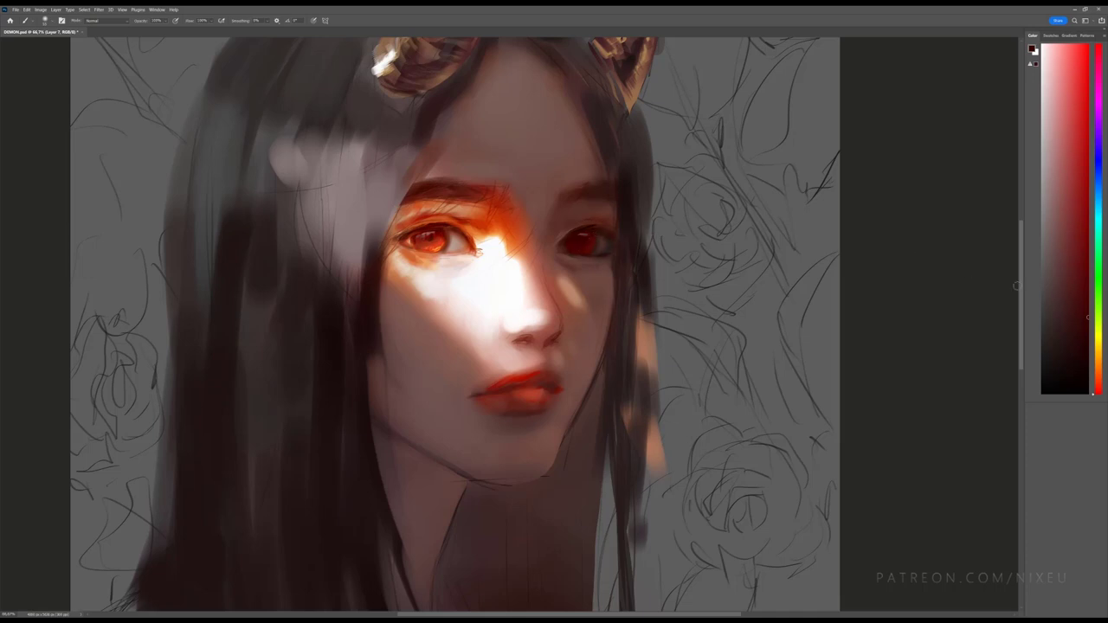
{"action": "key", "text": "d"}
{"action": "left_click", "coordinate": [477, 250], "text": "alt"}
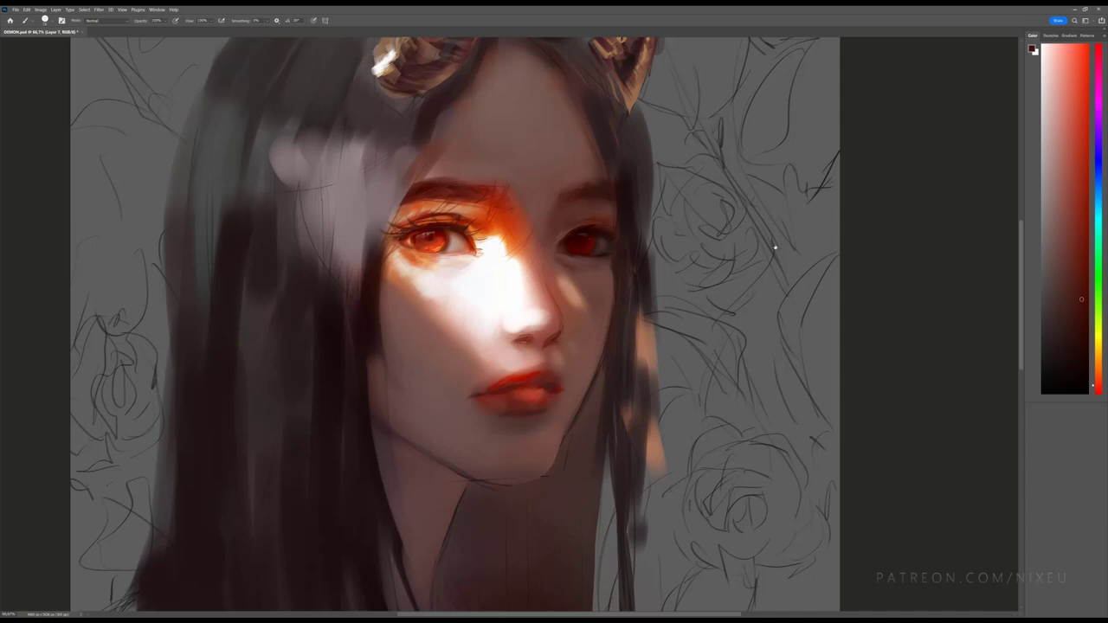
{"action": "left_click", "coordinate": [493, 217], "text": "alt"}
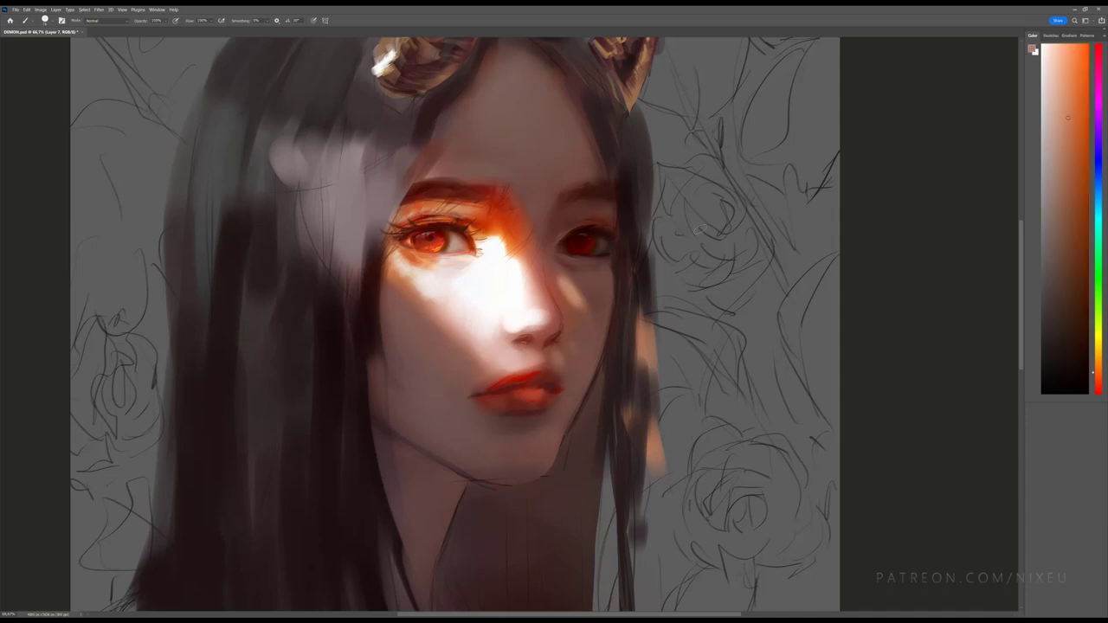
{"action": "key", "text": "ctrl+minus"}
{"action": "key", "text": "ctrl+minus"}
{"action": "key", "text": "ctrl+minus"}
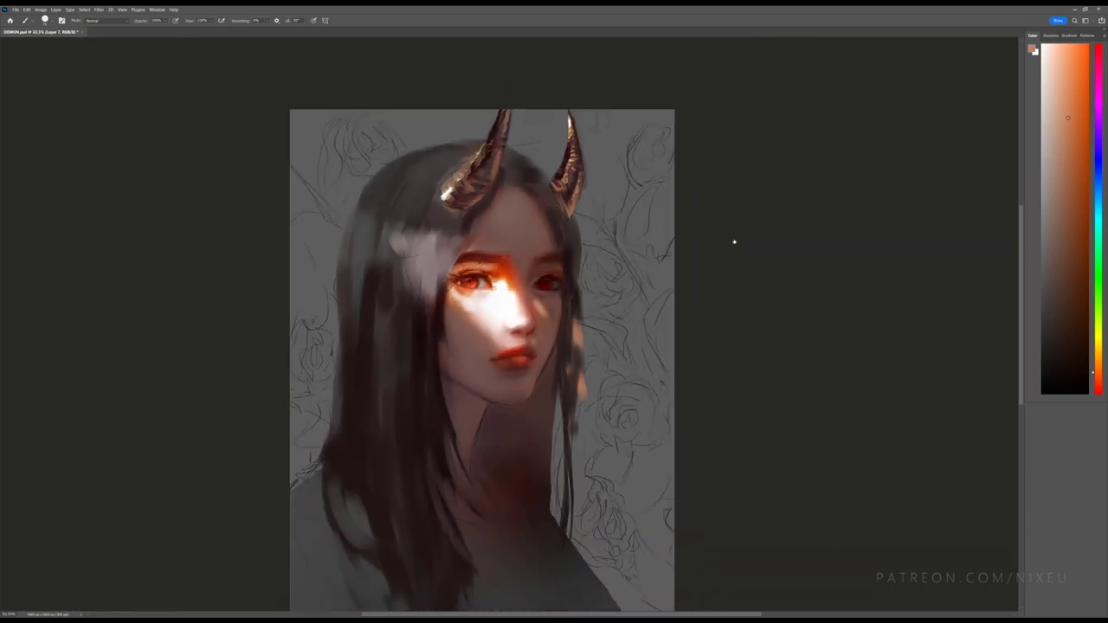
{"action": "key", "text": "ctrl+plus"}
{"action": "key", "text": "ctrl+plus"}
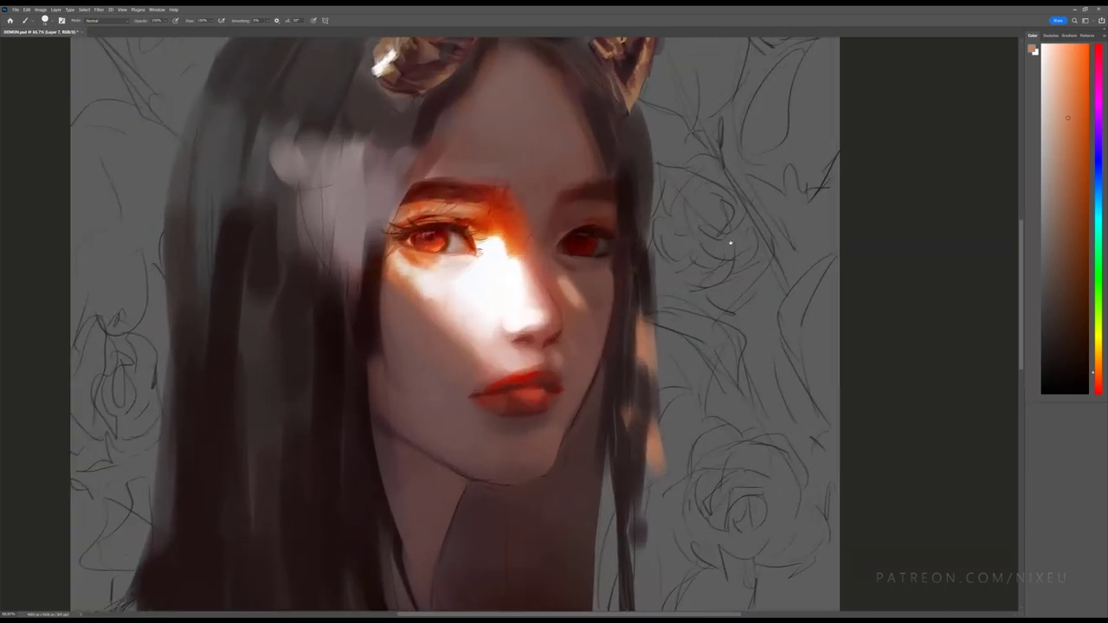
{"action": "key", "text": "l"}
{"action": "key", "text": "ctrl+plus"}
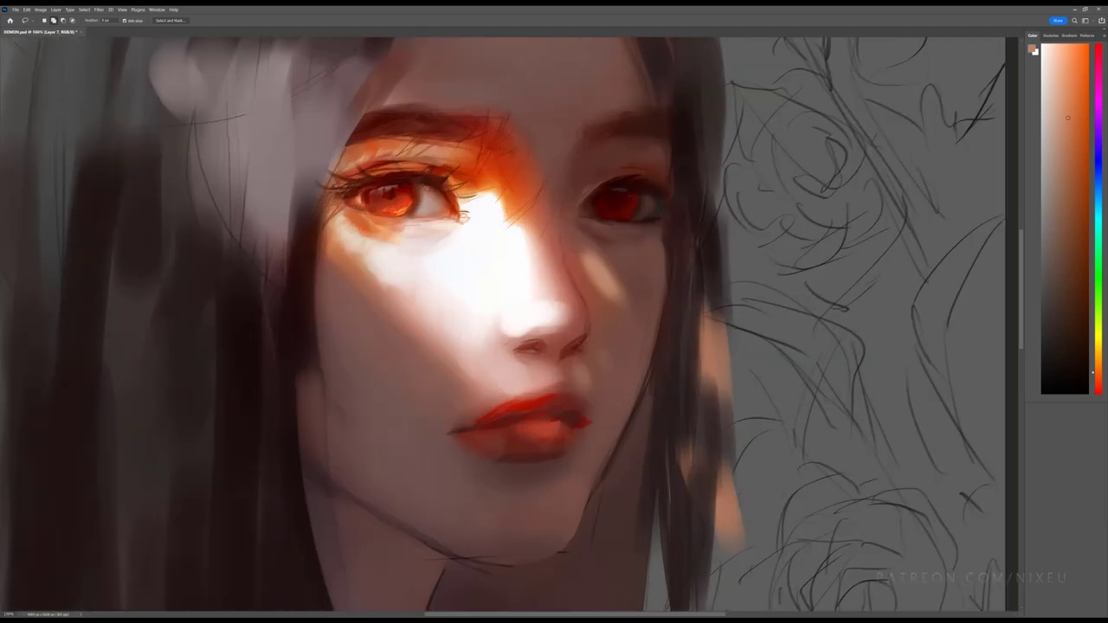
Step: Lasso the left eye, then reshape it and nudge it slightly right with Free Transform
{"action": "mouse_move", "coordinate": [431, 182]}
{"action": "left_mouse_down"}
{"action": "mouse_move", "coordinate": [365, 187]}
{"action": "mouse_move", "coordinate": [365, 203]}
{"action": "left_mouse_up"}
{"action": "left_click_drag", "start_coordinate": [435, 208], "coordinate": [436, 194]}
{"action": "key", "text": "ctrl+d"}
{"action": "key", "text": "ctrl+shift+d"}
{"action": "key", "text": "ctrl+t"}
{"action": "left_click_drag", "start_coordinate": [420, 209], "coordinate": [426, 211]}
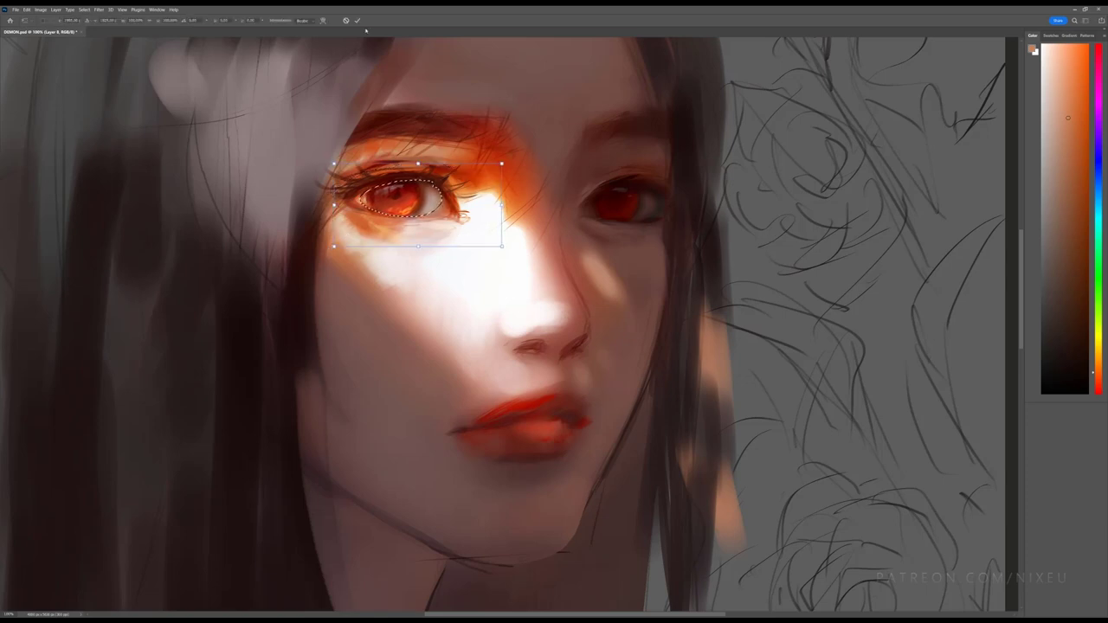
{"action": "key", "text": "Return"}
{"action": "key", "text": "ctrl+d"}
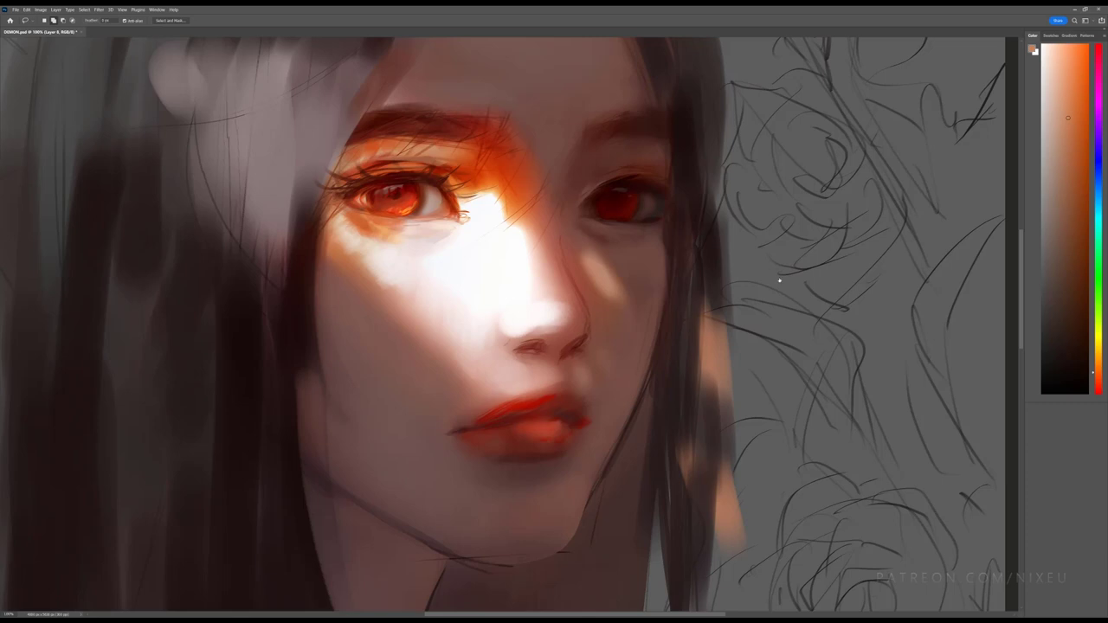
{"action": "key", "text": "ctrl+minus"}
{"action": "key", "text": "b"}
{"action": "left_click", "coordinate": [1074, 153]}
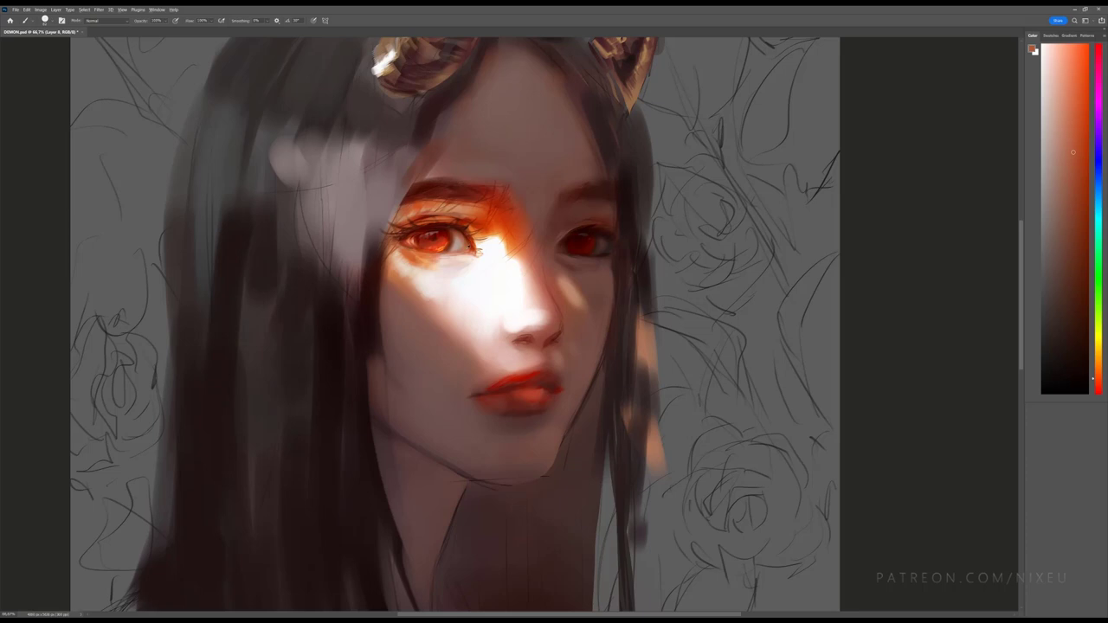
Step: Sample and try several dark reds and peach tones from around the eyes
{"action": "left_click", "coordinate": [458, 229], "text": "alt"}
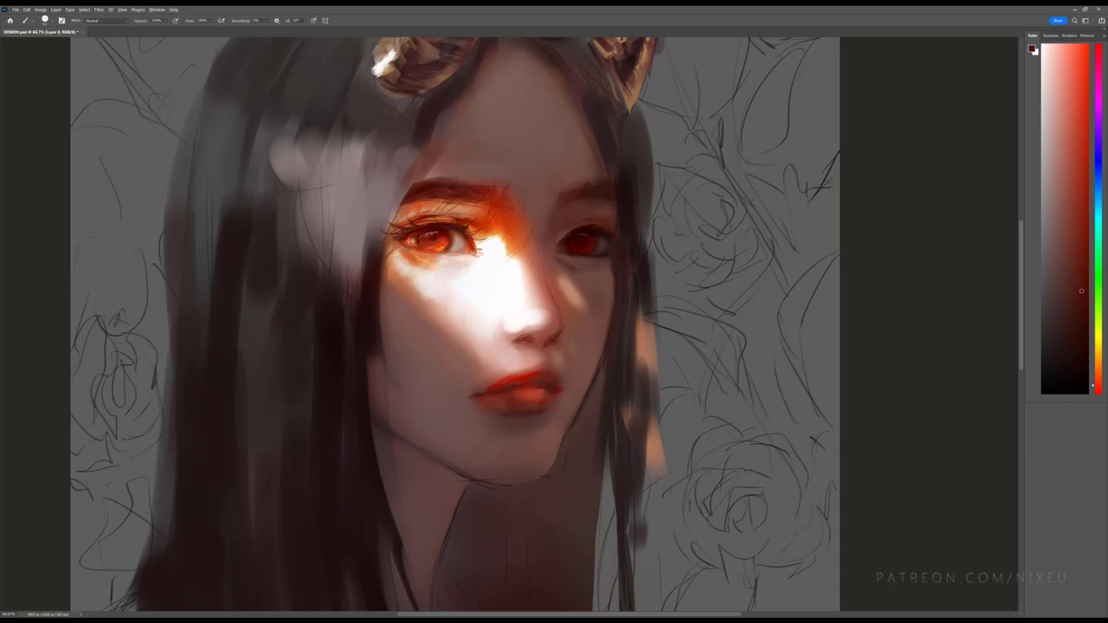
{"action": "left_click", "coordinate": [418, 236], "text": "alt"}
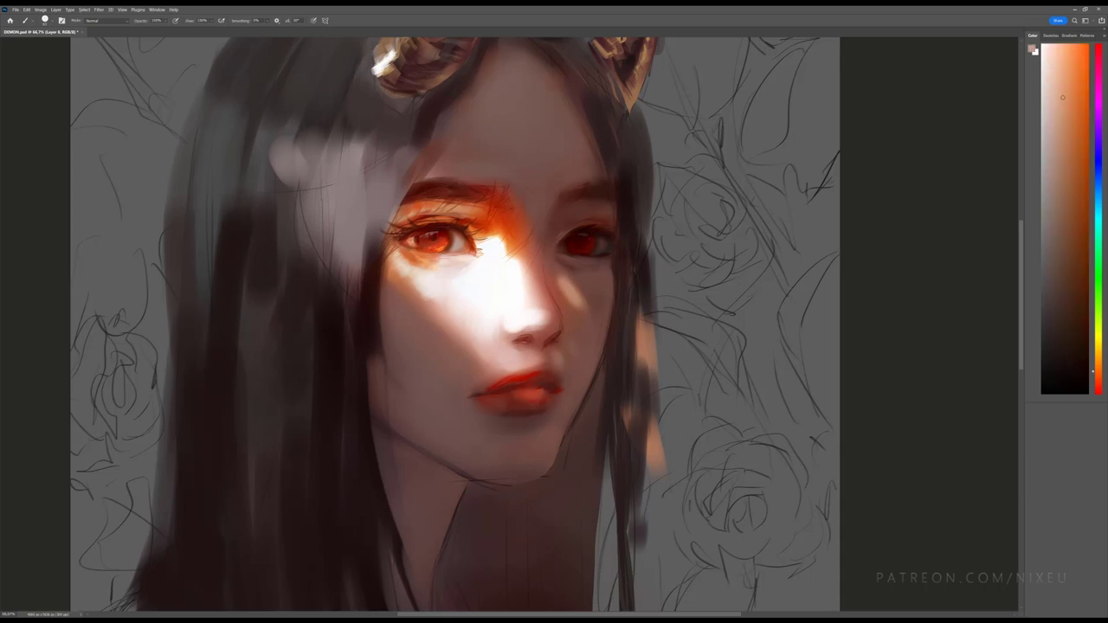
{"action": "left_click", "coordinate": [419, 236], "text": "alt"}
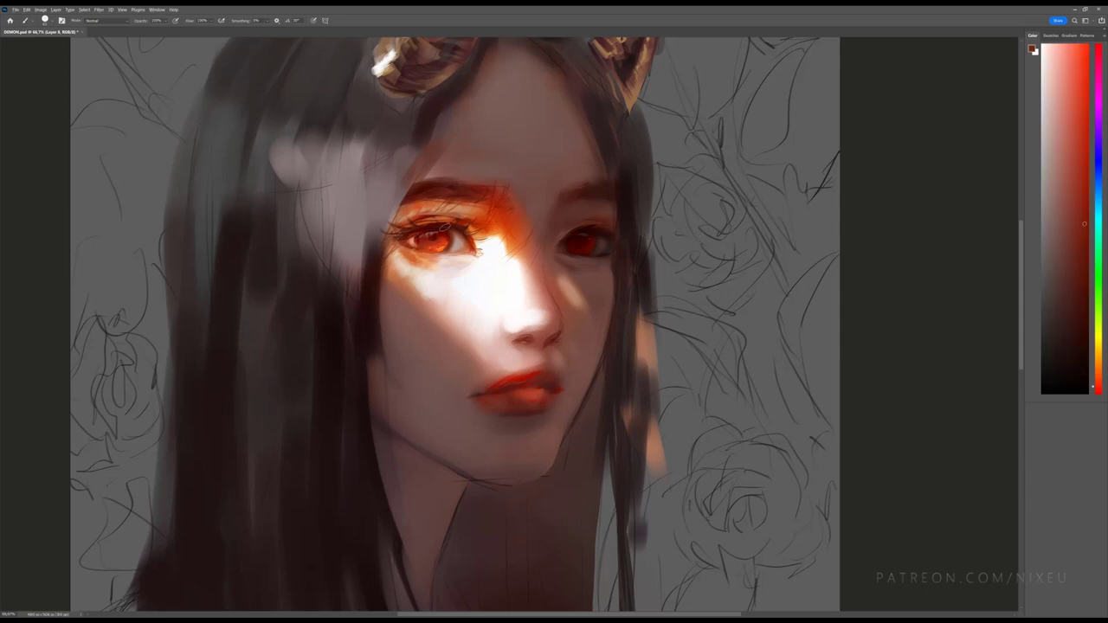
{"action": "left_click", "coordinate": [437, 232], "text": "alt"}
{"action": "key", "text": "ctrl+minus"}
{"action": "key", "text": "ctrl+minus"}
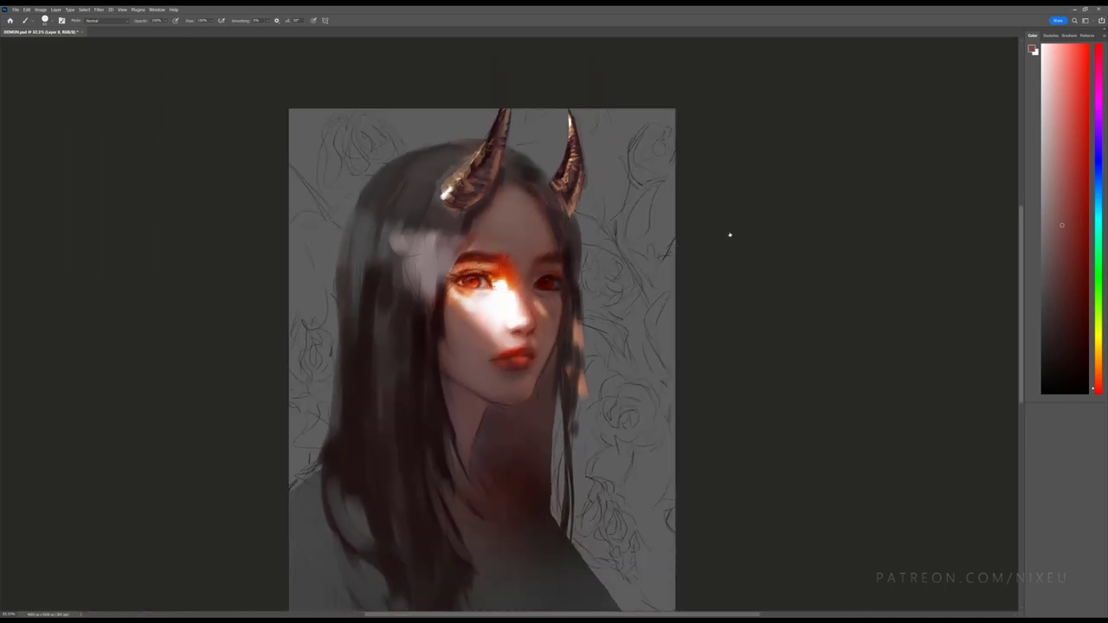
{"action": "key", "text": "ctrl+plus"}
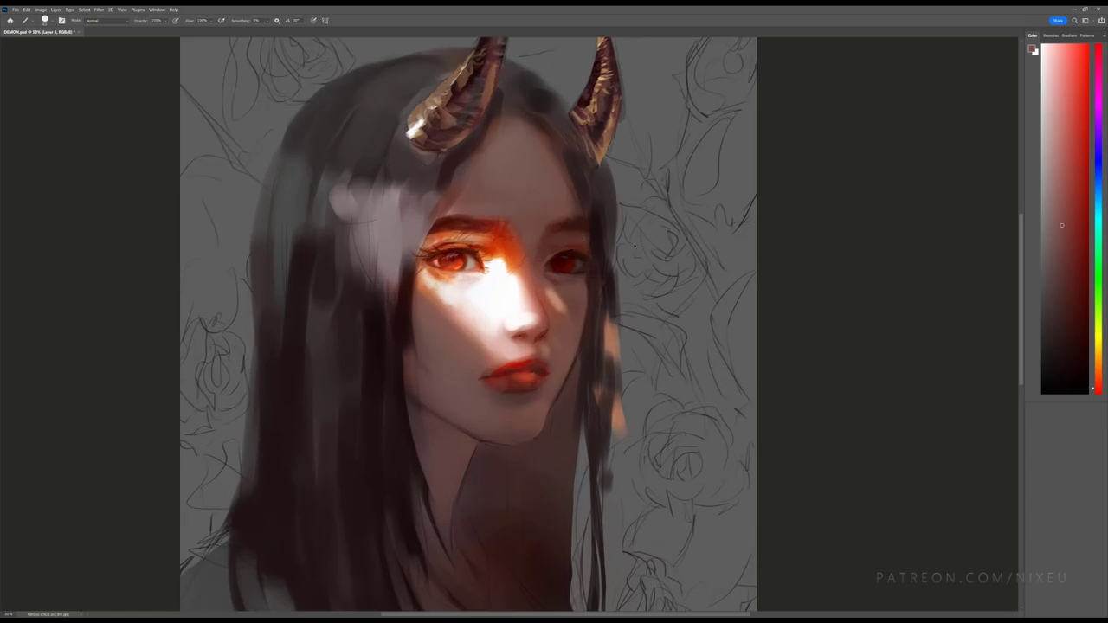
{"action": "key", "text": "ctrl+plus"}
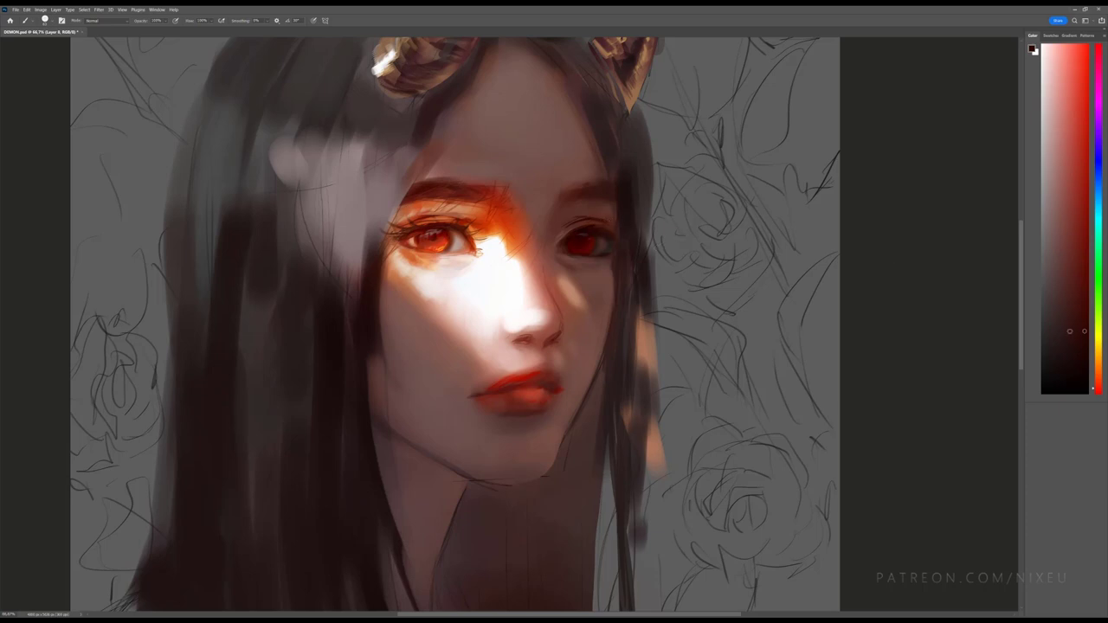
{"action": "left_click", "coordinate": [587, 252], "text": "alt"}
Step: Paint the left eyebrow a darker red-brown sampled from the brow
{"action": "left_click", "coordinate": [451, 188], "text": "alt"}
{"action": "left_click", "coordinate": [435, 182], "text": "alt"}
{"action": "left_click_drag", "start_coordinate": [442, 187], "coordinate": [465, 187]}
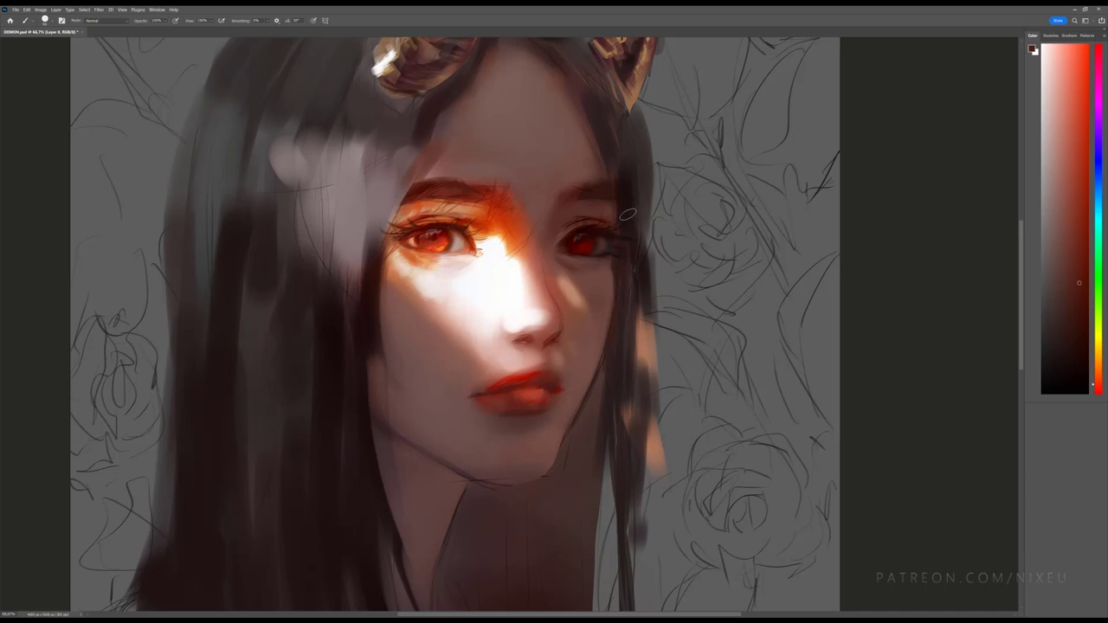
{"action": "key", "text": "x"}
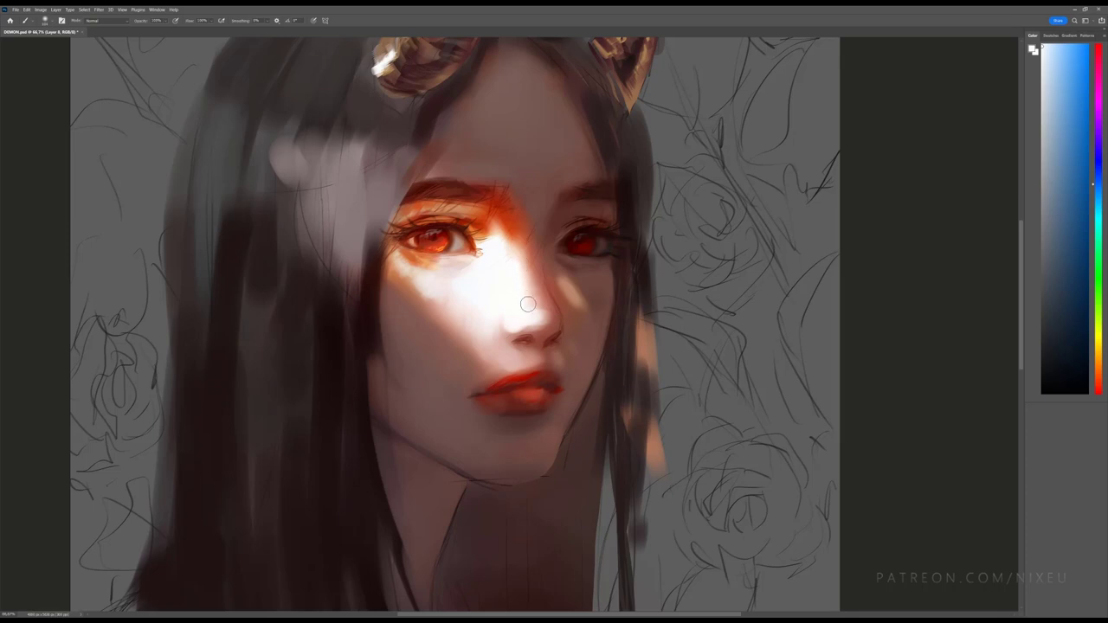
{"action": "key", "text": "ctrl+minus"}
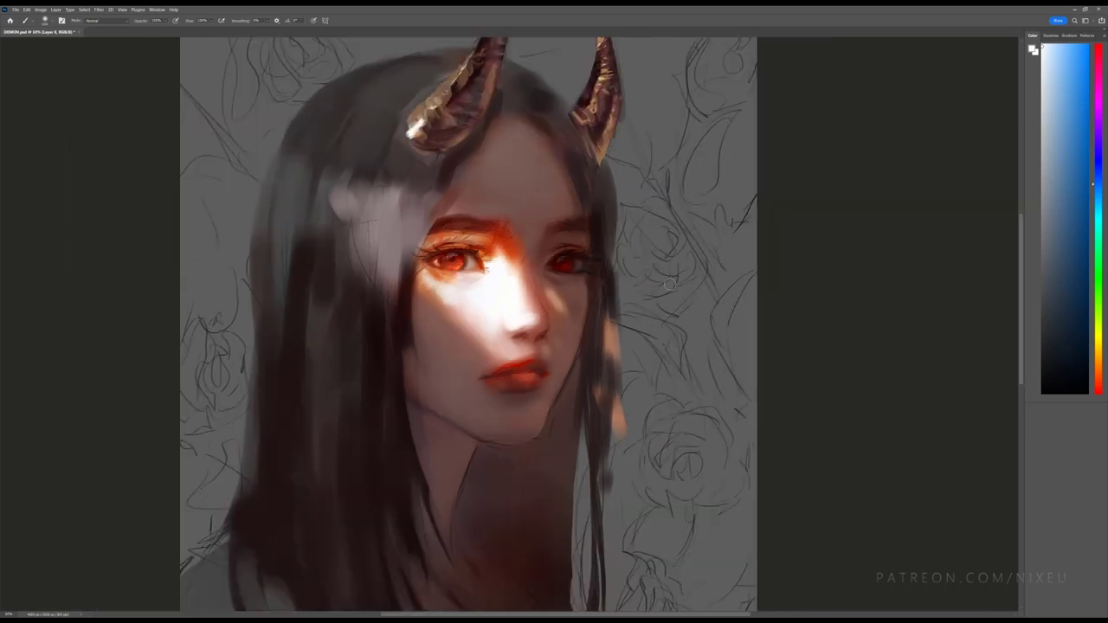
{"action": "left_click", "coordinate": [519, 322], "text": "alt"}
{"action": "left_click", "coordinate": [466, 322], "text": "alt"}
{"action": "left_click", "coordinate": [460, 303], "text": "alt"}
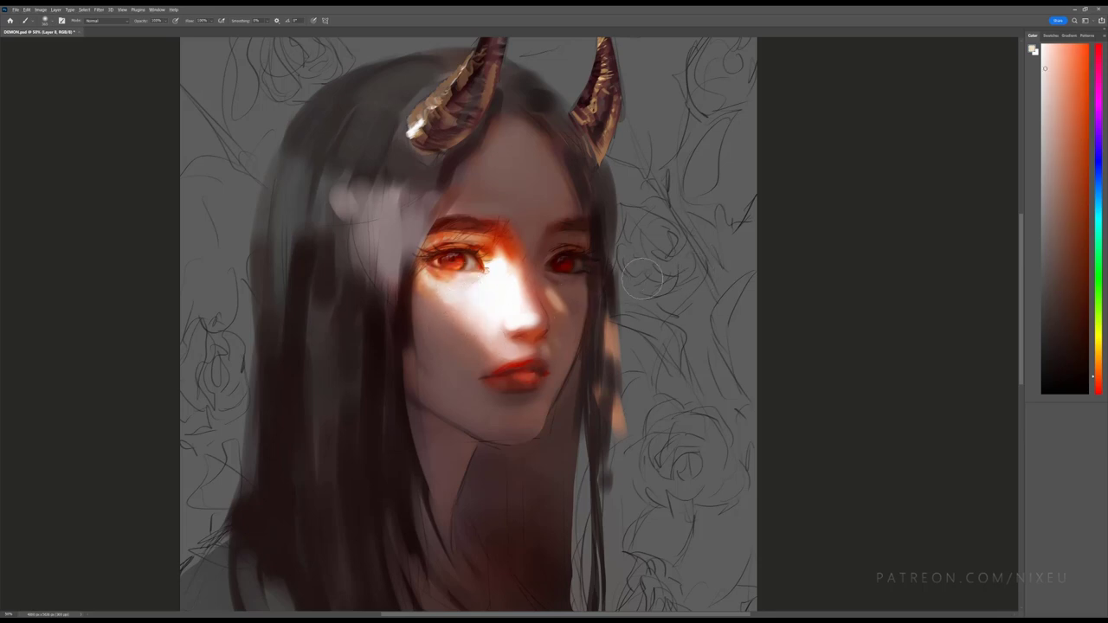
{"action": "key", "text": "ctrl+minus"}
{"action": "key", "text": "ctrl+minus"}
{"action": "key", "text": "ctrl+plus"}
{"action": "key", "text": "ctrl+plus"}
{"action": "key", "text": "ctrl+alt+a"}
{"action": "key", "text": "alt+bracketleft"}
{"action": "key", "text": "ctrl+minus"}
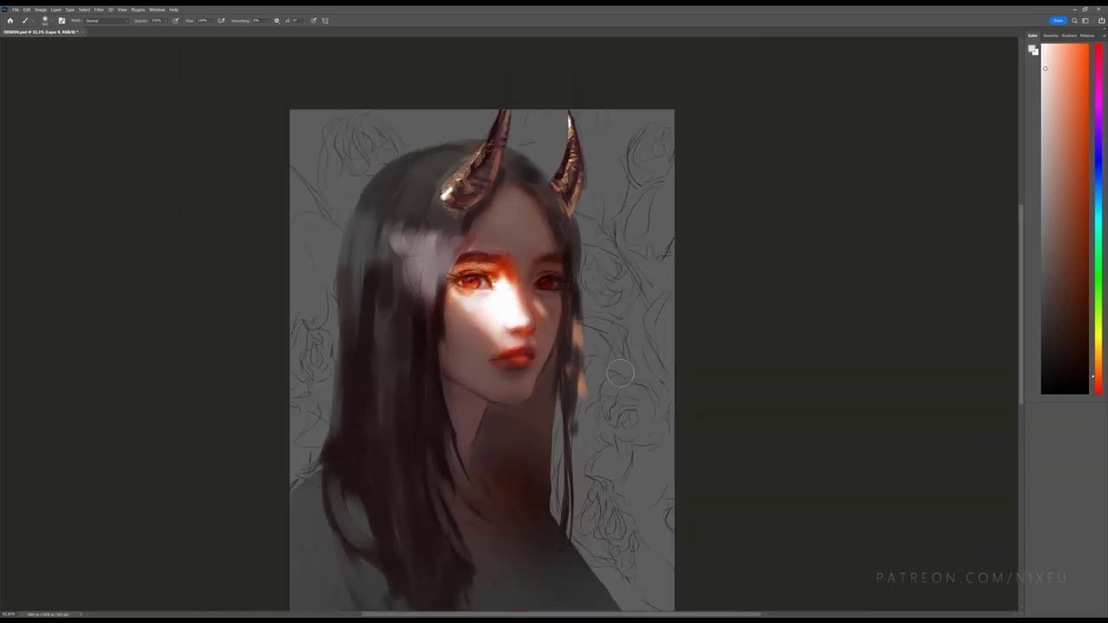
{"action": "key", "text": "ctrl+plus"}
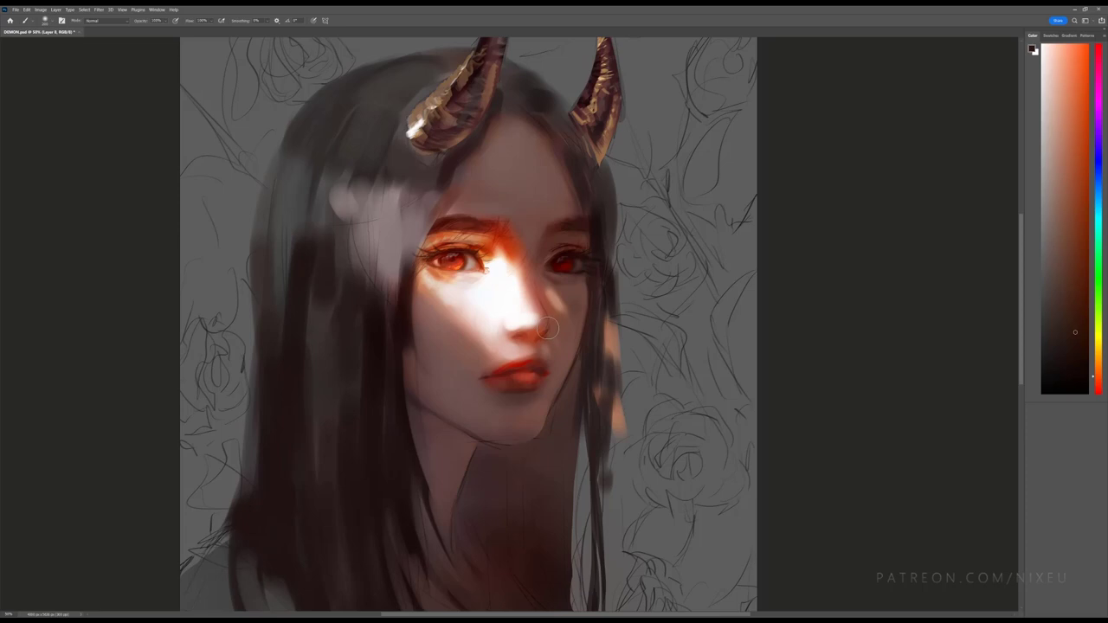
{"action": "key", "text": "ctrl+minus"}
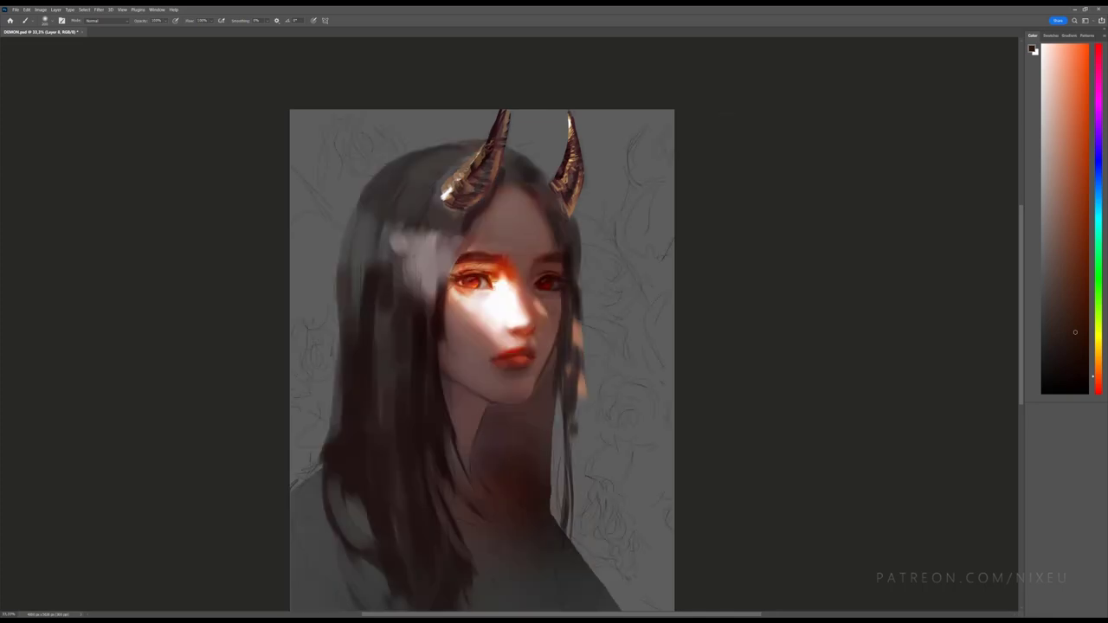
{"action": "key", "text": "ctrl+plus"}
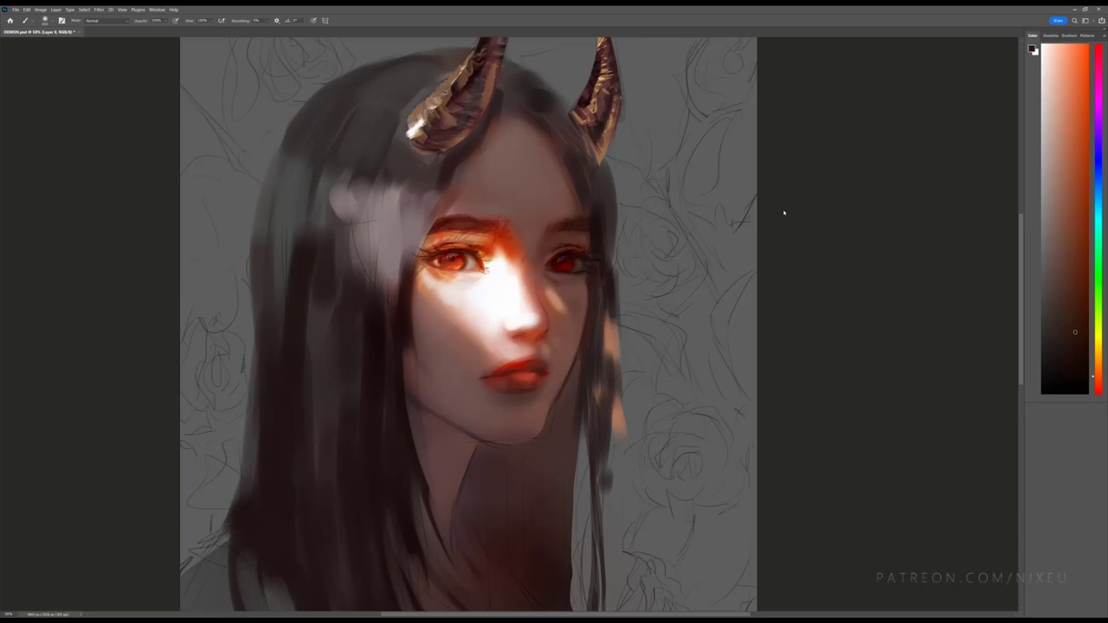
{"action": "key", "text": "ctrl+minus"}
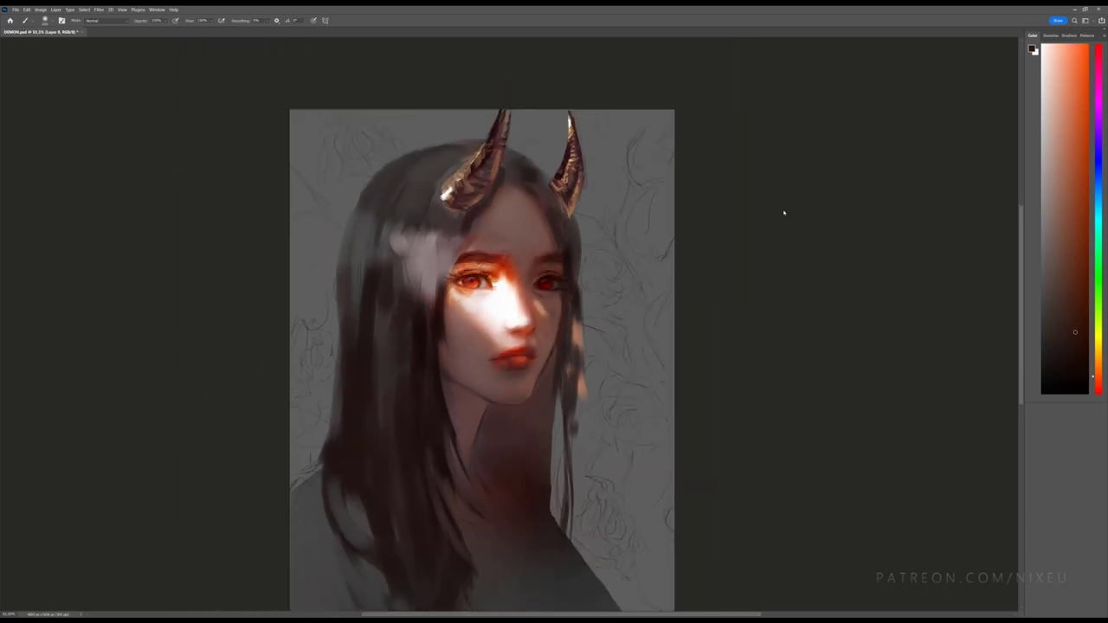
{"action": "key", "text": "alt+bracketright"}
Step: Lasso the right horn, stretch it up and outward with Free Transform, and deselect
{"action": "key", "text": "l"}
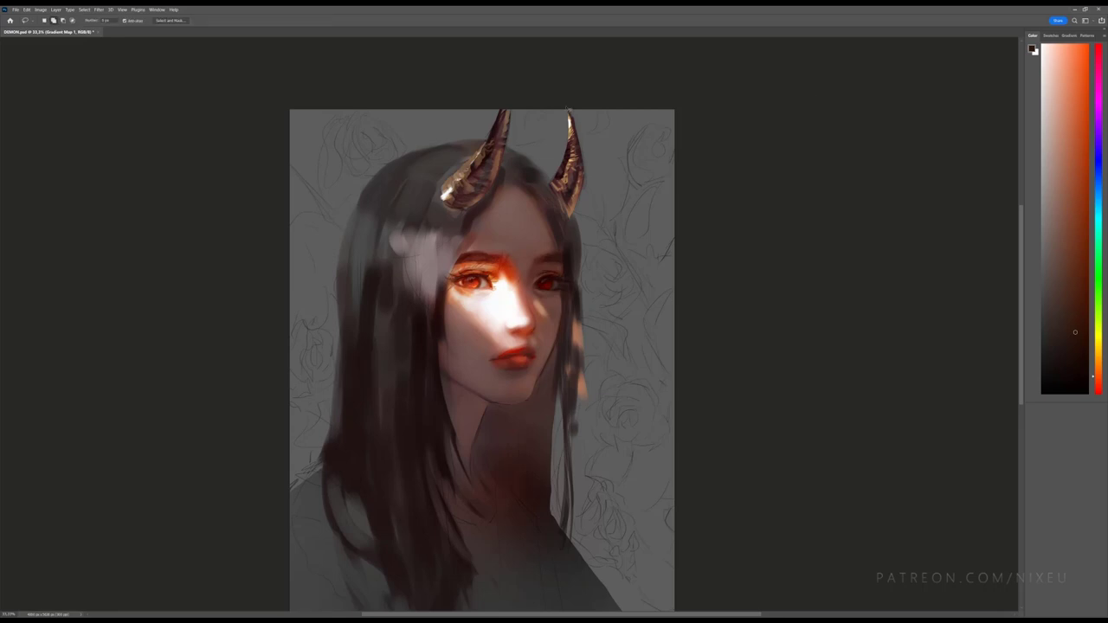
{"action": "left_click_drag", "start_coordinate": [562, 110], "coordinate": [592, 89]}
{"action": "key", "text": "ctrl+t"}
{"action": "left_click_drag", "start_coordinate": [600, 103], "coordinate": [604, 92]}
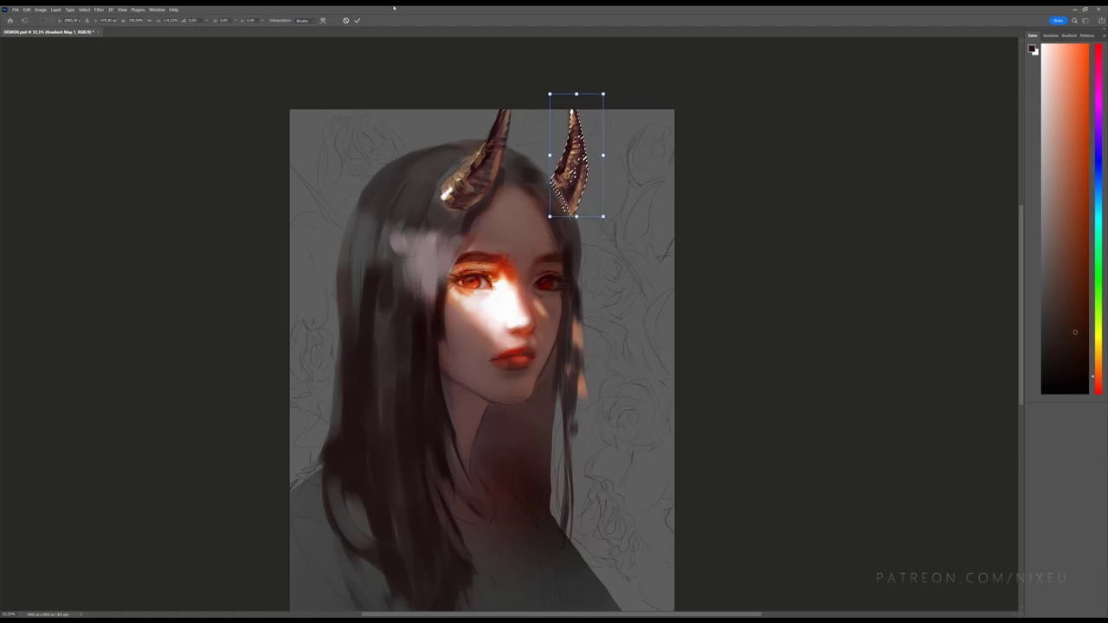
{"action": "key", "text": "Return"}
{"action": "key", "text": "ctrl+d"}
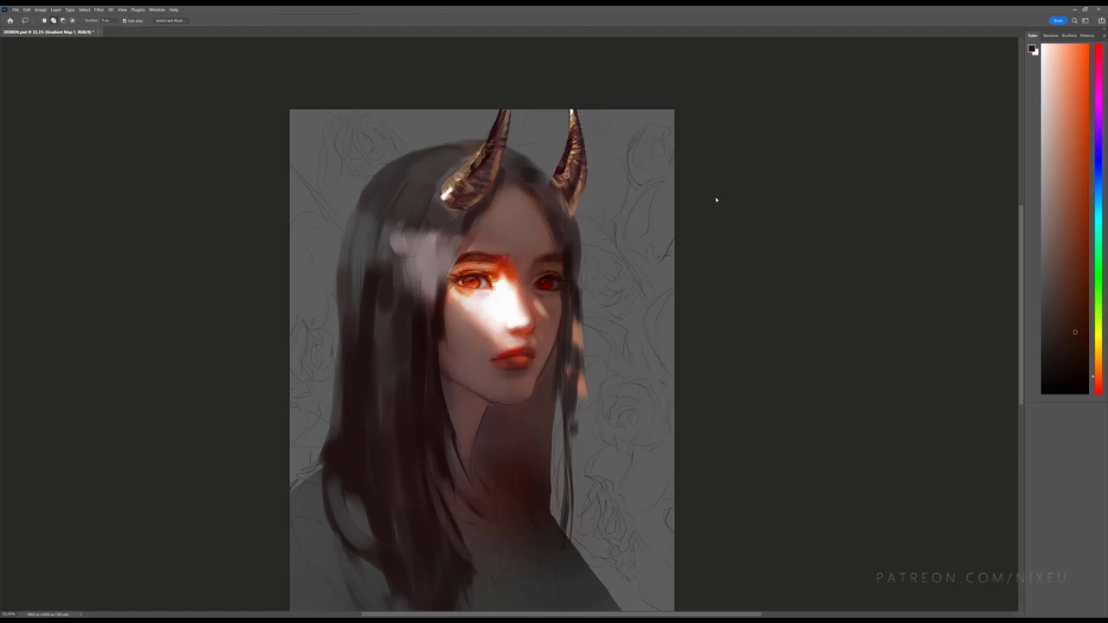
{"action": "key", "text": "ctrl+minus"}
{"action": "key", "text": "ctrl+minus"}
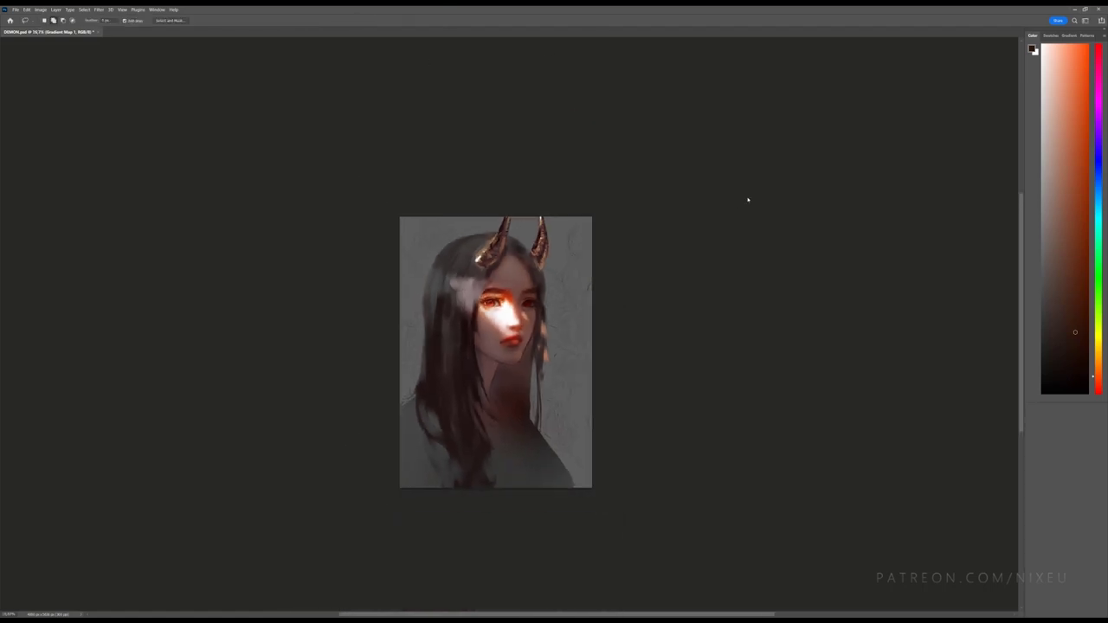
{"action": "key", "text": "ctrl+plus"}
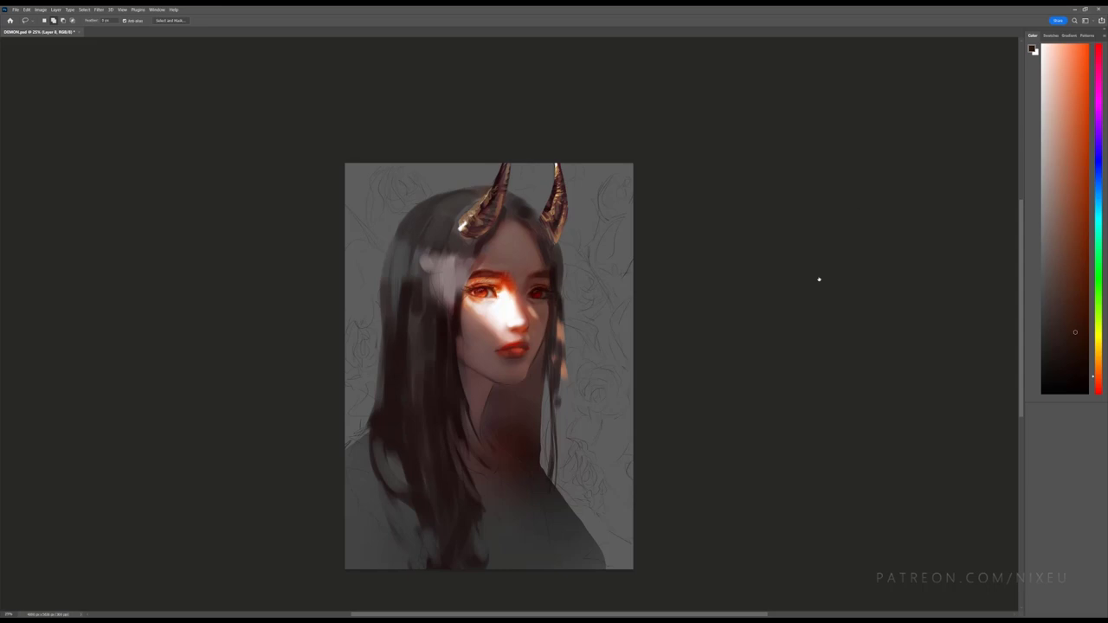
Step: Paint thin dark hair strands running down beside the neck
{"action": "key", "text": "ctrl+plus"}
{"action": "key", "text": "b"}
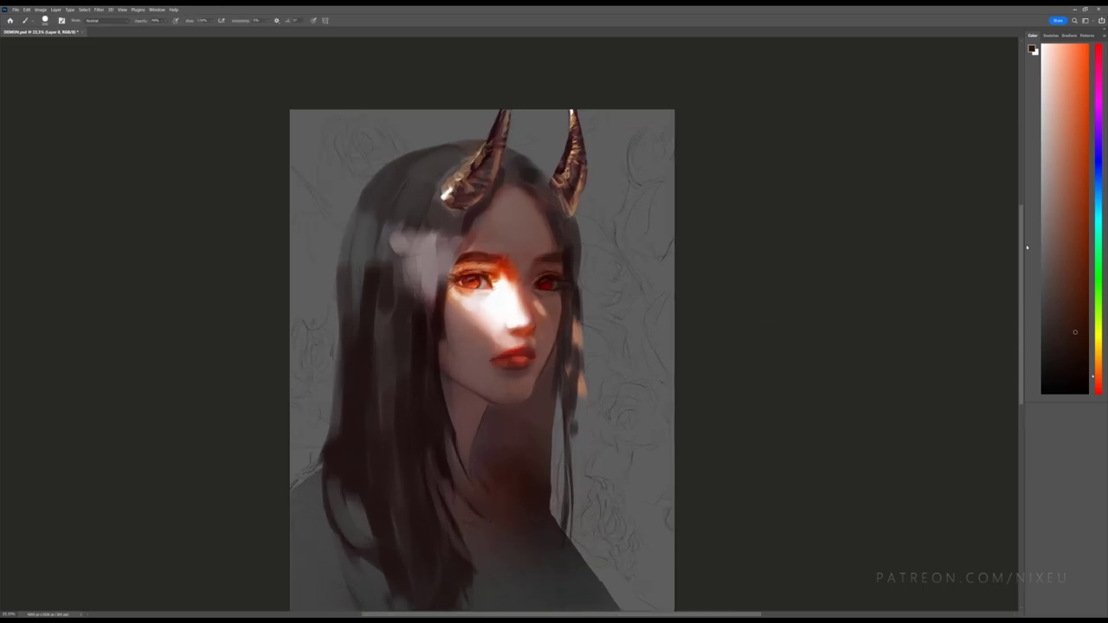
{"action": "scroll", "coordinate": [1019, 279], "scroll_direction": "down", "scroll_amount": 2}
{"action": "scroll", "coordinate": [1019, 280], "scroll_direction": "down", "scroll_amount": 1}
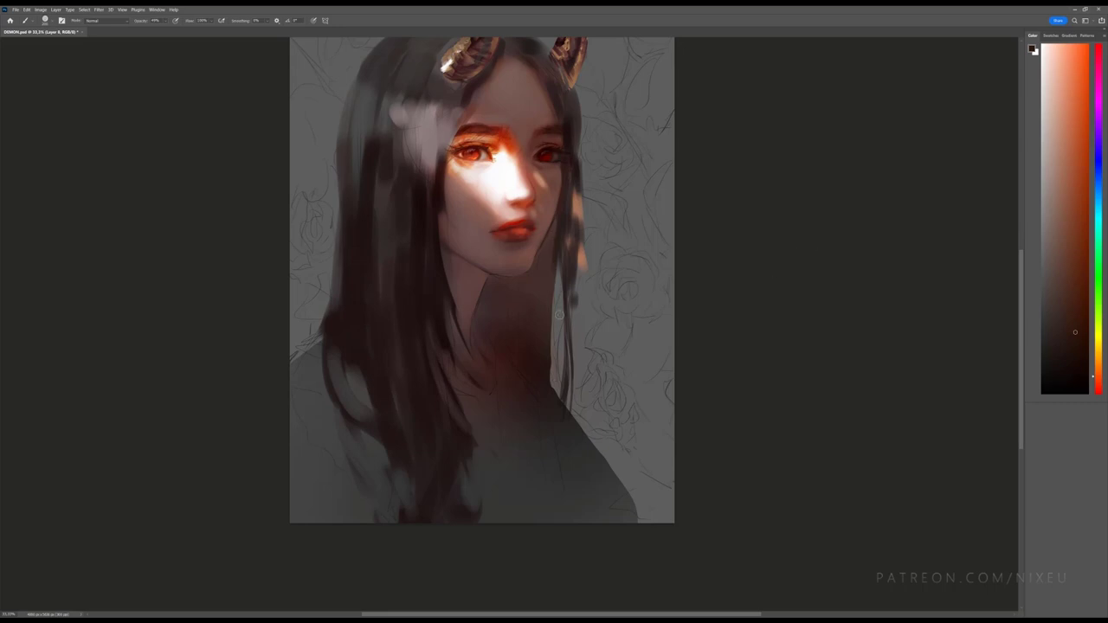
{"action": "left_click_drag", "start_coordinate": [559, 260], "coordinate": [556, 386]}
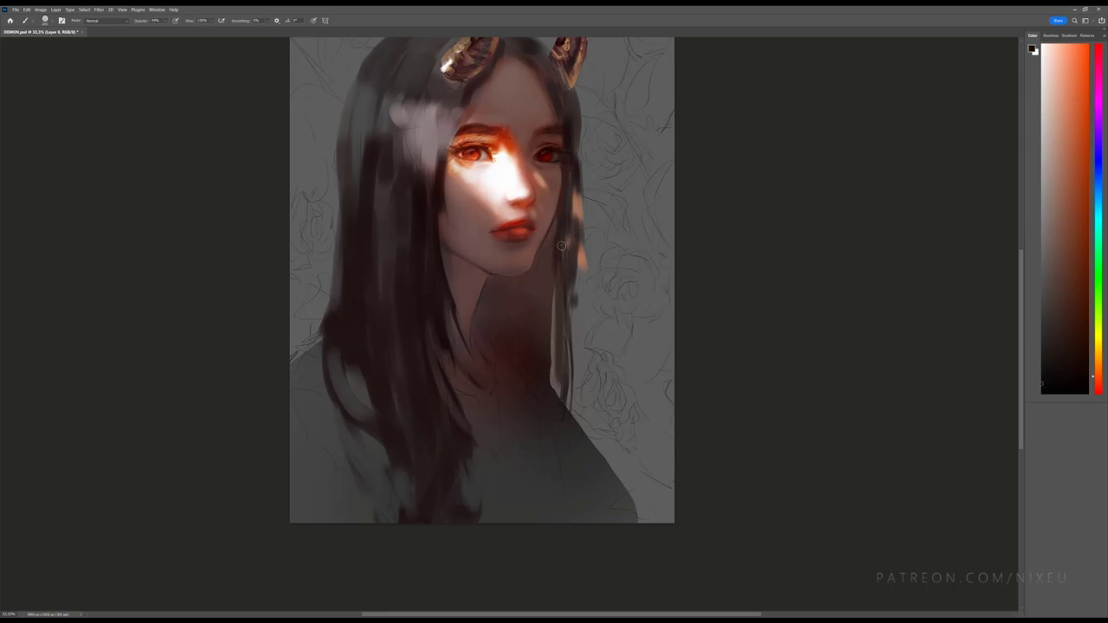
{"action": "left_click_drag", "start_coordinate": [561, 230], "coordinate": [567, 390]}
{"action": "left_click_drag", "start_coordinate": [562, 275], "coordinate": [555, 396]}
Step: Add dark strands on the hair's right side and darken the neck and hair ends
{"action": "mouse_move", "coordinate": [576, 251]}
{"action": "left_mouse_down"}
{"action": "mouse_move", "coordinate": [601, 403]}
{"action": "mouse_move", "coordinate": [593, 374]}
{"action": "left_mouse_up"}
{"action": "mouse_move", "coordinate": [584, 322]}
{"action": "left_mouse_down"}
{"action": "mouse_move", "coordinate": [594, 431]}
{"action": "mouse_move", "coordinate": [585, 420]}
{"action": "left_mouse_up"}
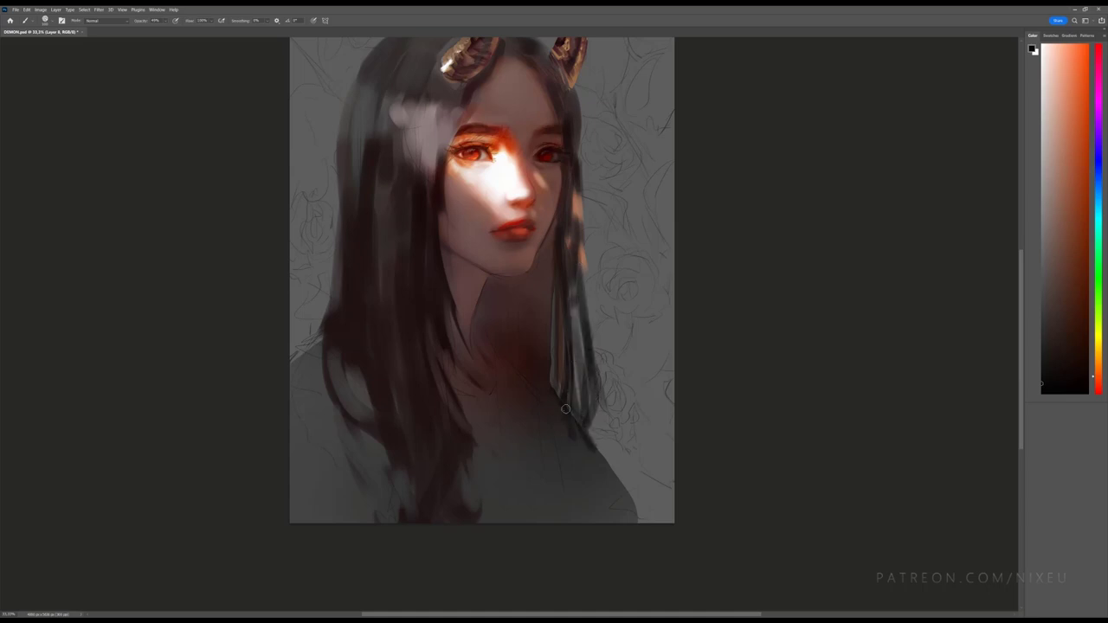
{"action": "key", "text": "ctrl+minus"}
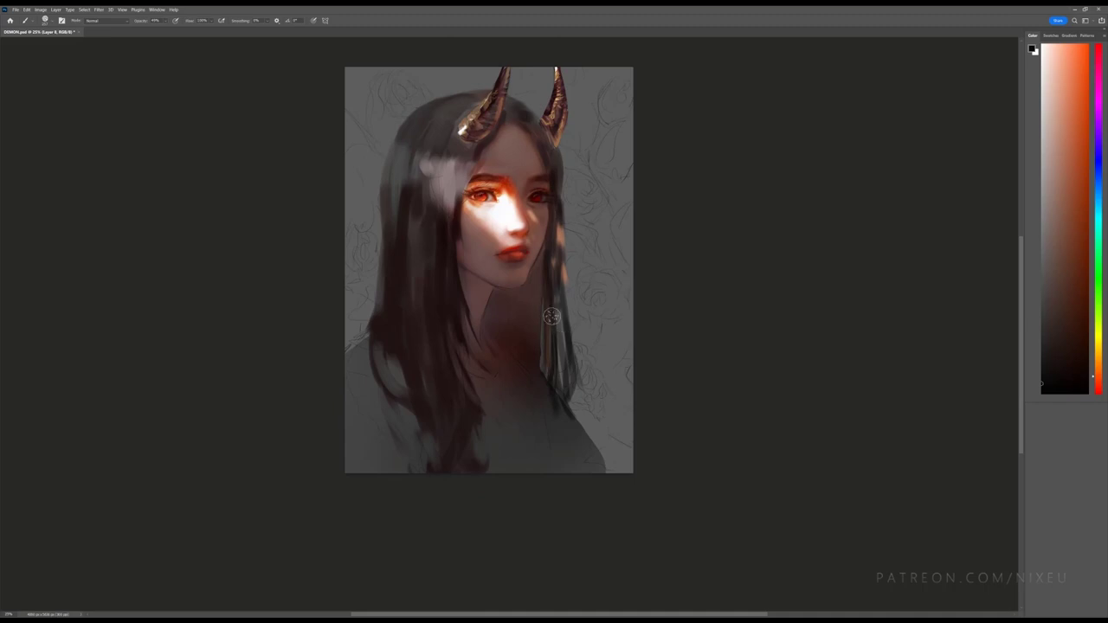
{"action": "left_click_drag", "start_coordinate": [551, 303], "coordinate": [560, 426]}
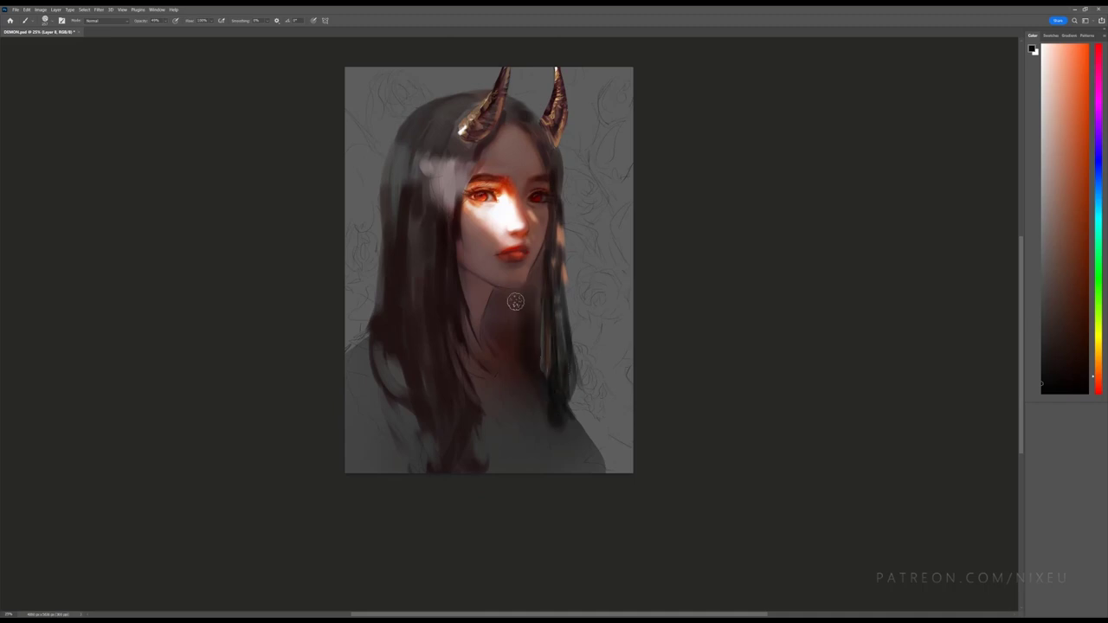
{"action": "mouse_move", "coordinate": [500, 313]}
{"action": "left_mouse_down"}
{"action": "mouse_move", "coordinate": [519, 415]}
{"action": "mouse_move", "coordinate": [544, 440]}
{"action": "mouse_move", "coordinate": [566, 421]}
{"action": "mouse_move", "coordinate": [539, 480]}
{"action": "mouse_move", "coordinate": [563, 423]}
{"action": "left_mouse_up"}
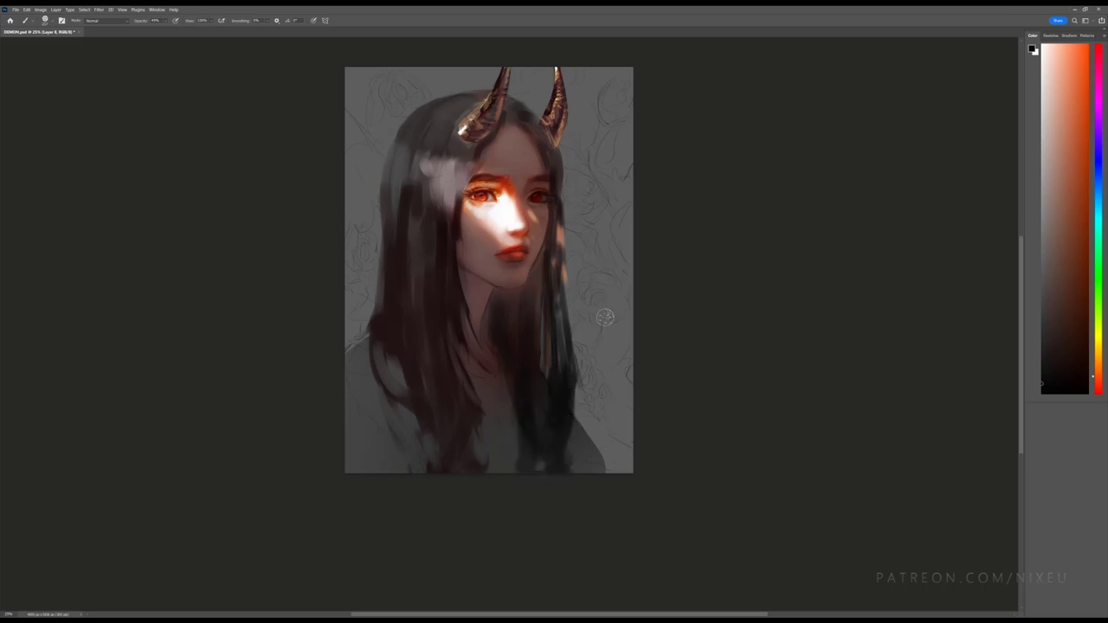
{"action": "left_click_drag", "start_coordinate": [481, 429], "coordinate": [484, 464]}
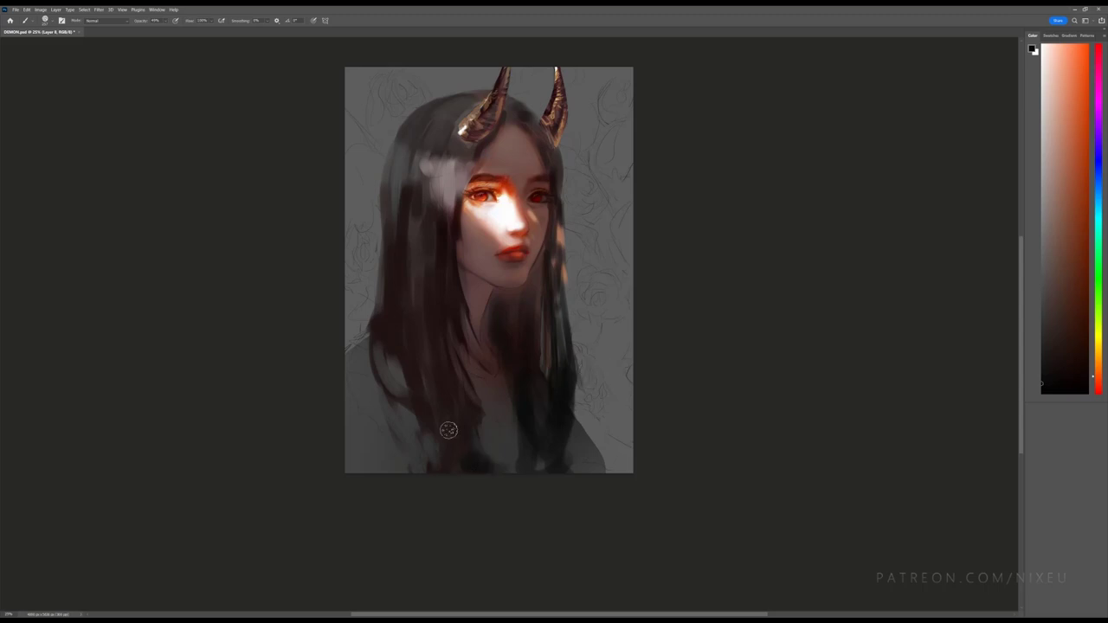
Step: Eyedrop reddish browns and shade the chest and lower-left shoulder in dark brown
{"action": "left_click", "coordinate": [473, 290], "text": "alt"}
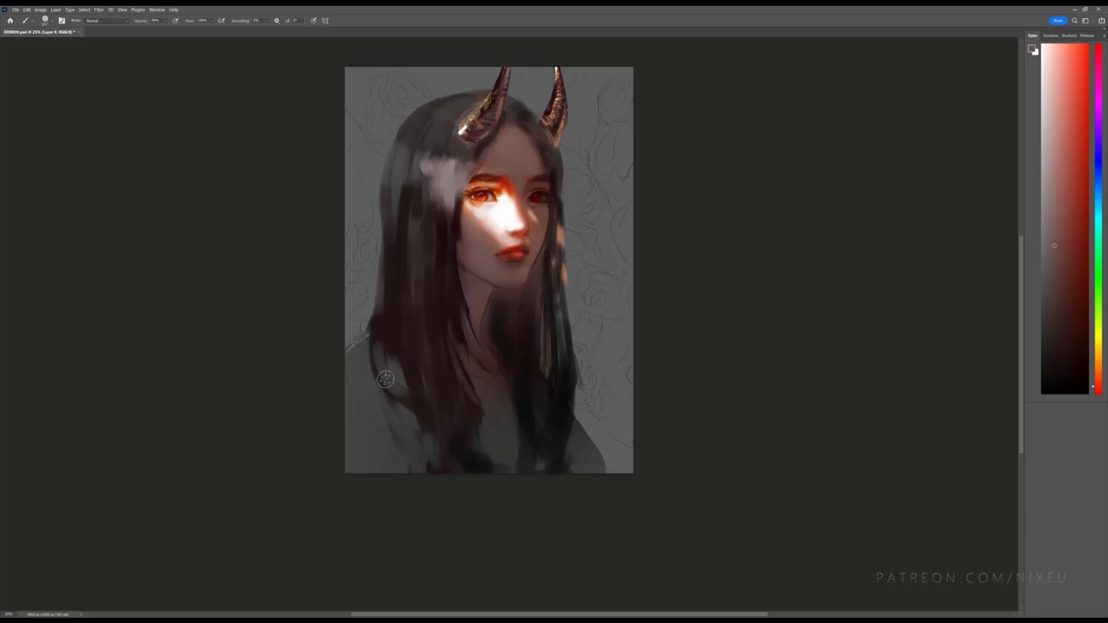
{"action": "mouse_move", "coordinate": [385, 380]}
{"action": "left_mouse_down"}
{"action": "mouse_move", "coordinate": [358, 415]}
{"action": "mouse_move", "coordinate": [354, 469]}
{"action": "mouse_move", "coordinate": [362, 459]}
{"action": "left_mouse_up"}
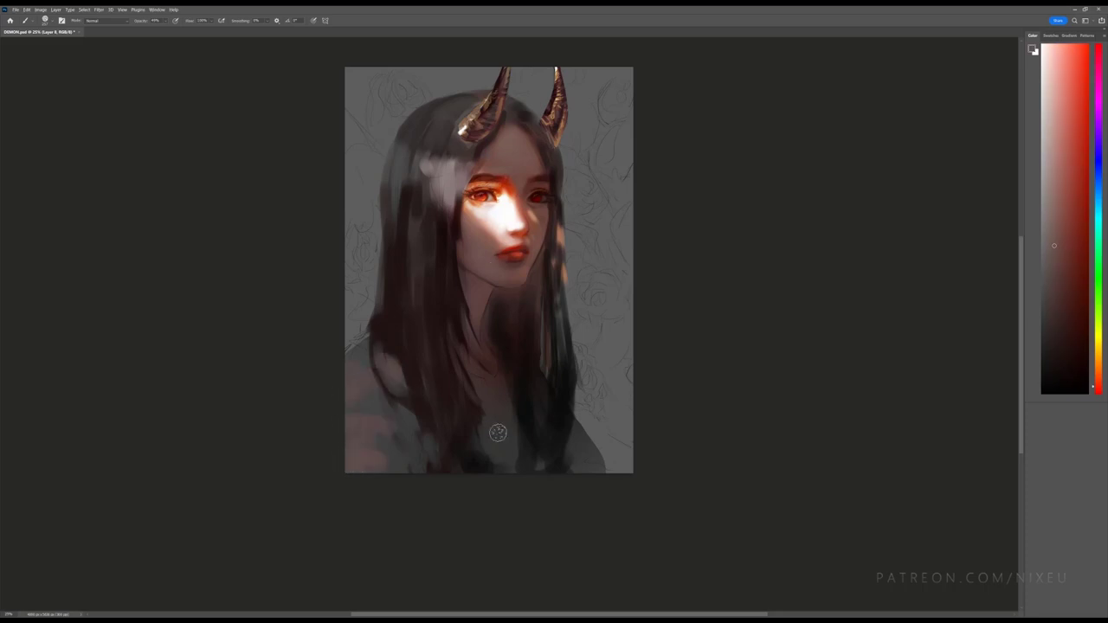
{"action": "left_click", "coordinate": [501, 378], "text": "alt"}
{"action": "mouse_move", "coordinate": [489, 424]}
{"action": "left_mouse_down"}
{"action": "mouse_move", "coordinate": [523, 415]}
{"action": "mouse_move", "coordinate": [495, 414]}
{"action": "left_mouse_up"}
{"action": "left_click", "coordinate": [509, 387], "text": "alt"}
{"action": "left_click_drag", "start_coordinate": [500, 413], "coordinate": [518, 463]}
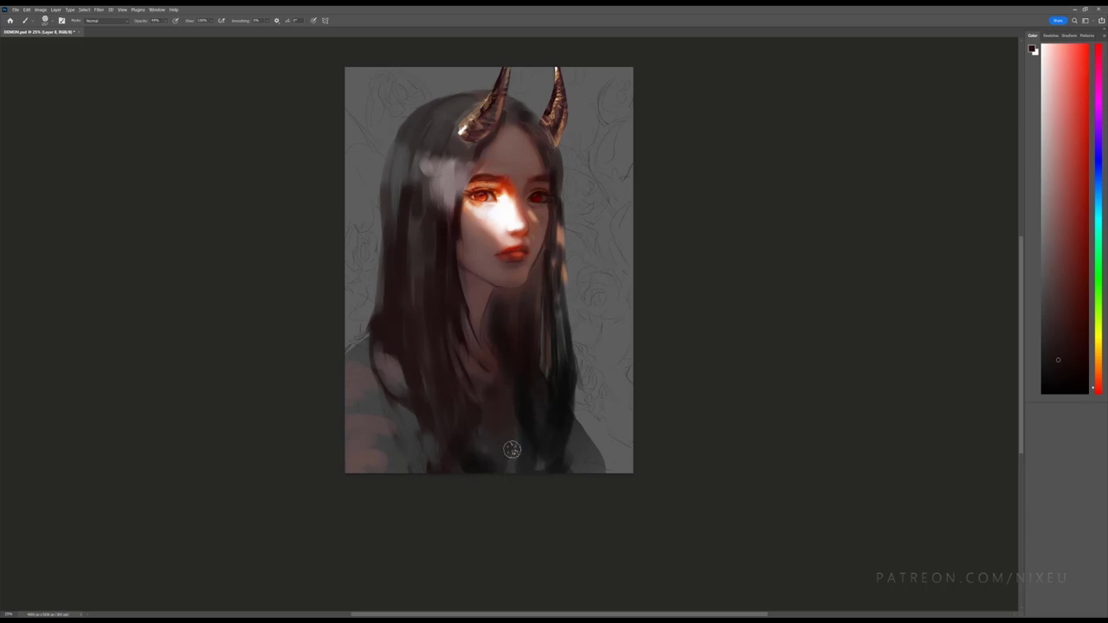
{"action": "mouse_move", "coordinate": [384, 410]}
{"action": "left_mouse_down"}
{"action": "mouse_move", "coordinate": [333, 408]}
{"action": "mouse_move", "coordinate": [398, 431]}
{"action": "mouse_move", "coordinate": [363, 452]}
{"action": "mouse_move", "coordinate": [394, 457]}
{"action": "mouse_move", "coordinate": [416, 429]}
{"action": "mouse_move", "coordinate": [396, 414]}
{"action": "left_mouse_up"}
{"action": "left_click_drag", "start_coordinate": [407, 467], "coordinate": [428, 392]}
{"action": "left_click_drag", "start_coordinate": [377, 341], "coordinate": [334, 379]}
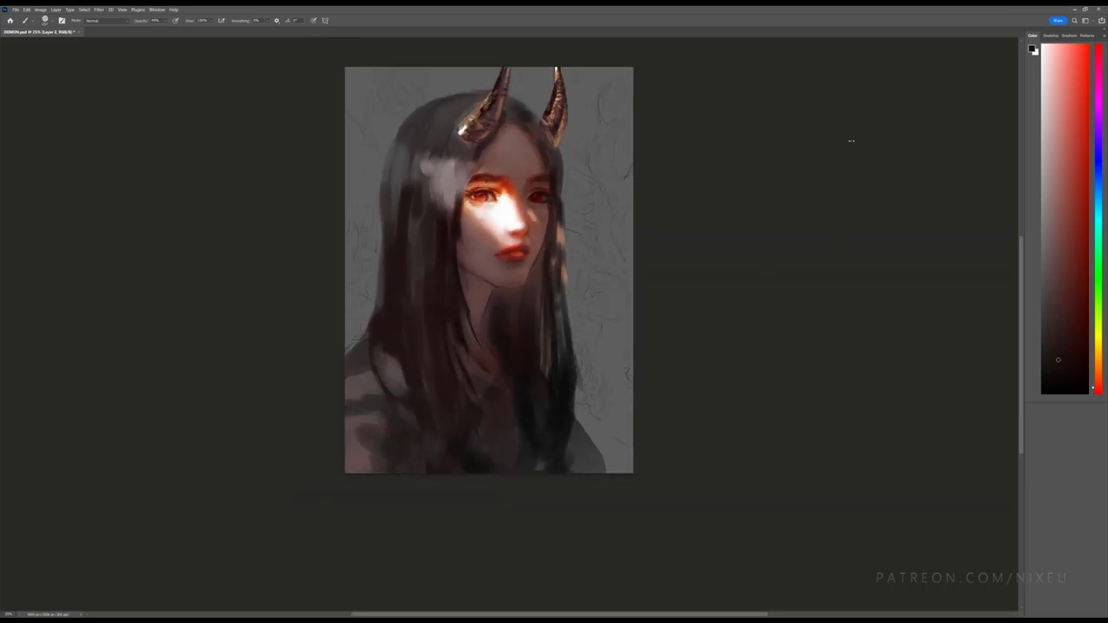
Step: Drag dark red gradients across the background, darkening the top around the horns
{"action": "key", "text": "g"}
{"action": "left_click_drag", "start_coordinate": [1080, 260], "coordinate": [1088, 269]}
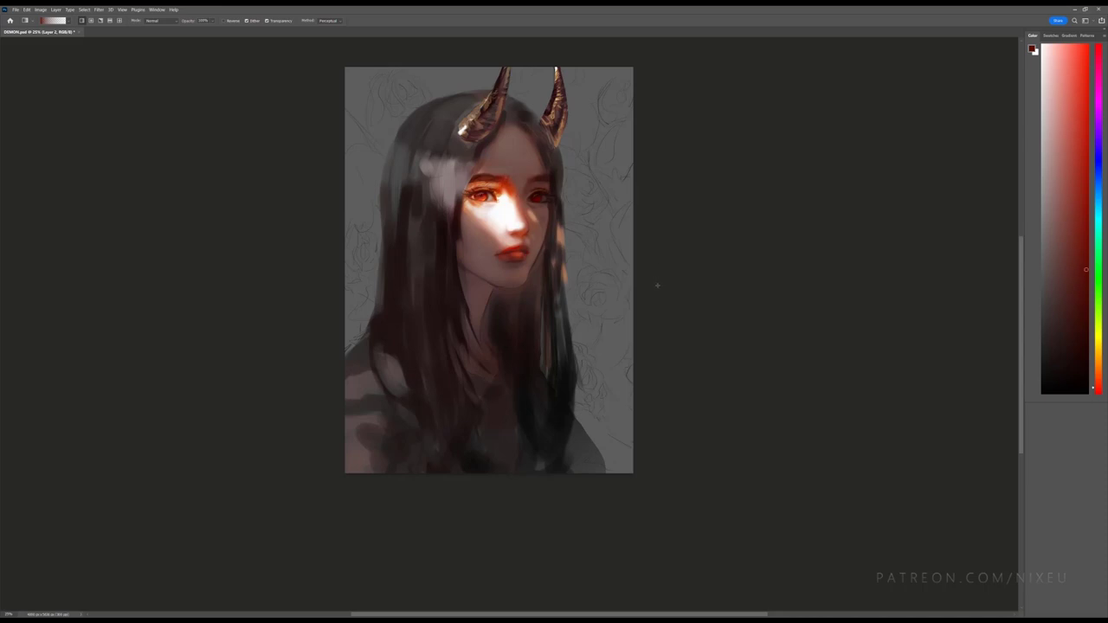
{"action": "left_click_drag", "start_coordinate": [658, 284], "coordinate": [688, 291]}
{"action": "left_click_drag", "start_coordinate": [625, 276], "coordinate": [669, 182]}
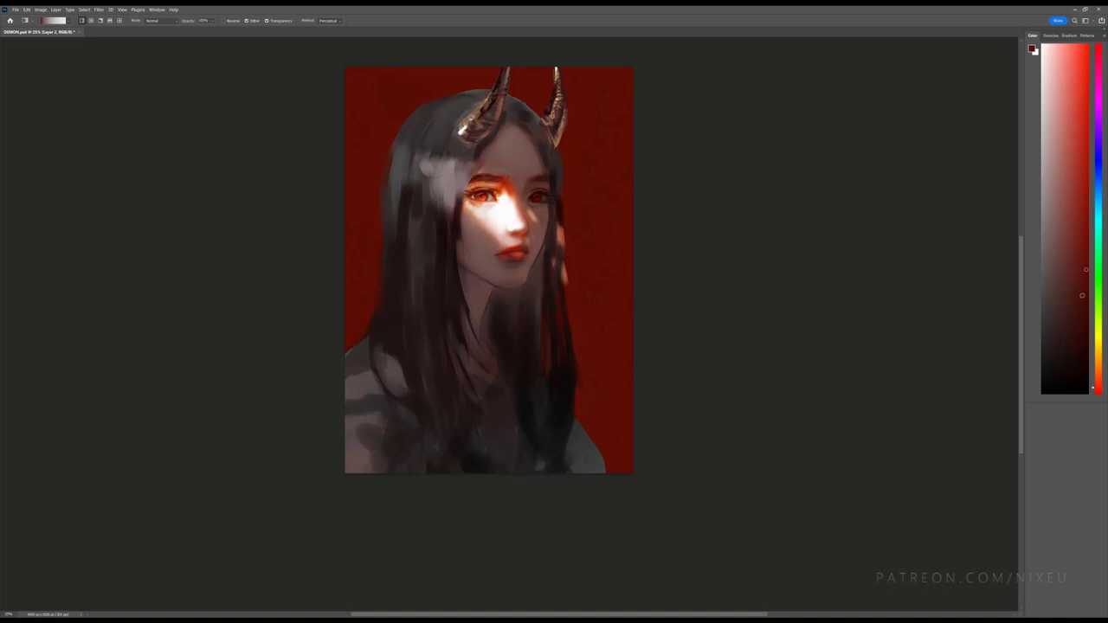
{"action": "left_click_drag", "start_coordinate": [1082, 295], "coordinate": [1089, 318]}
{"action": "left_click_drag", "start_coordinate": [589, 114], "coordinate": [746, 214]}
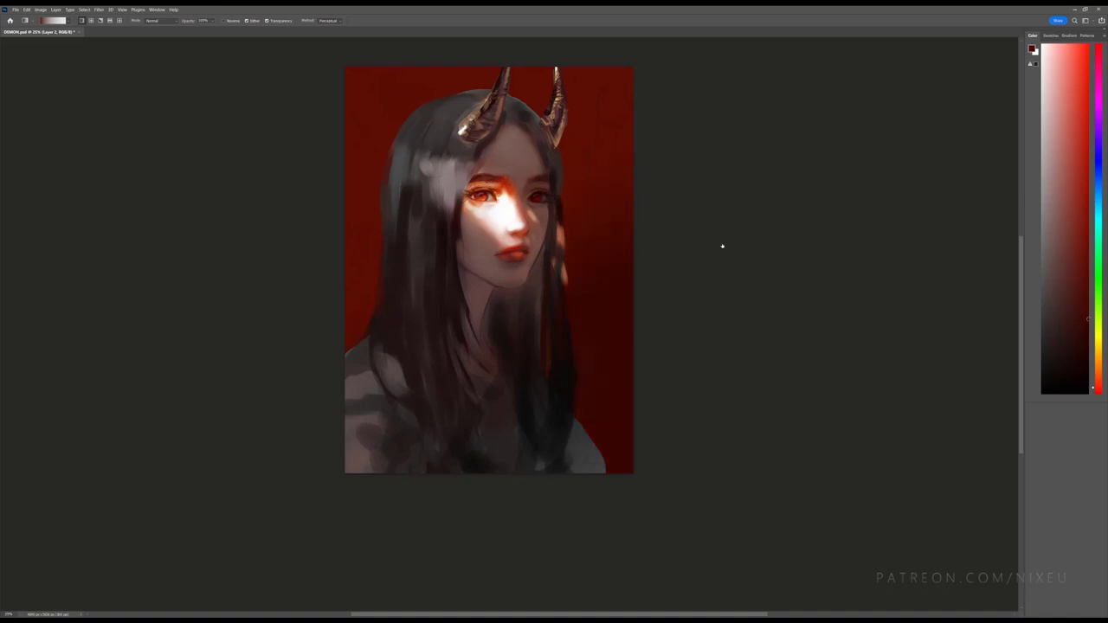
{"action": "key", "text": "ctrl+z"}
{"action": "left_click_drag", "start_coordinate": [557, 470], "coordinate": [688, 235]}
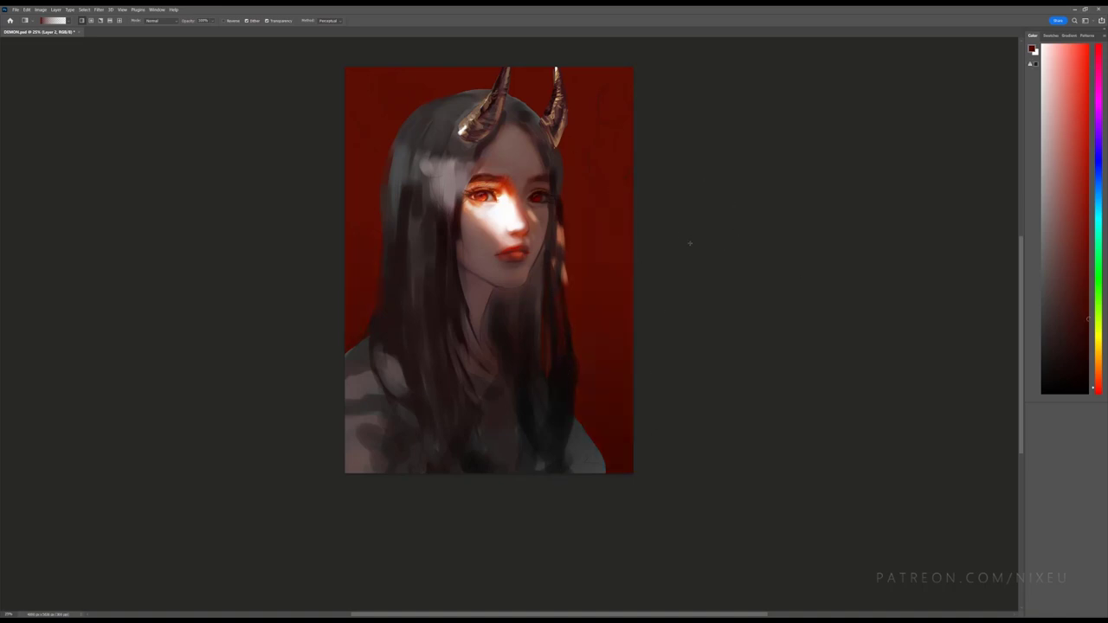
{"action": "left_click_drag", "start_coordinate": [537, 64], "coordinate": [600, 205]}
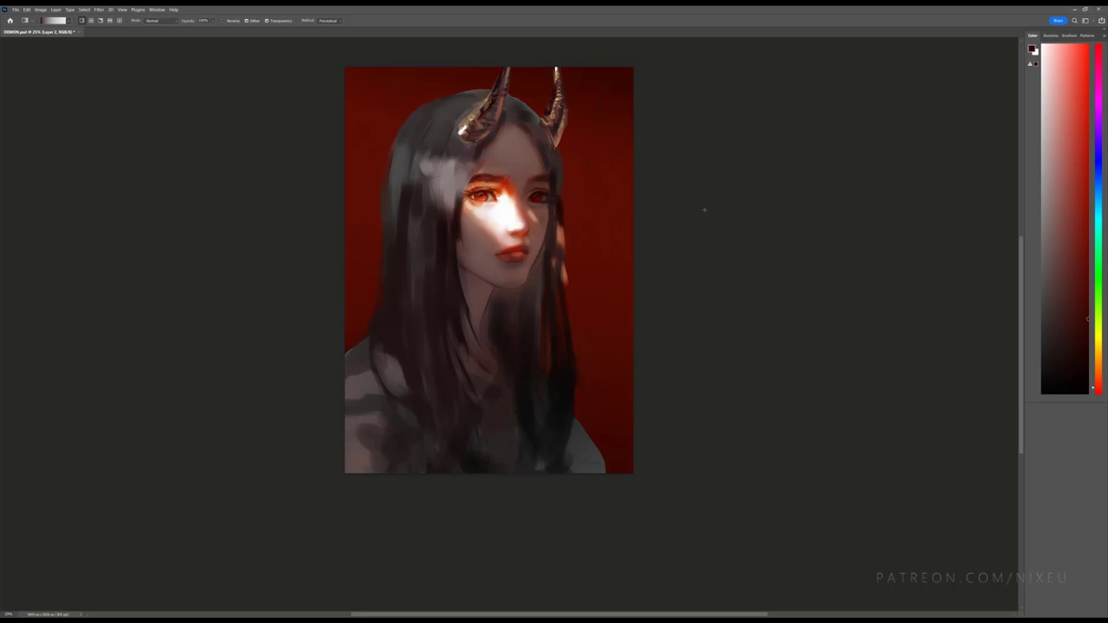
Step: Lay a gradient that makes the red background glow brighter toward its lower edges
{"action": "key", "text": "ctrl+minus"}
{"action": "key", "text": "x"}
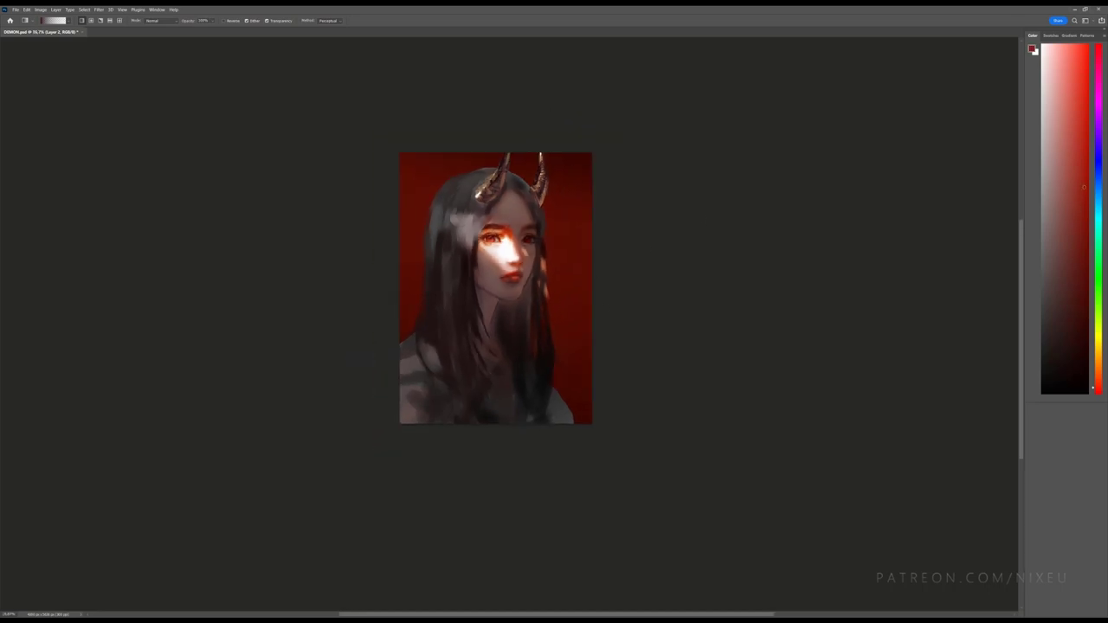
{"action": "key", "text": "ctrl+plus"}
{"action": "key", "text": "ctrl+plus"}
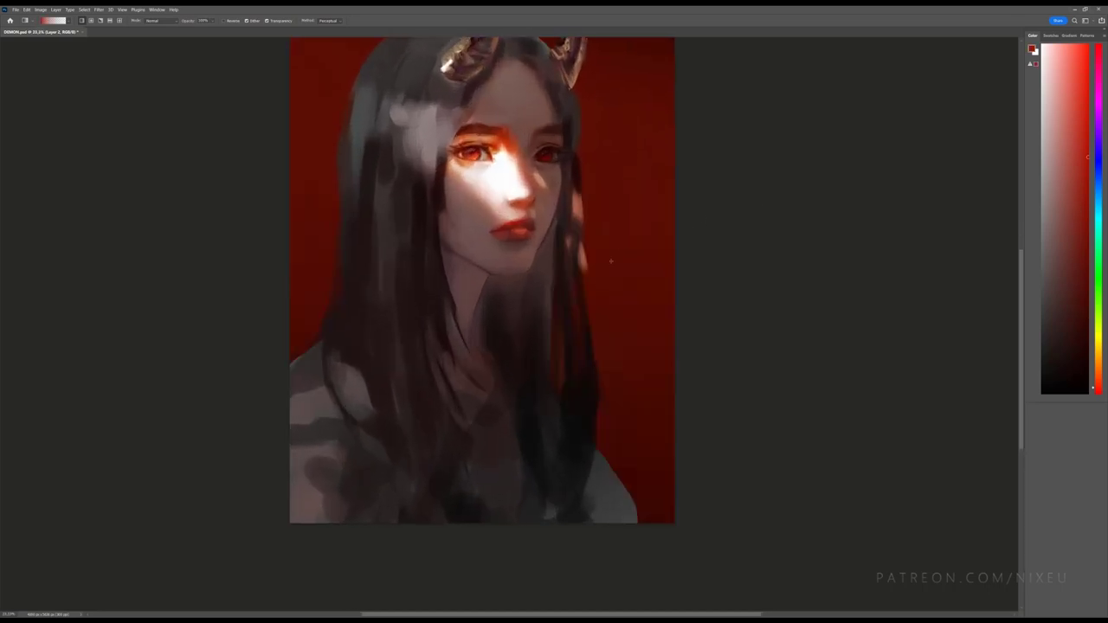
{"action": "left_click_drag", "start_coordinate": [600, 353], "coordinate": [706, 170]}
{"action": "key", "text": "ctrl+minus"}
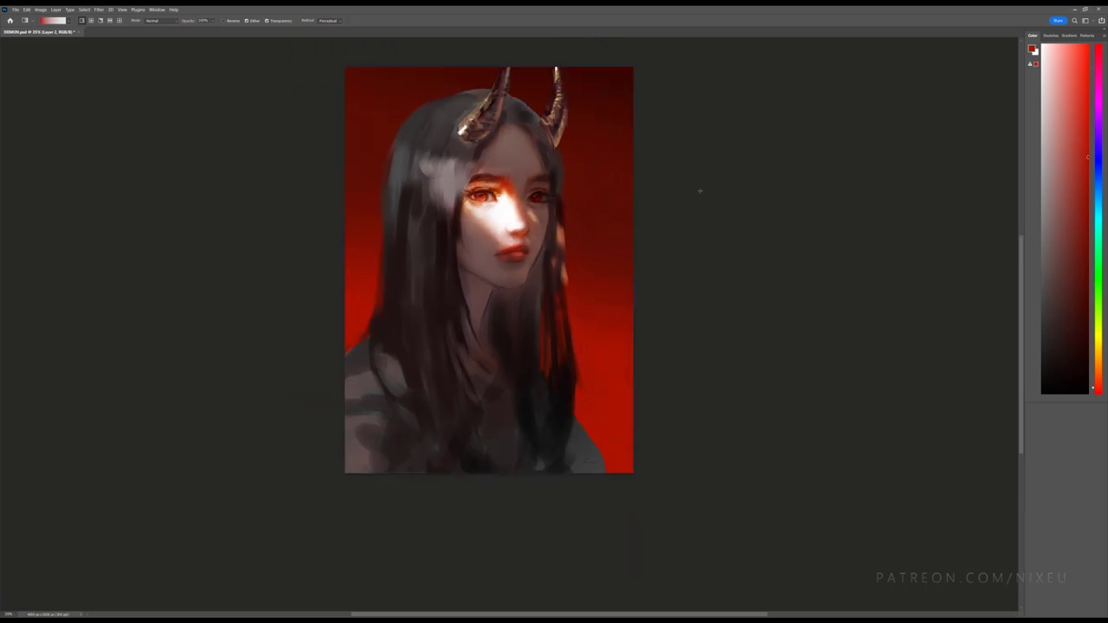
{"action": "key", "text": "ctrl+z"}
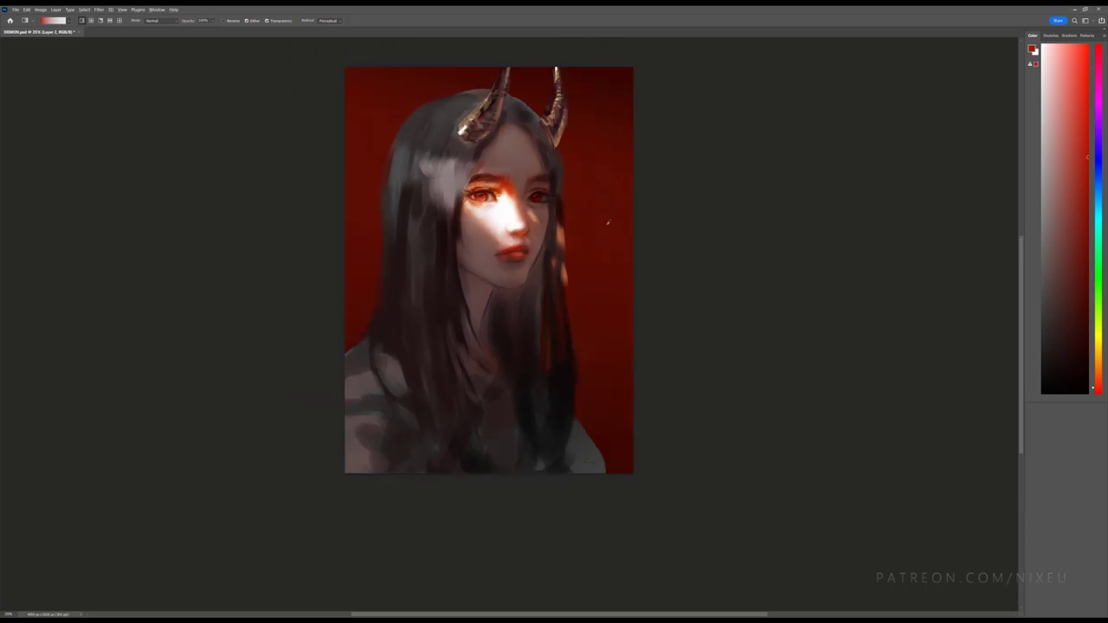
{"action": "left_click", "coordinate": [608, 223], "text": "alt"}
{"action": "left_click_drag", "start_coordinate": [604, 307], "coordinate": [696, 184]}
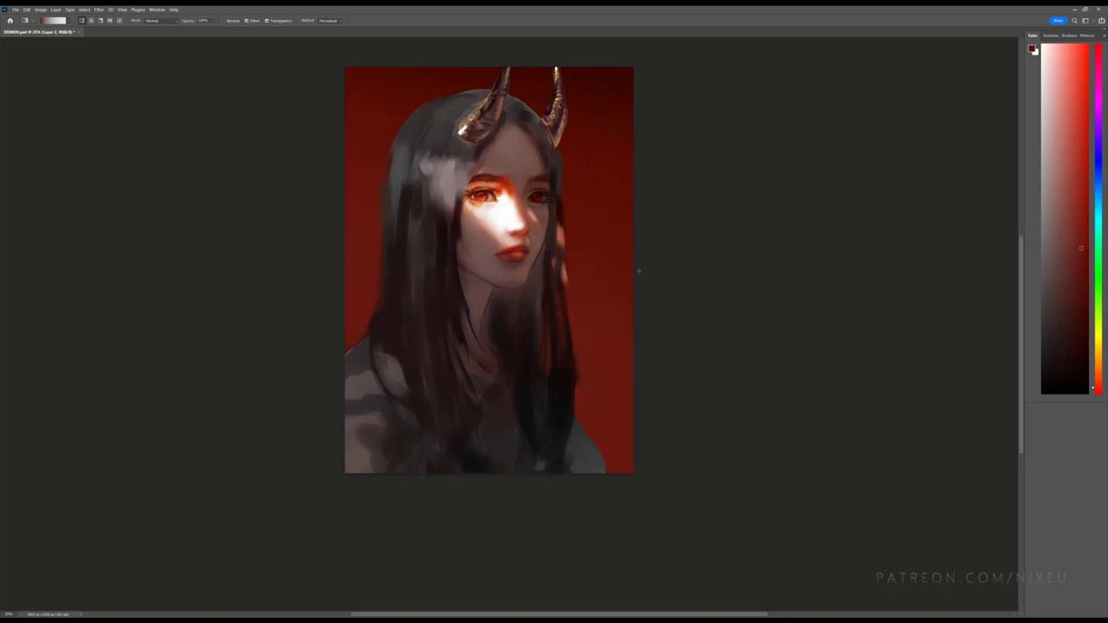
{"action": "key", "text": "ctrl+plus"}
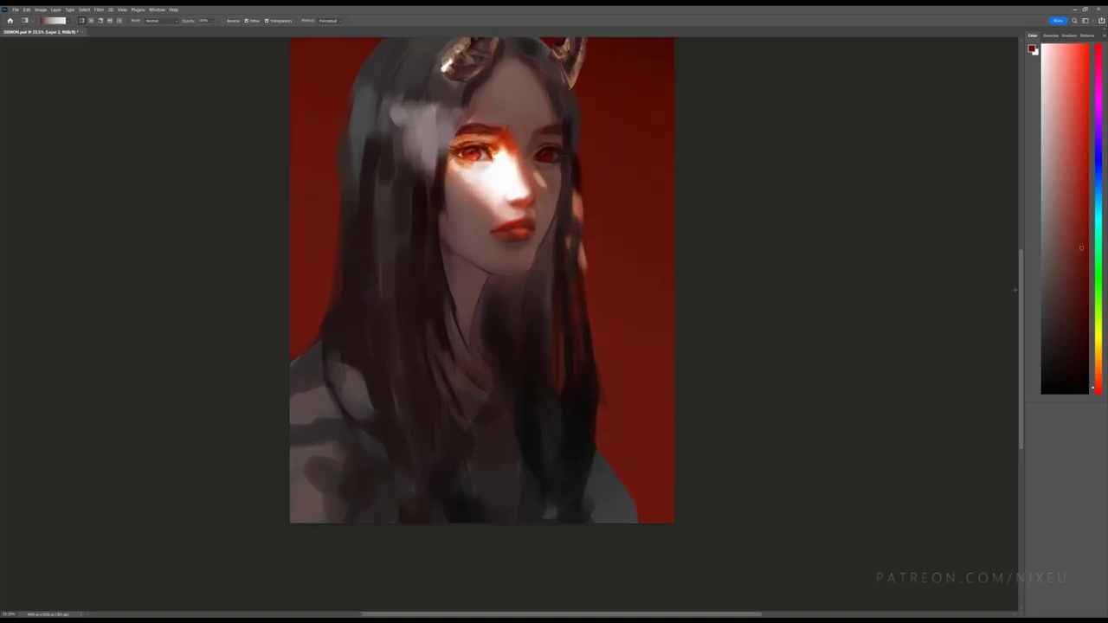
{"action": "scroll", "coordinate": [1020, 295], "scroll_direction": "up", "scroll_amount": 2}
{"action": "key", "text": "ctrl+minus"}
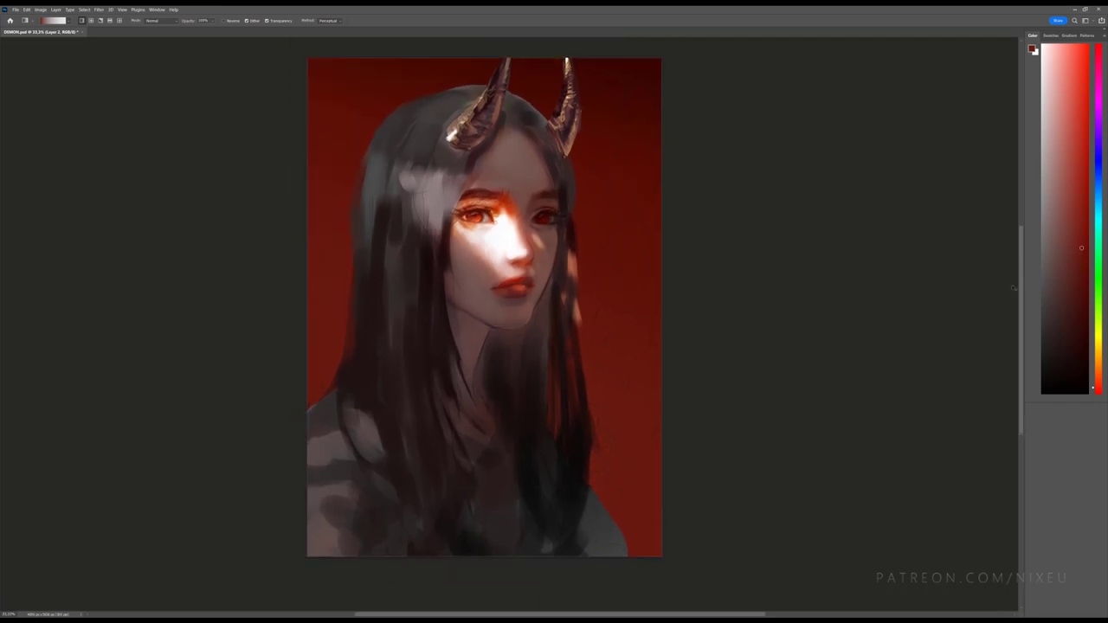
{"action": "key", "text": "b"}
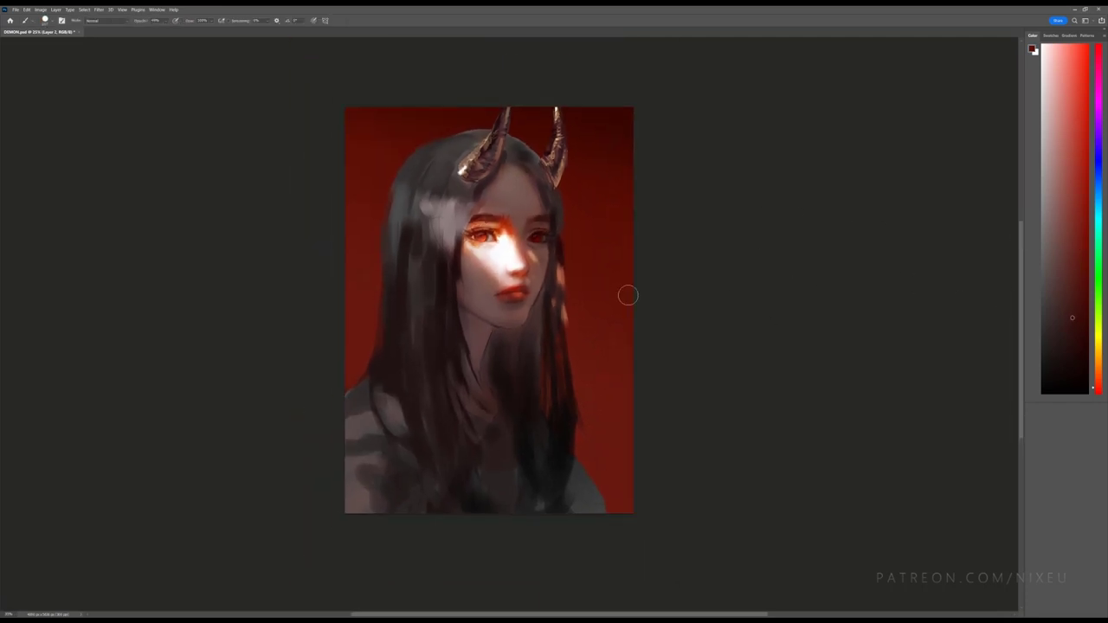
Step: On a new layer, dab dark blotches into the background right and left of the hair
{"action": "key", "text": "ctrl+shift+alt+n"}
{"action": "left_click_drag", "start_coordinate": [614, 311], "coordinate": [586, 303]}
{"action": "left_click_drag", "start_coordinate": [626, 265], "coordinate": [635, 321]}
{"action": "mouse_move", "coordinate": [634, 393]}
{"action": "left_mouse_down"}
{"action": "mouse_move", "coordinate": [570, 363]}
{"action": "mouse_move", "coordinate": [601, 361]}
{"action": "mouse_move", "coordinate": [643, 460]}
{"action": "mouse_move", "coordinate": [611, 481]}
{"action": "mouse_move", "coordinate": [627, 523]}
{"action": "left_mouse_up"}
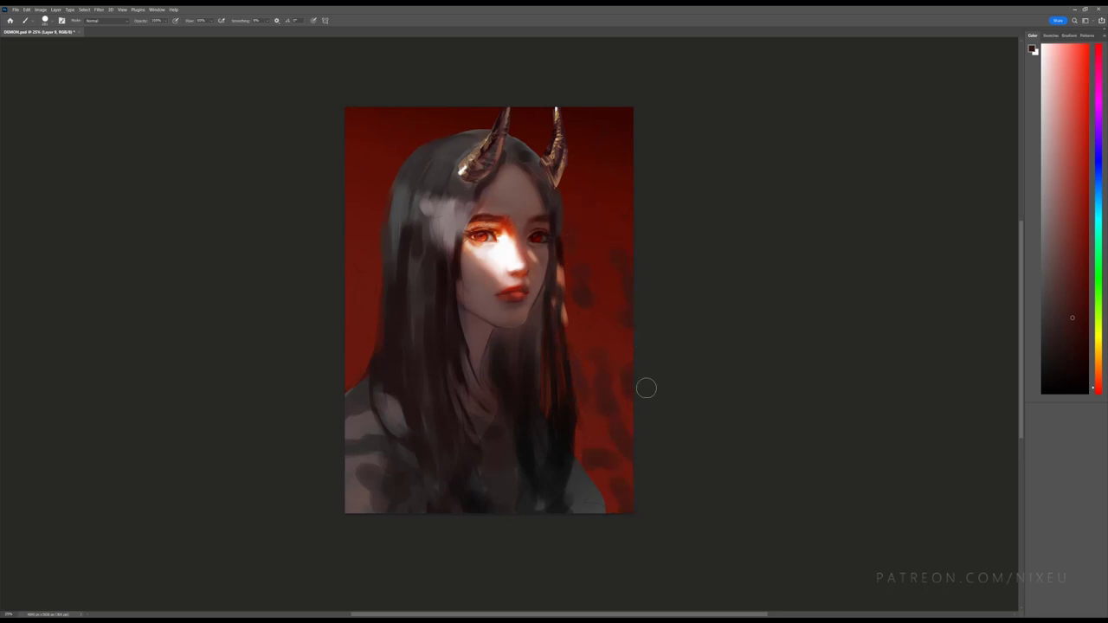
{"action": "mouse_move", "coordinate": [345, 258]}
{"action": "left_mouse_down"}
{"action": "mouse_move", "coordinate": [379, 301]}
{"action": "mouse_move", "coordinate": [346, 341]}
{"action": "left_mouse_up"}
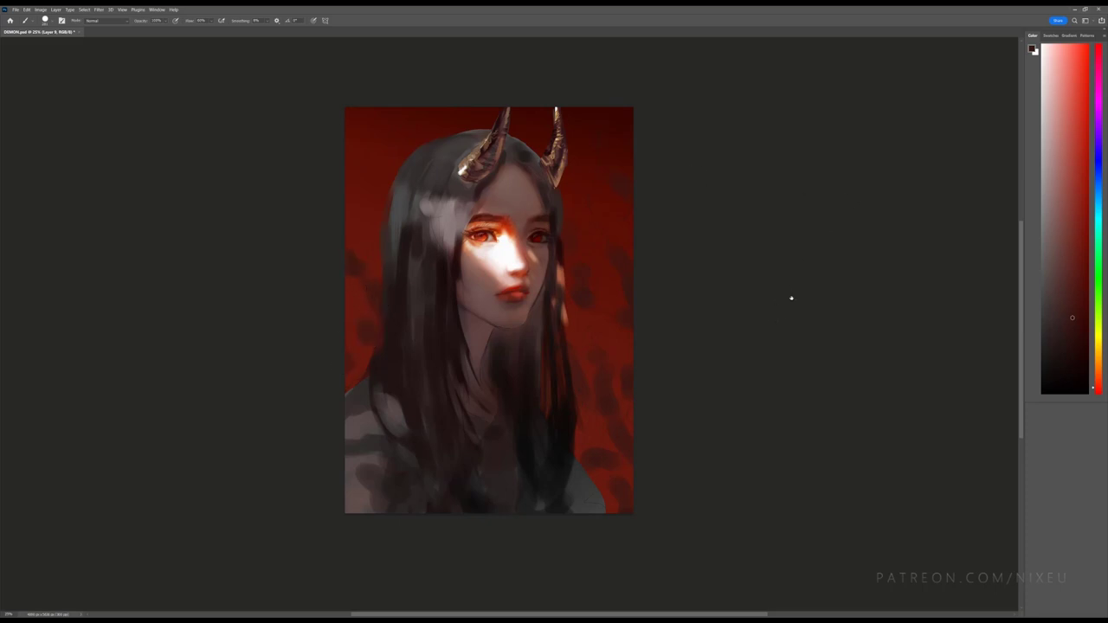
Step: Paint a long darker line sweeping from the horn to the right edge
{"action": "left_click", "coordinate": [1059, 372]}
{"action": "left_click_drag", "start_coordinate": [554, 197], "coordinate": [641, 282]}
{"action": "mouse_move", "coordinate": [572, 218]}
{"action": "left_mouse_down"}
{"action": "mouse_move", "coordinate": [636, 279]}
{"action": "mouse_move", "coordinate": [577, 221]}
{"action": "mouse_move", "coordinate": [626, 347]}
{"action": "left_mouse_up"}
Step: Replace the stray line with thin dark branches and twigs on the right background
{"action": "key", "text": "ctrl+z"}
{"action": "left_click_drag", "start_coordinate": [582, 277], "coordinate": [632, 368]}
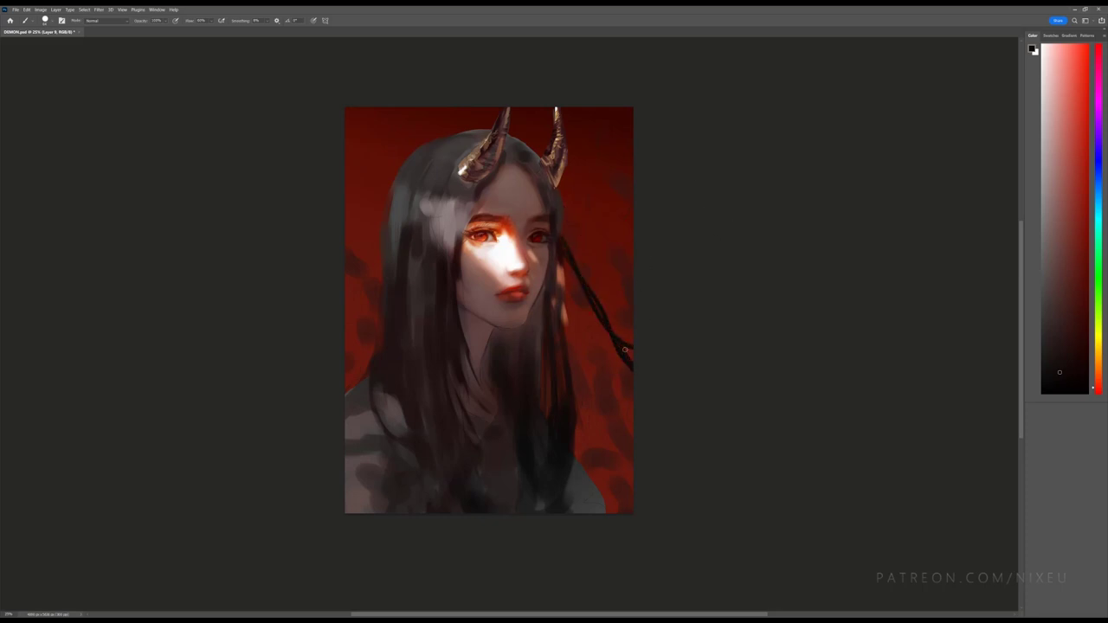
{"action": "left_click_drag", "start_coordinate": [598, 299], "coordinate": [596, 232]}
{"action": "left_click_drag", "start_coordinate": [592, 156], "coordinate": [599, 249]}
{"action": "left_click_drag", "start_coordinate": [599, 299], "coordinate": [595, 281]}
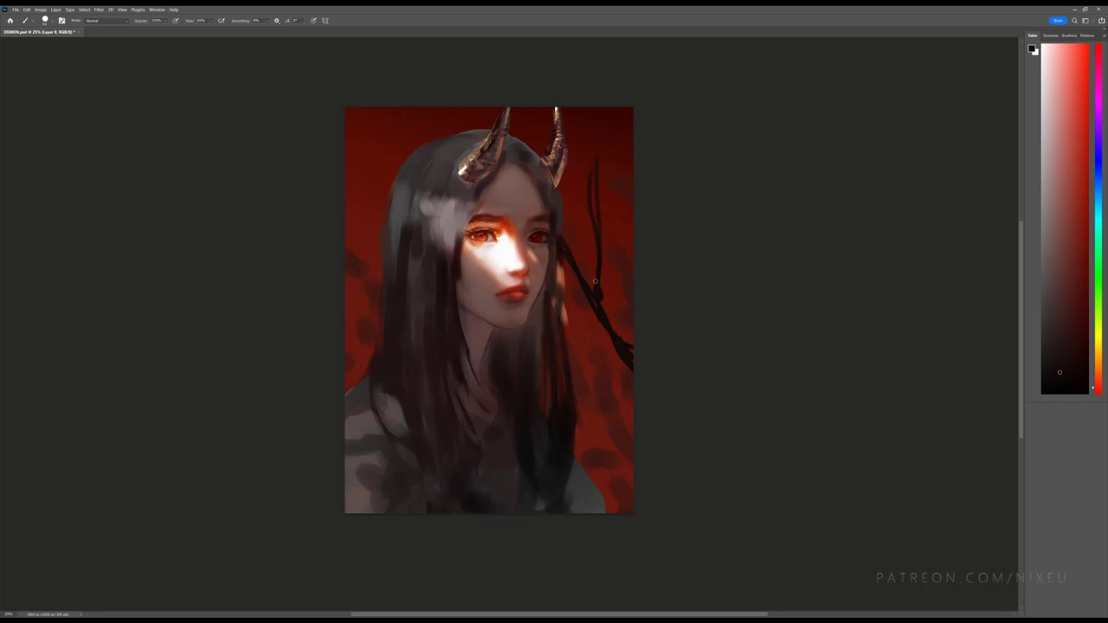
{"action": "left_click_drag", "start_coordinate": [600, 218], "coordinate": [642, 105]}
{"action": "left_click_drag", "start_coordinate": [606, 223], "coordinate": [593, 115]}
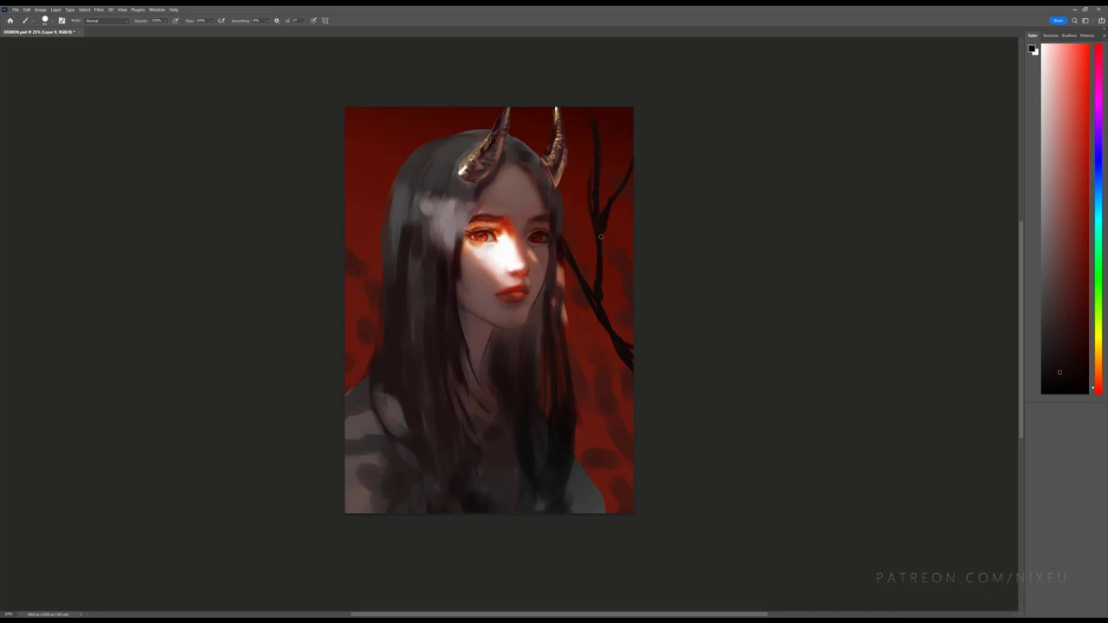
Step: Refine the branch along the right edge in a darker shade and add one at the top
{"action": "left_click", "coordinate": [599, 192], "text": "alt"}
{"action": "key", "text": "ctrl+plus"}
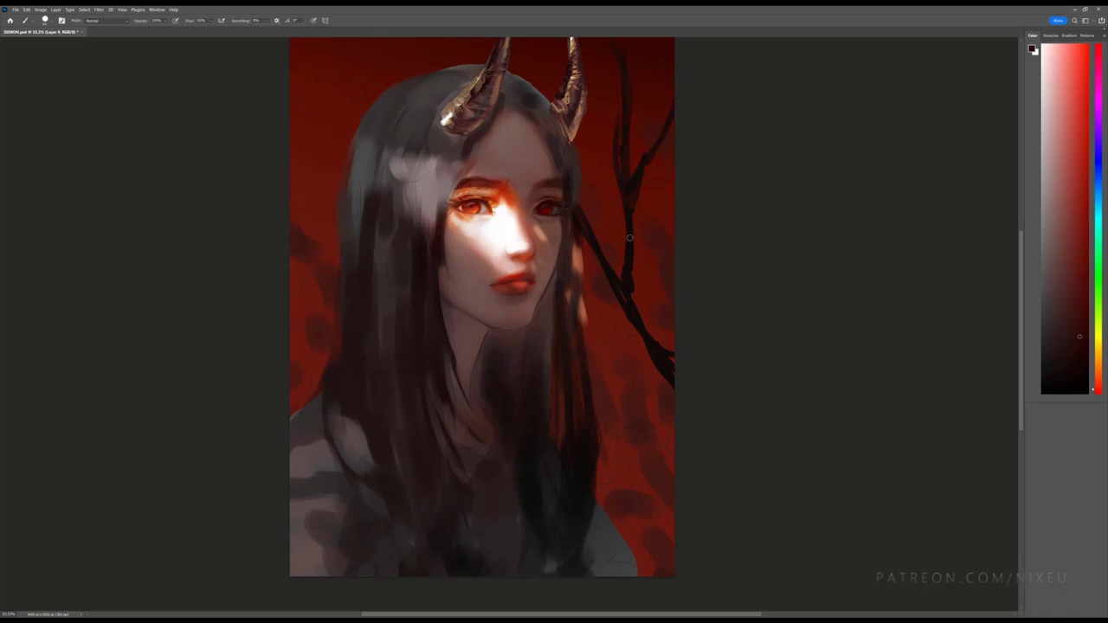
{"action": "left_click_drag", "start_coordinate": [633, 261], "coordinate": [633, 283]}
{"action": "left_click", "coordinate": [629, 257], "text": "alt"}
{"action": "key", "text": "ctrl+minus"}
{"action": "left_click_drag", "start_coordinate": [474, 132], "coordinate": [456, 107]}
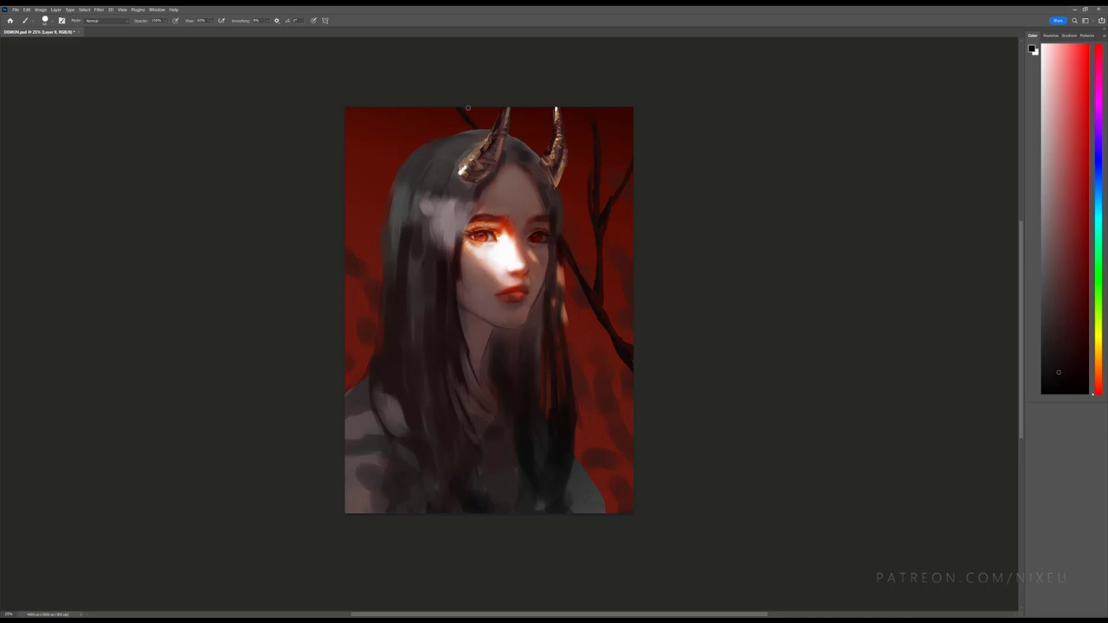
{"action": "key", "text": "ctrl+plus"}
{"action": "key", "text": "ctrl+minus"}
Step: Paint thin dark branches and a twig on the left background with sampled darker reds
{"action": "left_click_drag", "start_coordinate": [344, 206], "coordinate": [381, 248]}
{"action": "left_click_drag", "start_coordinate": [352, 225], "coordinate": [381, 256]}
{"action": "left_click", "coordinate": [447, 256], "text": "alt"}
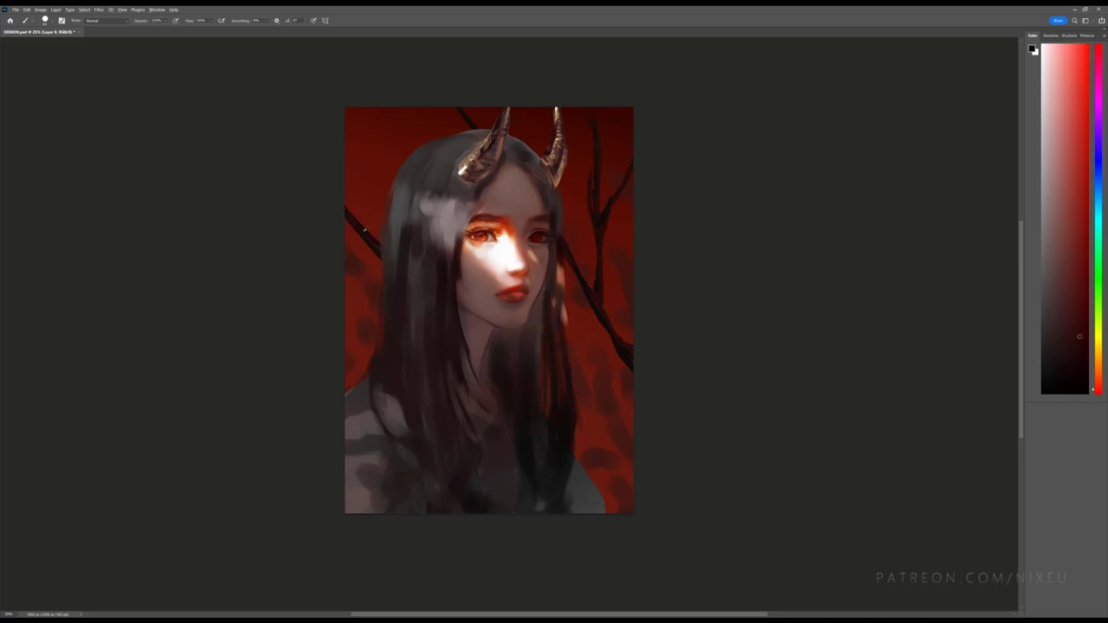
{"action": "left_click", "coordinate": [364, 229], "text": "alt"}
{"action": "mouse_move", "coordinate": [365, 227]}
{"action": "left_mouse_down"}
{"action": "mouse_move", "coordinate": [351, 173]}
{"action": "mouse_move", "coordinate": [365, 226]}
{"action": "left_mouse_up"}
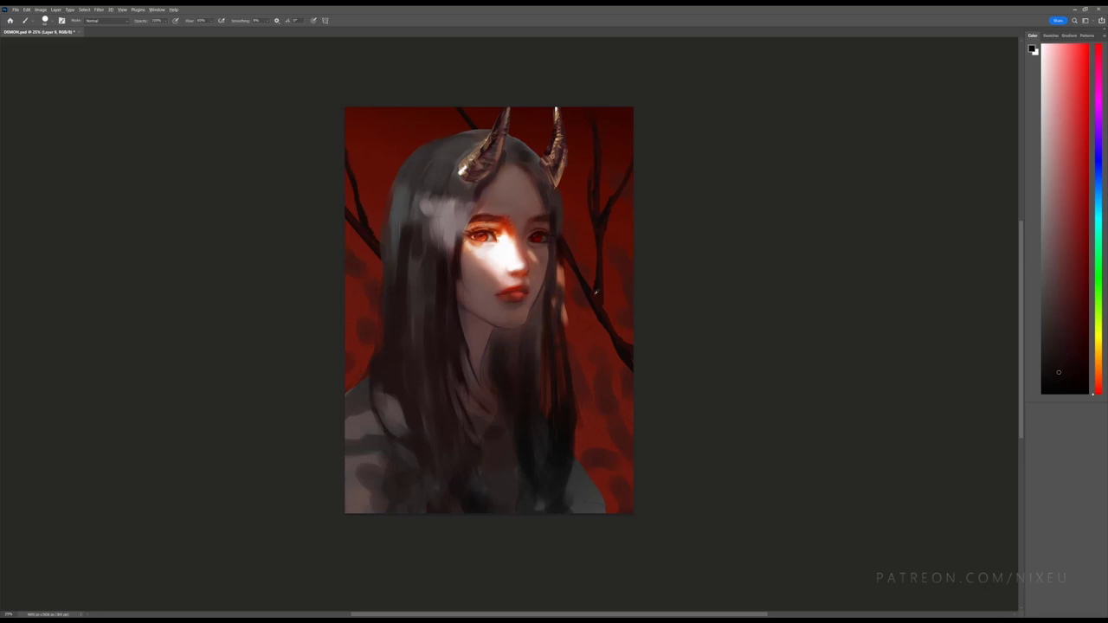
{"action": "left_click", "coordinate": [595, 293], "text": "alt"}
{"action": "mouse_move", "coordinate": [362, 185]}
{"action": "left_mouse_down"}
{"action": "mouse_move", "coordinate": [371, 153]}
{"action": "mouse_move", "coordinate": [360, 197]}
{"action": "left_mouse_up"}
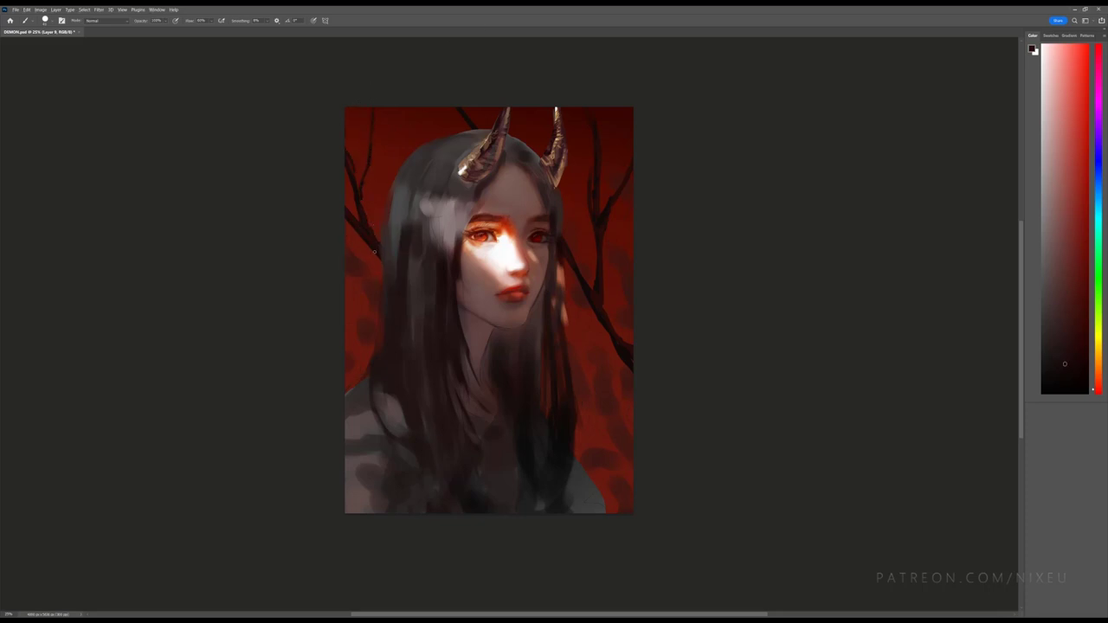
{"action": "mouse_move", "coordinate": [383, 286]}
{"action": "left_mouse_down"}
{"action": "mouse_move", "coordinate": [346, 261]}
{"action": "mouse_move", "coordinate": [382, 309]}
{"action": "mouse_move", "coordinate": [345, 293]}
{"action": "mouse_move", "coordinate": [344, 304]}
{"action": "mouse_move", "coordinate": [373, 305]}
{"action": "left_mouse_up"}
Step: Add dark branches reaching the lower right edge and darken patches along the left edge
{"action": "left_click_drag", "start_coordinate": [554, 371], "coordinate": [669, 430]}
{"action": "left_click_drag", "start_coordinate": [540, 365], "coordinate": [653, 387]}
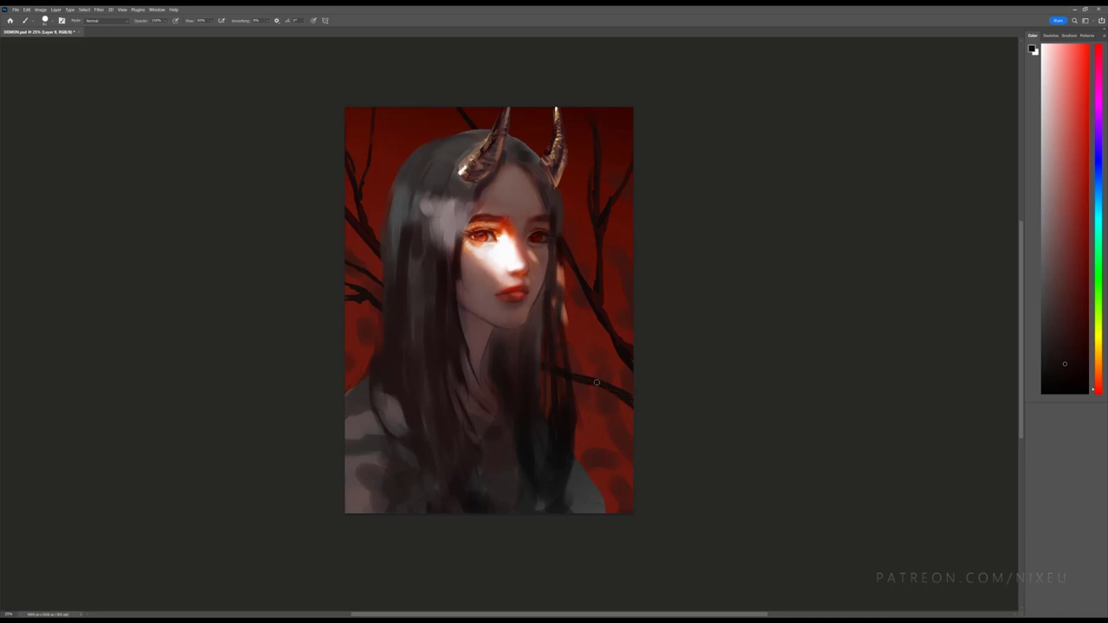
{"action": "left_click_drag", "start_coordinate": [543, 366], "coordinate": [633, 401]}
{"action": "left_click_drag", "start_coordinate": [559, 339], "coordinate": [634, 475]}
{"action": "mouse_move", "coordinate": [566, 453]}
{"action": "left_mouse_down"}
{"action": "mouse_move", "coordinate": [634, 494]}
{"action": "mouse_move", "coordinate": [623, 511]}
{"action": "left_mouse_up"}
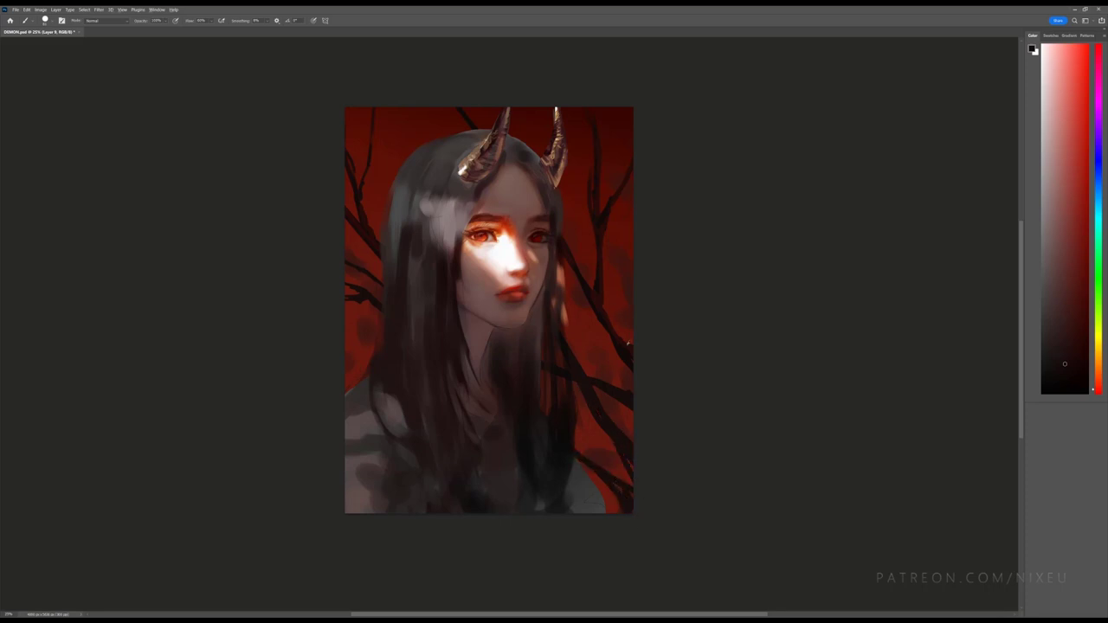
{"action": "left_click", "coordinate": [601, 384], "text": "alt"}
{"action": "left_click_drag", "start_coordinate": [333, 350], "coordinate": [334, 331]}
{"action": "key", "text": "ctrl+plus"}
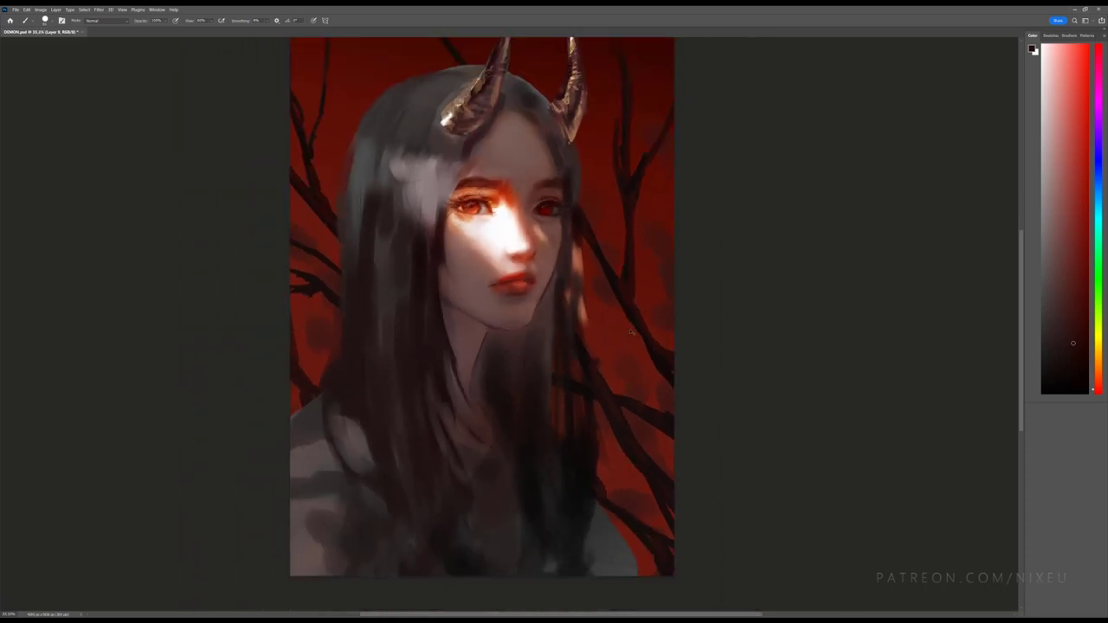
{"action": "key", "text": "ctrl+minus"}
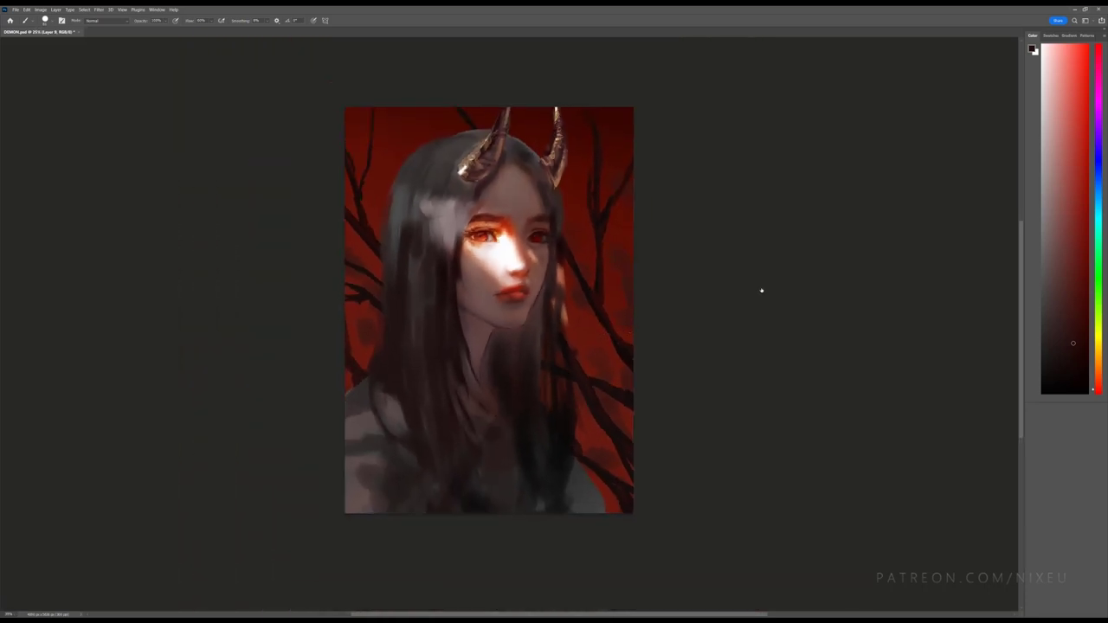
Step: Lasso the hair around the crown, hairline and horn, then add the right-cheek hair
{"action": "key", "text": "ctrl+plus"}
{"action": "key", "text": "ctrl+minus"}
{"action": "key", "text": "c"}
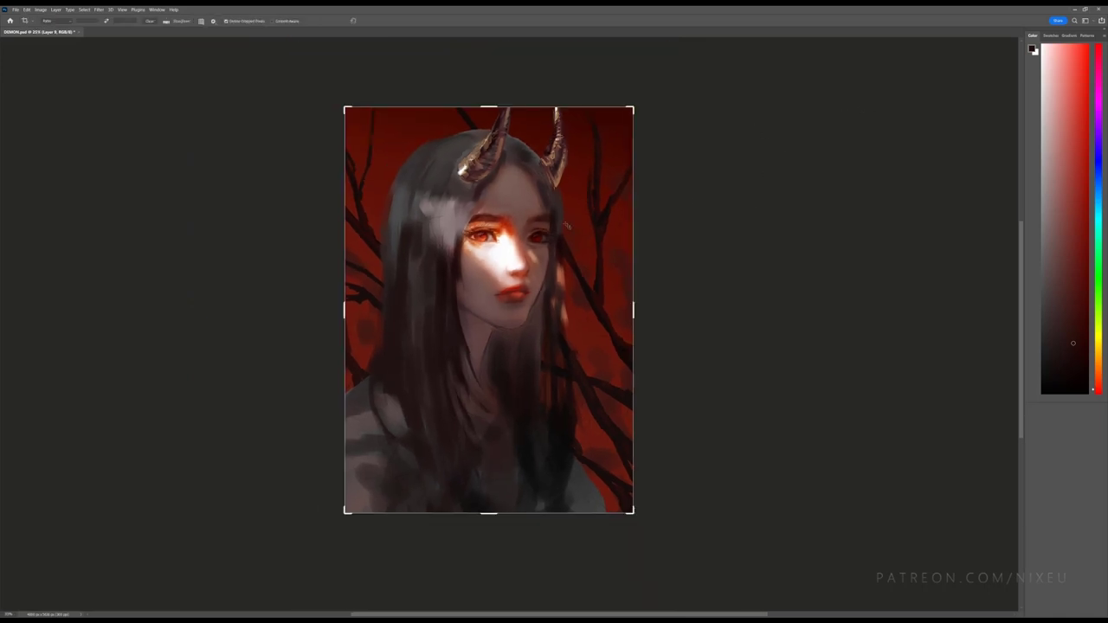
{"action": "key", "text": "l"}
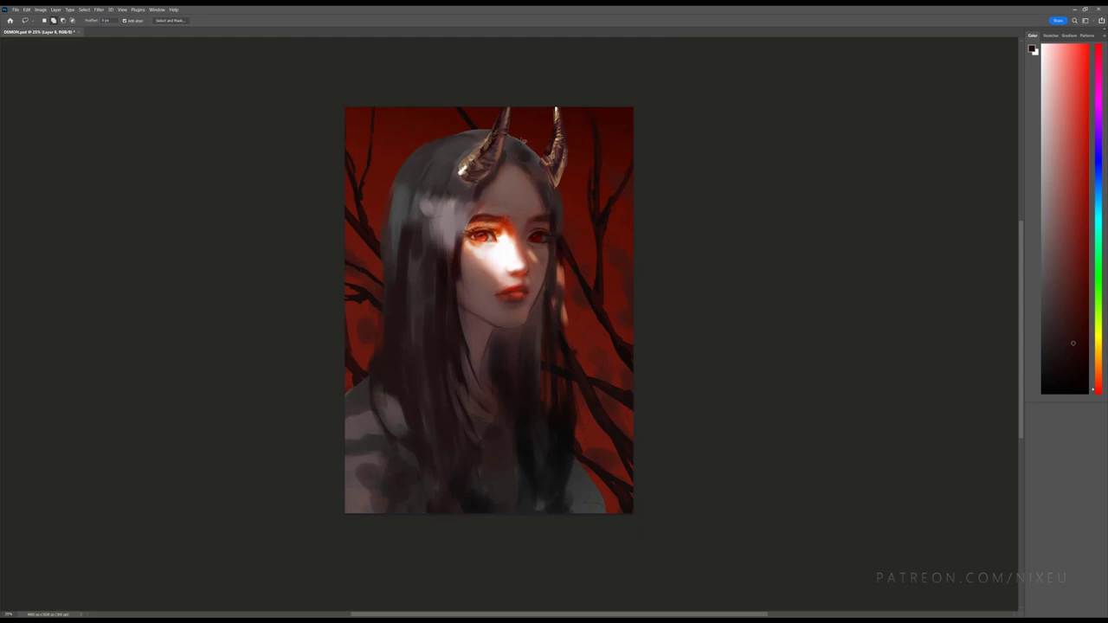
{"action": "left_click_drag", "start_coordinate": [490, 130], "coordinate": [562, 224]}
{"action": "mouse_move", "coordinate": [562, 223]}
{"action": "left_mouse_down"}
{"action": "mouse_move", "coordinate": [481, 204]}
{"action": "mouse_move", "coordinate": [458, 282]}
{"action": "mouse_move", "coordinate": [476, 383]}
{"action": "mouse_move", "coordinate": [448, 346]}
{"action": "mouse_move", "coordinate": [492, 511]}
{"action": "mouse_move", "coordinate": [430, 508]}
{"action": "mouse_move", "coordinate": [384, 433]}
{"action": "mouse_move", "coordinate": [370, 372]}
{"action": "mouse_move", "coordinate": [381, 278]}
{"action": "mouse_move", "coordinate": [399, 184]}
{"action": "mouse_move", "coordinate": [459, 131]}
{"action": "mouse_move", "coordinate": [490, 132]}
{"action": "left_mouse_up"}
{"action": "mouse_move", "coordinate": [541, 298]}
{"action": "left_mouse_down"}
{"action": "mouse_move", "coordinate": [532, 313]}
{"action": "mouse_move", "coordinate": [559, 312]}
{"action": "mouse_move", "coordinate": [541, 294]}
{"action": "mouse_move", "coordinate": [497, 331]}
{"action": "mouse_move", "coordinate": [487, 372]}
{"action": "mouse_move", "coordinate": [522, 512]}
{"action": "mouse_move", "coordinate": [576, 504]}
{"action": "mouse_move", "coordinate": [561, 253]}
{"action": "left_mouse_up"}
Step: Darken the selected hair to near black with Levels, comparing before and after
{"action": "key", "text": "ctrl+l"}
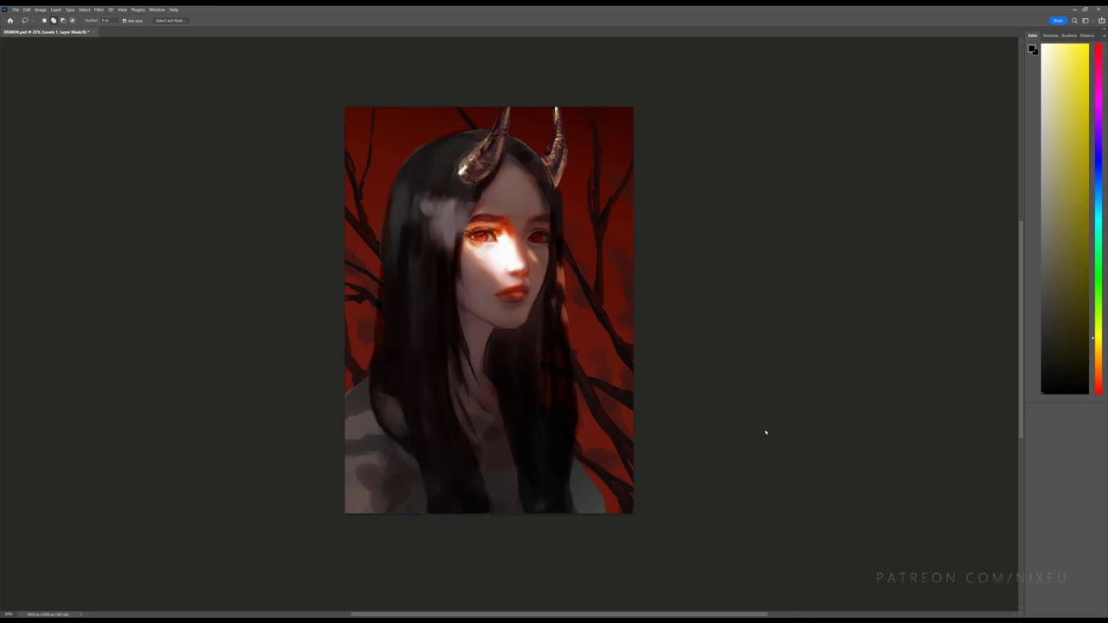
{"action": "key", "text": "ctrl+z"}
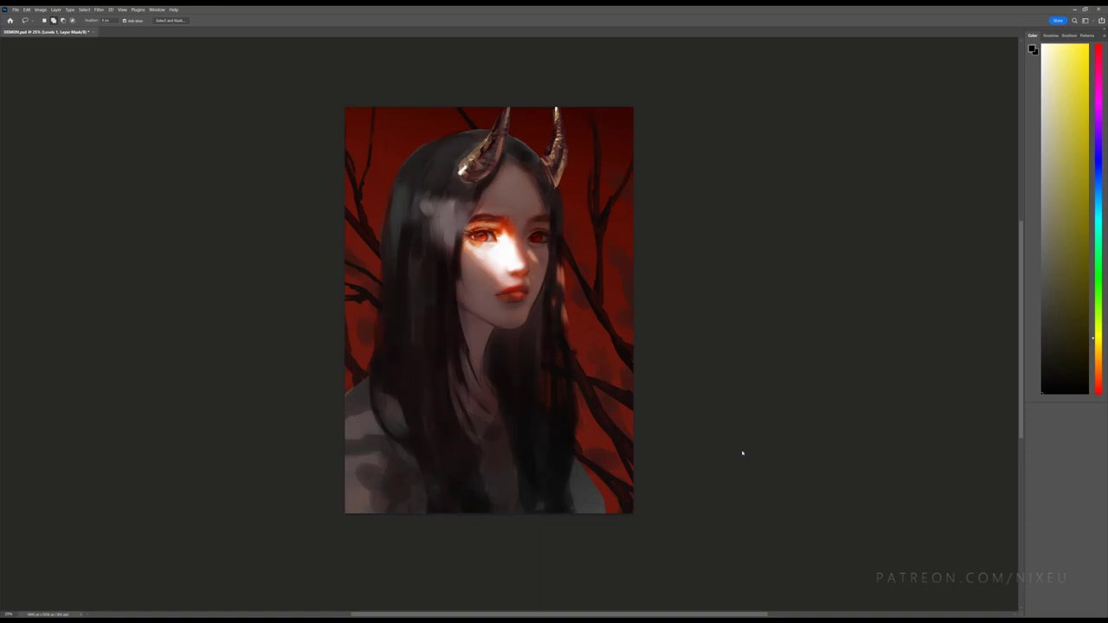
{"action": "key", "text": "ctrl+shift+z"}
{"action": "key", "text": "ctrl+z"}
{"action": "key", "text": "ctrl+e"}
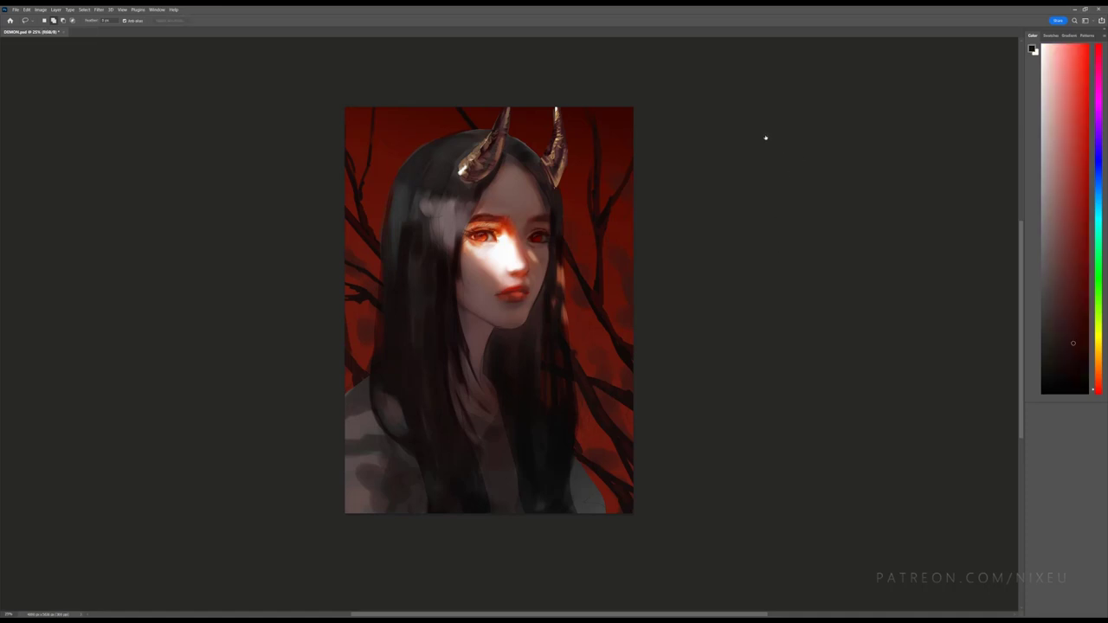
{"action": "key", "text": "alt+bracketright"}
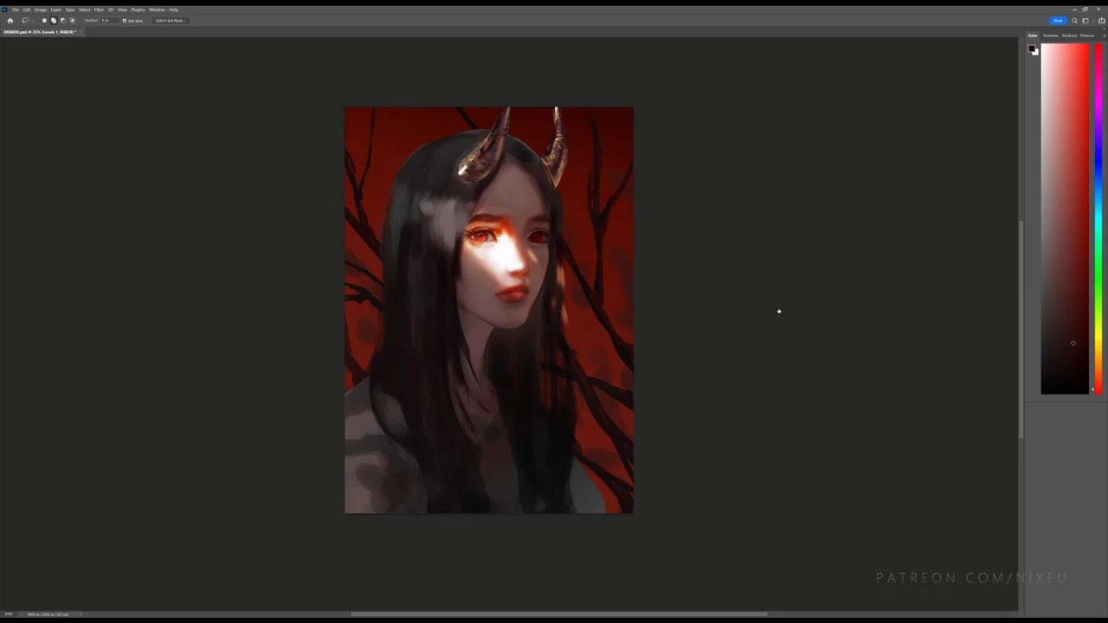
{"action": "key", "text": "b"}
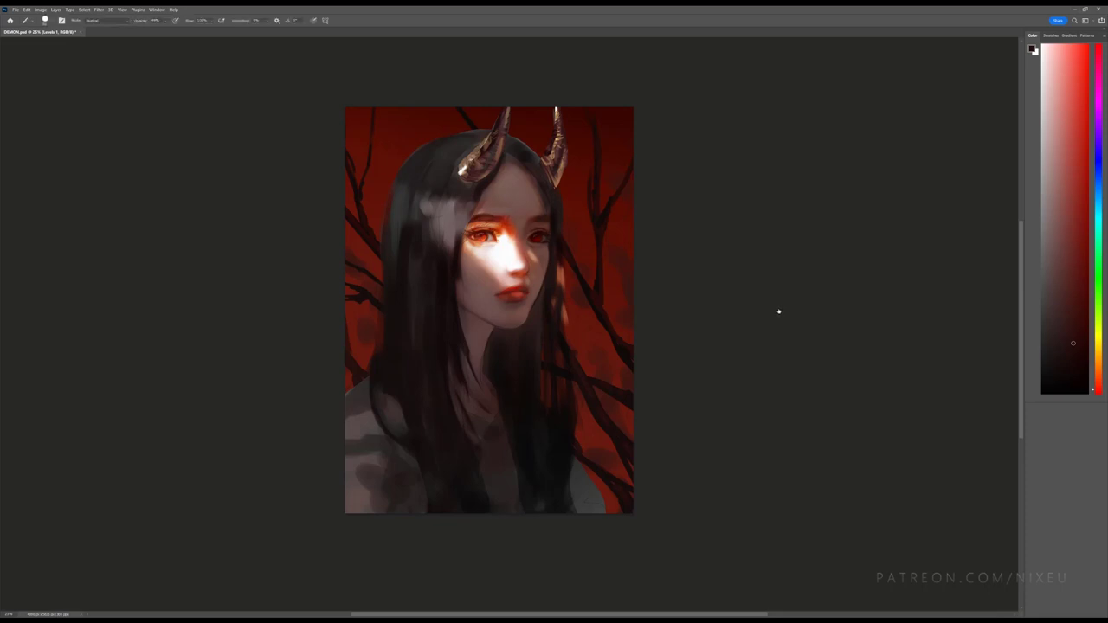
{"action": "key", "text": "l"}
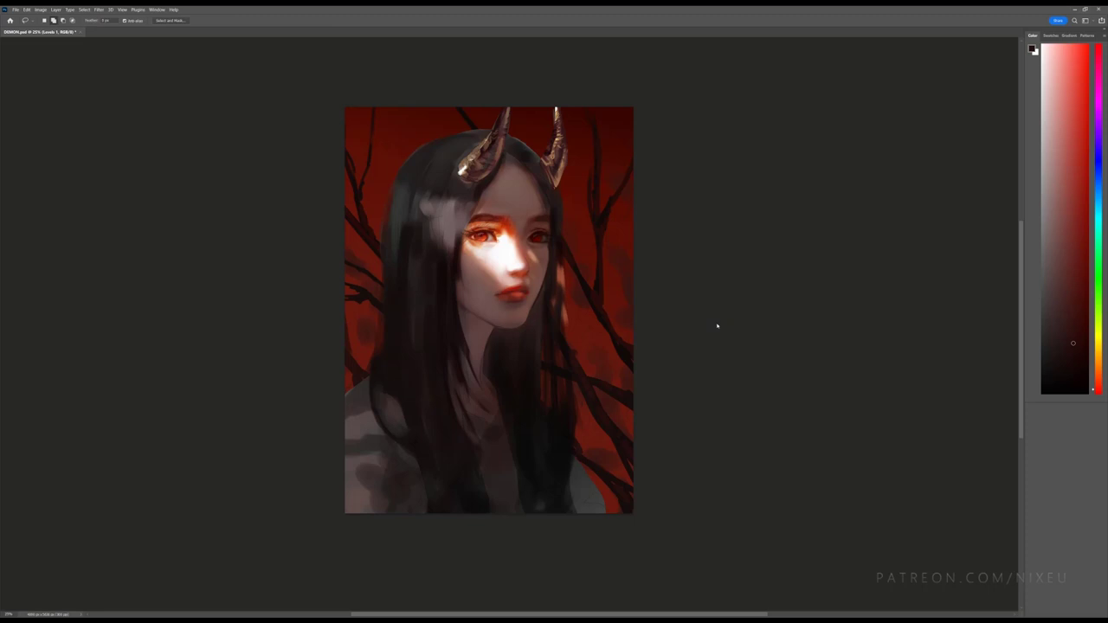
{"action": "key", "text": "ctrl+plus"}
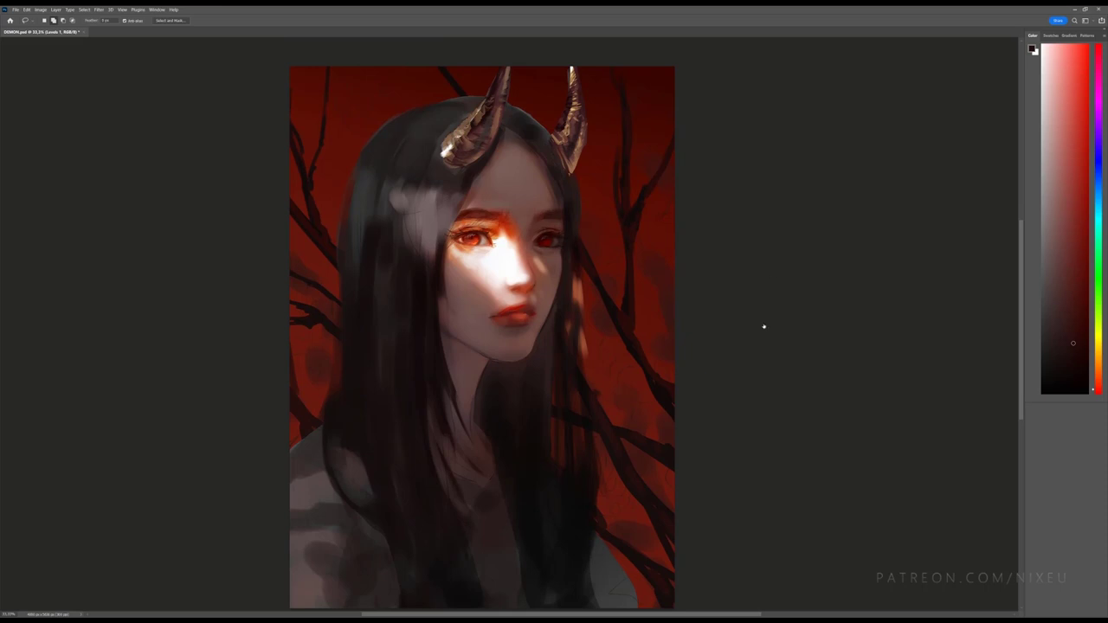
{"action": "key", "text": "b"}
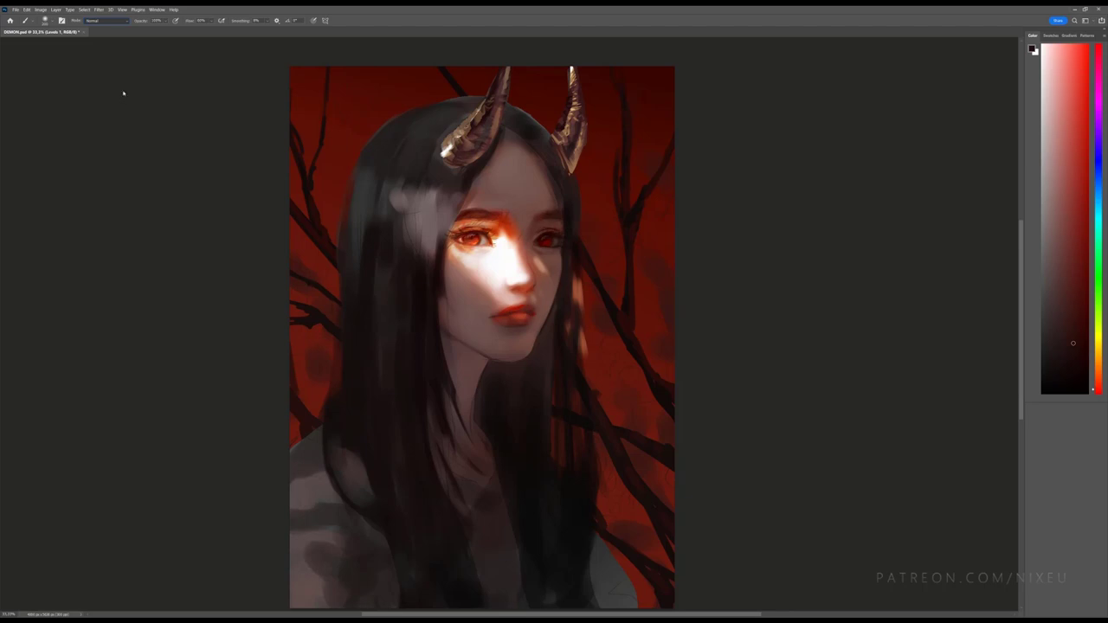
Step: Try a larger Color Burn stroke on the neck, then undo the reddish tone
{"action": "key", "text": "alt+shift+b"}
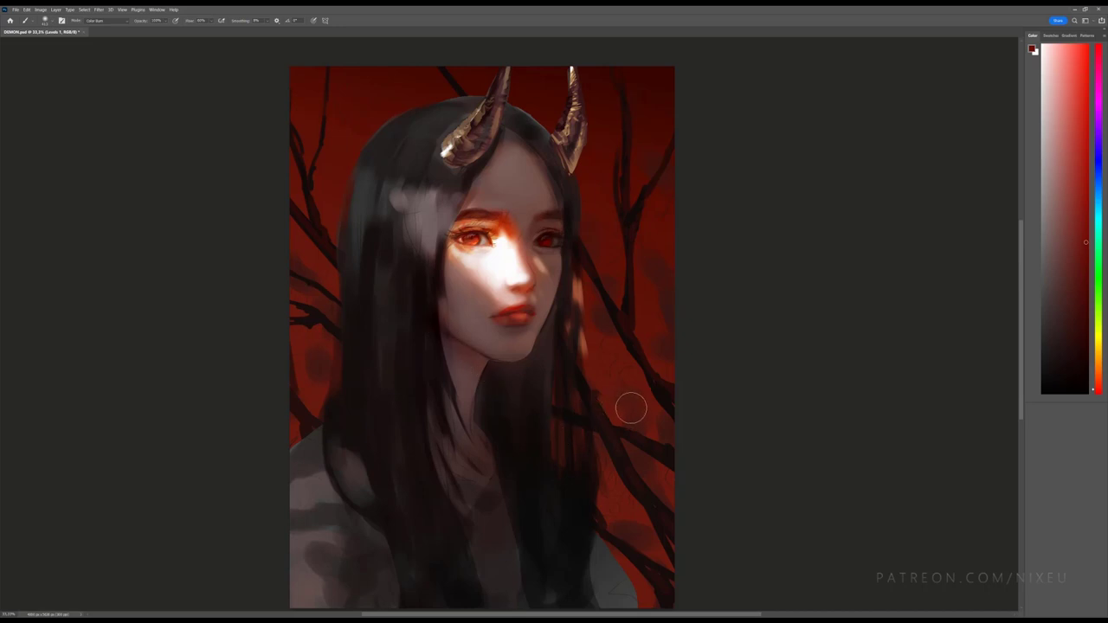
{"action": "key", "text": "bracketright"}
{"action": "key", "text": "bracketright"}
{"action": "key", "text": "bracketright"}
{"action": "left_click_drag", "start_coordinate": [425, 338], "coordinate": [482, 439]}
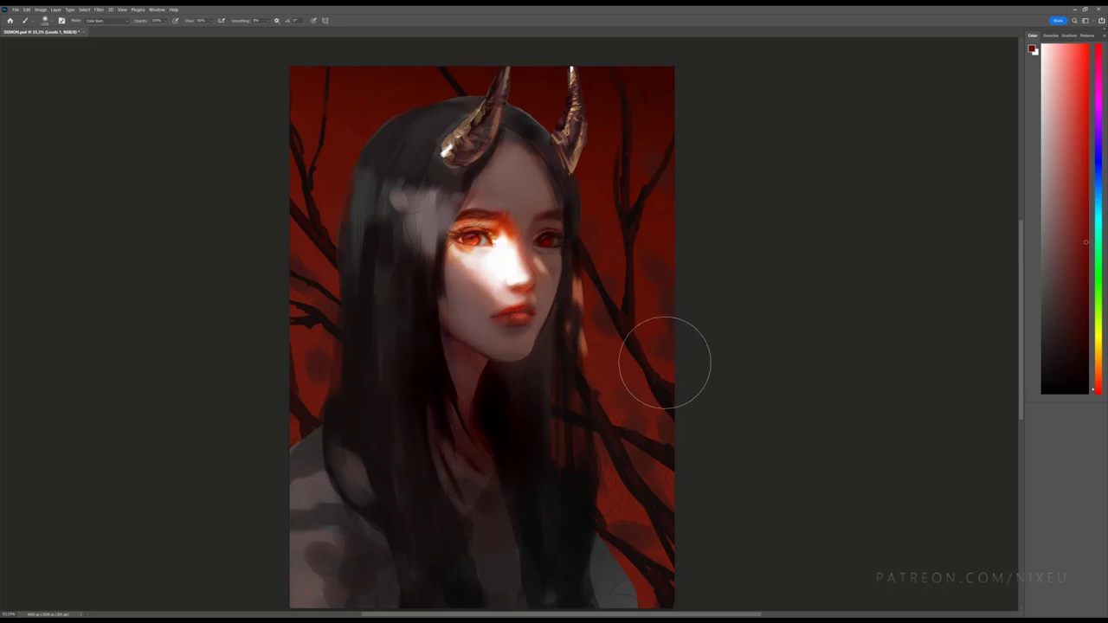
{"action": "key", "text": "ctrl+z"}
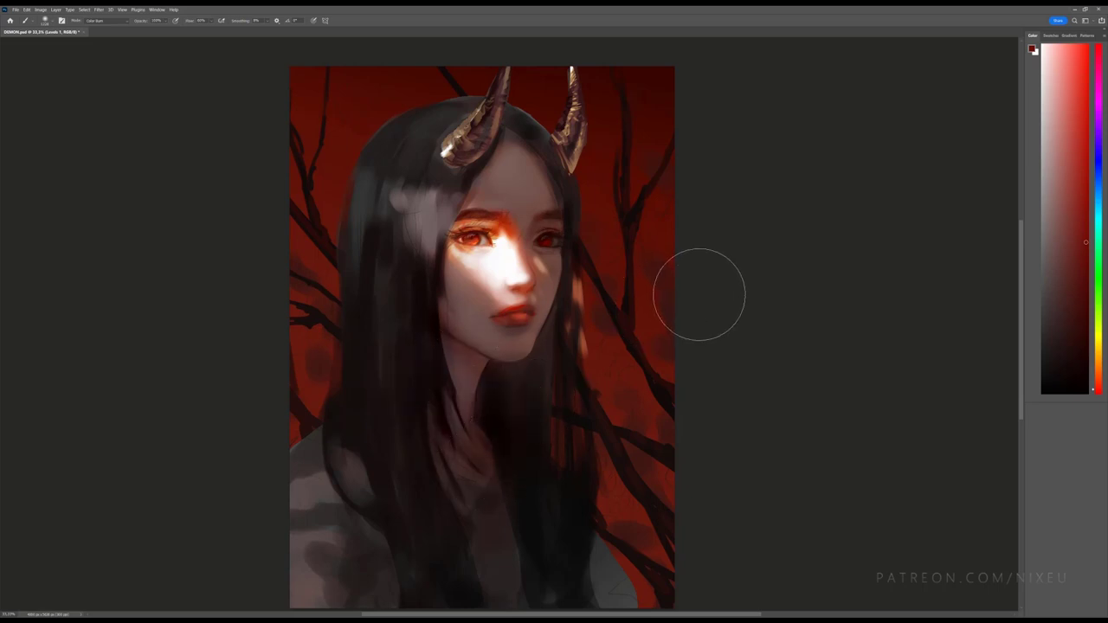
Step: Darken the lower hair and chest area with Color Burn strokes
{"action": "key", "text": "ctrl+minus"}
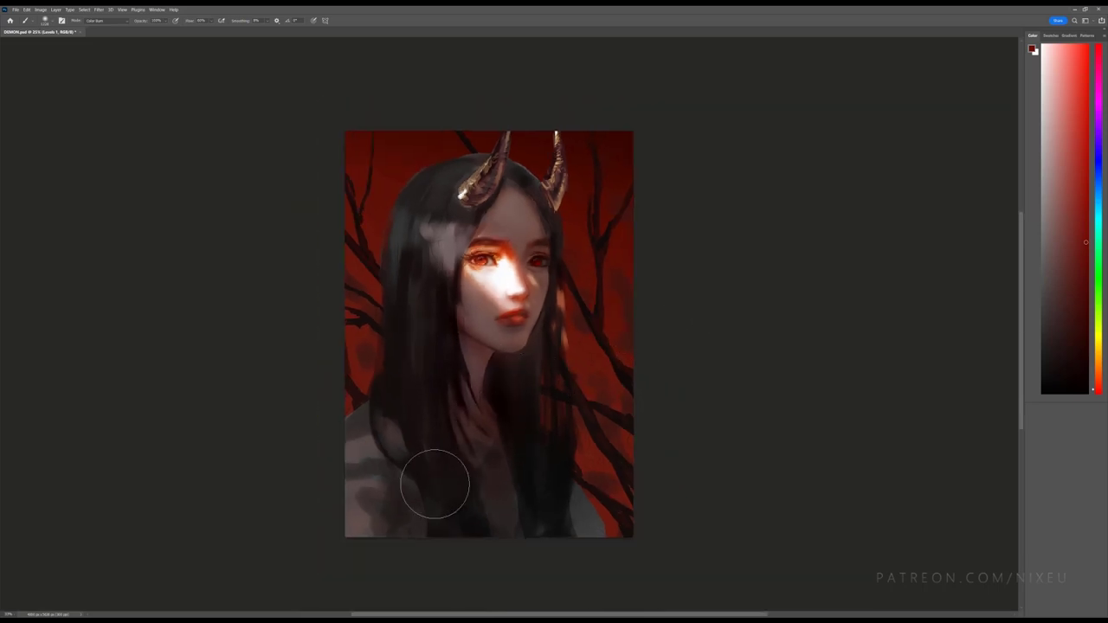
{"action": "left_click_drag", "start_coordinate": [435, 485], "coordinate": [534, 433]}
{"action": "left_click_drag", "start_coordinate": [549, 512], "coordinate": [565, 521]}
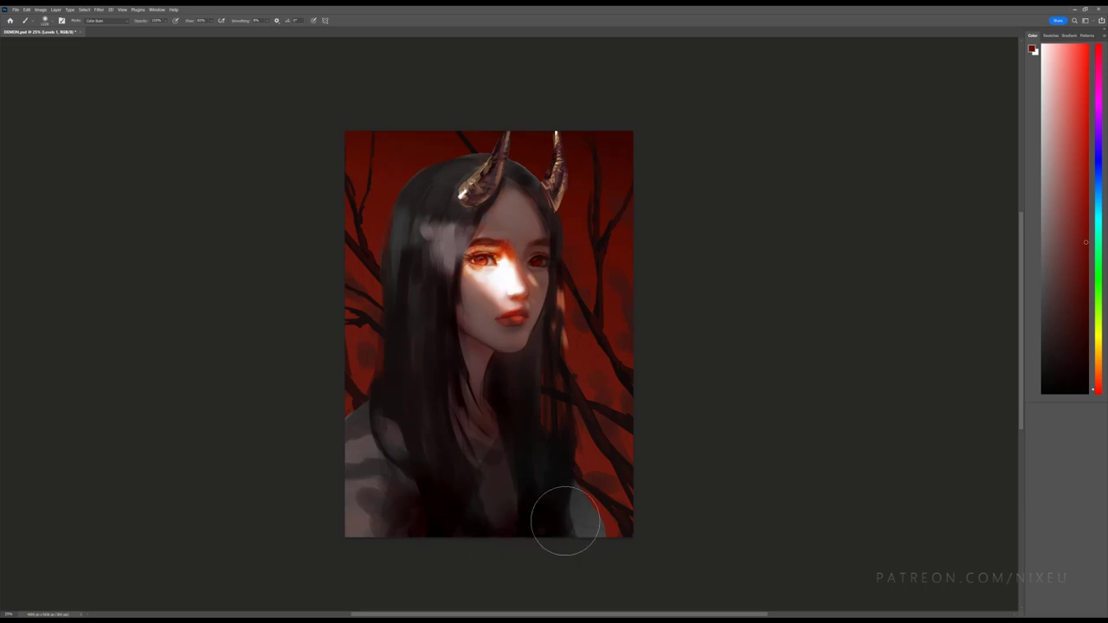
{"action": "key", "text": "ctrl+plus"}
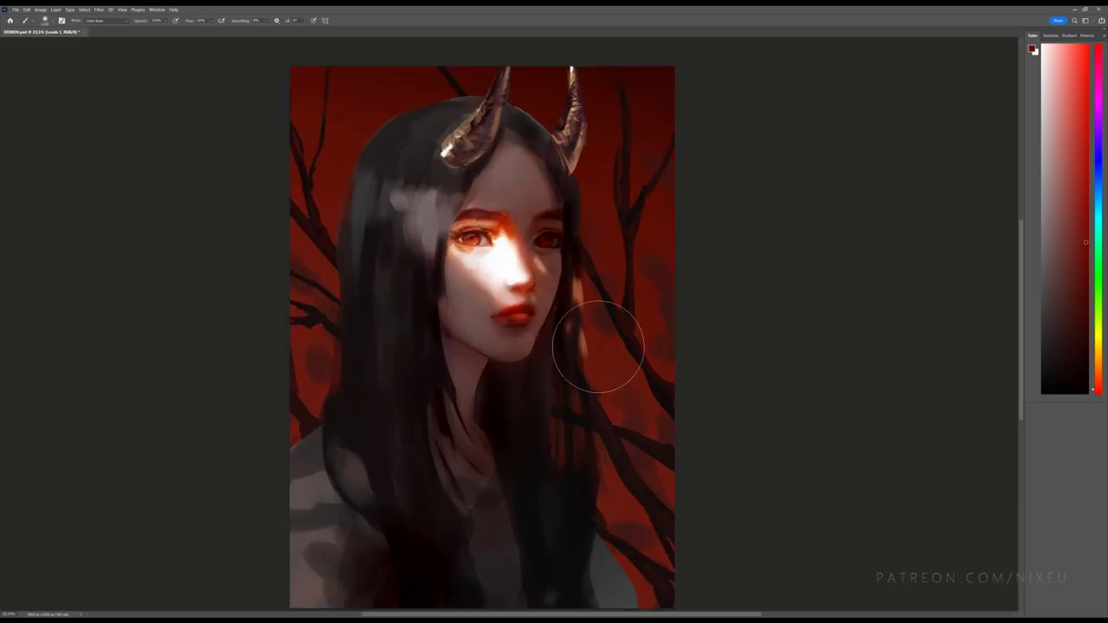
{"action": "key", "text": "ctrl+minus"}
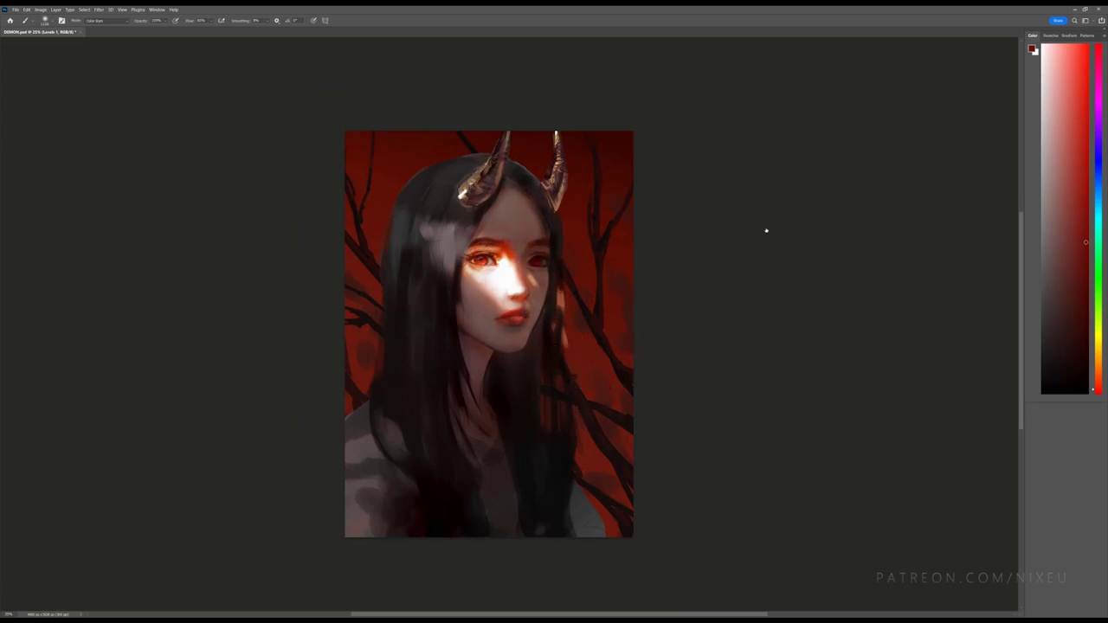
{"action": "key", "text": "ctrl+plus"}
Step: Lasso the neck below the chin, then add the hair strands down to the chest
{"action": "key", "text": "l"}
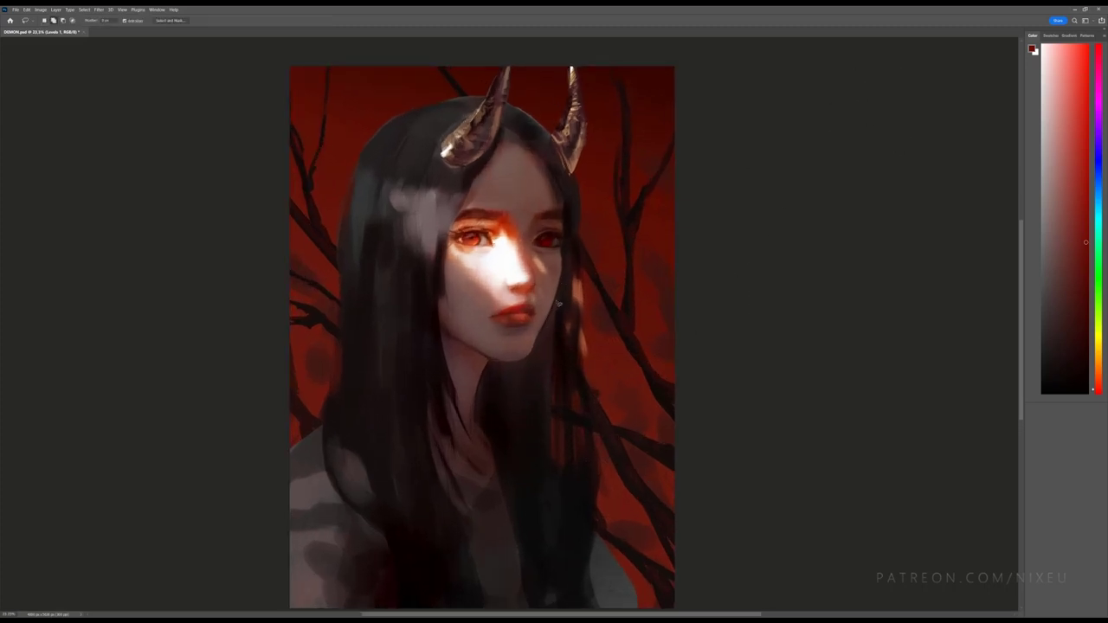
{"action": "mouse_move", "coordinate": [558, 303]}
{"action": "left_mouse_down"}
{"action": "mouse_move", "coordinate": [521, 364]}
{"action": "mouse_move", "coordinate": [561, 298]}
{"action": "mouse_move", "coordinate": [488, 370]}
{"action": "mouse_move", "coordinate": [482, 392]}
{"action": "left_mouse_up"}
{"action": "left_click_drag", "start_coordinate": [481, 392], "coordinate": [492, 364]}
{"action": "left_click_drag", "start_coordinate": [567, 374], "coordinate": [494, 455]}
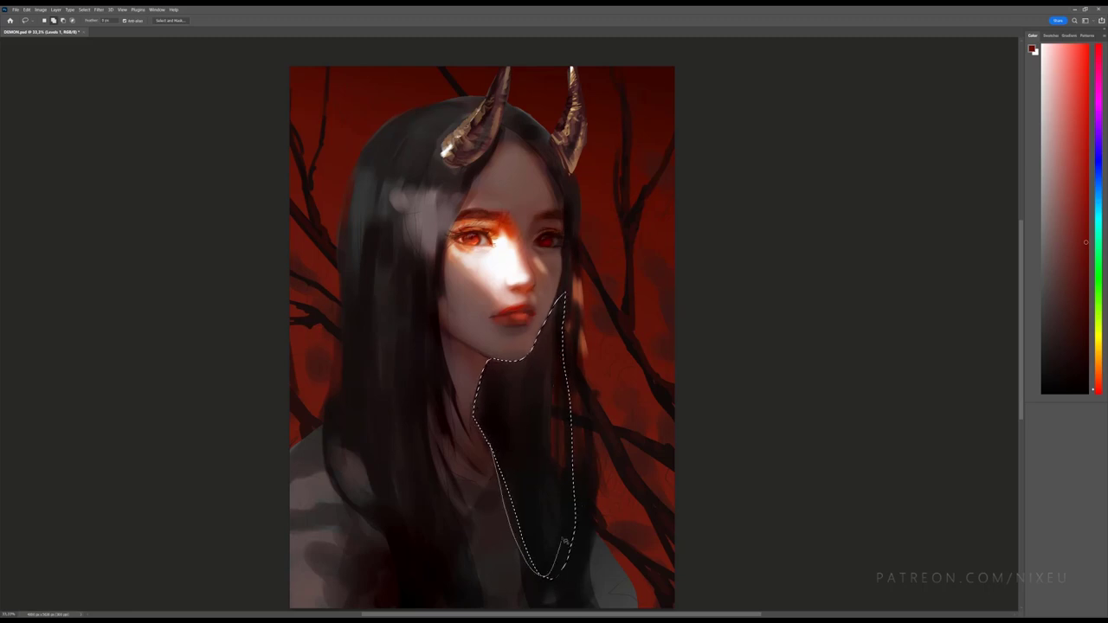
{"action": "left_click_drag", "start_coordinate": [494, 455], "coordinate": [490, 445]}
{"action": "key", "text": "ctrl+minus"}
{"action": "key", "text": "b"}
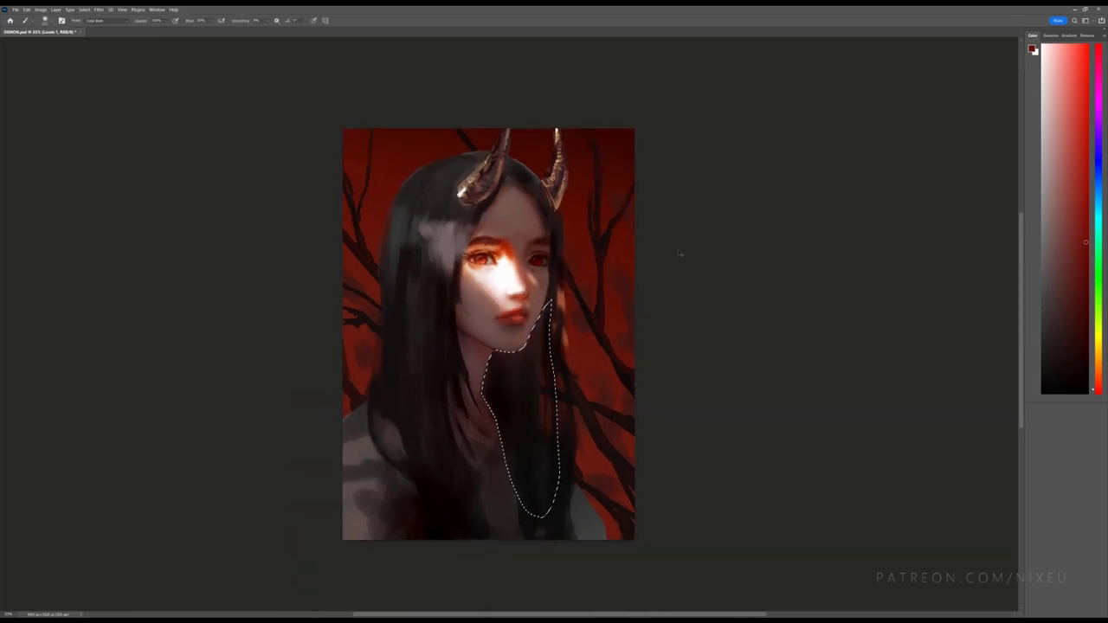
Step: Brighten the selected neck in Color Dodge with lighter orange, adding a light hair streak
{"action": "key", "text": "ctrl+plus"}
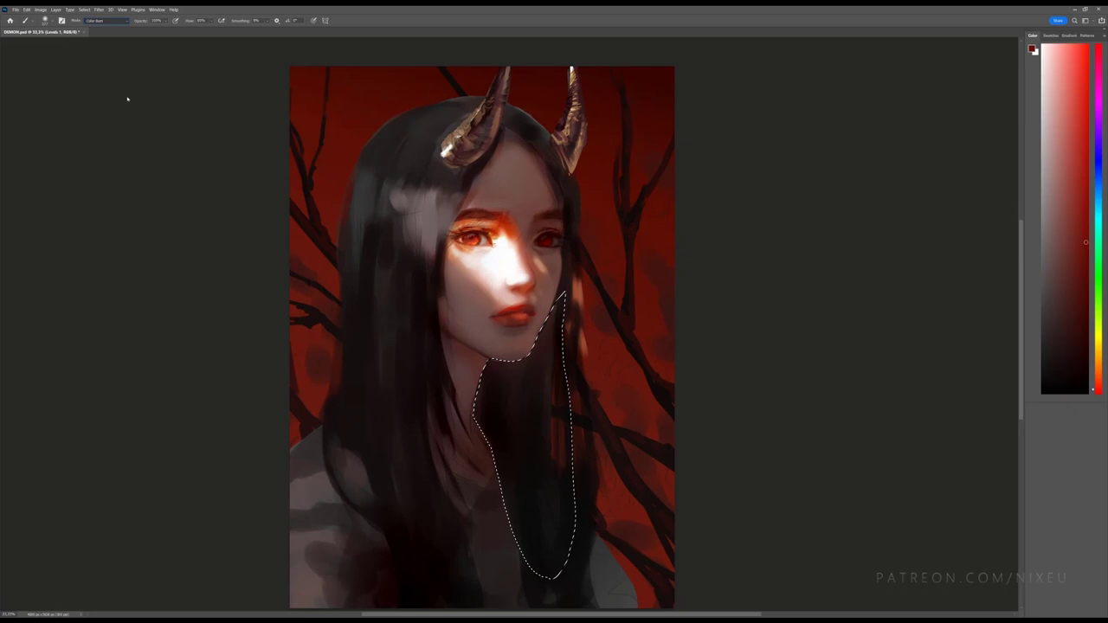
{"action": "key", "text": "shift+alt+d"}
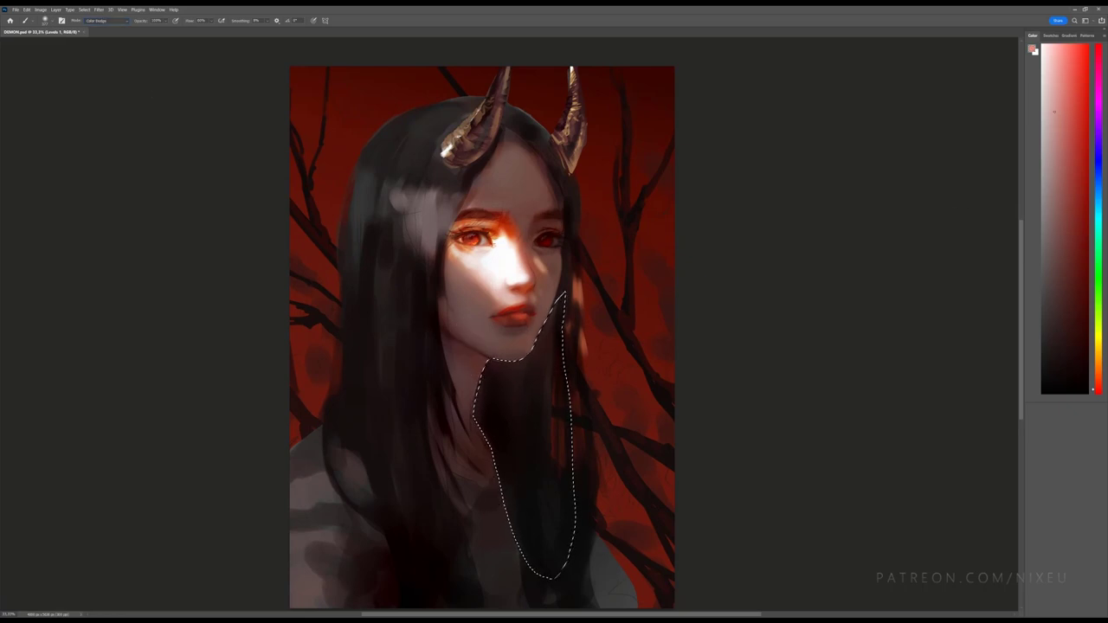
{"action": "mouse_move", "coordinate": [487, 391]}
{"action": "left_mouse_down"}
{"action": "mouse_move", "coordinate": [519, 450]}
{"action": "mouse_move", "coordinate": [497, 383]}
{"action": "mouse_move", "coordinate": [525, 404]}
{"action": "mouse_move", "coordinate": [516, 459]}
{"action": "left_mouse_up"}
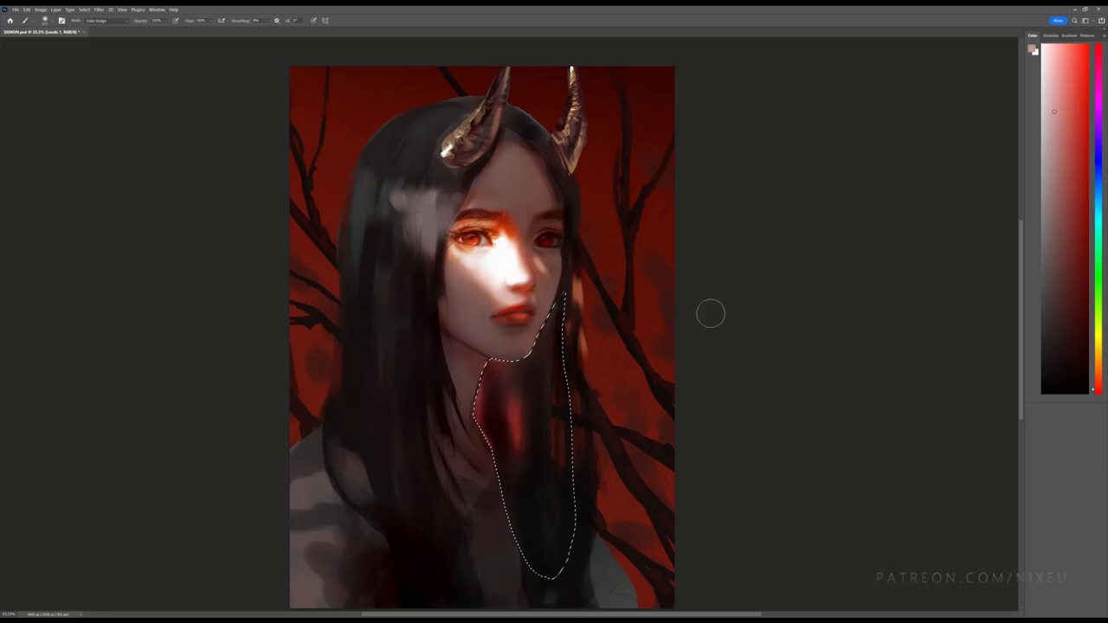
{"action": "key", "text": "ctrl+z"}
{"action": "key", "text": "ctrl+z"}
{"action": "left_click_drag", "start_coordinate": [1096, 372], "coordinate": [1093, 361]}
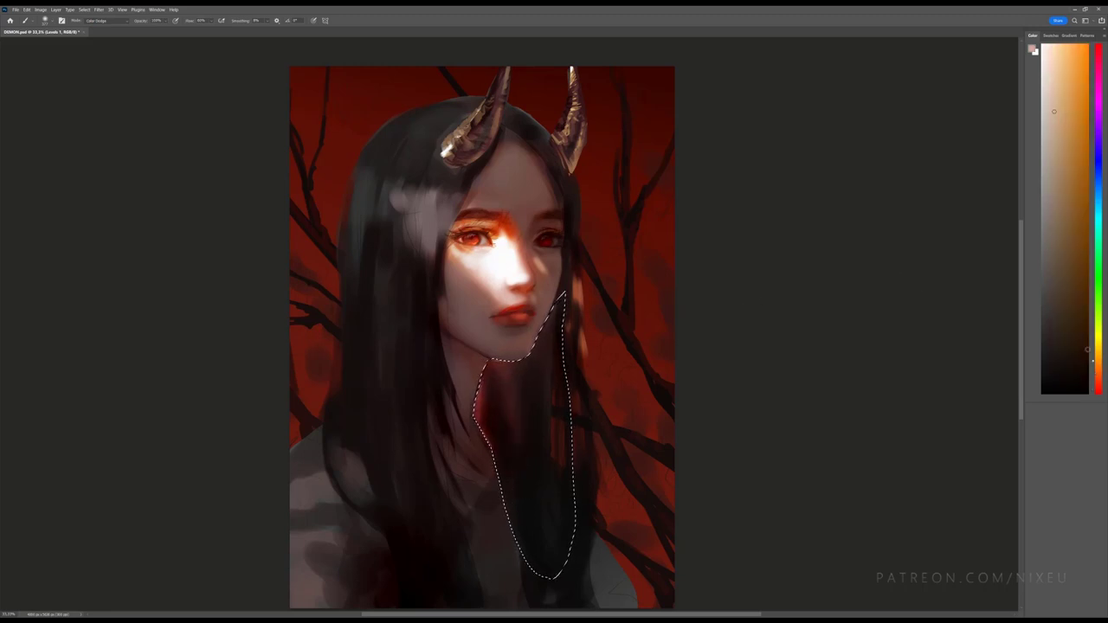
{"action": "left_click", "coordinate": [1046, 60]}
{"action": "mouse_move", "coordinate": [530, 368]}
{"action": "left_mouse_down"}
{"action": "mouse_move", "coordinate": [517, 425]}
{"action": "mouse_move", "coordinate": [520, 364]}
{"action": "mouse_move", "coordinate": [524, 415]}
{"action": "left_mouse_up"}
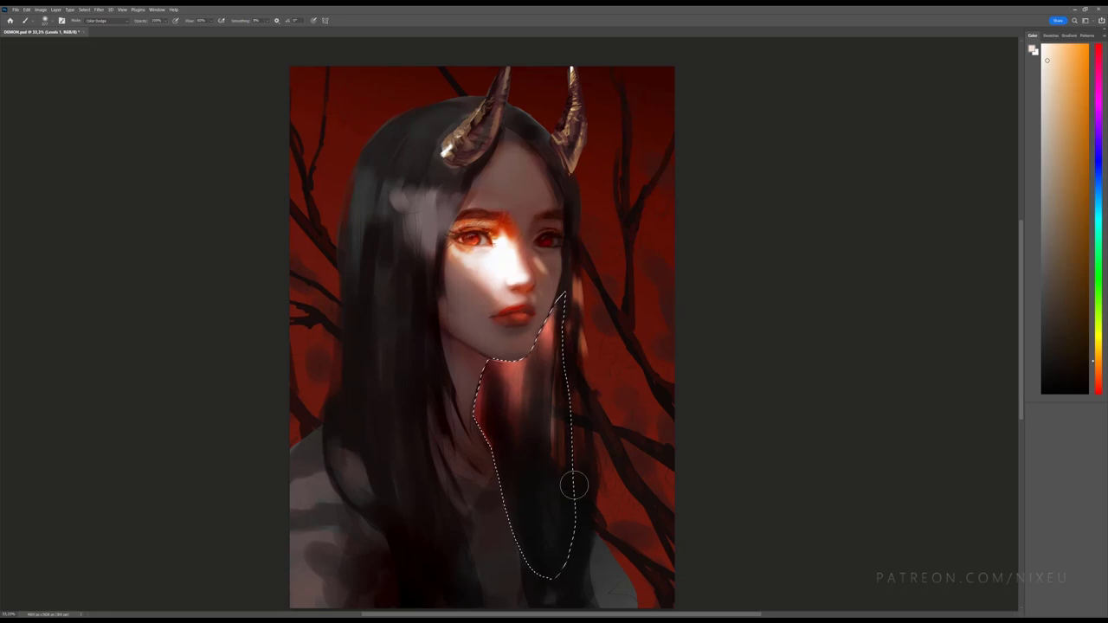
{"action": "left_click_drag", "start_coordinate": [561, 475], "coordinate": [550, 439]}
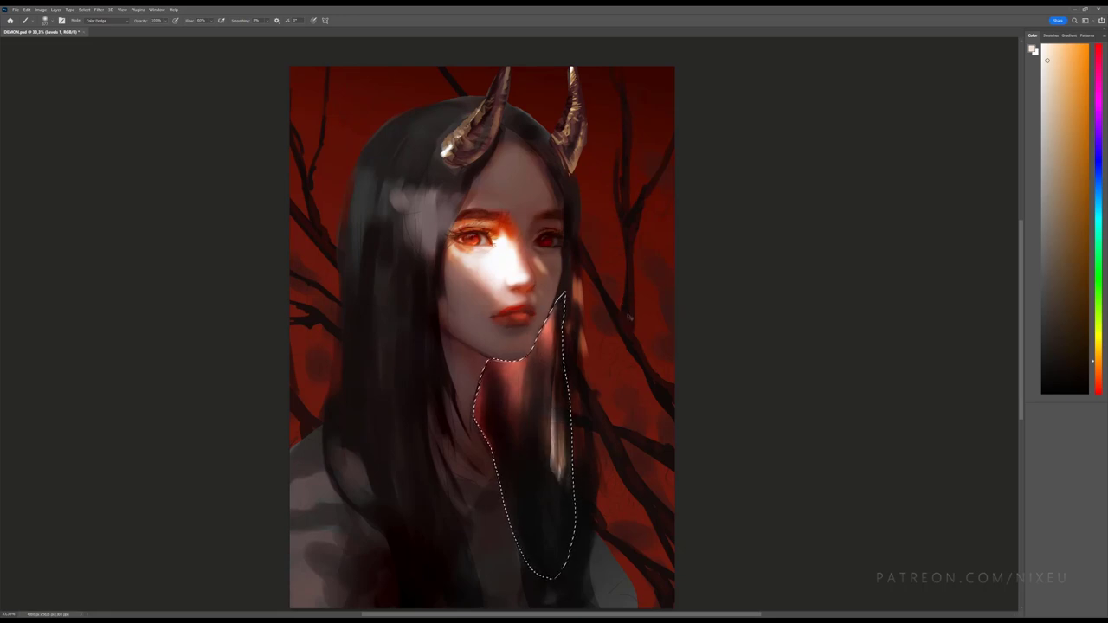
Step: Check the result without the selection, restore it, and paint light streaks on the neck
{"action": "key", "text": "ctrl+d"}
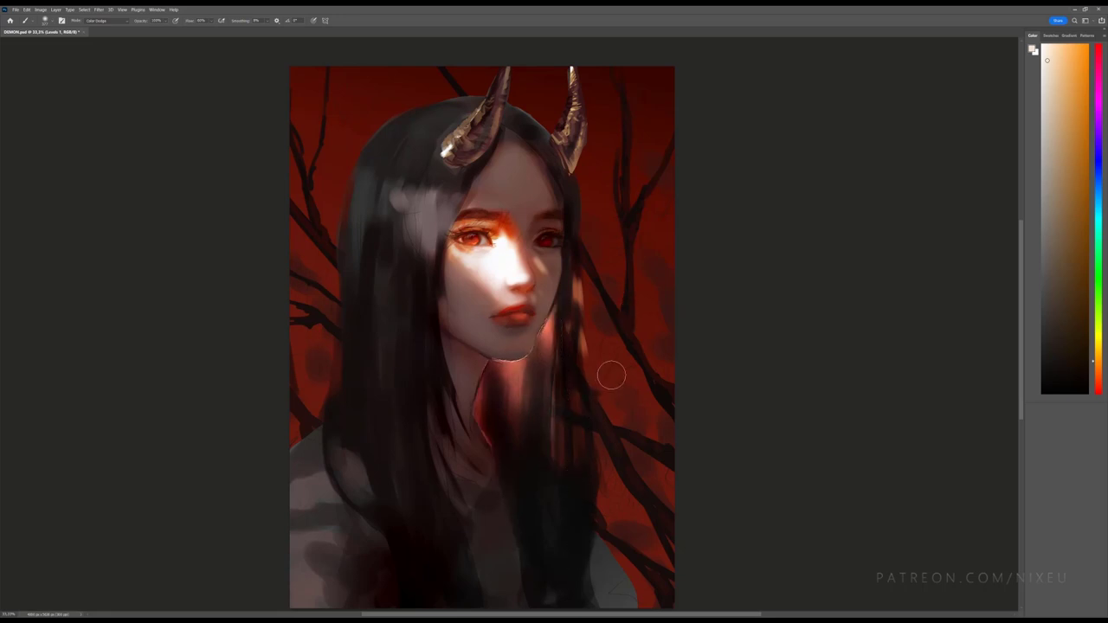
{"action": "key", "text": "ctrl+minus"}
{"action": "key", "text": "ctrl+minus"}
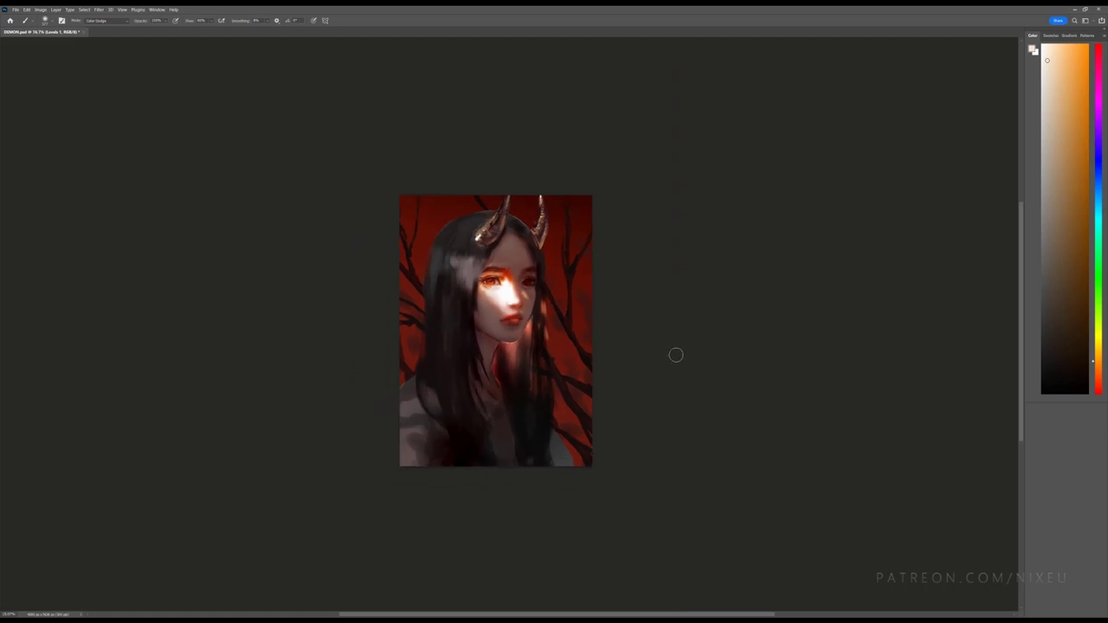
{"action": "key", "text": "ctrl+plus"}
{"action": "key", "text": "ctrl+plus"}
{"action": "key", "text": "ctrl+shift+d"}
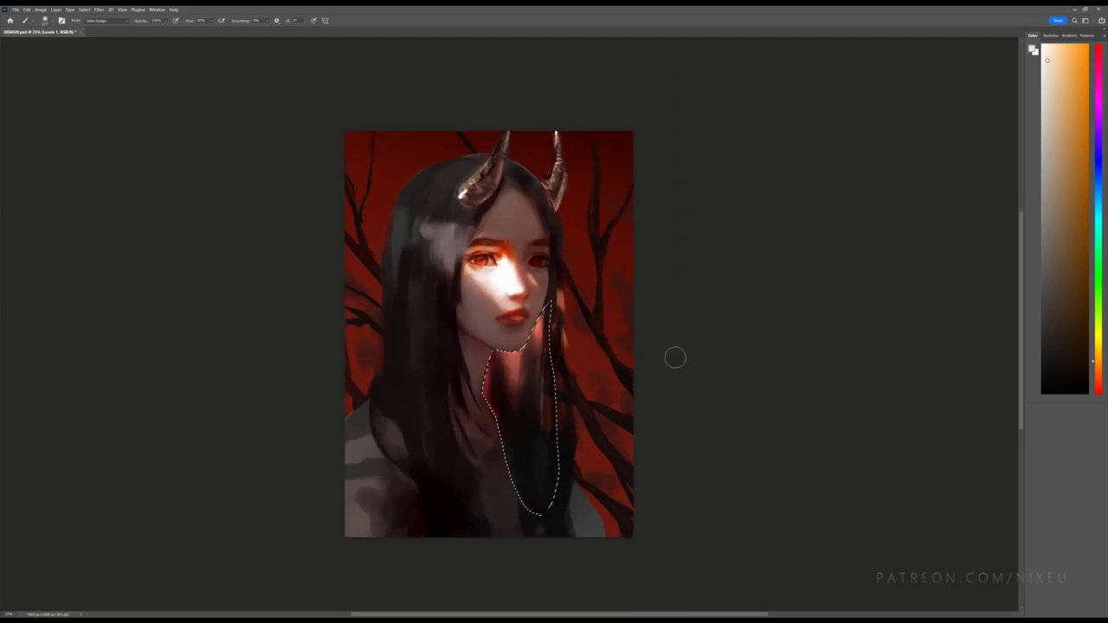
{"action": "key", "text": "ctrl+plus"}
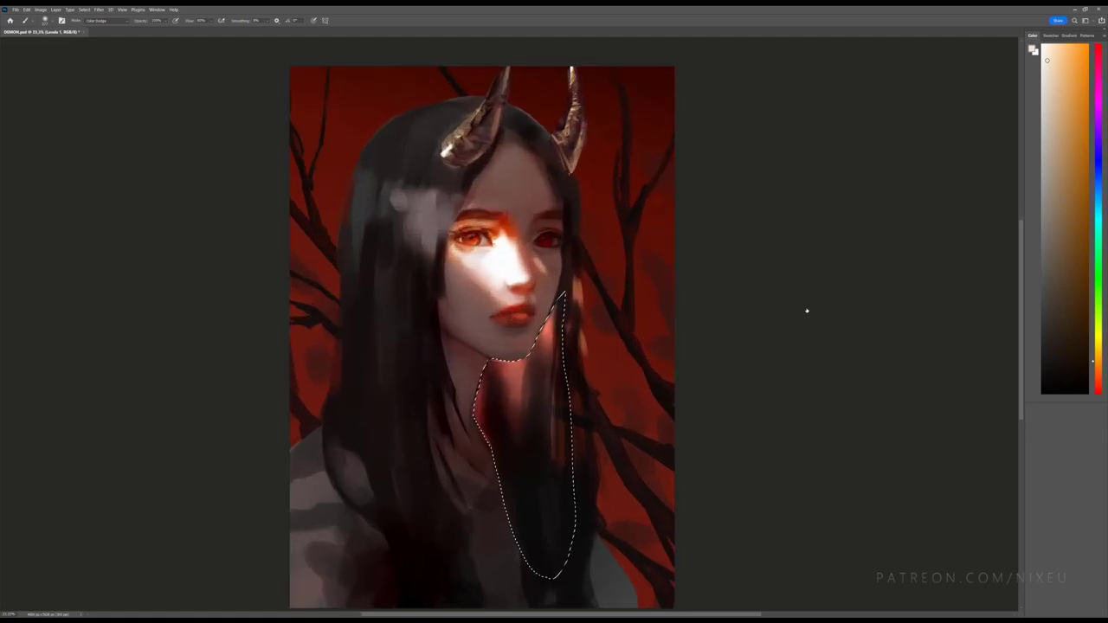
{"action": "key", "text": "ctrl+plus"}
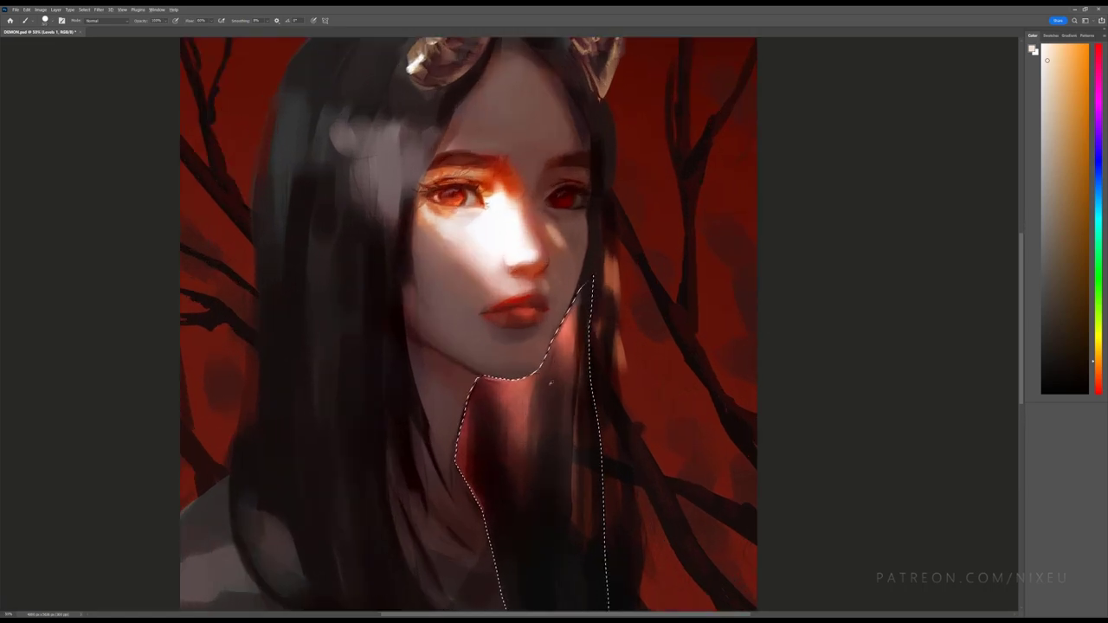
{"action": "left_click", "coordinate": [552, 346], "text": "alt"}
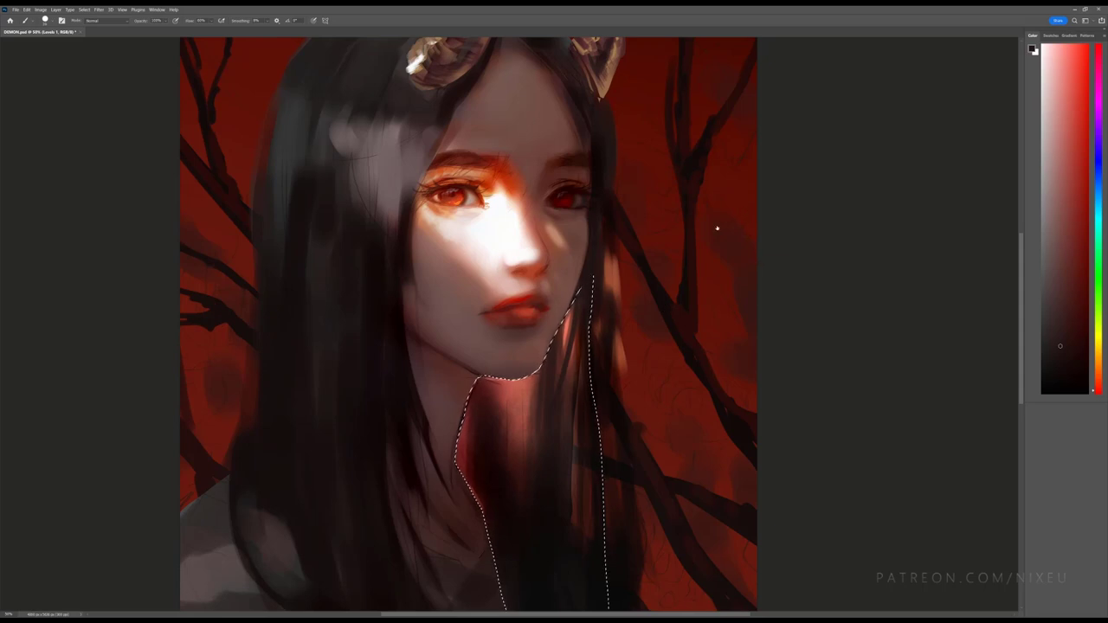
{"action": "mouse_move", "coordinate": [514, 389]}
{"action": "left_mouse_down"}
{"action": "mouse_move", "coordinate": [509, 451]}
{"action": "mouse_move", "coordinate": [517, 446]}
{"action": "left_mouse_up"}
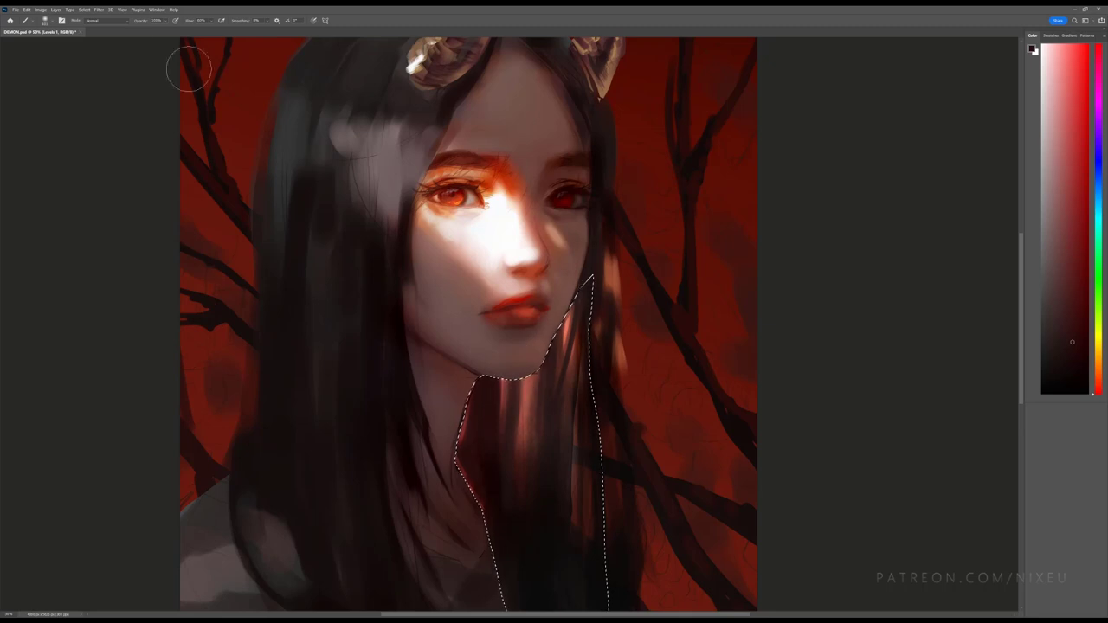
Step: Darken the hair strands over the neck in Linear Burn and drop the selection
{"action": "key", "text": "shift+alt+a"}
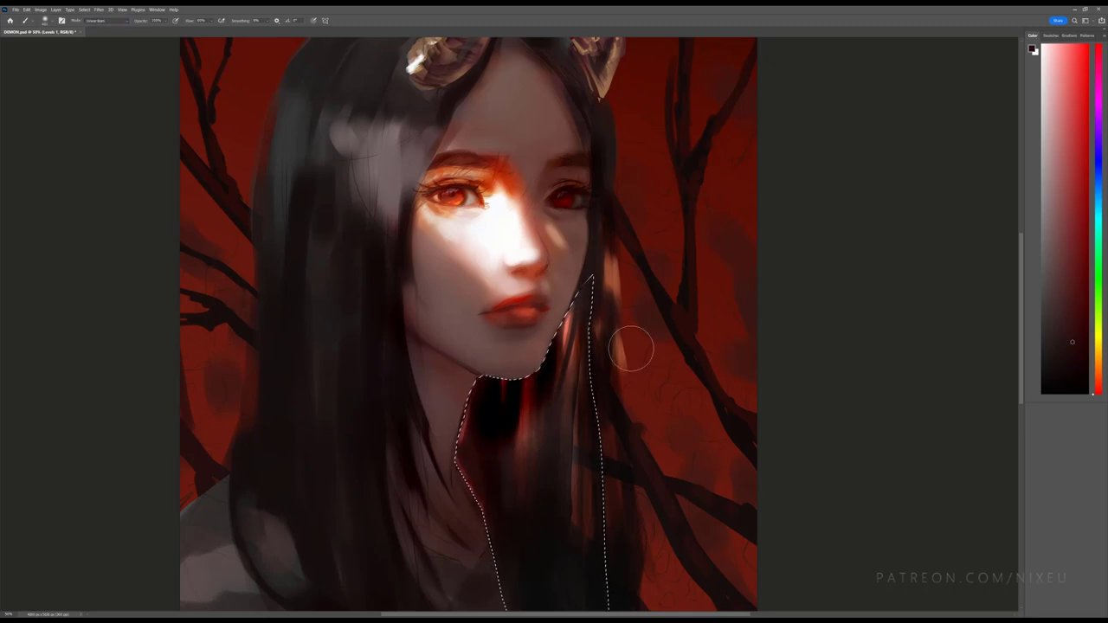
{"action": "left_click_drag", "start_coordinate": [520, 407], "coordinate": [555, 439]}
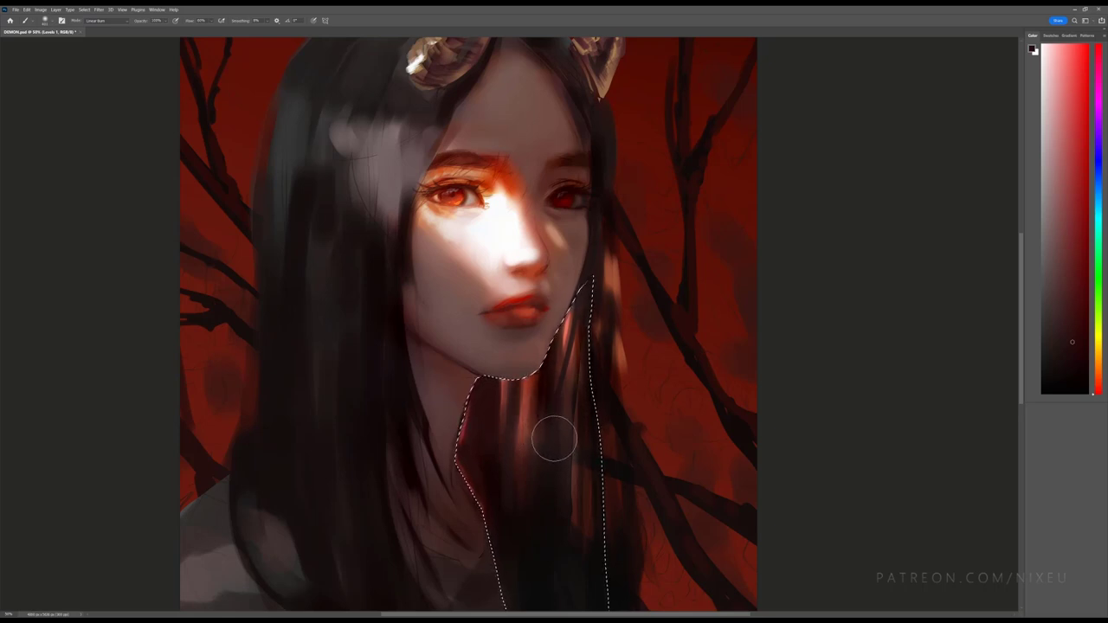
{"action": "left_click_drag", "start_coordinate": [554, 439], "coordinate": [604, 348]}
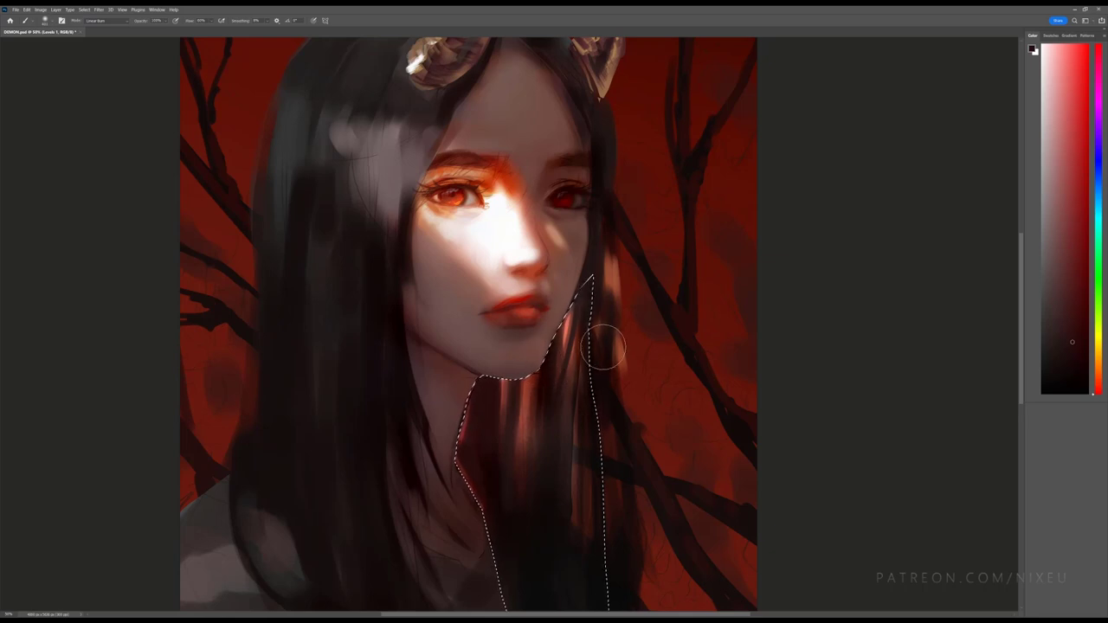
{"action": "key", "text": "ctrl+d"}
{"action": "key", "text": "ctrl+minus"}
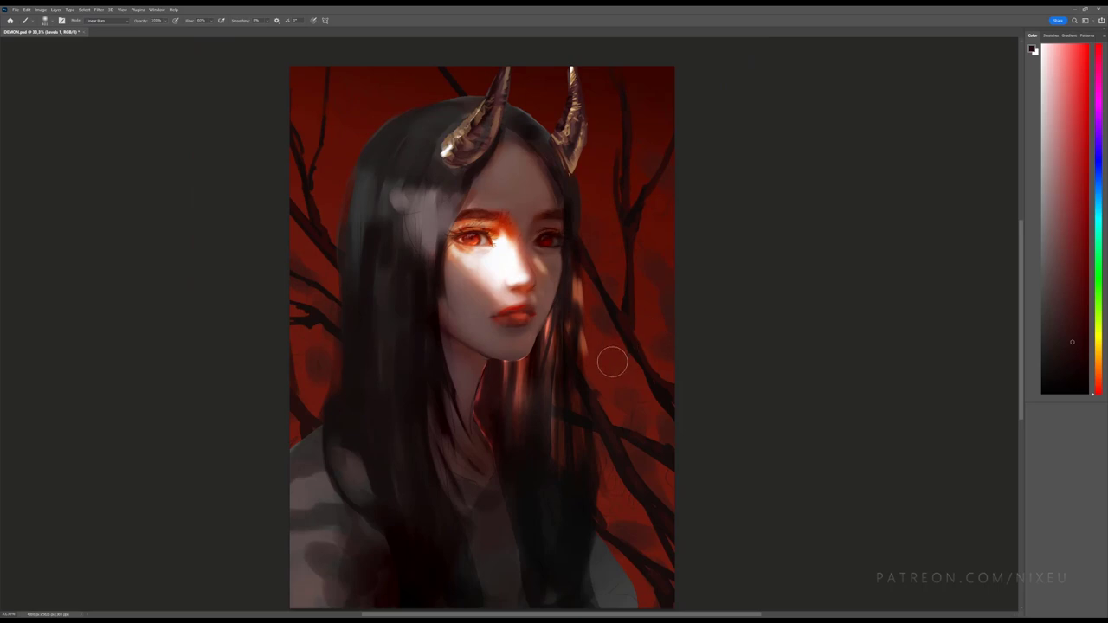
Step: Flip the canvas horizontally and darken a background spot right of the hair
{"action": "key", "text": "h"}
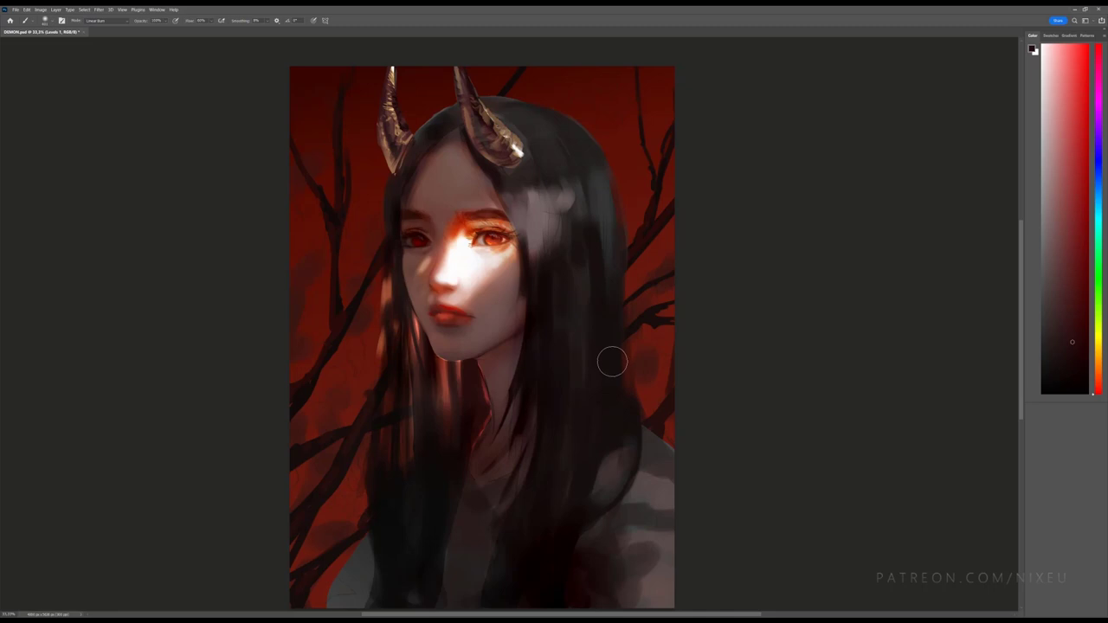
{"action": "key", "text": "ctrl+plus"}
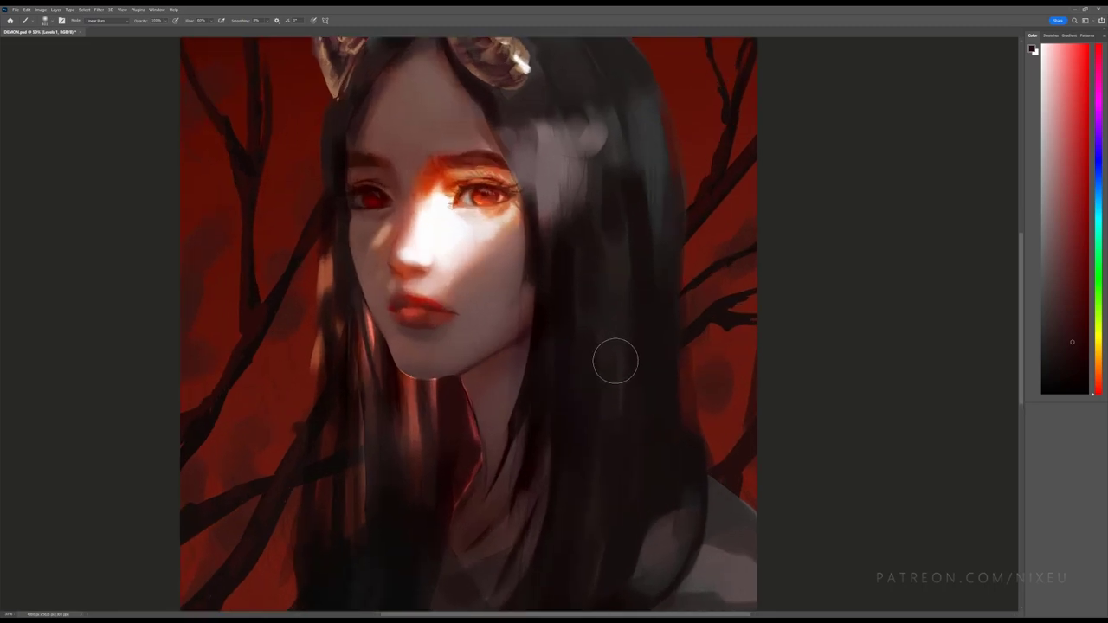
{"action": "key", "text": "ctrl+minus"}
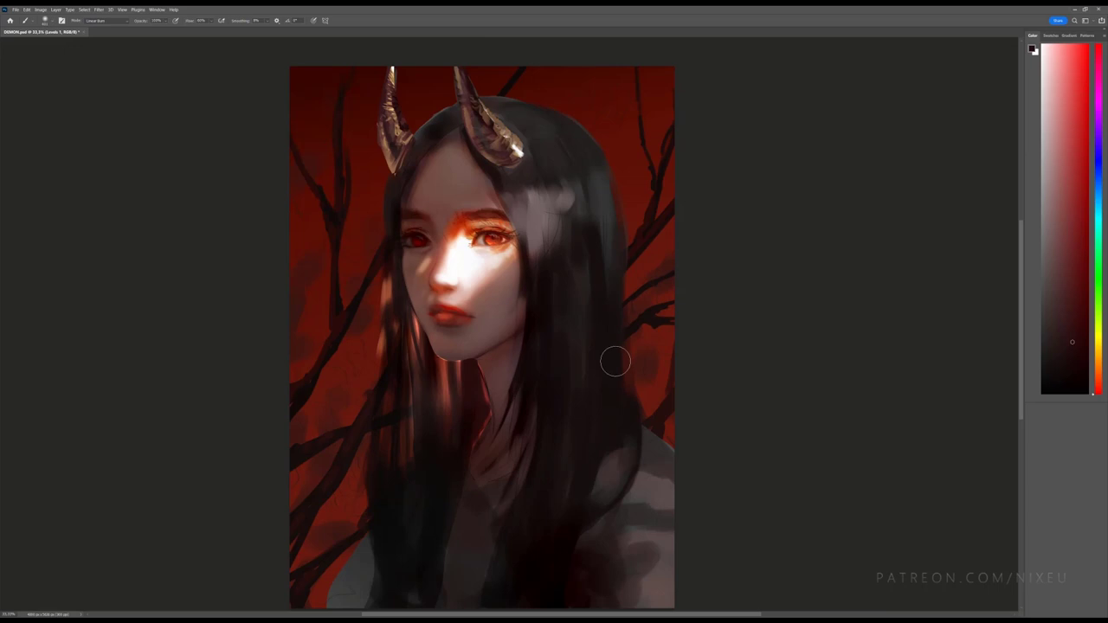
{"action": "left_click", "coordinate": [647, 352]}
Step: Brighten the face and nearby hair using a light colour in Color Dodge mode
{"action": "key", "text": "alt+shift+d"}
{"action": "left_click", "coordinate": [1049, 137]}
{"action": "left_click_drag", "start_coordinate": [543, 275], "coordinate": [505, 337]}
{"action": "left_click_drag", "start_coordinate": [532, 321], "coordinate": [606, 216]}
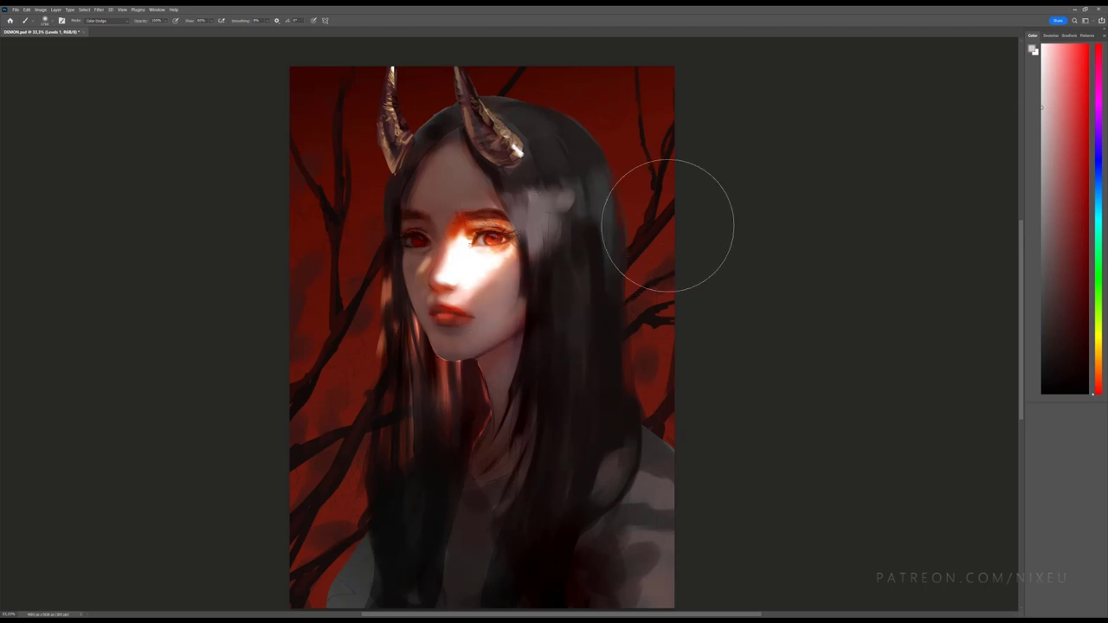
Step: Flip the canvas back, return the brush to Normal mode, and pick darker, saturated reds
{"action": "key", "text": "h"}
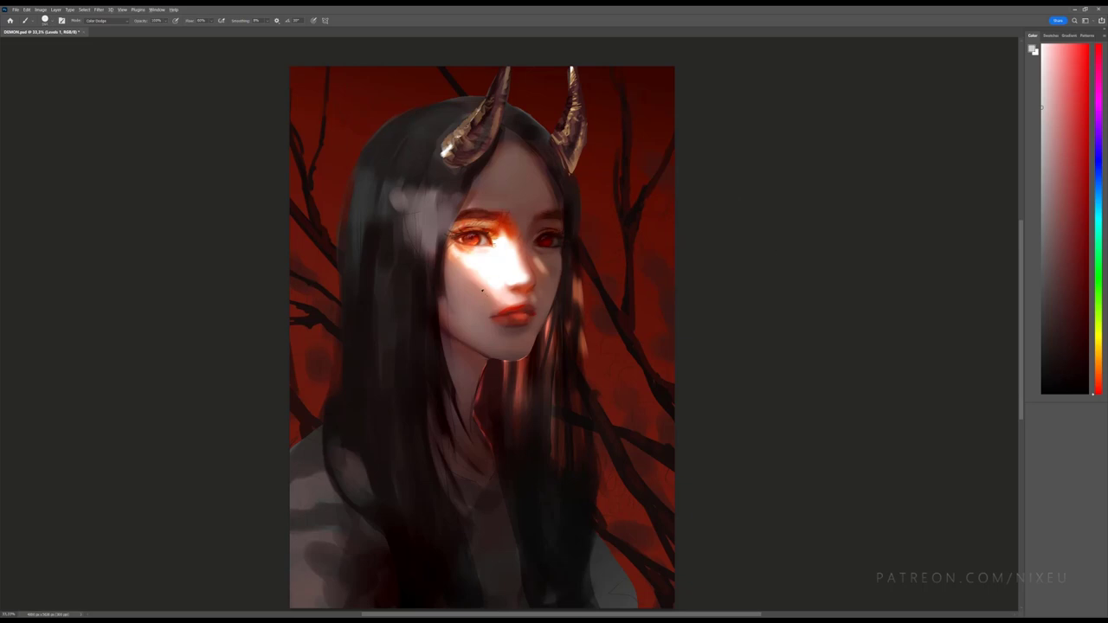
{"action": "left_click", "coordinate": [469, 255], "text": "alt"}
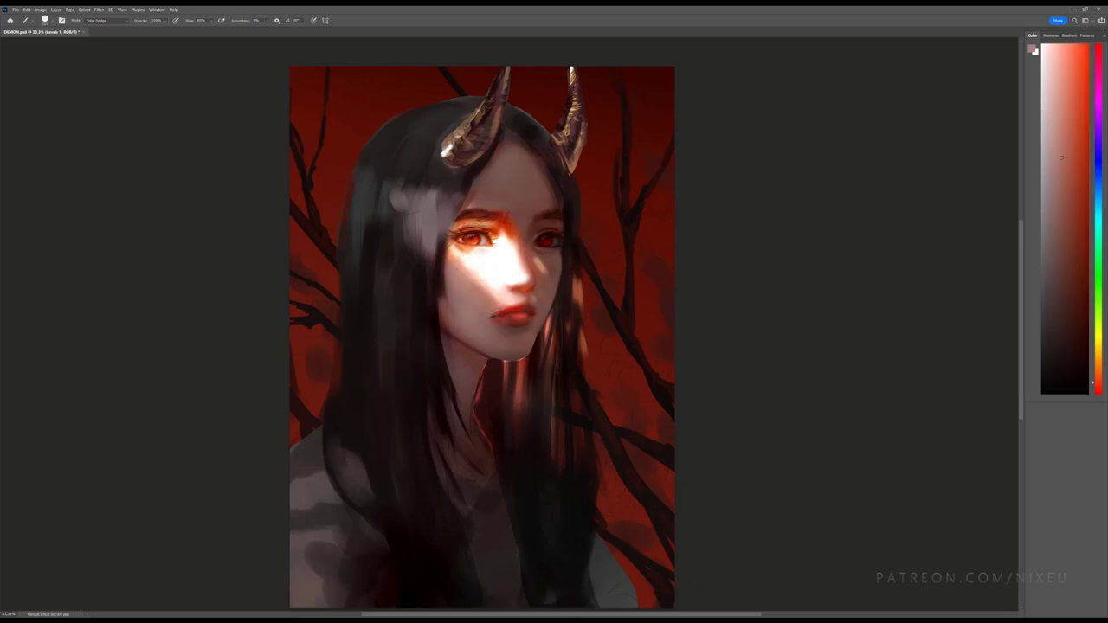
{"action": "key", "text": "shift+alt+n"}
{"action": "left_click", "coordinate": [491, 322], "text": "alt"}
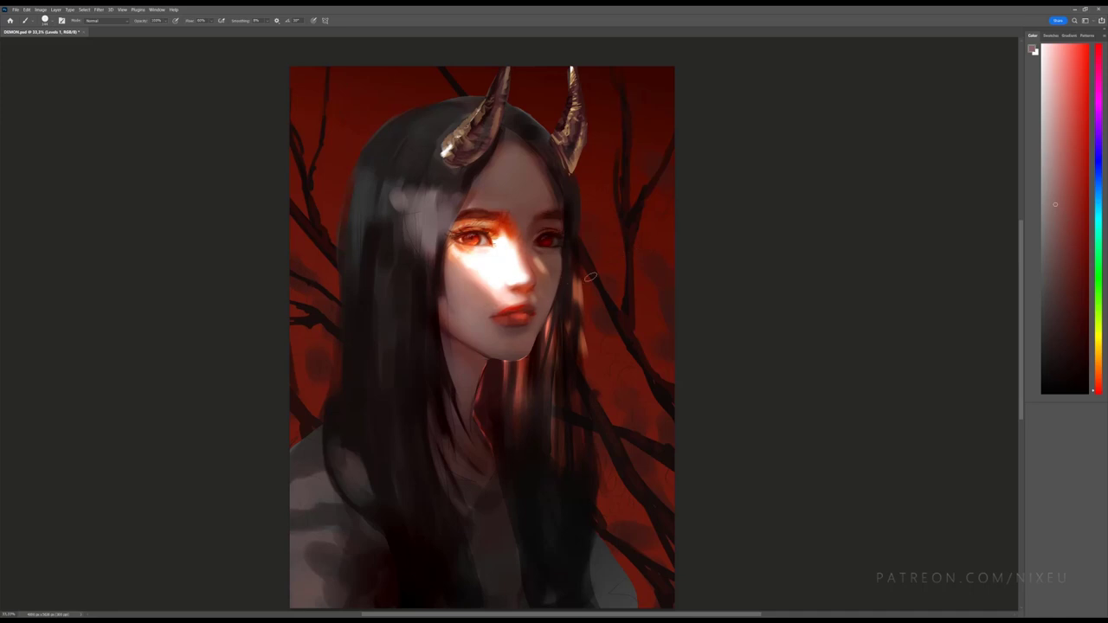
{"action": "key", "text": "ctrl+plus"}
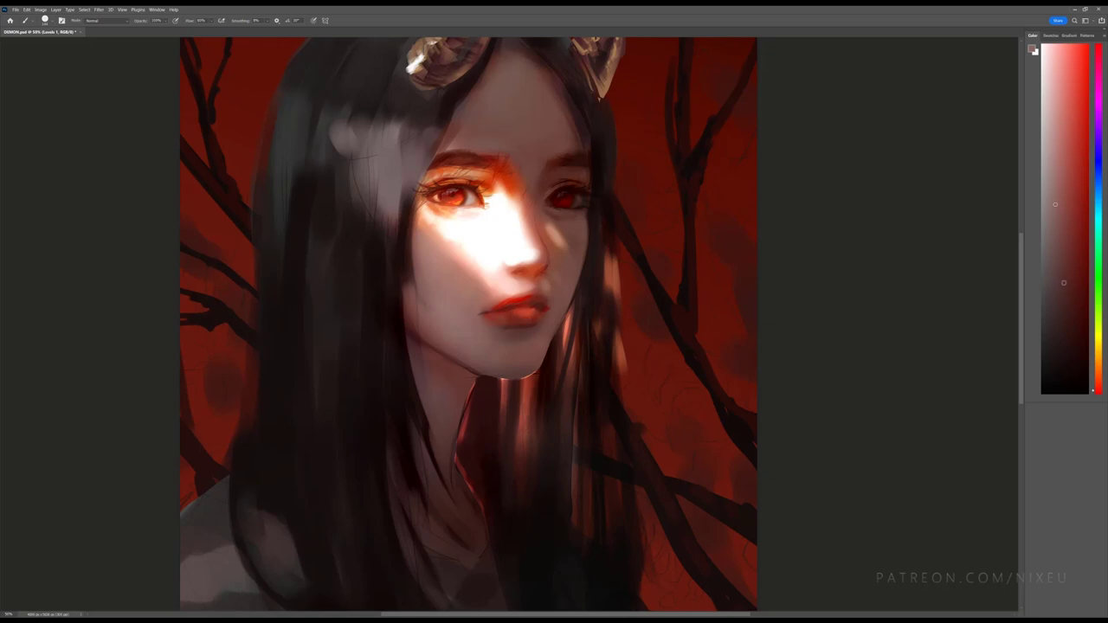
{"action": "left_click", "coordinate": [1065, 283]}
{"action": "key", "text": "ctrl+minus"}
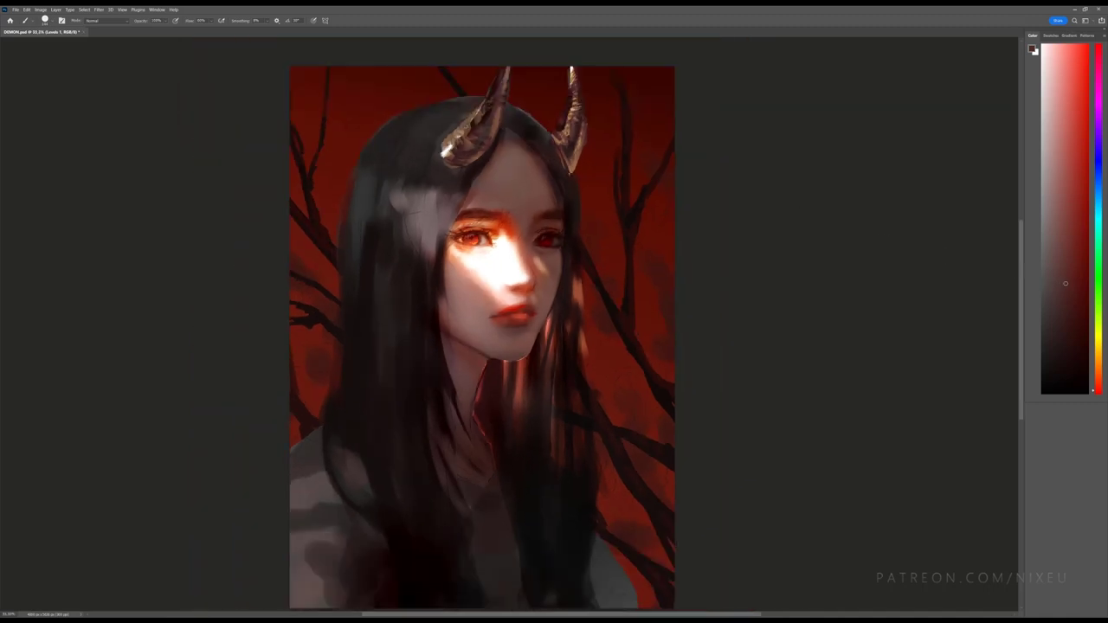
Step: On Layer 10, paint dark hair strands over the forehead between the horns
{"action": "key", "text": "ctrl+shift+alt+n"}
{"action": "left_click", "coordinate": [504, 142], "text": "alt"}
{"action": "left_click_drag", "start_coordinate": [483, 169], "coordinate": [439, 220]}
{"action": "key", "text": "ctrl+z"}
{"action": "left_click_drag", "start_coordinate": [493, 161], "coordinate": [475, 206]}
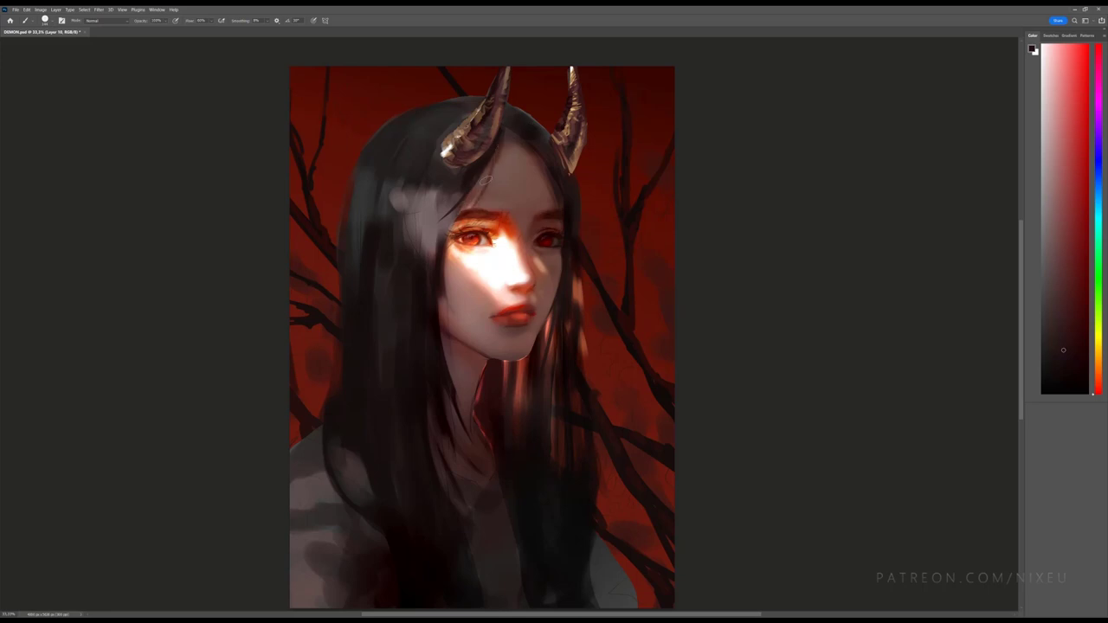
{"action": "mouse_move", "coordinate": [497, 163]}
{"action": "left_mouse_down"}
{"action": "mouse_move", "coordinate": [480, 206]}
{"action": "mouse_move", "coordinate": [499, 136]}
{"action": "left_mouse_up"}
{"action": "left_click_drag", "start_coordinate": [508, 199], "coordinate": [504, 116]}
{"action": "mouse_move", "coordinate": [514, 154]}
{"action": "left_mouse_down"}
{"action": "mouse_move", "coordinate": [509, 168]}
{"action": "mouse_move", "coordinate": [517, 145]}
{"action": "mouse_move", "coordinate": [546, 192]}
{"action": "left_mouse_up"}
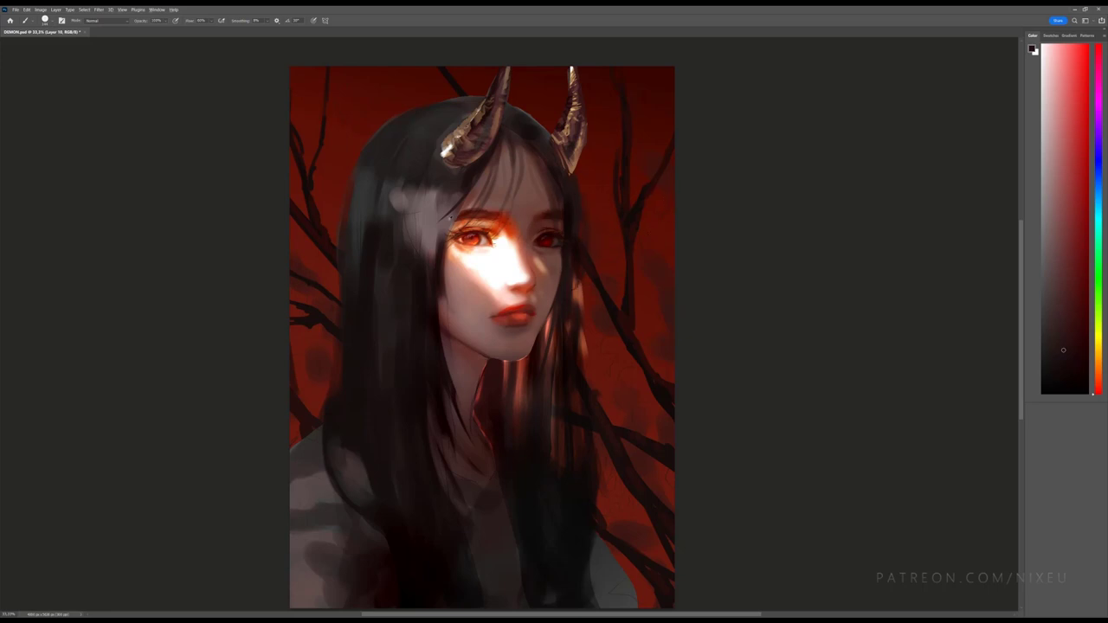
Step: Add thin light hair strands along the left cheek and in the bangs
{"action": "left_click", "coordinate": [459, 200], "text": "alt"}
{"action": "left_click_drag", "start_coordinate": [448, 235], "coordinate": [421, 302]}
{"action": "left_click_drag", "start_coordinate": [431, 258], "coordinate": [422, 307]}
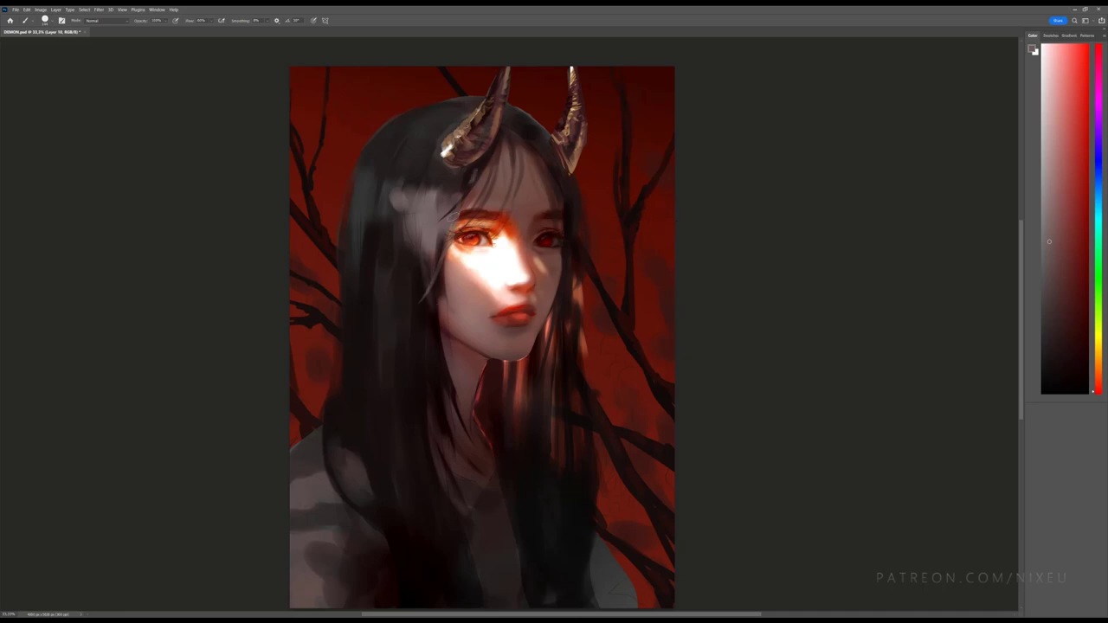
{"action": "left_click_drag", "start_coordinate": [471, 183], "coordinate": [456, 213]}
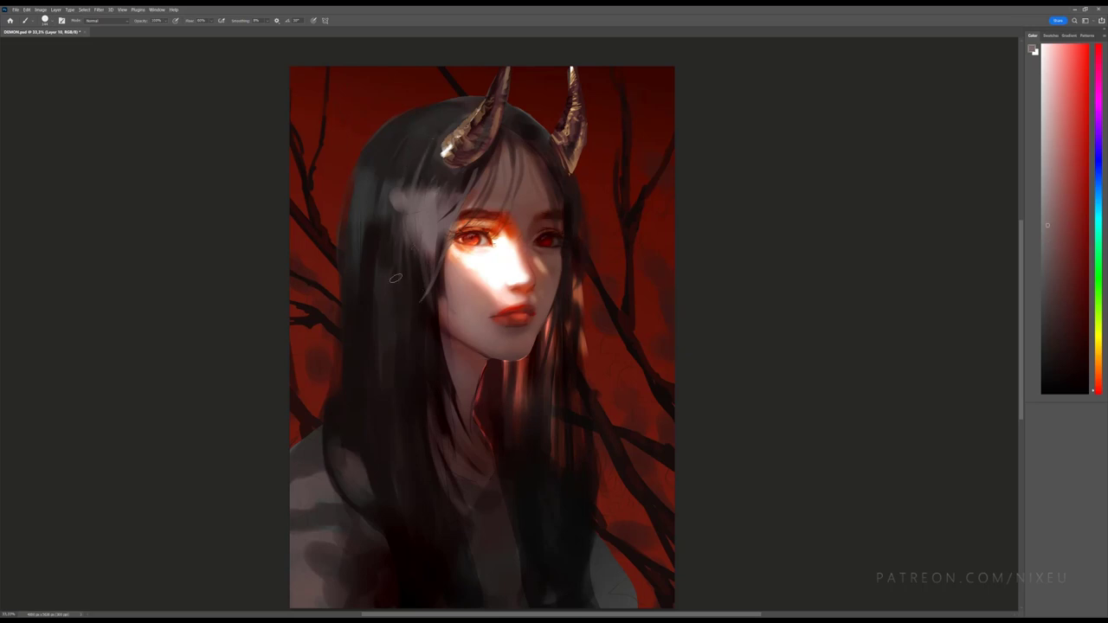
Step: Paint red-orange ember highlights on both horns and near the left horn tip
{"action": "left_click", "coordinate": [371, 187], "text": "alt"}
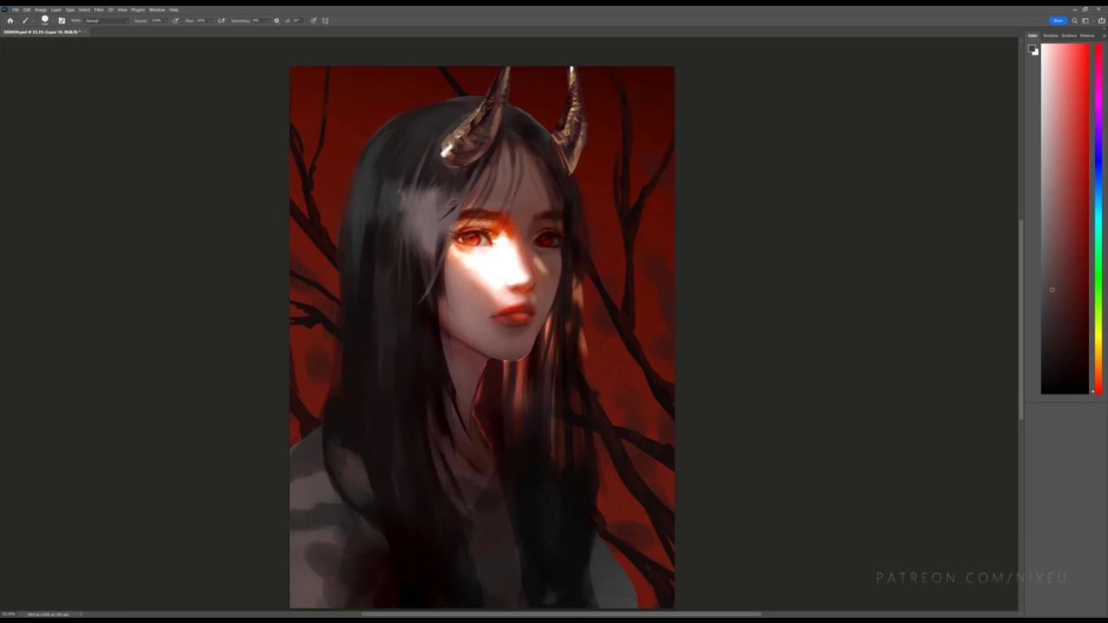
{"action": "left_click_drag", "start_coordinate": [459, 187], "coordinate": [472, 154]}
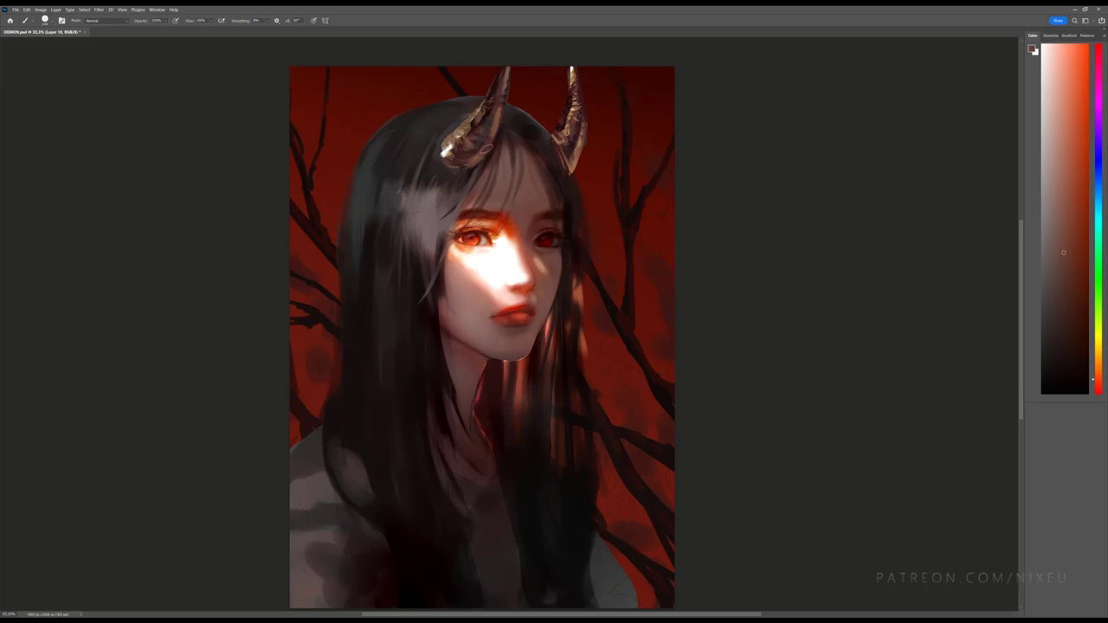
{"action": "left_click", "coordinate": [448, 150], "text": "alt"}
{"action": "left_click_drag", "start_coordinate": [453, 146], "coordinate": [452, 137]}
{"action": "left_click_drag", "start_coordinate": [566, 142], "coordinate": [554, 134]}
{"action": "left_click_drag", "start_coordinate": [497, 67], "coordinate": [498, 74]}
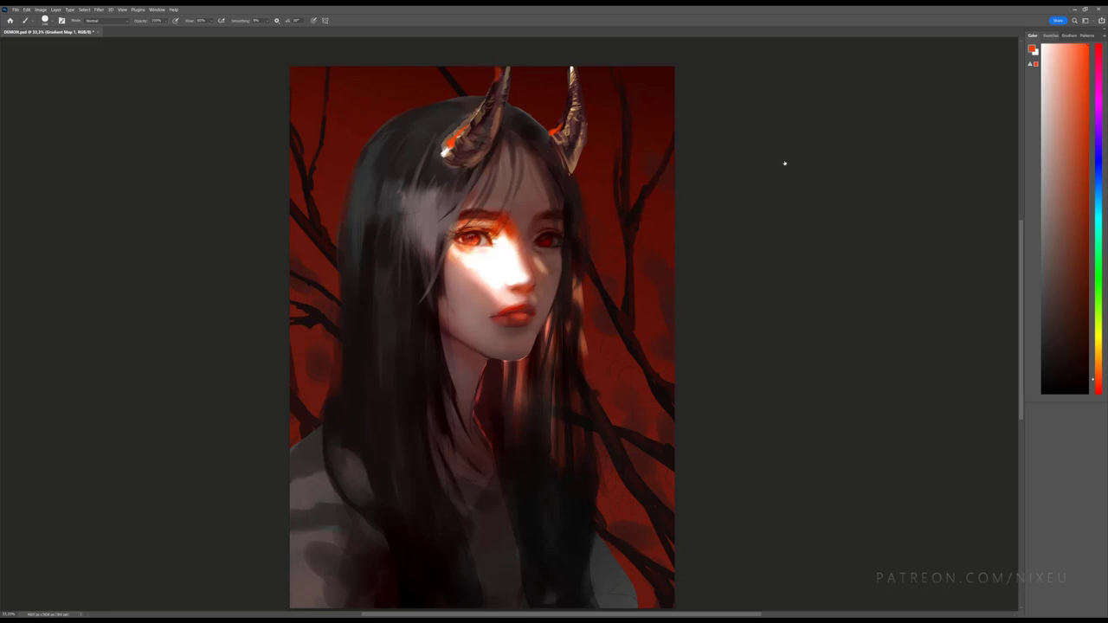
Step: Undo the stray orange stroke at the left horn tip
{"action": "key", "text": "ctrl+z"}
{"action": "key", "text": "ctrl+minus"}
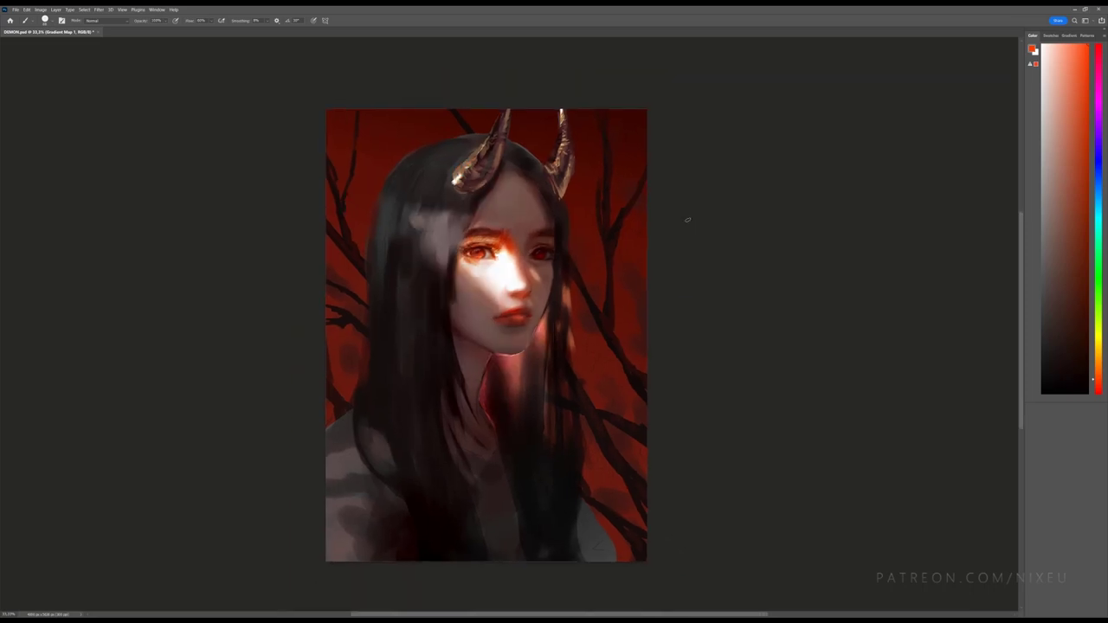
{"action": "key", "text": "ctrl+plus"}
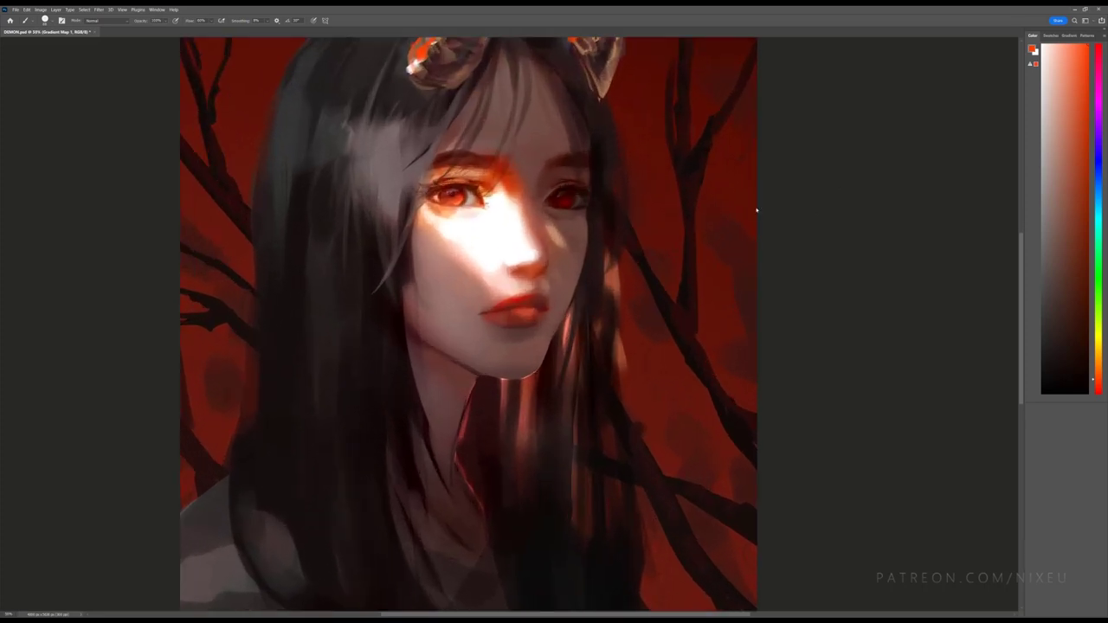
Step: Pick a skin tone and darken the upper eyelid of the left eye
{"action": "left_click", "coordinate": [565, 222], "text": "alt"}
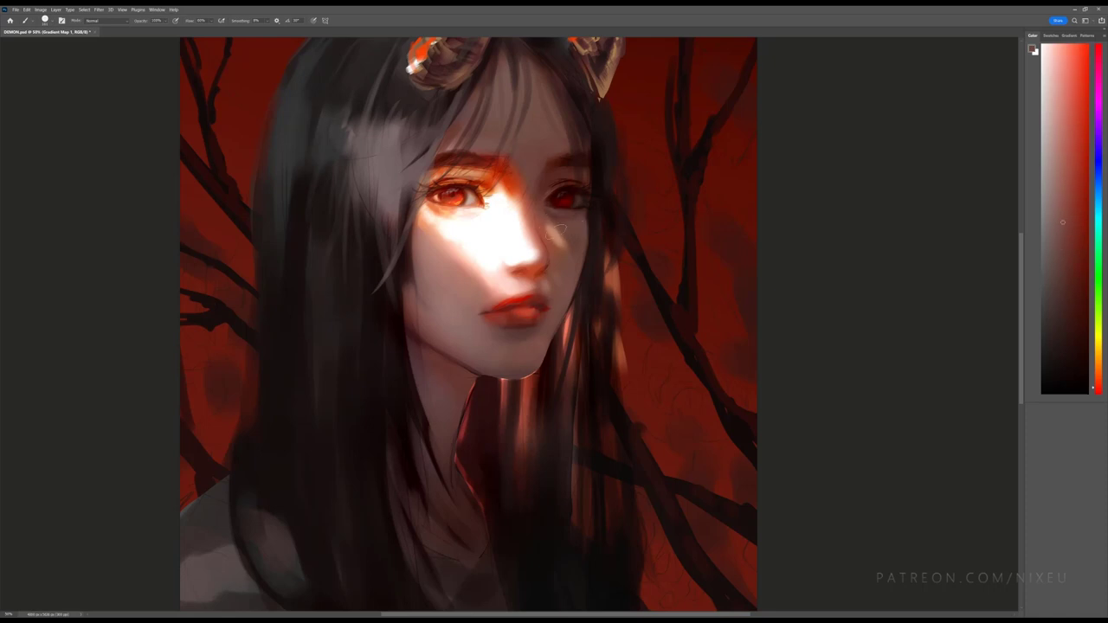
{"action": "left_click", "coordinate": [553, 221], "text": "alt"}
{"action": "left_click_drag", "start_coordinate": [448, 181], "coordinate": [472, 175]}
{"action": "left_click", "coordinate": [511, 176], "text": "alt"}
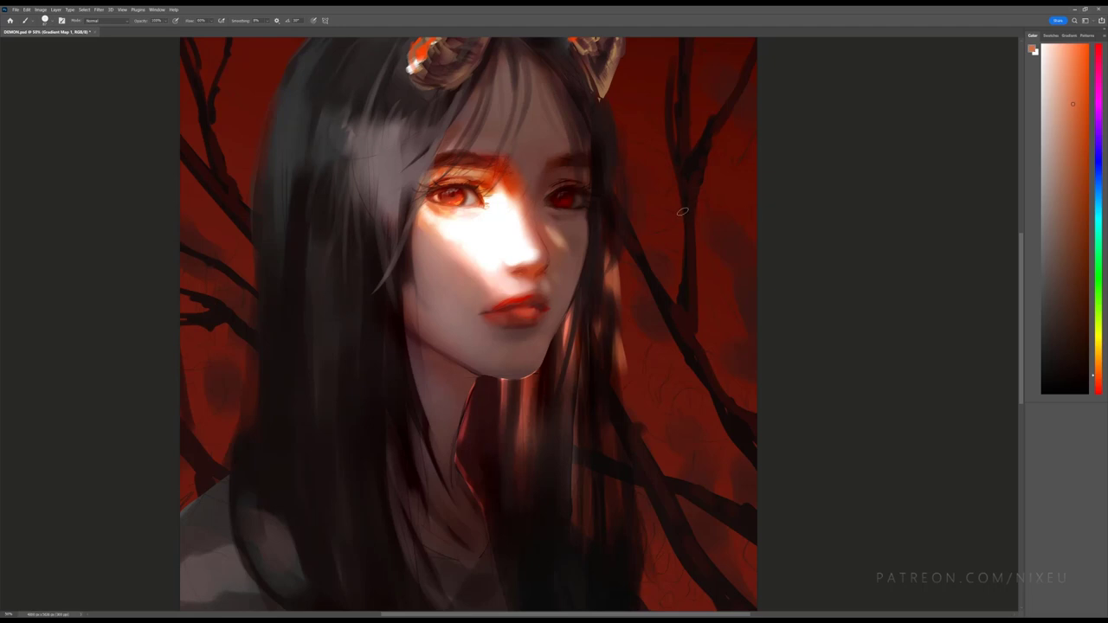
Step: Review the whole painting, then select Layer 10 and the Lasso tool
{"action": "key", "text": "ctrl+minus"}
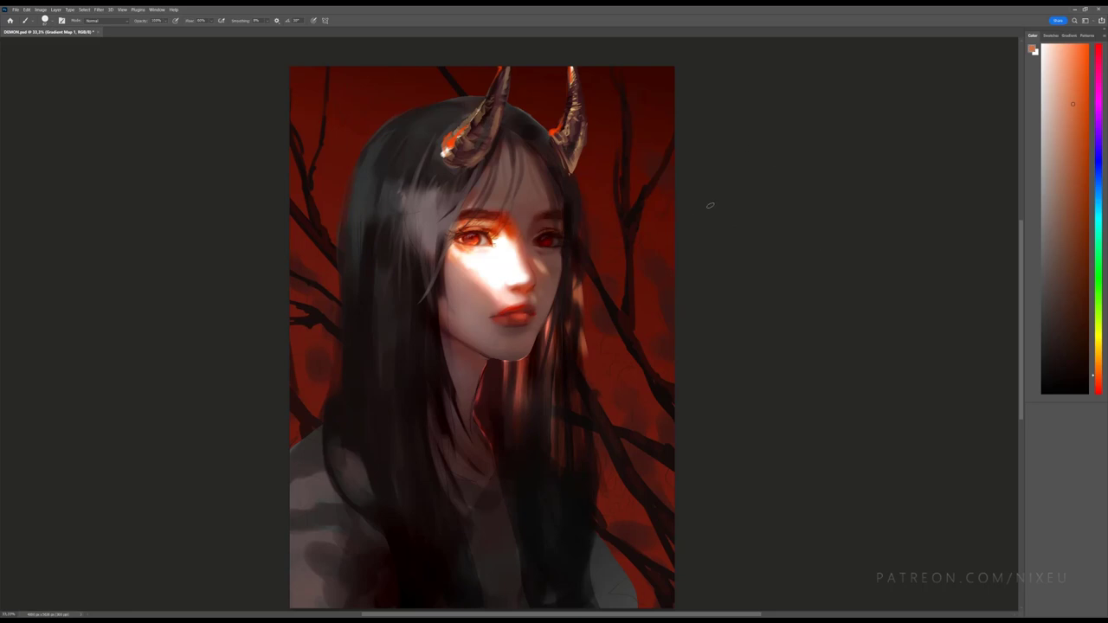
{"action": "key", "text": "ctrl+plus"}
{"action": "key", "text": "ctrl+minus"}
{"action": "key", "text": "alt+bracketleft"}
{"action": "key", "text": "l"}
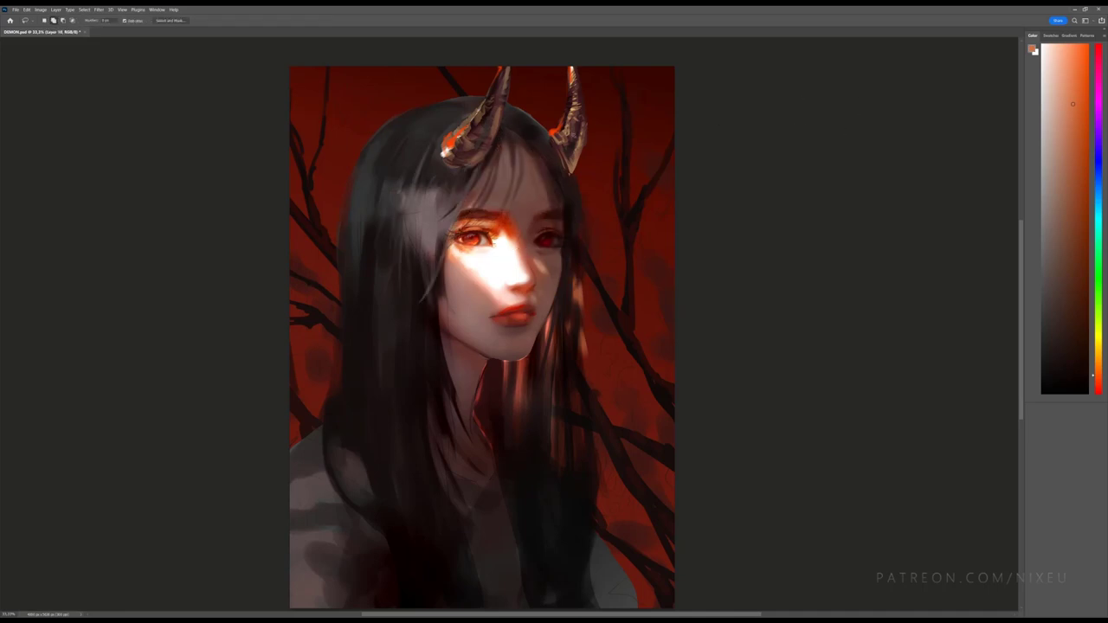
Step: On the Levels 1 layer, darken the hair edge beside the left horn with a sampled dark red
{"action": "key", "text": "ctrl+minus"}
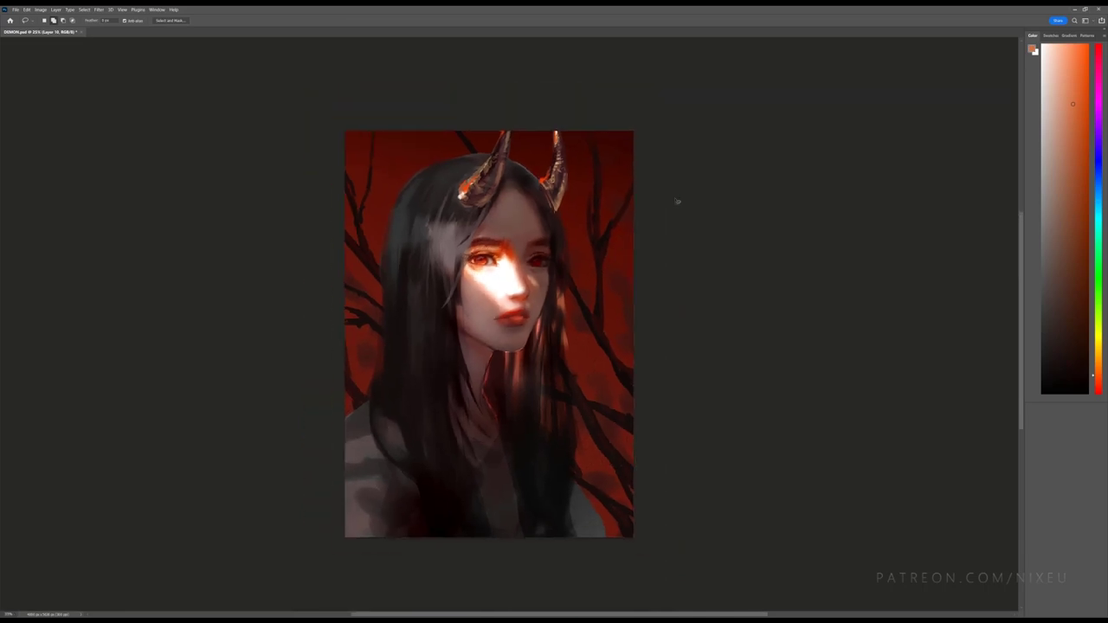
{"action": "key", "text": "ctrl+plus"}
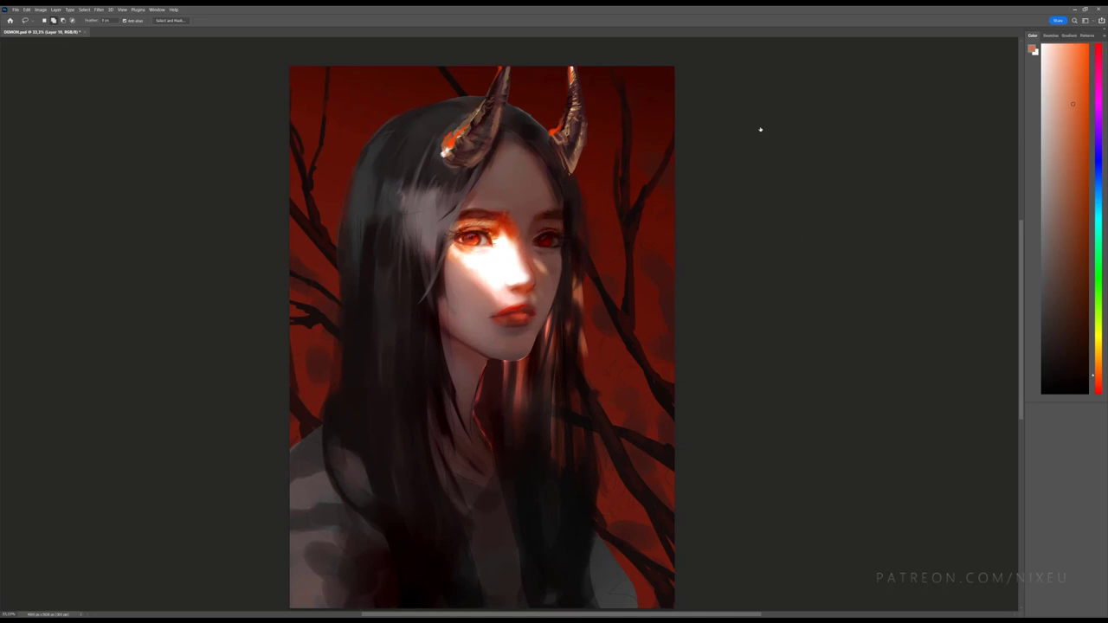
{"action": "key", "text": "alt+bracketright"}
{"action": "key", "text": "b"}
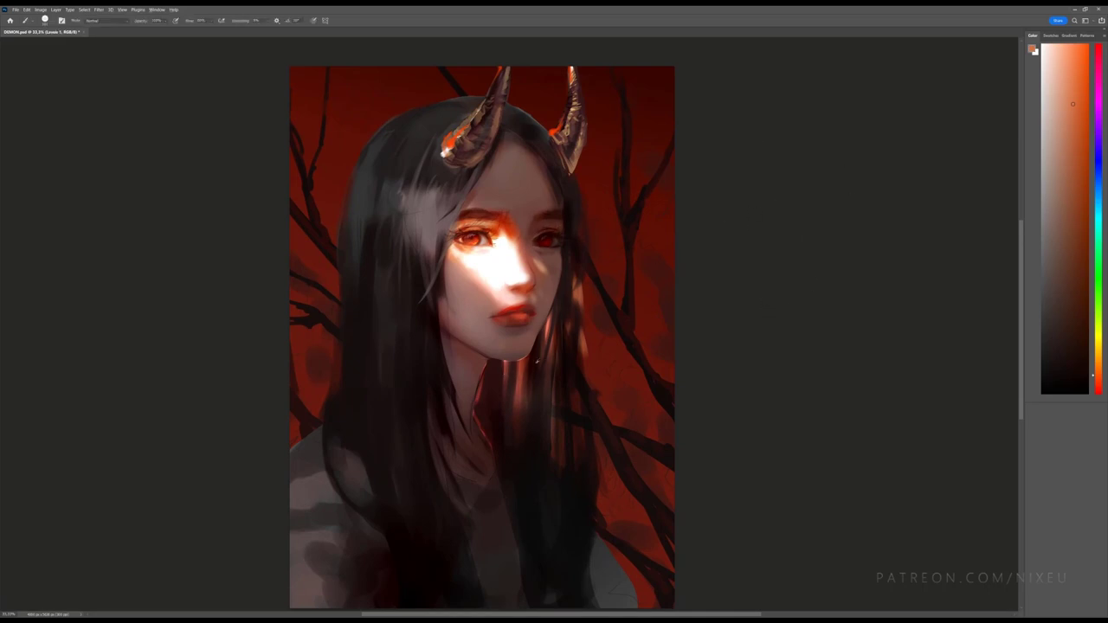
{"action": "left_click", "coordinate": [534, 348], "text": "alt"}
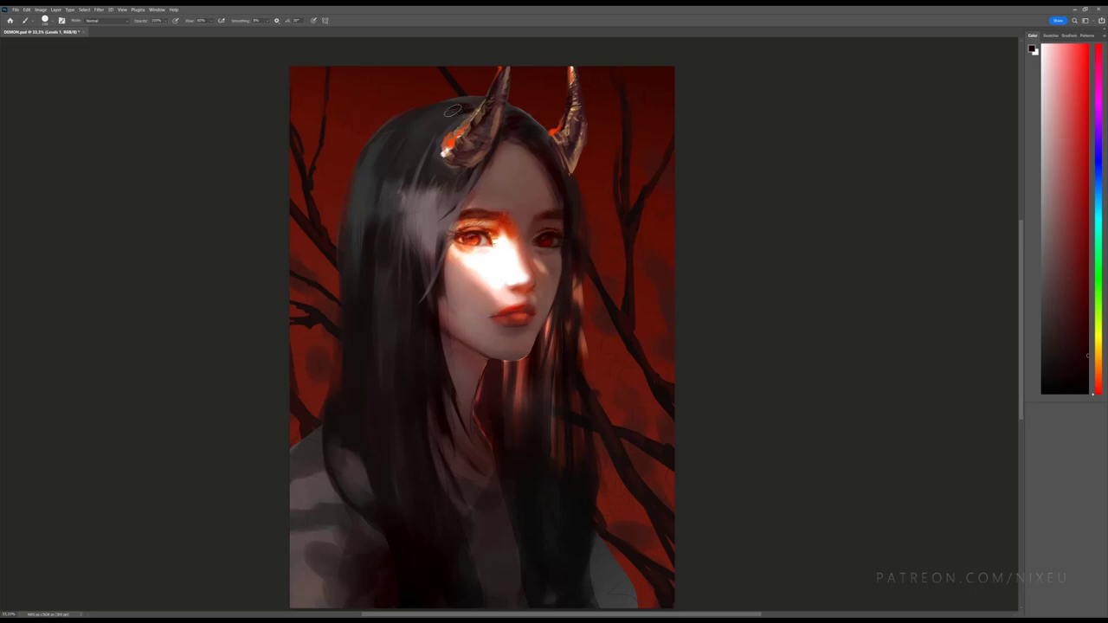
{"action": "left_click_drag", "start_coordinate": [457, 102], "coordinate": [424, 112]}
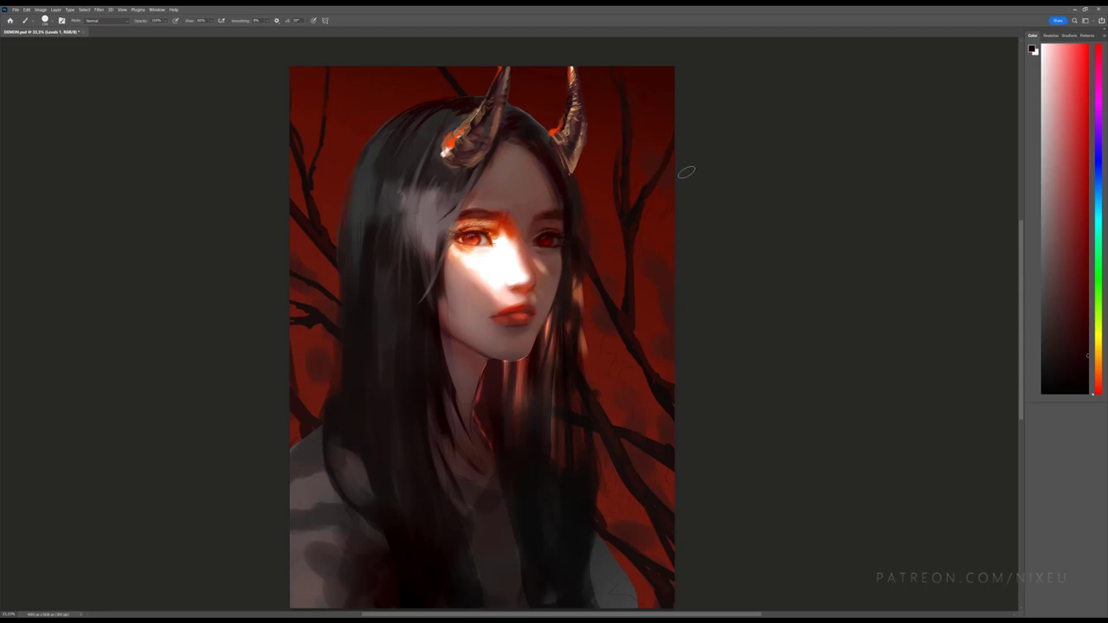
Step: Choose a dark red tone, select Layer 11, zoom into the face and take the Lasso tool
{"action": "left_click", "coordinate": [1048, 233]}
{"action": "left_click", "coordinate": [565, 184], "text": "alt"}
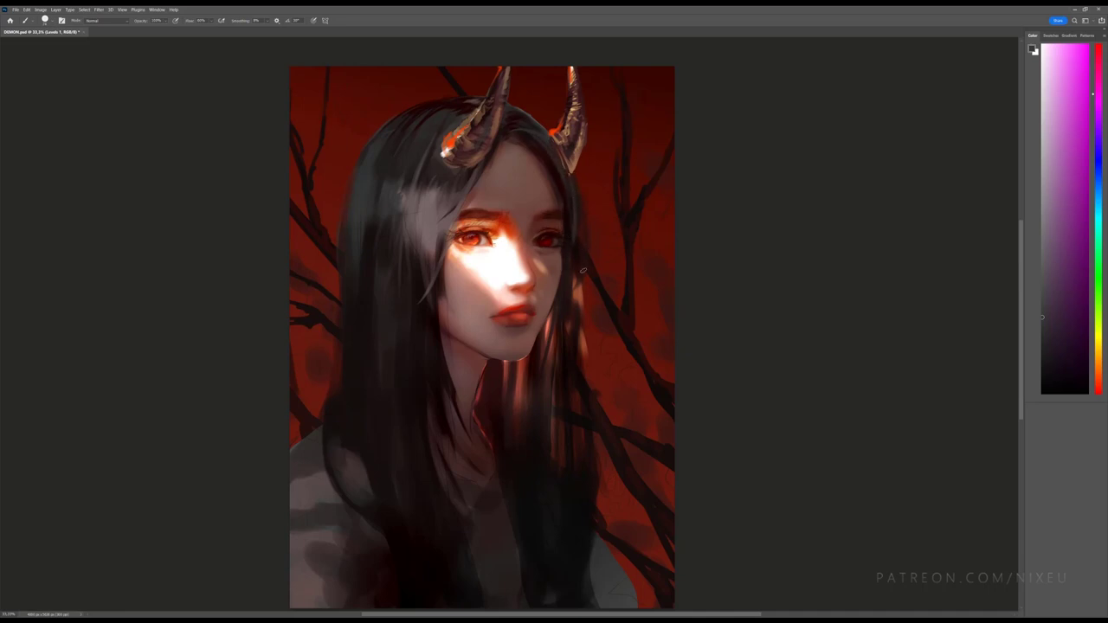
{"action": "left_click", "coordinate": [572, 232], "text": "alt"}
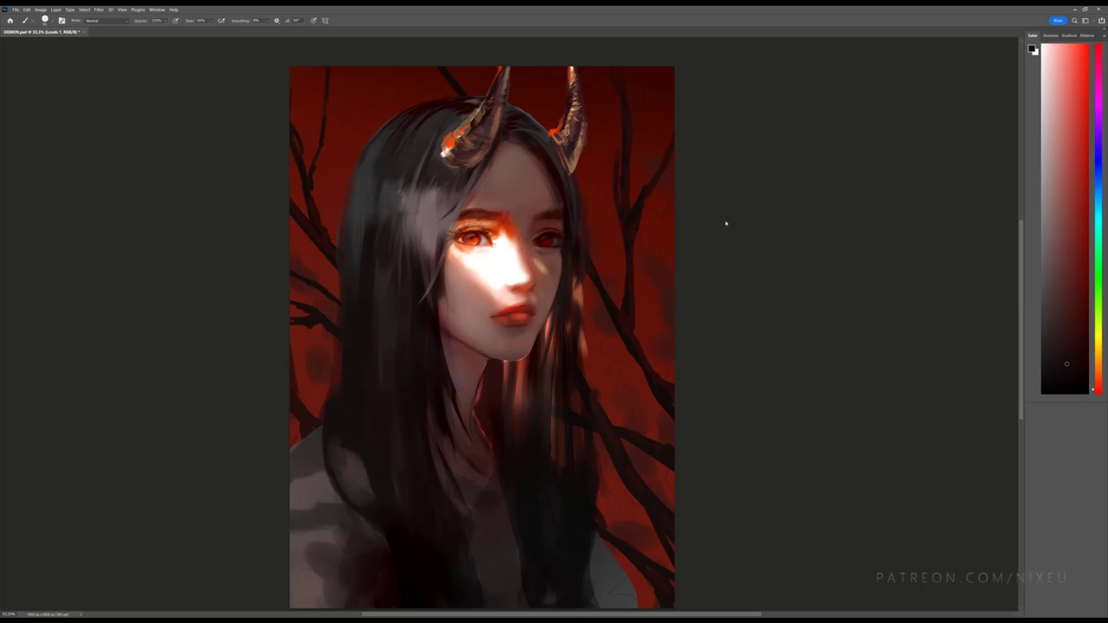
{"action": "key", "text": "ctrl+shift+alt+n"}
{"action": "left_click", "coordinate": [1075, 377]}
{"action": "key", "text": "ctrl+equal"}
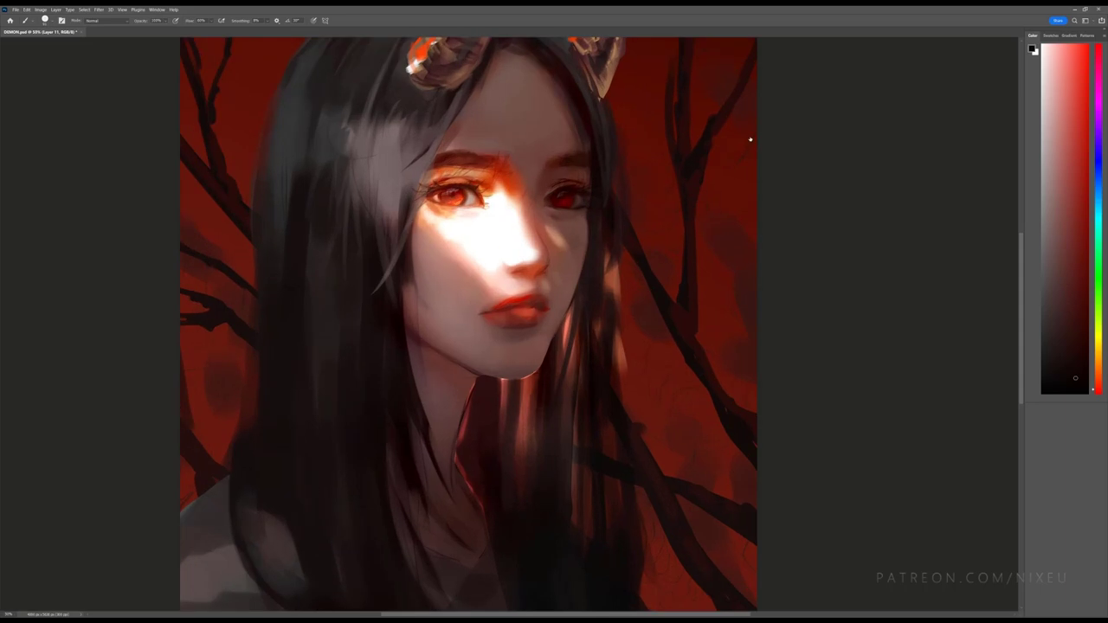
{"action": "key", "text": "ctrl+equal"}
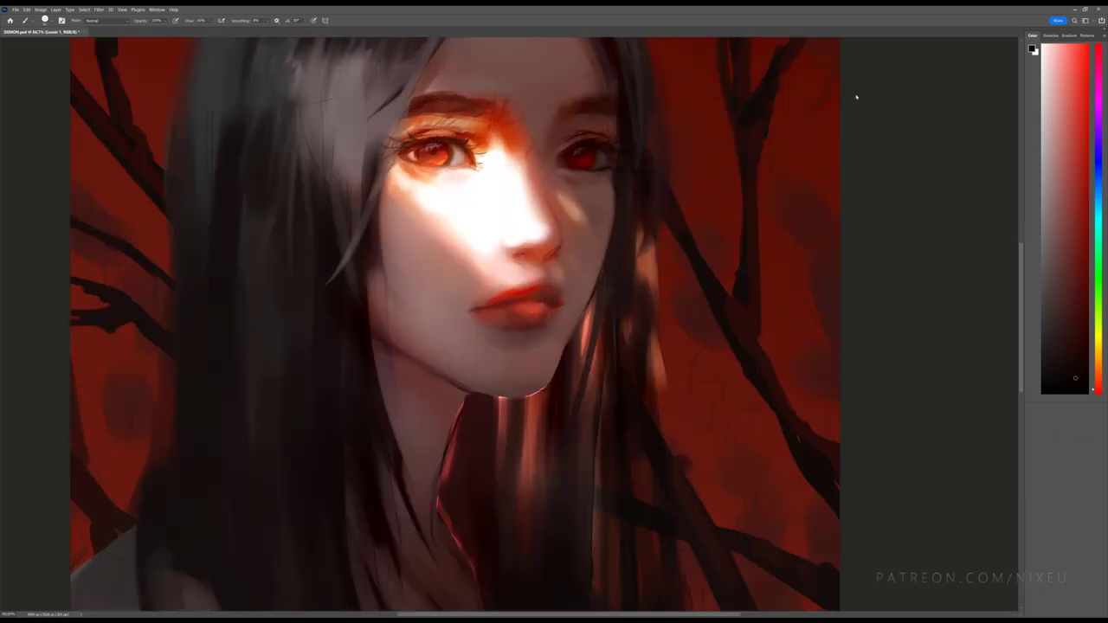
{"action": "key", "text": "l"}
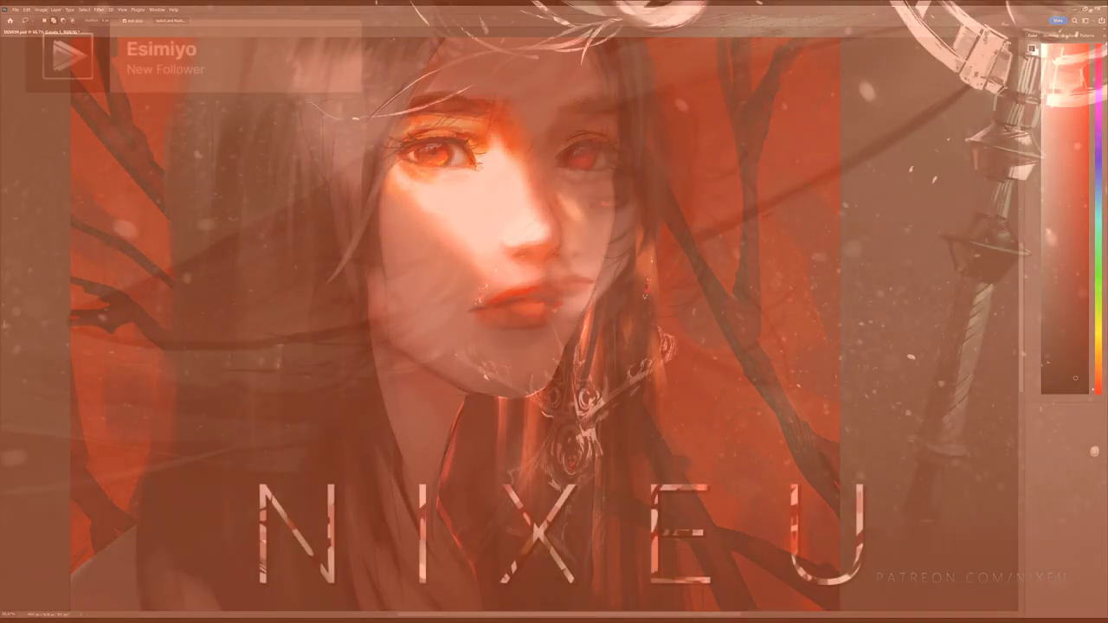
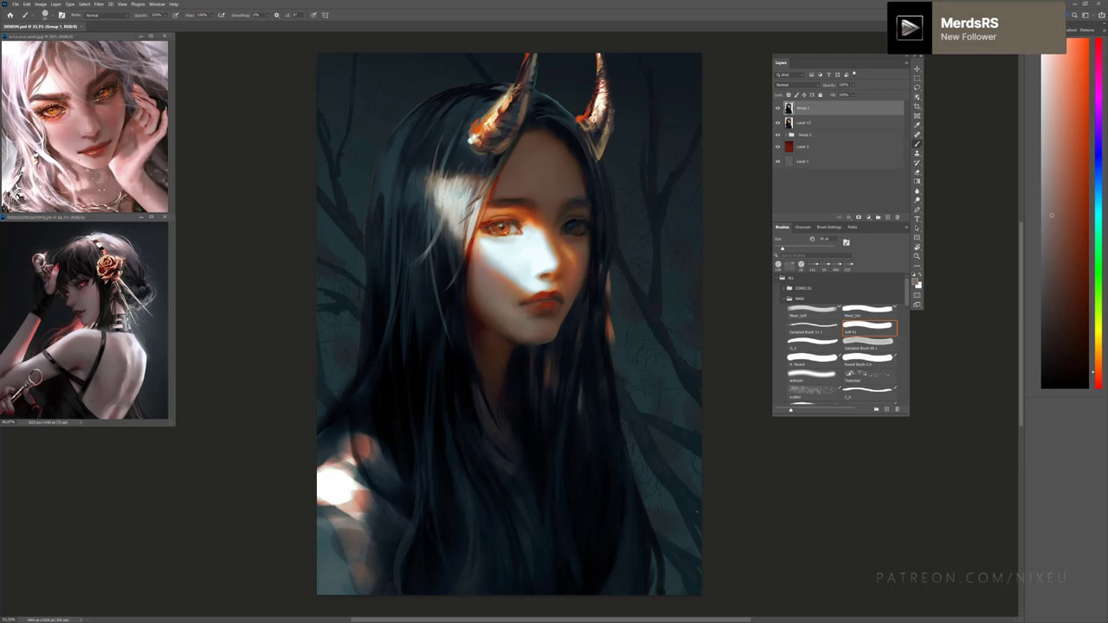
Step: Toggle Group 1's visibility while zoomed on the face to compare the hair
{"action": "left_click", "coordinate": [778, 108]}
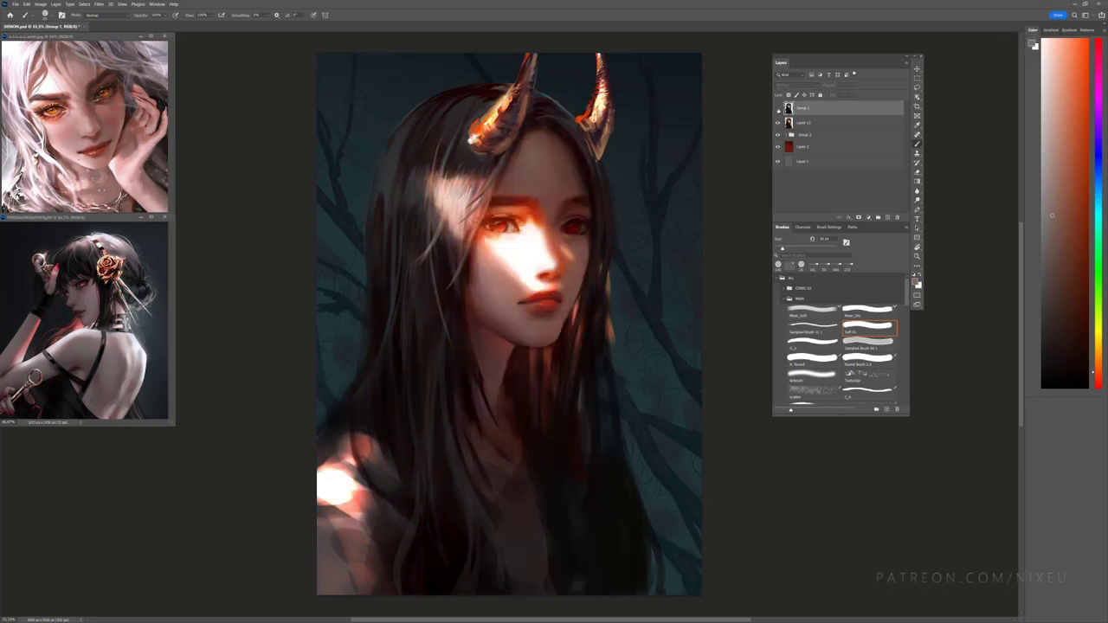
{"action": "left_click", "coordinate": [777, 108]}
{"action": "left_click", "coordinate": [777, 108]}
{"action": "key", "text": "ctrl+plus"}
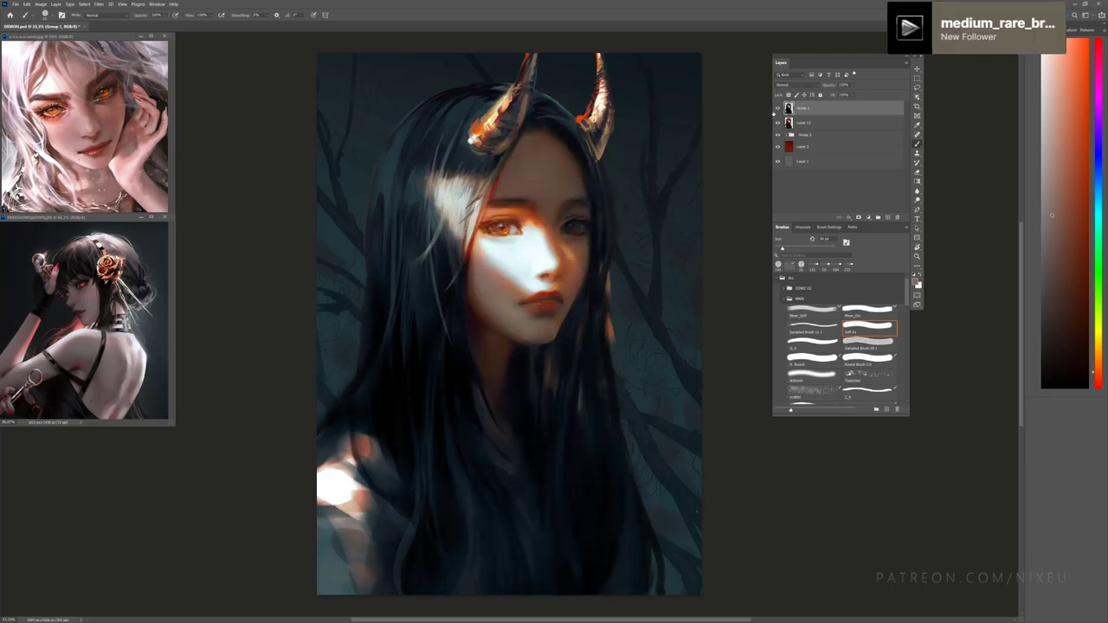
{"action": "key", "text": "ctrl+plus"}
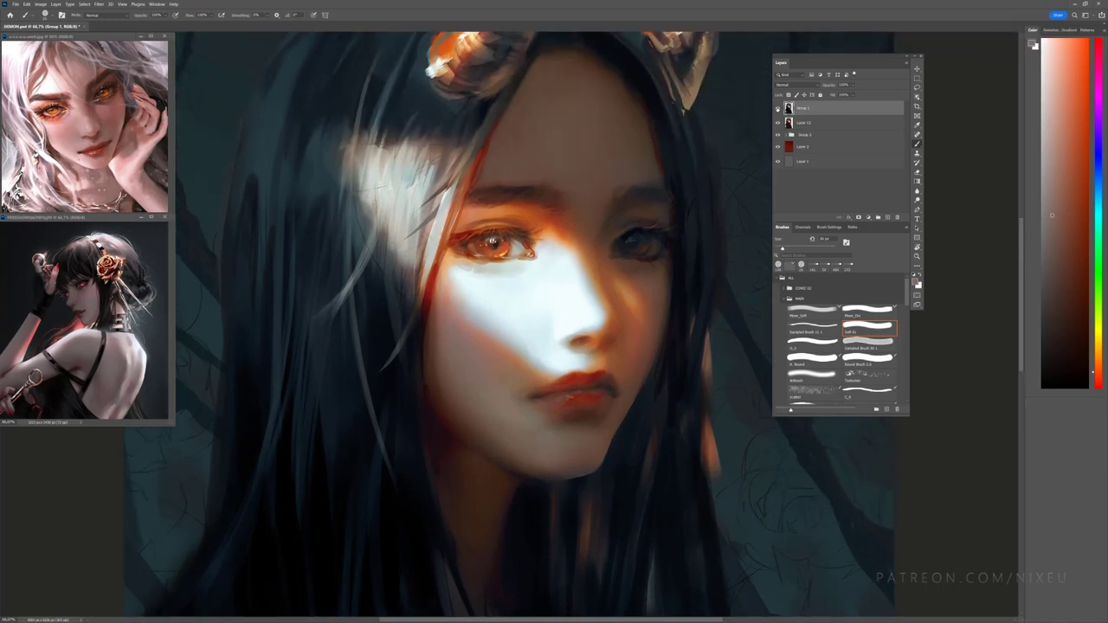
{"action": "left_click", "coordinate": [777, 108]}
{"action": "left_click", "coordinate": [777, 108]}
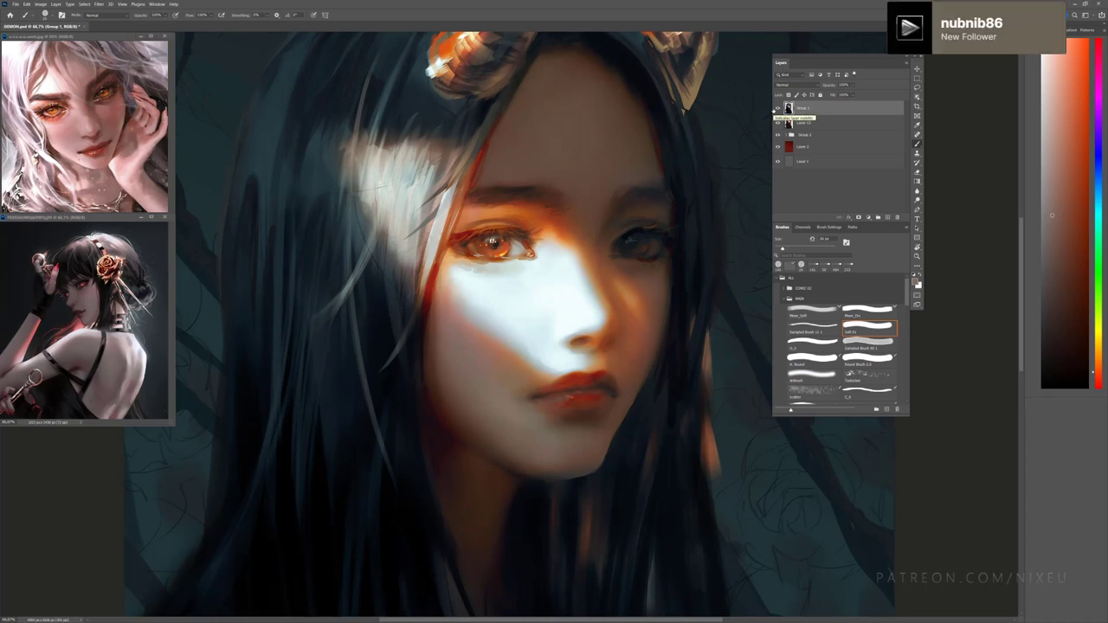
Step: Toggle Group 2 to compare the red background against the teal trees
{"action": "left_click", "coordinate": [778, 134]}
{"action": "key", "text": "ctrl+minus"}
{"action": "key", "text": "ctrl+minus"}
{"action": "left_click", "coordinate": [777, 134]}
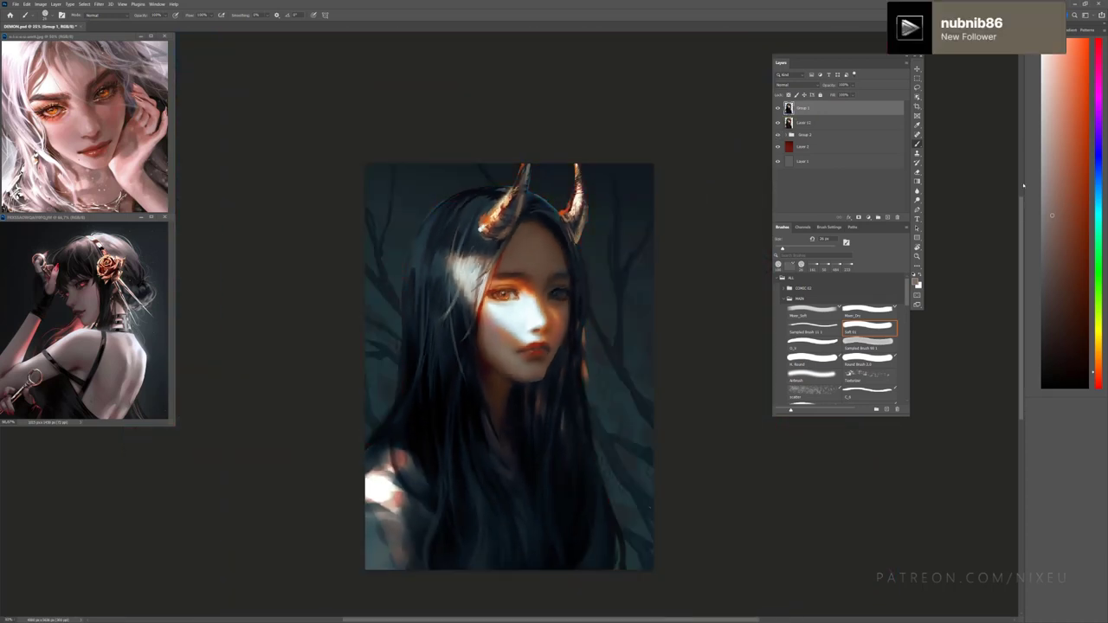
{"action": "scroll", "coordinate": [1023, 184], "scroll_direction": "down", "scroll_amount": 2}
{"action": "left_click", "coordinate": [778, 135]}
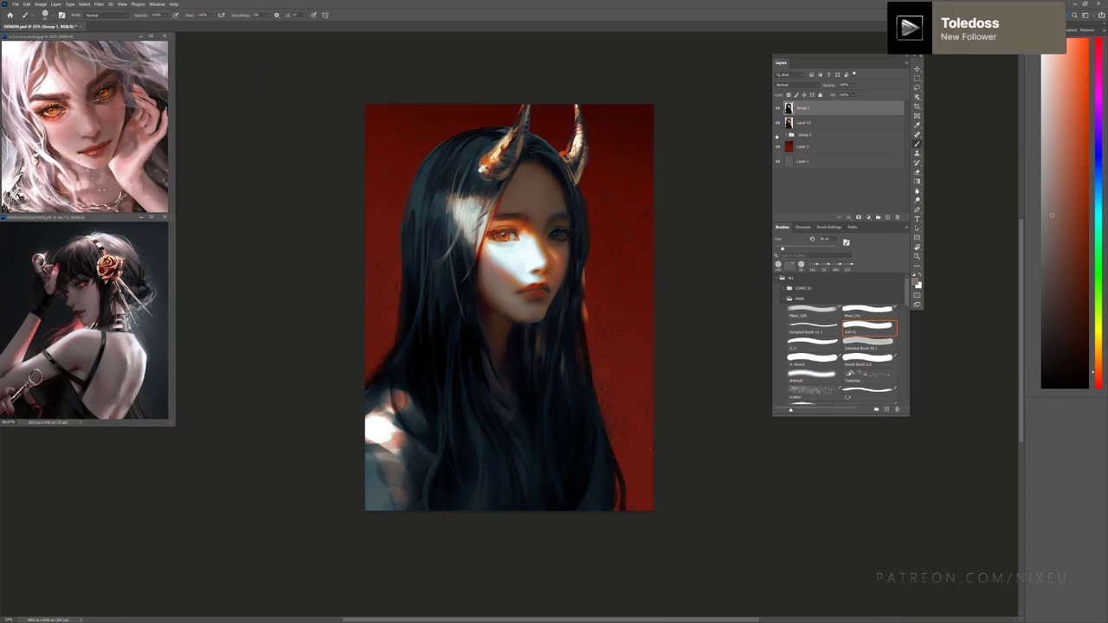
{"action": "left_click", "coordinate": [778, 135]}
{"action": "key", "text": "ctrl+plus"}
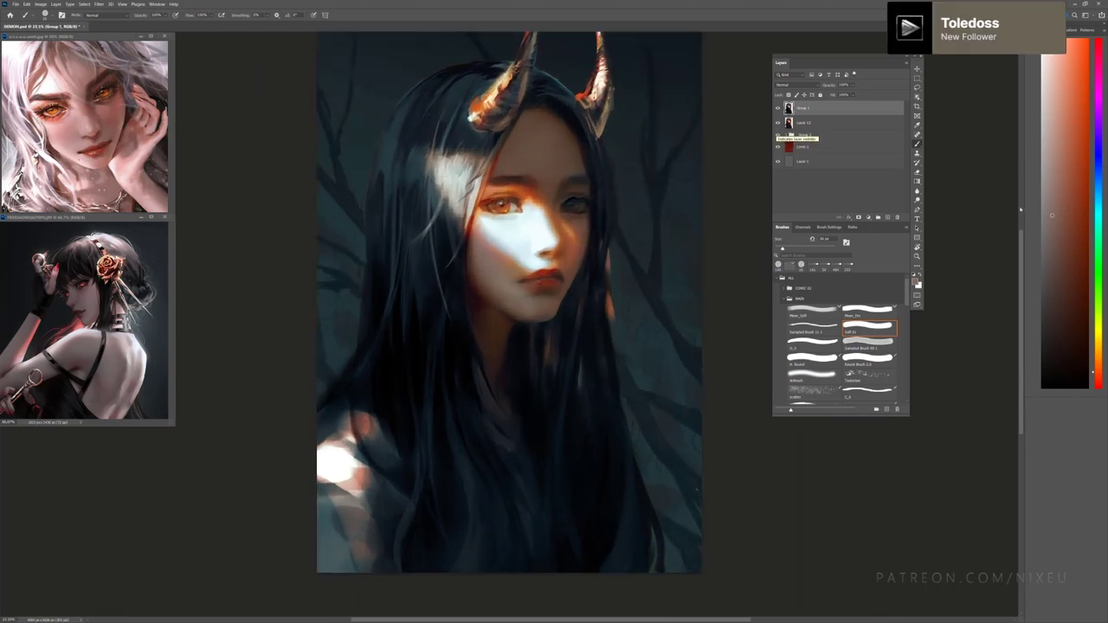
{"action": "scroll", "coordinate": [1022, 184], "scroll_direction": "up", "scroll_amount": 1}
{"action": "left_click", "coordinate": [777, 135]}
{"action": "left_click", "coordinate": [777, 135]}
{"action": "left_click", "coordinate": [778, 135]}
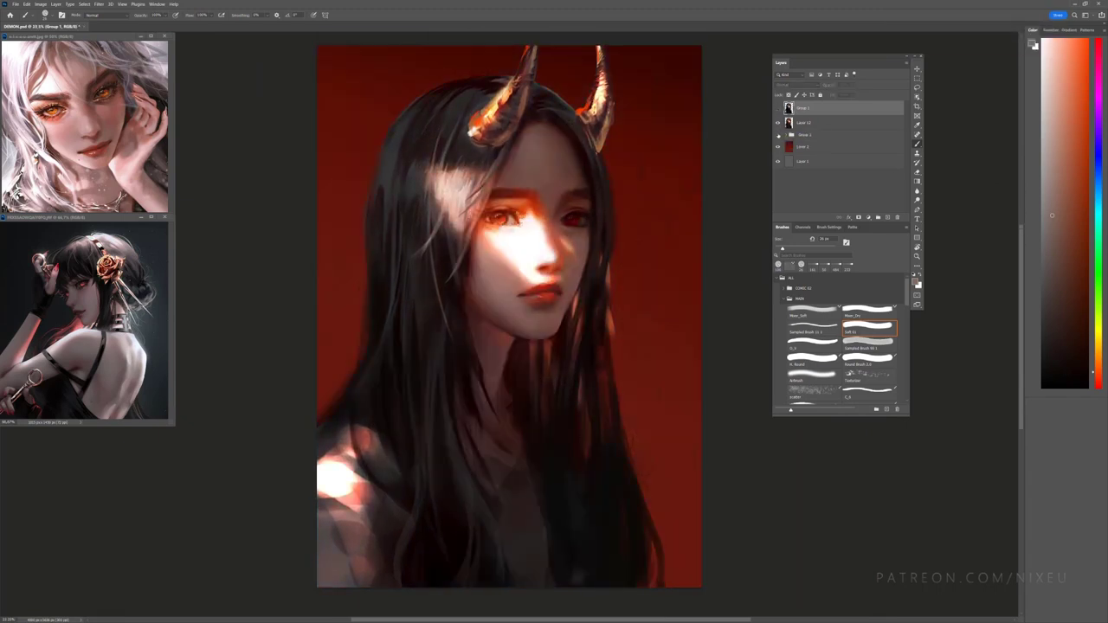
{"action": "left_click", "coordinate": [778, 135]}
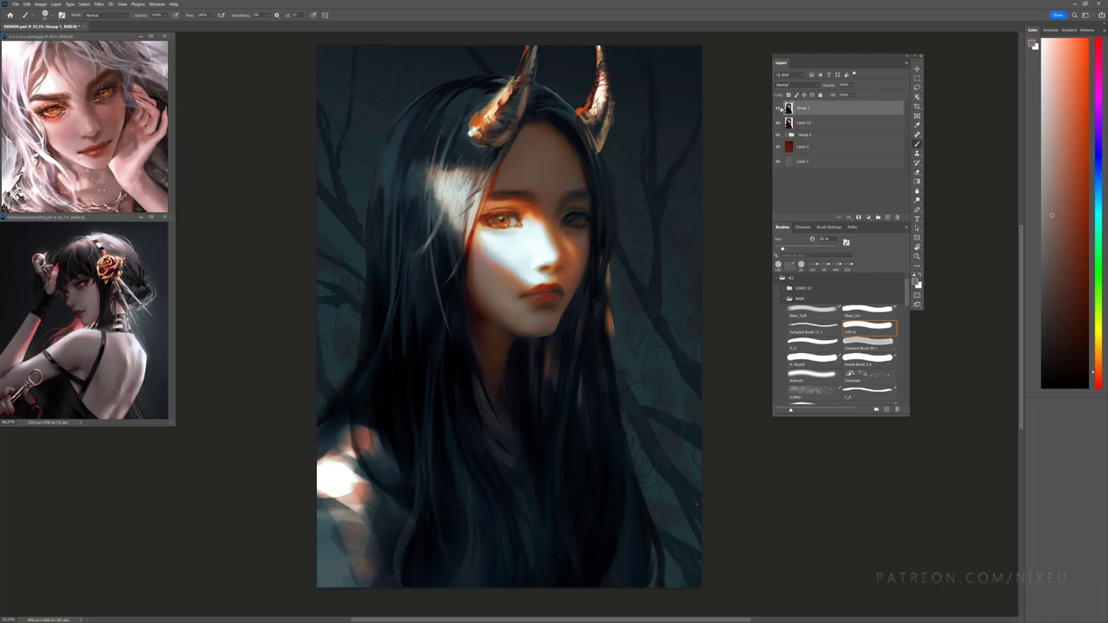
Step: Zoom toward the face and horns, then show the eye close-up reference at 100%
{"action": "key", "text": "ctrl+plus"}
{"action": "scroll", "coordinate": [521, 346], "scroll_direction": "up", "scroll_amount": 2}
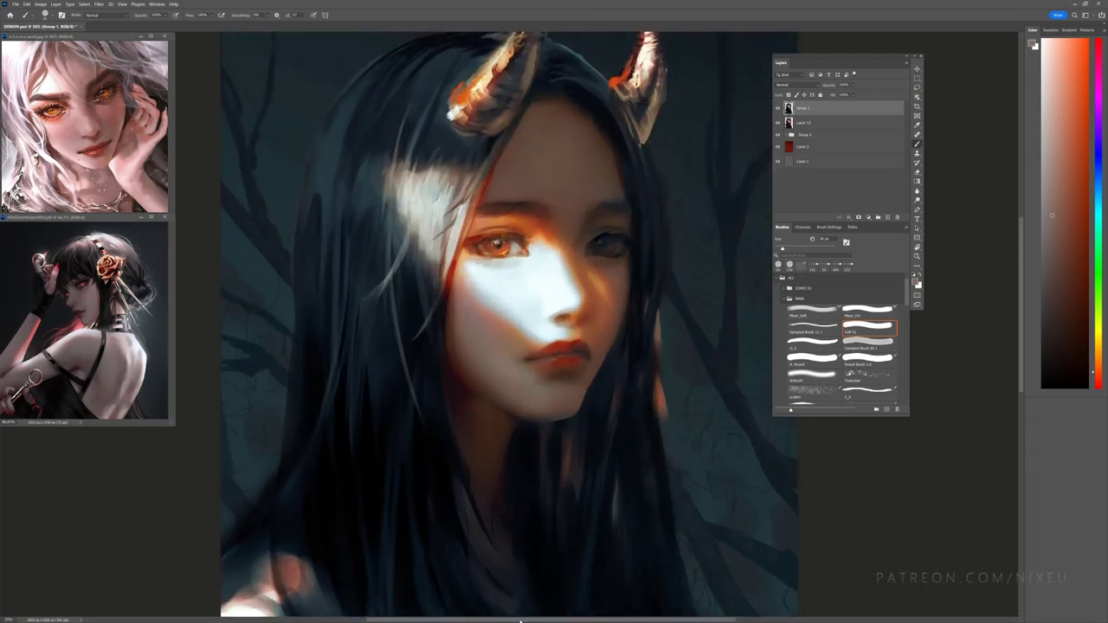
{"action": "scroll", "coordinate": [520, 621], "scroll_direction": "right", "scroll_amount": 1}
{"action": "scroll", "coordinate": [528, 615], "scroll_direction": "right", "scroll_amount": 1}
{"action": "scroll", "coordinate": [537, 606], "scroll_direction": "right", "scroll_amount": 1}
{"action": "scroll", "coordinate": [547, 600], "scroll_direction": "right", "scroll_amount": 1}
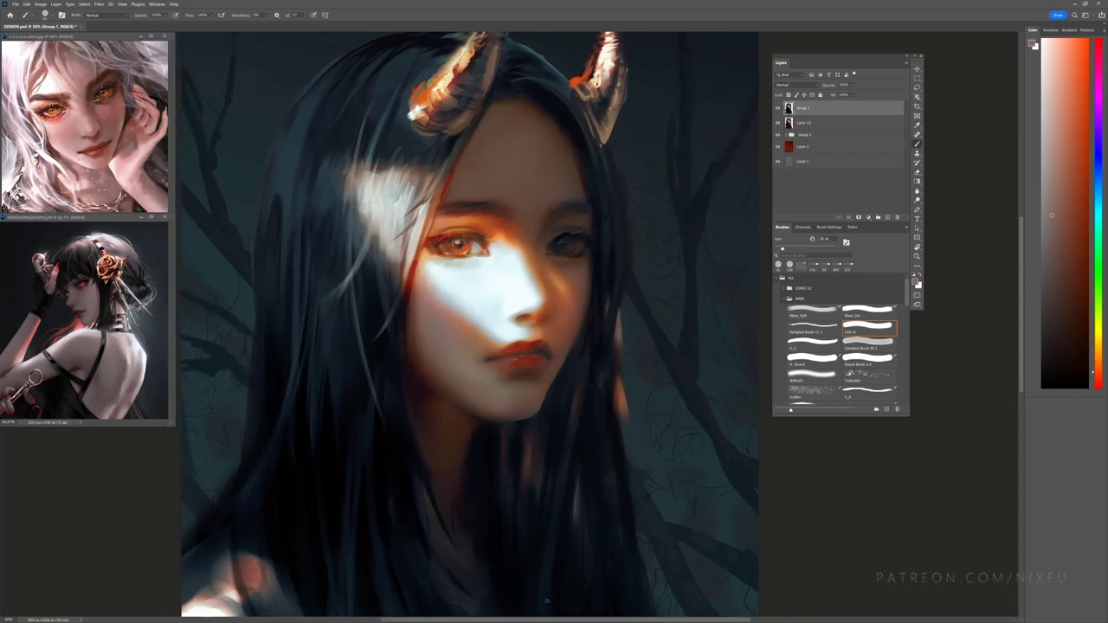
{"action": "left_click", "coordinate": [162, 77]}
{"action": "key", "text": "ctrl+plus"}
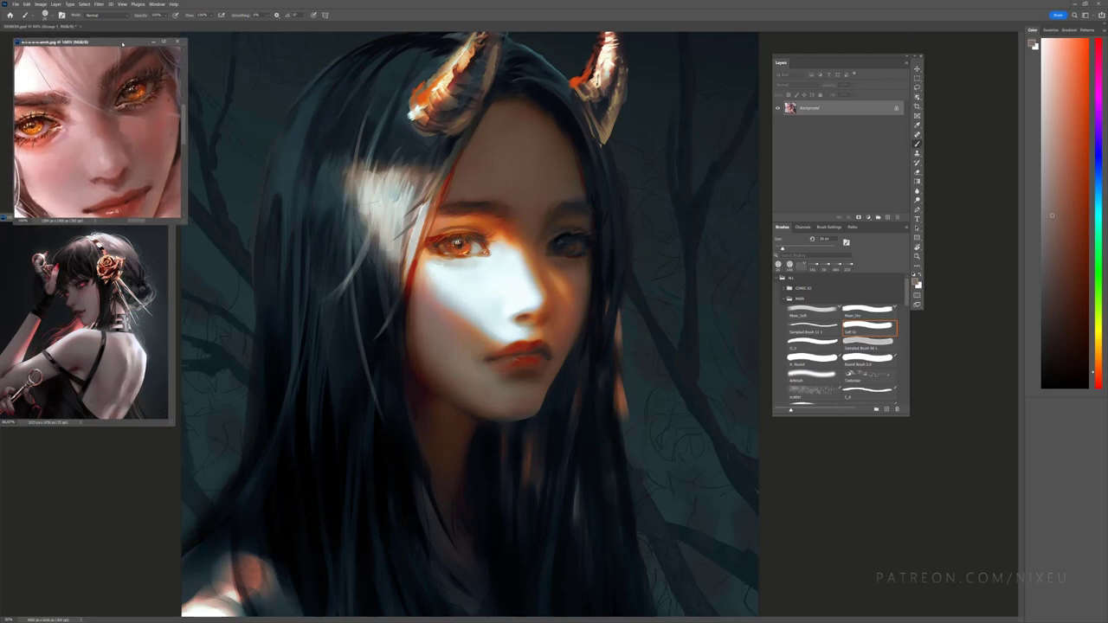
Step: Stack the eye reference above the shoulder reference on the left, framing the eyes
{"action": "left_click_drag", "start_coordinate": [104, 37], "coordinate": [105, 35]}
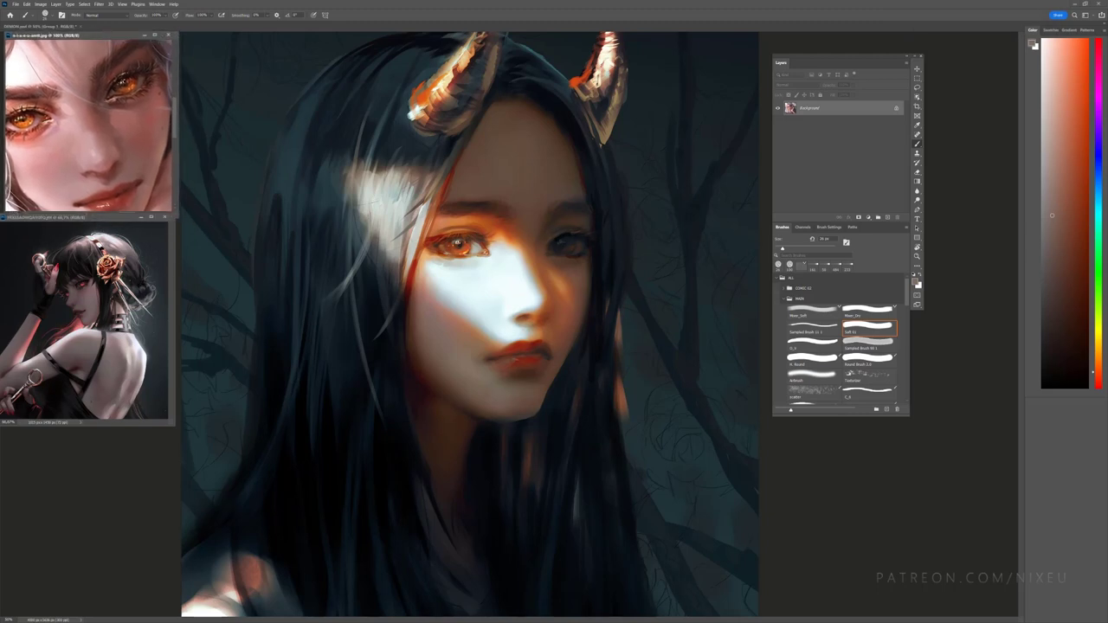
{"action": "left_click_drag", "start_coordinate": [87, 215], "coordinate": [90, 237]}
{"action": "left_click_drag", "start_coordinate": [105, 36], "coordinate": [108, 69]}
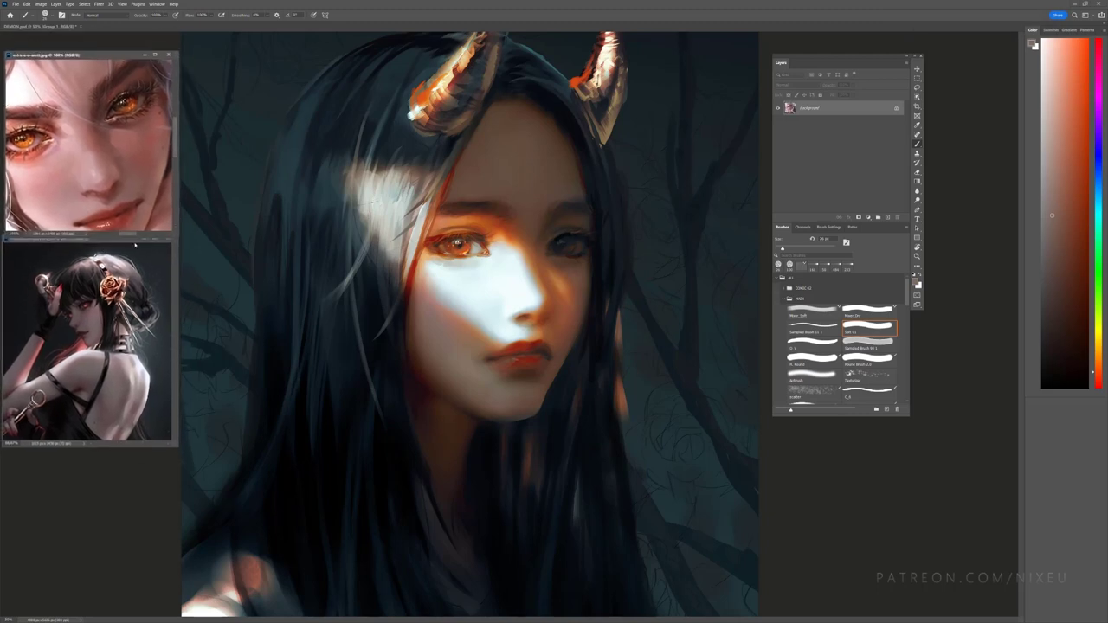
{"action": "left_click_drag", "start_coordinate": [87, 238], "coordinate": [86, 334]}
{"action": "left_click_drag", "start_coordinate": [104, 55], "coordinate": [102, 154]}
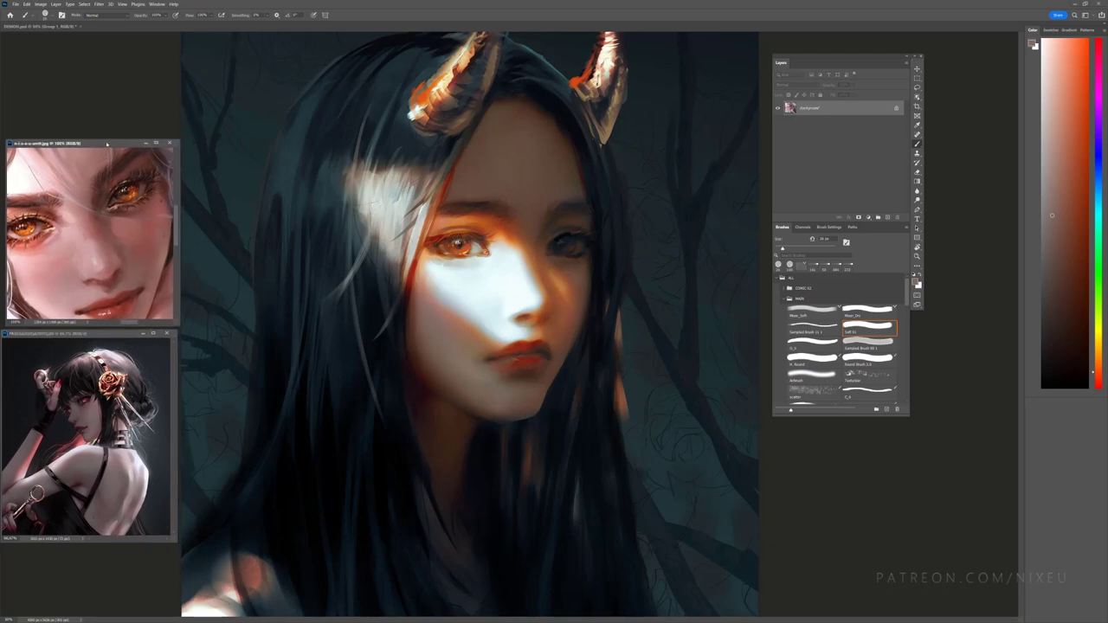
{"action": "left_click_drag", "start_coordinate": [78, 242], "coordinate": [97, 243]}
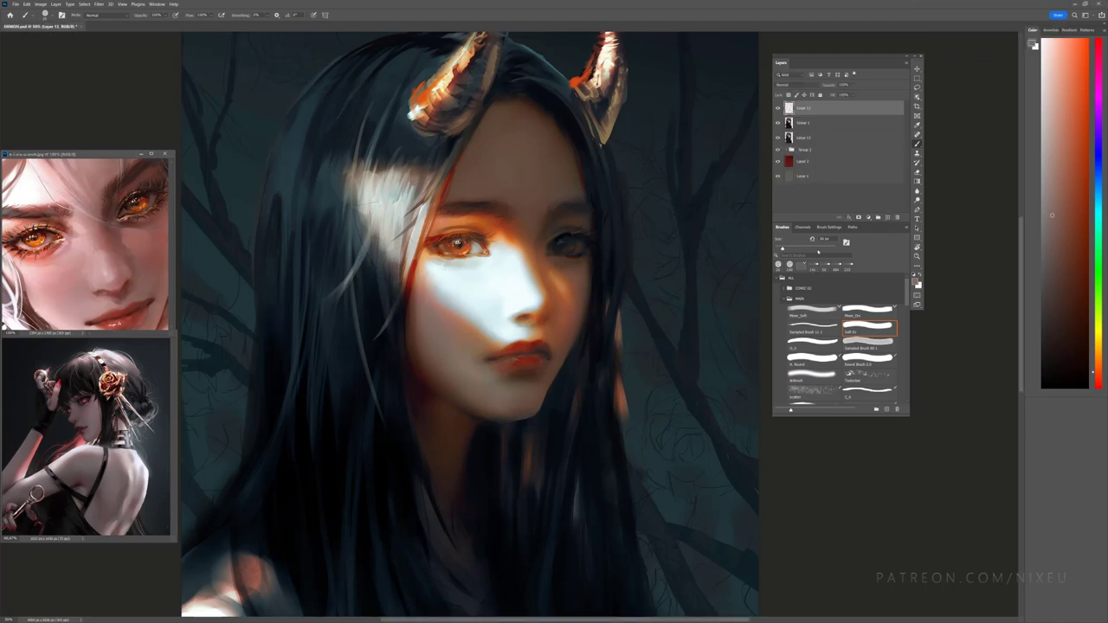
Step: Move Layer 12 below Group 2 and merge the red layer down into it
{"action": "left_click_drag", "start_coordinate": [846, 137], "coordinate": [833, 156]}
{"action": "right_click", "coordinate": [832, 161]}
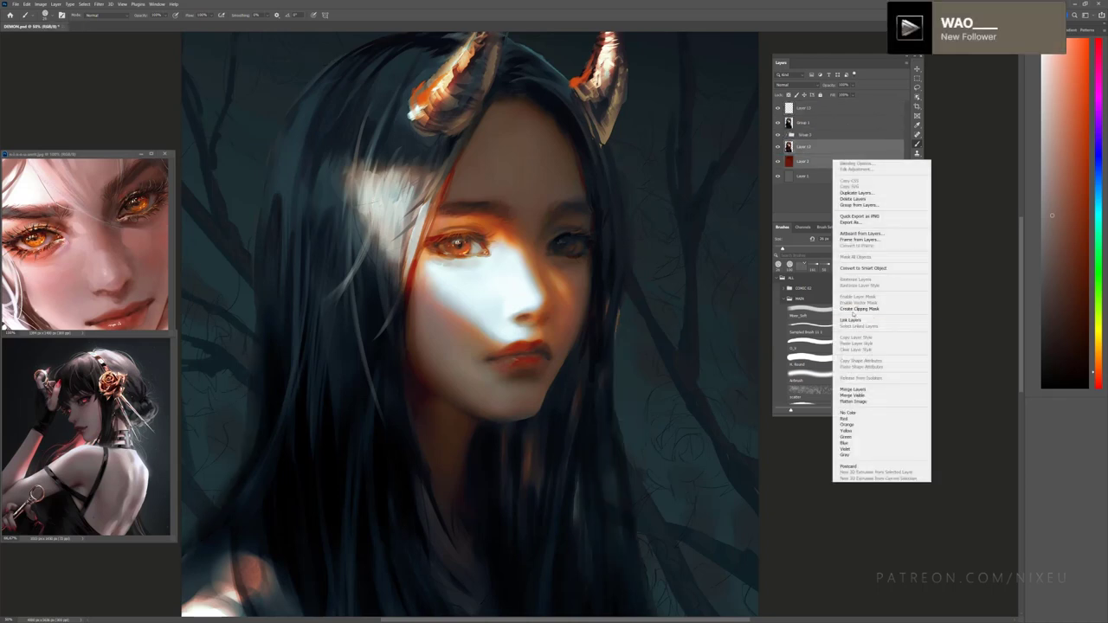
{"action": "left_click", "coordinate": [853, 389]}
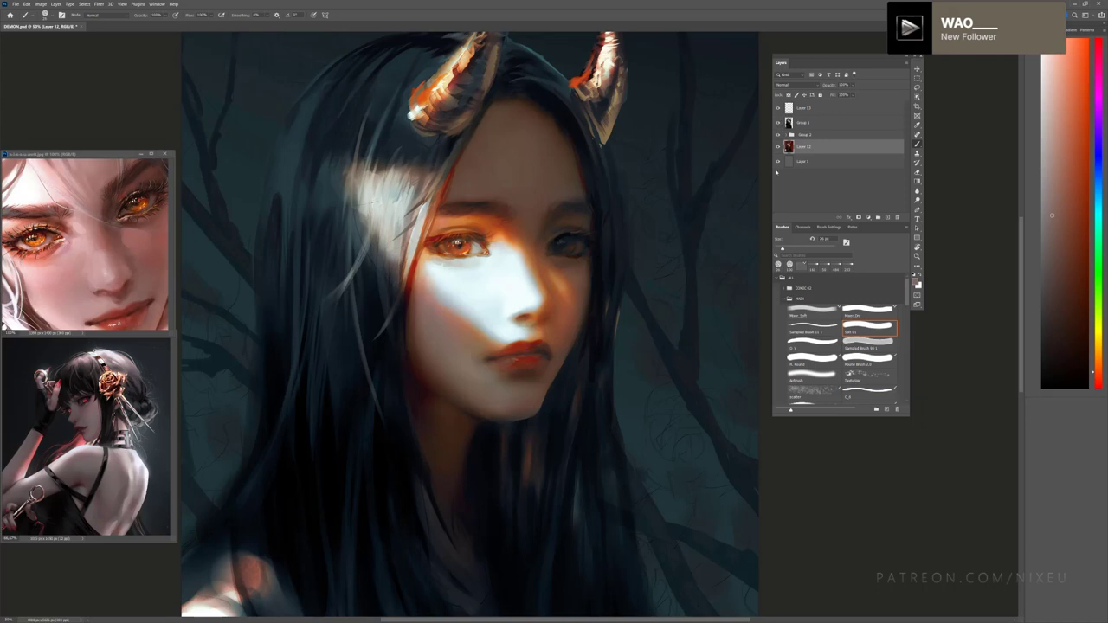
Step: Zoom the face to 100% and choose the H. Round brush preset
{"action": "scroll", "coordinate": [581, 316], "scroll_direction": "up", "scroll_amount": 1}
{"action": "scroll", "coordinate": [581, 315], "scroll_direction": "up", "scroll_amount": 1}
{"action": "scroll", "coordinate": [581, 316], "scroll_direction": "up", "scroll_amount": 1}
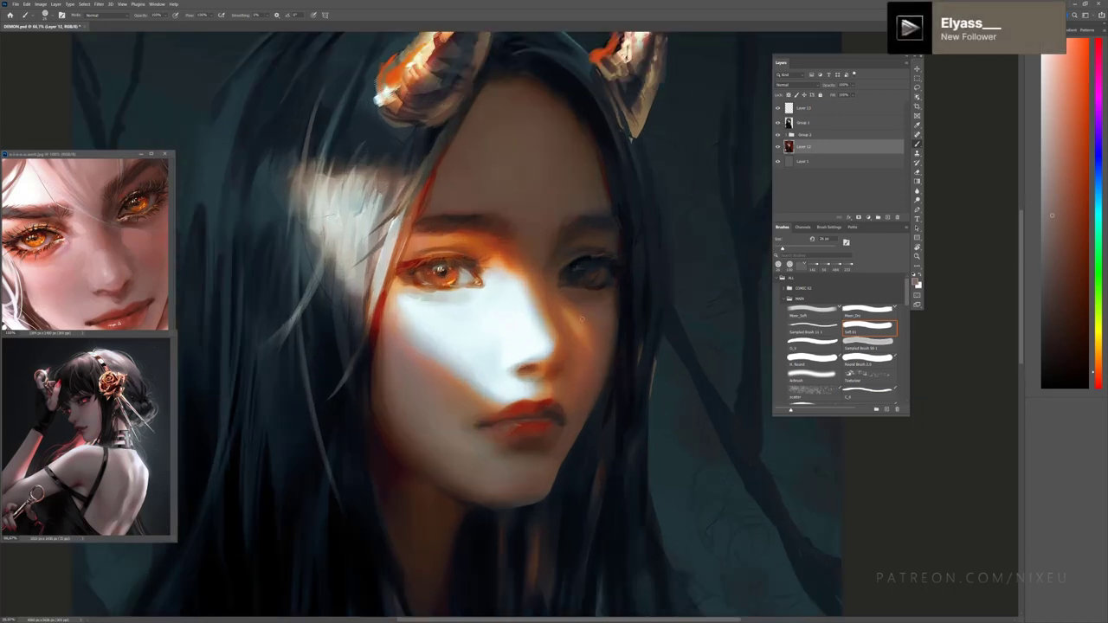
{"action": "key", "text": "ctrl+plus"}
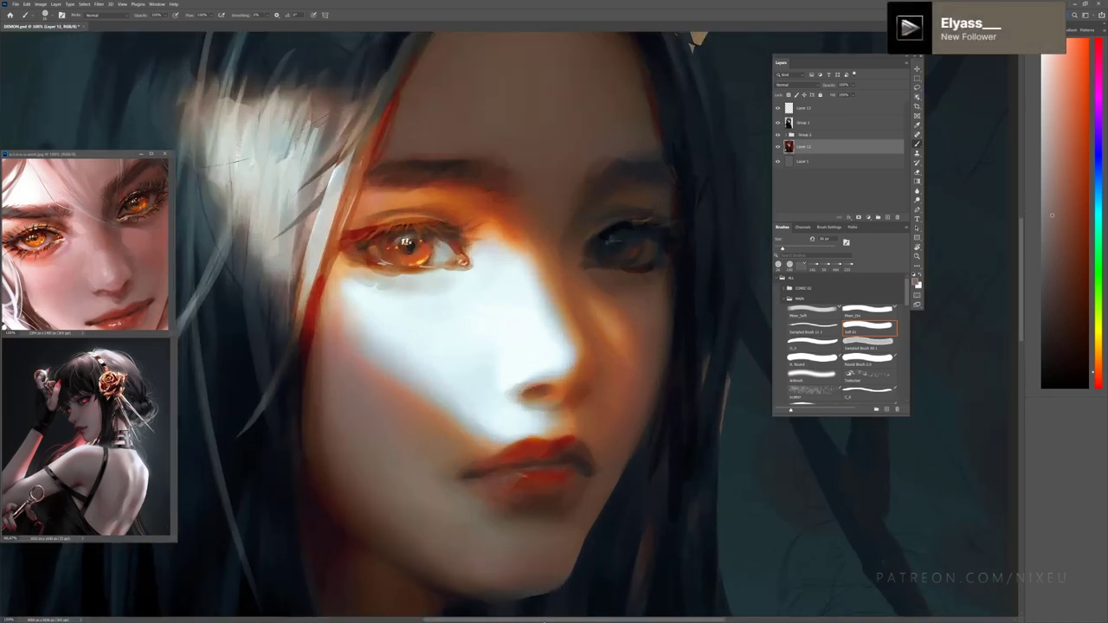
{"action": "left_click_drag", "start_coordinate": [496, 389], "coordinate": [535, 388]}
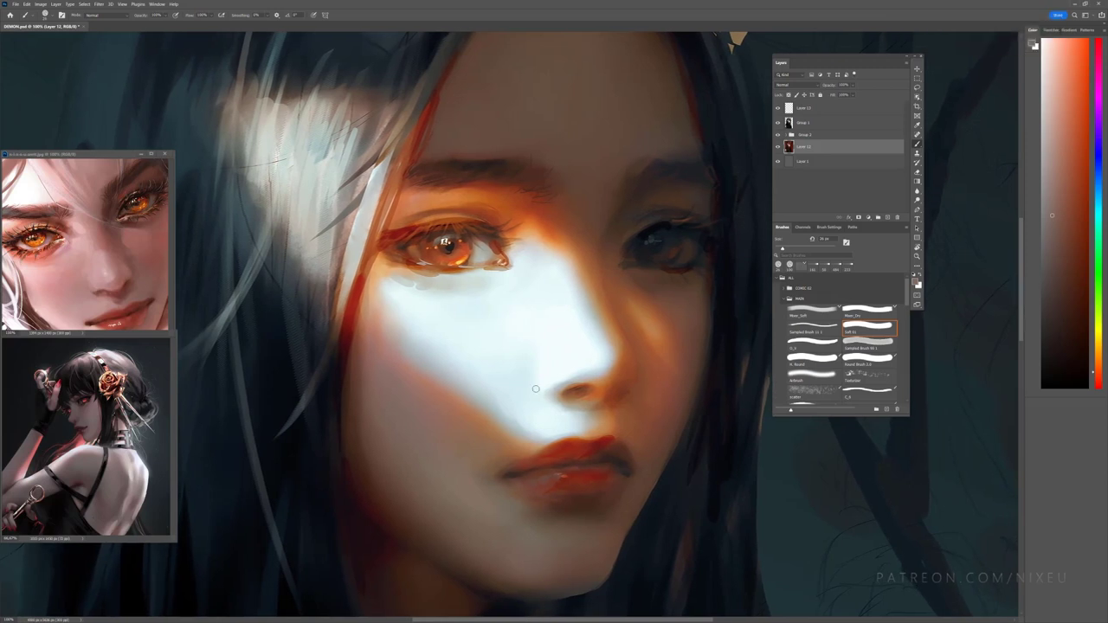
{"action": "left_click", "coordinate": [812, 357]}
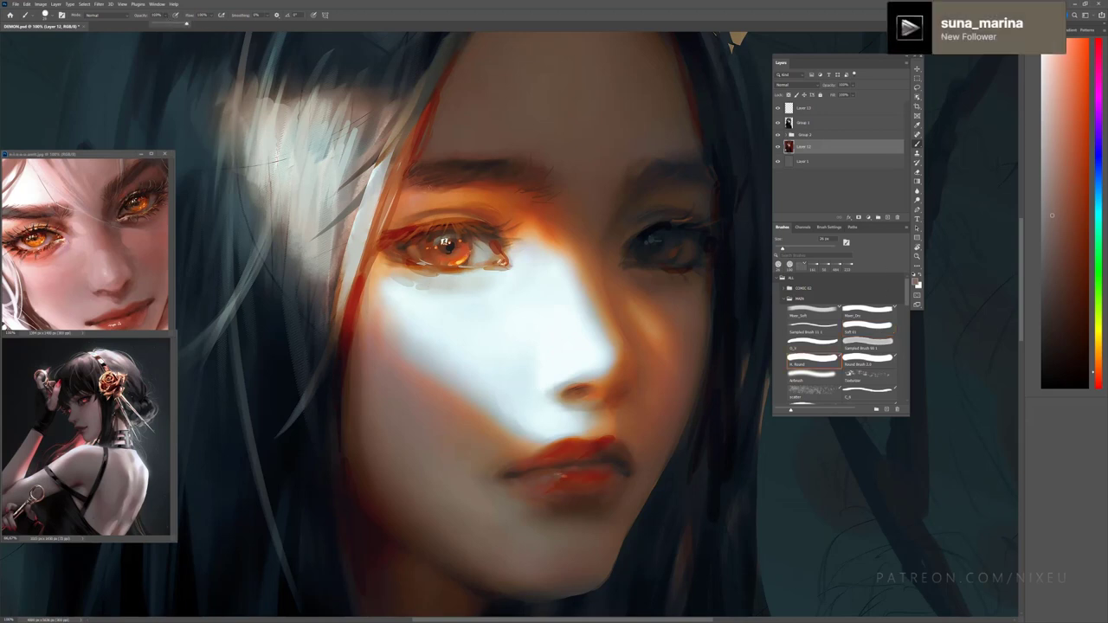
Step: Pick orange, yellow-orange and beige colours and make Layer 13 the painting layer
{"action": "left_click", "coordinate": [464, 239], "text": "alt"}
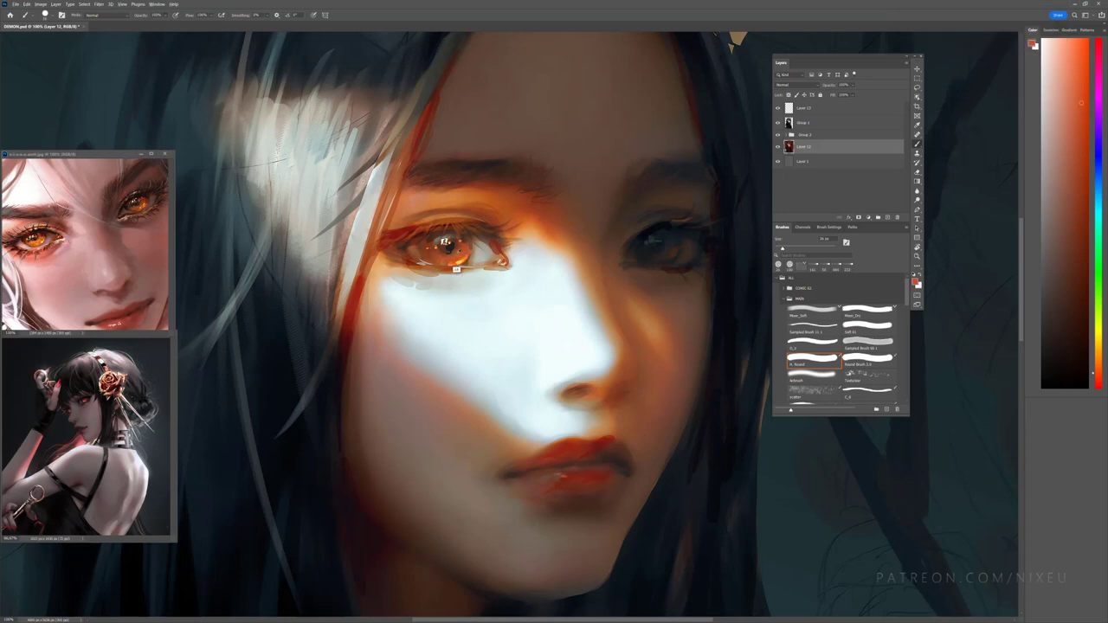
{"action": "left_click", "coordinate": [457, 270], "text": "alt"}
{"action": "key", "text": "alt+bracketright"}
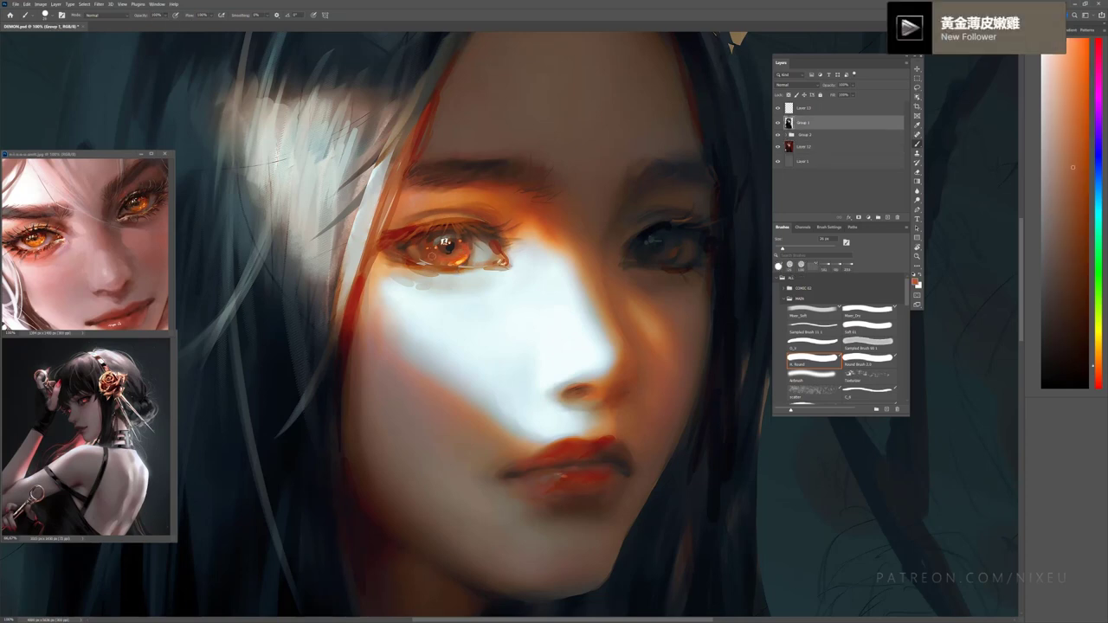
{"action": "key", "text": "alt+bracketright"}
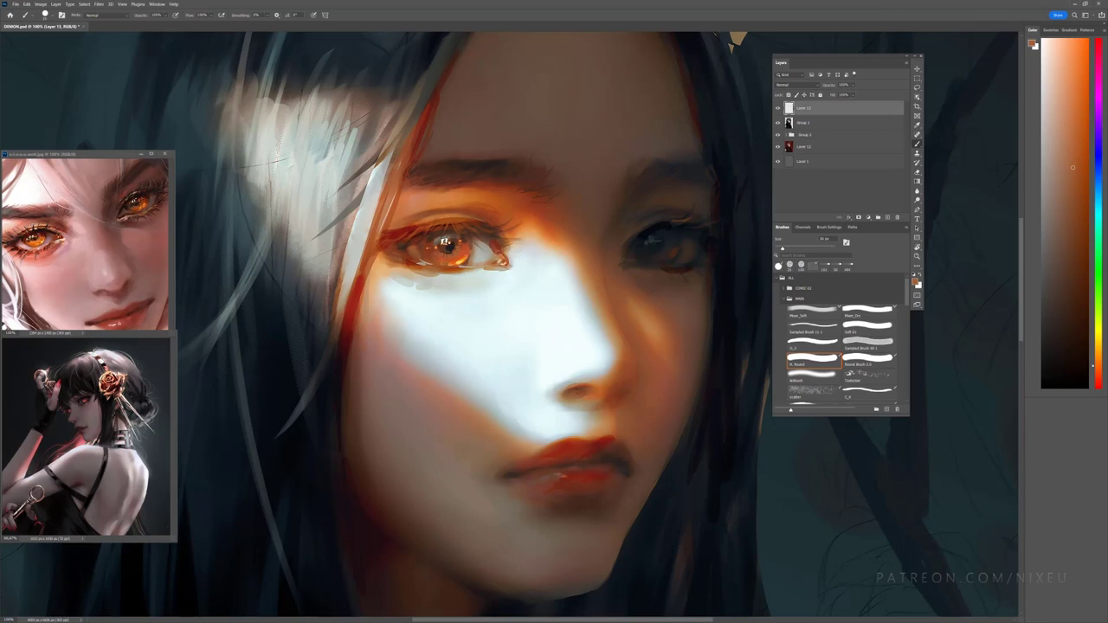
{"action": "left_click", "coordinate": [462, 278], "text": "alt"}
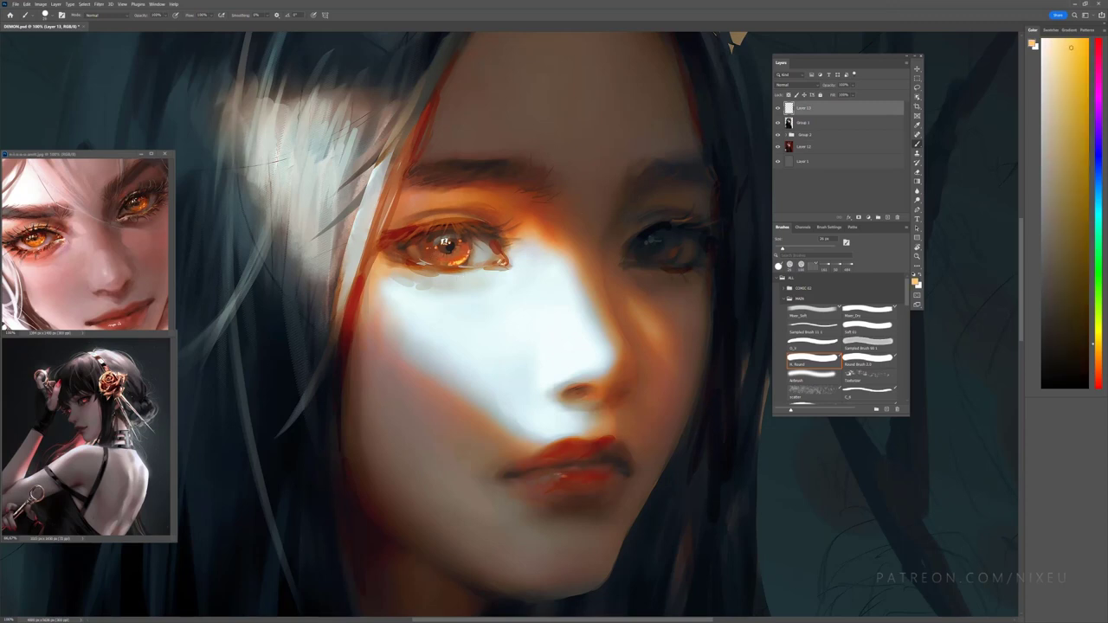
{"action": "left_click", "coordinate": [465, 283], "text": "alt"}
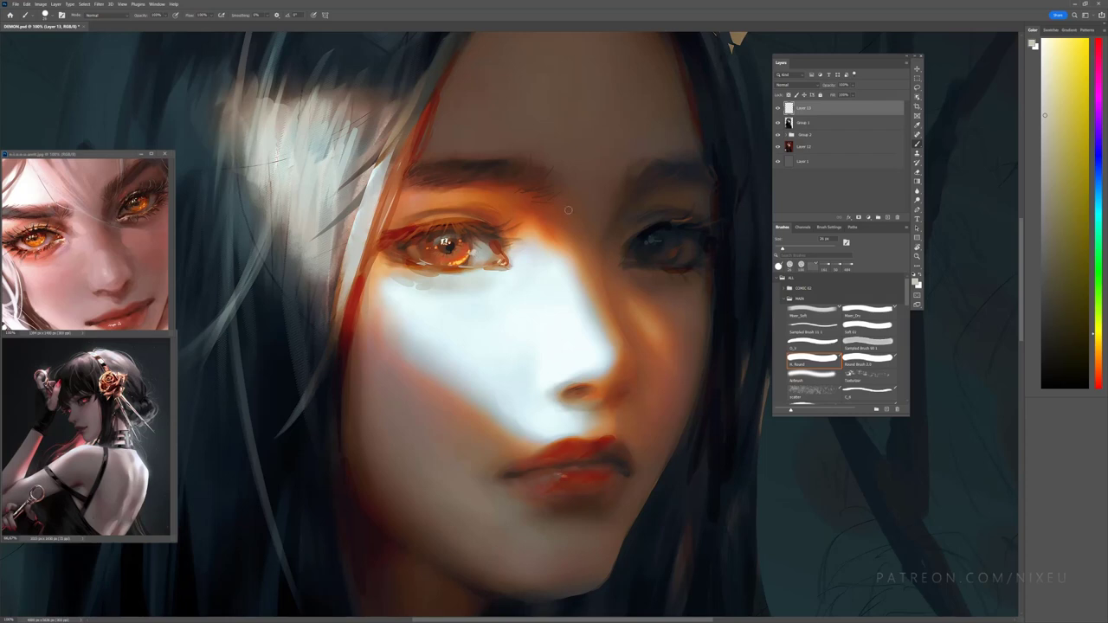
Step: Sample orange, skin and dark red eye tones, dab the lower eyelid, then choose warm orange-brown
{"action": "left_click", "coordinate": [500, 271], "text": "alt"}
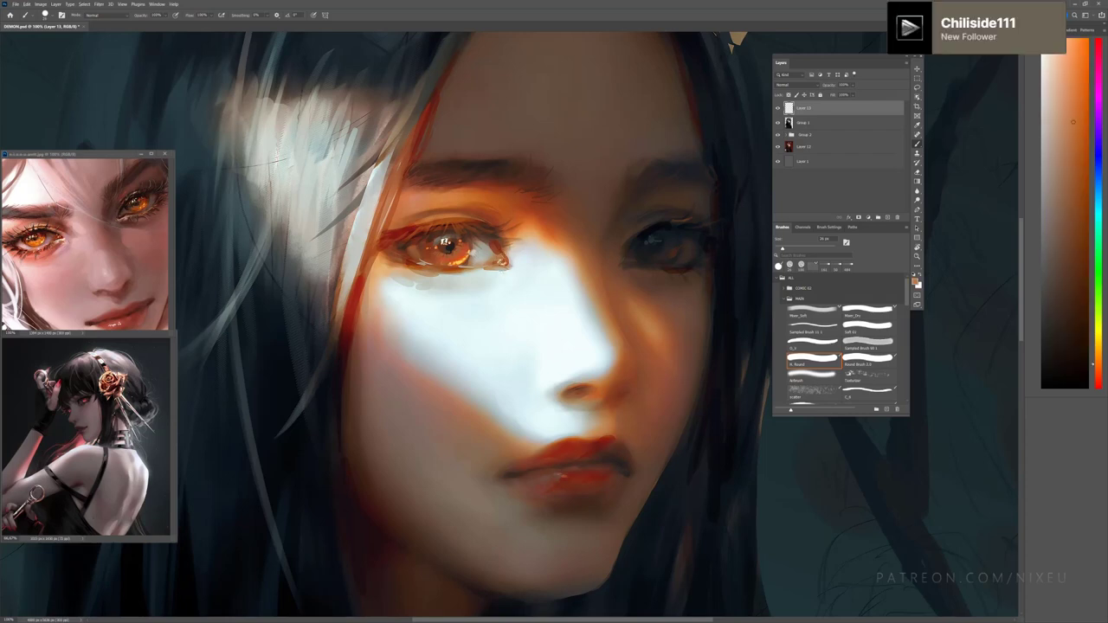
{"action": "left_click", "coordinate": [477, 264]}
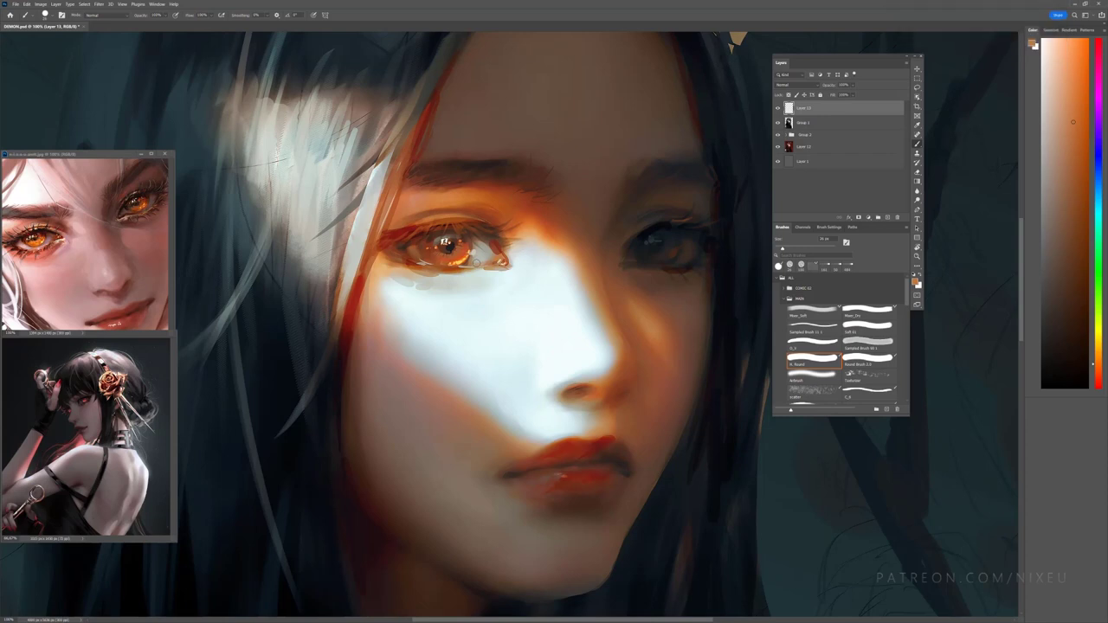
{"action": "left_click", "coordinate": [474, 270], "text": "alt"}
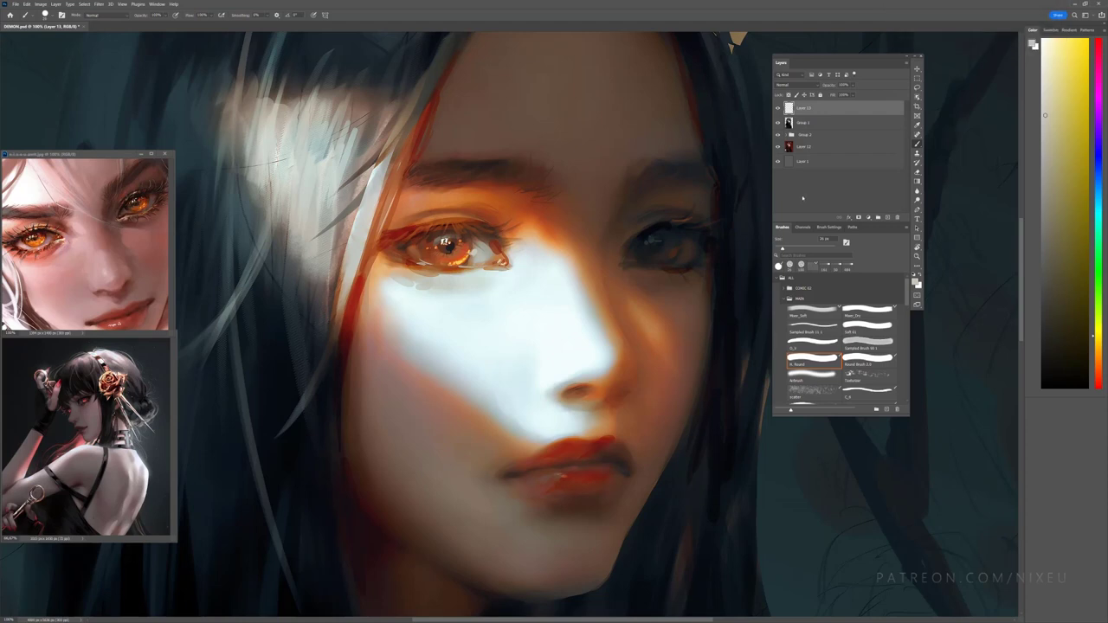
{"action": "left_click", "coordinate": [437, 248], "text": "alt"}
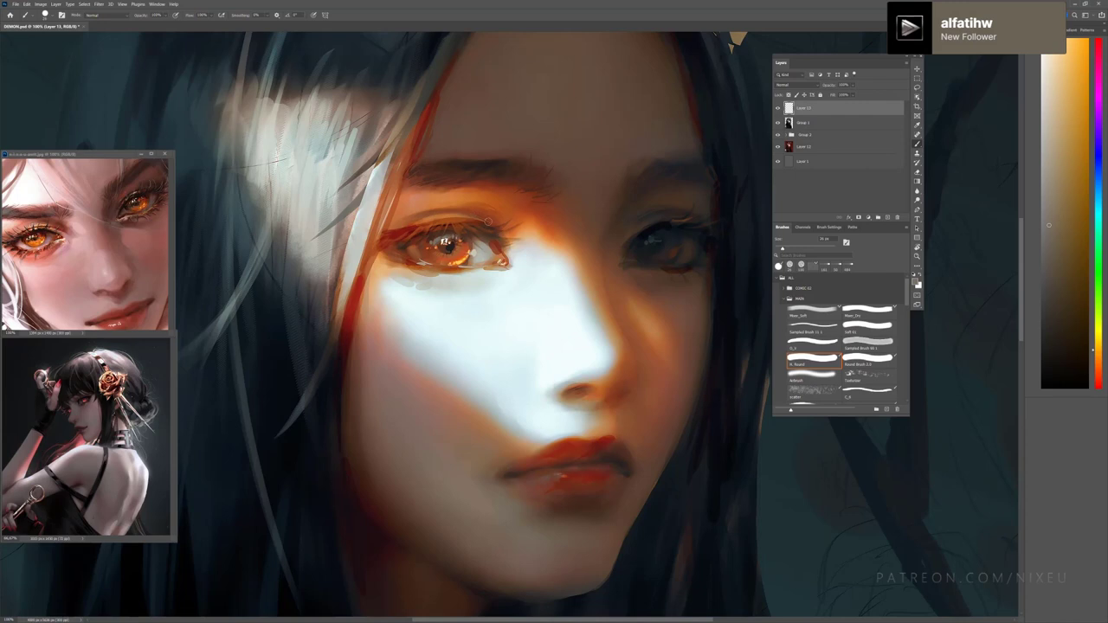
{"action": "left_click", "coordinate": [450, 240], "text": "alt"}
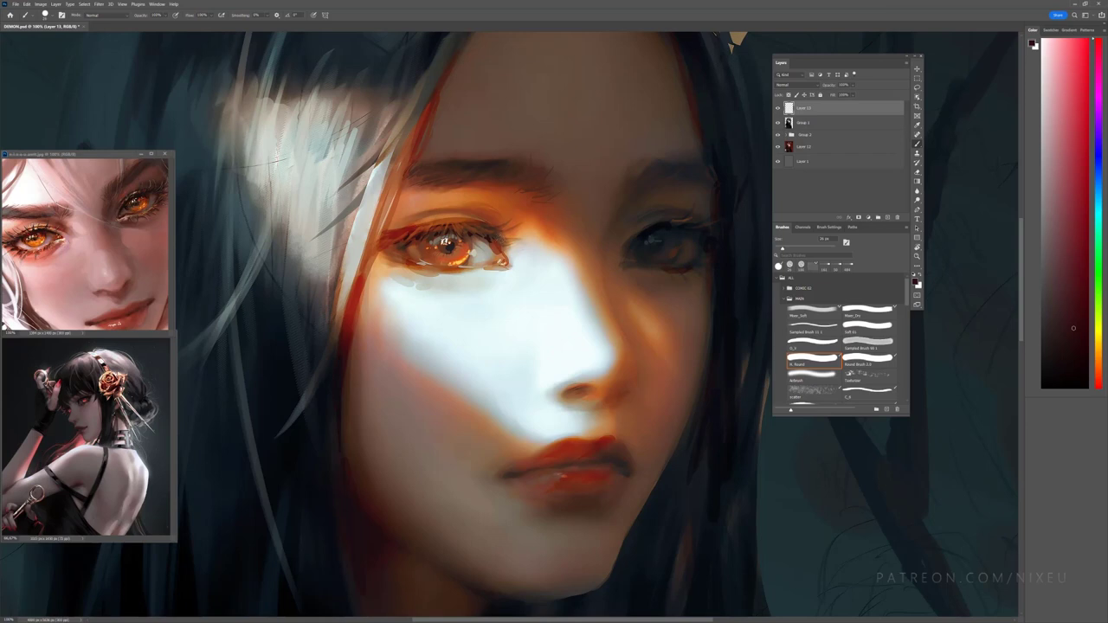
{"action": "left_click", "coordinate": [440, 232], "text": "alt"}
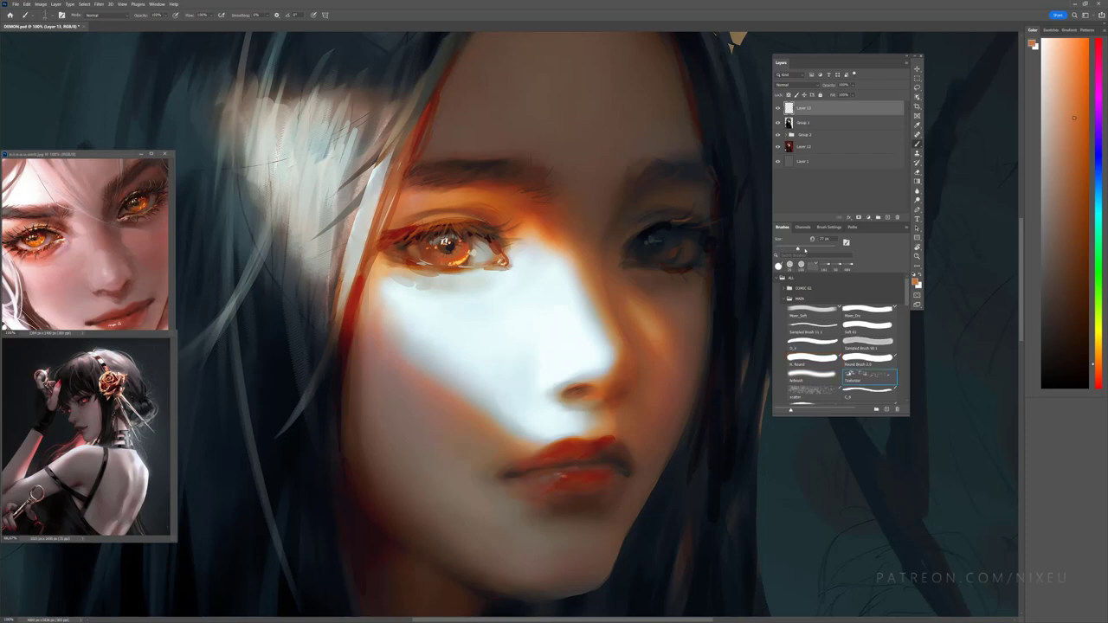
Step: Set a textured brush to Color Dodge and swap between light and orange colours
{"action": "key", "text": "period"}
{"action": "key", "text": "period"}
{"action": "key", "text": "period"}
{"action": "left_click", "coordinate": [99, 15]}
{"action": "left_click", "coordinate": [104, 97]}
{"action": "key", "text": "x"}
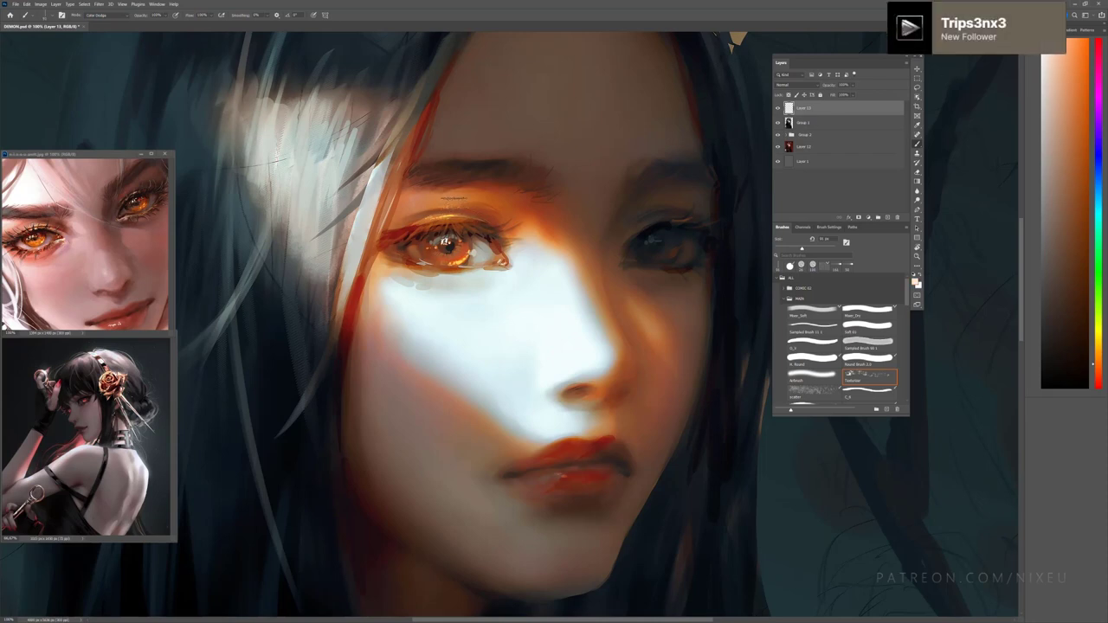
{"action": "key", "text": "x"}
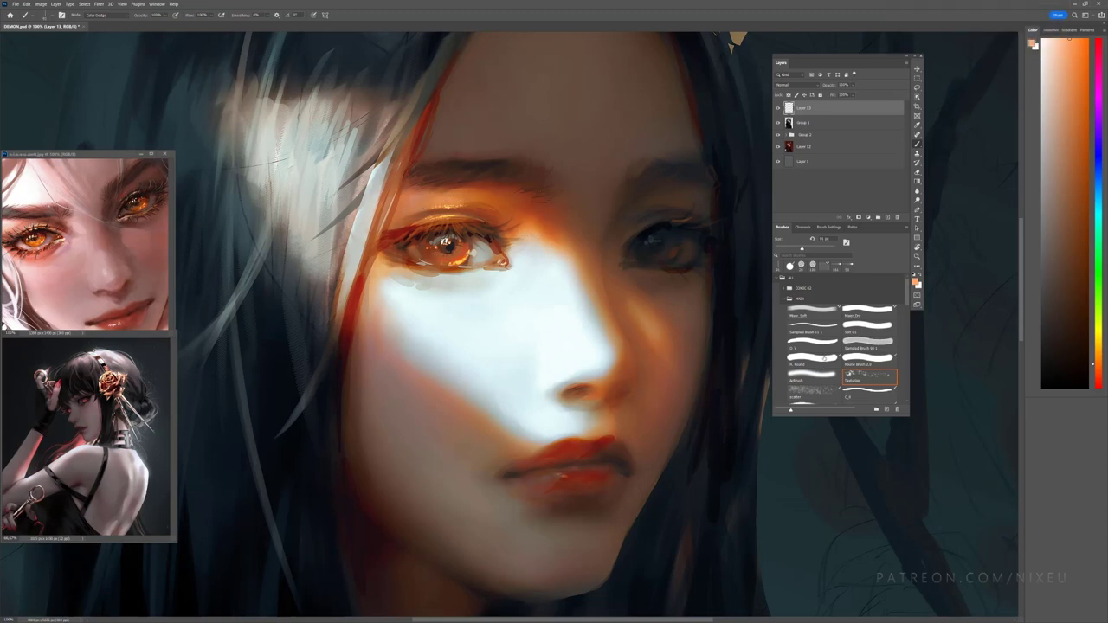
Step: Set another brush preset to Color Dodge and compare the eyelid highlights by toggling Layer 13
{"action": "left_click", "coordinate": [789, 266]}
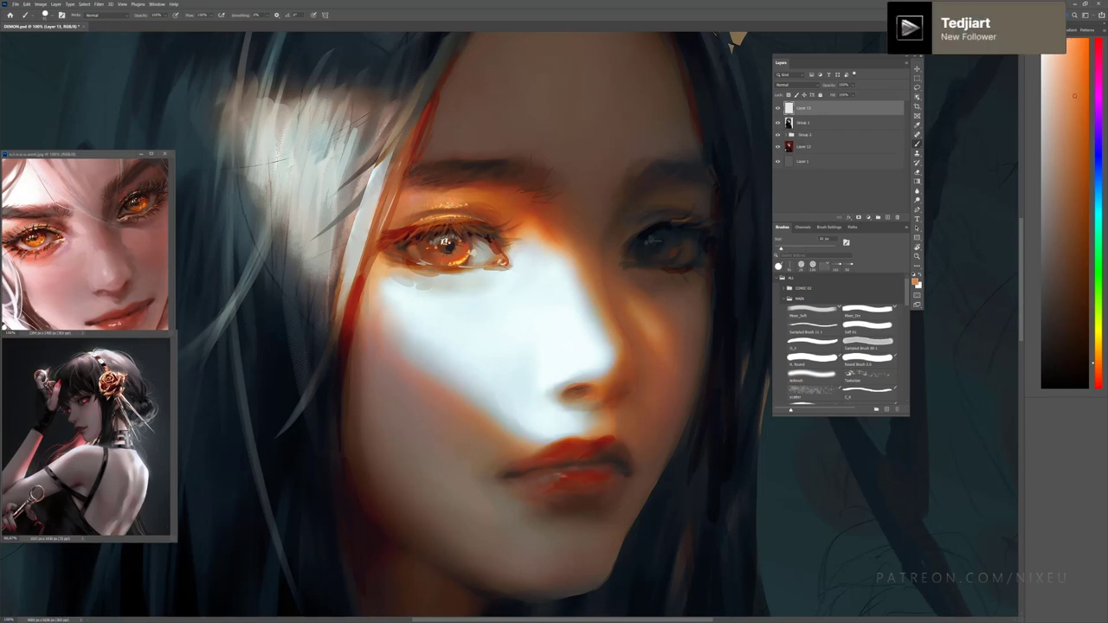
{"action": "left_click", "coordinate": [100, 15]}
{"action": "key", "text": "Escape"}
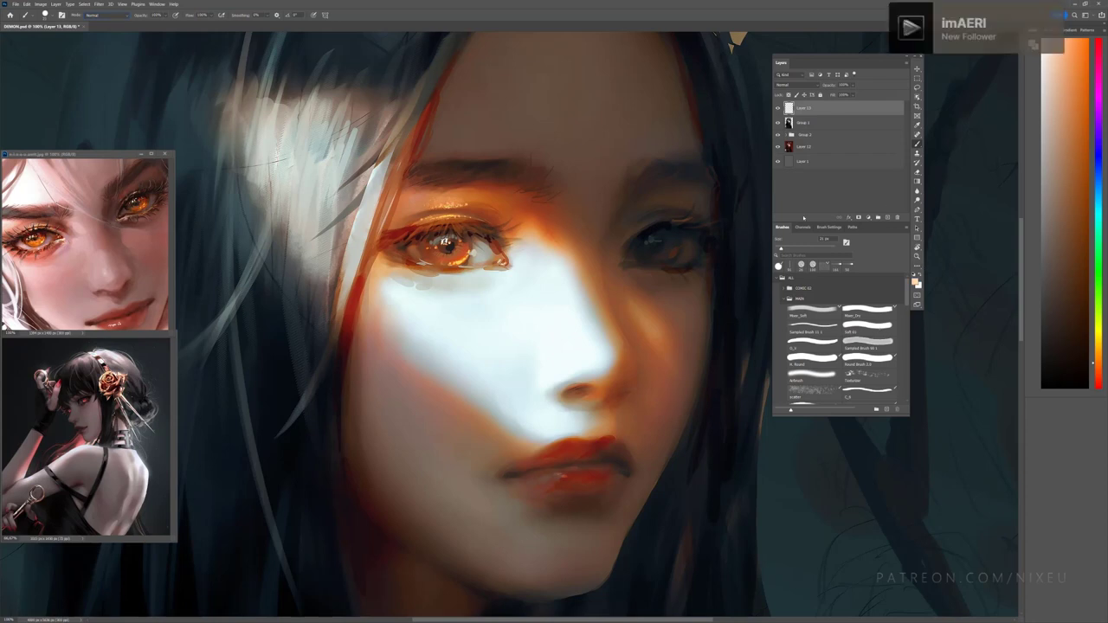
{"action": "left_click", "coordinate": [99, 14]}
{"action": "left_click", "coordinate": [120, 93]}
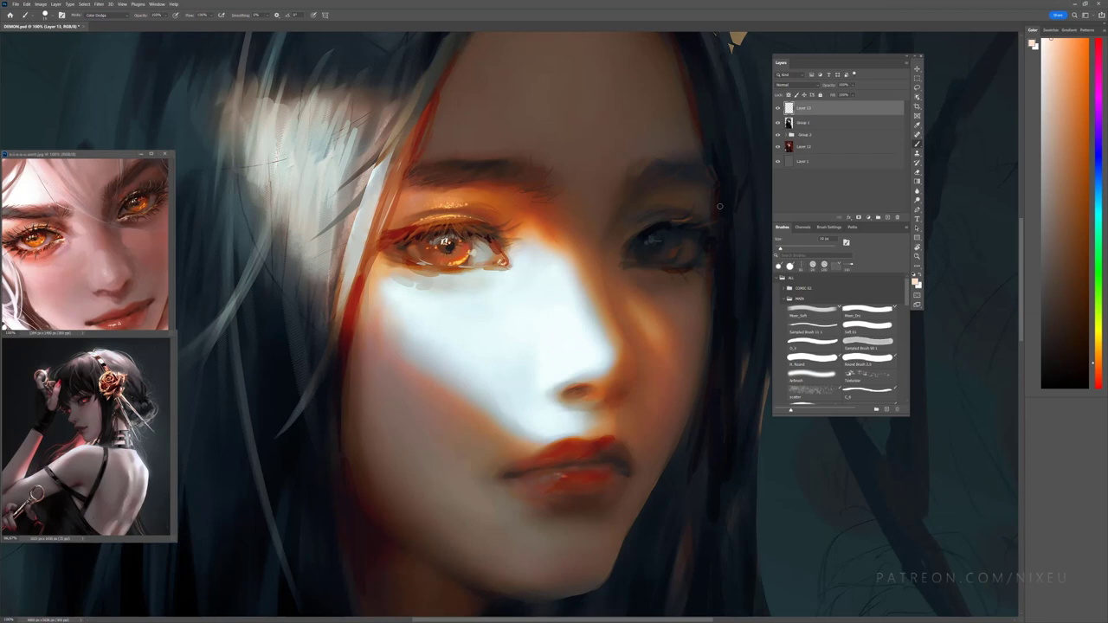
{"action": "key", "text": "ctrl+comma"}
{"action": "key", "text": "ctrl+comma"}
{"action": "key", "text": "ctrl+comma"}
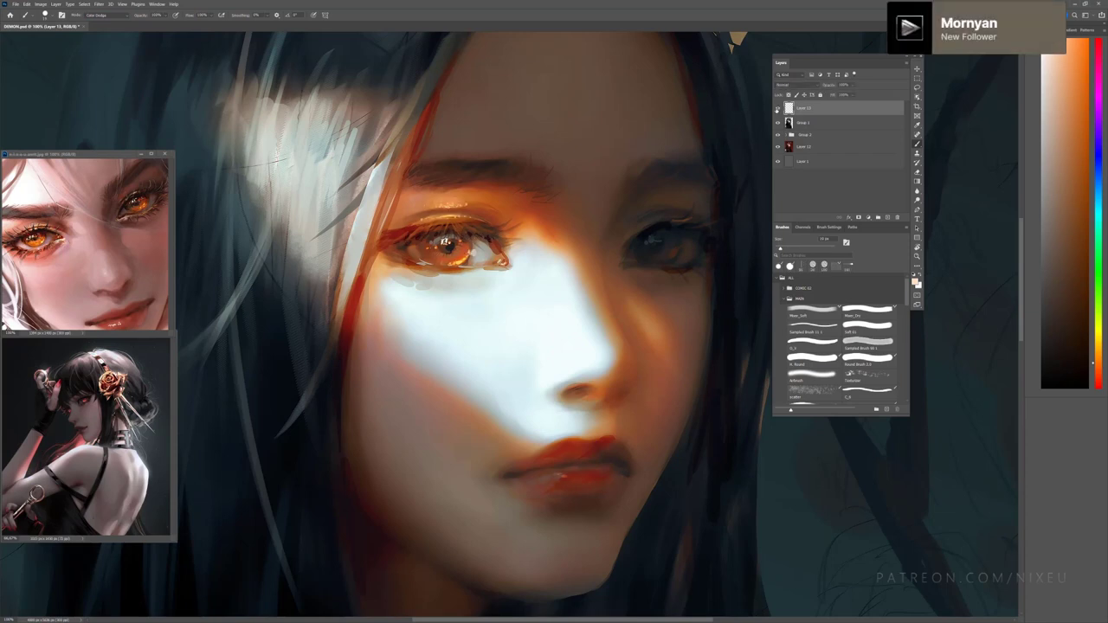
{"action": "left_click", "coordinate": [777, 109]}
Step: Merge Group 1 down into Layer 13 and add light dodge strokes on the upper eyelid
{"action": "left_click", "coordinate": [801, 122], "text": "shift"}
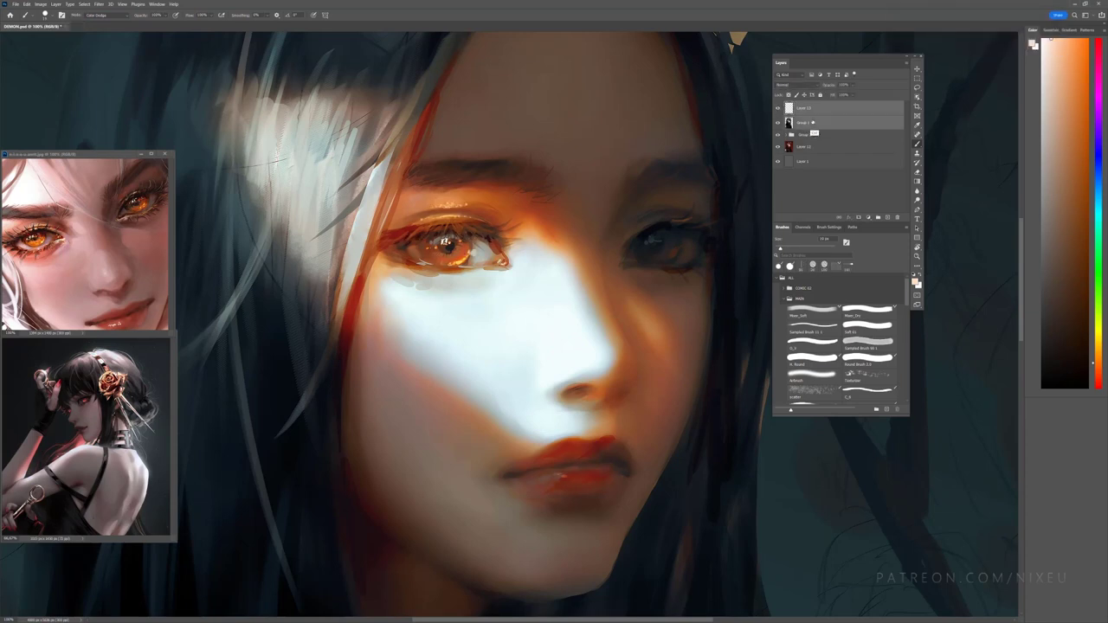
{"action": "right_click", "coordinate": [811, 121]}
{"action": "left_click", "coordinate": [849, 349]}
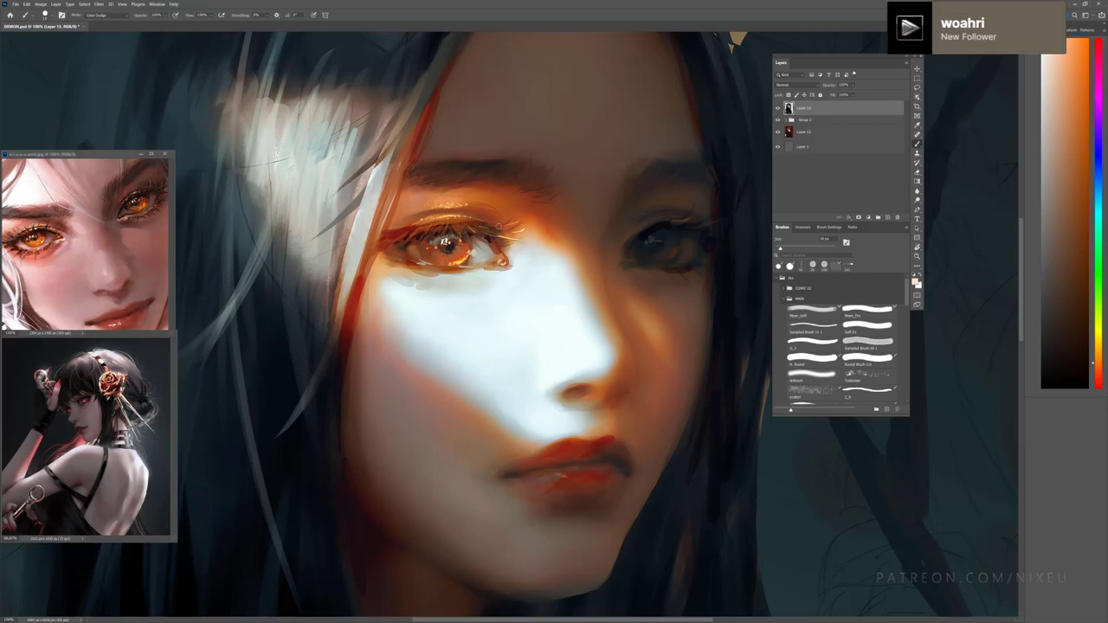
{"action": "left_click_drag", "start_coordinate": [360, 246], "coordinate": [393, 241]}
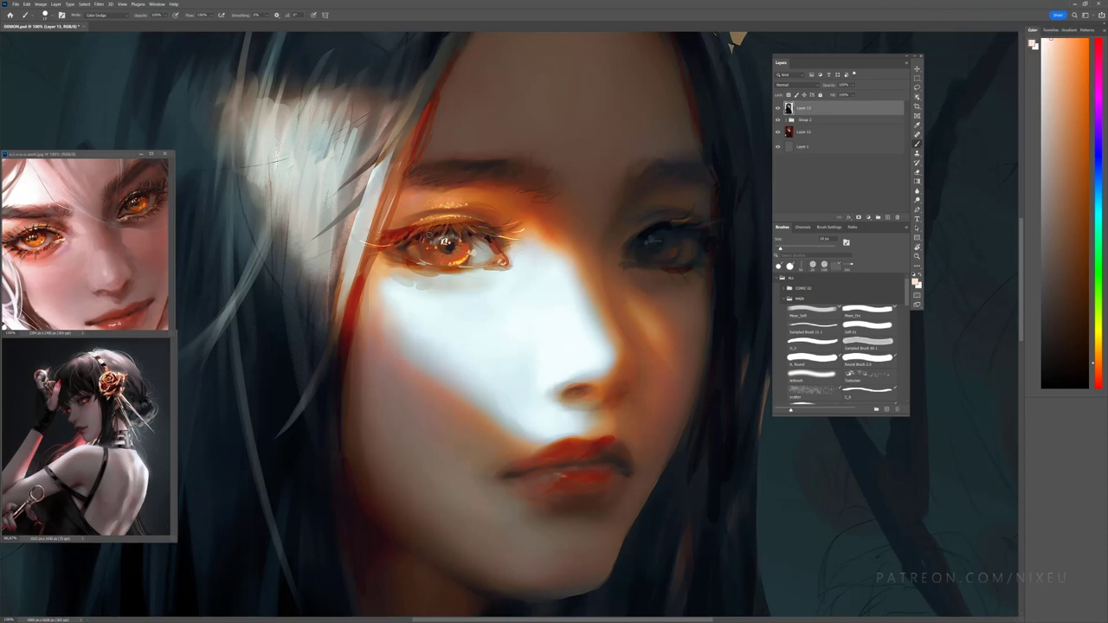
Step: Stroke dark red along the lower eyelid, trying Color Burn before returning to Normal
{"action": "left_click", "coordinate": [438, 243], "text": "alt"}
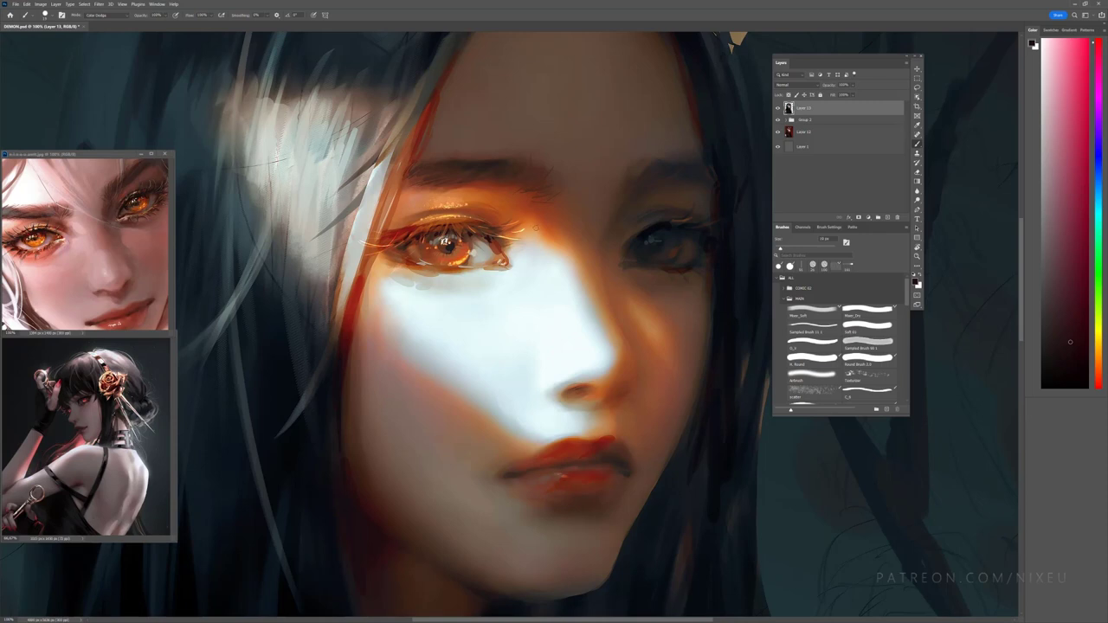
{"action": "left_click_drag", "start_coordinate": [443, 276], "coordinate": [465, 276]}
{"action": "left_click", "coordinate": [107, 14]}
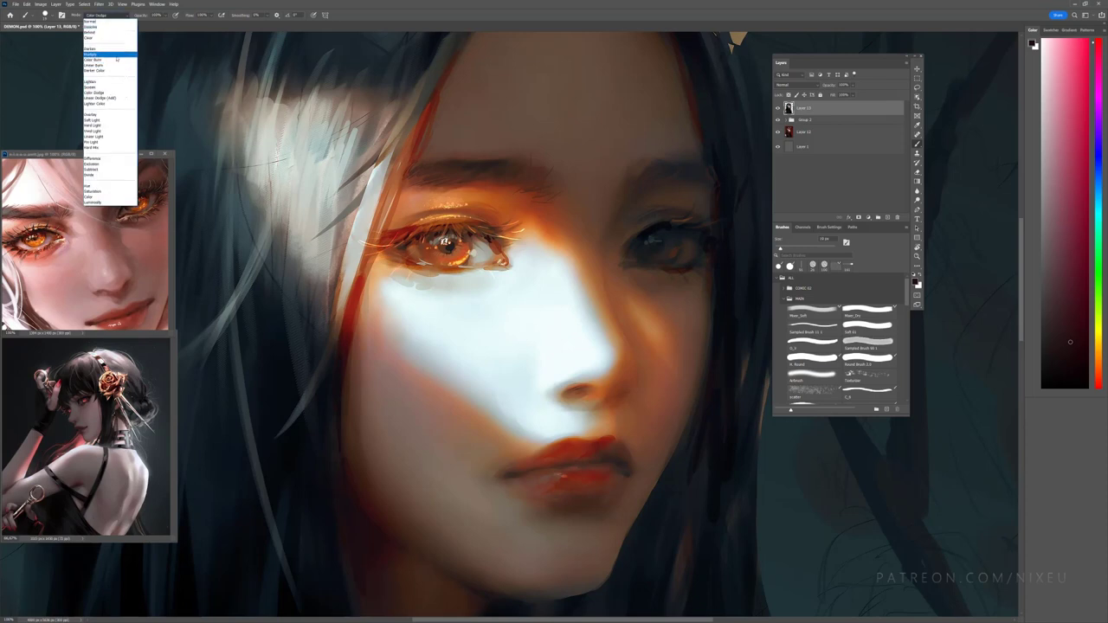
{"action": "left_click", "coordinate": [102, 57]}
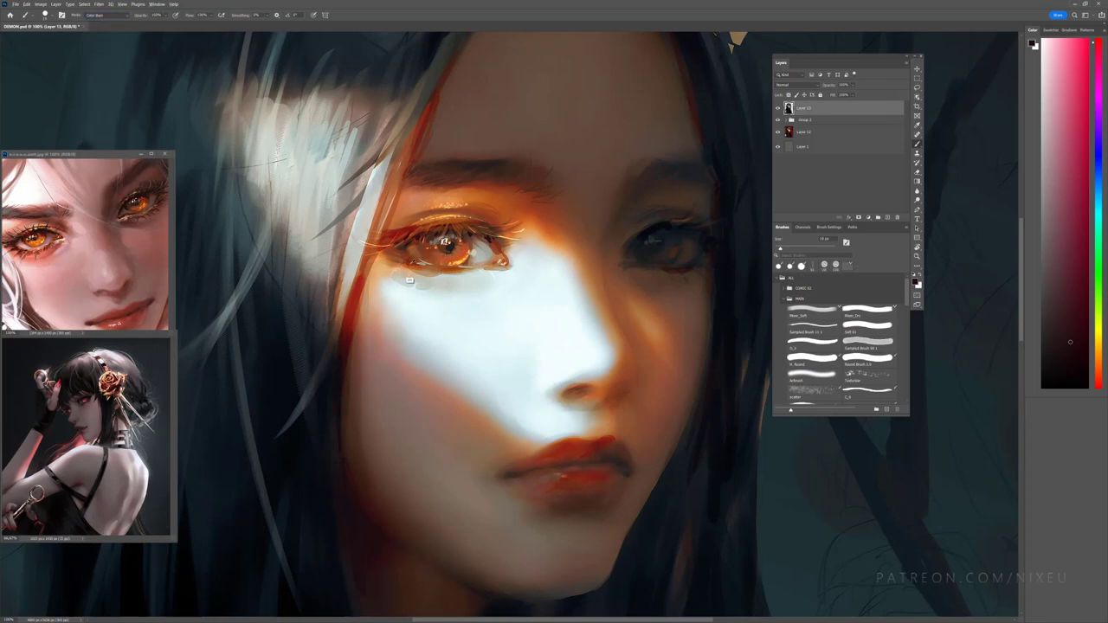
{"action": "left_click", "coordinate": [411, 277], "text": "alt"}
{"action": "left_click", "coordinate": [107, 15]}
{"action": "left_click", "coordinate": [106, 22]}
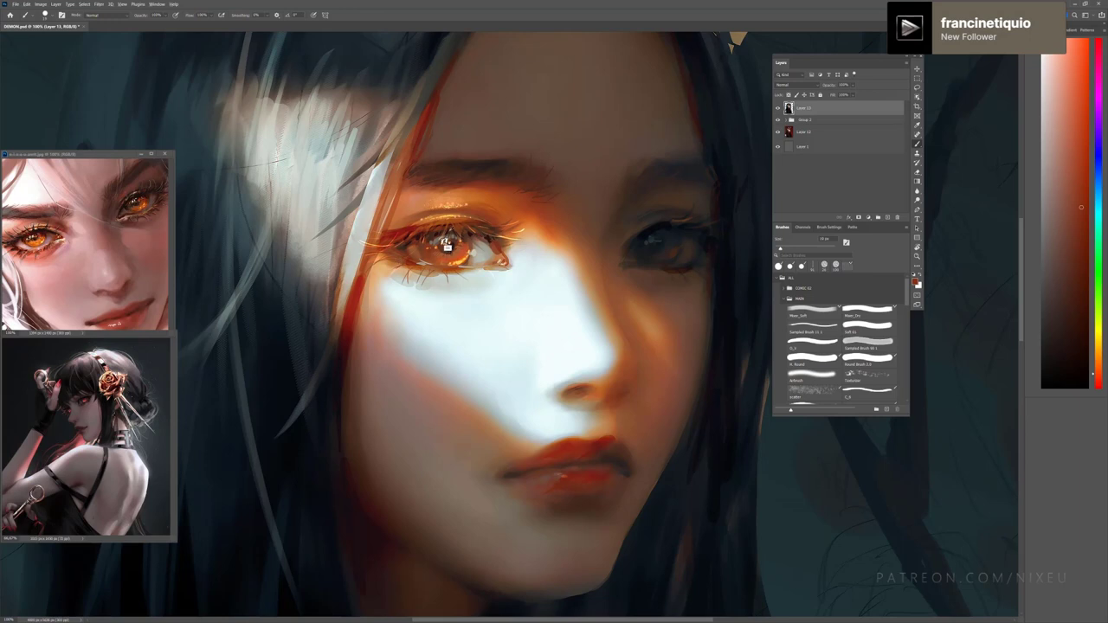
Step: Sample dark red and pale skin tones near the eye, then pick orange-red
{"action": "left_click", "coordinate": [448, 246], "text": "alt"}
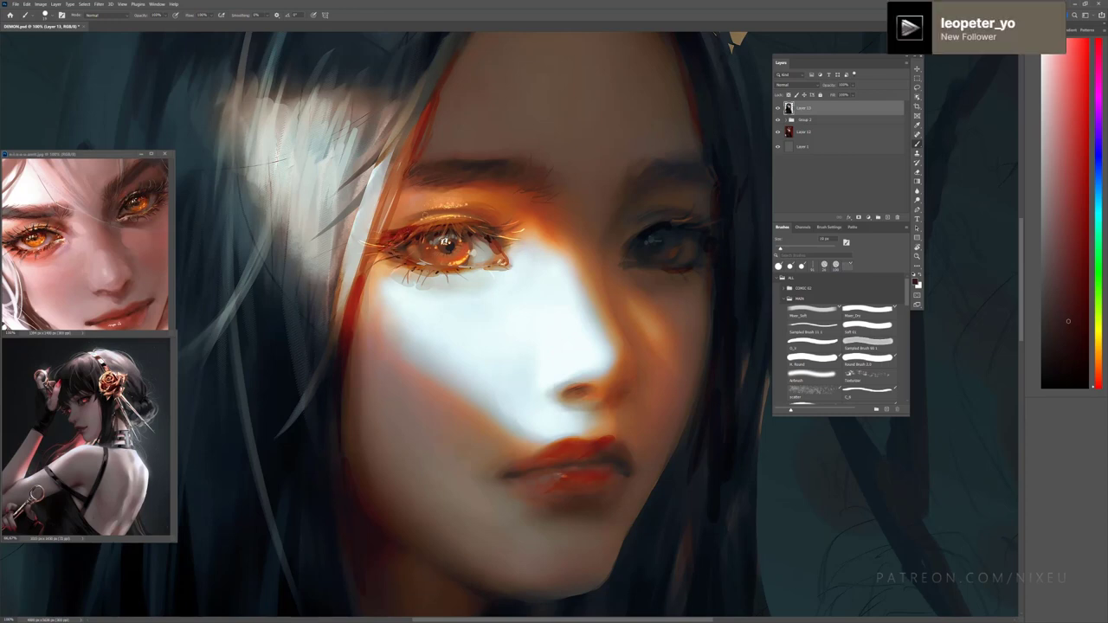
{"action": "left_click", "coordinate": [511, 276], "text": "alt"}
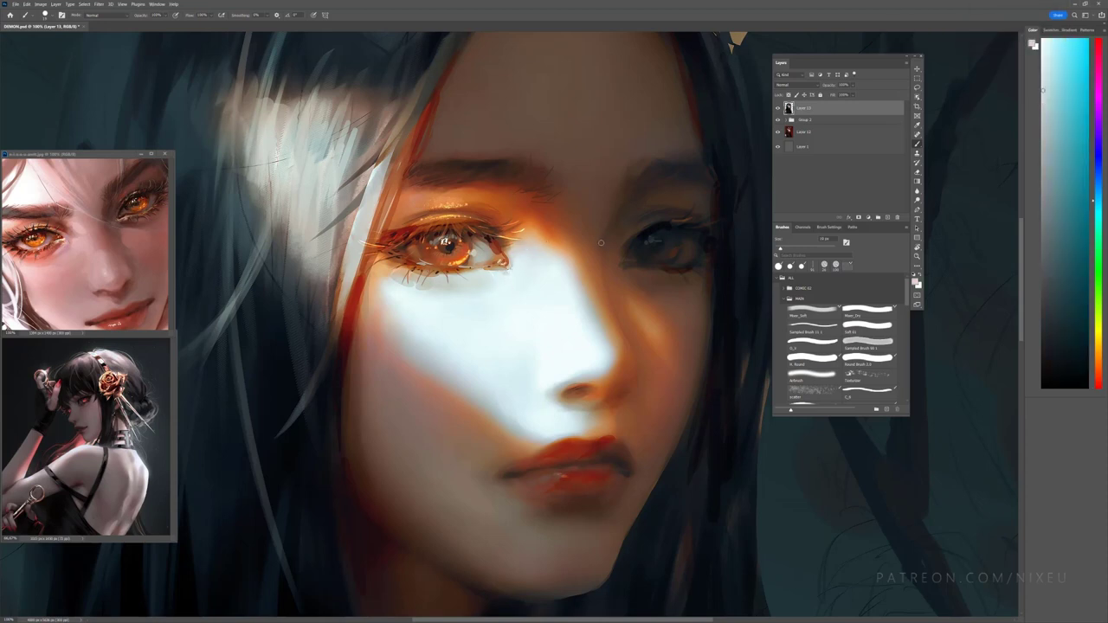
{"action": "left_click", "coordinate": [649, 239], "text": "alt"}
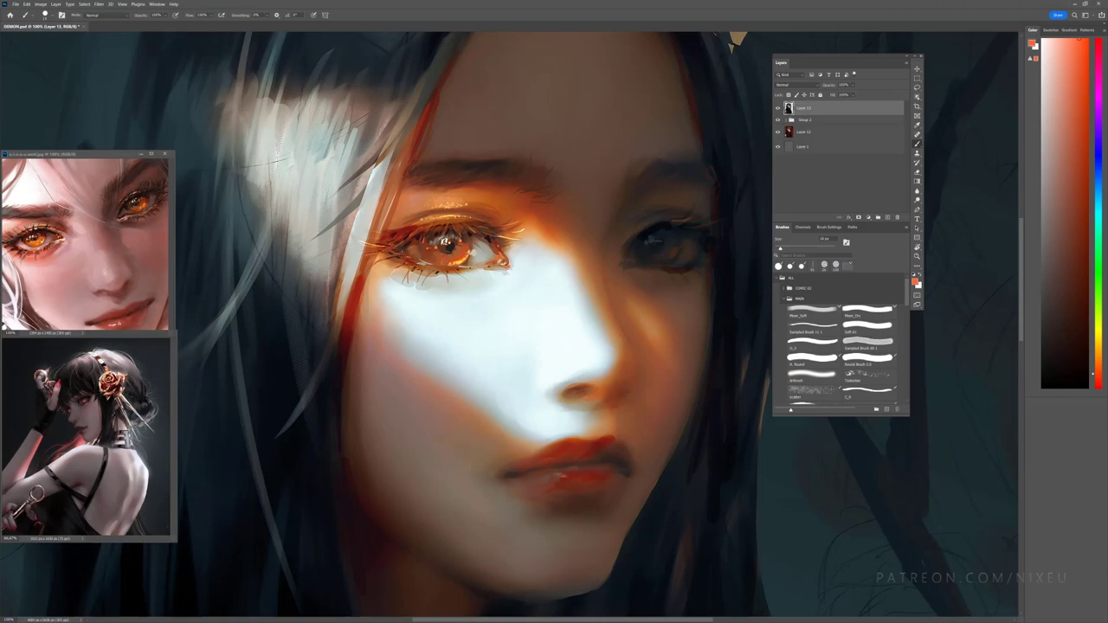
{"action": "scroll", "coordinate": [512, 281], "scroll_direction": "down", "scroll_amount": 5}
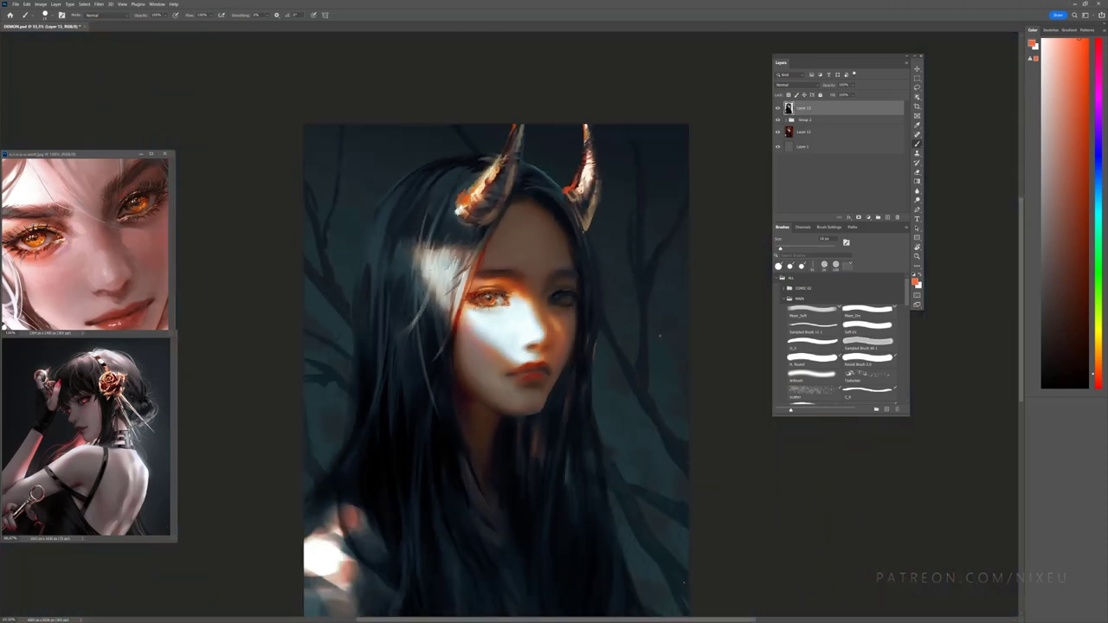
Step: Zoom in and sample dark teal, orange-brown, blue-grey and orange tones around the right eye
{"action": "key", "text": "ctrl+plus"}
{"action": "key", "text": "ctrl+plus"}
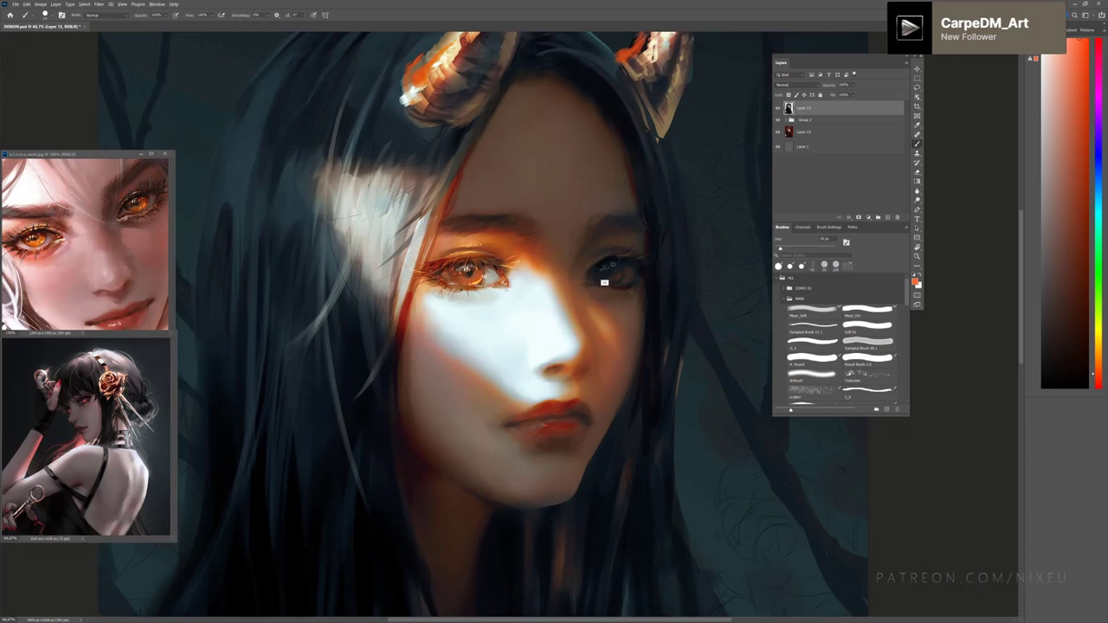
{"action": "left_click", "coordinate": [609, 270], "text": "alt"}
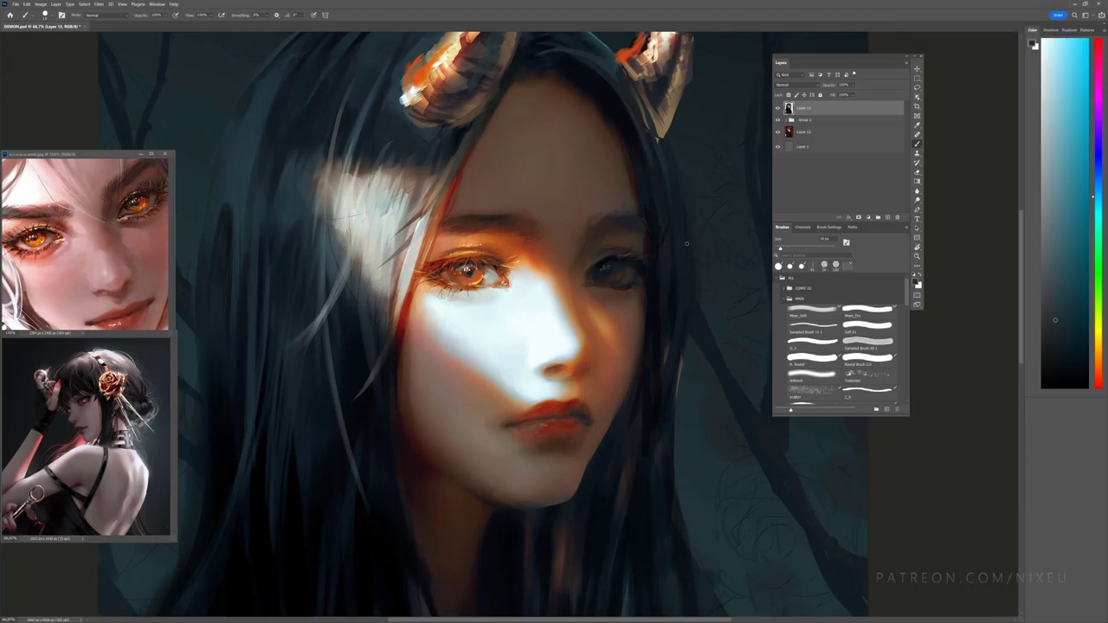
{"action": "left_click", "coordinate": [612, 280], "text": "alt"}
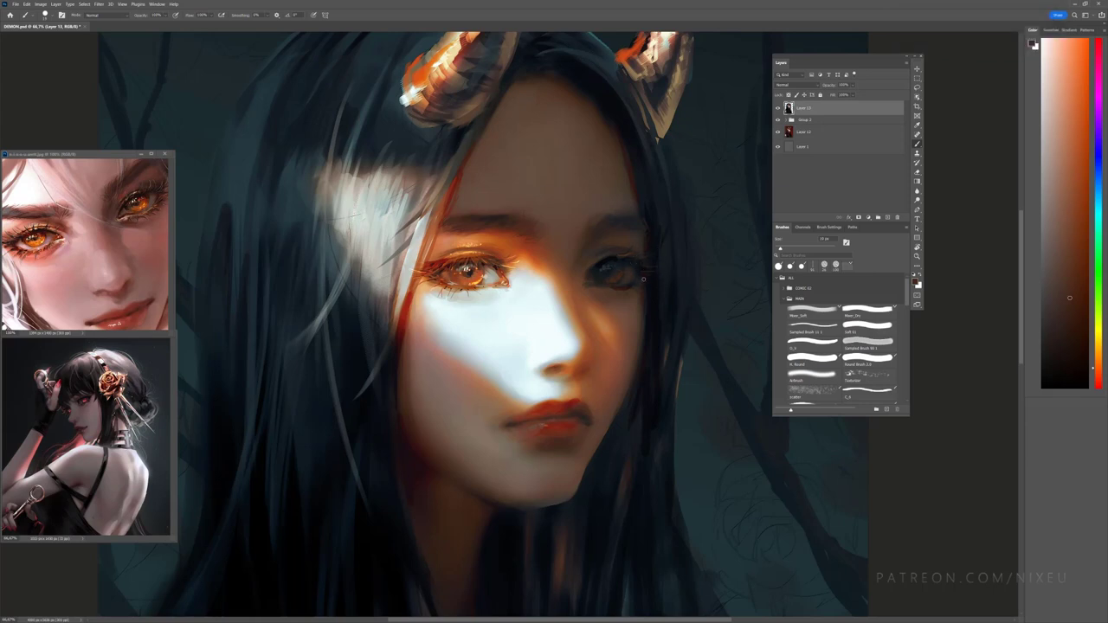
{"action": "left_click", "coordinate": [609, 293], "text": "alt"}
{"action": "left_click", "coordinate": [603, 272], "text": "alt"}
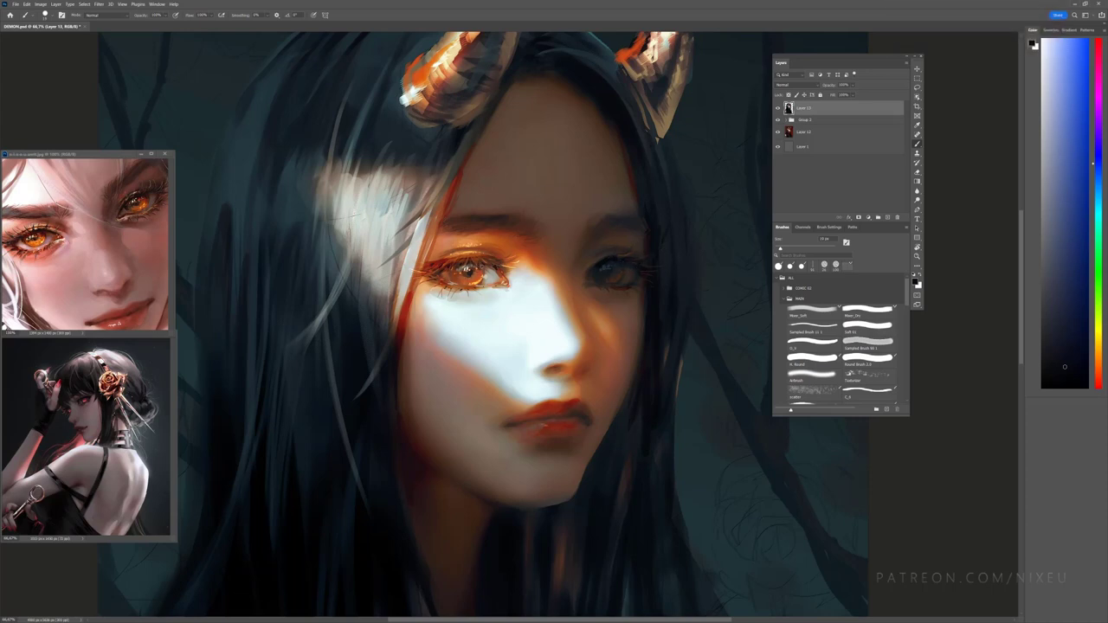
{"action": "left_click", "coordinate": [479, 269], "text": "alt"}
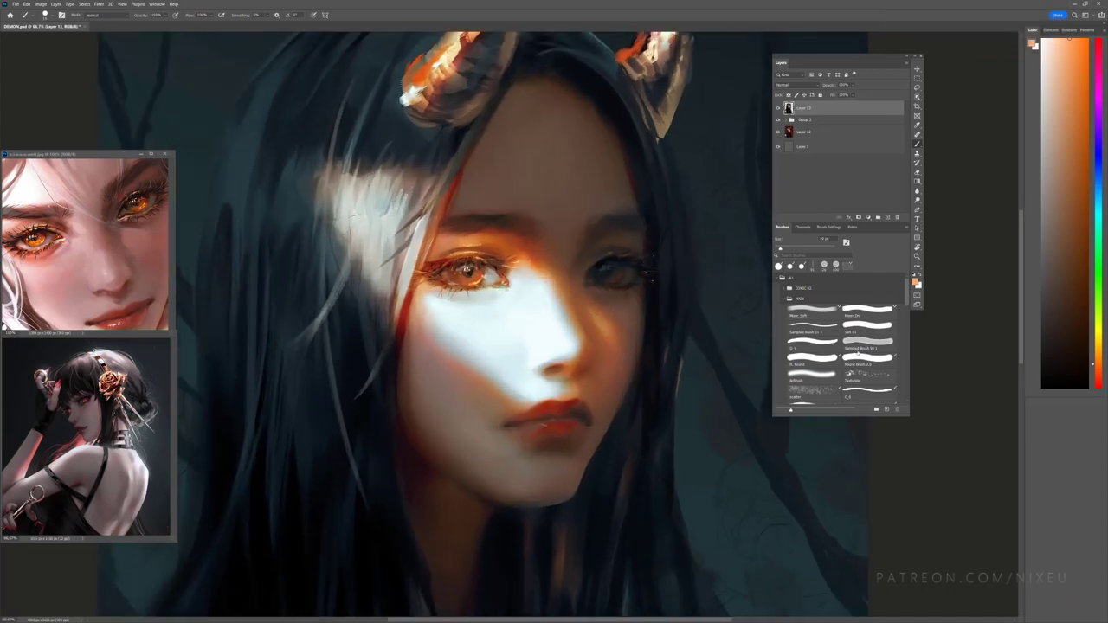
Step: Paint pink-orange glints with a ~100 px soft airbrush, then switch to the first round brush
{"action": "left_click", "coordinate": [812, 376]}
{"action": "left_click", "coordinate": [1098, 82]}
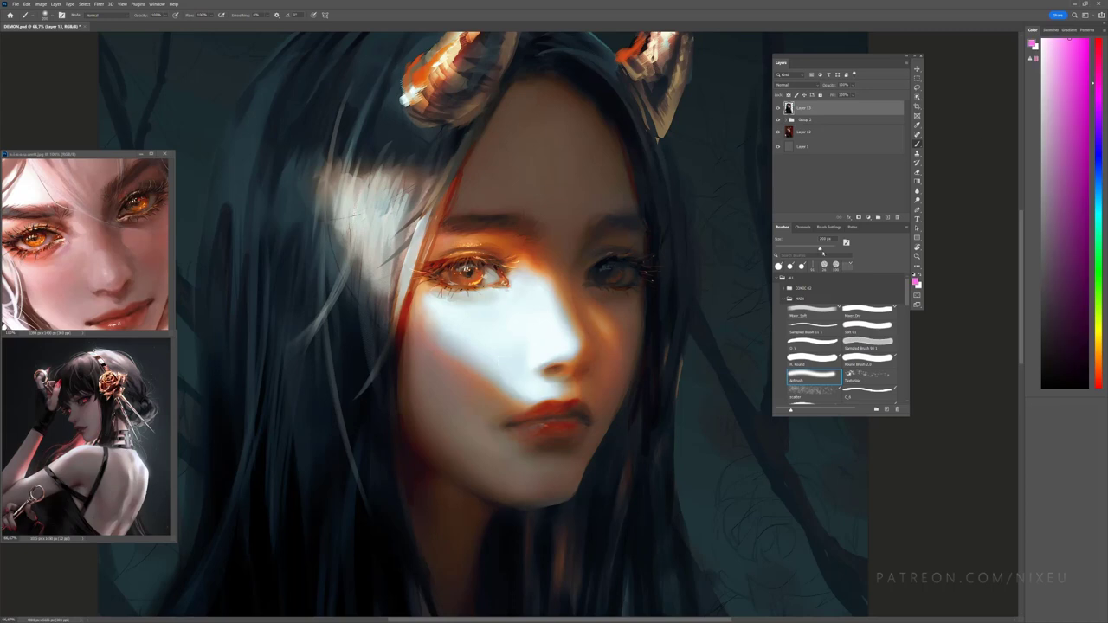
{"action": "key", "text": "bracketright"}
{"action": "left_click", "coordinate": [778, 265]}
{"action": "key", "text": "ctrl+minus"}
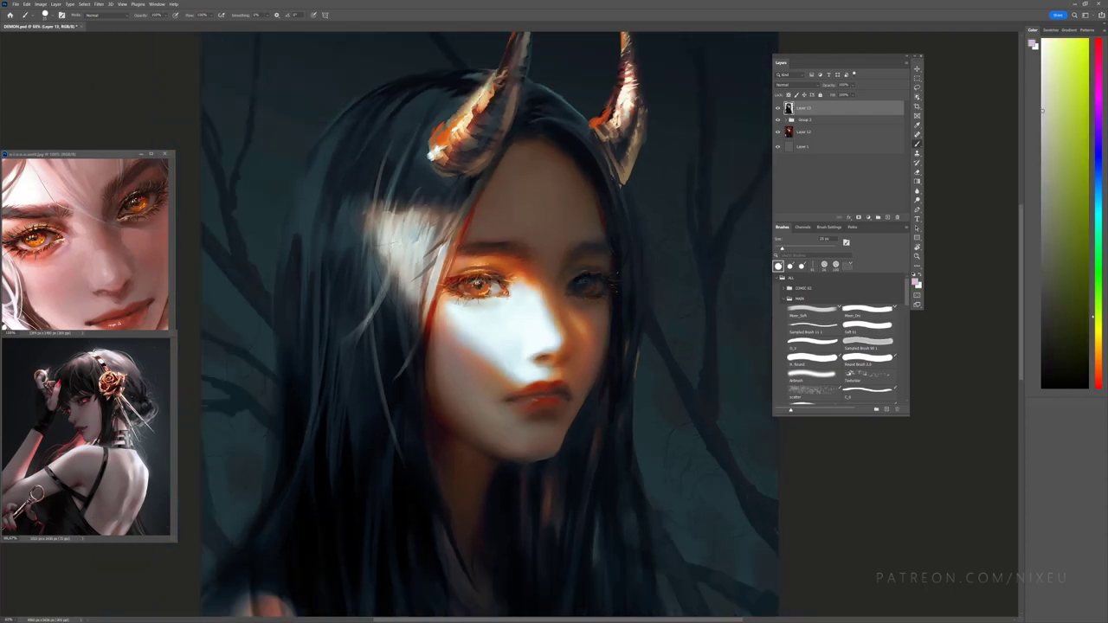
Step: Switch to Sampled Brush 11 1 and sample green, orange-brown and blue-teal hair colours
{"action": "left_click", "coordinate": [441, 275], "text": "alt"}
{"action": "left_click", "coordinate": [472, 189], "text": "alt"}
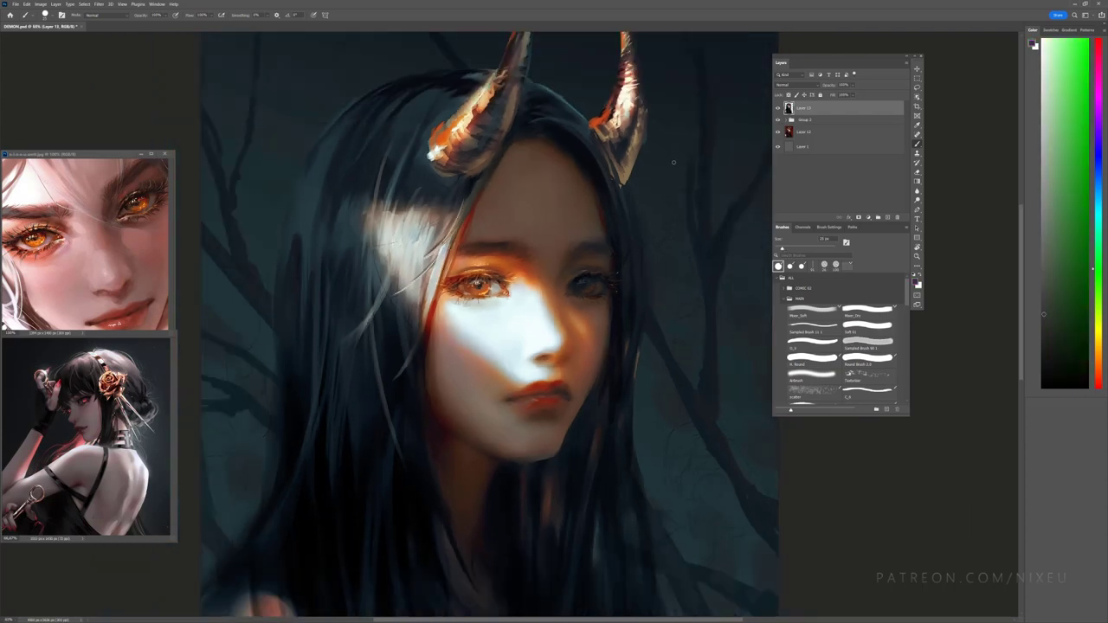
{"action": "left_click", "coordinate": [814, 327]}
{"action": "left_click", "coordinate": [435, 233], "text": "alt"}
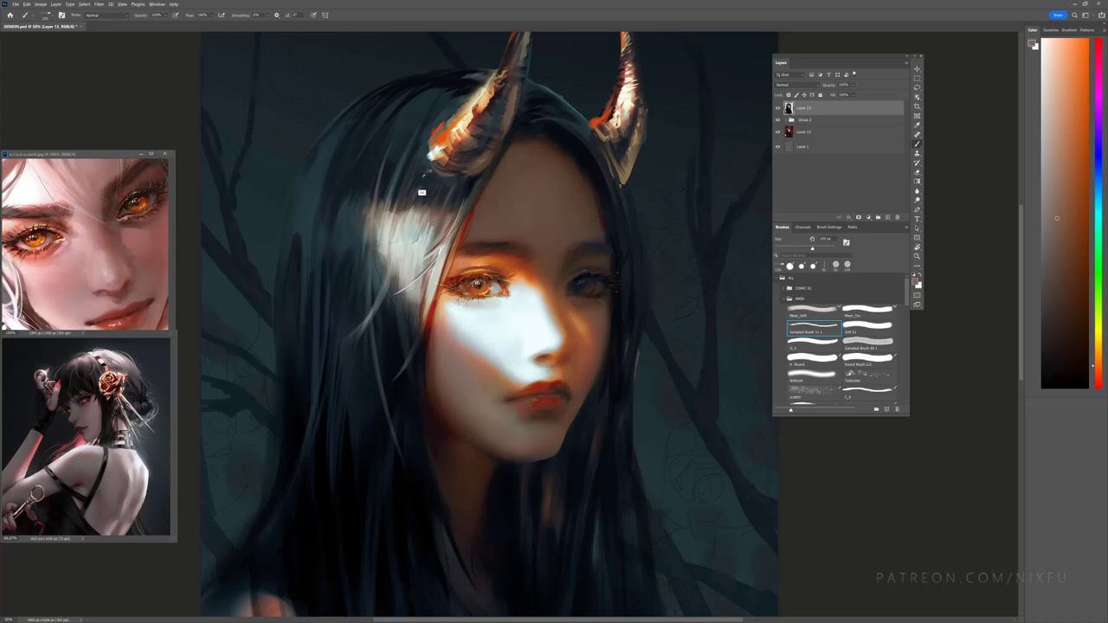
{"action": "left_click", "coordinate": [435, 182], "text": "alt"}
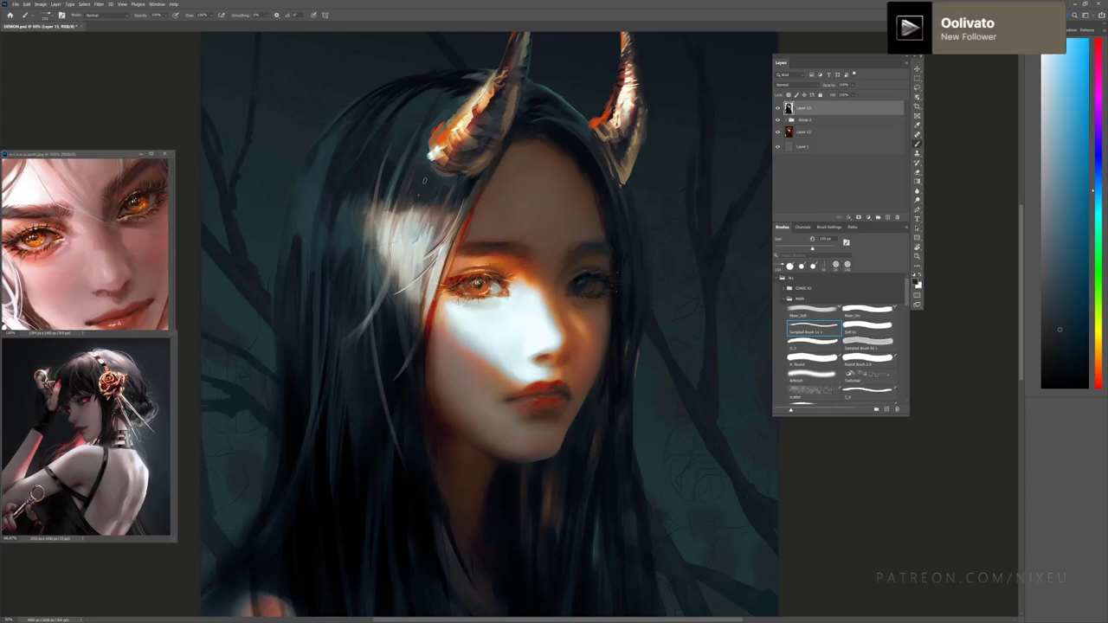
Step: Paint a thin pale hair strand left of the face, then view the whole canvas
{"action": "left_click", "coordinate": [415, 226], "text": "alt"}
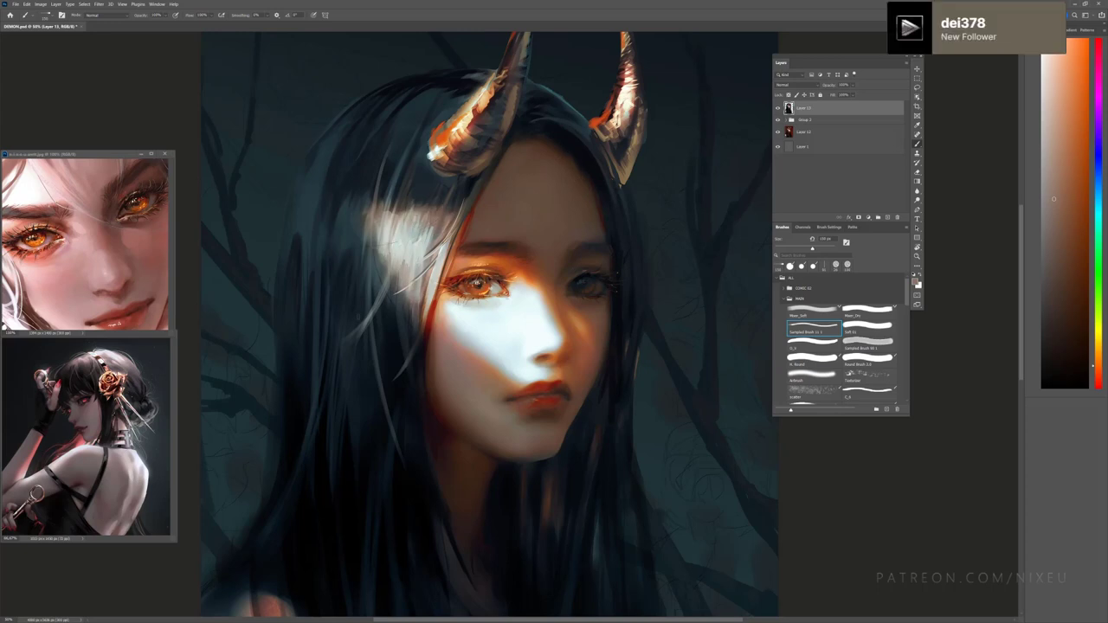
{"action": "left_click", "coordinate": [398, 265], "text": "alt"}
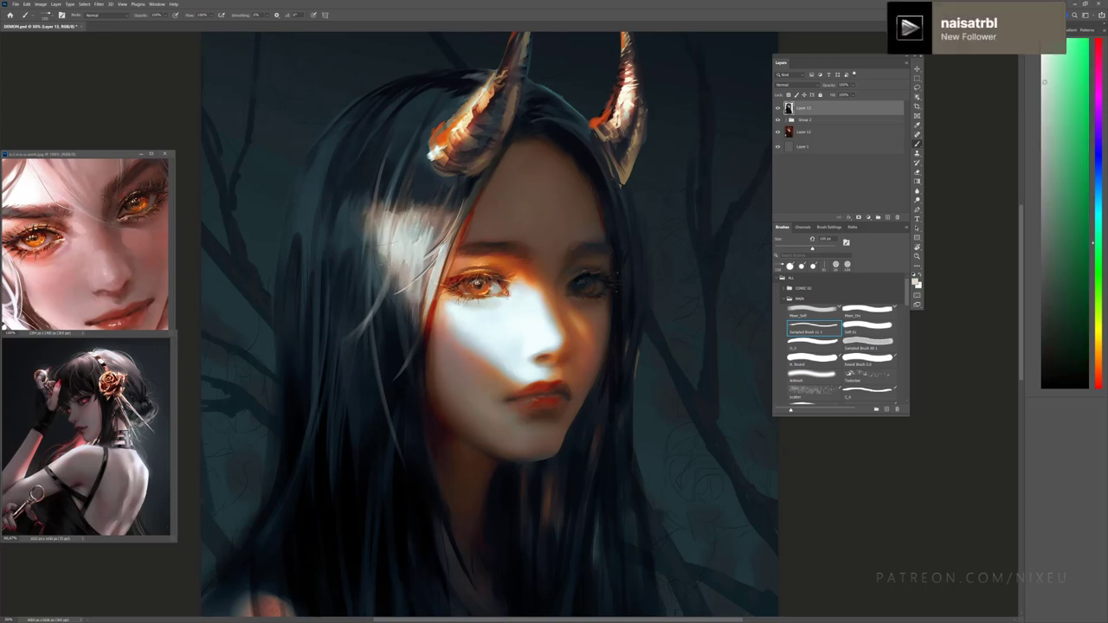
{"action": "left_click_drag", "start_coordinate": [388, 253], "coordinate": [382, 298]}
{"action": "left_click", "coordinate": [342, 242], "text": "alt"}
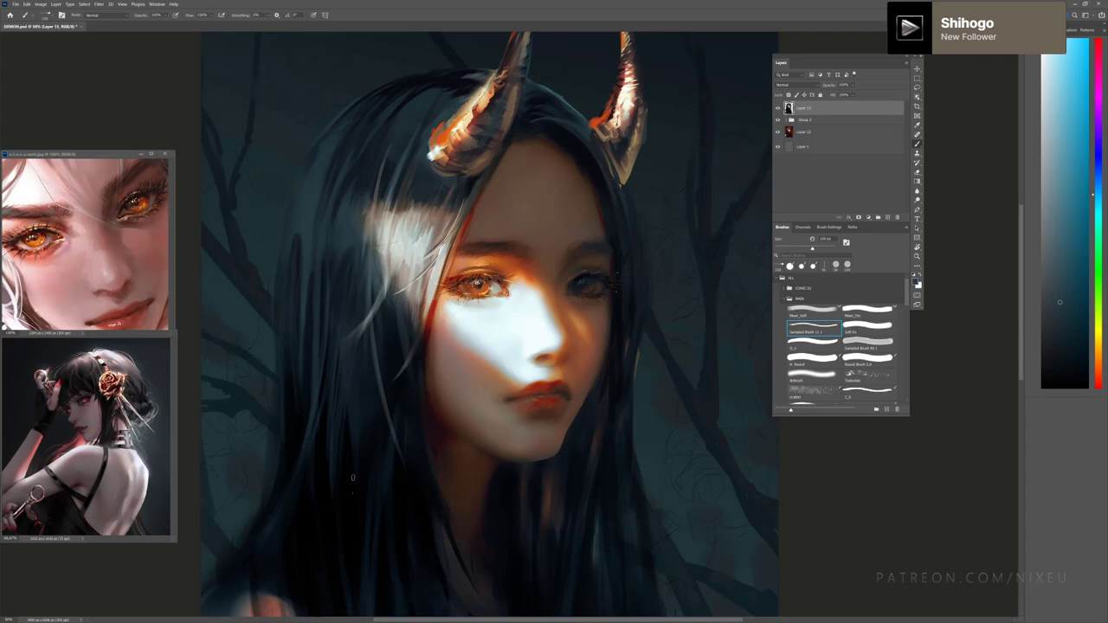
{"action": "key", "text": "ctrl+minus"}
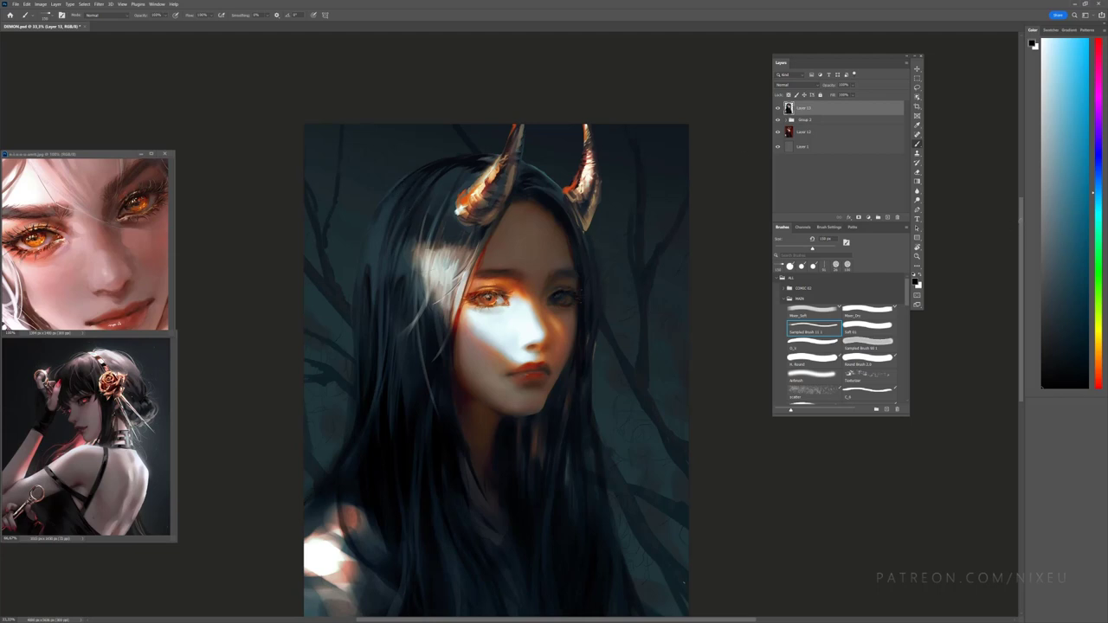
Step: Paint a thin light strand into the dark hair below the chin on the left
{"action": "scroll", "coordinate": [496, 347], "scroll_direction": "down", "scroll_amount": 1}
{"action": "left_click_drag", "start_coordinate": [565, 621], "coordinate": [586, 611]}
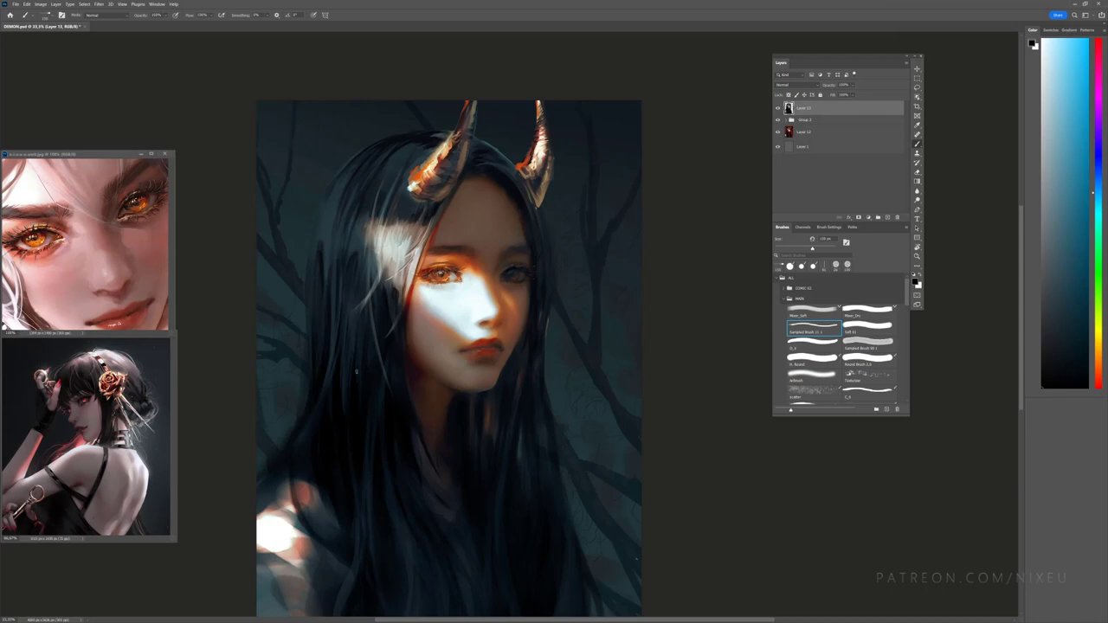
{"action": "left_click", "coordinate": [328, 238], "text": "alt"}
{"action": "left_click_drag", "start_coordinate": [363, 324], "coordinate": [365, 348]}
{"action": "left_click", "coordinate": [360, 350], "text": "alt"}
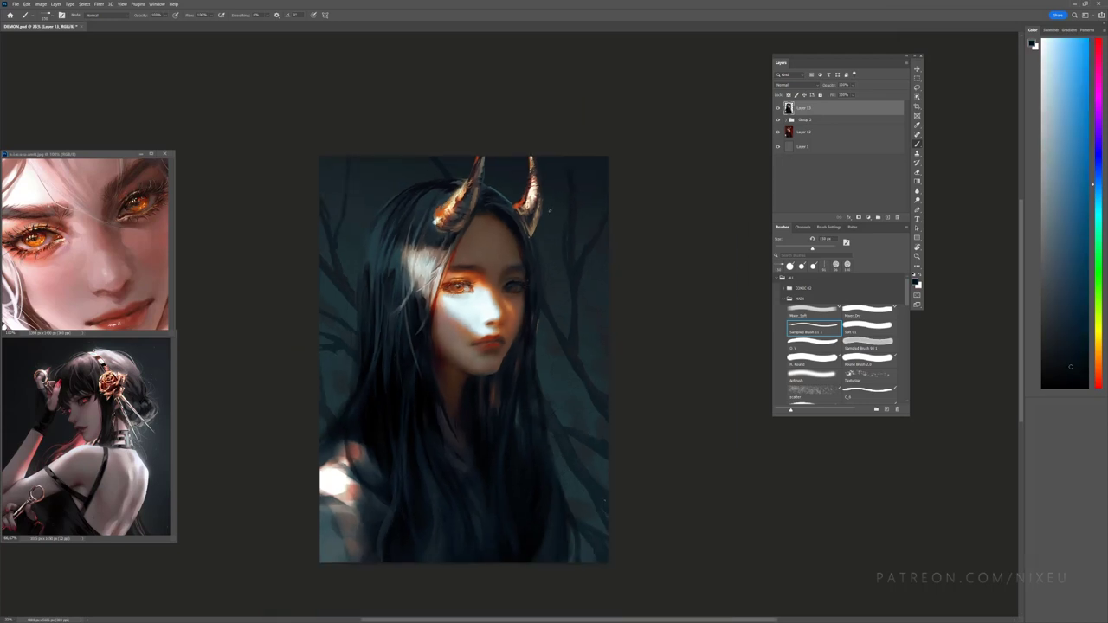
Step: Sample teal, red, peach, red-brown and near-black blue colours, then zoom in on the face
{"action": "left_click", "coordinate": [422, 148], "text": "alt"}
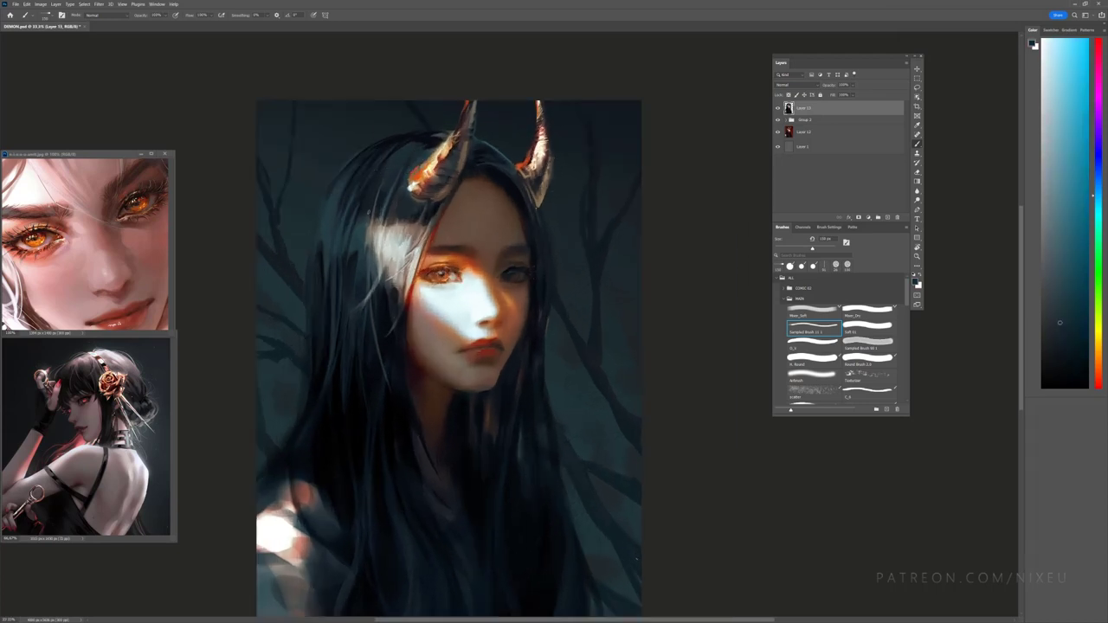
{"action": "left_click", "coordinate": [364, 222], "text": "alt"}
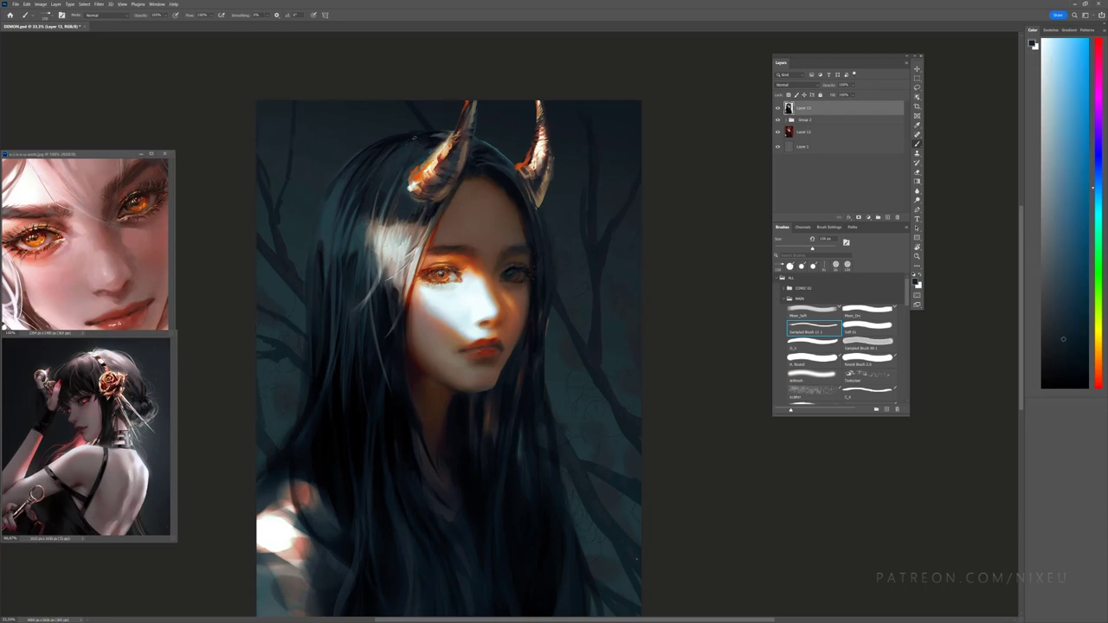
{"action": "left_click", "coordinate": [329, 231], "text": "alt"}
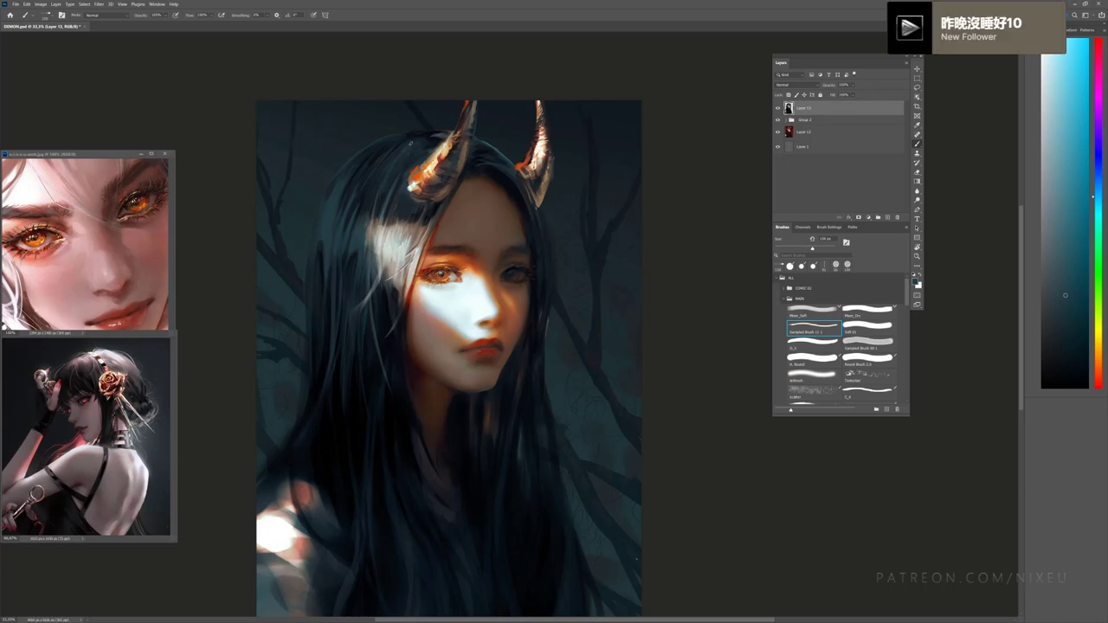
{"action": "key", "text": "x"}
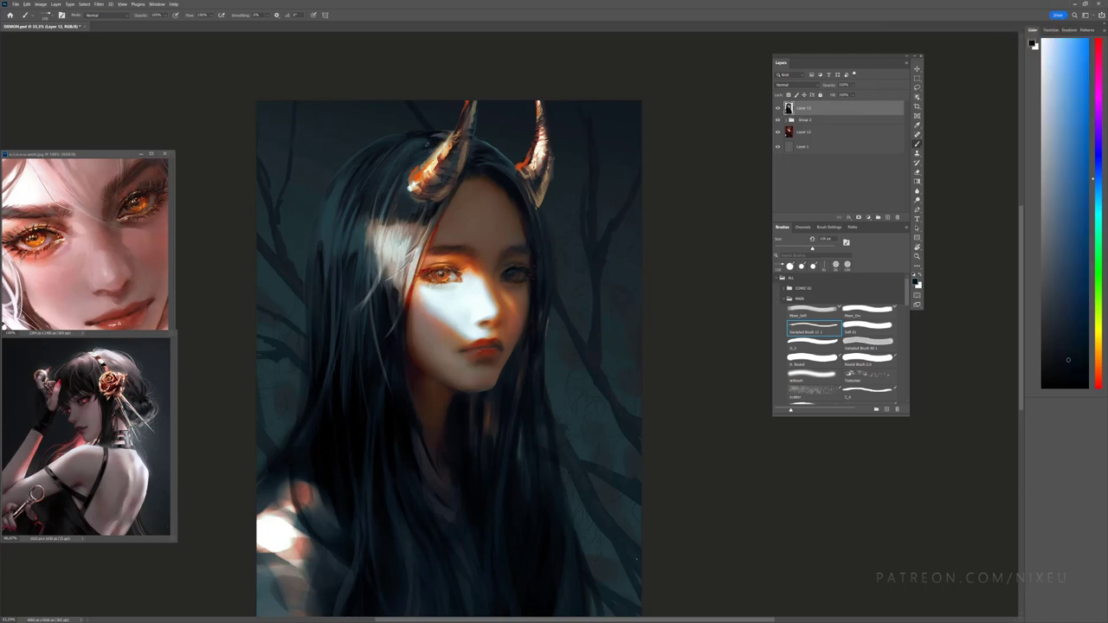
{"action": "left_click", "coordinate": [547, 118], "text": "alt"}
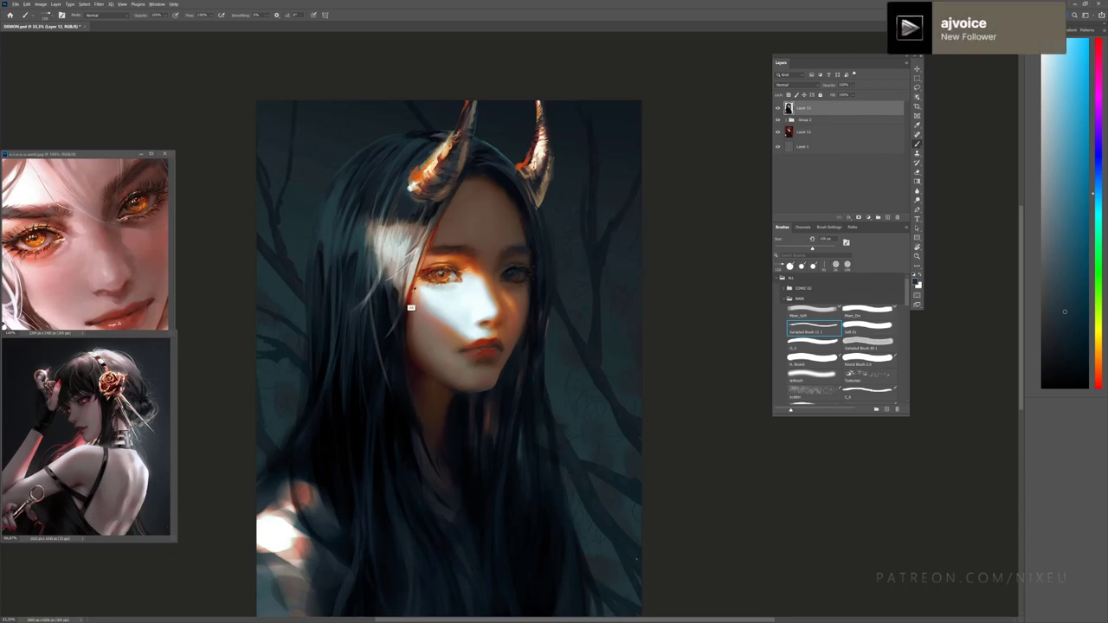
{"action": "left_click", "coordinate": [412, 308], "text": "alt"}
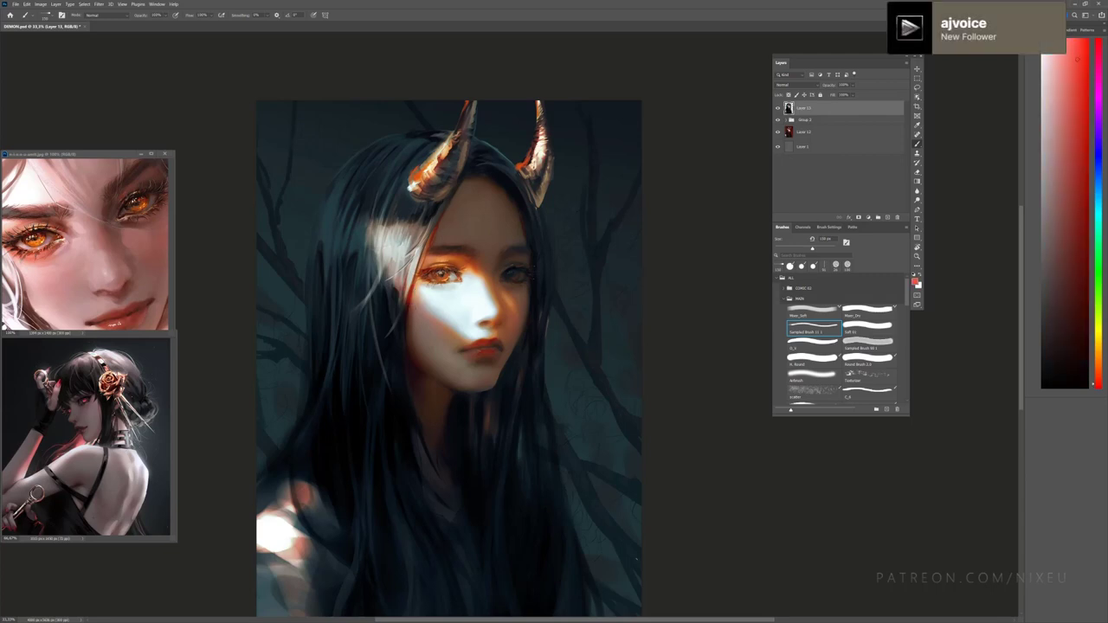
{"action": "left_click", "coordinate": [412, 231], "text": "alt"}
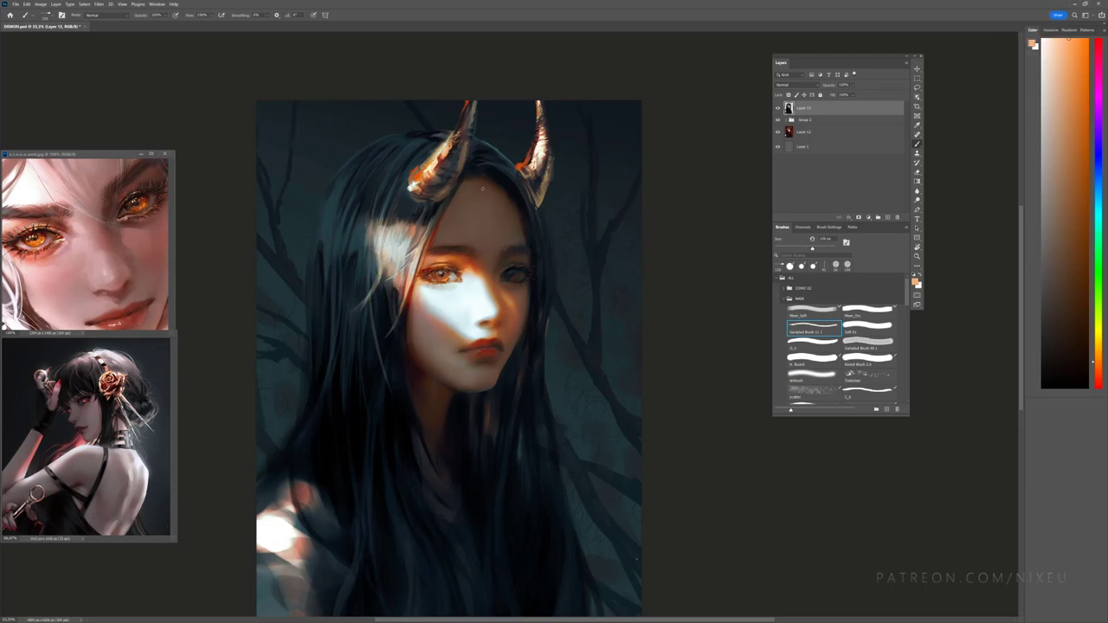
{"action": "left_click", "coordinate": [443, 223], "text": "alt"}
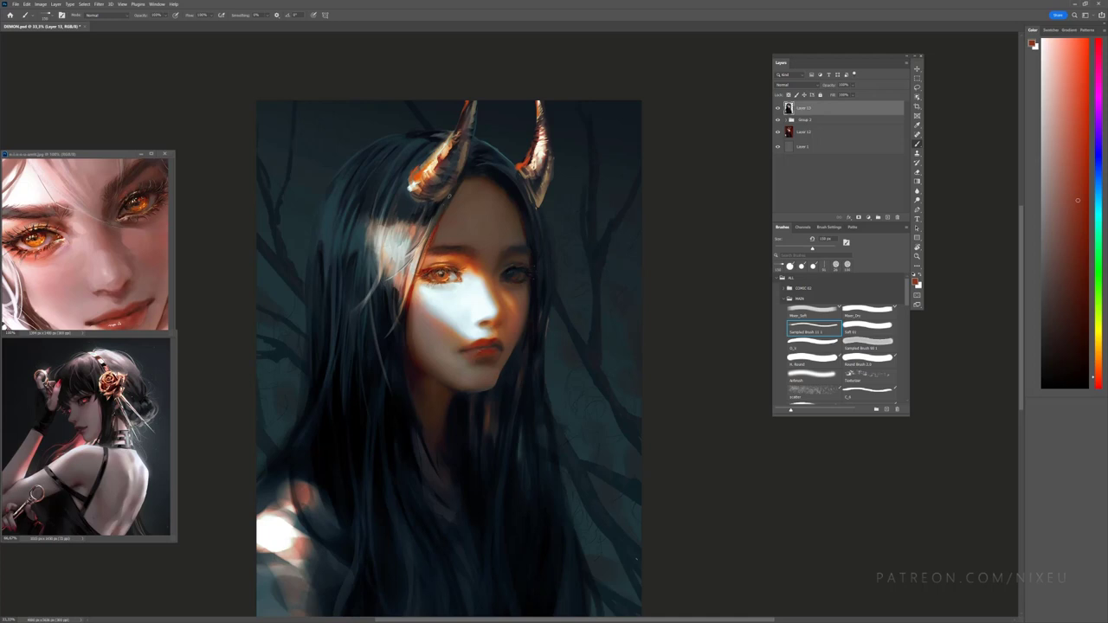
{"action": "left_click", "coordinate": [438, 222], "text": "alt"}
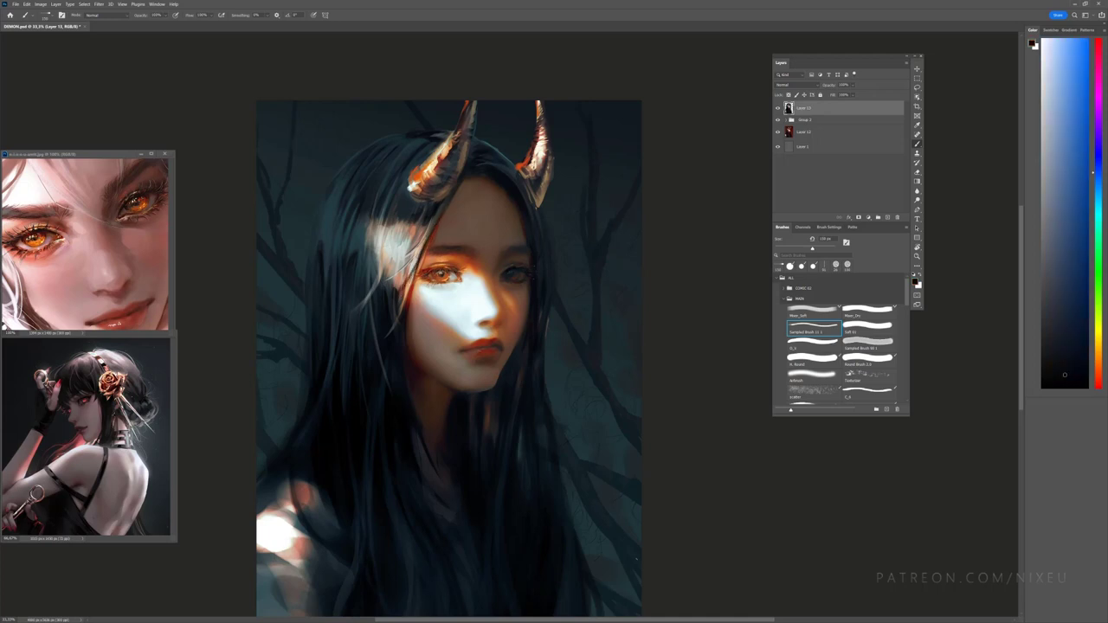
{"action": "key", "text": "ctrl+plus"}
Step: Paint light orange strokes over the hair beside the forehead and zoom out to review
{"action": "left_click", "coordinate": [379, 212], "text": "alt"}
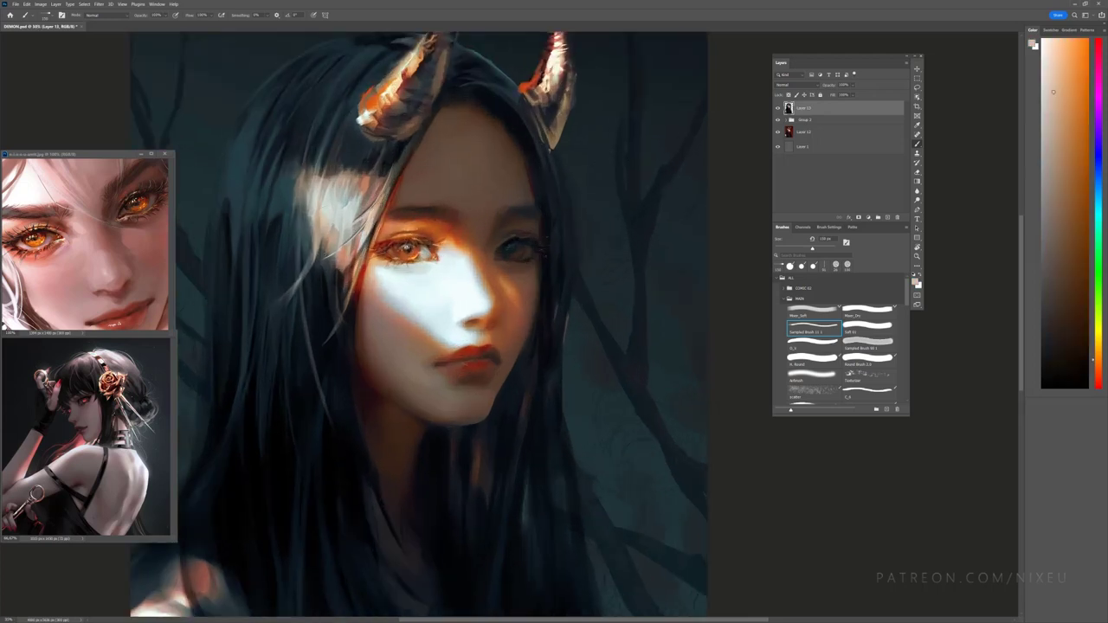
{"action": "mouse_move", "coordinate": [395, 186]}
{"action": "left_mouse_down"}
{"action": "mouse_move", "coordinate": [372, 242]}
{"action": "mouse_move", "coordinate": [377, 234]}
{"action": "left_mouse_up"}
{"action": "key", "text": "ctrl+minus"}
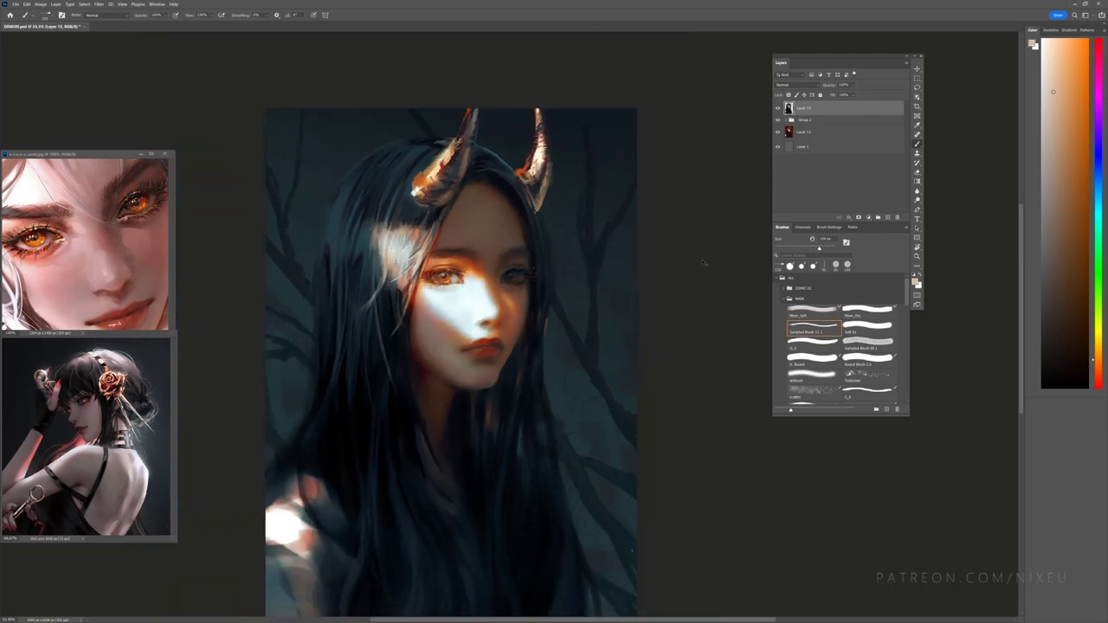
{"action": "key", "text": "ctrl+minus"}
Step: Sample dark blue, cyan and teal tones from the background and lower hair
{"action": "left_click", "coordinate": [429, 472], "text": "alt"}
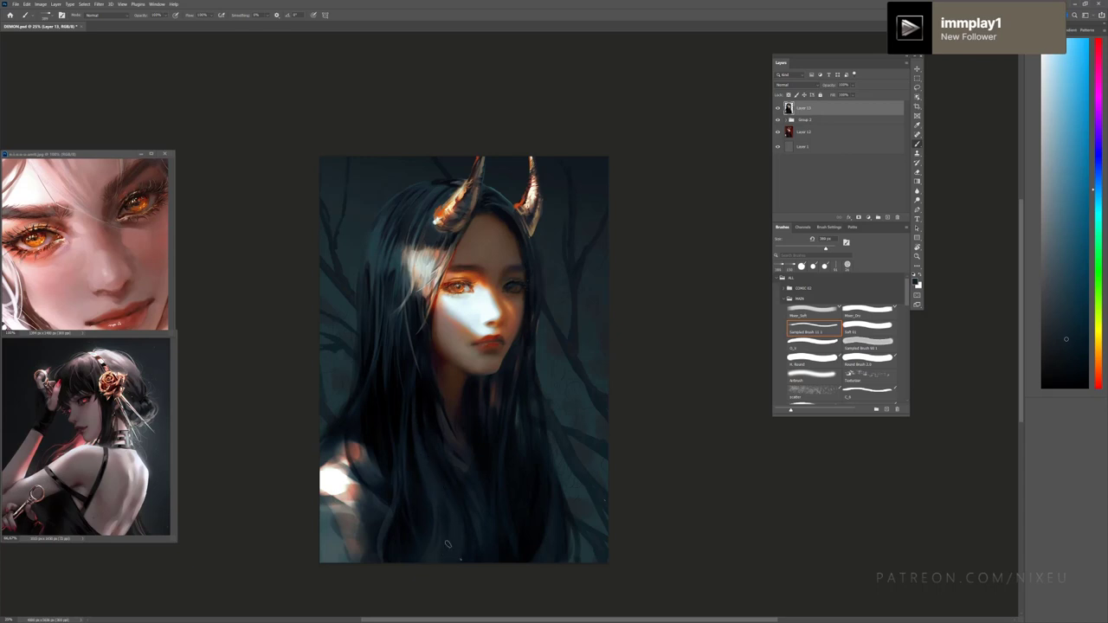
{"action": "key", "text": "d"}
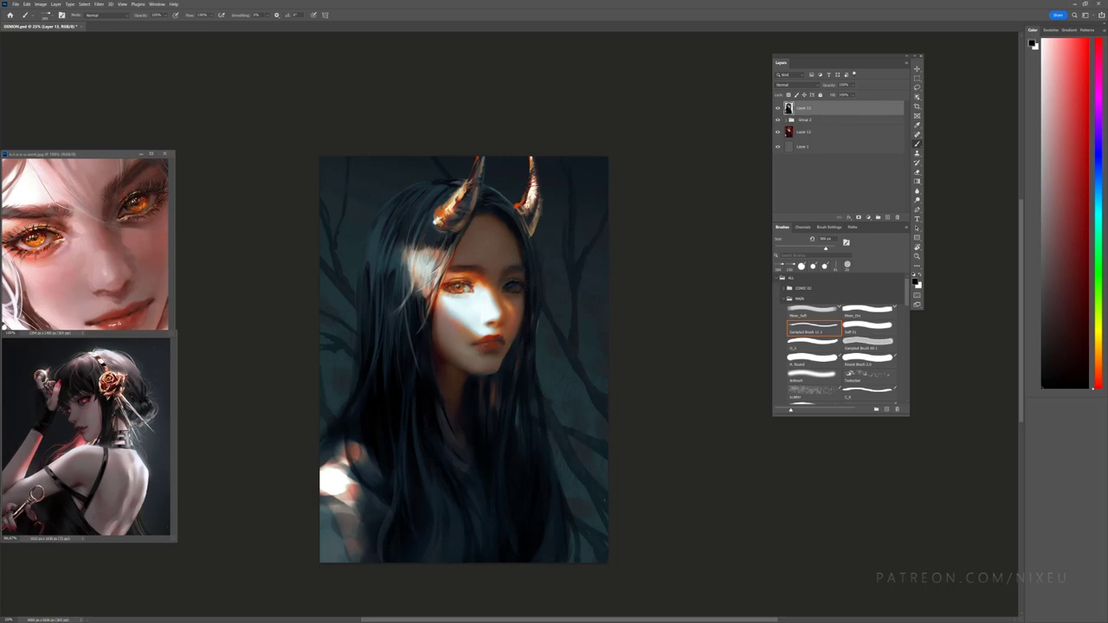
{"action": "left_click", "coordinate": [376, 274], "text": "alt"}
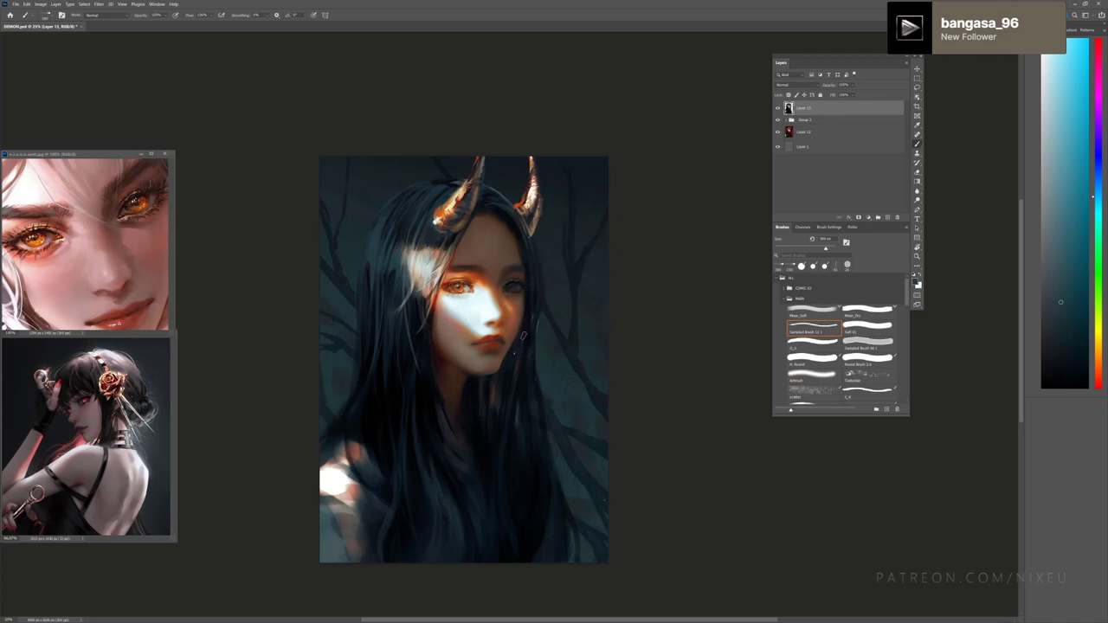
{"action": "left_click", "coordinate": [439, 468], "text": "alt"}
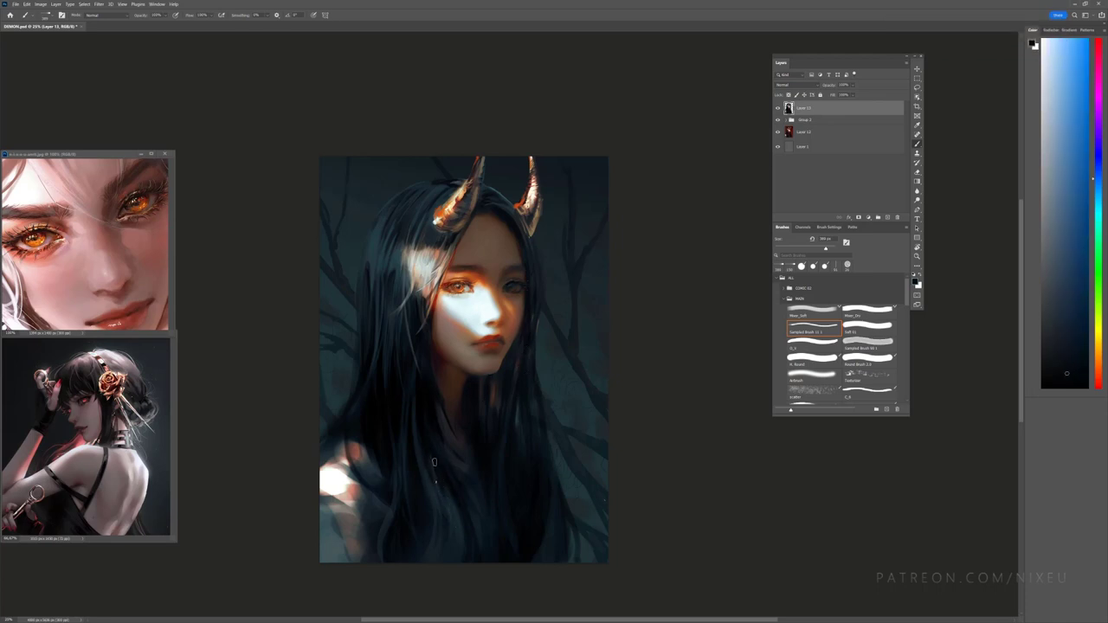
{"action": "scroll", "coordinate": [510, 347], "scroll_direction": "down", "scroll_amount": 3}
{"action": "key", "text": "ctrl+plus"}
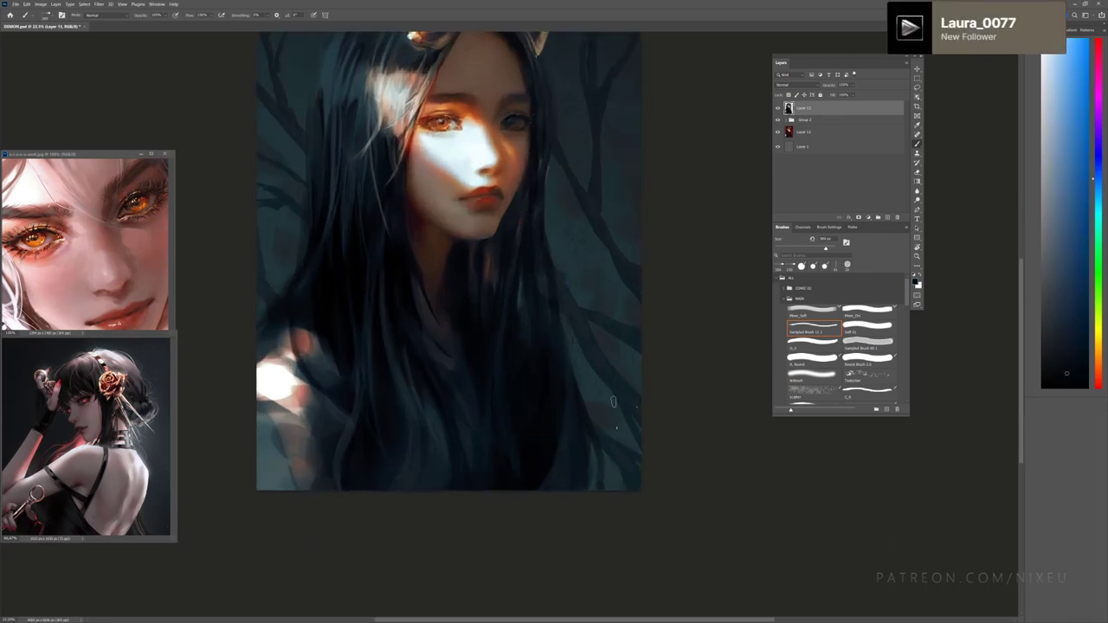
{"action": "left_click", "coordinate": [384, 321], "text": "alt"}
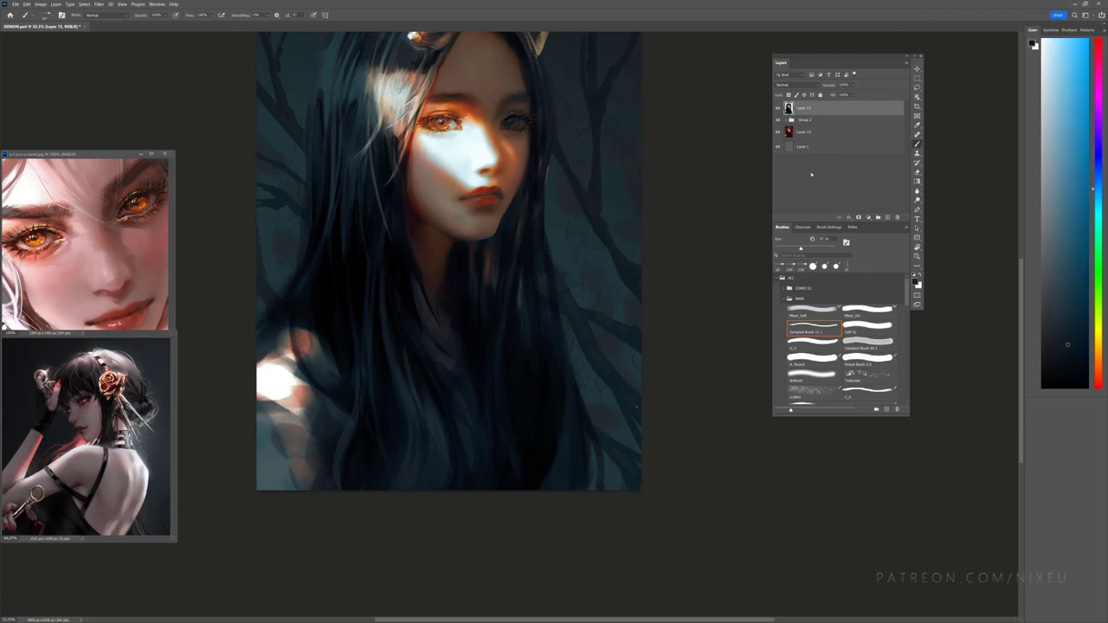
{"action": "key", "text": "ctrl+plus"}
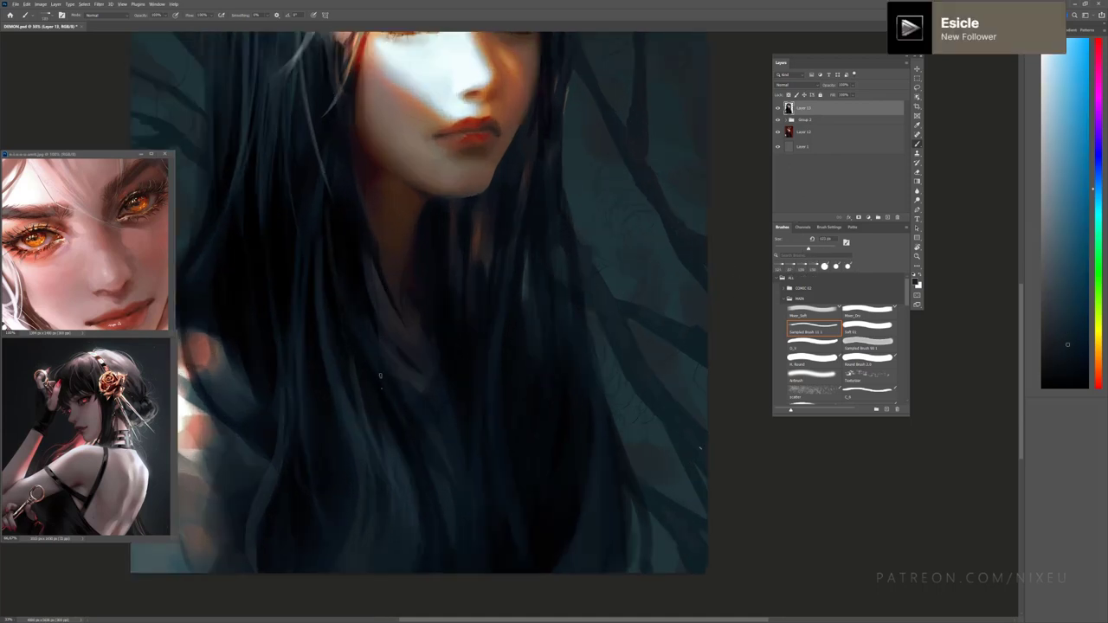
{"action": "scroll", "coordinate": [327, 248], "scroll_direction": "up", "scroll_amount": 2}
{"action": "key", "text": "ctrl+minus"}
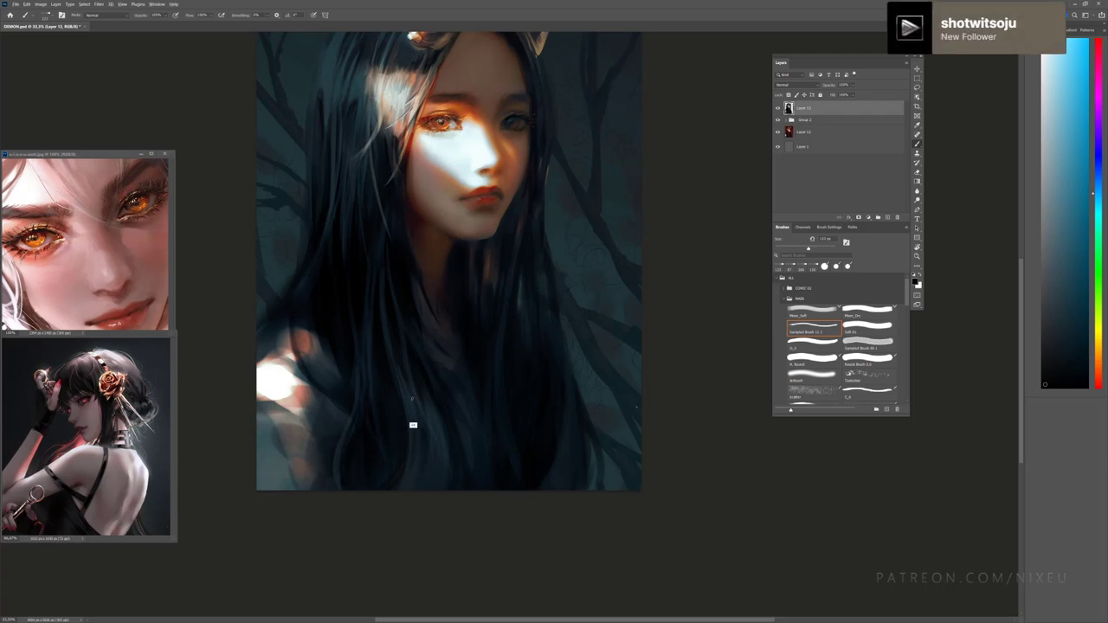
{"action": "left_click", "coordinate": [359, 390], "text": "alt"}
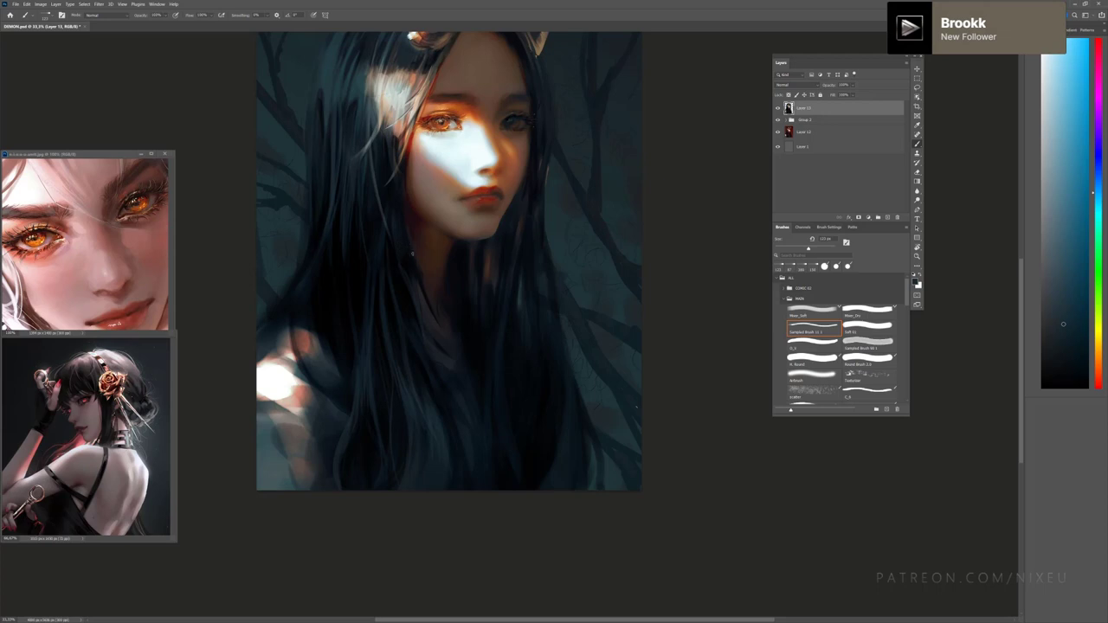
Step: Eyedrop a series of lighter and darker blue tones from the hair strands
{"action": "left_click", "coordinate": [393, 207], "text": "alt"}
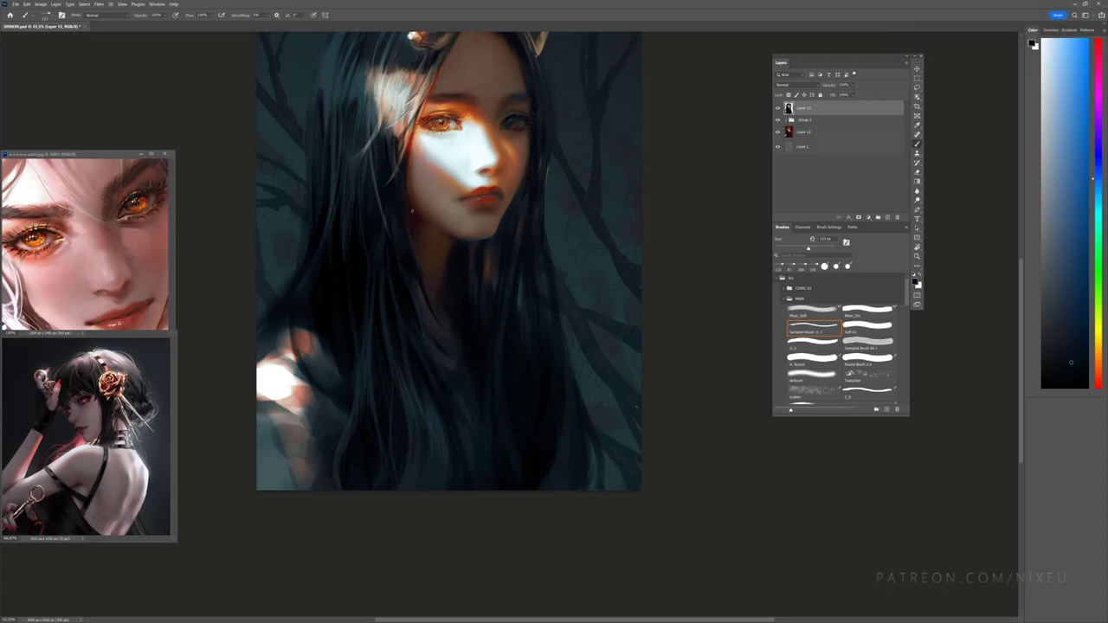
{"action": "left_click", "coordinate": [412, 209], "text": "alt"}
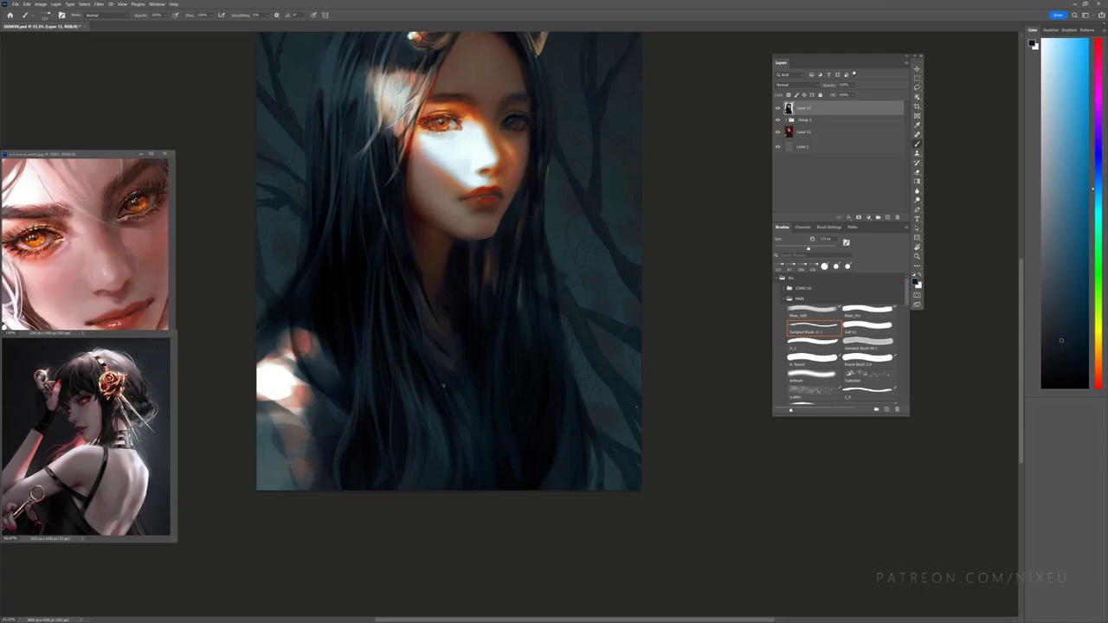
{"action": "left_click", "coordinate": [452, 403], "text": "alt"}
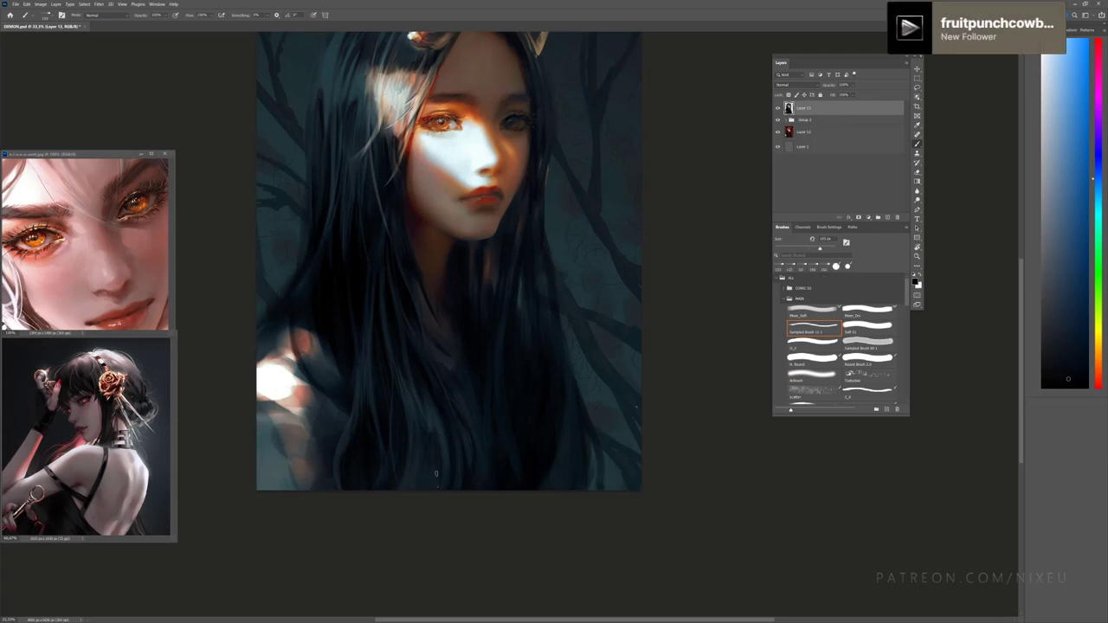
{"action": "left_click", "coordinate": [435, 416], "text": "alt"}
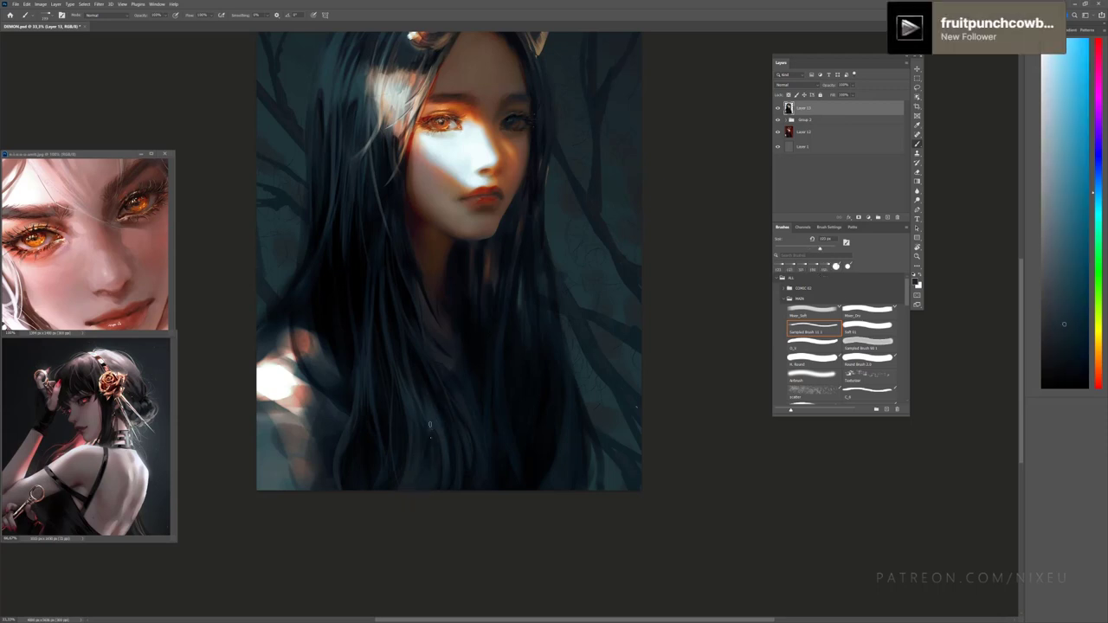
{"action": "left_click", "coordinate": [418, 391], "text": "alt"}
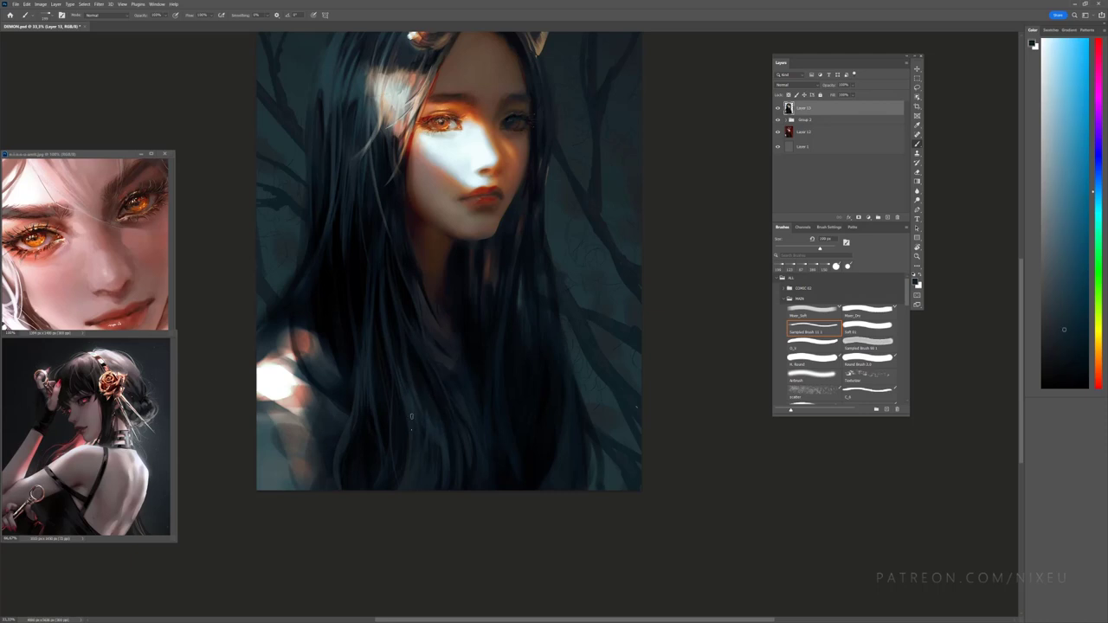
{"action": "left_click", "coordinate": [413, 426], "text": "alt"}
{"action": "left_click", "coordinate": [413, 453], "text": "alt"}
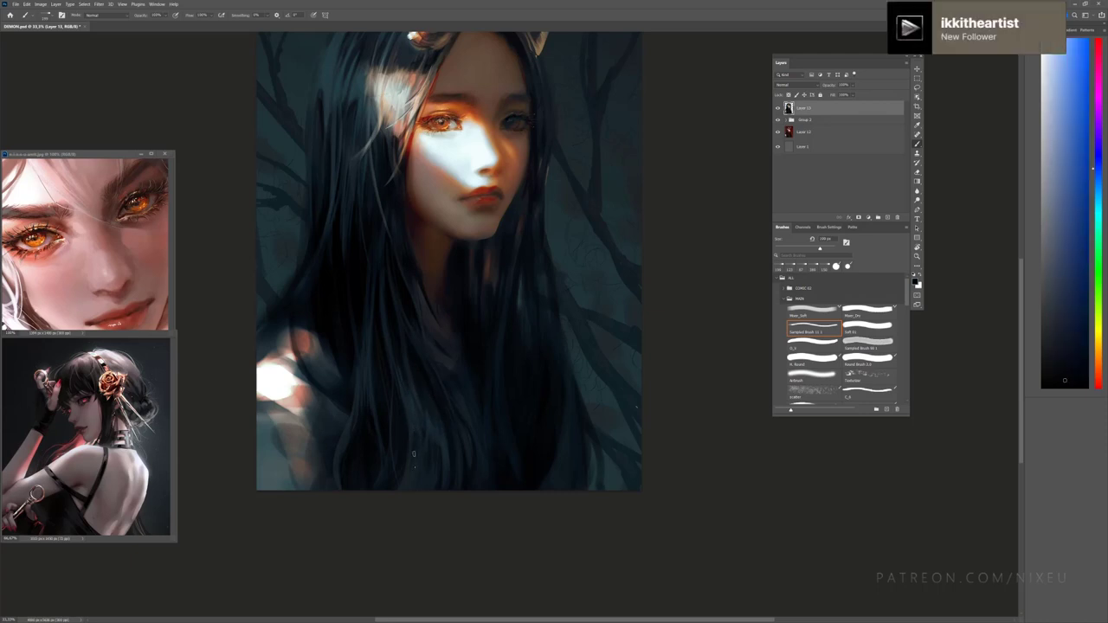
{"action": "left_click", "coordinate": [422, 407], "text": "alt"}
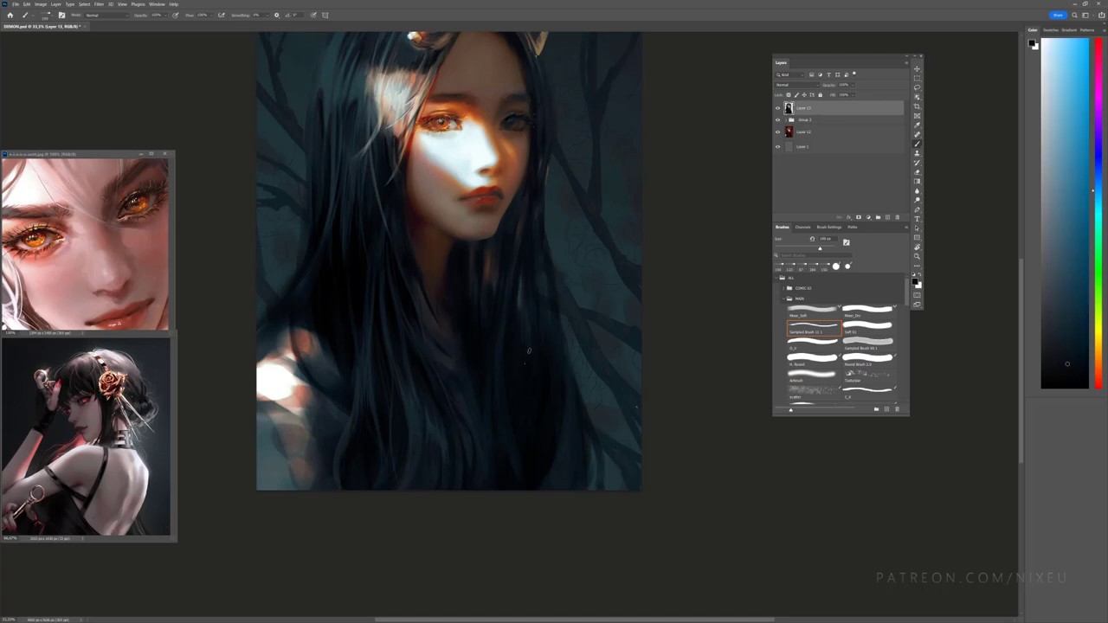
{"action": "left_click", "coordinate": [432, 411], "text": "alt"}
{"action": "left_click", "coordinate": [361, 401], "text": "alt"}
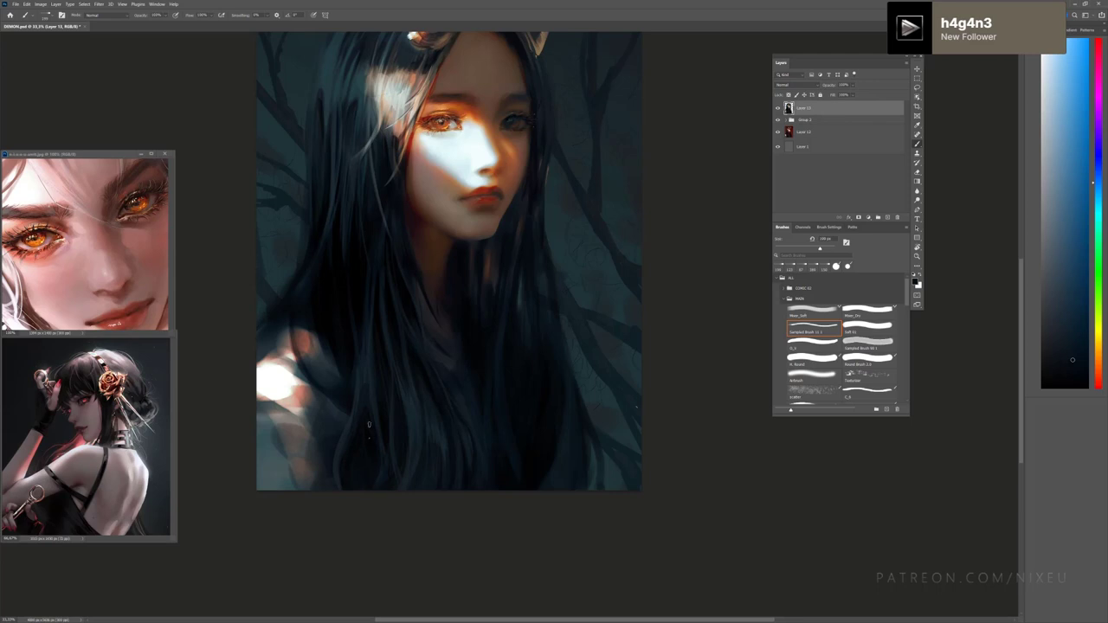
{"action": "left_click", "coordinate": [367, 460], "text": "alt"}
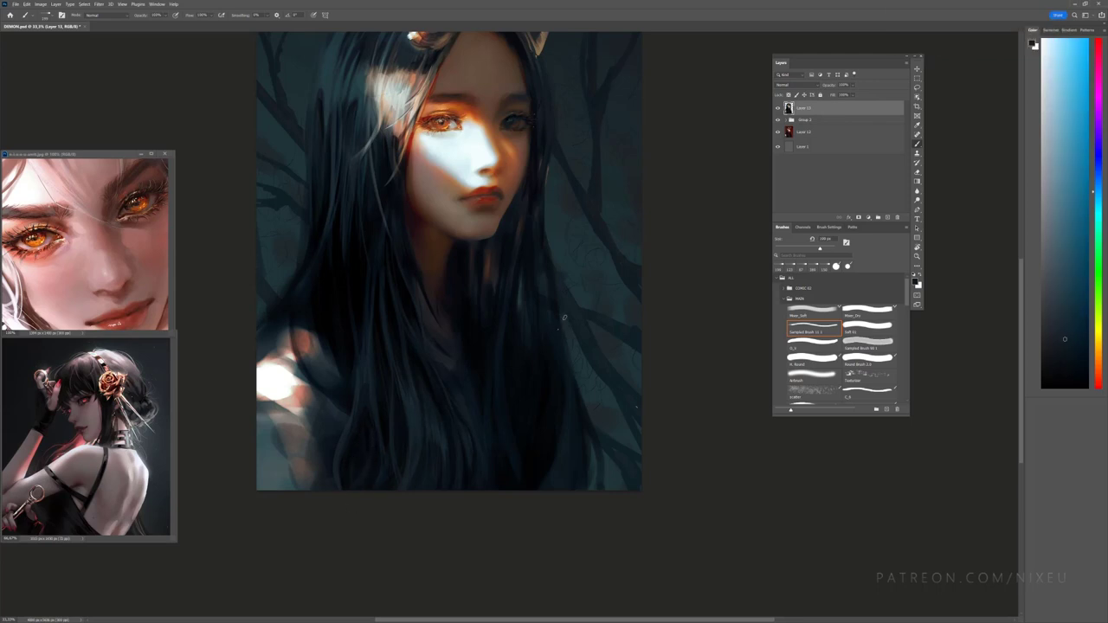
Step: With a smaller brush, paint a dark stroke on the hair near the left shoulder
{"action": "scroll", "coordinate": [337, 293], "scroll_direction": "up", "scroll_amount": 2}
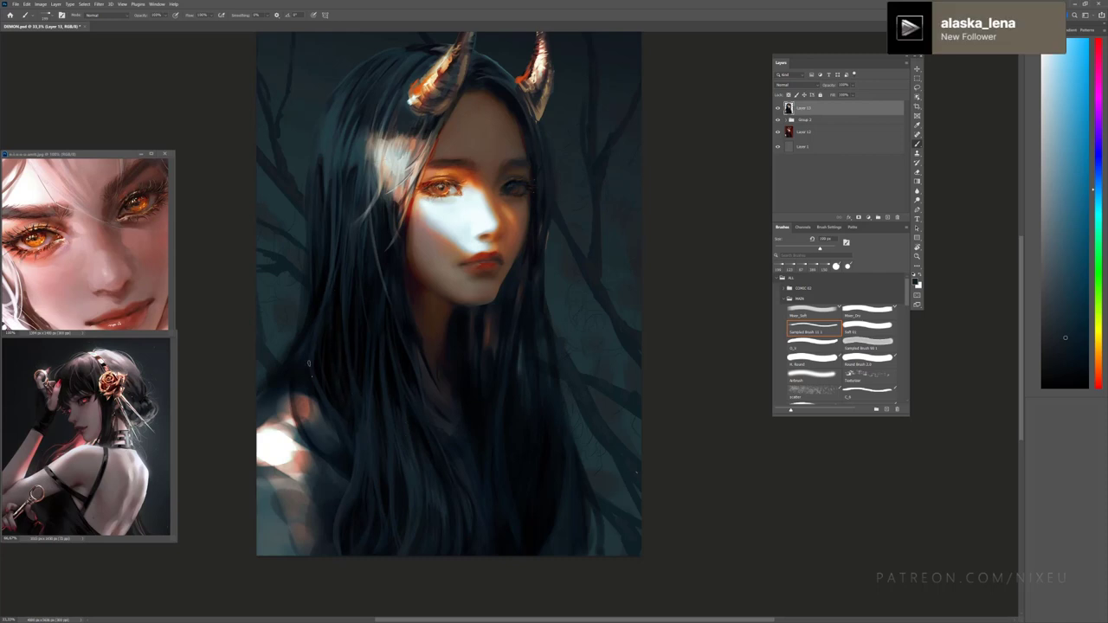
{"action": "key", "text": "bracketleft"}
{"action": "key", "text": "bracketleft"}
{"action": "key", "text": "bracketleft"}
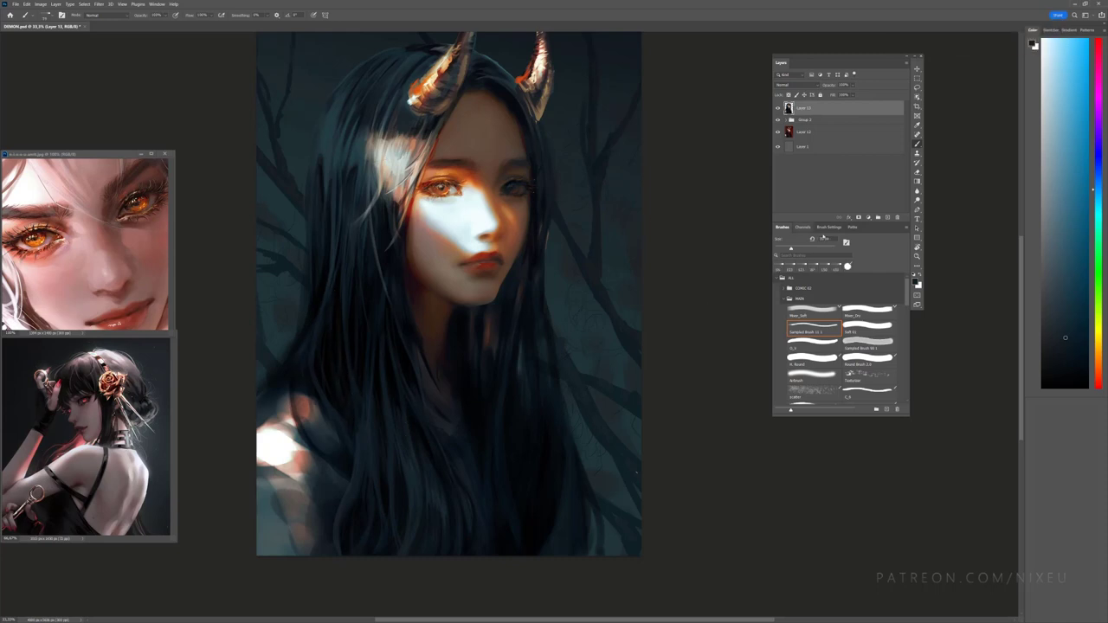
{"action": "left_click", "coordinate": [295, 382], "text": "alt"}
{"action": "left_click_drag", "start_coordinate": [301, 422], "coordinate": [299, 396]}
Step: Adjust the paint colour and load a soft airbrush preset
{"action": "left_click", "coordinate": [305, 322], "text": "alt"}
{"action": "left_click", "coordinate": [308, 266], "text": "alt"}
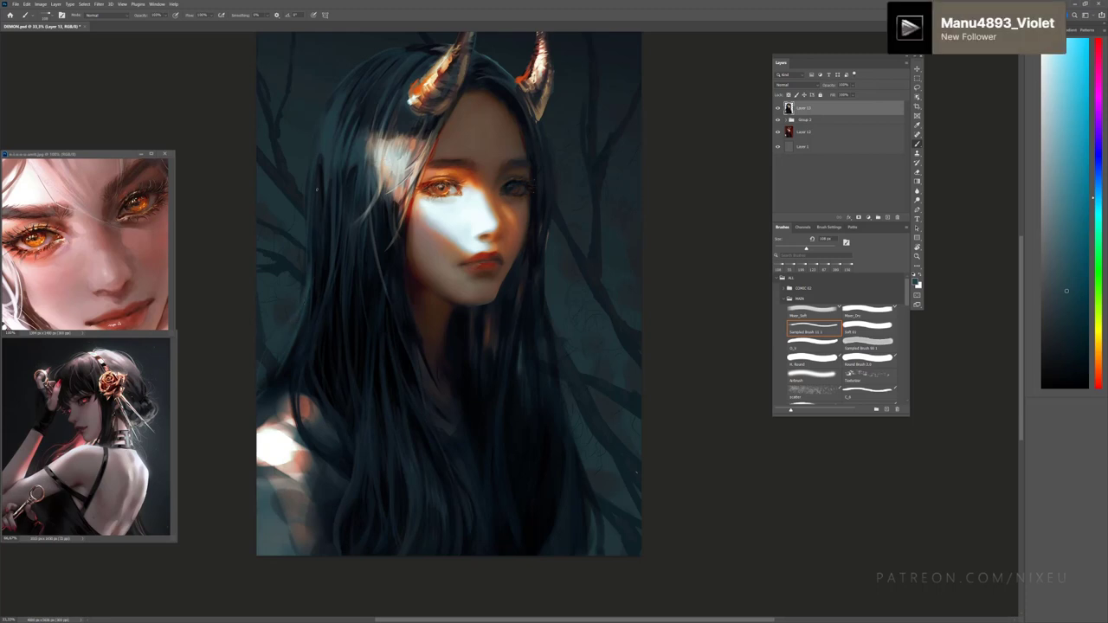
{"action": "left_click", "coordinate": [812, 374]}
Step: In Color Dodge mode, paint teal glows down the left hair strand and near the horn
{"action": "left_click", "coordinate": [105, 15]}
{"action": "left_click", "coordinate": [112, 94]}
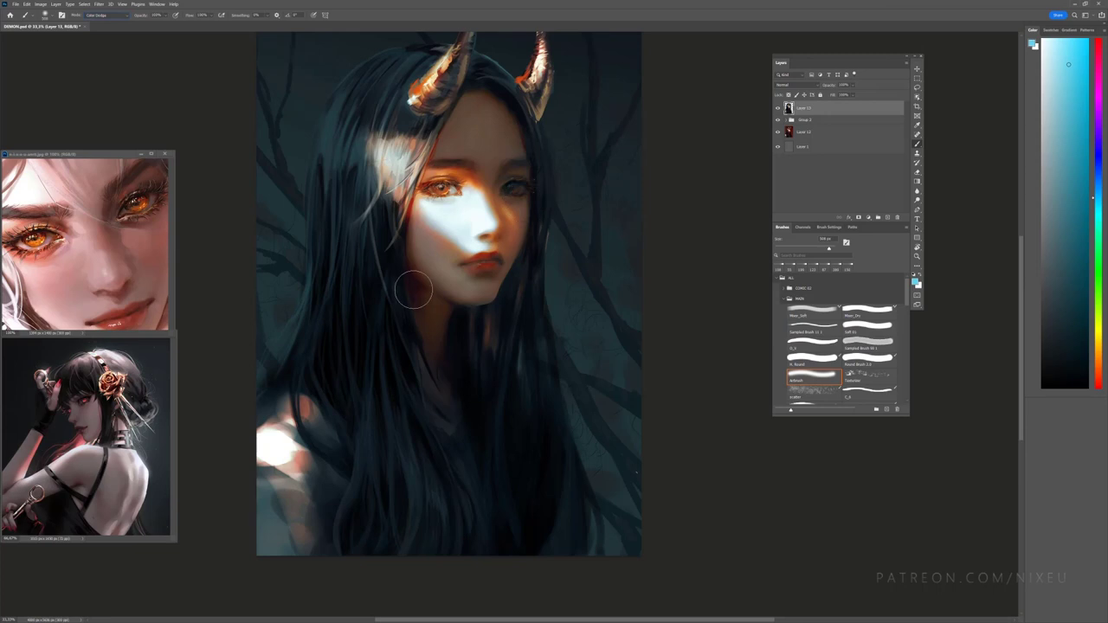
{"action": "key", "text": "ctrl+minus"}
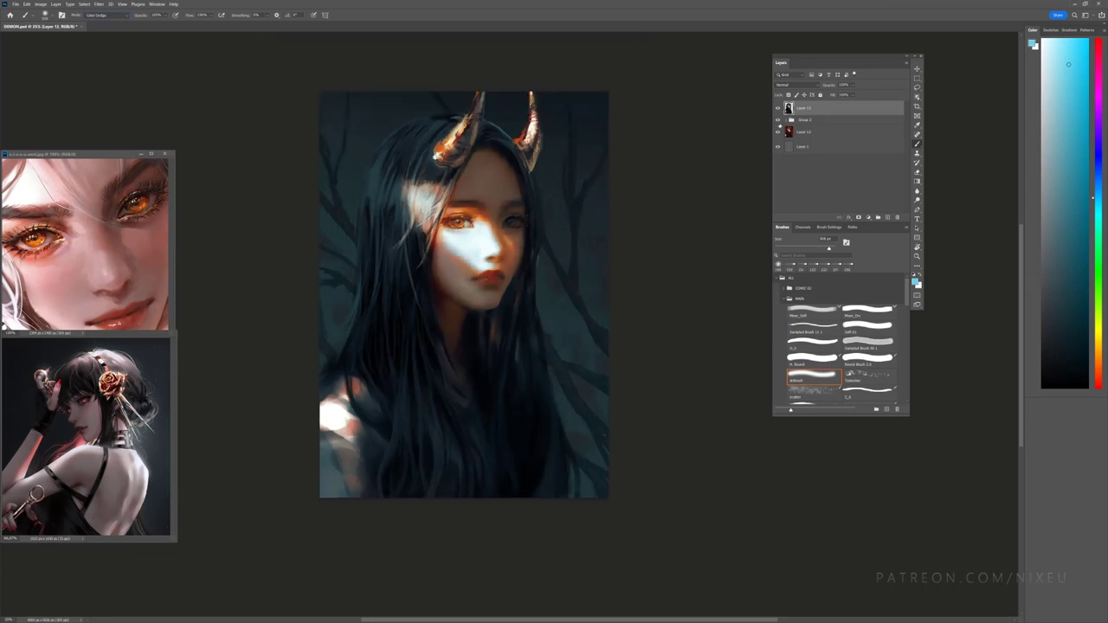
{"action": "left_click_drag", "start_coordinate": [362, 276], "coordinate": [351, 370]}
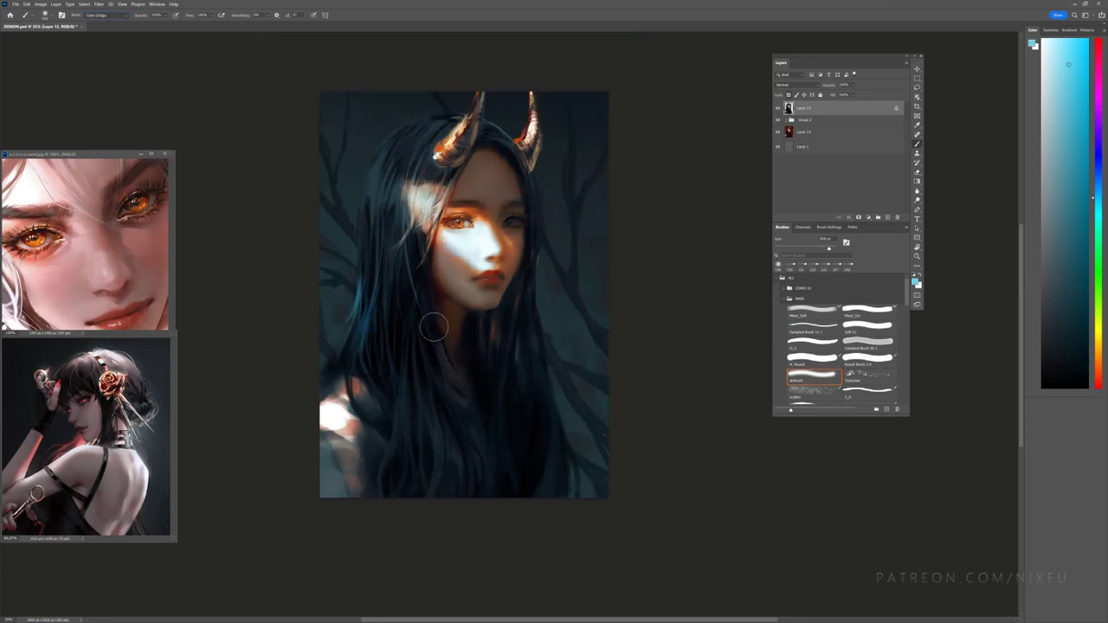
{"action": "left_click_drag", "start_coordinate": [387, 154], "coordinate": [399, 188]}
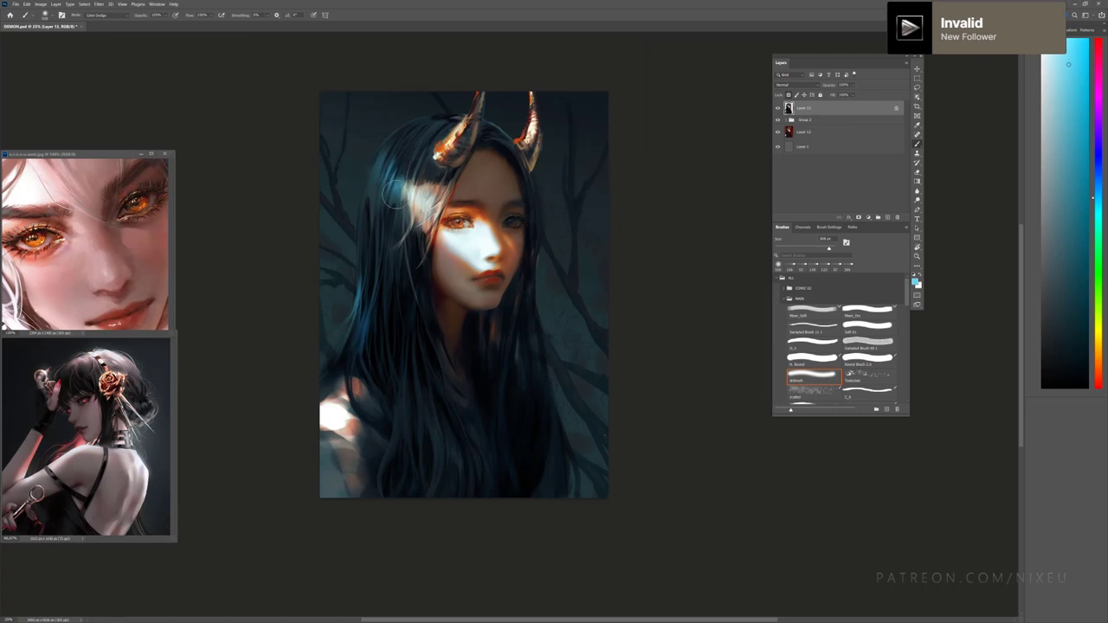
{"action": "key", "text": "bracketright"}
{"action": "key", "text": "bracketright"}
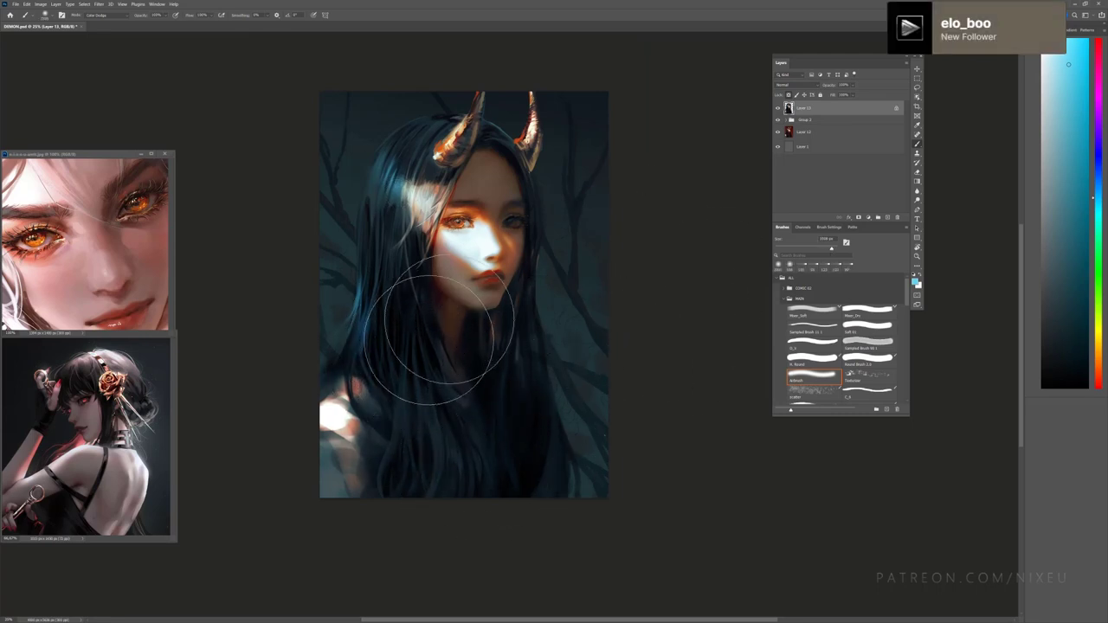
{"action": "key", "text": "bracketleft"}
{"action": "key", "text": "bracketleft"}
{"action": "key", "text": "bracketleft"}
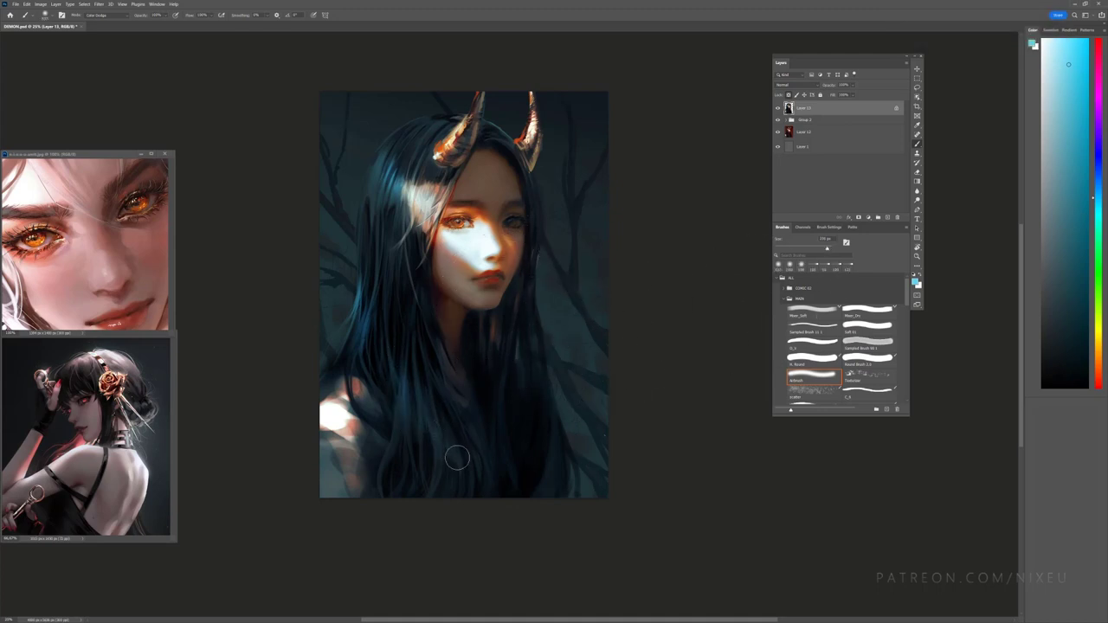
Step: Return the brush to Normal, sample dark blue and teal hair colours, and reselect Sampled Brush
{"action": "left_click", "coordinate": [106, 14]}
{"action": "left_click", "coordinate": [97, 22]}
{"action": "left_click", "coordinate": [366, 270], "text": "alt"}
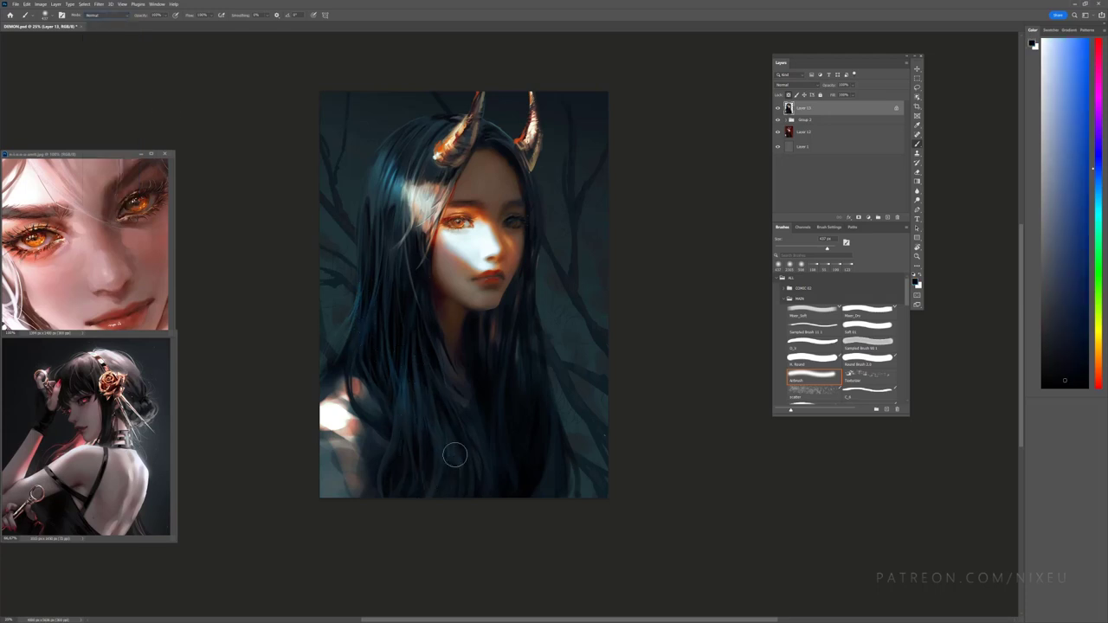
{"action": "left_click", "coordinate": [410, 285], "text": "alt"}
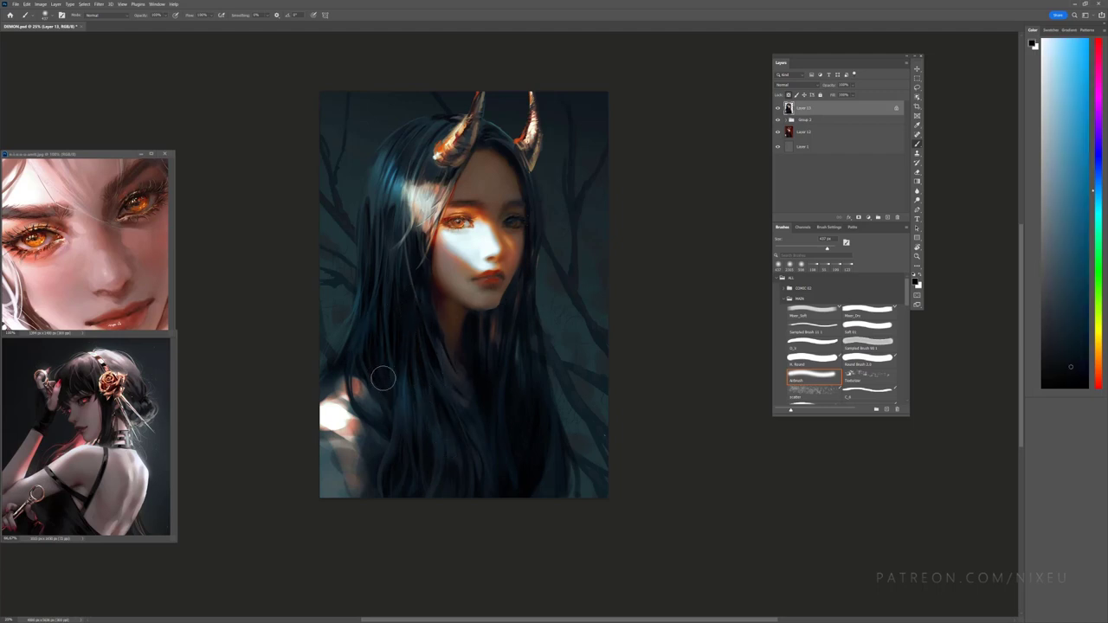
{"action": "left_click", "coordinate": [393, 261], "text": "alt"}
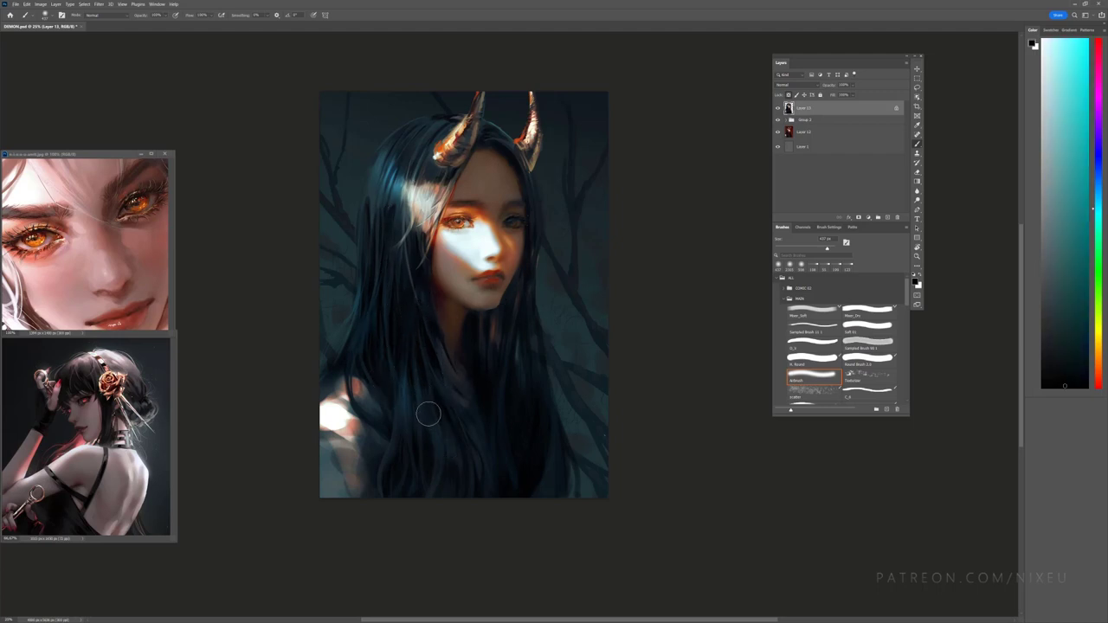
{"action": "left_click", "coordinate": [392, 198], "text": "alt"}
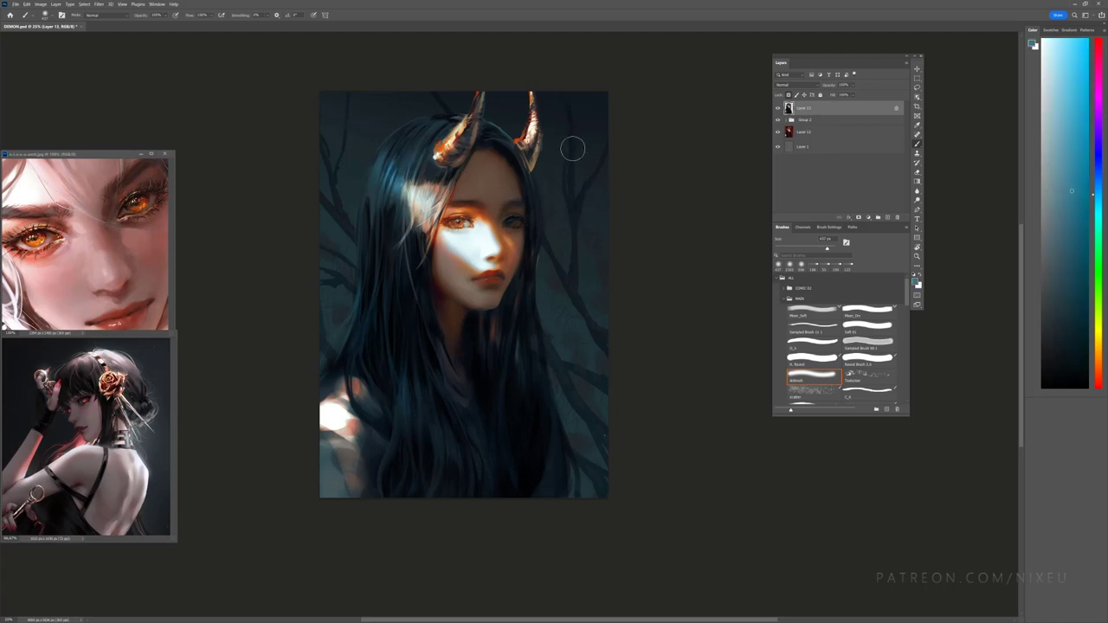
{"action": "left_click", "coordinate": [390, 220], "text": "alt"}
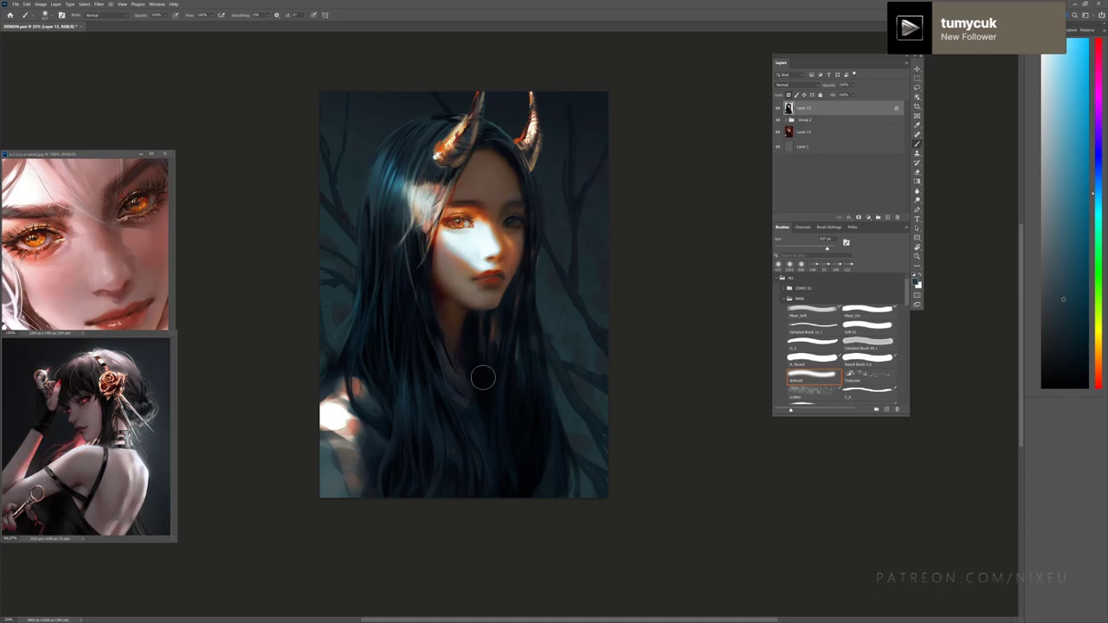
{"action": "left_click", "coordinate": [812, 329]}
{"action": "left_click", "coordinate": [431, 332], "text": "alt"}
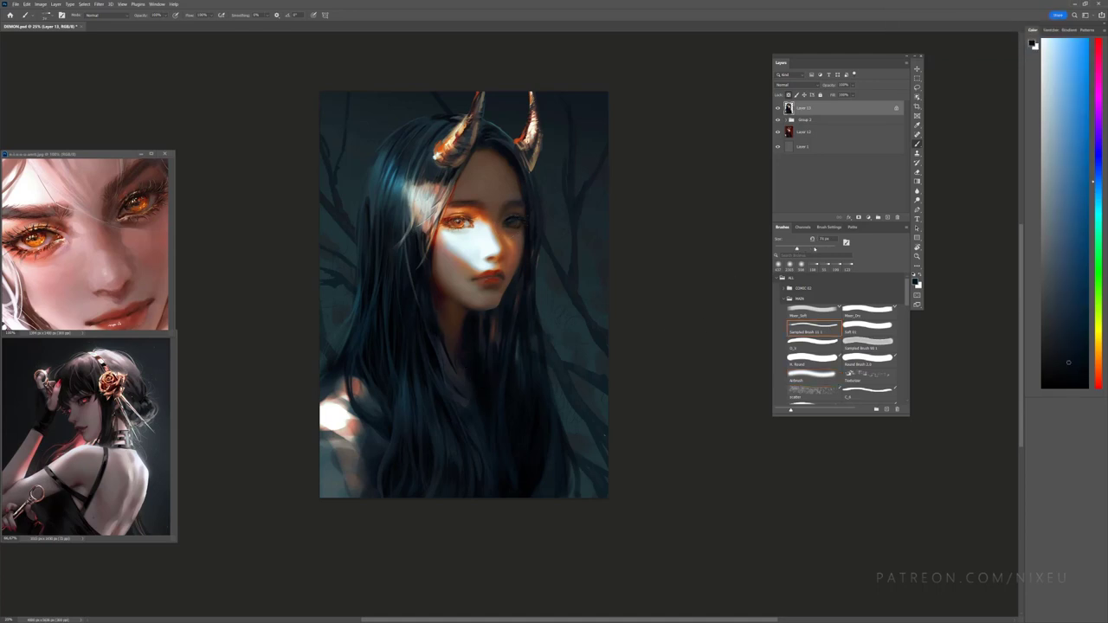
Step: Raise the brush to 150 px, sample light and dark hair colours, then shrink it to 80 px
{"action": "left_click", "coordinate": [814, 249]}
{"action": "left_click", "coordinate": [423, 398], "text": "alt"}
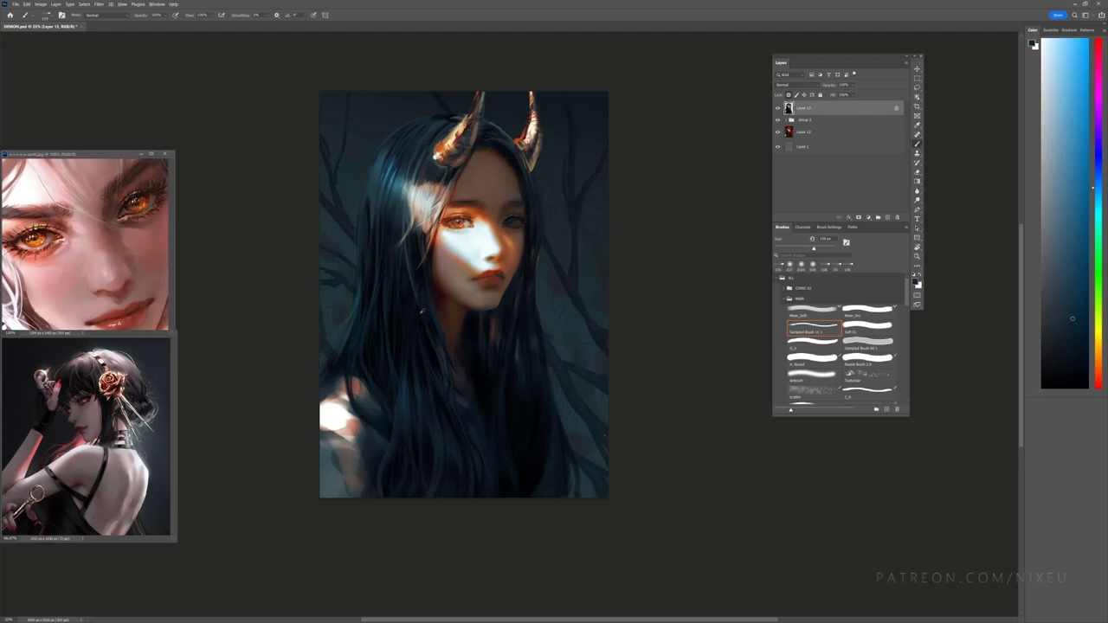
{"action": "left_click", "coordinate": [422, 312], "text": "alt"}
{"action": "key", "text": "ctrl+plus"}
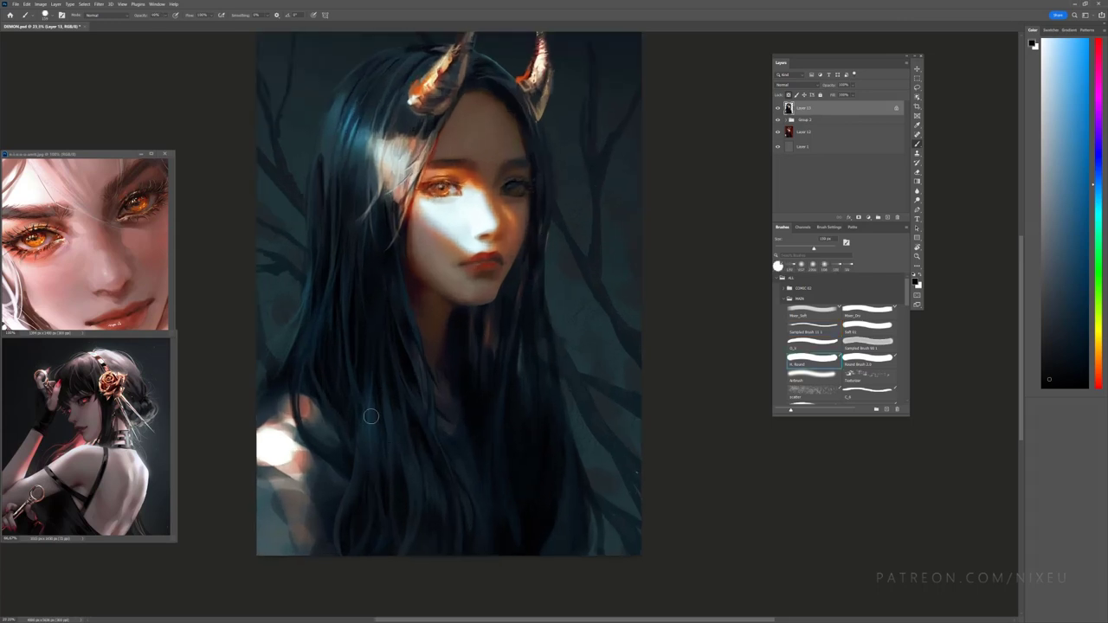
{"action": "left_click", "coordinate": [369, 359], "text": "alt"}
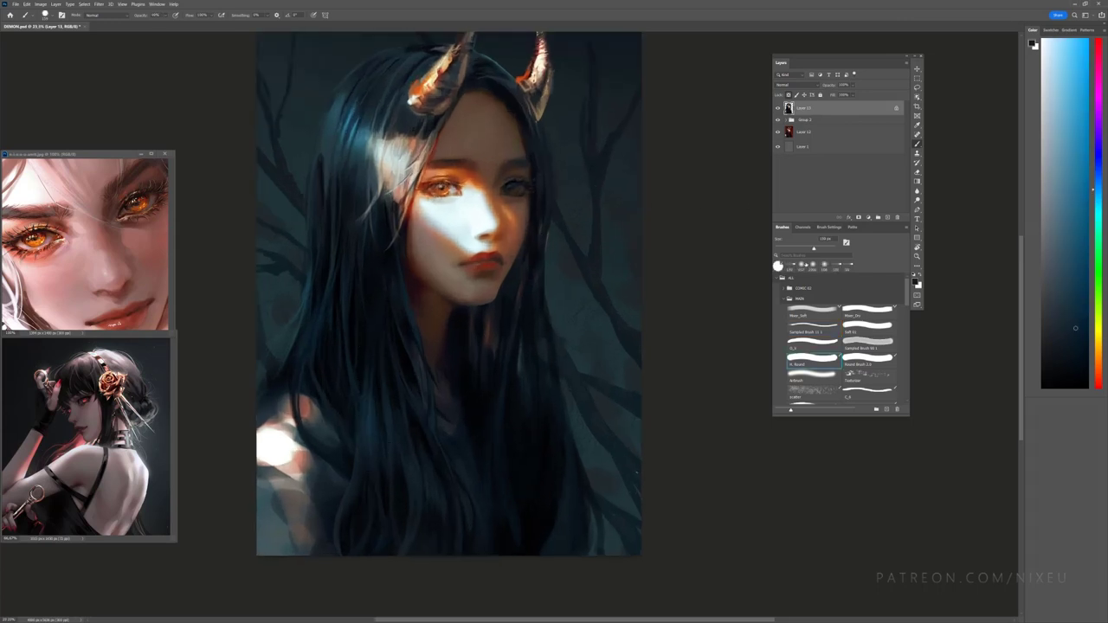
{"action": "key", "text": "bracketleft"}
{"action": "key", "text": "bracketleft"}
Step: Sample hair, orange-red neck shadow and dark magenta colours, then select the Soft 01 brush
{"action": "key", "text": "ctrl+equal"}
{"action": "key", "text": "ctrl+minus"}
{"action": "left_click", "coordinate": [433, 413], "text": "alt"}
{"action": "left_click", "coordinate": [432, 406], "text": "alt"}
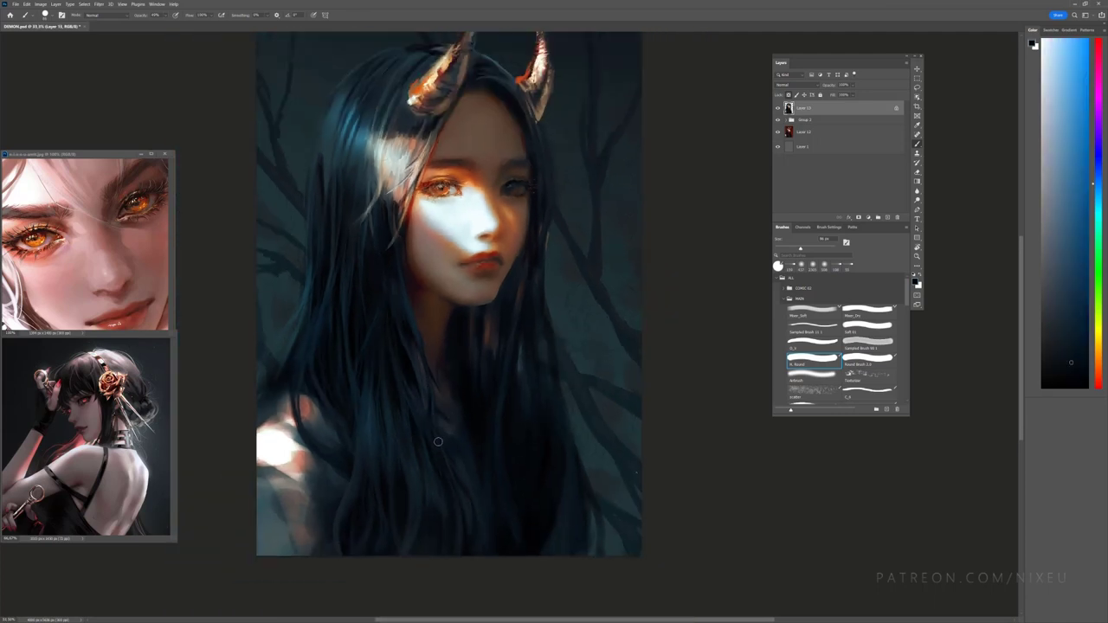
{"action": "left_click", "coordinate": [431, 372], "text": "alt"}
{"action": "left_click", "coordinate": [416, 317], "text": "alt"}
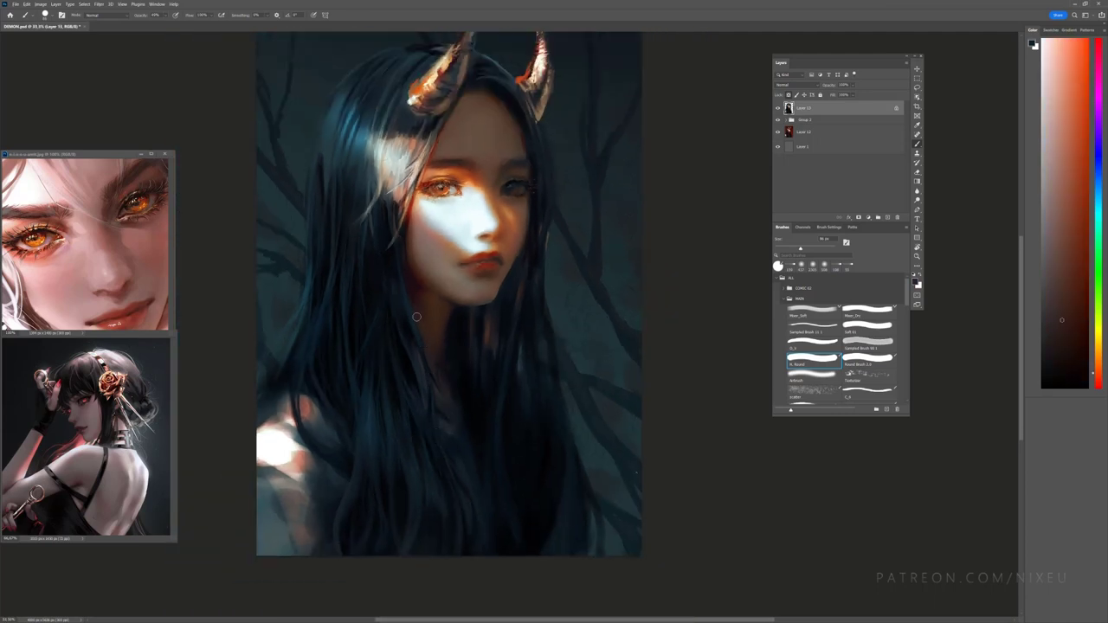
{"action": "left_click", "coordinate": [443, 363], "text": "alt"}
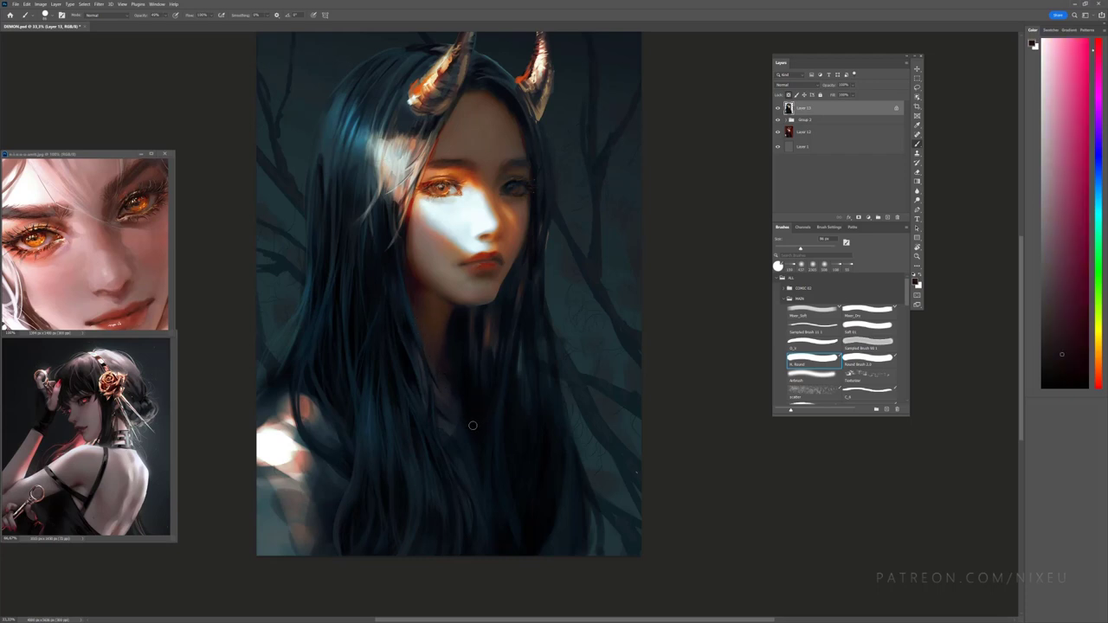
{"action": "left_click", "coordinate": [433, 364], "text": "alt"}
{"action": "left_click", "coordinate": [866, 332]}
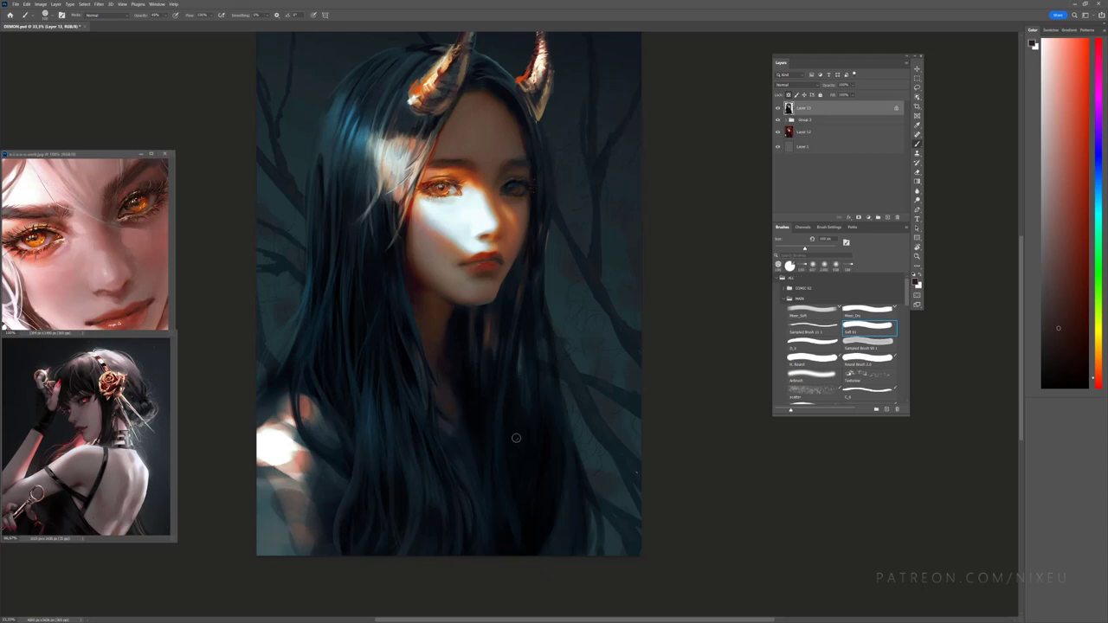
Step: Enlarge the brush and sample dark blue, dark red and blue-teal colours from the painting
{"action": "key", "text": "bracketright"}
{"action": "key", "text": "bracketright"}
{"action": "key", "text": "bracketright"}
{"action": "left_click", "coordinate": [418, 357], "text": "alt"}
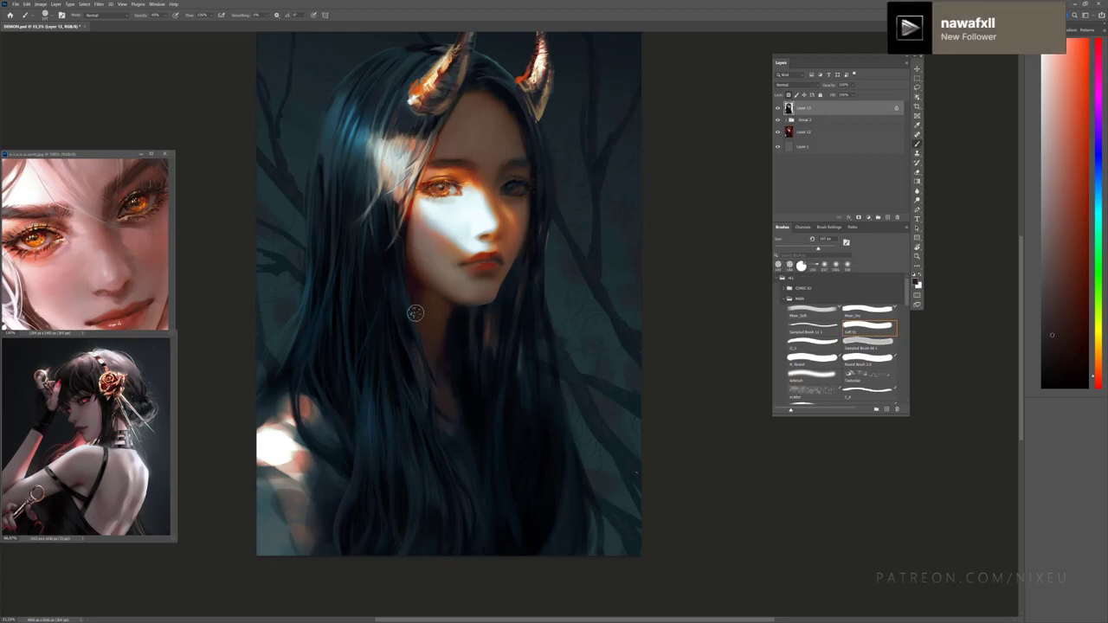
{"action": "left_click", "coordinate": [432, 365], "text": "alt"}
{"action": "left_click", "coordinate": [435, 342], "text": "alt"}
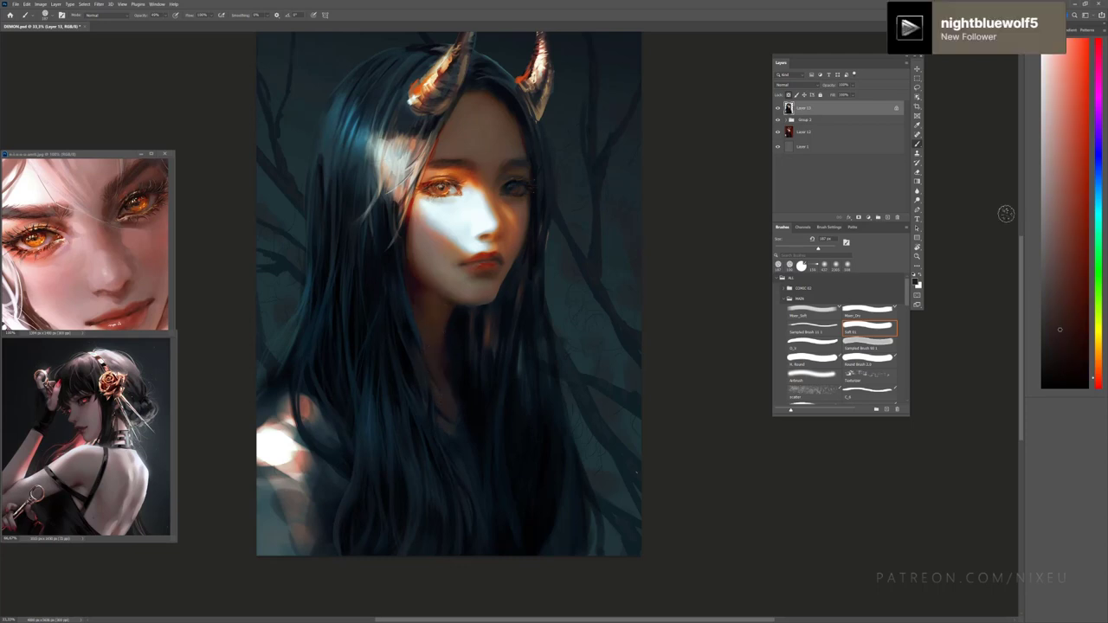
{"action": "left_click", "coordinate": [1088, 297]}
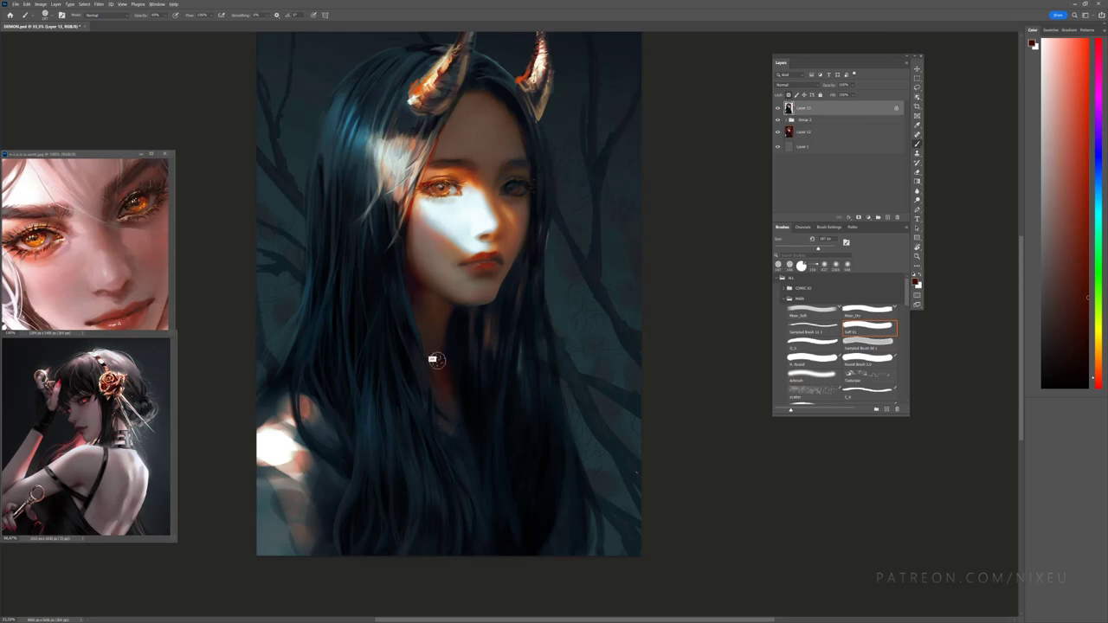
{"action": "key", "text": "ctrl+minus"}
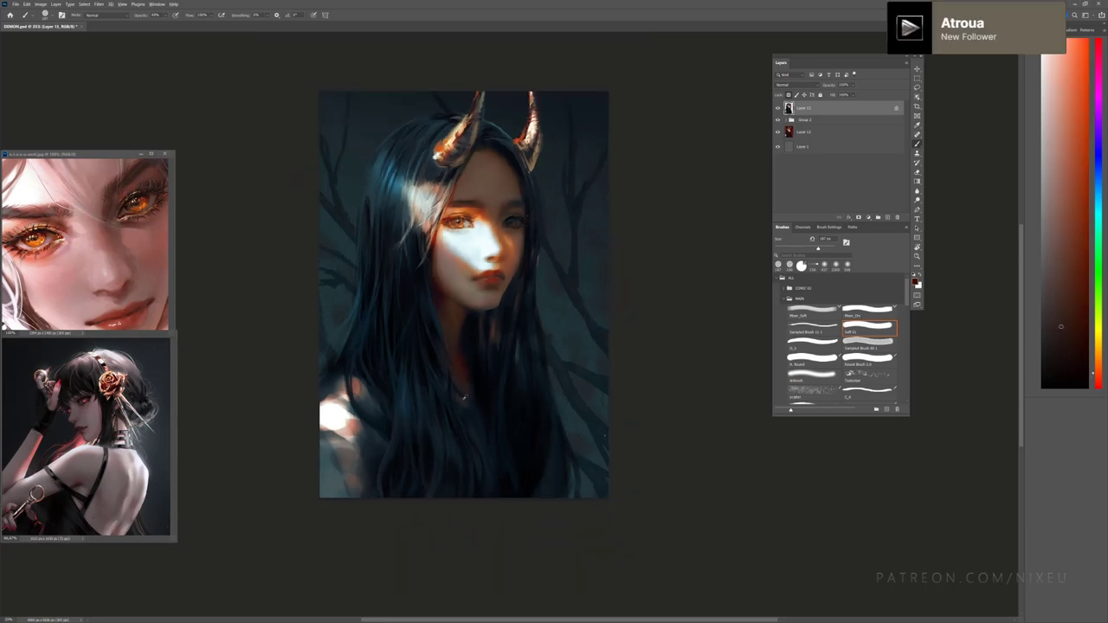
{"action": "left_click", "coordinate": [468, 403], "text": "alt"}
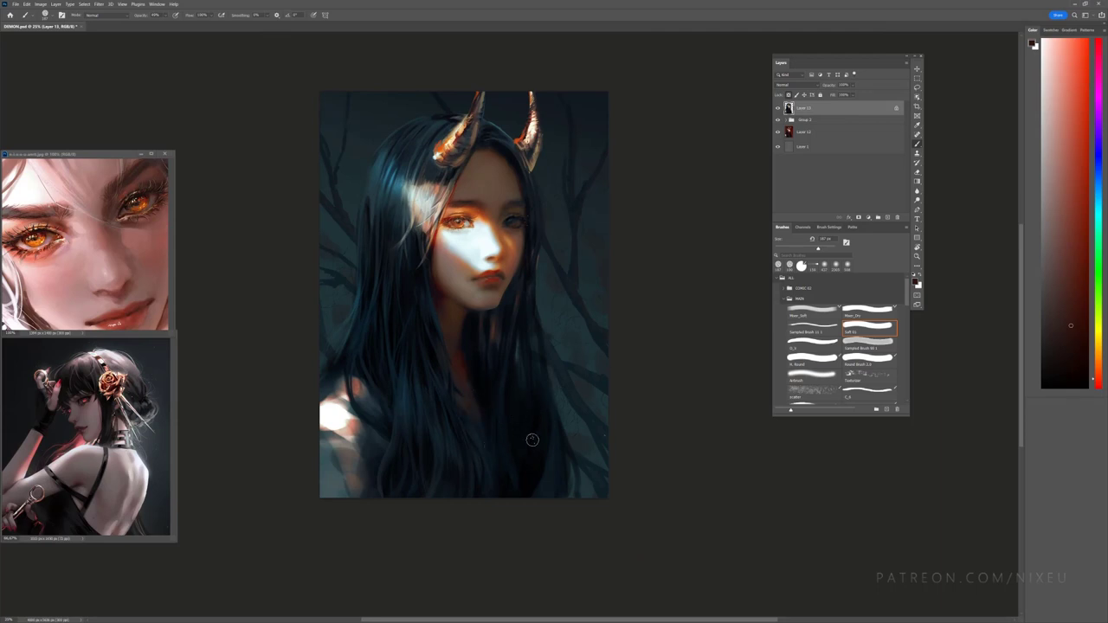
{"action": "key", "text": "ctrl+plus"}
Step: With the textured sampled brush, pick dark blue and teal tones from the hair
{"action": "left_click", "coordinate": [812, 329]}
{"action": "left_click", "coordinate": [518, 318], "text": "alt"}
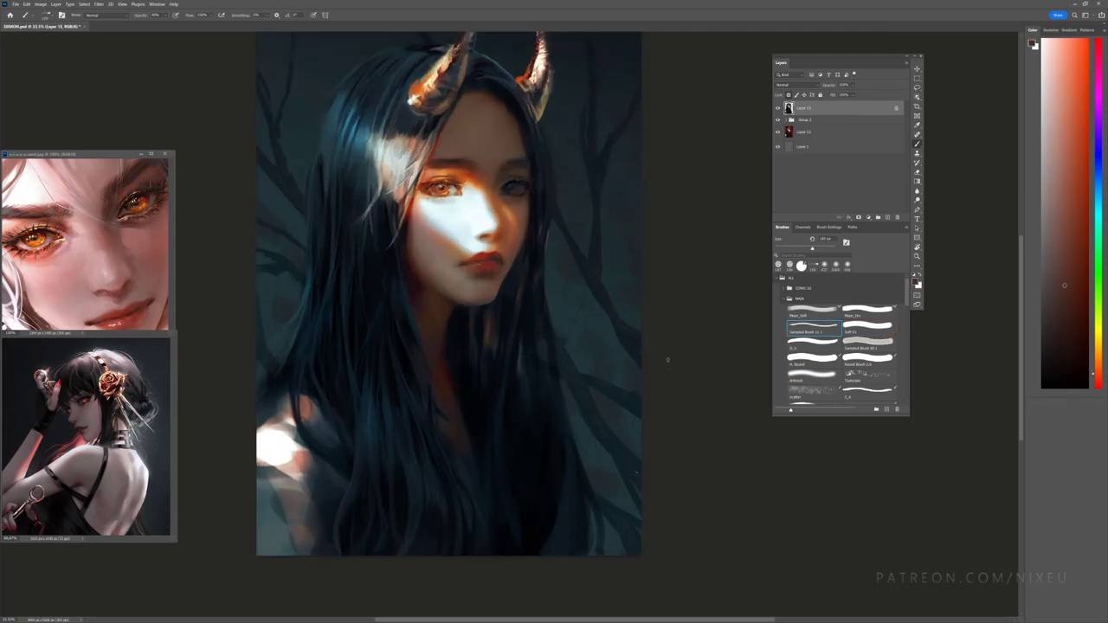
{"action": "left_click", "coordinate": [489, 329], "text": "alt"}
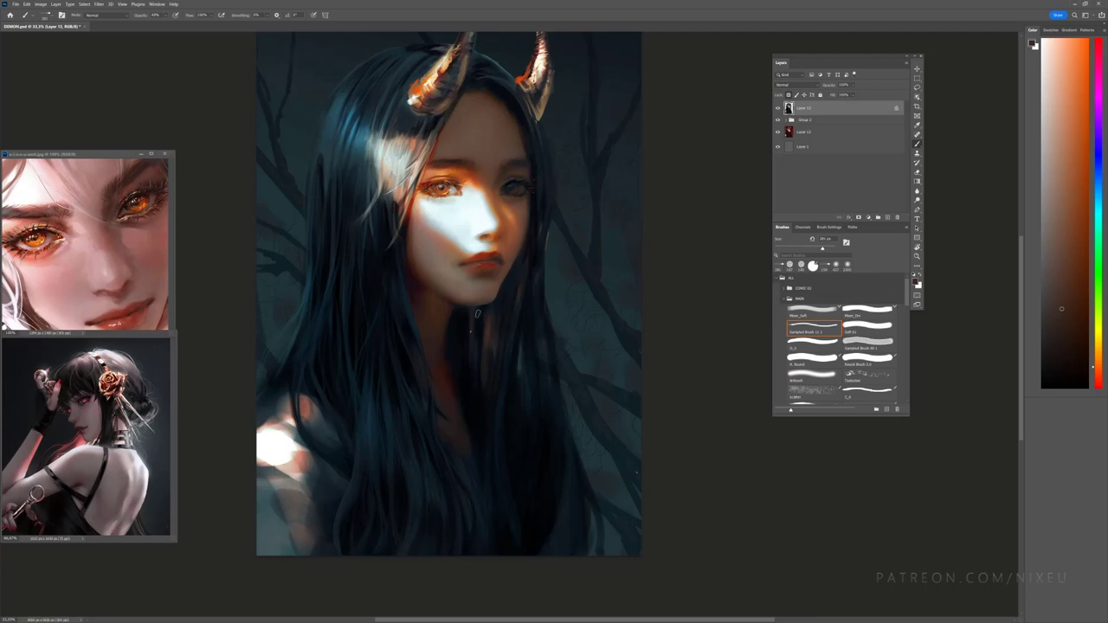
{"action": "left_click", "coordinate": [386, 426], "text": "alt"}
{"action": "left_click", "coordinate": [516, 532], "text": "alt"}
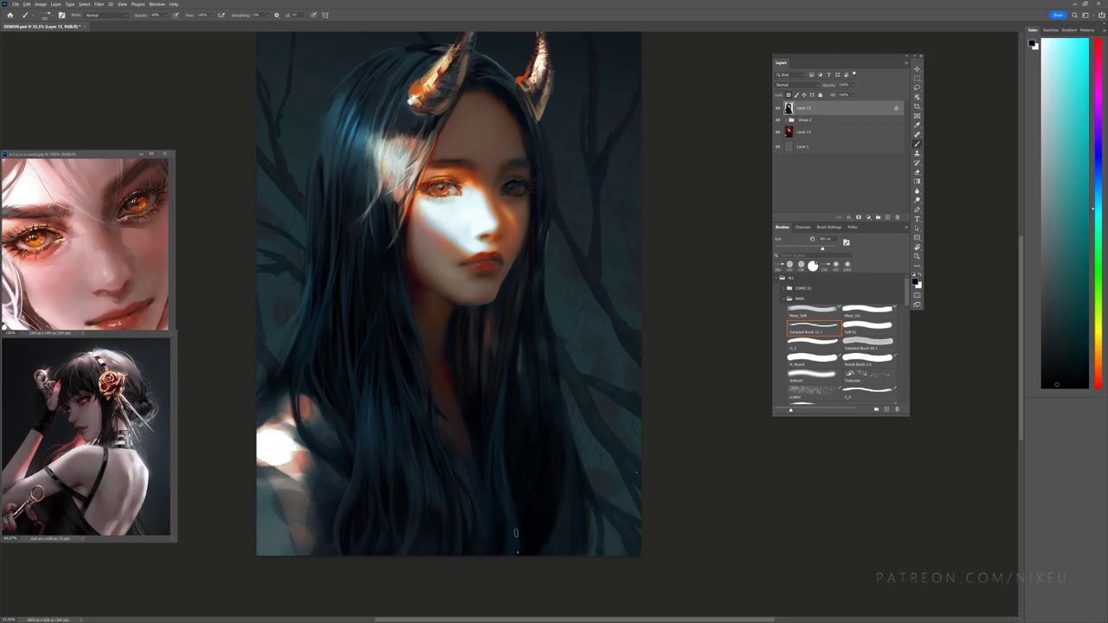
{"action": "left_click", "coordinate": [519, 421], "text": "alt"}
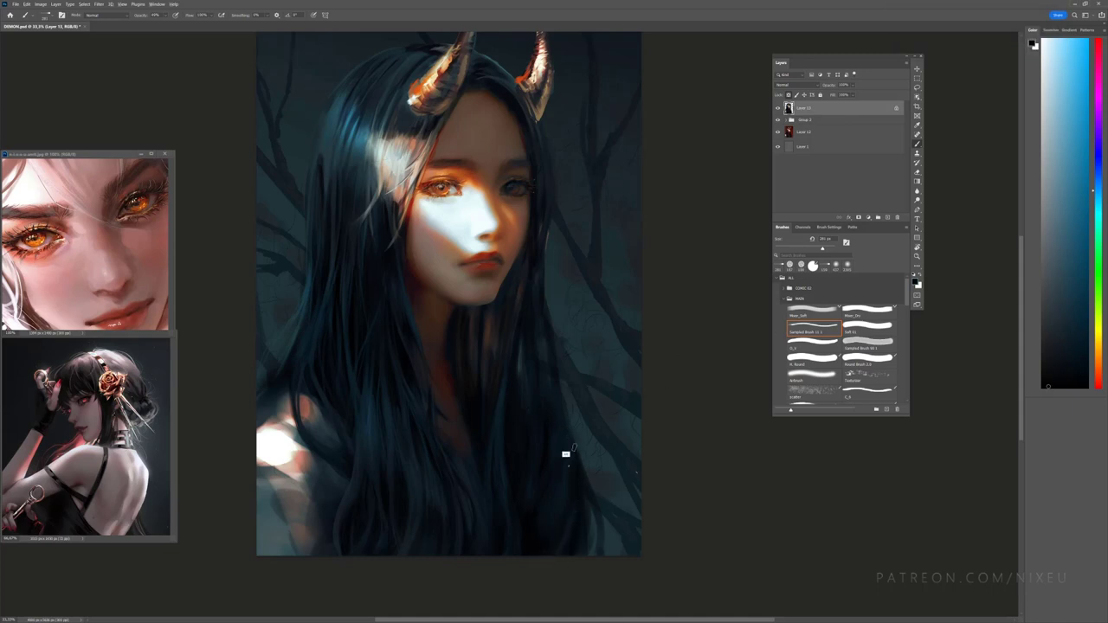
{"action": "left_click", "coordinate": [551, 540], "text": "alt"}
{"action": "left_click", "coordinate": [401, 552], "text": "alt"}
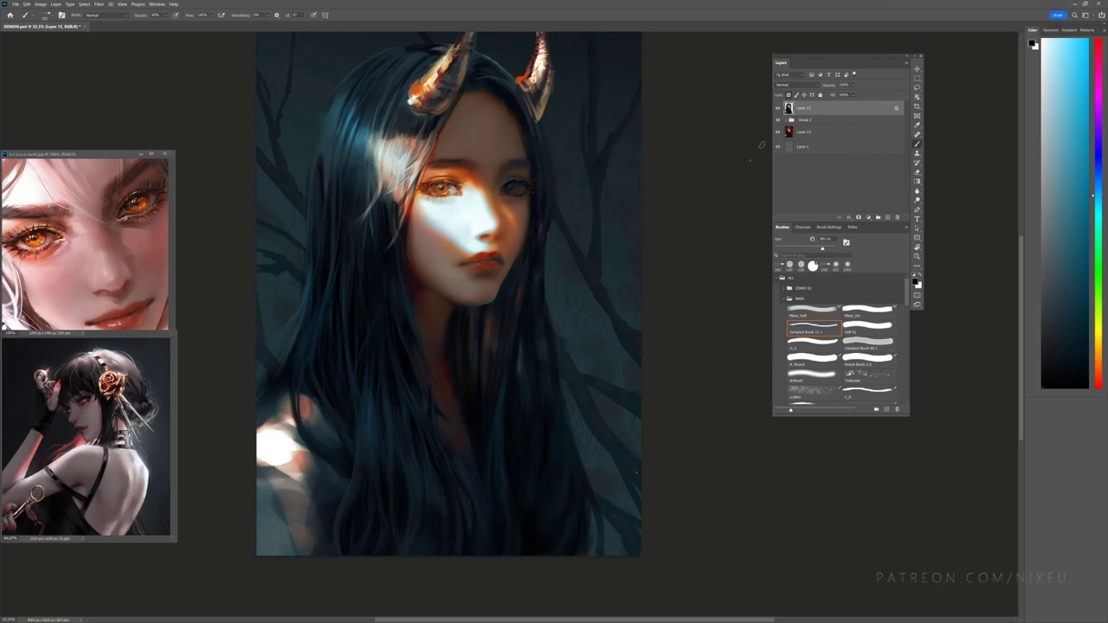
Step: Paint dark strands over the lower right hair, then pick dark teal and dark red colours
{"action": "left_click_drag", "start_coordinate": [576, 415], "coordinate": [584, 459]}
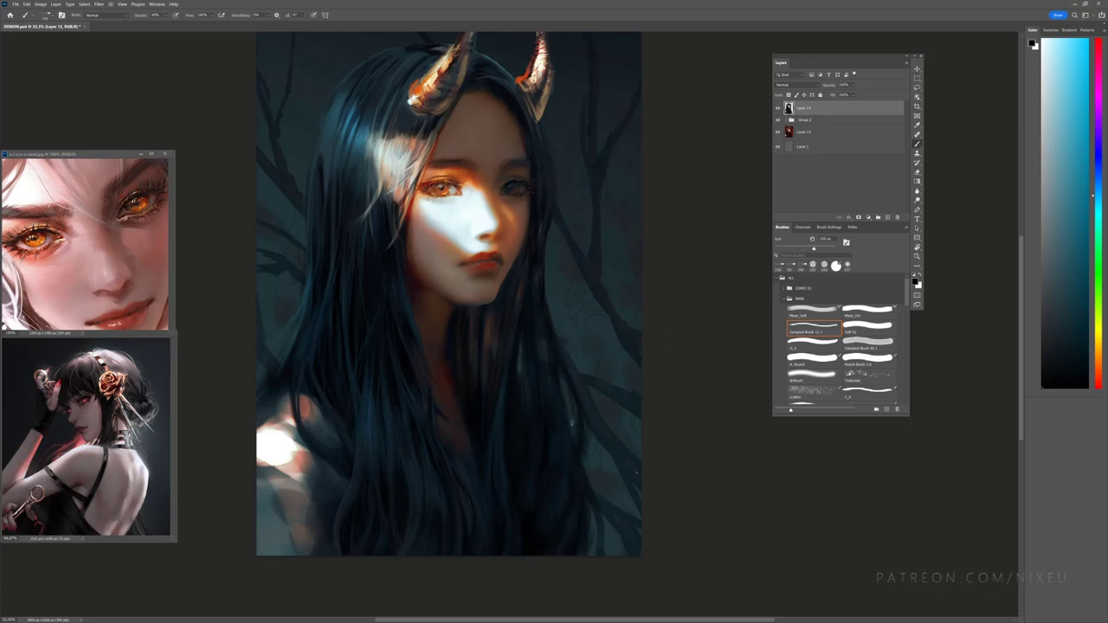
{"action": "left_click_drag", "start_coordinate": [601, 523], "coordinate": [596, 522]}
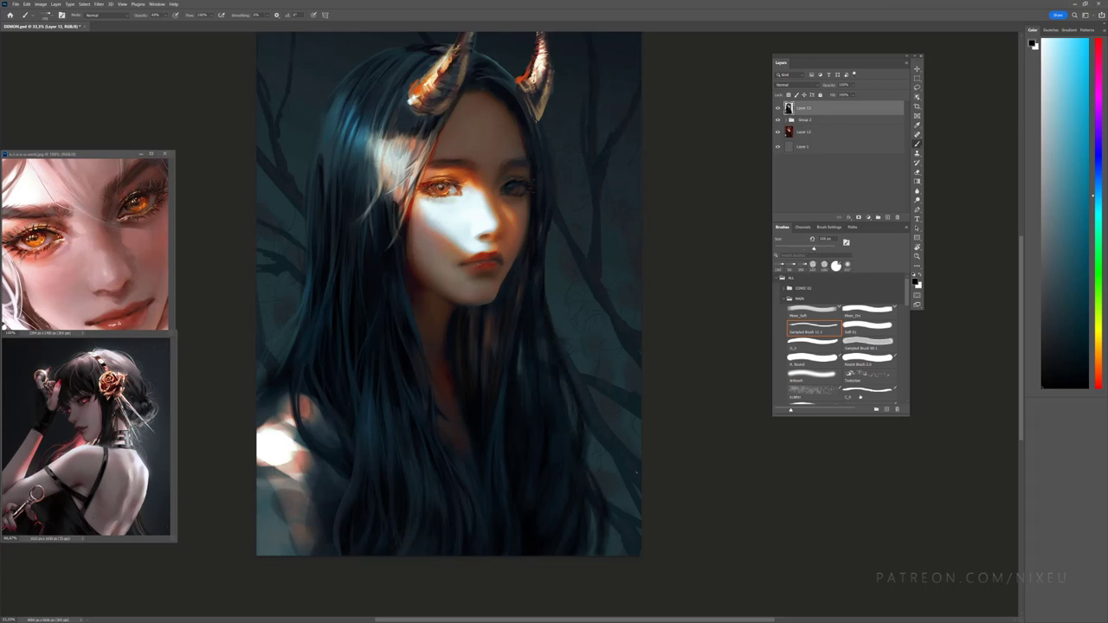
{"action": "left_click", "coordinate": [812, 357]}
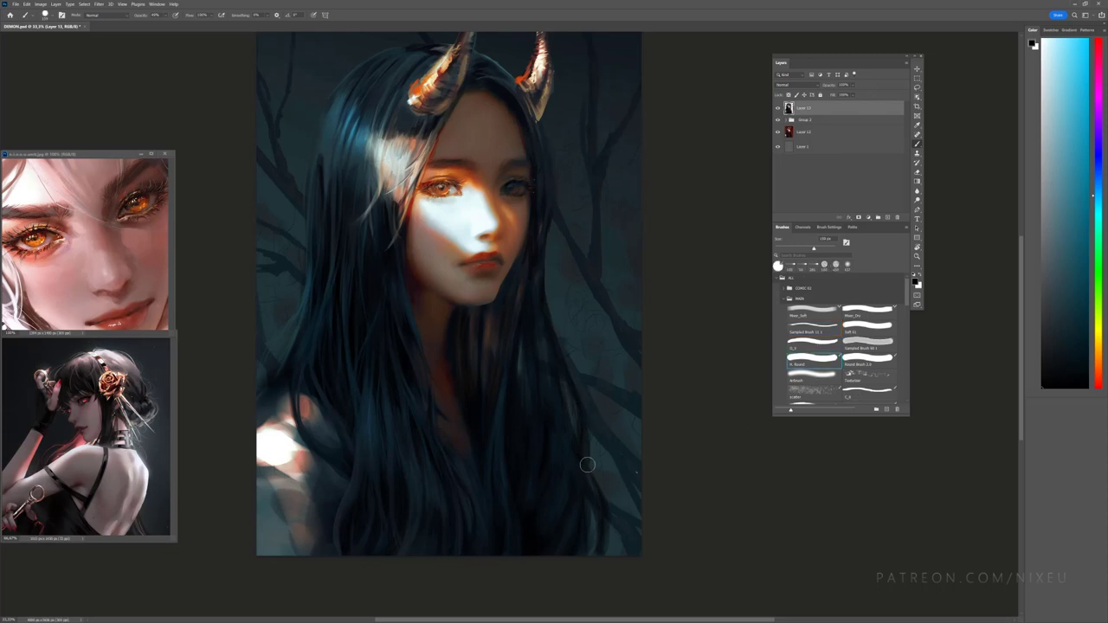
{"action": "left_click", "coordinate": [570, 383], "text": "alt"}
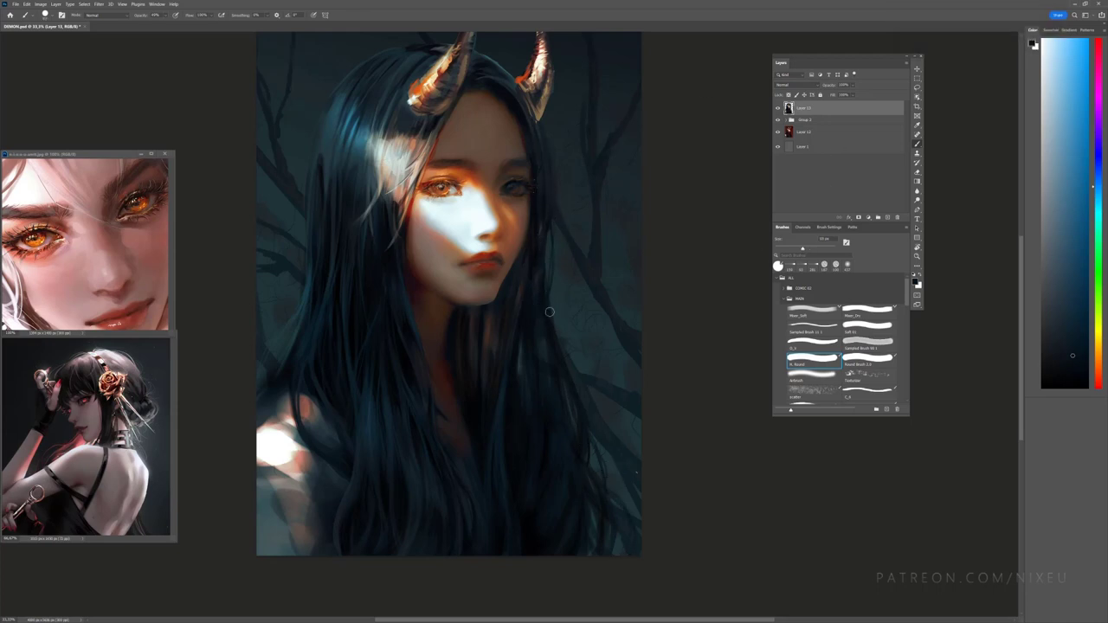
{"action": "left_click", "coordinate": [307, 305], "text": "alt"}
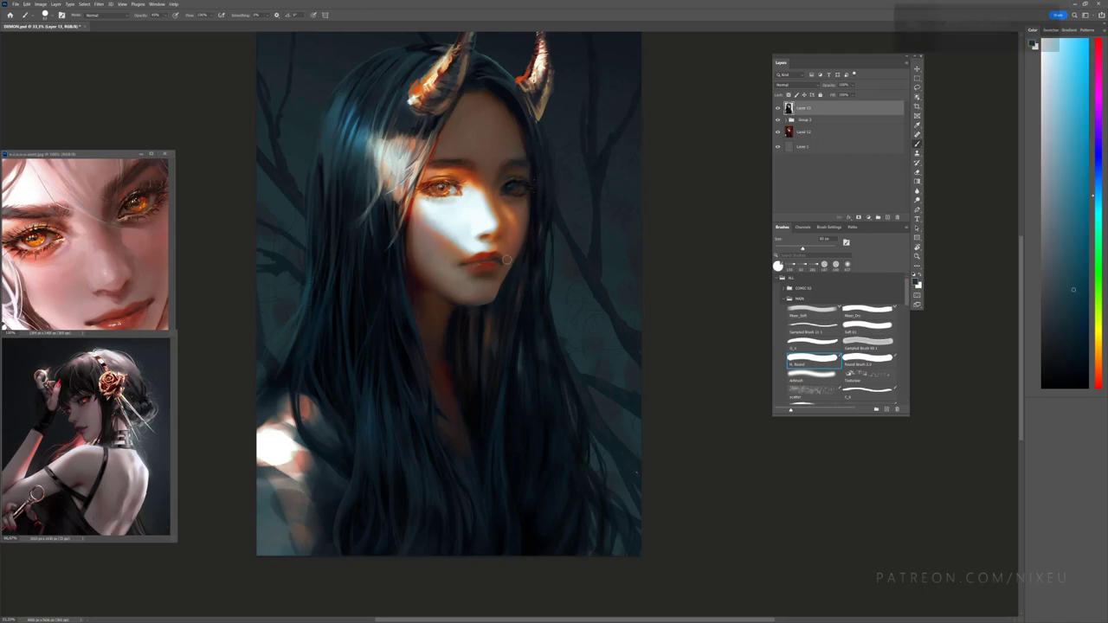
{"action": "left_click", "coordinate": [407, 224], "text": "alt"}
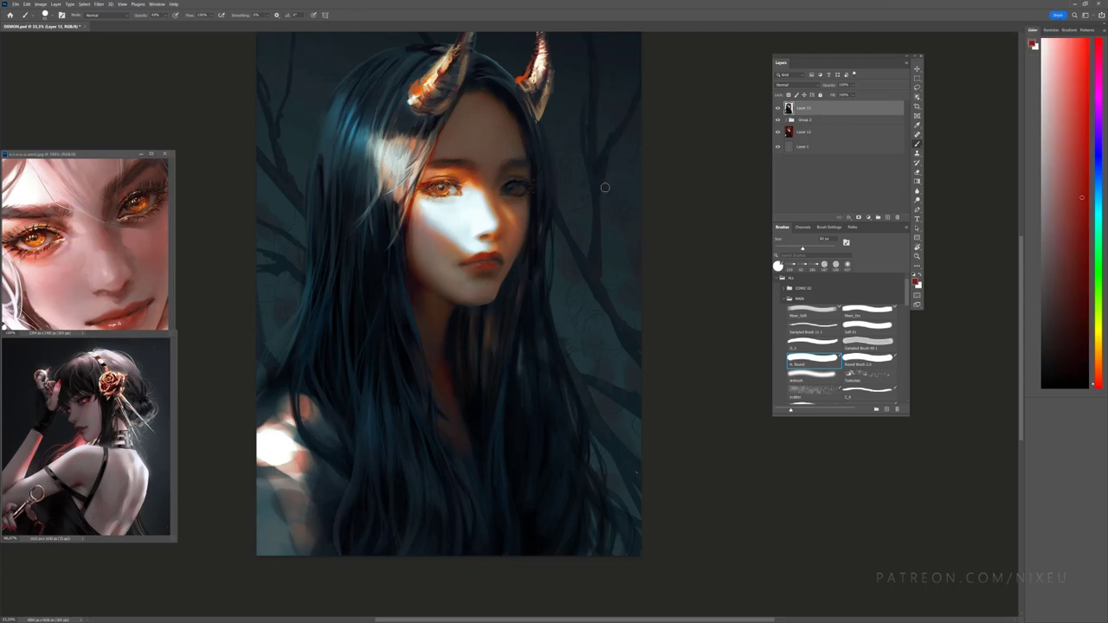
{"action": "scroll", "coordinate": [606, 199], "scroll_direction": "up", "scroll_amount": 2}
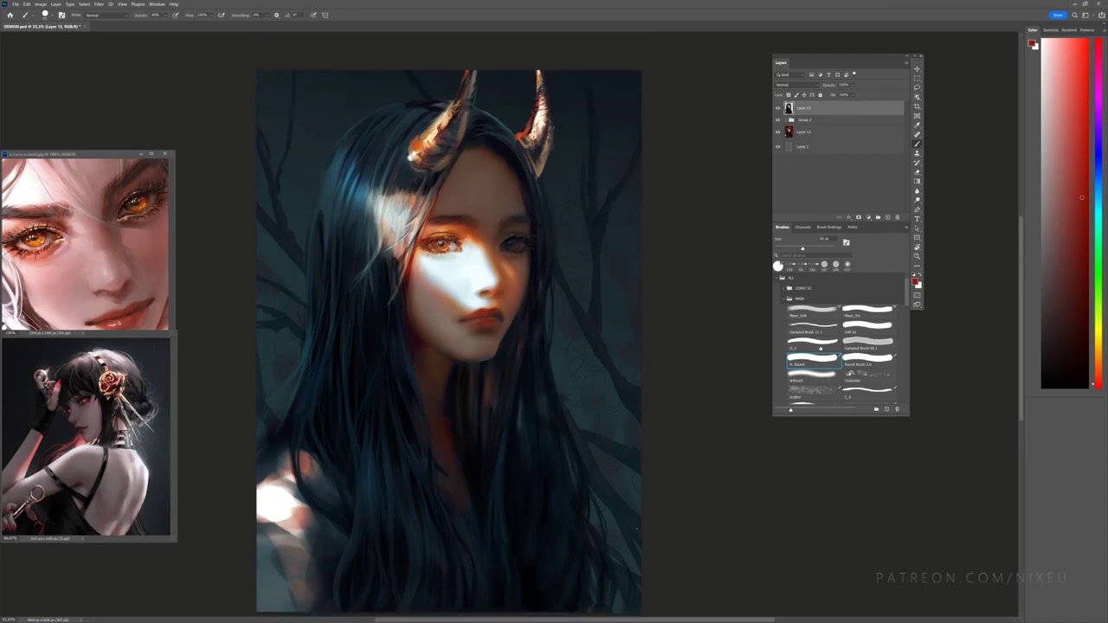
{"action": "left_click", "coordinate": [816, 329]}
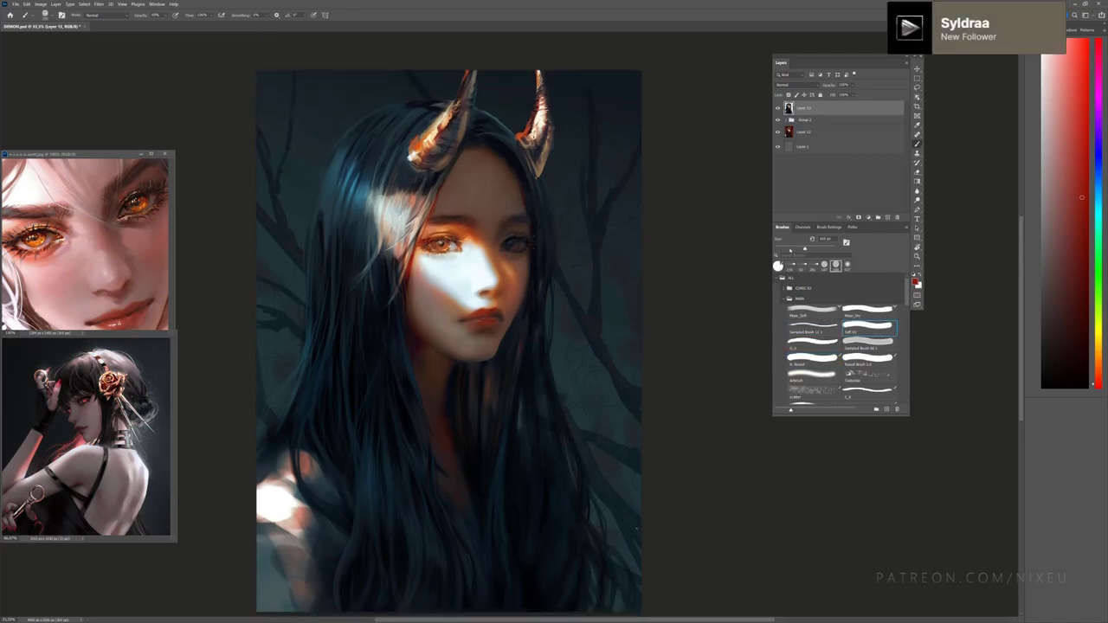
{"action": "key", "text": "ctrl+plus"}
Step: Try soft and large airbrush presets while picking orange, pink and the face's skin tone
{"action": "key", "text": "period"}
{"action": "left_click", "coordinate": [430, 323], "text": "alt"}
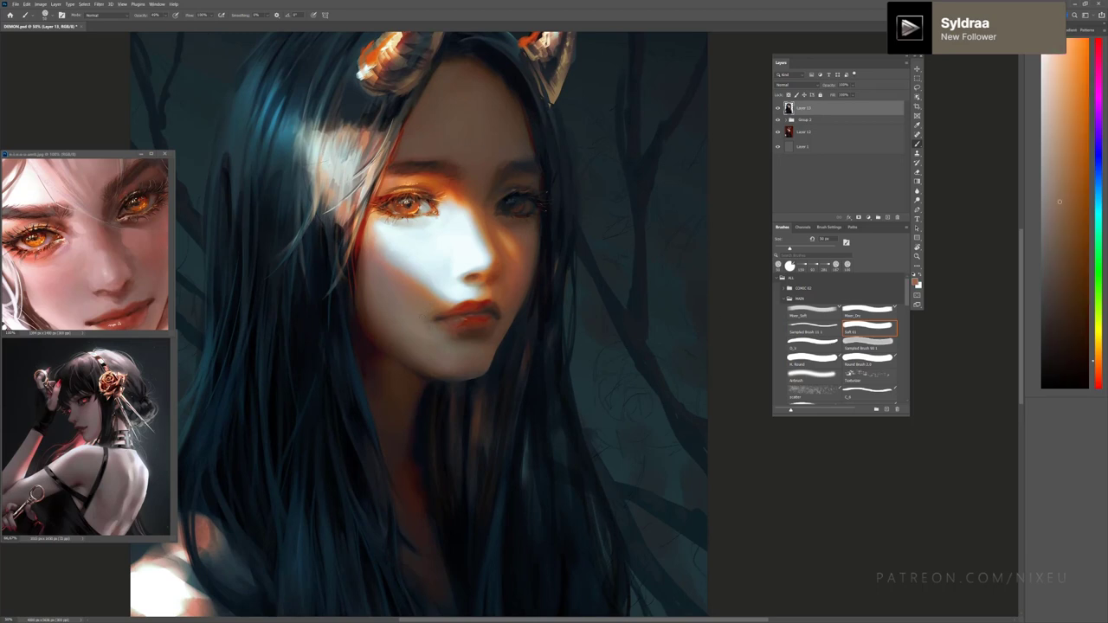
{"action": "left_click", "coordinate": [433, 342], "text": "alt"}
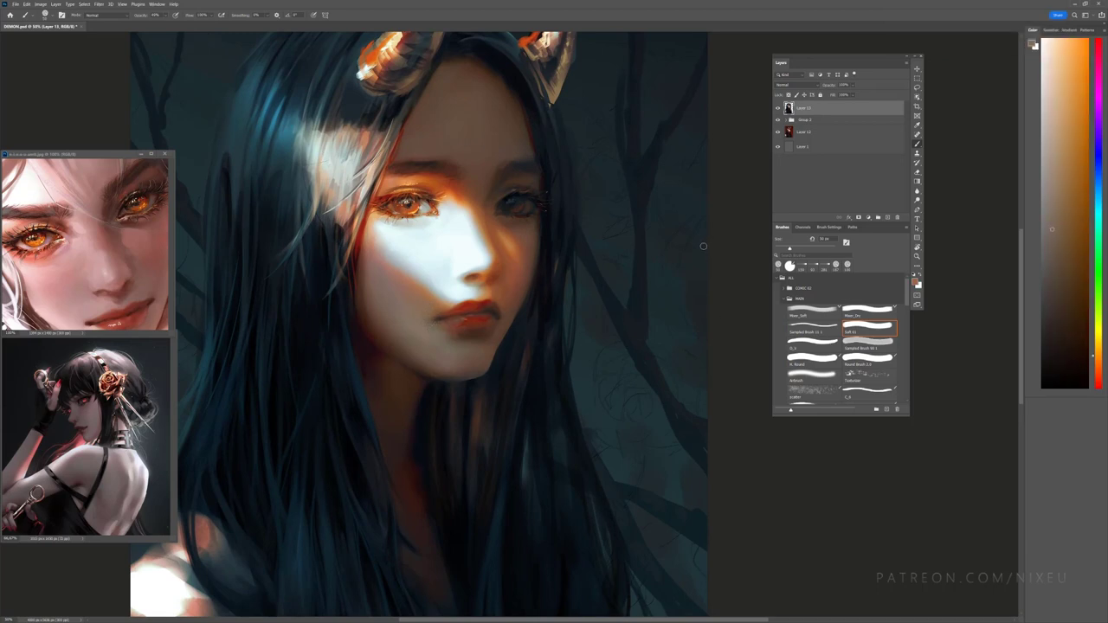
{"action": "left_click", "coordinate": [814, 375]}
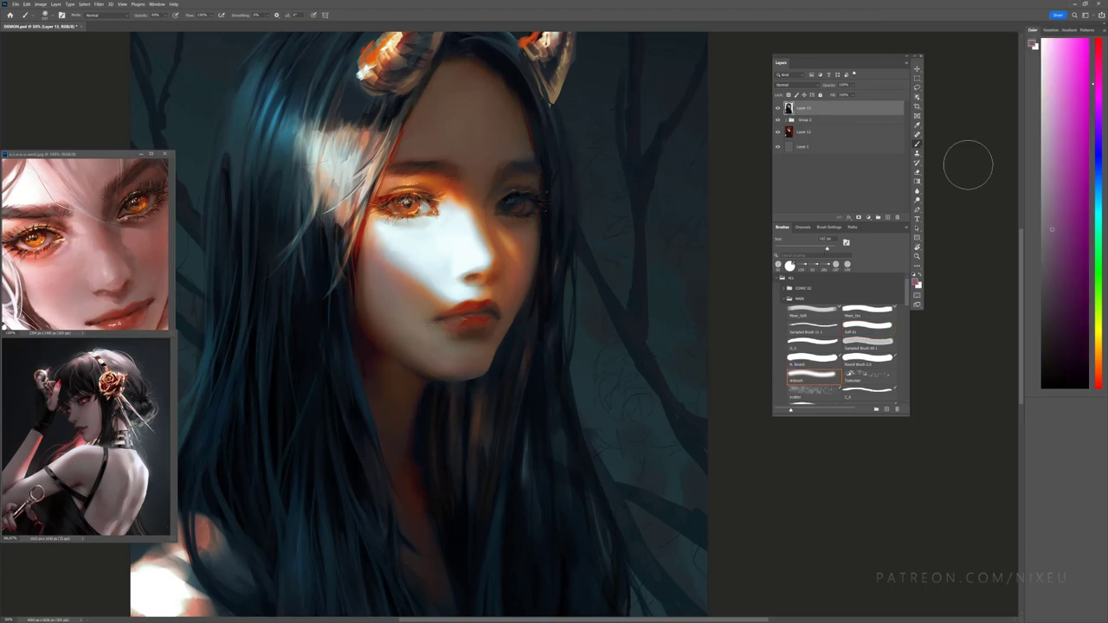
{"action": "left_click", "coordinate": [513, 270], "text": "alt"}
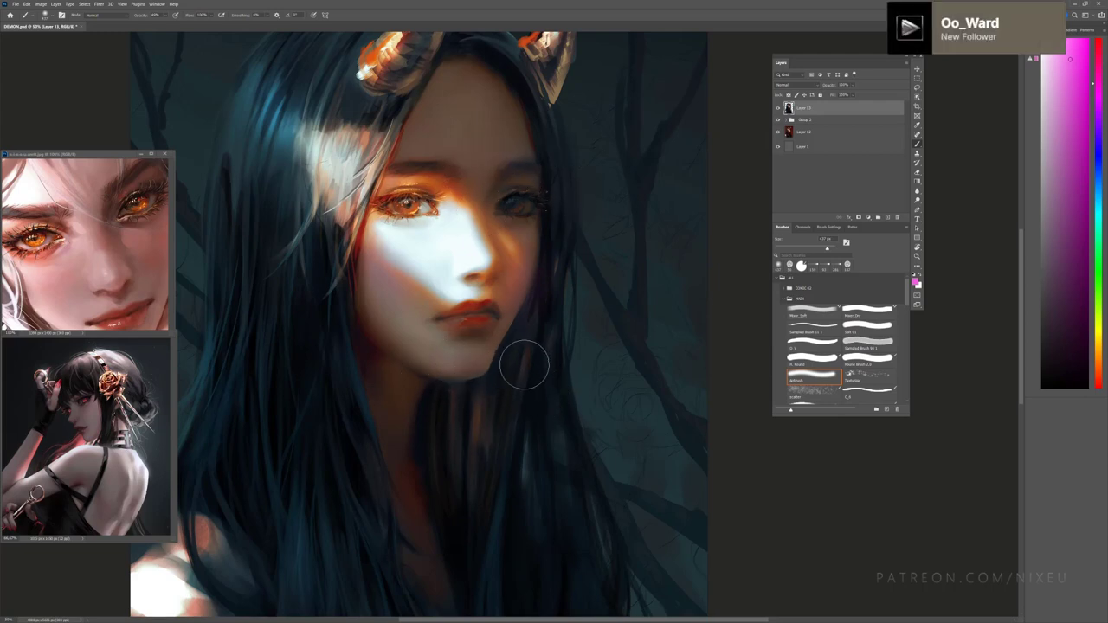
{"action": "left_click", "coordinate": [441, 362], "text": "alt"}
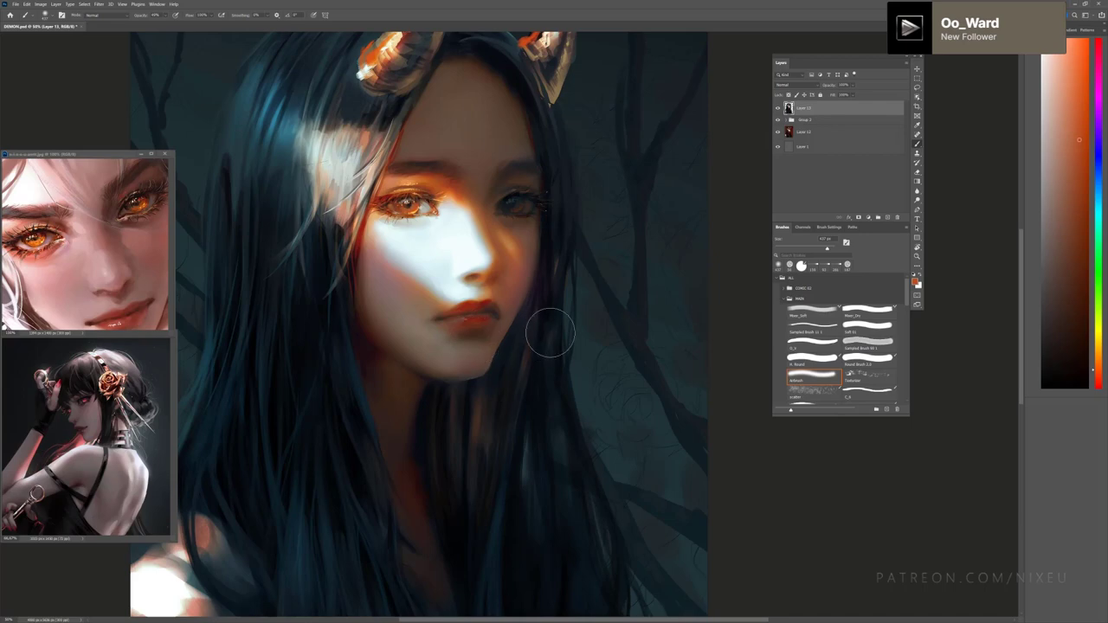
Step: Sample a darker cheek tone, then reselect Sampled Brush with the dark teal hair colour
{"action": "key", "text": "ctrl+minus"}
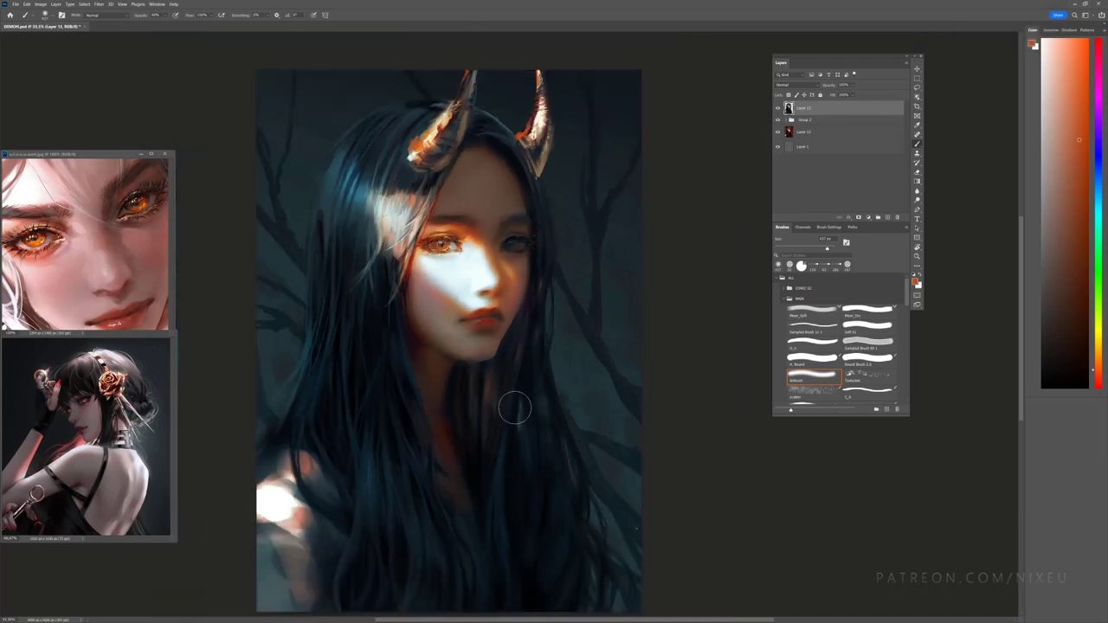
{"action": "key", "text": "ctrl+minus"}
{"action": "key", "text": "ctrl+plus"}
{"action": "key", "text": "ctrl+plus"}
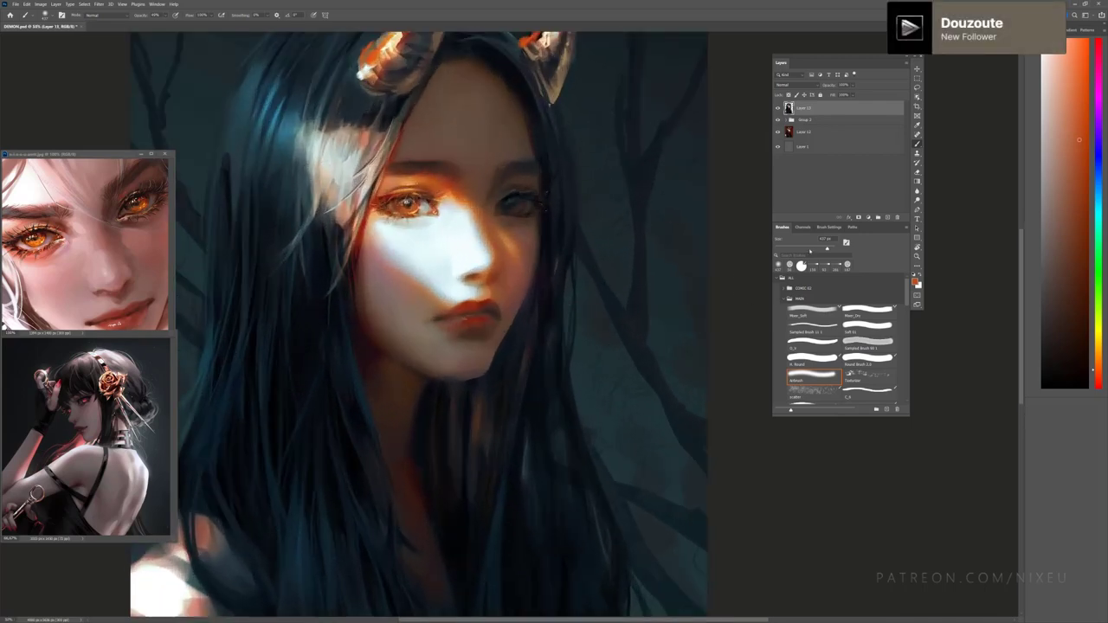
{"action": "left_click", "coordinate": [403, 302], "text": "alt"}
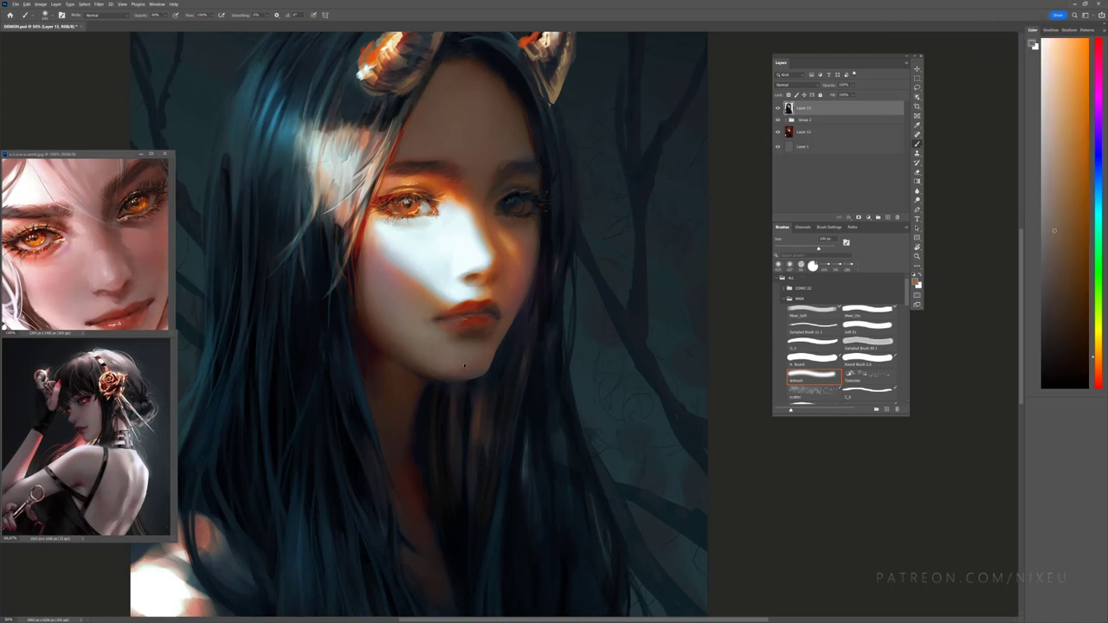
{"action": "key", "text": "ctrl+minus"}
{"action": "scroll", "coordinate": [1020, 212], "scroll_direction": "up", "scroll_amount": 2}
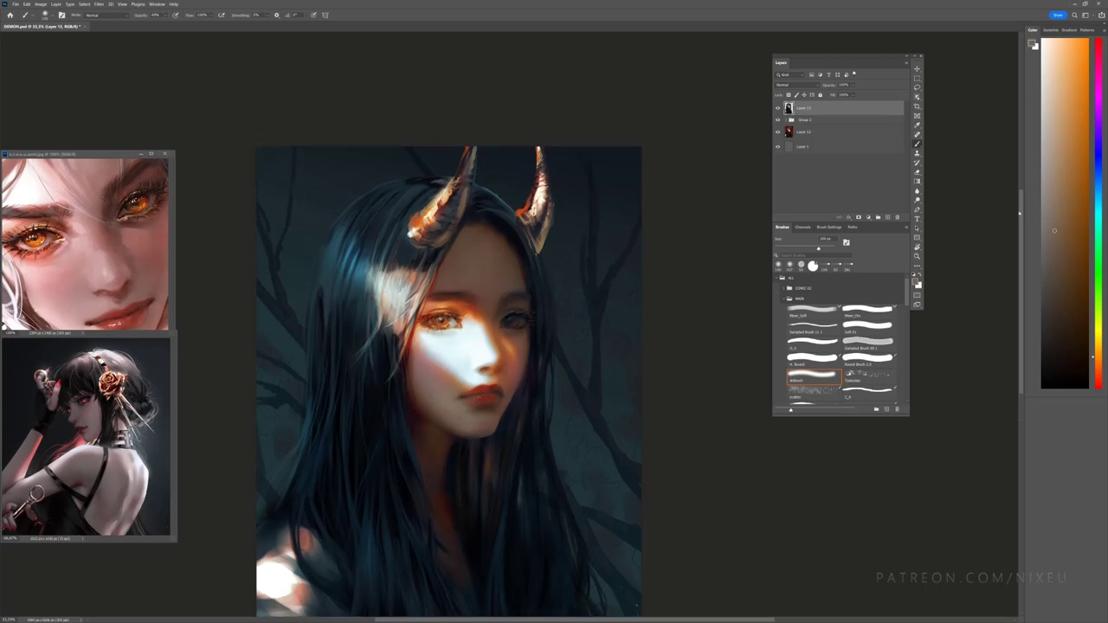
{"action": "key", "text": "ctrl+plus"}
{"action": "left_click", "coordinate": [812, 329]}
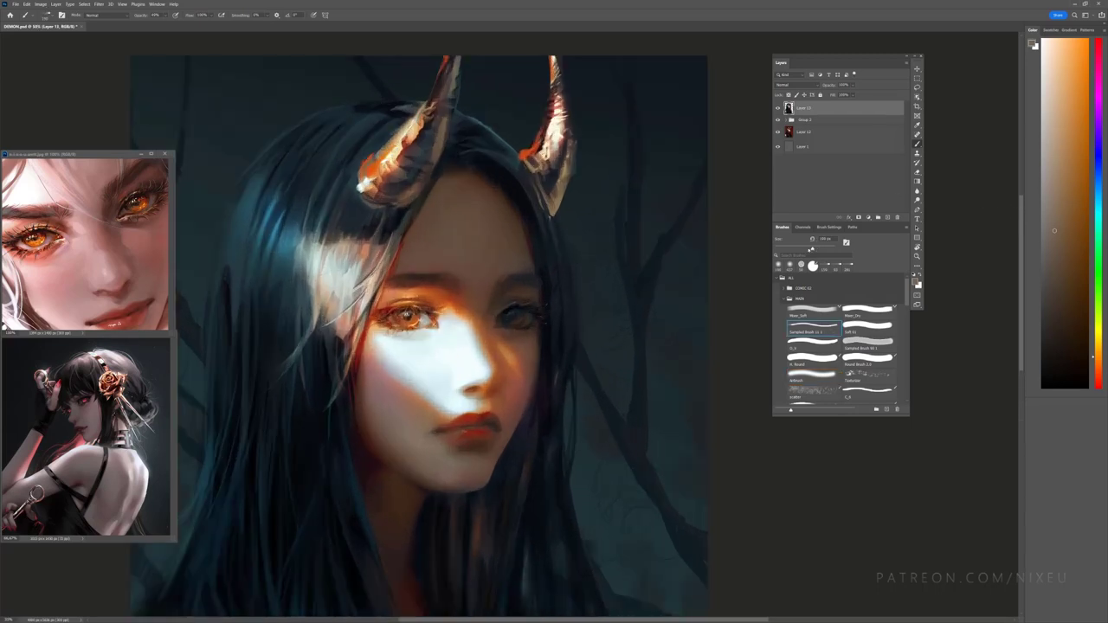
{"action": "left_click", "coordinate": [492, 157], "text": "alt"}
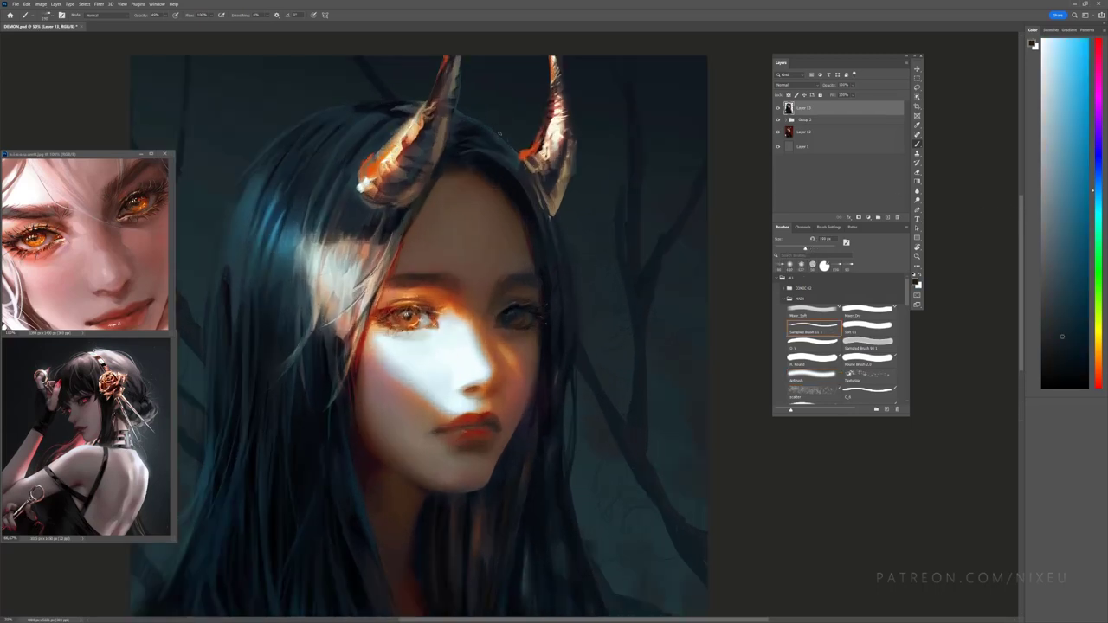
Step: With the Lasso, outline pointed shapes beside both brows and the left horn
{"action": "key", "text": "l"}
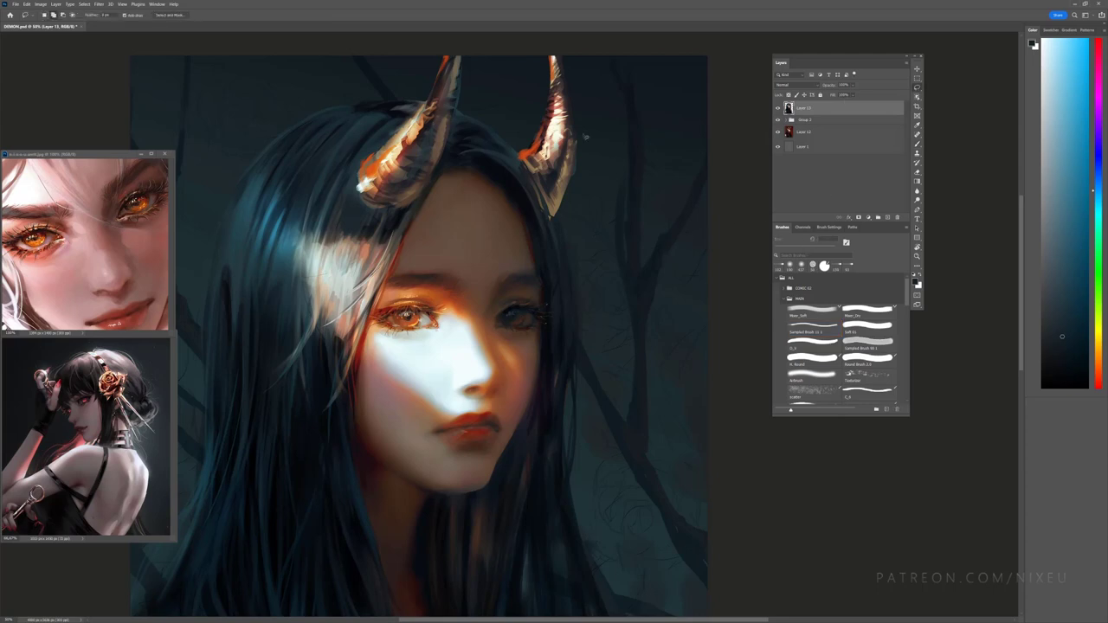
{"action": "left_click_drag", "start_coordinate": [432, 199], "coordinate": [432, 185]}
{"action": "mouse_move", "coordinate": [507, 189]}
{"action": "left_mouse_down"}
{"action": "mouse_move", "coordinate": [510, 210]}
{"action": "mouse_move", "coordinate": [514, 182]}
{"action": "left_mouse_up"}
{"action": "left_click_drag", "start_coordinate": [431, 198], "coordinate": [448, 197]}
{"action": "left_click_drag", "start_coordinate": [371, 132], "coordinate": [367, 128]}
Step: Fill the selected shapes with bright orange using a hard round brush, sampling orange and cream
{"action": "left_click", "coordinate": [813, 343]}
{"action": "left_click", "coordinate": [814, 357]}
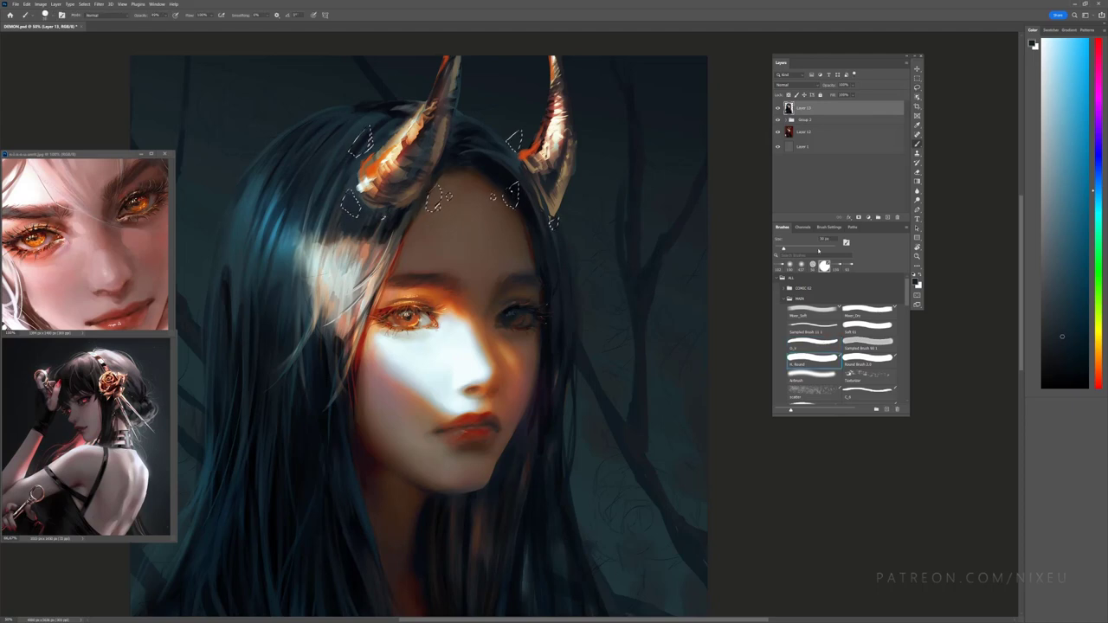
{"action": "left_click_drag", "start_coordinate": [356, 137], "coordinate": [350, 208]}
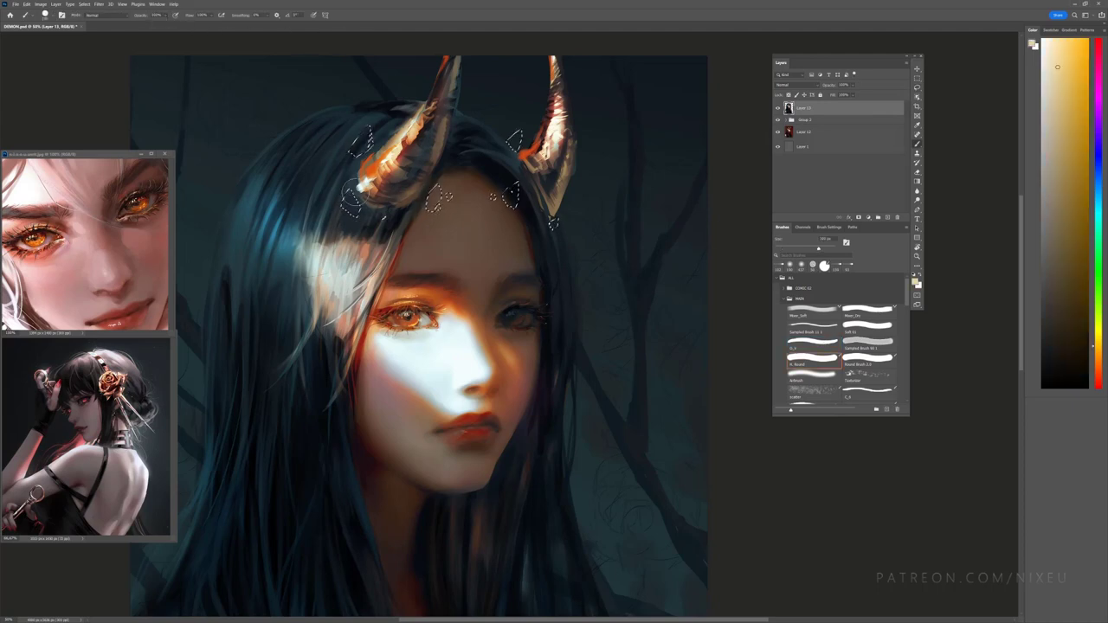
{"action": "left_click", "coordinate": [436, 141], "text": "alt"}
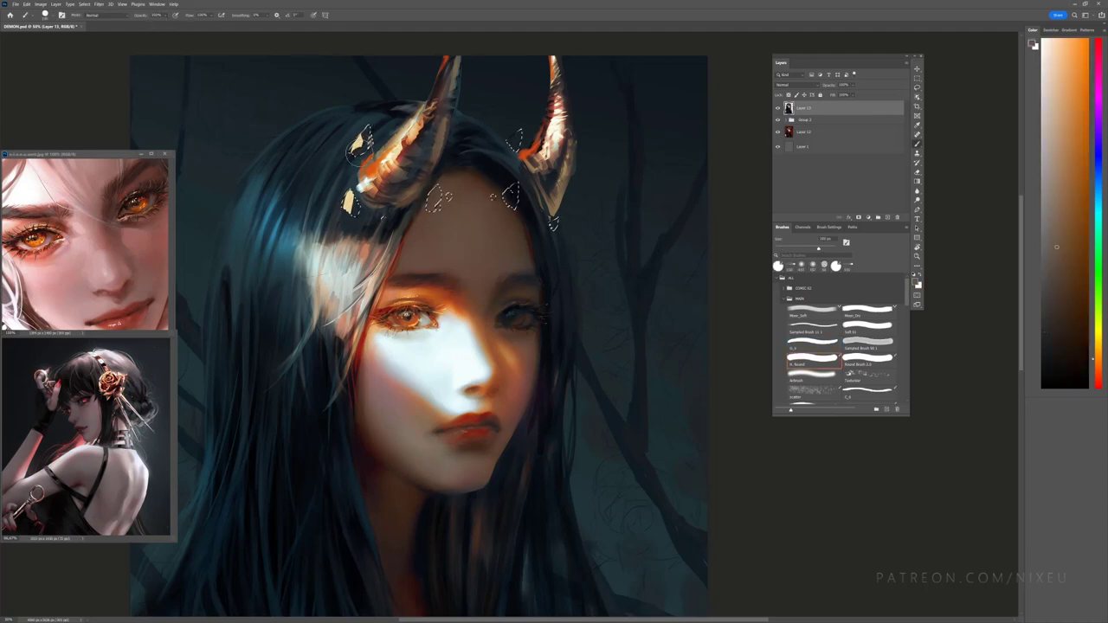
{"action": "left_click", "coordinate": [433, 205], "text": "alt"}
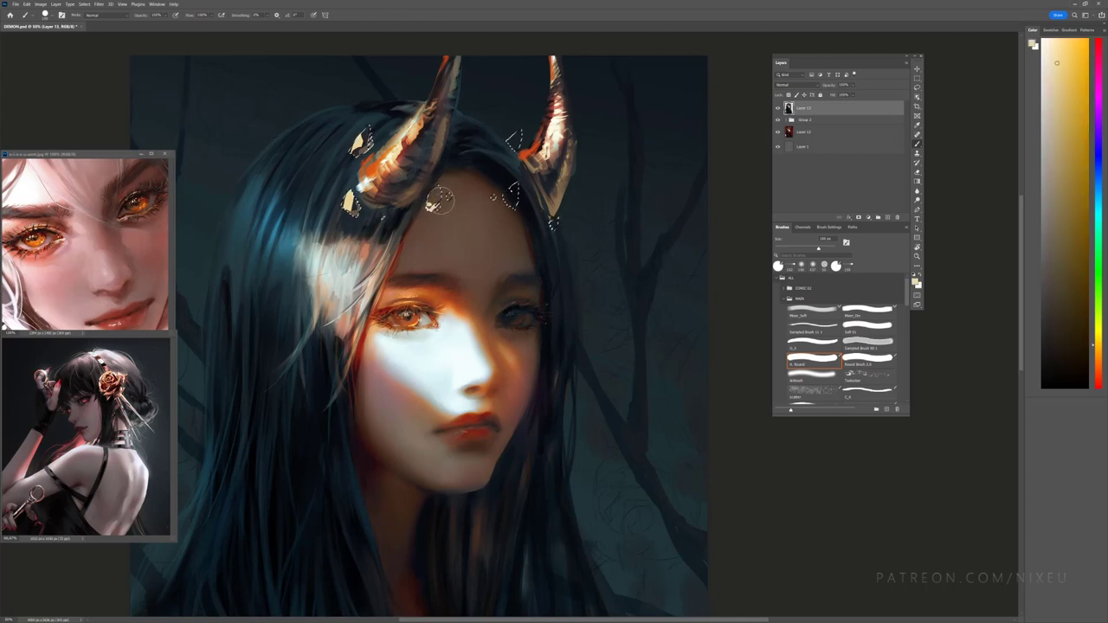
{"action": "left_click", "coordinate": [421, 150], "text": "alt"}
{"action": "left_click", "coordinate": [440, 158], "text": "alt"}
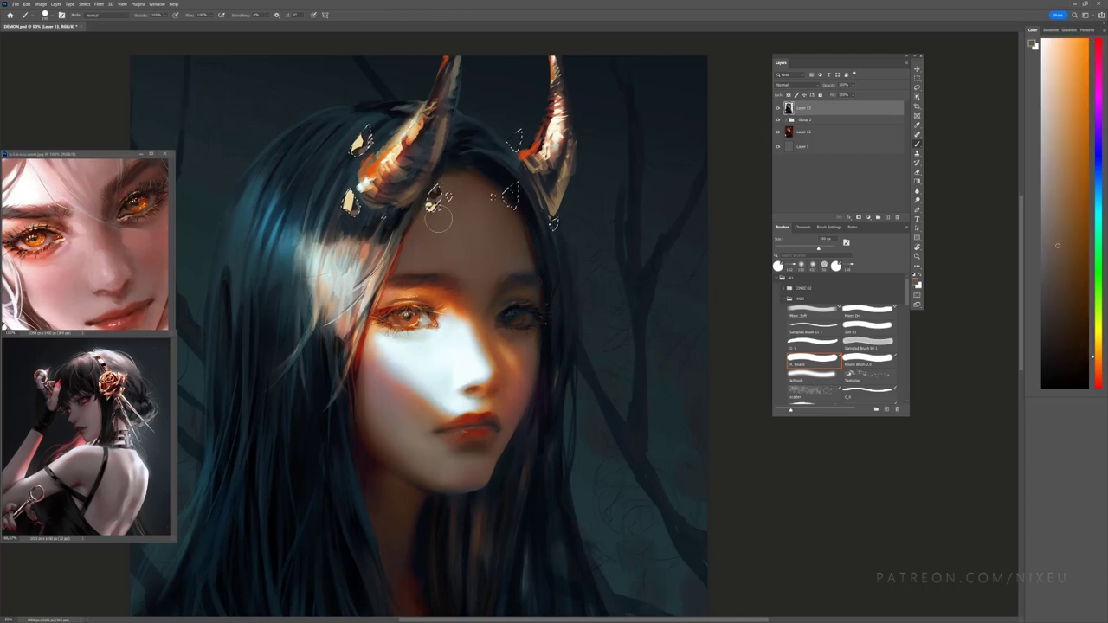
{"action": "left_click", "coordinate": [438, 222], "text": "alt"}
Step: Tune a saturated red-brown from the hair, then sample orange and pale cream from the ornament
{"action": "left_click", "coordinate": [497, 208], "text": "alt"}
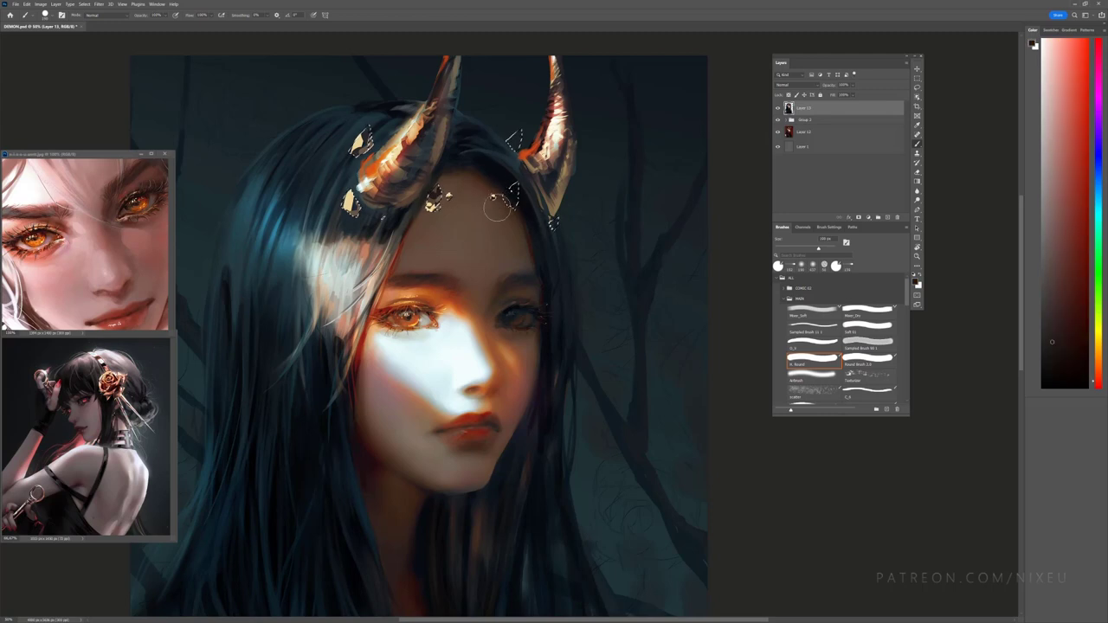
{"action": "left_click", "coordinate": [555, 172], "text": "alt"}
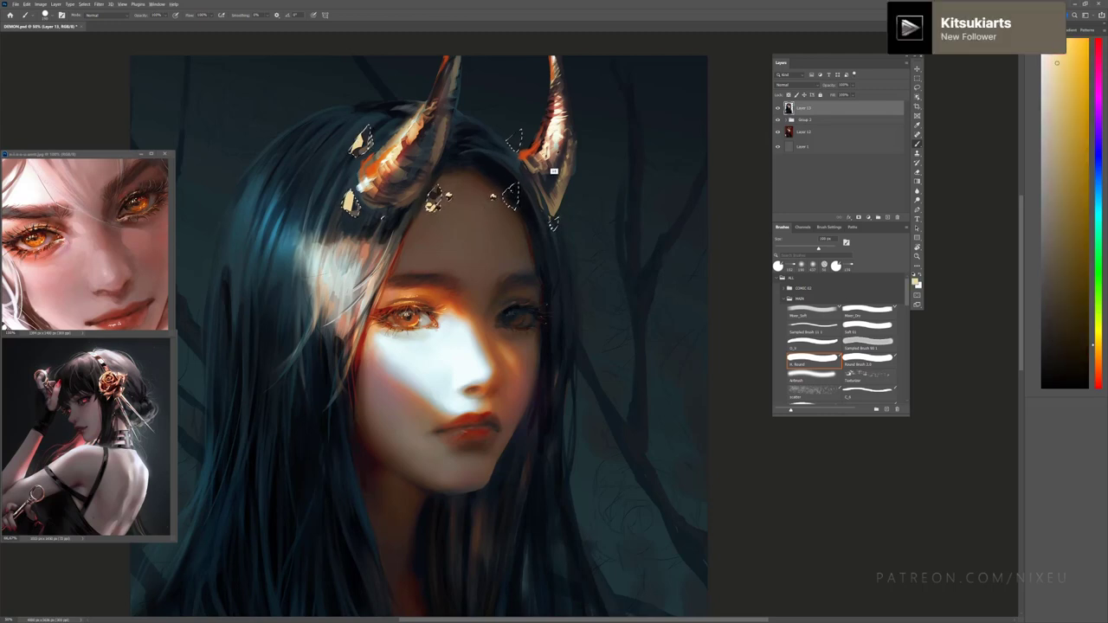
{"action": "left_click", "coordinate": [528, 182], "text": "alt"}
{"action": "left_click", "coordinate": [558, 148], "text": "alt"}
{"action": "left_click", "coordinate": [543, 182], "text": "alt"}
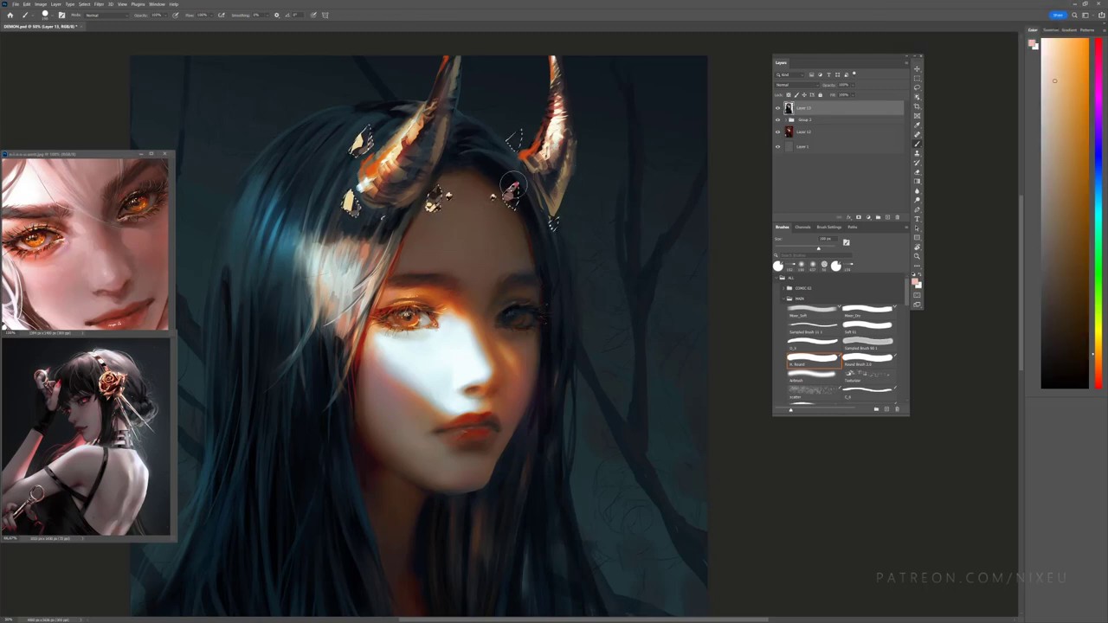
{"action": "left_click", "coordinate": [541, 173], "text": "alt"}
{"action": "left_click", "coordinate": [346, 203], "text": "alt"}
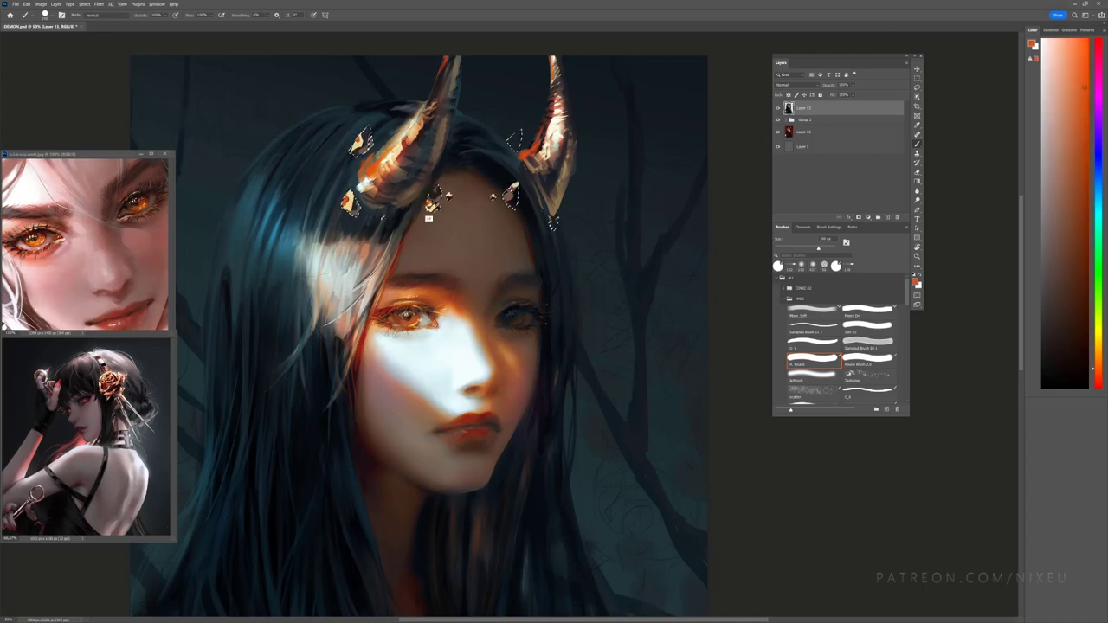
{"action": "left_click", "coordinate": [433, 205], "text": "alt"}
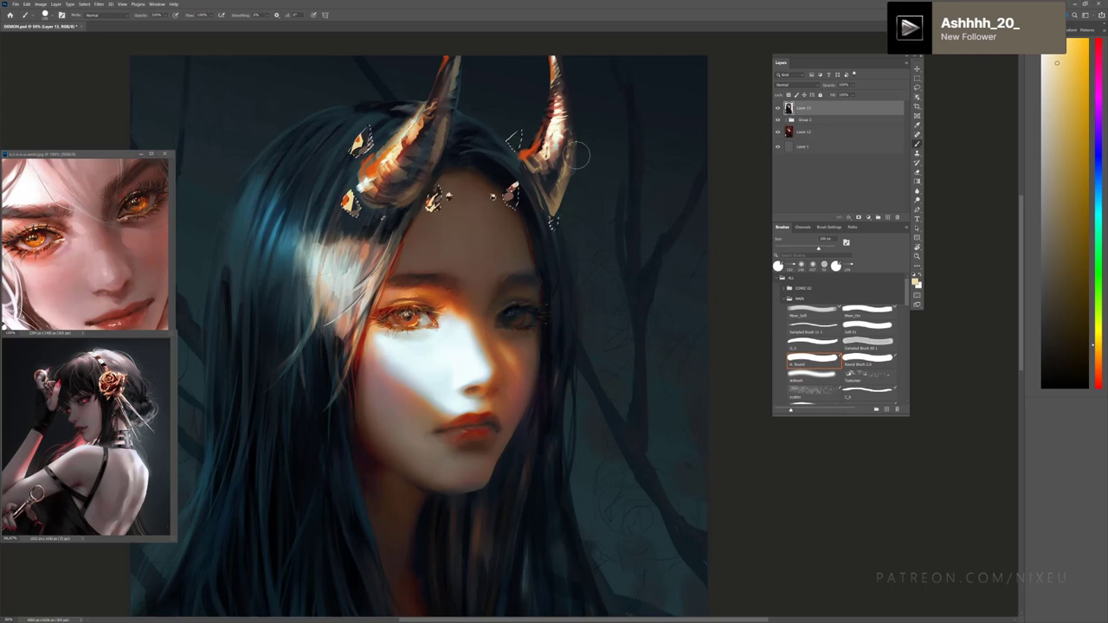
Step: Settle on a pale beige paint colour after red-orange tweaks, and add Layer 14
{"action": "left_click", "coordinate": [1061, 207]}
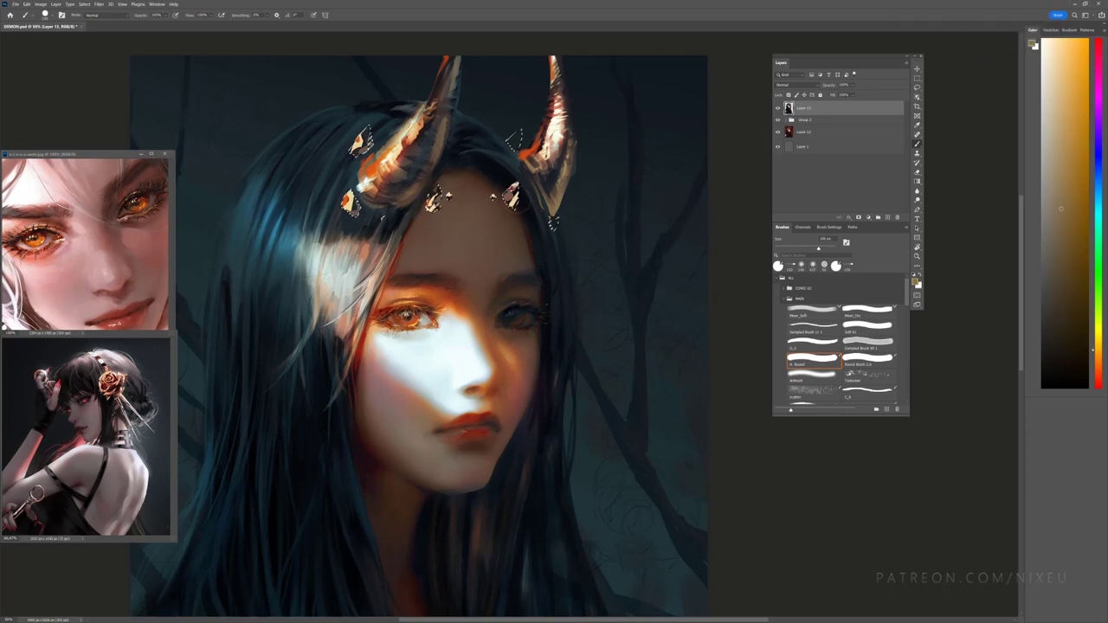
{"action": "left_click", "coordinate": [561, 184], "text": "alt"}
{"action": "left_click", "coordinate": [545, 182], "text": "alt"}
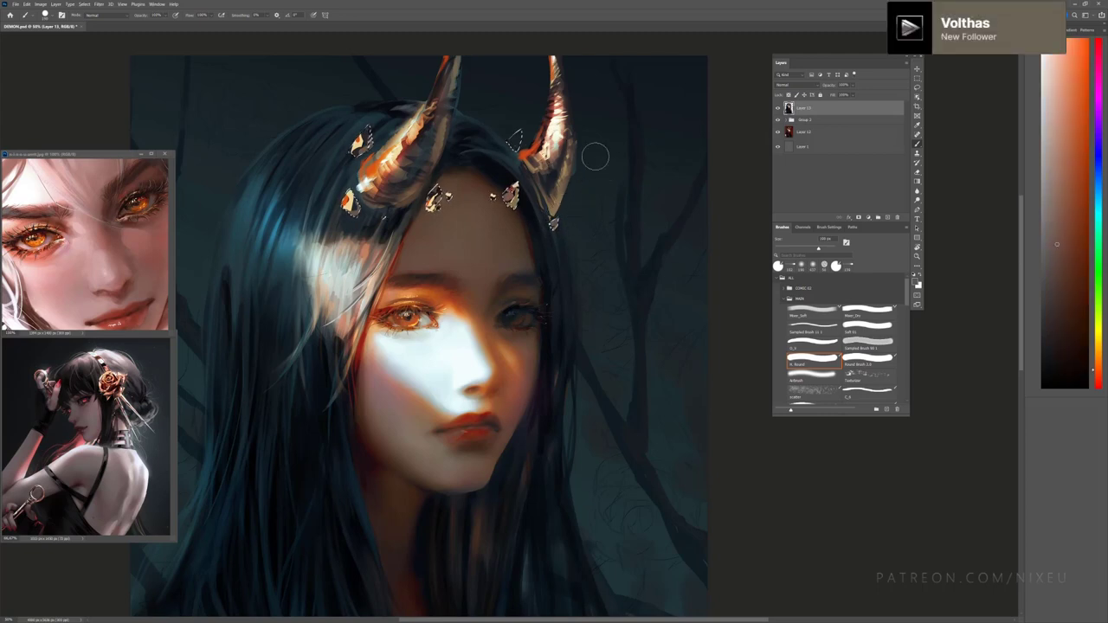
{"action": "left_click", "coordinate": [520, 128], "text": "alt"}
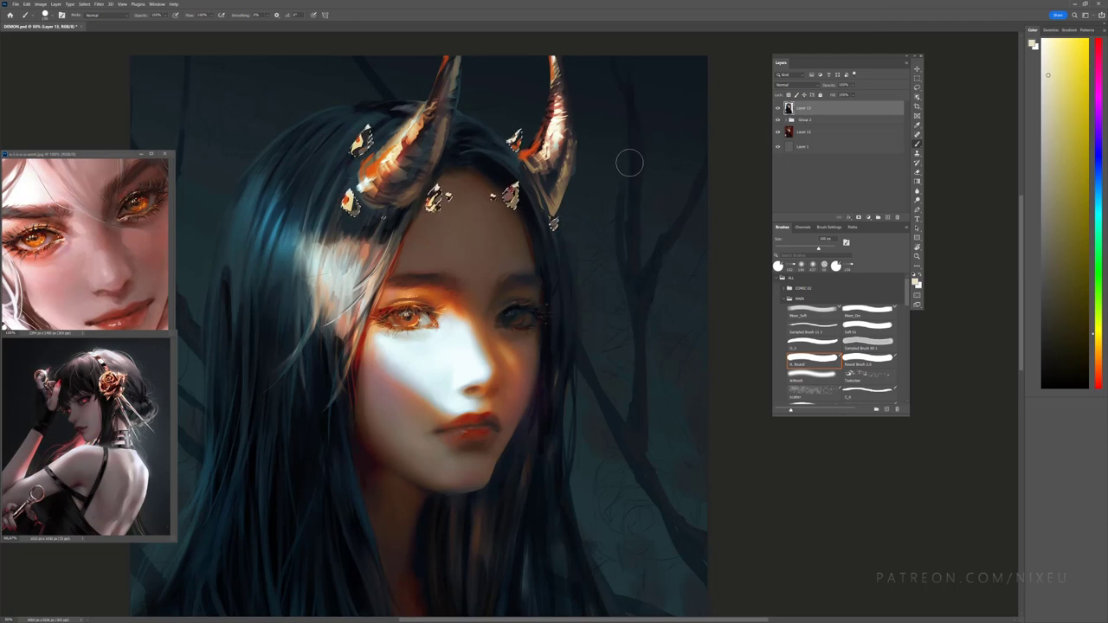
{"action": "left_click", "coordinate": [888, 218]}
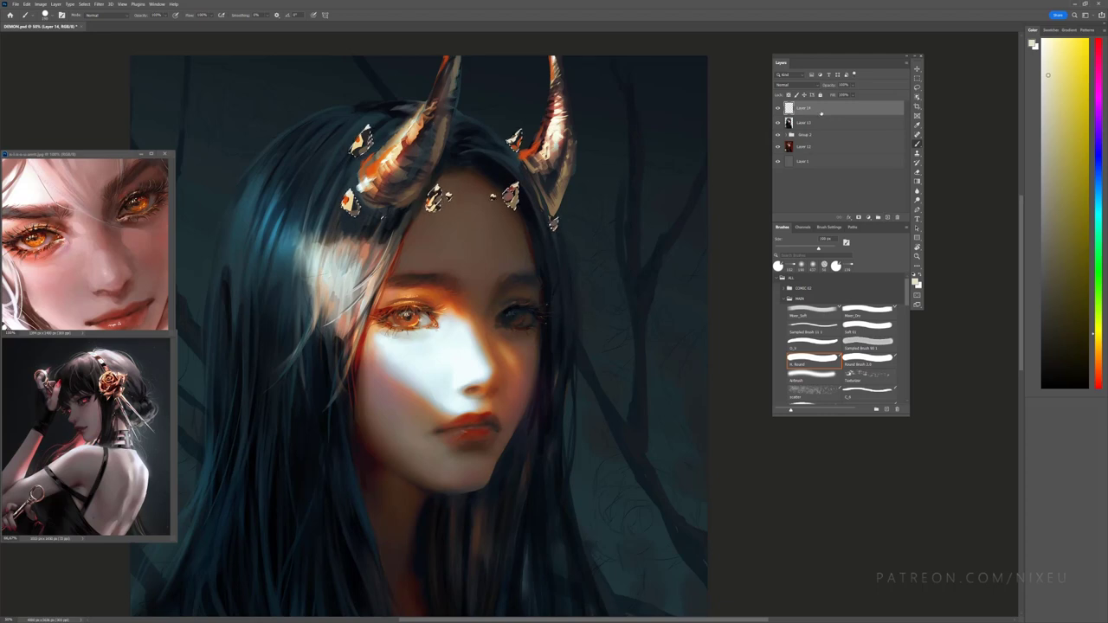
Step: Select Layer 13, add a new layer above it, and discard the unneeded empty layer
{"action": "left_click", "coordinate": [817, 123]}
{"action": "key", "text": "ctrl+shift+alt+n"}
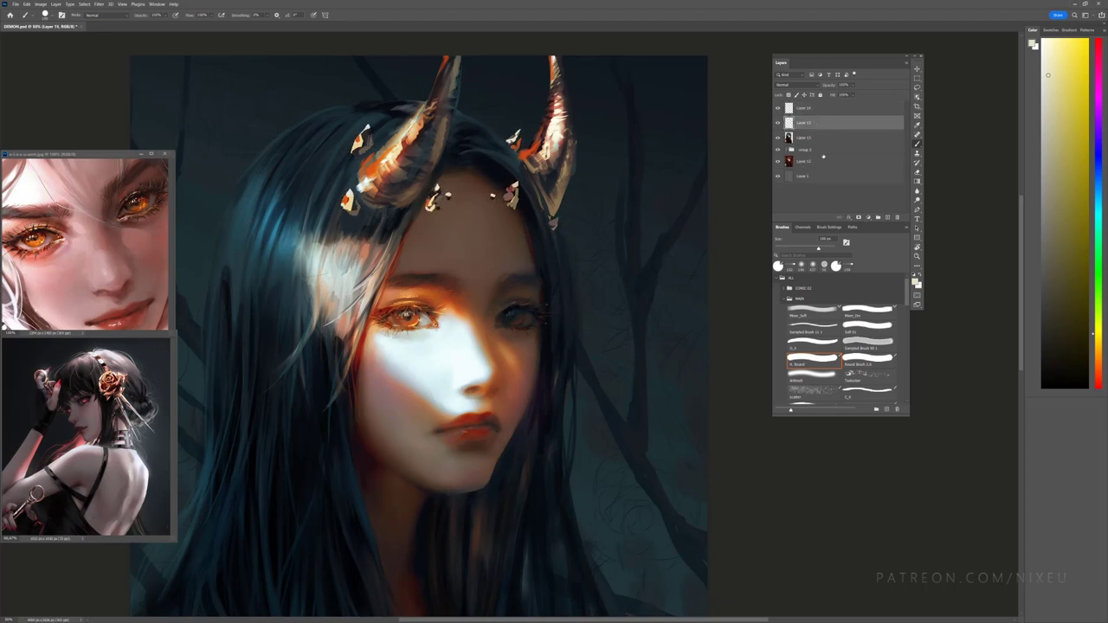
{"action": "left_click_drag", "start_coordinate": [844, 116], "coordinate": [897, 217]}
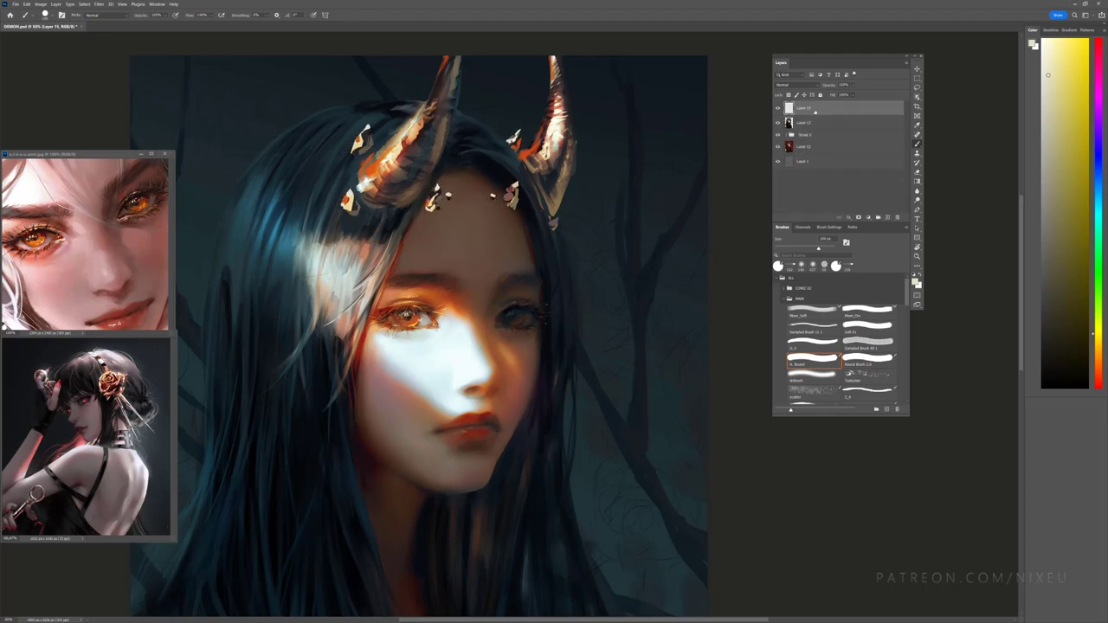
Step: With the hard round brush and a pale horn colour, paint a highlight stroke on the horn
{"action": "left_click", "coordinate": [868, 326]}
{"action": "left_click", "coordinate": [590, 192], "text": "alt"}
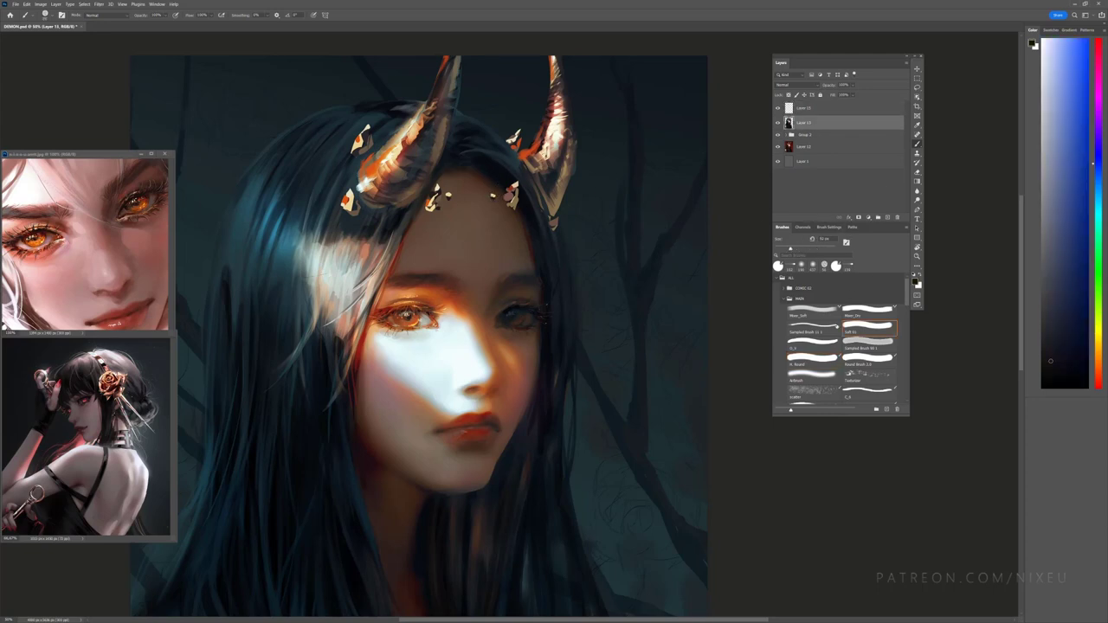
{"action": "left_click", "coordinate": [830, 358]}
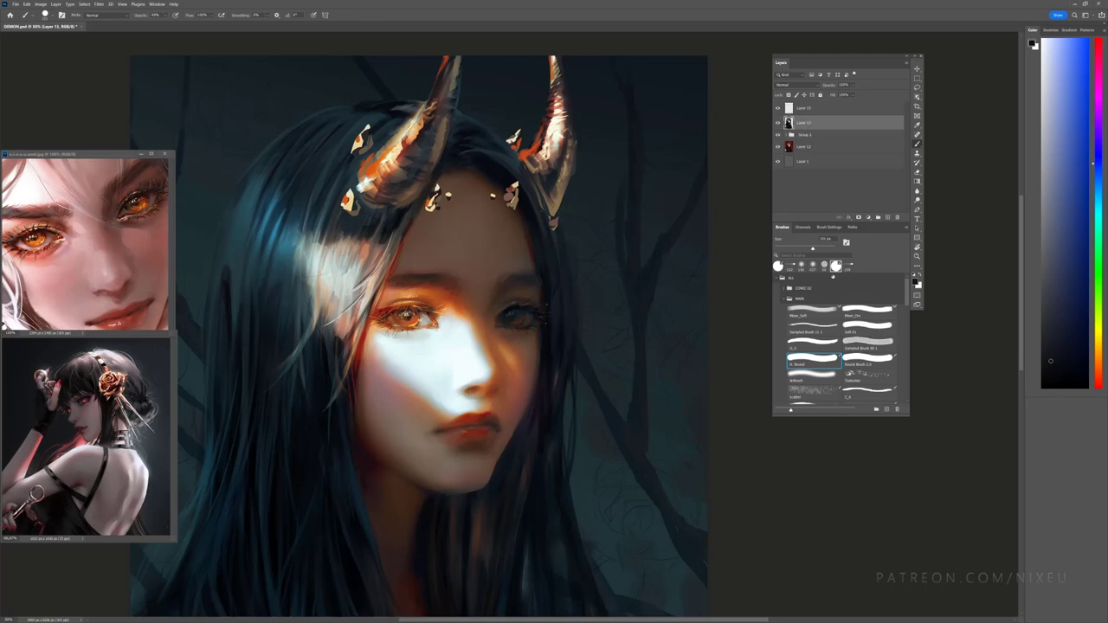
{"action": "left_click", "coordinate": [534, 177], "text": "alt"}
{"action": "left_click_drag", "start_coordinate": [430, 91], "coordinate": [422, 113]}
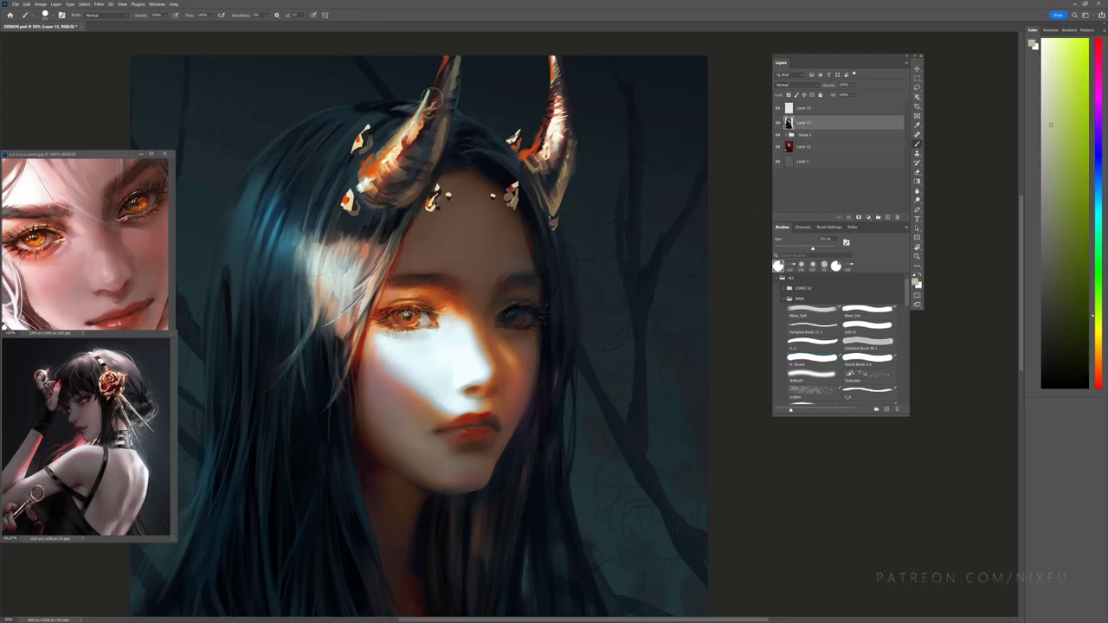
{"action": "left_click", "coordinate": [355, 209], "text": "alt"}
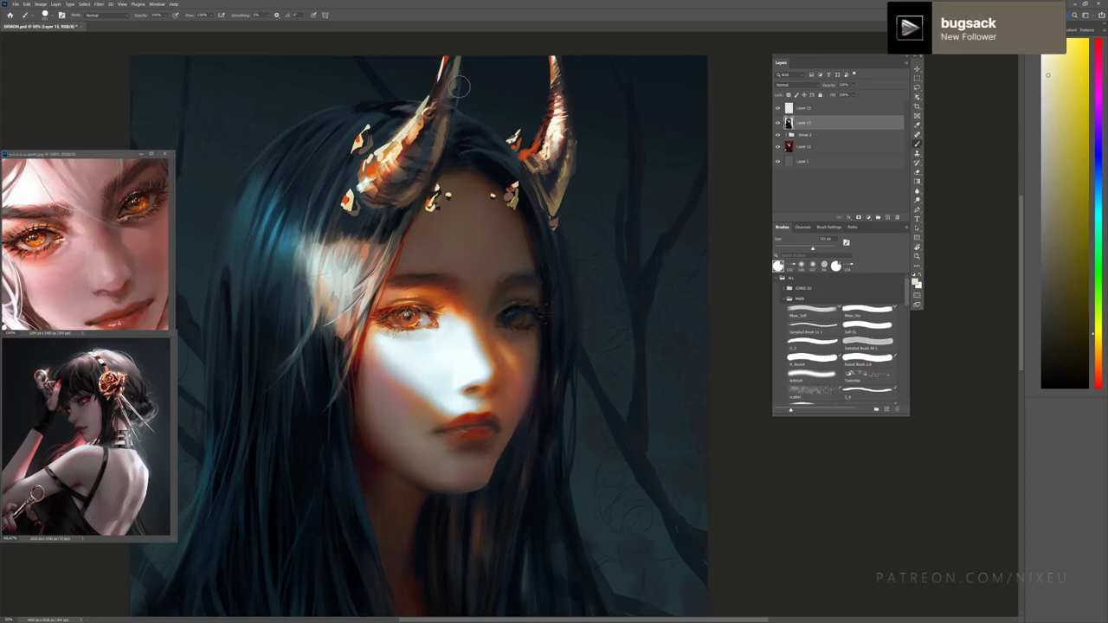
Step: Paint a light highlight stroke down the right horn's metallic edge
{"action": "left_click_drag", "start_coordinate": [551, 62], "coordinate": [545, 118]}
{"action": "key", "text": "ctrl+minus"}
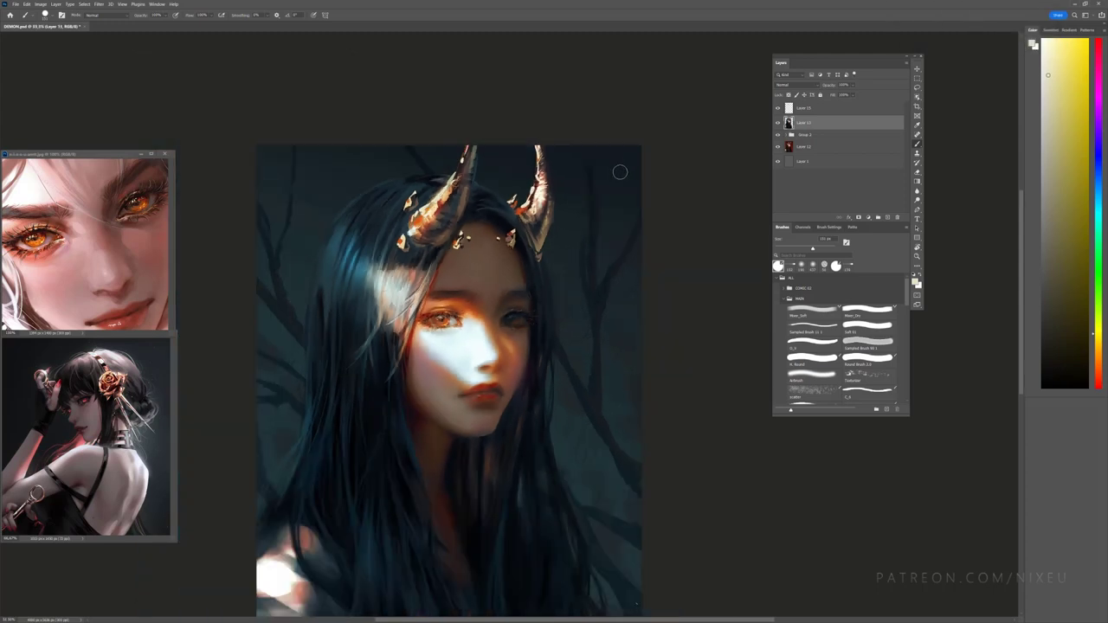
{"action": "key", "text": "ctrl+minus"}
{"action": "key", "text": "ctrl+plus"}
{"action": "key", "text": "ctrl+plus"}
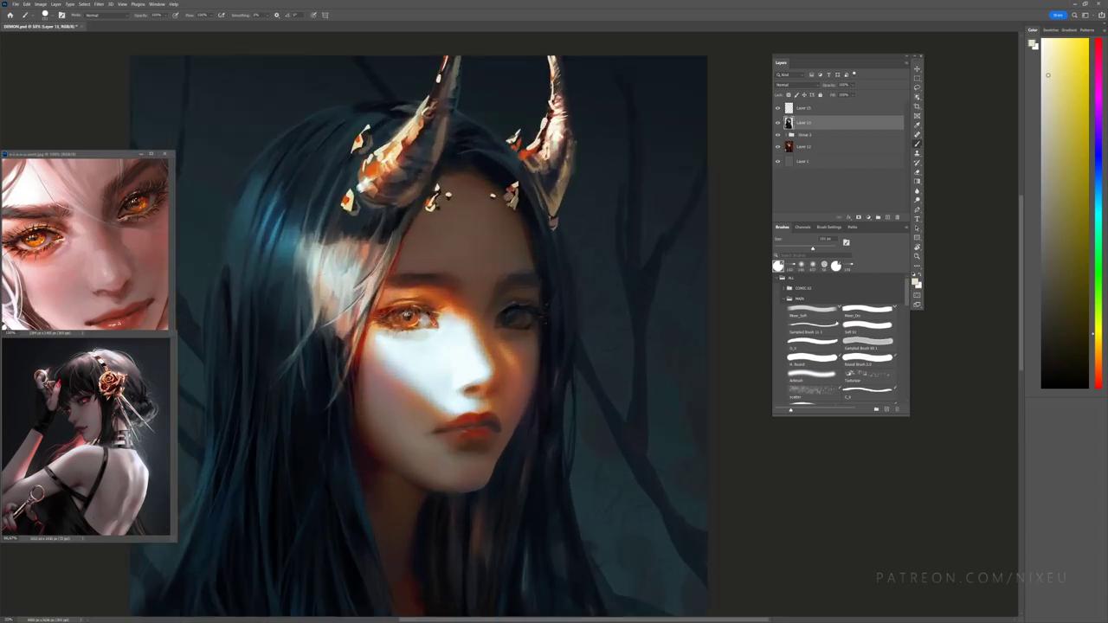
Step: Switch to the Soft 01 brush at 65 px, sample dark blue, and select Layer 15
{"action": "left_click", "coordinate": [870, 327]}
{"action": "left_click", "coordinate": [459, 191], "text": "alt"}
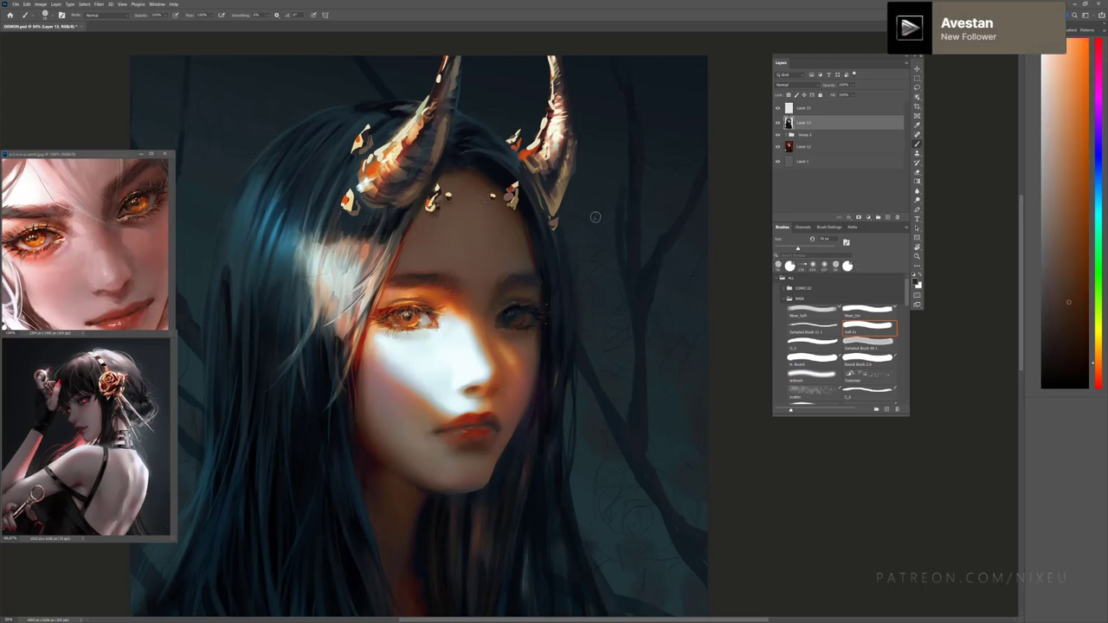
{"action": "left_click_drag", "start_coordinate": [797, 249], "coordinate": [793, 249]}
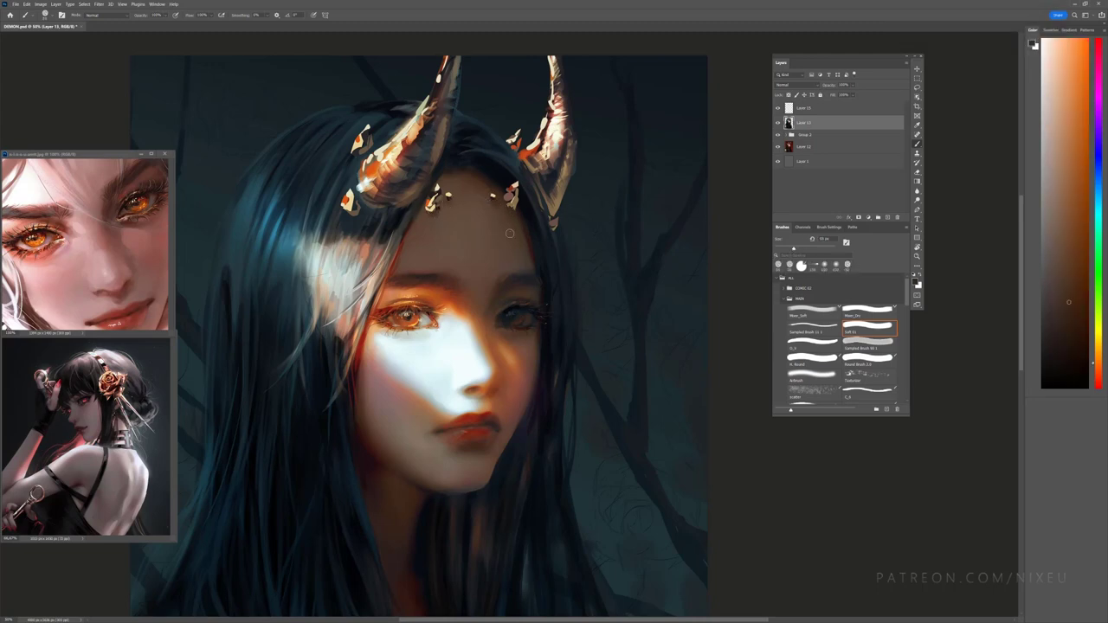
{"action": "left_click", "coordinate": [395, 218], "text": "alt"}
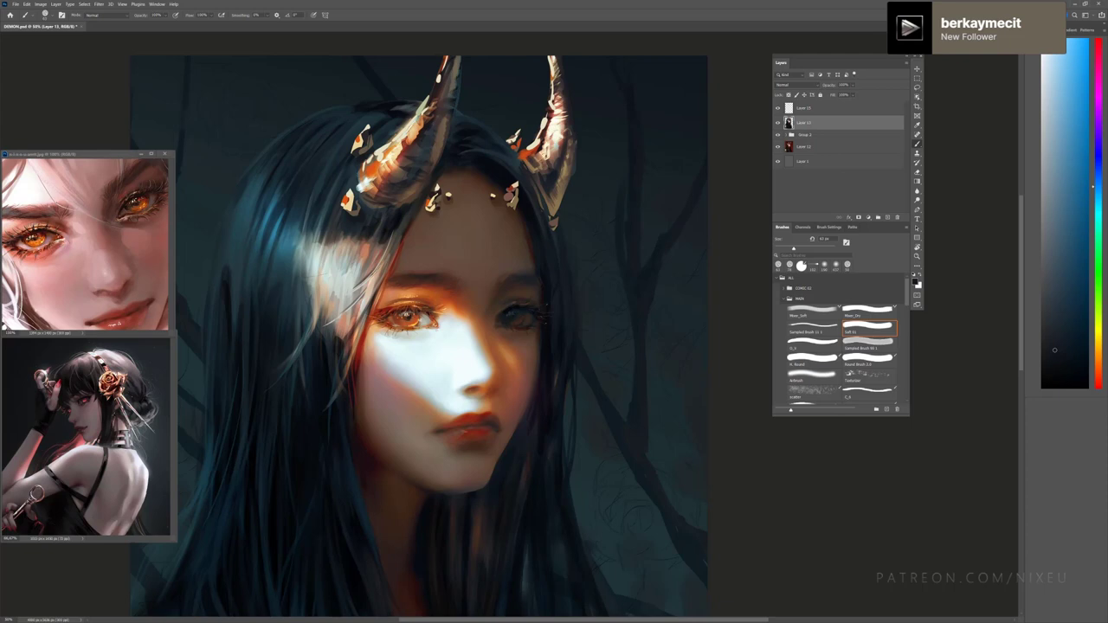
{"action": "left_click", "coordinate": [436, 204], "text": "alt"}
Step: Dab a light yellow highlight on the horn jewel with a hard round brush, then sample horn and skin tones
{"action": "key", "text": "alt+bracketright"}
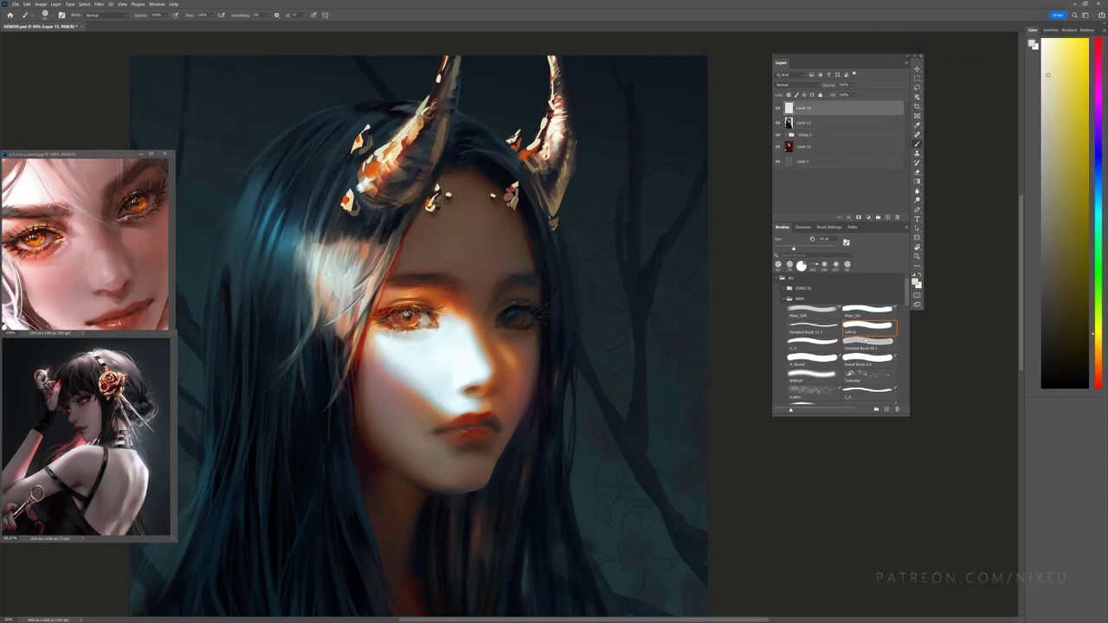
{"action": "key", "text": "e"}
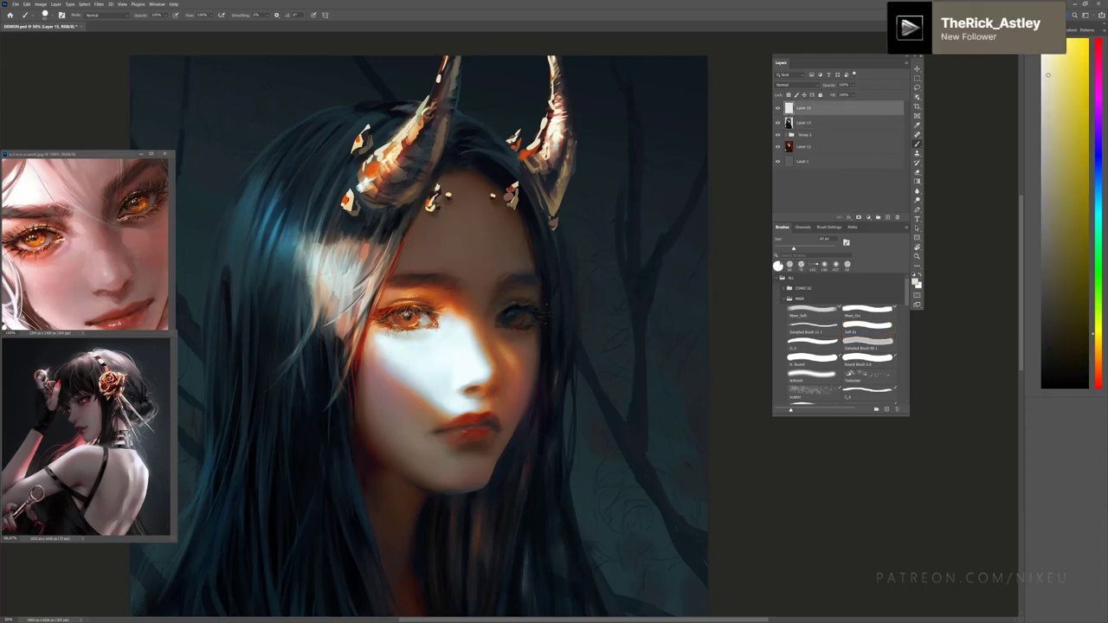
{"action": "left_click", "coordinate": [429, 197]}
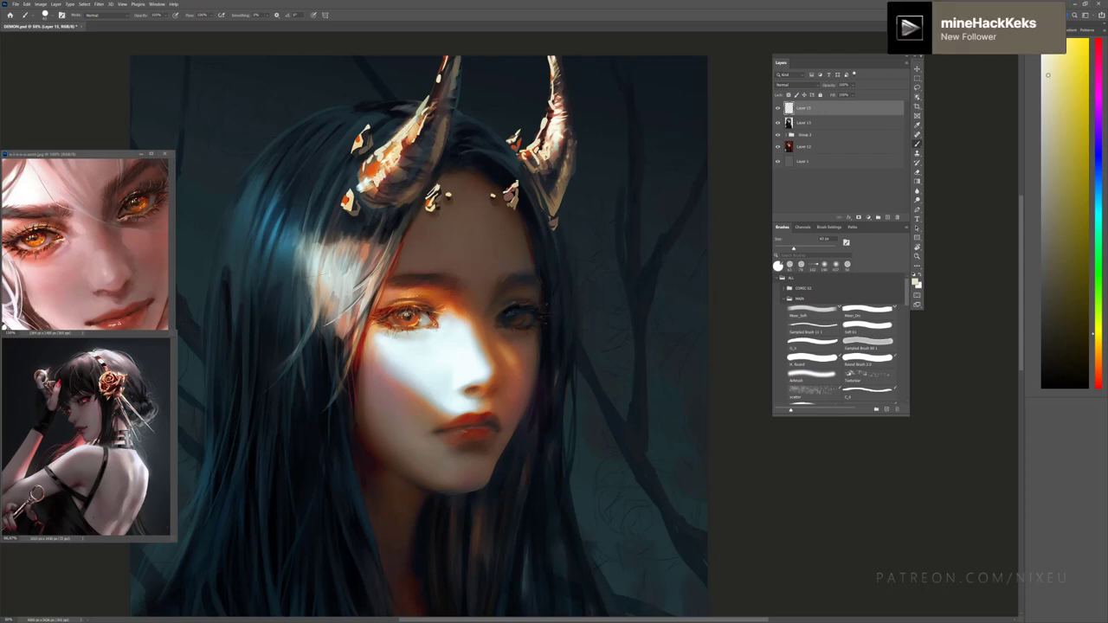
{"action": "left_click", "coordinate": [372, 139], "text": "alt"}
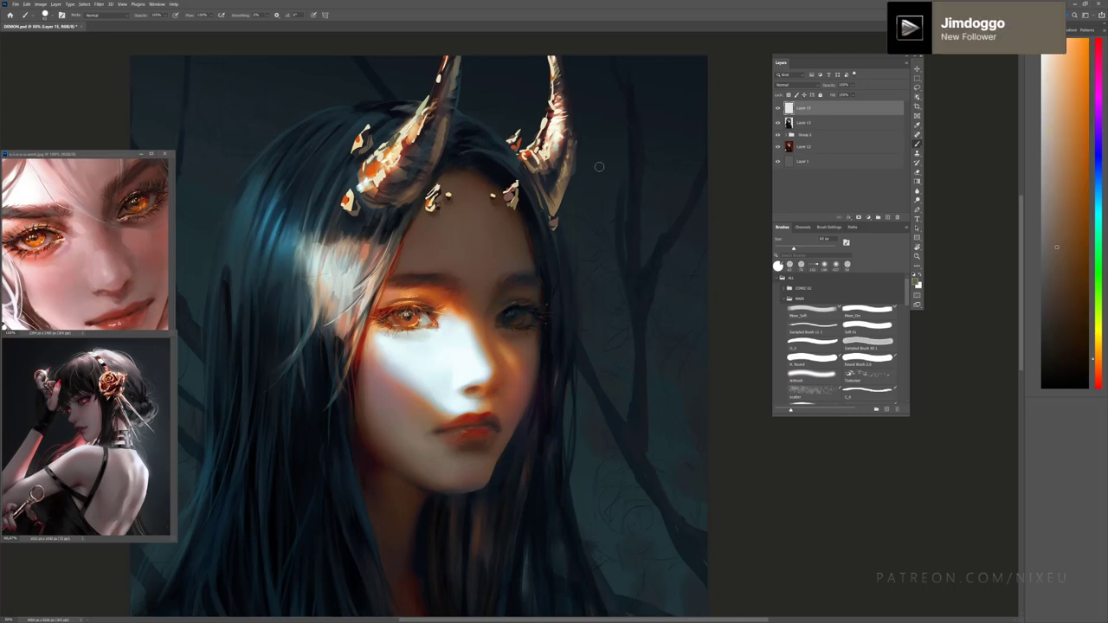
{"action": "left_click", "coordinate": [566, 243], "text": "alt"}
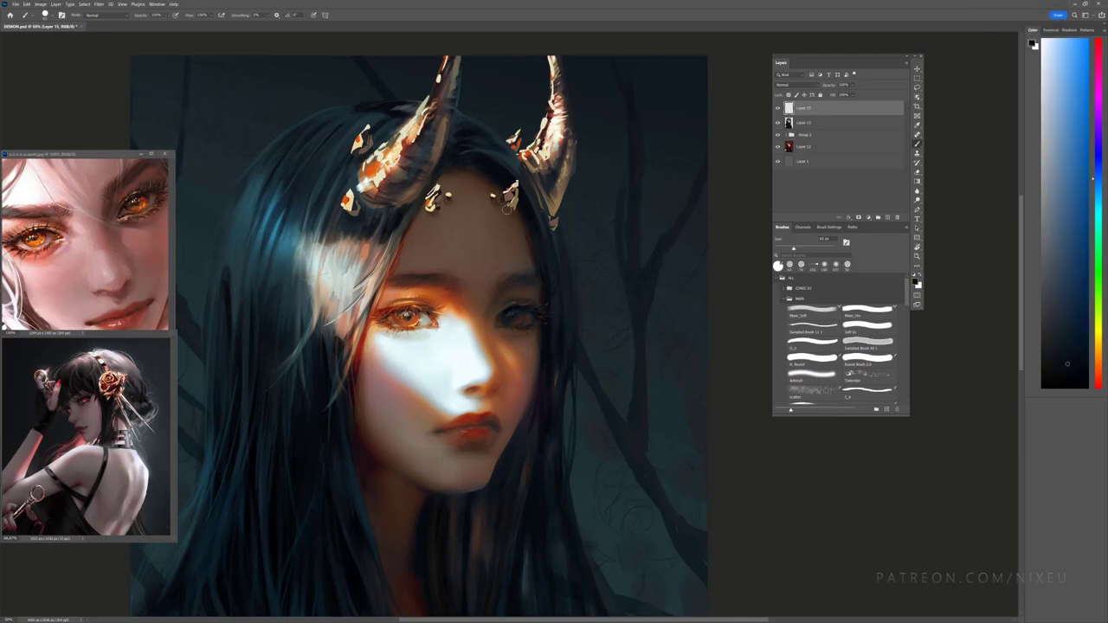
{"action": "left_click", "coordinate": [530, 234], "text": "alt"}
{"action": "left_click", "coordinate": [503, 209], "text": "alt"}
{"action": "left_click", "coordinate": [518, 204], "text": "alt"}
Step: Sample orange, cream, brown and dark blue tones to touch up the horn bases
{"action": "left_click", "coordinate": [554, 173], "text": "alt"}
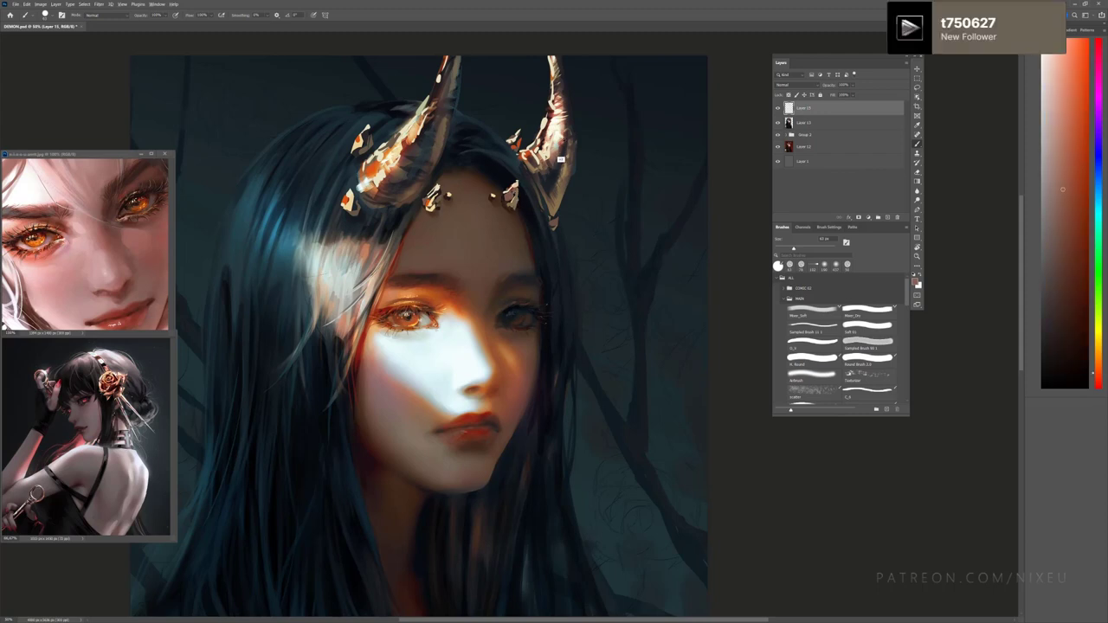
{"action": "left_click", "coordinate": [518, 189], "text": "alt"}
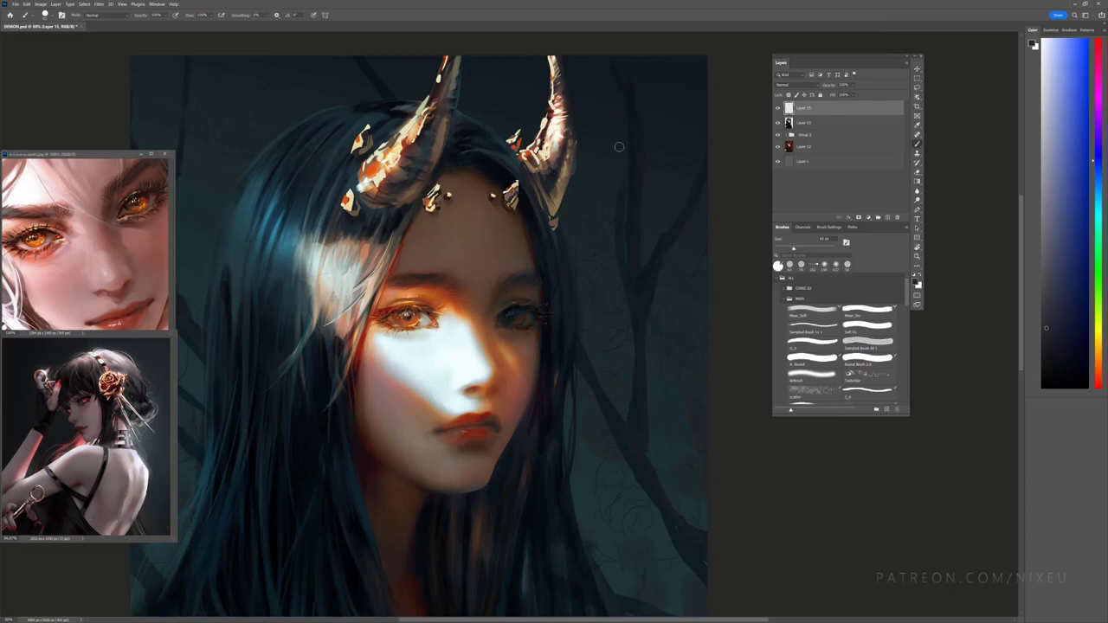
{"action": "left_click", "coordinate": [431, 218], "text": "alt"}
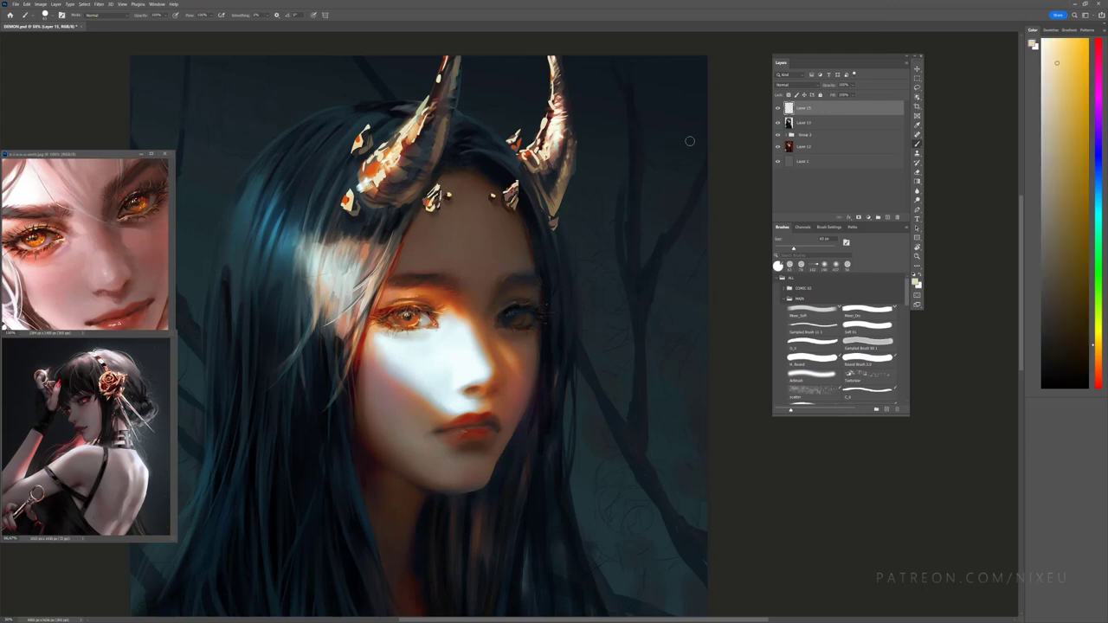
{"action": "left_click", "coordinate": [440, 200], "text": "alt"}
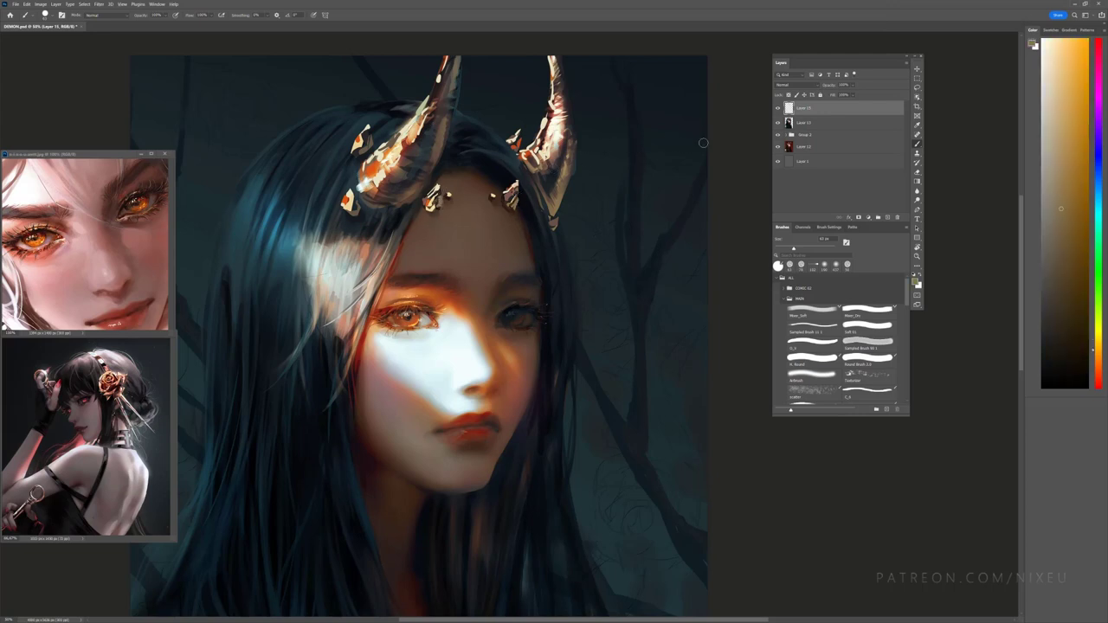
{"action": "left_click", "coordinate": [433, 213], "text": "alt"}
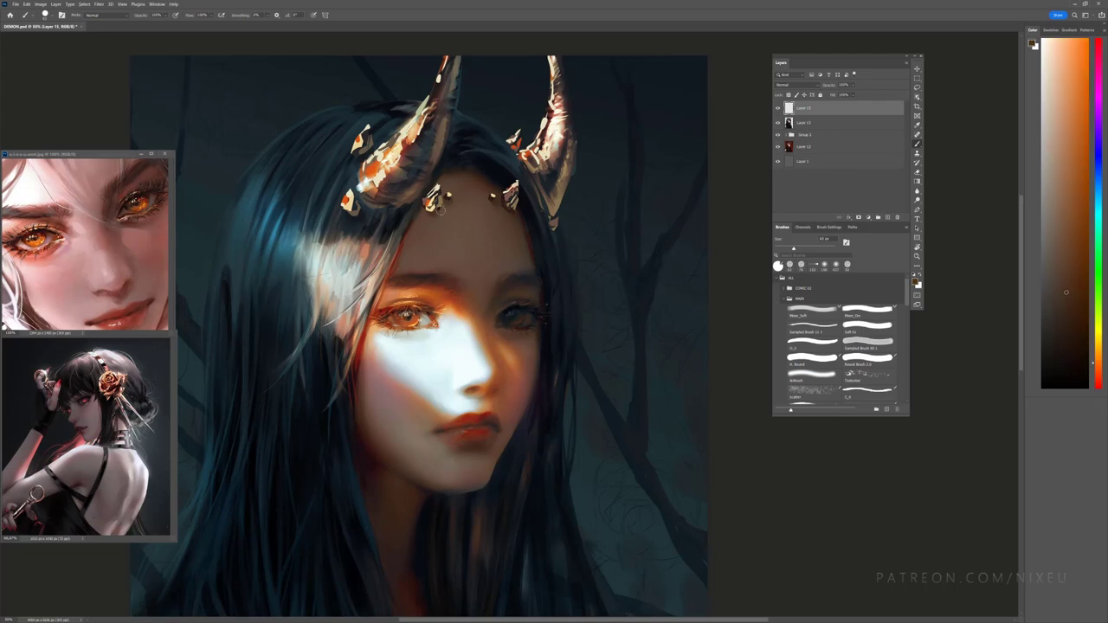
{"action": "left_click", "coordinate": [523, 222], "text": "alt"}
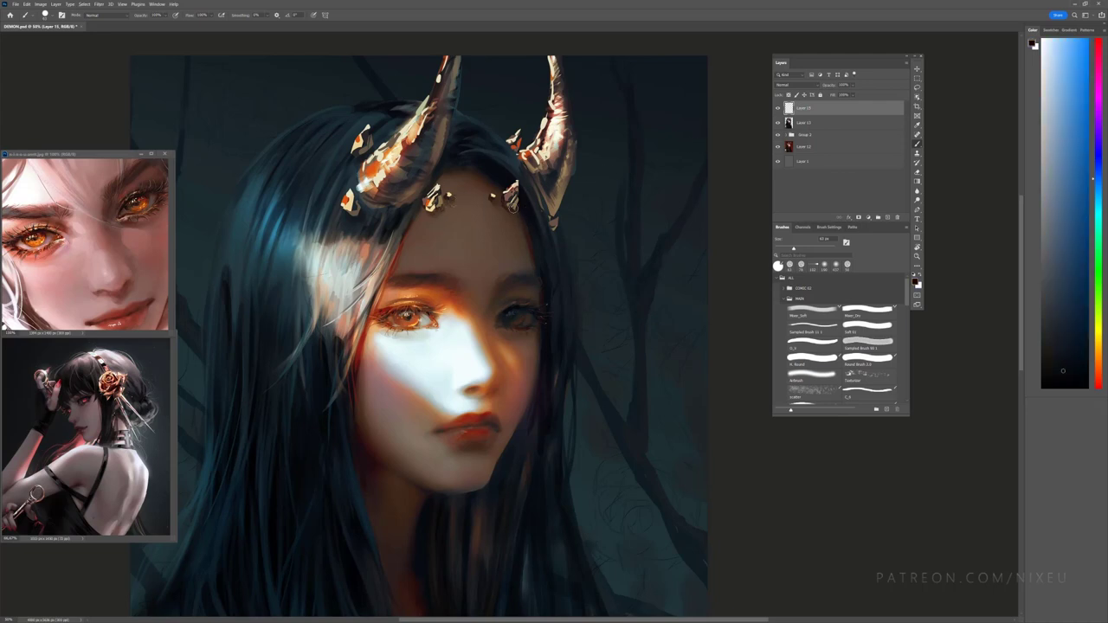
{"action": "left_click", "coordinate": [488, 197], "text": "alt"}
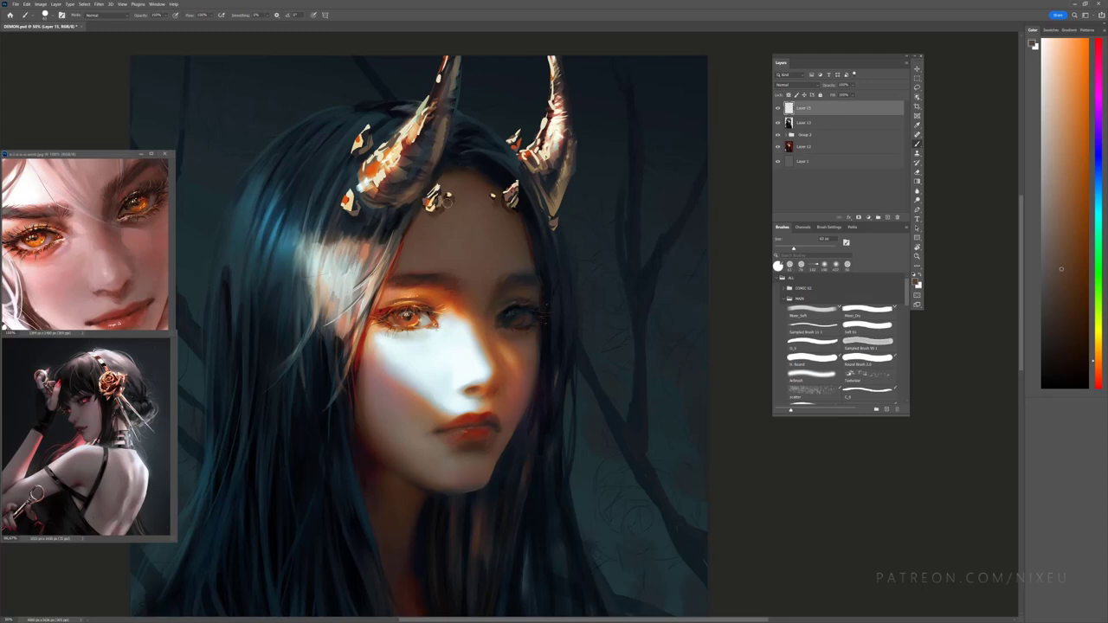
{"action": "key", "text": "ctrl+minus"}
{"action": "key", "text": "ctrl+minus"}
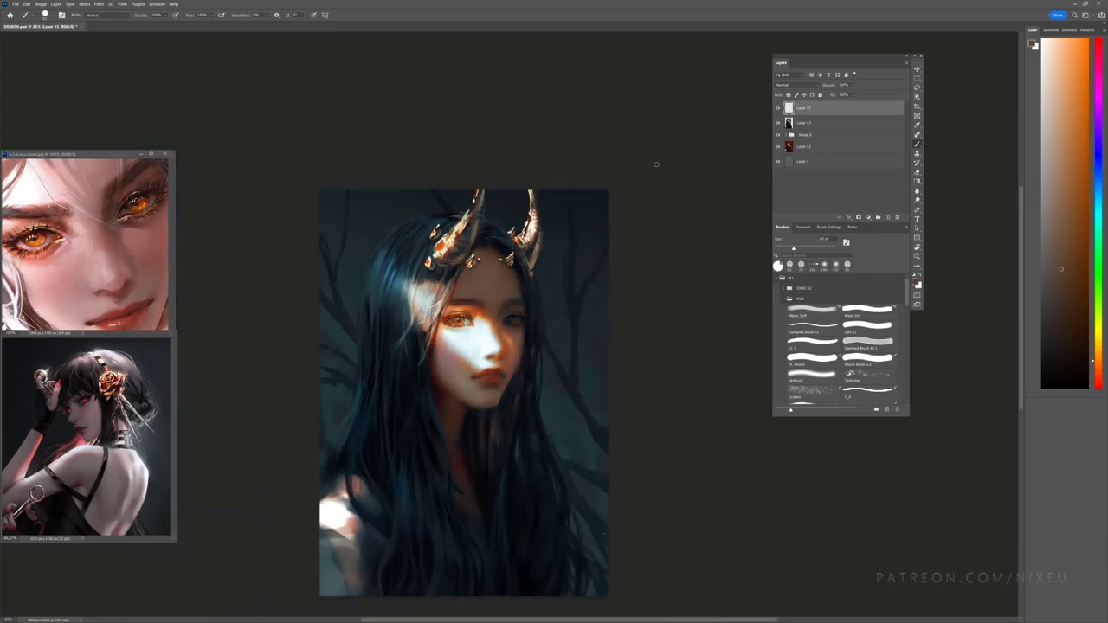
Step: Pick golden yellow, near-white and orange painting colours
{"action": "key", "text": "ctrl+plus"}
{"action": "left_click", "coordinate": [414, 205], "text": "alt"}
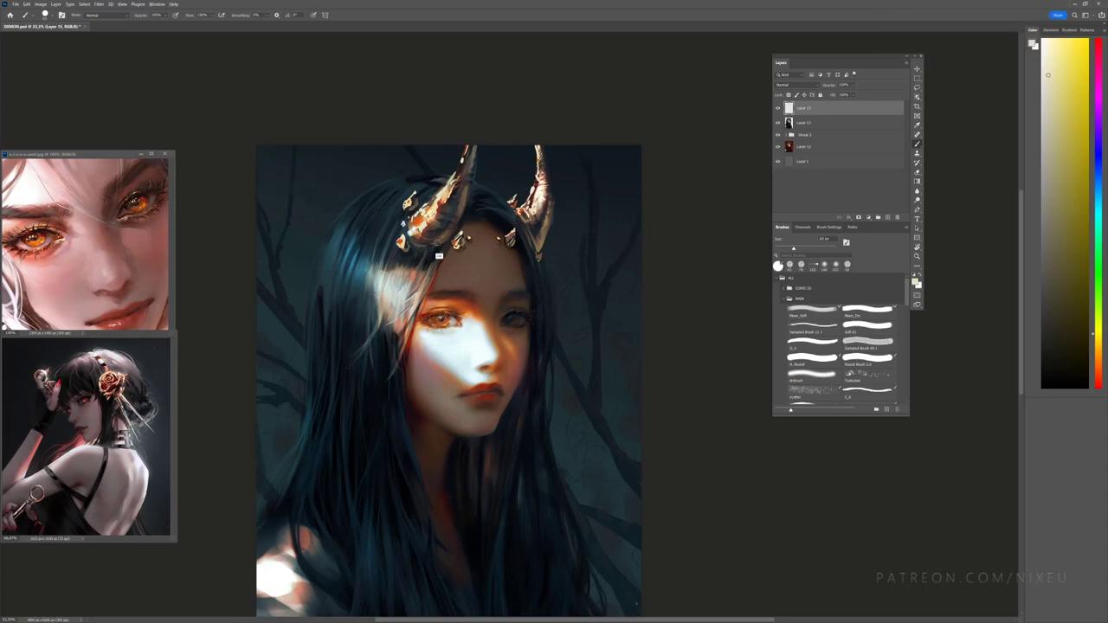
{"action": "left_click", "coordinate": [432, 248], "text": "alt"}
{"action": "left_click", "coordinate": [432, 228], "text": "alt"}
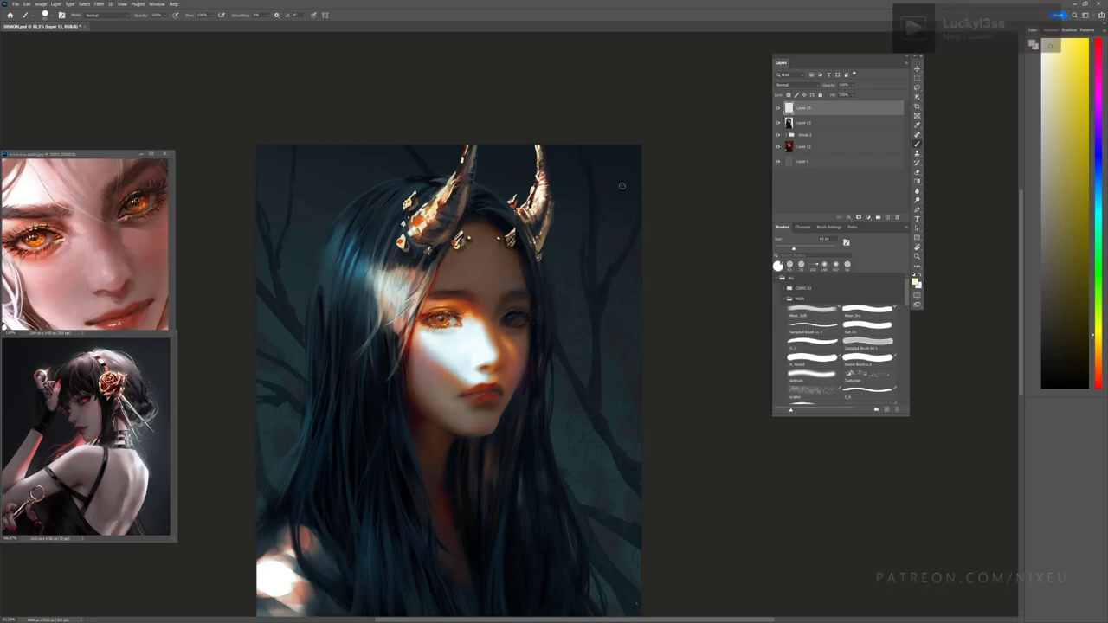
{"action": "left_click", "coordinate": [448, 237], "text": "alt"}
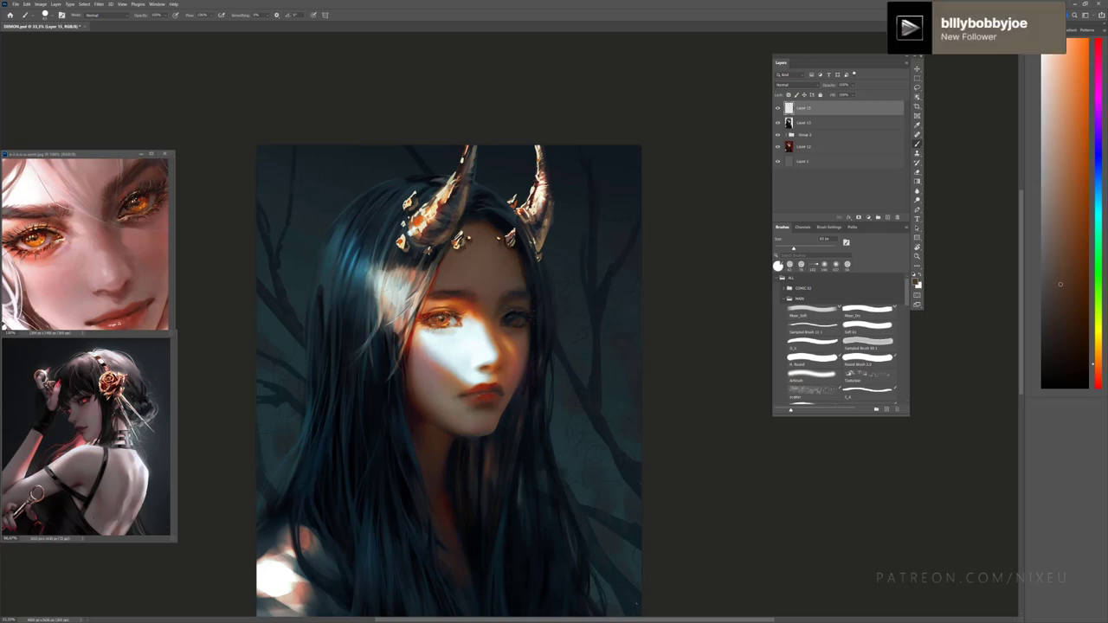
{"action": "left_click", "coordinate": [546, 250], "text": "alt"}
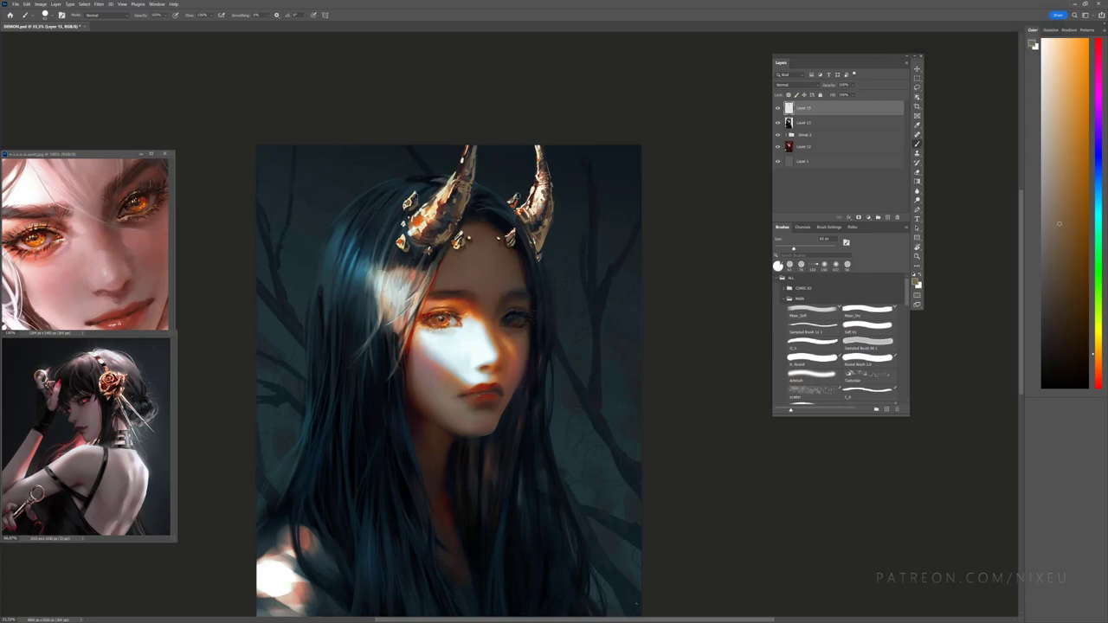
{"action": "key", "text": "ctrl+minus"}
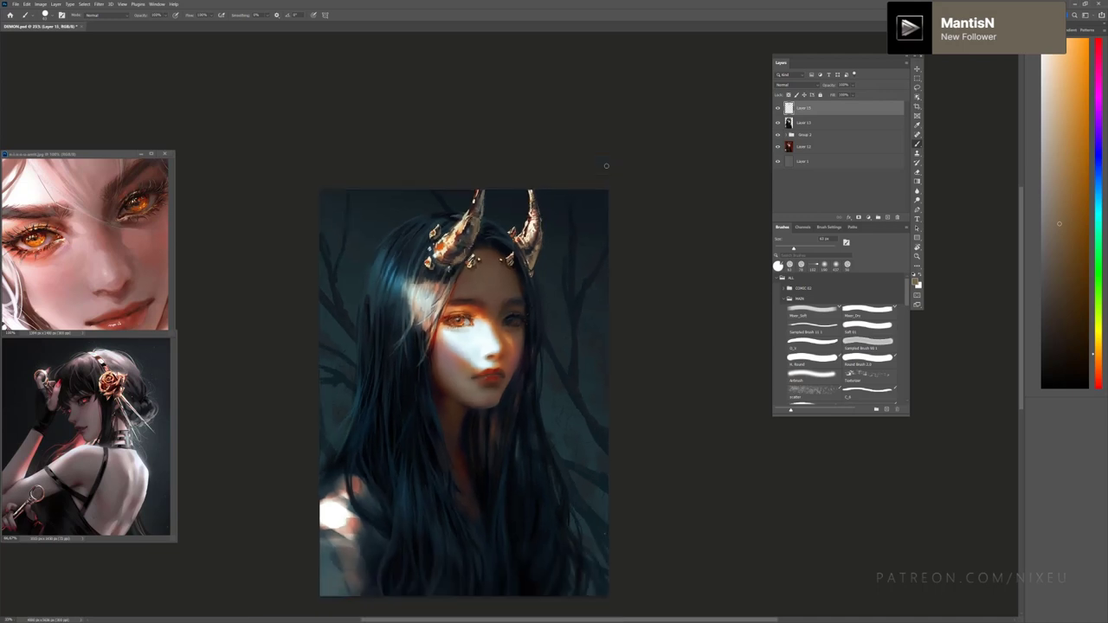
{"action": "key", "text": "ctrl+plus"}
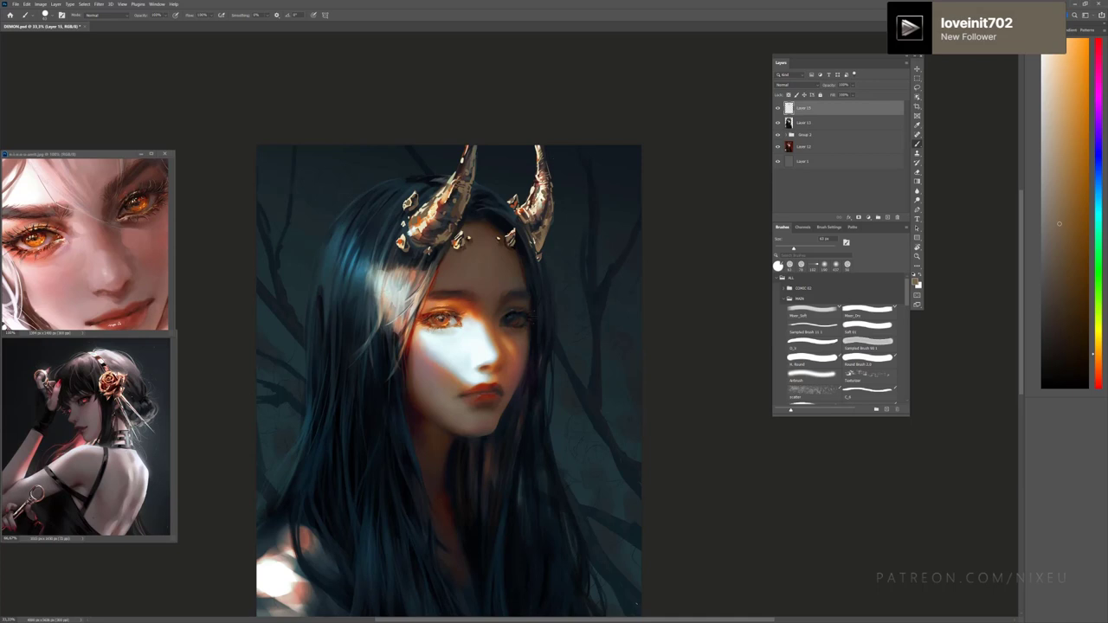
Step: Sample pale yellow, darker orange, dark blue and red-brown tones from the face
{"action": "left_click", "coordinate": [538, 211], "text": "alt"}
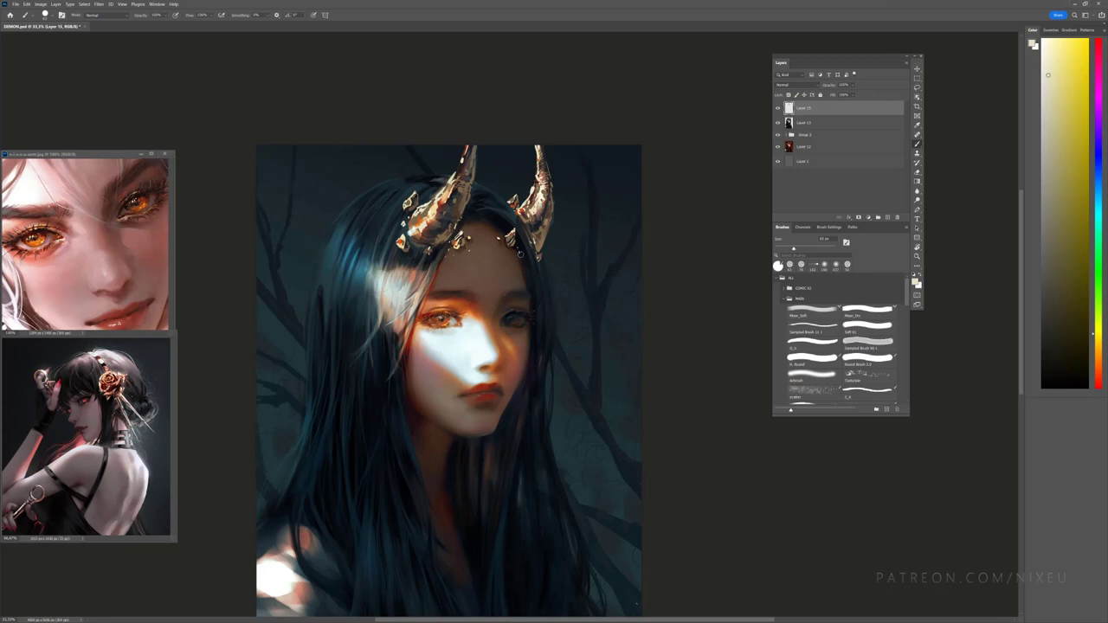
{"action": "left_click", "coordinate": [476, 250], "text": "alt"}
{"action": "left_click", "coordinate": [467, 256], "text": "alt"}
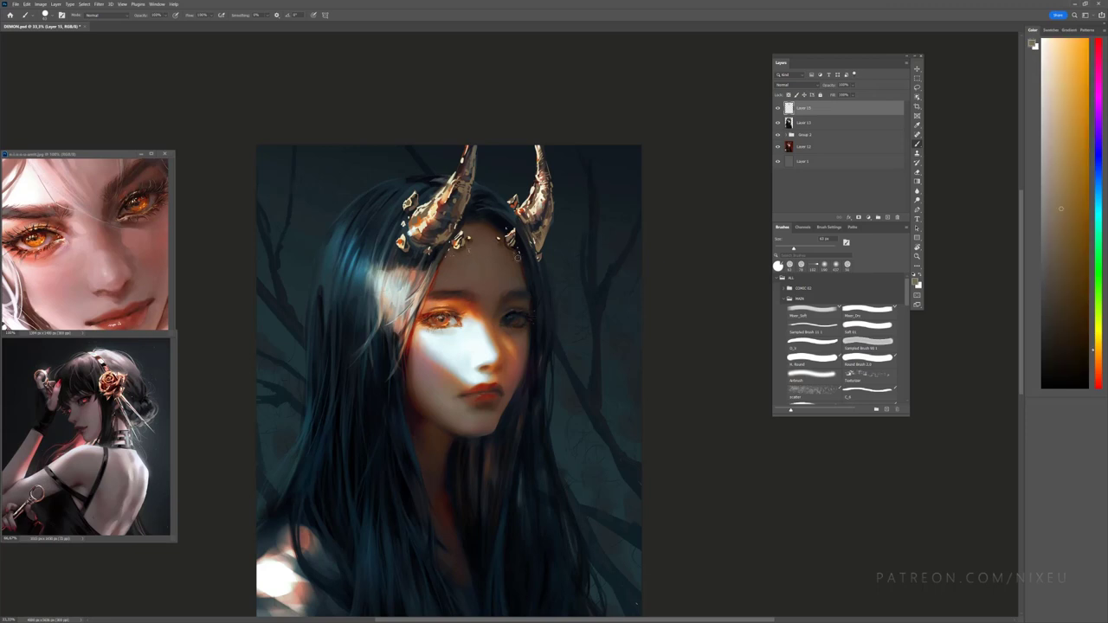
{"action": "key", "text": "ctrl+plus"}
{"action": "left_click", "coordinate": [504, 203], "text": "alt"}
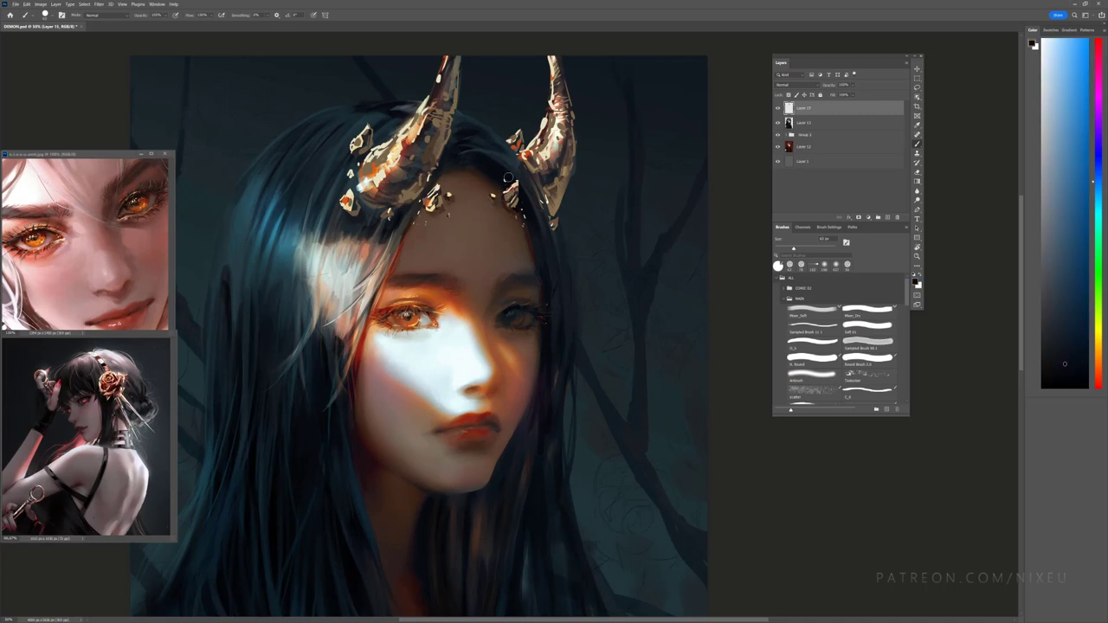
{"action": "left_click", "coordinate": [446, 215], "text": "alt"}
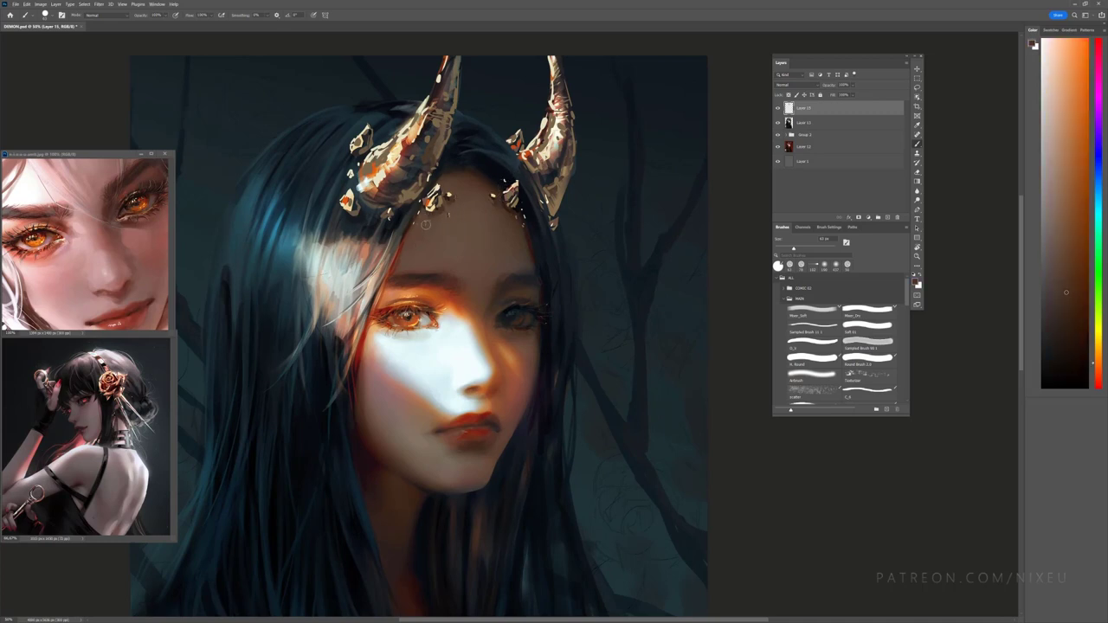
{"action": "left_click", "coordinate": [512, 215], "text": "alt"}
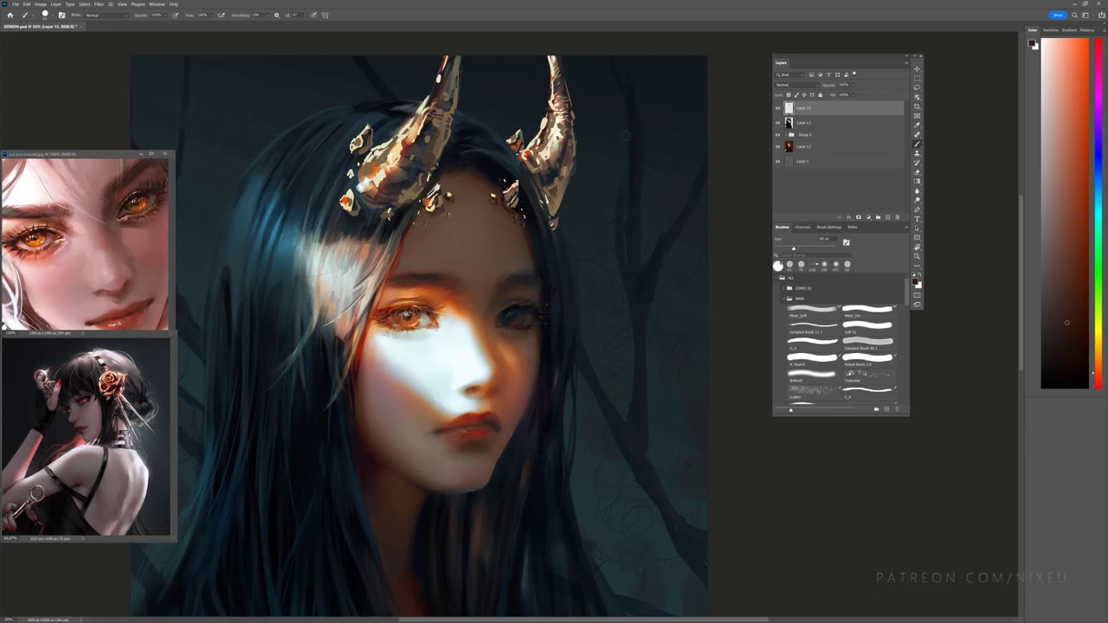
Step: Flip the canvas horizontally to check the painting mirrored
{"action": "key", "text": "ctrl+minus"}
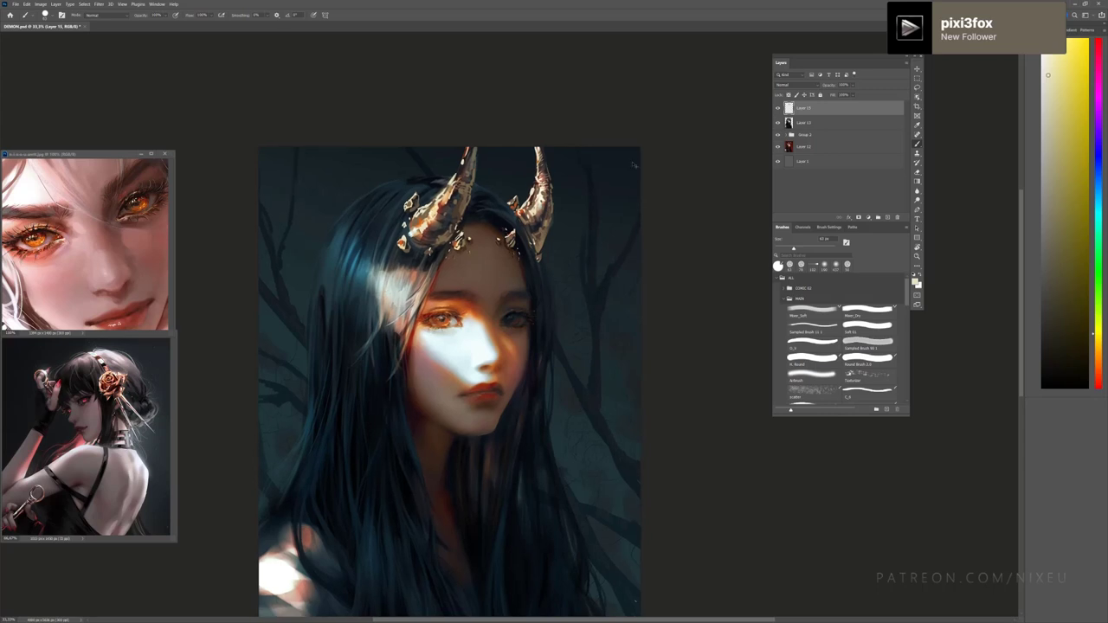
{"action": "key", "text": "ctrl+minus"}
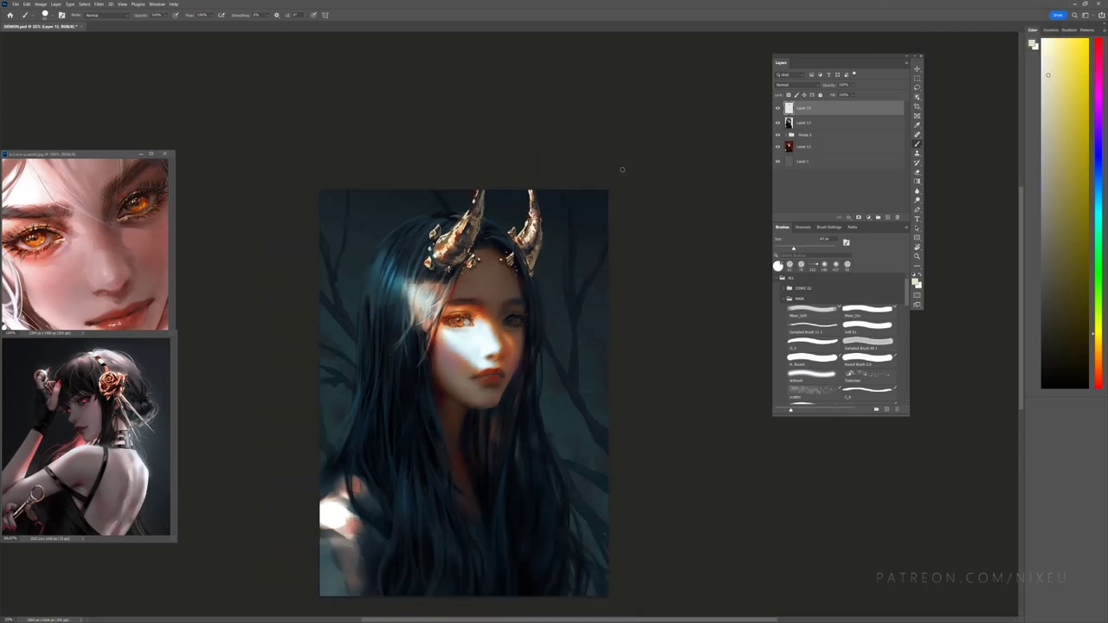
{"action": "key", "text": "h"}
{"action": "key", "text": "ctrl+plus"}
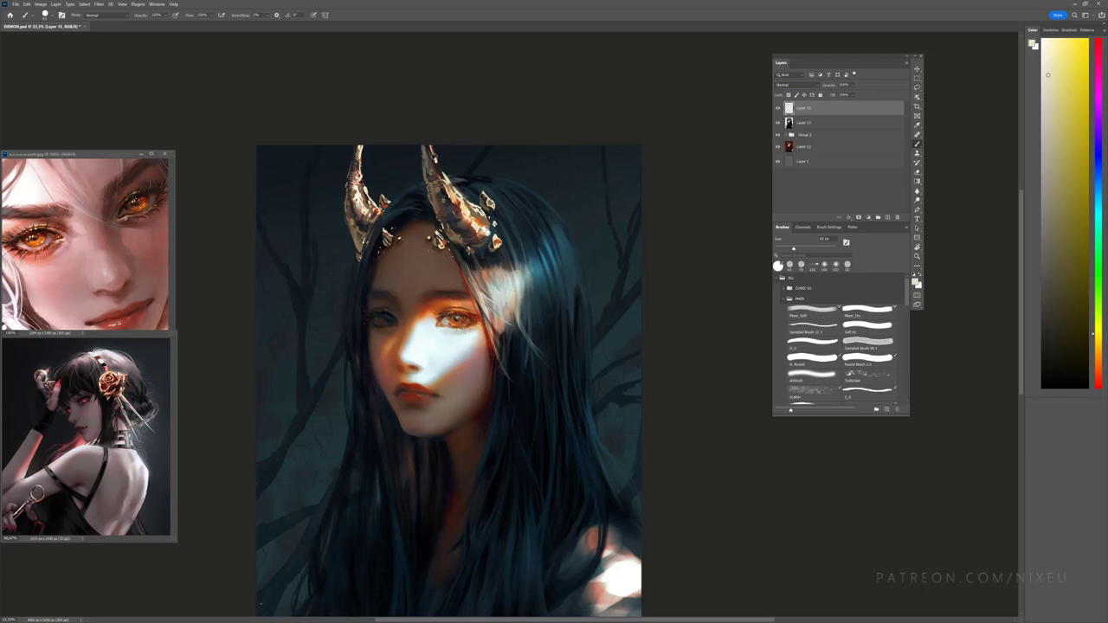
Step: Sample horn colours and paint small black touch-up strokes on the right horn
{"action": "left_click", "coordinate": [450, 202], "text": "alt"}
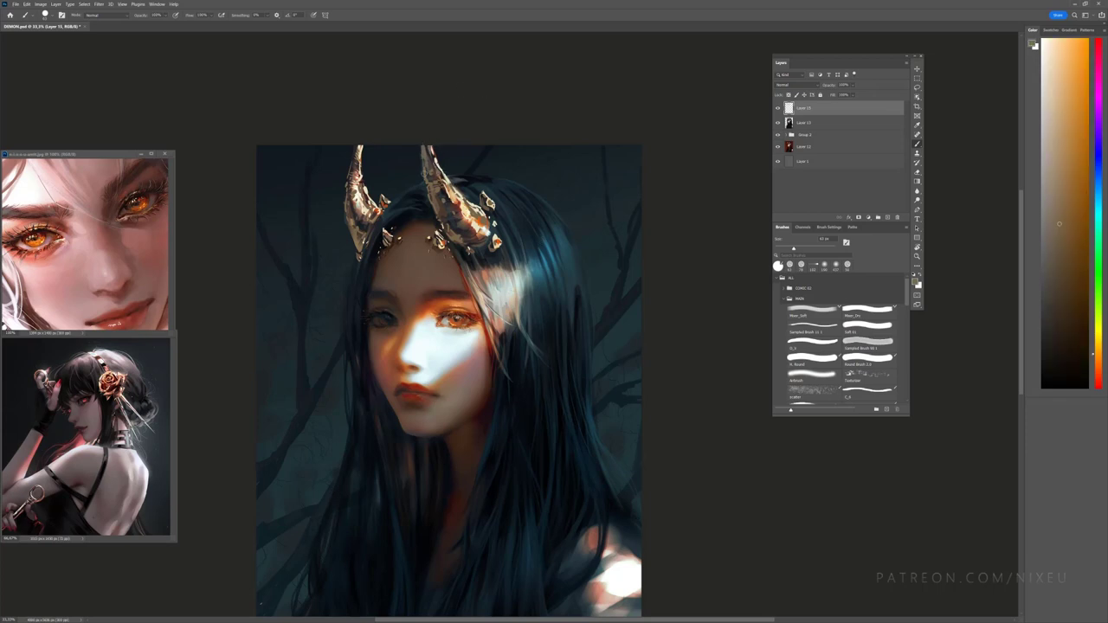
{"action": "left_click", "coordinate": [449, 212], "text": "alt"}
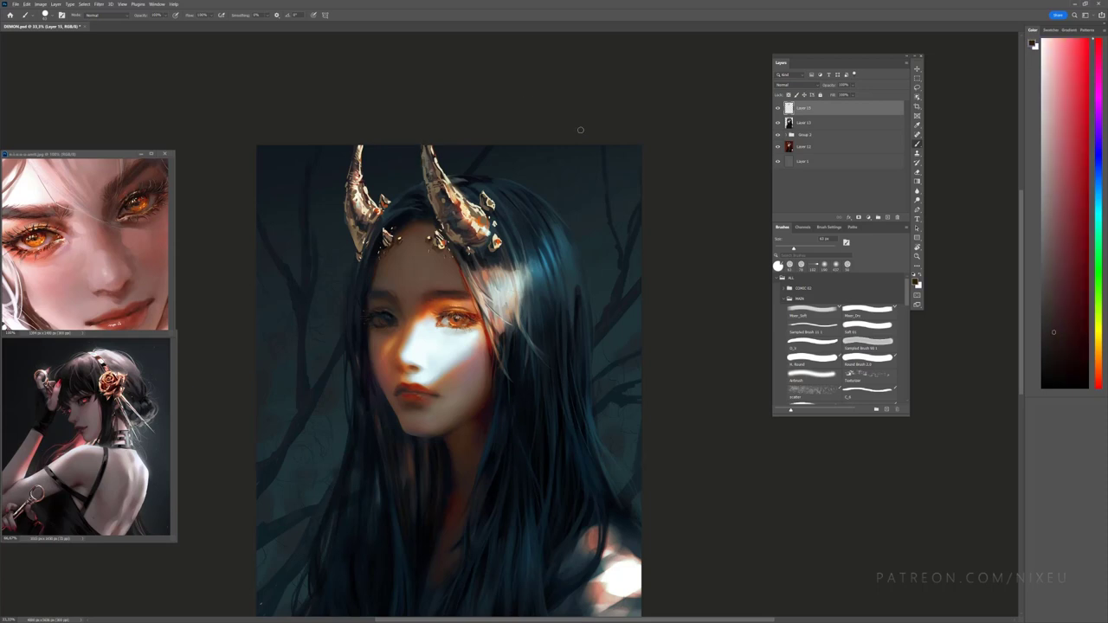
{"action": "left_click", "coordinate": [360, 170], "text": "alt"}
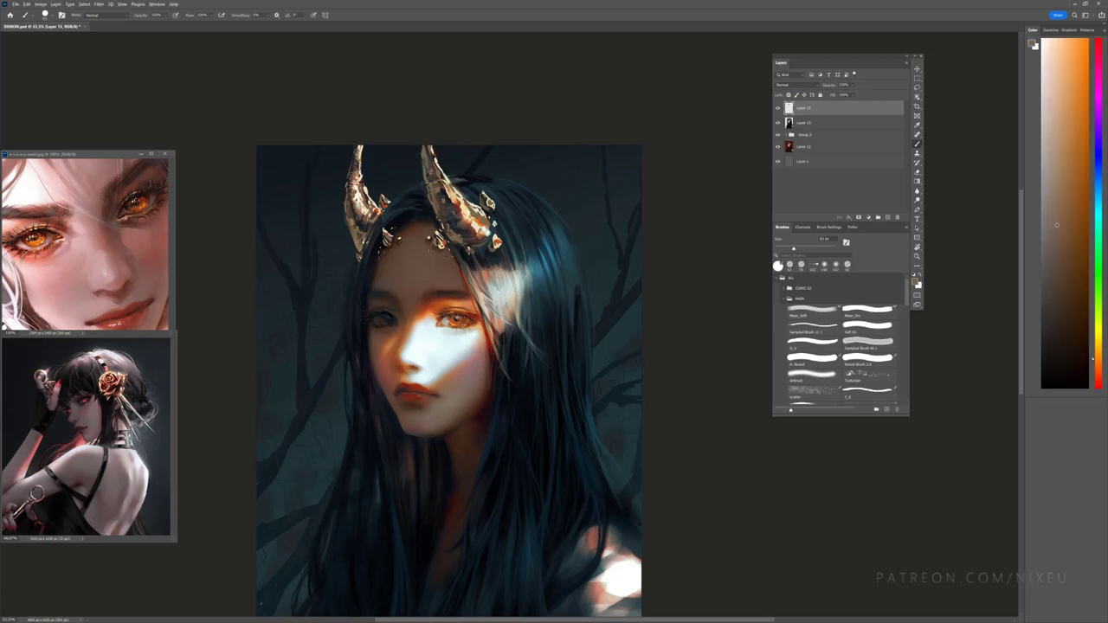
{"action": "left_click", "coordinate": [437, 182], "text": "alt"}
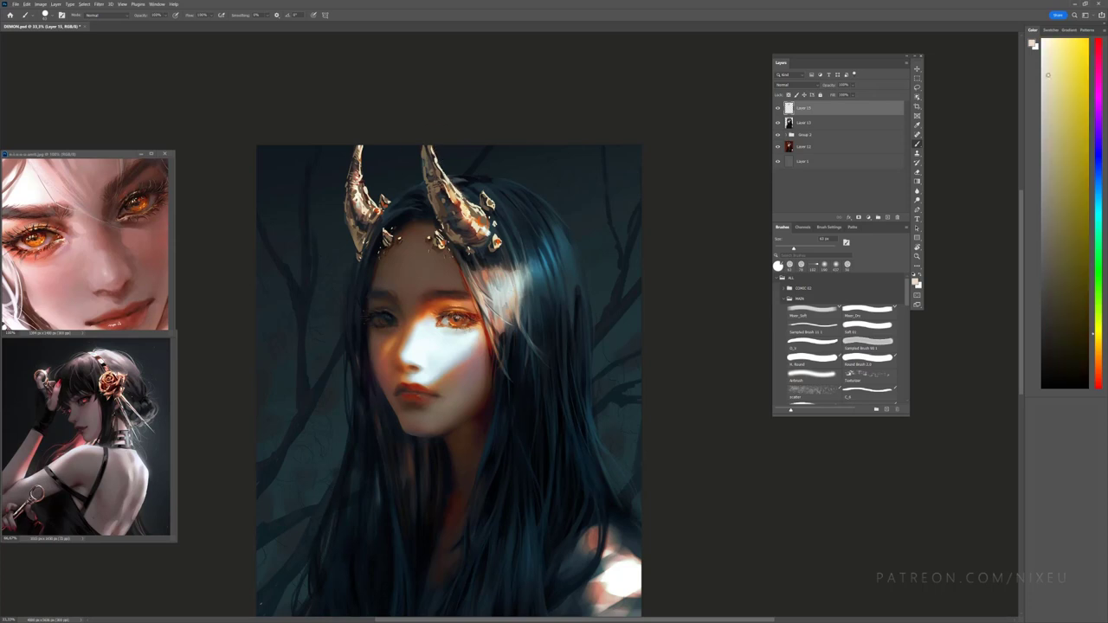
{"action": "key", "text": "x"}
{"action": "left_click_drag", "start_coordinate": [459, 240], "coordinate": [472, 233]}
Step: Sample the eye's orange-red and a salmon tone, then flip the canvas back to original orientation
{"action": "left_click", "coordinate": [446, 323], "text": "alt"}
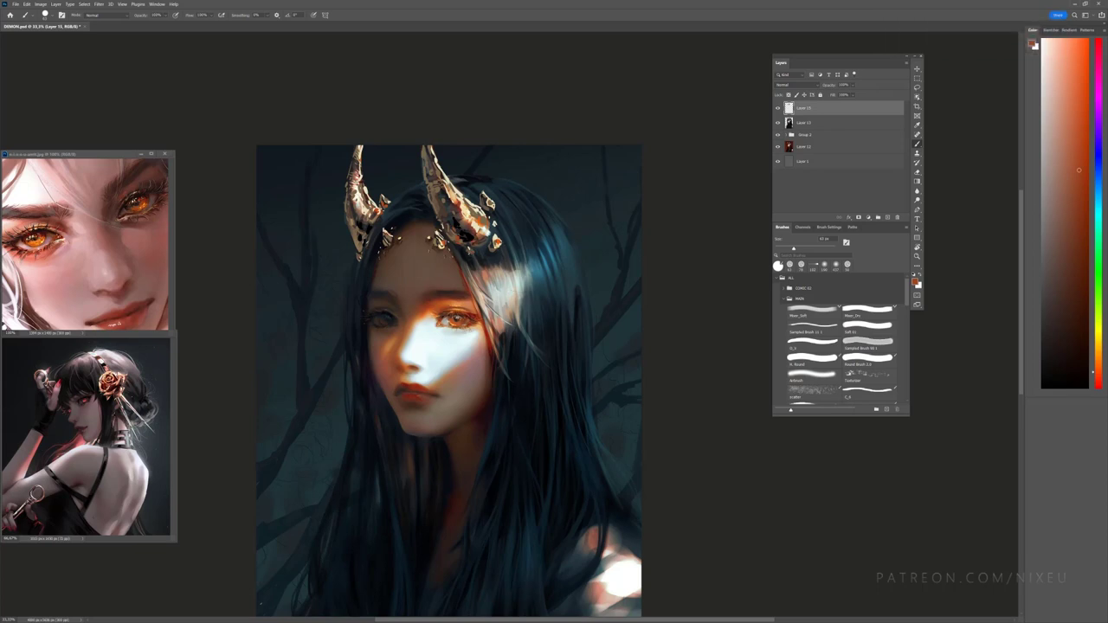
{"action": "left_click", "coordinate": [472, 253], "text": "alt"}
{"action": "key", "text": "h"}
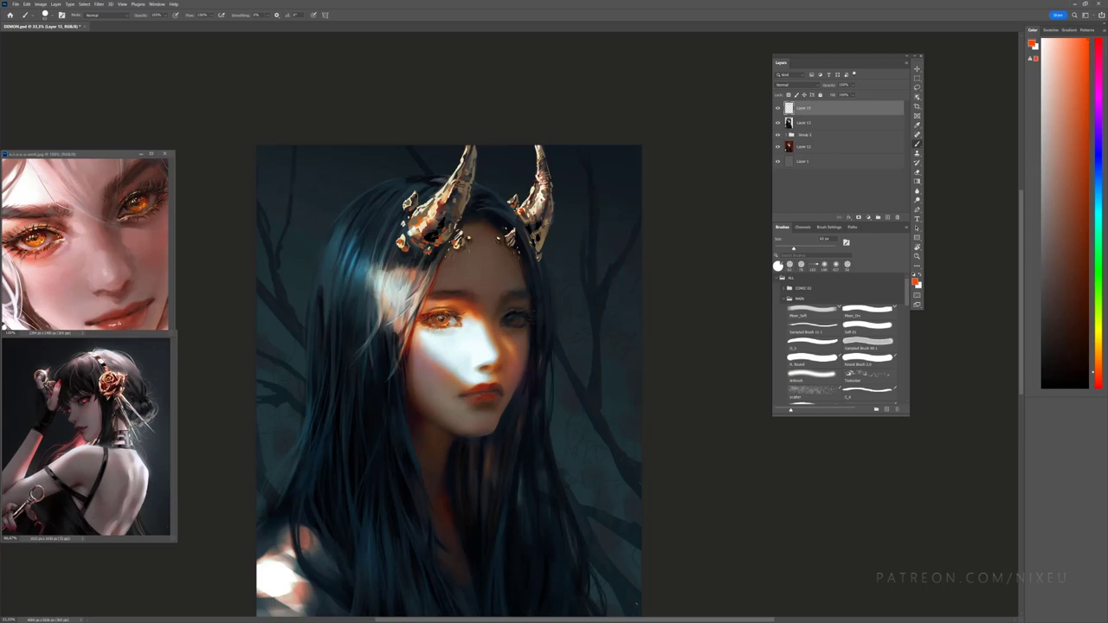
{"action": "key", "text": "ctrl+plus"}
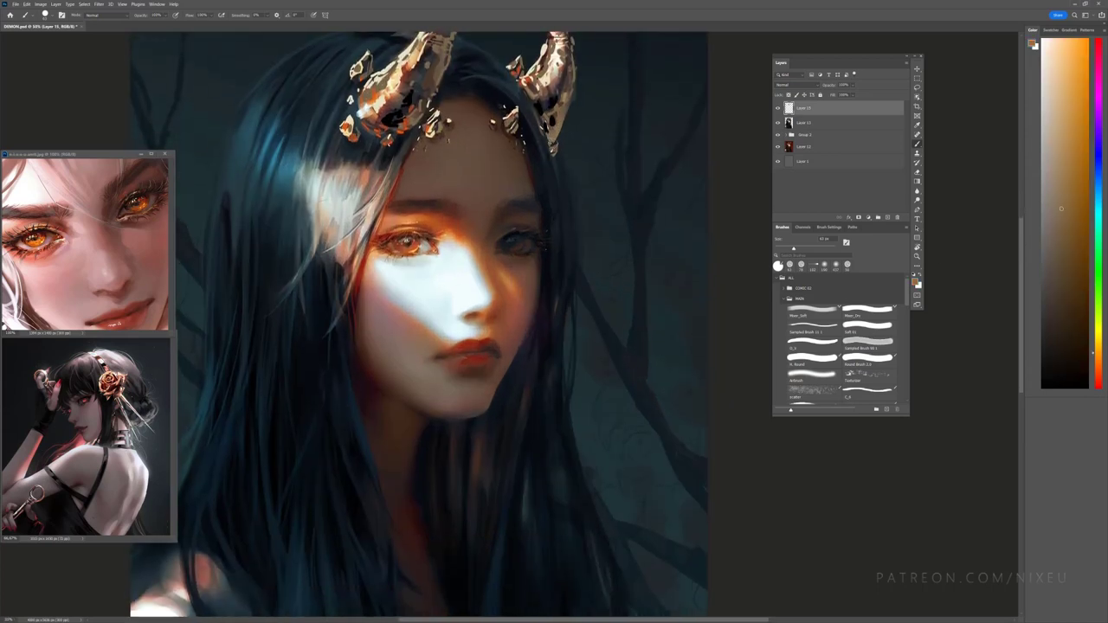
Step: Sample darker horn browns and toggle the horn overlay layer's visibility to compare
{"action": "left_click", "coordinate": [566, 108], "text": "alt"}
{"action": "left_click", "coordinate": [559, 120], "text": "alt"}
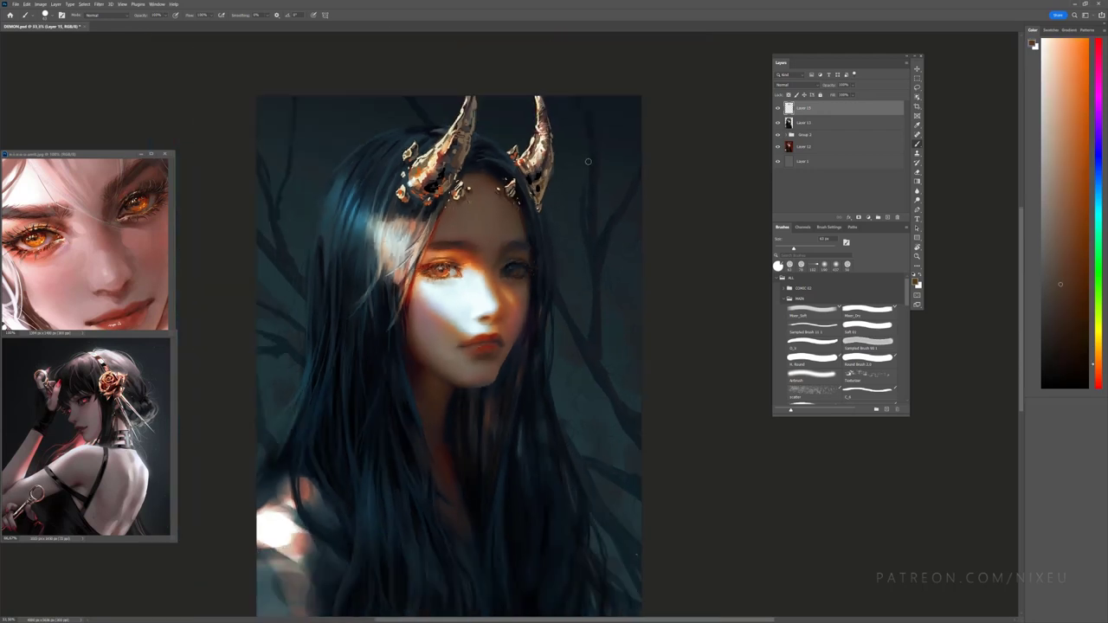
{"action": "left_click", "coordinate": [778, 108]}
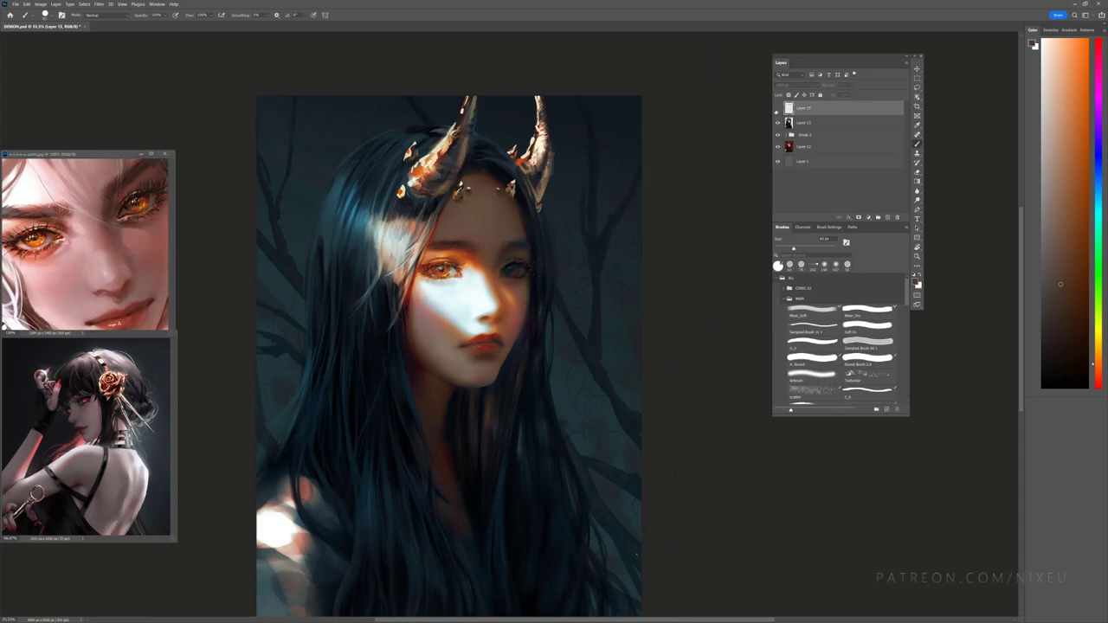
{"action": "left_click", "coordinate": [777, 107]}
{"action": "left_click", "coordinate": [777, 107]}
Step: Merge the horn overlay layer down into Layer 15
{"action": "left_click", "coordinate": [778, 107]}
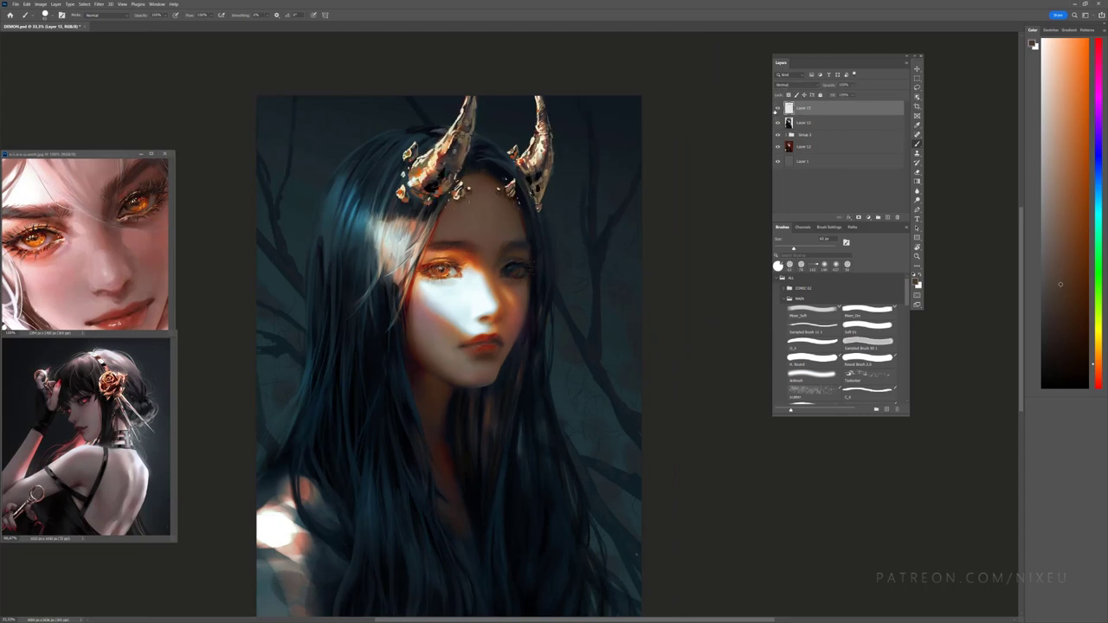
{"action": "left_click", "coordinate": [805, 122], "text": "shift"}
{"action": "right_click", "coordinate": [821, 122]}
{"action": "left_click", "coordinate": [866, 355]}
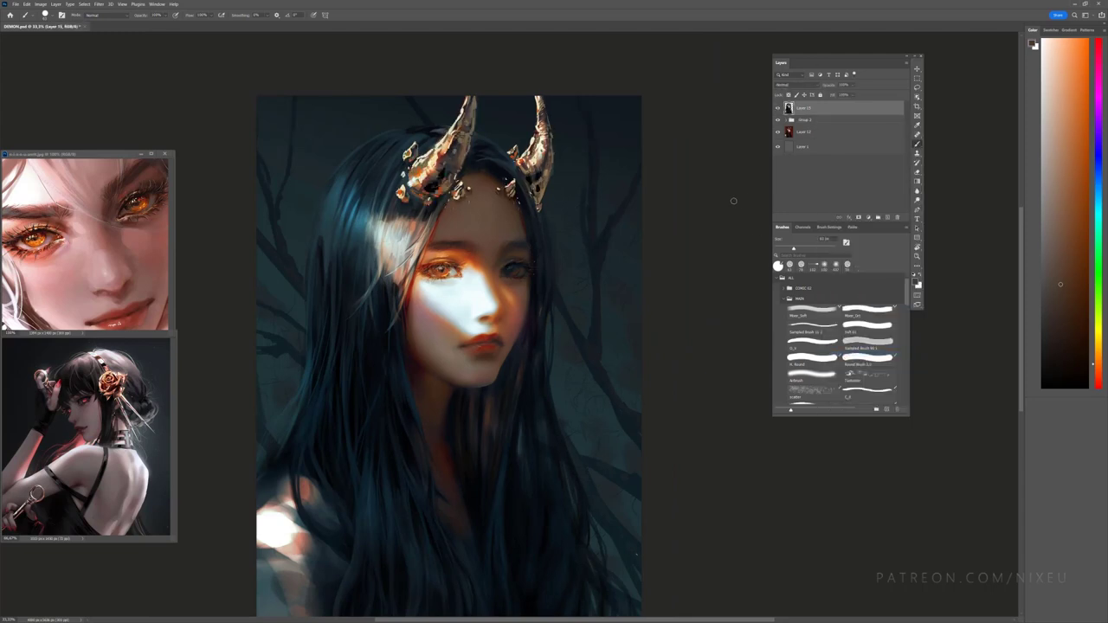
{"action": "key", "text": "ctrl+minus"}
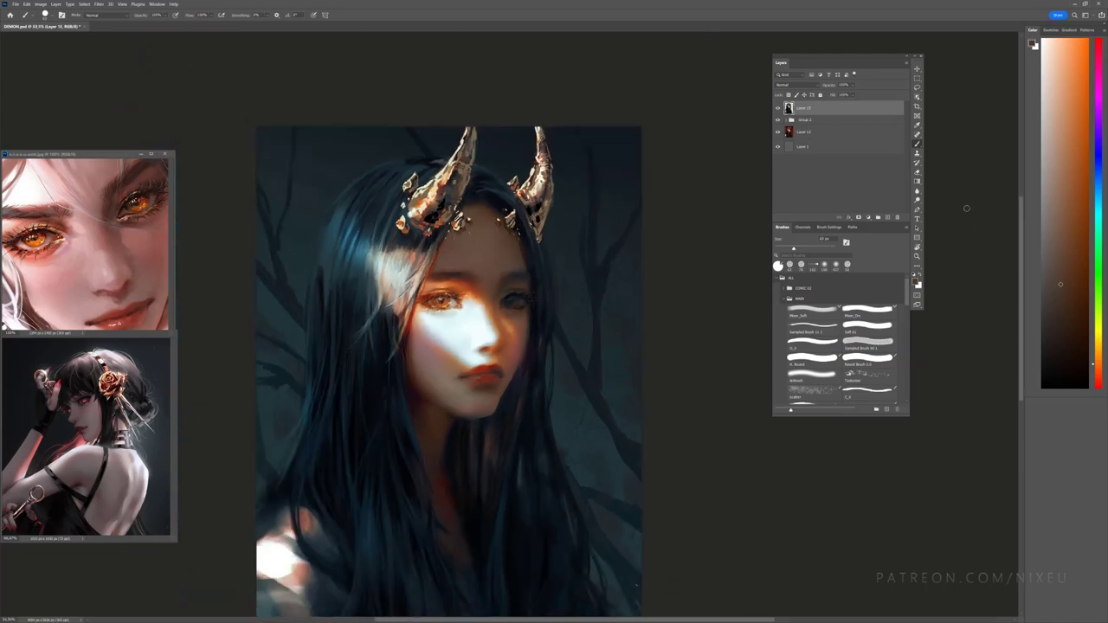
Step: On a new top layer, paint white and pale yellow highlights on the lower-left shoulder
{"action": "scroll", "coordinate": [966, 208], "scroll_direction": "down", "scroll_amount": 3}
{"action": "left_click", "coordinate": [888, 218]}
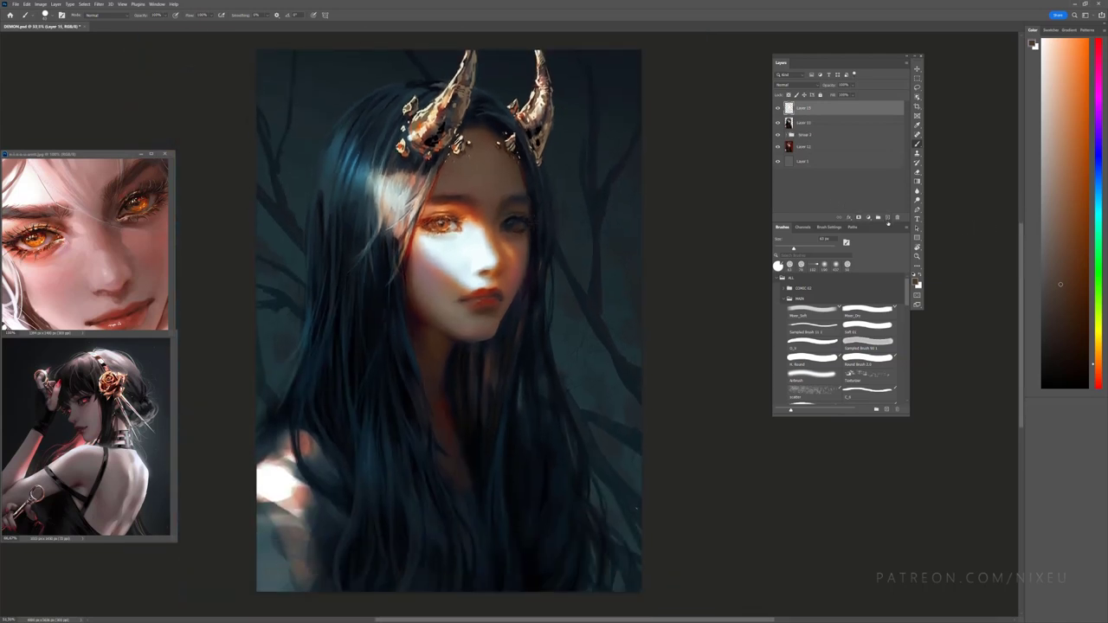
{"action": "scroll", "coordinate": [697, 427], "scroll_direction": "left", "scroll_amount": 2}
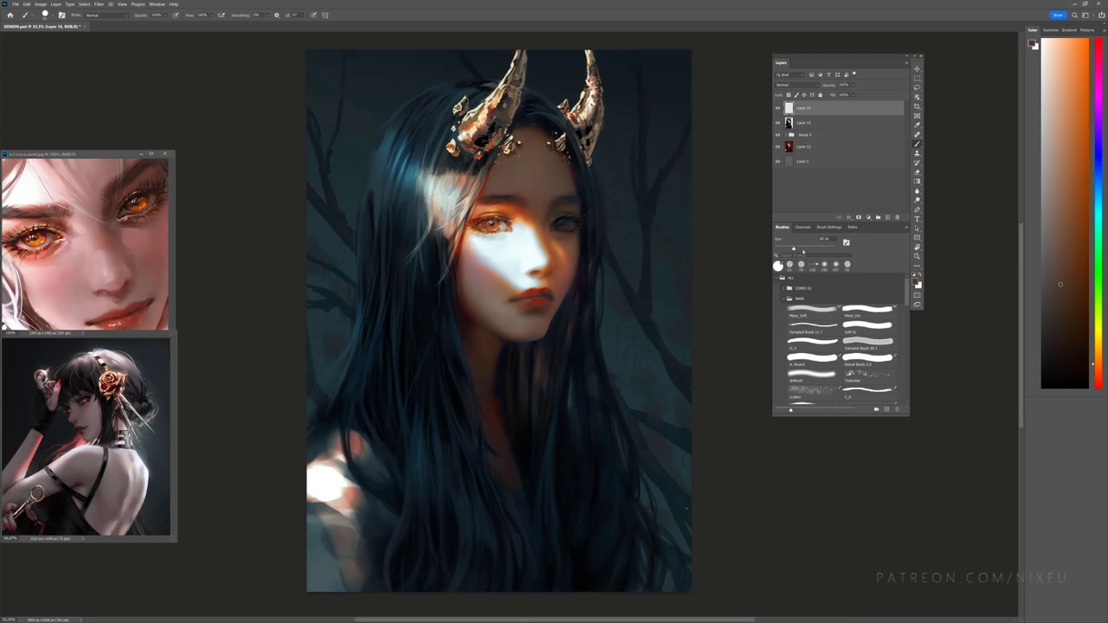
{"action": "left_click", "coordinate": [332, 486], "text": "alt"}
{"action": "left_click_drag", "start_coordinate": [322, 451], "coordinate": [308, 462]}
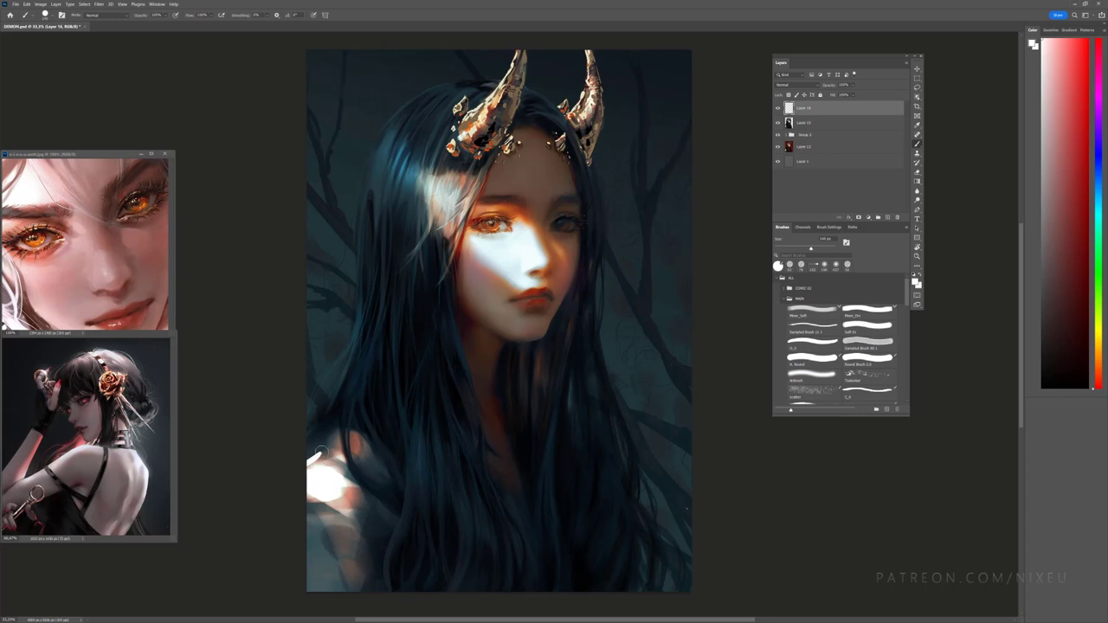
{"action": "left_click", "coordinate": [474, 146], "text": "alt"}
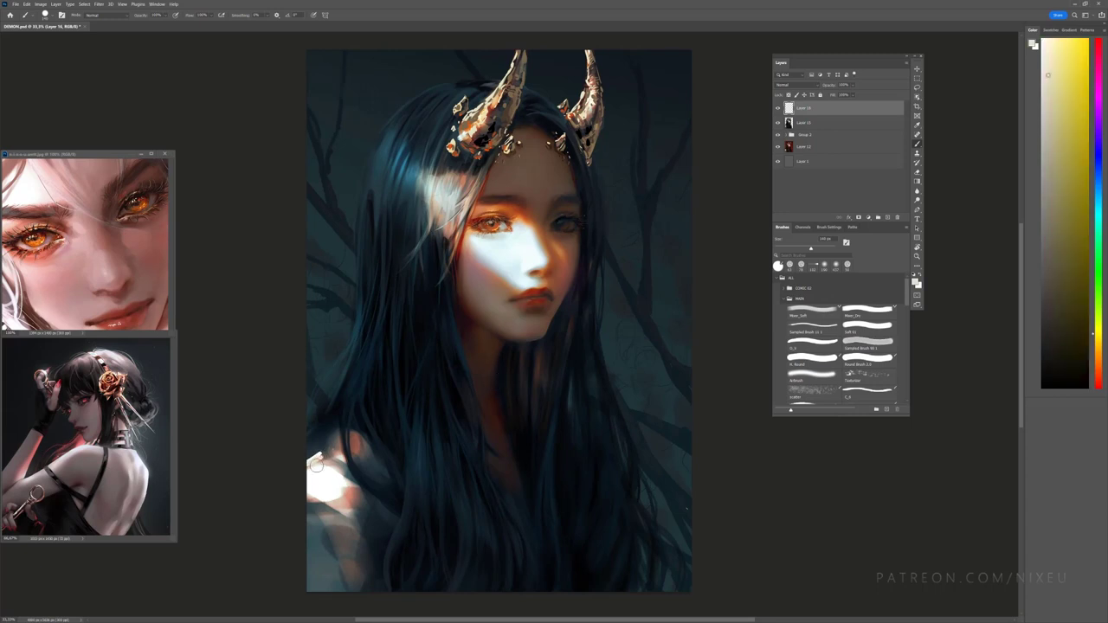
{"action": "mouse_move", "coordinate": [325, 458]}
{"action": "left_mouse_down"}
{"action": "mouse_move", "coordinate": [338, 438]}
{"action": "mouse_move", "coordinate": [321, 447]}
{"action": "left_mouse_up"}
Step: Sample horn and background tones, paint orange strokes on the arm, then undo them
{"action": "left_click", "coordinate": [479, 152], "text": "alt"}
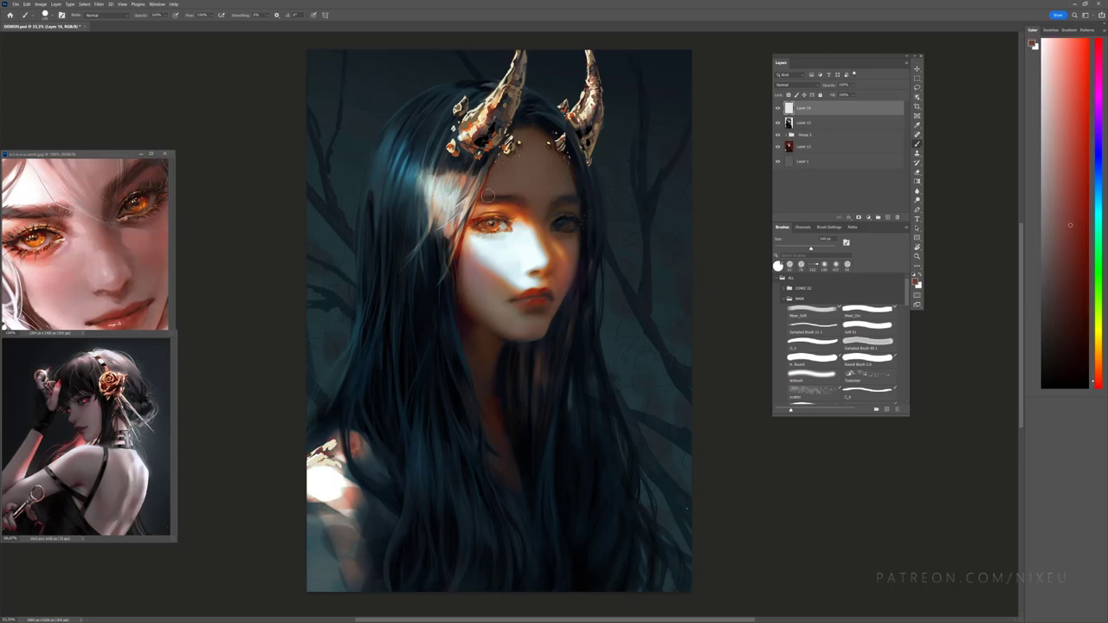
{"action": "left_click", "coordinate": [500, 130], "text": "alt"}
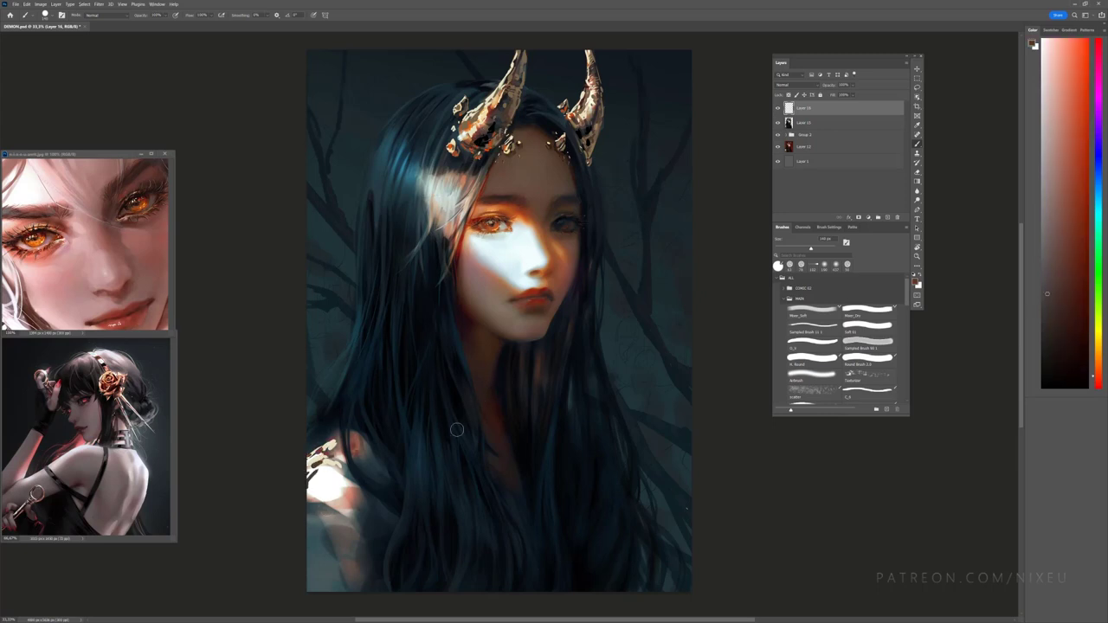
{"action": "key", "text": "ctrl+minus"}
{"action": "left_click", "coordinate": [364, 455], "text": "alt"}
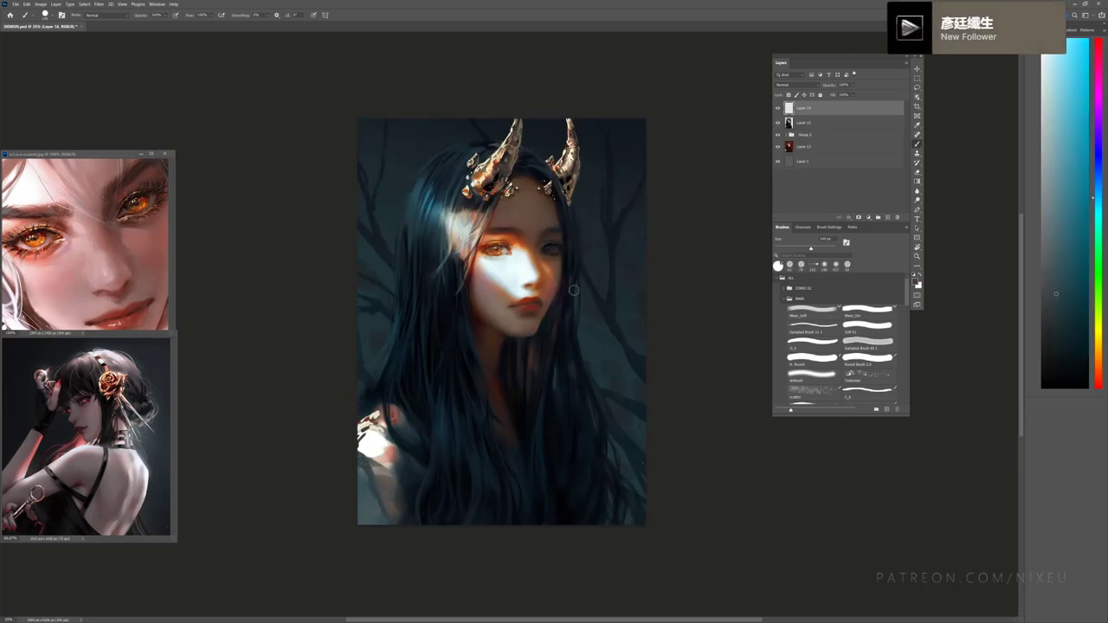
{"action": "left_click", "coordinate": [366, 440], "text": "alt"}
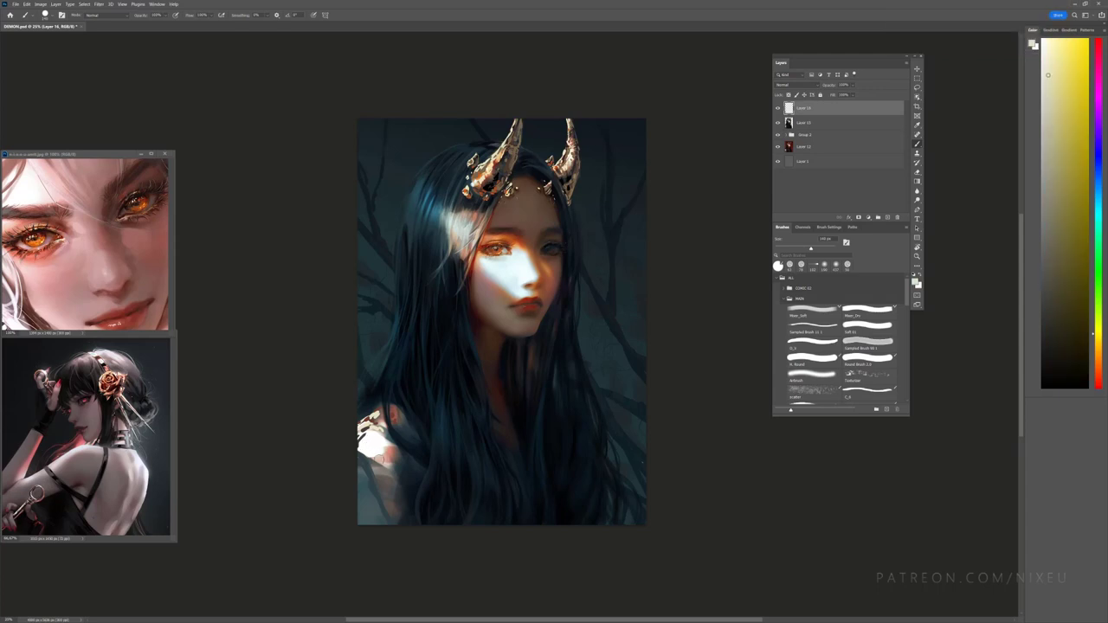
{"action": "key", "text": "ctrl+plus"}
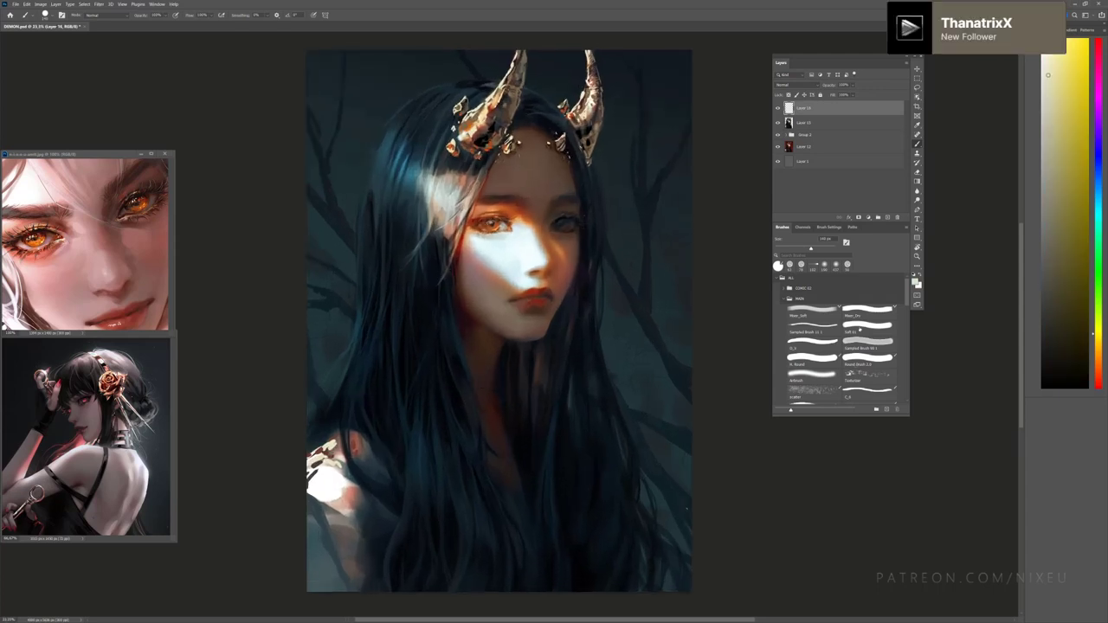
{"action": "left_click", "coordinate": [487, 138], "text": "alt"}
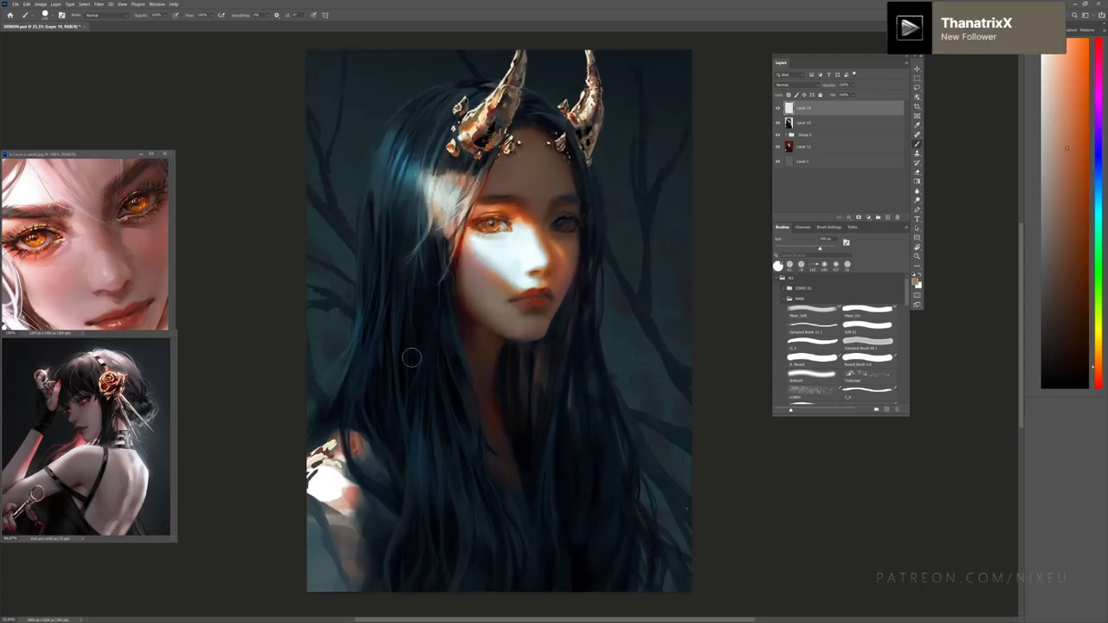
{"action": "mouse_move", "coordinate": [346, 467]}
{"action": "left_mouse_down"}
{"action": "mouse_move", "coordinate": [334, 529]}
{"action": "mouse_move", "coordinate": [359, 594]}
{"action": "left_mouse_up"}
{"action": "key", "text": "ctrl+z"}
{"action": "key", "text": "ctrl+z"}
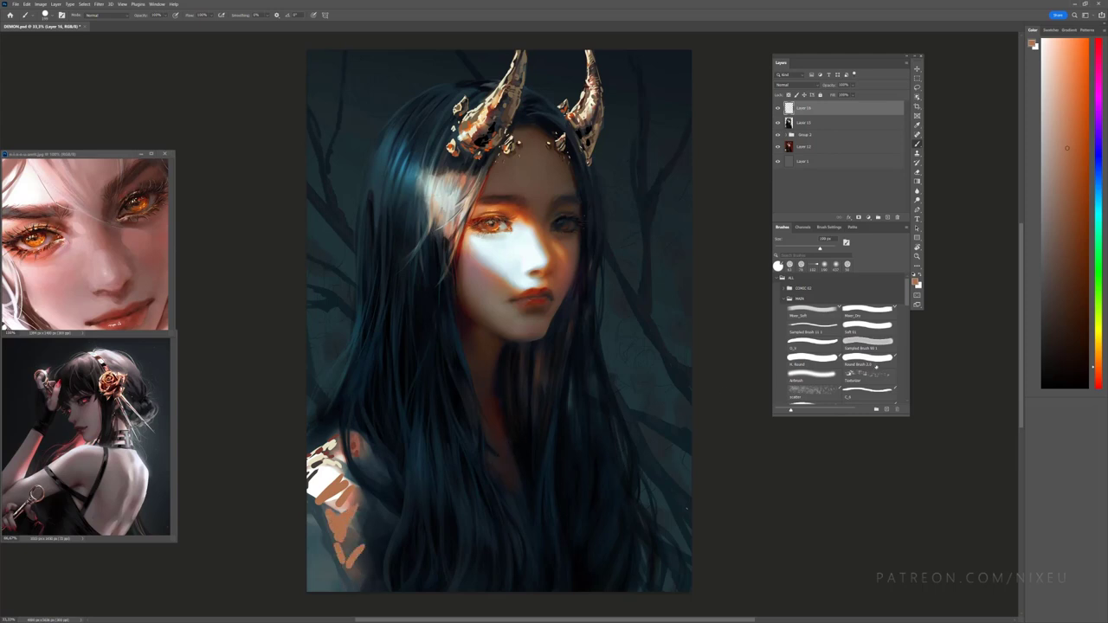
Step: With the Texturizer brush, paint cream strokes on the lower-left arm and darken them with blue-cyan
{"action": "left_click", "coordinate": [869, 377]}
{"action": "left_click", "coordinate": [328, 491], "text": "alt"}
{"action": "mouse_move", "coordinate": [336, 478]}
{"action": "left_mouse_down"}
{"action": "mouse_move", "coordinate": [329, 495]}
{"action": "mouse_move", "coordinate": [346, 513]}
{"action": "mouse_move", "coordinate": [364, 589]}
{"action": "left_mouse_up"}
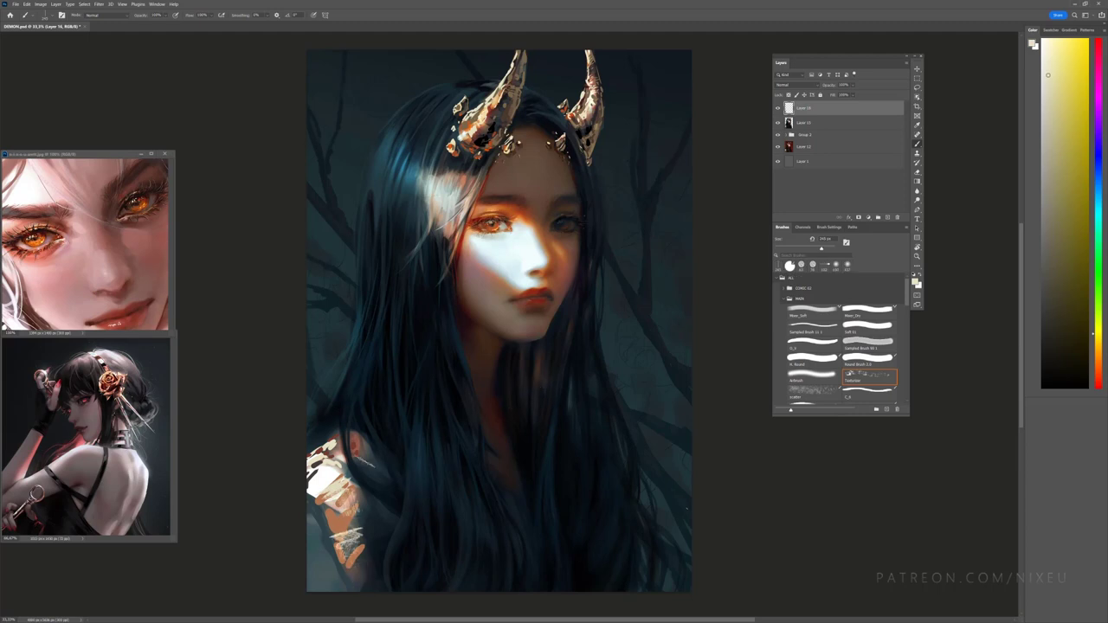
{"action": "left_click", "coordinate": [365, 463], "text": "alt"}
{"action": "left_click_drag", "start_coordinate": [342, 542], "coordinate": [355, 568]}
{"action": "left_click_drag", "start_coordinate": [350, 511], "coordinate": [331, 530]}
{"action": "mouse_move", "coordinate": [342, 486]}
{"action": "left_mouse_down"}
{"action": "mouse_move", "coordinate": [312, 460]}
{"action": "mouse_move", "coordinate": [316, 480]}
{"action": "left_mouse_up"}
{"action": "left_click", "coordinate": [320, 463], "text": "alt"}
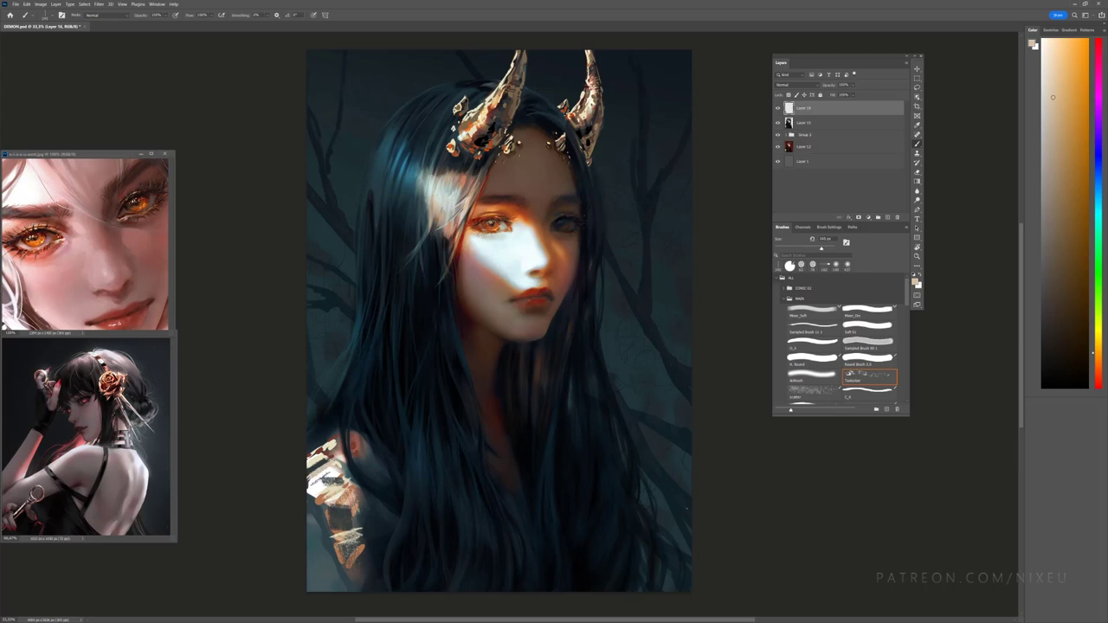
{"action": "left_click", "coordinate": [357, 445], "text": "alt"}
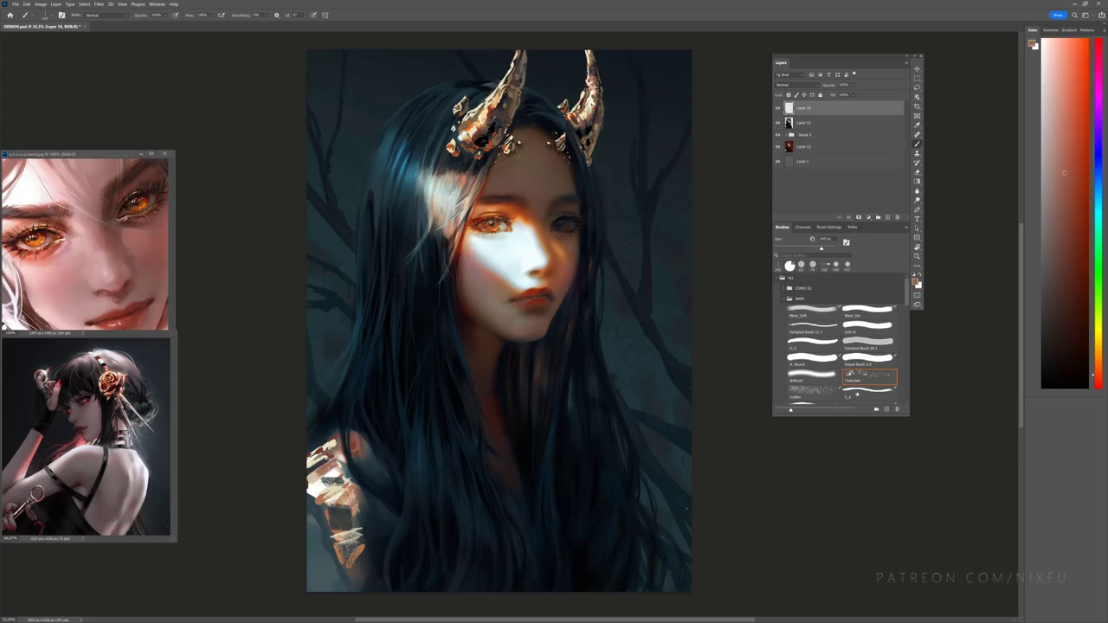
Step: Paint dark blue strokes over the shoulder armour with the H. Round brush at 100% opacity
{"action": "left_click", "coordinate": [812, 353]}
{"action": "left_click", "coordinate": [812, 359]}
{"action": "left_click", "coordinate": [334, 468], "text": "alt"}
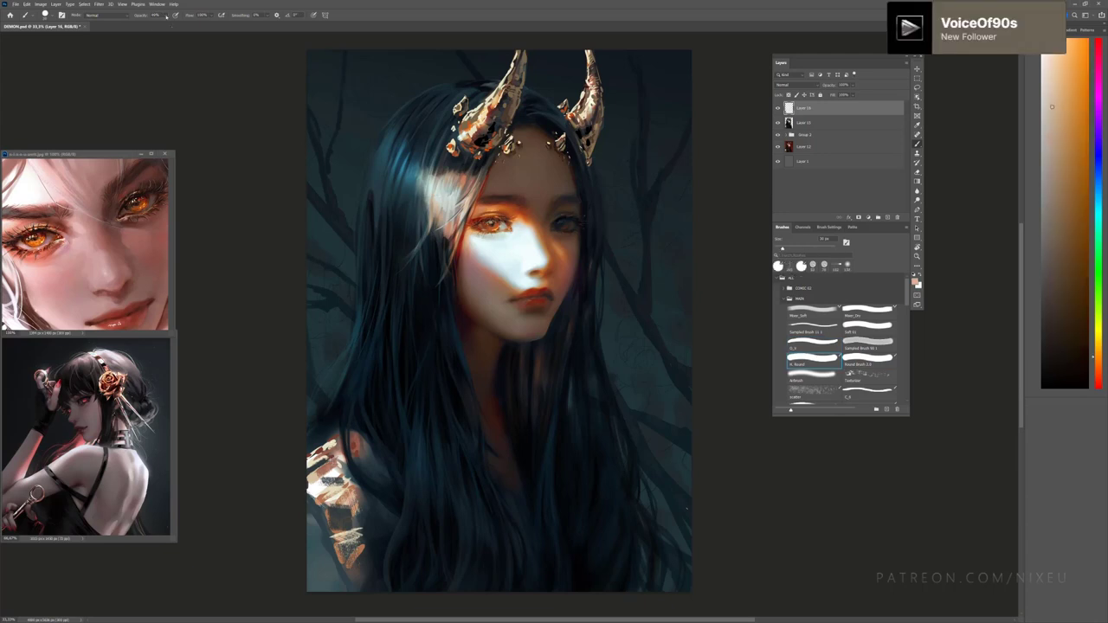
{"action": "left_click_drag", "start_coordinate": [167, 17], "coordinate": [192, 24]}
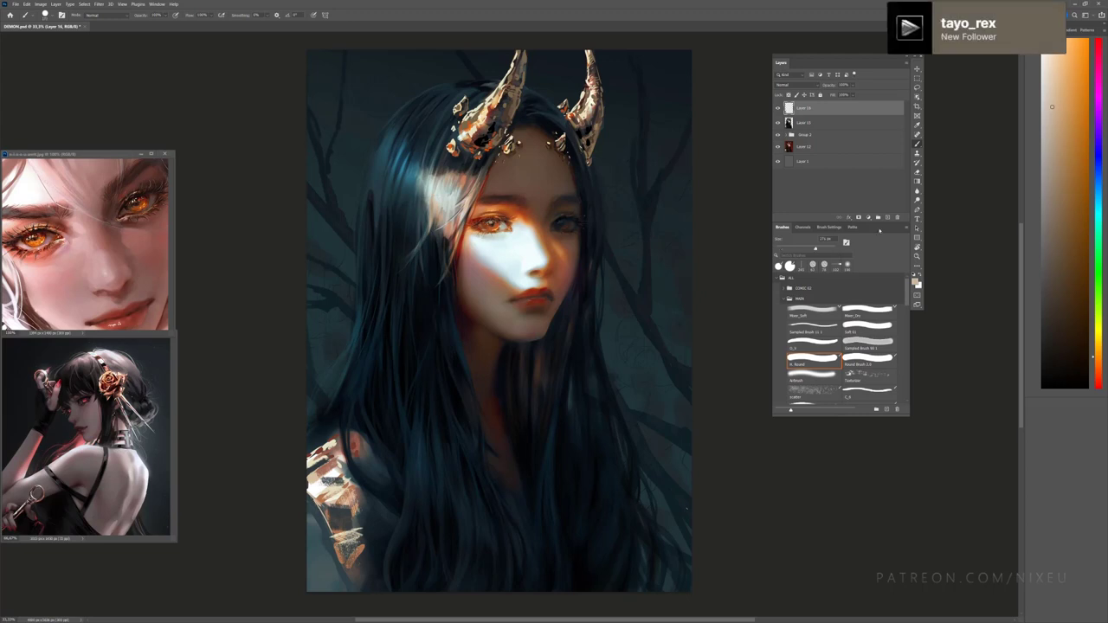
{"action": "left_click", "coordinate": [583, 135], "text": "alt"}
{"action": "mouse_move", "coordinate": [322, 485]}
{"action": "left_mouse_down"}
{"action": "mouse_move", "coordinate": [347, 516]}
{"action": "mouse_move", "coordinate": [367, 518]}
{"action": "mouse_move", "coordinate": [346, 516]}
{"action": "mouse_move", "coordinate": [345, 532]}
{"action": "mouse_move", "coordinate": [370, 529]}
{"action": "left_mouse_up"}
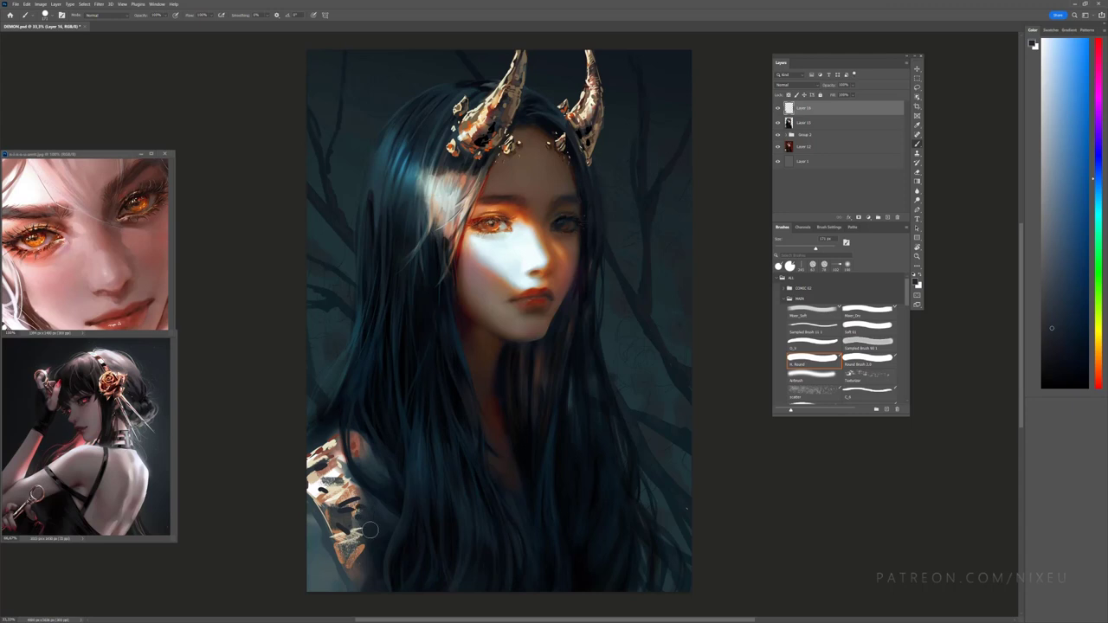
{"action": "key", "text": "ctrl+minus"}
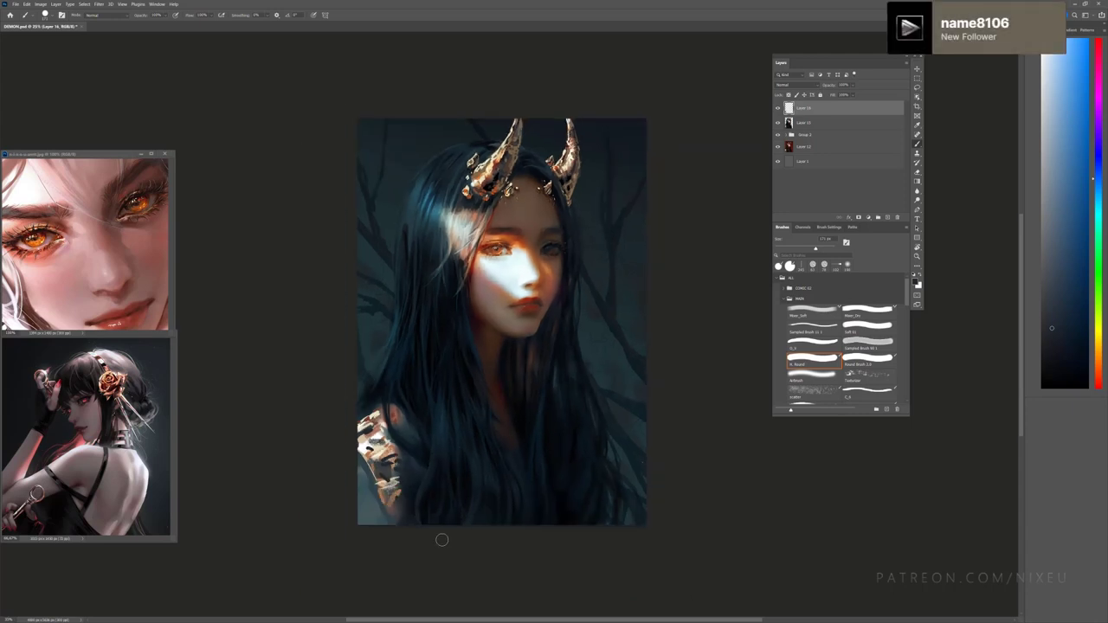
{"action": "key", "text": "ctrl+plus"}
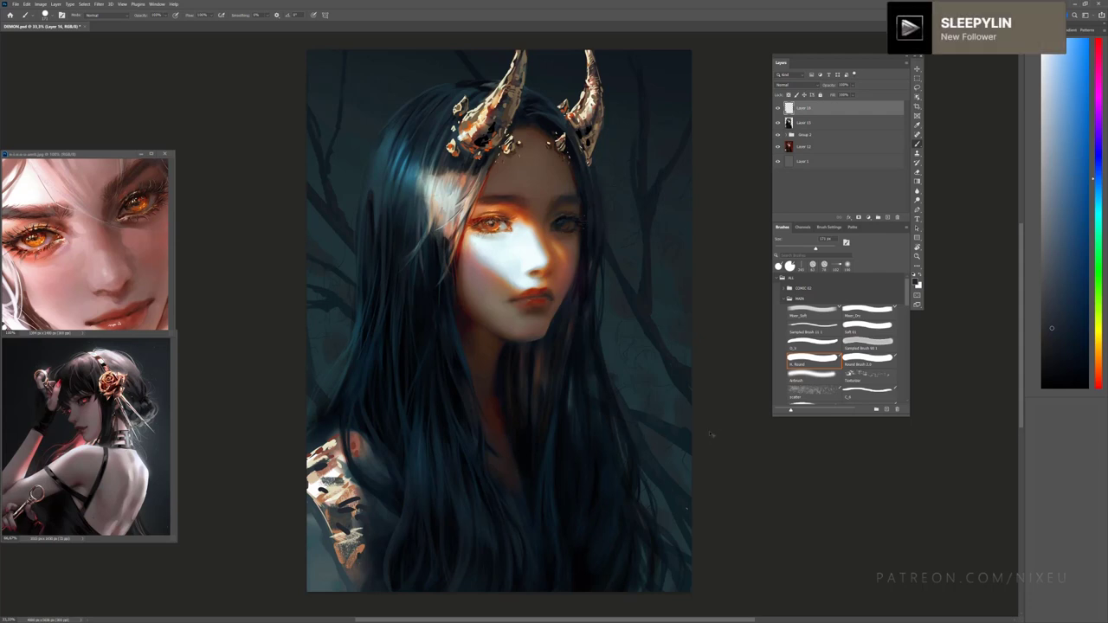
{"action": "key", "text": "h"}
{"action": "key", "text": "h"}
Step: Toggle Layer 16 to compare, leaving the gold armour patch hidden
{"action": "left_click", "coordinate": [778, 109]}
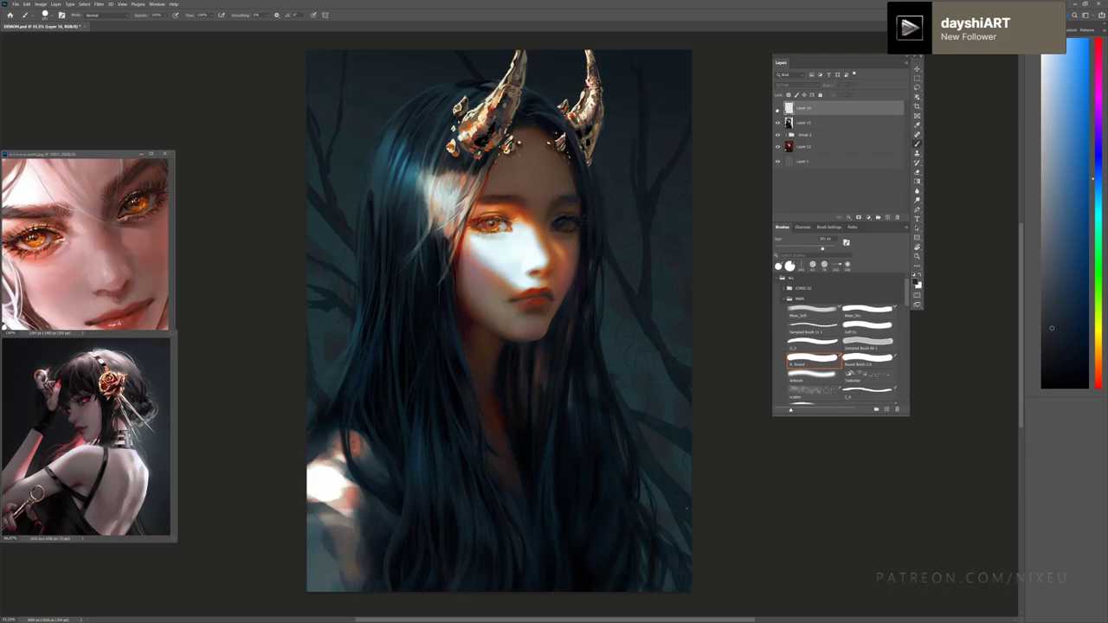
{"action": "left_click", "coordinate": [778, 108]}
{"action": "left_click", "coordinate": [777, 108]}
{"action": "left_click", "coordinate": [776, 109]}
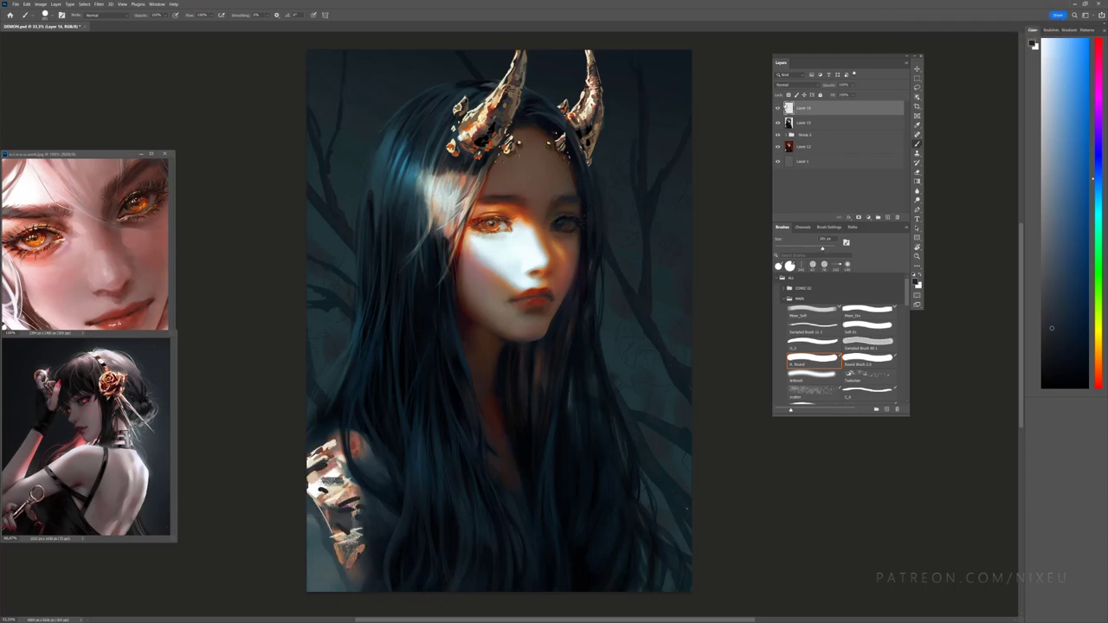
{"action": "left_click", "coordinate": [778, 108]}
Step: On Layer 15, shade the bright shoulder with a slightly larger dark brush dab
{"action": "left_click", "coordinate": [398, 438], "text": "alt"}
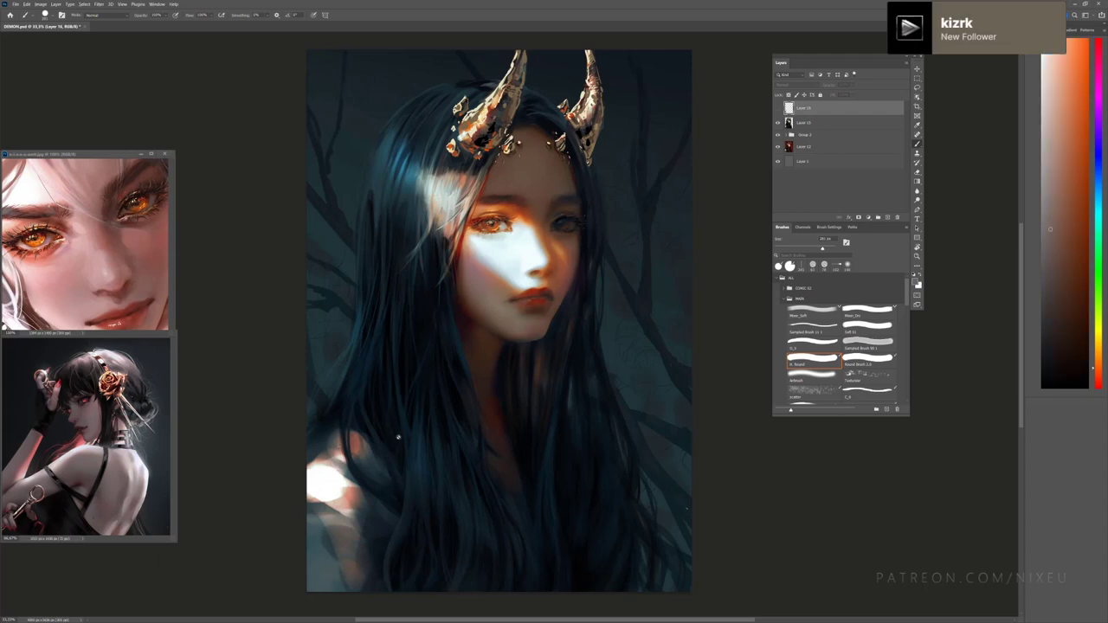
{"action": "left_click", "coordinate": [811, 126]}
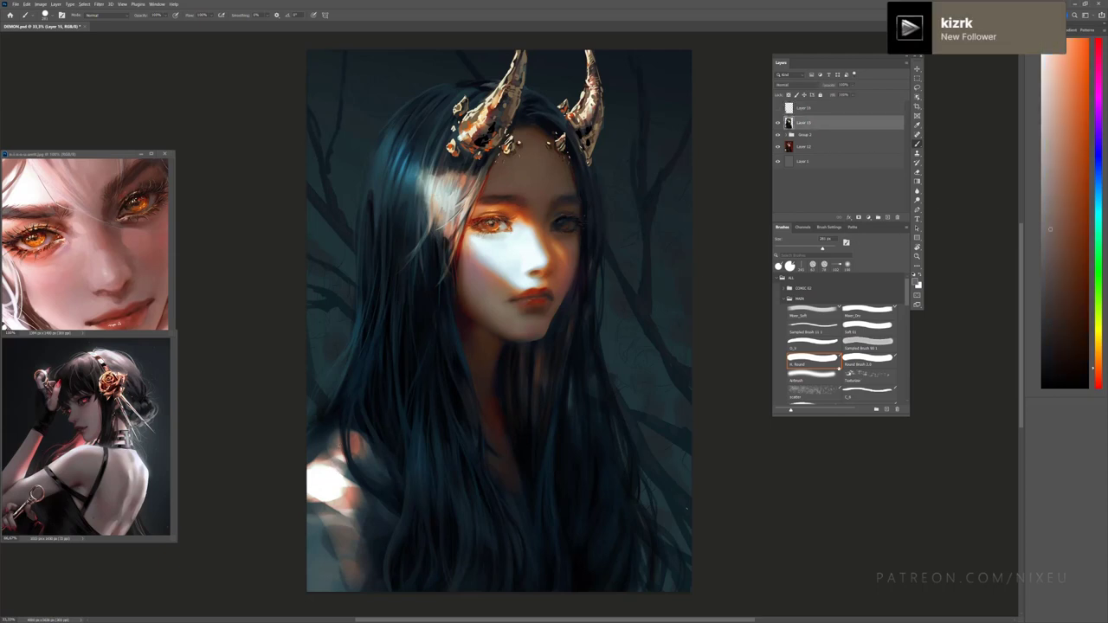
{"action": "key", "text": "bracketright"}
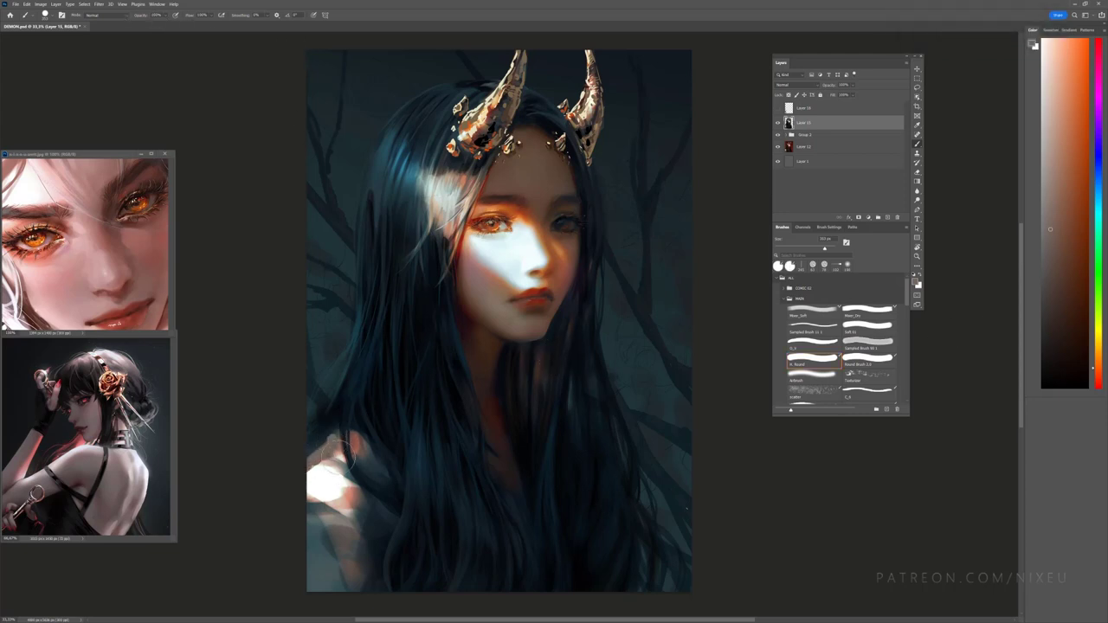
{"action": "mouse_move", "coordinate": [327, 487]}
{"action": "left_mouse_down"}
{"action": "mouse_move", "coordinate": [341, 492]}
{"action": "mouse_move", "coordinate": [346, 529]}
{"action": "mouse_move", "coordinate": [341, 588]}
{"action": "left_mouse_up"}
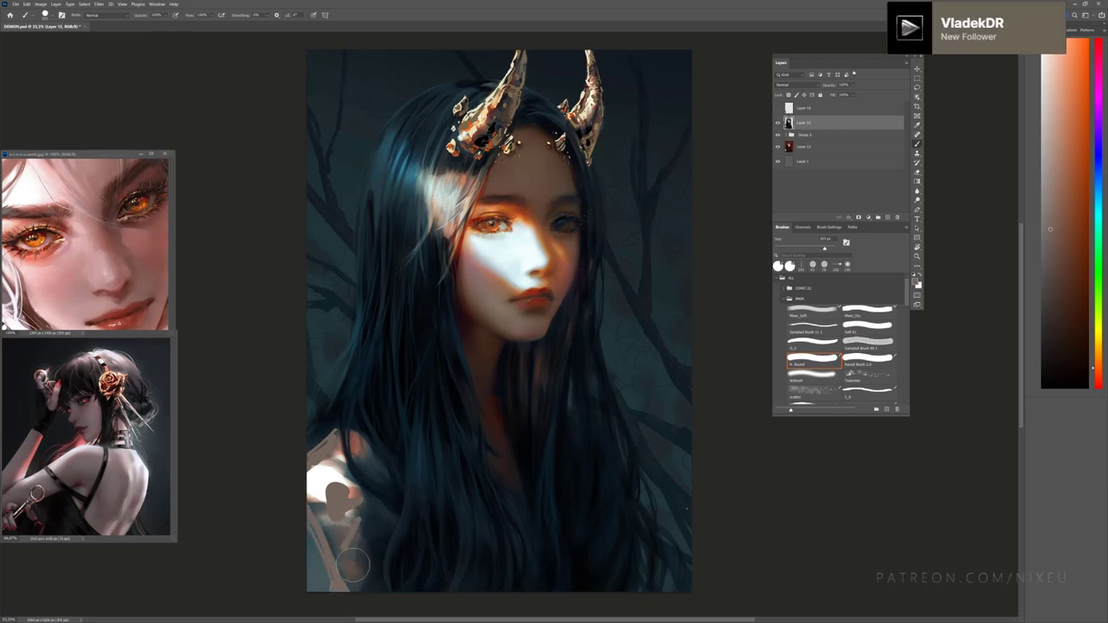
{"action": "left_click", "coordinate": [337, 592], "text": "alt"}
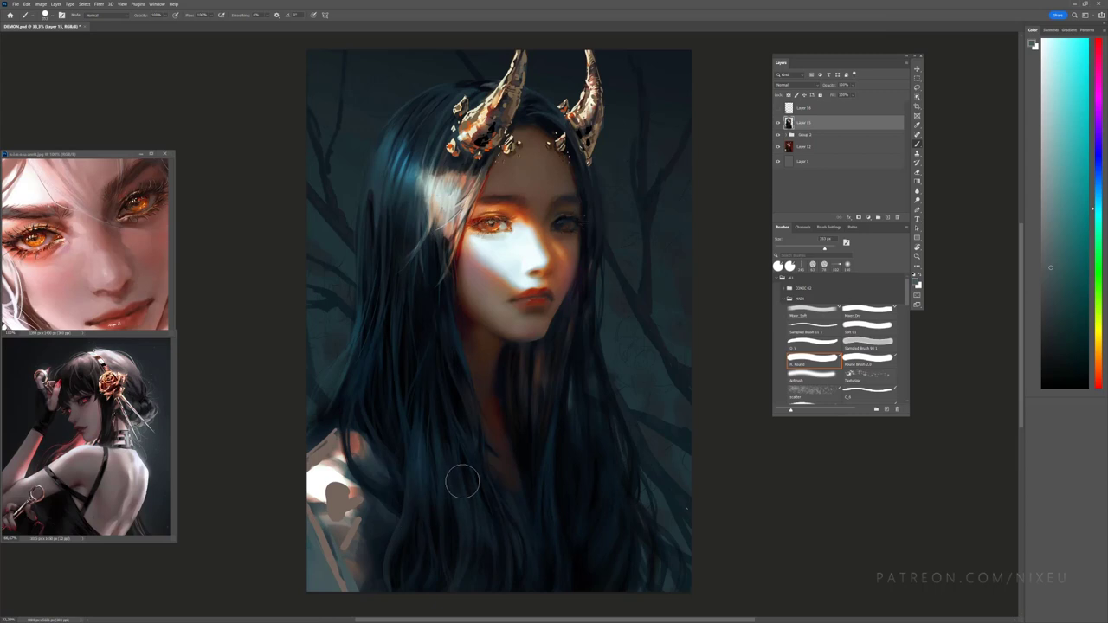
{"action": "key", "text": "ctrl+minus"}
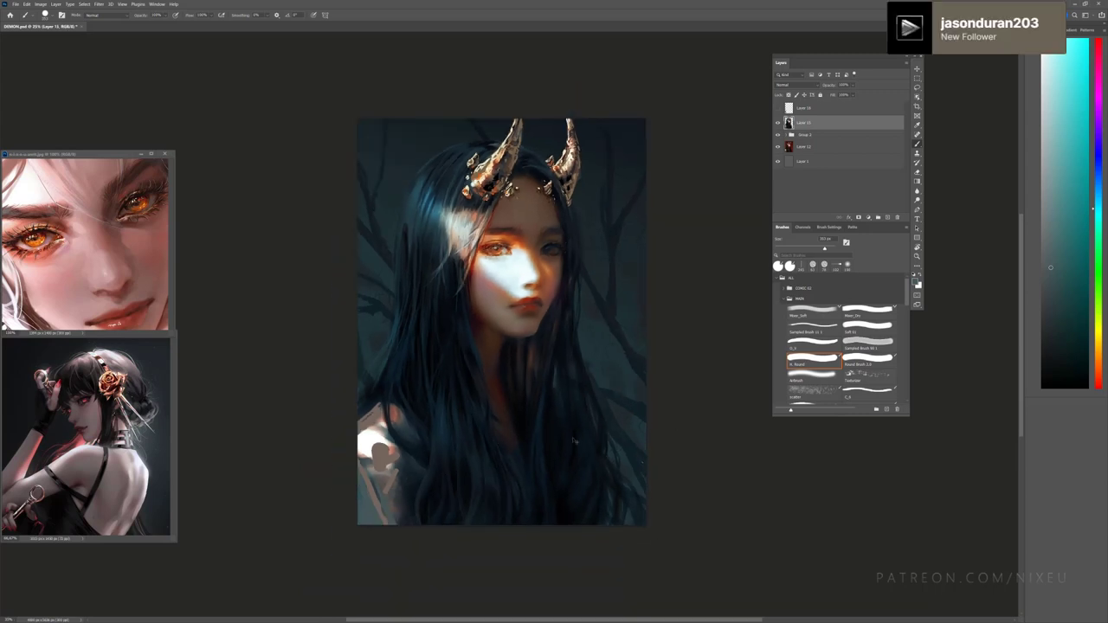
{"action": "key", "text": "ctrl+plus"}
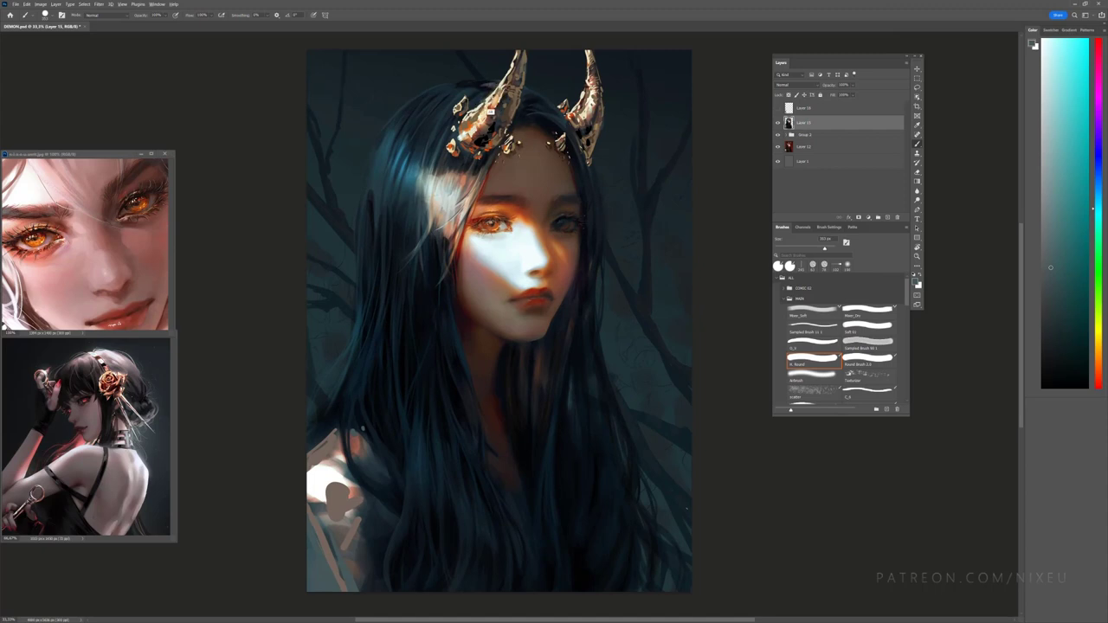
Step: Dot pale-yellow sparkles in the hair near the shoulder
{"action": "left_click", "coordinate": [353, 426], "text": "alt"}
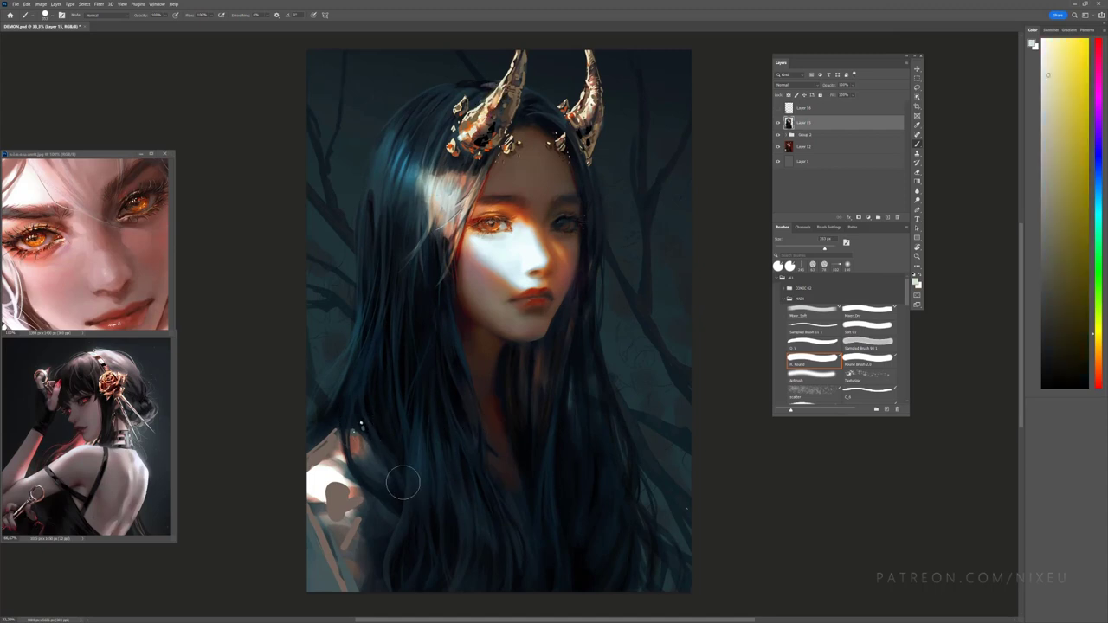
{"action": "left_click", "coordinate": [375, 459]}
{"action": "key", "text": "ctrl+minus"}
{"action": "key", "text": "ctrl+plus"}
Step: Add a new layer below Layer 15 with the Sampled Brush 11 1 and a dull orange-brown colour
{"action": "left_click", "coordinate": [888, 217], "text": "ctrl"}
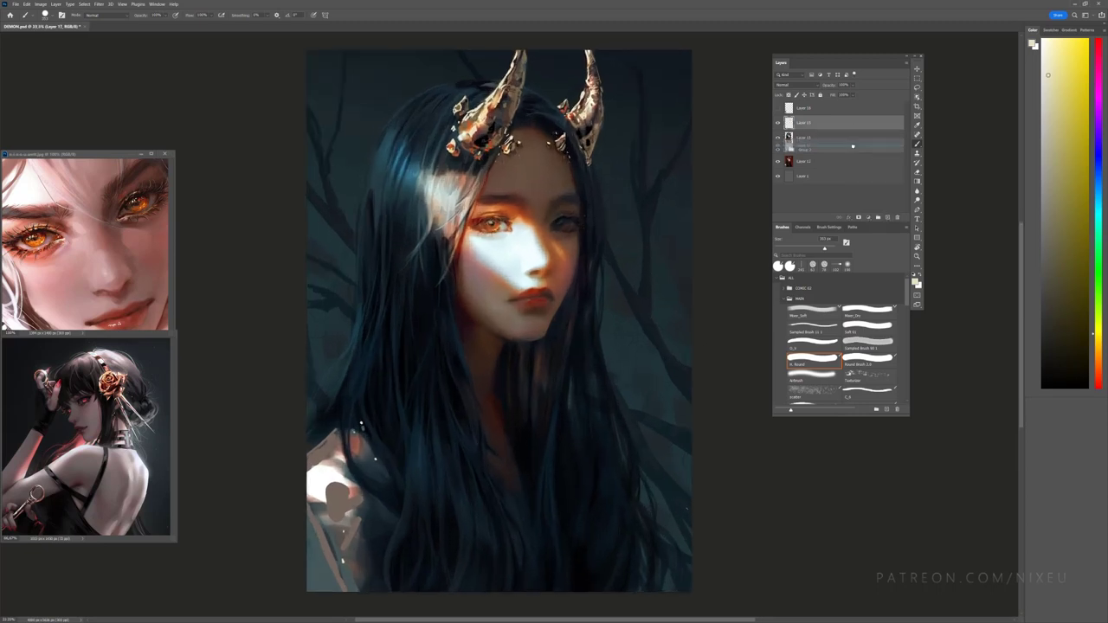
{"action": "key", "text": "ctrl+minus"}
{"action": "left_click", "coordinate": [813, 327]}
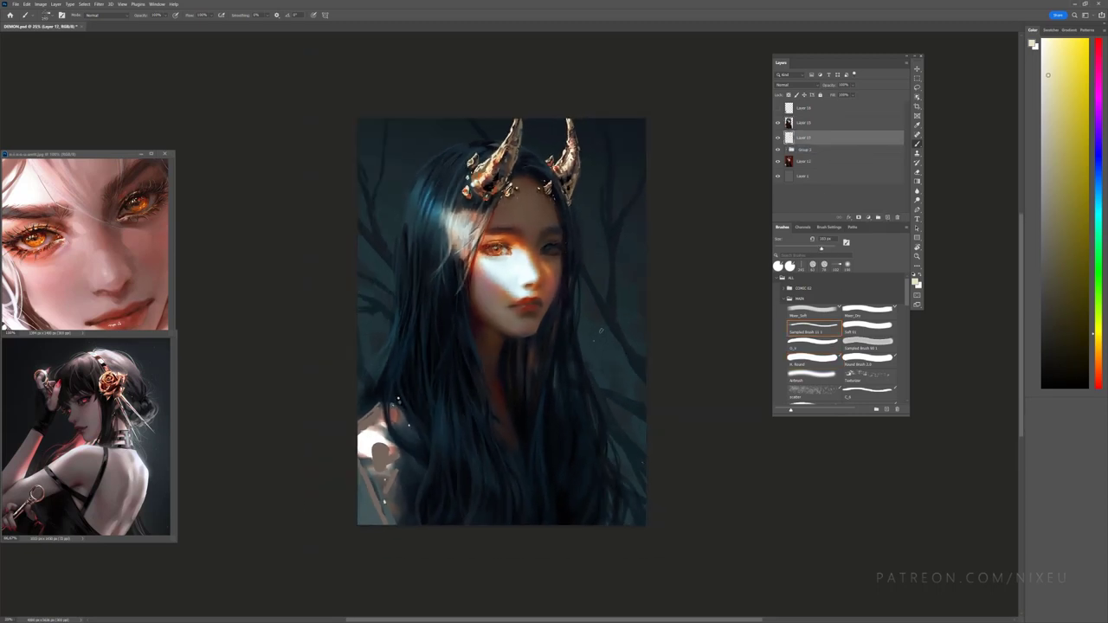
{"action": "left_click", "coordinate": [546, 405], "text": "alt"}
{"action": "left_click_drag", "start_coordinate": [532, 382], "coordinate": [584, 402]}
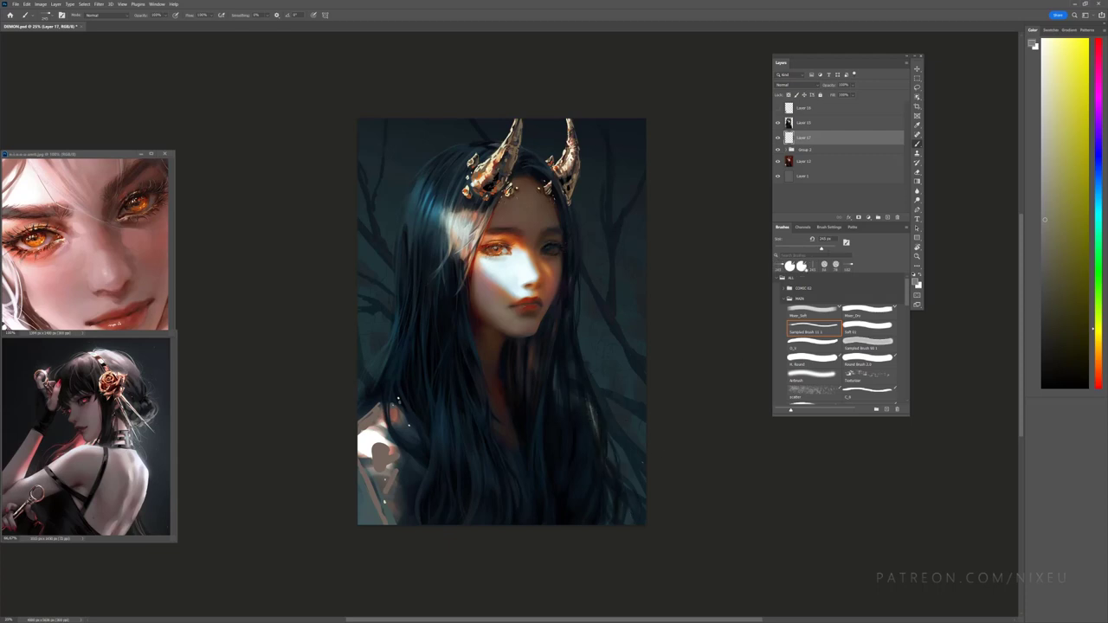
{"action": "left_click", "coordinate": [407, 524], "text": "alt"}
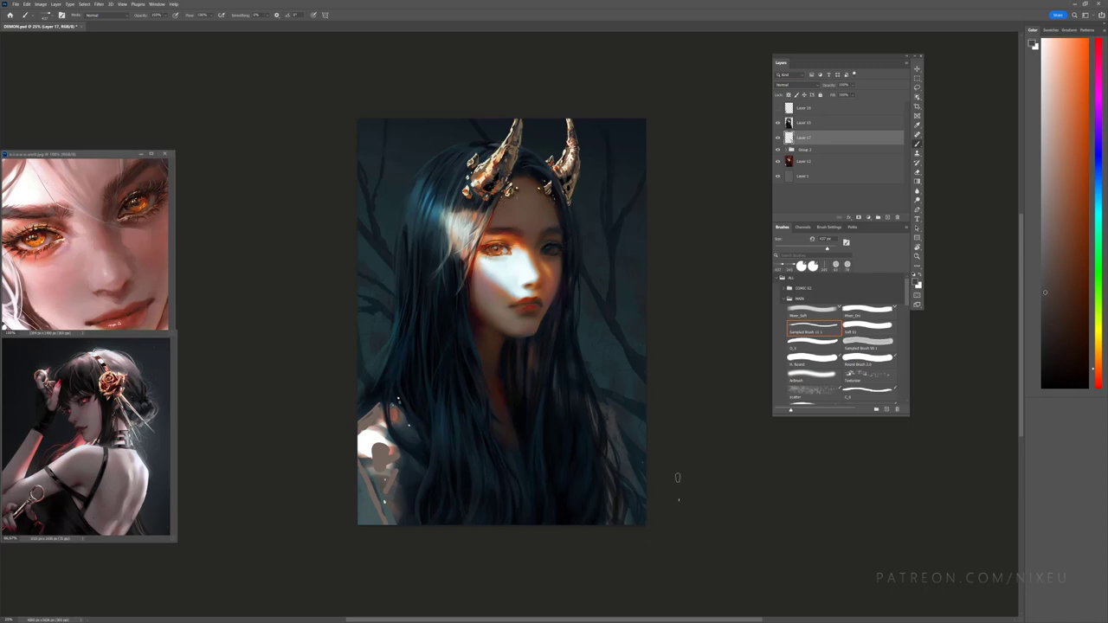
Step: Flip the canvas, paint dark hair strands over the lower shoulder, then flip back
{"action": "key", "text": "h"}
{"action": "left_click", "coordinate": [1060, 356]}
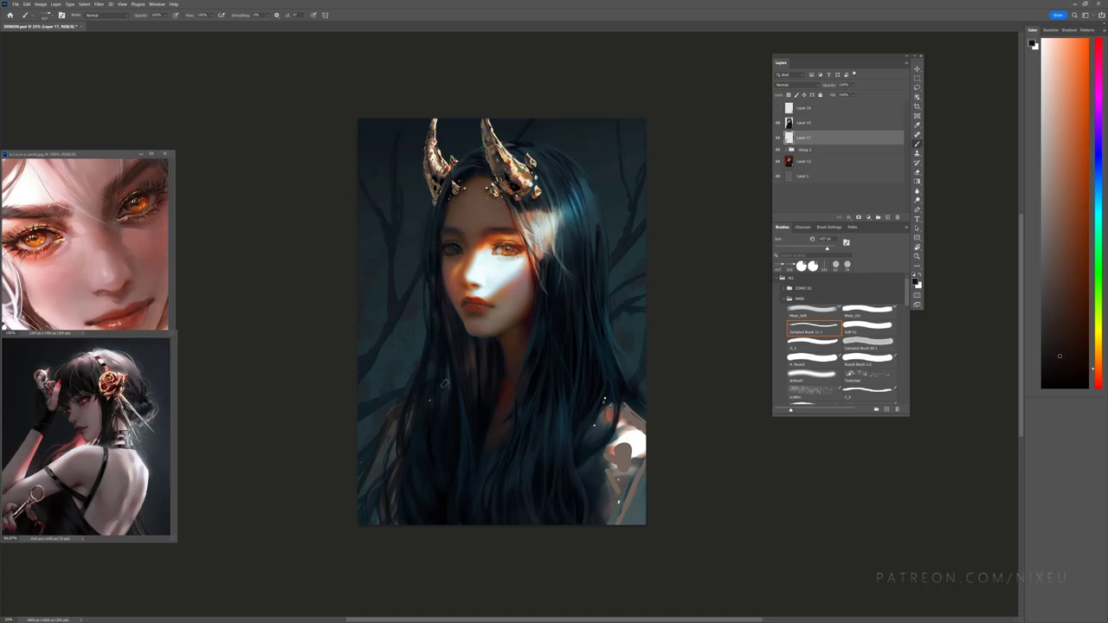
{"action": "mouse_move", "coordinate": [396, 426]}
{"action": "left_mouse_down"}
{"action": "mouse_move", "coordinate": [387, 466]}
{"action": "mouse_move", "coordinate": [362, 493]}
{"action": "mouse_move", "coordinate": [374, 523]}
{"action": "mouse_move", "coordinate": [412, 415]}
{"action": "left_mouse_up"}
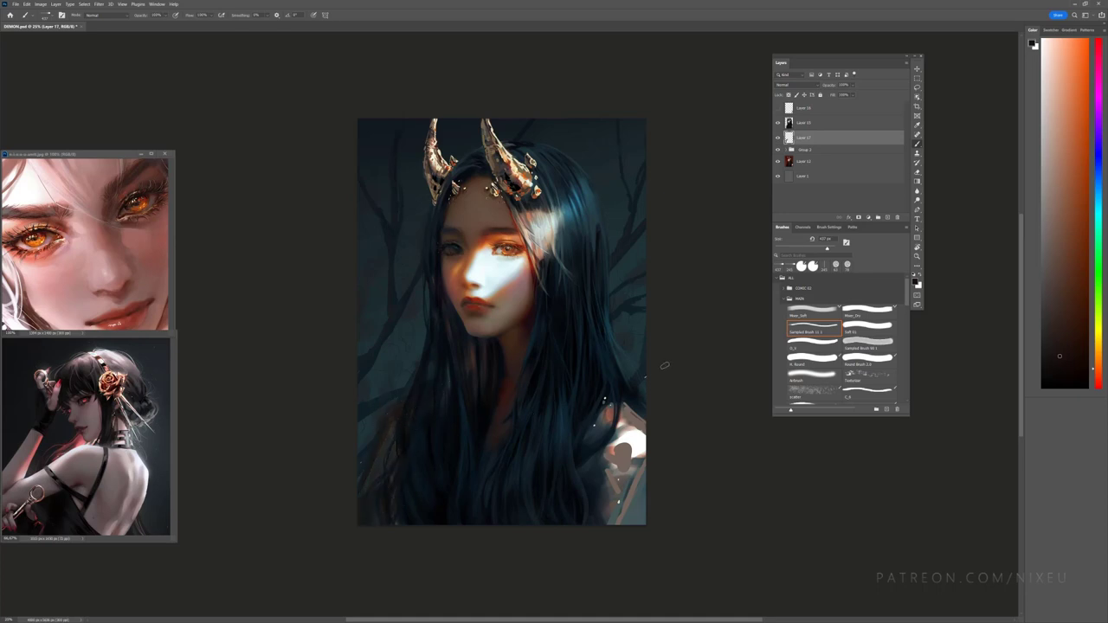
{"action": "key", "text": "l"}
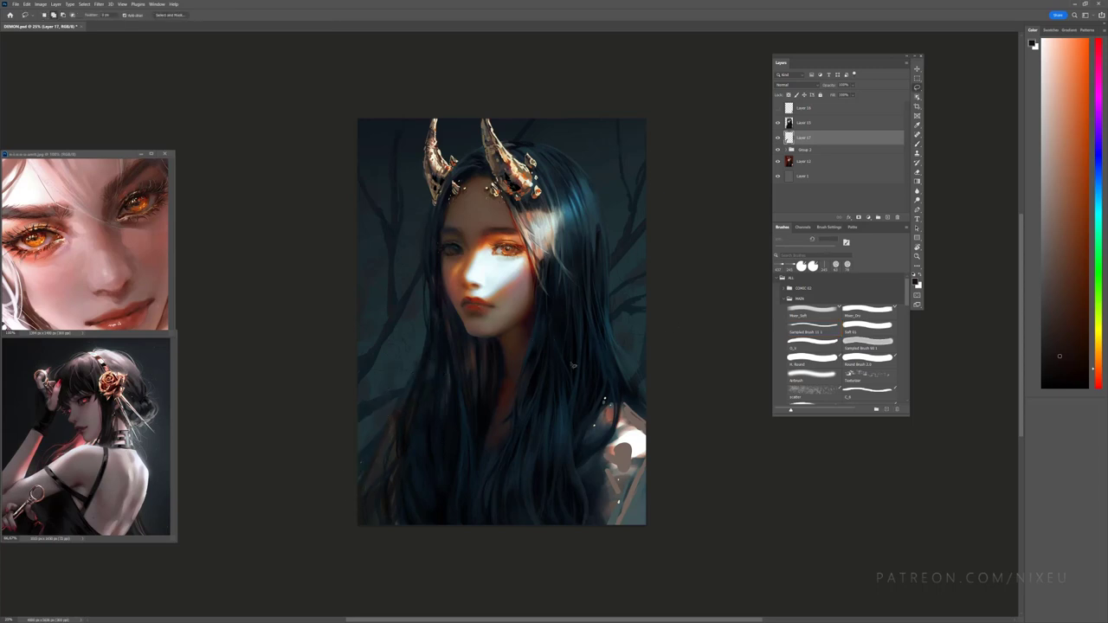
{"action": "key", "text": "shift+h"}
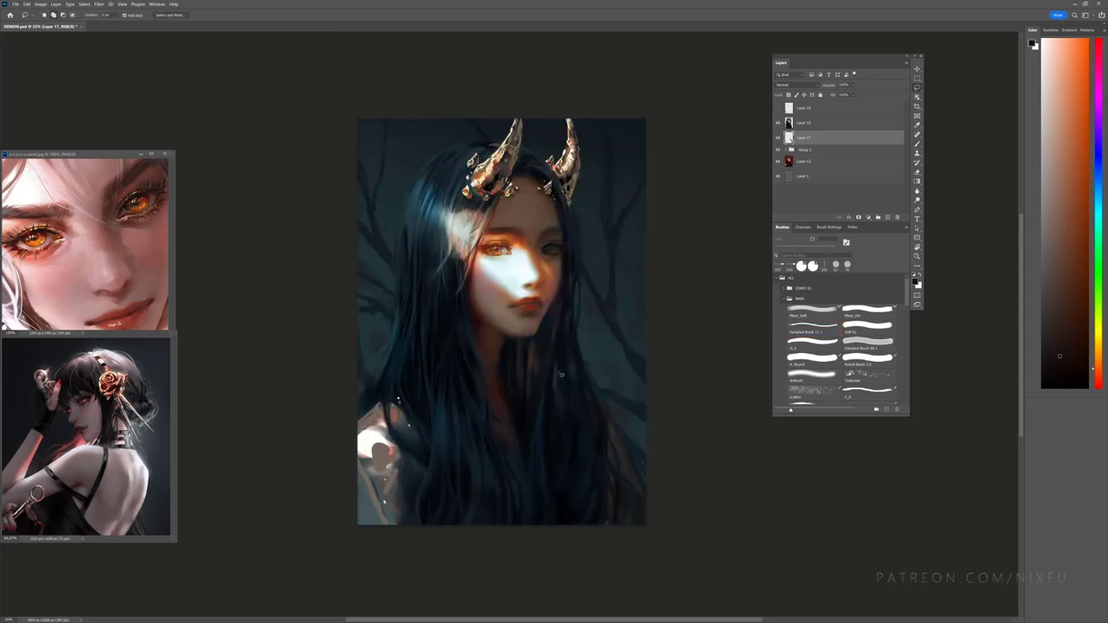
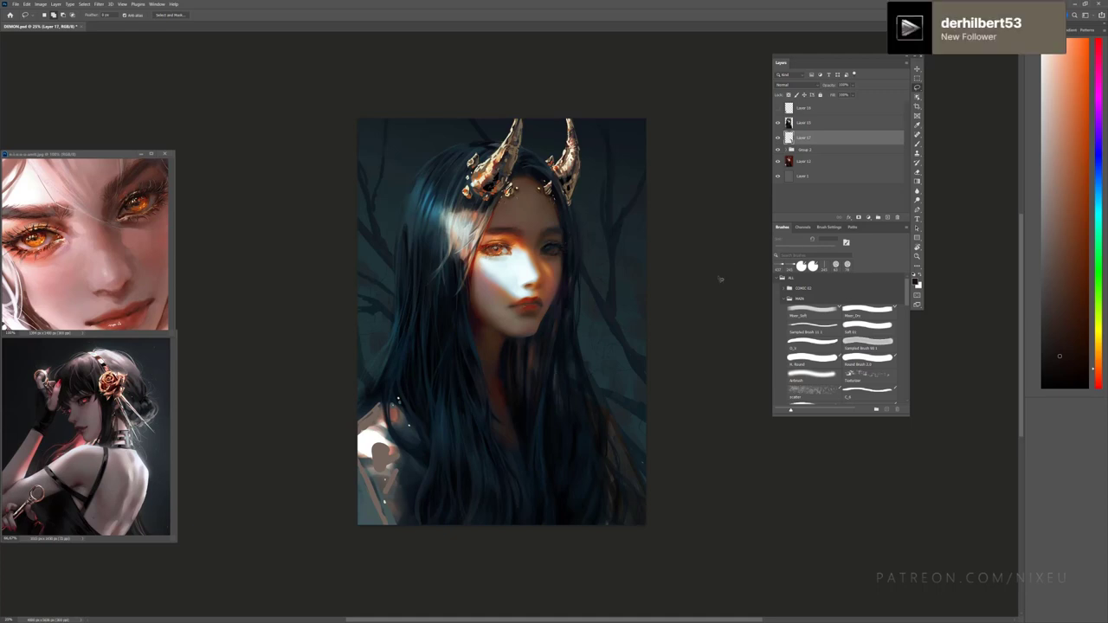
Step: On Layer 15, paint small dark-blue and pale light strokes on the lower-left shoulder with a hard round brush
{"action": "key", "text": "ctrl+plus"}
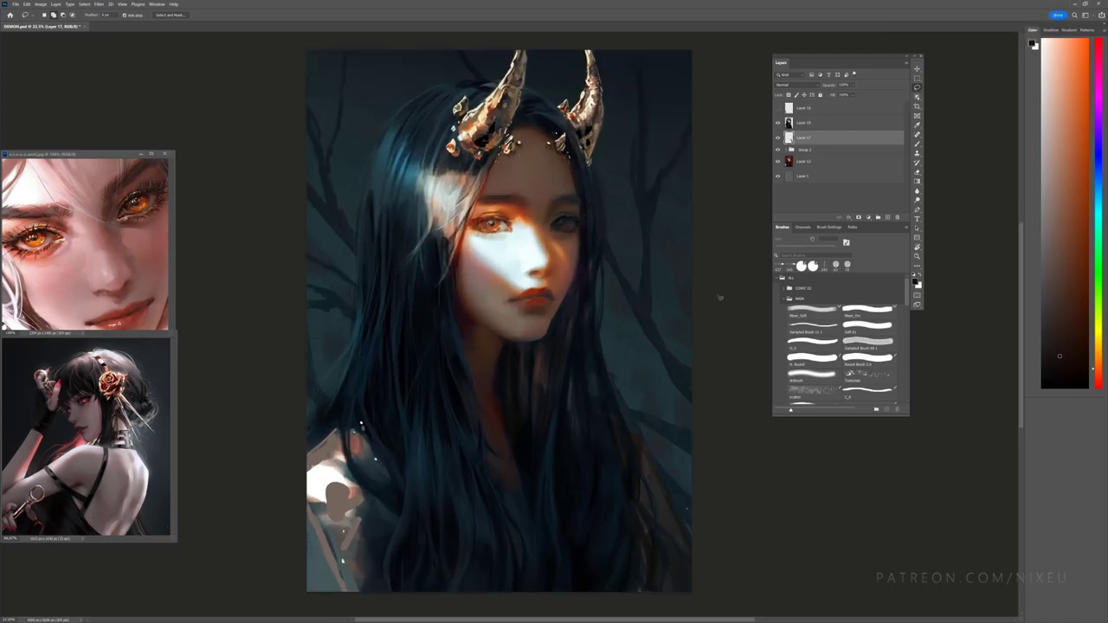
{"action": "key", "text": "b"}
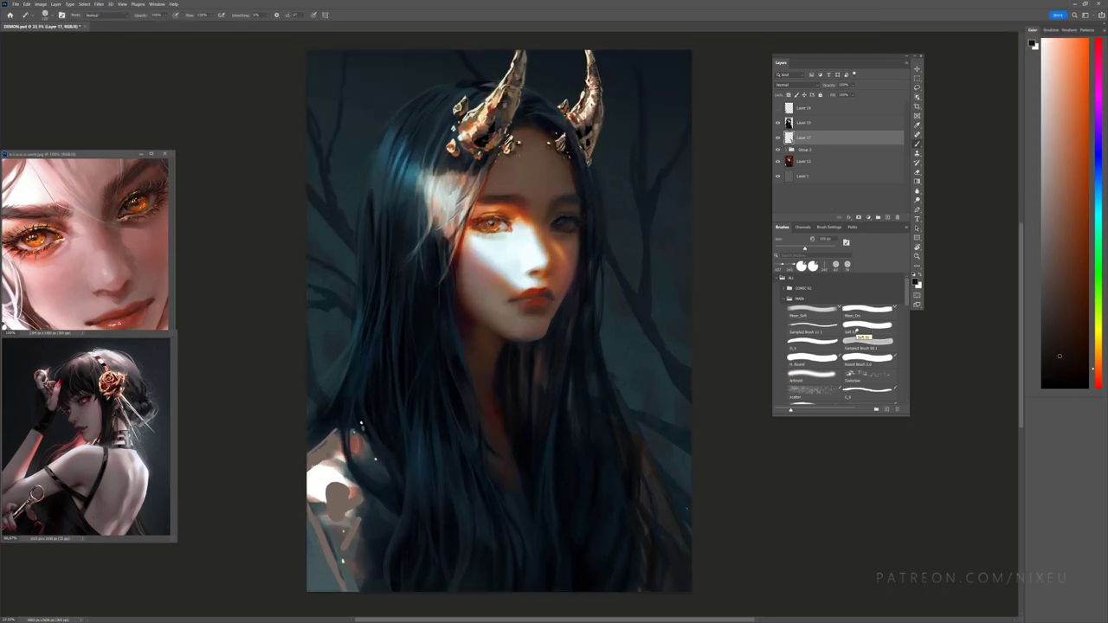
{"action": "left_click", "coordinate": [812, 359]}
{"action": "left_click", "coordinate": [355, 361], "text": "alt"}
{"action": "left_click", "coordinate": [818, 125]}
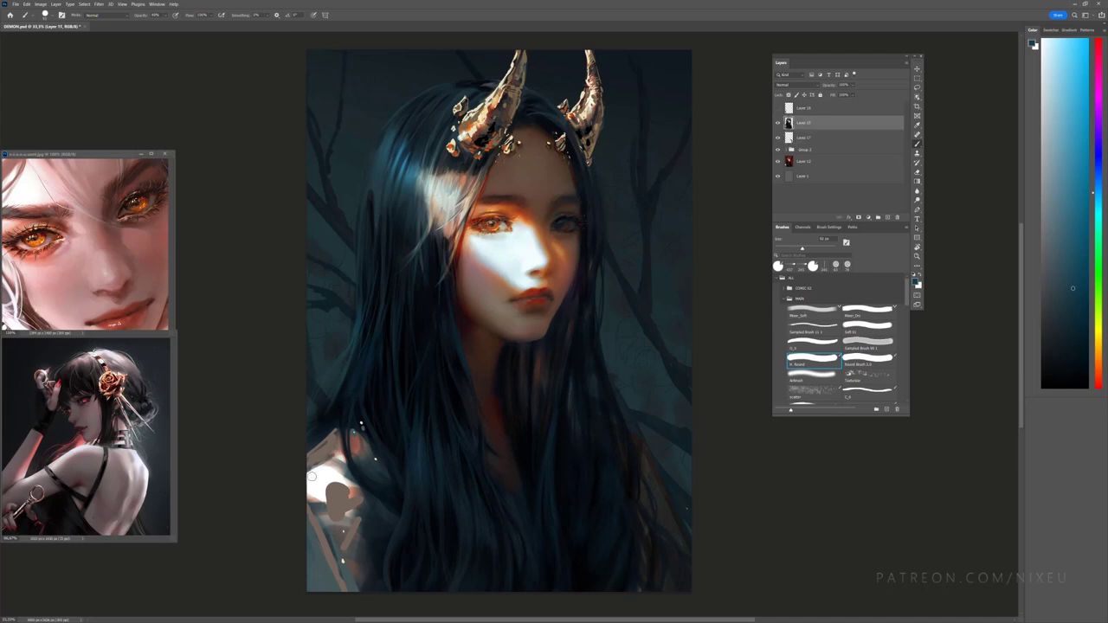
{"action": "left_click_drag", "start_coordinate": [313, 462], "coordinate": [329, 476]}
{"action": "left_click", "coordinate": [323, 491], "text": "alt"}
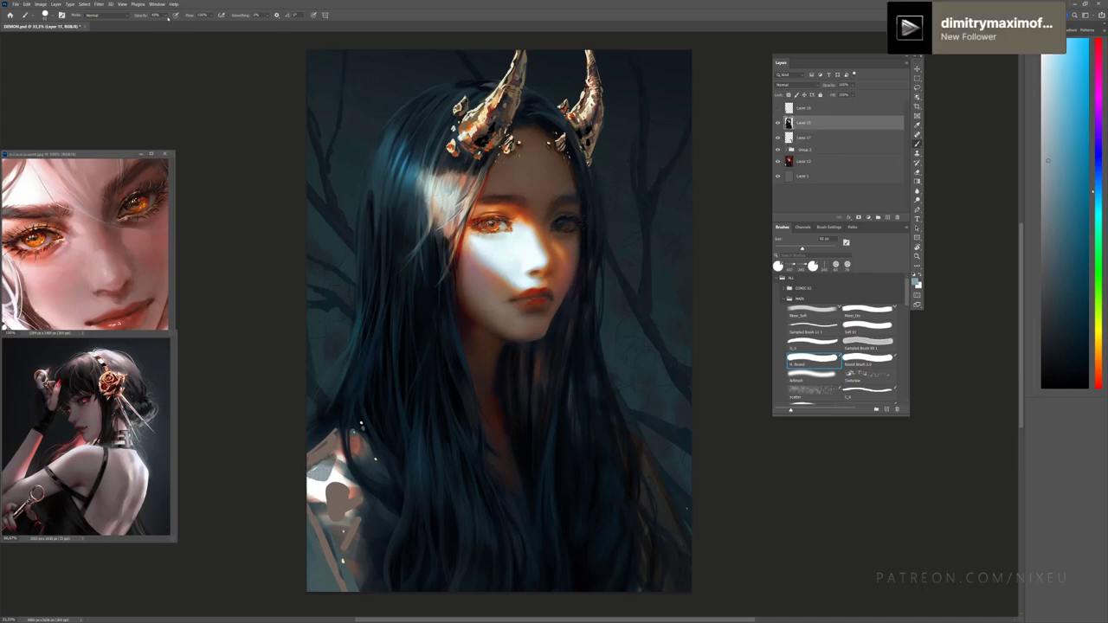
{"action": "mouse_move", "coordinate": [320, 462]}
{"action": "left_mouse_down"}
{"action": "mouse_move", "coordinate": [334, 455]}
{"action": "mouse_move", "coordinate": [339, 469]}
{"action": "left_mouse_up"}
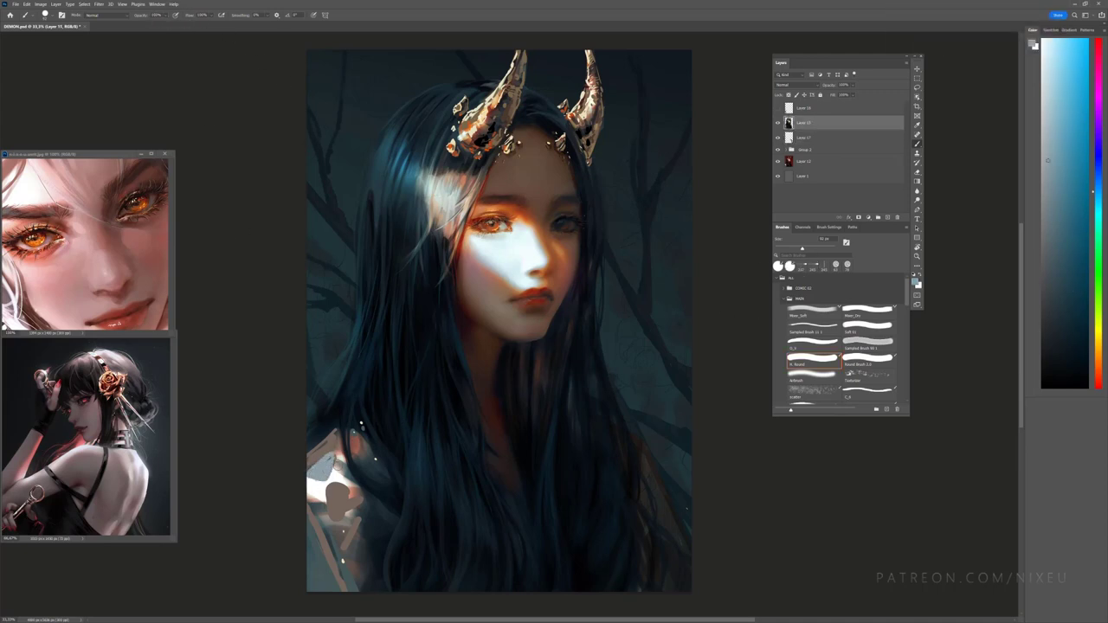
Step: Sample muted red and orange tones, enlarge the brush, and choose a textured brush
{"action": "key", "text": "ctrl+minus"}
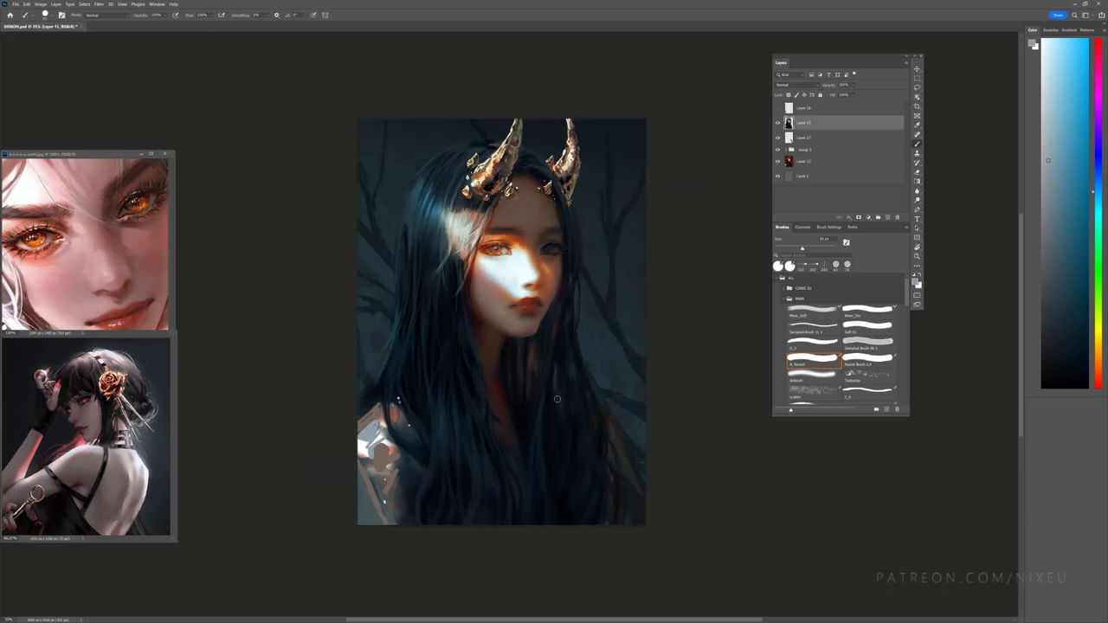
{"action": "key", "text": "x"}
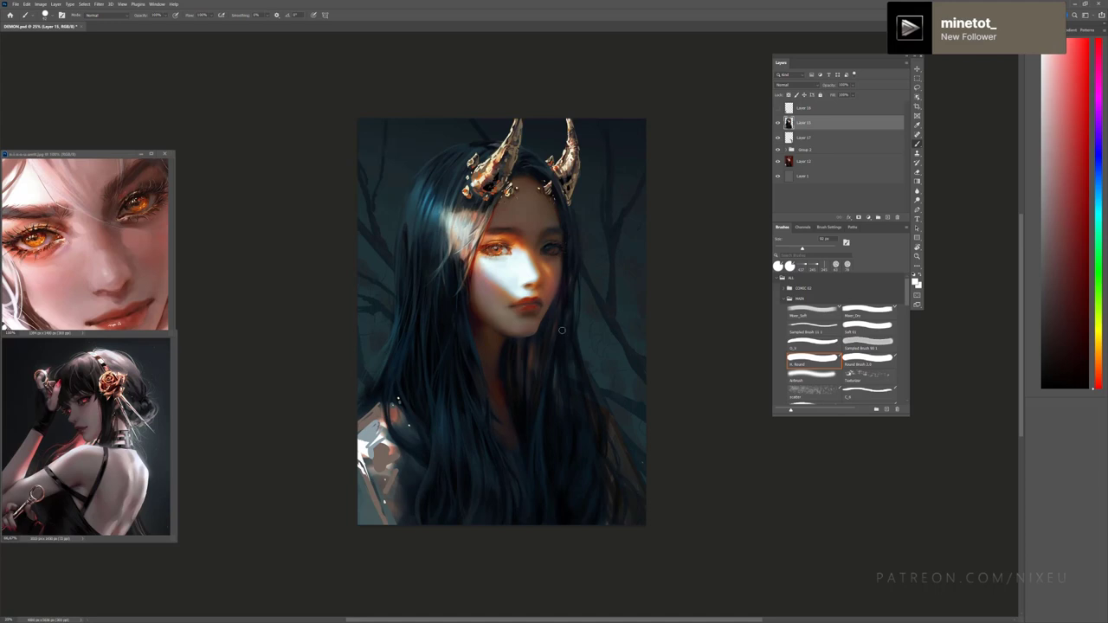
{"action": "left_click", "coordinate": [374, 506], "text": "alt"}
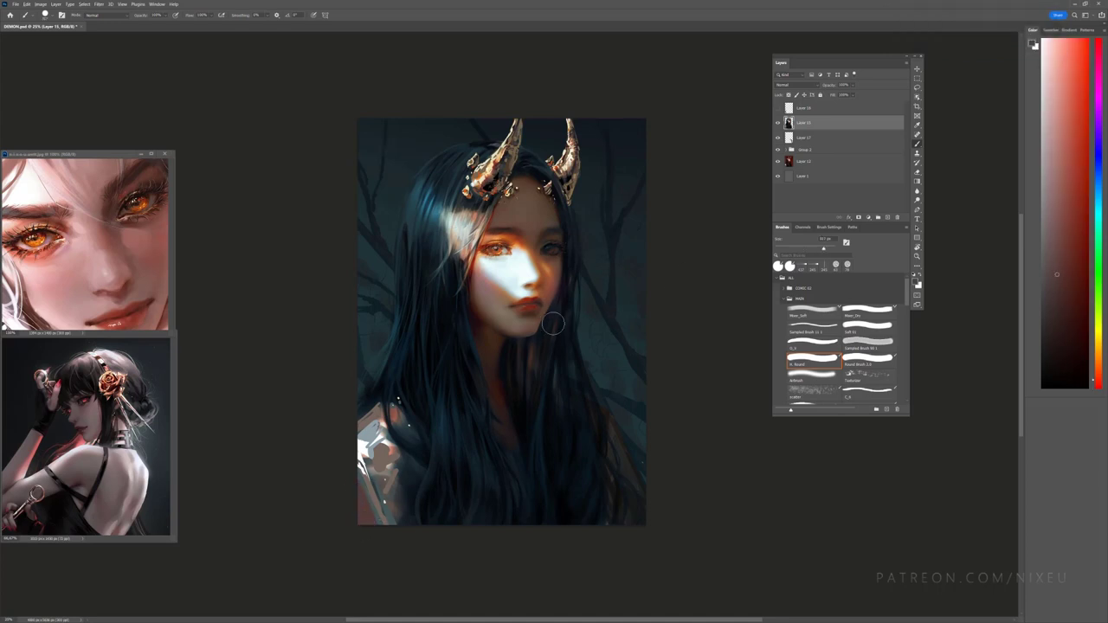
{"action": "key", "text": "bracketright"}
{"action": "key", "text": "bracketright"}
{"action": "key", "text": "bracketright"}
{"action": "left_click", "coordinate": [381, 405], "text": "alt"}
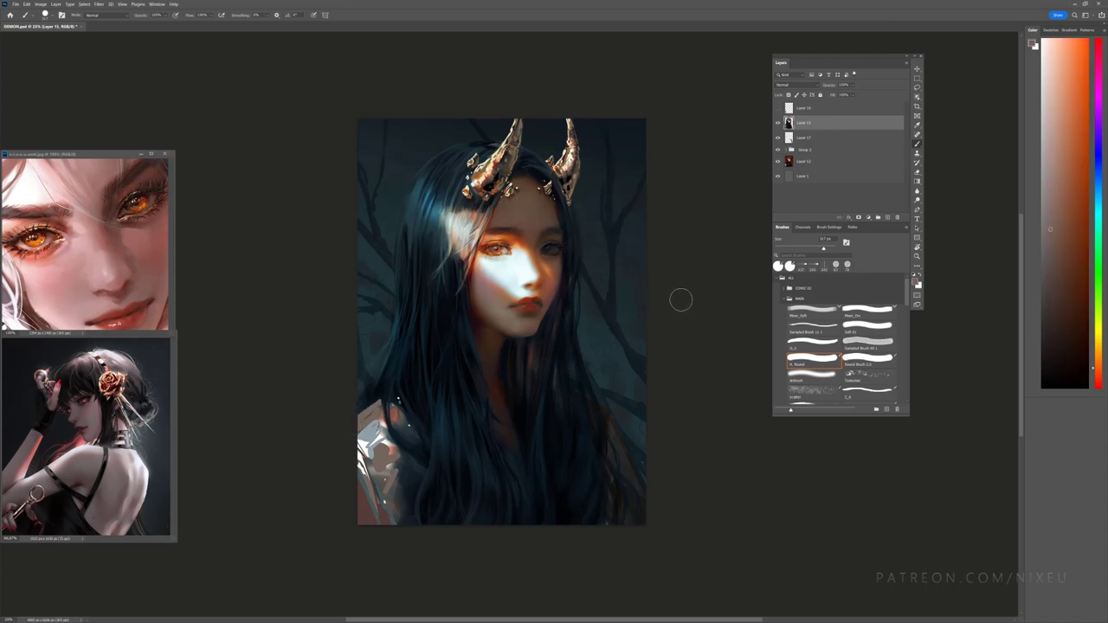
{"action": "left_click", "coordinate": [812, 327]}
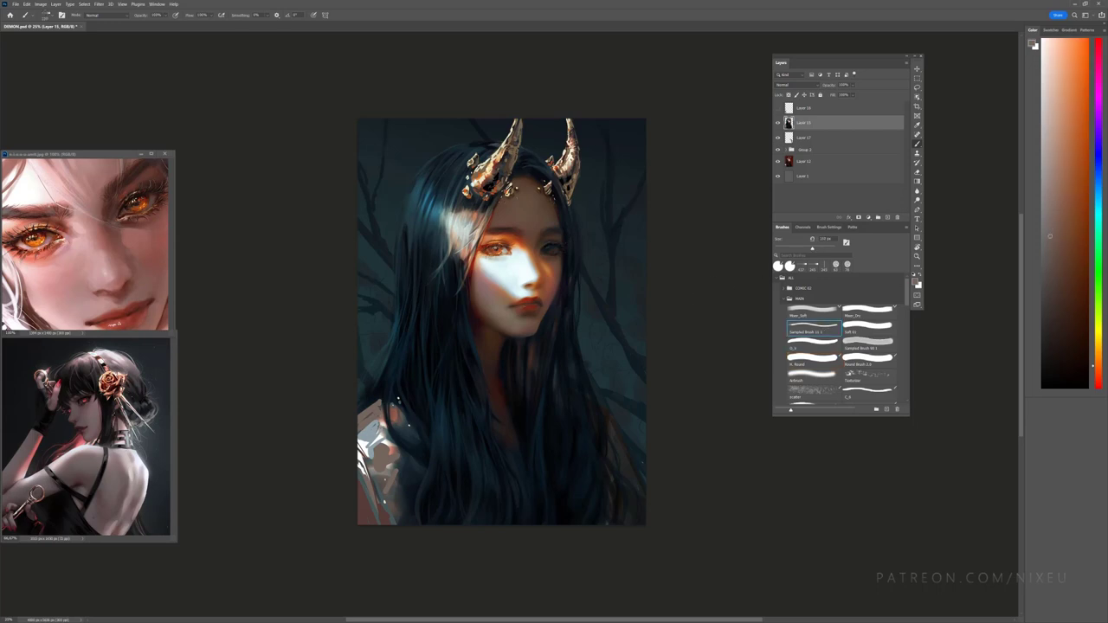
{"action": "left_click", "coordinate": [812, 347]}
Step: Sample the hair's dark blue, the teal background and an orange-red skin tone, then take a soft airbrush tip
{"action": "key", "text": "ctrl+plus"}
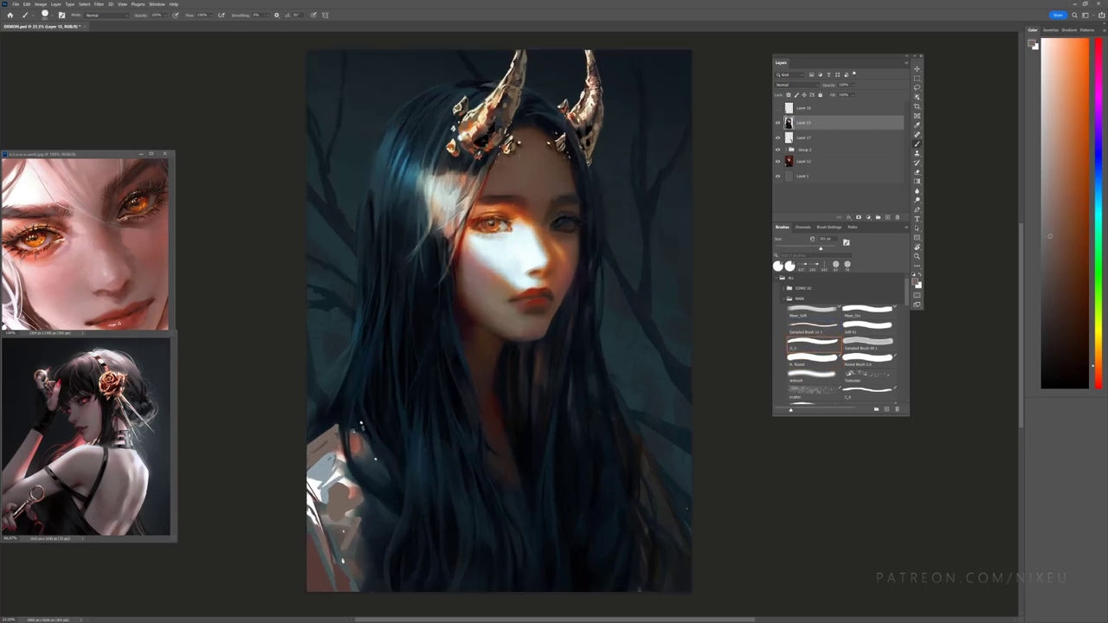
{"action": "left_click", "coordinate": [333, 440], "text": "alt"}
{"action": "key", "text": "x"}
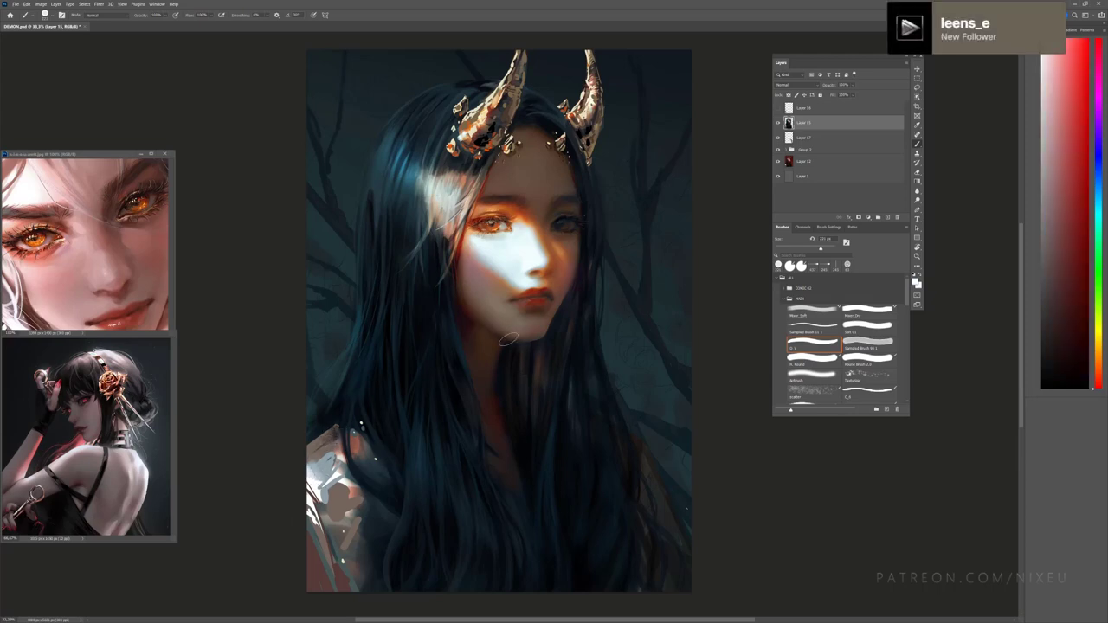
{"action": "left_click", "coordinate": [332, 516], "text": "alt"}
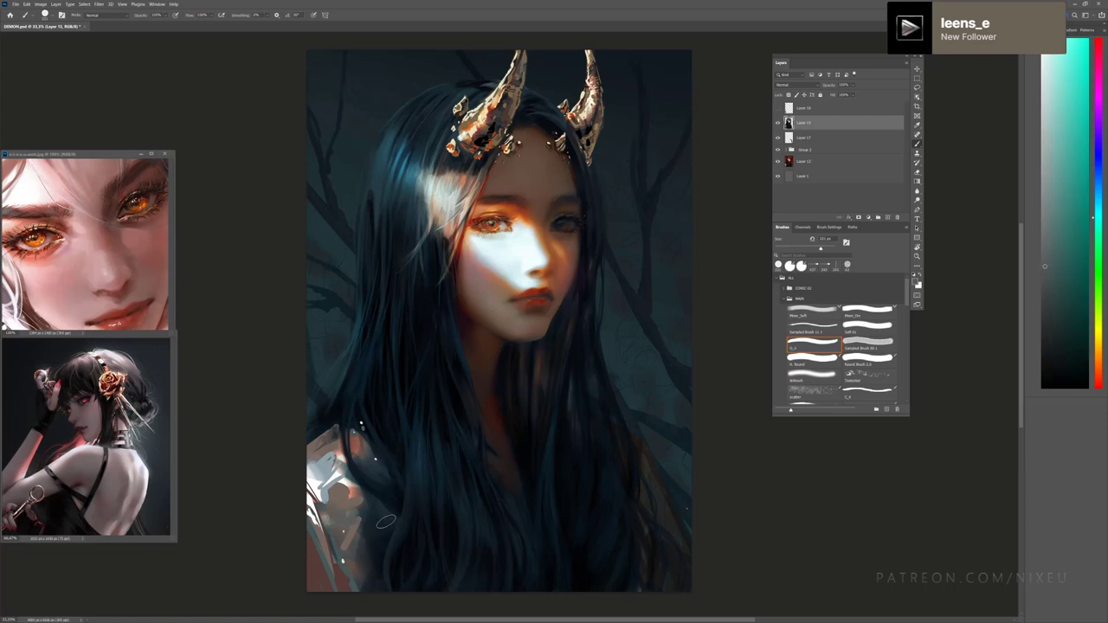
{"action": "left_click", "coordinate": [346, 518], "text": "alt"}
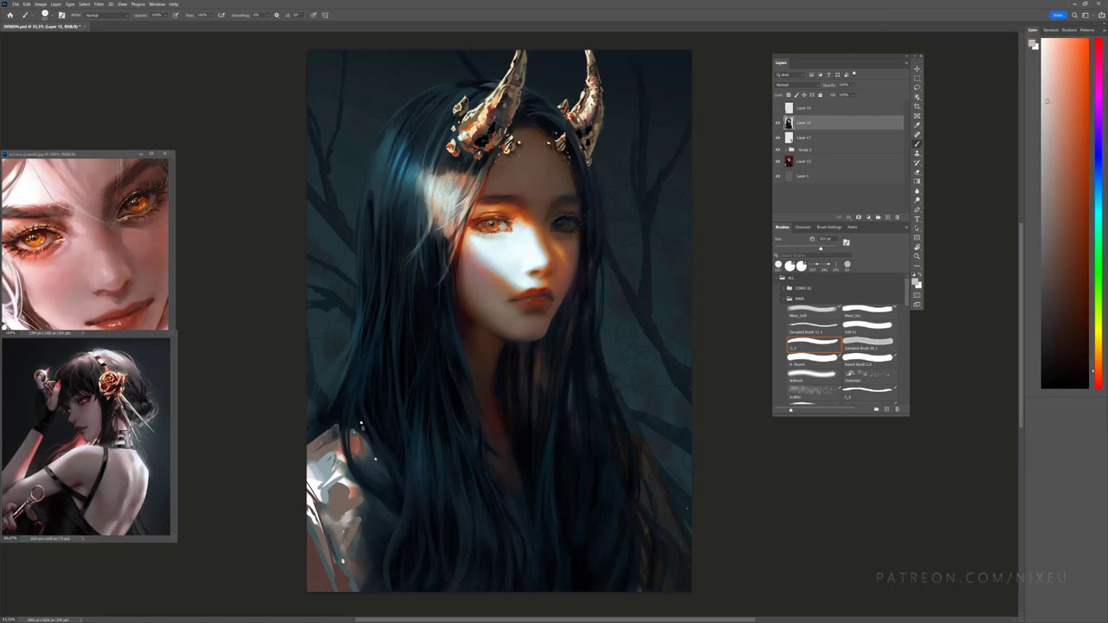
{"action": "key", "text": "ctrl+minus"}
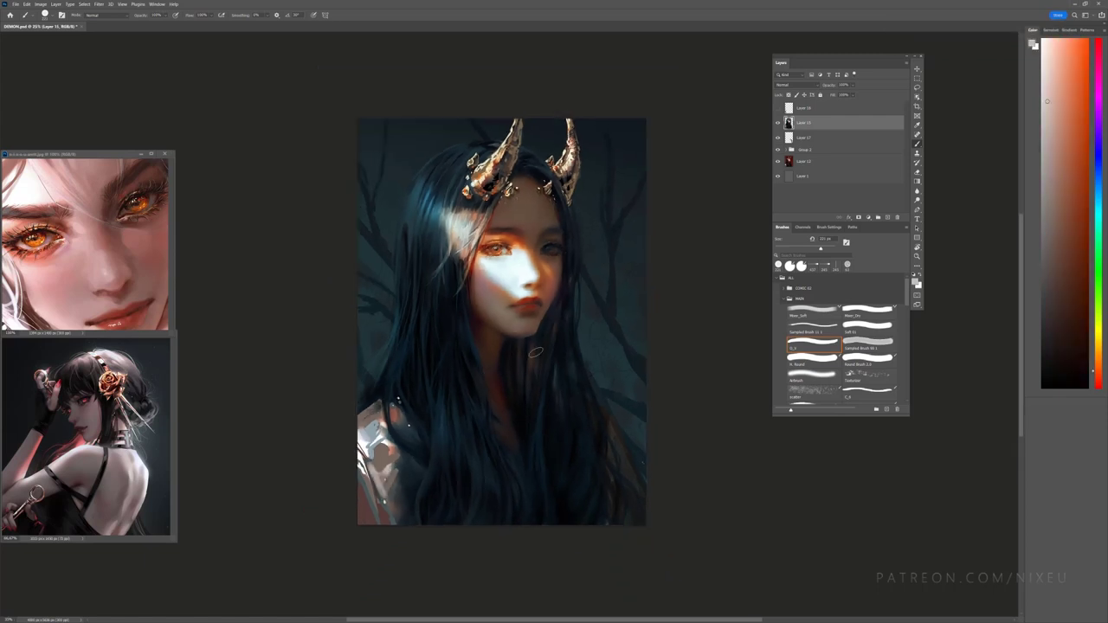
{"action": "key", "text": "period"}
{"action": "key", "text": "period"}
{"action": "key", "text": "period"}
Step: Brighten the lower-left shoulder with glowing Color Dodge brush strokes
{"action": "left_click", "coordinate": [104, 15]}
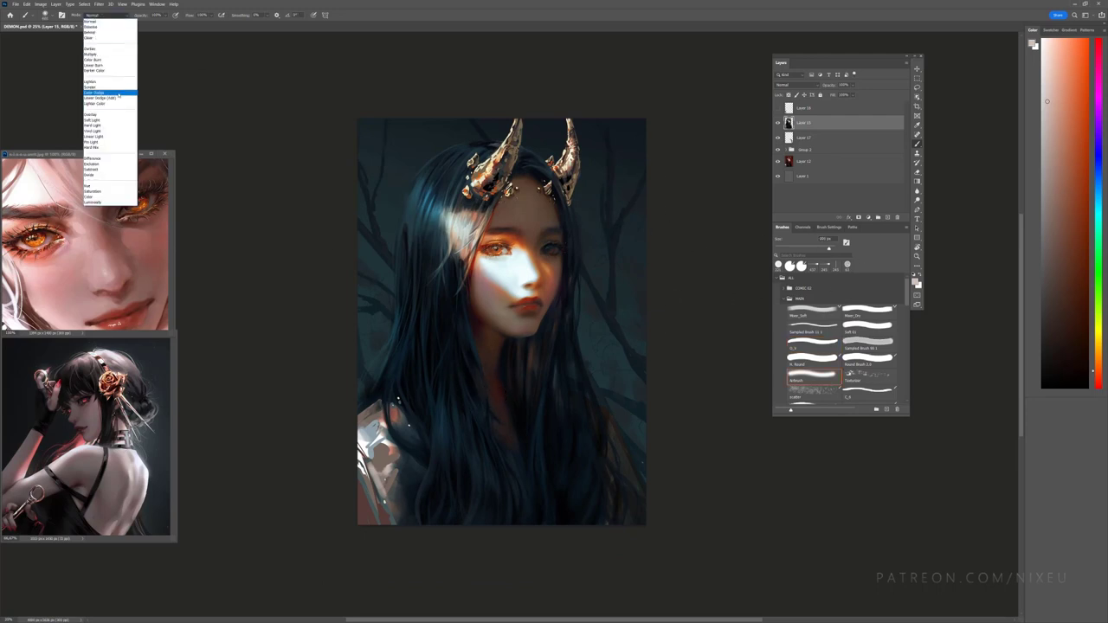
{"action": "left_click", "coordinate": [104, 94]}
{"action": "left_click_drag", "start_coordinate": [364, 429], "coordinate": [377, 511]}
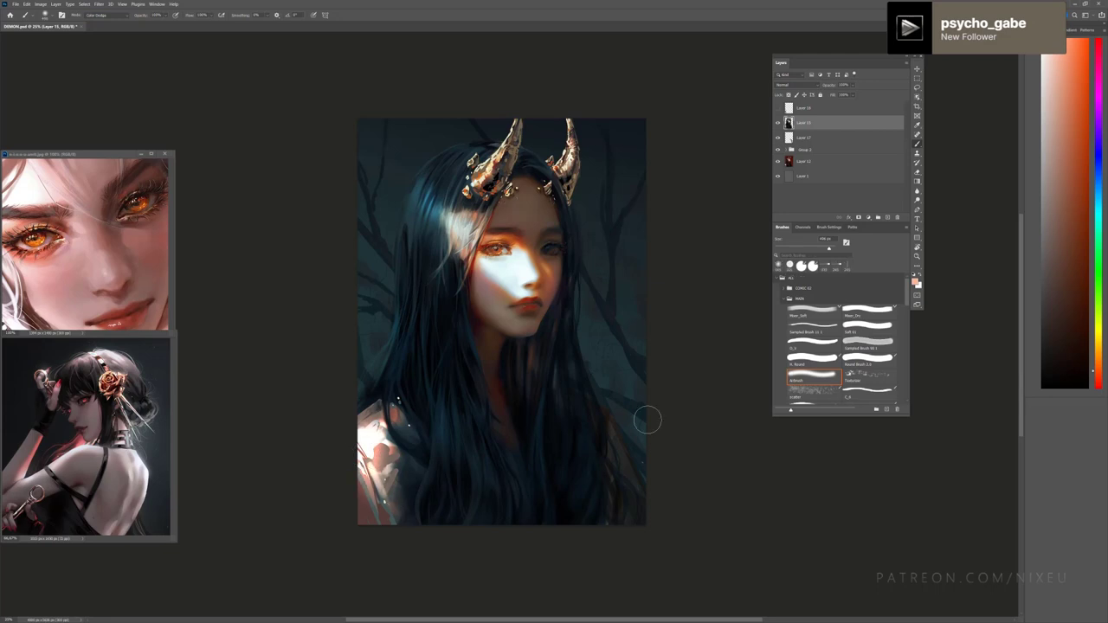
{"action": "left_click_drag", "start_coordinate": [371, 433], "coordinate": [359, 498]}
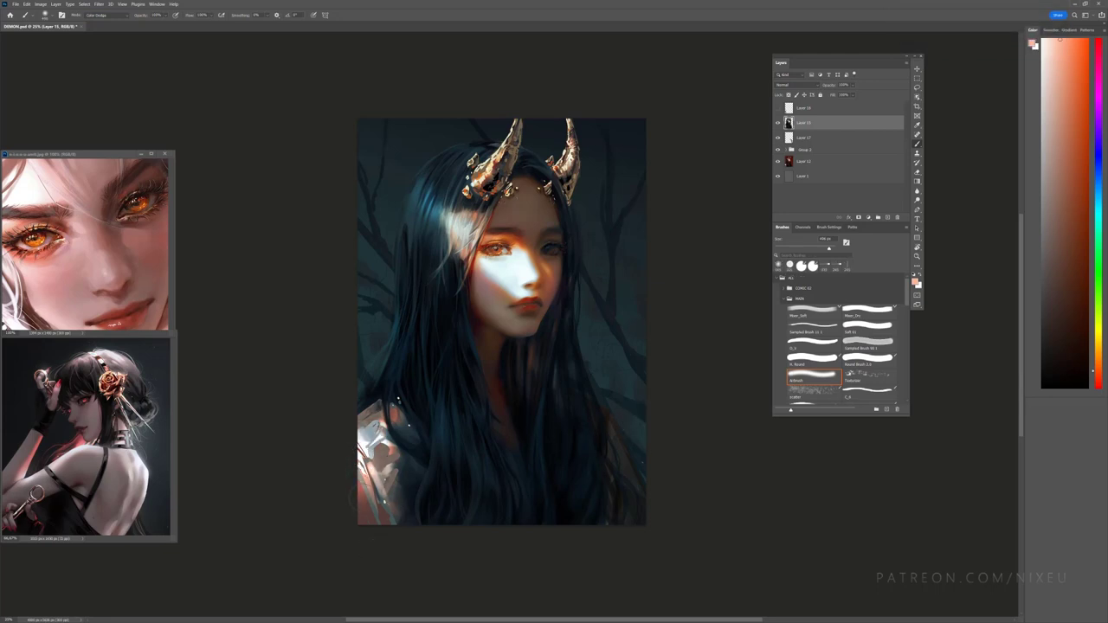
Step: Paint a cyan Color Dodge glow on the hair near the horns
{"action": "key", "text": "ctrl+plus"}
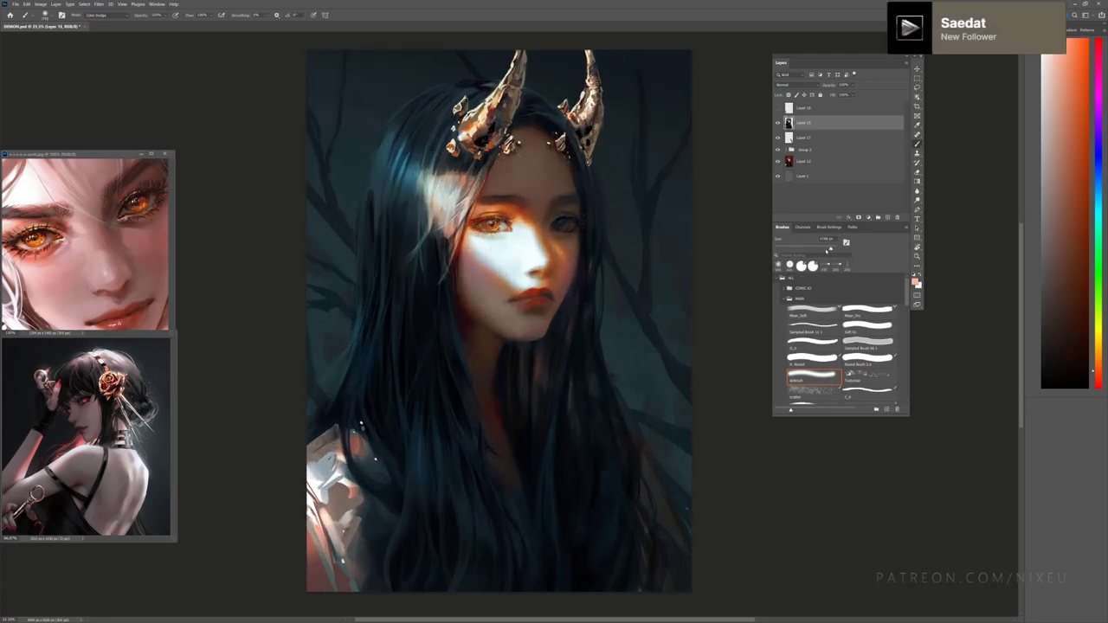
{"action": "left_click", "coordinate": [95, 15]}
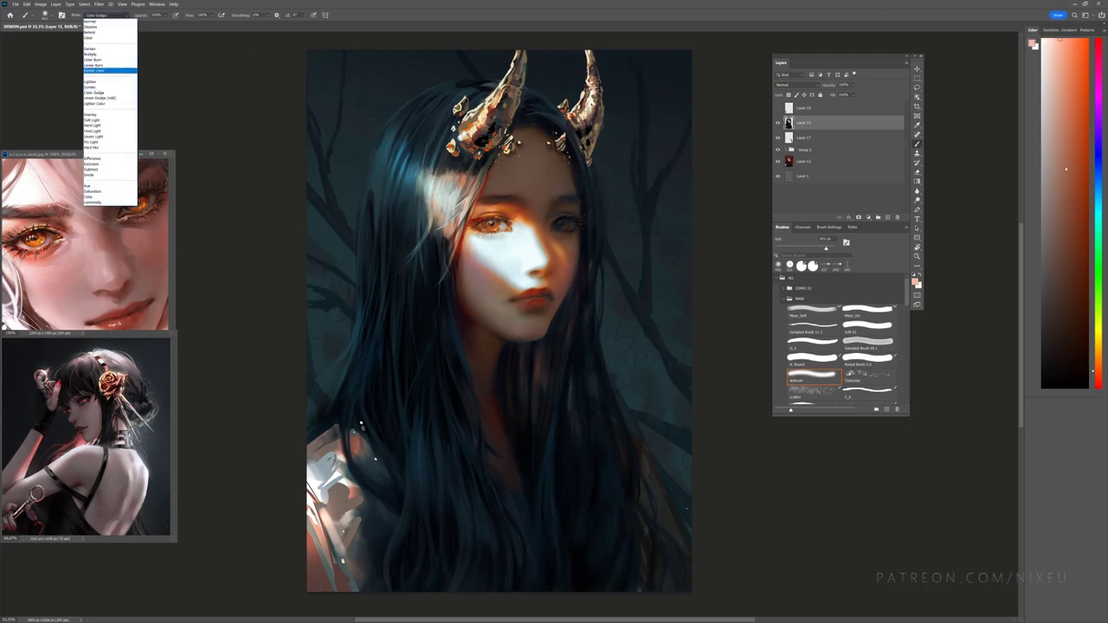
{"action": "left_click", "coordinate": [104, 93]}
{"action": "key", "text": "x"}
{"action": "left_click_drag", "start_coordinate": [410, 155], "coordinate": [439, 195]}
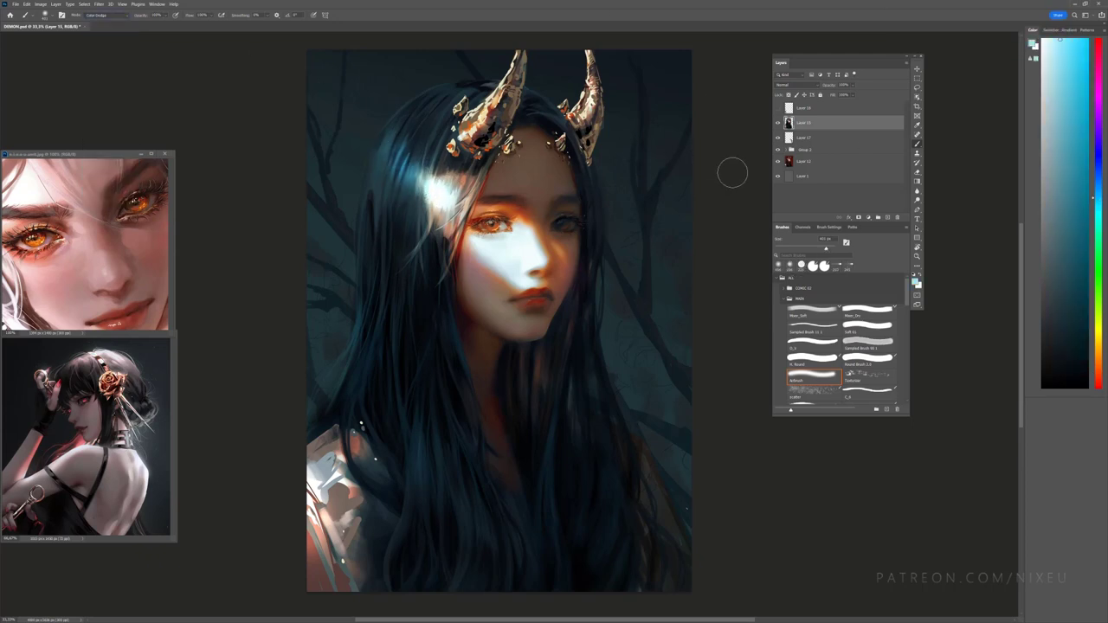
Step: Return to a textured brush in Normal mode at 100 px with an orange-brown colour
{"action": "left_click", "coordinate": [813, 329]}
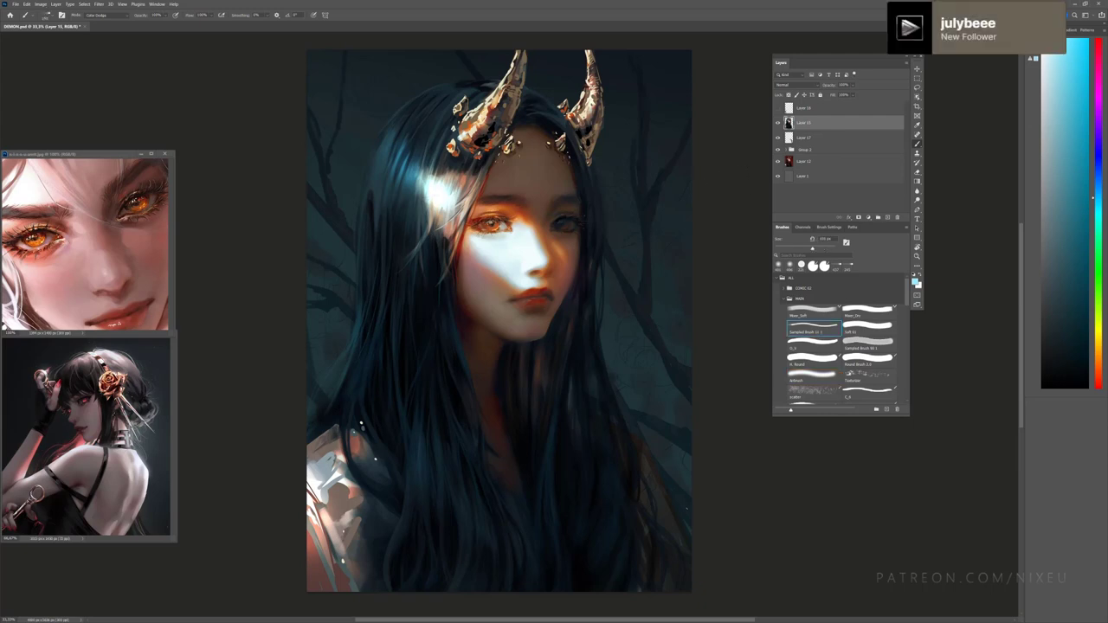
{"action": "key", "text": "x"}
{"action": "left_click", "coordinate": [97, 15]}
{"action": "left_click", "coordinate": [99, 20]}
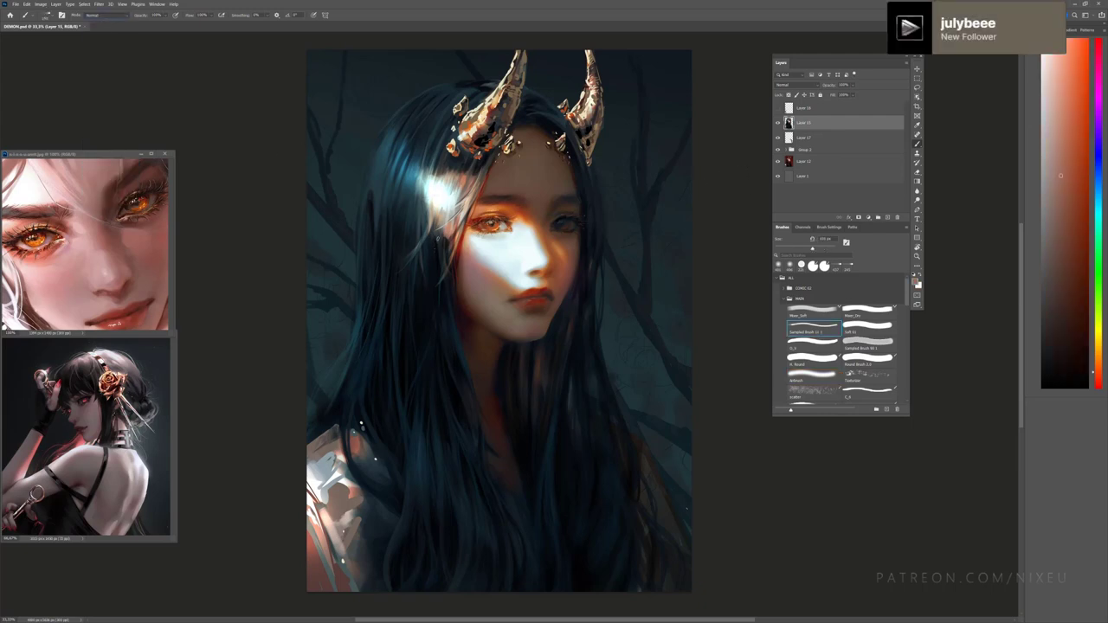
{"action": "key", "text": "["}
{"action": "key", "text": "["}
{"action": "key", "text": "["}
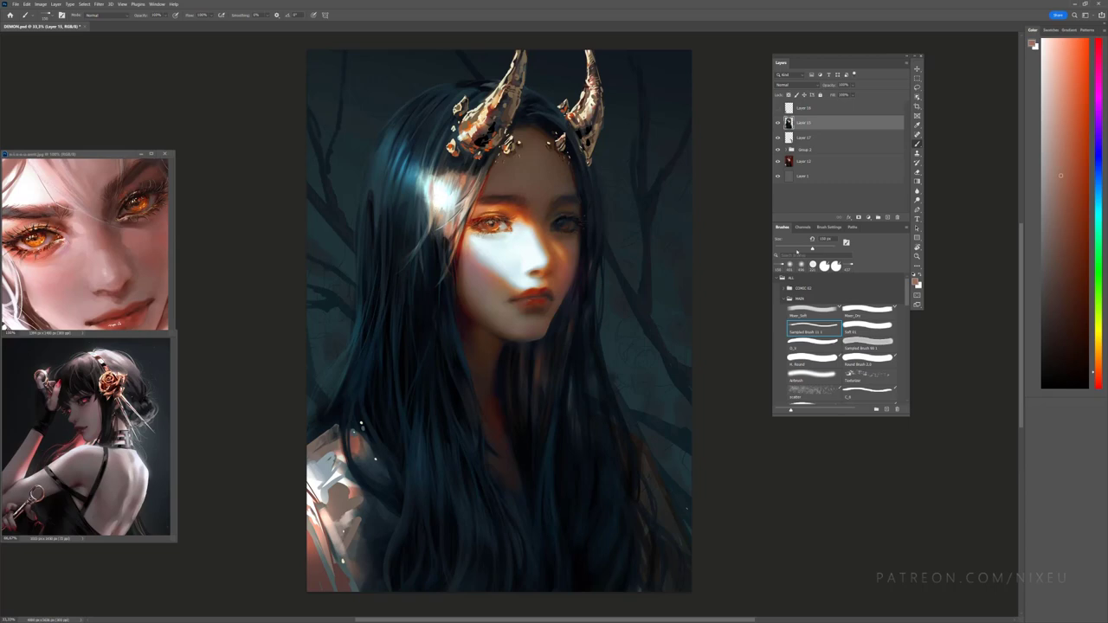
{"action": "key", "text": "ctrl+plus"}
{"action": "key", "text": "["}
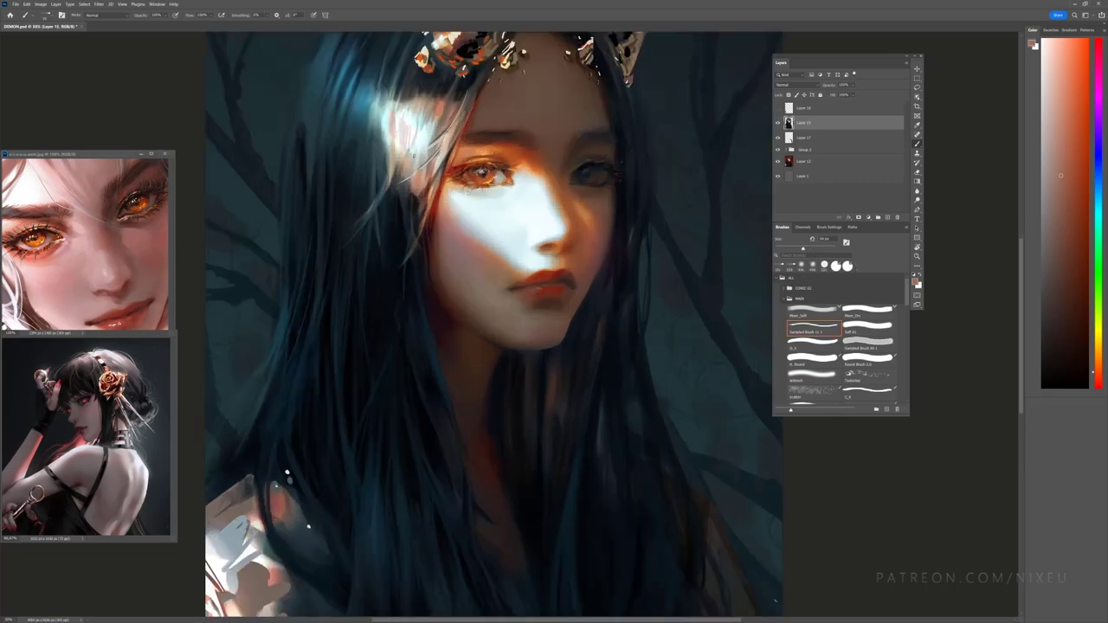
{"action": "key", "text": "ctrl+minus"}
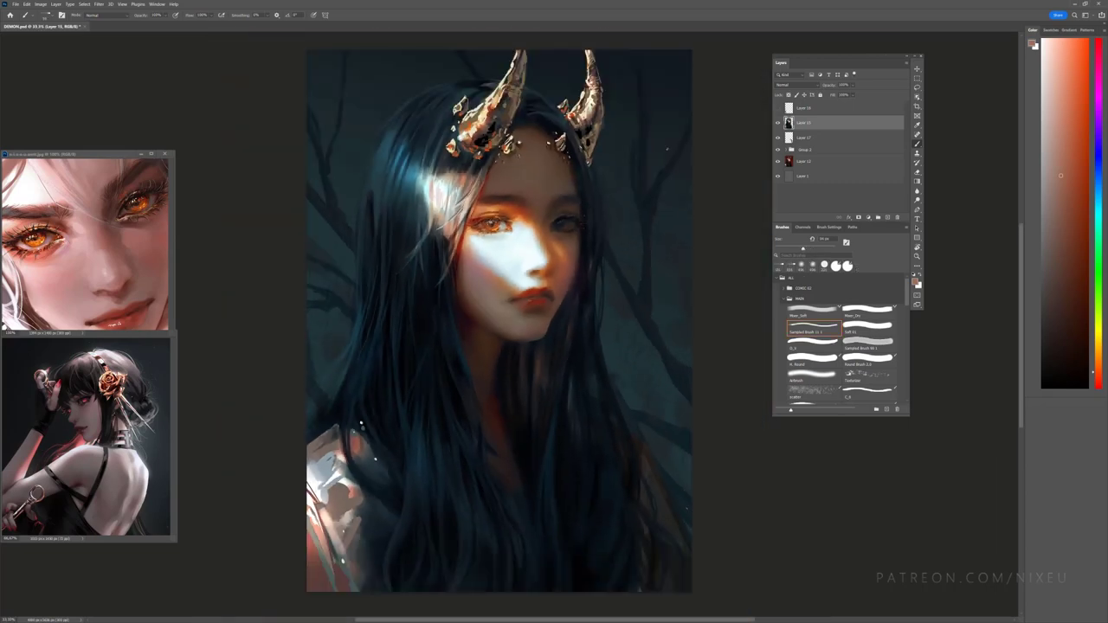
{"action": "key", "text": "ctrl+plus"}
{"action": "key", "text": "ctrl+minus"}
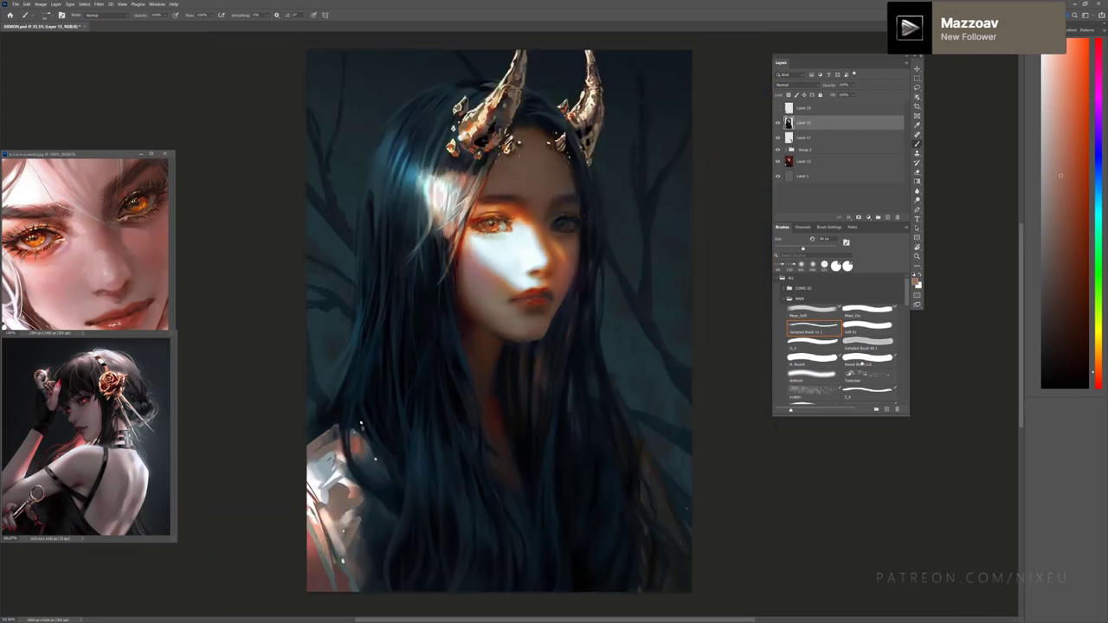
Step: Sample warm face tones and a dark blue, leaving white as the foreground colour
{"action": "left_click", "coordinate": [463, 189], "text": "alt"}
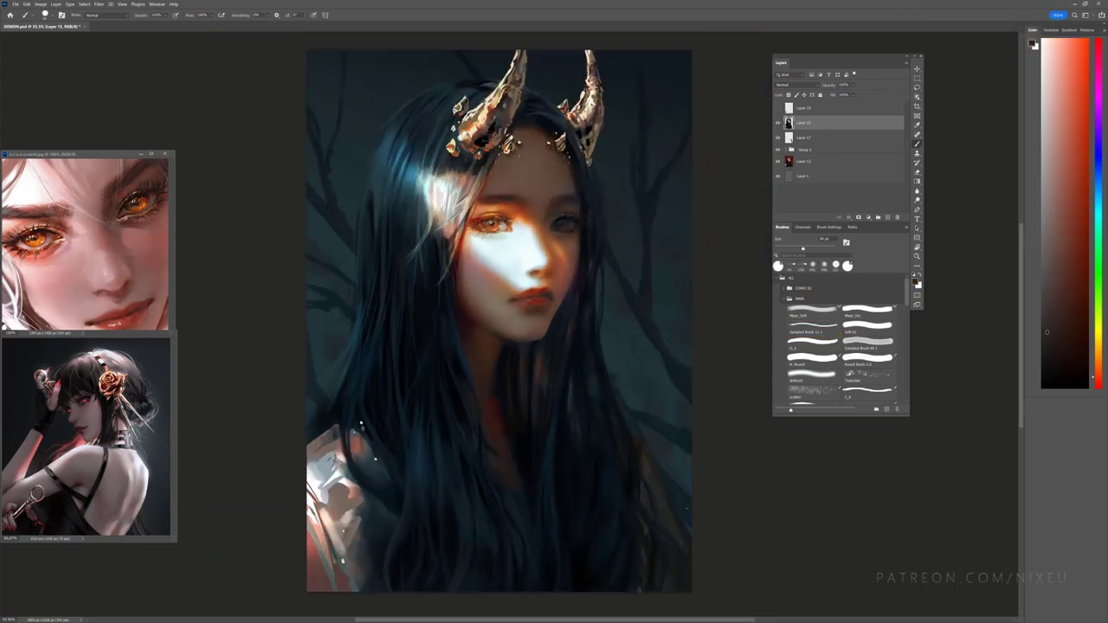
{"action": "left_click", "coordinate": [464, 194], "text": "alt"}
{"action": "left_click", "coordinate": [466, 194], "text": "alt"}
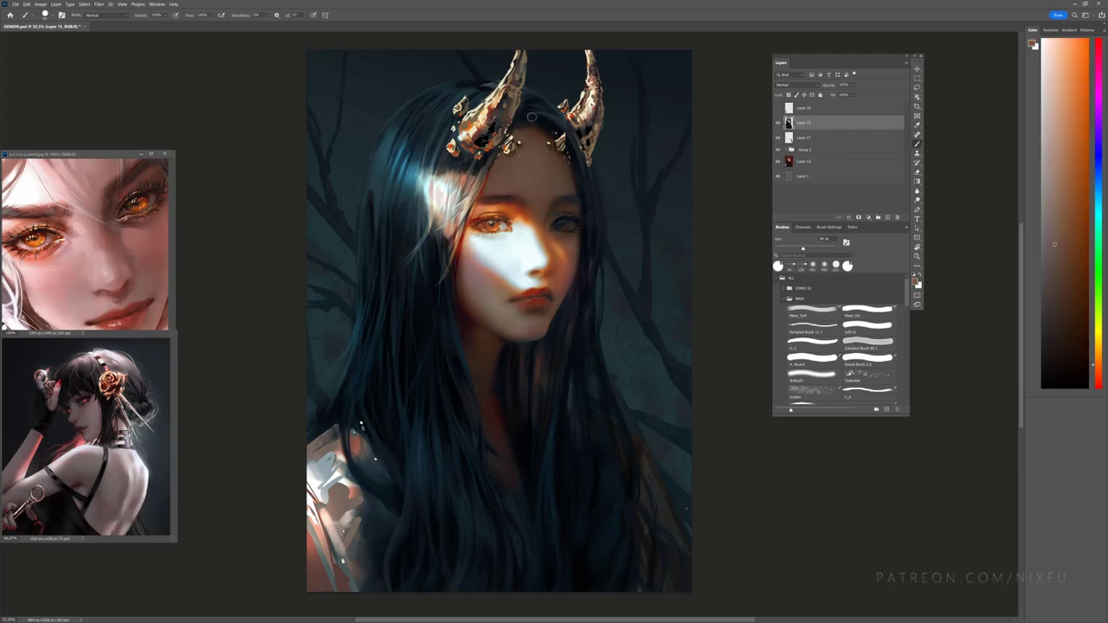
{"action": "left_click", "coordinate": [456, 192], "text": "alt"}
{"action": "left_click", "coordinate": [446, 257], "text": "alt"}
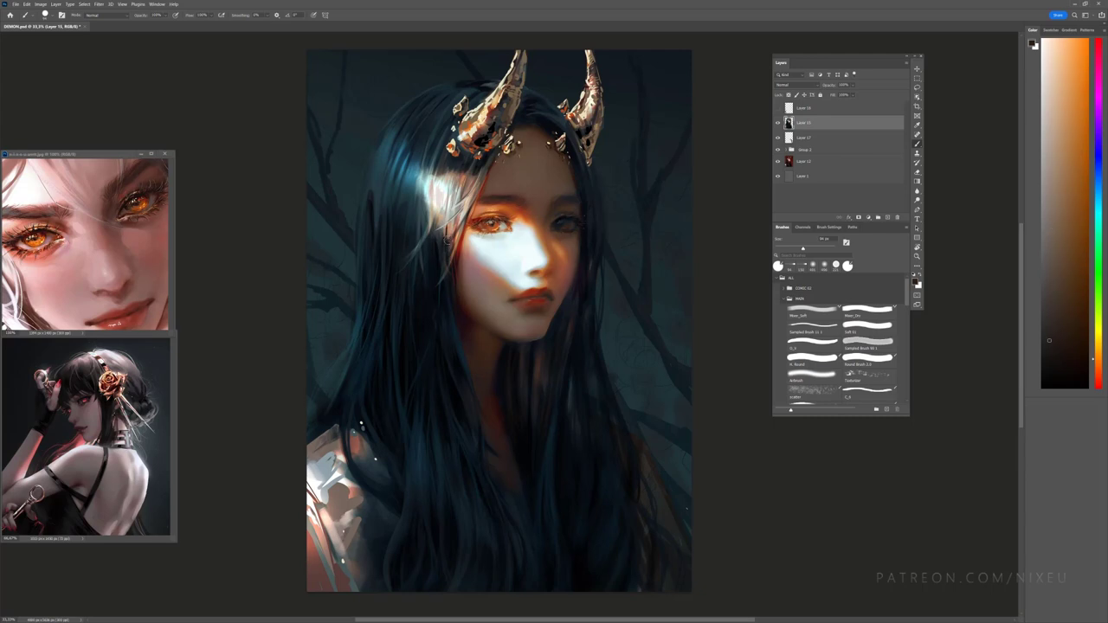
{"action": "left_click", "coordinate": [446, 233], "text": "alt"}
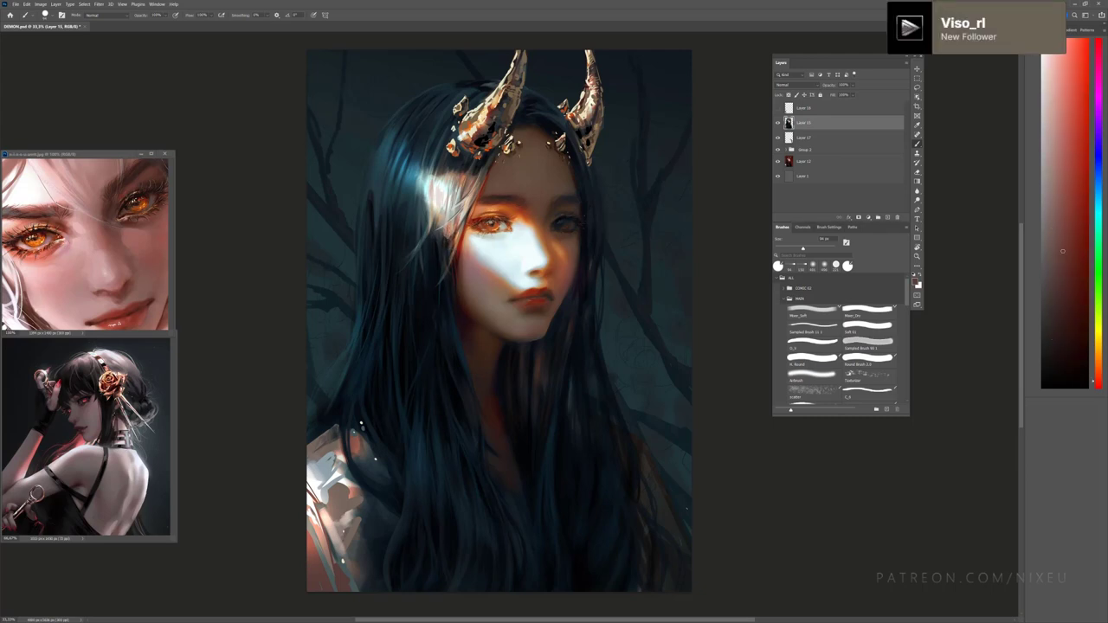
{"action": "left_click", "coordinate": [628, 125], "text": "alt"}
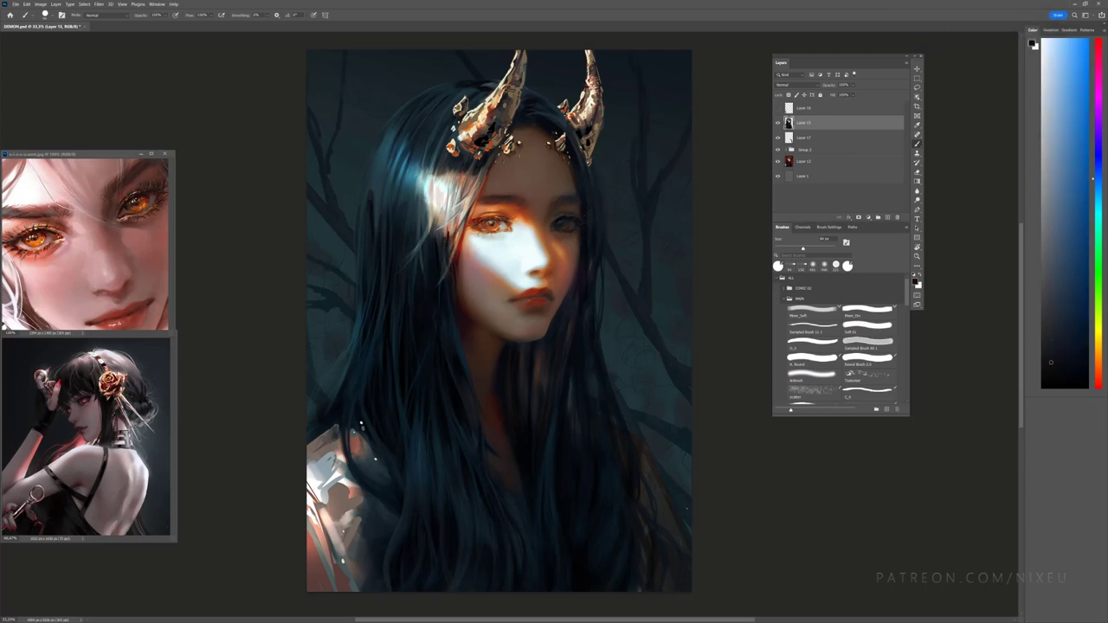
{"action": "key", "text": "x"}
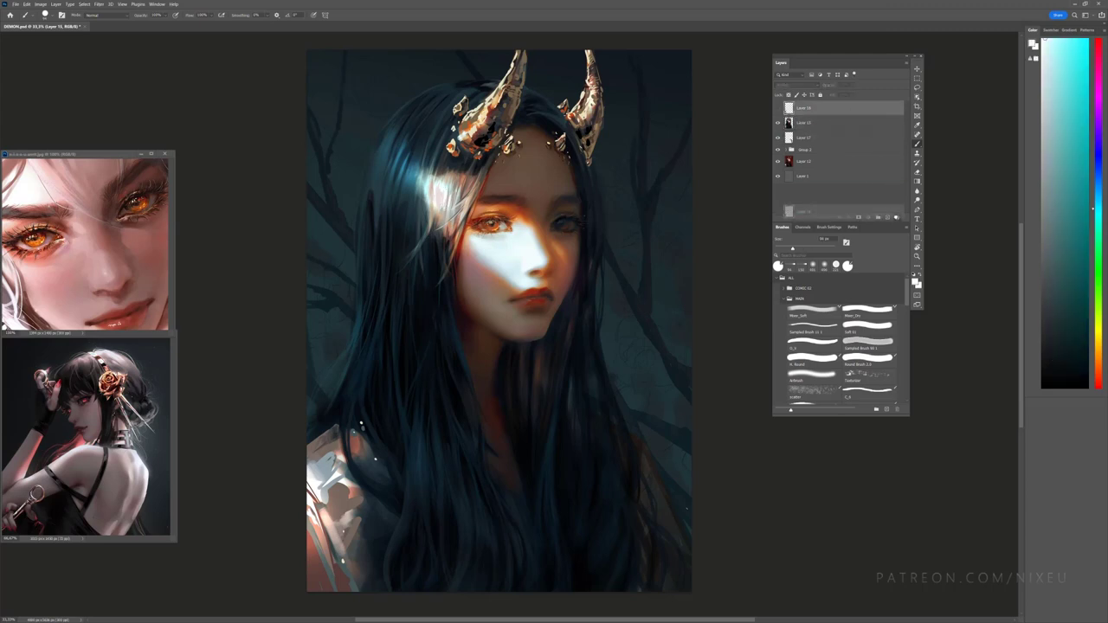
Step: Replace the empty Layer 18 with a new layer and set a Color Dodge brush with the orange skin tone
{"action": "left_click_drag", "start_coordinate": [846, 110], "coordinate": [897, 217]}
{"action": "key", "text": "ctrl+plus"}
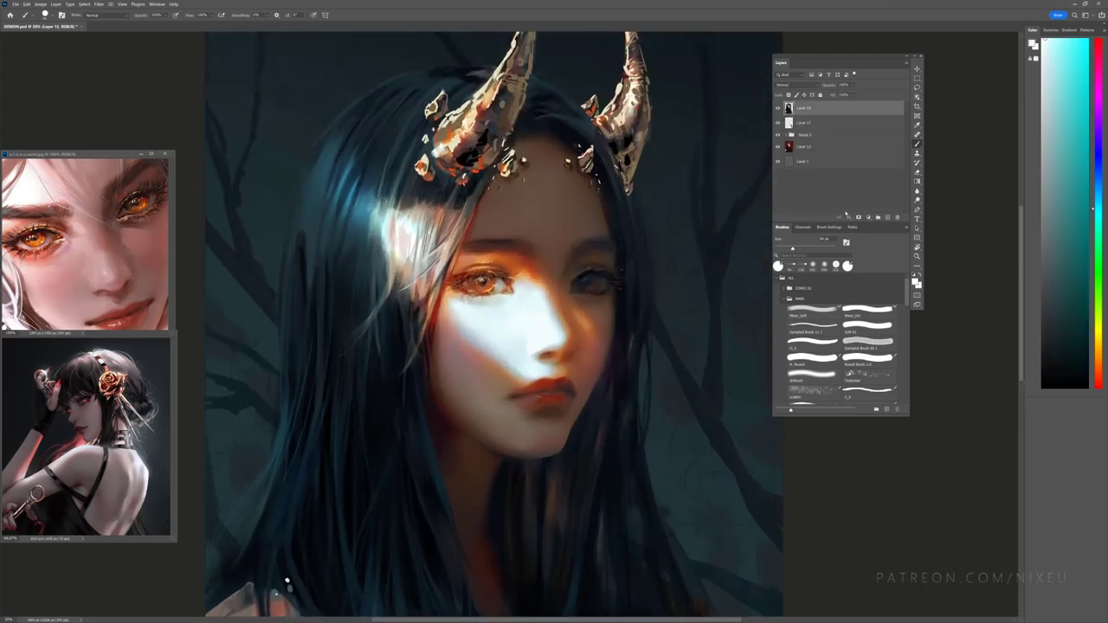
{"action": "left_click", "coordinate": [876, 218]}
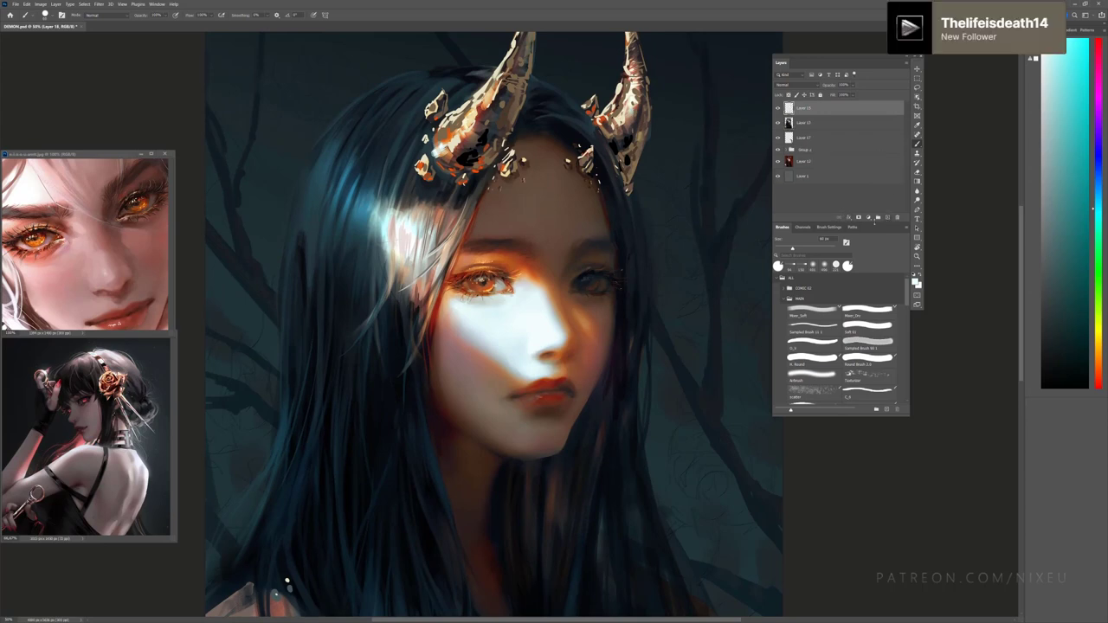
{"action": "left_click", "coordinate": [105, 15]}
{"action": "left_click", "coordinate": [121, 93]}
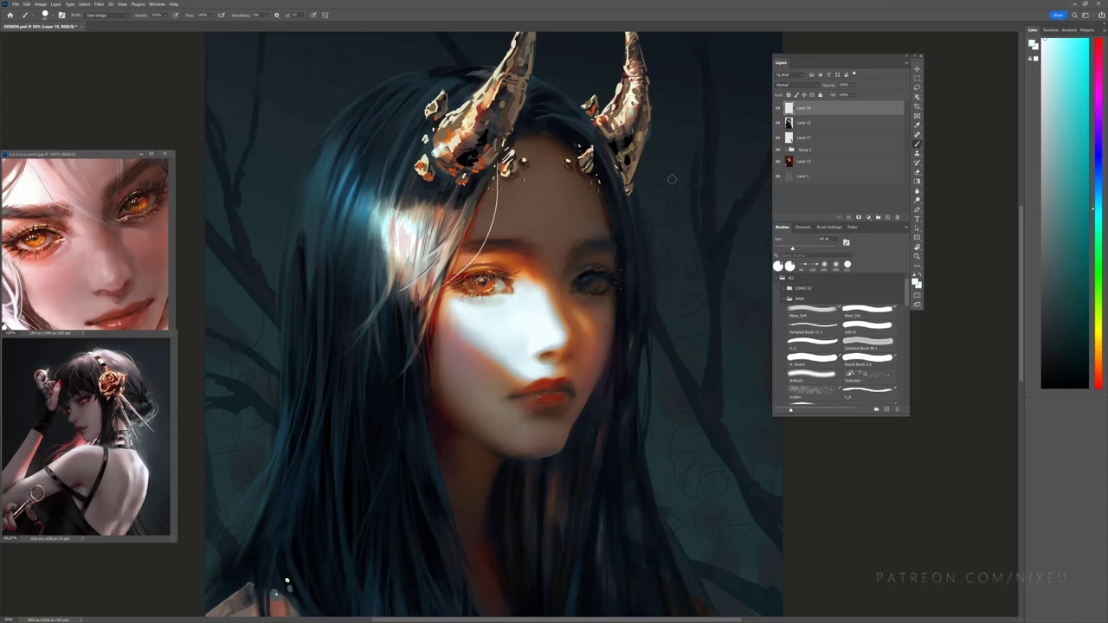
{"action": "left_click", "coordinate": [446, 274], "text": "alt"}
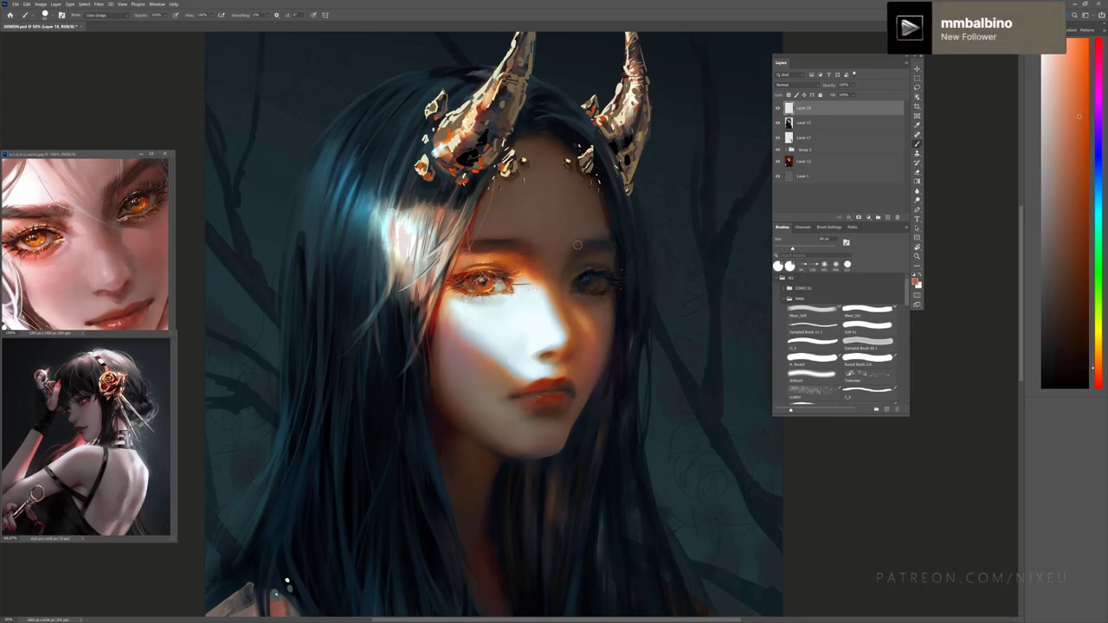
Step: Undo an accidental deletion of the figure layer and duplicate Layer 16 to the top
{"action": "left_click", "coordinate": [840, 124]}
{"action": "key", "text": "Delete"}
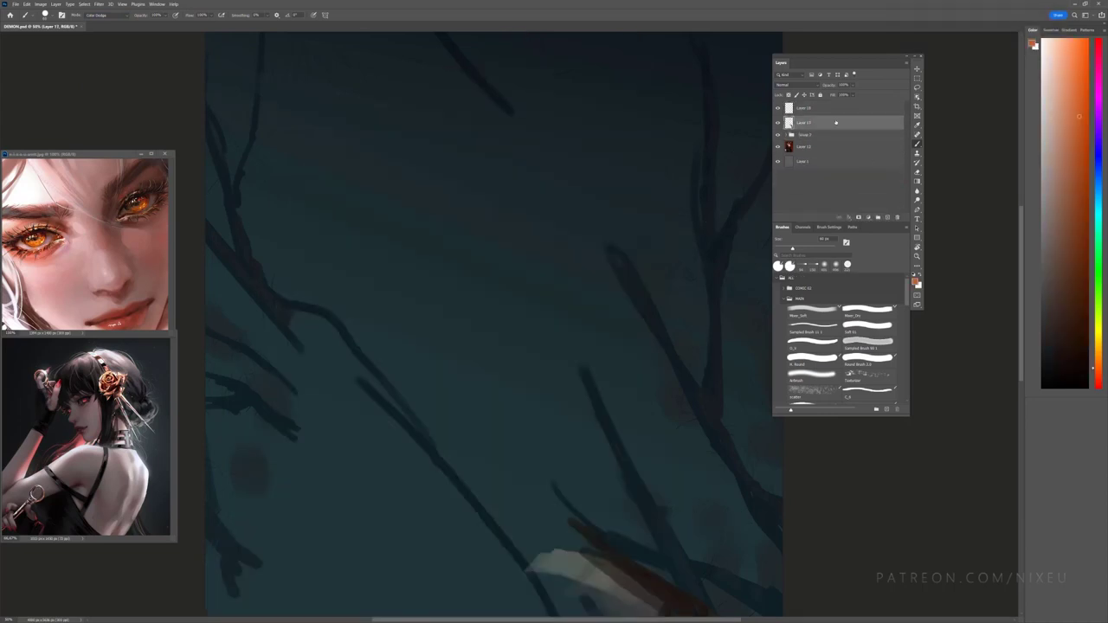
{"action": "key", "text": "ctrl+minus"}
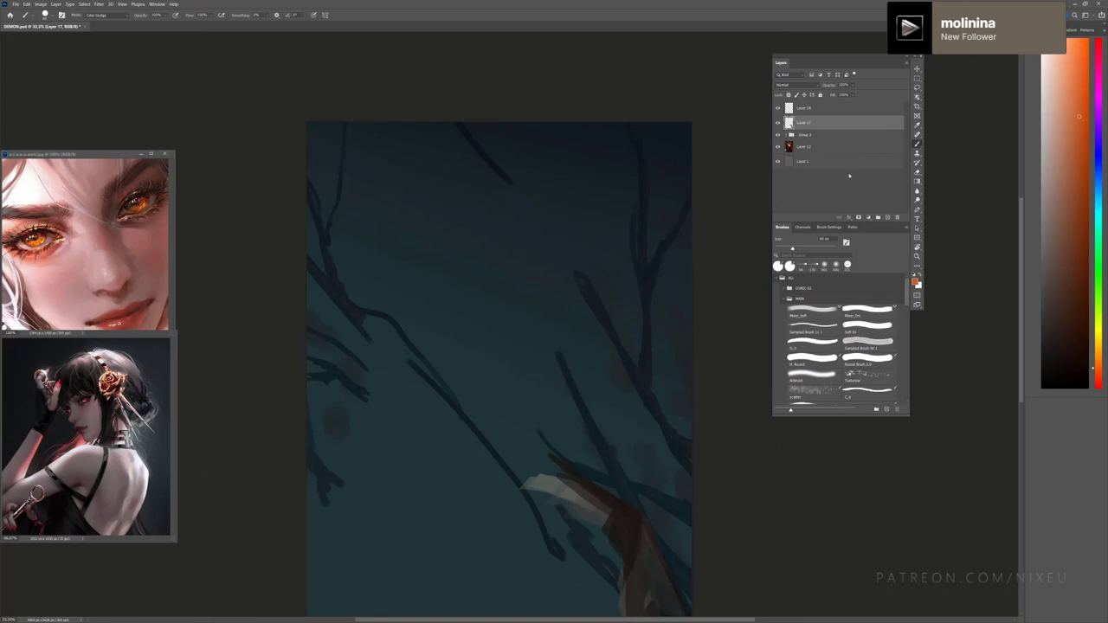
{"action": "key", "text": "ctrl+z"}
{"action": "key", "text": "ctrl+plus"}
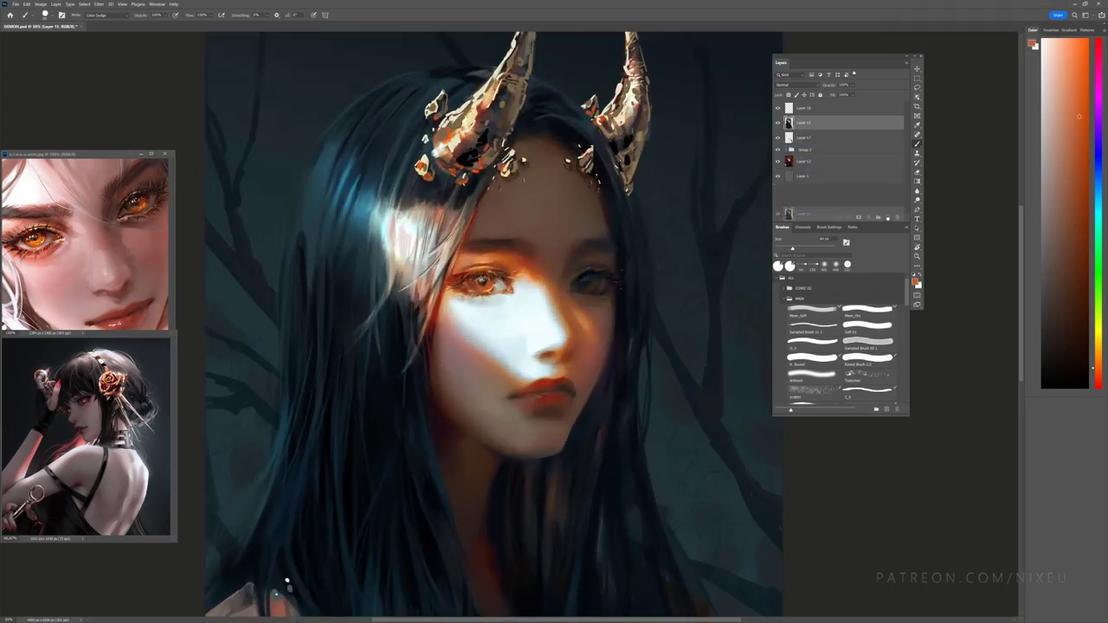
{"action": "left_click_drag", "start_coordinate": [888, 218], "coordinate": [887, 217]}
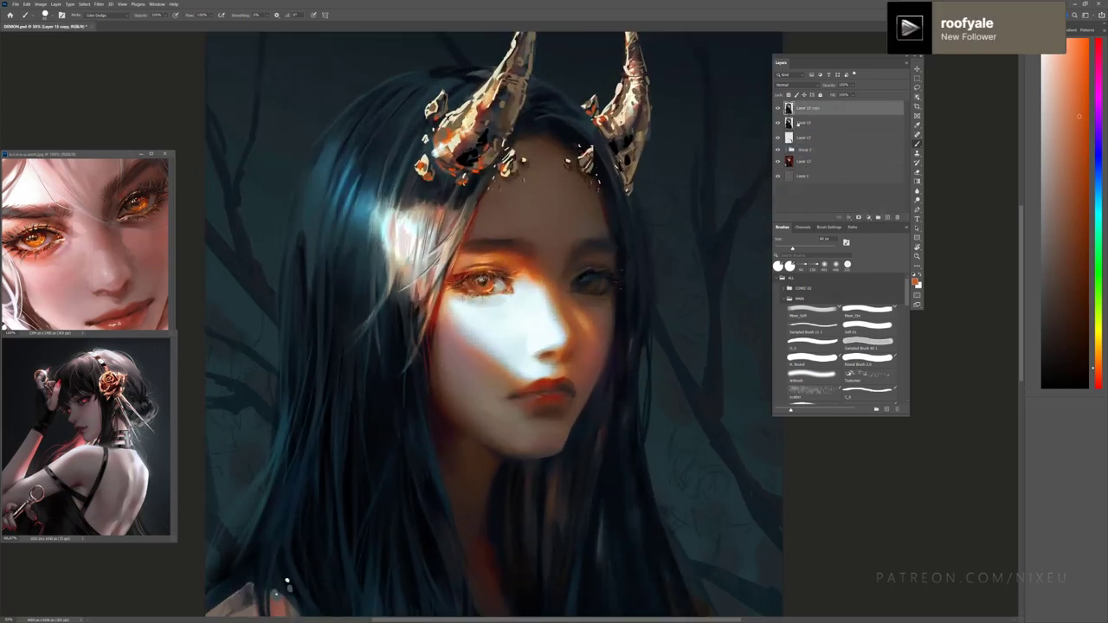
{"action": "key", "text": "ctrl+minus"}
{"action": "key", "text": "ctrl+plus"}
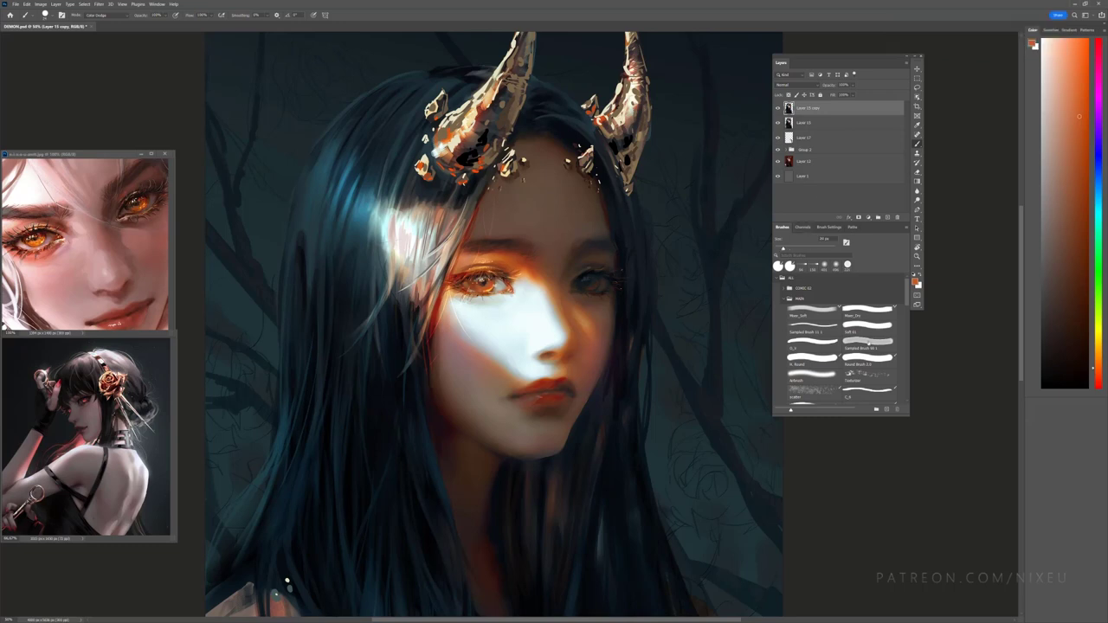
Step: Set up a large soft airbrush of about 110 px in very pale pink
{"action": "left_click", "coordinate": [812, 375]}
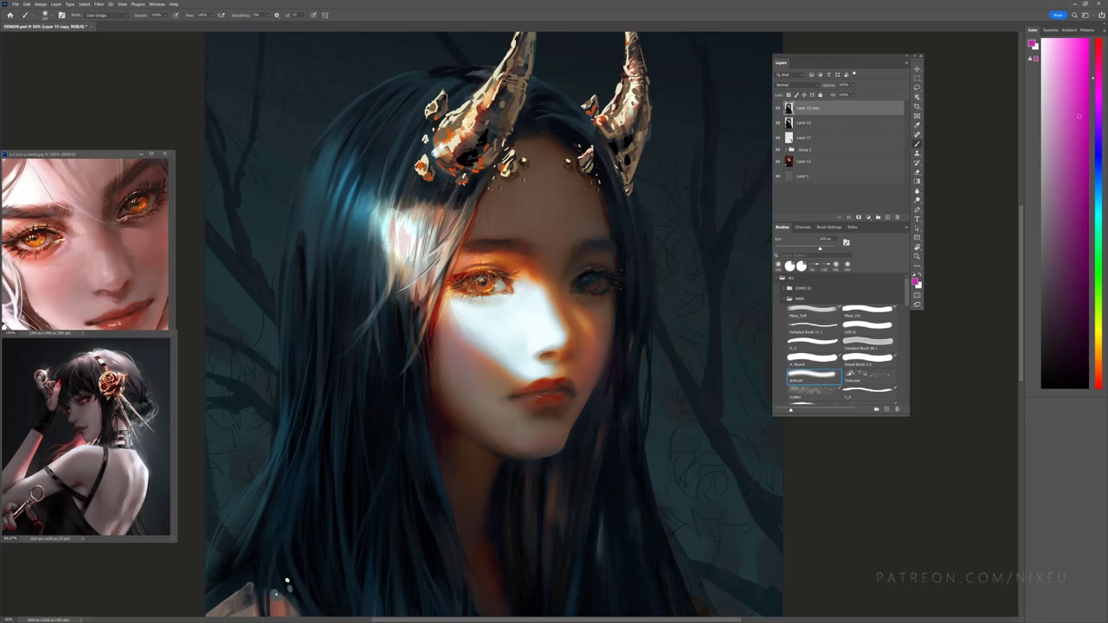
{"action": "left_click", "coordinate": [1076, 37]}
{"action": "key", "text": "bracketleft"}
{"action": "key", "text": "bracketleft"}
{"action": "key", "text": "bracketleft"}
Step: Airbrush pink over the lips in Color Burn at about 57 px, checking the whole portrait
{"action": "left_click", "coordinate": [104, 15]}
{"action": "left_click", "coordinate": [121, 66]}
{"action": "key", "text": "bracketleft"}
{"action": "key", "text": "bracketleft"}
{"action": "key", "text": "bracketleft"}
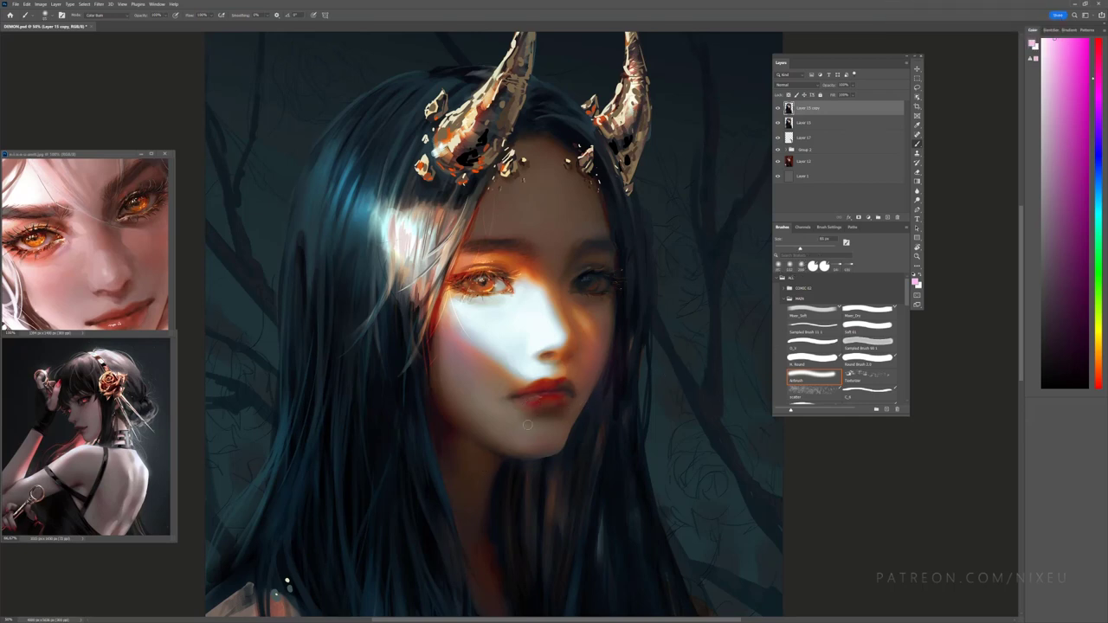
{"action": "key", "text": "bracketleft"}
{"action": "key", "text": "bracketleft"}
{"action": "key", "text": "bracketleft"}
{"action": "key", "text": "ctrl+minus"}
{"action": "key", "text": "ctrl+plus"}
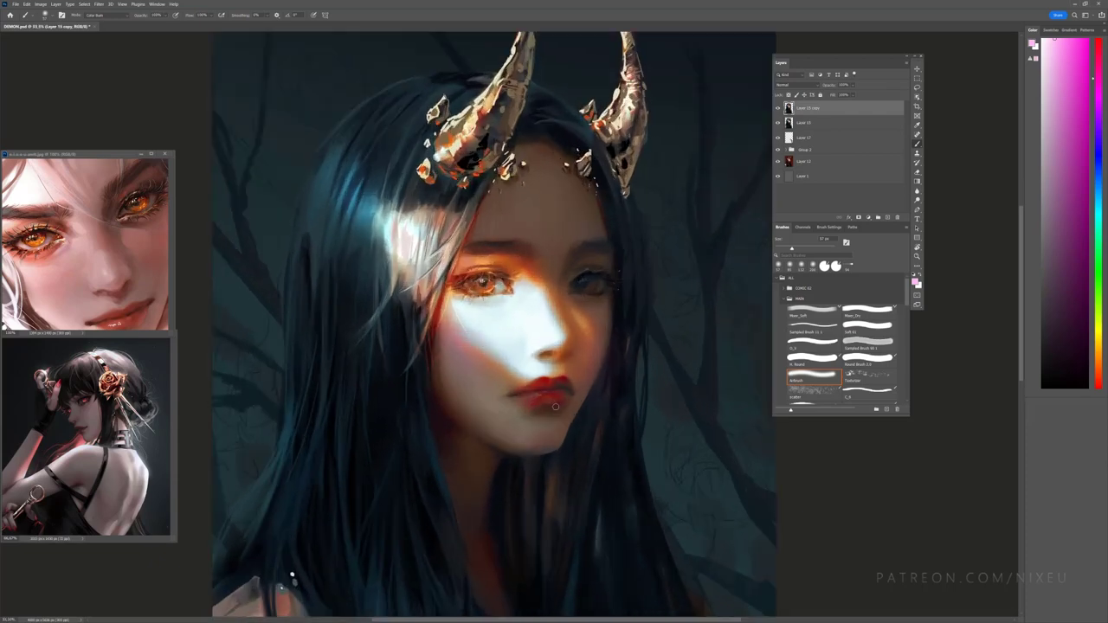
{"action": "key", "text": "ctrl+plus"}
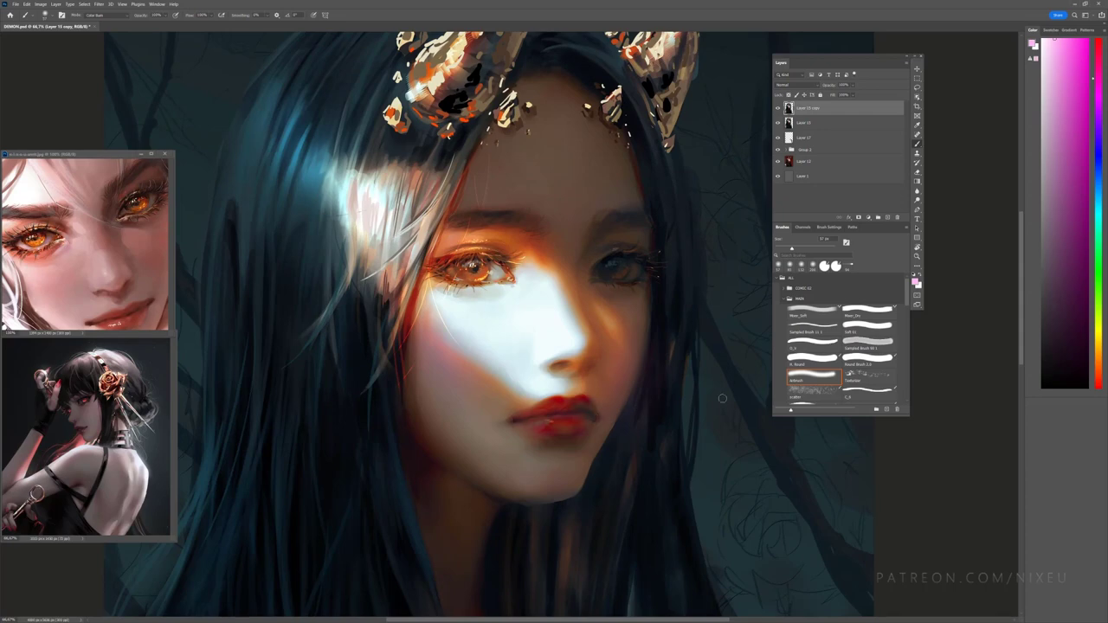
{"action": "key", "text": "ctrl+minus"}
{"action": "key", "text": "ctrl+minus"}
{"action": "key", "text": "ctrl+plus"}
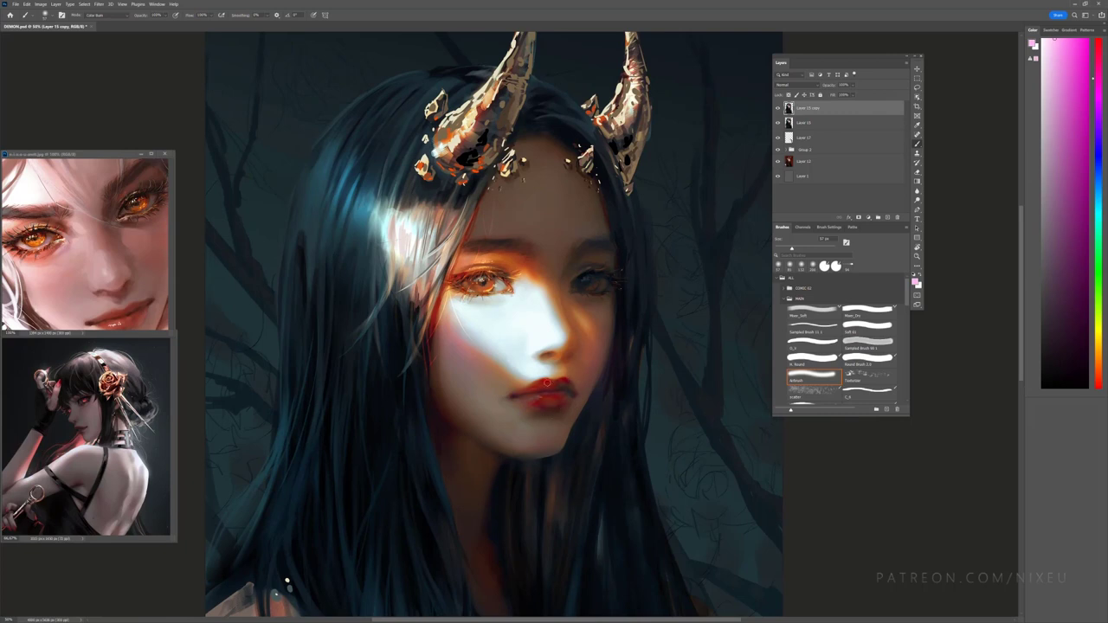
{"action": "key", "text": "ctrl+minus"}
{"action": "key", "text": "ctrl+minus"}
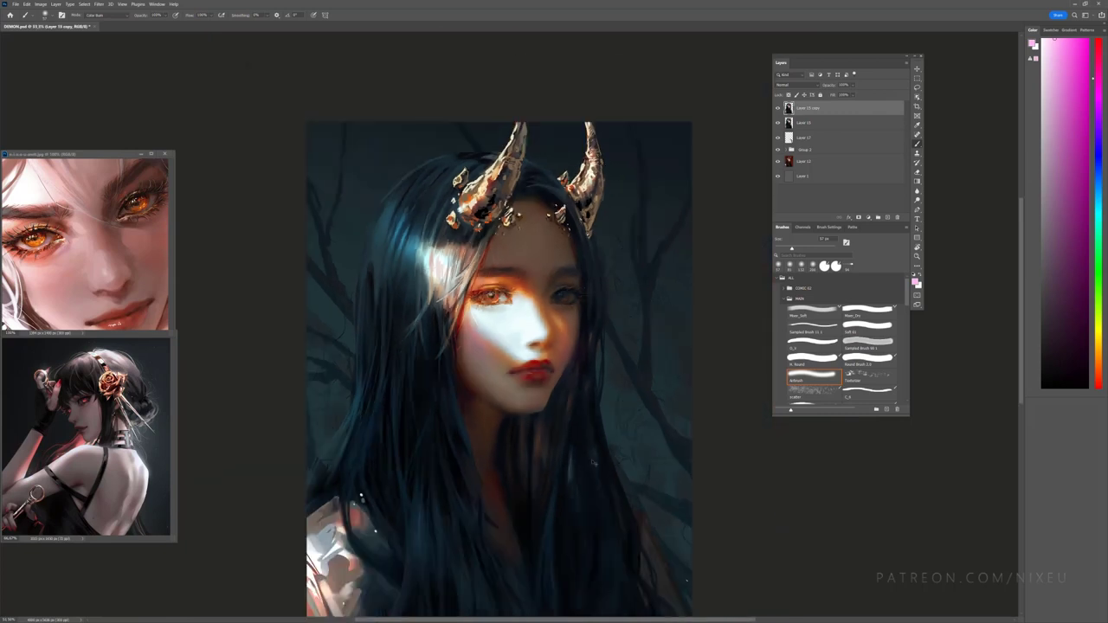
{"action": "key", "text": "ctrl+plus"}
{"action": "key", "text": "ctrl+plus"}
{"action": "key", "text": "ctrl+plus"}
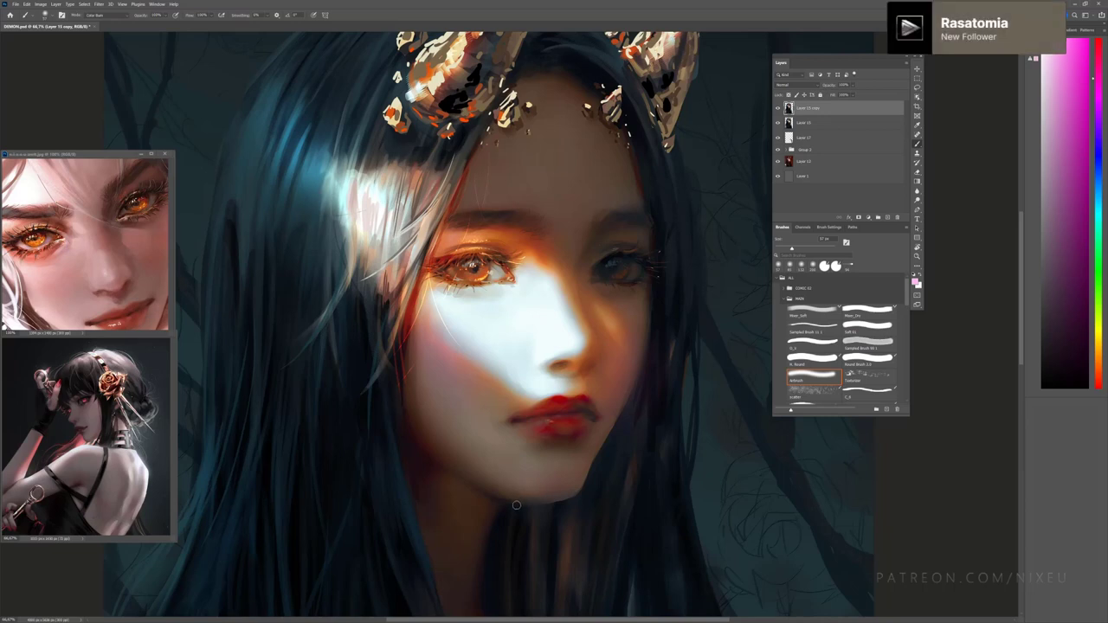
{"action": "key", "text": "ctrl+minus"}
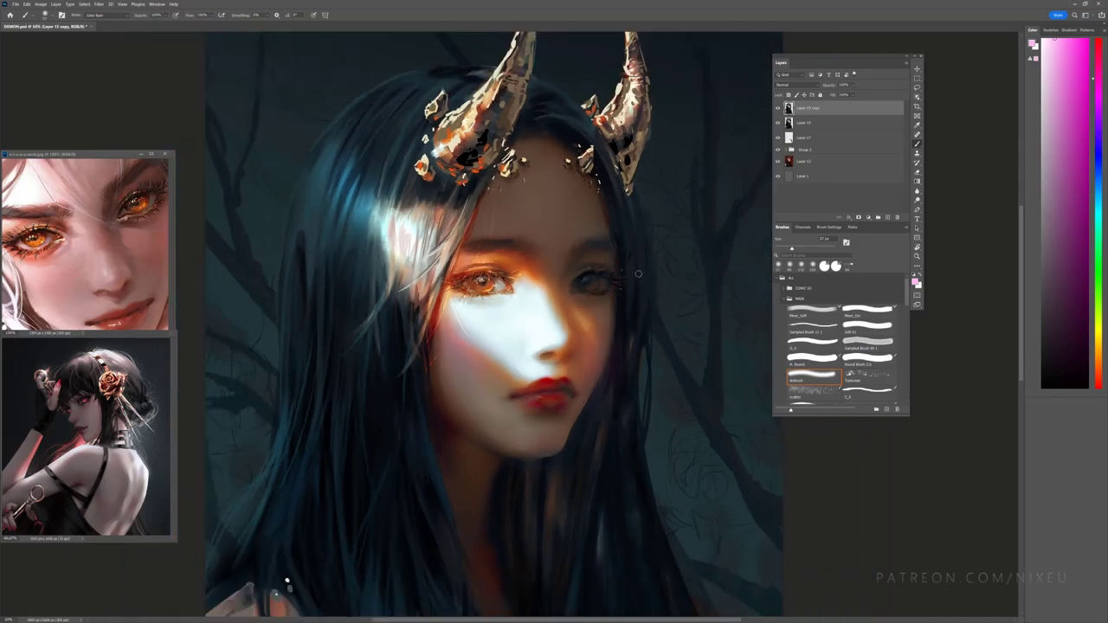
{"action": "key", "text": "ctrl+minus"}
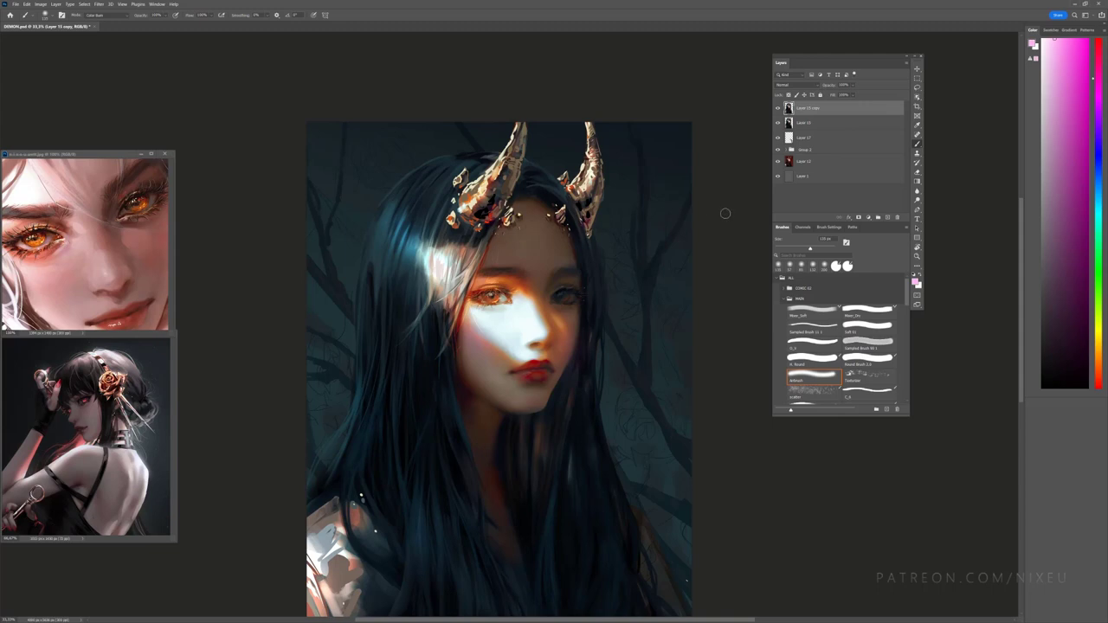
{"action": "key", "text": "ctrl+plus"}
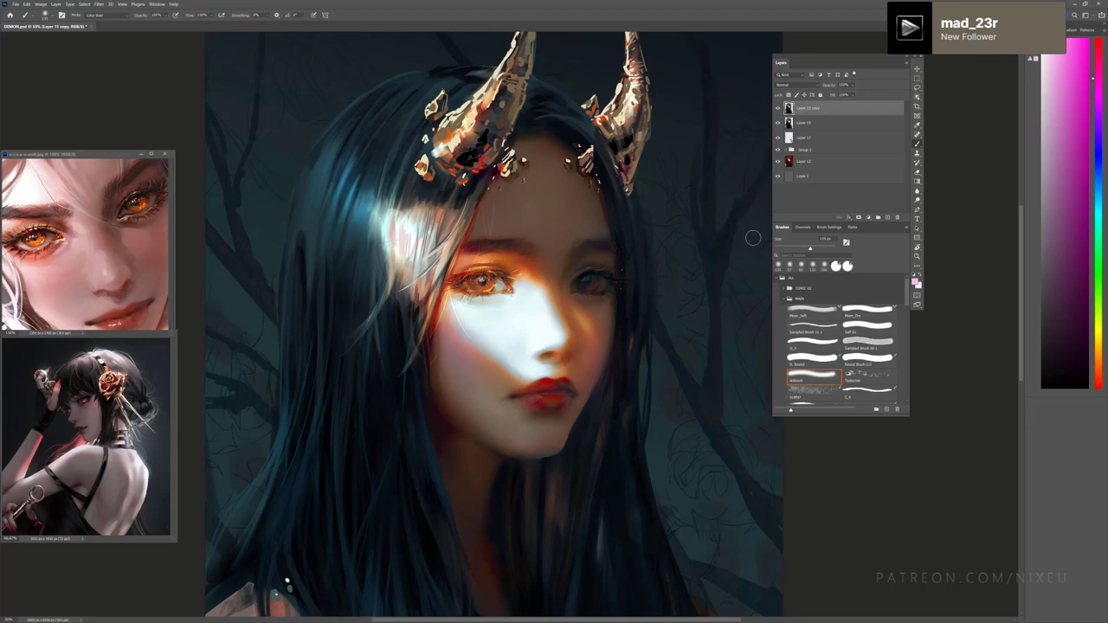
Step: Deepen the lips with a saturated magenta at about 66 px
{"action": "left_click", "coordinate": [1087, 77]}
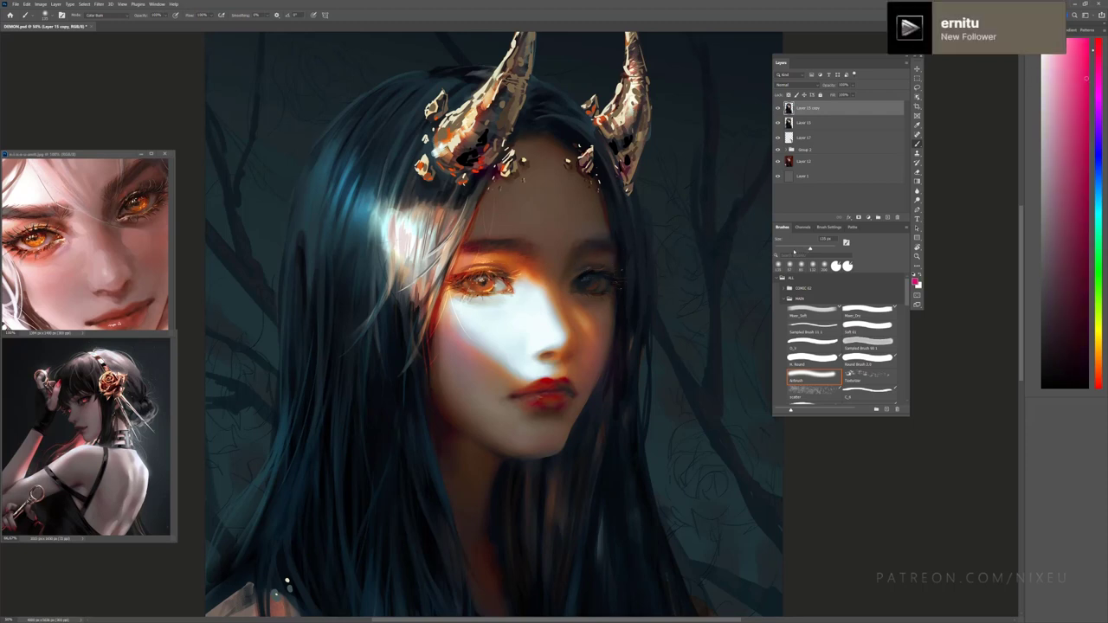
{"action": "key", "text": "bracketleft"}
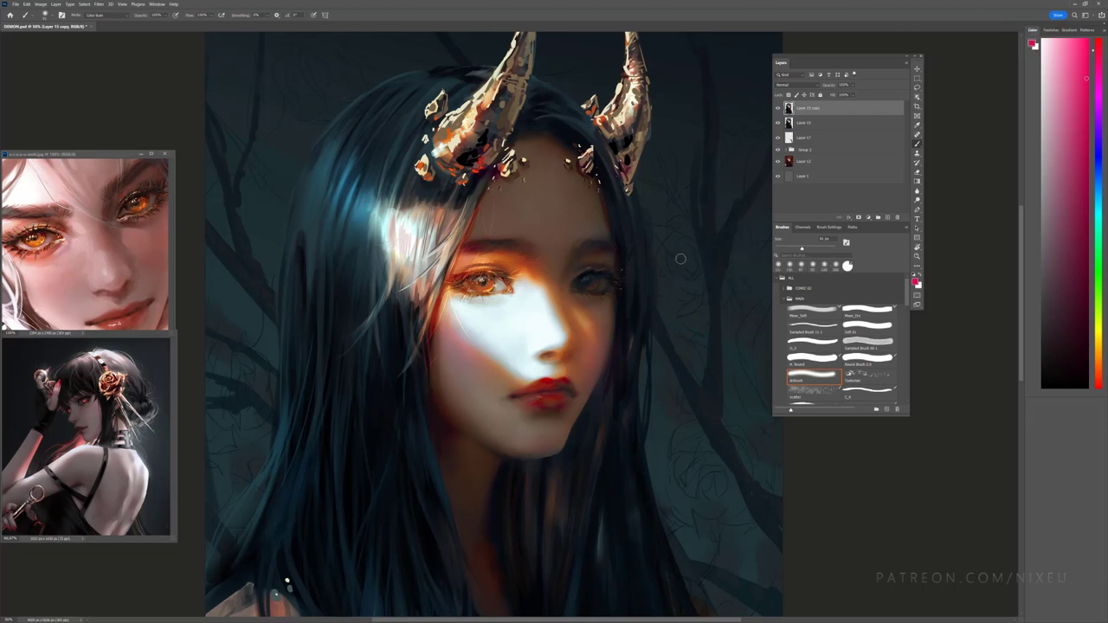
{"action": "key", "text": "bracketleft"}
{"action": "scroll", "coordinate": [729, 260], "scroll_direction": "down", "scroll_amount": 3}
{"action": "scroll", "coordinate": [745, 258], "scroll_direction": "up", "scroll_amount": 3}
{"action": "scroll", "coordinate": [766, 256], "scroll_direction": "down", "scroll_amount": 2}
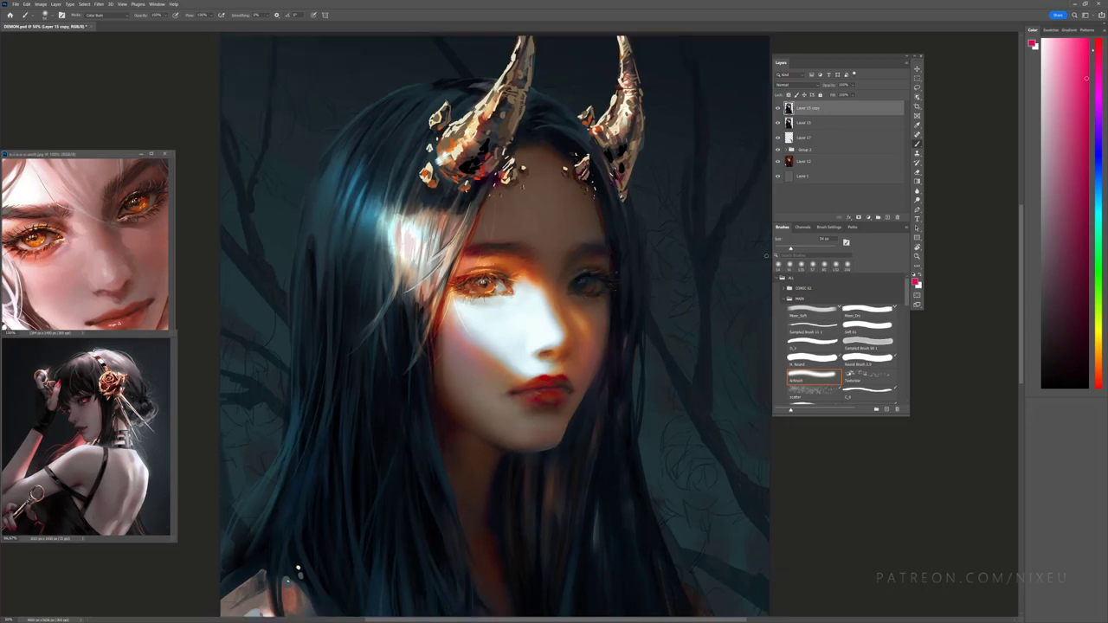
{"action": "scroll", "coordinate": [767, 256], "scroll_direction": "down", "scroll_amount": 2}
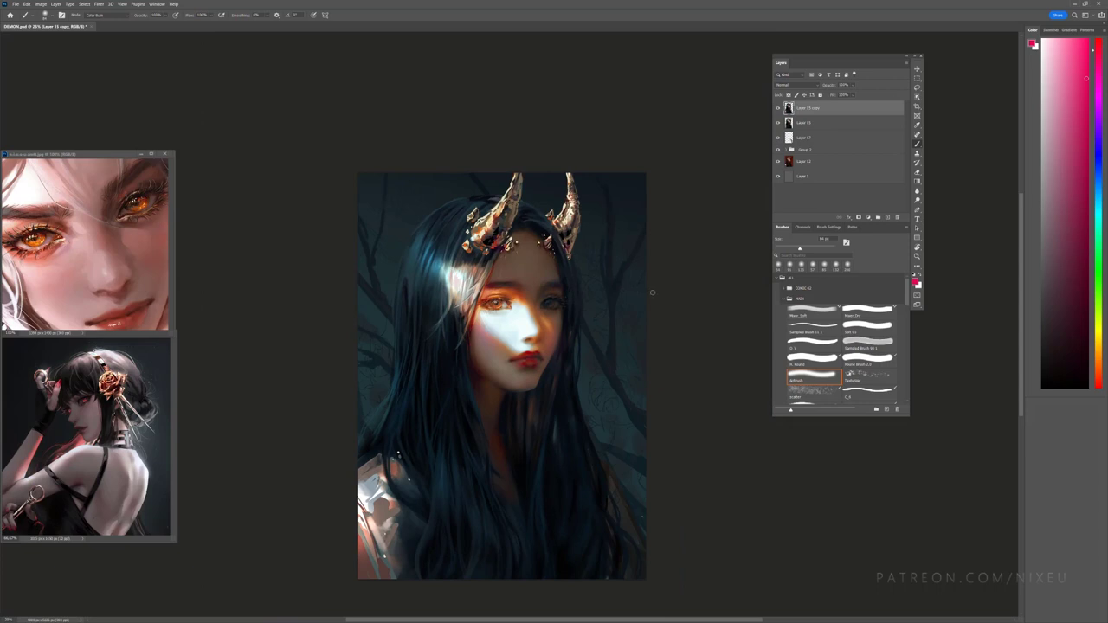
Step: Paint a warm orange-yellow Color Dodge glow over the lower-left shoulder armour
{"action": "key", "text": "x"}
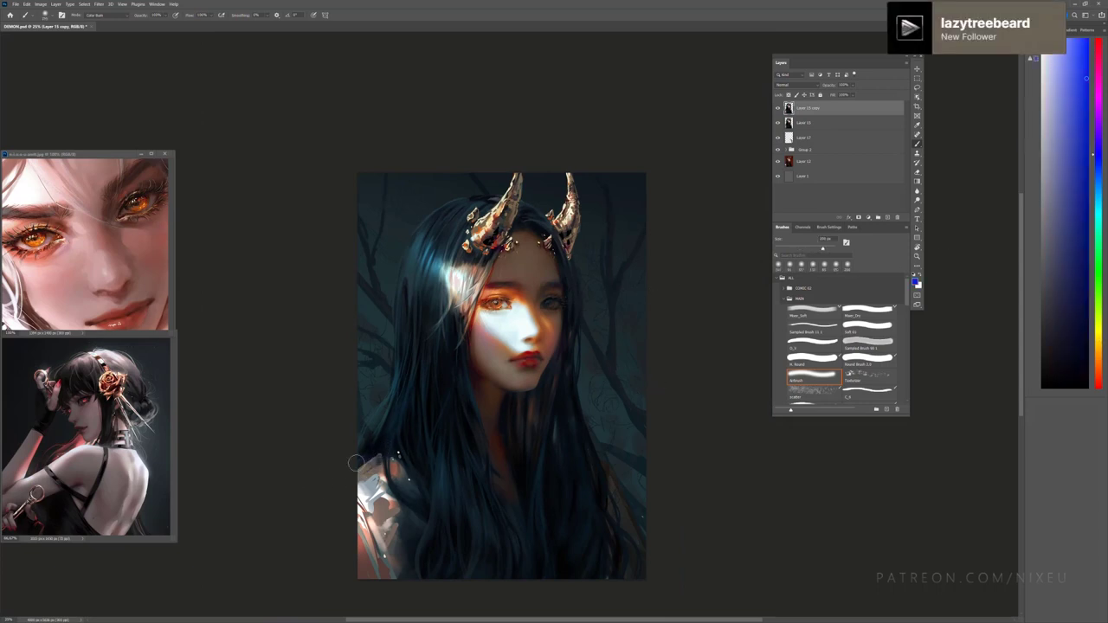
{"action": "left_click", "coordinate": [105, 15]}
{"action": "left_click", "coordinate": [112, 91]}
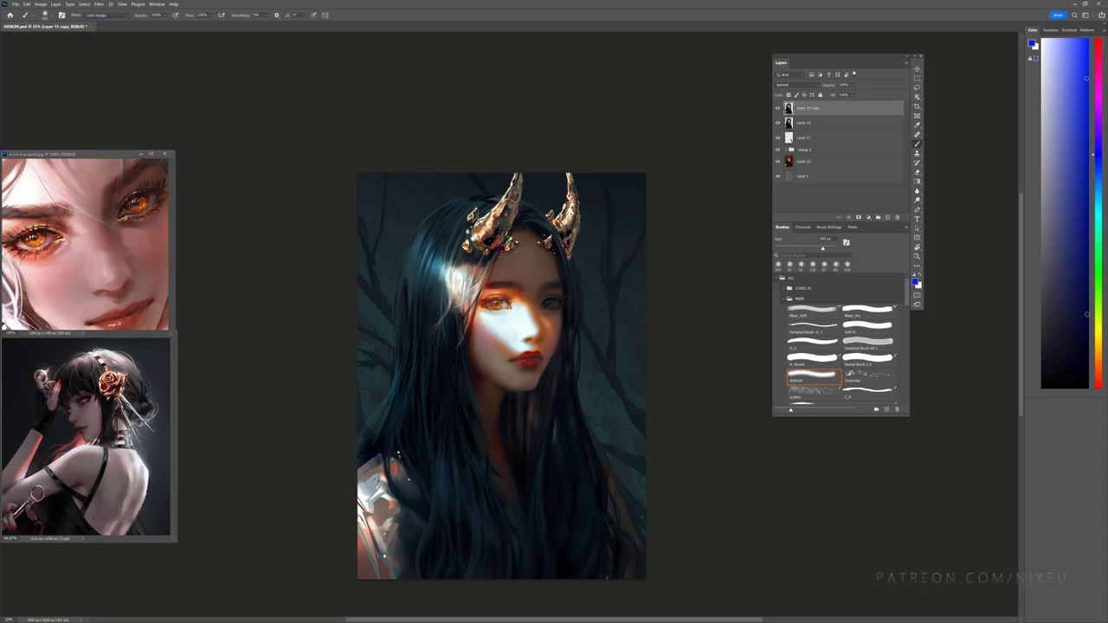
{"action": "key", "text": "x"}
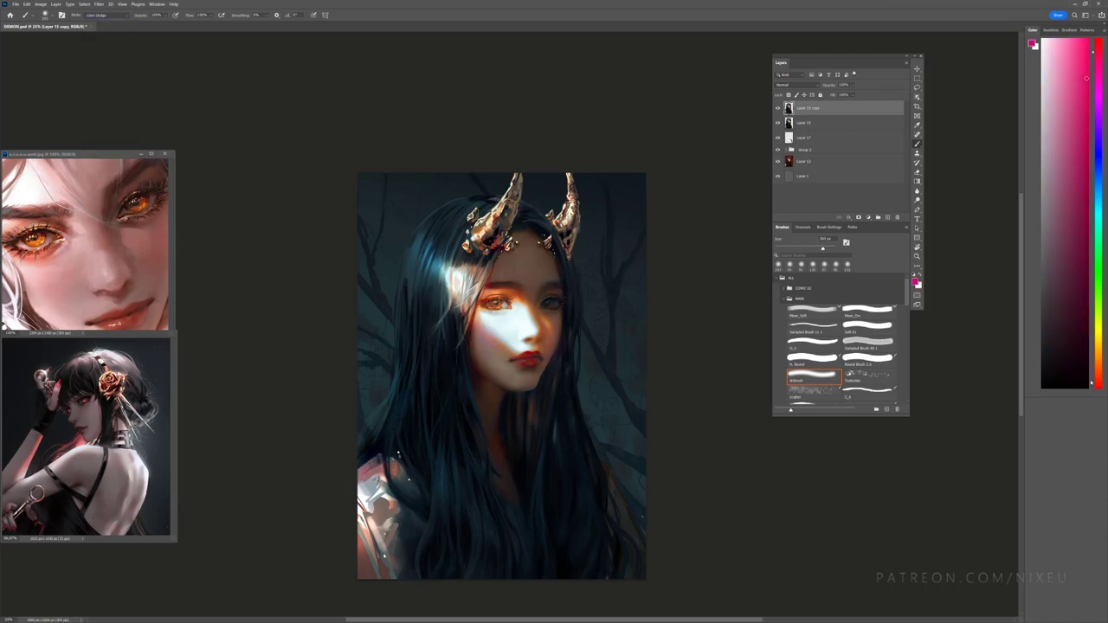
{"action": "left_click", "coordinate": [1093, 377]}
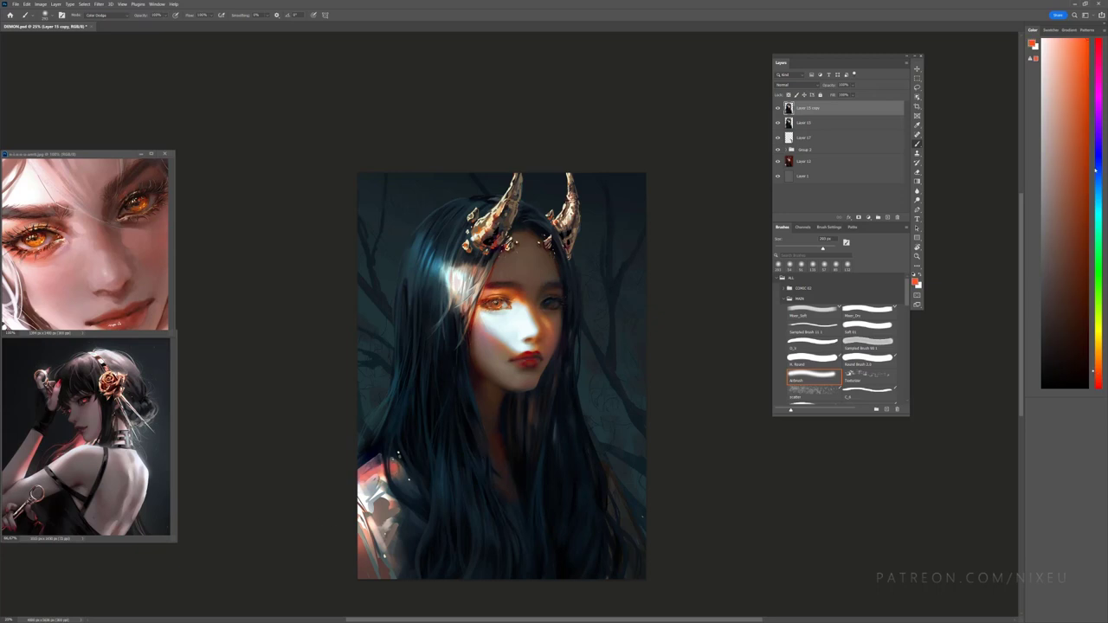
{"action": "left_click", "coordinate": [1094, 334]}
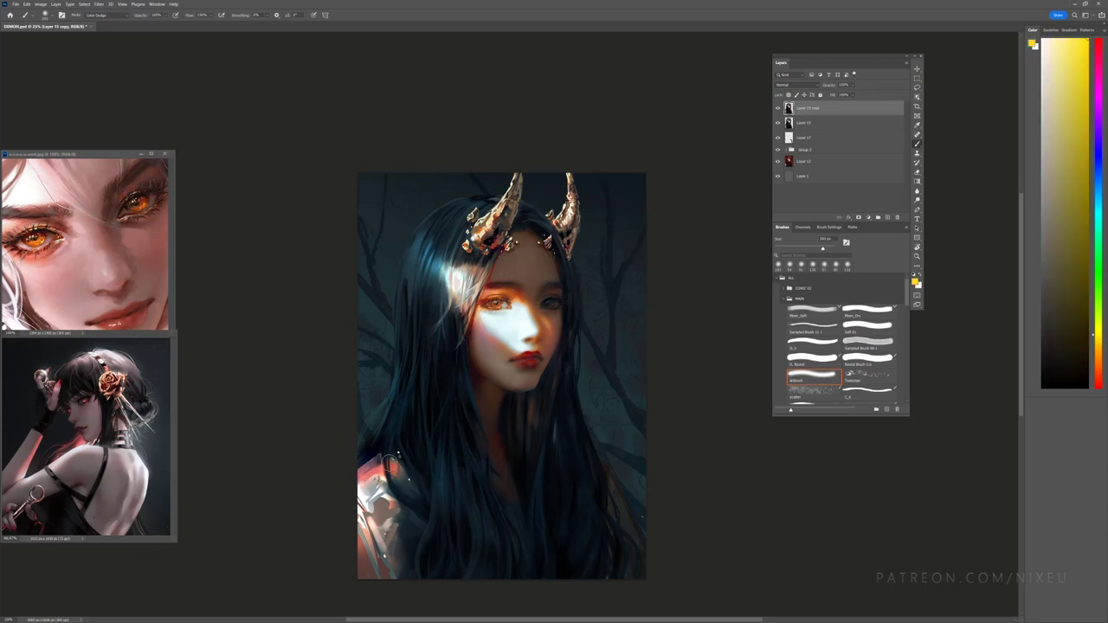
{"action": "left_click_drag", "start_coordinate": [390, 461], "coordinate": [368, 487]}
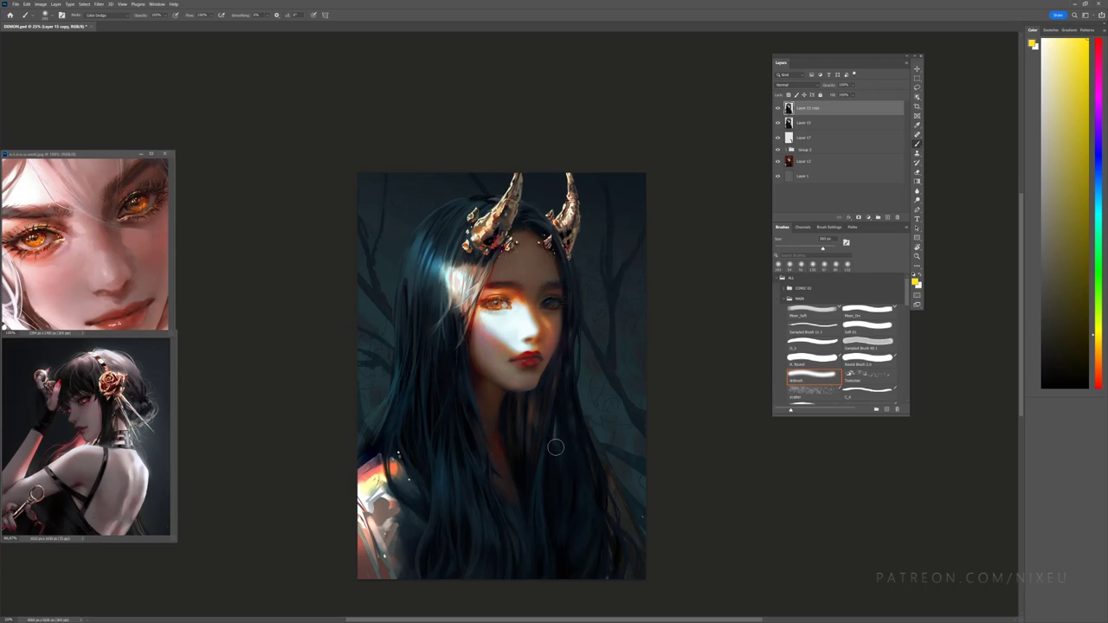
{"action": "key", "text": "ctrl+plus"}
{"action": "key", "text": "ctrl+plus"}
{"action": "key", "text": "ctrl+minus"}
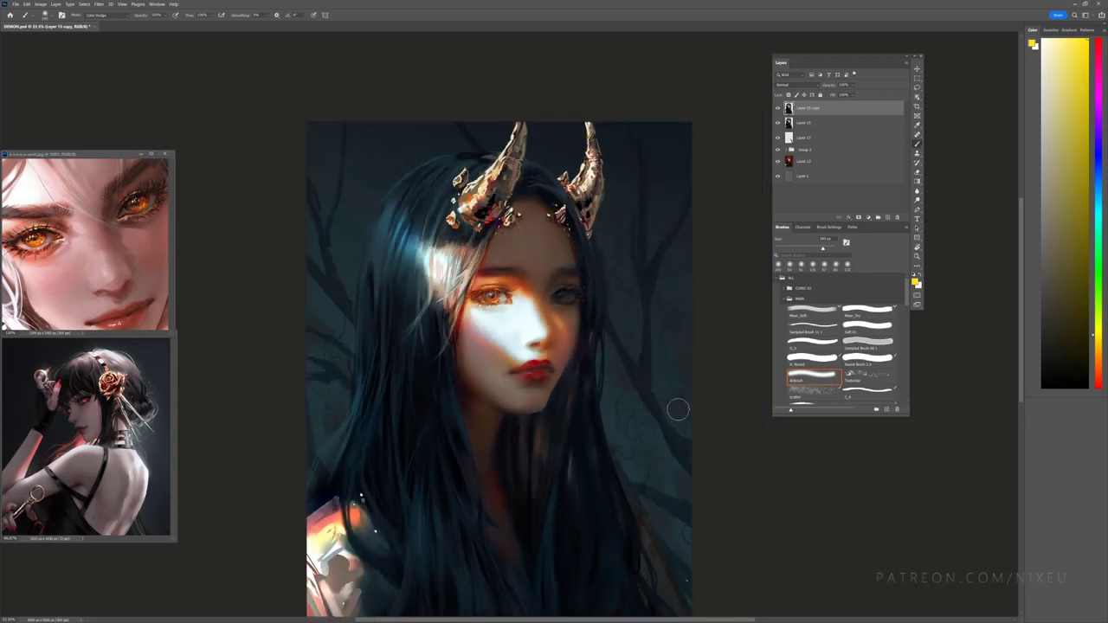
{"action": "scroll", "coordinate": [987, 260], "scroll_direction": "down", "scroll_amount": 3}
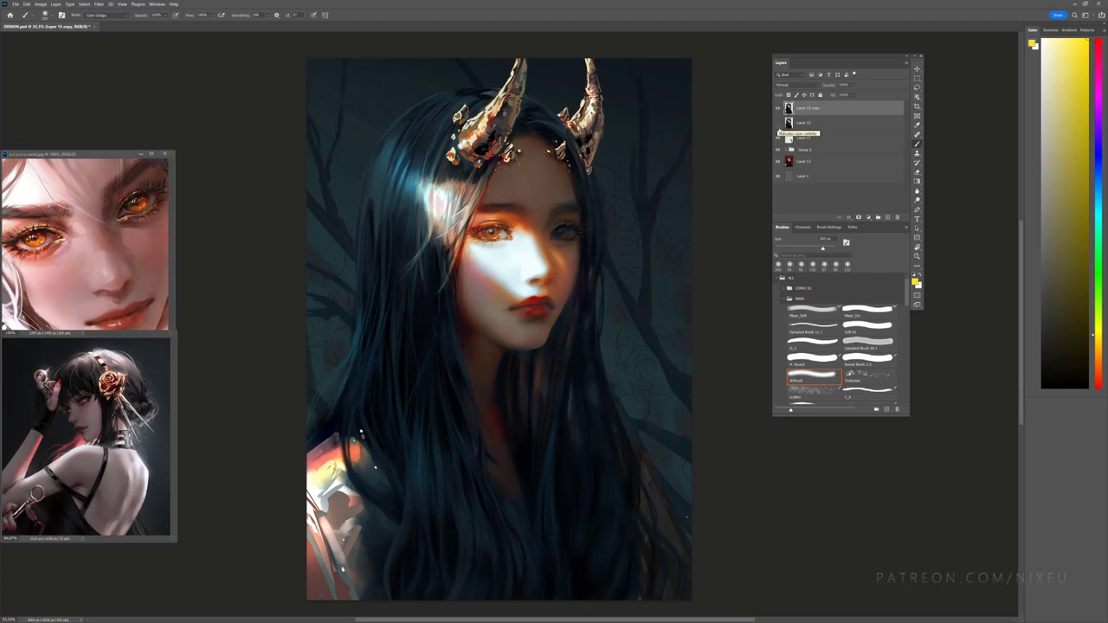
Step: Lasso the right, top and left hair on Layer 15, then deselect
{"action": "left_click", "coordinate": [831, 125]}
{"action": "key", "text": "l"}
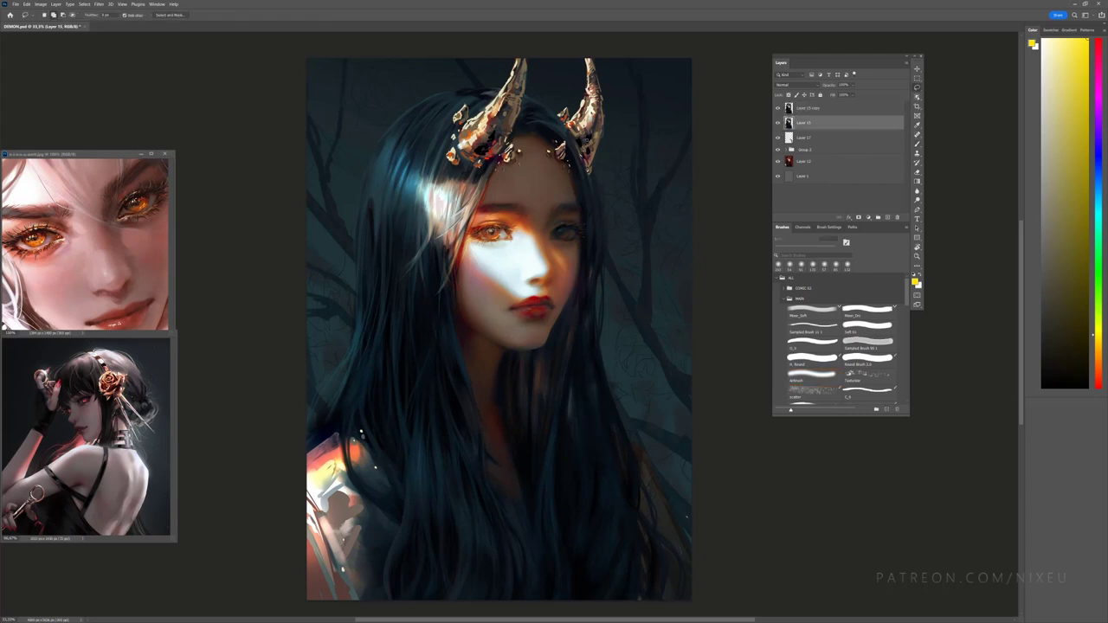
{"action": "left_click_drag", "start_coordinate": [587, 137], "coordinate": [598, 149]}
{"action": "left_click_drag", "start_coordinate": [459, 93], "coordinate": [381, 156]}
{"action": "key", "text": "ctrl+d"}
Step: Merge Layer 15 and Layer 17 down into Layer 15 copy
{"action": "right_click", "coordinate": [813, 125]}
{"action": "left_click", "coordinate": [836, 345]}
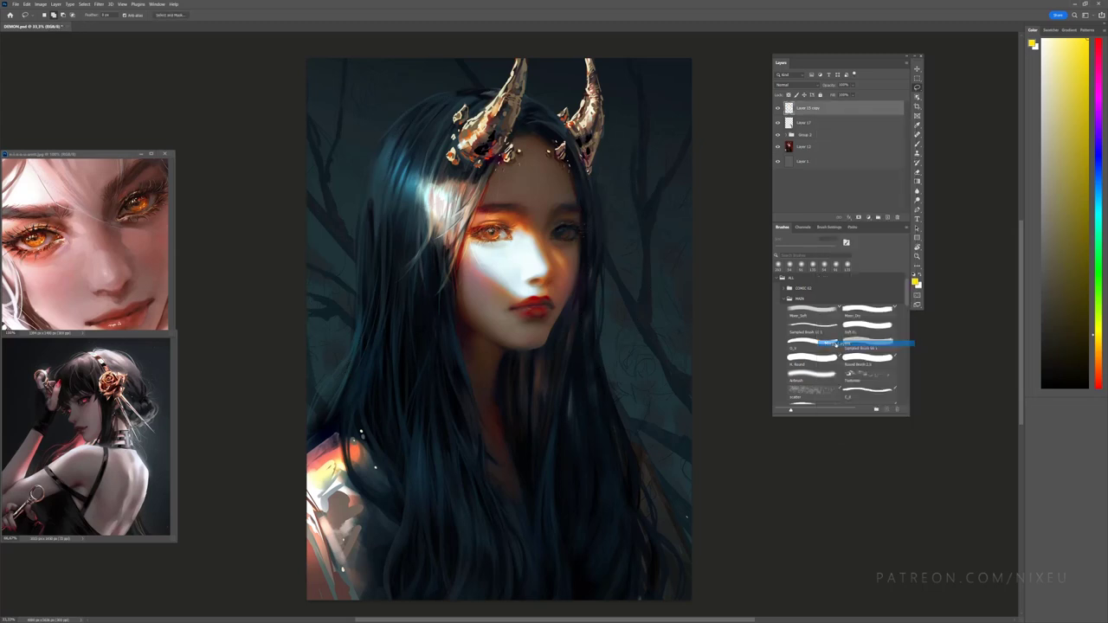
{"action": "right_click", "coordinate": [818, 110]}
{"action": "left_click", "coordinate": [866, 354]}
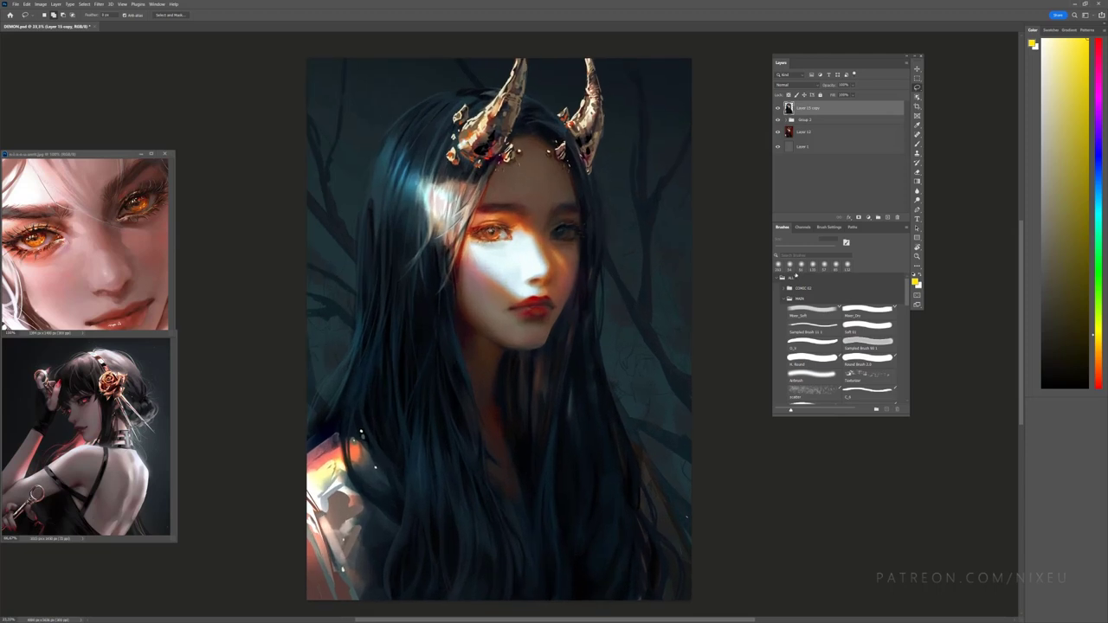
Step: Paint faint light-blue Color Dodge strands in the forehead hair with the O_4 brush, then restore Normal mode
{"action": "left_click", "coordinate": [812, 348]}
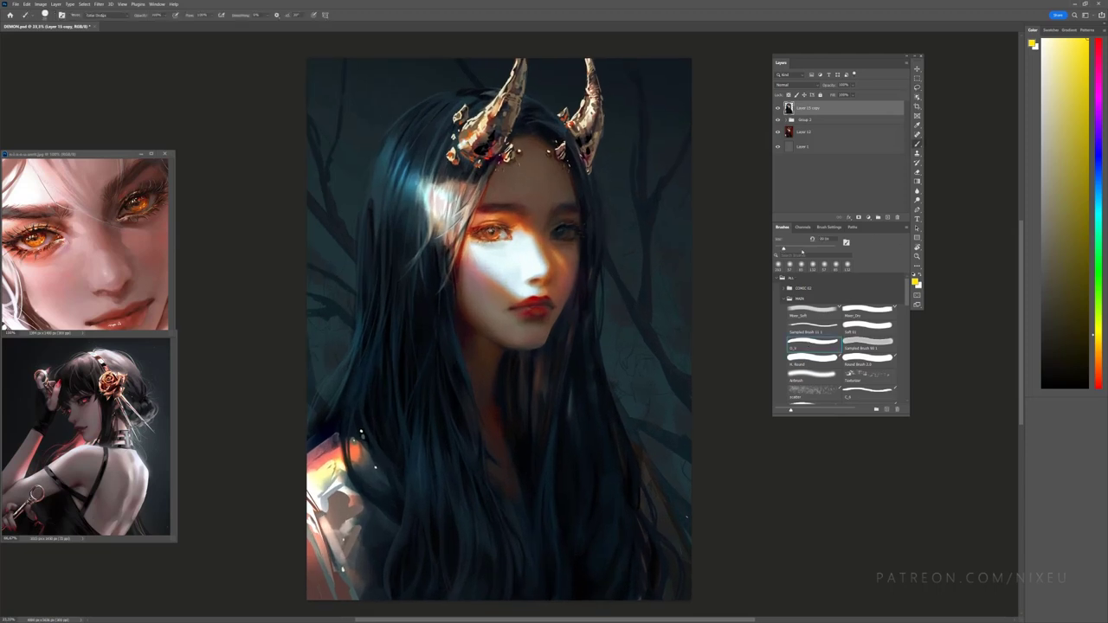
{"action": "left_click", "coordinate": [397, 191], "text": "alt"}
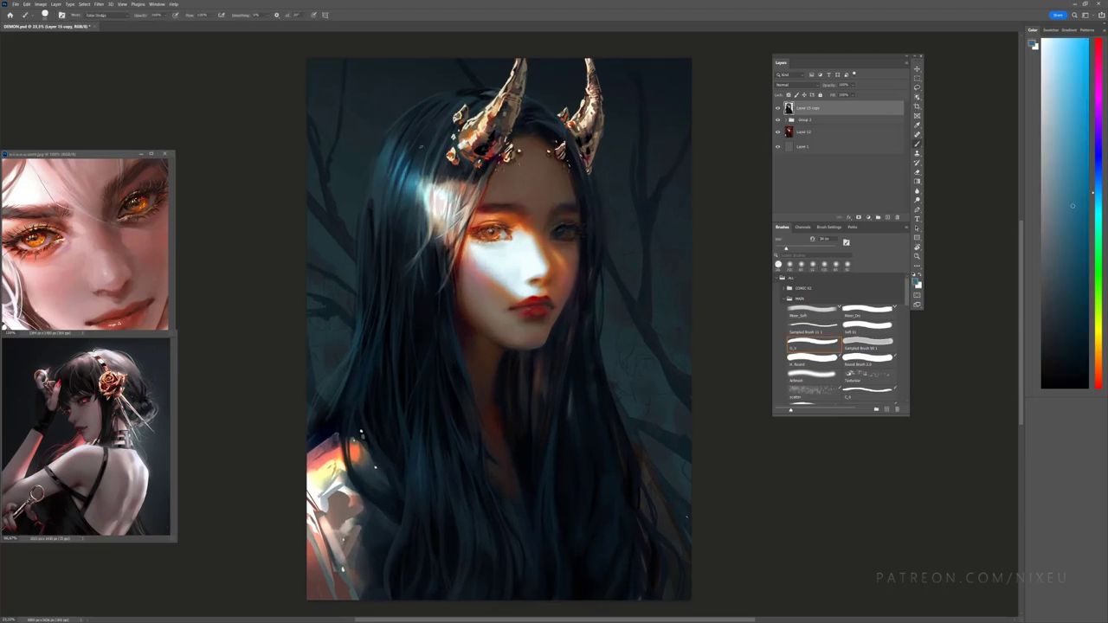
{"action": "key", "text": "ctrl+plus"}
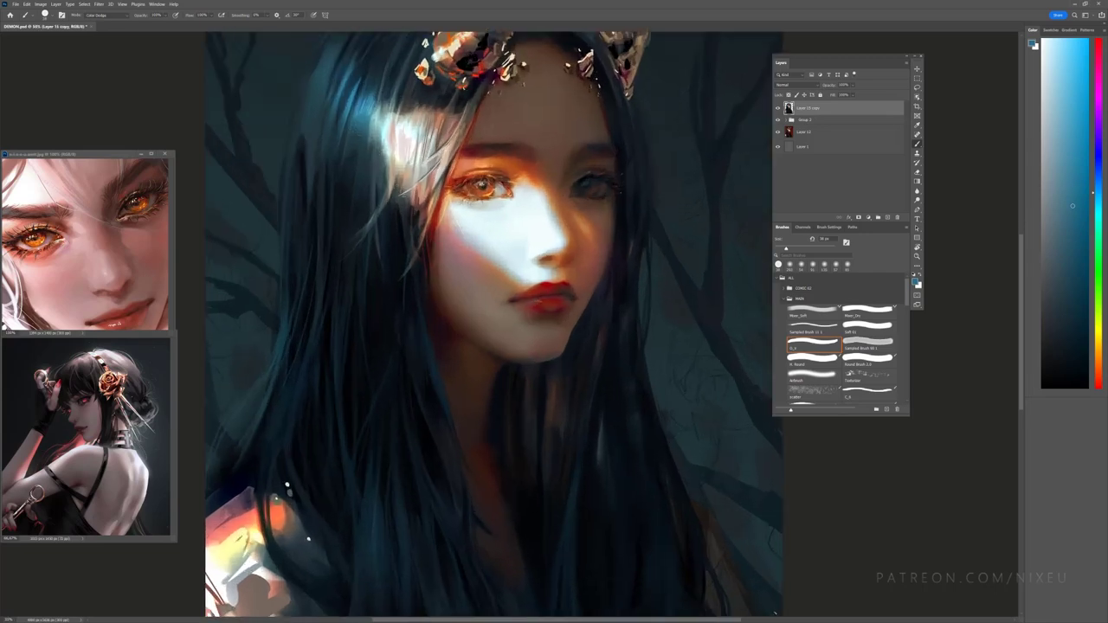
{"action": "left_click_drag", "start_coordinate": [1020, 253], "coordinate": [1023, 211]}
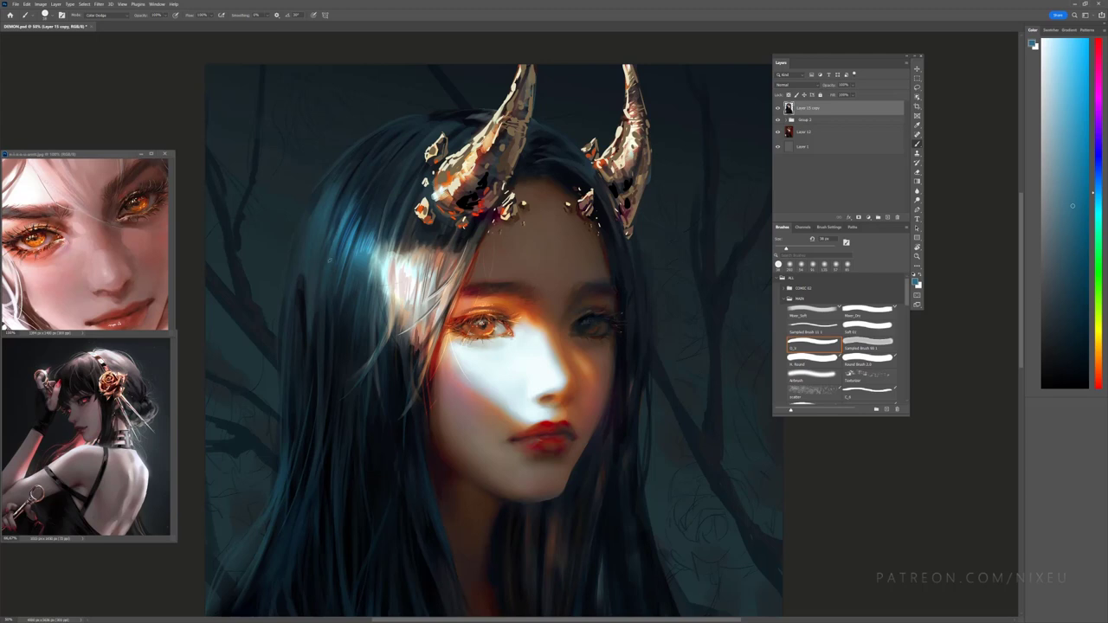
{"action": "left_click_drag", "start_coordinate": [339, 203], "coordinate": [326, 247]}
{"action": "left_click", "coordinate": [103, 15]}
{"action": "left_click", "coordinate": [100, 24]}
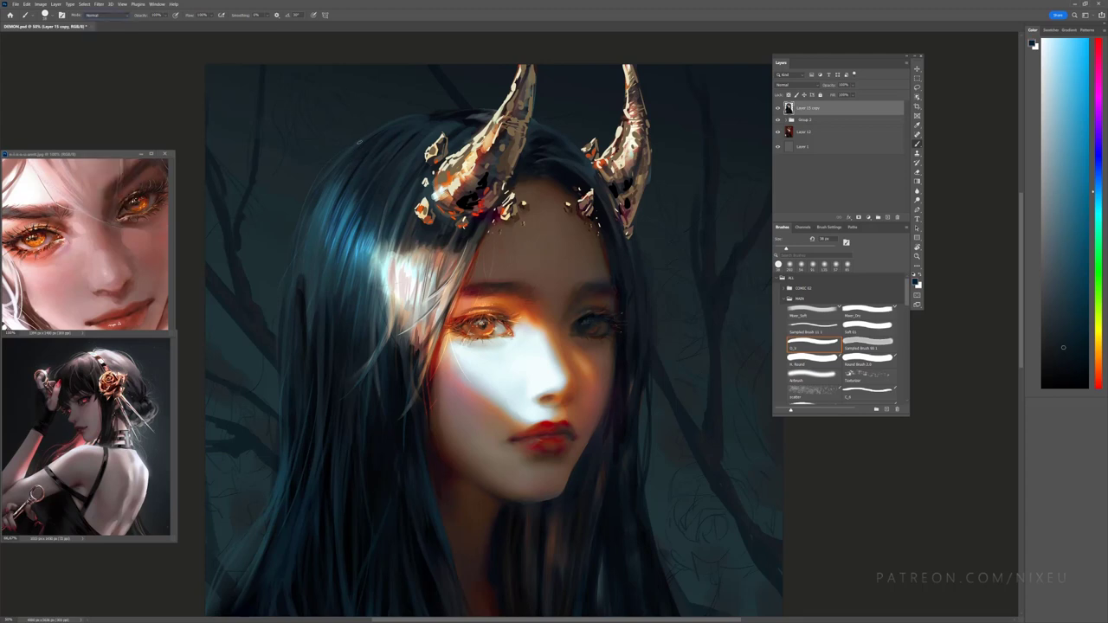
{"action": "left_click", "coordinate": [344, 147], "text": "alt"}
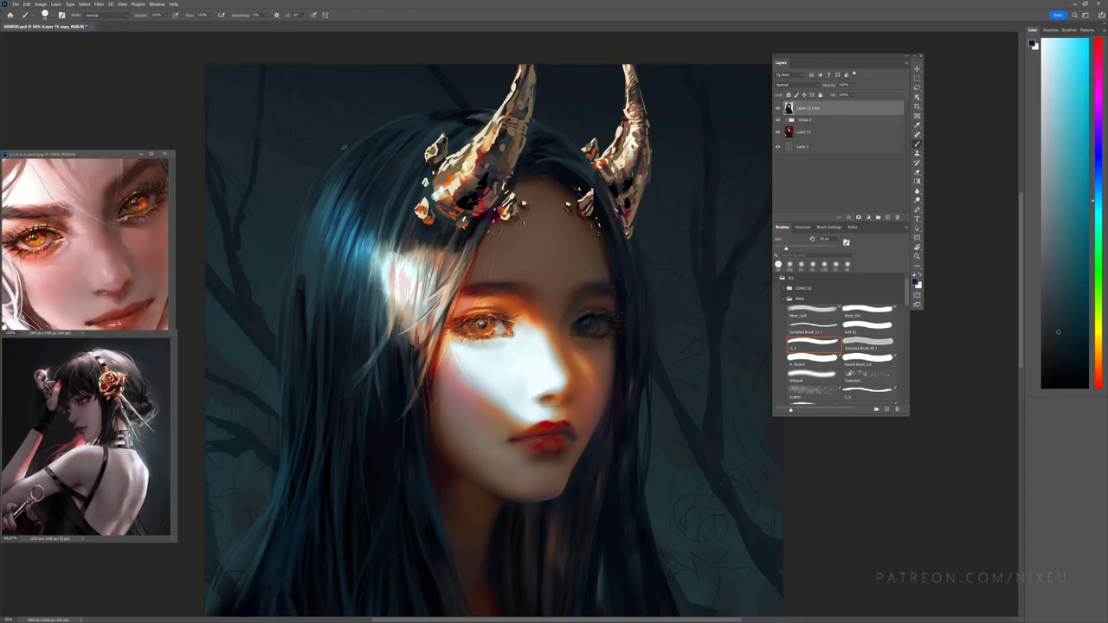
Step: Lighten the right hair with a soft light-cyan stroke and add a bright strand to the left hair
{"action": "key", "text": "x"}
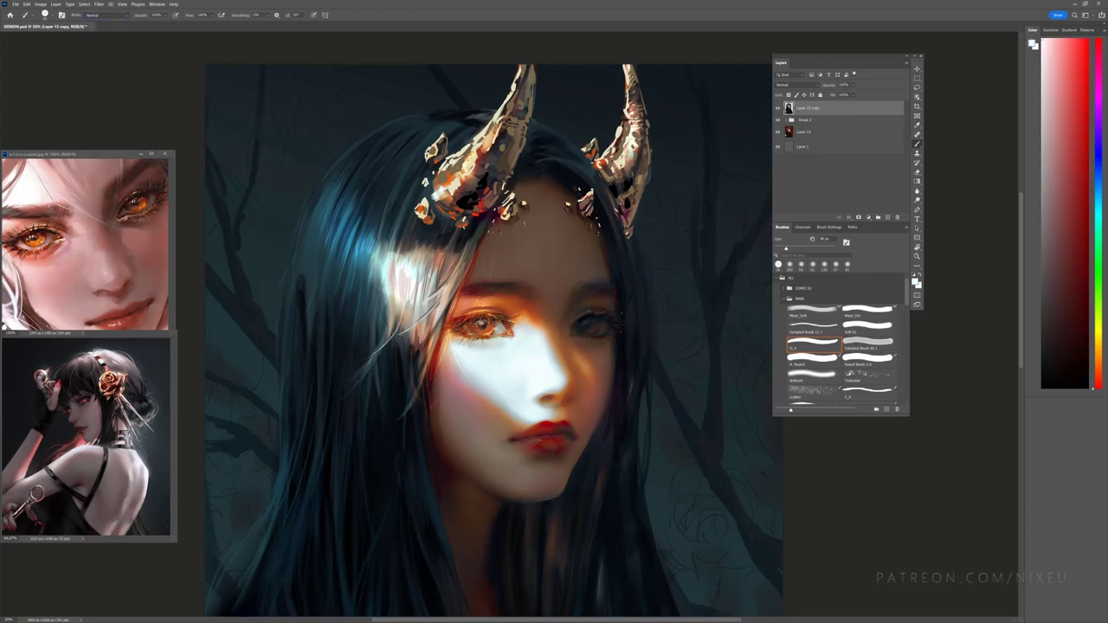
{"action": "key", "text": "ctrl+minus"}
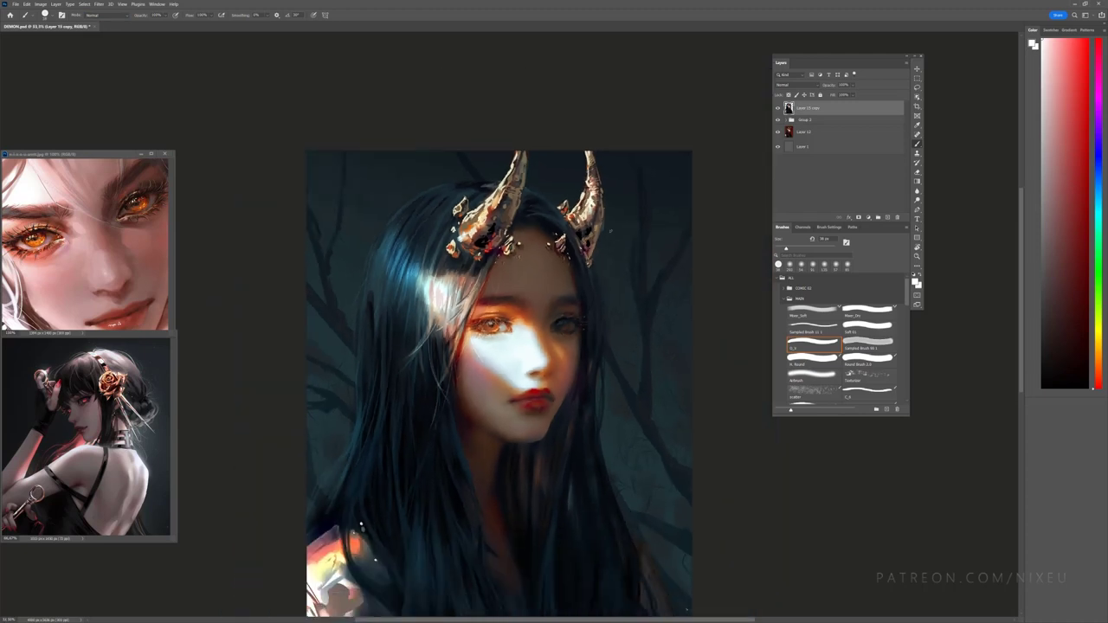
{"action": "left_click", "coordinate": [412, 289], "text": "alt"}
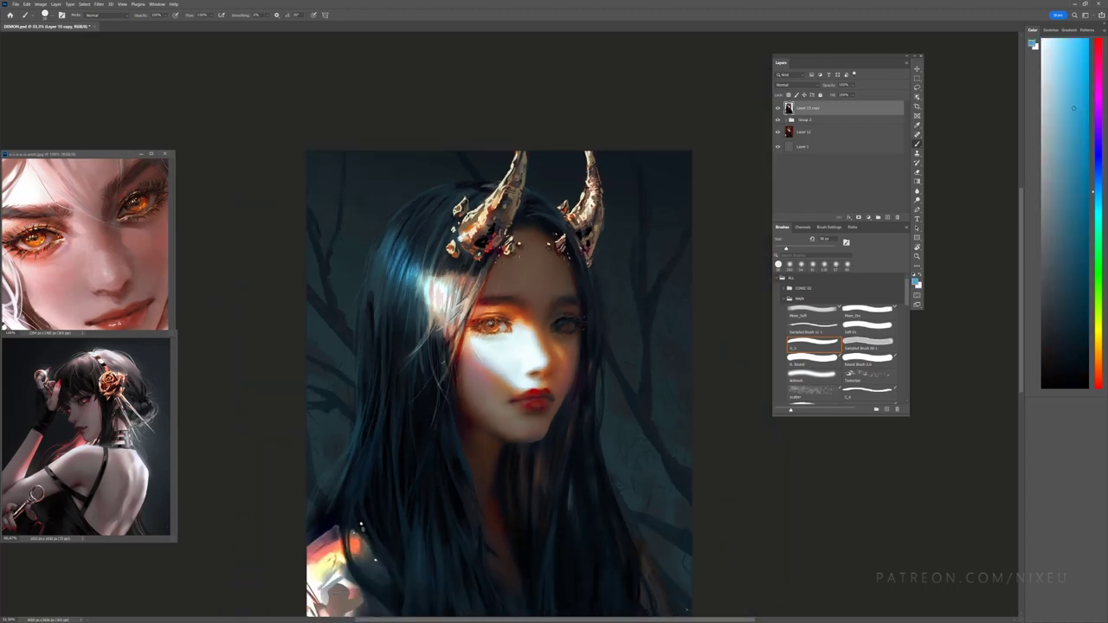
{"action": "left_click_drag", "start_coordinate": [451, 411], "coordinate": [632, 277]}
{"action": "left_click", "coordinate": [1073, 293]}
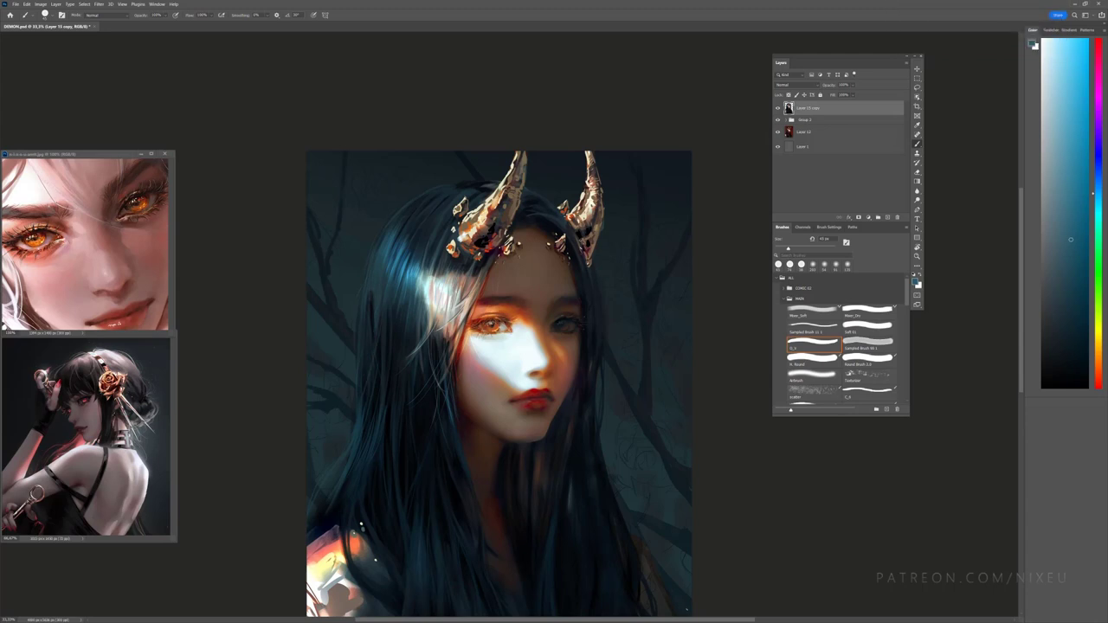
{"action": "key", "text": "ctrl+minus"}
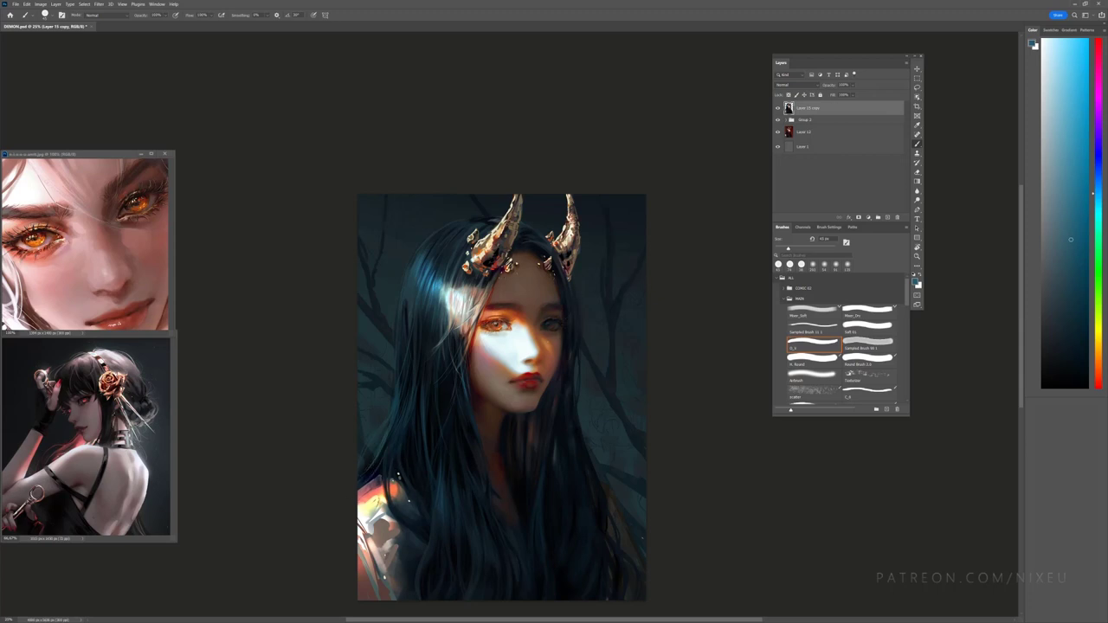
{"action": "left_click_drag", "start_coordinate": [392, 431], "coordinate": [381, 453]}
Step: Paint thin bright strands through the left hair, undoing the lower stray stroke
{"action": "scroll", "coordinate": [506, 329], "scroll_direction": "up", "scroll_amount": 5}
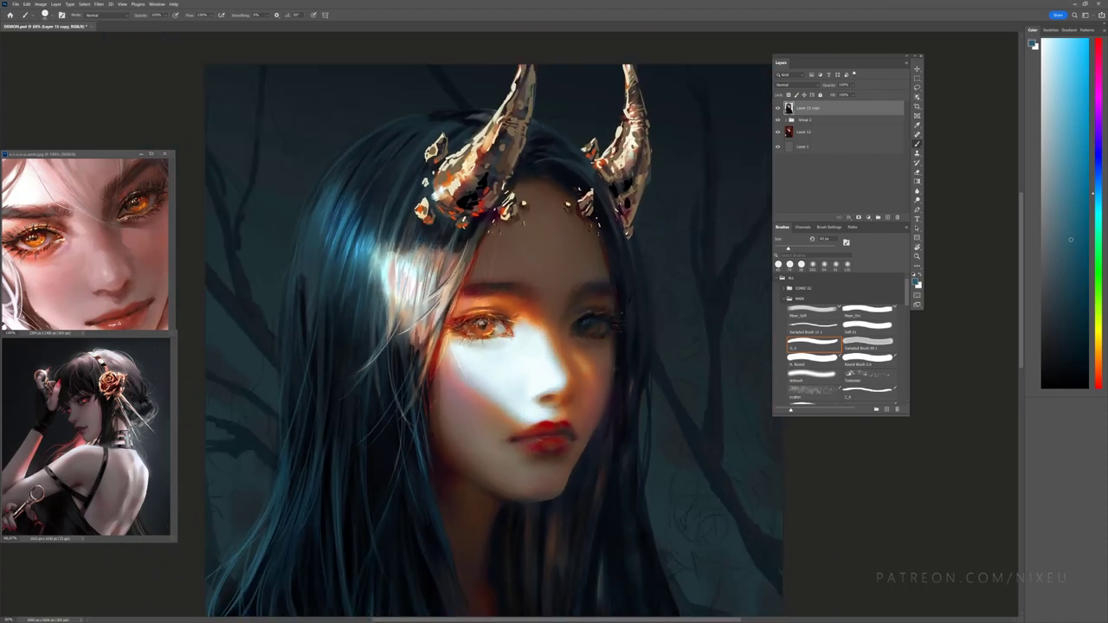
{"action": "scroll", "coordinate": [251, 399], "scroll_direction": "down", "scroll_amount": 5}
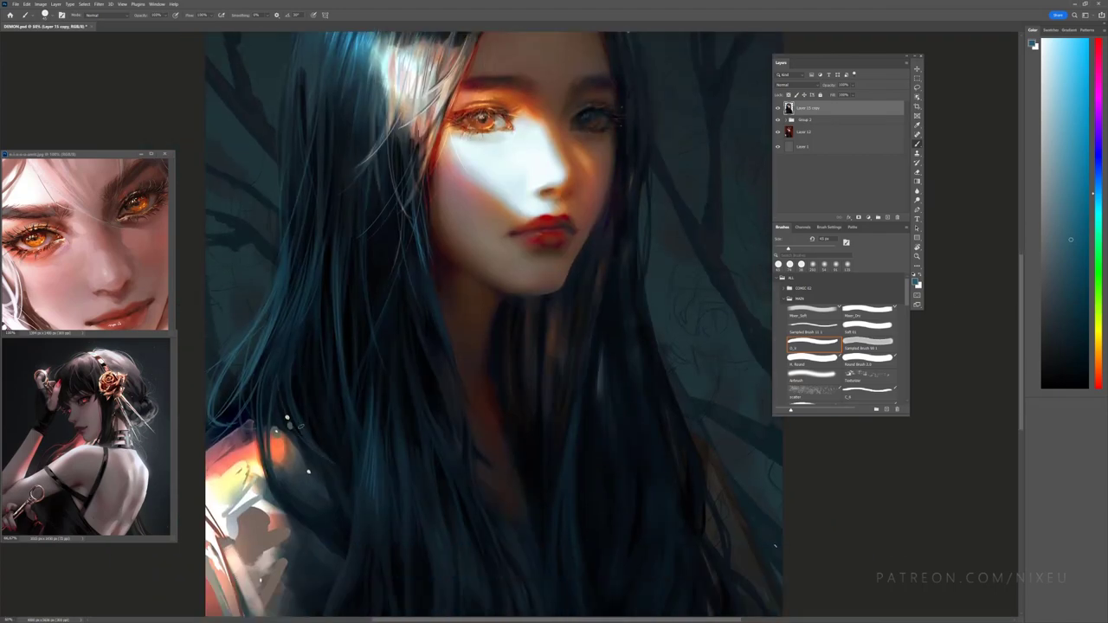
{"action": "mouse_move", "coordinate": [305, 364]}
{"action": "left_mouse_down"}
{"action": "mouse_move", "coordinate": [303, 320]}
{"action": "mouse_move", "coordinate": [322, 400]}
{"action": "left_mouse_up"}
{"action": "left_click_drag", "start_coordinate": [305, 335], "coordinate": [332, 407]}
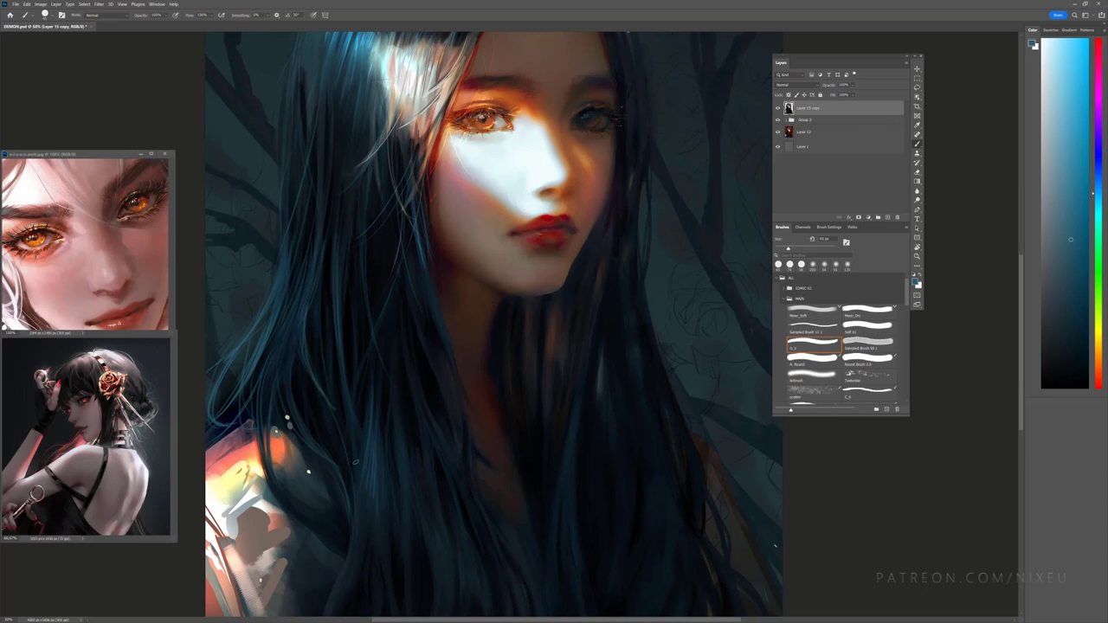
{"action": "key", "text": "ctrl+minus"}
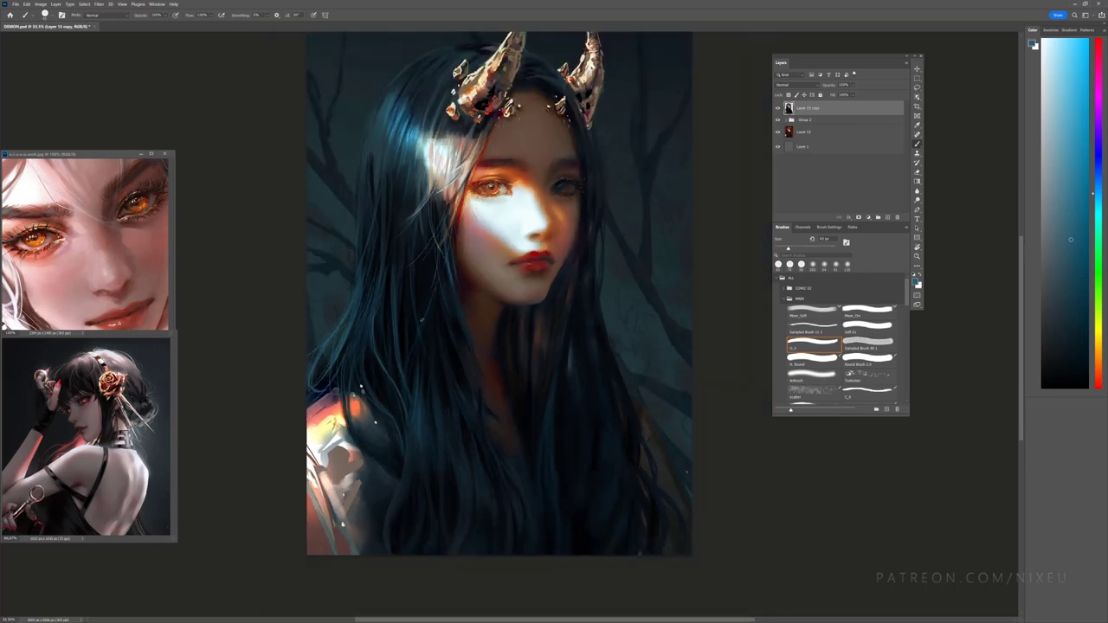
{"action": "left_click_drag", "start_coordinate": [408, 354], "coordinate": [401, 377]}
{"action": "left_click_drag", "start_coordinate": [491, 500], "coordinate": [499, 542]}
{"action": "key", "text": "ctrl+z"}
Step: Sample the pale teal hair highlight and brighten the hair at the left horn base
{"action": "scroll", "coordinate": [499, 325], "scroll_direction": "up", "scroll_amount": 3}
{"action": "scroll", "coordinate": [499, 325], "scroll_direction": "up", "scroll_amount": 3}
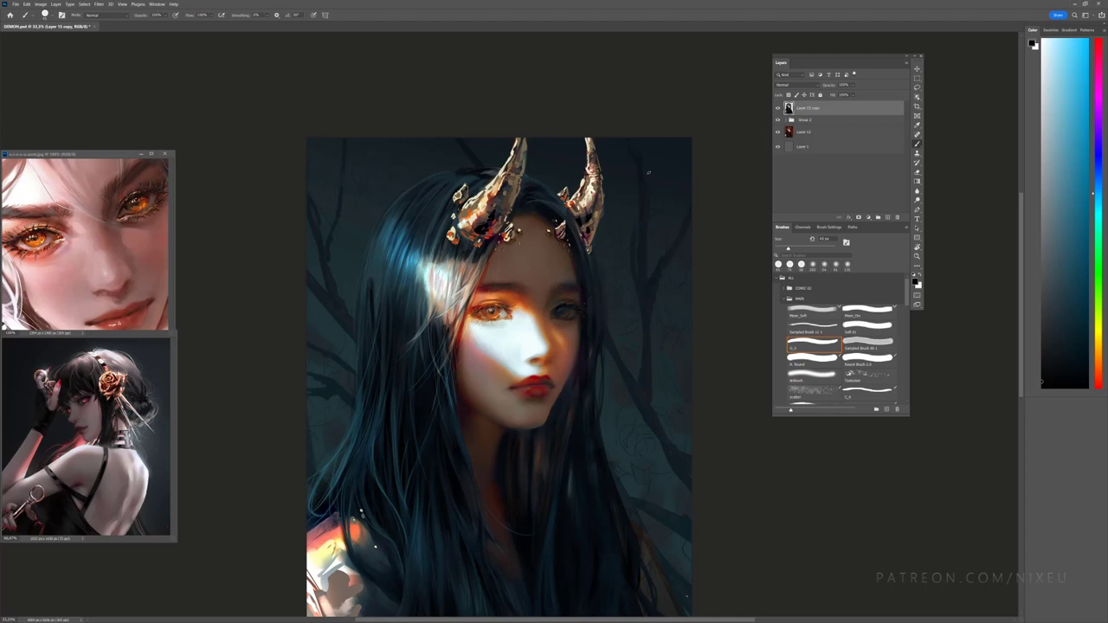
{"action": "left_click", "coordinate": [423, 273], "text": "alt"}
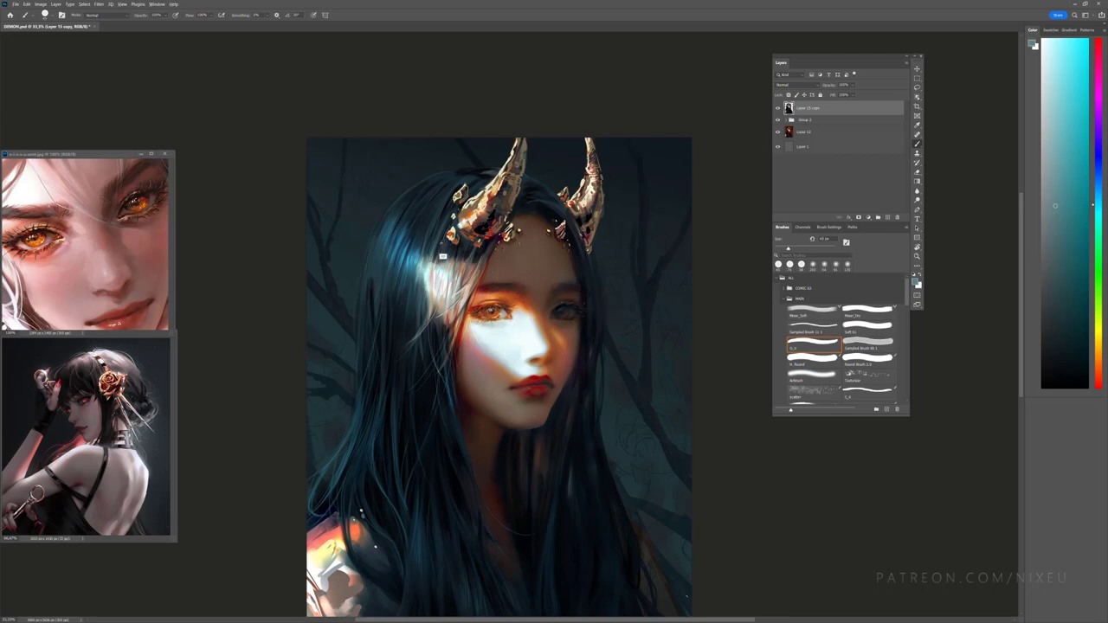
{"action": "left_click", "coordinate": [445, 278], "text": "alt"}
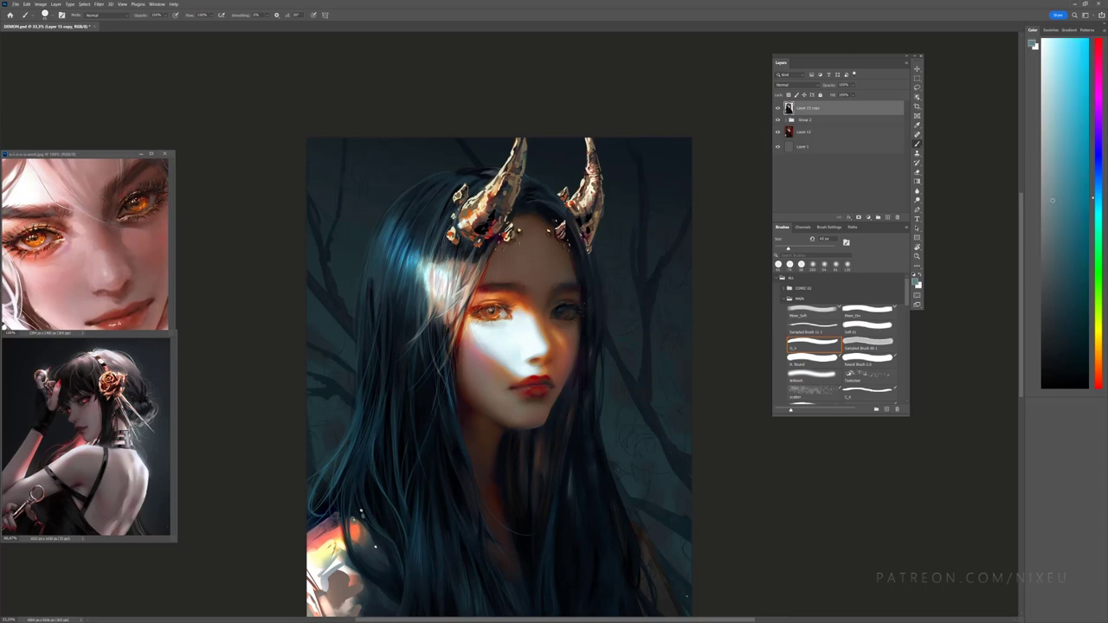
{"action": "left_click_drag", "start_coordinate": [451, 196], "coordinate": [451, 211]}
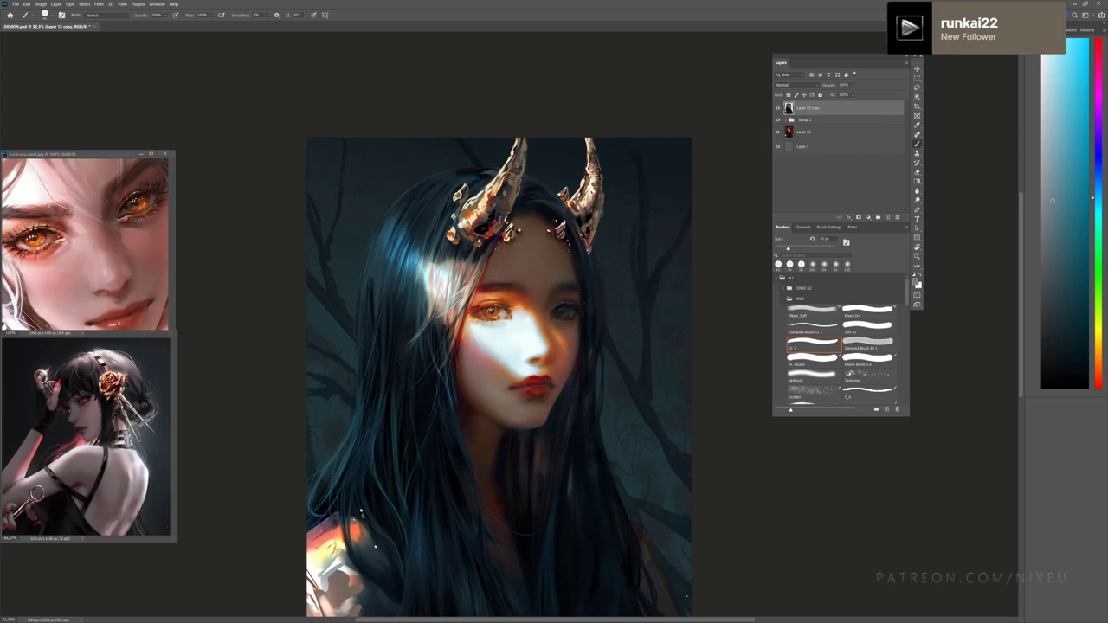
{"action": "key", "text": "x"}
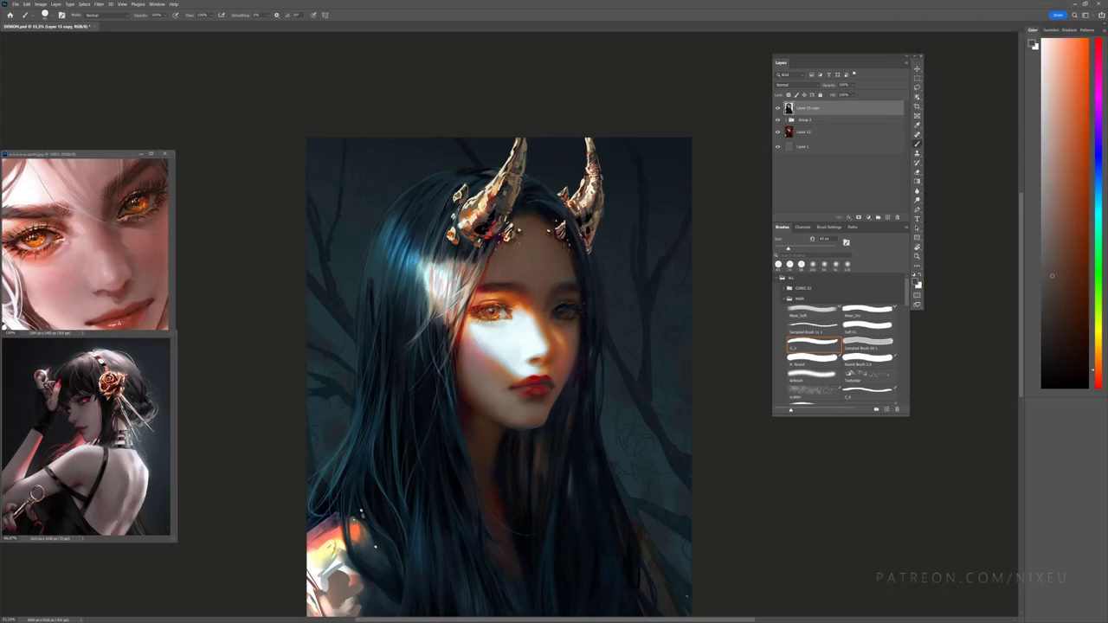
{"action": "key", "text": "ctrl+minus"}
Step: Mirror the canvas horizontally and flip it back to check the drawing
{"action": "key", "text": "h"}
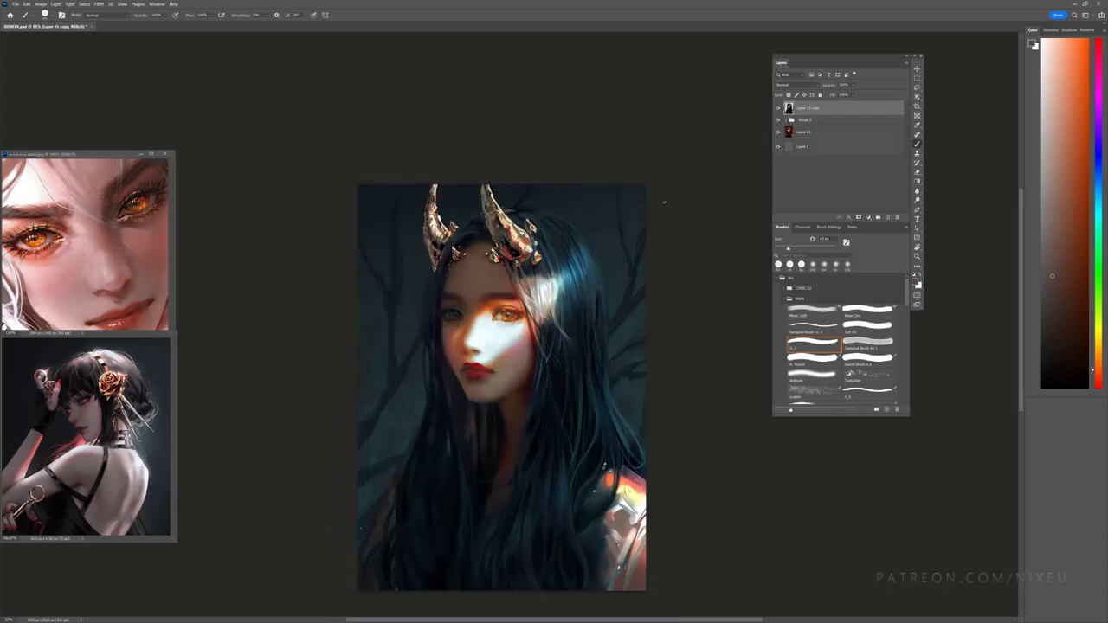
{"action": "key", "text": "h"}
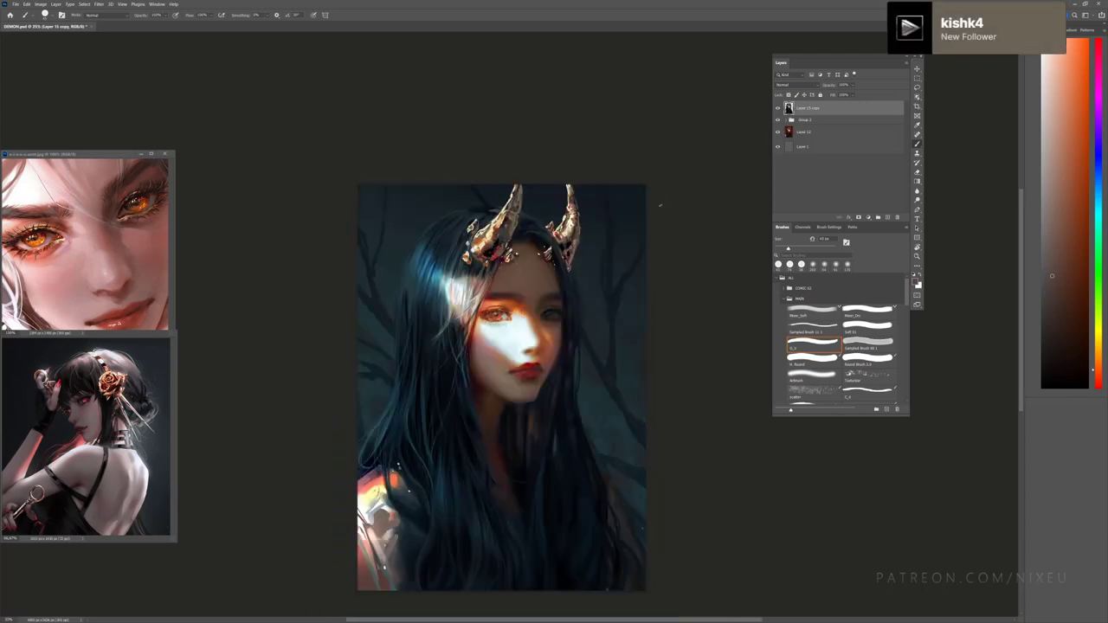
{"action": "key", "text": "ctrl+plus"}
{"action": "scroll", "coordinate": [659, 208], "scroll_direction": "down", "scroll_amount": 2}
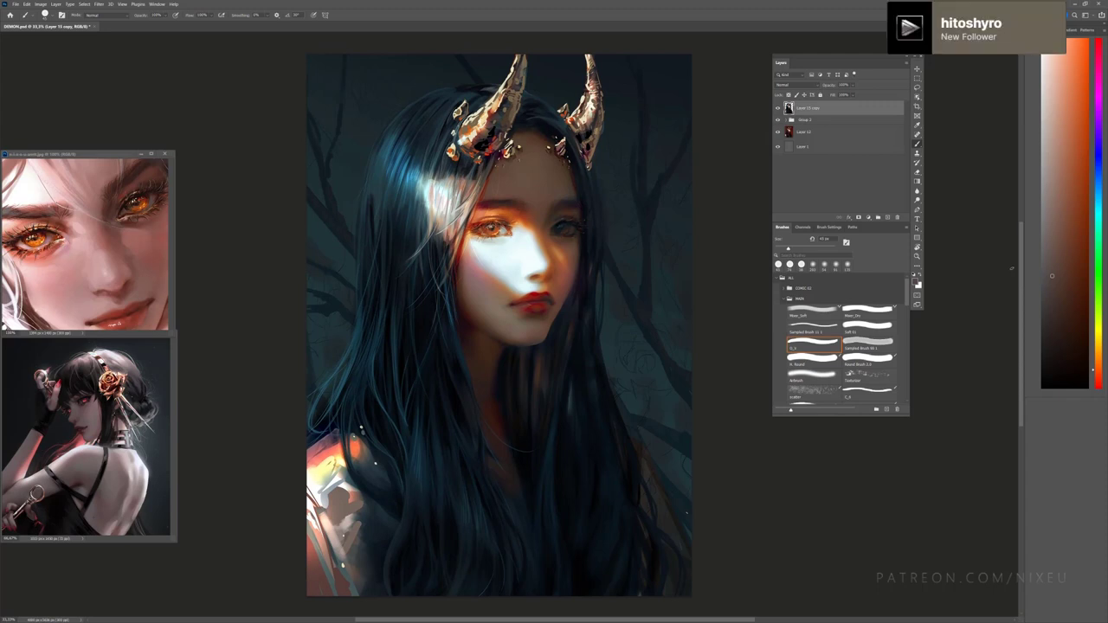
Step: Add pale yellow sparkles on the lit shoulder
{"action": "left_click", "coordinate": [369, 452], "text": "alt"}
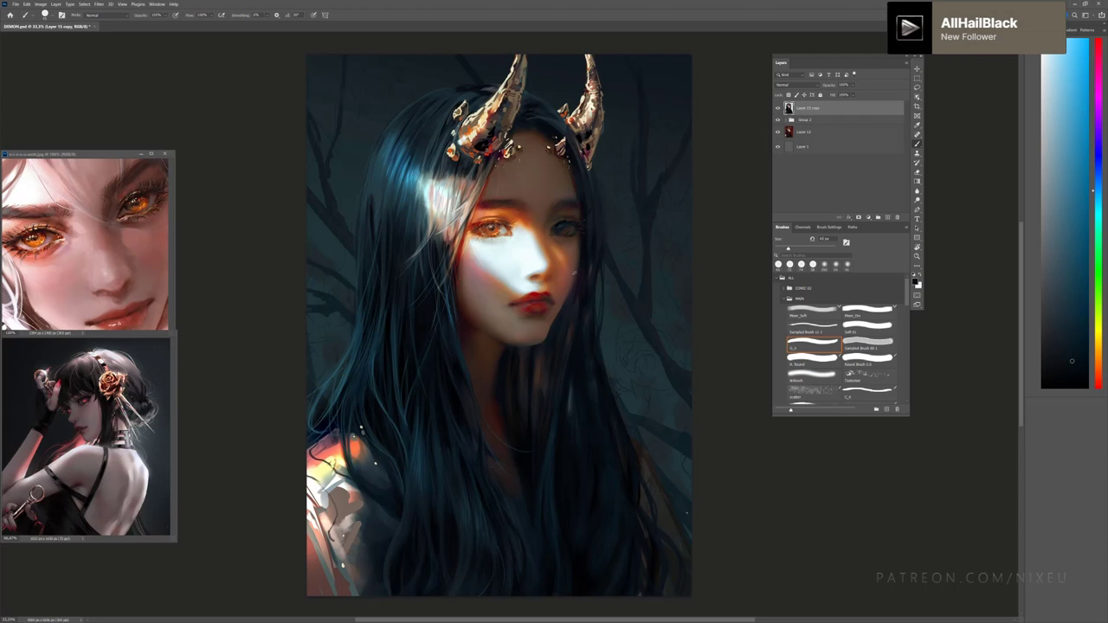
{"action": "left_click", "coordinate": [334, 476], "text": "alt"}
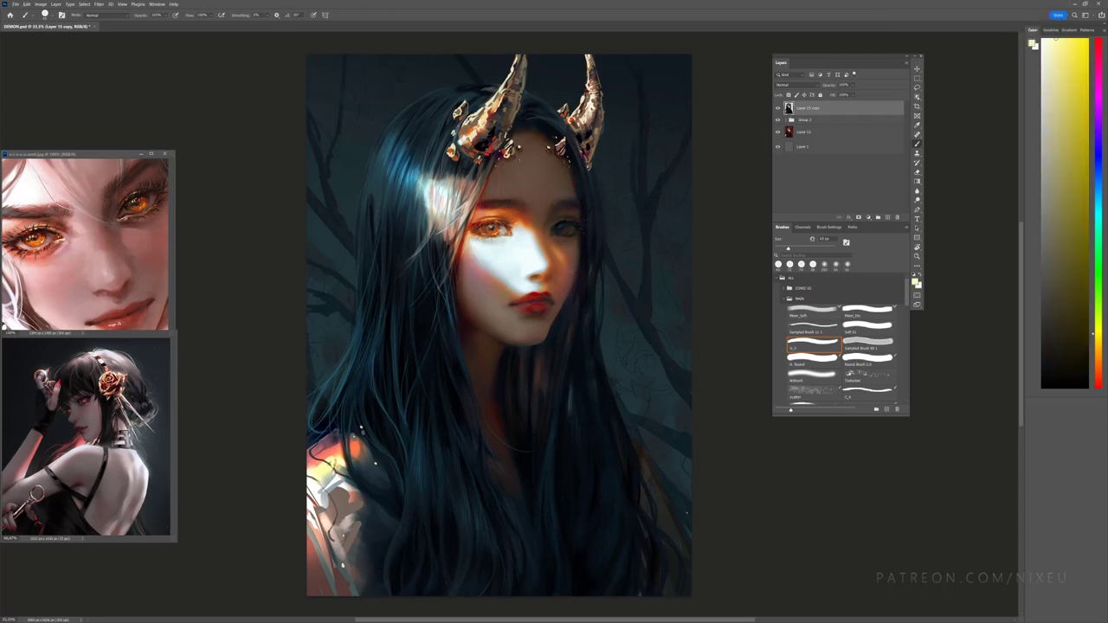
{"action": "left_click_drag", "start_coordinate": [330, 465], "coordinate": [341, 473]}
{"action": "key", "text": "ctrl+minus"}
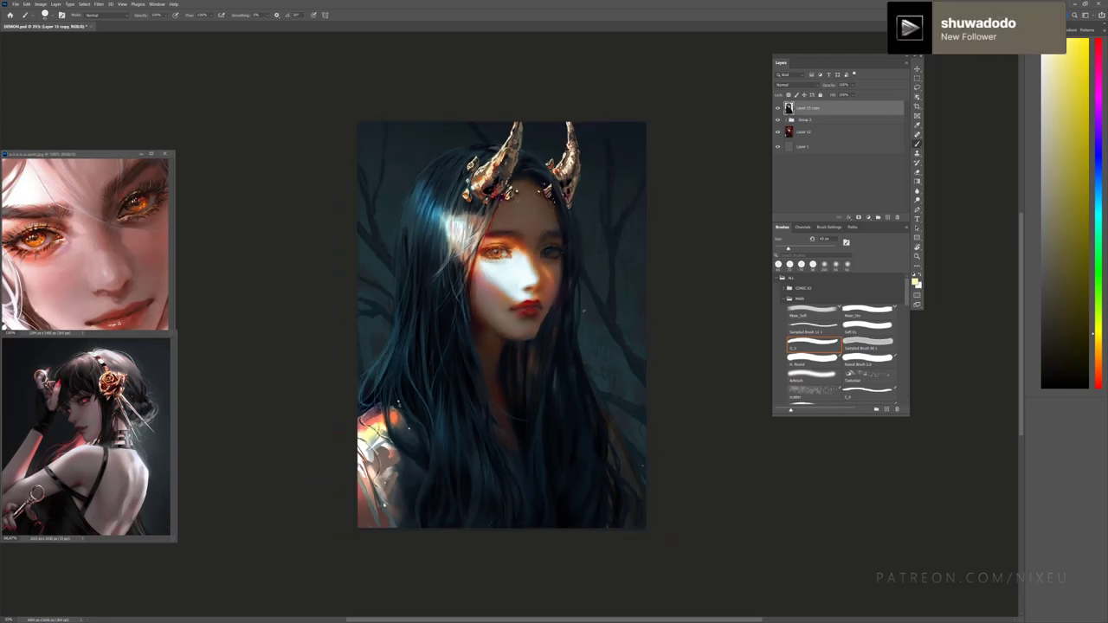
{"action": "key", "text": "ctrl+plus"}
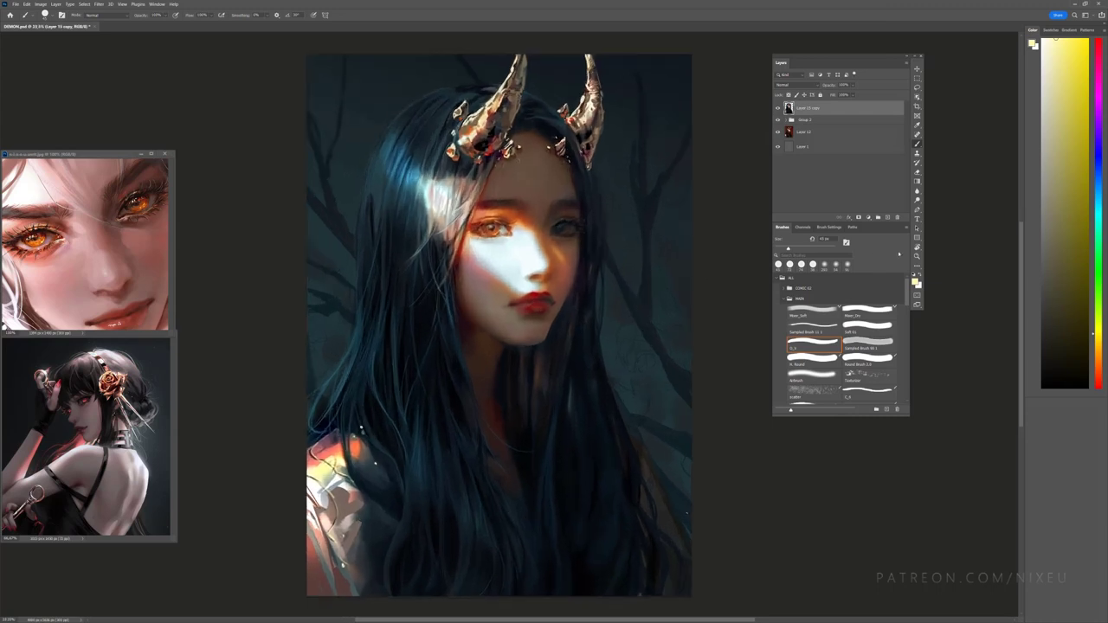
Step: Choose an orange painting colour and mirror-check the composition again
{"action": "left_click", "coordinate": [317, 446], "text": "alt"}
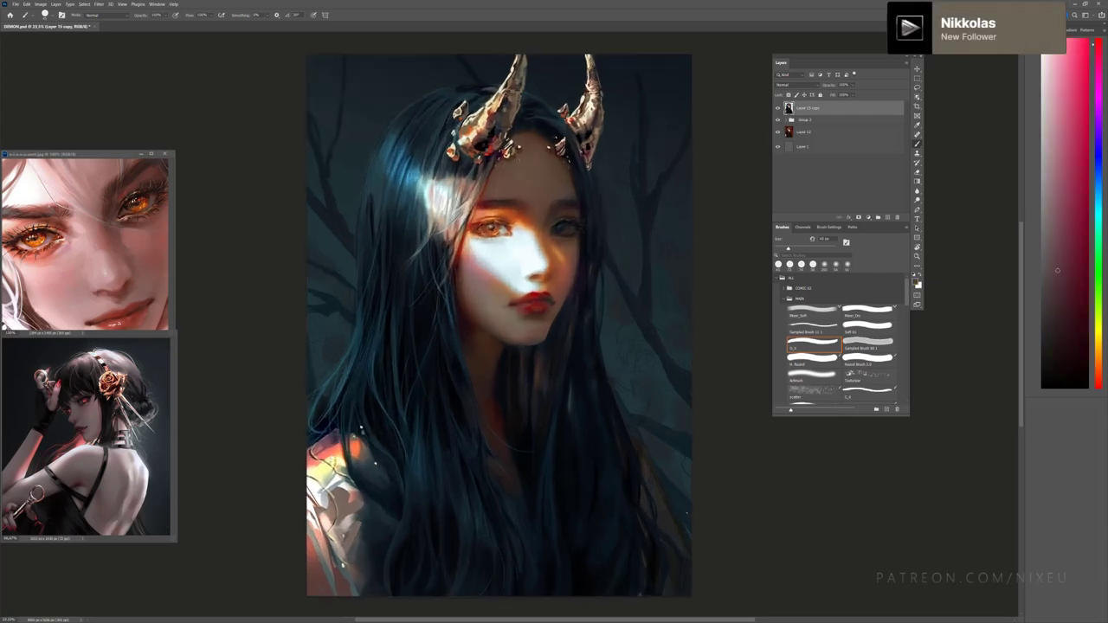
{"action": "left_click", "coordinate": [332, 493], "text": "alt"}
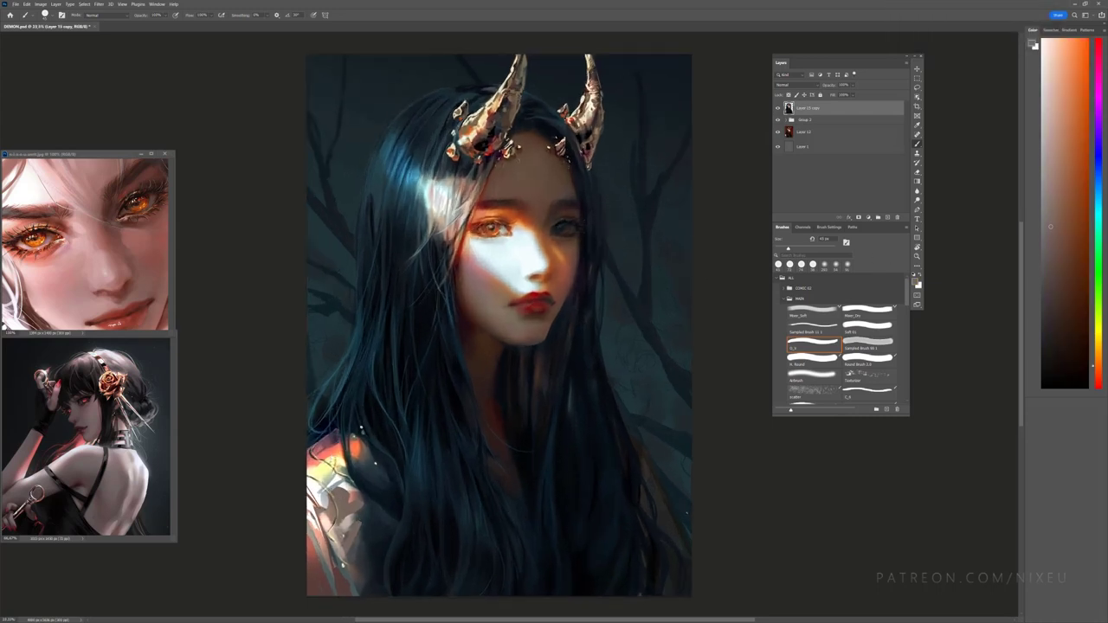
{"action": "key", "text": "ctrl+minus"}
{"action": "key", "text": "ctrl+minus"}
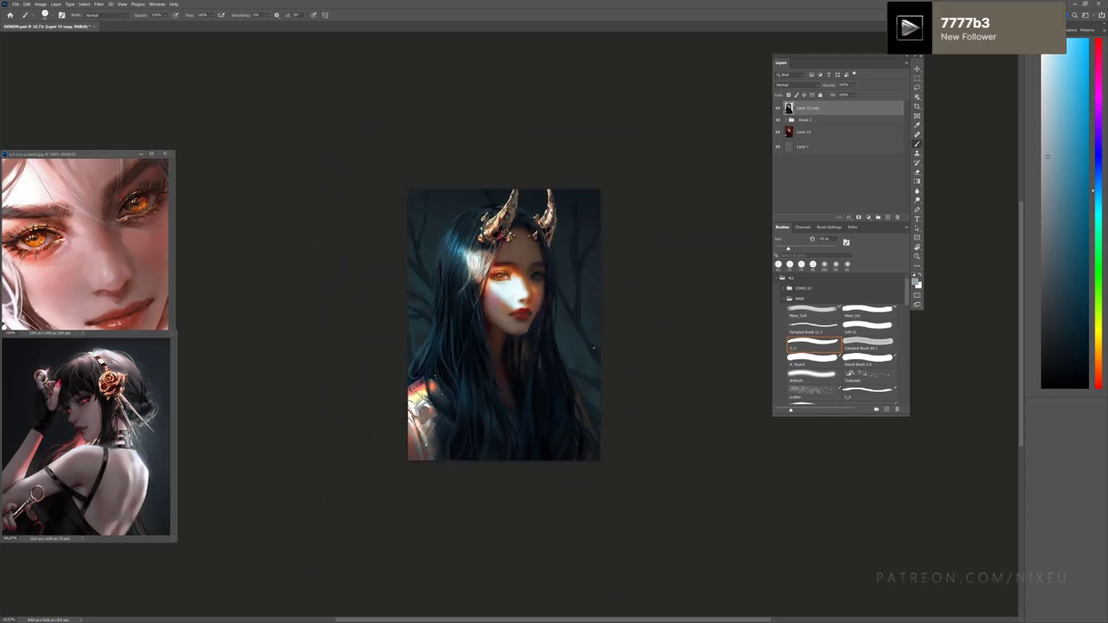
{"action": "key", "text": "ctrl+plus"}
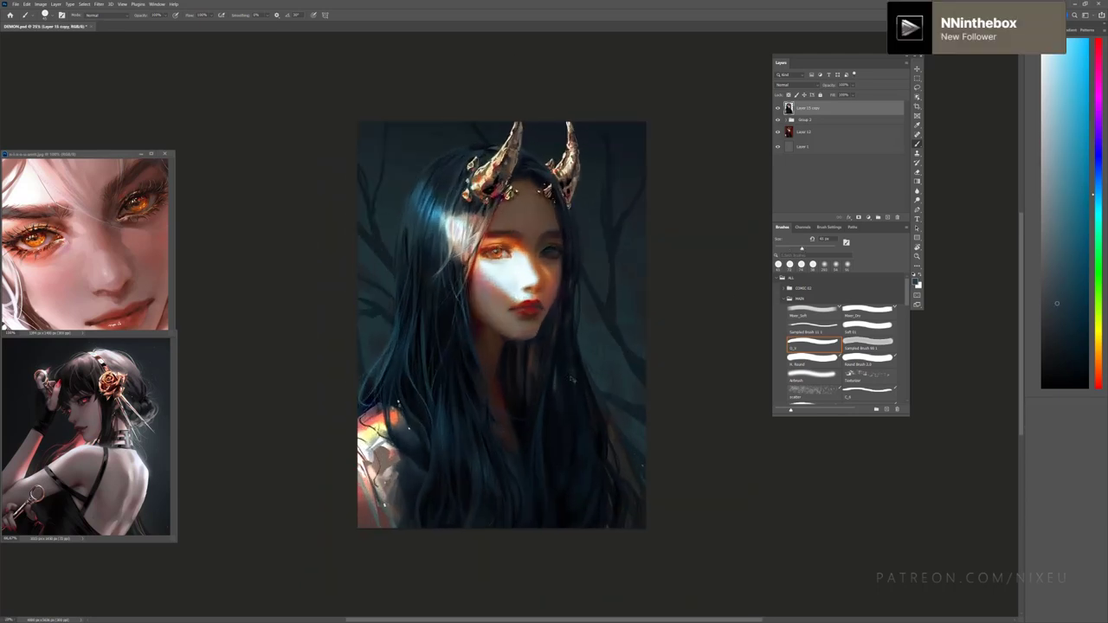
{"action": "key", "text": "h"}
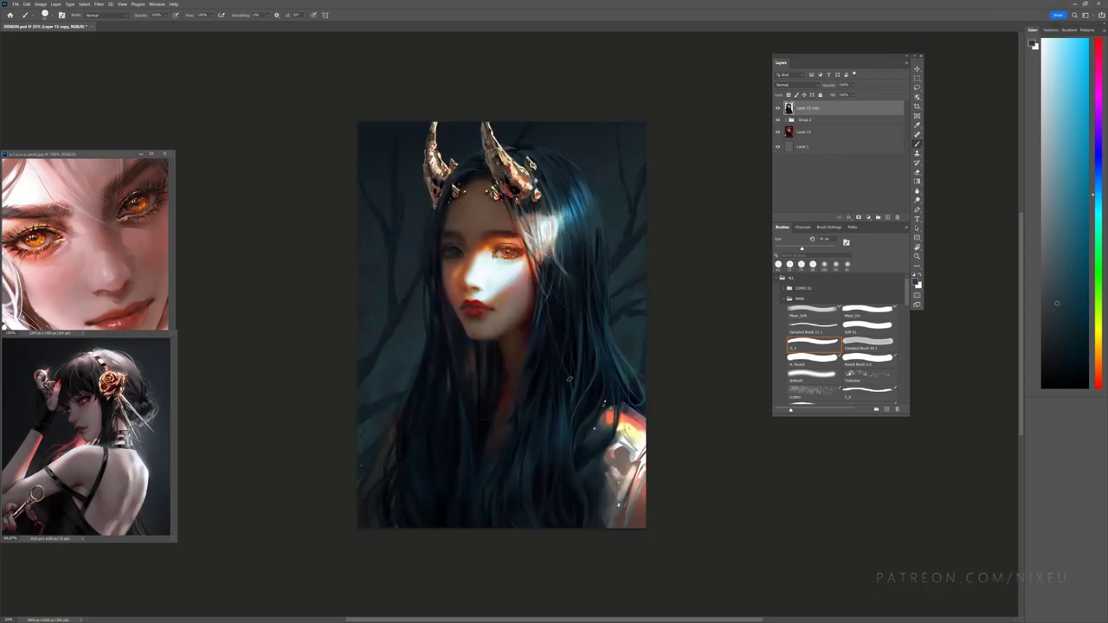
{"action": "key", "text": "h"}
Step: Paint a darker streak into the right-side hair, then sample a dark orange-brown
{"action": "scroll", "coordinate": [725, 310], "scroll_direction": "up", "scroll_amount": 2}
{"action": "scroll", "coordinate": [649, 329], "scroll_direction": "down", "scroll_amount": 2}
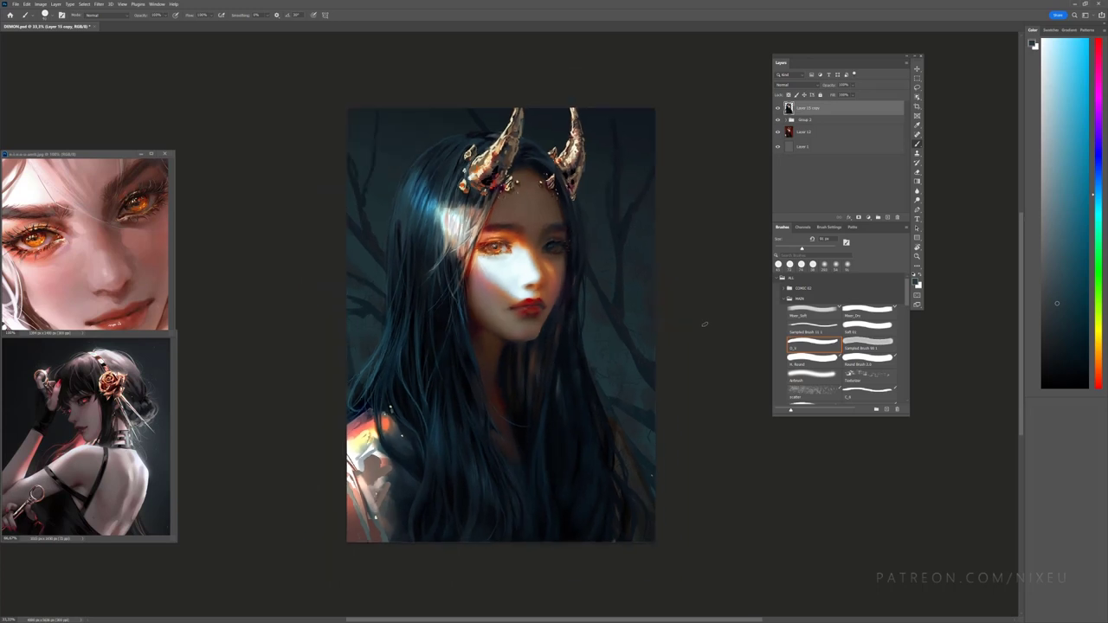
{"action": "left_click_drag", "start_coordinate": [576, 341], "coordinate": [599, 387]}
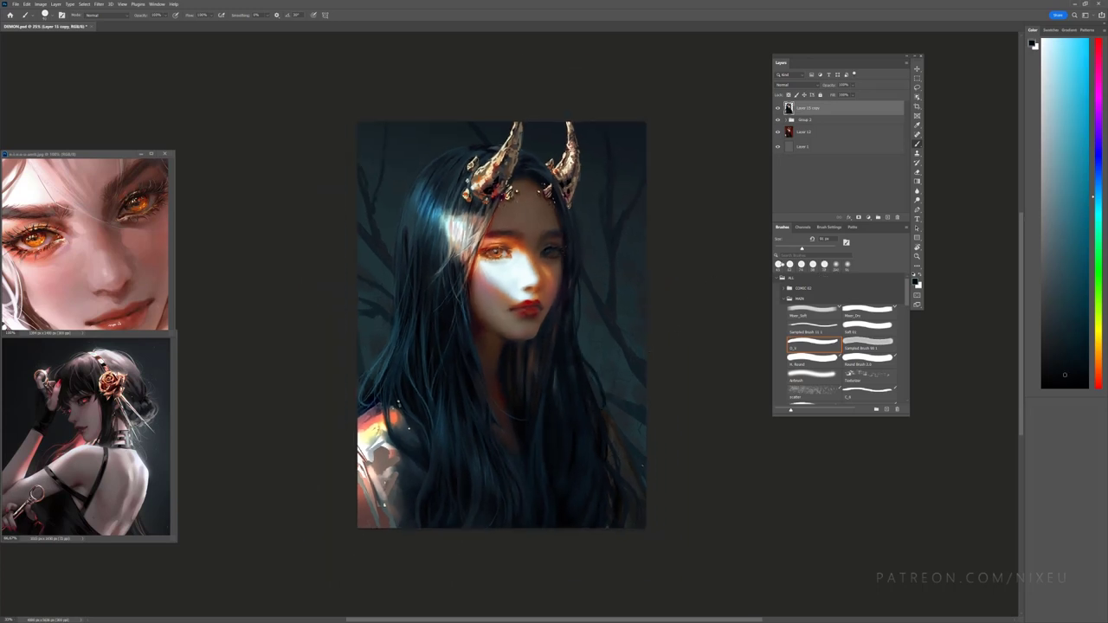
{"action": "key", "text": "ctrl+plus"}
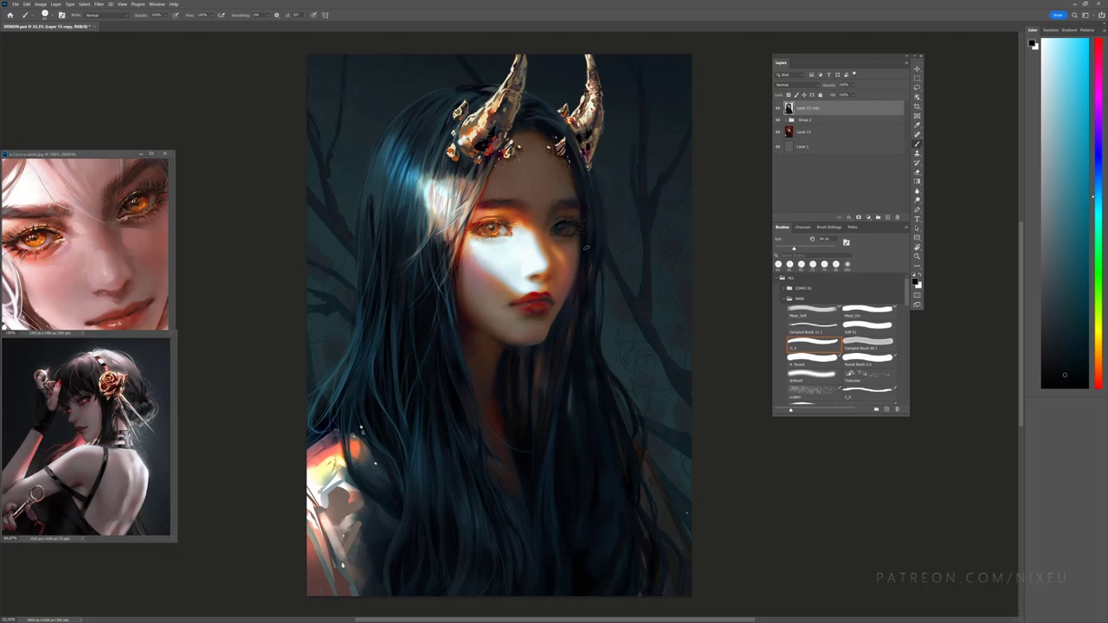
{"action": "left_click", "coordinate": [589, 274], "text": "alt"}
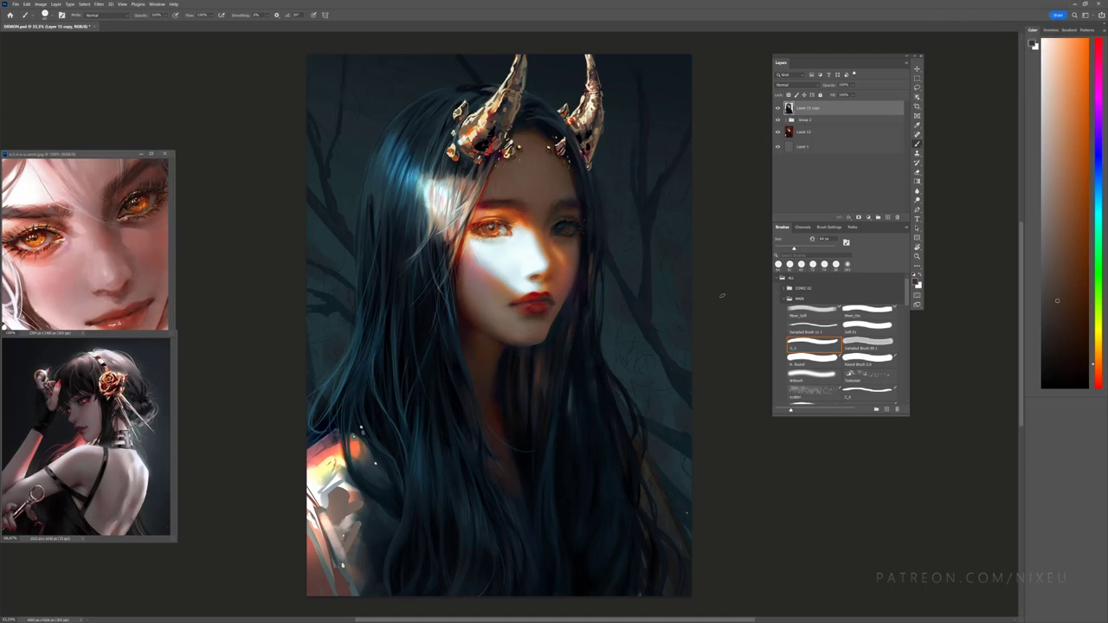
{"action": "left_click_drag", "start_coordinate": [1022, 306], "coordinate": [1021, 302]}
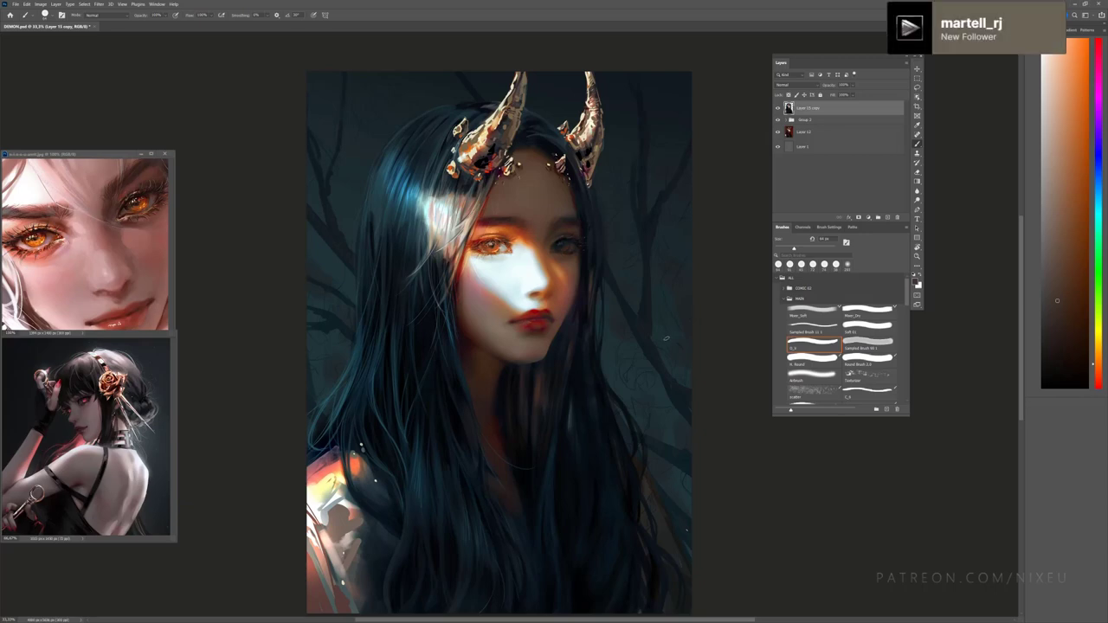
Step: Try reddish and orange colours, then sample the pale light tone from the face
{"action": "scroll", "coordinate": [507, 244], "scroll_direction": "up", "scroll_amount": 2}
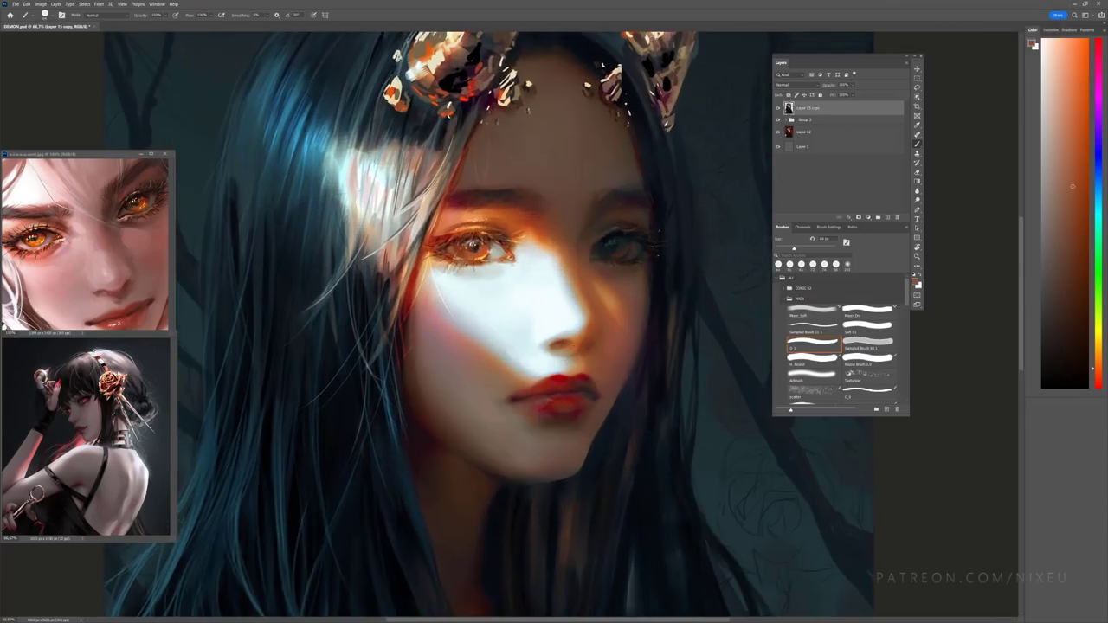
{"action": "left_click", "coordinate": [1072, 186]}
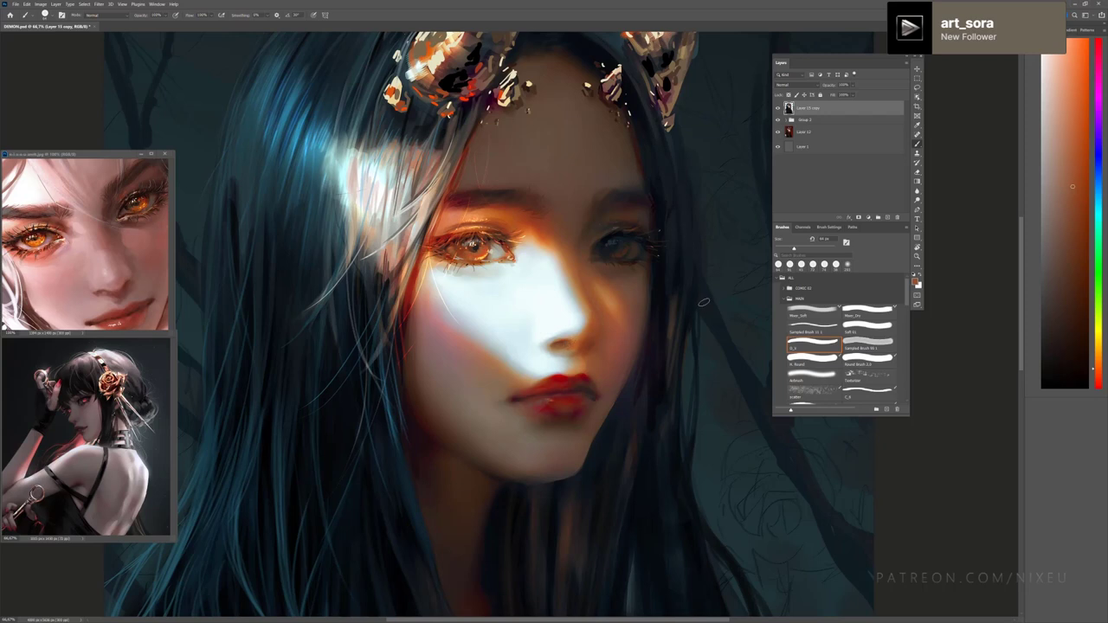
{"action": "left_click", "coordinate": [1089, 91]}
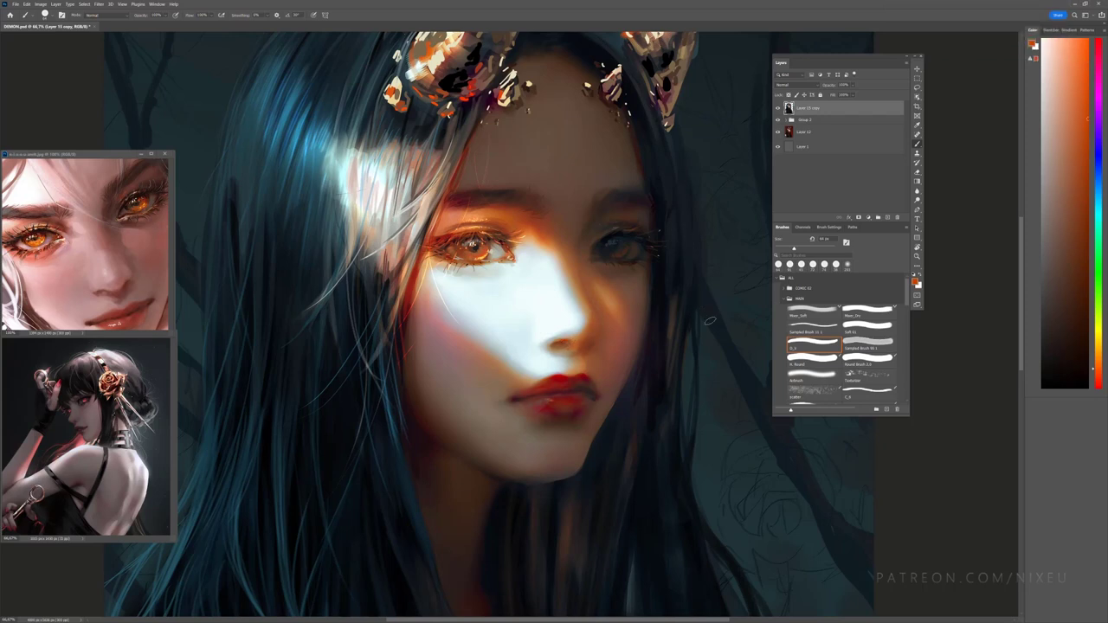
{"action": "left_click", "coordinate": [561, 338], "text": "alt"}
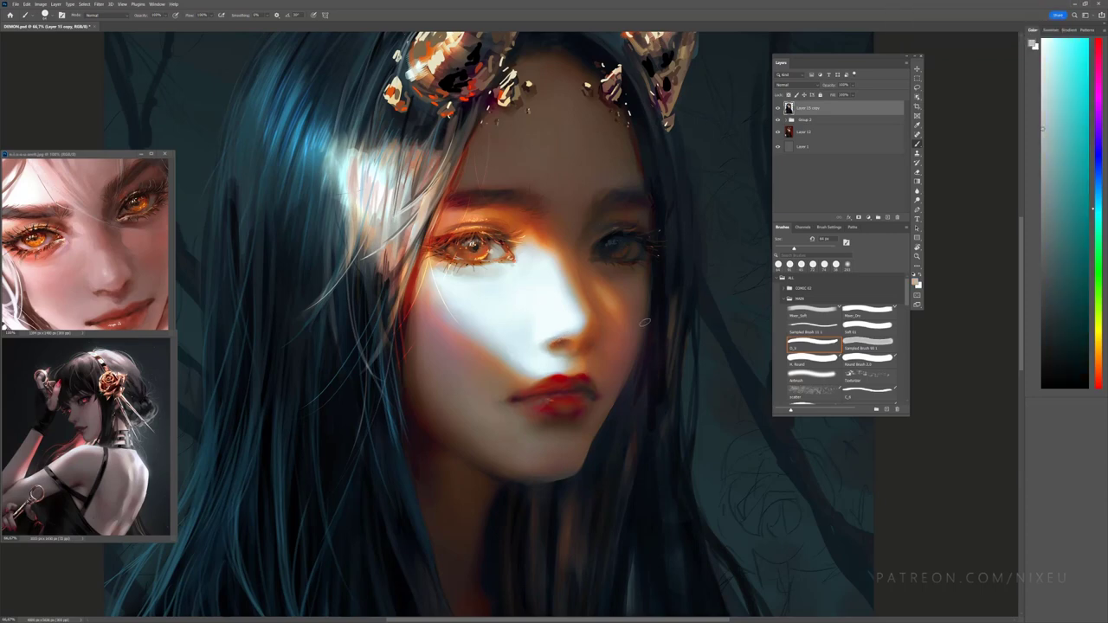
{"action": "key", "text": "ctrl+minus"}
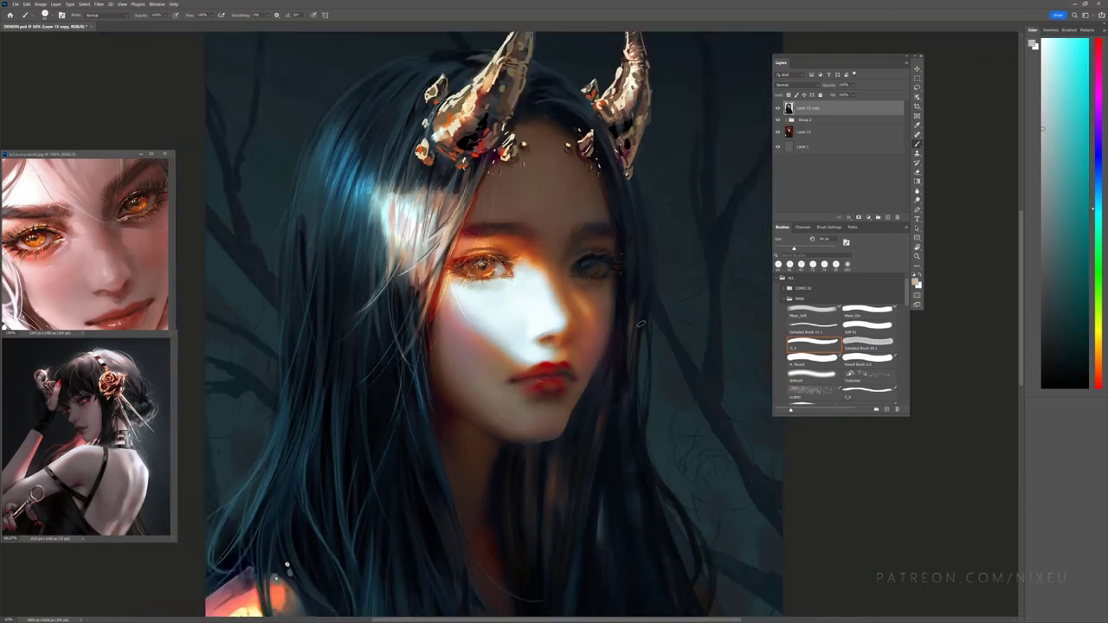
{"action": "key", "text": "ctrl+minus"}
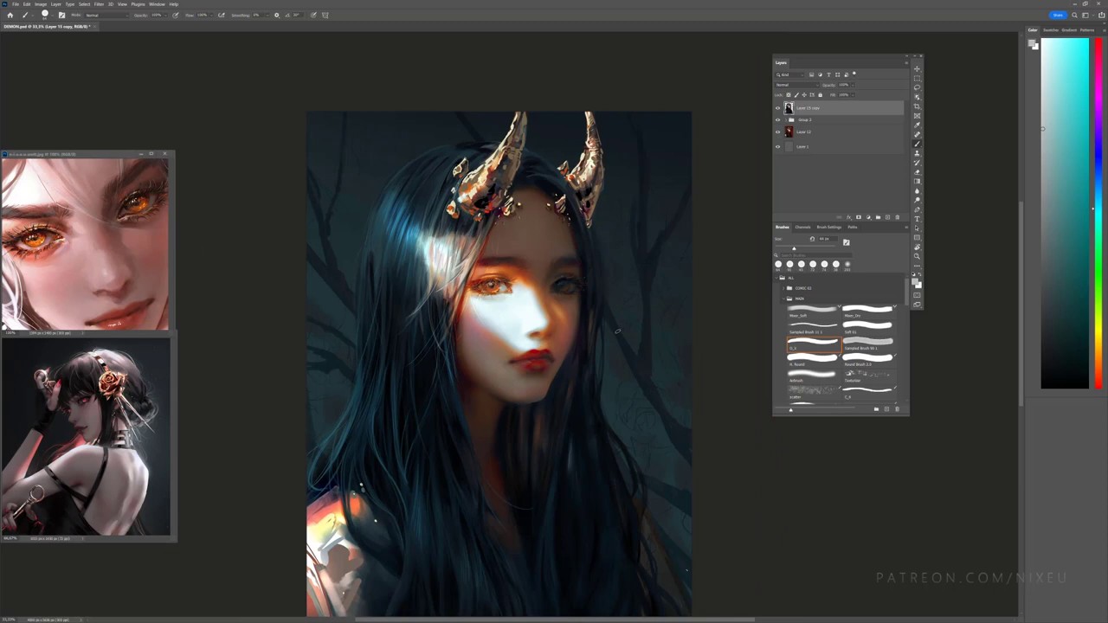
{"action": "key", "text": "ctrl+plus"}
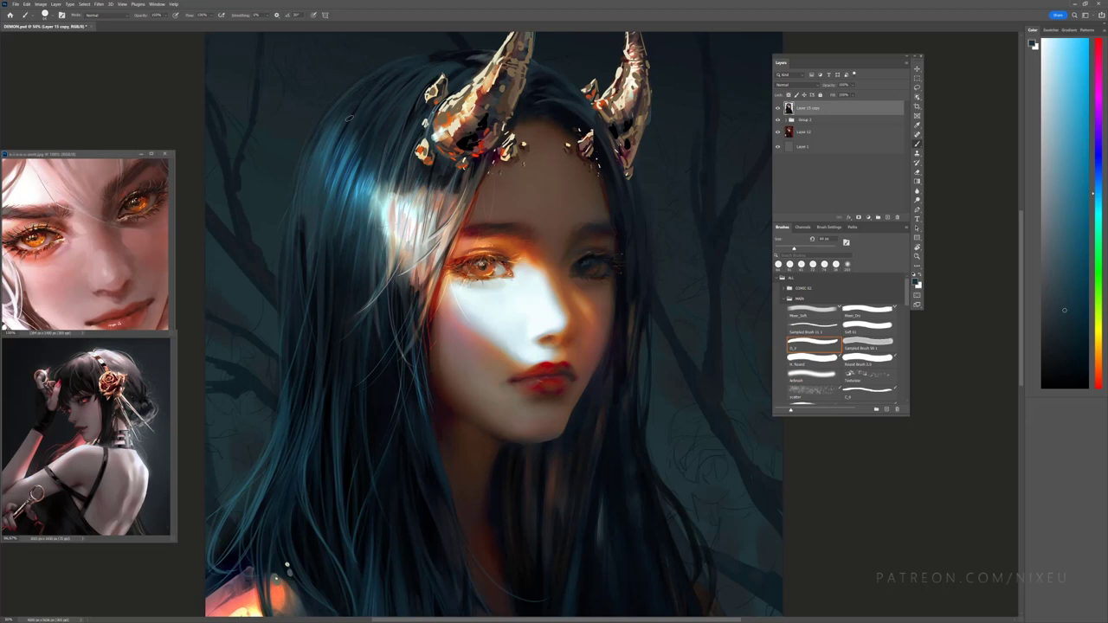
Step: Resize the brush from about 476 px and sample a dark blue from the hair
{"action": "left_click", "coordinate": [819, 250]}
{"action": "key", "text": "ctrl+minus"}
{"action": "key", "text": "ctrl+minus"}
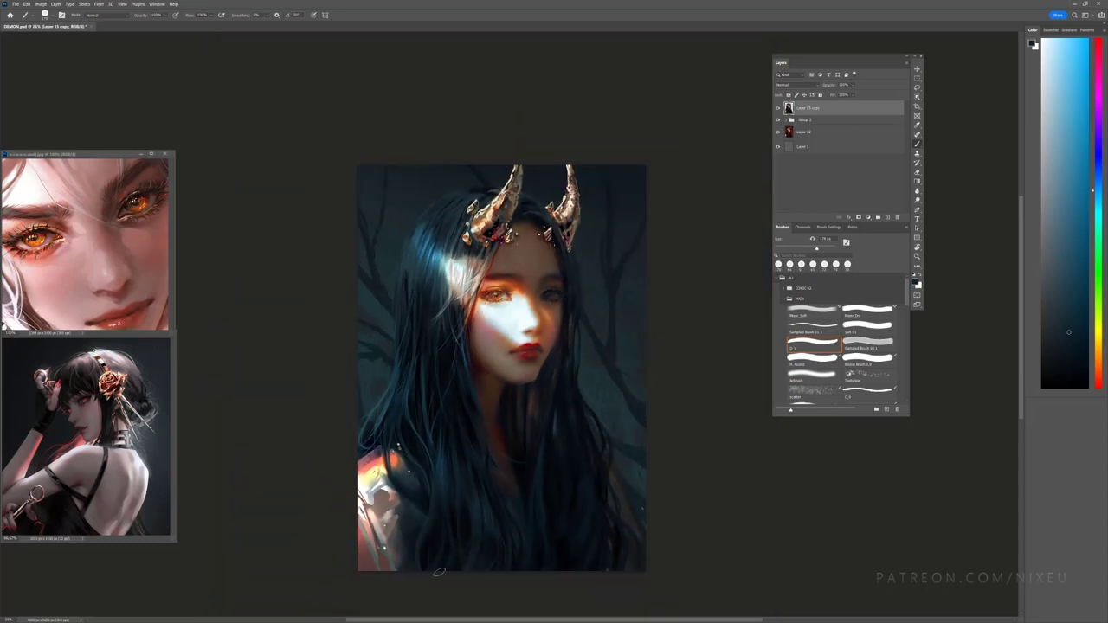
{"action": "key", "text": "bracketleft"}
{"action": "key", "text": "bracketleft"}
{"action": "key", "text": "bracketleft"}
{"action": "left_click", "coordinate": [460, 472], "text": "alt"}
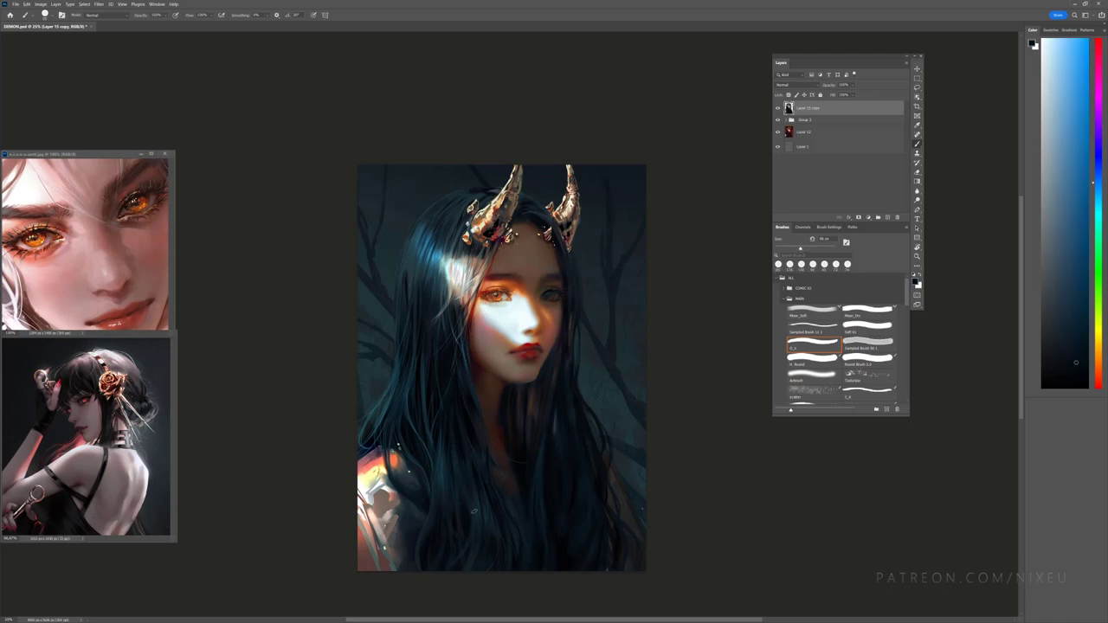
{"action": "key", "text": "ctrl+plus"}
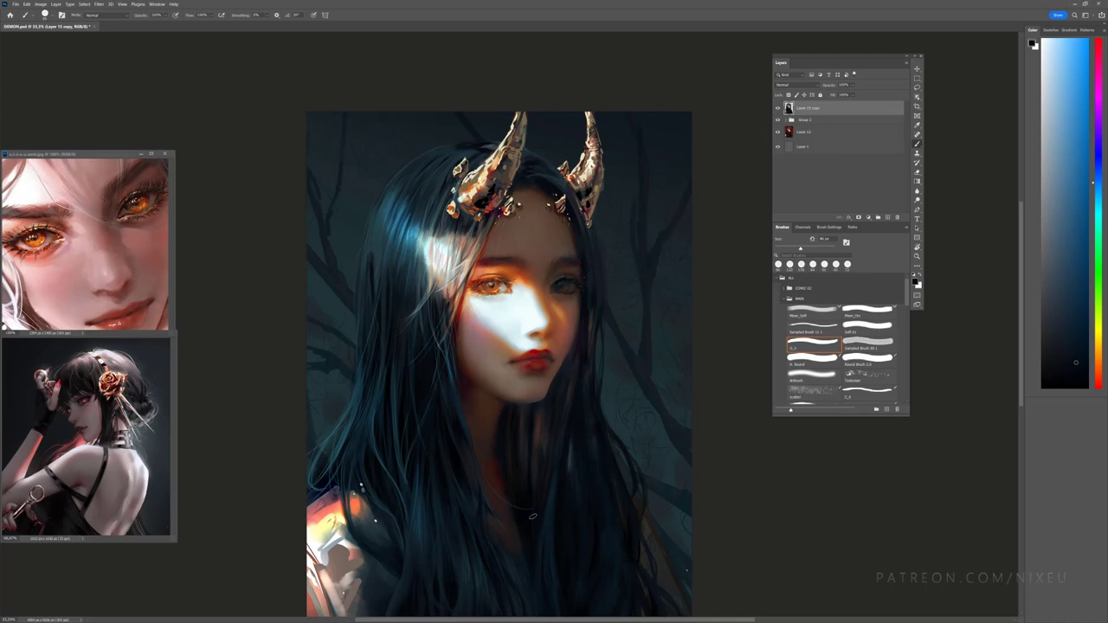
{"action": "scroll", "coordinate": [606, 433], "scroll_direction": "down", "scroll_amount": 2}
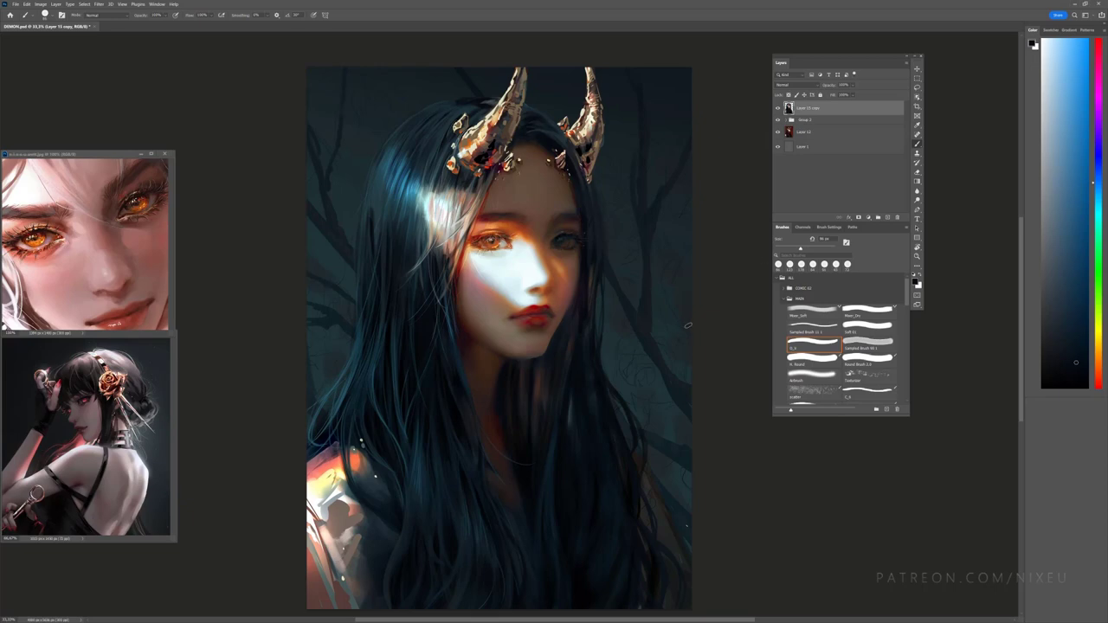
Step: Eyedrop the dark red lips, orange chin skin and dark cyan-blue hair tones
{"action": "key", "text": "ctrl+plus"}
{"action": "key", "text": "ctrl+plus"}
{"action": "left_click", "coordinate": [593, 311], "text": "alt"}
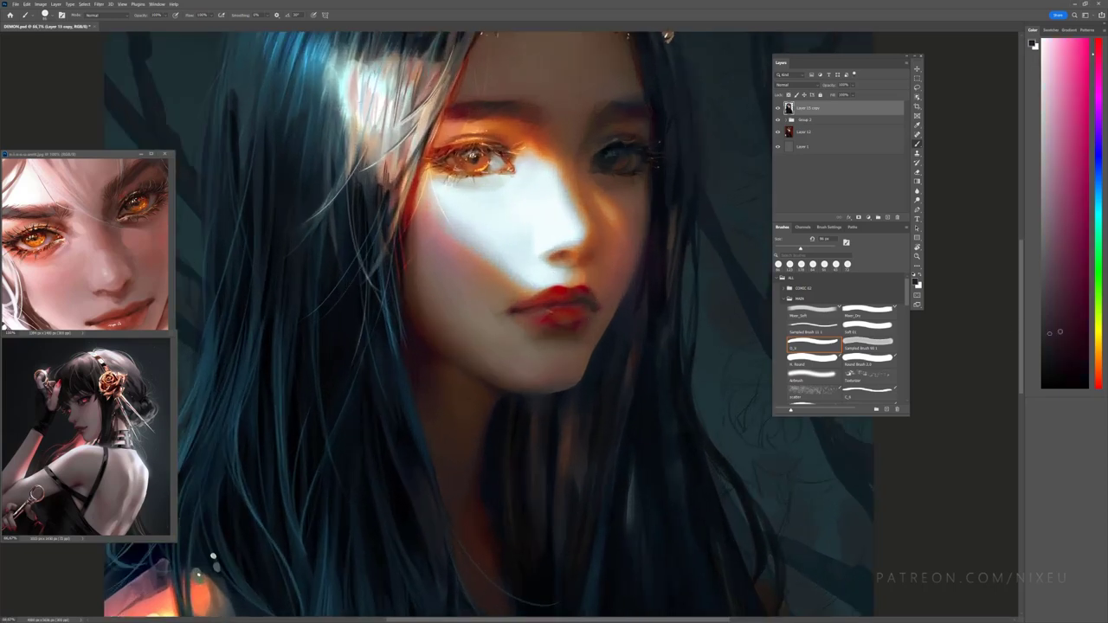
{"action": "key", "text": "ctrl+minus"}
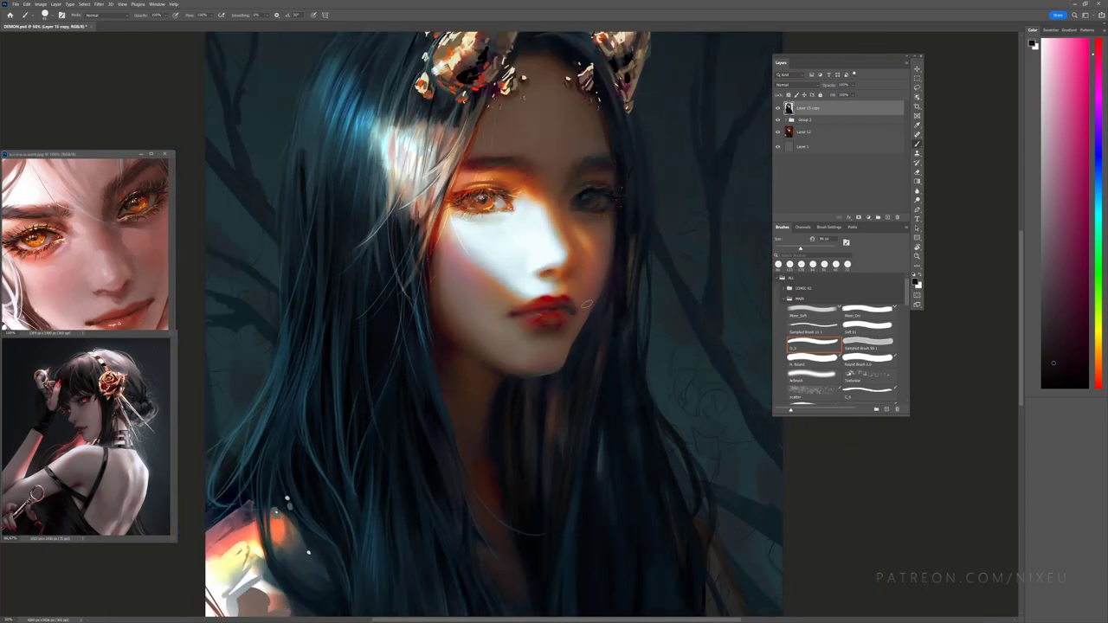
{"action": "left_click", "coordinate": [498, 345], "text": "alt"}
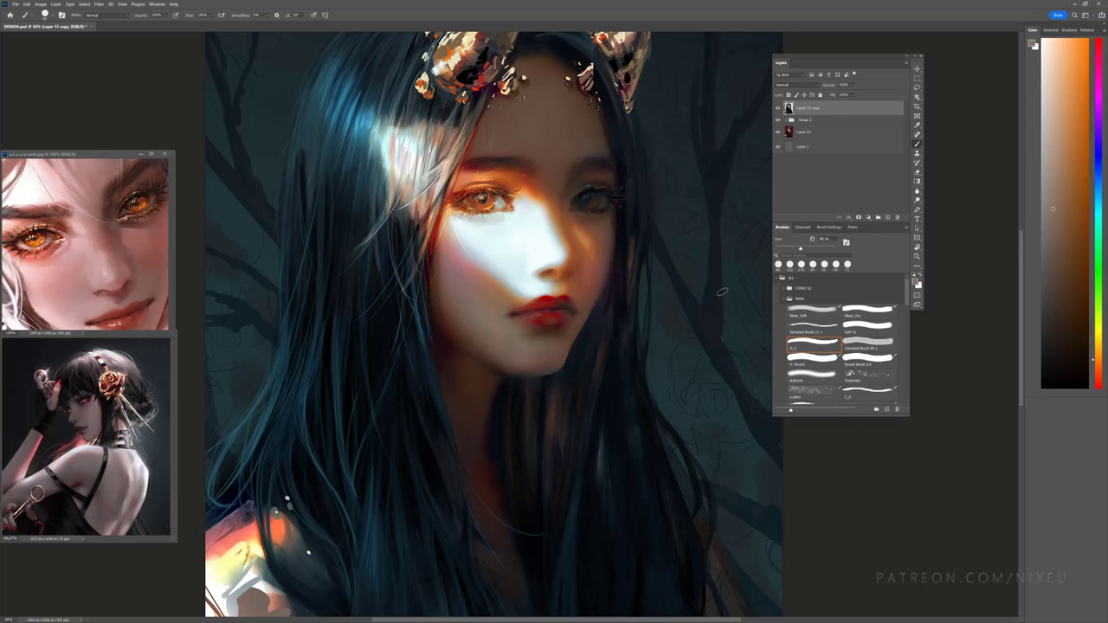
{"action": "key", "text": "ctrl+minus"}
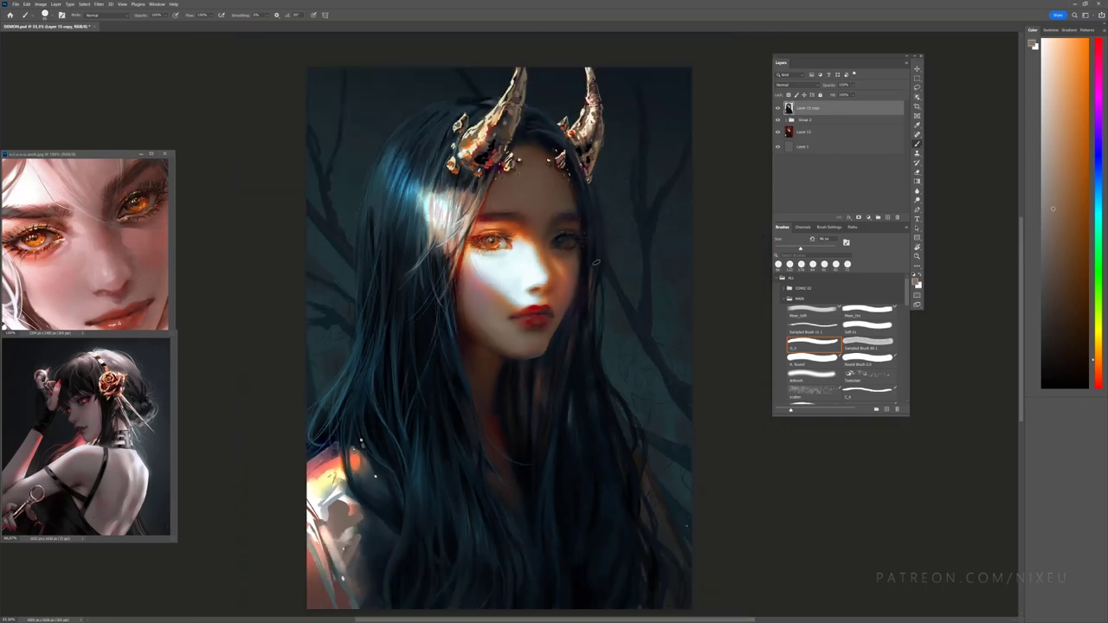
{"action": "left_click", "coordinate": [547, 480], "text": "alt"}
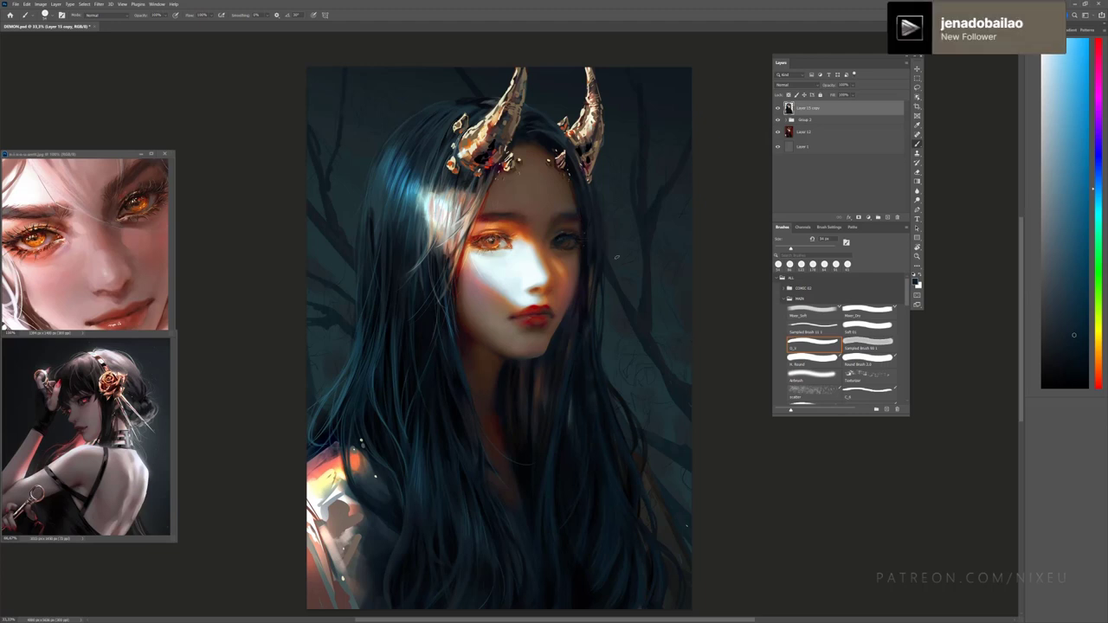
Step: Double the brush to about 100 px and adjust the colour's shade darker and lighter
{"action": "key", "text": "bracketright"}
{"action": "key", "text": "bracketright"}
{"action": "key", "text": "bracketright"}
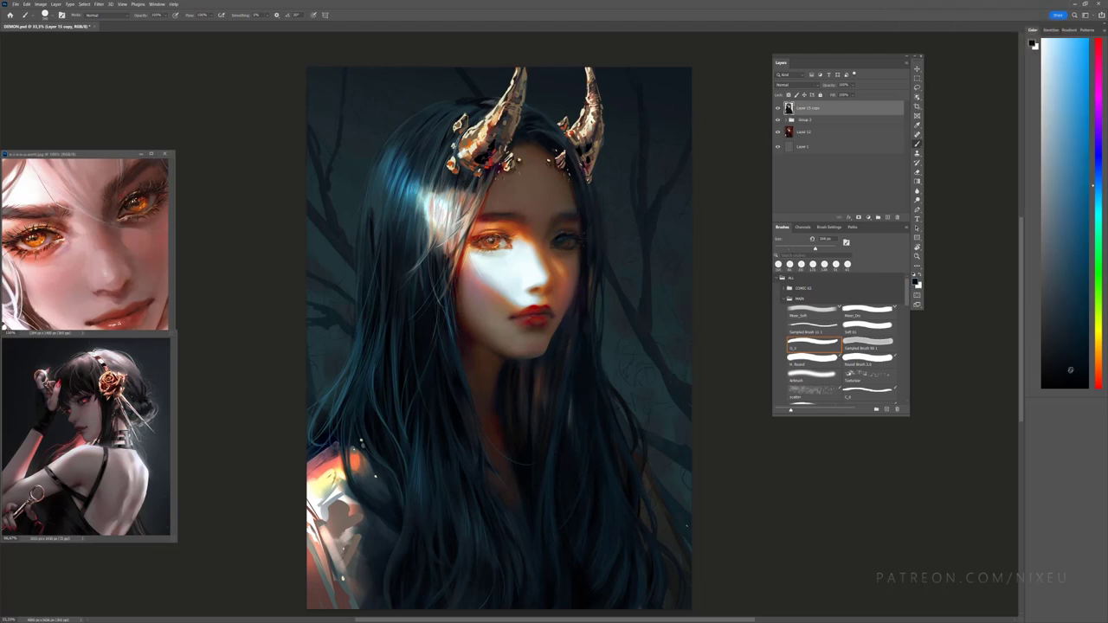
{"action": "left_click", "coordinate": [1070, 373]}
{"action": "left_click", "coordinate": [609, 479], "text": "alt"}
{"action": "left_click", "coordinate": [536, 367], "text": "alt"}
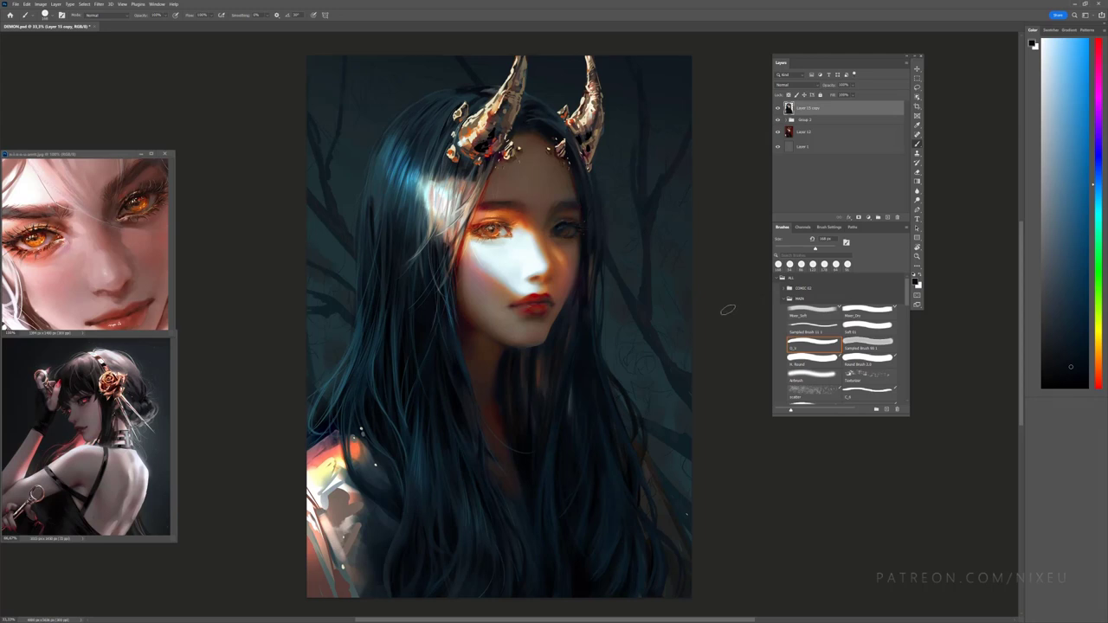
Step: Duplicate Group 1 and raise the copy's fill to darken the branches
{"action": "key", "text": "ctrl+minus"}
{"action": "left_click", "coordinate": [814, 132]}
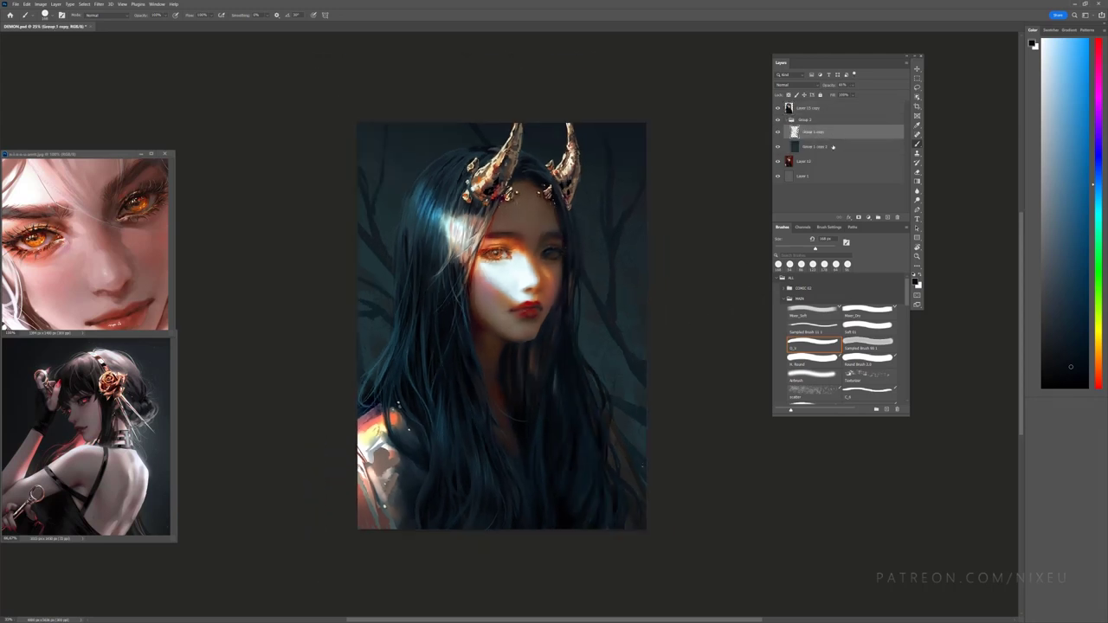
{"action": "left_click_drag", "start_coordinate": [855, 93], "coordinate": [888, 96]}
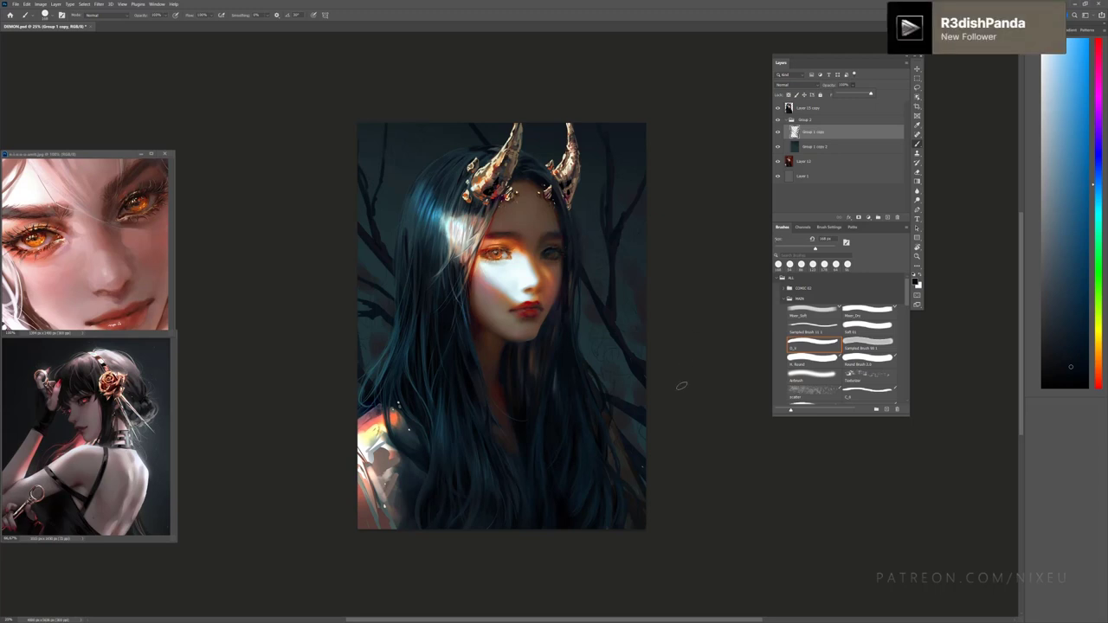
Step: Switch to a soft airbrush and sample darker and lighter teal tones from the portrait
{"action": "left_click", "coordinate": [812, 374]}
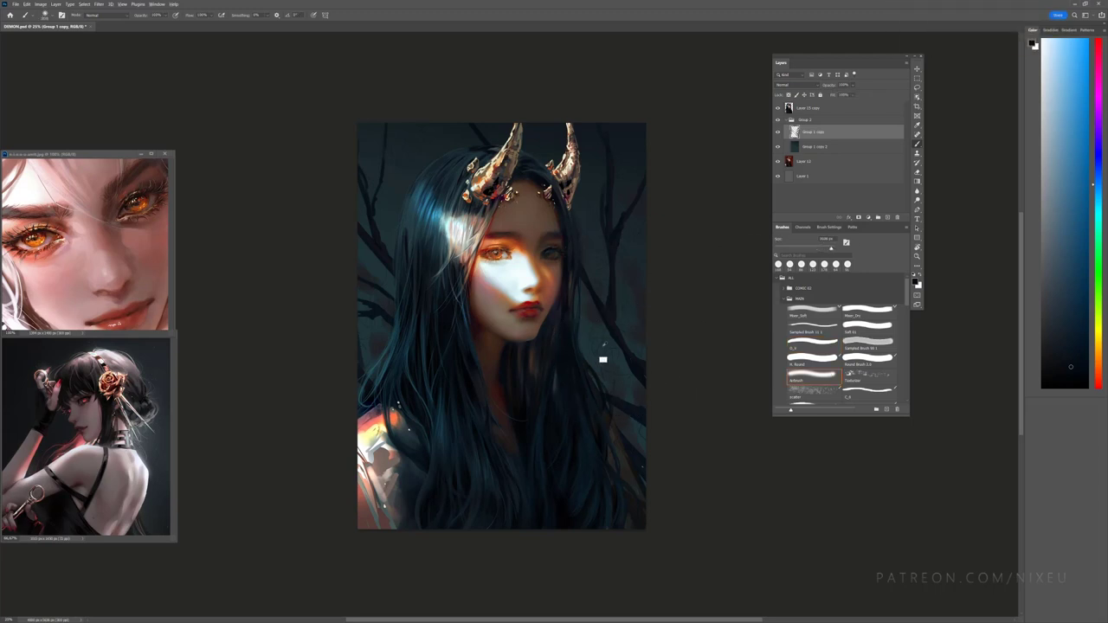
{"action": "left_click", "coordinate": [579, 334], "text": "alt"}
{"action": "key", "text": "ctrl+minus"}
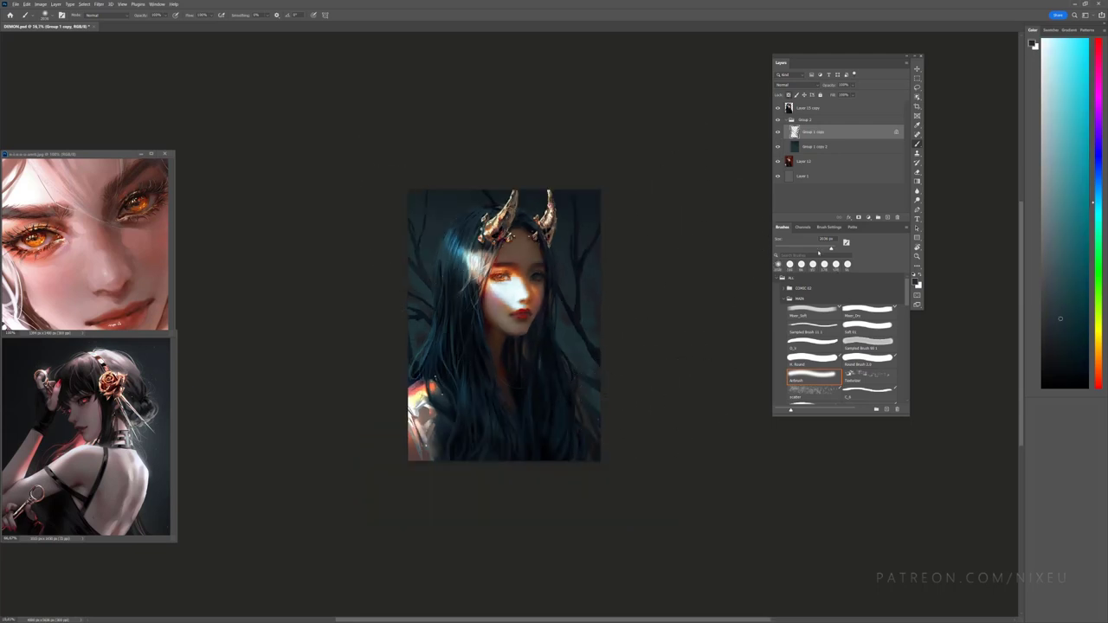
{"action": "left_click", "coordinate": [424, 279], "text": "alt"}
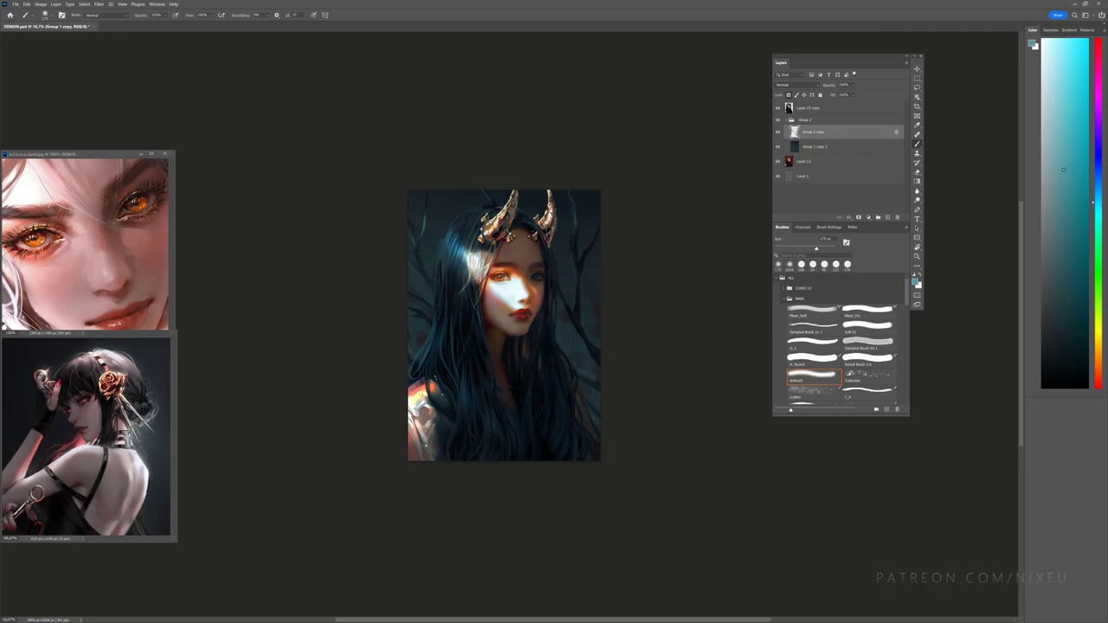
{"action": "left_click", "coordinate": [594, 327], "text": "alt"}
{"action": "key", "text": "ctrl+plus"}
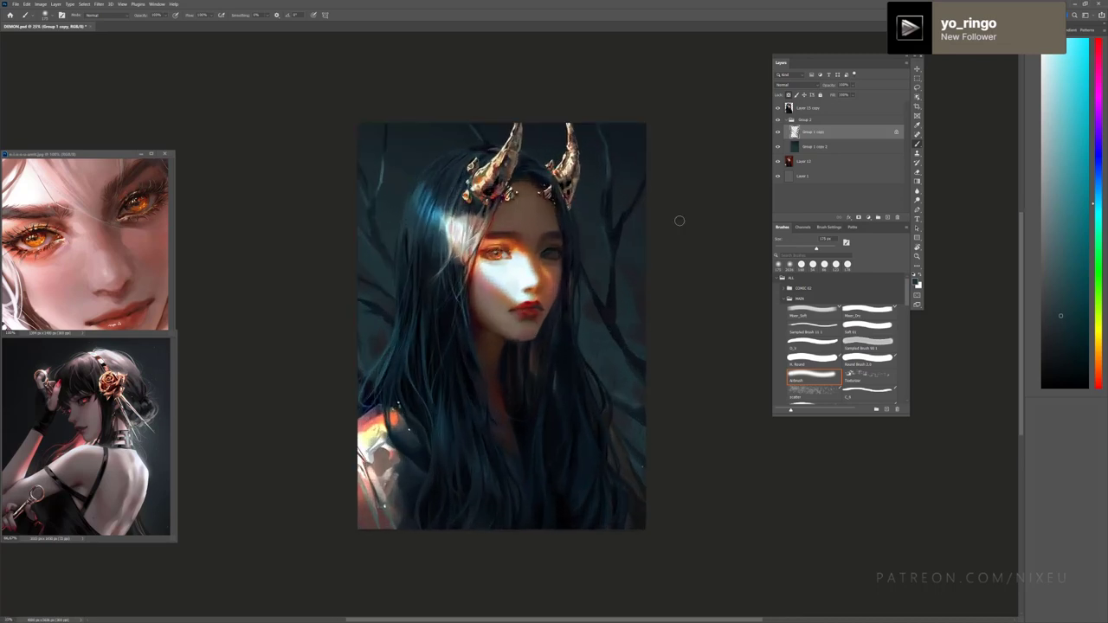
Step: Add a new layer and set up the textured sampled brush in dark teal for the hair
{"action": "left_click", "coordinate": [812, 329]}
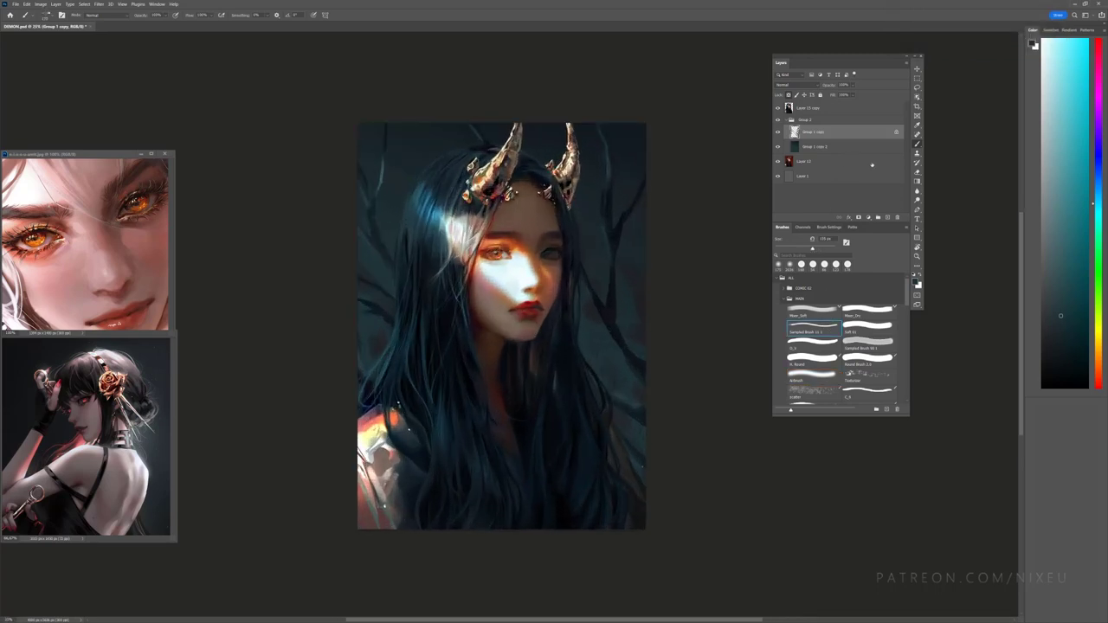
{"action": "key", "text": "ctrl+shift+alt+n"}
{"action": "left_click", "coordinate": [611, 289], "text": "alt"}
{"action": "key", "text": "bracketright"}
{"action": "key", "text": "bracketright"}
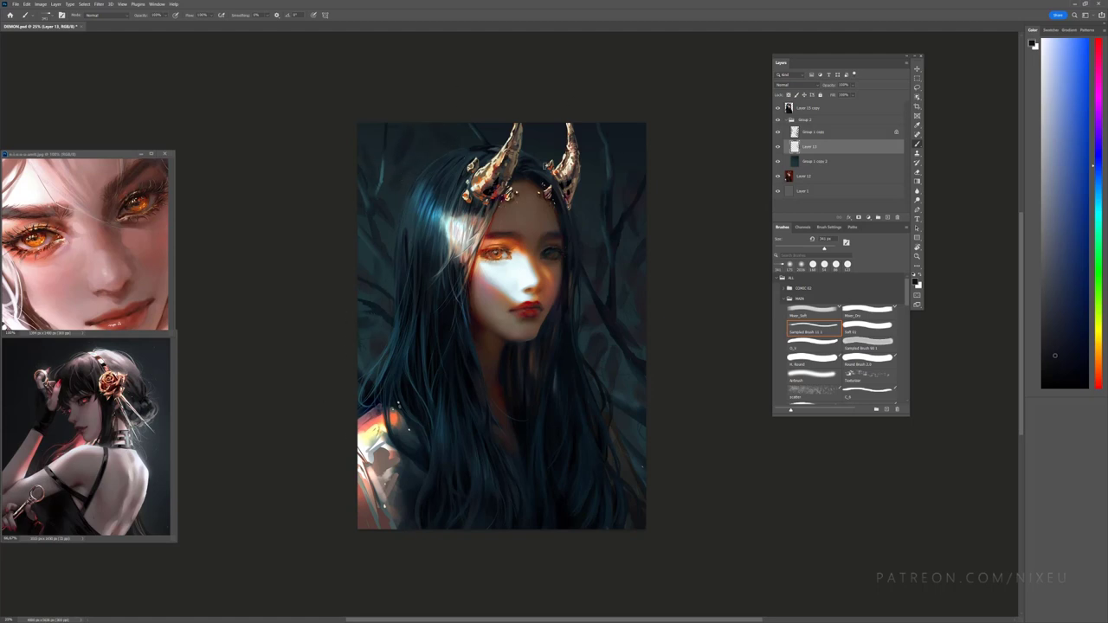
{"action": "left_click", "coordinate": [381, 197], "text": "alt"}
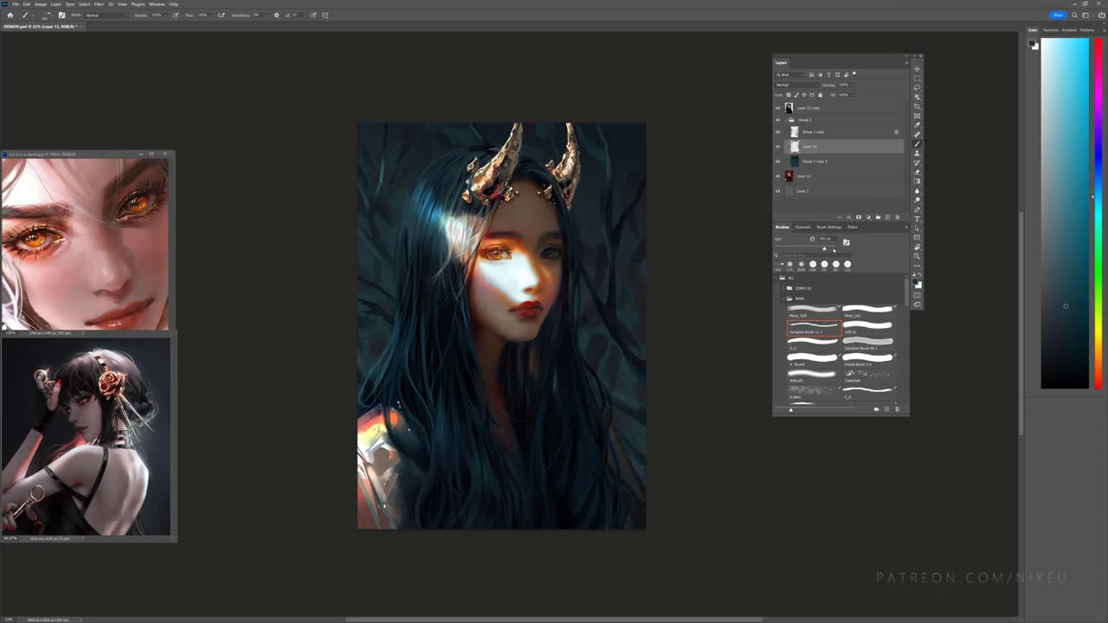
Step: Add a layer above Group 1 copy and settle on a dark desaturated cyan airbrush
{"action": "key", "text": "ctrl+shift+alt+n"}
{"action": "key", "text": "ctrl+minus"}
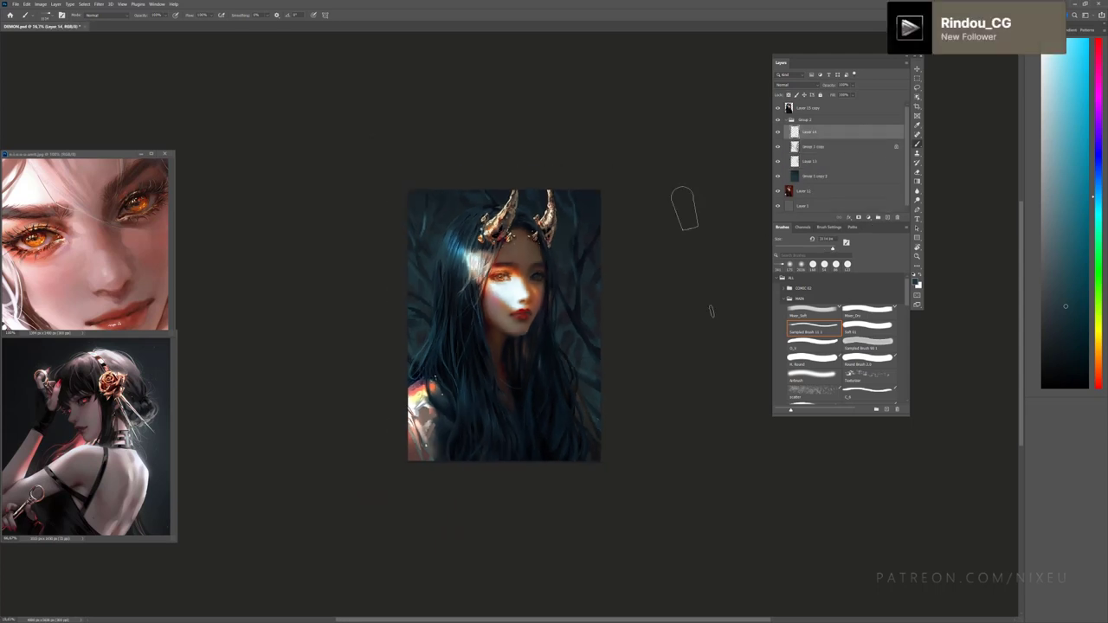
{"action": "left_click", "coordinate": [812, 379]}
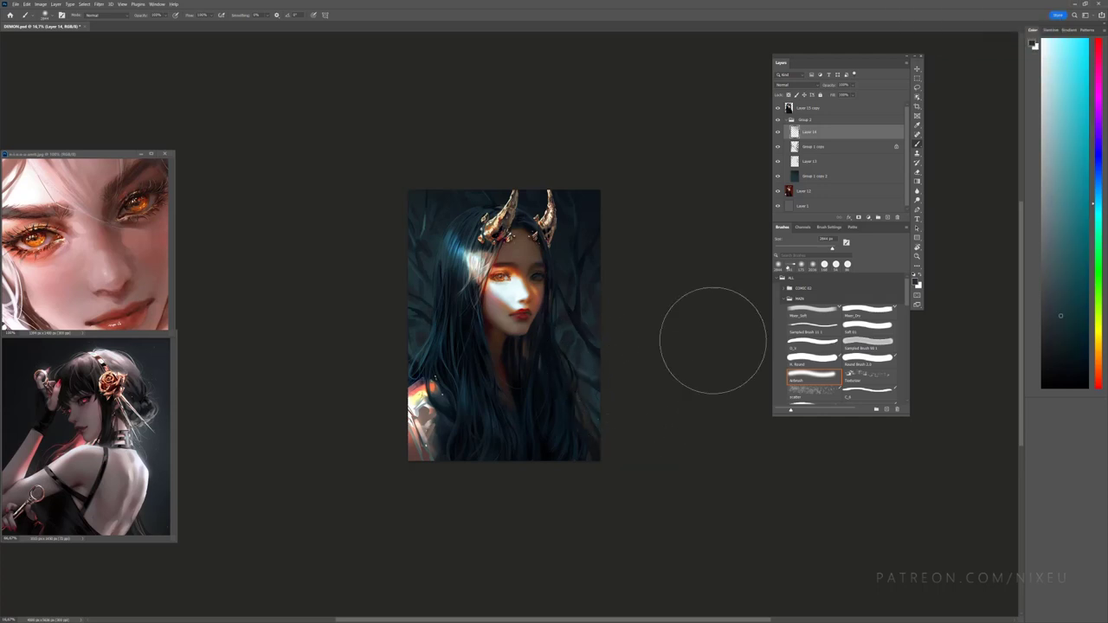
{"action": "left_click", "coordinate": [593, 350], "text": "ctrl"}
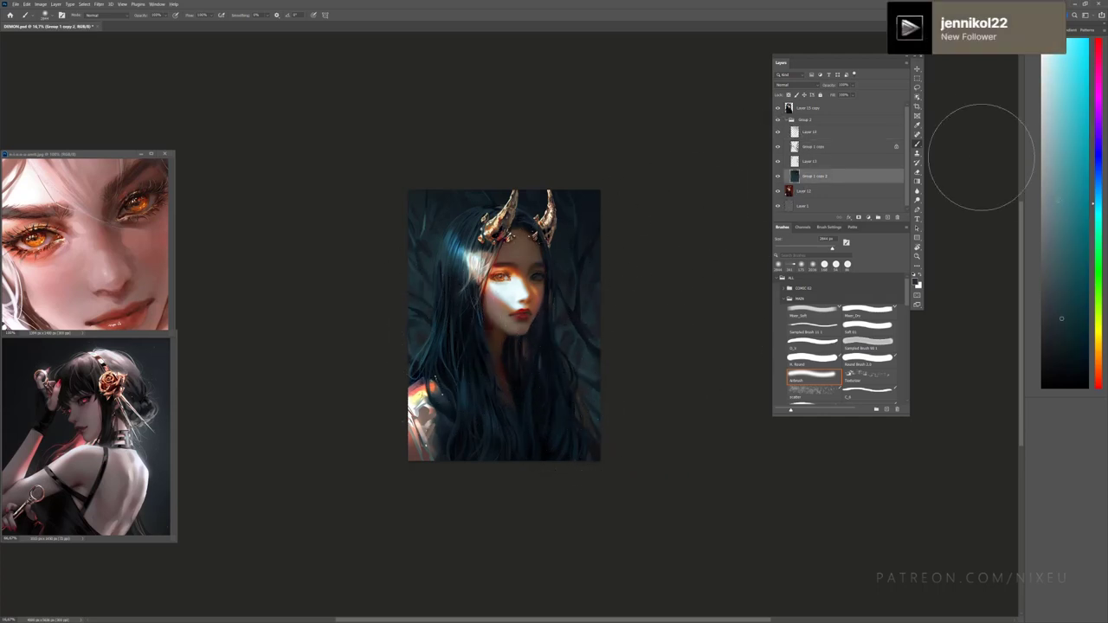
{"action": "left_click", "coordinate": [1082, 272]}
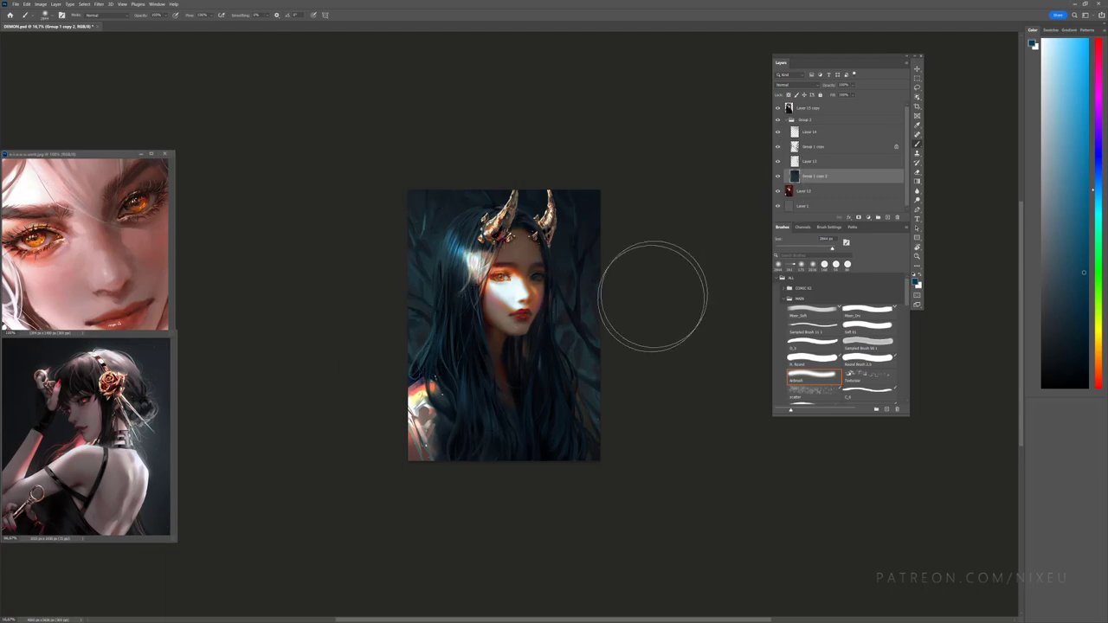
{"action": "left_click", "coordinate": [597, 317], "text": "alt"}
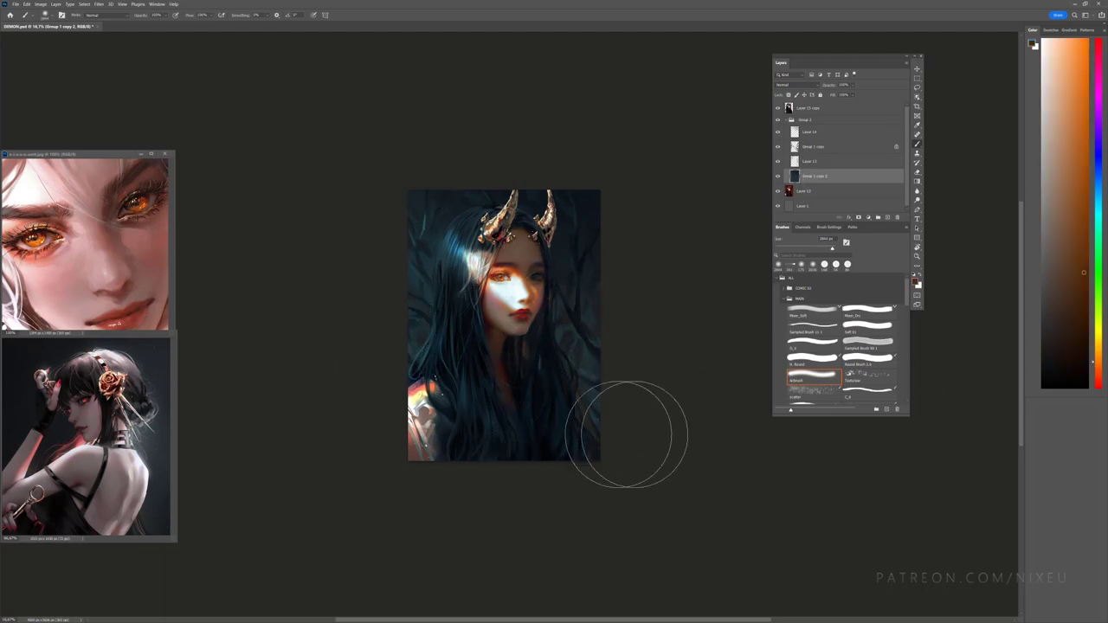
{"action": "left_click", "coordinate": [598, 359], "text": "alt"}
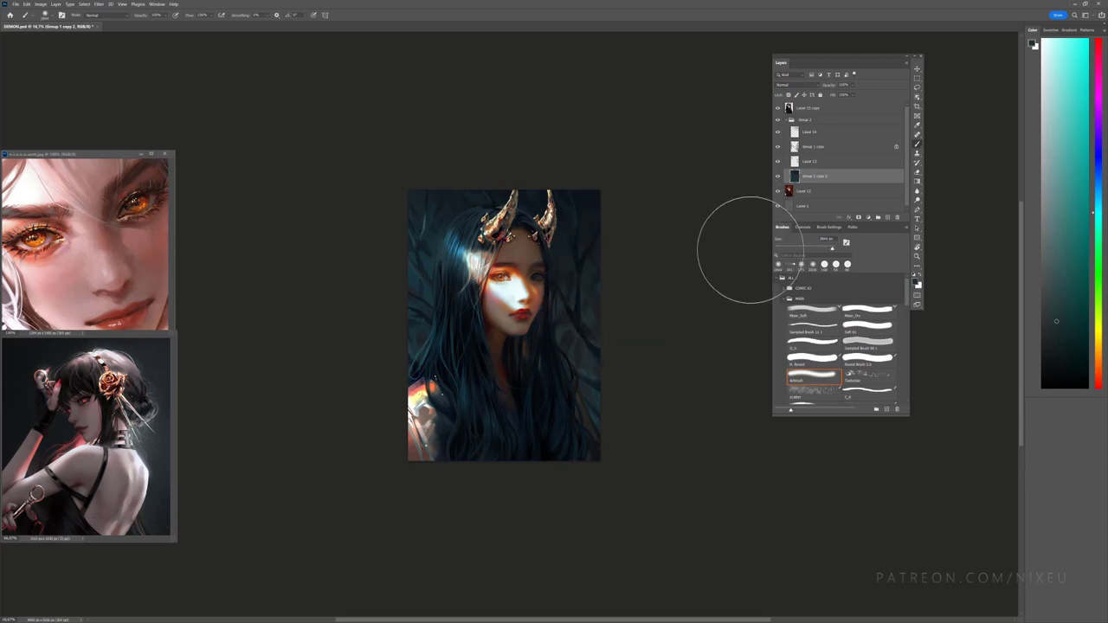
Step: Zoom in and make Layer 14 the active layer
{"action": "key", "text": "ctrl+plus"}
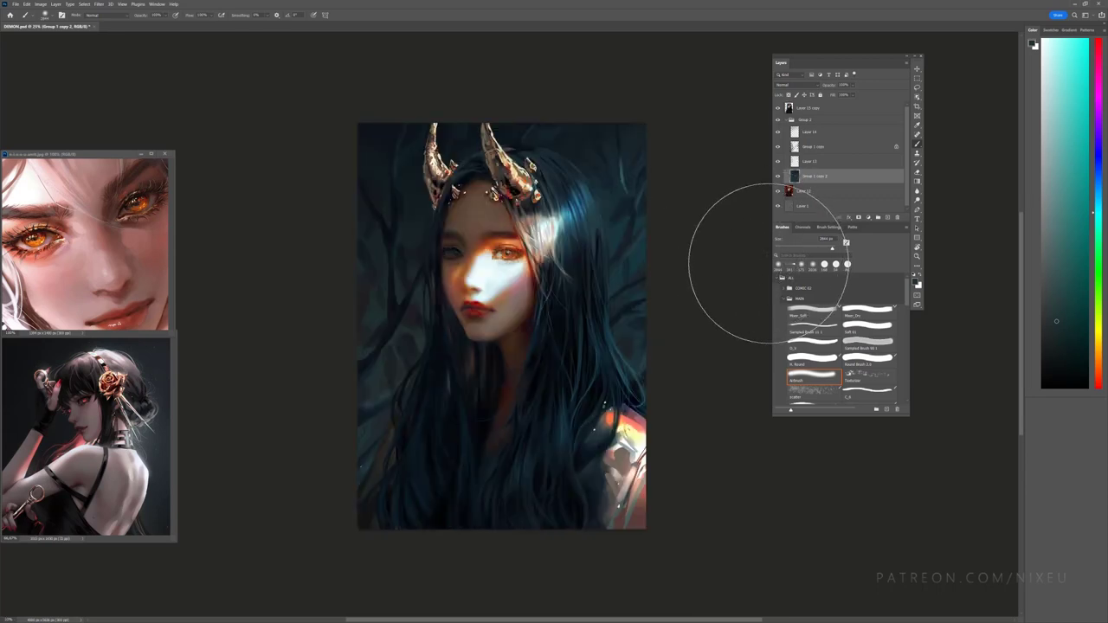
{"action": "left_click", "coordinate": [838, 134]}
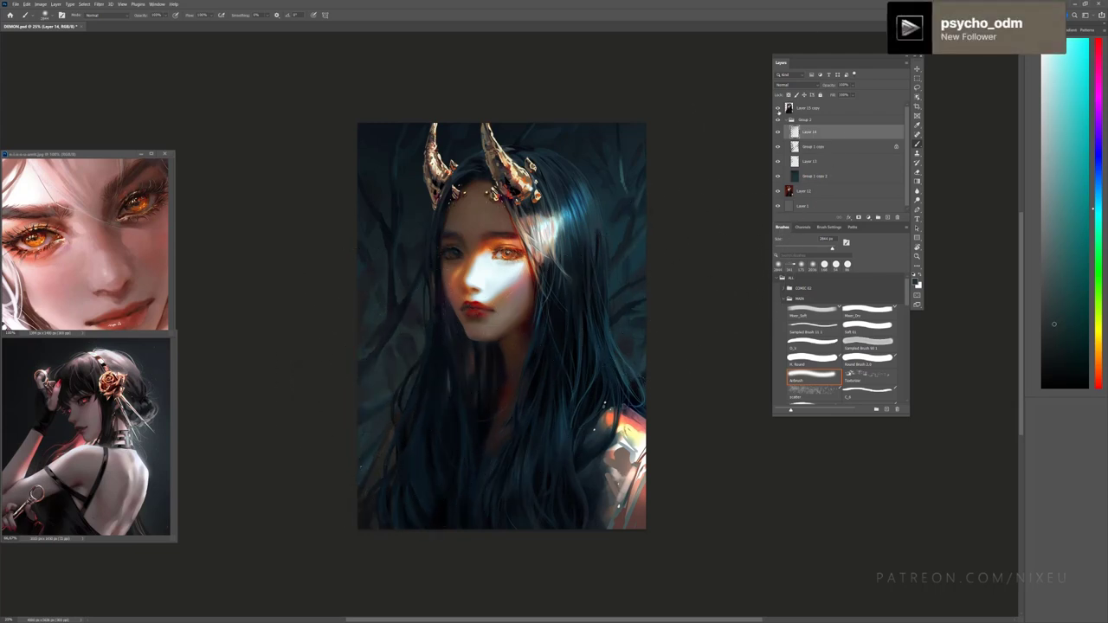
{"action": "left_click", "coordinate": [916, 87]}
Step: Lasso strips along the portrait's left and right edges on Layer 15 copy
{"action": "mouse_move", "coordinate": [421, 123]}
{"action": "left_mouse_down"}
{"action": "mouse_move", "coordinate": [374, 442]}
{"action": "mouse_move", "coordinate": [351, 121]}
{"action": "left_mouse_up"}
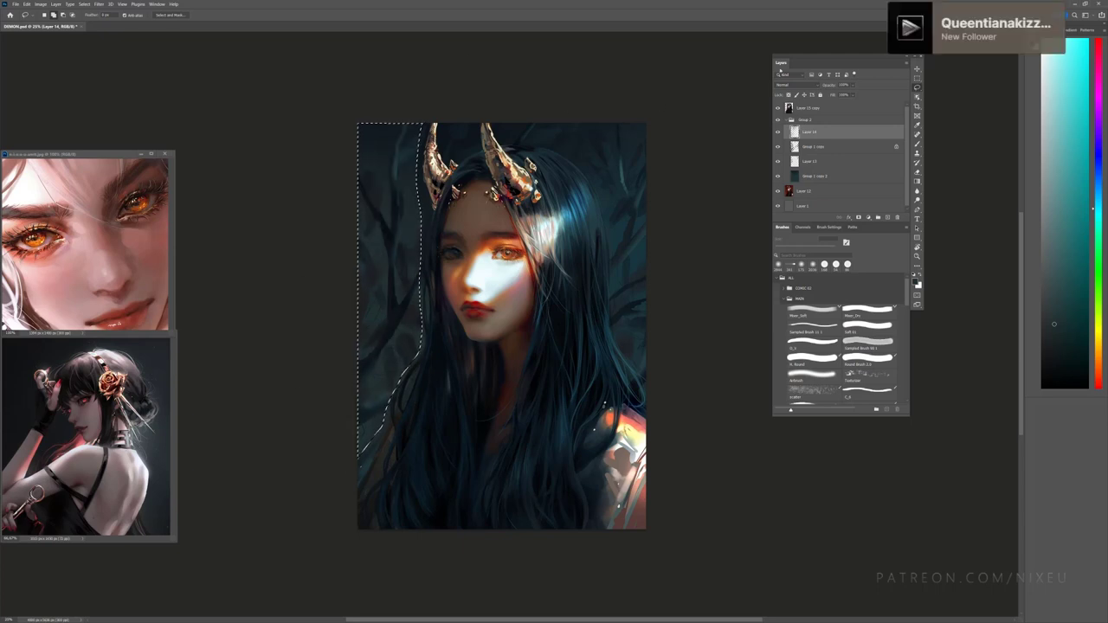
{"action": "left_click", "coordinate": [809, 108]}
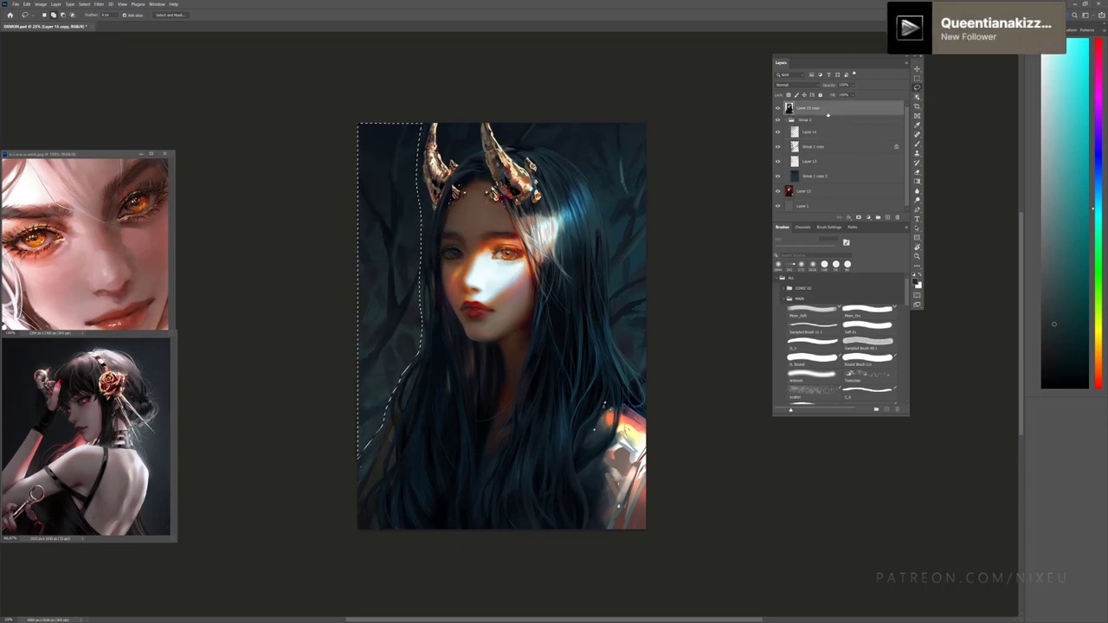
{"action": "key", "text": "ctrl+d"}
{"action": "left_click_drag", "start_coordinate": [585, 120], "coordinate": [638, 357]}
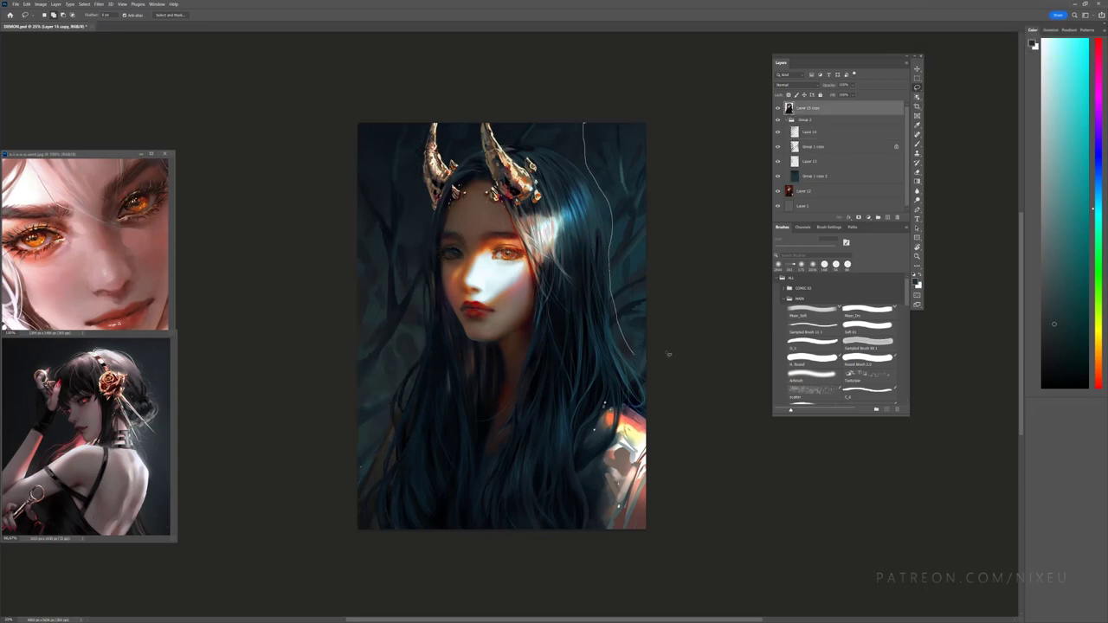
Step: Flip the canvas back, set Group 1 copy to 100% opacity, and merge Layer 13 down
{"action": "key", "text": "h"}
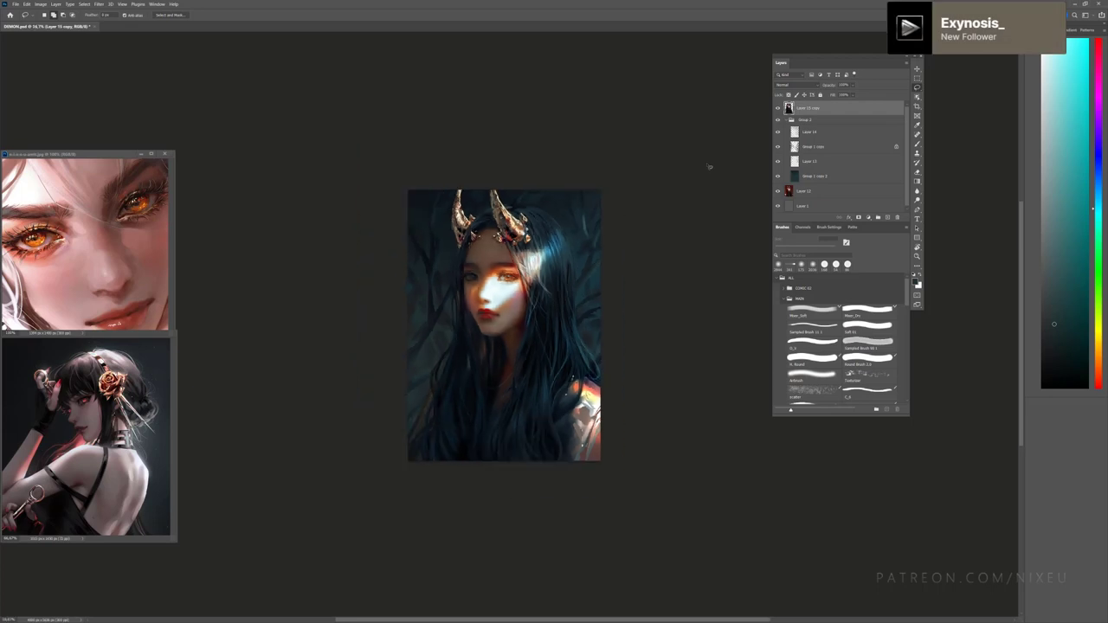
{"action": "key", "text": "ctrl+minus"}
{"action": "left_click", "coordinate": [822, 147]}
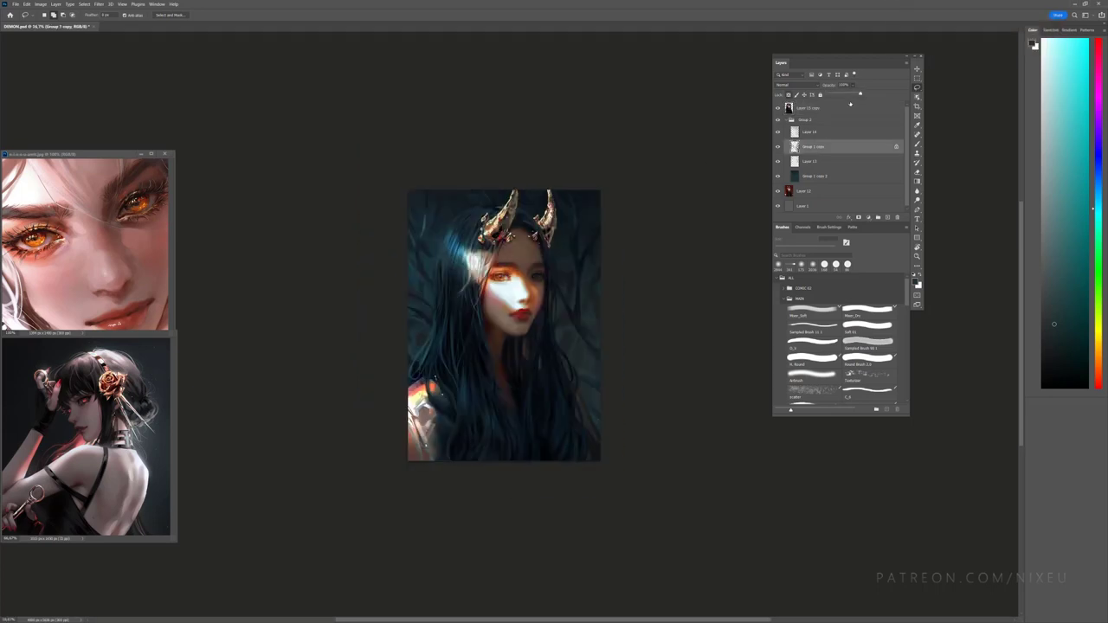
{"action": "left_click_drag", "start_coordinate": [851, 95], "coordinate": [884, 95]}
{"action": "right_click", "coordinate": [839, 159]}
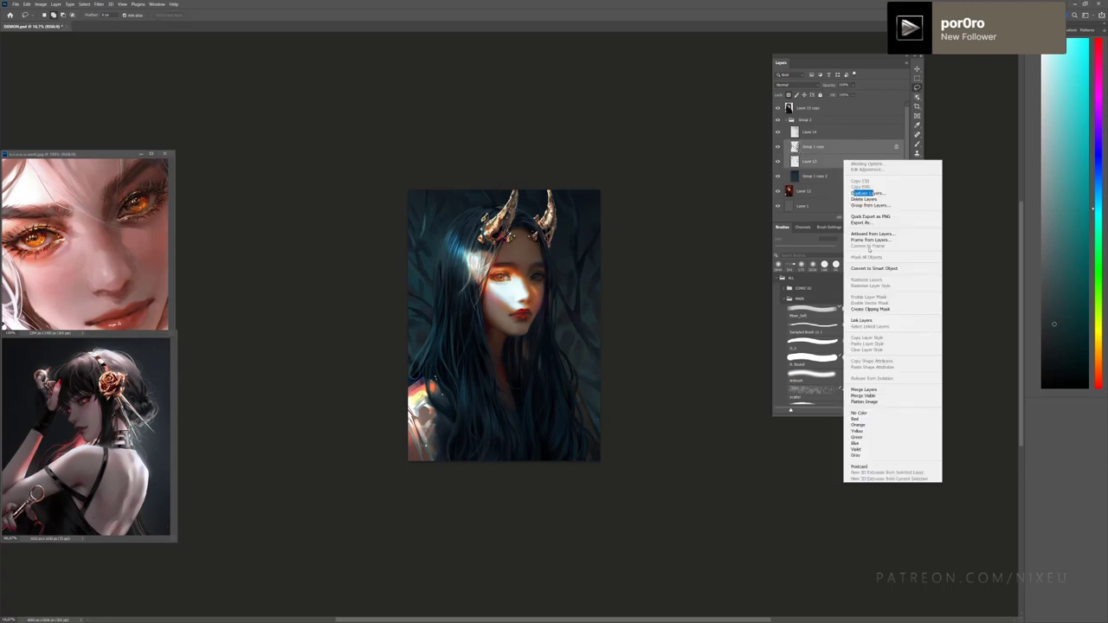
{"action": "left_click", "coordinate": [865, 390]}
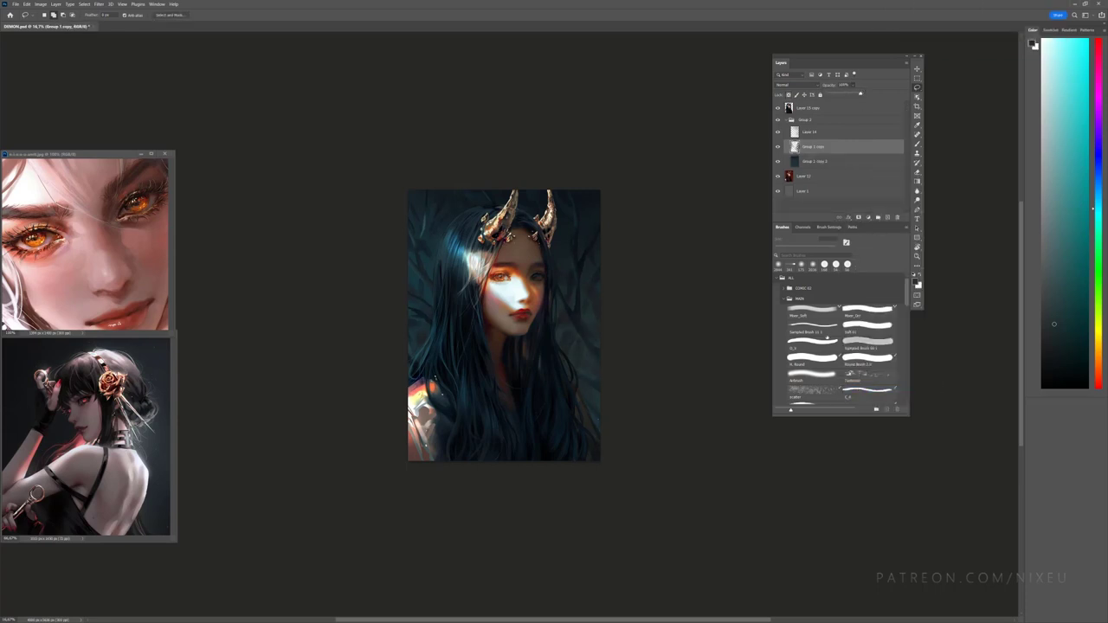
{"action": "left_click", "coordinate": [818, 329]}
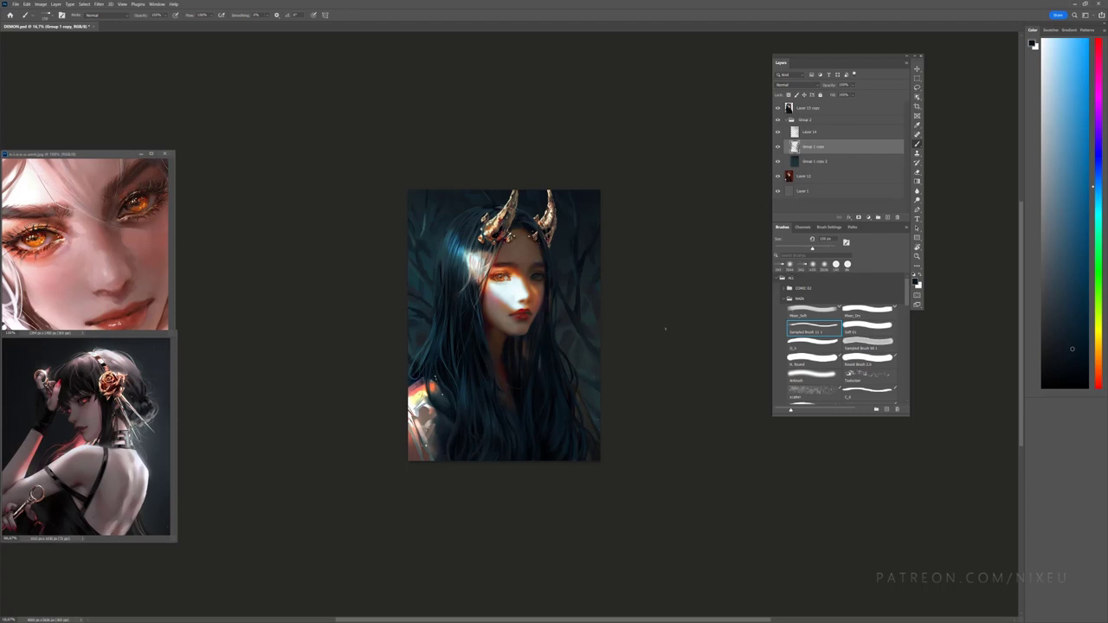
Step: Create Layer 15 above Layer 14 and choose the Soft 01 brush
{"action": "key", "text": "ctrl+shift+alt+n"}
{"action": "left_click_drag", "start_coordinate": [860, 136], "coordinate": [858, 135]}
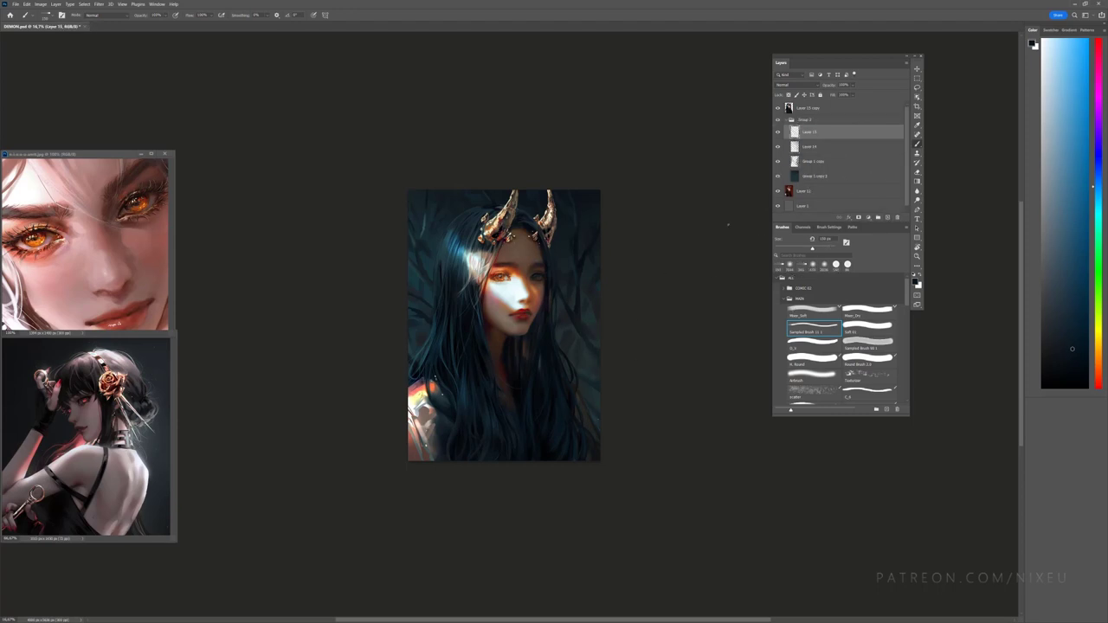
{"action": "key", "text": "period"}
{"action": "key", "text": "period"}
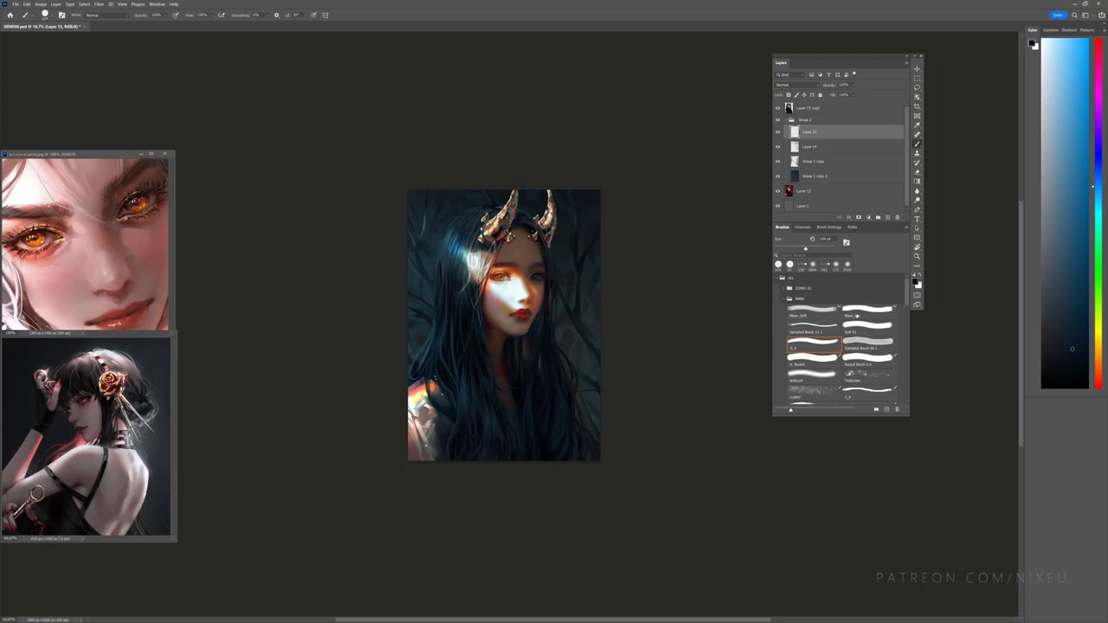
{"action": "left_click", "coordinate": [866, 327]}
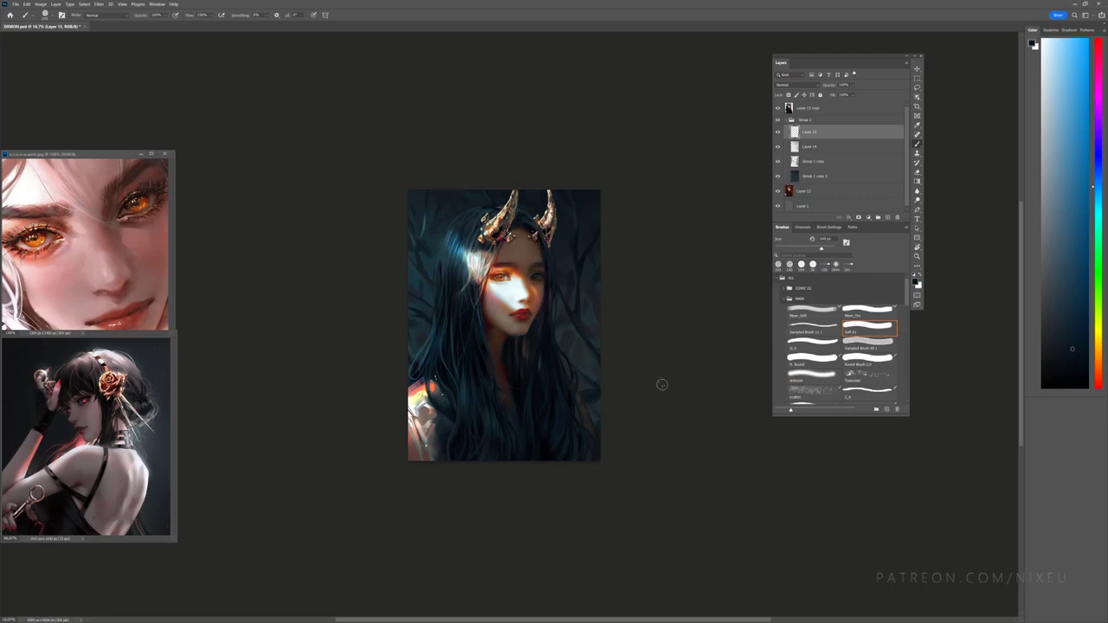
Step: Add a top layer and paint inside a lasso selection of the bottom-left corner
{"action": "key", "text": "ctrl+shift+alt+n"}
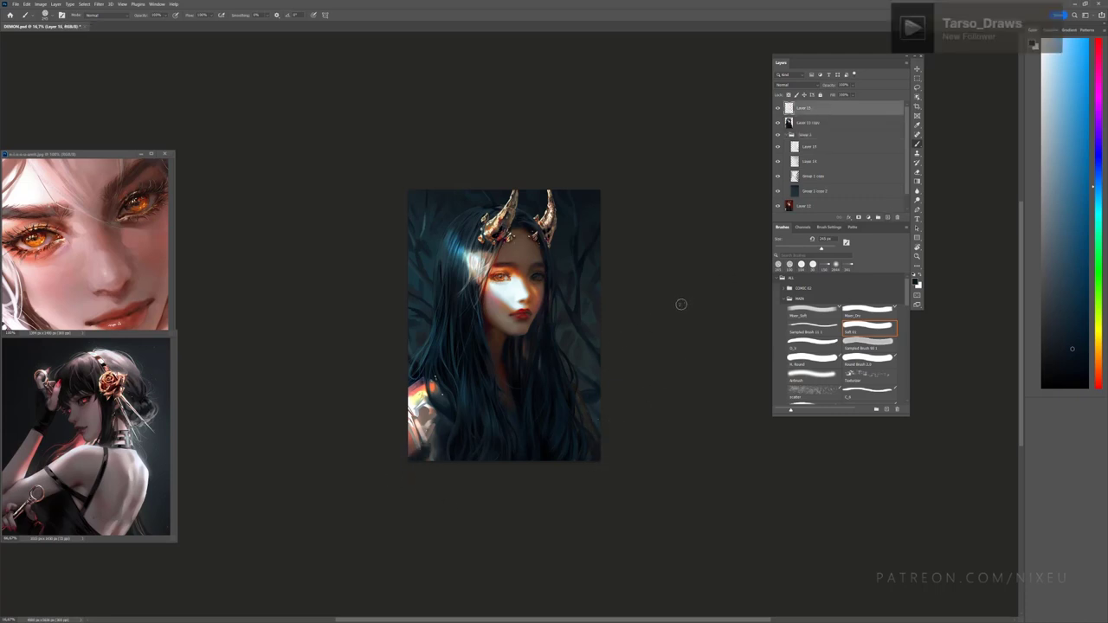
{"action": "key", "text": "l"}
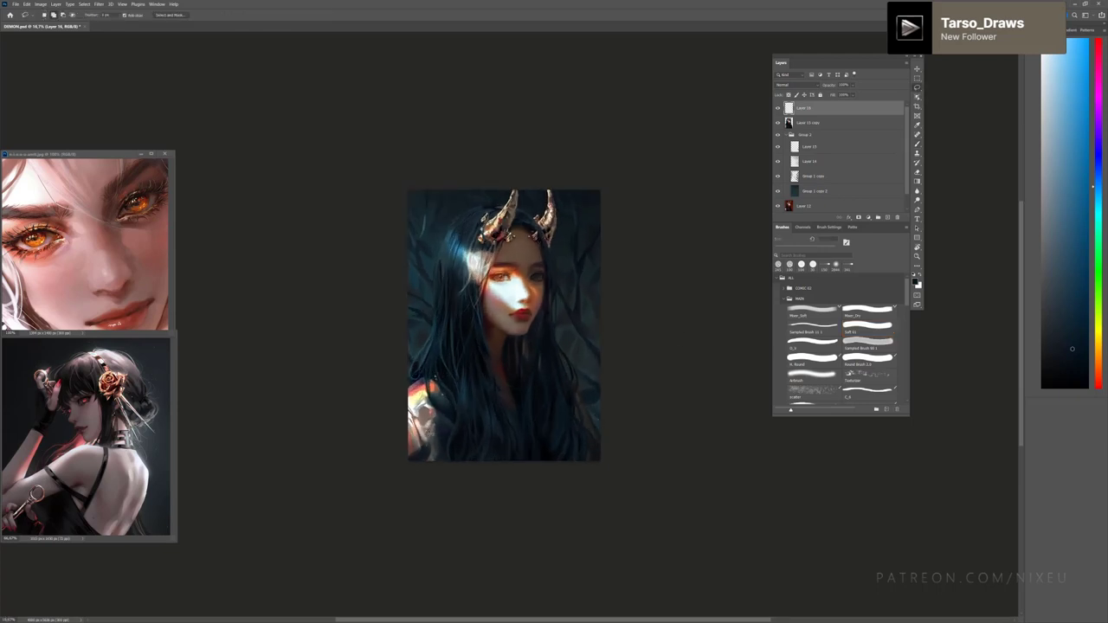
{"action": "left_click_drag", "start_coordinate": [425, 438], "coordinate": [416, 461]}
{"action": "key", "text": "ctrl+plus"}
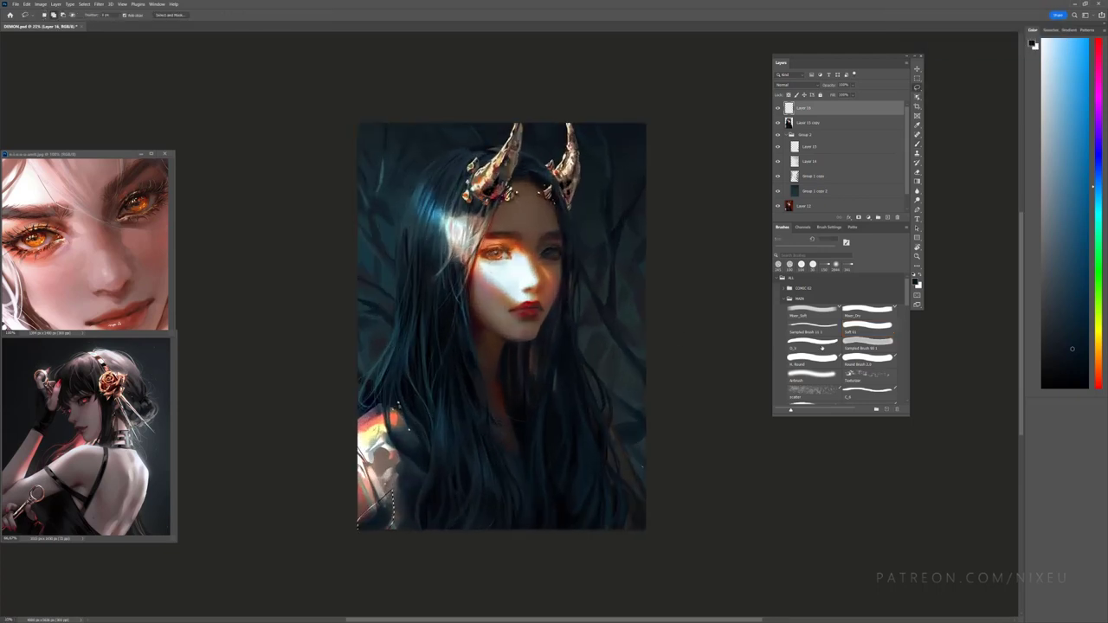
{"action": "key", "text": "ctrl+plus"}
{"action": "key", "text": "b"}
{"action": "left_click", "coordinate": [812, 329]}
{"action": "mouse_move", "coordinate": [312, 554]}
{"action": "left_mouse_down"}
{"action": "mouse_move", "coordinate": [350, 589]}
{"action": "mouse_move", "coordinate": [339, 585]}
{"action": "left_mouse_up"}
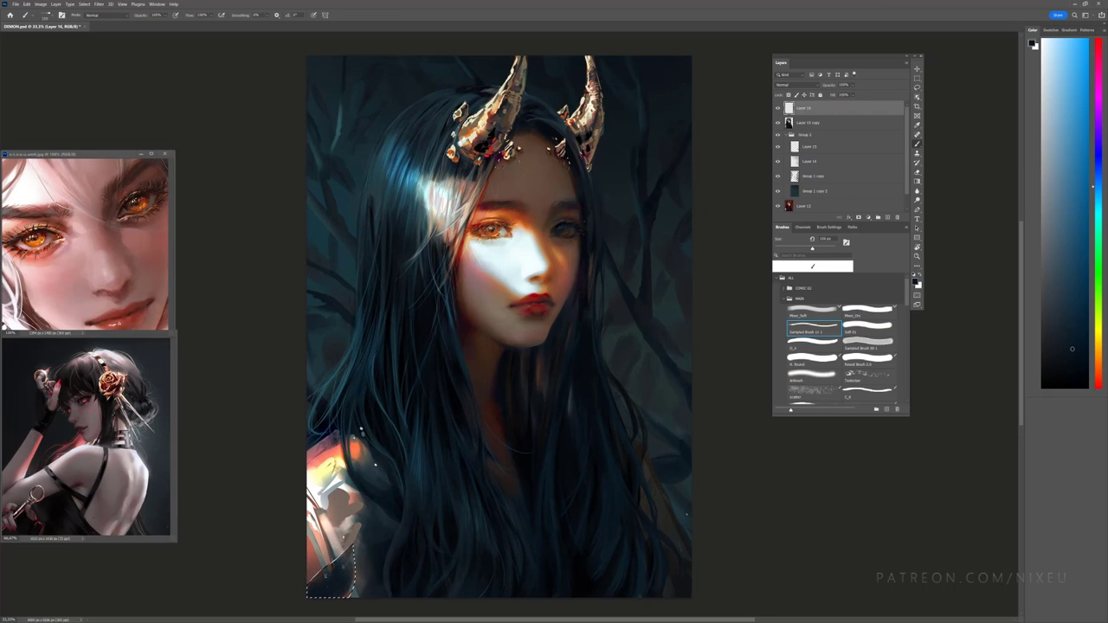
{"action": "left_click_drag", "start_coordinate": [353, 547], "coordinate": [355, 587]}
{"action": "mouse_move", "coordinate": [310, 547]}
{"action": "left_mouse_down"}
{"action": "mouse_move", "coordinate": [351, 597]}
{"action": "mouse_move", "coordinate": [333, 594]}
{"action": "left_mouse_up"}
Step: Pick light cyan and dark teal, enlarge the brush, and drop the corner selection
{"action": "left_click", "coordinate": [1093, 210]}
{"action": "key", "text": "bracketright"}
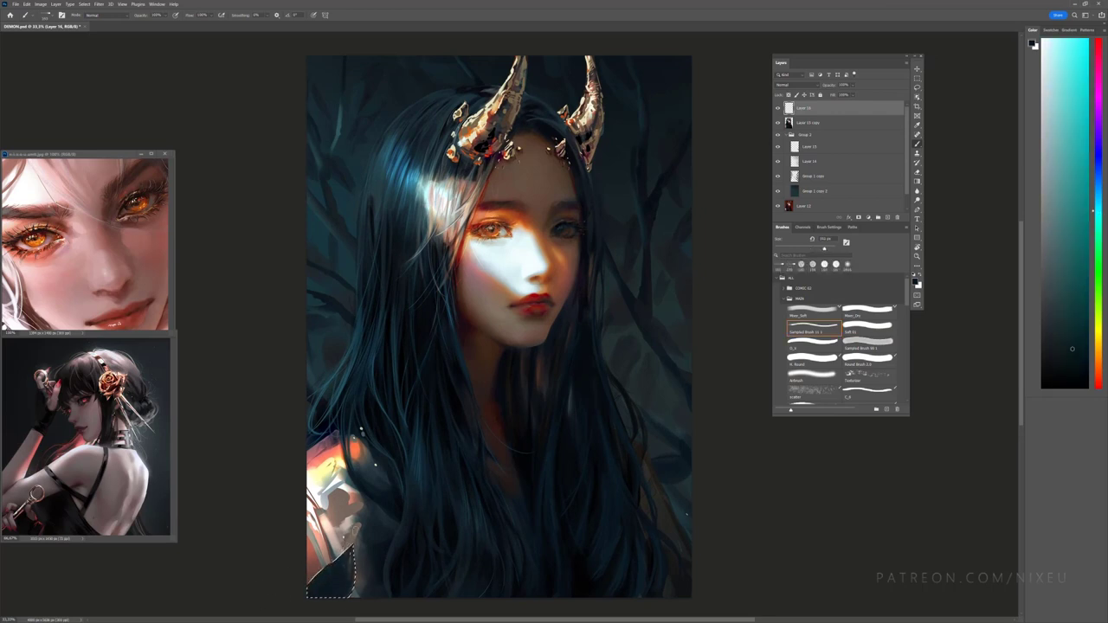
{"action": "left_click", "coordinate": [419, 195], "text": "alt"}
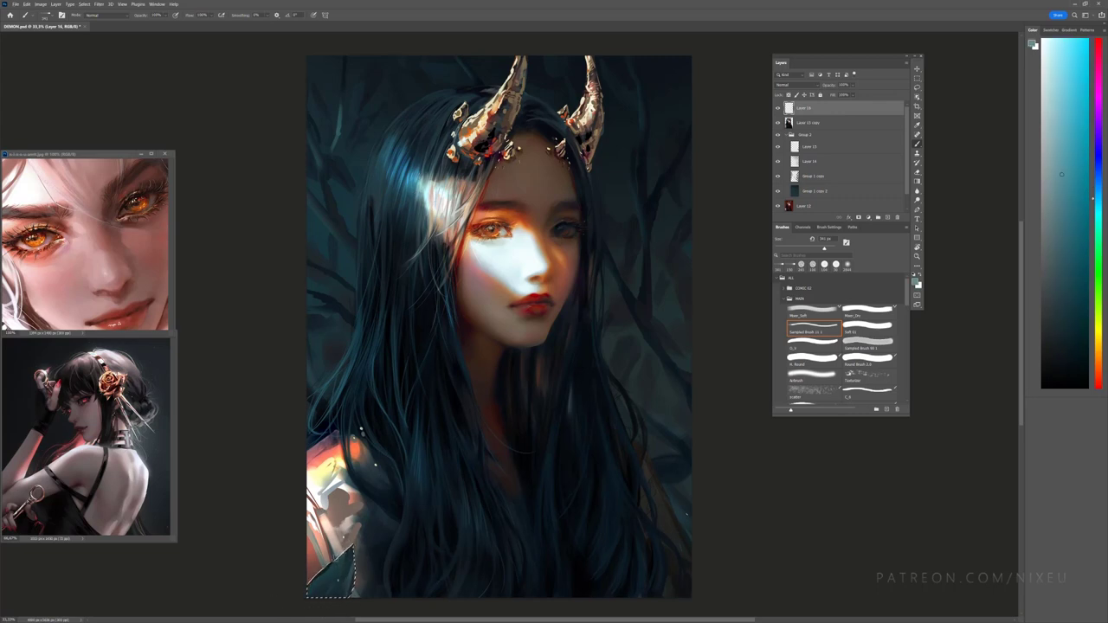
{"action": "left_click", "coordinate": [1064, 303]}
{"action": "key", "text": "ctrl+minus"}
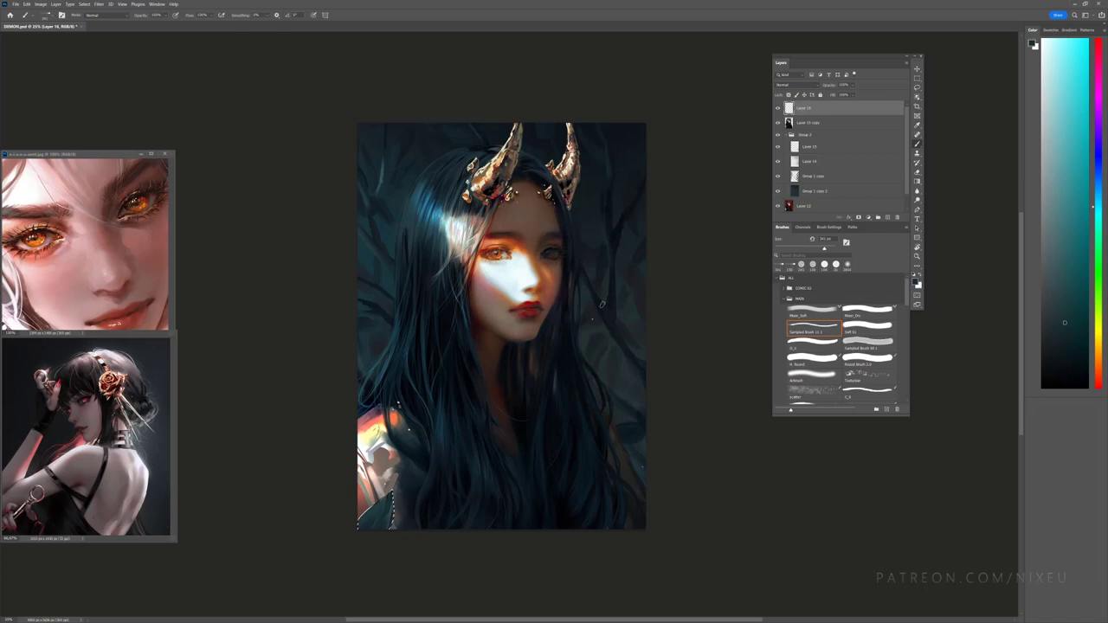
{"action": "key", "text": "ctrl+d"}
Step: Copy the bottom-left corner to a new layer, move it up-right and rotate it about 60°
{"action": "key", "text": "l"}
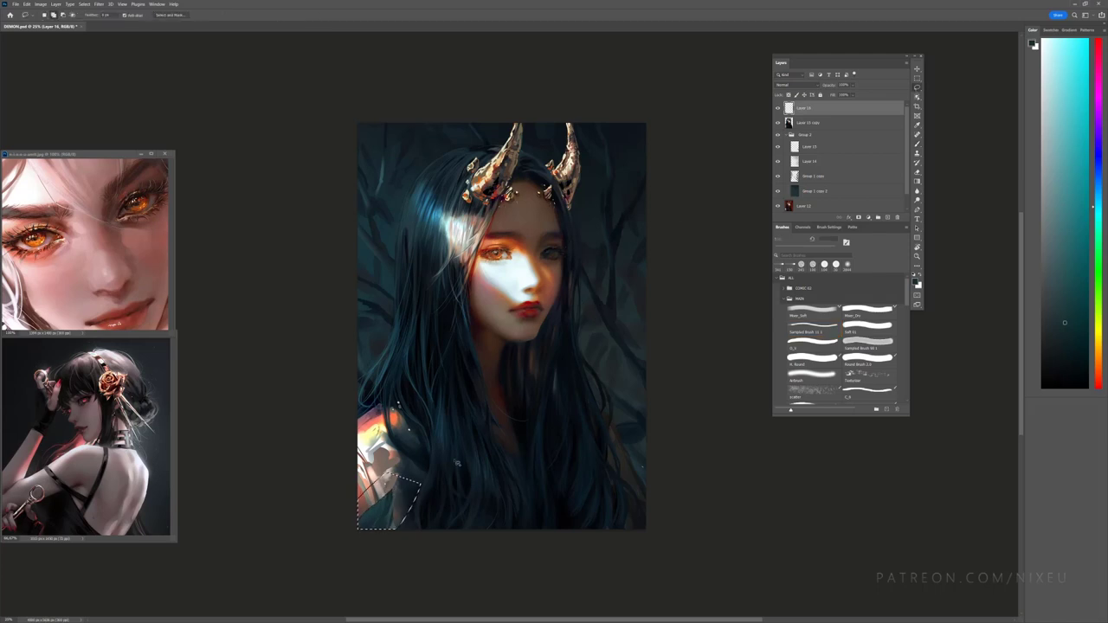
{"action": "left_click_drag", "start_coordinate": [421, 477], "coordinate": [419, 502]}
{"action": "key", "text": "ctrl+j"}
{"action": "right_click", "coordinate": [414, 500]}
{"action": "left_click", "coordinate": [451, 431]}
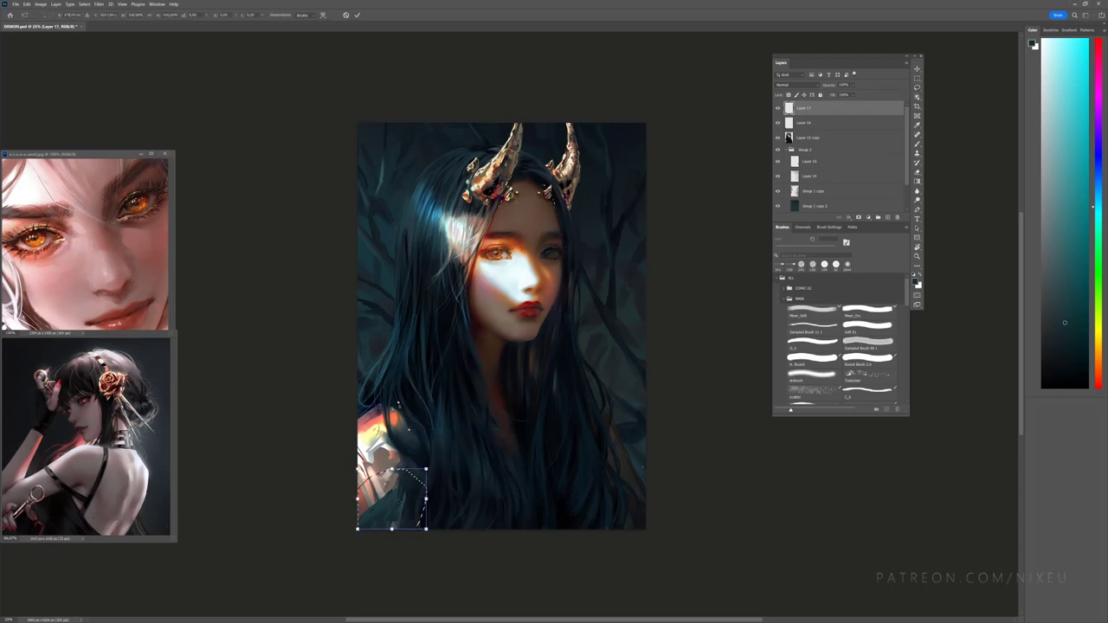
{"action": "left_click_drag", "start_coordinate": [394, 497], "coordinate": [647, 394]}
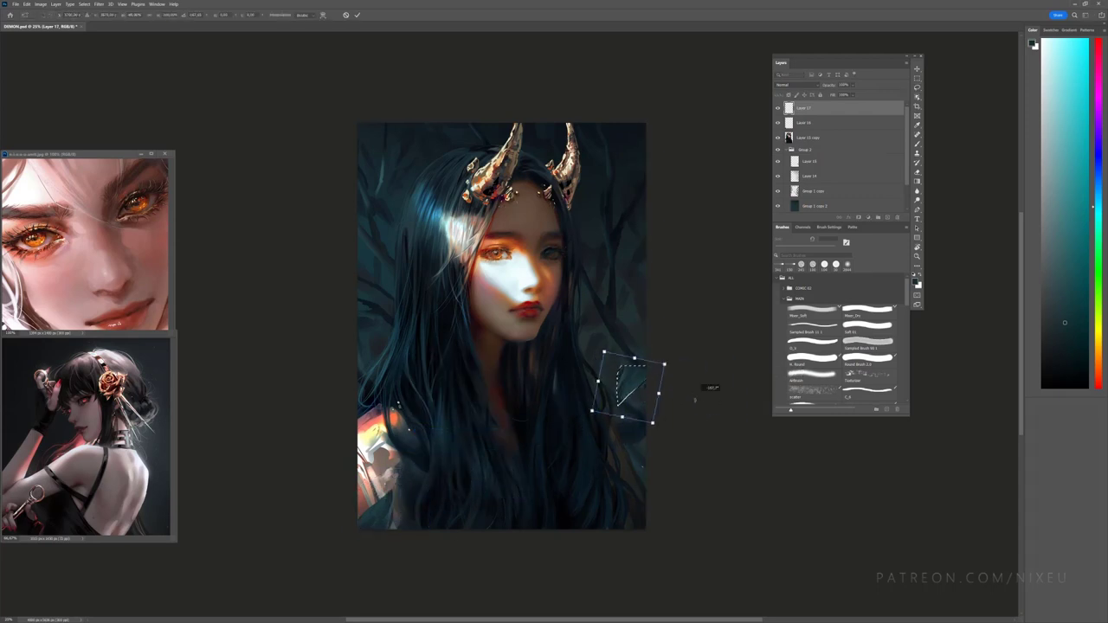
{"action": "left_click_drag", "start_coordinate": [686, 428], "coordinate": [678, 372]}
{"action": "left_click", "coordinate": [357, 14]}
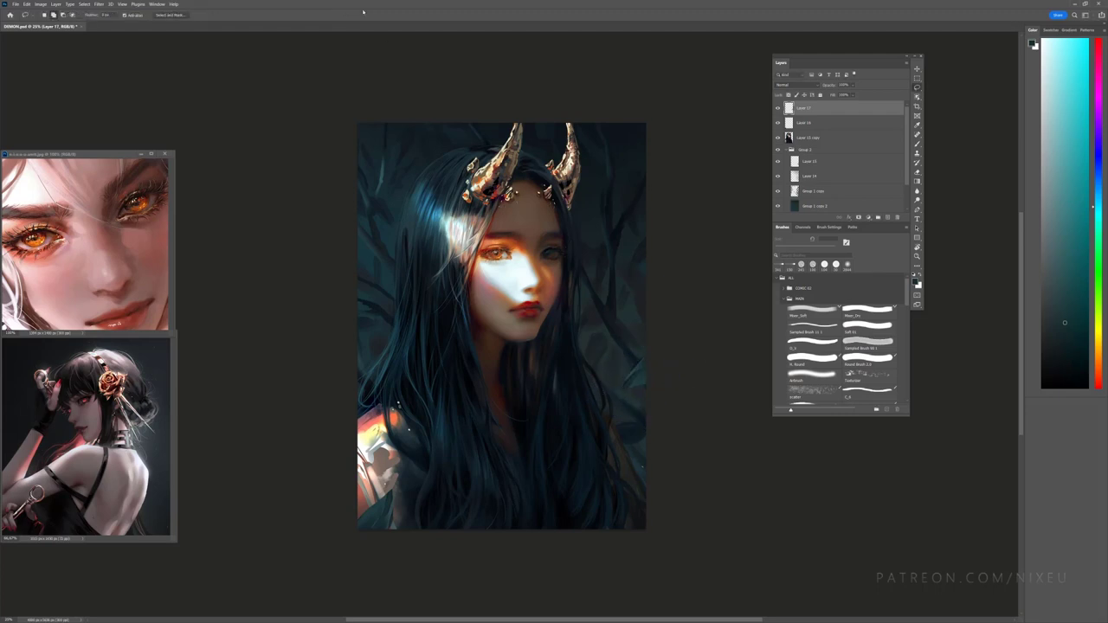
Step: Merge Layer 16 and return to a brush preset
{"action": "right_click", "coordinate": [833, 122]}
{"action": "left_click", "coordinate": [861, 183]}
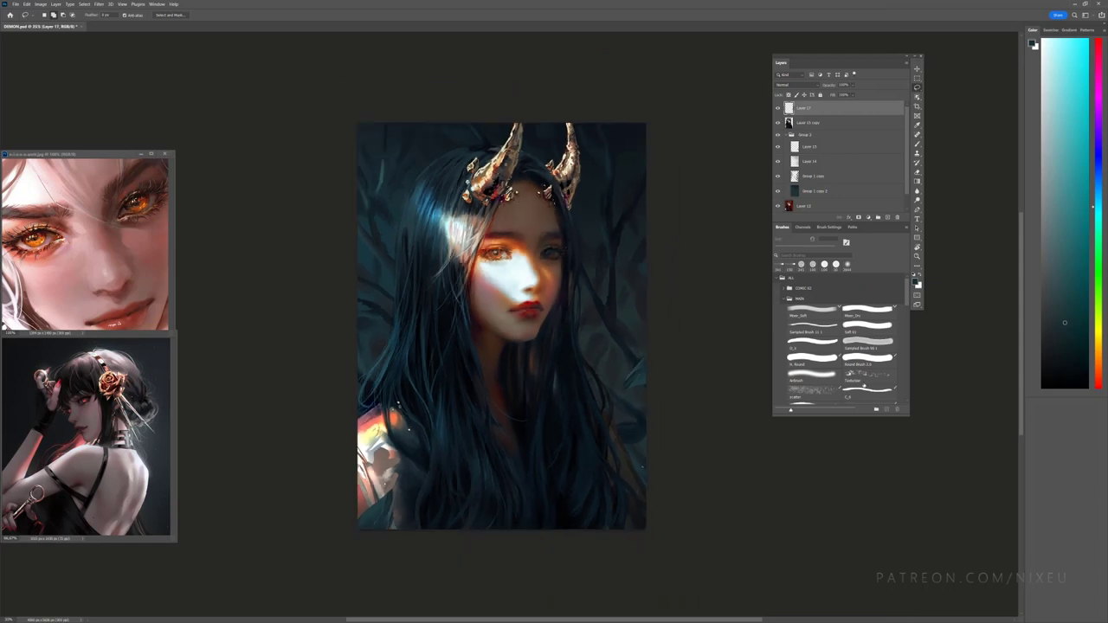
{"action": "left_click", "coordinate": [868, 391]}
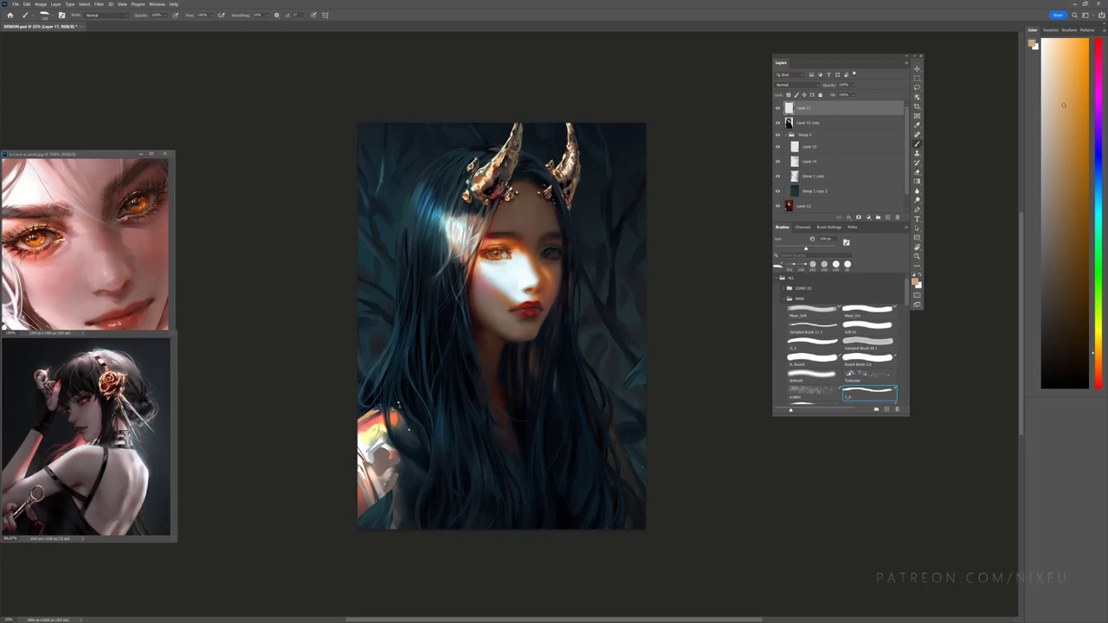
Step: Paint dark teal over the orange armour with a small Soft 01 brush
{"action": "left_click", "coordinate": [375, 426], "text": "alt"}
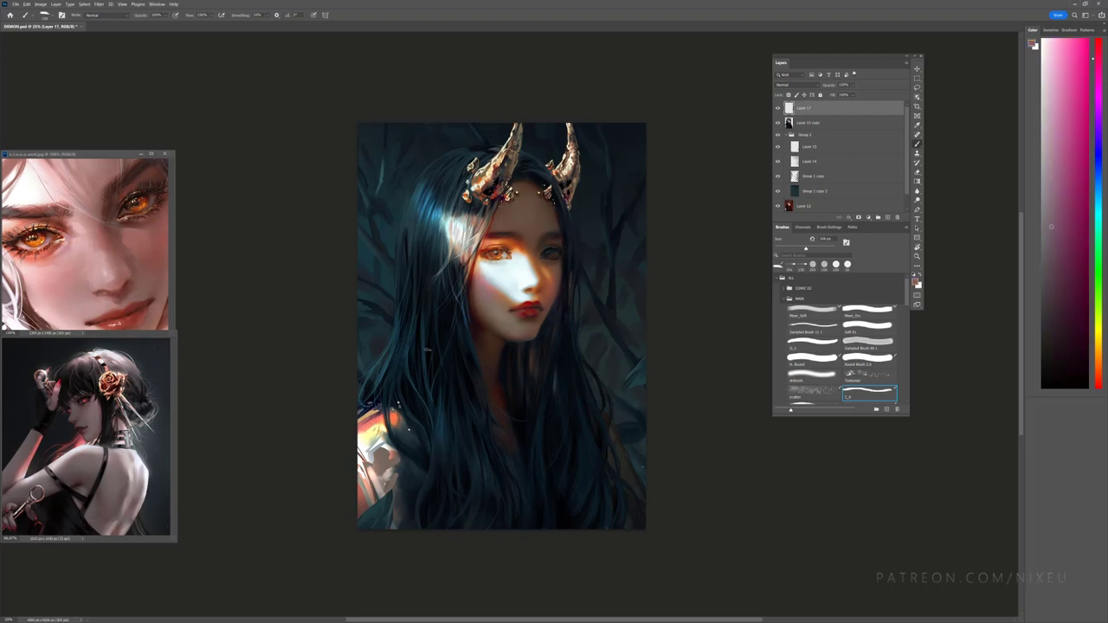
{"action": "left_click", "coordinate": [405, 449], "text": "alt"}
{"action": "left_click", "coordinate": [865, 327]}
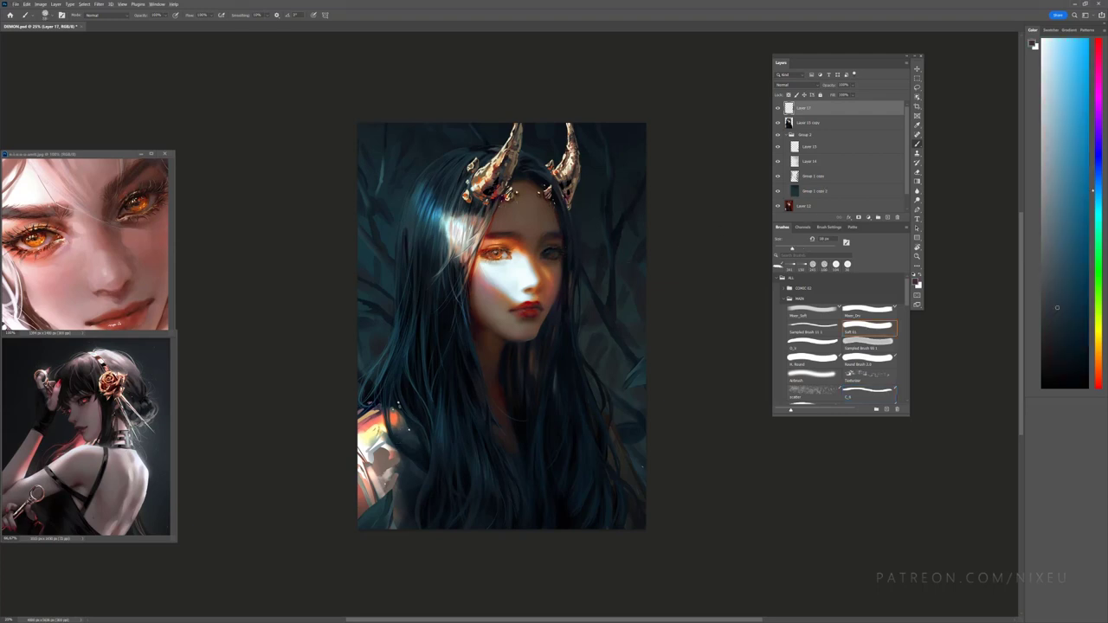
{"action": "left_click", "coordinate": [399, 446], "text": "alt"}
{"action": "left_click", "coordinate": [410, 457], "text": "alt"}
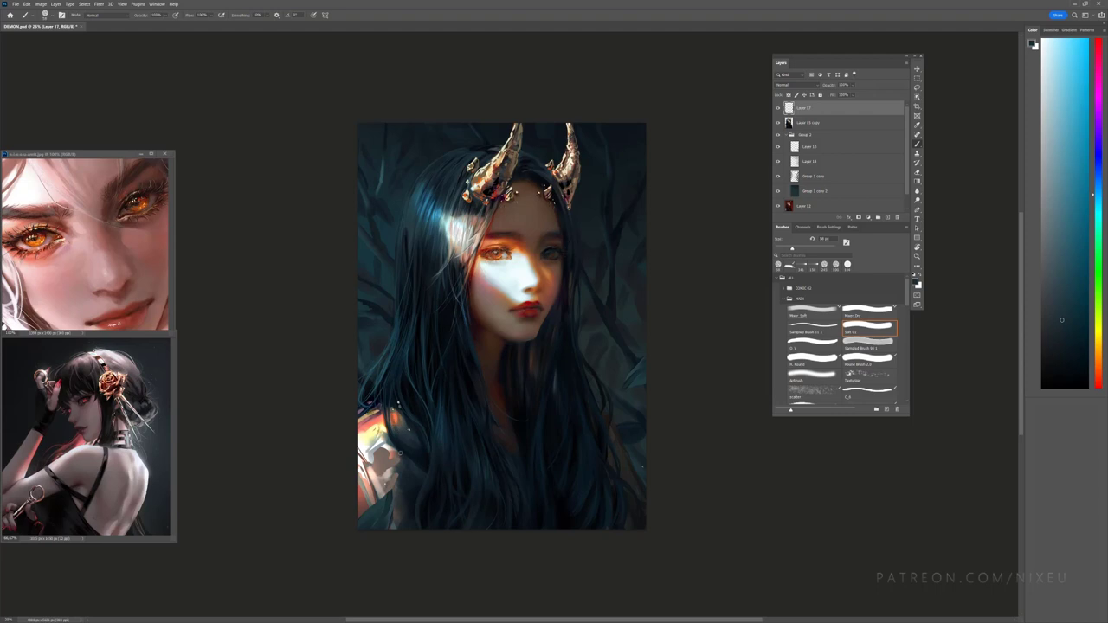
{"action": "left_click_drag", "start_coordinate": [362, 412], "coordinate": [372, 419]}
Step: Switch to the Airbrush painting in Color Dodge mode
{"action": "key", "text": "ctrl+minus"}
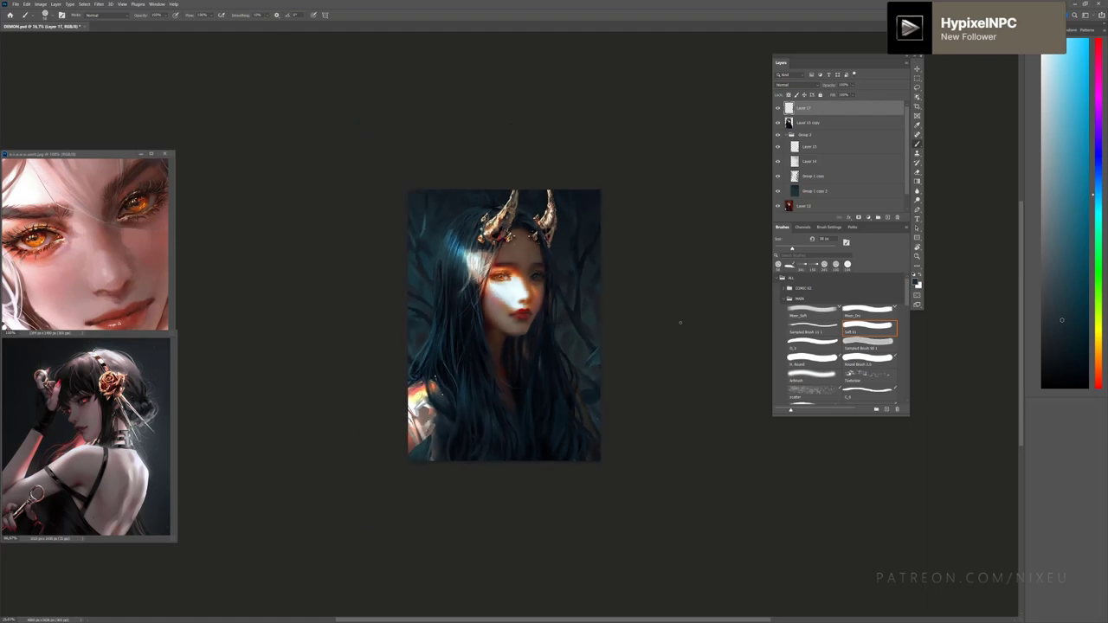
{"action": "key", "text": "ctrl+plus"}
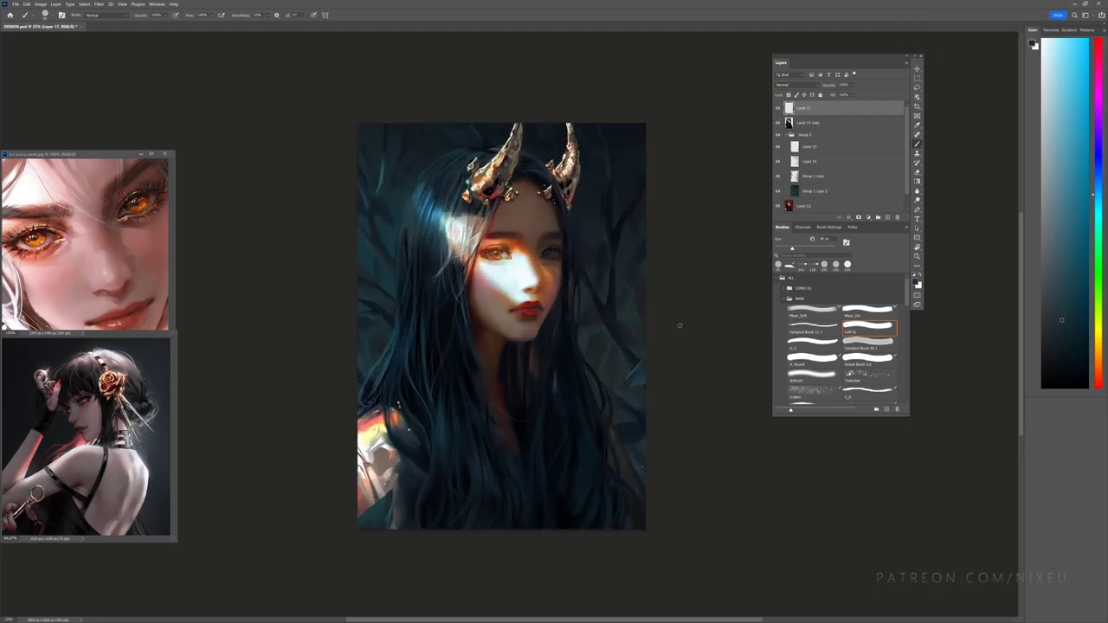
{"action": "key", "text": "ctrl+minus"}
{"action": "key", "text": "ctrl+plus"}
{"action": "key", "text": "ctrl+plus"}
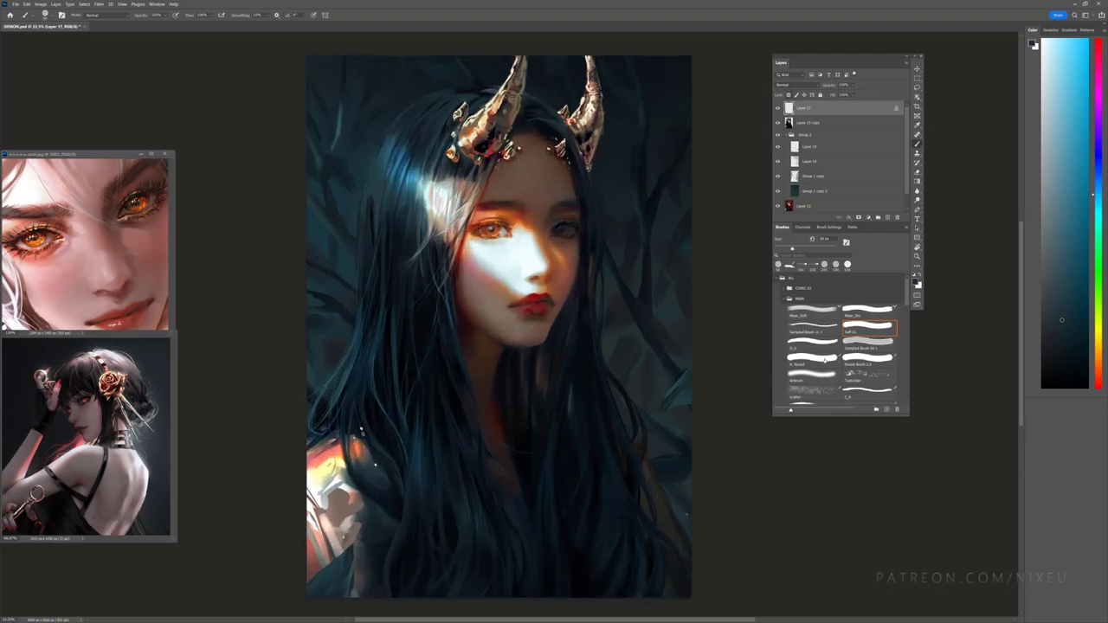
{"action": "left_click", "coordinate": [812, 374]}
{"action": "left_click", "coordinate": [92, 15]}
{"action": "left_click", "coordinate": [127, 93]}
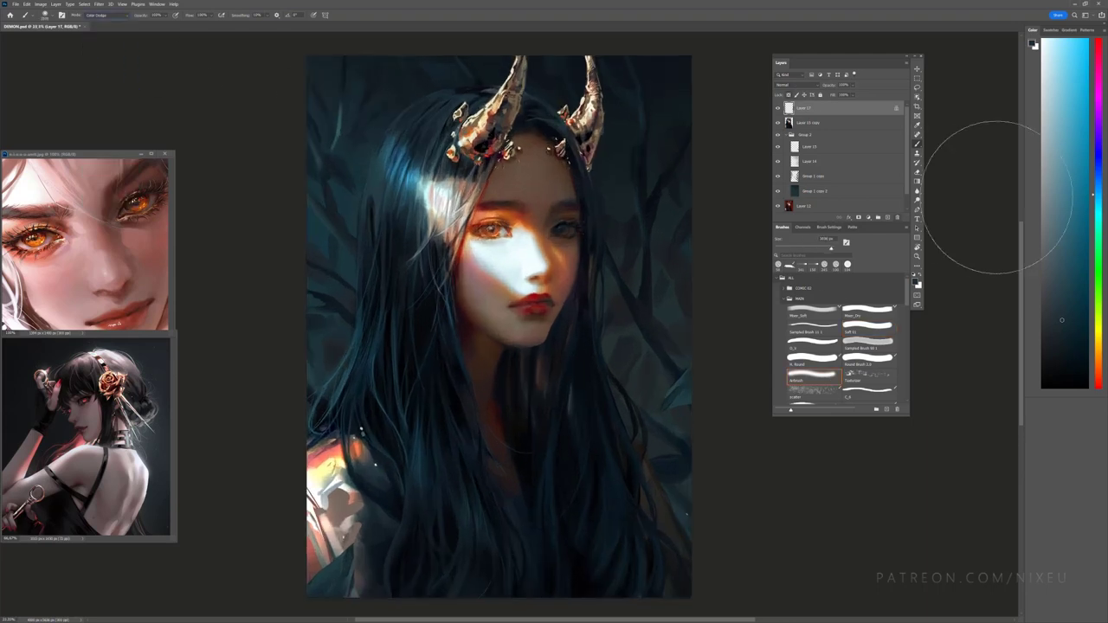
{"action": "left_click", "coordinate": [1095, 220]}
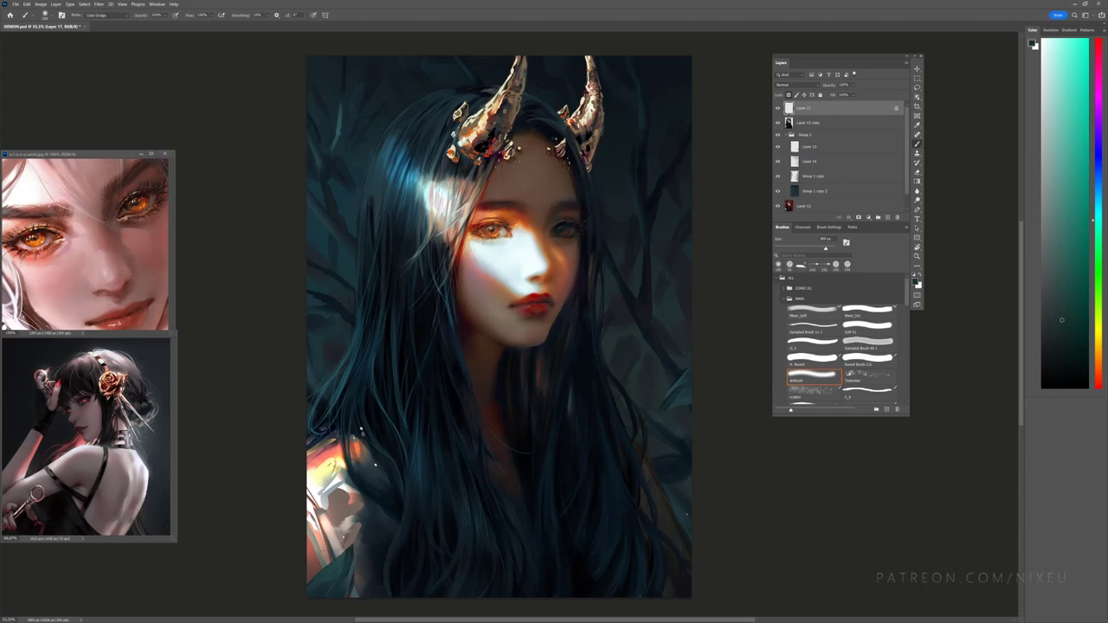
Step: Brighten the lower-left hair with a teal glow, undoing a right-edge highlight
{"action": "mouse_move", "coordinate": [423, 461]}
{"action": "left_mouse_down"}
{"action": "mouse_move", "coordinate": [366, 505]}
{"action": "mouse_move", "coordinate": [389, 522]}
{"action": "left_mouse_up"}
{"action": "key", "text": "ctrl+minus"}
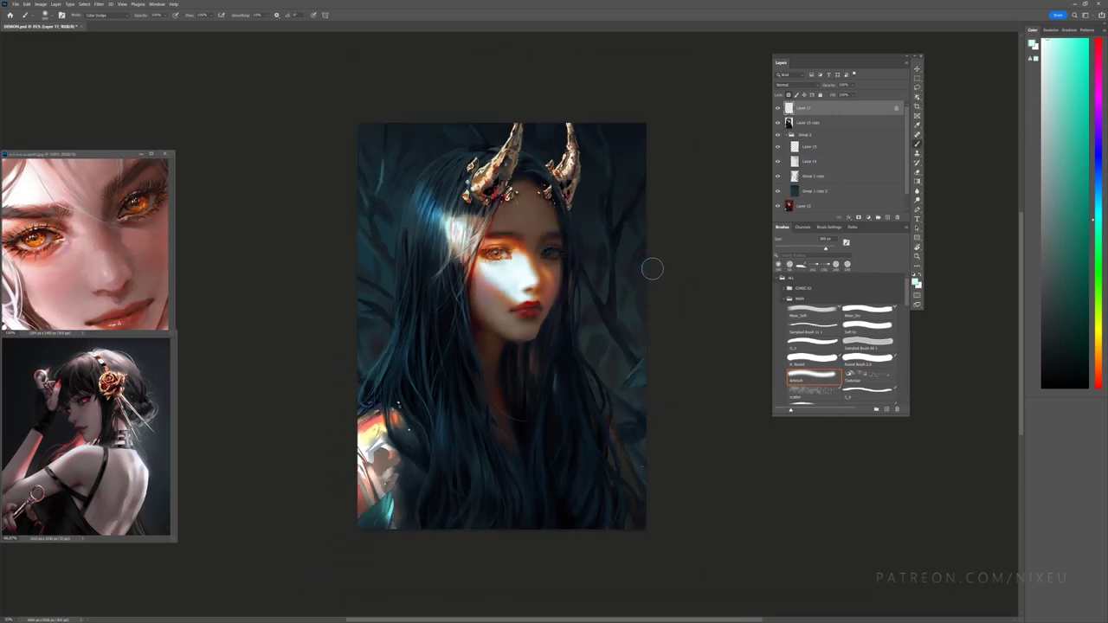
{"action": "left_click_drag", "start_coordinate": [623, 385], "coordinate": [637, 371]}
{"action": "key", "text": "ctrl+z"}
{"action": "key", "text": "ctrl+minus"}
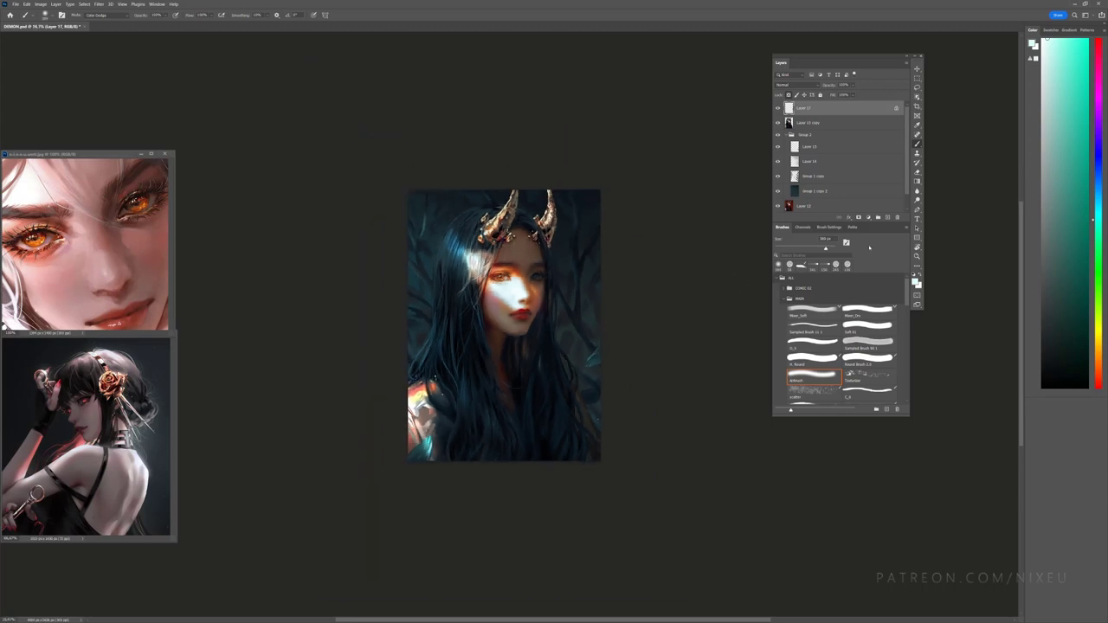
Step: Select Layer 15 copy, adjust the brush size, and lock its transparent pixels
{"action": "key", "text": "bracketright"}
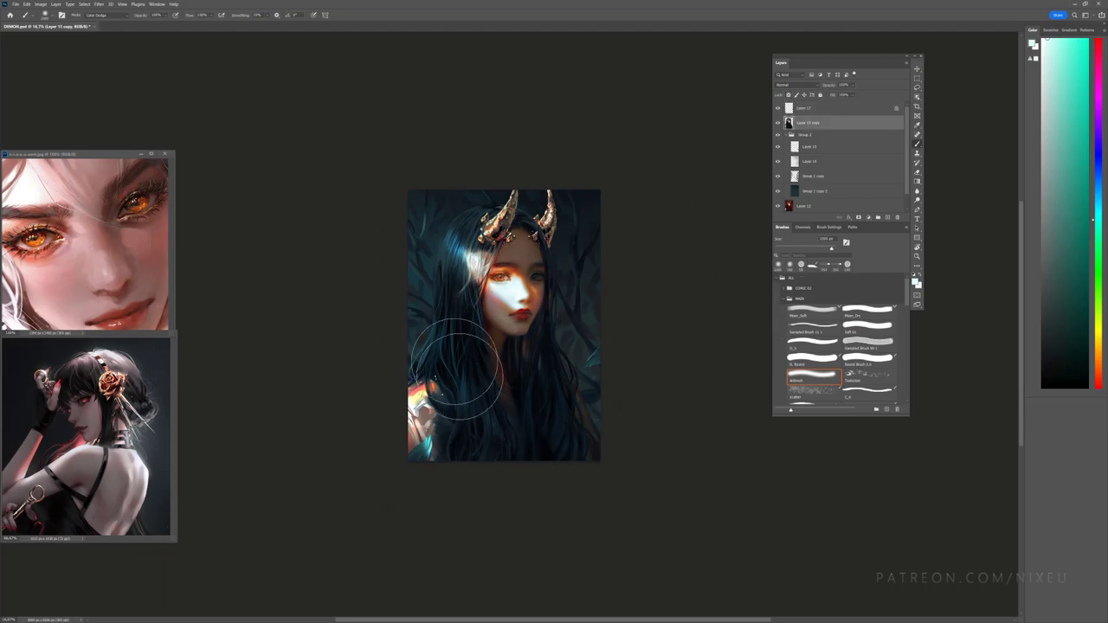
{"action": "key", "text": "alt+bracketleft"}
{"action": "key", "text": "bracketleft"}
{"action": "key", "text": "bracketleft"}
{"action": "key", "text": "bracketleft"}
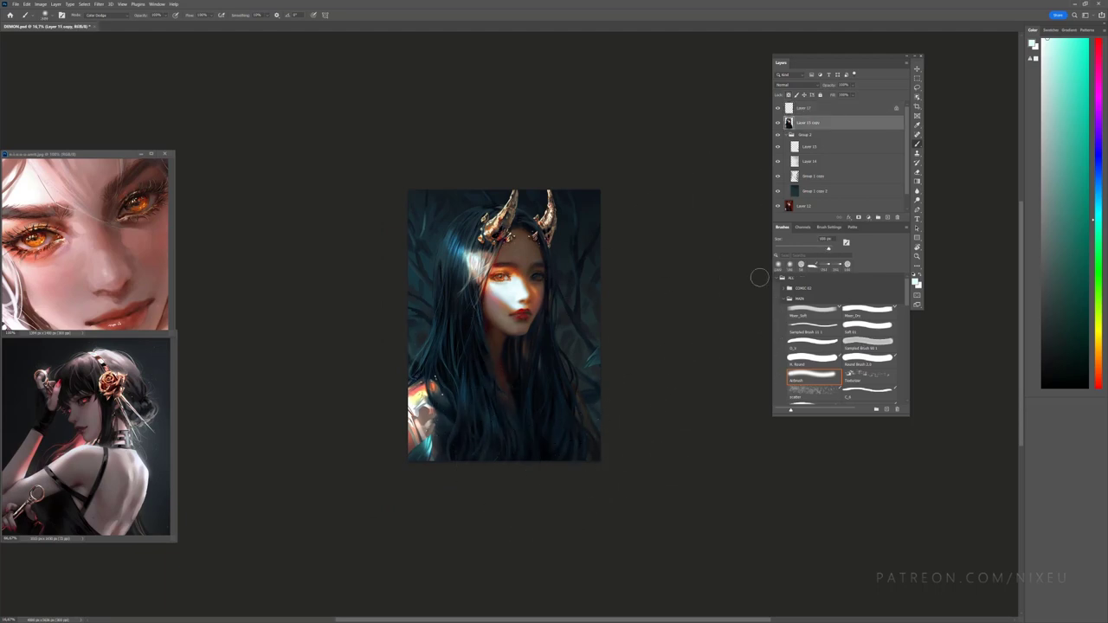
{"action": "key", "text": "ctrl+plus"}
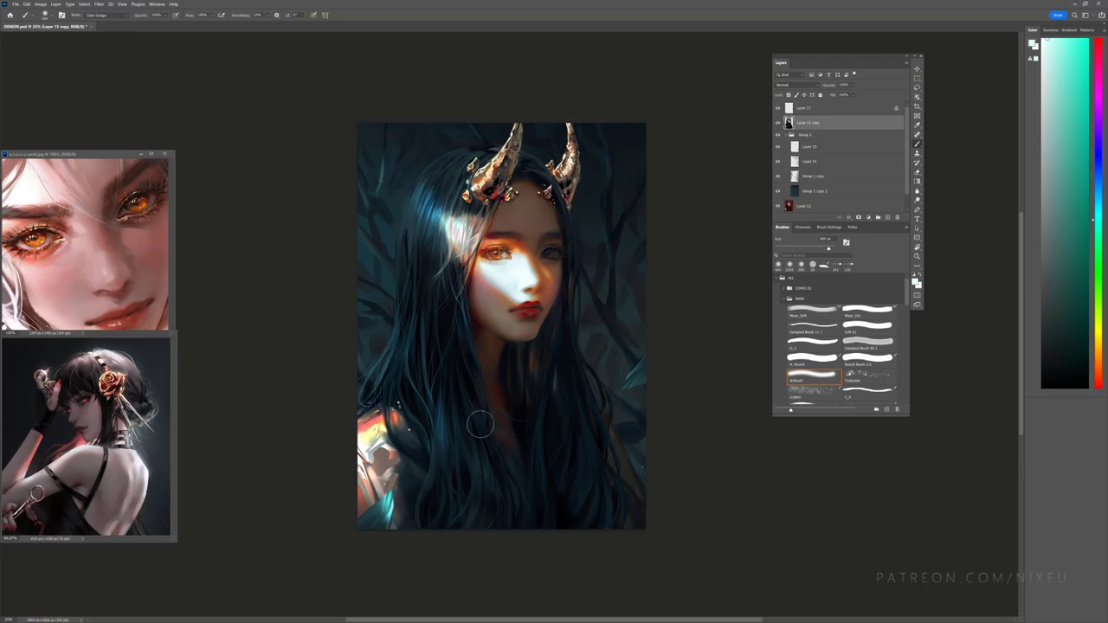
{"action": "key", "text": "slash"}
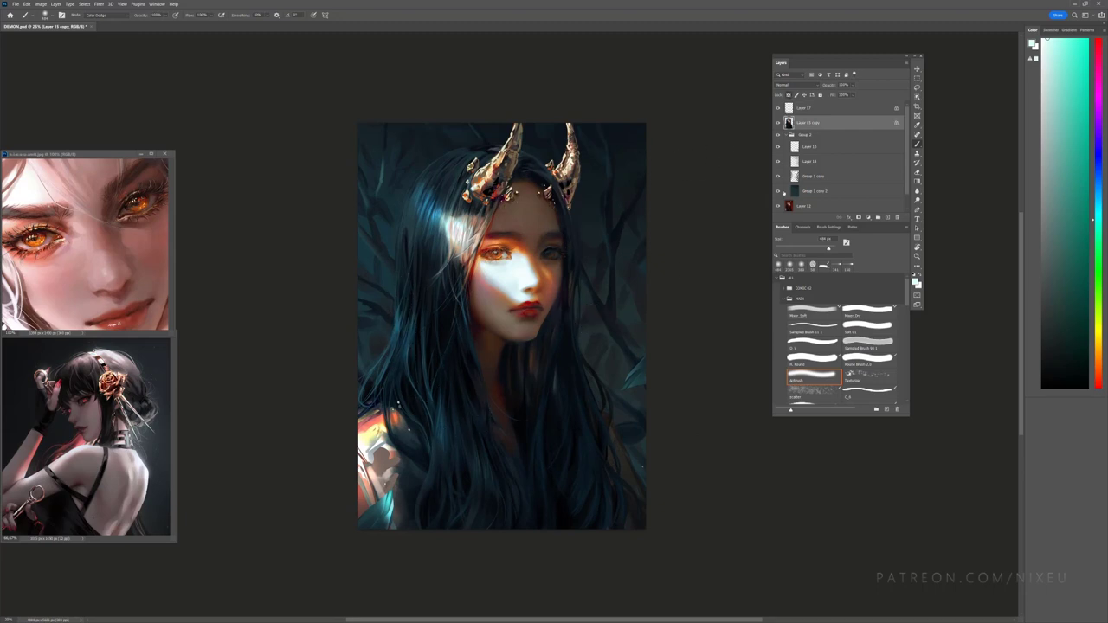
Step: Zoom to 50% on the face and pick an orange skin tone with the H_Round brush
{"action": "key", "text": "ctrl+equal"}
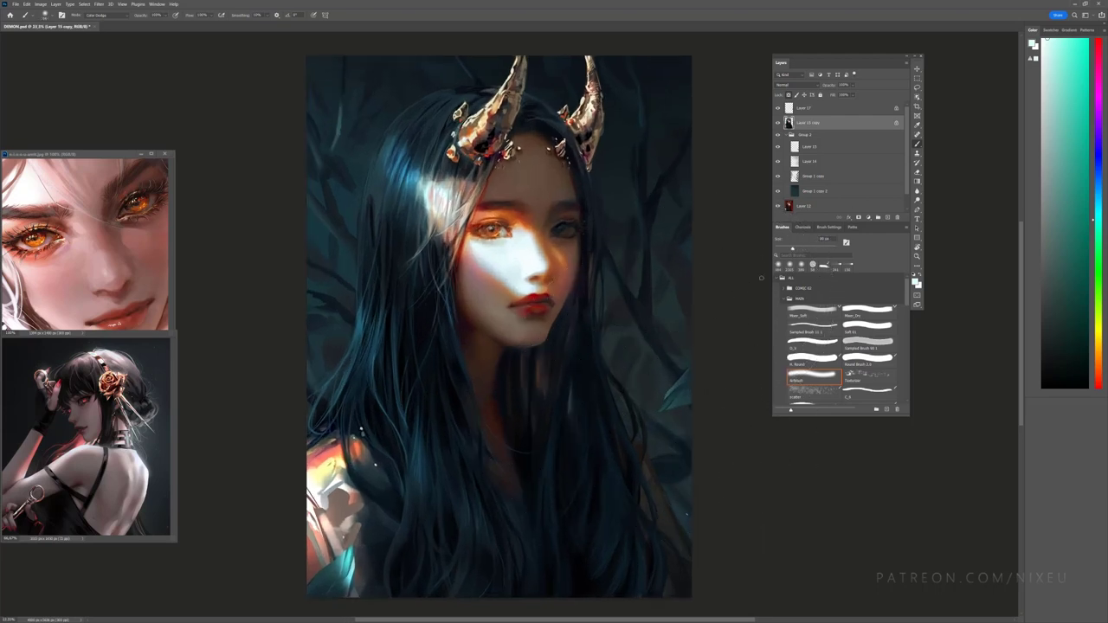
{"action": "key", "text": "ctrl+equal"}
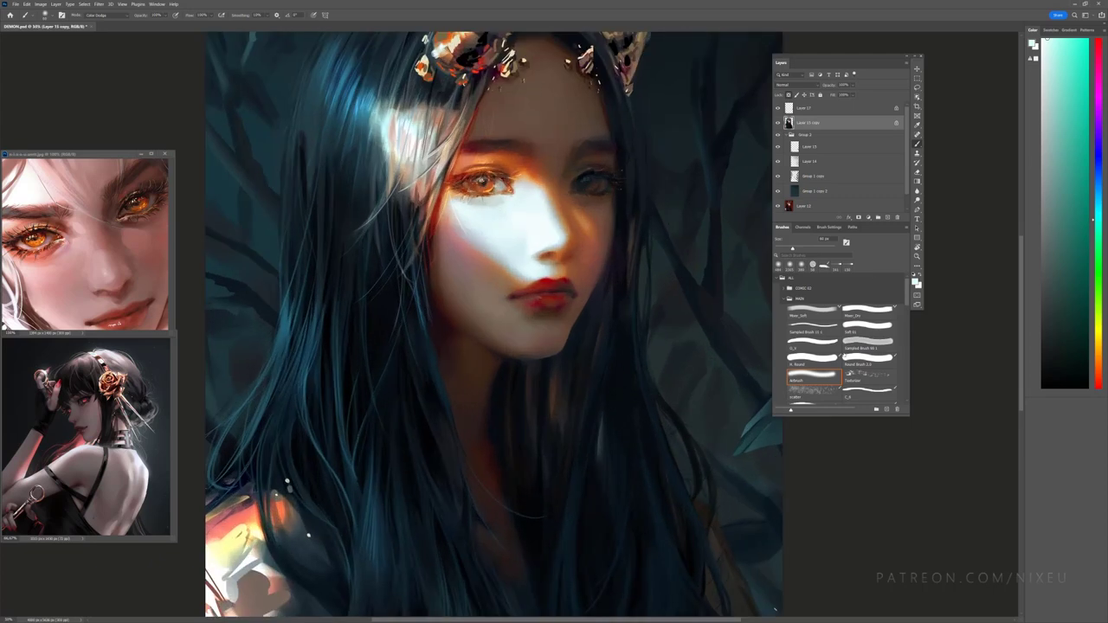
{"action": "left_click", "coordinate": [812, 357]}
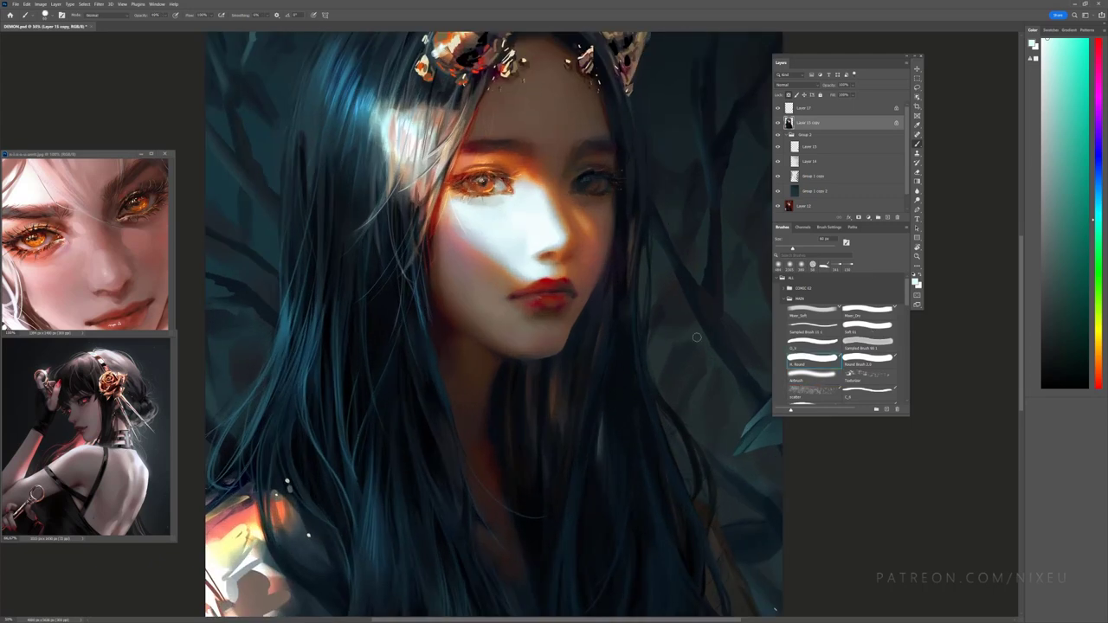
{"action": "left_click", "coordinate": [571, 274], "text": "alt"}
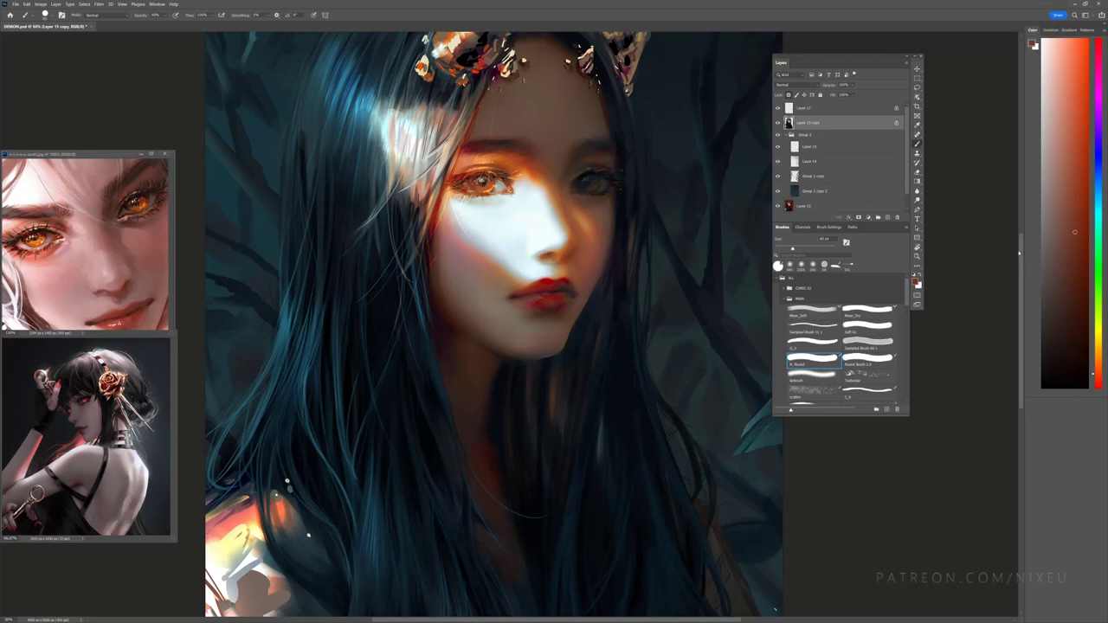
Step: Mirror-check the whole painting, restore its orientation, collapse Group 2 and select Layer 17
{"action": "key", "text": "ctrl+z"}
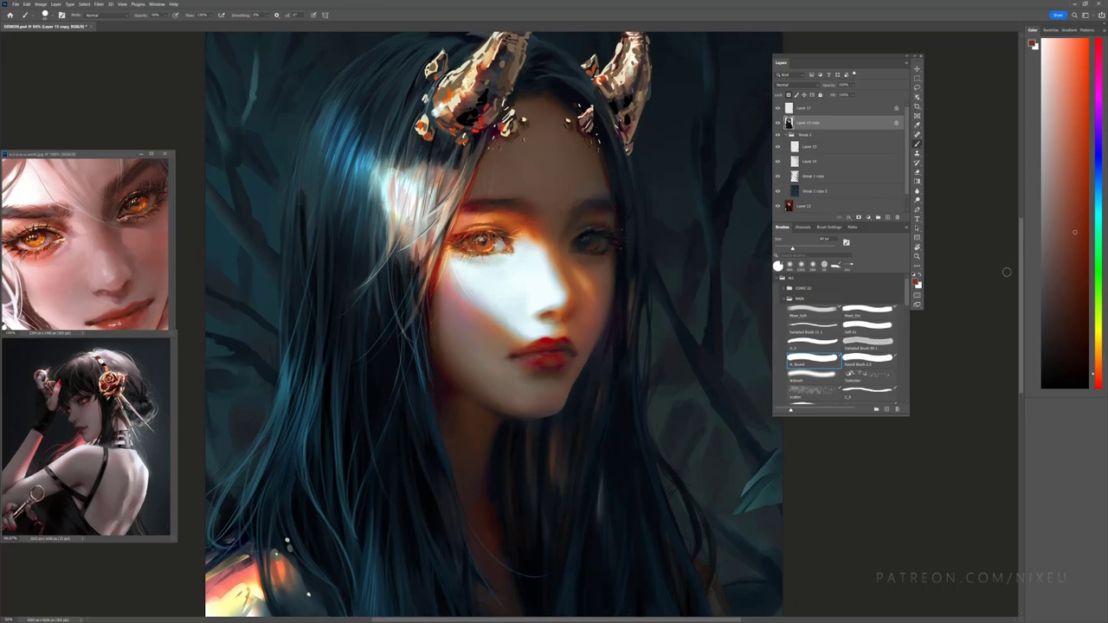
{"action": "key", "text": "ctrl+minus"}
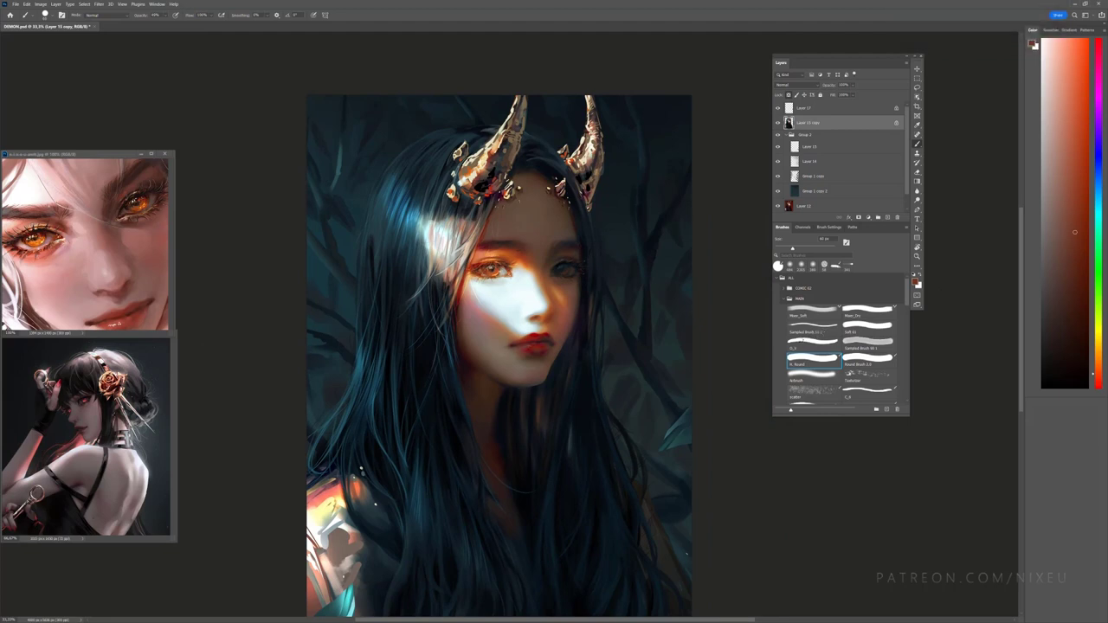
{"action": "key", "text": "h"}
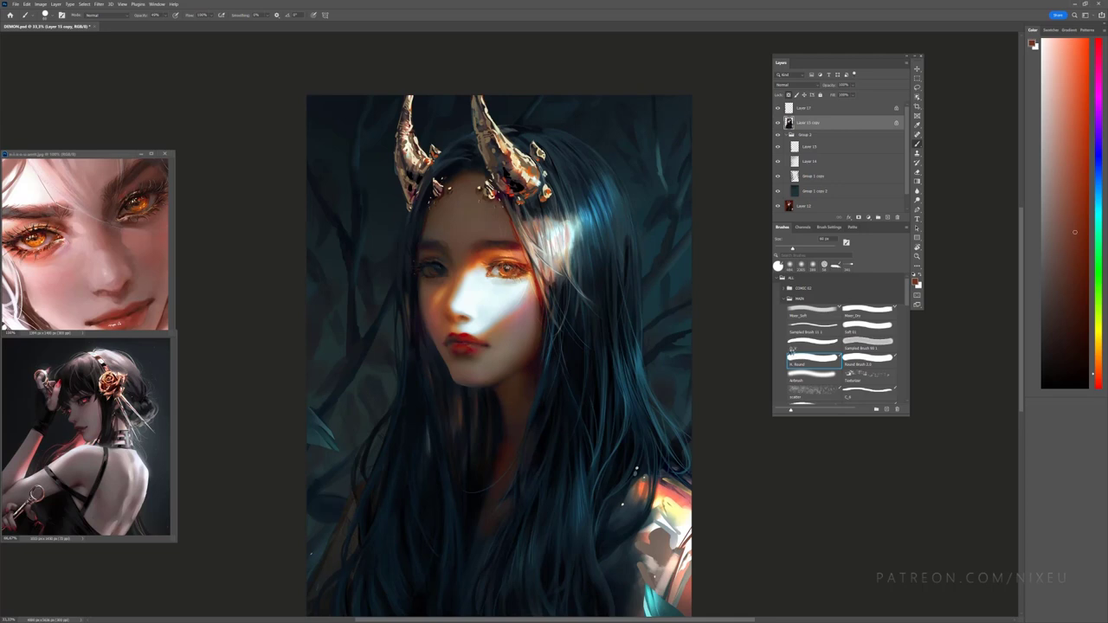
{"action": "key", "text": "h"}
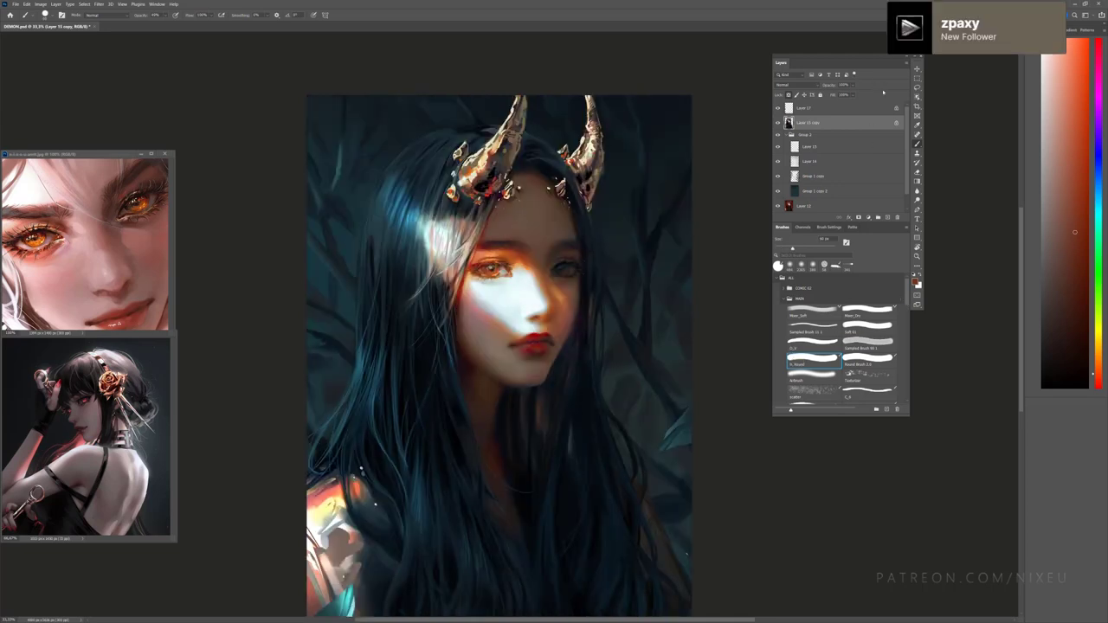
{"action": "left_click", "coordinate": [790, 135]}
{"action": "left_click", "coordinate": [801, 108]}
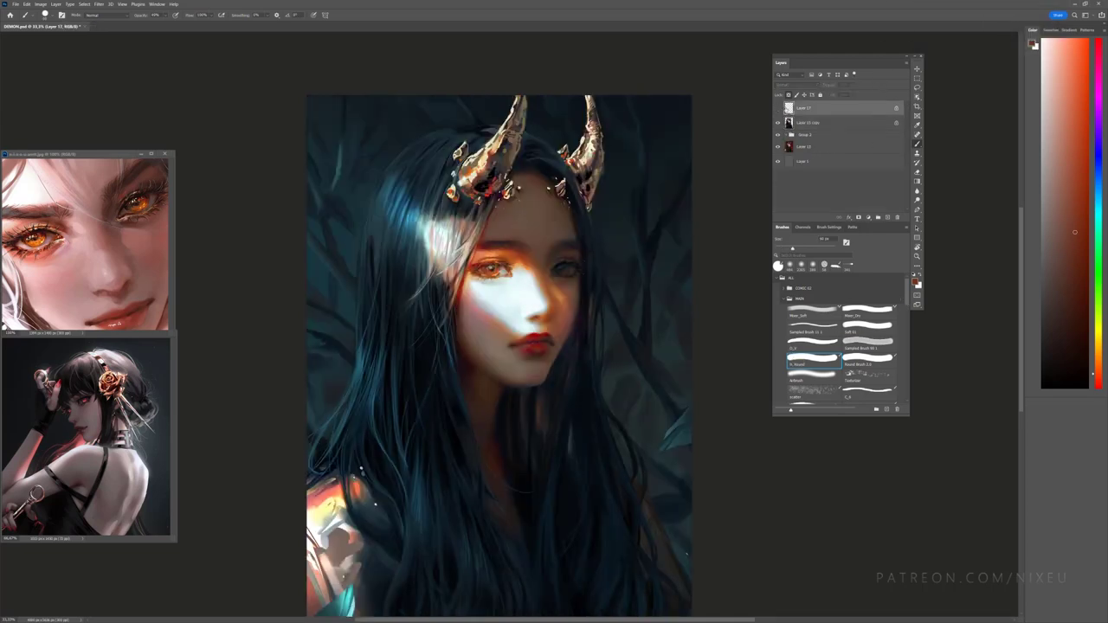
Step: Merge Layer 15 copy into Layer 17 and set up the Soft 01 brush at 100 px
{"action": "left_click", "coordinate": [814, 122], "text": "shift"}
{"action": "right_click", "coordinate": [834, 125]}
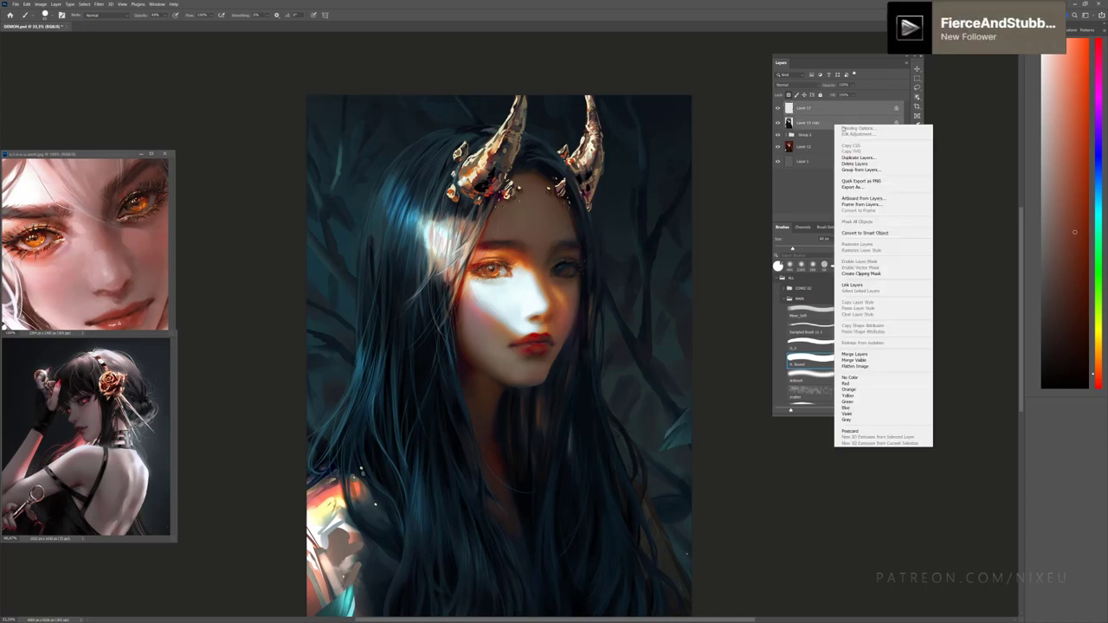
{"action": "left_click", "coordinate": [866, 355]}
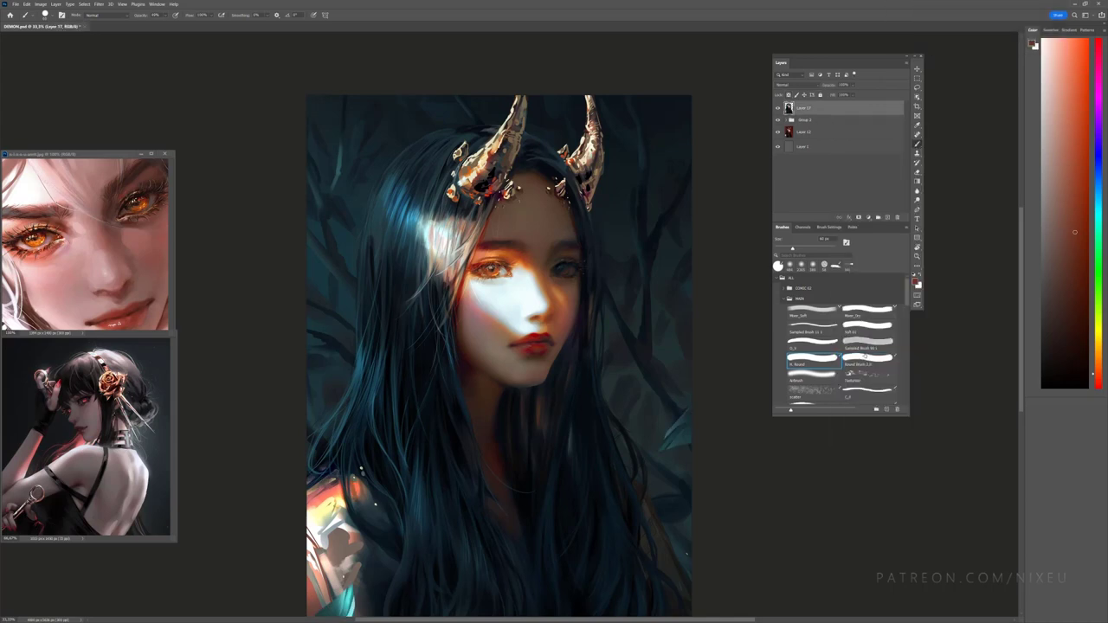
{"action": "mouse_move", "coordinate": [868, 327]}
{"action": "left_mouse_down"}
{"action": "mouse_move", "coordinate": [879, 317]}
{"action": "mouse_move", "coordinate": [824, 331]}
{"action": "mouse_move", "coordinate": [870, 327]}
{"action": "left_mouse_up"}
{"action": "mouse_move", "coordinate": [907, 292]}
{"action": "left_mouse_down"}
{"action": "mouse_move", "coordinate": [907, 375]}
{"action": "mouse_move", "coordinate": [908, 318]}
{"action": "left_mouse_up"}
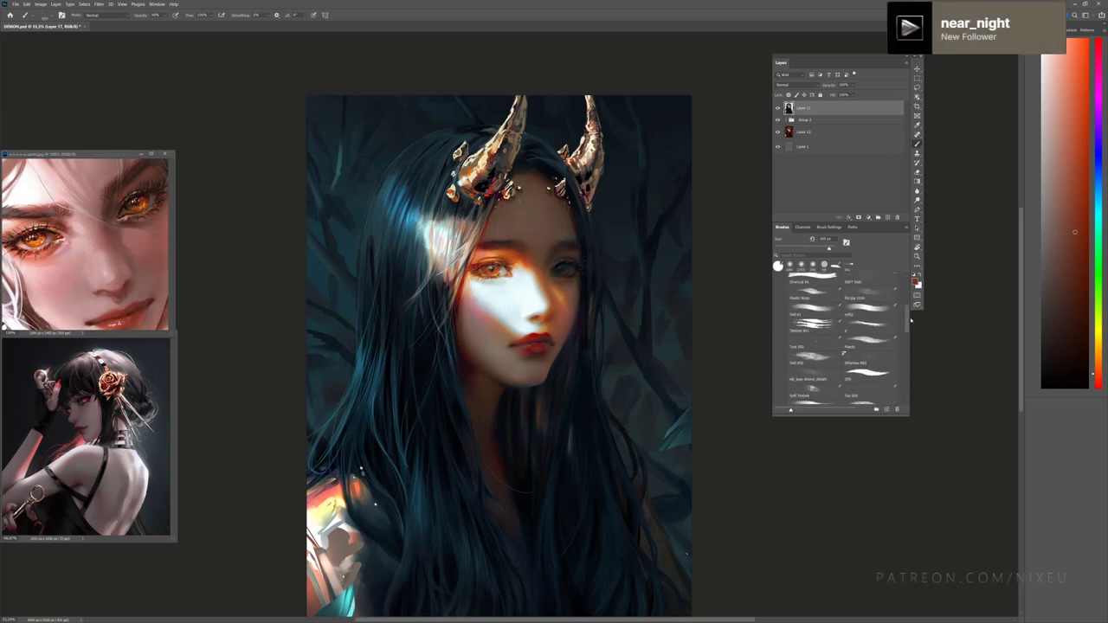
Step: Add a new empty Layer 18 above Layer 17 and view the whole artwork
{"action": "key", "text": "ctrl+shift+alt+n"}
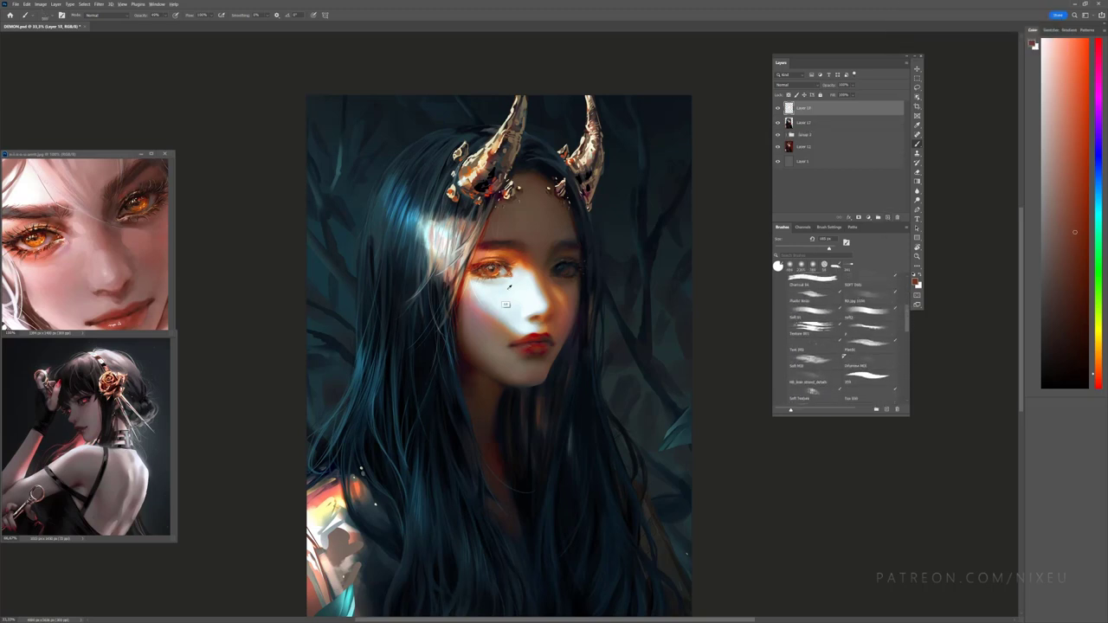
{"action": "scroll", "coordinate": [507, 305], "scroll_direction": "up", "scroll_amount": 1}
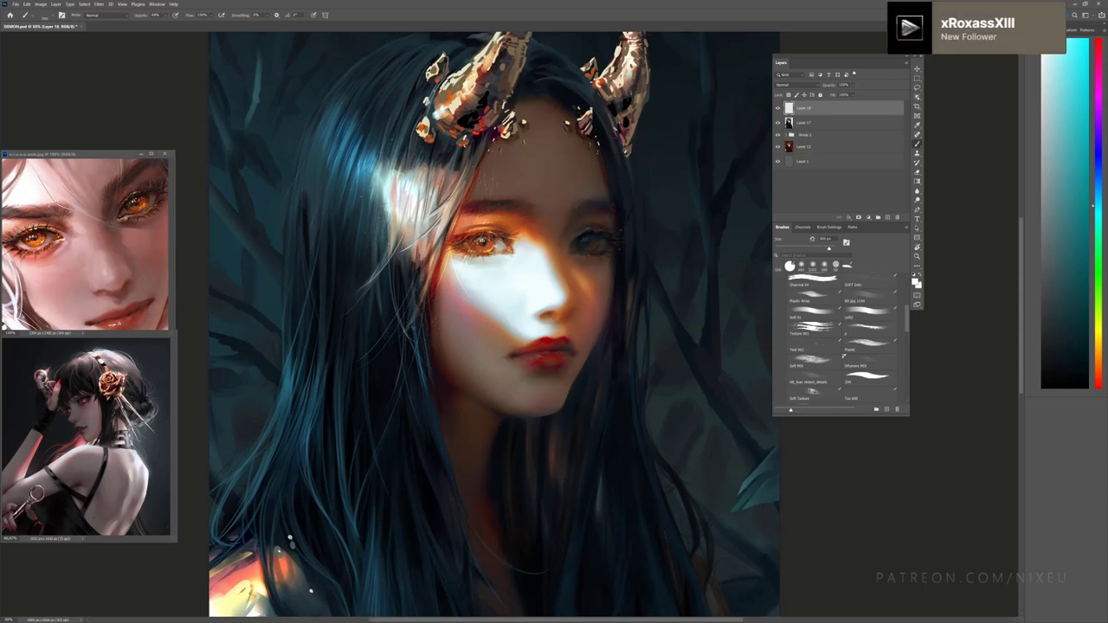
{"action": "key", "text": "ctrl+minus"}
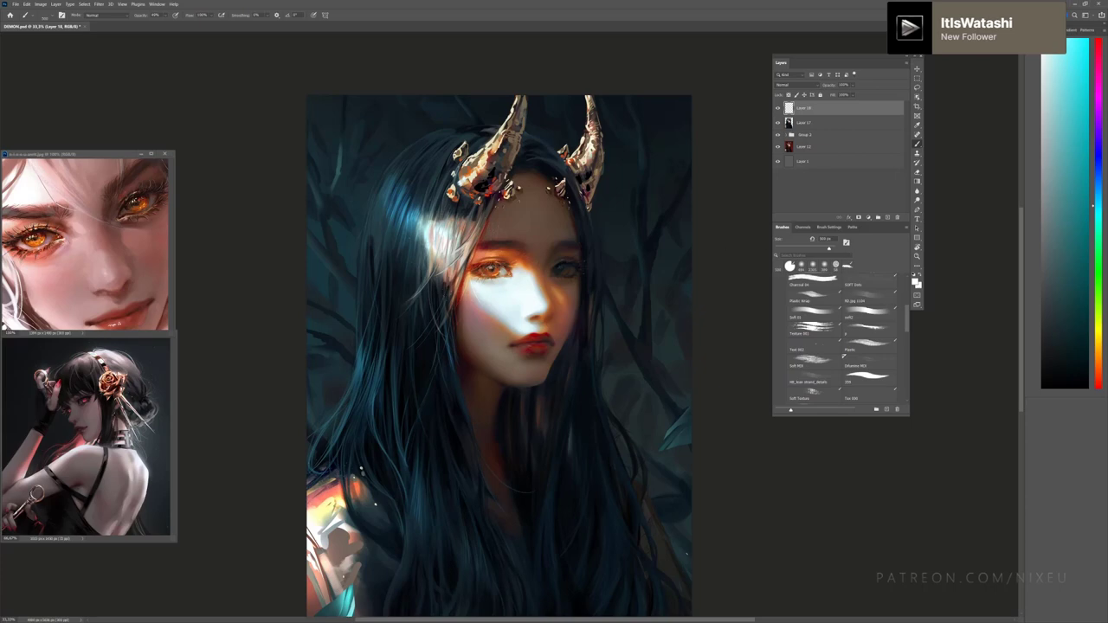
Step: On another new layer, dab fine sparkles with a shrunken scatter brush, then choose Soft 01
{"action": "left_click", "coordinate": [877, 217]}
{"action": "left_click", "coordinate": [801, 265]}
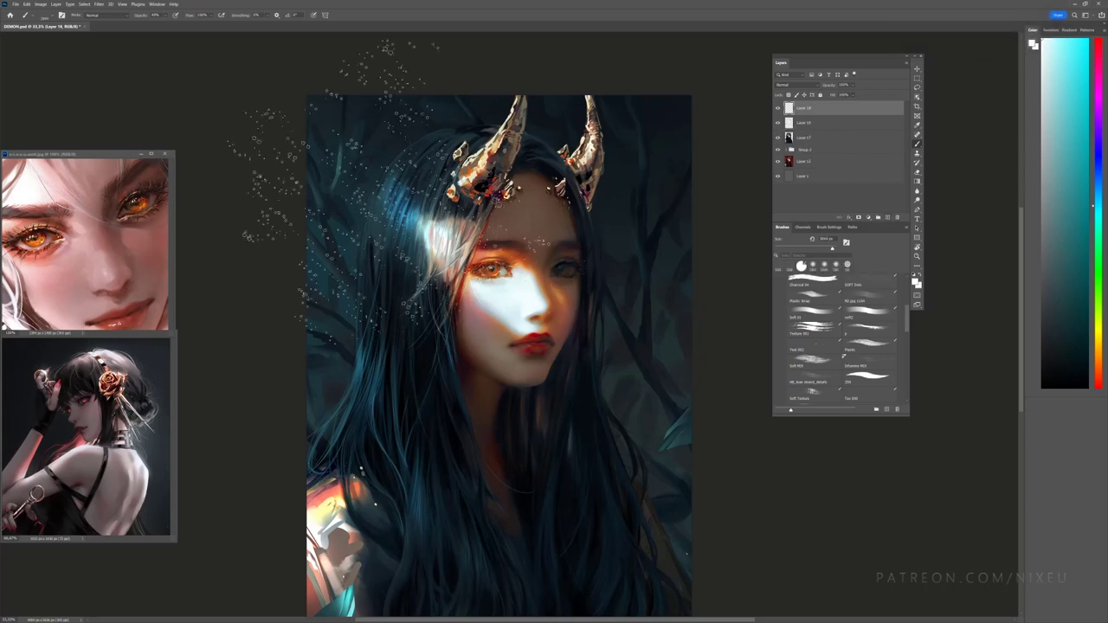
{"action": "key", "text": "bracketleft"}
{"action": "key", "text": "bracketleft"}
{"action": "key", "text": "bracketleft"}
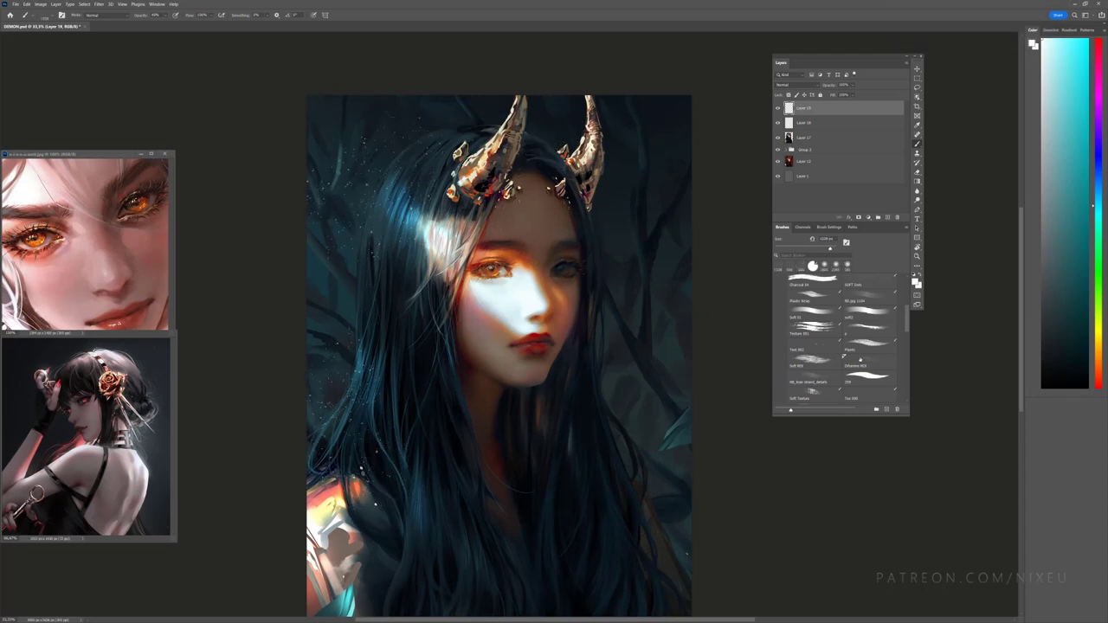
{"action": "scroll", "coordinate": [845, 356], "scroll_direction": "up", "scroll_amount": 5}
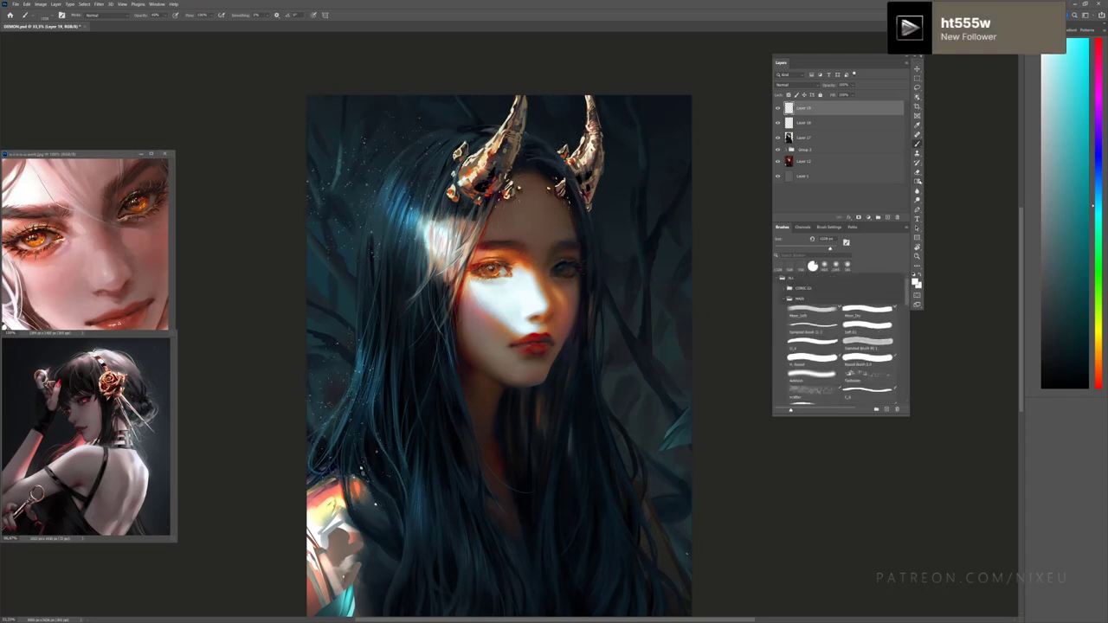
{"action": "left_click", "coordinate": [874, 329]}
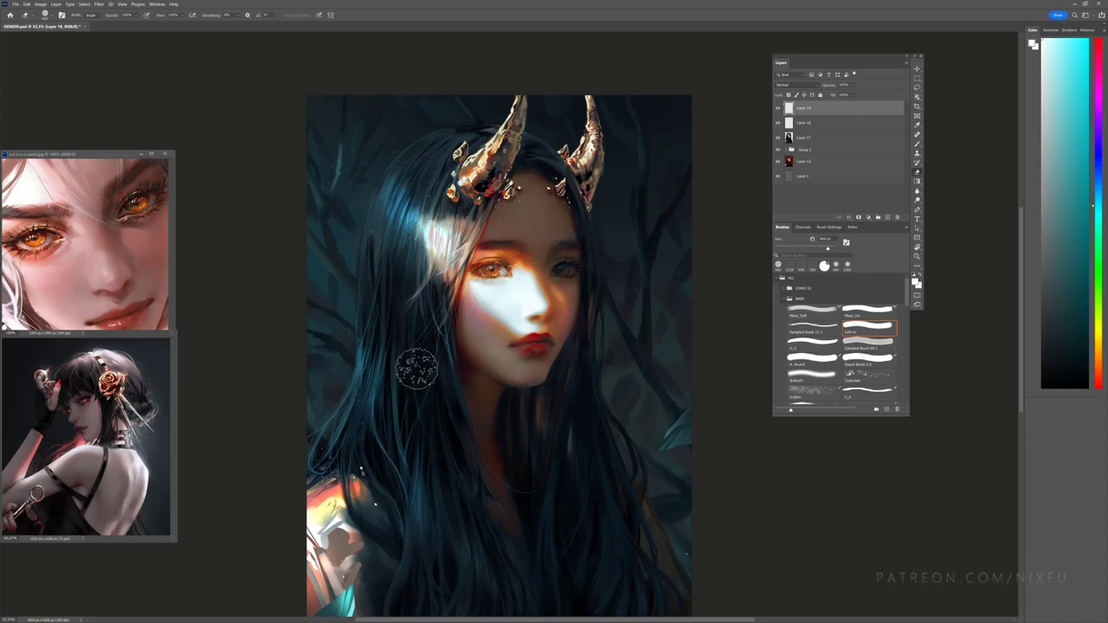
Step: Dot more tiny sparkle specks over the lower hair and background with the Space brush
{"action": "key", "text": "ctrl+plus"}
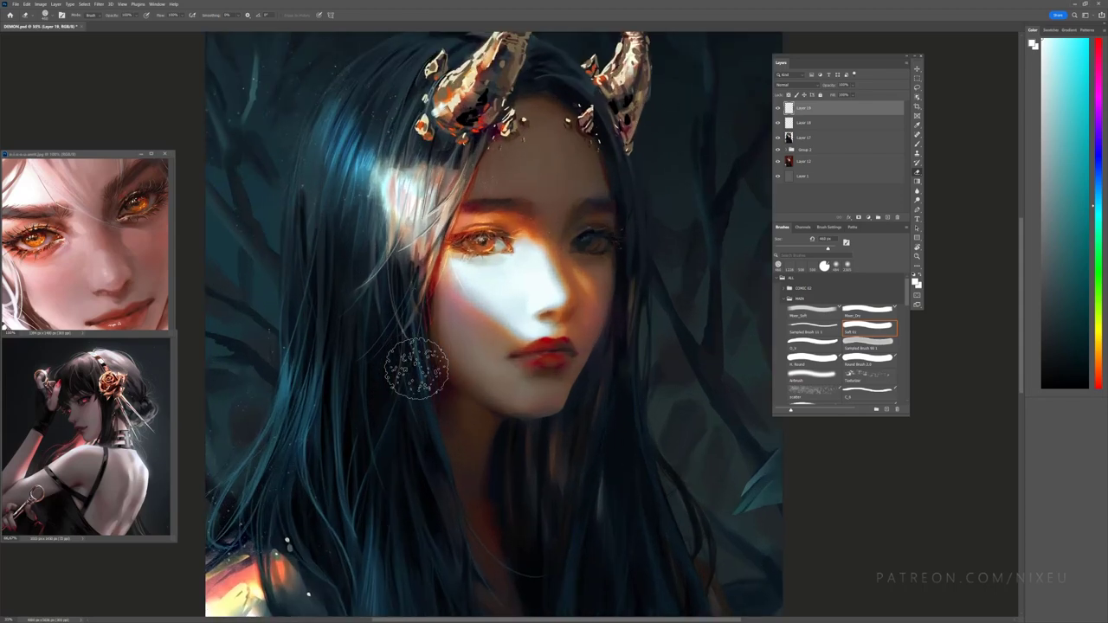
{"action": "key", "text": "ctrl+minus"}
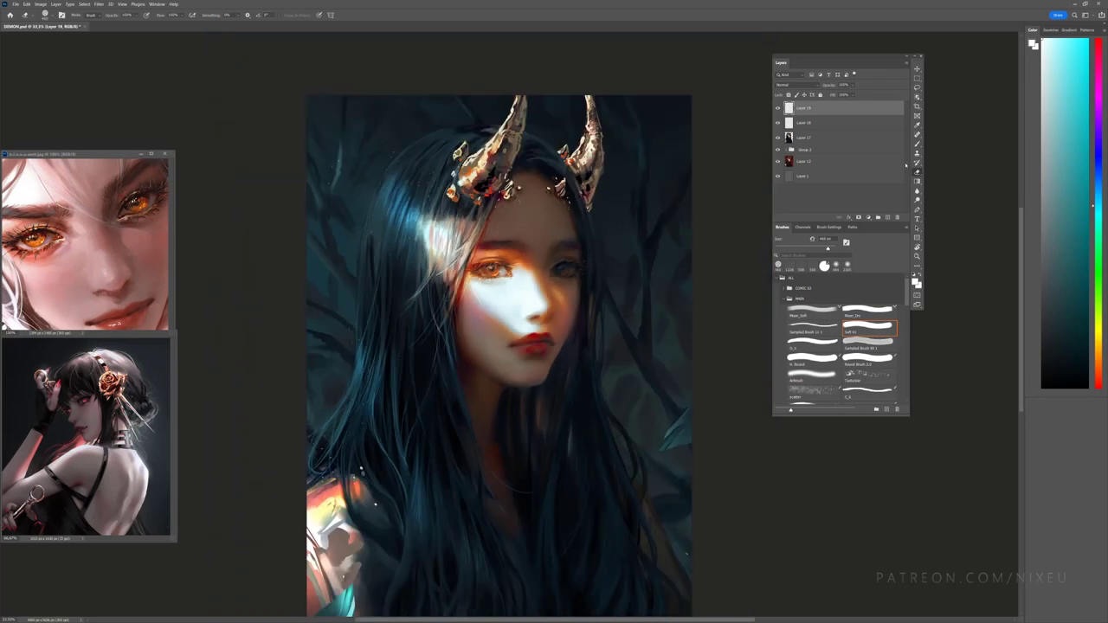
{"action": "key", "text": "ctrl+minus"}
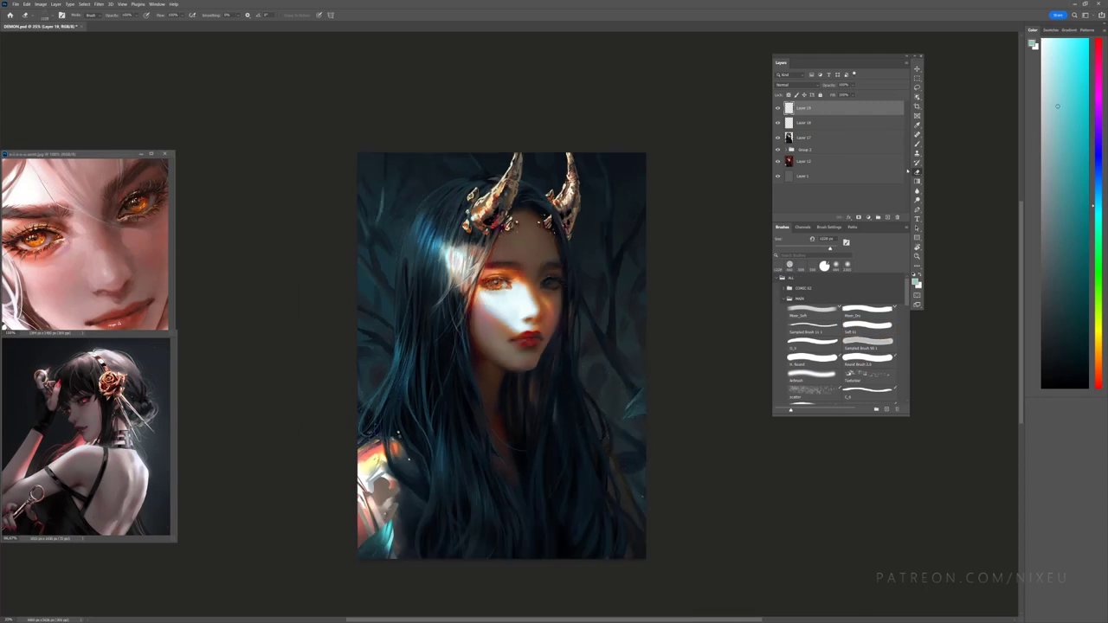
{"action": "key", "text": "period"}
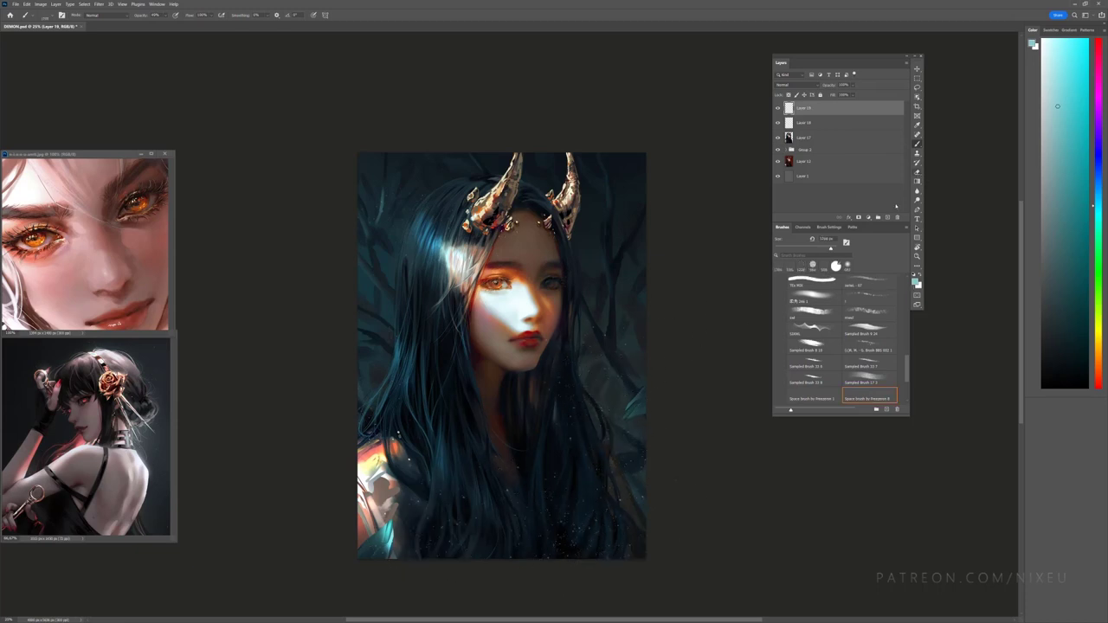
Step: Soften some particles with an enlarged Soft 01 eraser, then zoom in on the face
{"action": "key", "text": "e"}
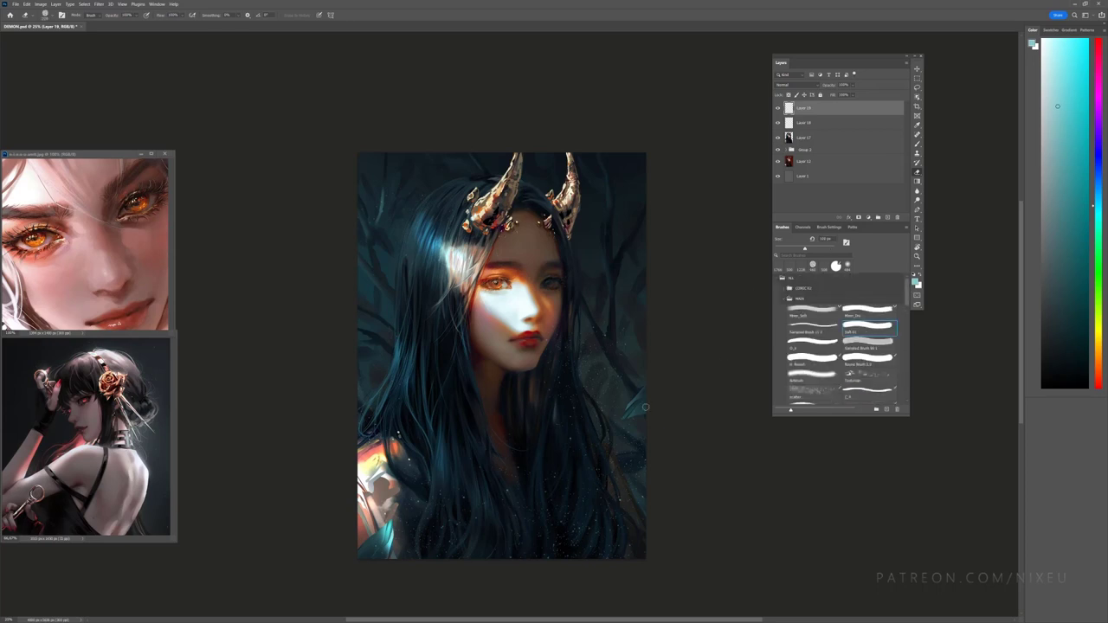
{"action": "key", "text": "bracketright"}
{"action": "key", "text": "bracketright"}
{"action": "key", "text": "bracketright"}
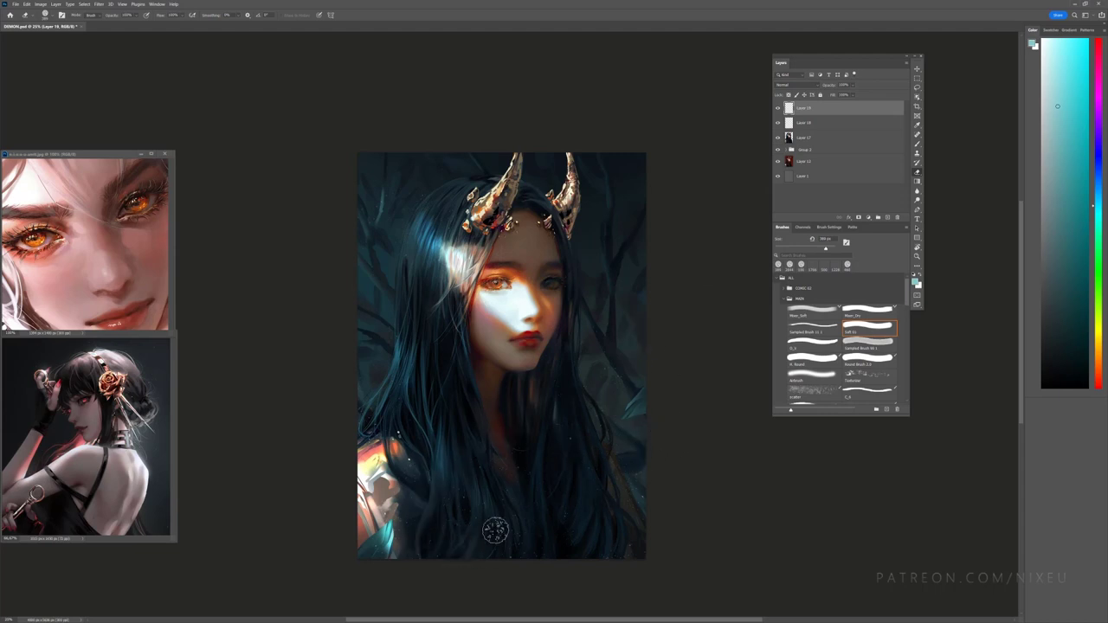
{"action": "key", "text": "ctrl+plus"}
{"action": "key", "text": "ctrl+plus"}
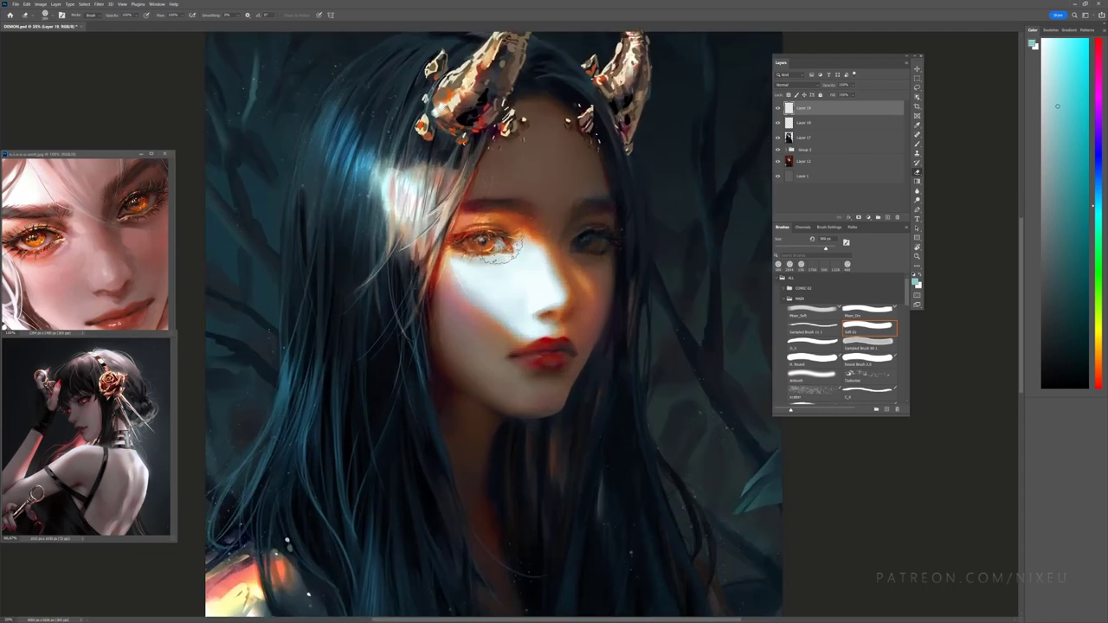
{"action": "key", "text": "alt+bracketleft"}
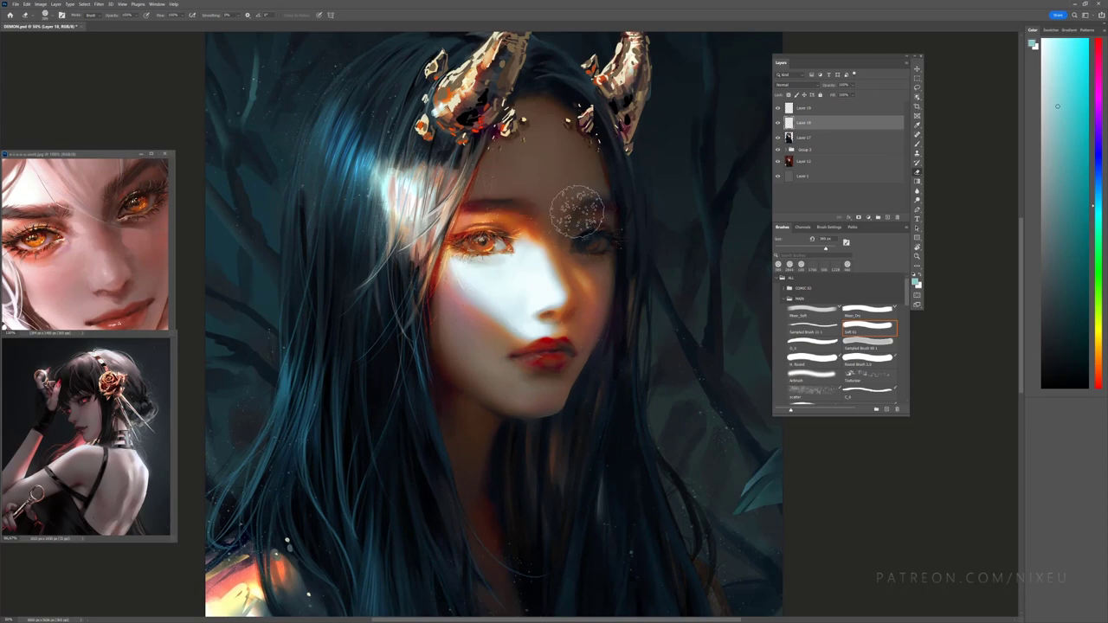
{"action": "key", "text": "ctrl+minus"}
{"action": "key", "text": "ctrl+minus"}
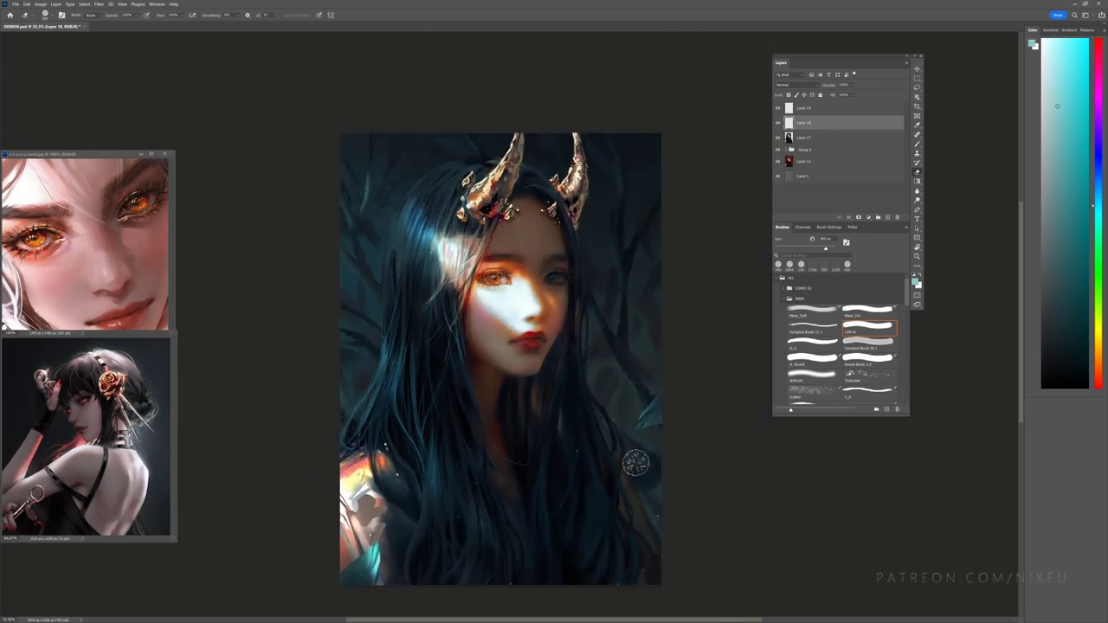
{"action": "key", "text": "ctrl+plus"}
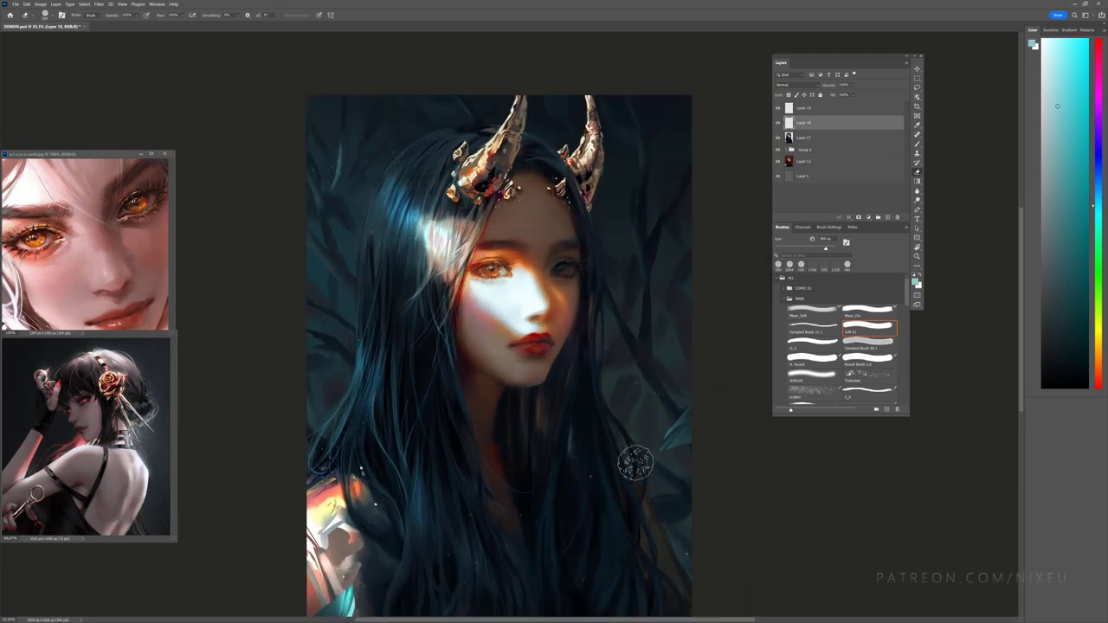
{"action": "key", "text": "ctrl+plus"}
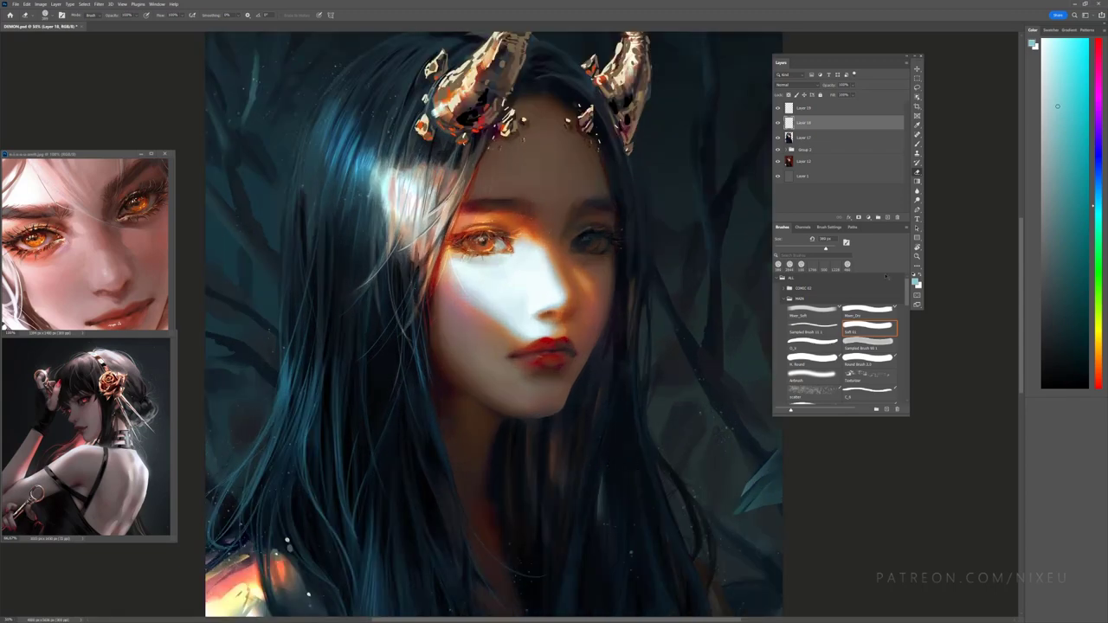
{"action": "key", "text": "ctrl+plus"}
{"action": "key", "text": "period"}
Step: Sample warm tones from the left eye and repaint the orange light around the eyes
{"action": "key", "text": "x"}
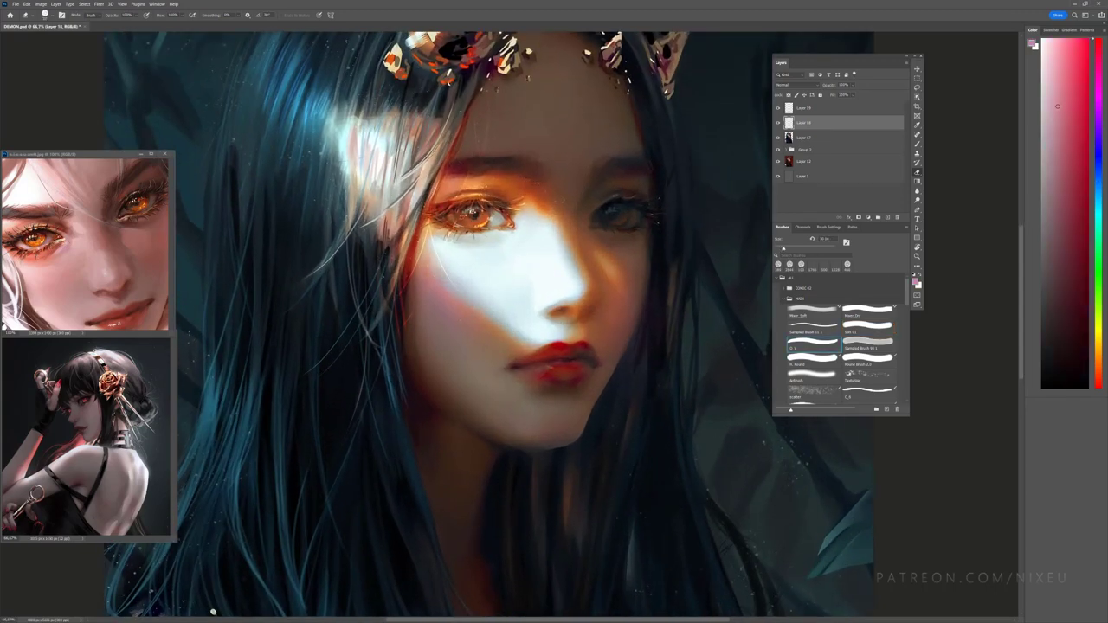
{"action": "key", "text": "b"}
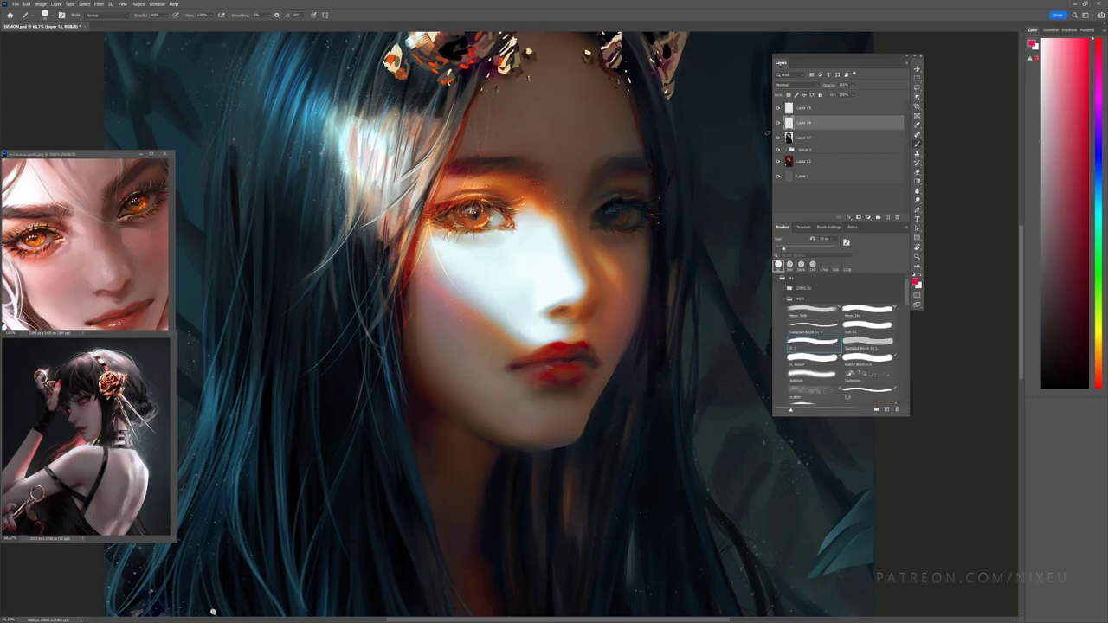
{"action": "left_click", "coordinate": [463, 207], "text": "alt"}
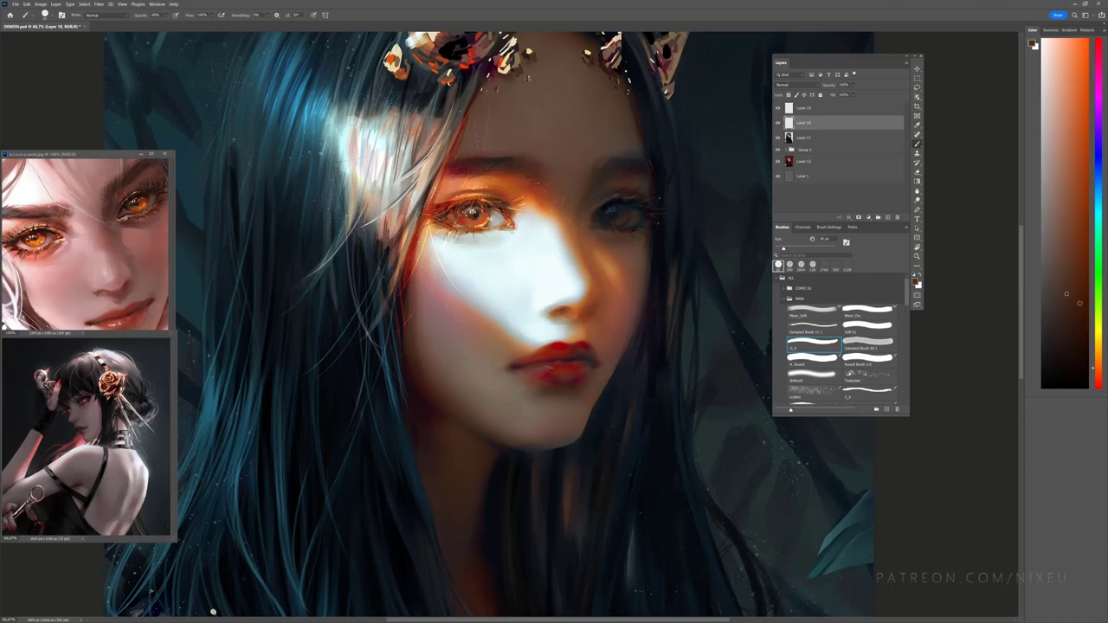
{"action": "left_click", "coordinate": [458, 213], "text": "alt"}
Step: Select Layers 19 and 17 so the new Layer 20 sits below them
{"action": "scroll", "coordinate": [212, 612], "scroll_direction": "up", "scroll_amount": 5}
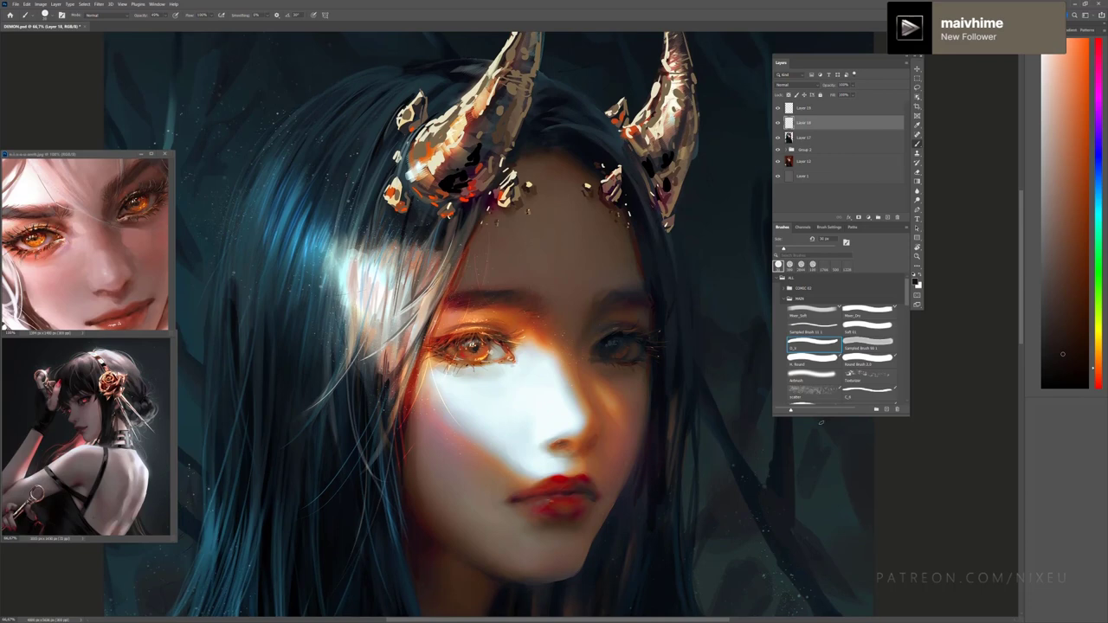
{"action": "left_click", "coordinate": [832, 107], "text": "shift"}
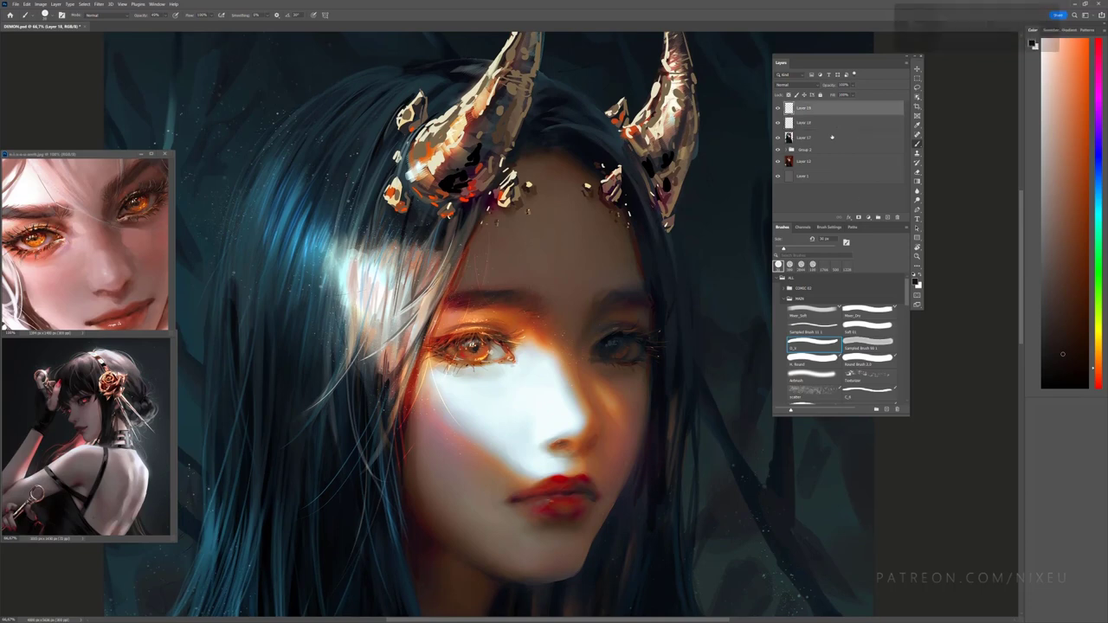
{"action": "left_click", "coordinate": [829, 138], "text": "shift"}
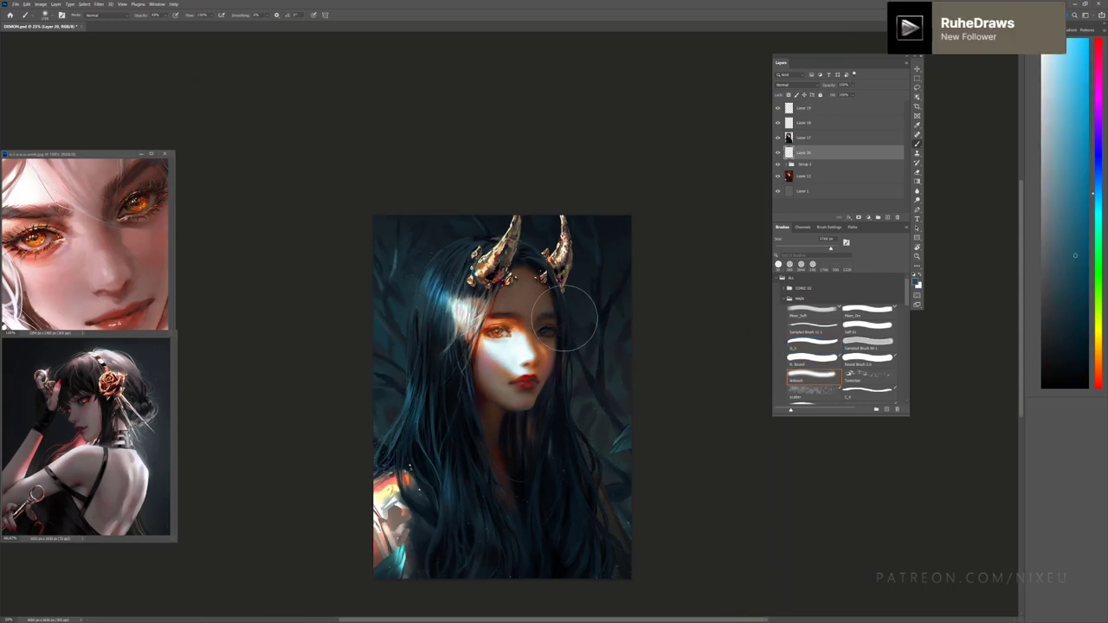
Step: Airbrush soft blue shading, picked from the Color panel, into the dark background
{"action": "scroll", "coordinate": [511, 325], "scroll_direction": "down", "scroll_amount": 2}
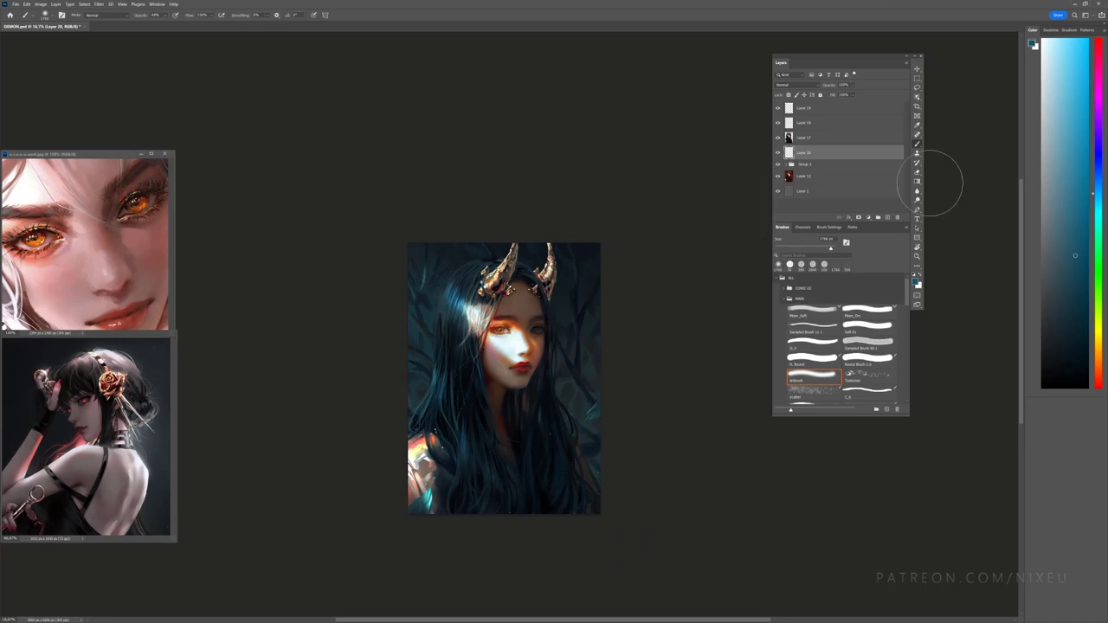
{"action": "left_click", "coordinate": [1063, 279]}
{"action": "key", "text": "ctrl+plus"}
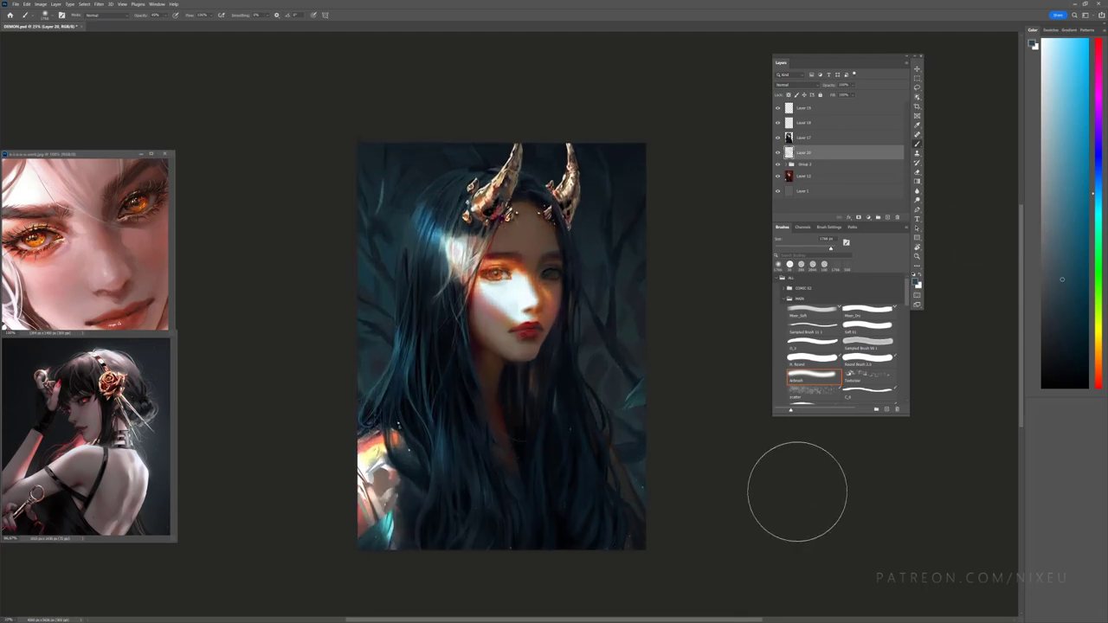
{"action": "key", "text": "ctrl+plus"}
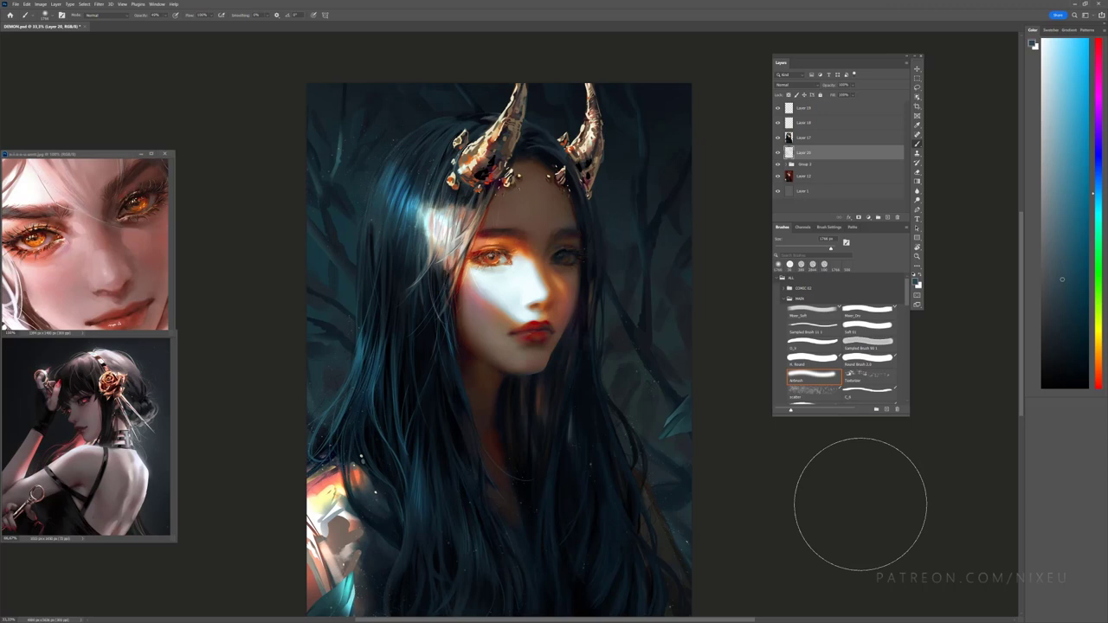
Step: Zoom out, flip the canvas horizontally to check the composition, then zoom in on the face
{"action": "key", "text": "ctrl+minus"}
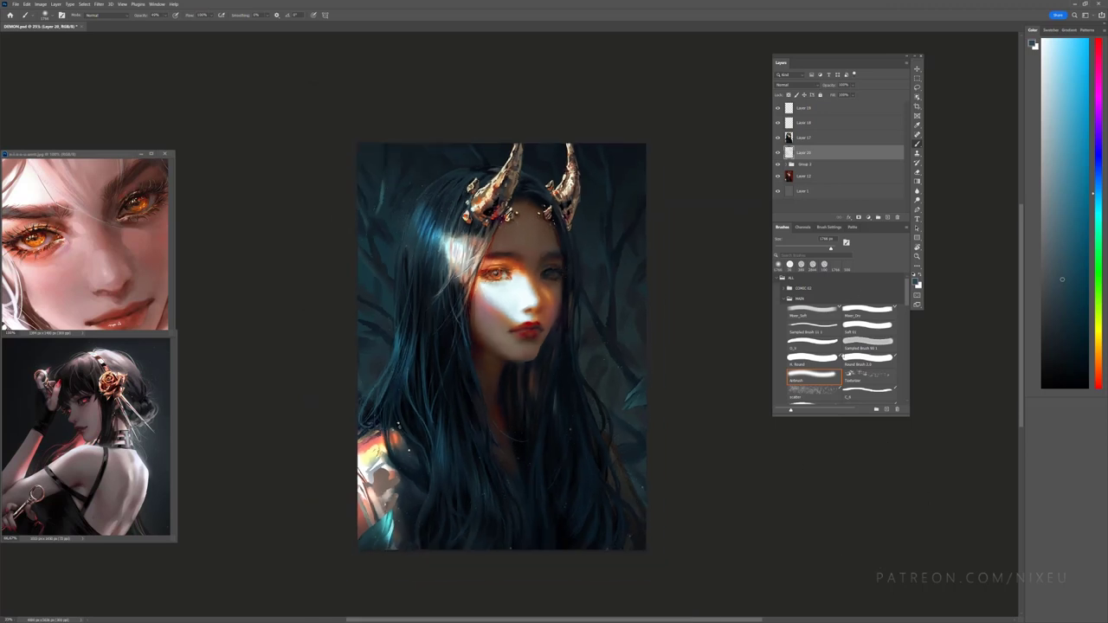
{"action": "key", "text": "h"}
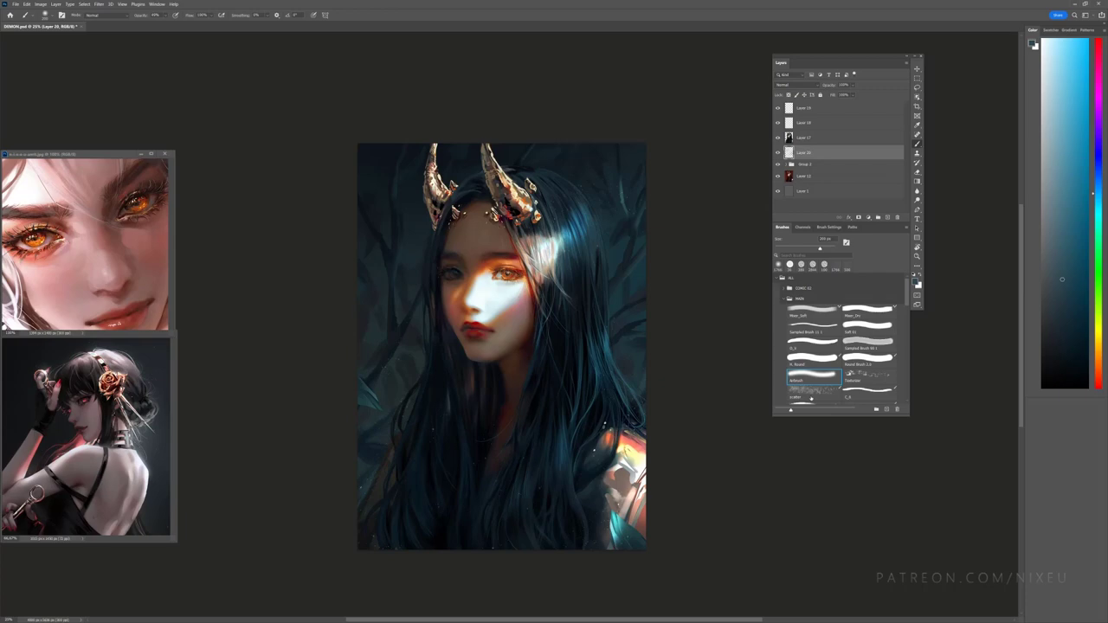
{"action": "key", "text": "ctrl+plus"}
{"action": "key", "text": "ctrl+plus"}
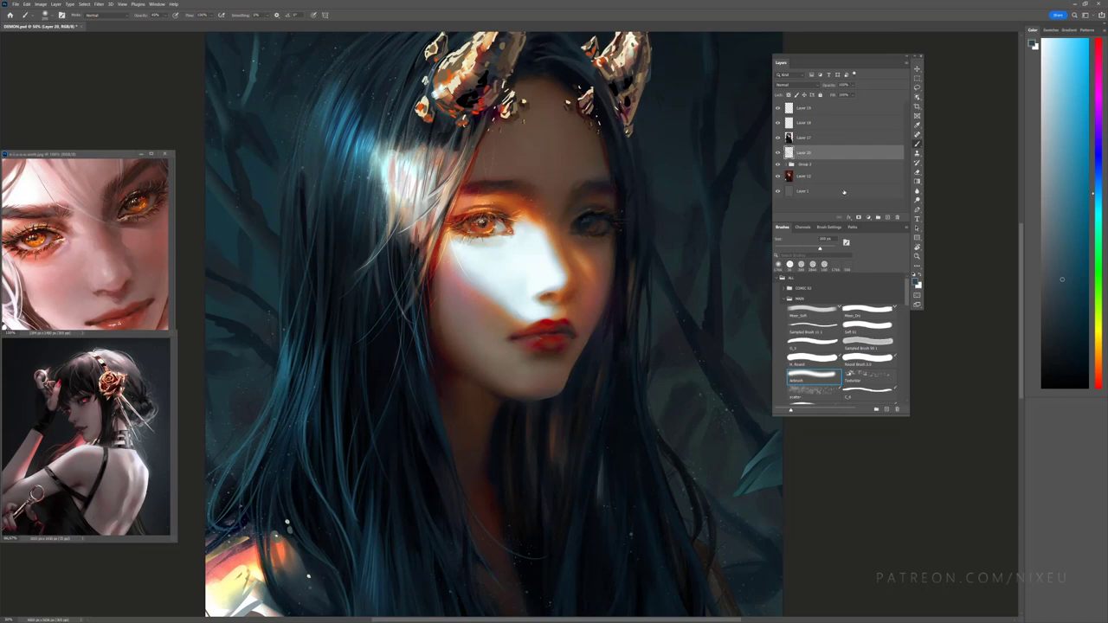
Step: Set the H_Round brush preset to a dodge blending mode and select Layer 17
{"action": "scroll", "coordinate": [1021, 255], "scroll_direction": "up", "scroll_amount": 3}
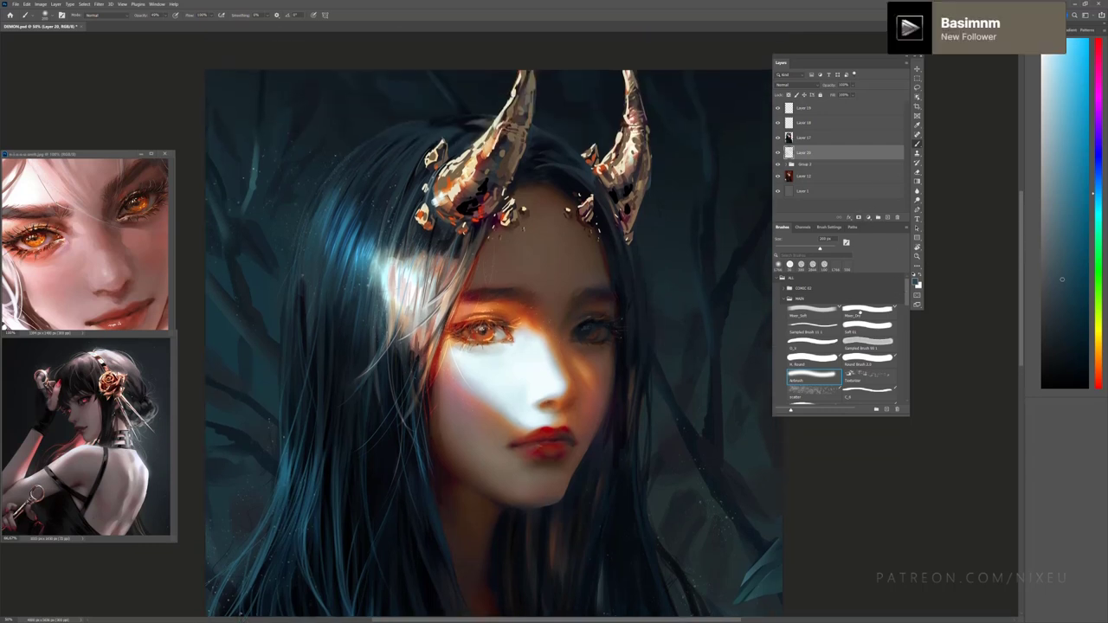
{"action": "left_click", "coordinate": [813, 357]}
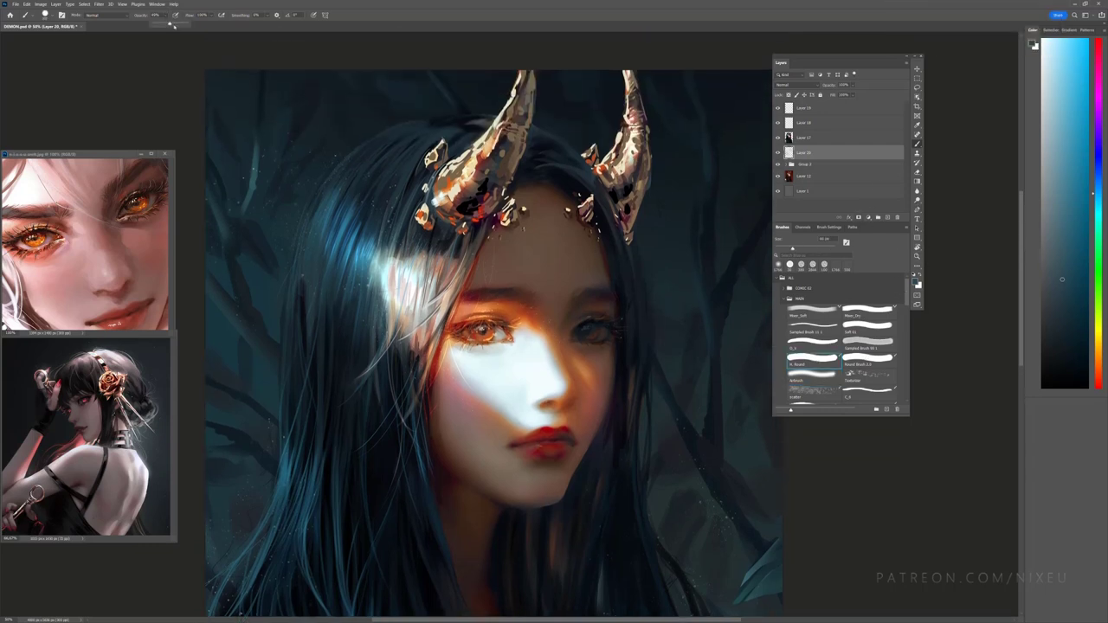
{"action": "left_click", "coordinate": [93, 15]}
{"action": "left_click", "coordinate": [122, 98]}
{"action": "left_click", "coordinate": [803, 137]}
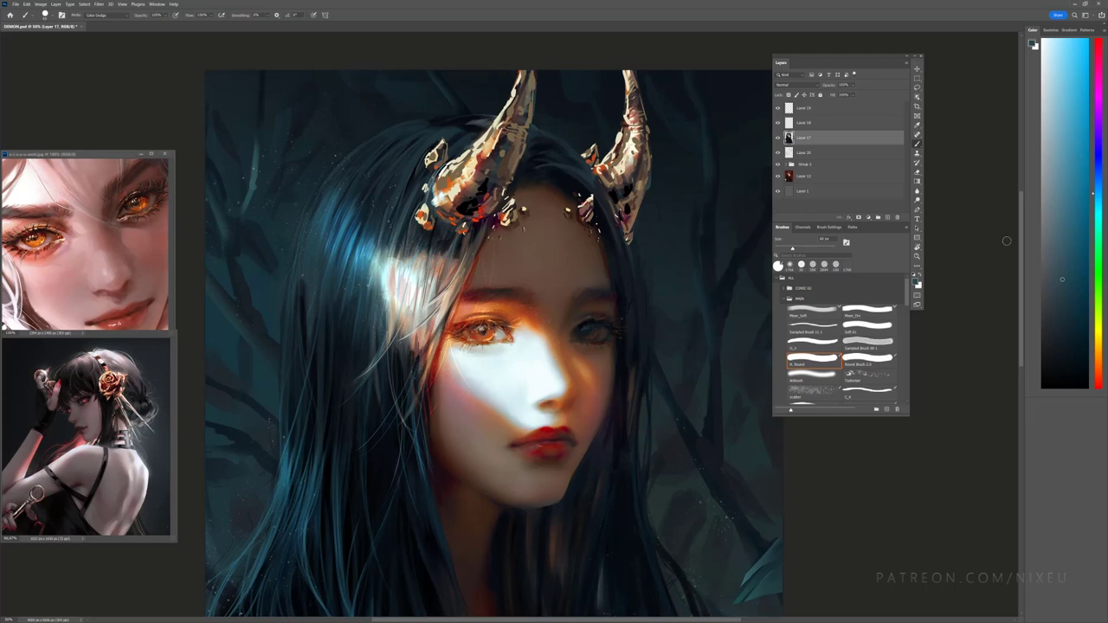
Step: Merge Layers 15, 18 and 17 into a single layer
{"action": "left_click", "coordinate": [823, 111], "text": "shift"}
{"action": "right_click", "coordinate": [823, 117]}
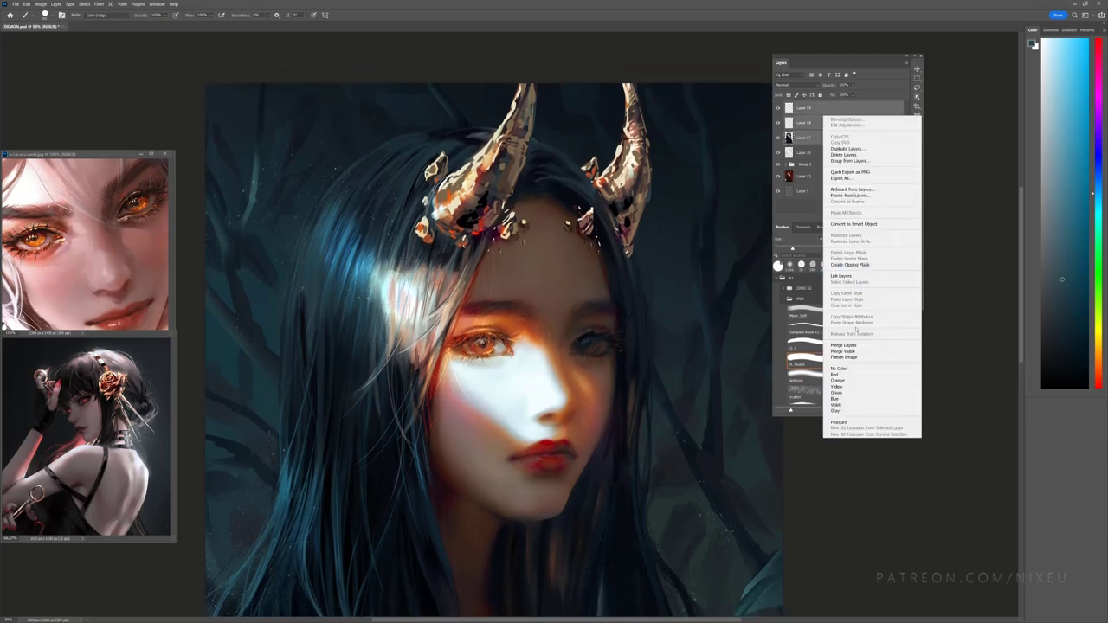
{"action": "left_click", "coordinate": [866, 346]}
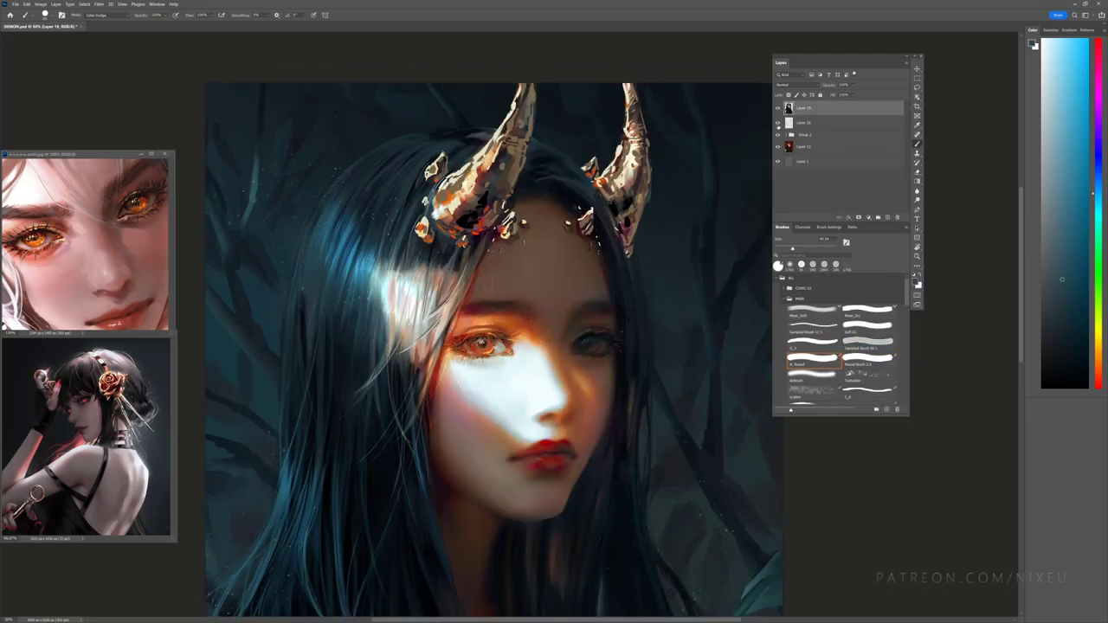
Step: Merge Layer 18 and then Group 3 into Layer 19
{"action": "left_click", "coordinate": [817, 128], "text": "ctrl"}
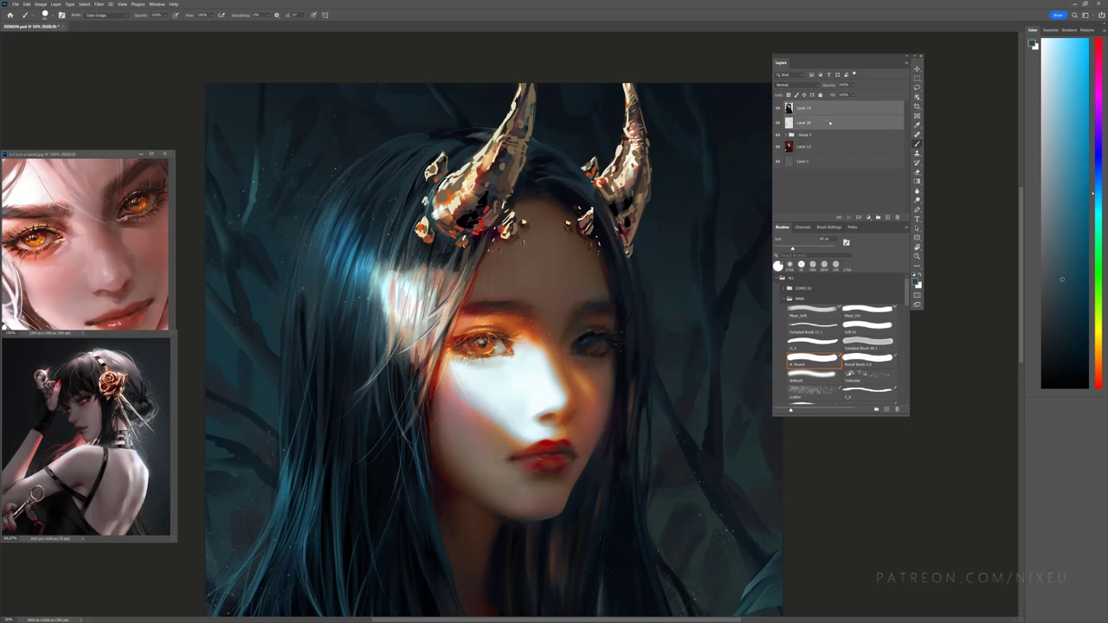
{"action": "right_click", "coordinate": [817, 125]}
{"action": "left_click", "coordinate": [866, 351]}
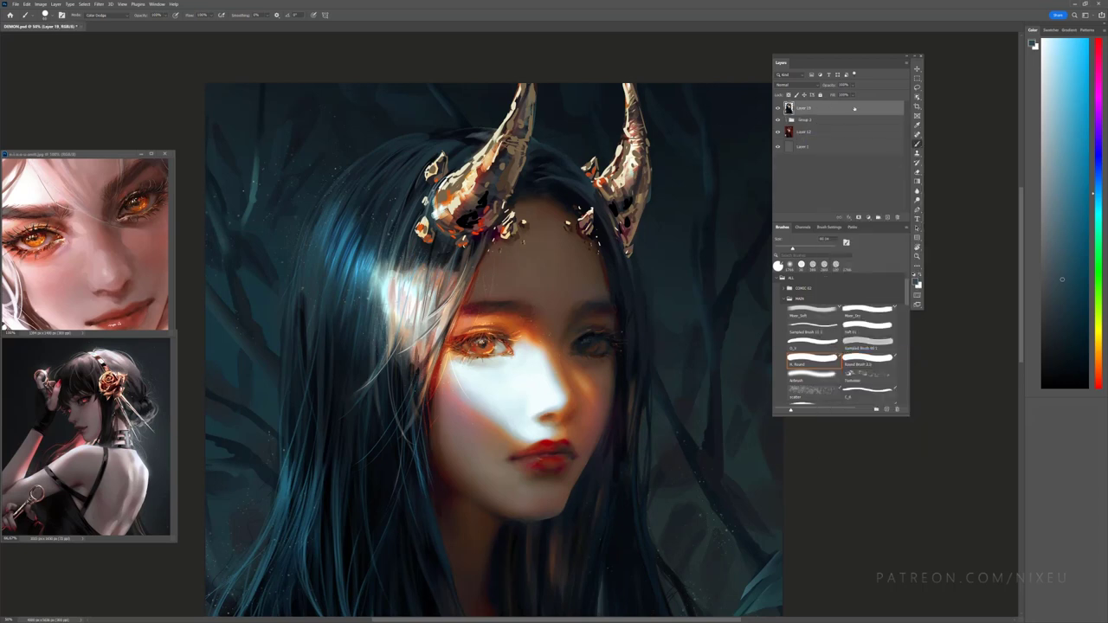
{"action": "left_click", "coordinate": [812, 119], "text": "ctrl"}
{"action": "right_click", "coordinate": [810, 119]}
{"action": "left_click", "coordinate": [824, 308]}
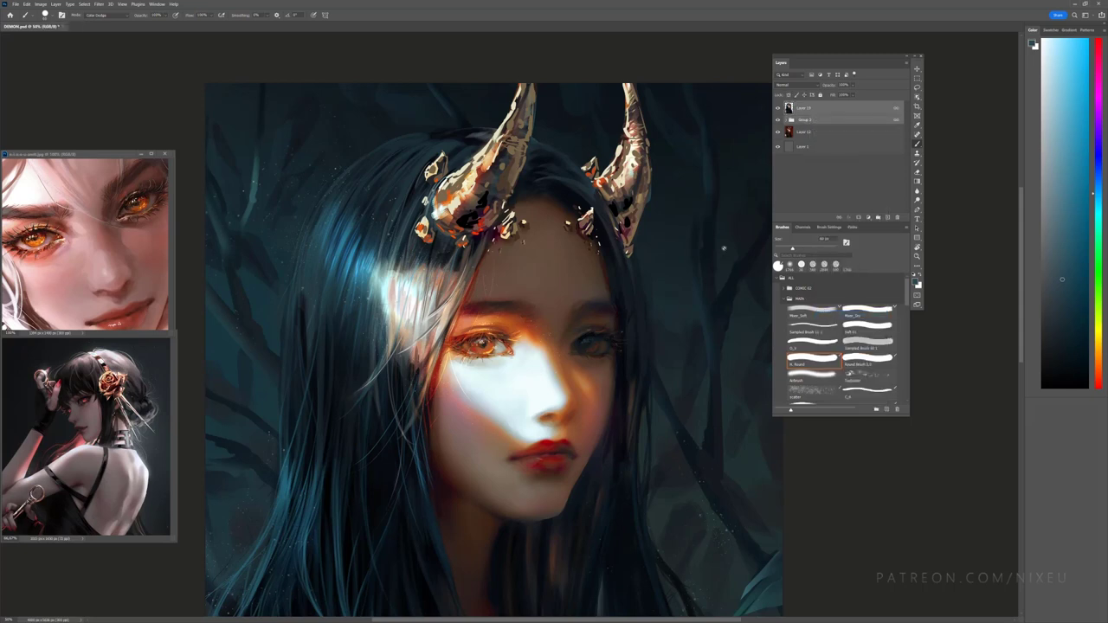
{"action": "right_click", "coordinate": [830, 118]}
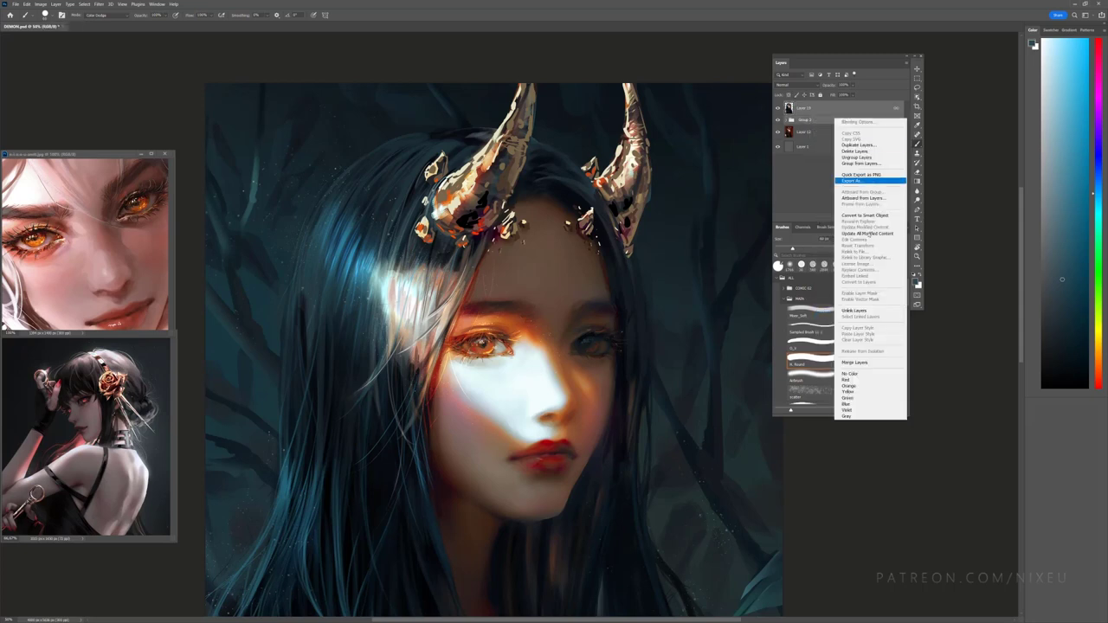
{"action": "left_click", "coordinate": [866, 362]}
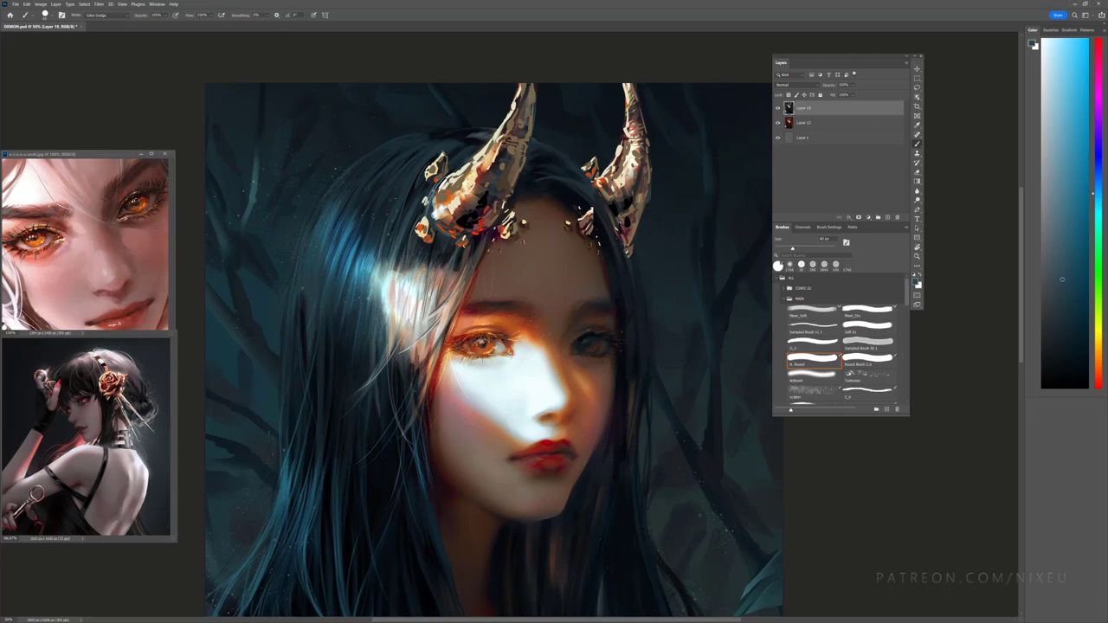
Step: Sample a warm orange from the painting as the brush colour
{"action": "left_click", "coordinate": [484, 164], "text": "alt"}
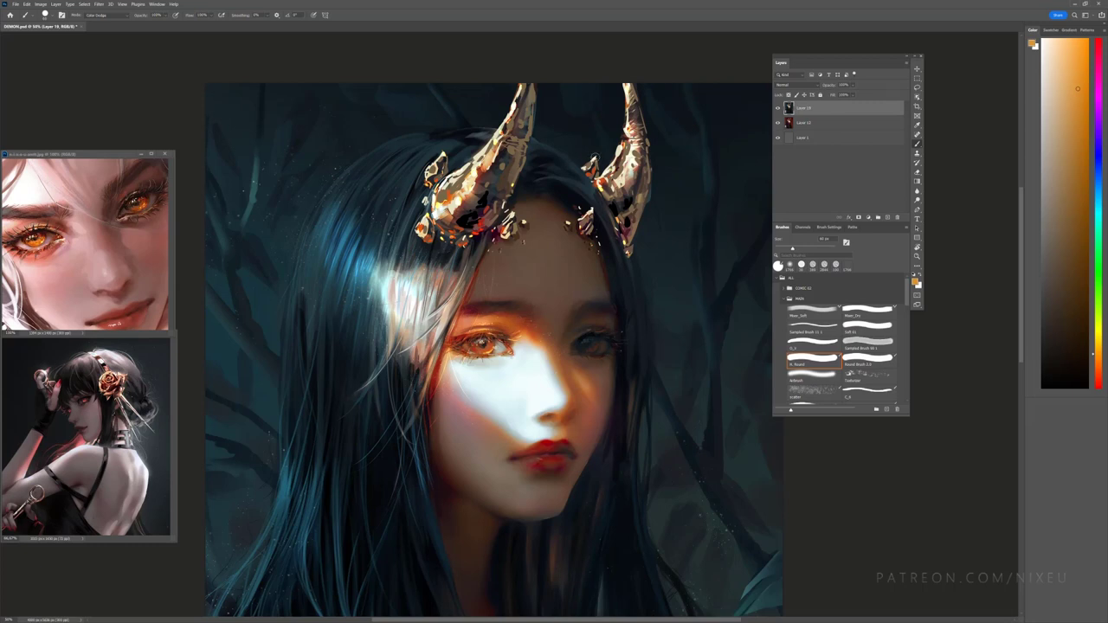
{"action": "key", "text": "ctrl+minus"}
{"action": "key", "text": "ctrl+minus"}
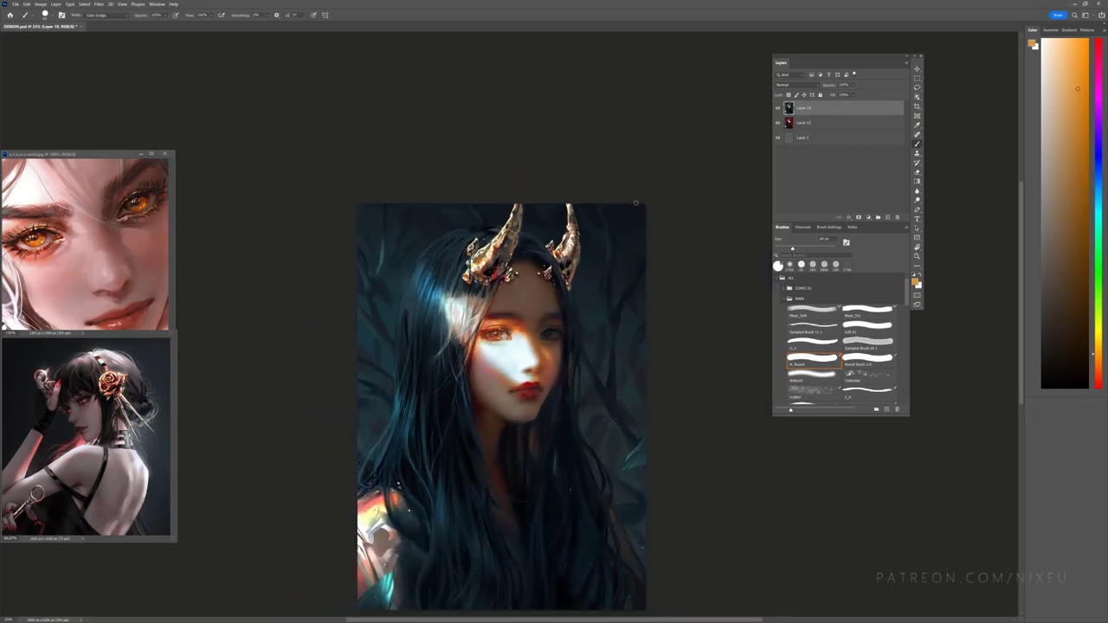
{"action": "key", "text": "ctrl+plus"}
{"action": "key", "text": "ctrl+plus"}
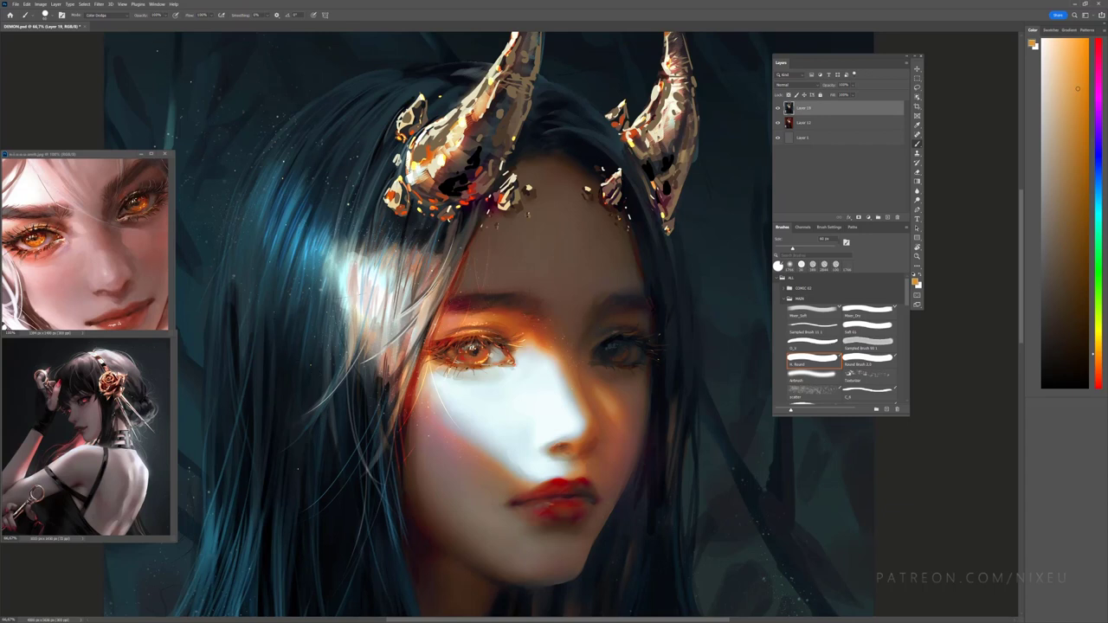
{"action": "scroll", "coordinate": [606, 346], "scroll_direction": "down", "scroll_amount": 1}
{"action": "scroll", "coordinate": [606, 346], "scroll_direction": "down", "scroll_amount": 5}
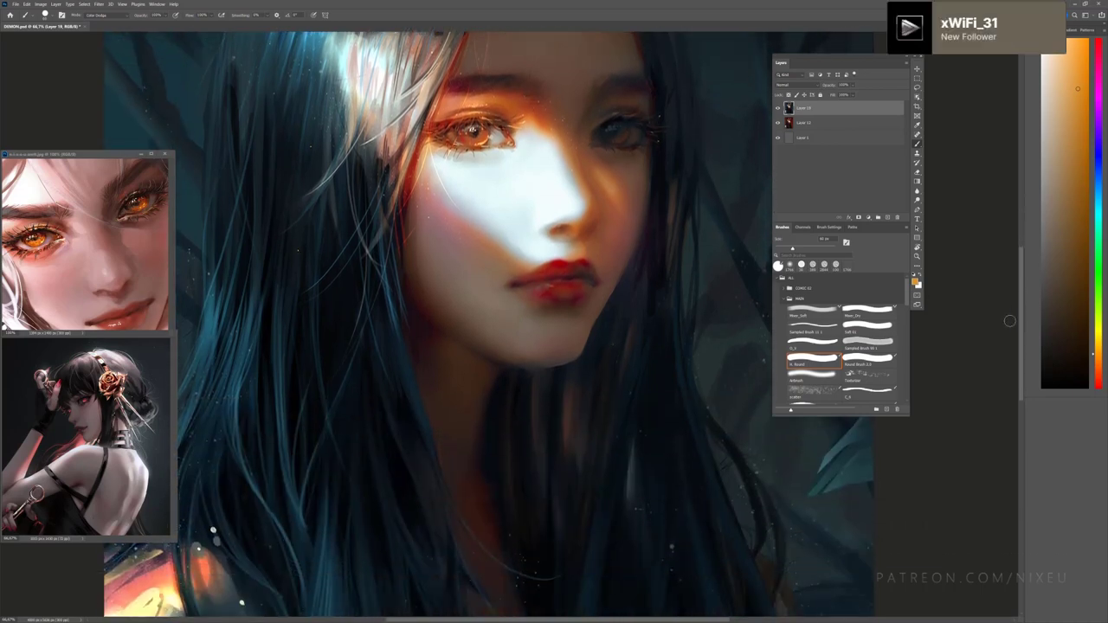
{"action": "scroll", "coordinate": [639, 407], "scroll_direction": "down", "scroll_amount": 3}
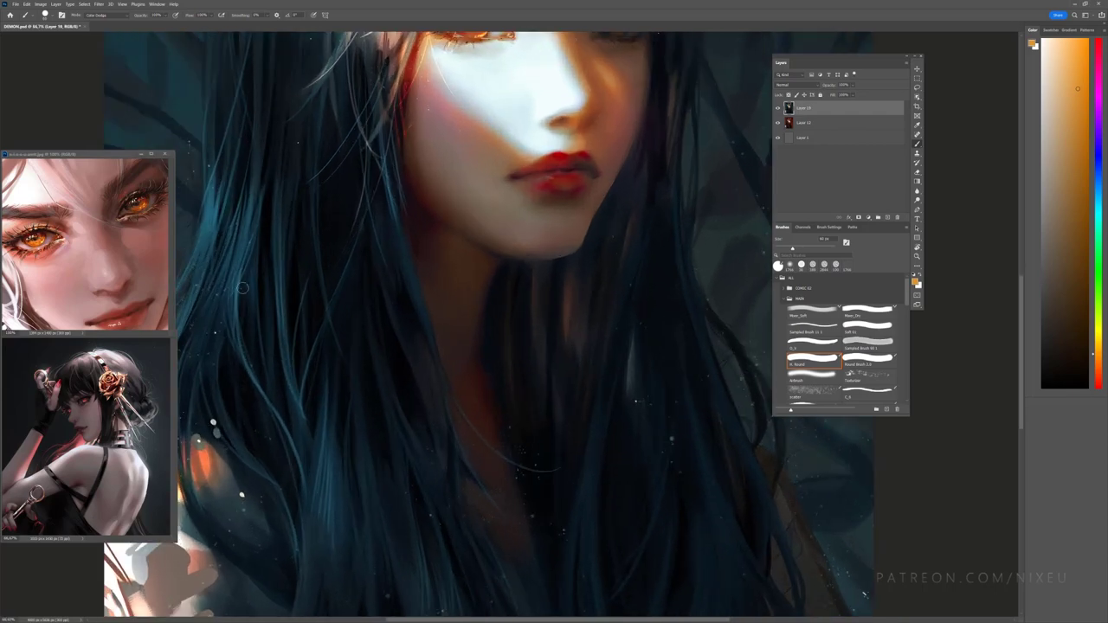
{"action": "scroll", "coordinate": [242, 289], "scroll_direction": "left", "scroll_amount": 5}
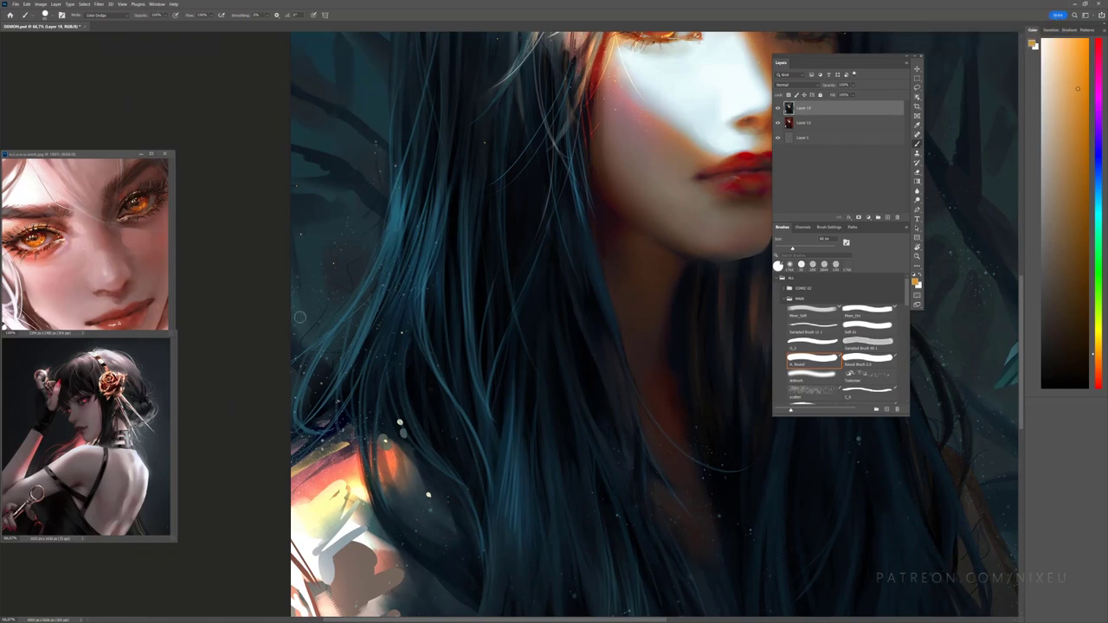
{"action": "key", "text": "ctrl+minus"}
{"action": "key", "text": "ctrl+minus"}
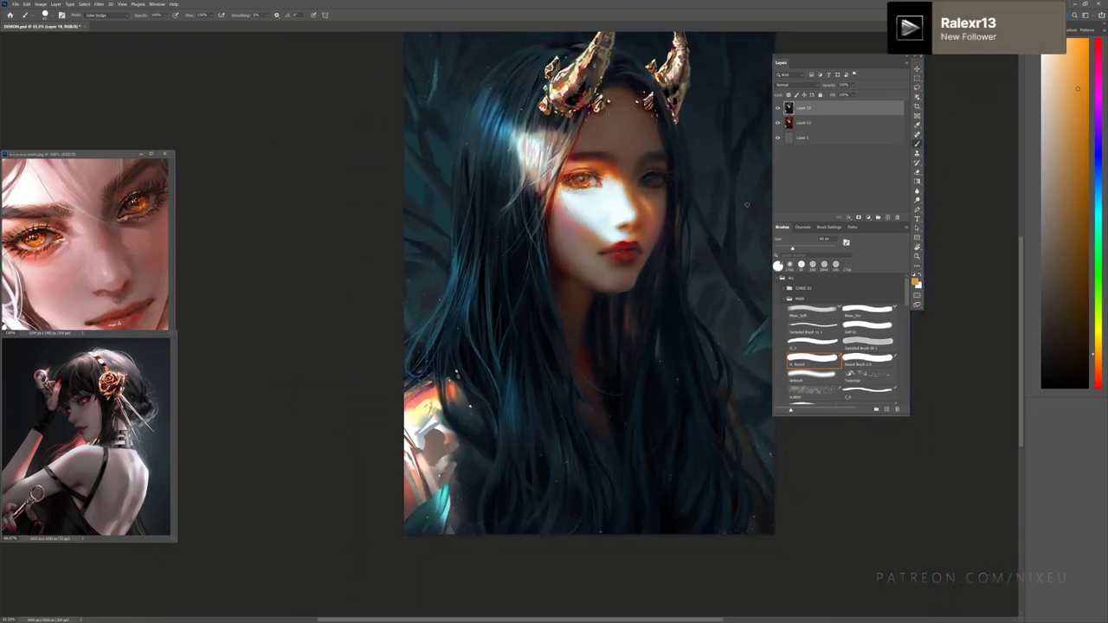
{"action": "key", "text": "ctrl+minus"}
{"action": "key", "text": "ctrl+plus"}
{"action": "key", "text": "ctrl+plus"}
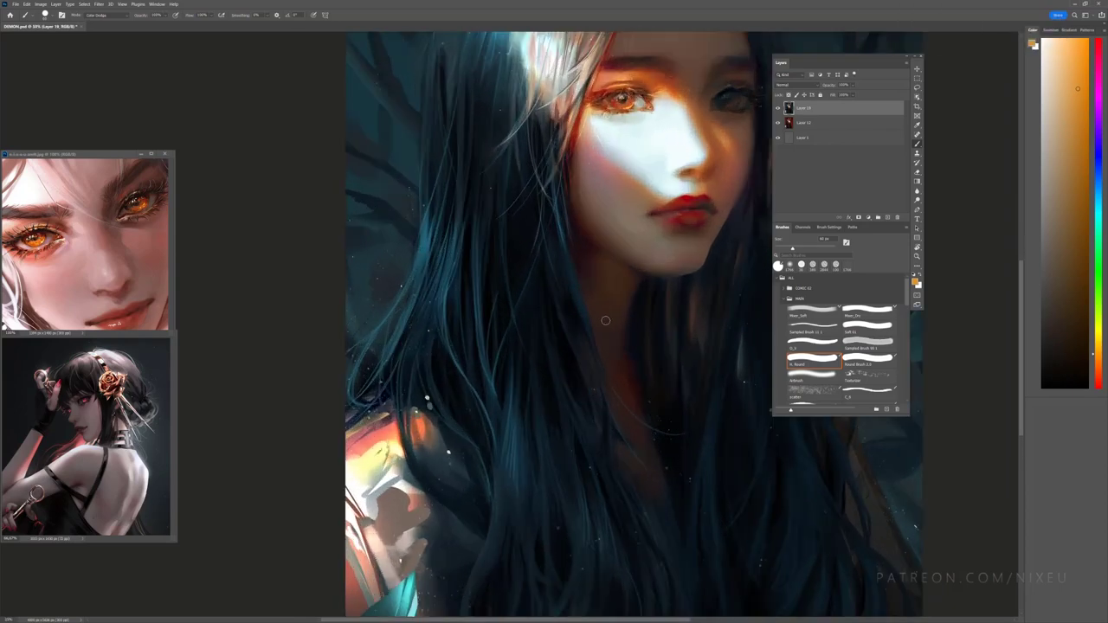
{"action": "key", "text": "ctrl+minus"}
{"action": "key", "text": "ctrl+minus"}
{"action": "key", "text": "ctrl+plus"}
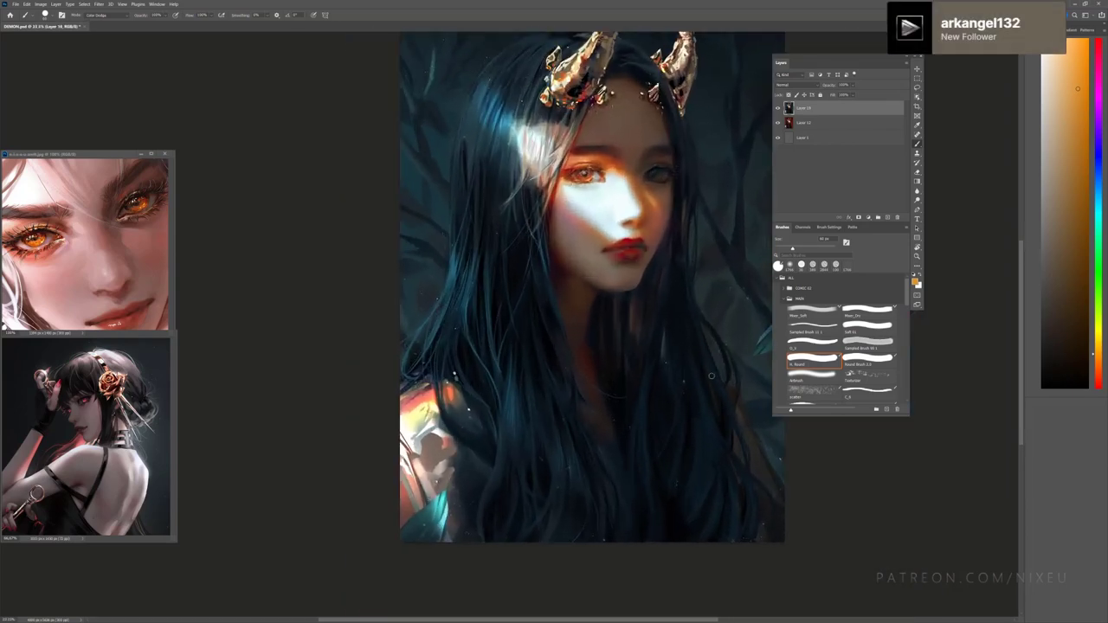
{"action": "left_click_drag", "start_coordinate": [493, 621], "coordinate": [571, 620]}
{"action": "key", "text": "ctrl+plus"}
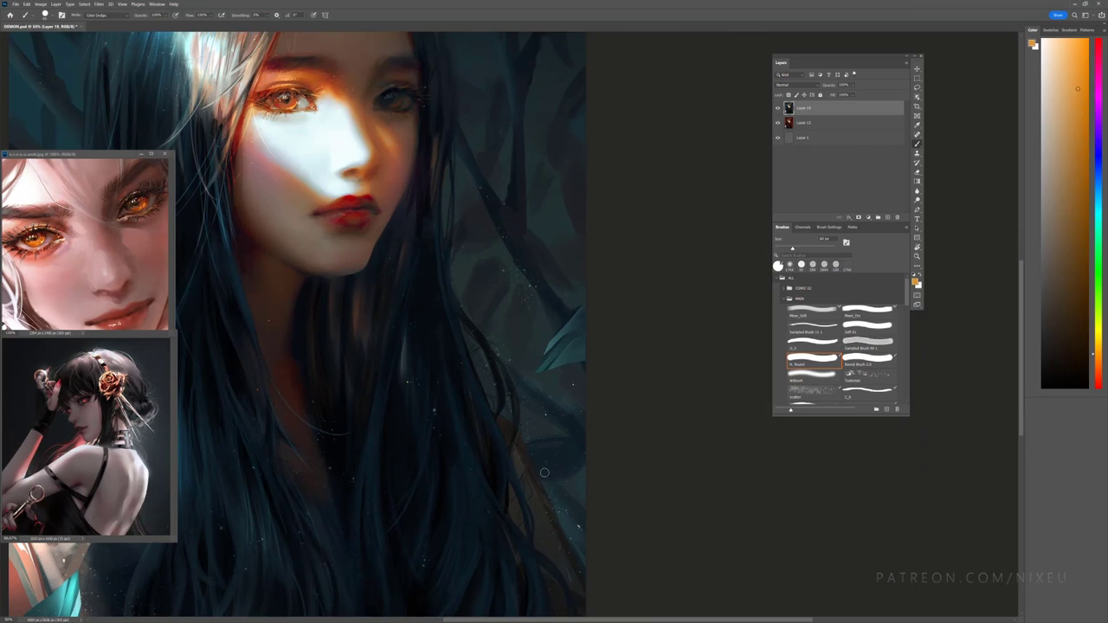
{"action": "key", "text": "ctrl+minus"}
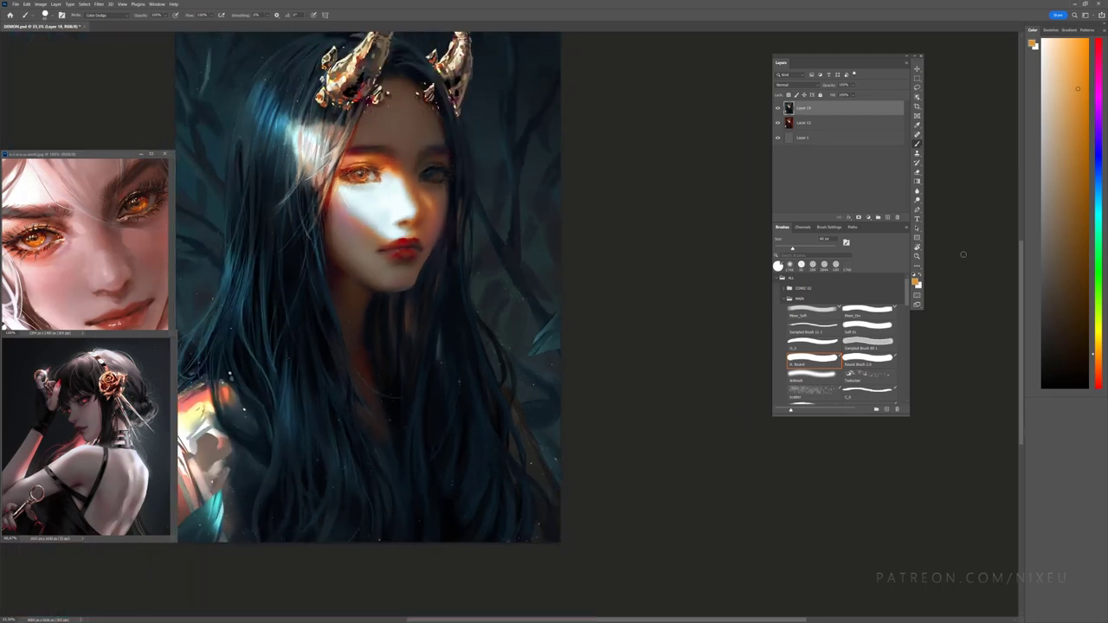
{"action": "key", "text": "ctrl+plus"}
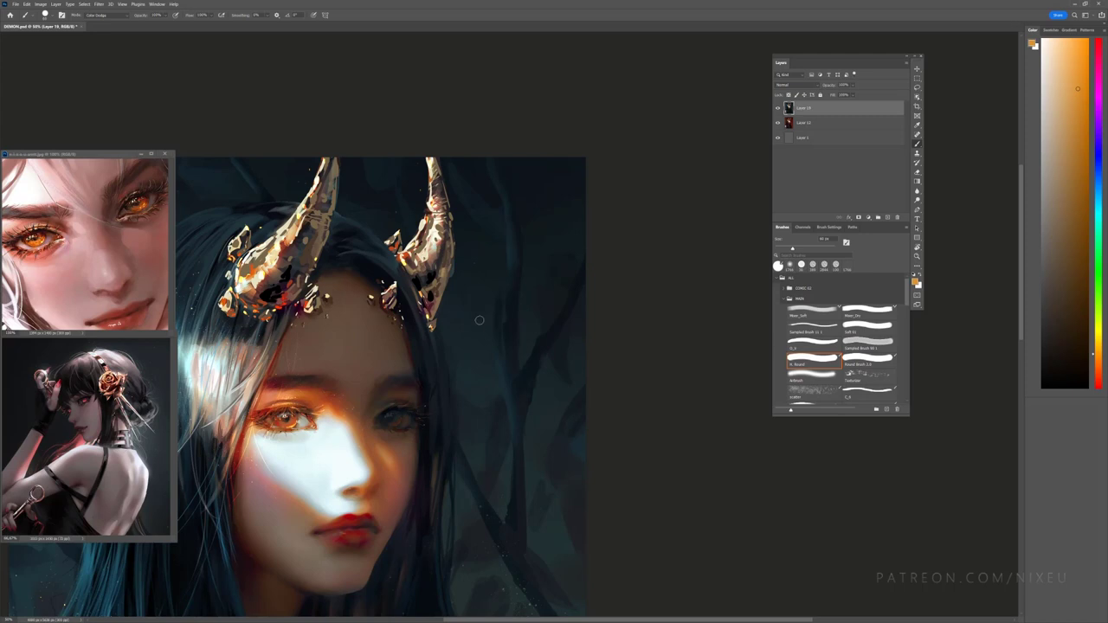
{"action": "key", "text": "ctrl+minus"}
{"action": "key", "text": "ctrl+minus"}
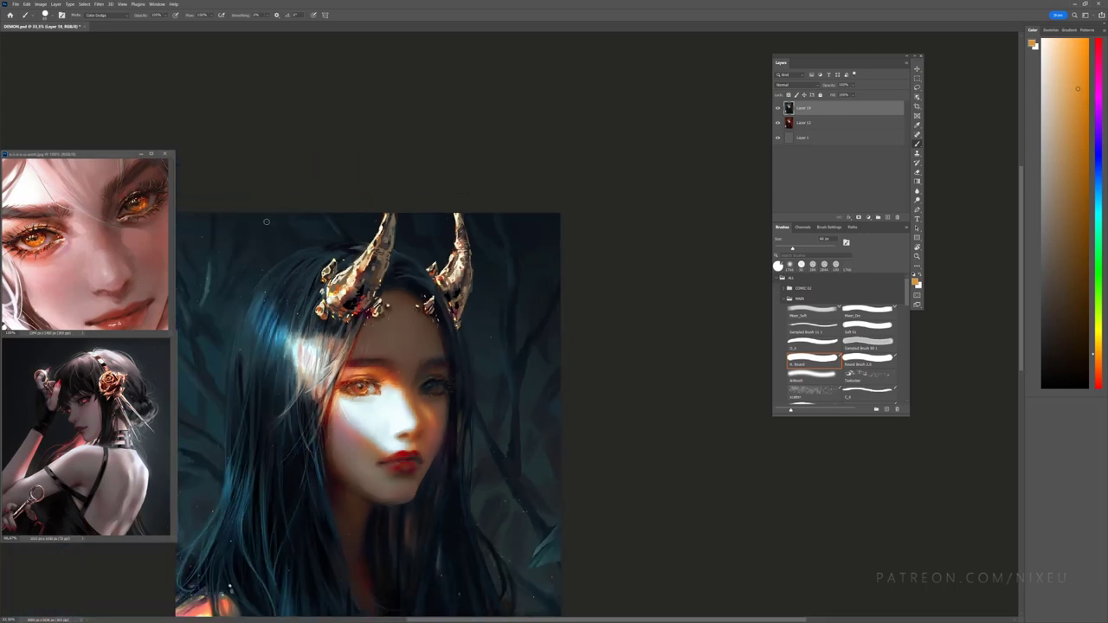
{"action": "key", "text": "ctrl+minus"}
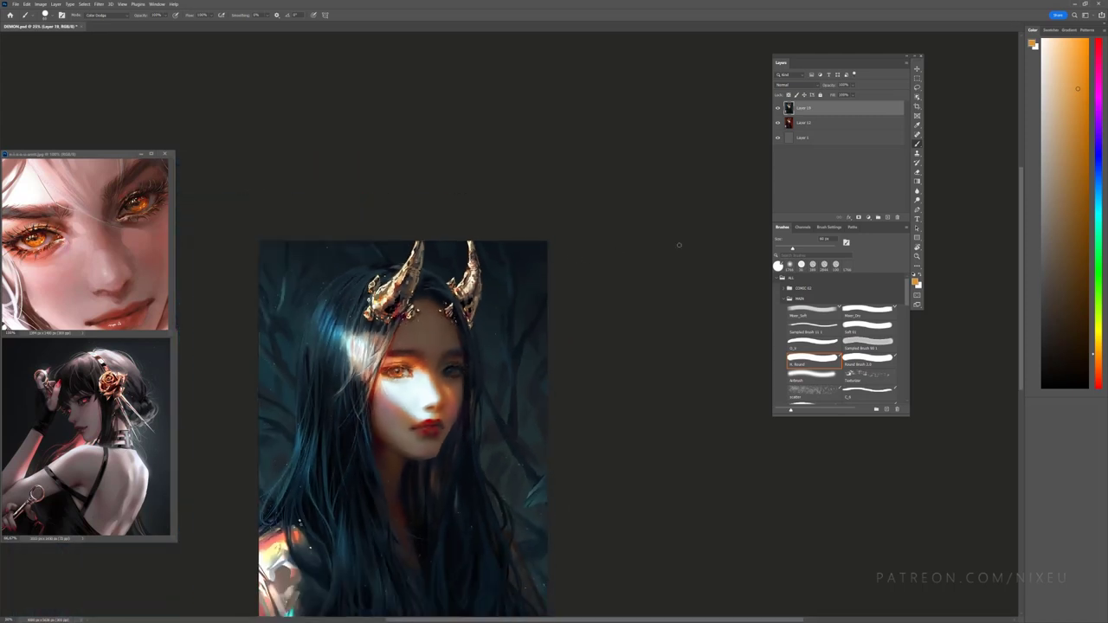
{"action": "scroll", "coordinate": [402, 390], "scroll_direction": "down", "scroll_amount": 3}
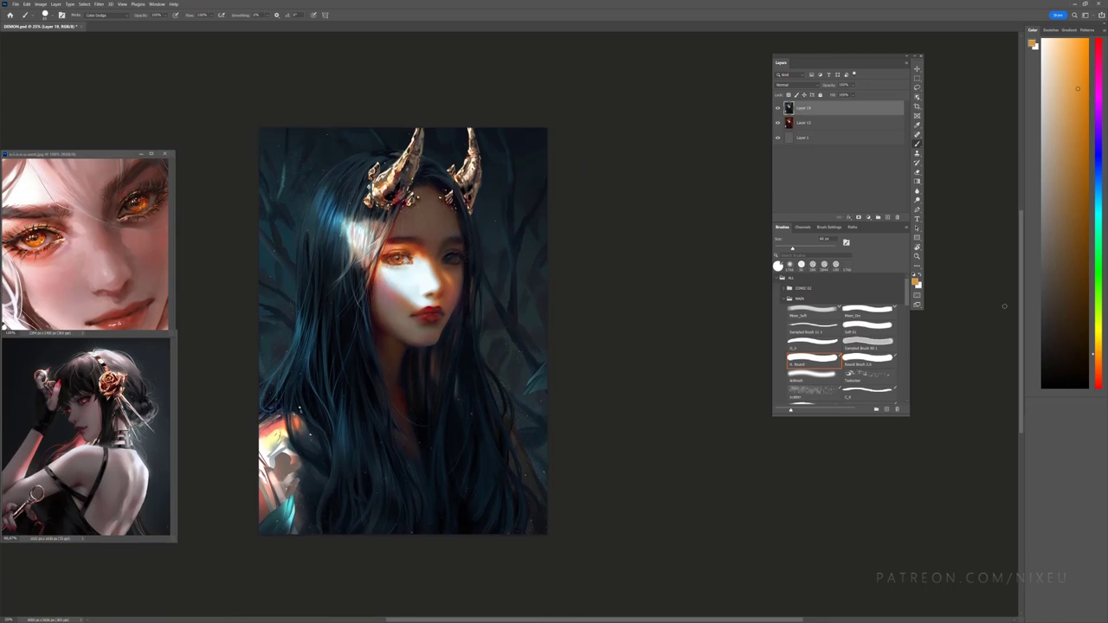
{"action": "key", "text": "ctrl+plus"}
Step: Brush highlights onto the left horn and its base with the Airbrush preset
{"action": "left_click", "coordinate": [812, 374]}
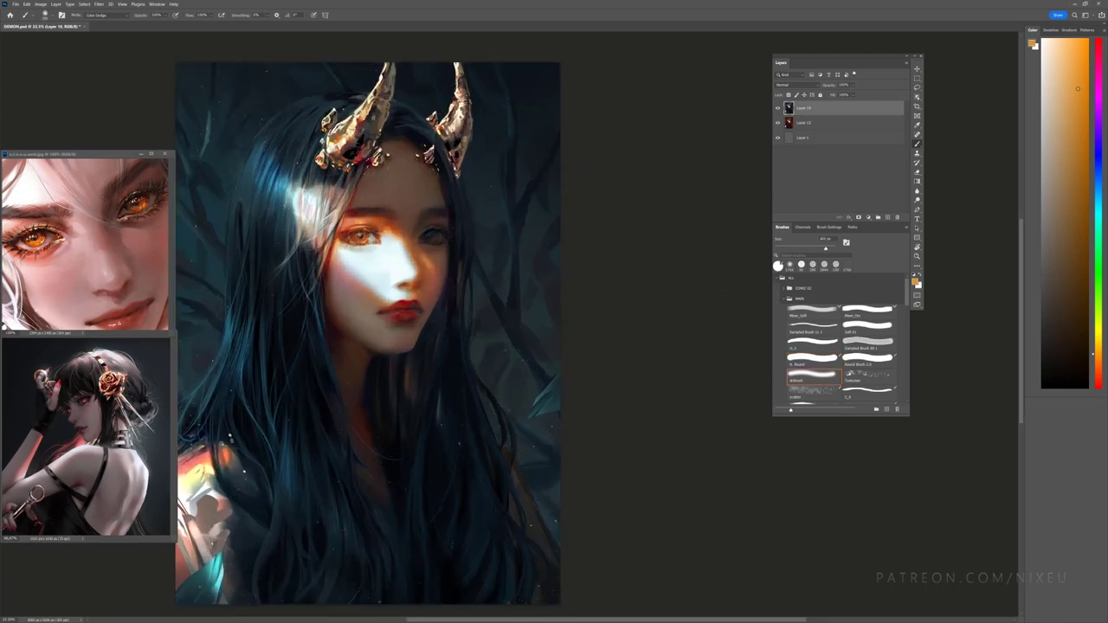
{"action": "left_click_drag", "start_coordinate": [339, 109], "coordinate": [342, 135]}
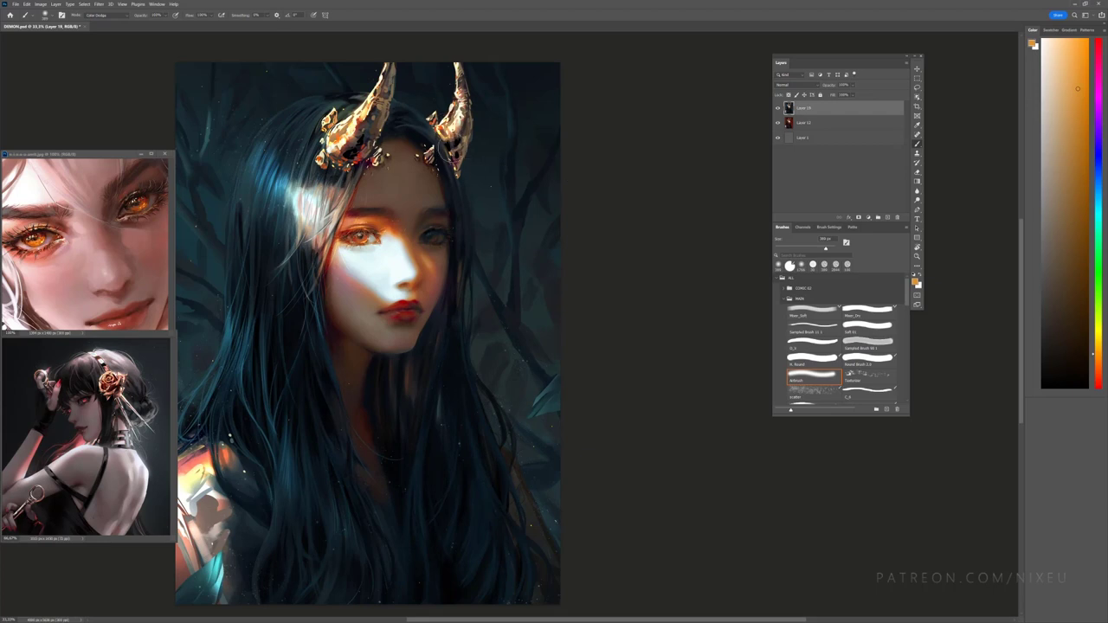
{"action": "left_click_drag", "start_coordinate": [373, 145], "coordinate": [370, 168]}
{"action": "key", "text": "ctrl+minus"}
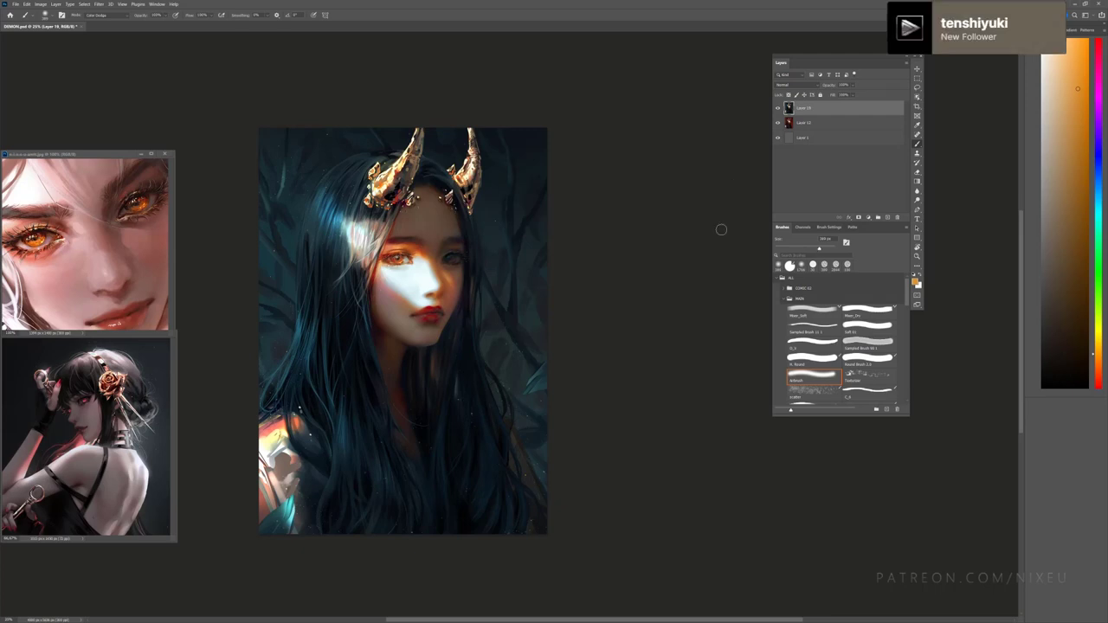
Step: Return the brush to Normal blending and flip and zoom the canvas to inspect the face
{"action": "left_click", "coordinate": [105, 14]}
{"action": "left_click", "coordinate": [97, 22]}
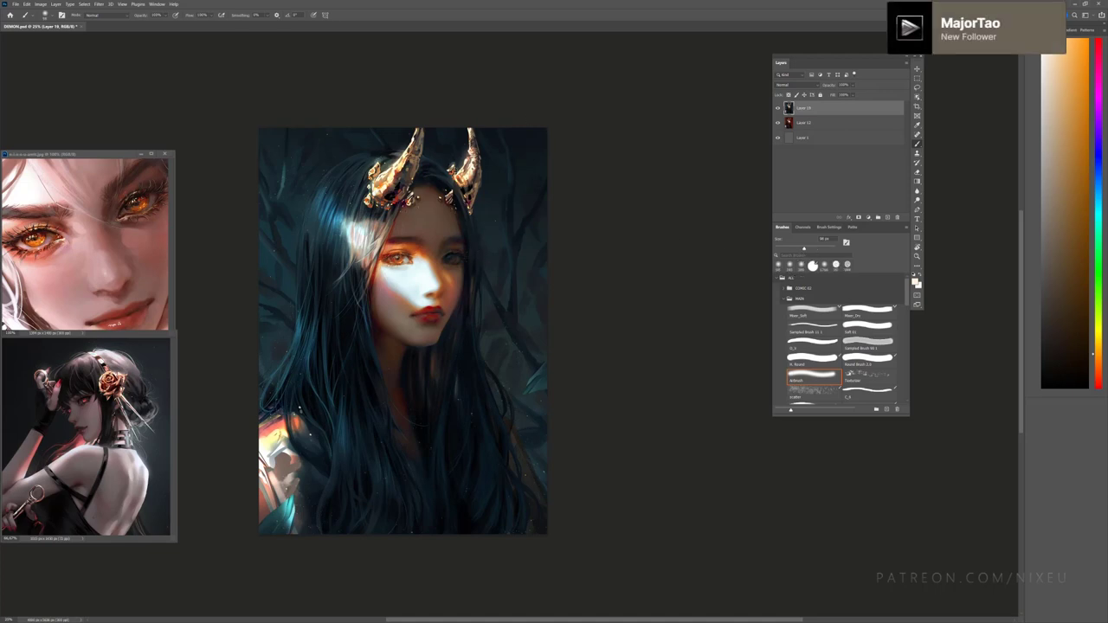
{"action": "key", "text": "ctrl+minus"}
{"action": "key", "text": "ctrl+plus"}
{"action": "key", "text": "ctrl+plus"}
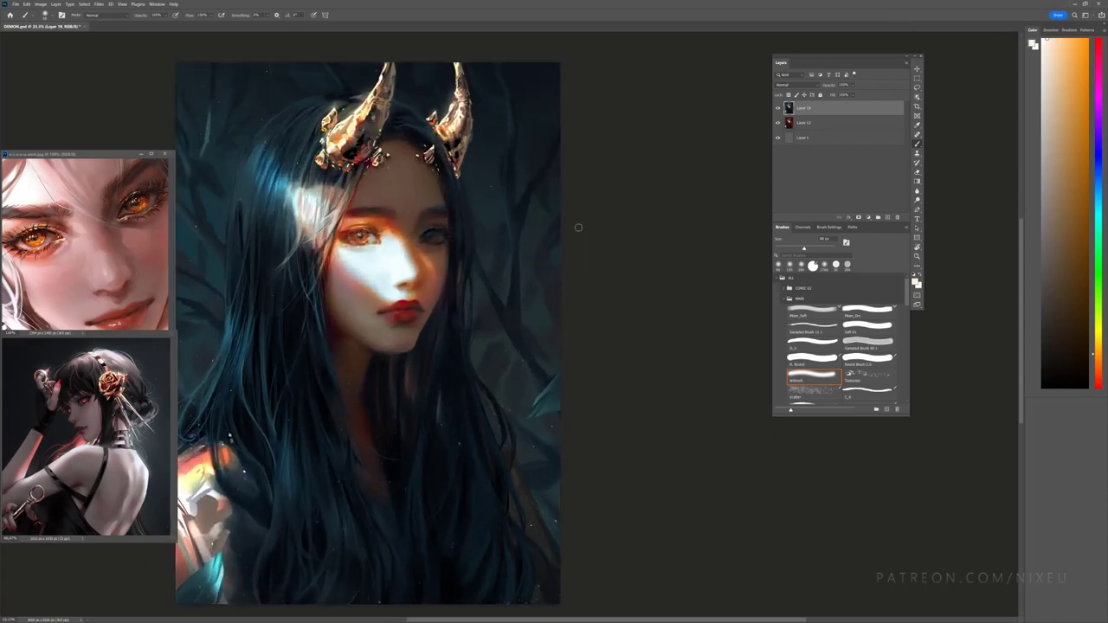
{"action": "key", "text": "h"}
{"action": "key", "text": "ctrl+plus"}
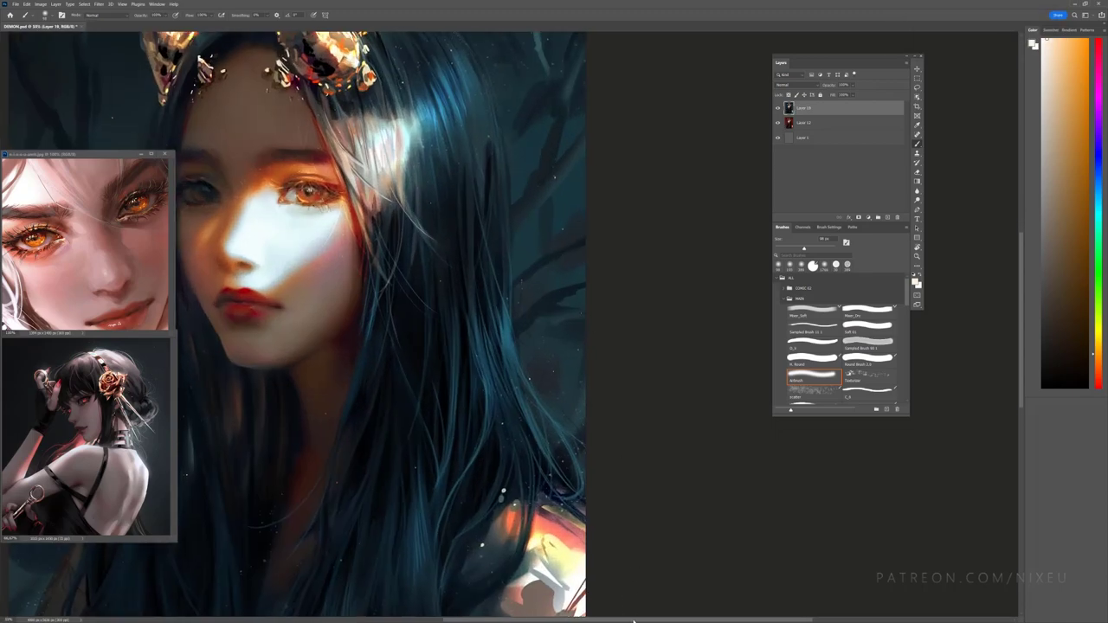
{"action": "scroll", "coordinate": [606, 425], "scroll_direction": "left", "scroll_amount": 5}
{"action": "scroll", "coordinate": [1015, 245], "scroll_direction": "up", "scroll_amount": 3}
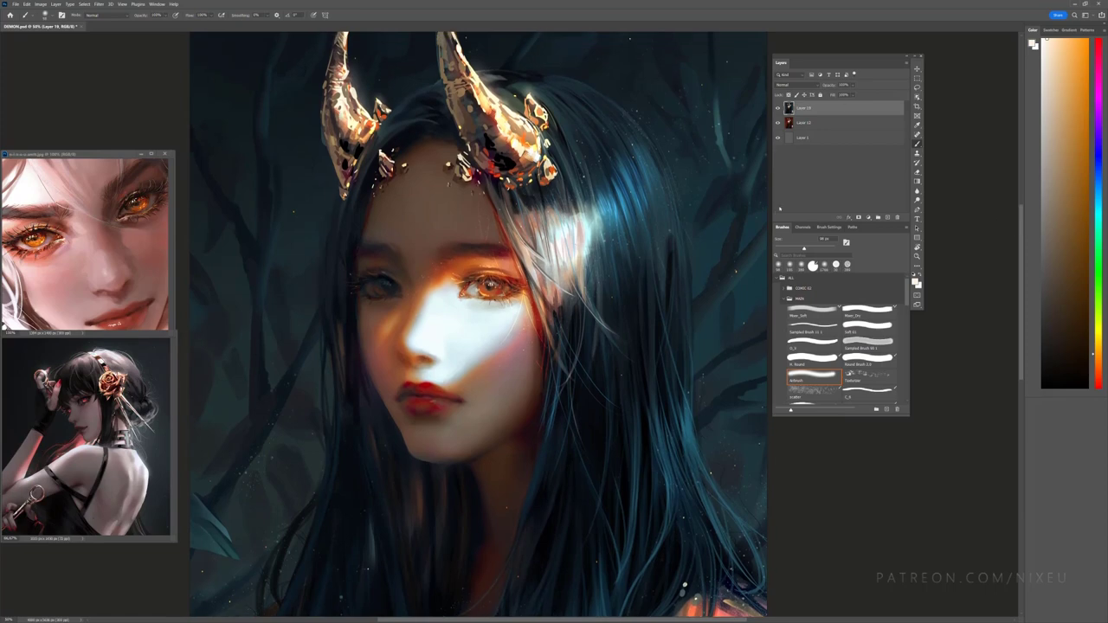
{"action": "key", "text": "ctrl+plus"}
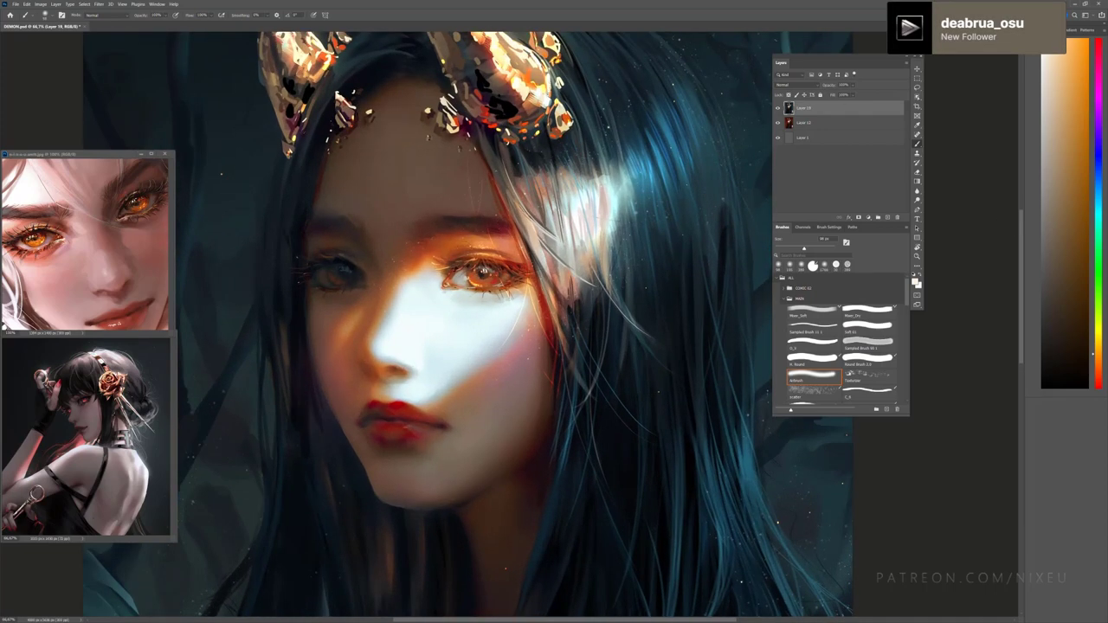
Step: Choose a small brush preset for dodging
{"action": "left_click", "coordinate": [777, 265]}
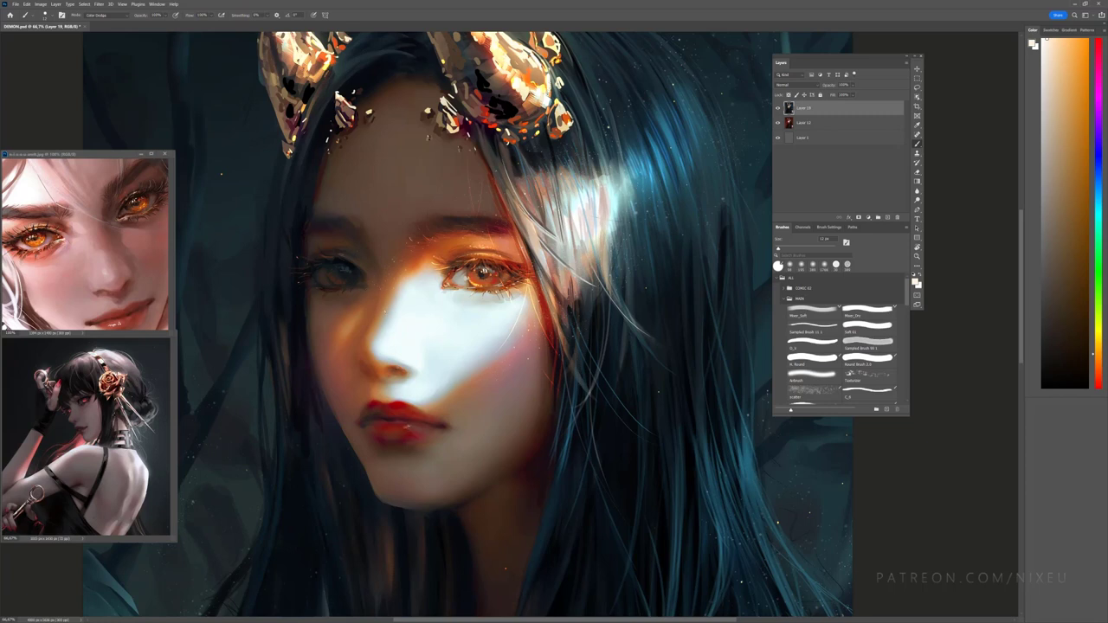
{"action": "scroll", "coordinate": [509, 344], "scroll_direction": "down", "scroll_amount": 2}
{"action": "scroll", "coordinate": [714, 363], "scroll_direction": "down", "scroll_amount": 1}
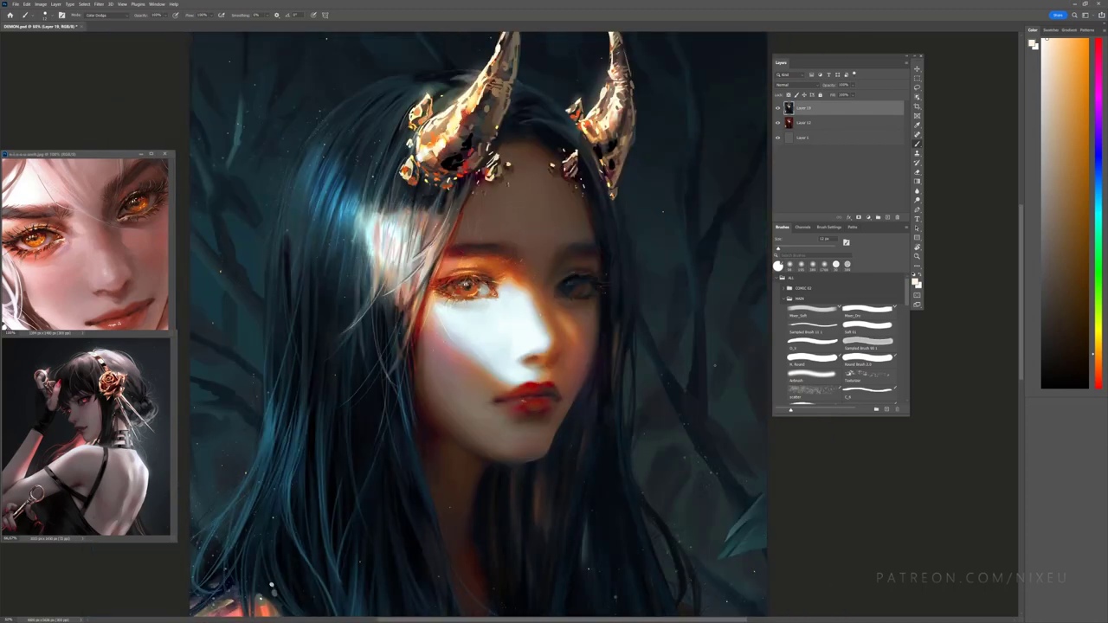
{"action": "scroll", "coordinate": [714, 363], "scroll_direction": "down", "scroll_amount": 1}
Step: Dodge the lower-left shoulder with a light pink sampled from it, using a larger brush
{"action": "key", "text": "ctrl+plus"}
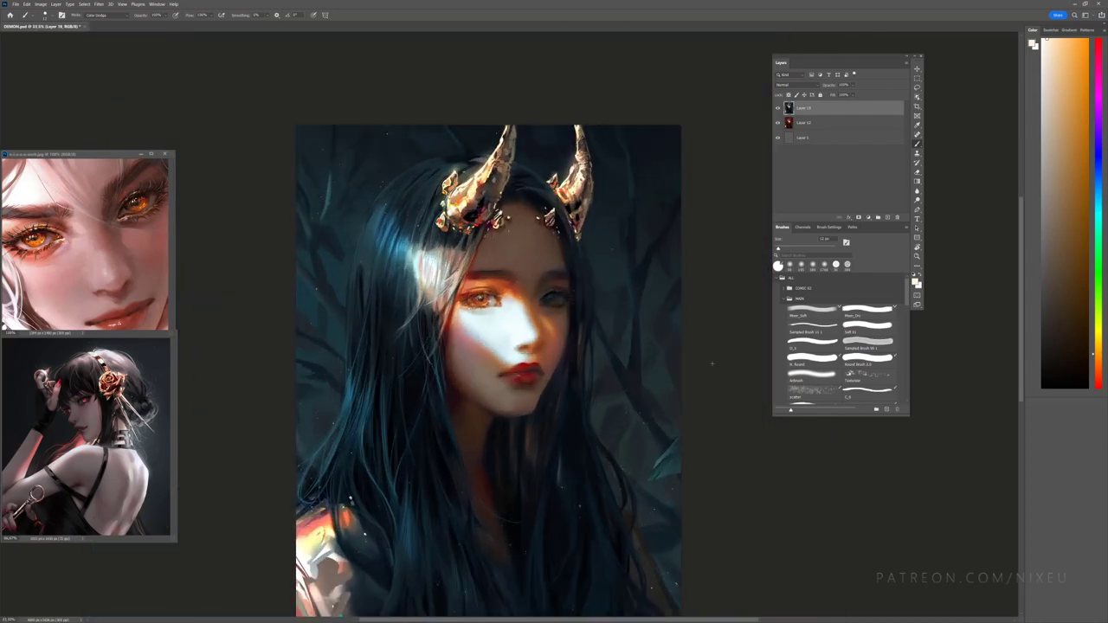
{"action": "key", "text": "ctrl+minus"}
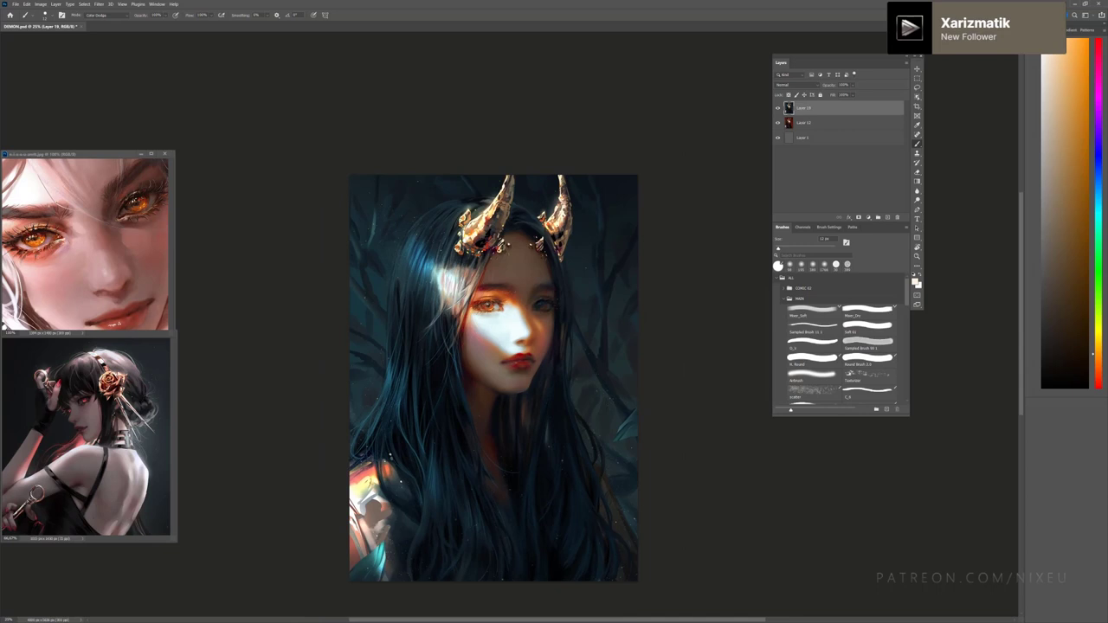
{"action": "left_click_drag", "start_coordinate": [363, 512], "coordinate": [373, 507]}
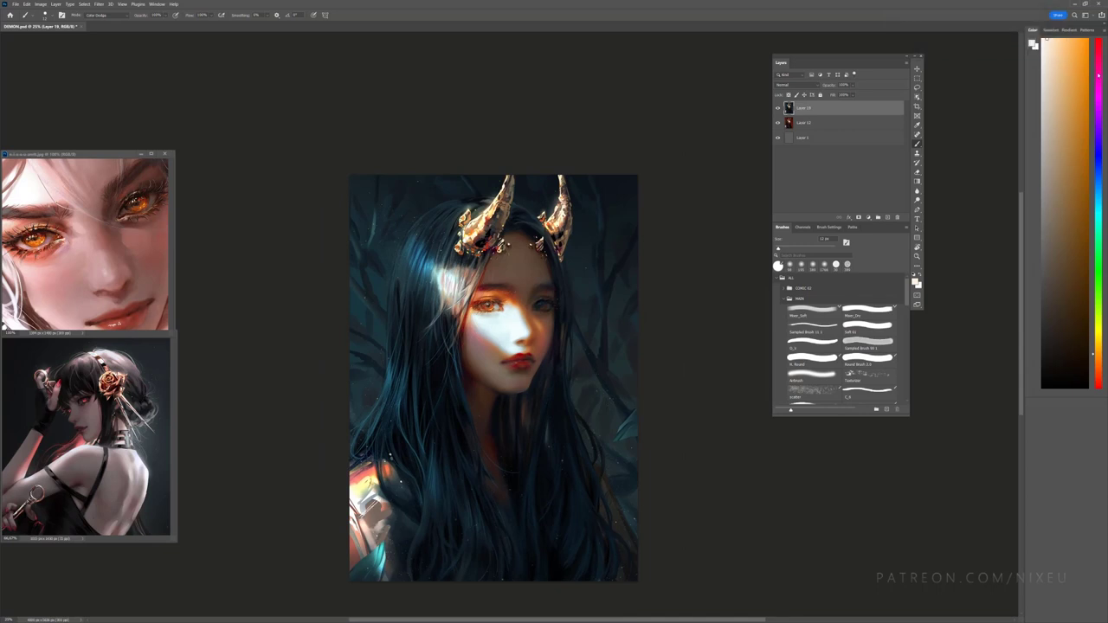
{"action": "key", "text": "bracketright"}
{"action": "left_click", "coordinate": [373, 511], "text": "alt"}
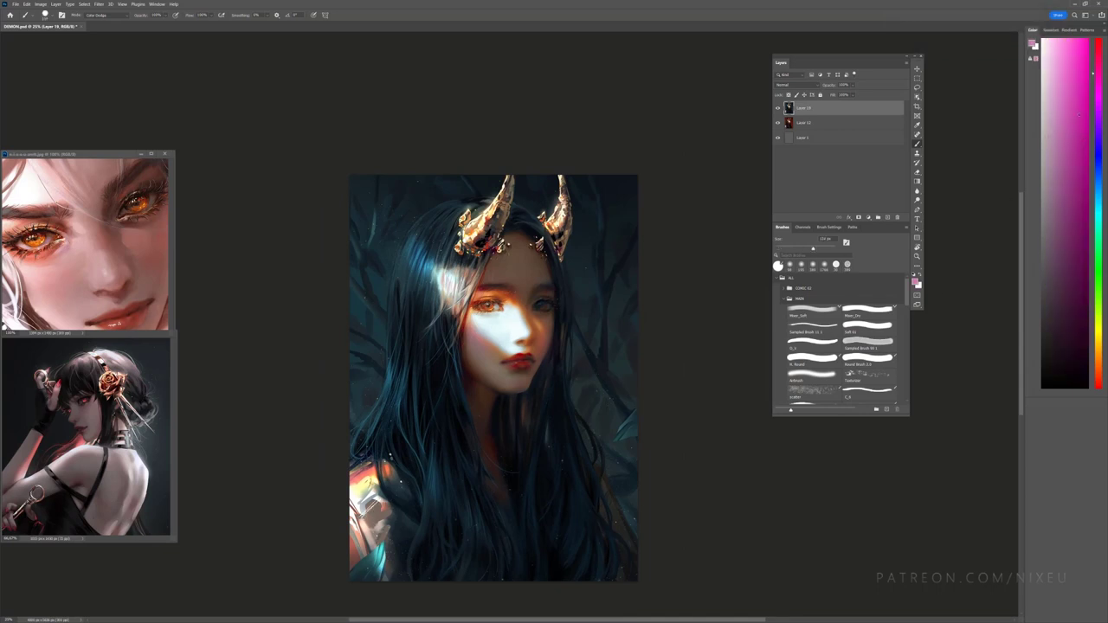
{"action": "left_click_drag", "start_coordinate": [362, 513], "coordinate": [371, 500]}
Step: Airbrush a bright green and orange glow onto the lower-left shoulder
{"action": "left_click", "coordinate": [399, 502], "text": "alt"}
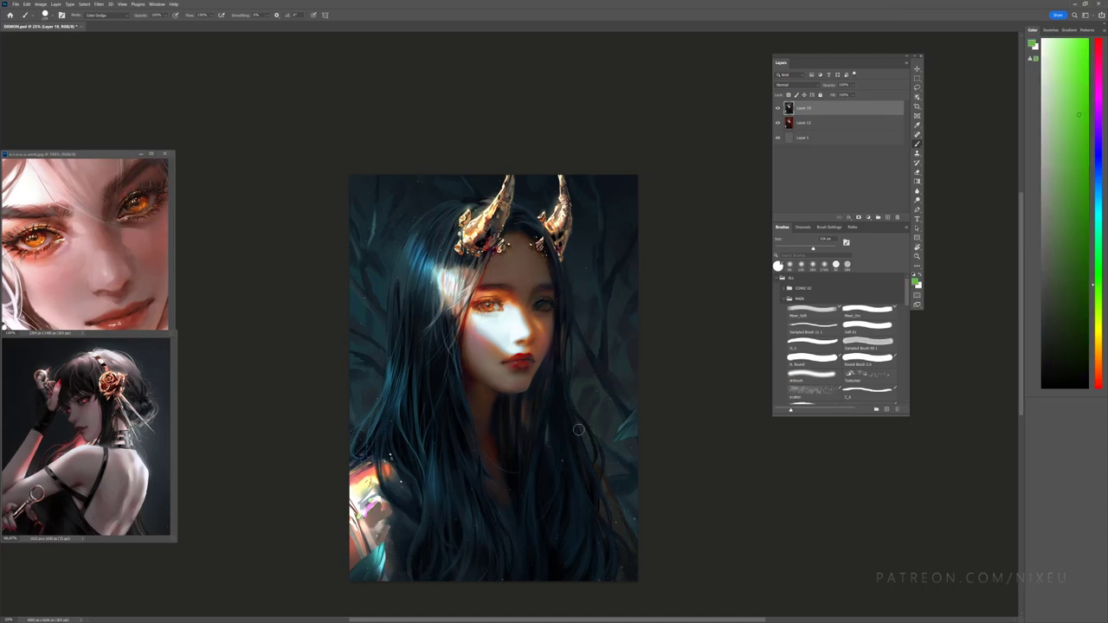
{"action": "key", "text": "ctrl+plus"}
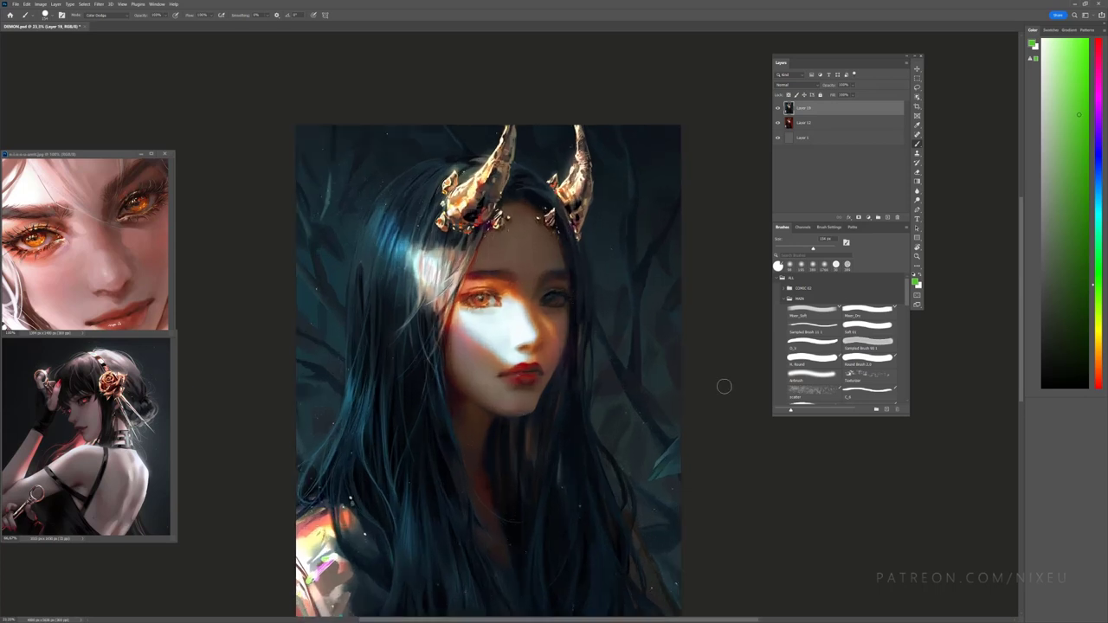
{"action": "key", "text": "ctrl+minus"}
{"action": "left_click", "coordinate": [812, 374]}
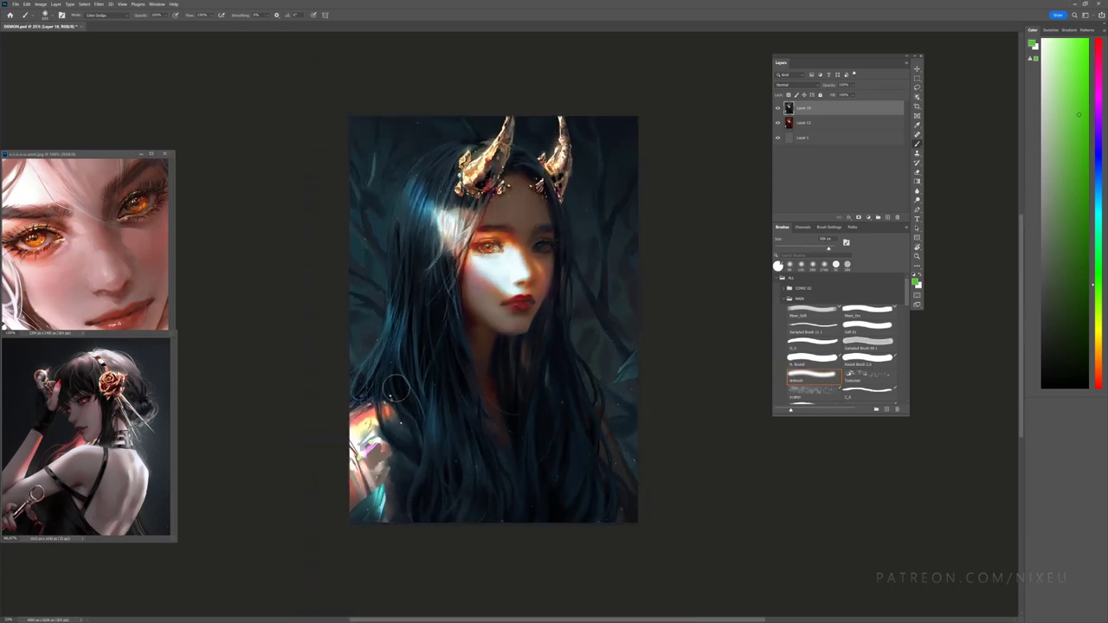
{"action": "left_click_drag", "start_coordinate": [392, 395], "coordinate": [371, 414]}
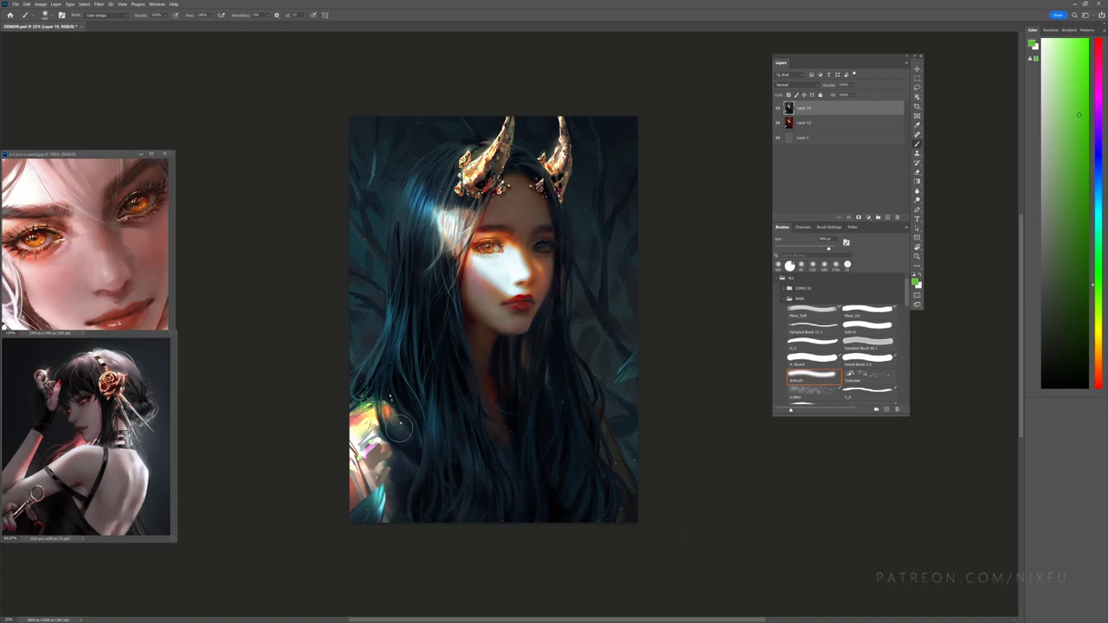
{"action": "left_click_drag", "start_coordinate": [391, 414], "coordinate": [426, 478]}
{"action": "key", "text": "ctrl+plus"}
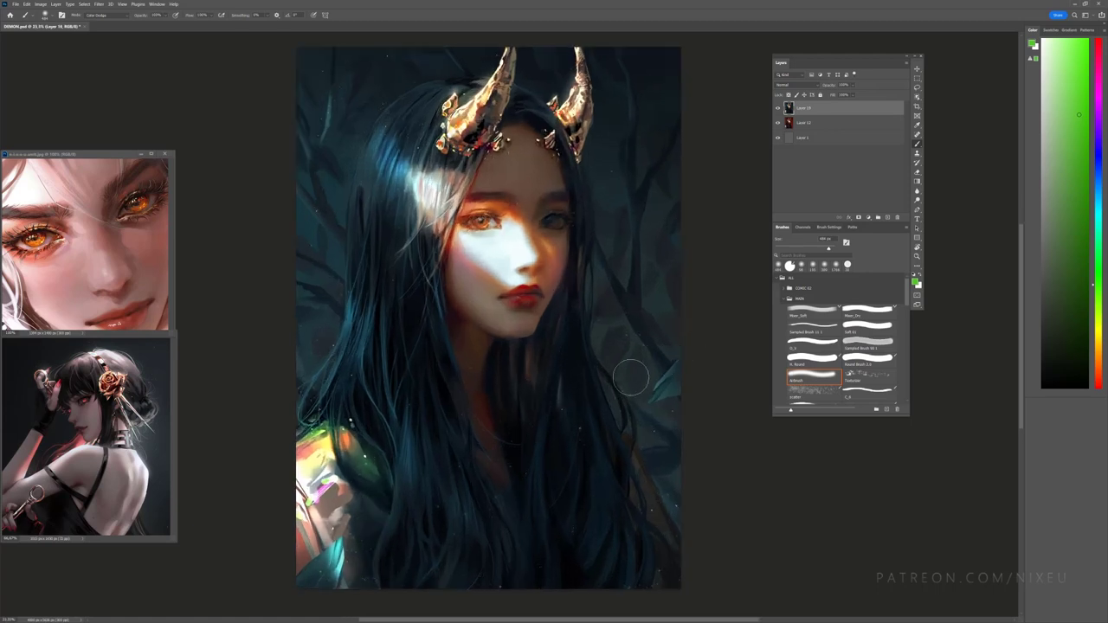
Step: Switch to Sampled Brush 12 1 in Normal mode with default black and white colours
{"action": "left_click", "coordinate": [812, 328]}
{"action": "left_click", "coordinate": [108, 14]}
{"action": "left_click", "coordinate": [97, 21]}
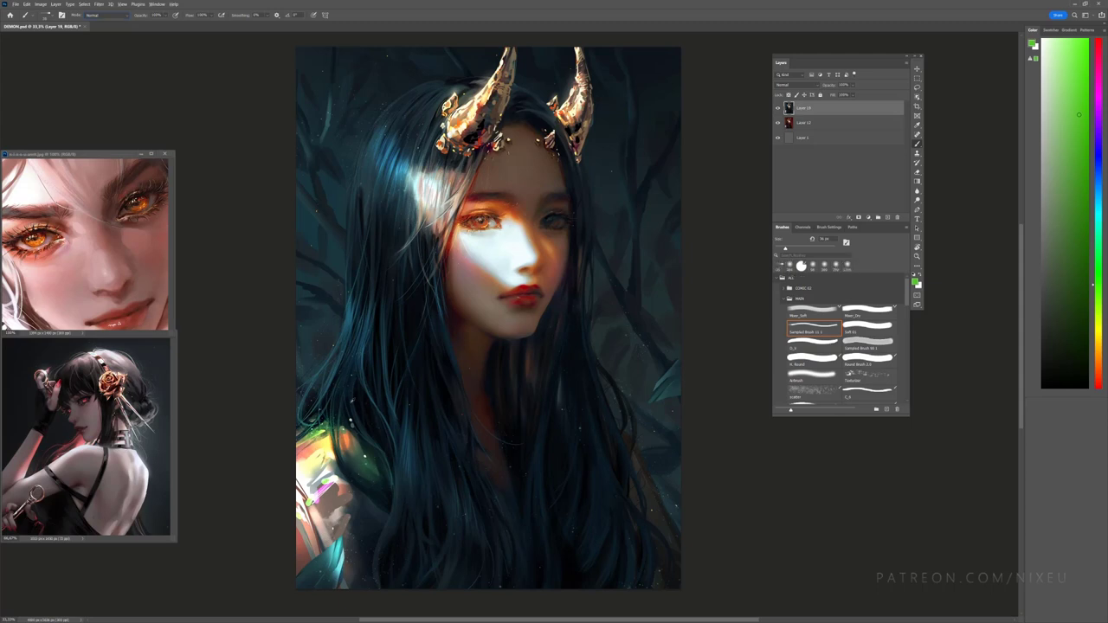
{"action": "key", "text": "d"}
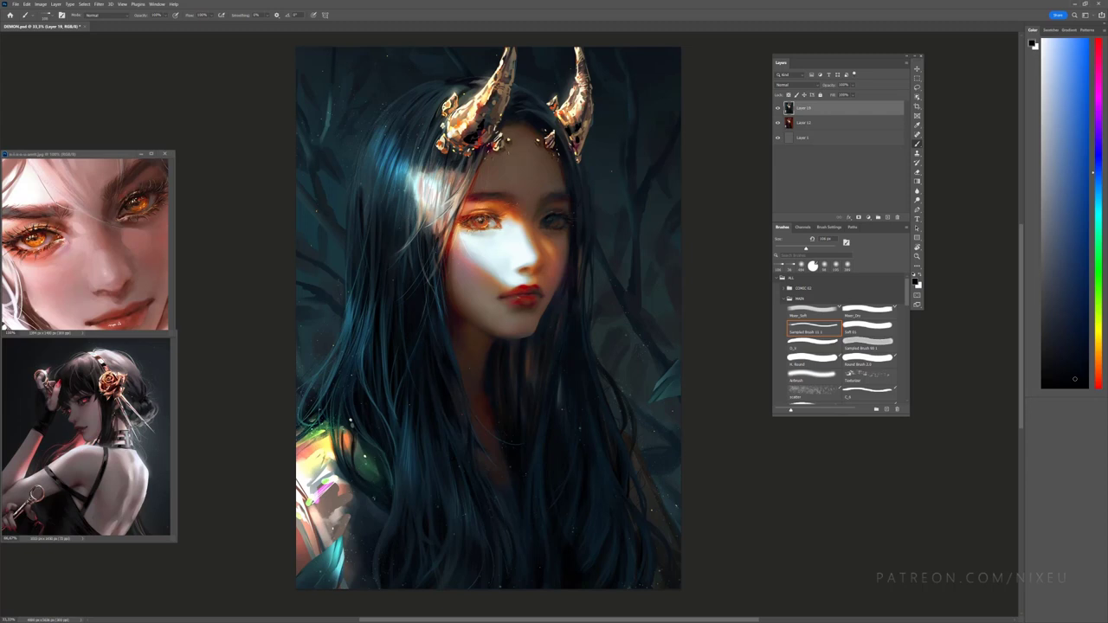
Step: Sample dark hair tones and paint several dark strands into the lower-left hair
{"action": "left_click", "coordinate": [372, 523], "text": "alt"}
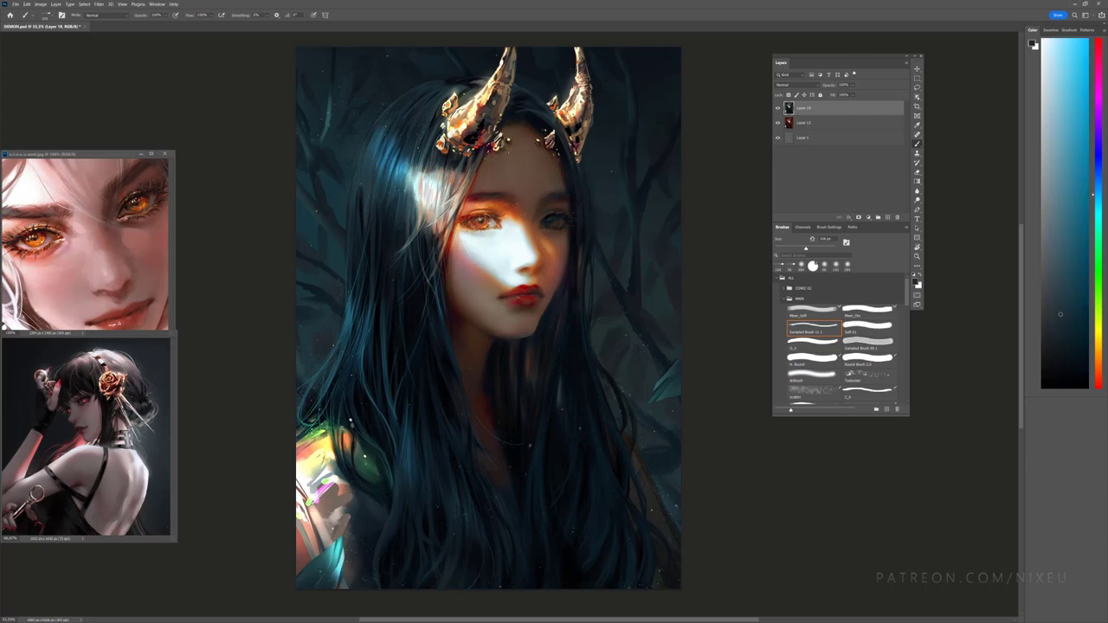
{"action": "left_click", "coordinate": [397, 515], "text": "alt"}
{"action": "left_click", "coordinate": [387, 519], "text": "alt"}
{"action": "left_click_drag", "start_coordinate": [363, 494], "coordinate": [370, 506]}
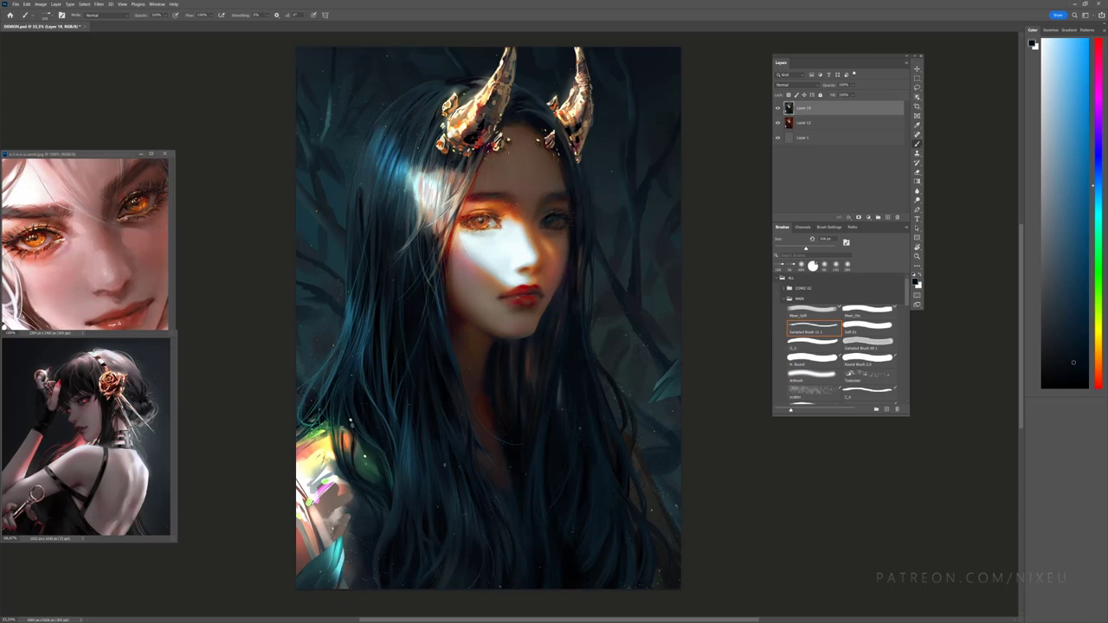
{"action": "left_click_drag", "start_coordinate": [363, 454], "coordinate": [365, 469]}
{"action": "mouse_move", "coordinate": [347, 433]}
{"action": "left_mouse_down"}
{"action": "mouse_move", "coordinate": [349, 458]}
{"action": "mouse_move", "coordinate": [339, 450]}
{"action": "left_mouse_up"}
Step: Pick a slightly lighter mid-blue hair colour and review the painting
{"action": "left_click", "coordinate": [354, 372], "text": "alt"}
{"action": "left_click", "coordinate": [349, 330], "text": "alt"}
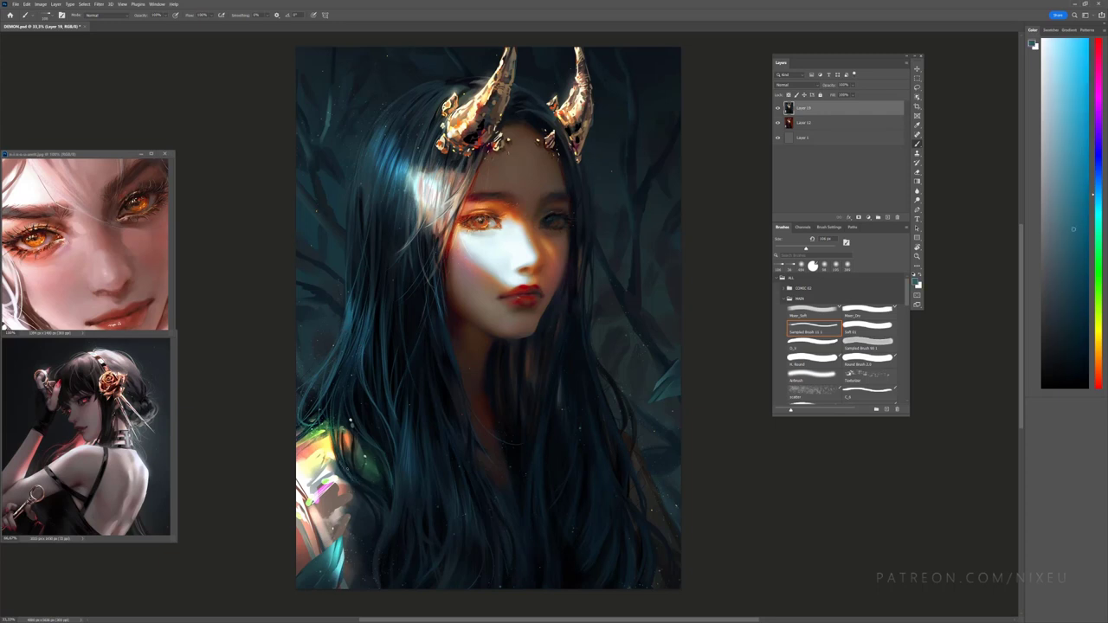
{"action": "key", "text": "ctrl+minus"}
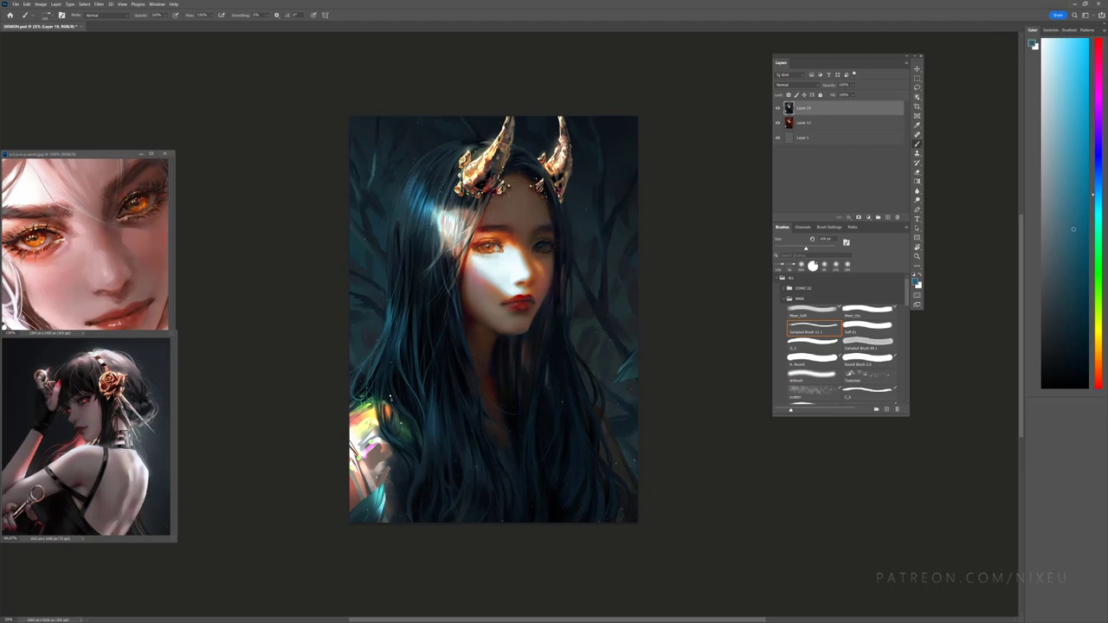
{"action": "key", "text": "ctrl+plus"}
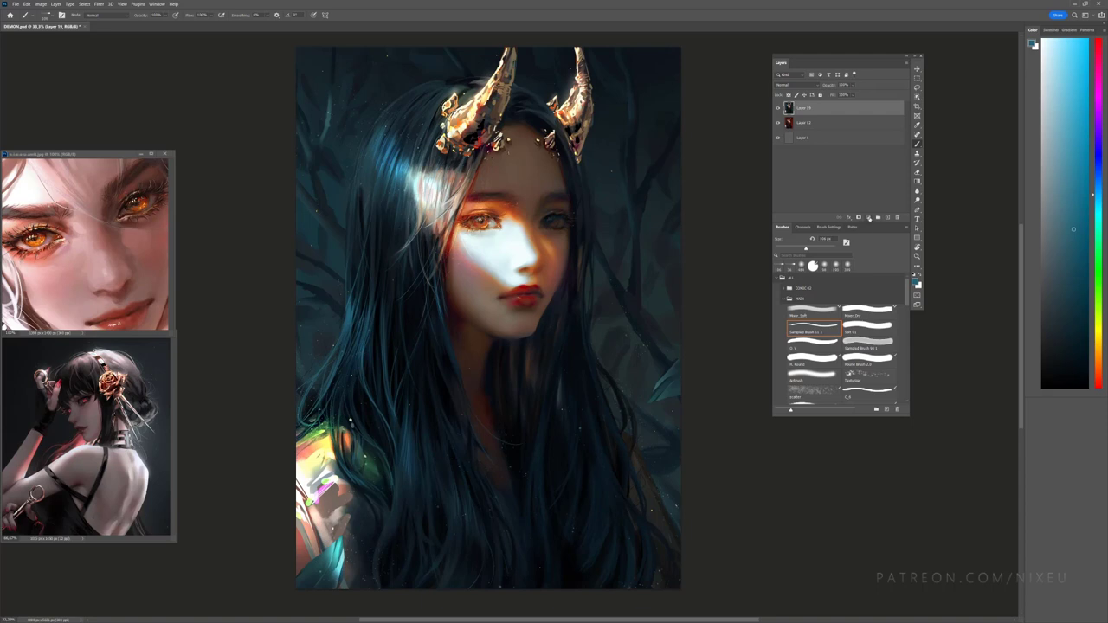
Step: Rearrange the adjustment Properties panel and delete the Color Balance 1 layer
{"action": "left_click", "coordinate": [870, 217]}
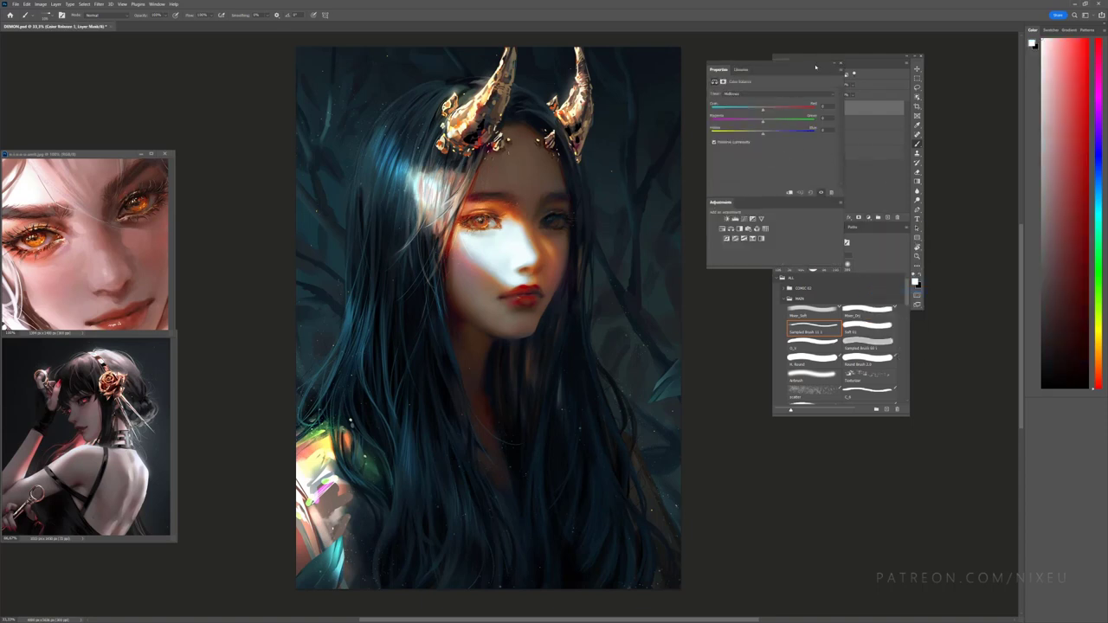
{"action": "left_click_drag", "start_coordinate": [814, 66], "coordinate": [875, 227]}
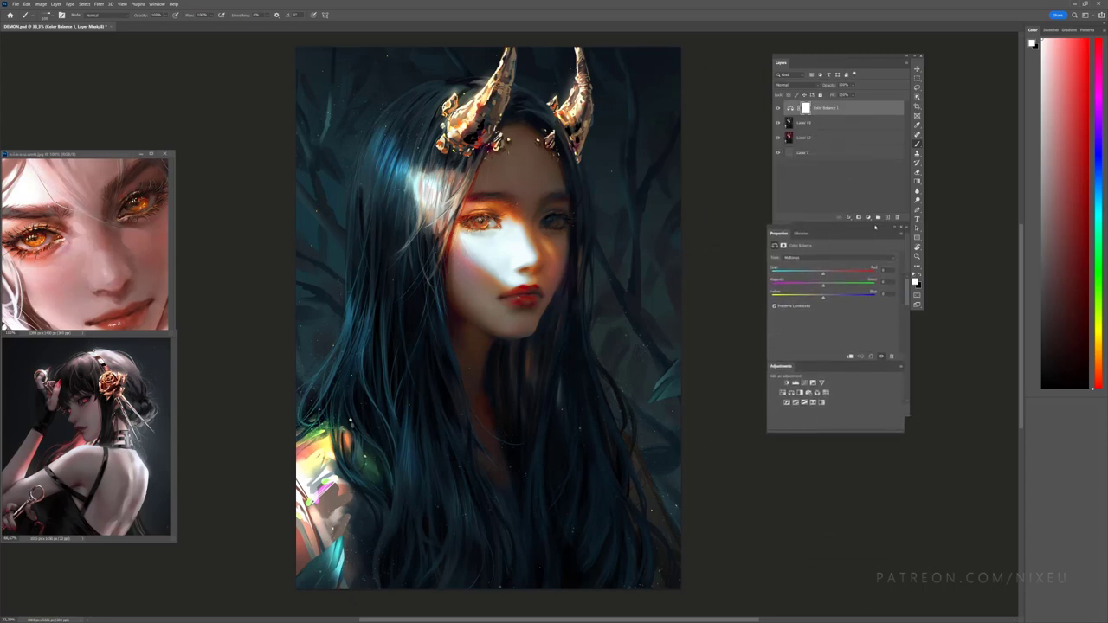
{"action": "left_click_drag", "start_coordinate": [876, 227], "coordinate": [752, 220]}
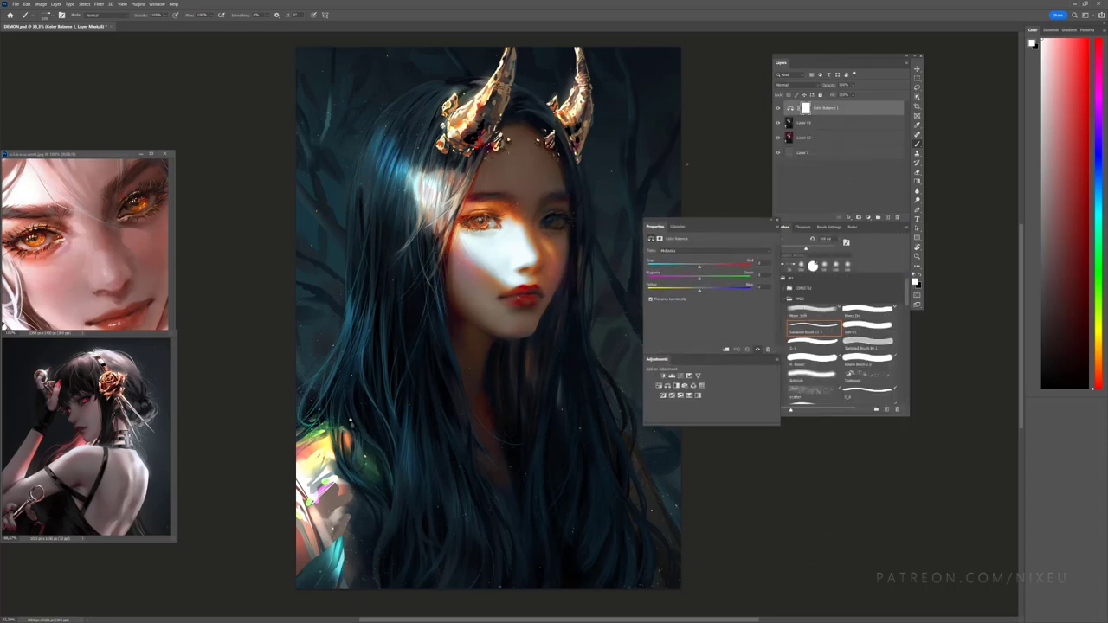
{"action": "left_click_drag", "start_coordinate": [657, 223], "coordinate": [871, 230]}
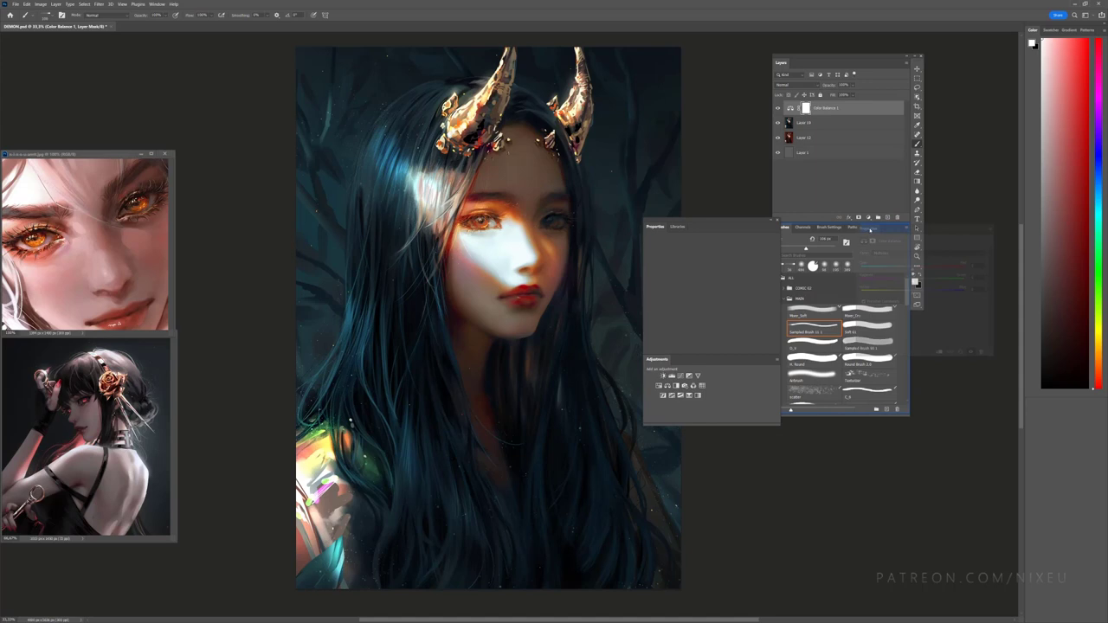
{"action": "mouse_move", "coordinate": [871, 229]}
{"action": "left_mouse_down"}
{"action": "mouse_move", "coordinate": [640, 231]}
{"action": "mouse_move", "coordinate": [775, 221]}
{"action": "left_mouse_up"}
{"action": "mouse_move", "coordinate": [779, 423]}
{"action": "left_mouse_down"}
{"action": "mouse_move", "coordinate": [742, 359]}
{"action": "mouse_move", "coordinate": [743, 422]}
{"action": "left_mouse_up"}
{"action": "mouse_move", "coordinate": [707, 218]}
{"action": "left_mouse_down"}
{"action": "mouse_move", "coordinate": [722, 186]}
{"action": "mouse_move", "coordinate": [734, 198]}
{"action": "left_mouse_up"}
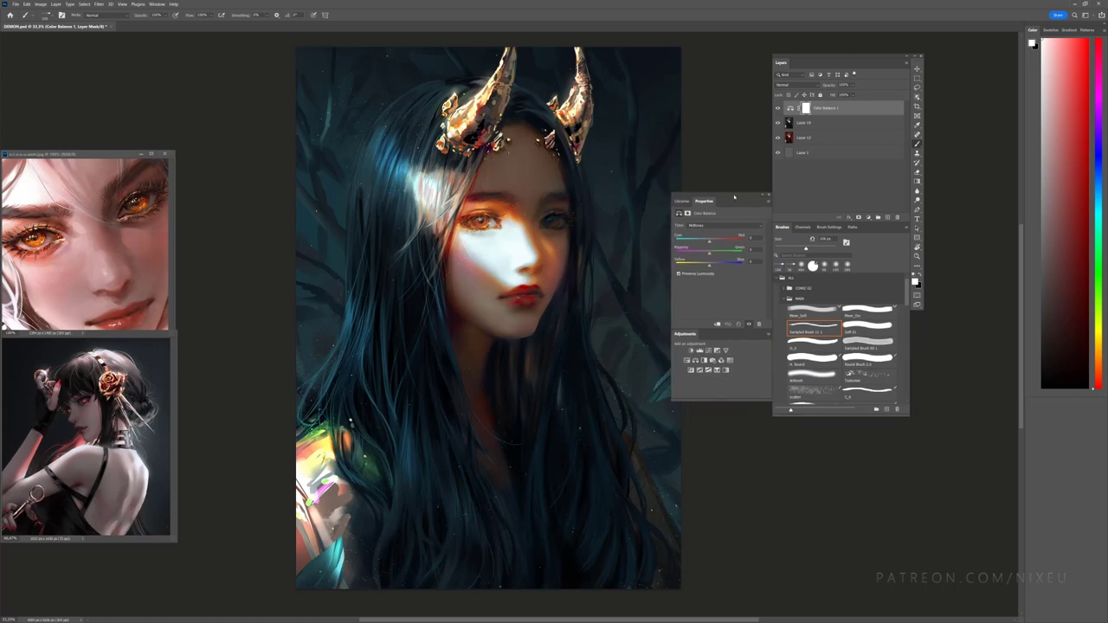
{"action": "left_click_drag", "start_coordinate": [831, 107], "coordinate": [897, 216]}
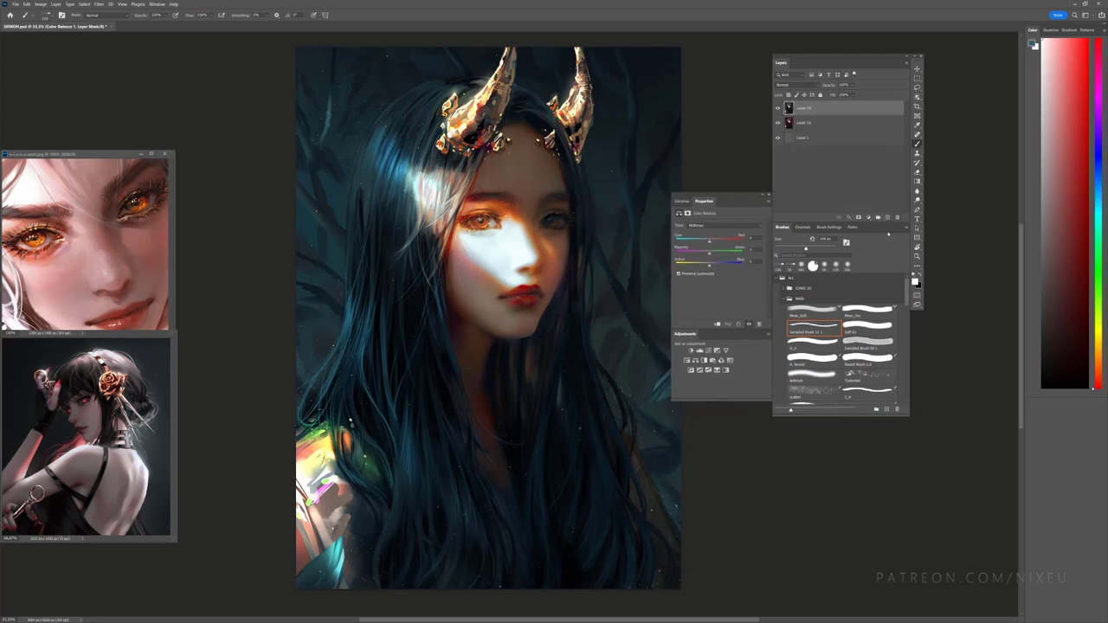
Step: Add a Color Lookup layer with the Kodak 5218 Kodak 2383 LUT in Color blend mode
{"action": "left_click", "coordinate": [868, 217]}
{"action": "left_click", "coordinate": [892, 316]}
{"action": "left_click", "coordinate": [741, 229]}
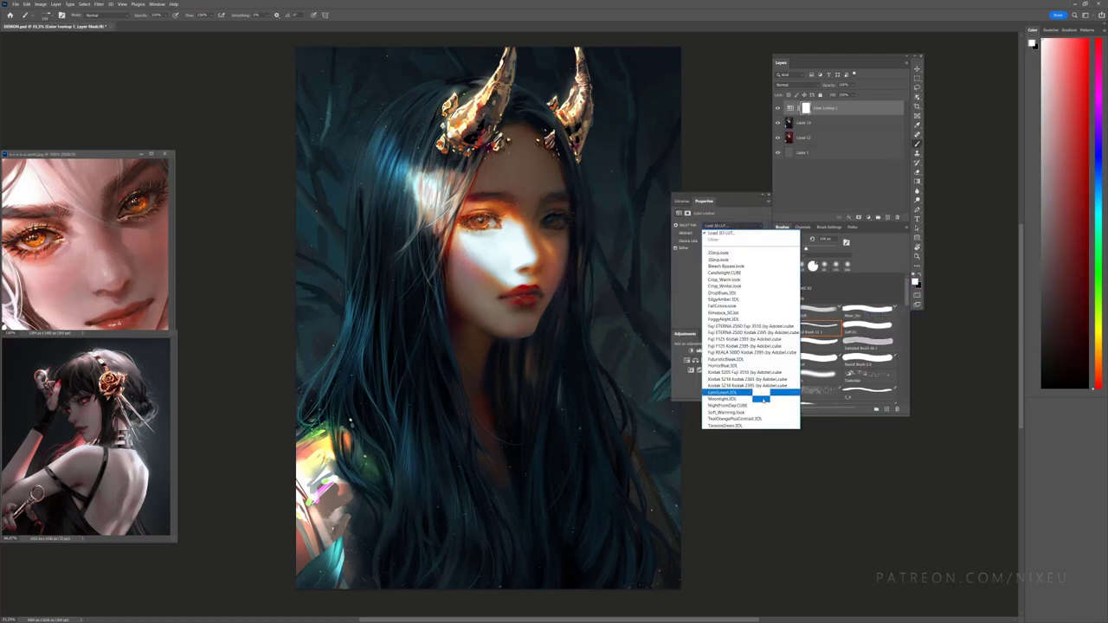
{"action": "left_click", "coordinate": [761, 387]}
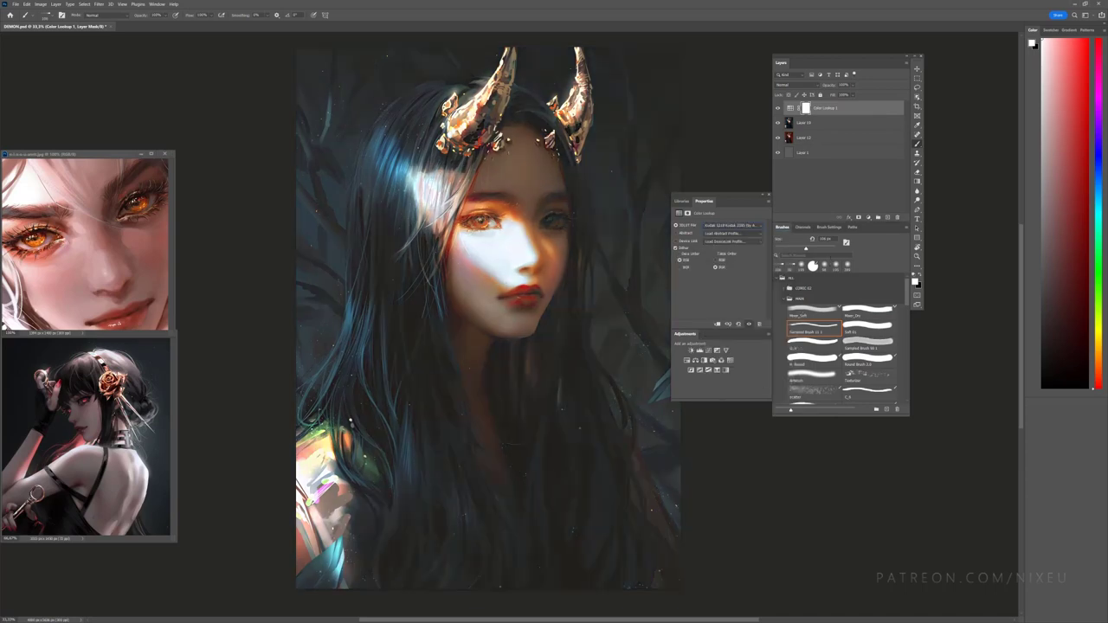
{"action": "left_click", "coordinate": [808, 87]}
{"action": "left_click", "coordinate": [807, 248]}
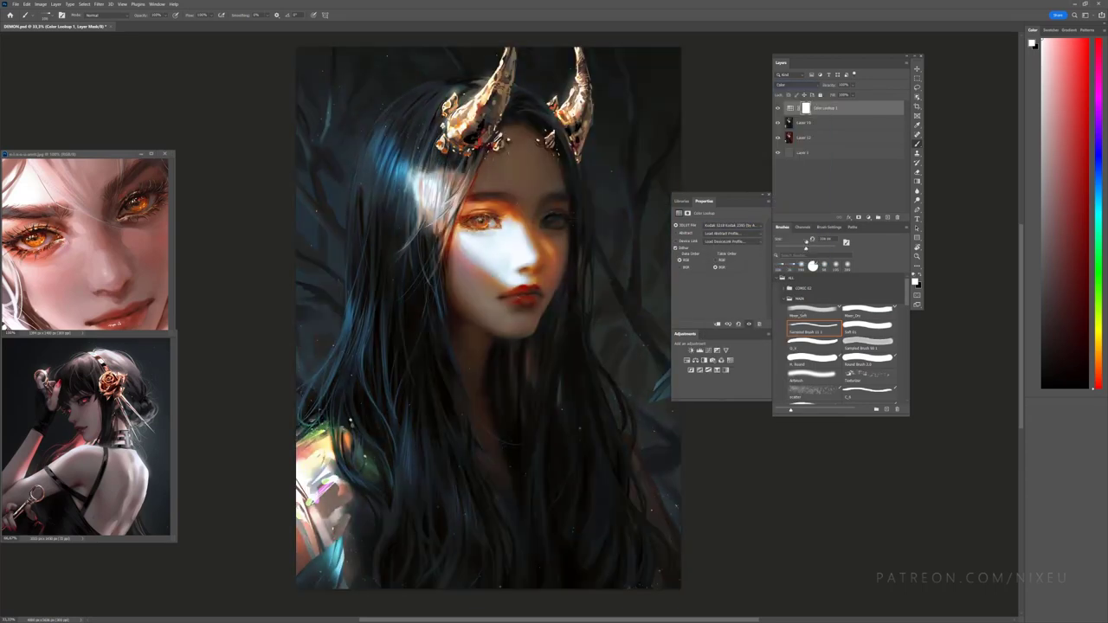
{"action": "left_click", "coordinate": [777, 108]}
{"action": "left_click", "coordinate": [777, 109]}
Step: Lasso around the painting and fill the lookup's mask with black
{"action": "key", "text": "ctrl+minus"}
{"action": "key", "text": "l"}
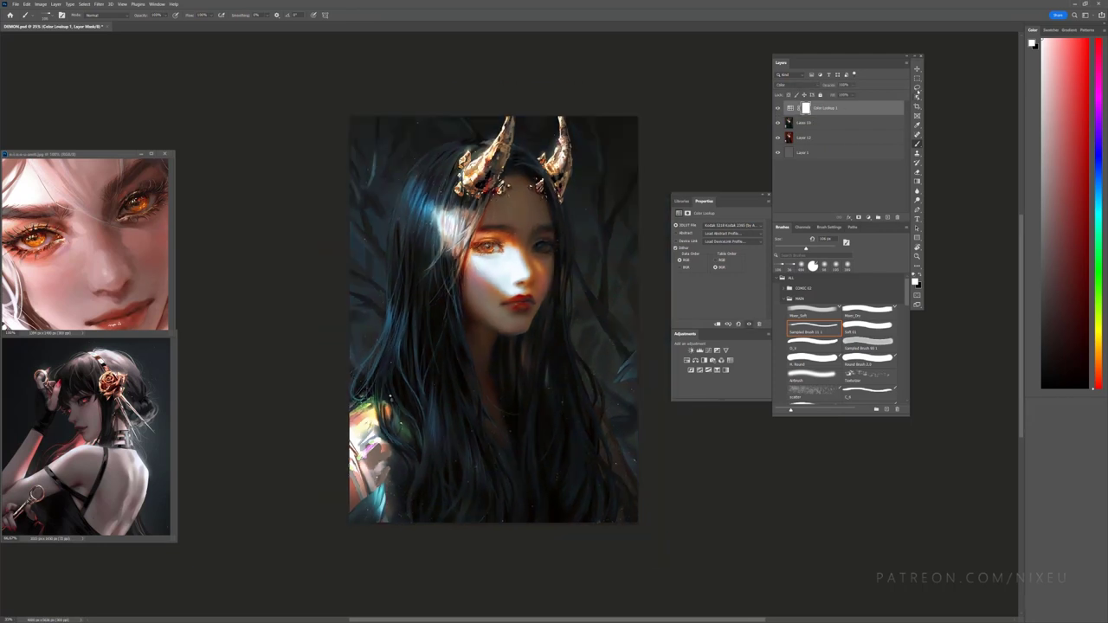
{"action": "mouse_move", "coordinate": [426, 116]}
{"action": "left_mouse_down"}
{"action": "mouse_move", "coordinate": [412, 495]}
{"action": "mouse_move", "coordinate": [631, 118]}
{"action": "left_mouse_up"}
{"action": "key", "text": "Delete"}
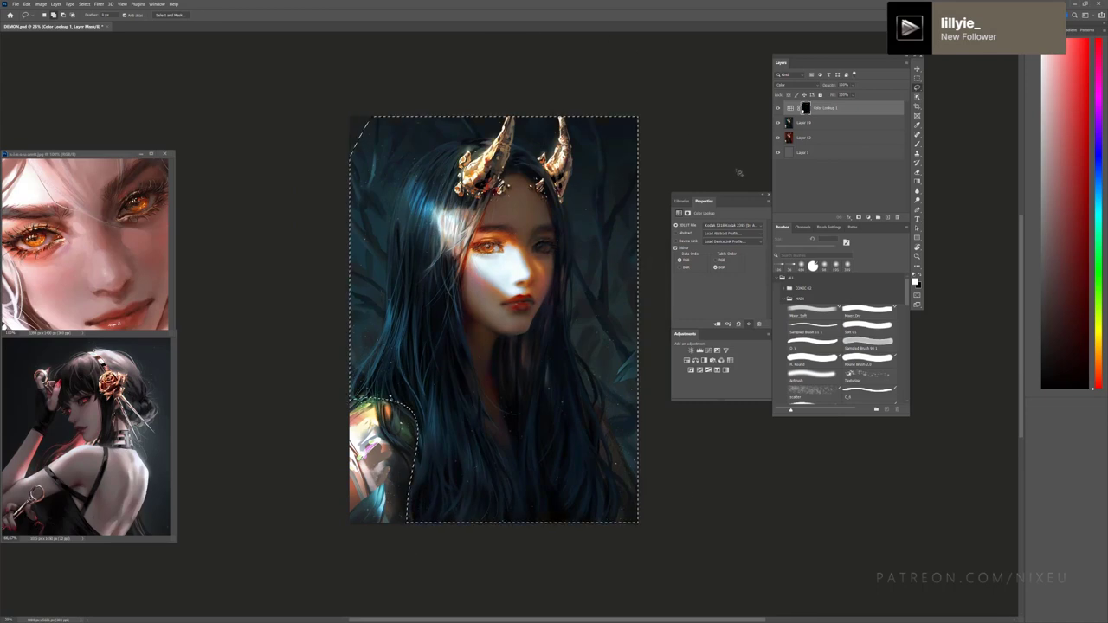
{"action": "key", "text": "ctrl+d"}
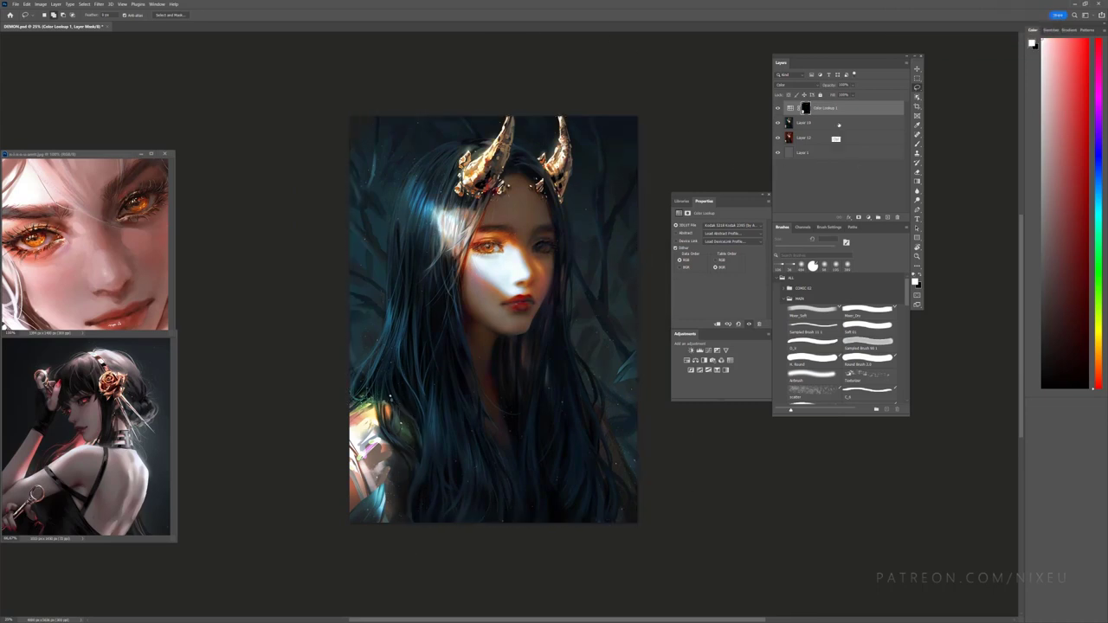
Step: Merge Layer 19 with the Color Lookup layer
{"action": "left_click", "coordinate": [801, 122]}
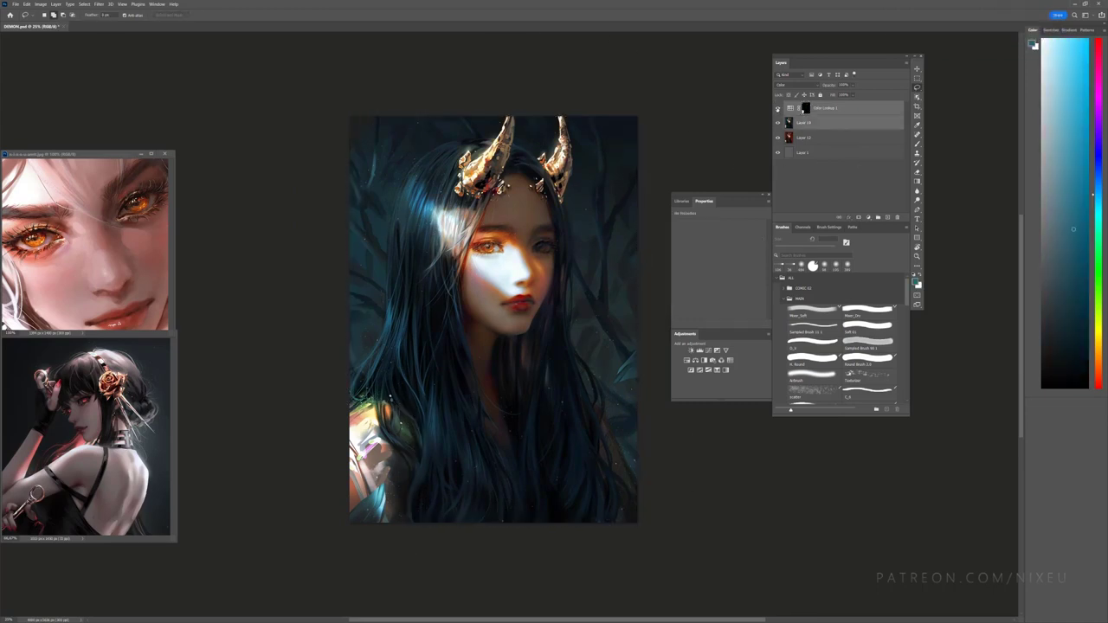
{"action": "right_click", "coordinate": [839, 125]}
{"action": "left_click", "coordinate": [874, 355]}
{"action": "key", "text": "ctrl+plus"}
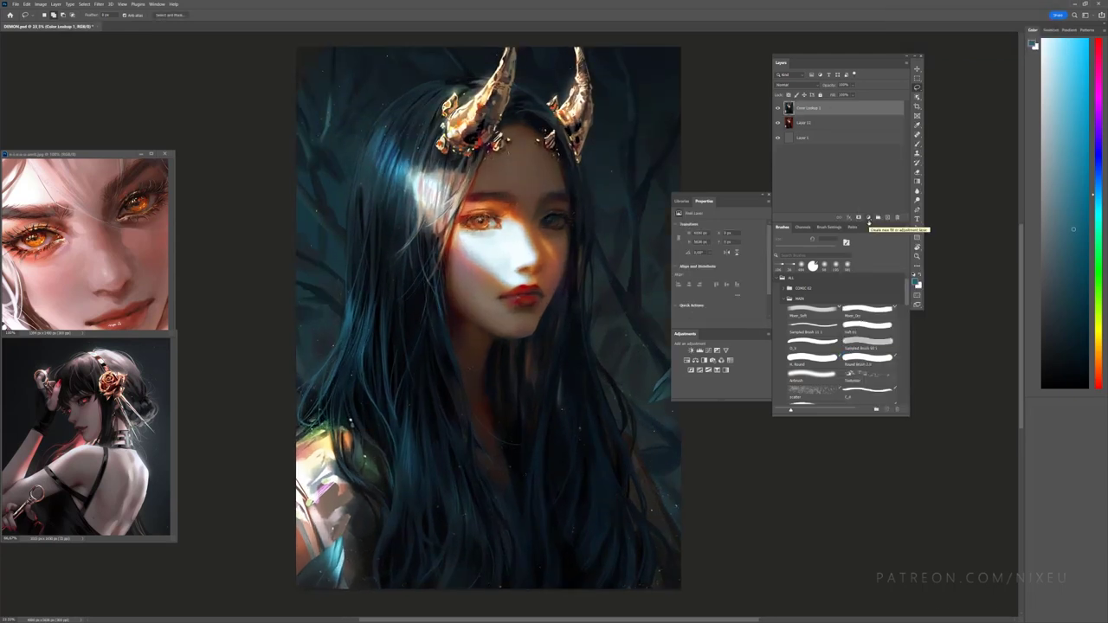
Step: Add a second Color Lookup with a teal-leaning LUT in Color mode at reduced fill
{"action": "left_click", "coordinate": [870, 220]}
{"action": "left_click", "coordinate": [897, 315]}
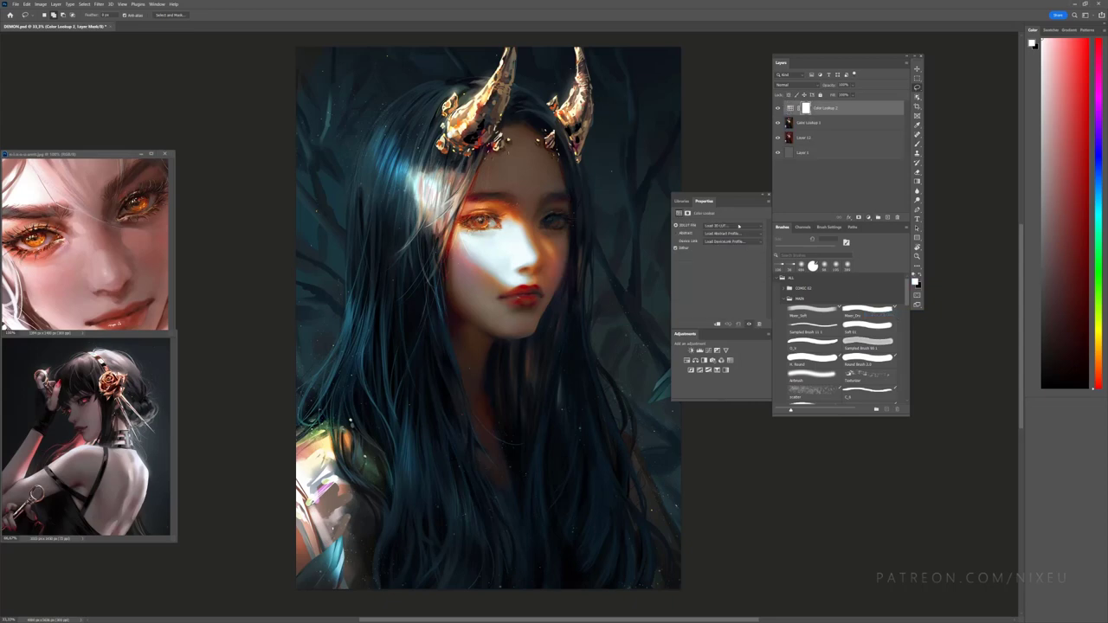
{"action": "left_click", "coordinate": [732, 225]}
{"action": "left_click", "coordinate": [744, 233]}
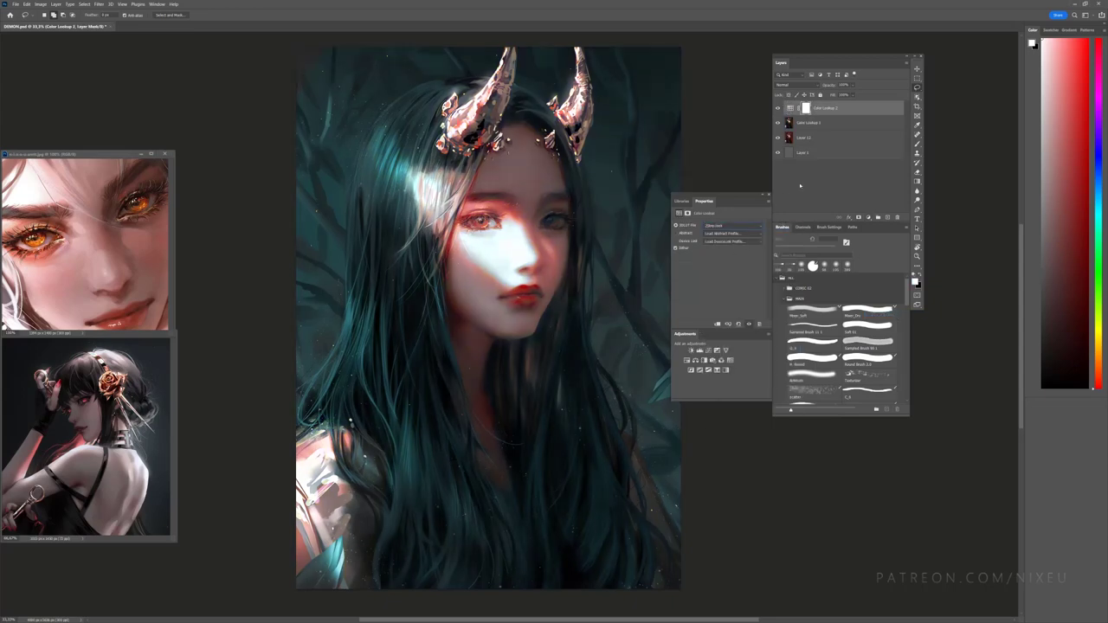
{"action": "left_click", "coordinate": [811, 85]}
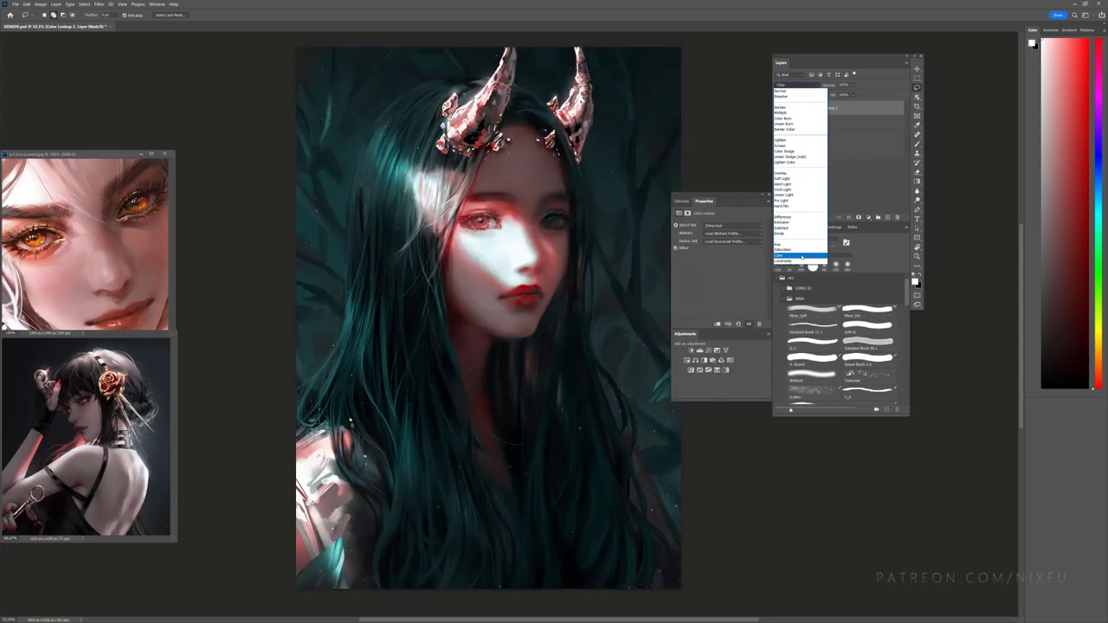
{"action": "left_click", "coordinate": [809, 226]}
{"action": "left_click", "coordinate": [860, 94]}
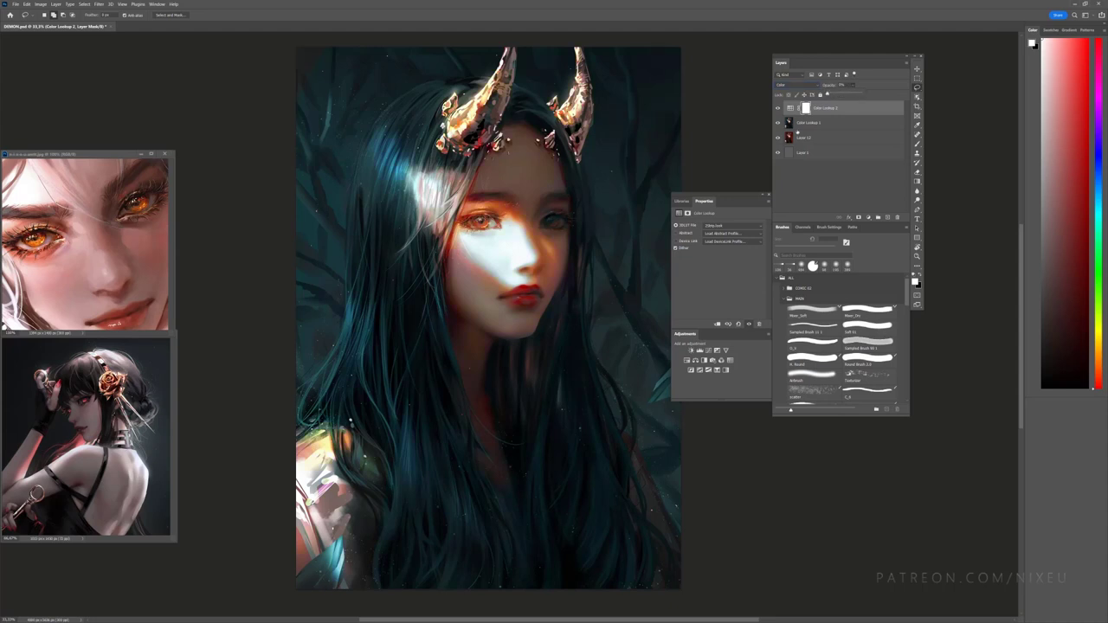
{"action": "key", "text": "ctrl+minus"}
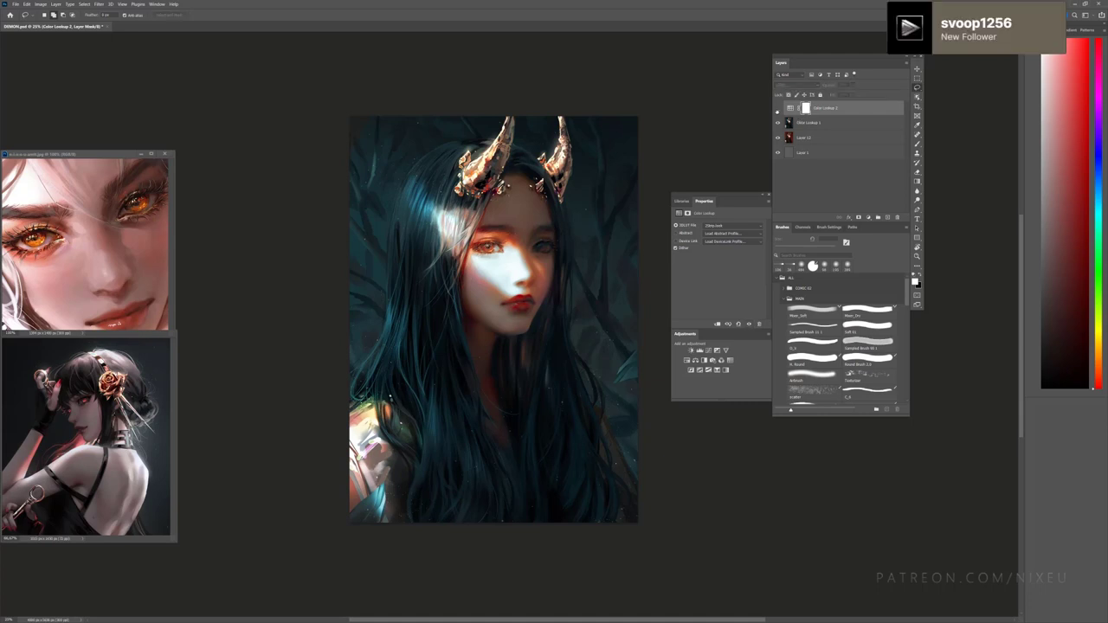
{"action": "key", "text": "ctrl+plus"}
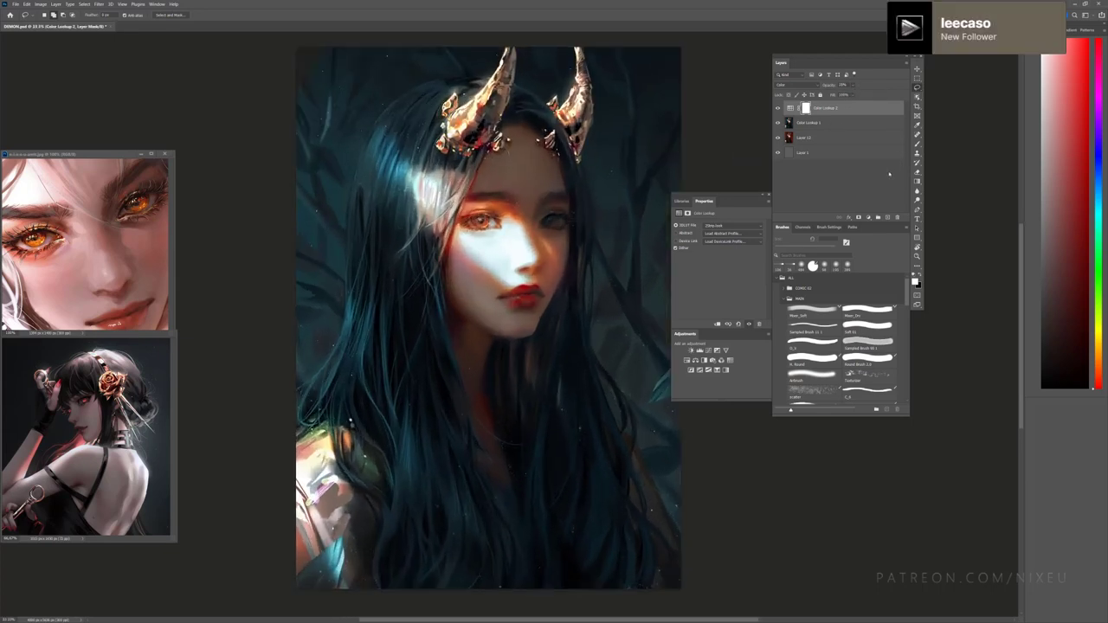
Step: Add a Levels adjustment darkening the midtones and group it with the lookup as Group 1
{"action": "left_click", "coordinate": [868, 218]}
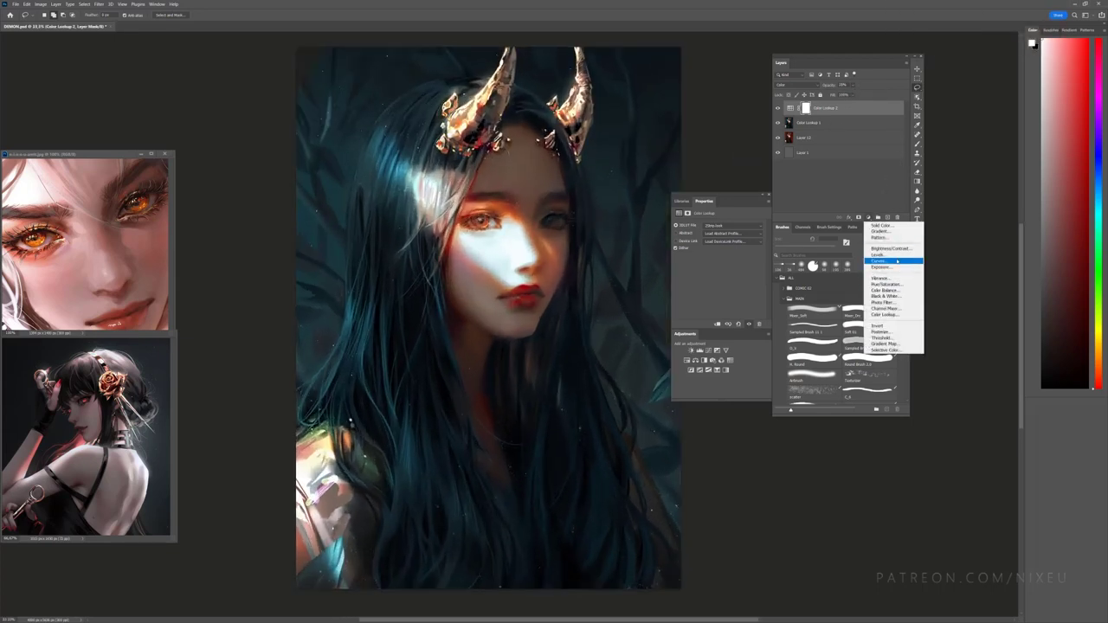
{"action": "left_click", "coordinate": [892, 256]}
{"action": "key", "text": "ctrl+minus"}
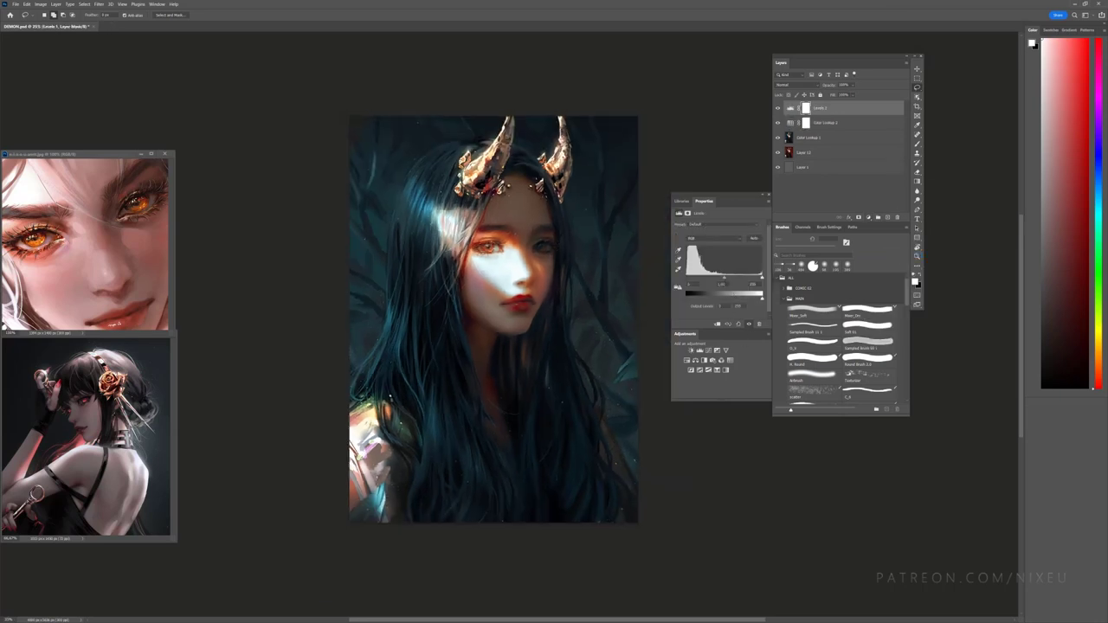
{"action": "left_click_drag", "start_coordinate": [722, 284], "coordinate": [726, 283]}
{"action": "key", "text": "ctrl+g"}
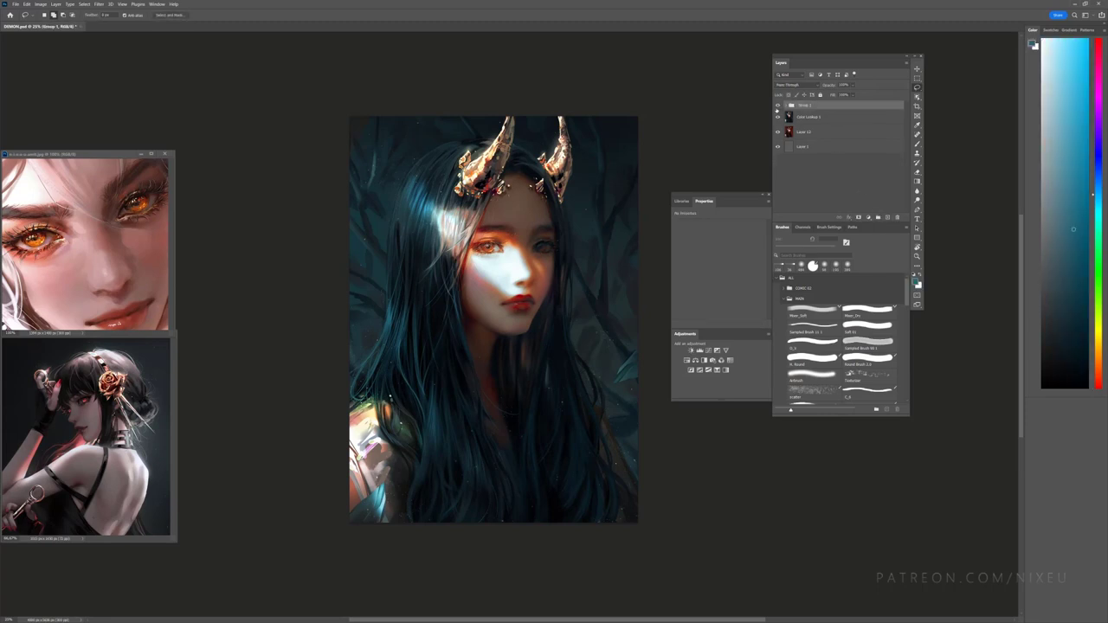
{"action": "key", "text": "ctrl+plus"}
{"action": "key", "text": "ctrl+plus"}
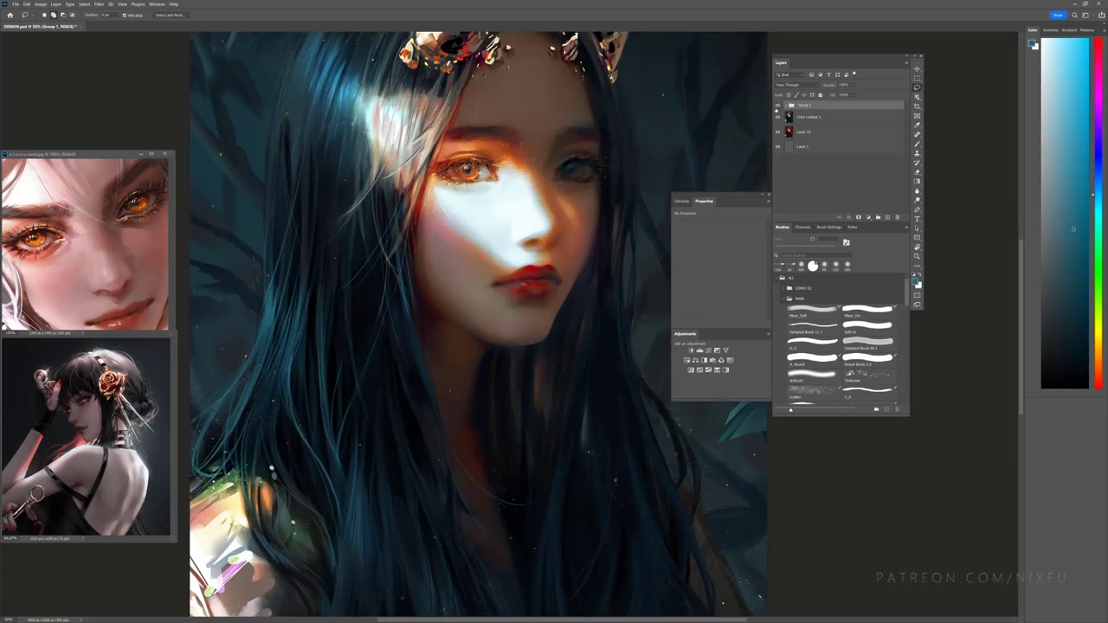
Step: Merge Group 1 with Color Lookup 1
{"action": "left_click", "coordinate": [777, 108]}
{"action": "left_click", "coordinate": [836, 117], "text": "shift"}
{"action": "right_click", "coordinate": [838, 117]}
{"action": "left_click", "coordinate": [859, 350]}
Step: Mirror the painting and flip it back to check the composition
{"action": "key", "text": "ctrl+minus"}
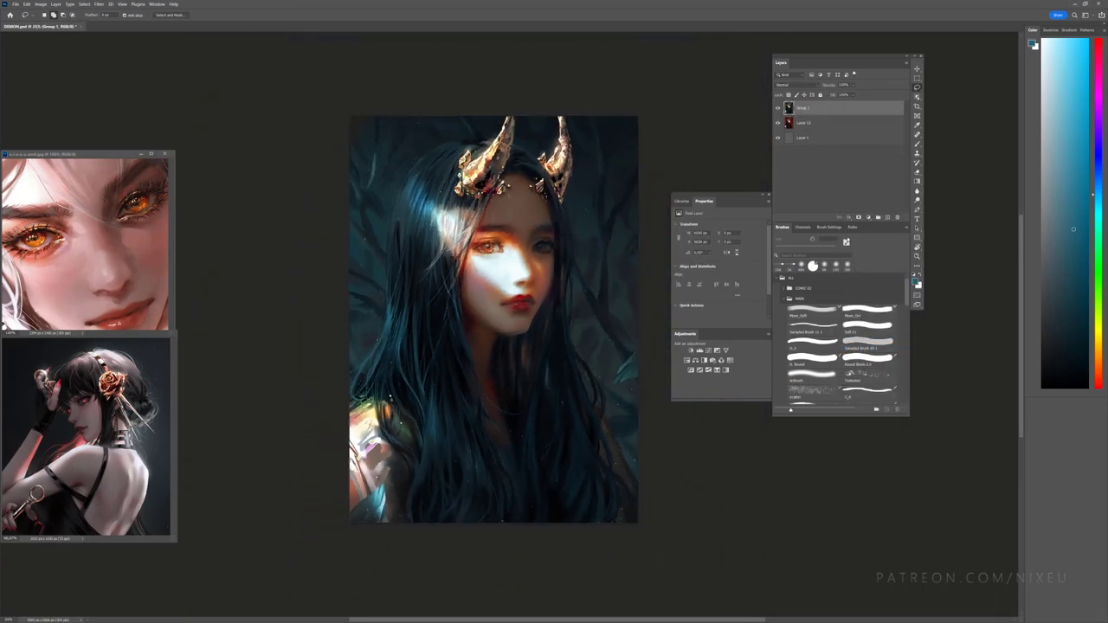
{"action": "key", "text": "h"}
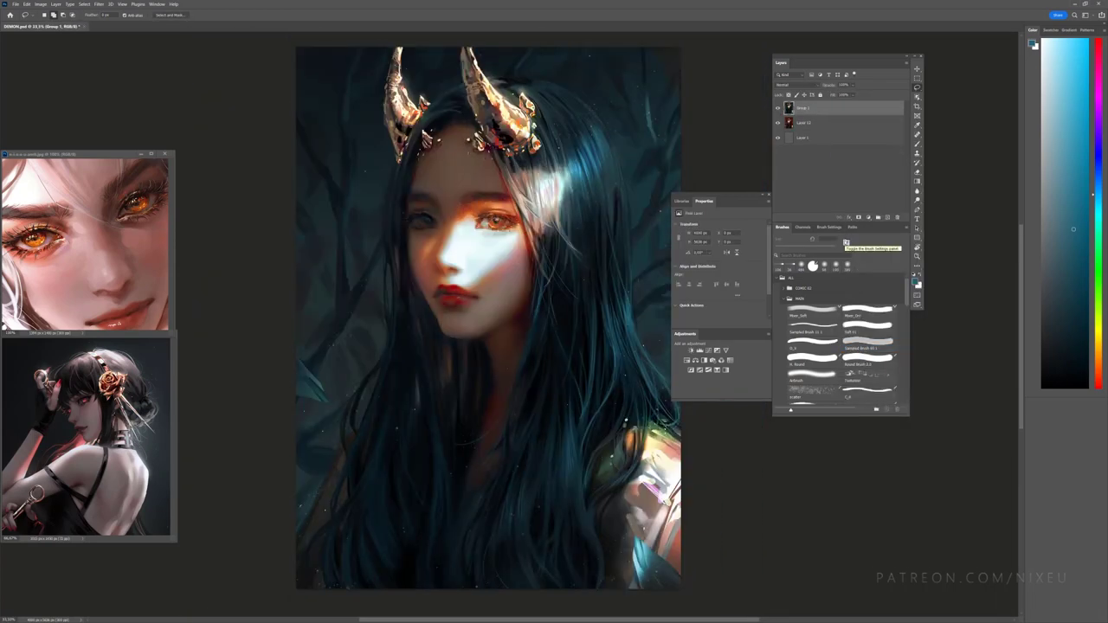
{"action": "key", "text": "h"}
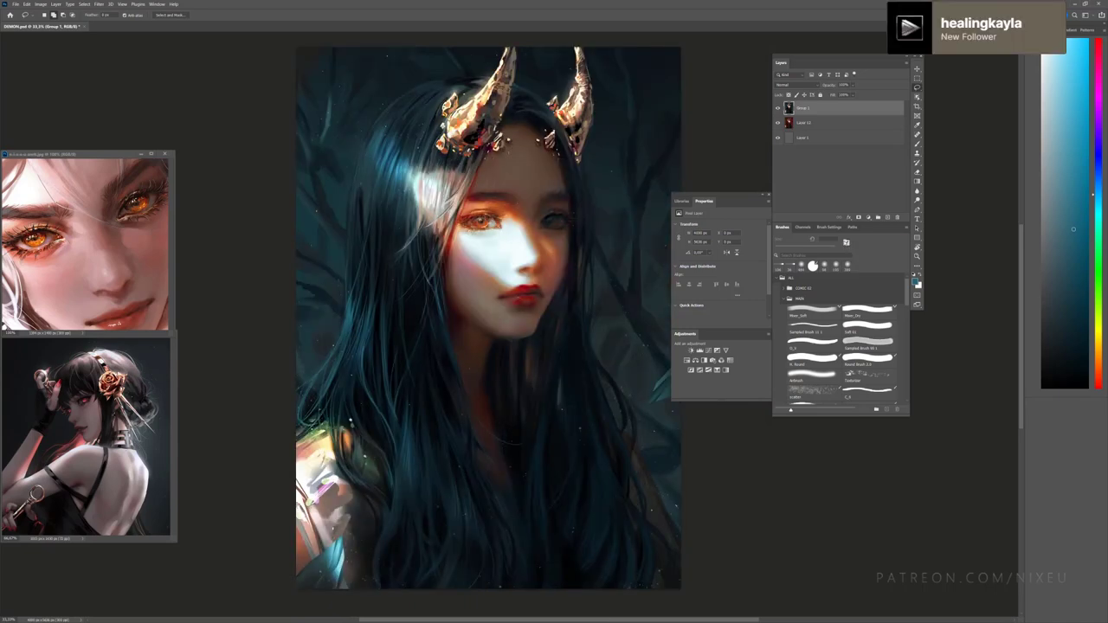
{"action": "key", "text": "ctrl+plus"}
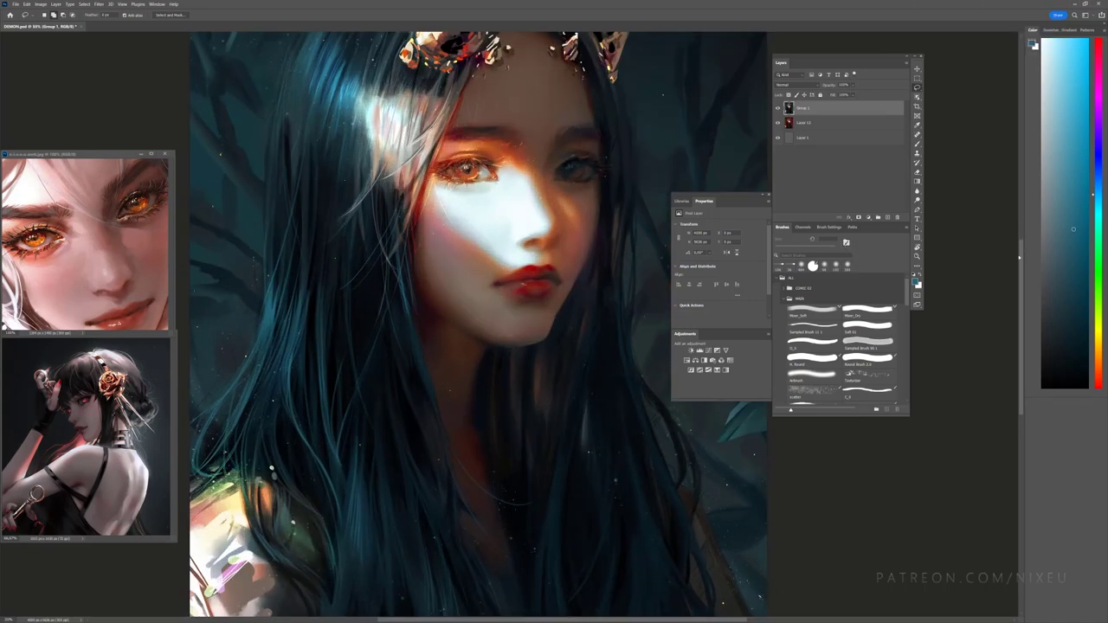
{"action": "key", "text": "ctrl+plus"}
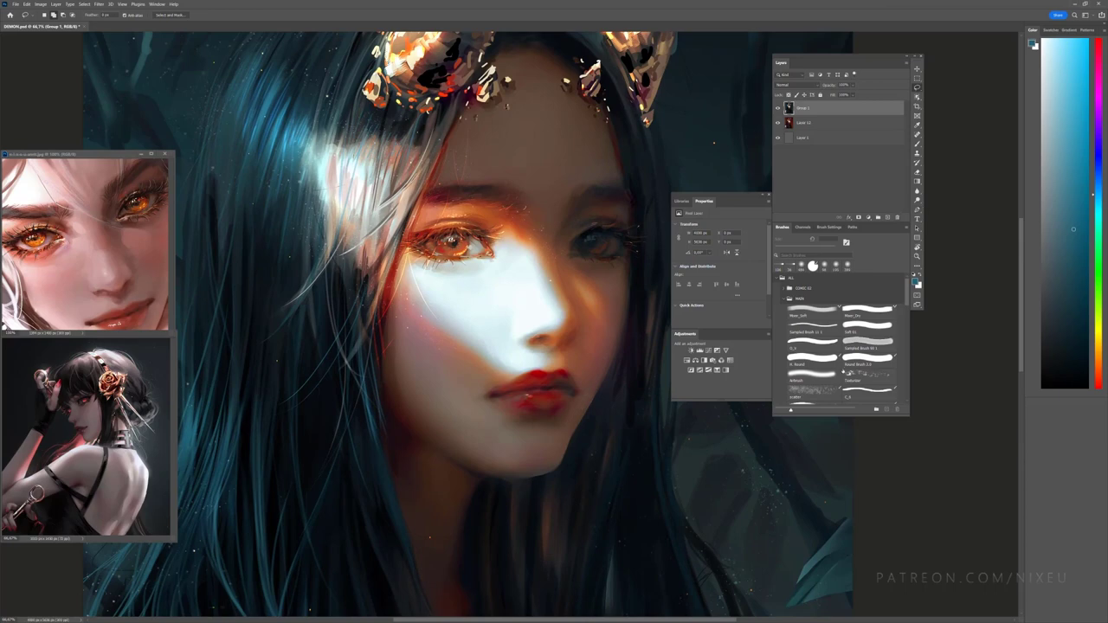
Step: Pick a brush preset set to Color Dodge blending
{"action": "left_click", "coordinate": [812, 345]}
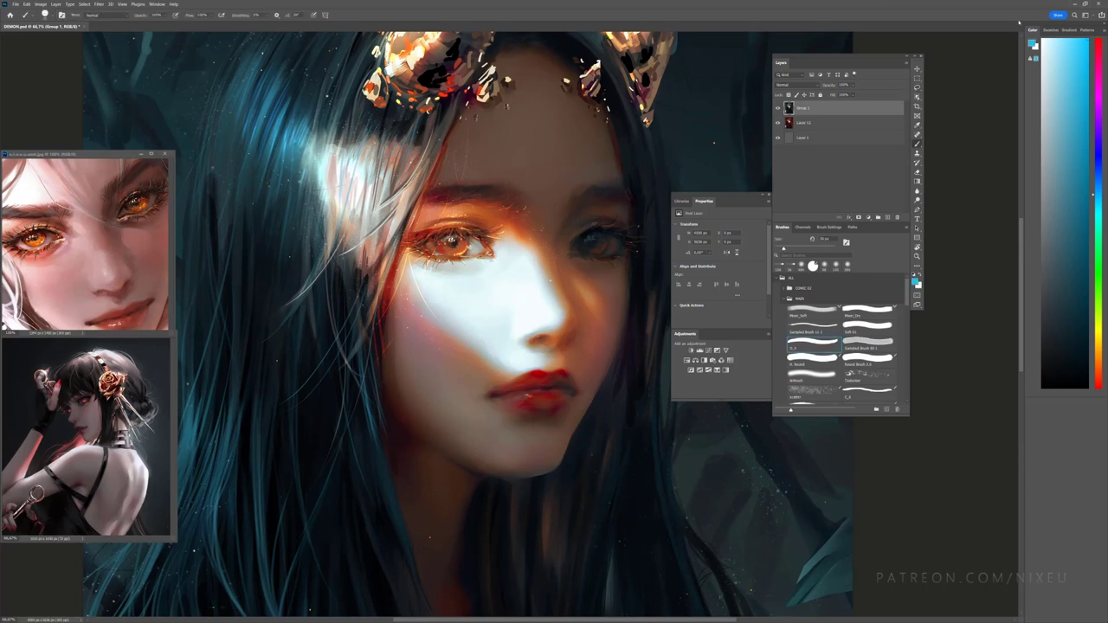
{"action": "key", "text": "ctrl+plus"}
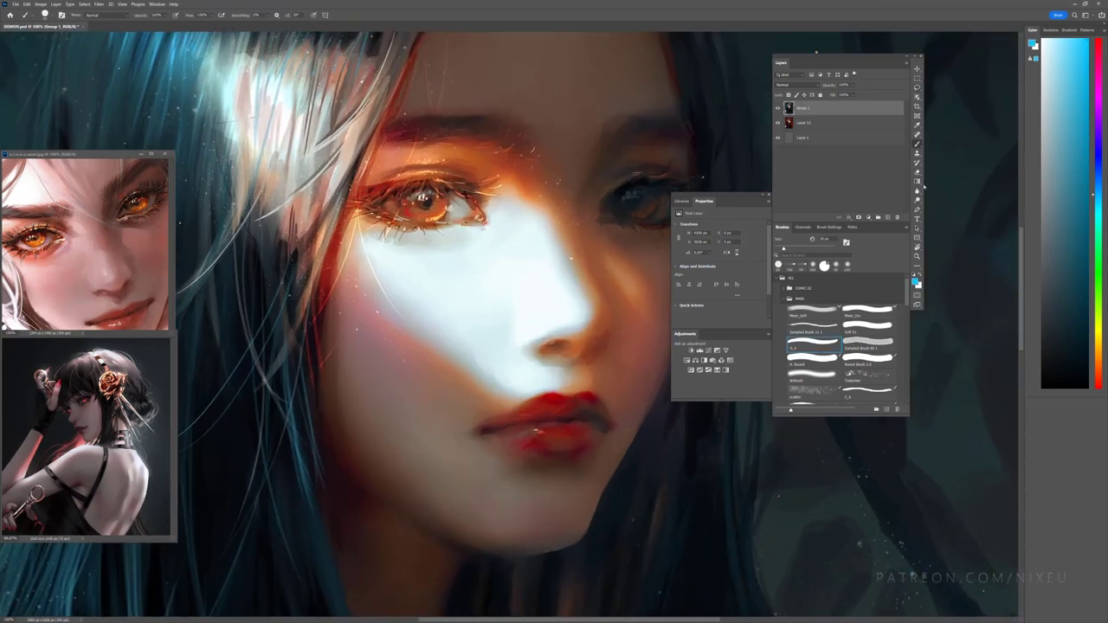
{"action": "key", "text": "shift+alt+d"}
{"action": "key", "text": "ctrl+minus"}
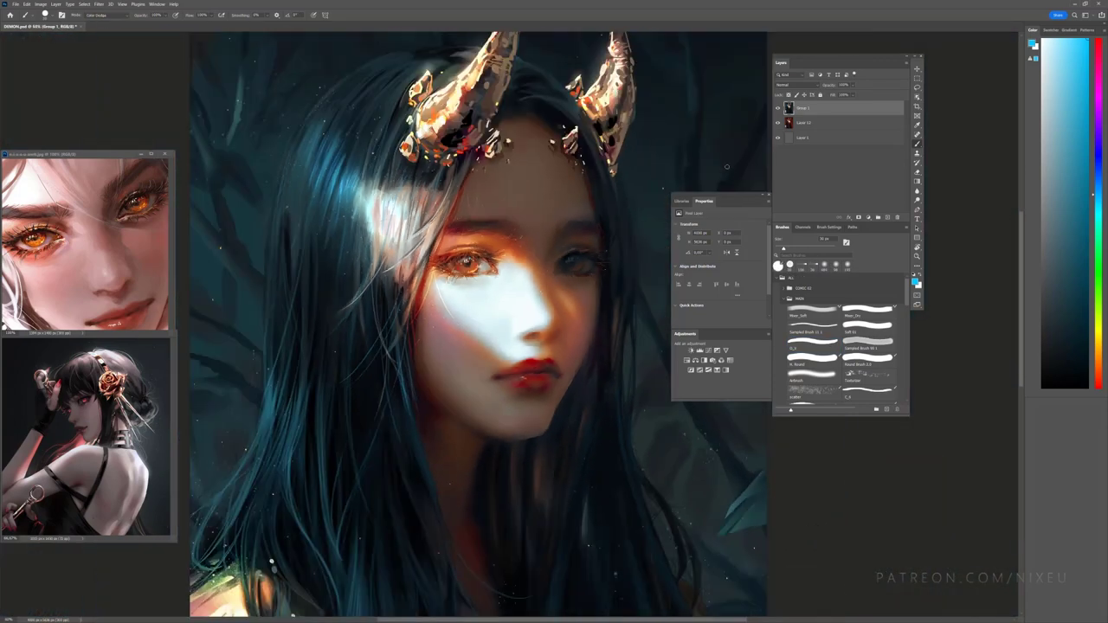
{"action": "key", "text": "ctrl+plus"}
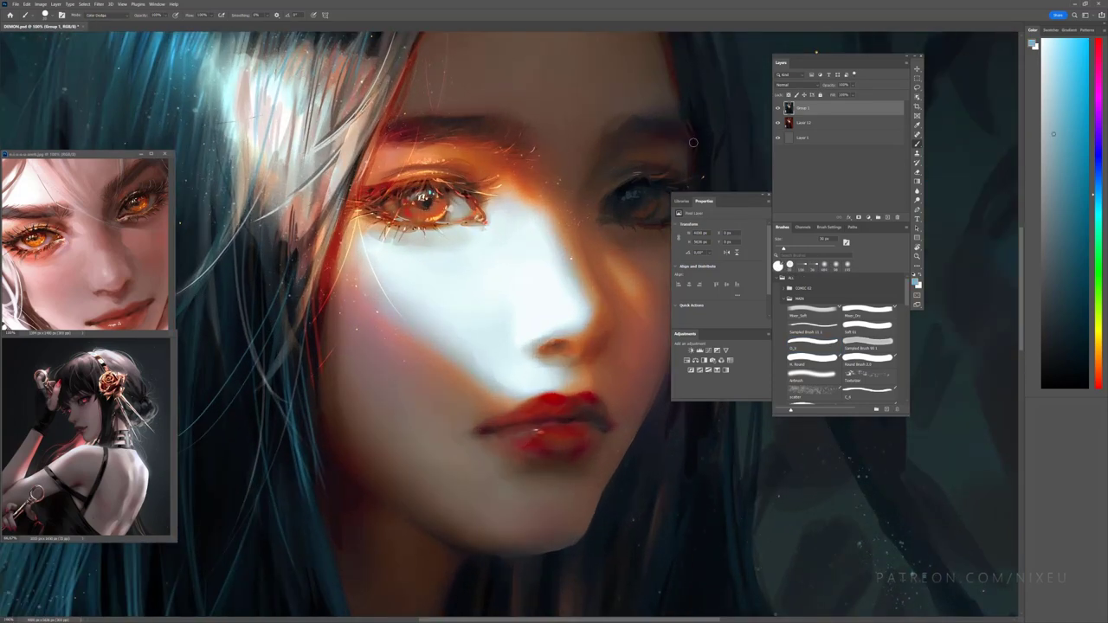
Step: Return the brush to Normal blending and sample a dark red-brown from the painting
{"action": "left_click", "coordinate": [100, 15]}
{"action": "left_click", "coordinate": [97, 19]}
{"action": "key", "text": "ctrl+minus"}
{"action": "key", "text": "ctrl+minus"}
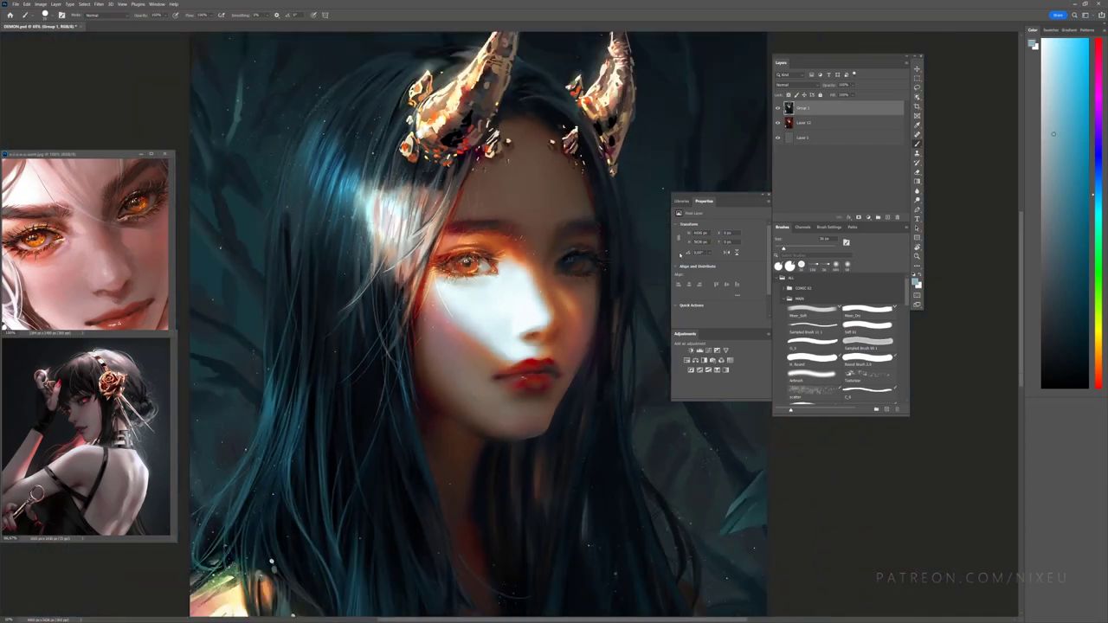
{"action": "key", "text": "ctrl+minus"}
{"action": "key", "text": "ctrl+plus"}
{"action": "key", "text": "ctrl+plus"}
{"action": "left_click", "coordinate": [469, 252], "text": "alt"}
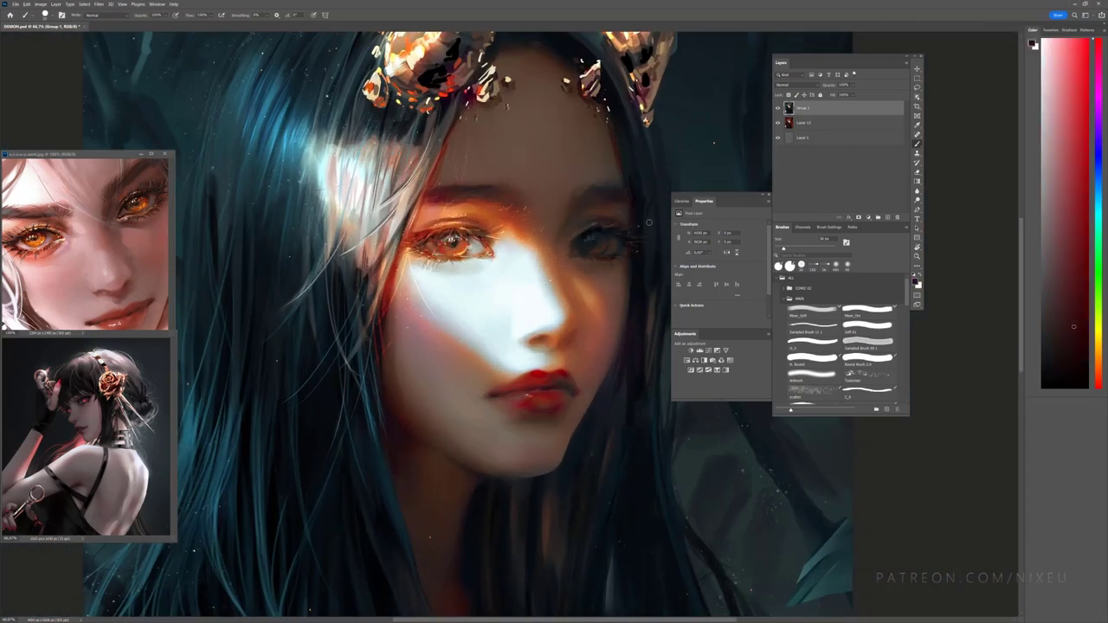
{"action": "key", "text": "ctrl+minus"}
{"action": "key", "text": "ctrl+plus"}
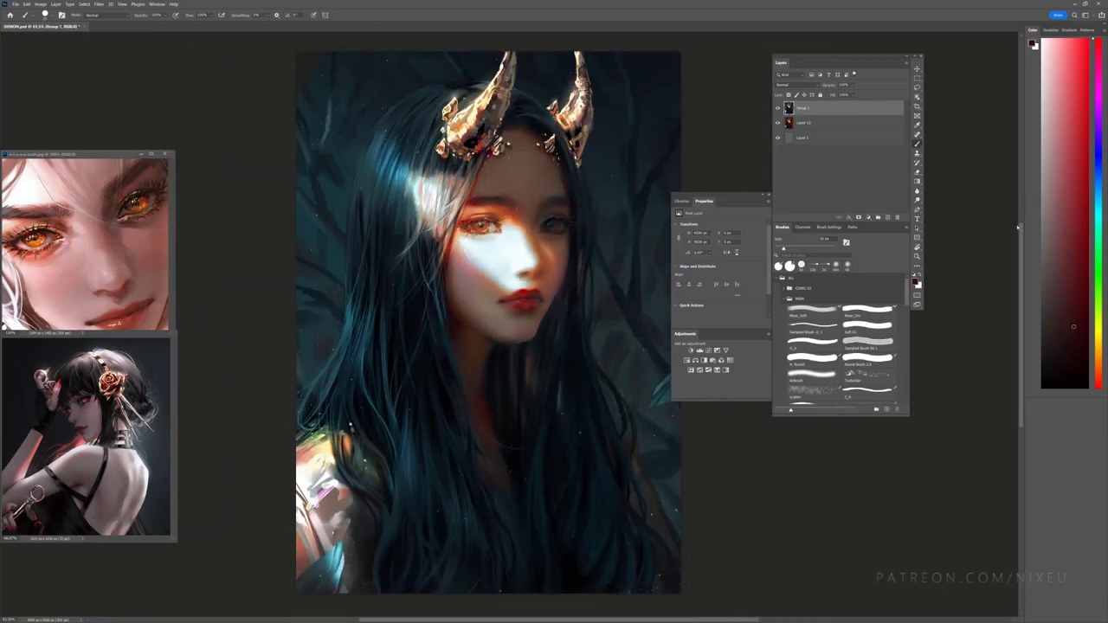
Step: Choose Sampled Brush 11 1 and sample dark teal and darker tones from the hair
{"action": "left_click", "coordinate": [817, 332]}
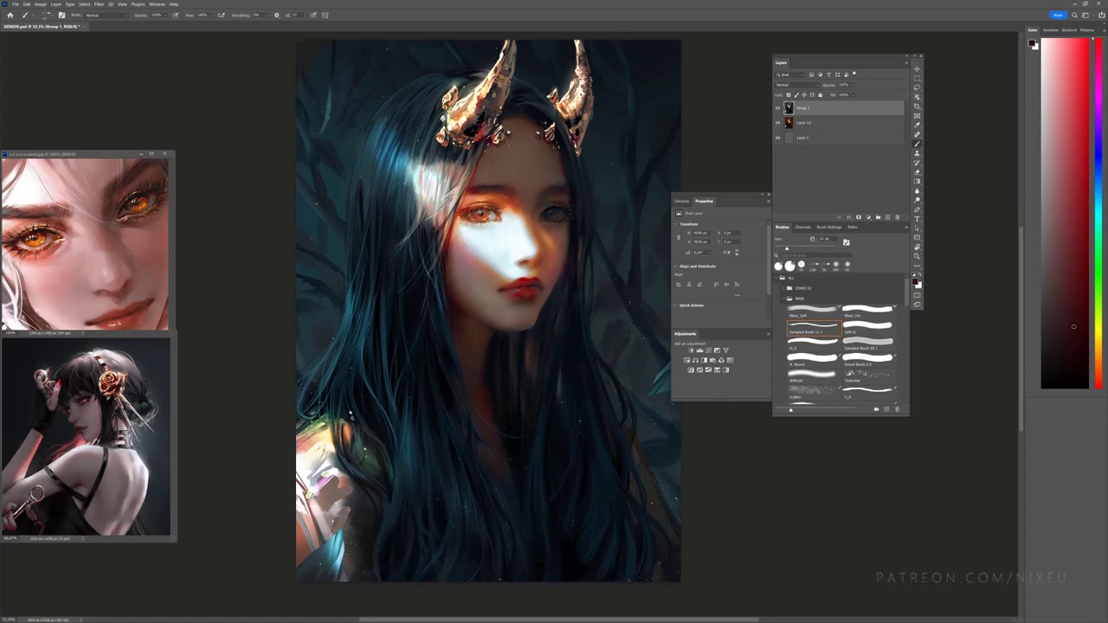
{"action": "left_click", "coordinate": [455, 514], "text": "alt"}
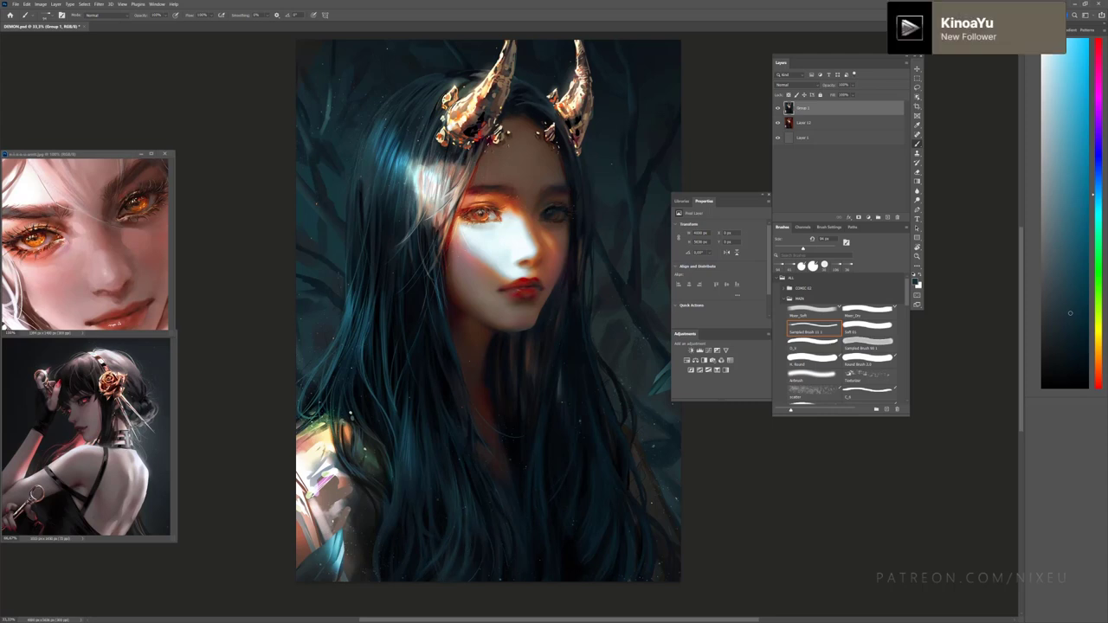
{"action": "left_click", "coordinate": [468, 537], "text": "alt"}
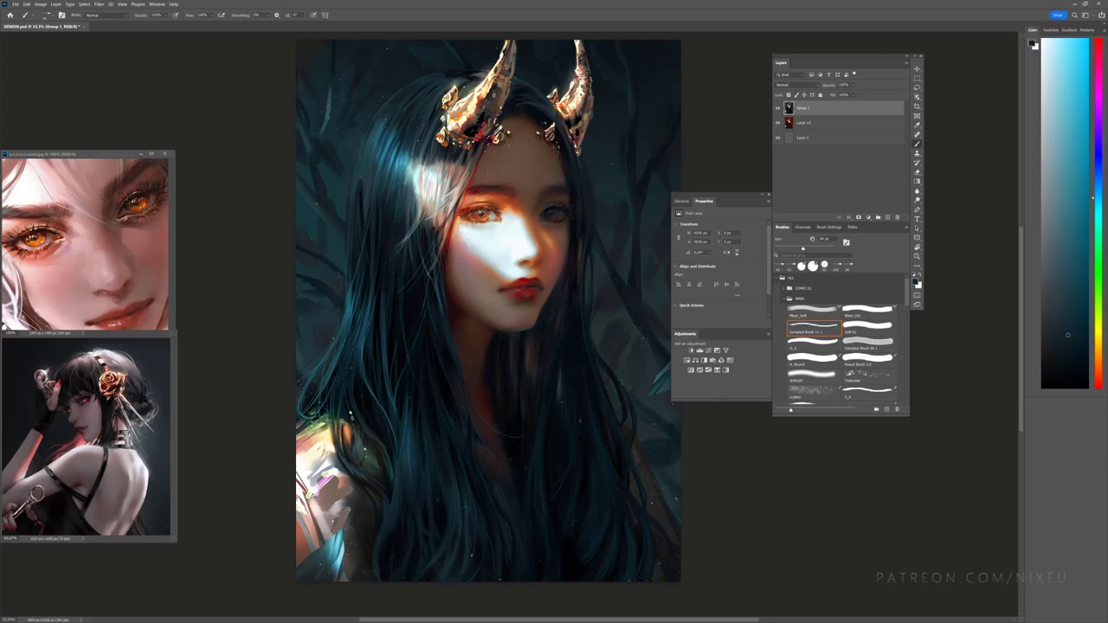
{"action": "left_click", "coordinate": [467, 528], "text": "alt"}
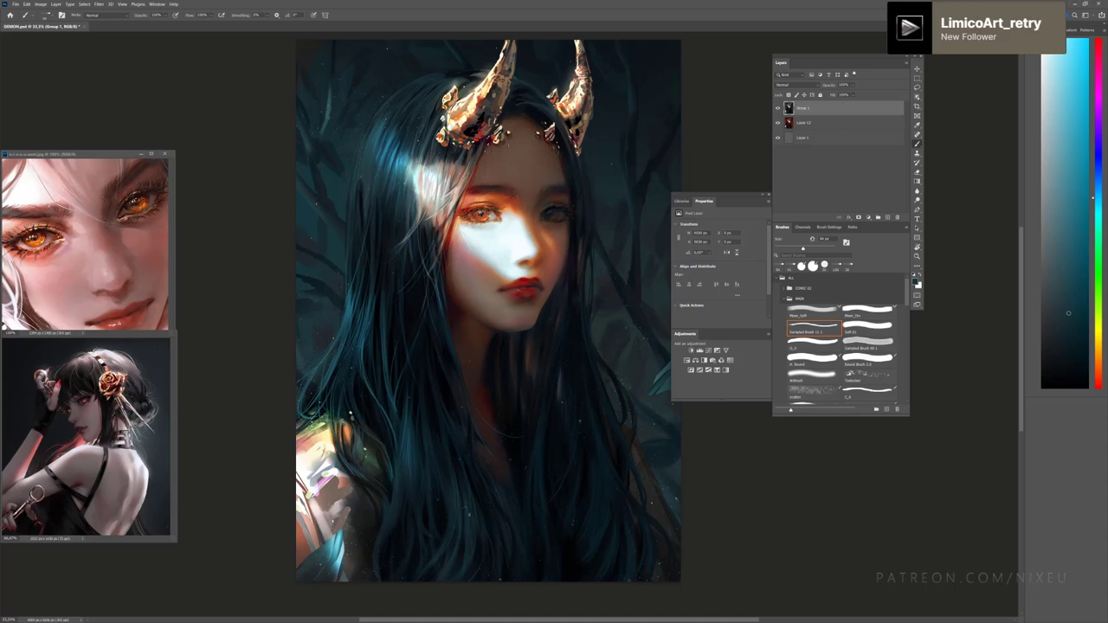
{"action": "left_click", "coordinate": [478, 547], "text": "alt"}
Step: Add strokes in sampled dark tones to the lower-left hair and shoulder, changing brush presets
{"action": "left_click", "coordinate": [467, 551], "text": "alt"}
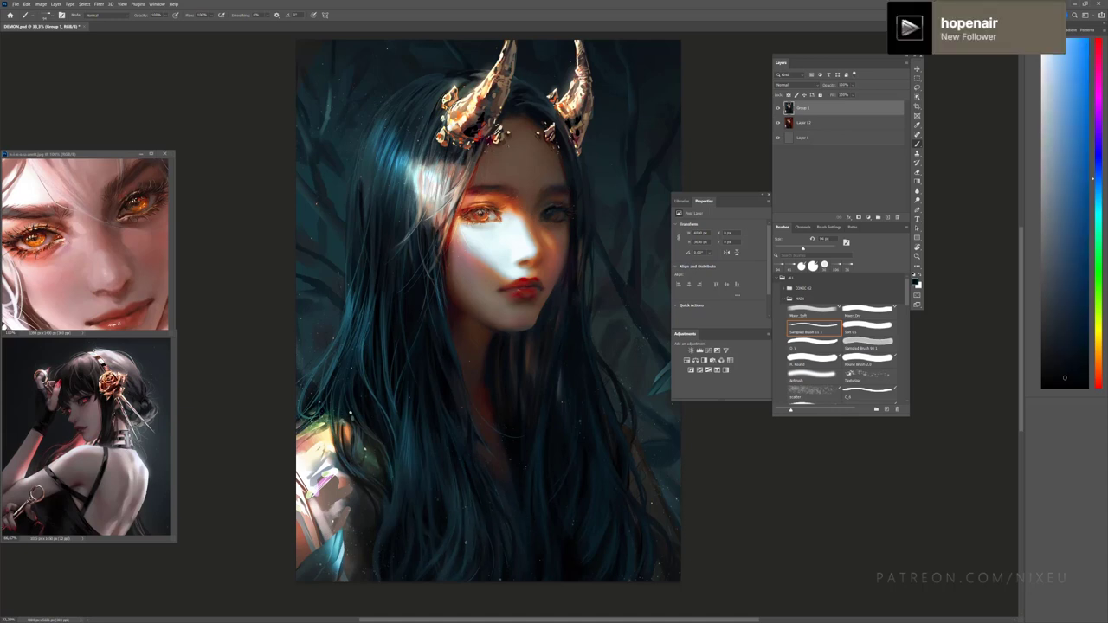
{"action": "left_click", "coordinate": [424, 537], "text": "alt"}
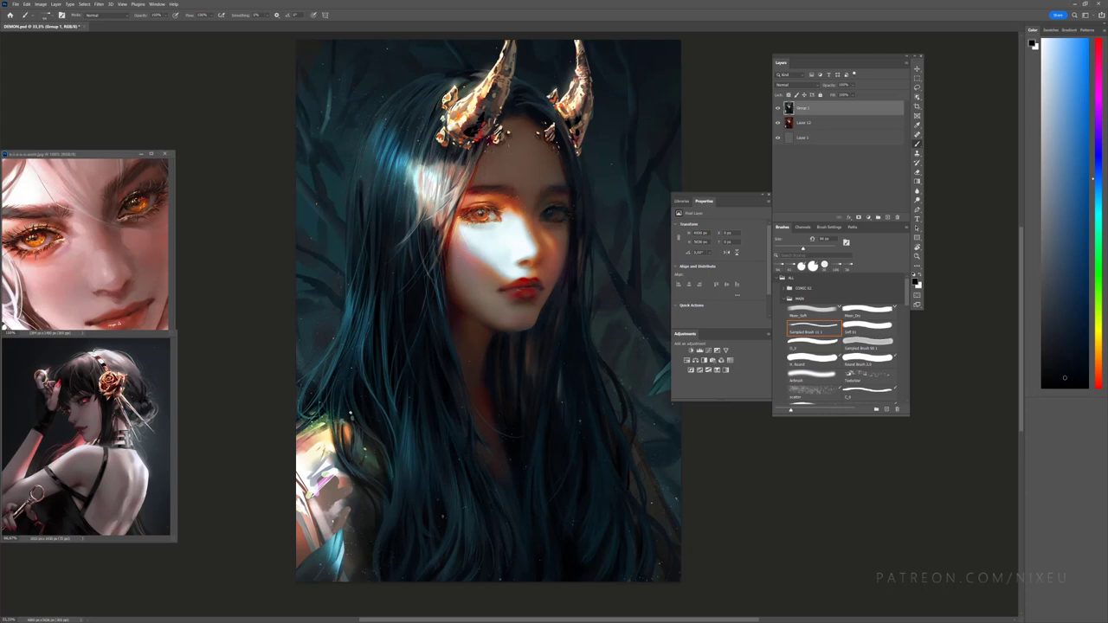
{"action": "left_click", "coordinate": [545, 508], "text": "alt"}
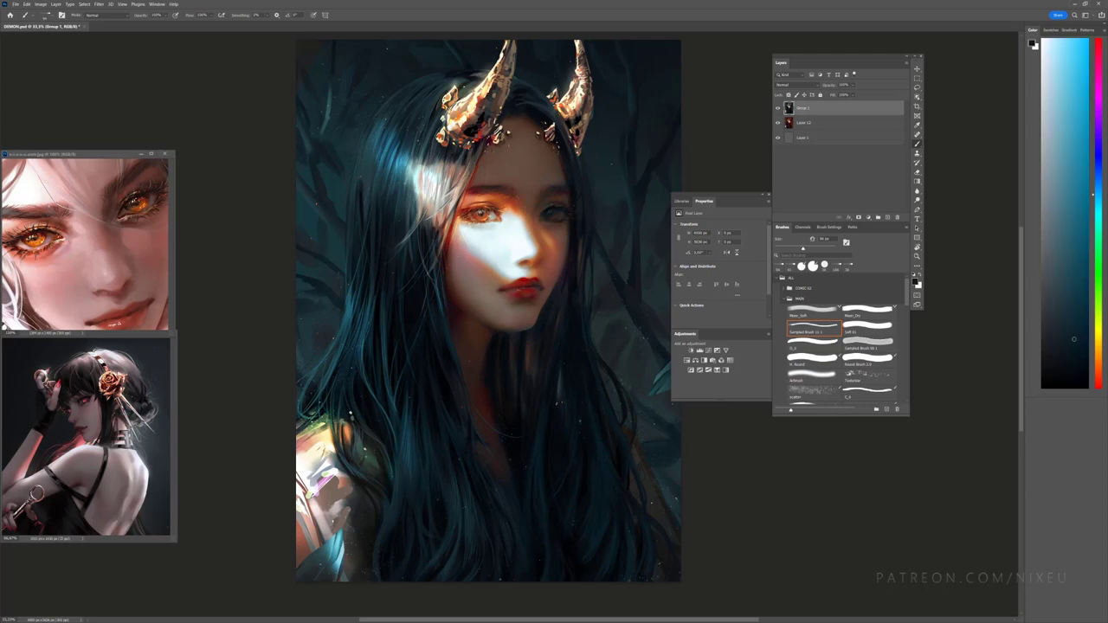
{"action": "key", "text": "ctrl+minus"}
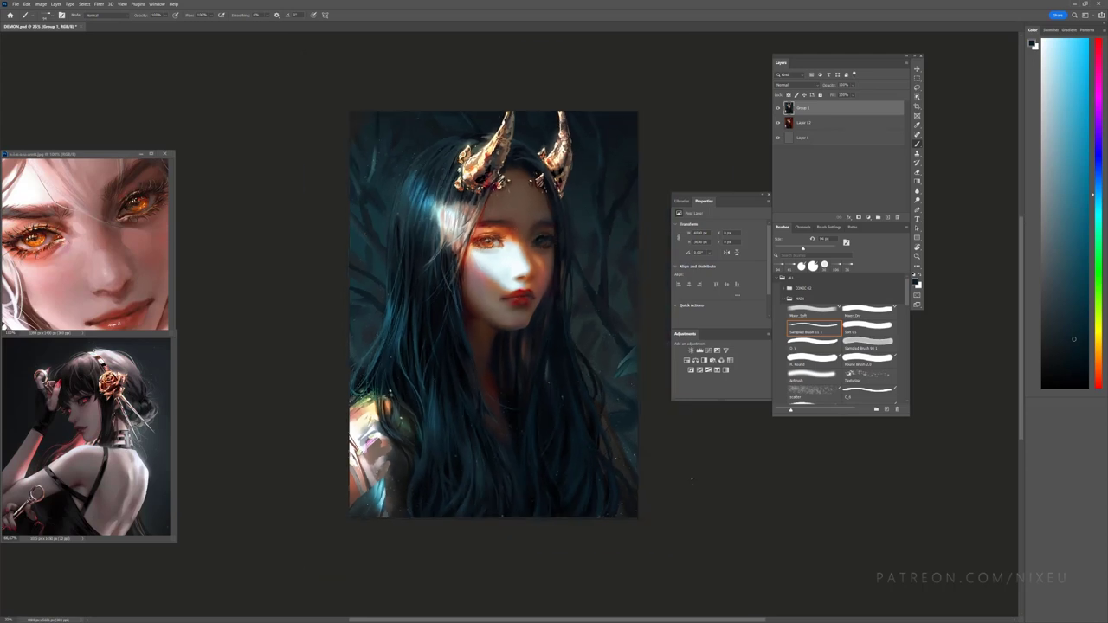
{"action": "key", "text": "ctrl+plus"}
{"action": "left_click", "coordinate": [575, 270], "text": "alt"}
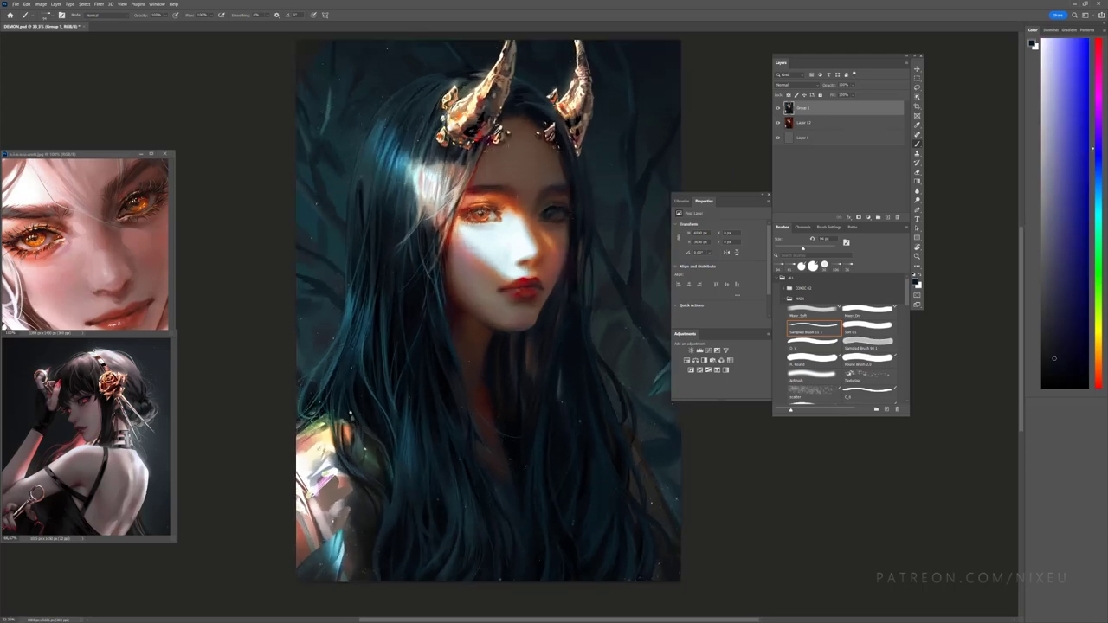
{"action": "left_click", "coordinate": [803, 269]}
{"action": "key", "text": "ctrl+minus"}
{"action": "key", "text": "ctrl+plus"}
Step: Lasso the lower-left shoulder and copy it to a new layer
{"action": "key", "text": "l"}
{"action": "left_click_drag", "start_coordinate": [351, 414], "coordinate": [346, 417]}
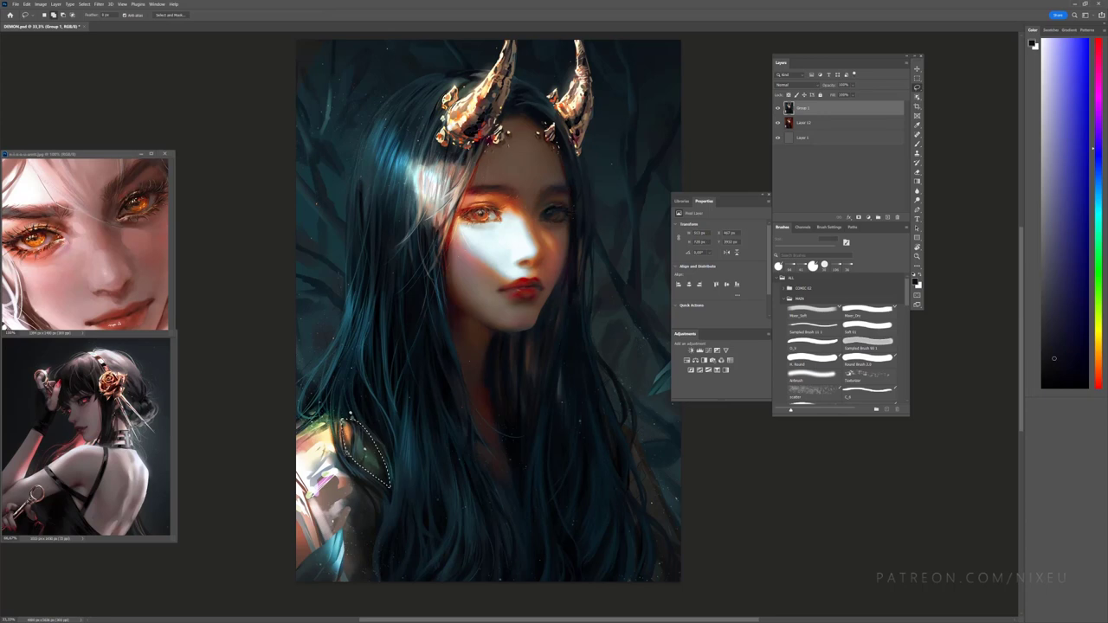
{"action": "mouse_move", "coordinate": [381, 488]}
{"action": "left_mouse_down"}
{"action": "mouse_move", "coordinate": [278, 474]}
{"action": "mouse_move", "coordinate": [336, 412]}
{"action": "left_mouse_up"}
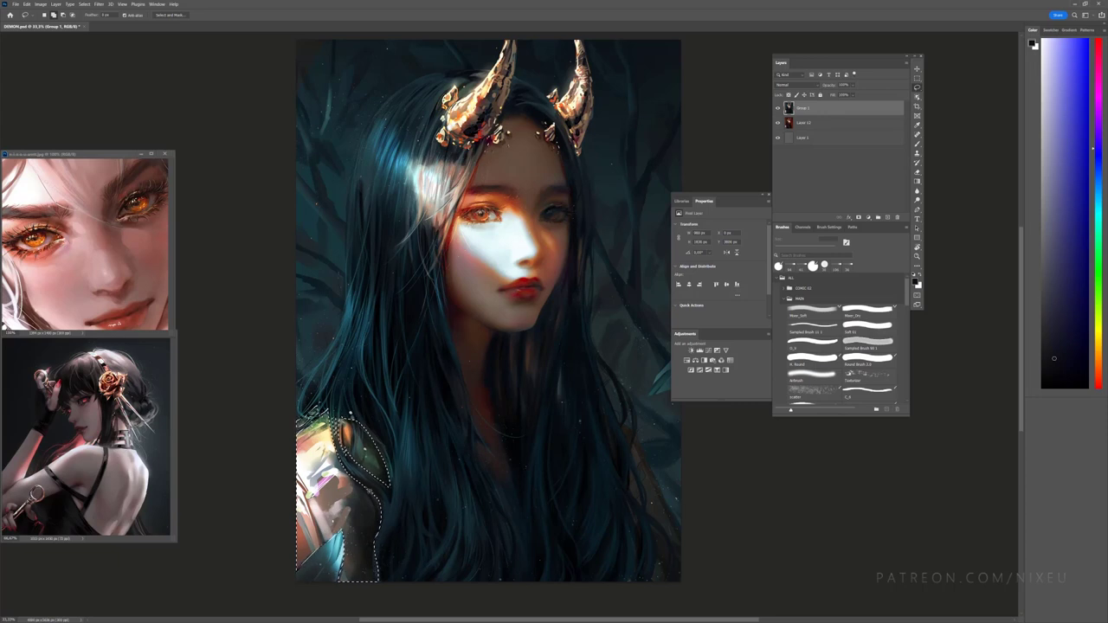
{"action": "key", "text": "ctrl+j"}
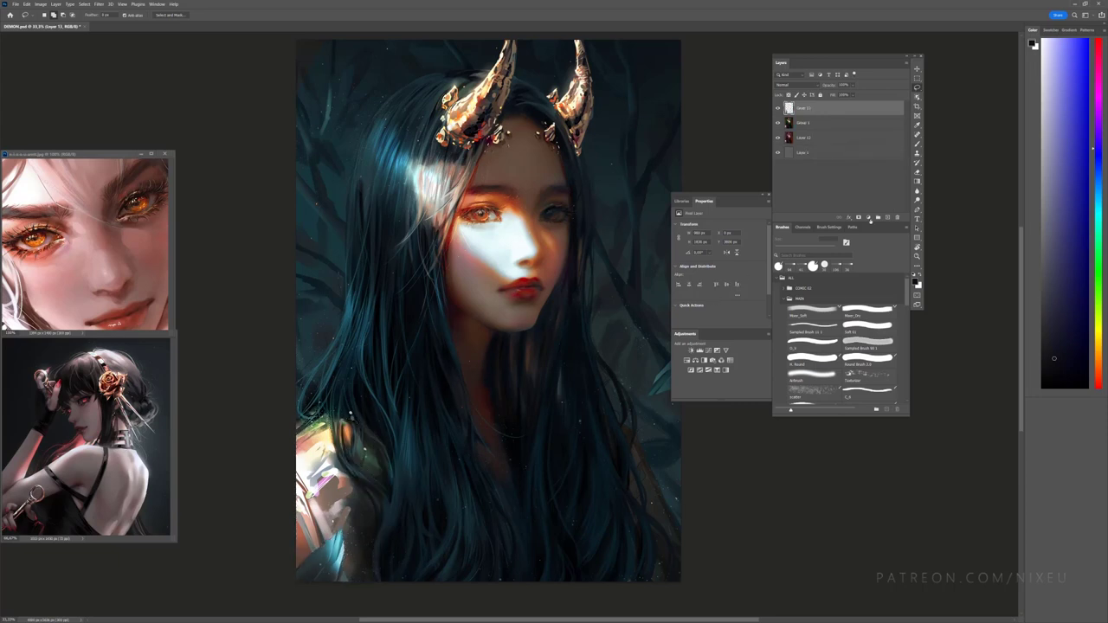
Step: Add a Gradient Map adjustment, trying a Pastel preset before settling on silver
{"action": "left_click", "coordinate": [868, 218]}
{"action": "left_click", "coordinate": [885, 344]}
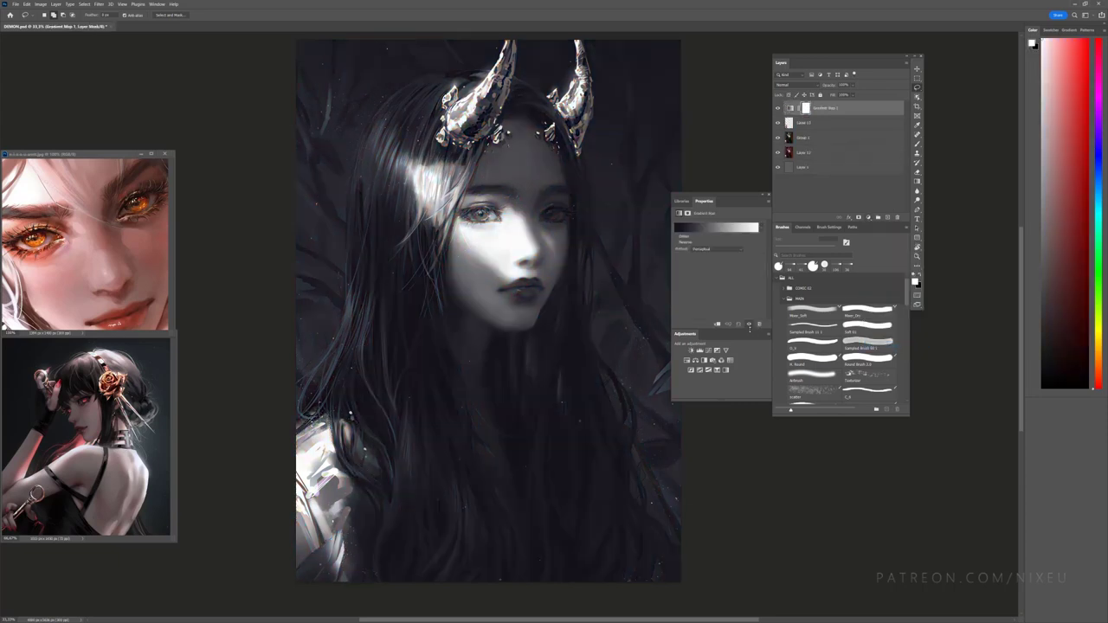
{"action": "left_click", "coordinate": [760, 231]}
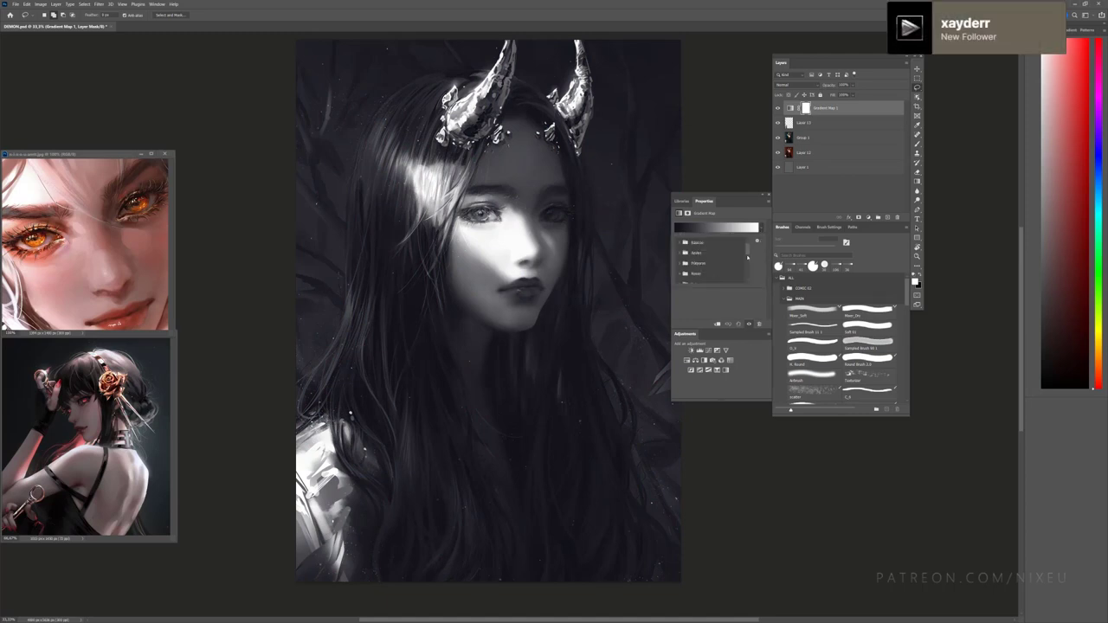
{"action": "scroll", "coordinate": [746, 281], "scroll_direction": "down", "scroll_amount": 3}
{"action": "left_click", "coordinate": [680, 278]}
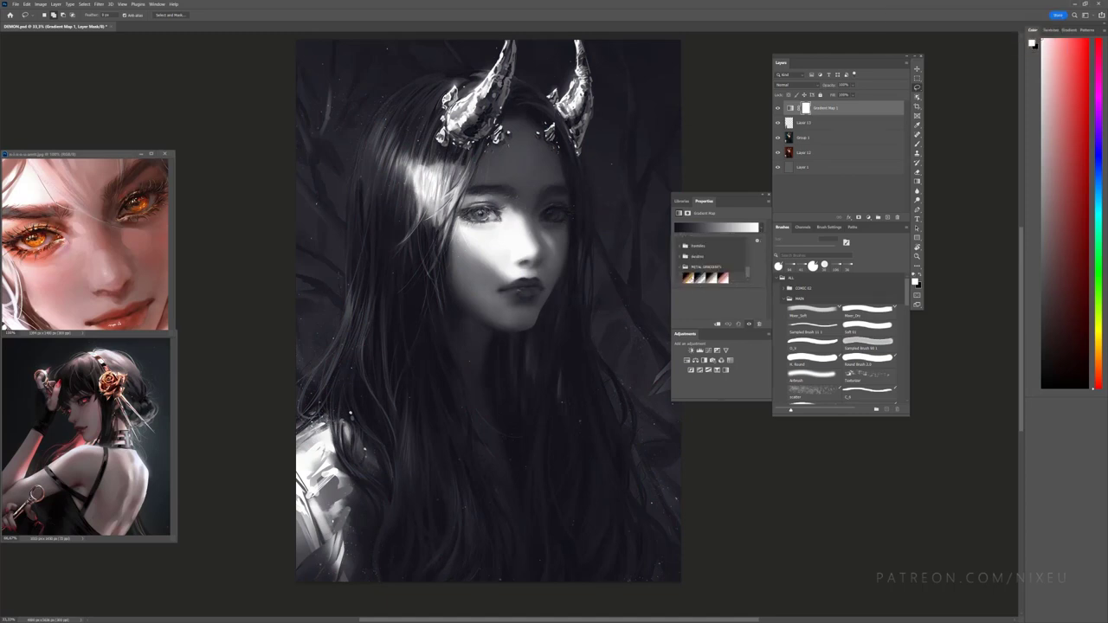
{"action": "left_click", "coordinate": [697, 278]}
{"action": "left_click", "coordinate": [715, 278]}
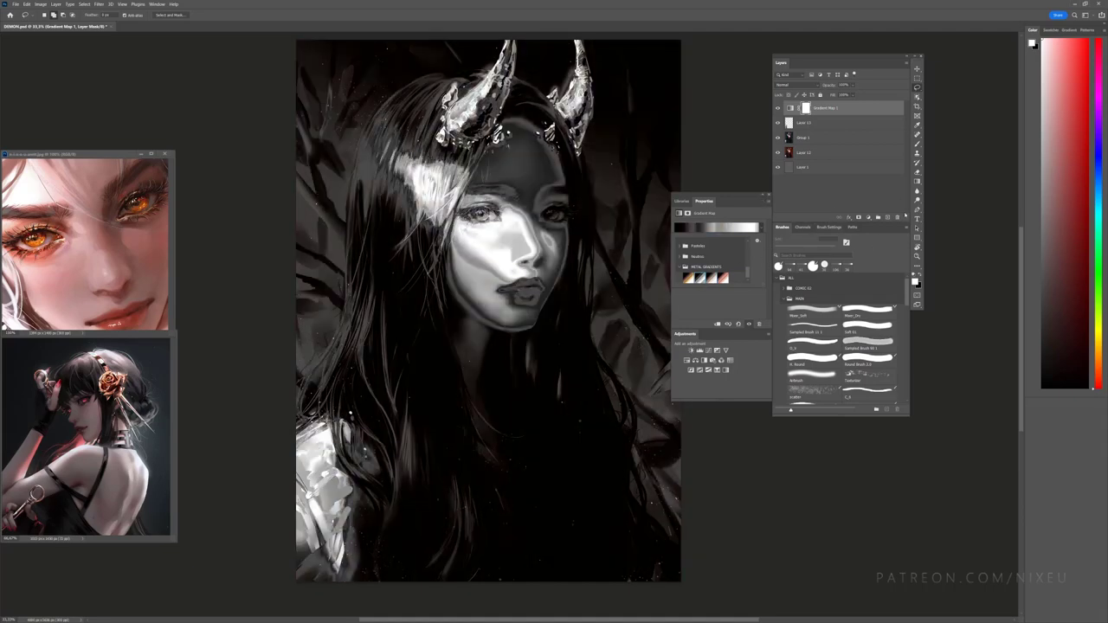
Step: Delete the temporary Layer 13
{"action": "left_click", "coordinate": [817, 125]}
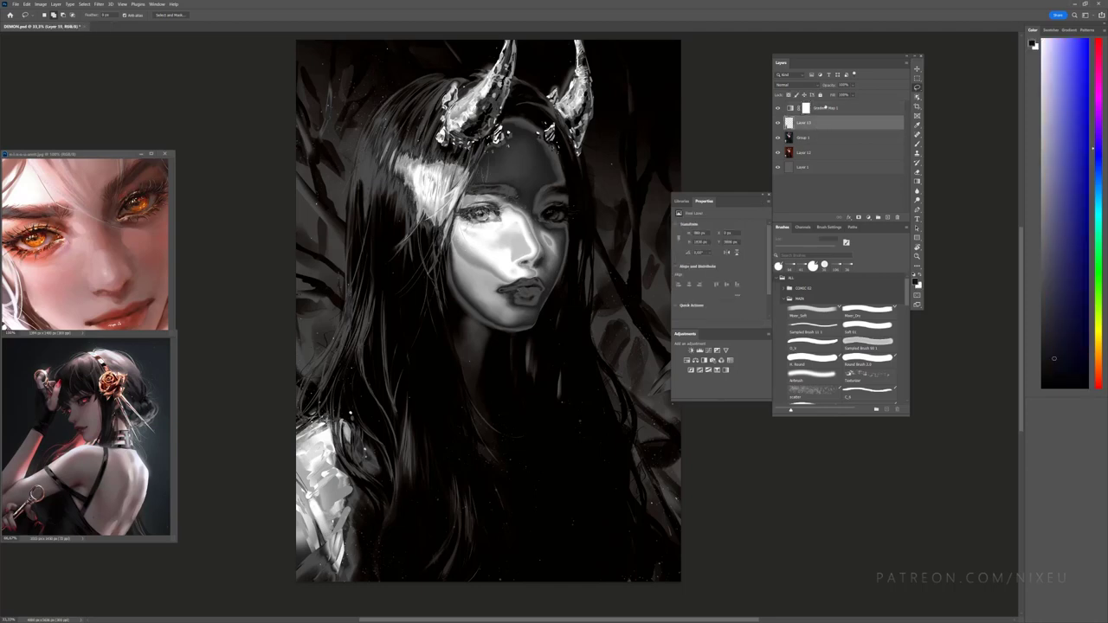
{"action": "right_click", "coordinate": [831, 116]}
{"action": "left_click", "coordinate": [857, 177]}
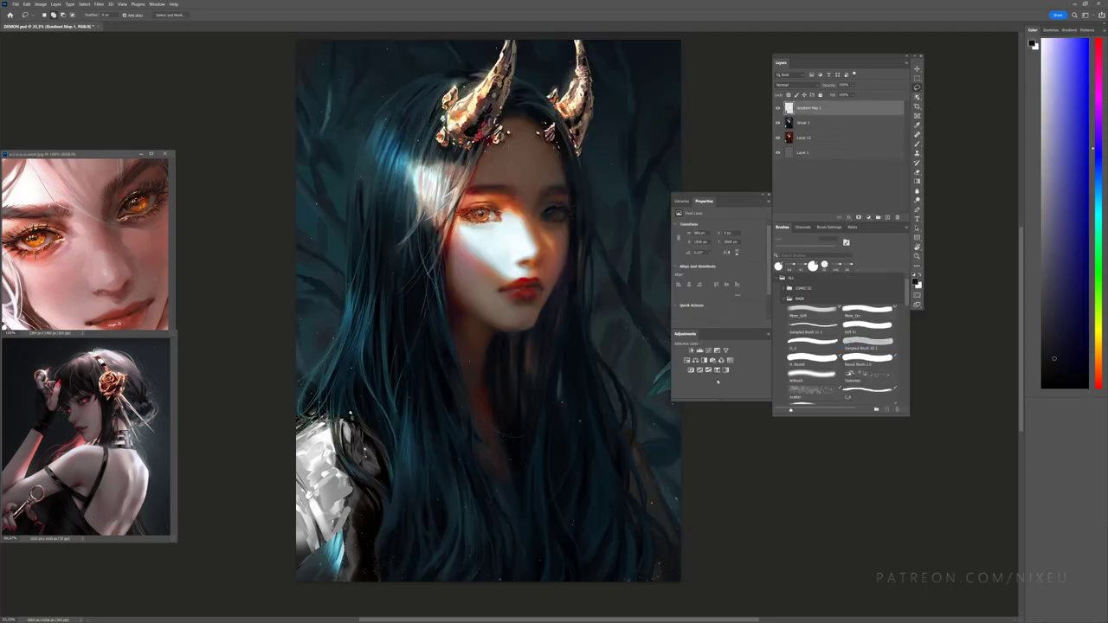
Step: Paint dark desaturated blue strokes over the pale lower-left shoulder with an enlarged brush
{"action": "key", "text": "ctrl+minus"}
{"action": "key", "text": "ctrl+minus"}
{"action": "key", "text": "ctrl+plus"}
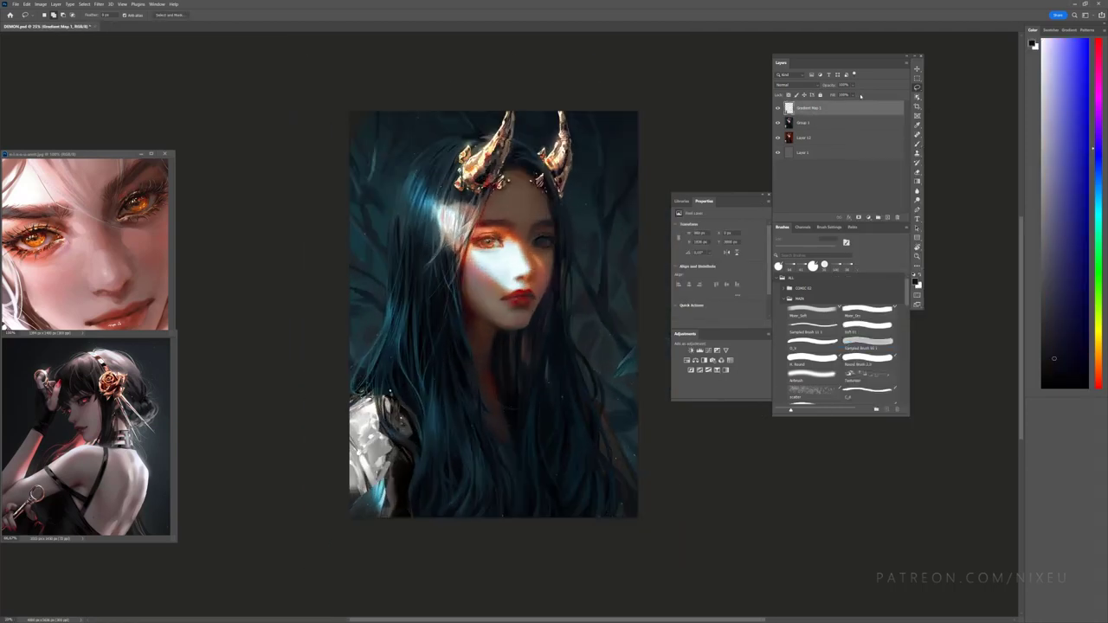
{"action": "key", "text": "ctrl+minus"}
{"action": "key", "text": "ctrl+minus"}
{"action": "left_click", "coordinate": [854, 85]}
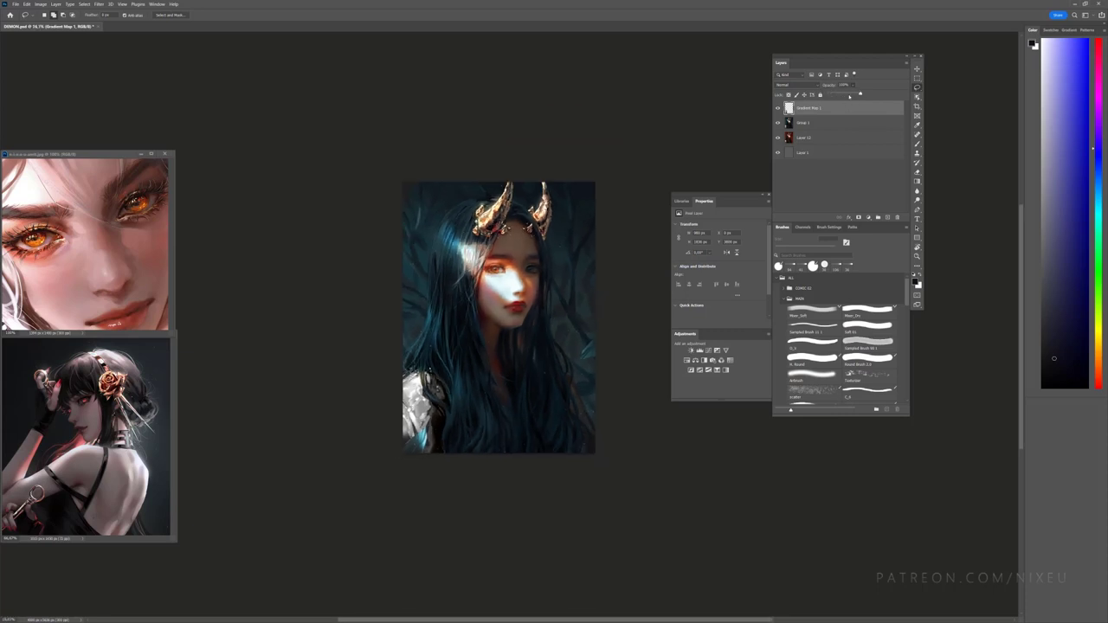
{"action": "key", "text": "ctrl+plus"}
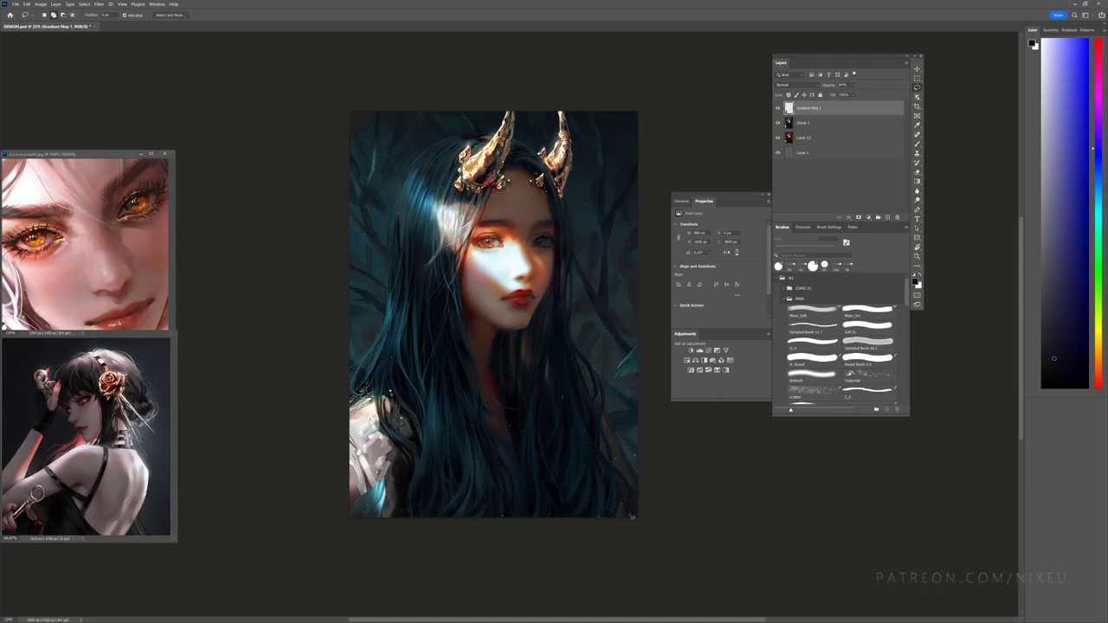
{"action": "key", "text": "ctrl+plus"}
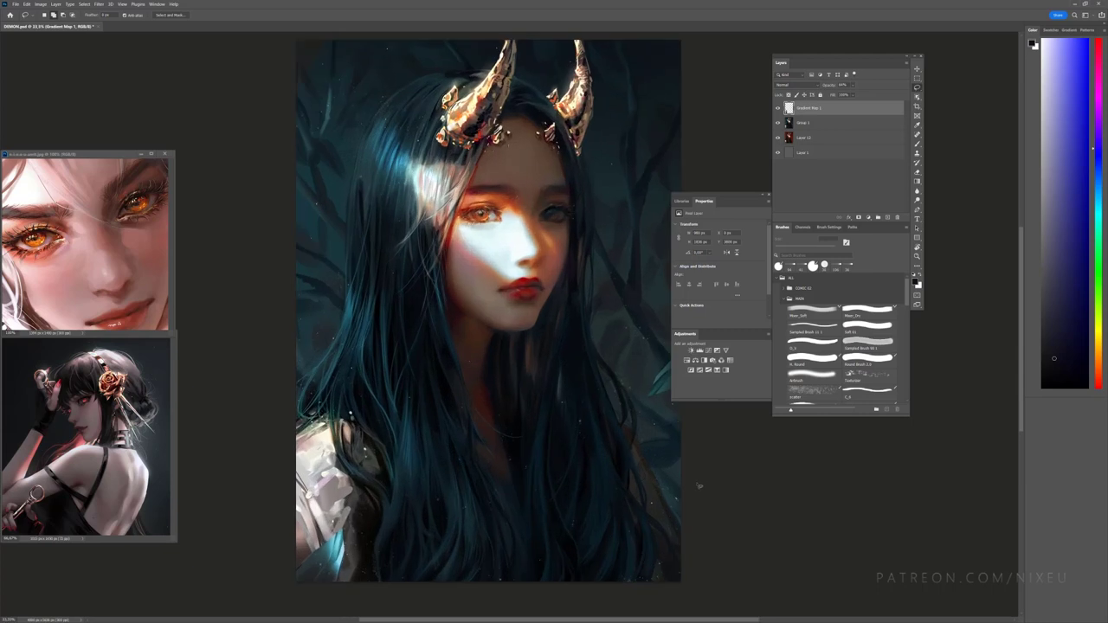
{"action": "key", "text": "h"}
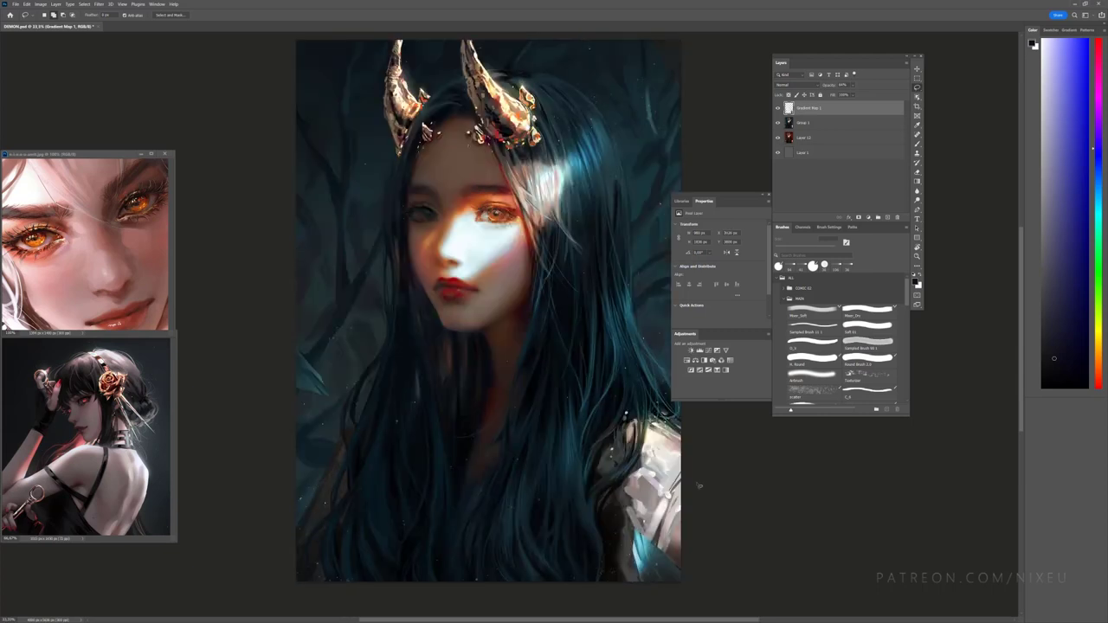
{"action": "key", "text": "b"}
{"action": "left_click", "coordinate": [631, 553], "text": "alt"}
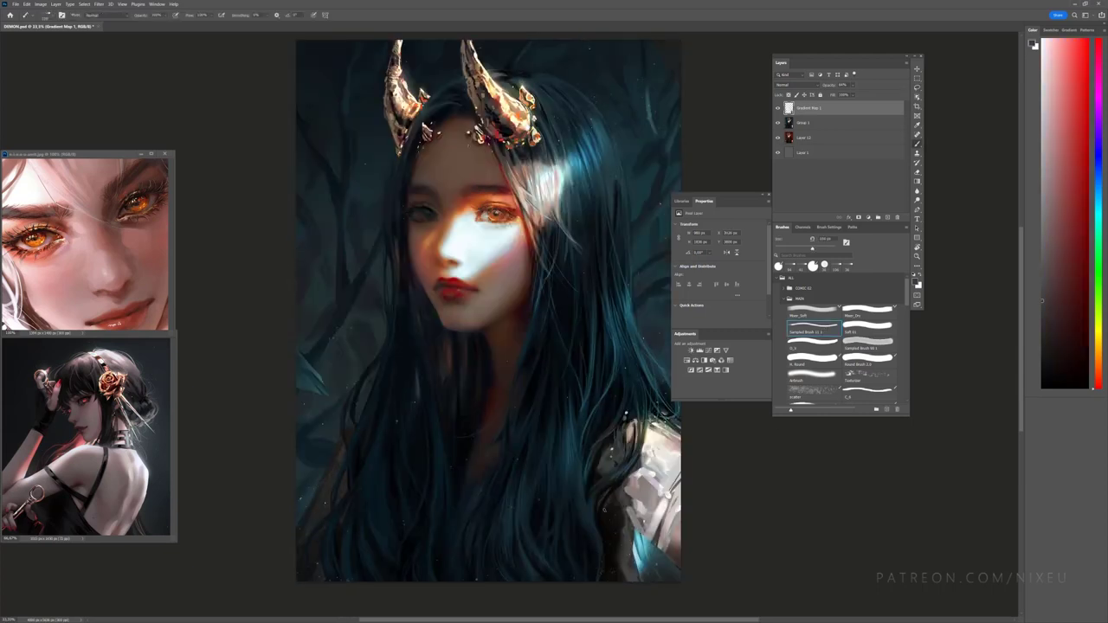
{"action": "key", "text": "bracketright"}
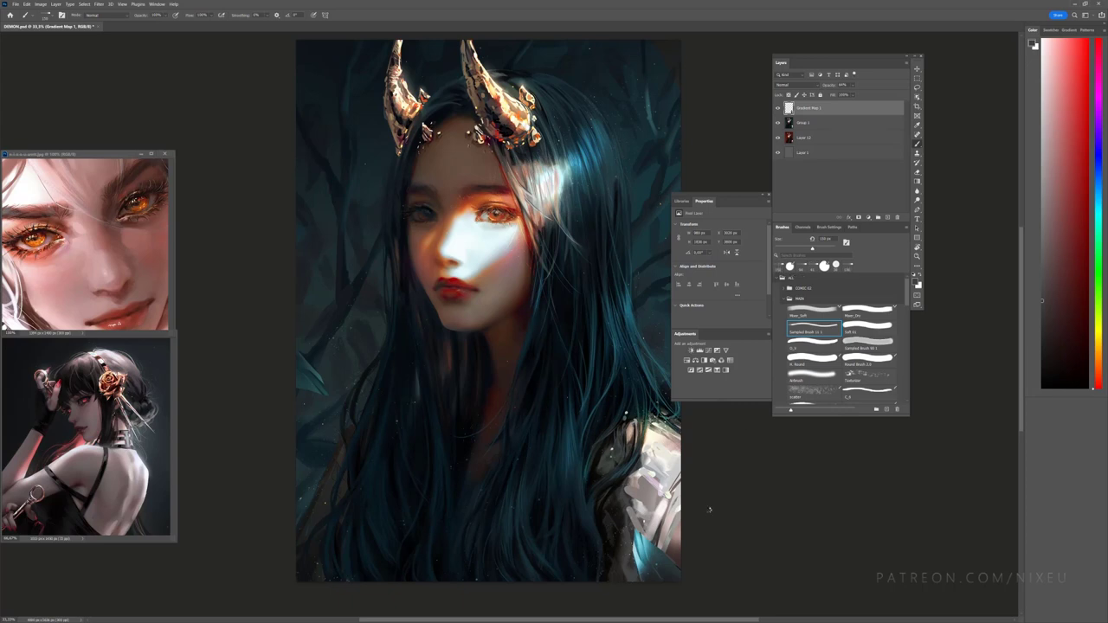
{"action": "key", "text": "h"}
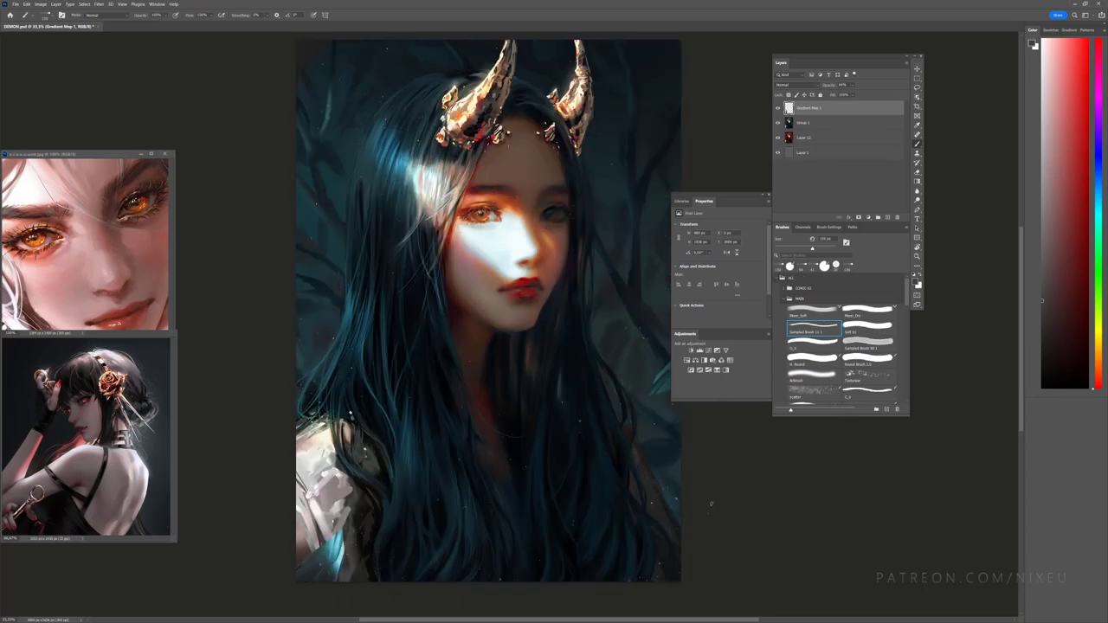
{"action": "left_click", "coordinate": [356, 513], "text": "alt"}
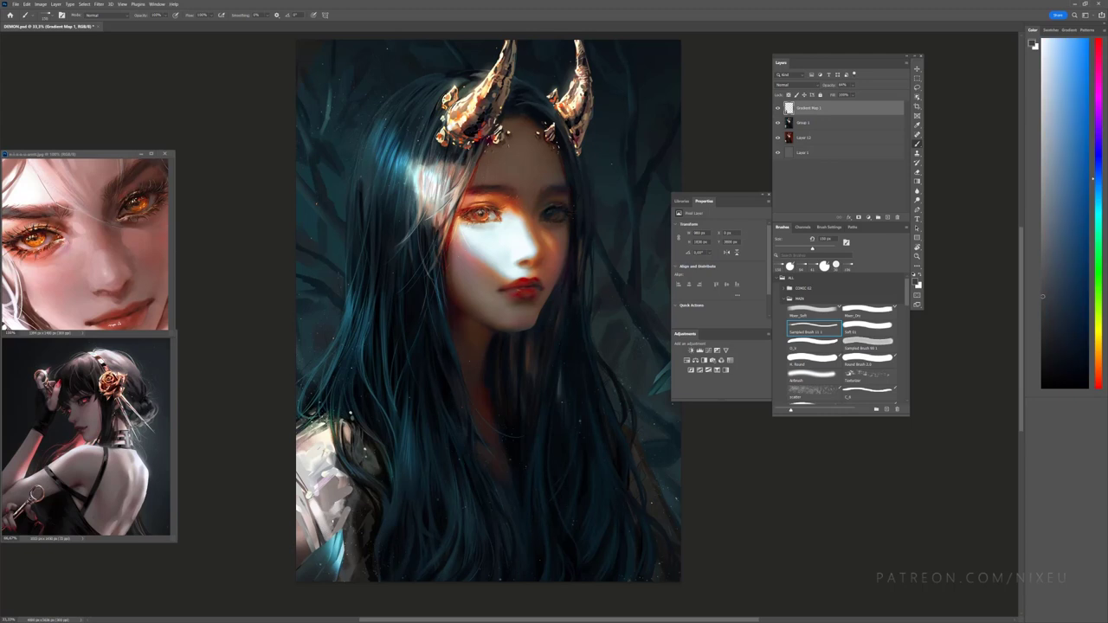
{"action": "mouse_move", "coordinate": [326, 486]}
{"action": "left_mouse_down"}
{"action": "mouse_move", "coordinate": [308, 520]}
{"action": "mouse_move", "coordinate": [327, 528]}
{"action": "mouse_move", "coordinate": [308, 530]}
{"action": "left_mouse_up"}
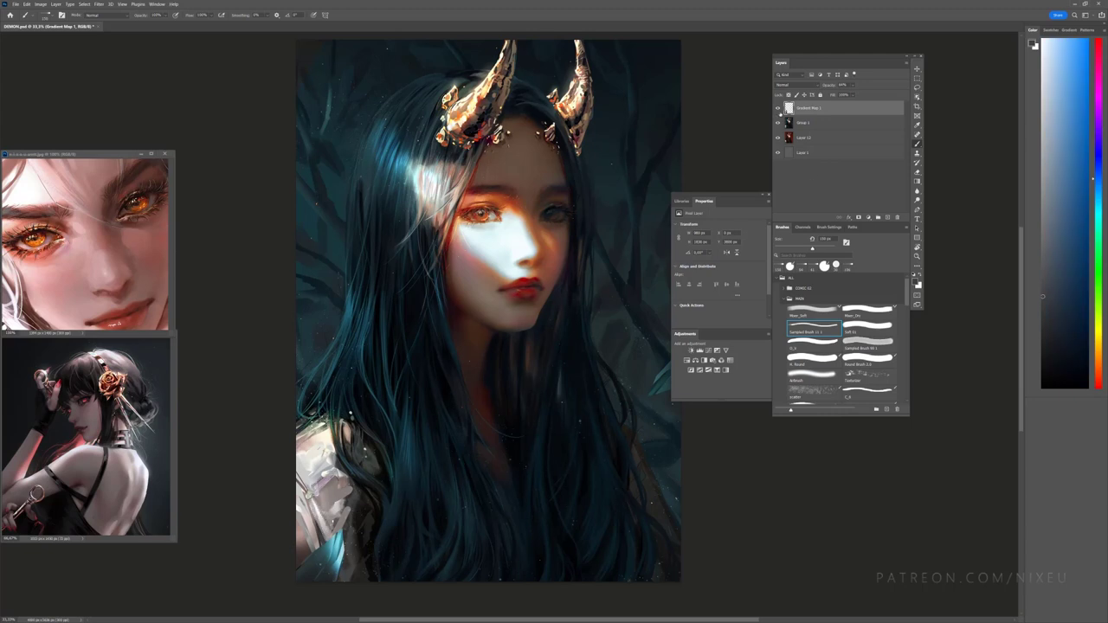
Step: Toggle Gradient Map 1 visibility to compare, then sample a dark red
{"action": "left_click", "coordinate": [778, 108]}
{"action": "left_click", "coordinate": [777, 108]}
{"action": "left_click", "coordinate": [778, 108]}
{"action": "left_click", "coordinate": [777, 107]}
{"action": "left_click", "coordinate": [364, 500], "text": "alt"}
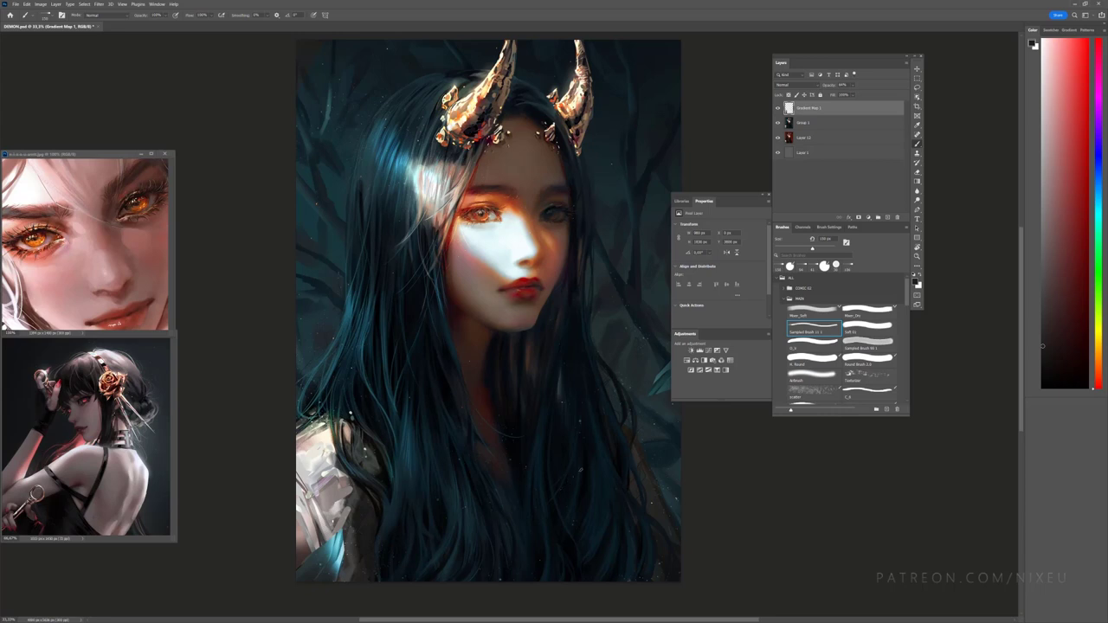
Step: Merge the gradient map with the group and duplicate it as Gradient Map 1 copy
{"action": "left_click", "coordinate": [814, 122], "text": "shift"}
{"action": "right_click", "coordinate": [819, 124]}
{"action": "left_click", "coordinate": [866, 356]}
{"action": "key", "text": "ctrl+minus"}
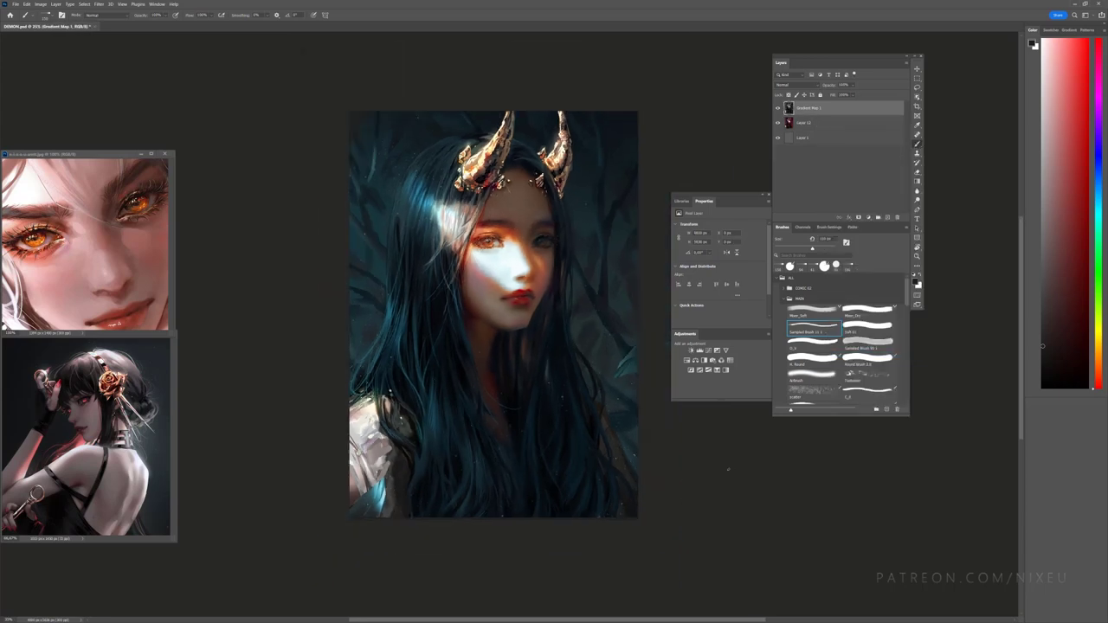
{"action": "key", "text": "ctrl+plus"}
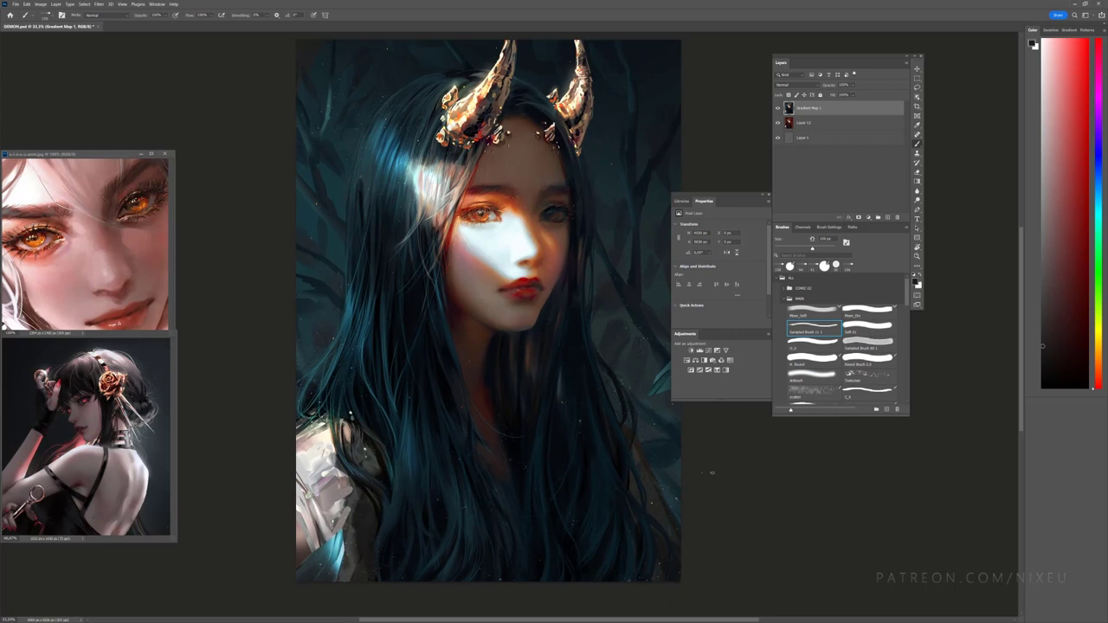
{"action": "key", "text": "ctrl+j"}
Step: Apply Filter > Sharpen > Smart Sharpen to the Gradient Map 1 copy layer and inspect the face
{"action": "left_click", "coordinate": [99, 4]}
{"action": "mouse_move", "coordinate": [107, 133]}
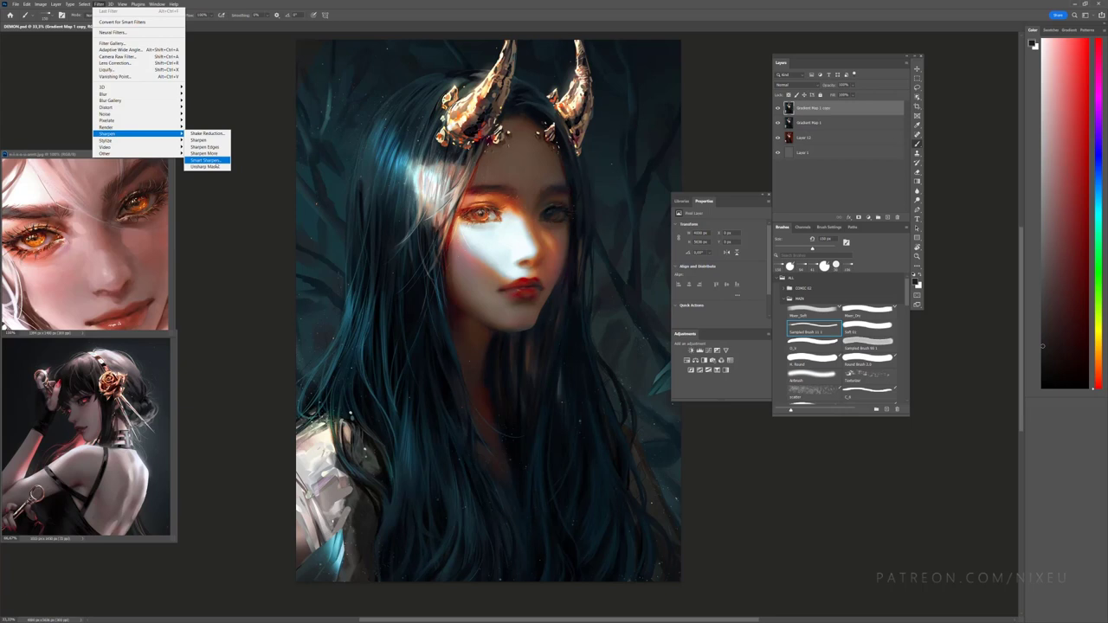
{"action": "left_click", "coordinate": [213, 161]}
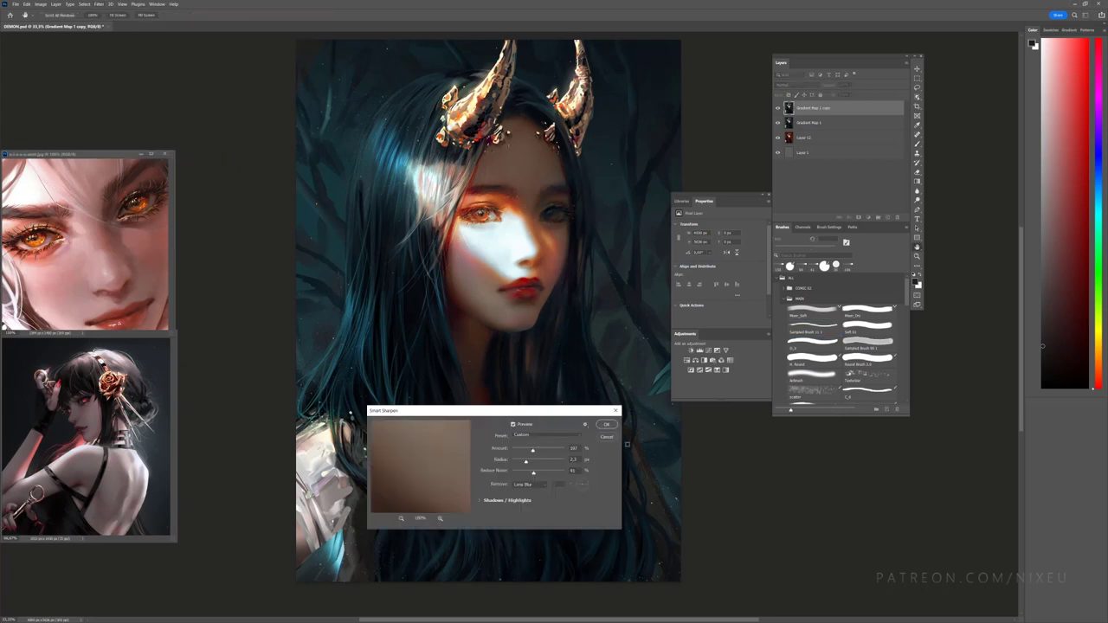
{"action": "left_click", "coordinate": [608, 426]}
{"action": "key", "text": "b"}
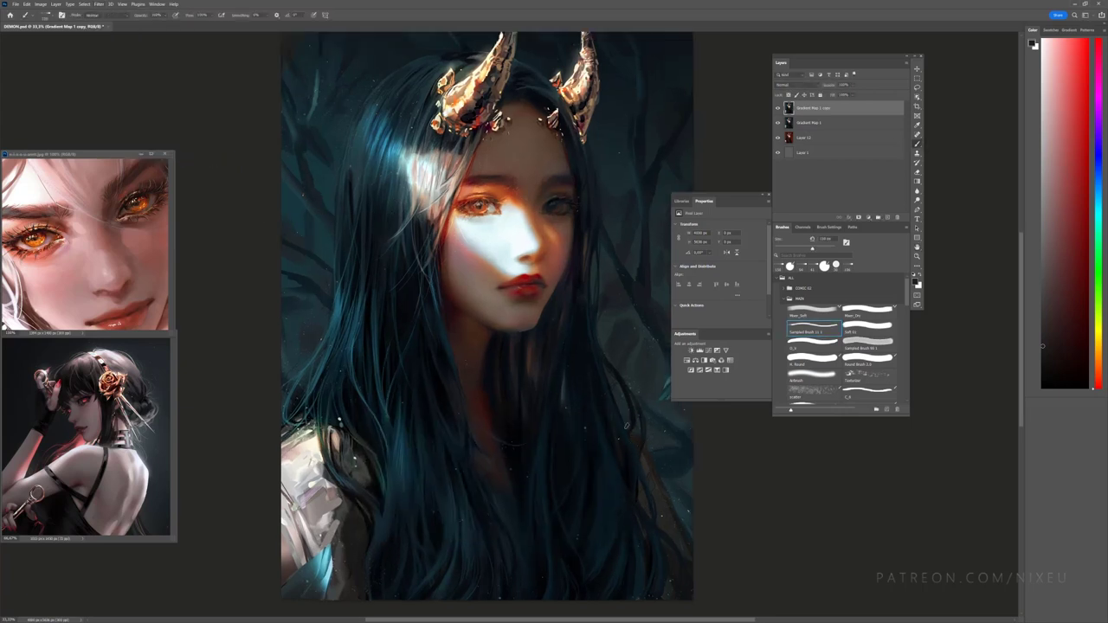
{"action": "scroll", "coordinate": [485, 259], "scroll_direction": "up", "scroll_amount": 3}
{"action": "scroll", "coordinate": [485, 130], "scroll_direction": "up", "scroll_amount": 1}
{"action": "scroll", "coordinate": [484, 260], "scroll_direction": "up", "scroll_amount": 2}
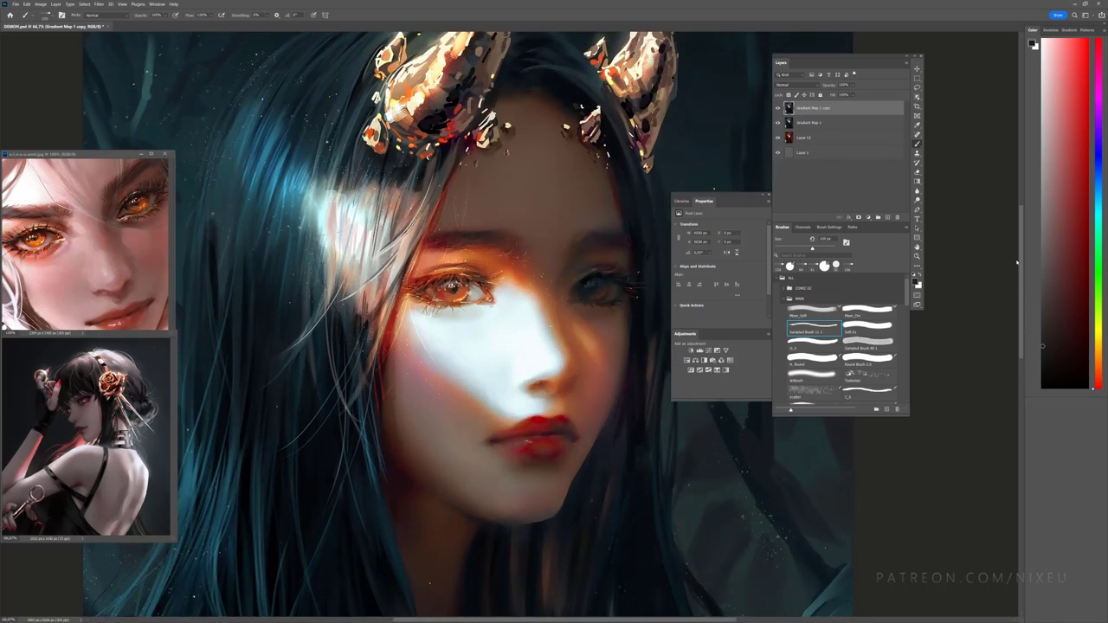
{"action": "scroll", "coordinate": [562, 348], "scroll_direction": "up", "scroll_amount": 1}
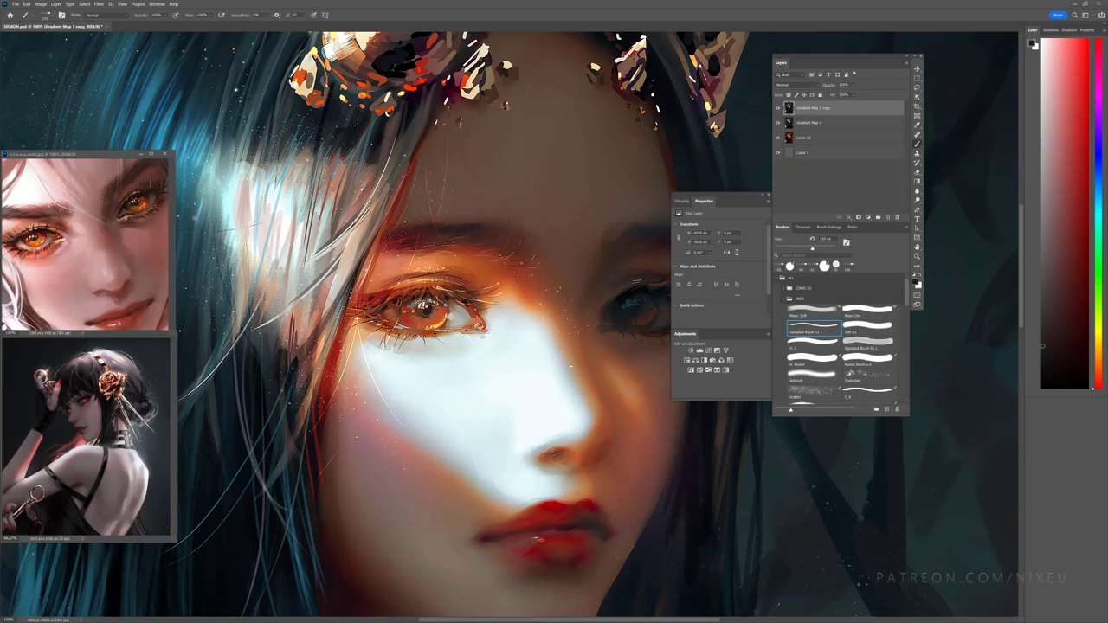
{"action": "key", "text": "ctrl+0"}
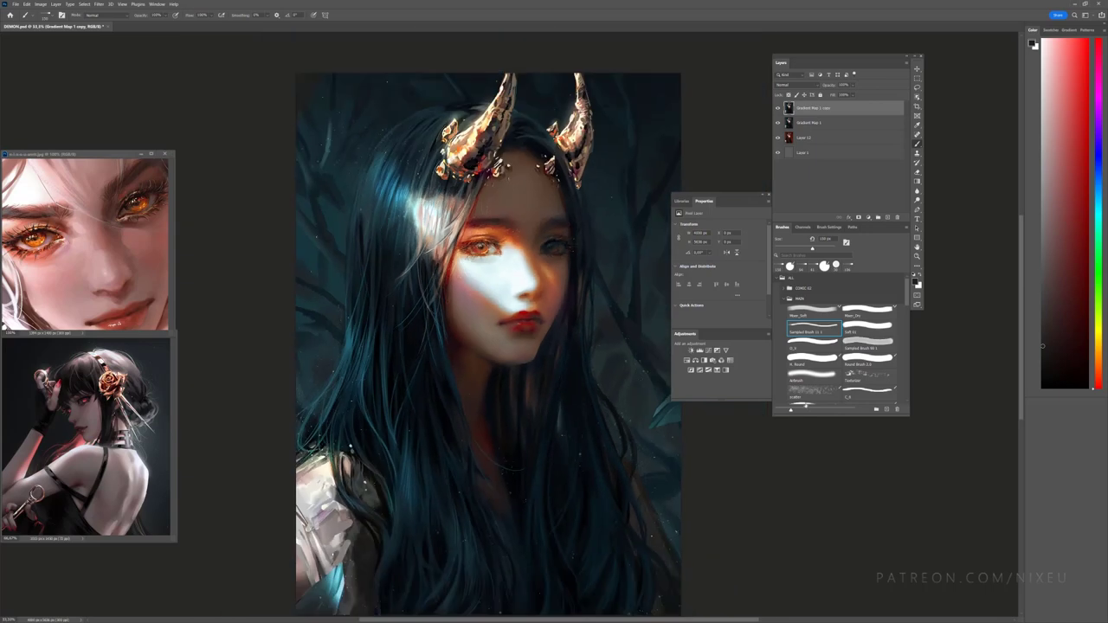
Step: Check the flipped canvas, pan the horns higher, and lasso around the left horn
{"action": "key", "text": "h"}
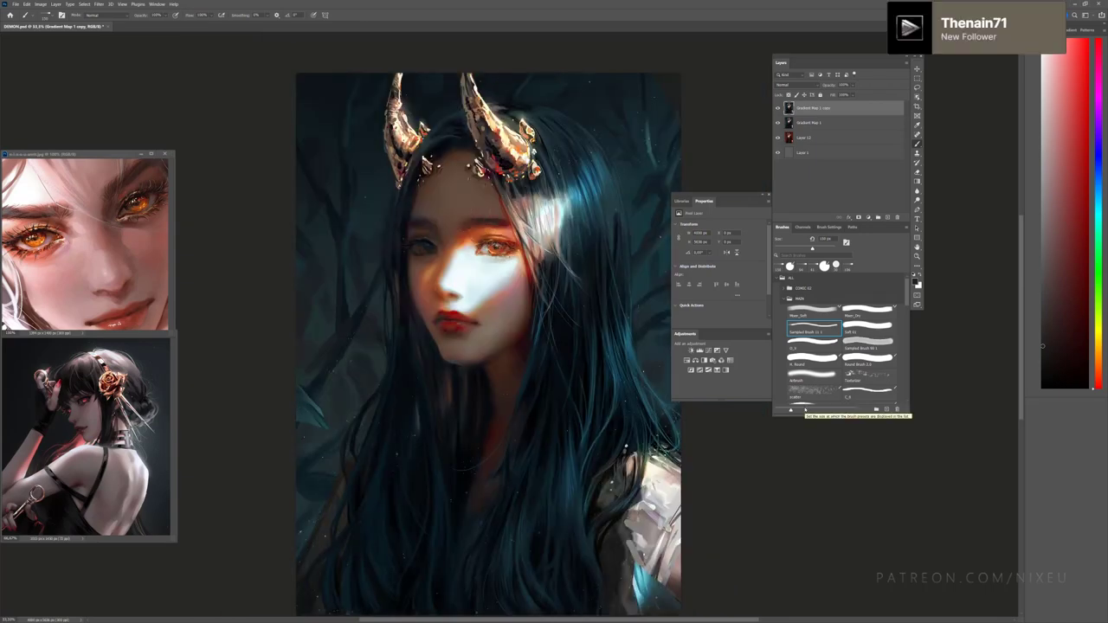
{"action": "key", "text": "h"}
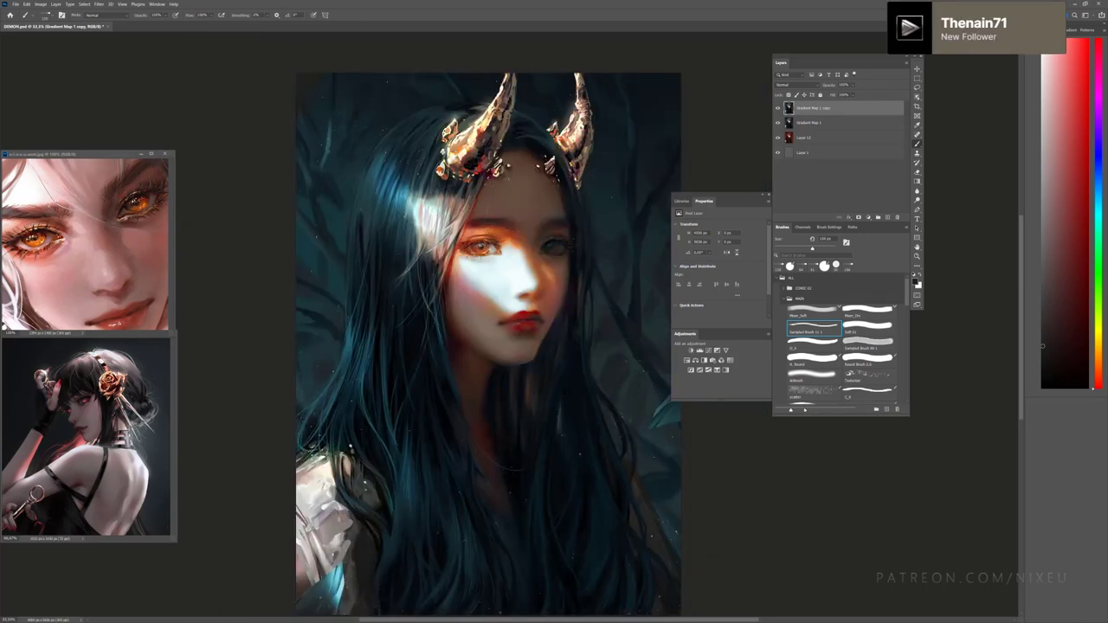
{"action": "left_click_drag", "start_coordinate": [1023, 305], "coordinate": [1024, 310]}
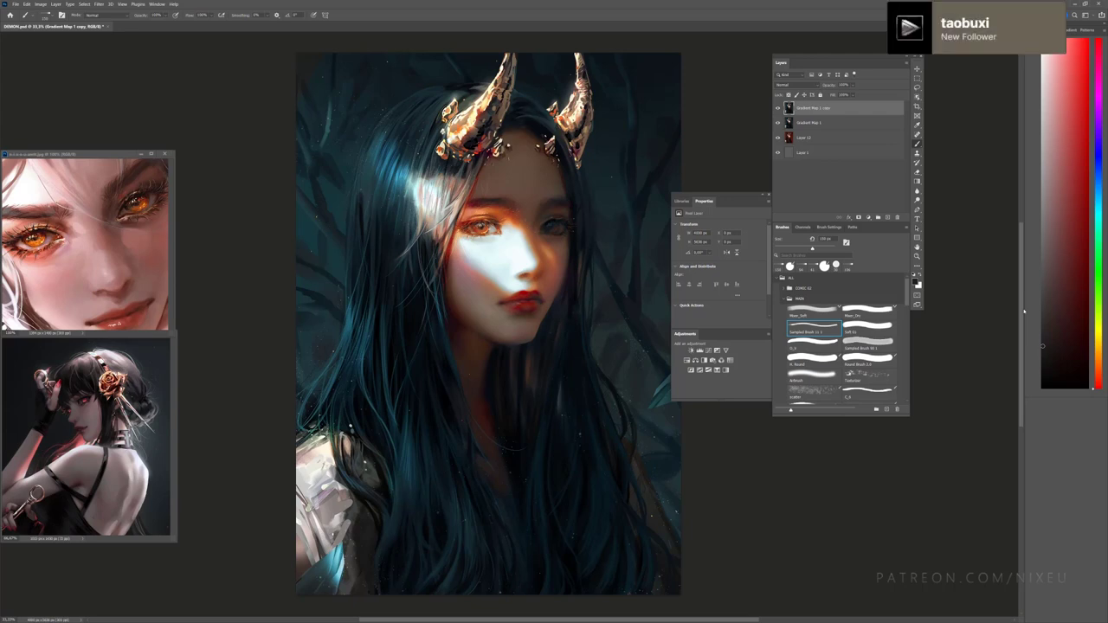
{"action": "key", "text": "l"}
{"action": "mouse_move", "coordinate": [519, 50]}
{"action": "left_mouse_down"}
{"action": "mouse_move", "coordinate": [509, 137]}
{"action": "mouse_move", "coordinate": [476, 165]}
{"action": "mouse_move", "coordinate": [442, 130]}
{"action": "left_mouse_up"}
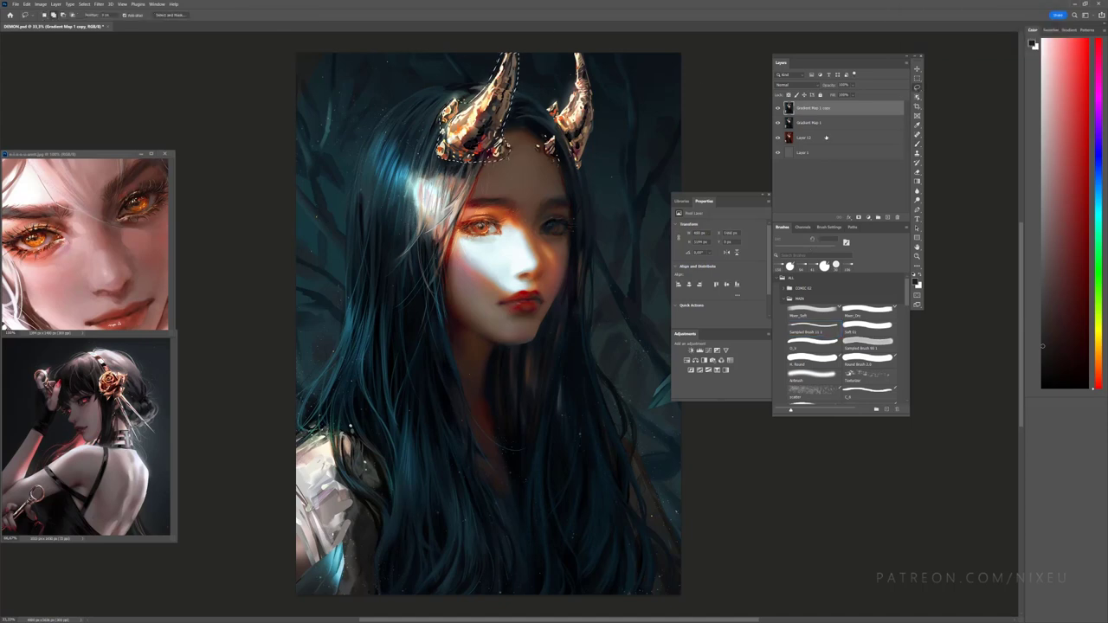
Step: Add a Levels adjustment with output black 17 and darker midtones, then merge it down
{"action": "key", "text": "ctrl+j"}
{"action": "left_click", "coordinate": [868, 218]}
{"action": "left_click", "coordinate": [888, 257]}
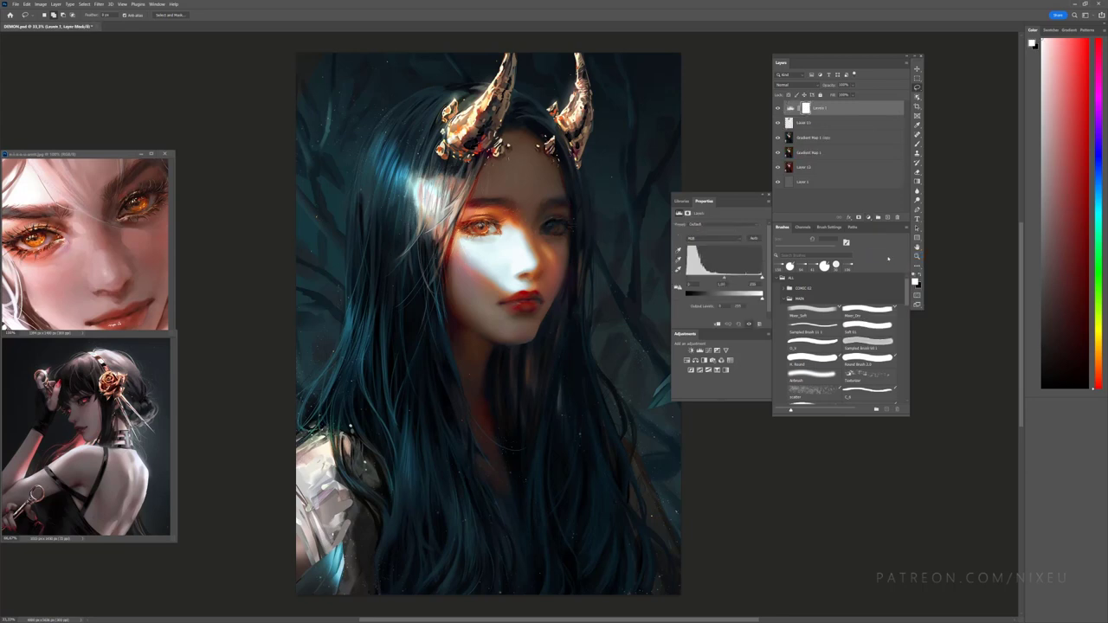
{"action": "left_click_drag", "start_coordinate": [689, 299], "coordinate": [691, 301]}
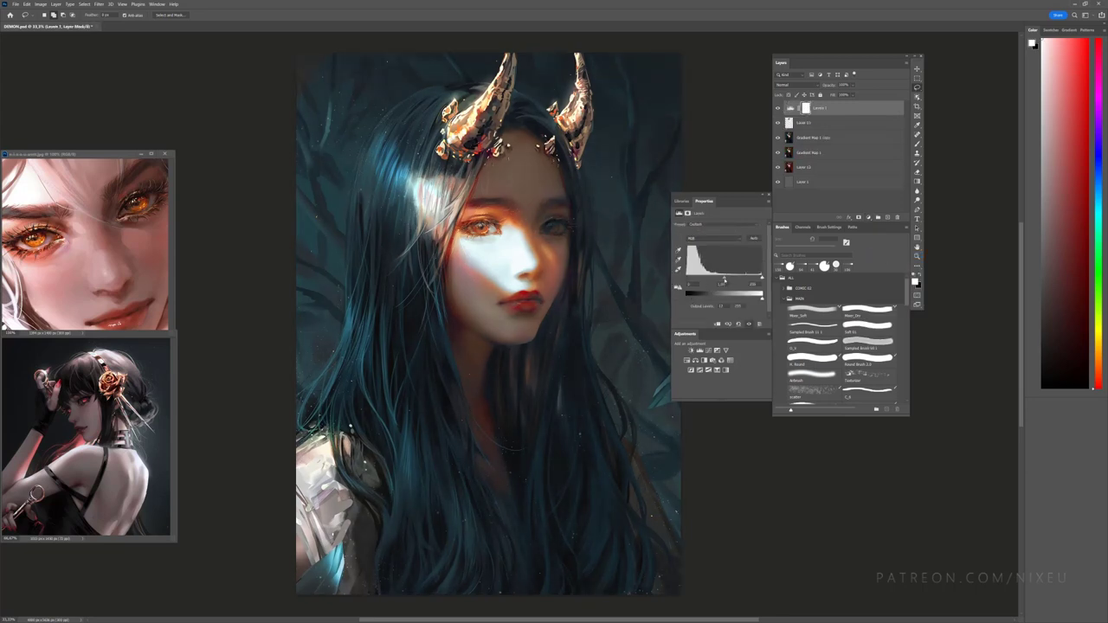
{"action": "left_click_drag", "start_coordinate": [725, 278], "coordinate": [692, 300]}
{"action": "right_click", "coordinate": [819, 122]}
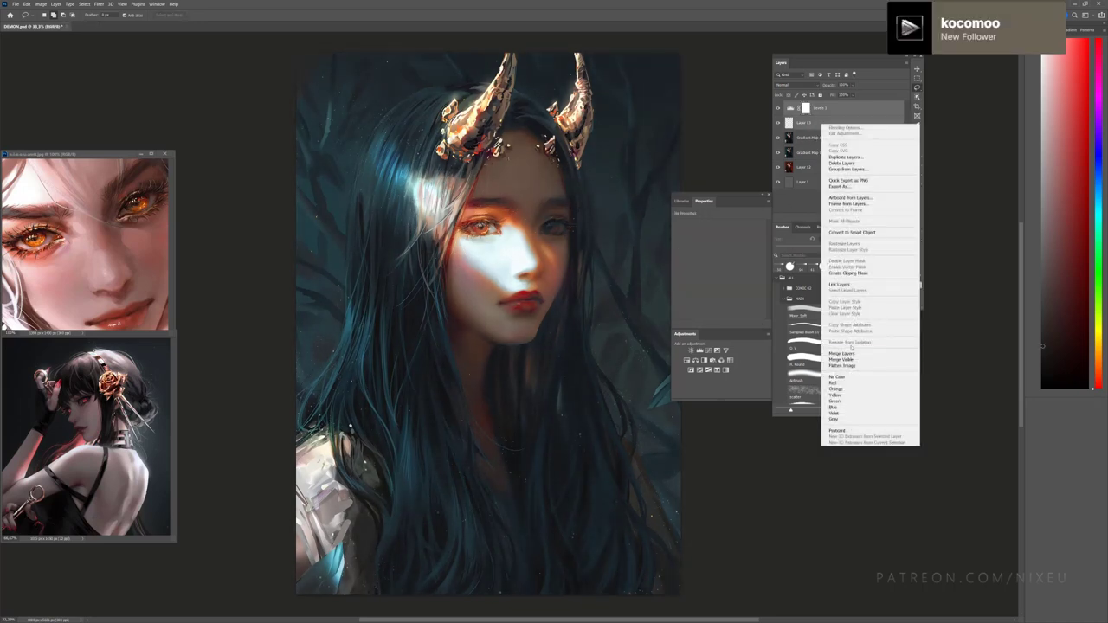
{"action": "left_click", "coordinate": [866, 352]}
Step: Lasso the upper part of the left horn and zoom in on the face and hair
{"action": "key", "text": "ctrl+minus"}
{"action": "key", "text": "ctrl+minus"}
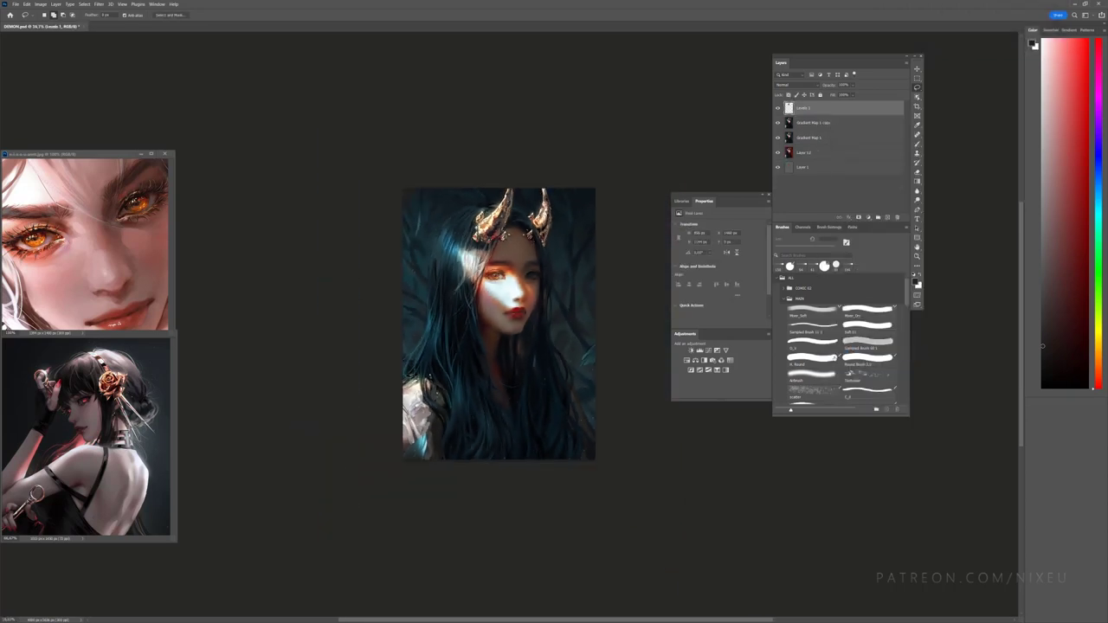
{"action": "key", "text": "b"}
{"action": "key", "text": "l"}
{"action": "key", "text": "ctrl+plus"}
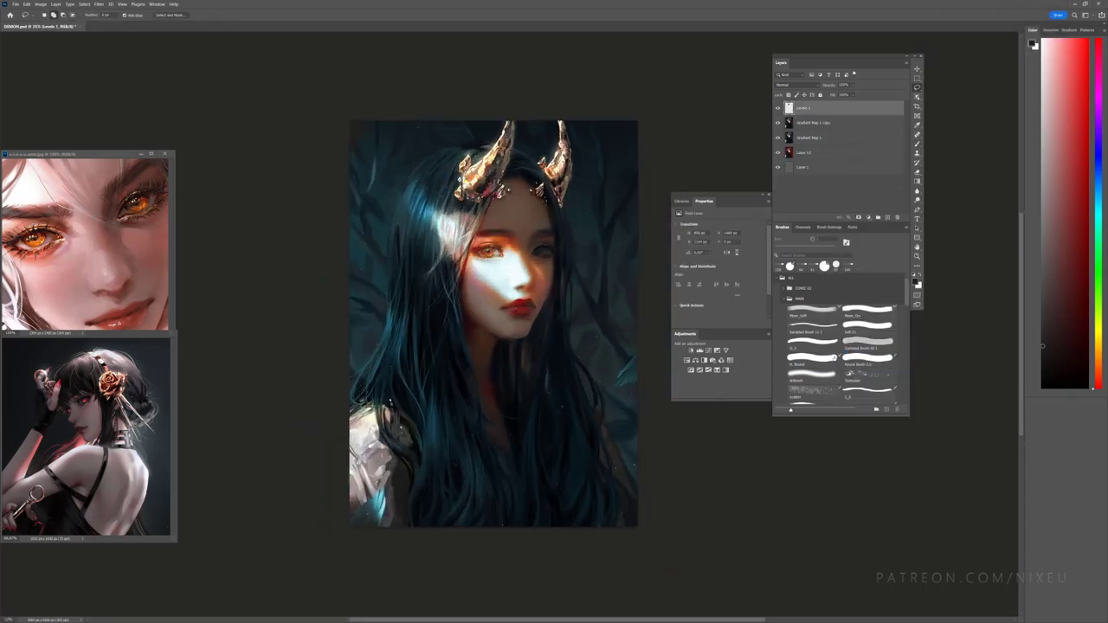
{"action": "key", "text": "ctrl+plus"}
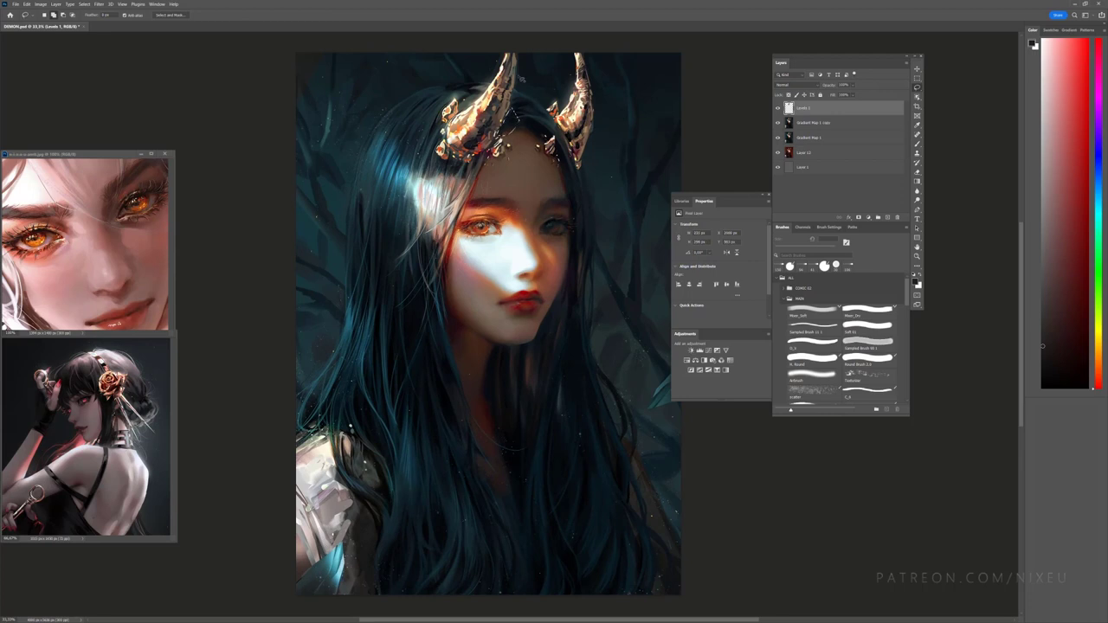
{"action": "left_click_drag", "start_coordinate": [507, 131], "coordinate": [509, 128]}
{"action": "key", "text": "ctrl+minus"}
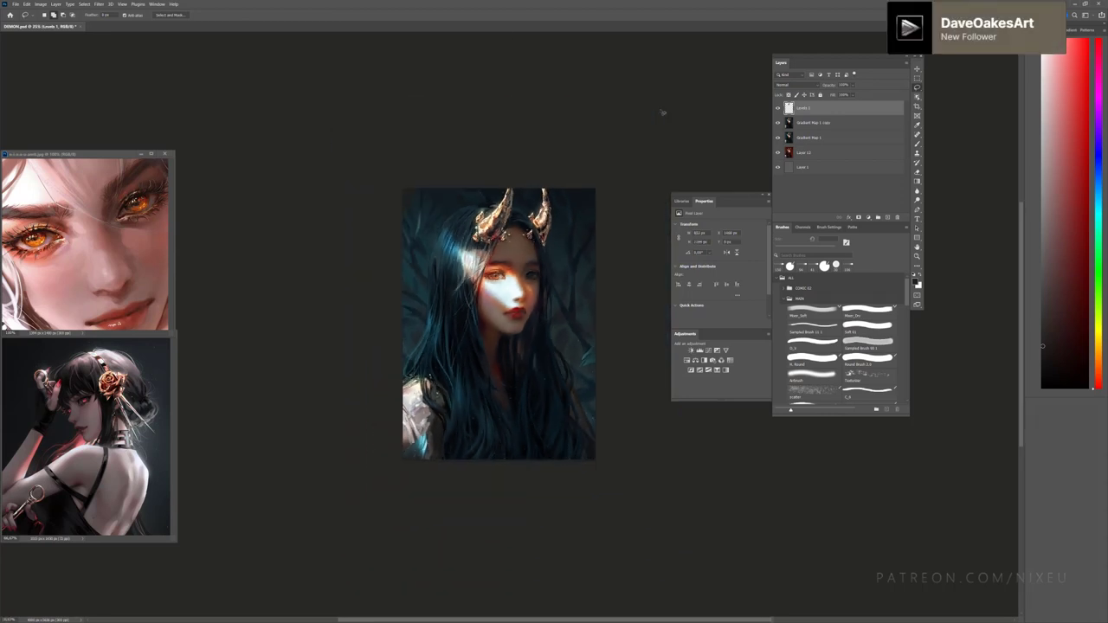
{"action": "key", "text": "ctrl+minus"}
{"action": "key", "text": "ctrl+plus"}
{"action": "key", "text": "ctrl+plus"}
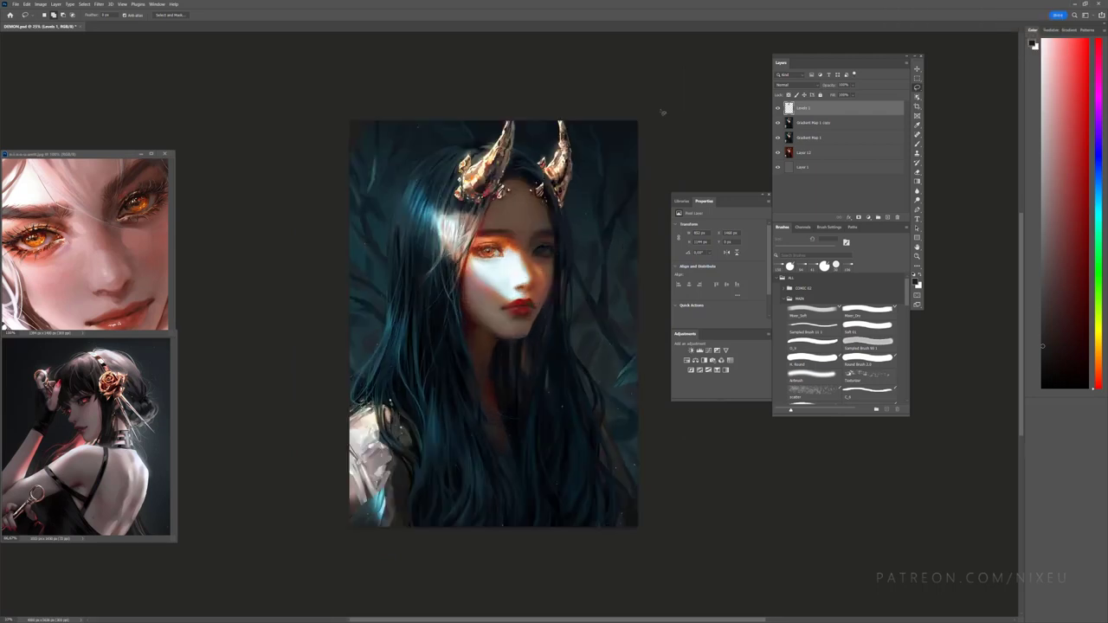
{"action": "key", "text": "ctrl+plus"}
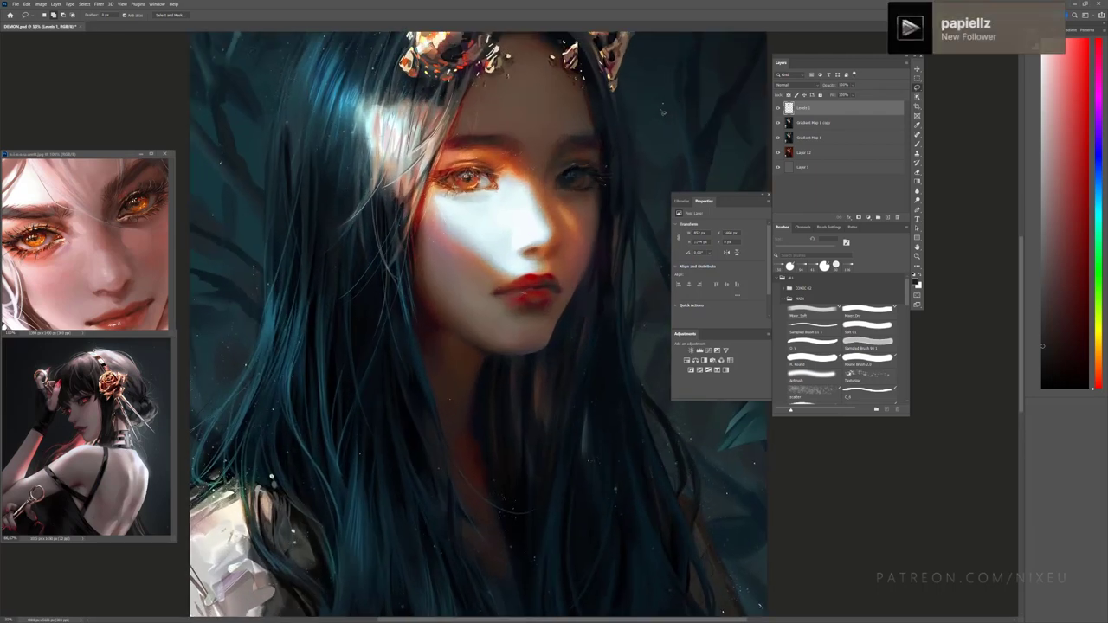